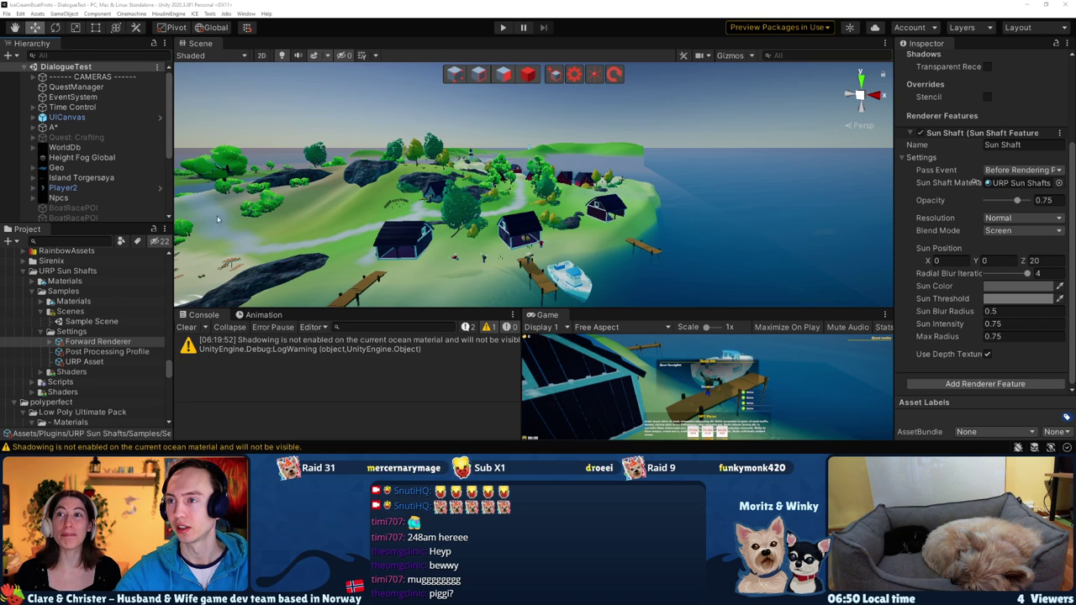
Fly toward the island houses, select NPC_Anja and frame her beside the blue house
mouse_move(476, 66)
right_mouse_down()
mouse_move(476, 251)
mouse_move(576, 204)
right_mouse_up()
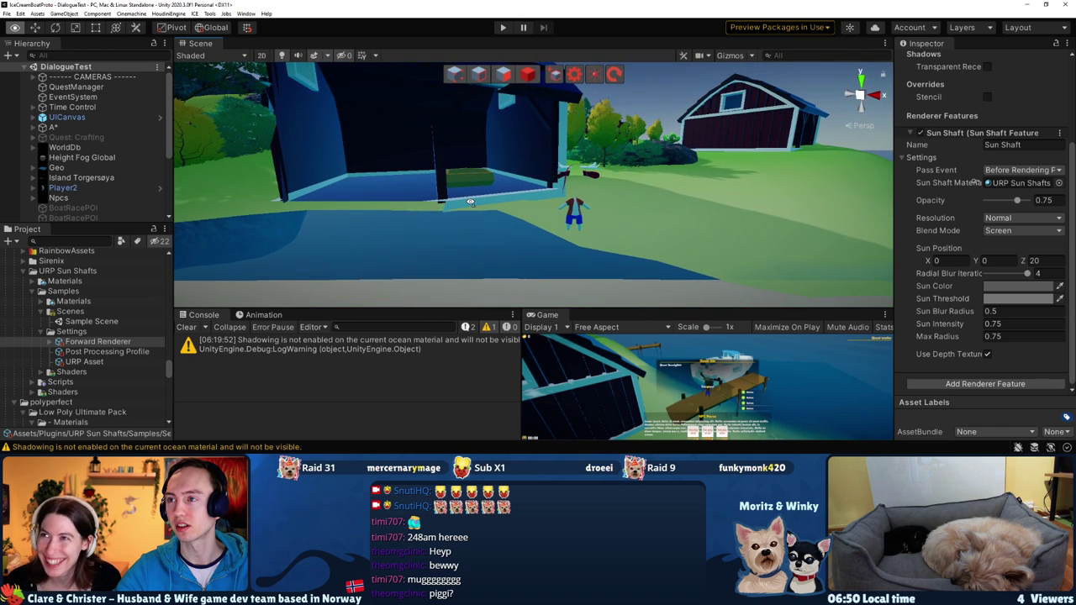
left_click(575, 204)
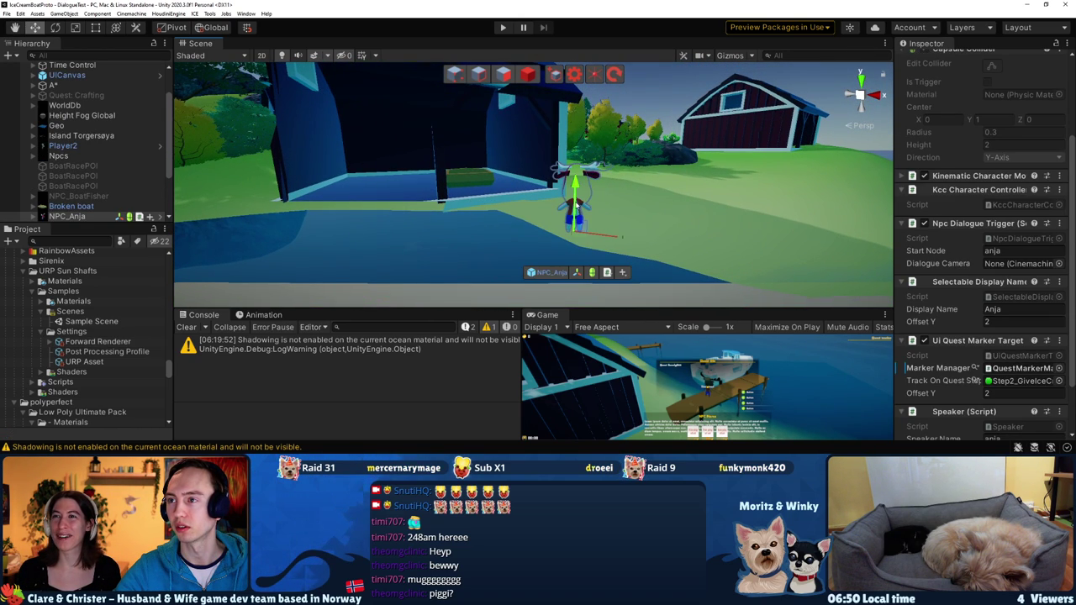
key("f")
scroll(580, 197, "down", 10)
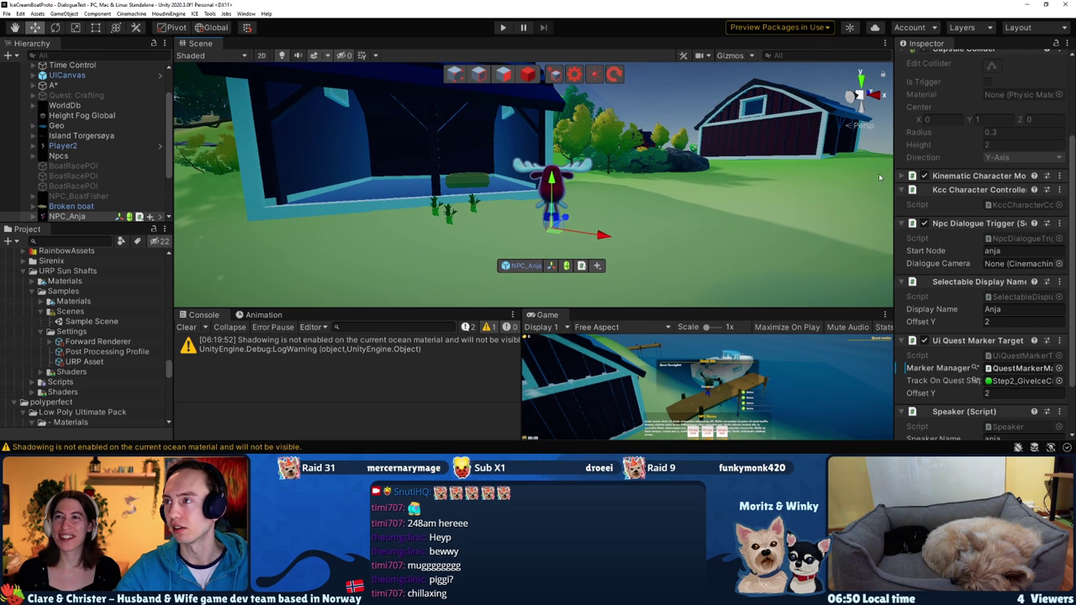
scroll(954, 182, "up", 5)
right_click_drag(580, 185, 558, 178)
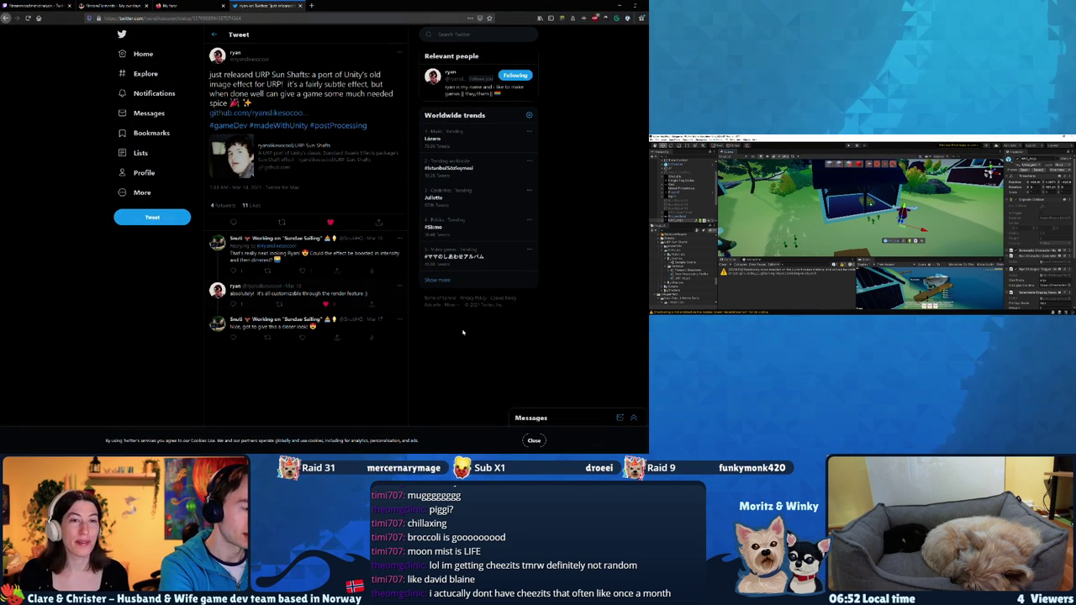
Zoom in on the tweet and follow its github.com link to the URP-Sun-Shafts repository
scroll(477, 344, "up", 1, "ctrl")
scroll(478, 344, "up", 1, "ctrl")
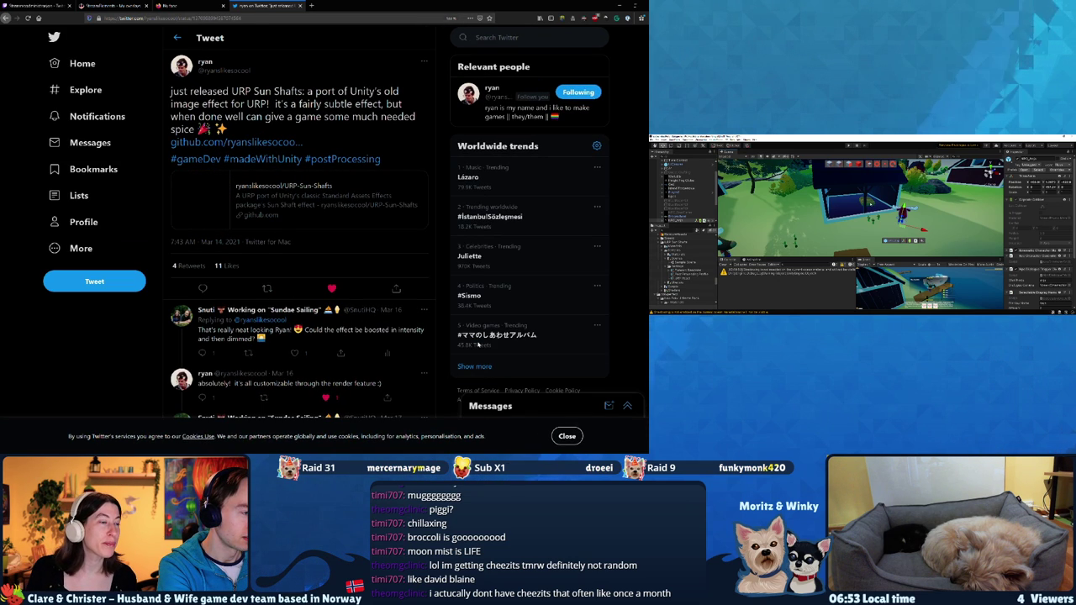
scroll(477, 343, "up", 1, "ctrl")
scroll(477, 344, "up", 1, "ctrl")
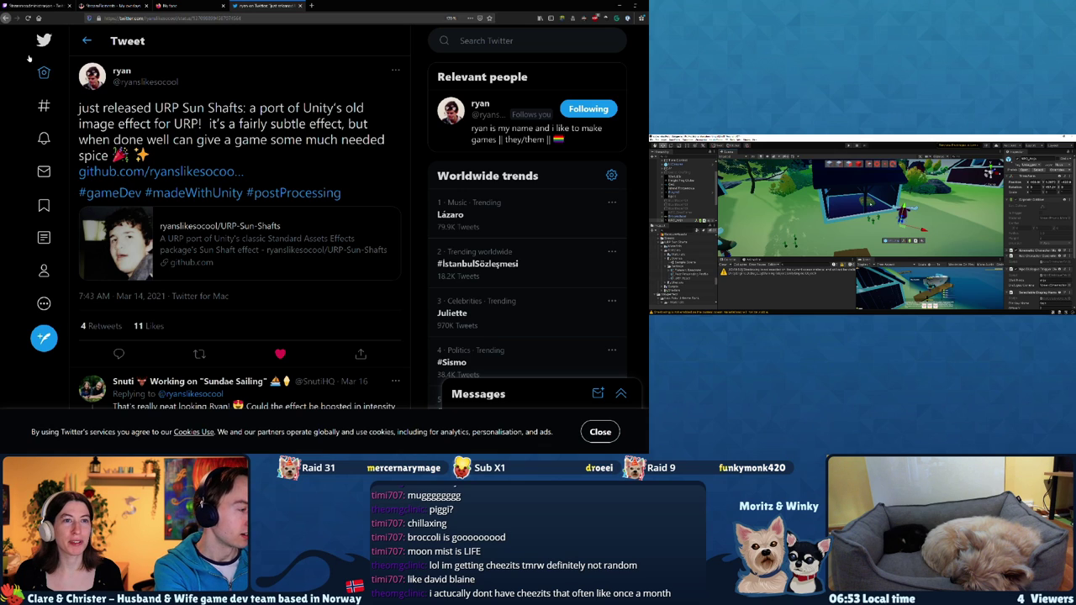
left_click(186, 172)
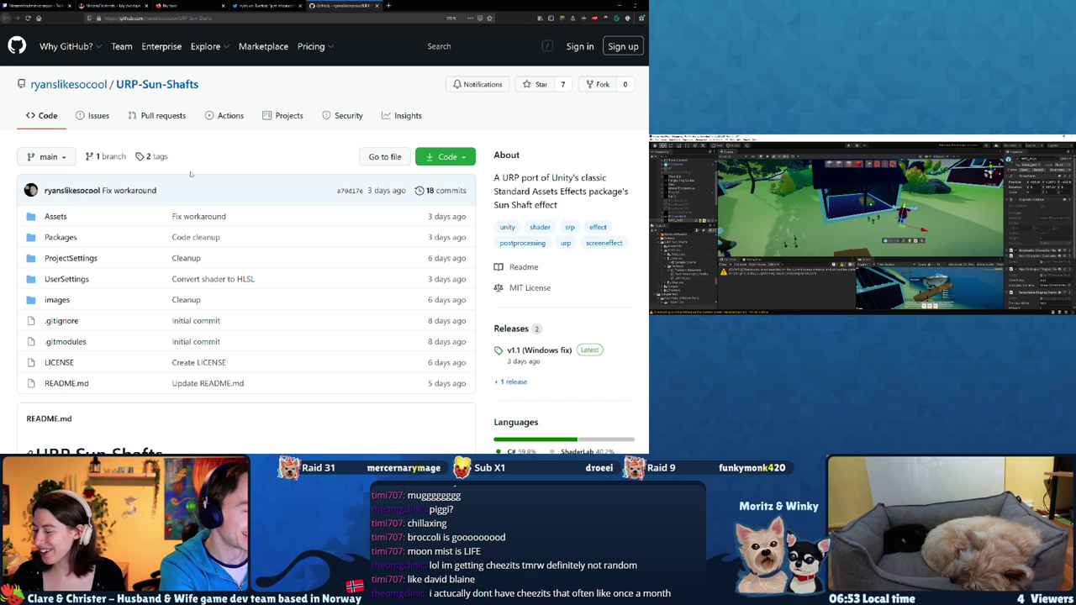
scroll(206, 168, "down", 1)
scroll(206, 168, "down", 3)
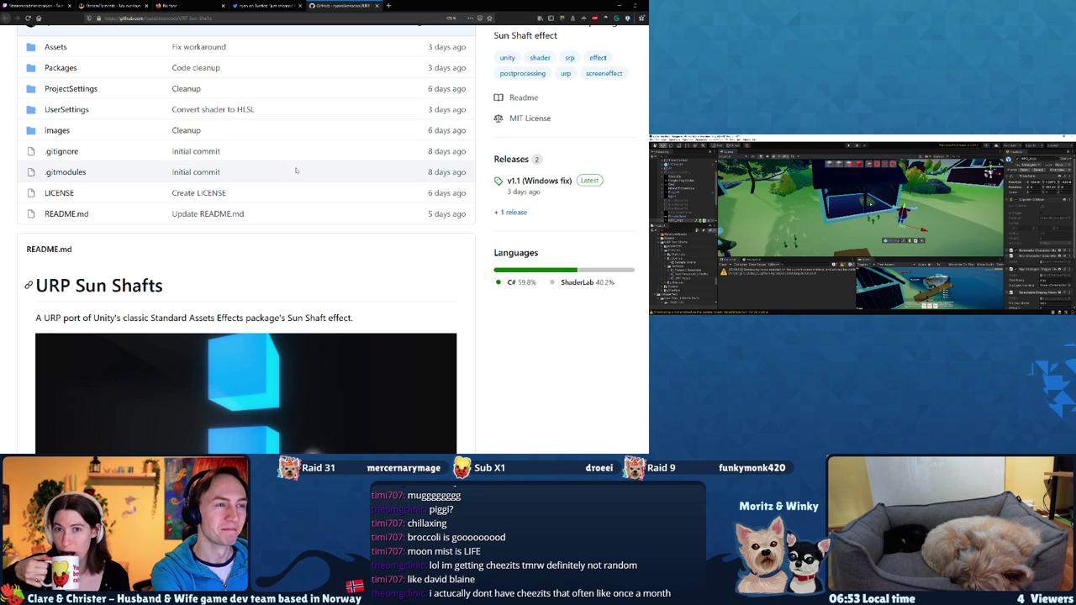
scroll(285, 310, "down", 1)
scroll(285, 310, "down", 4)
scroll(285, 310, "down", 5)
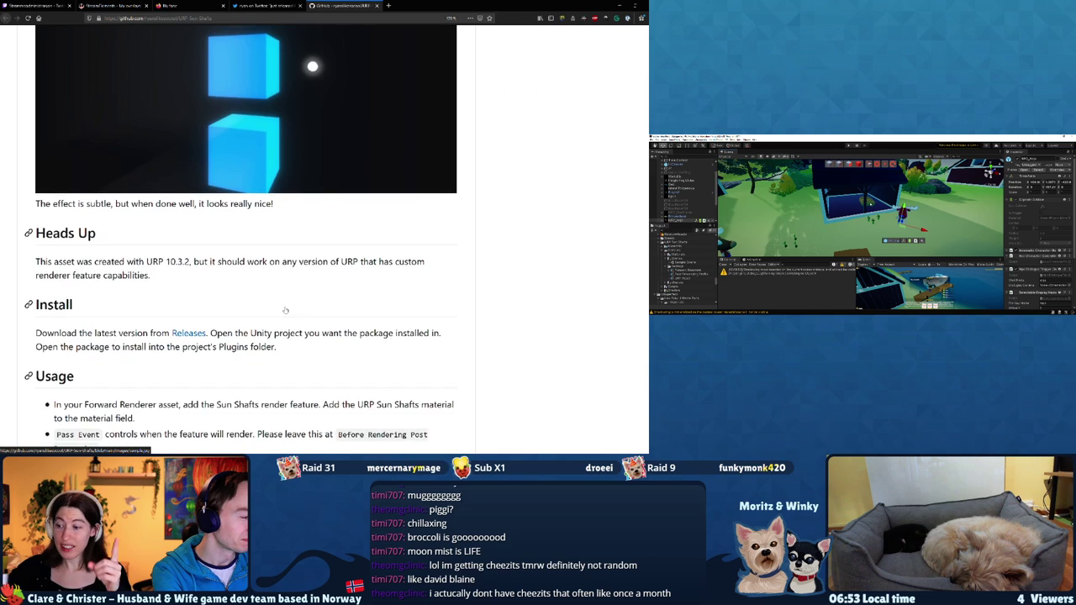
scroll(285, 310, "down", 2)
scroll(285, 310, "up", 4)
scroll(285, 311, "up", 5)
scroll(285, 310, "down", 2)
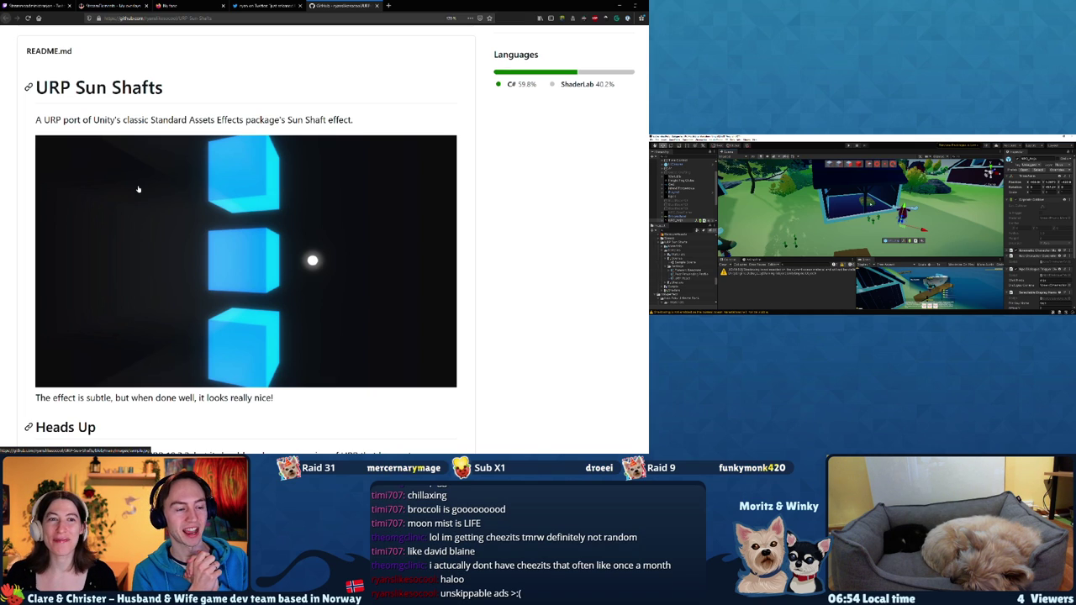
key("alt+Tab")
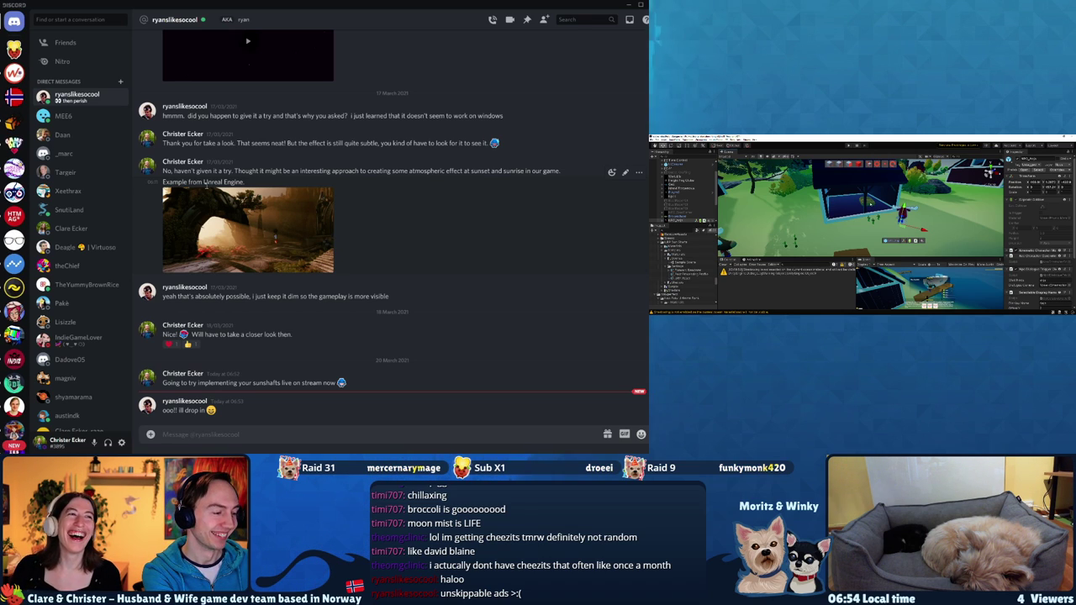
key("alt+Tab")
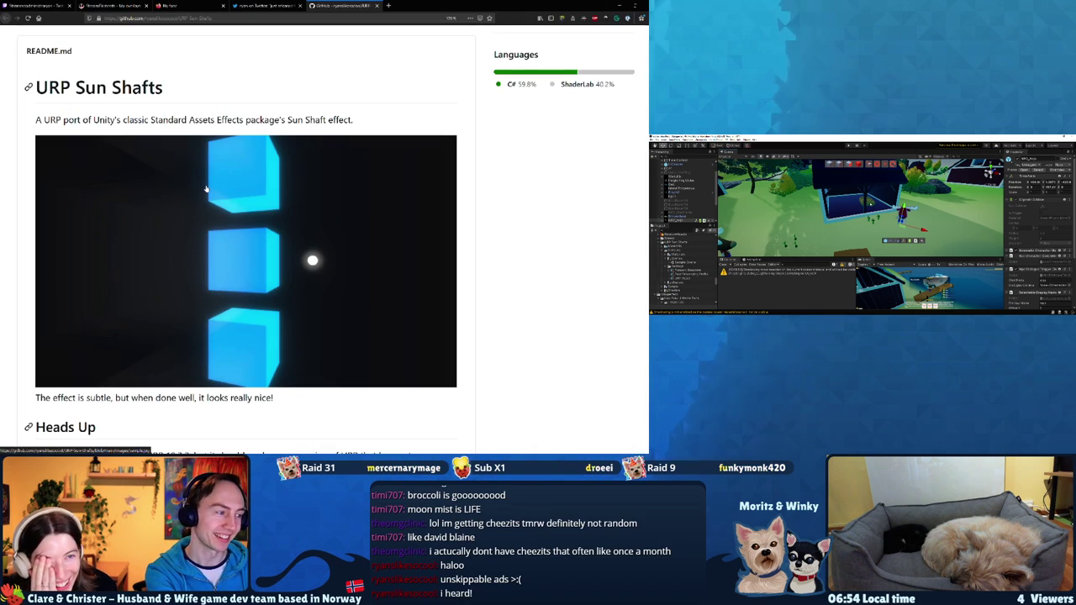
Scroll down through the README's Usage list and back up again
scroll(206, 189, "up", 2)
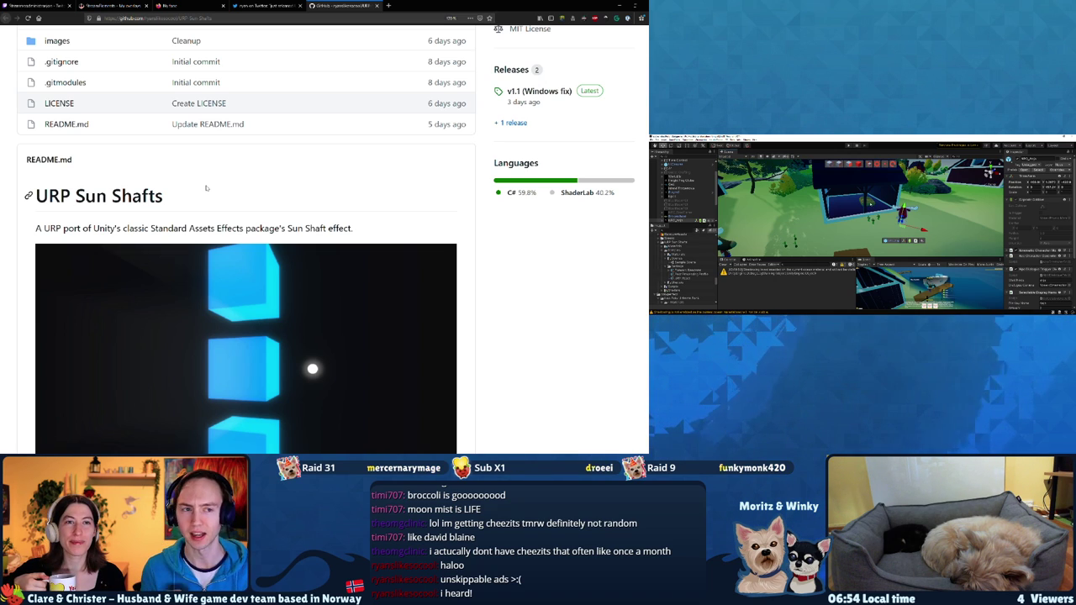
scroll(206, 188, "down", 1)
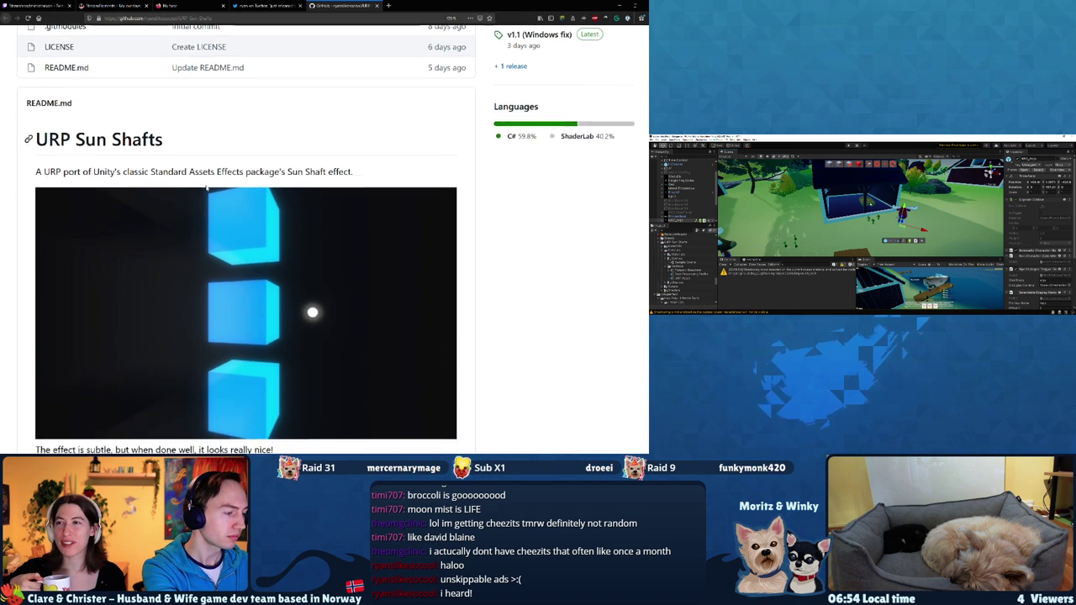
scroll(206, 188, "down", 1)
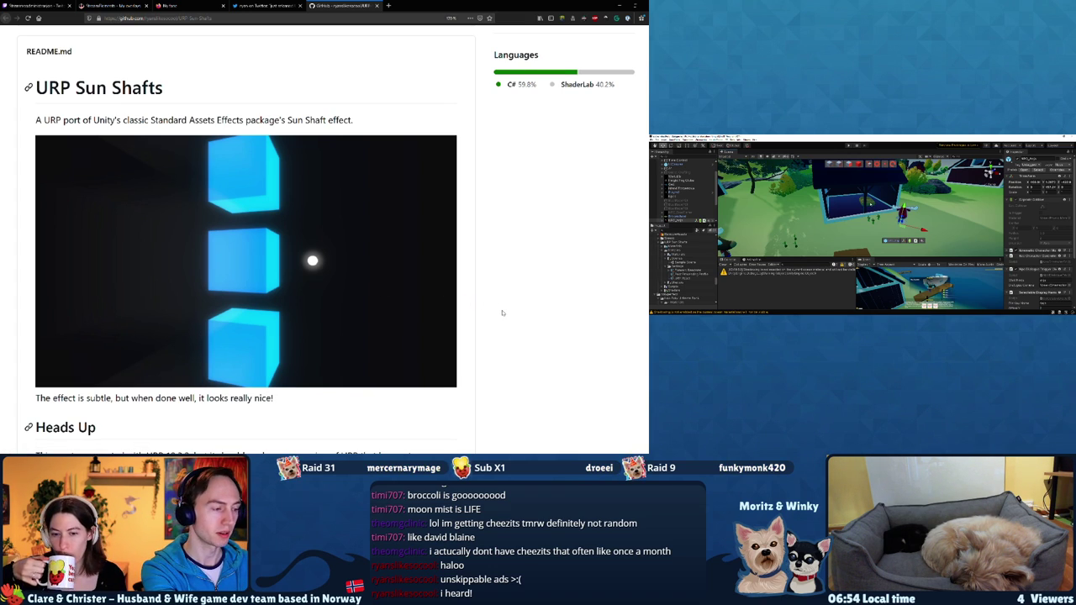
scroll(503, 313, "down", 3)
scroll(503, 312, "down", 1)
scroll(502, 312, "down", 4)
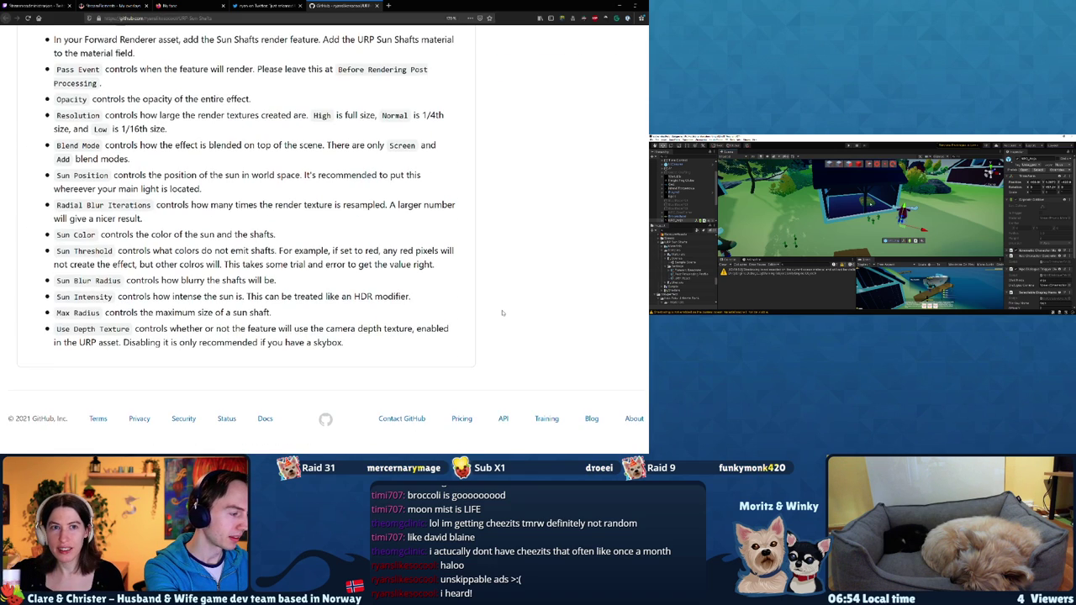
scroll(502, 313, "up", 7)
scroll(502, 313, "up", 3)
scroll(503, 313, "up", 1)
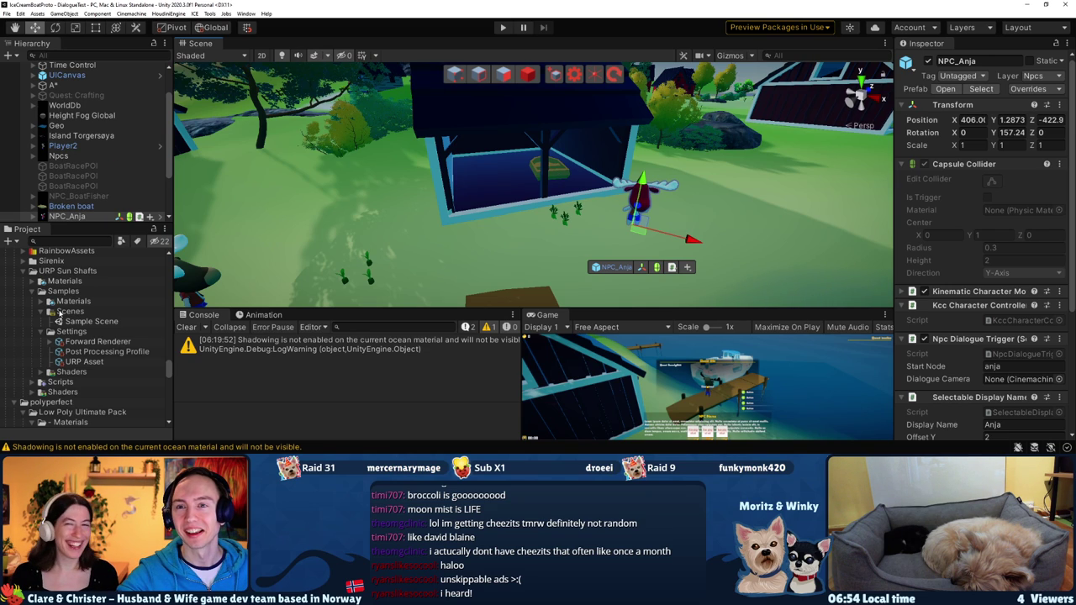
Inspect the URP Sun Shafts folder's Forward Renderer, Post Processing Profile and URP Asset
scroll(59, 314, "up", 2)
scroll(60, 331, "down", 2)
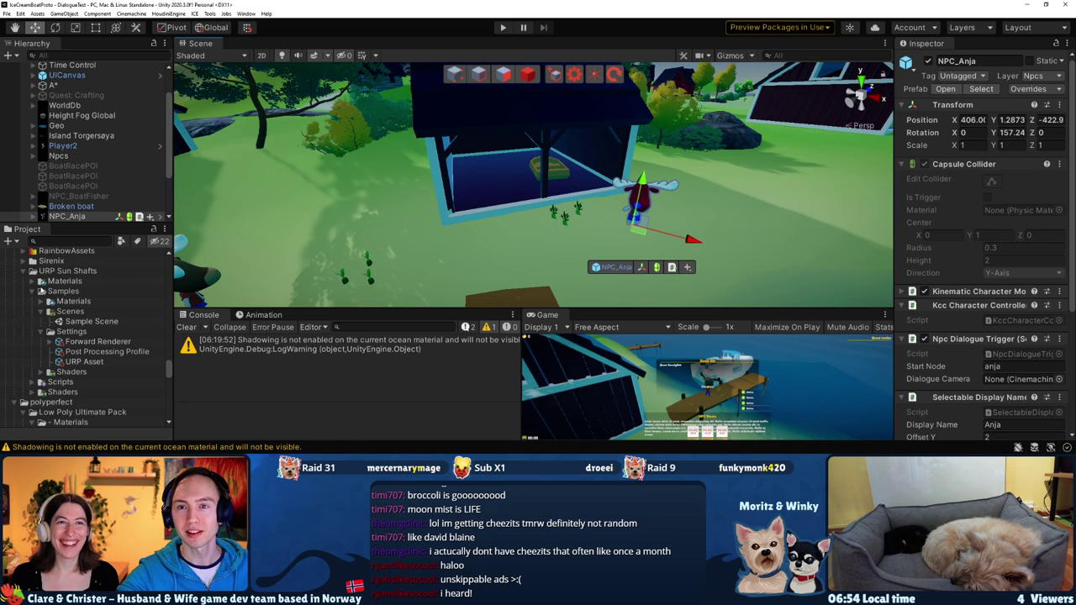
left_click(67, 270)
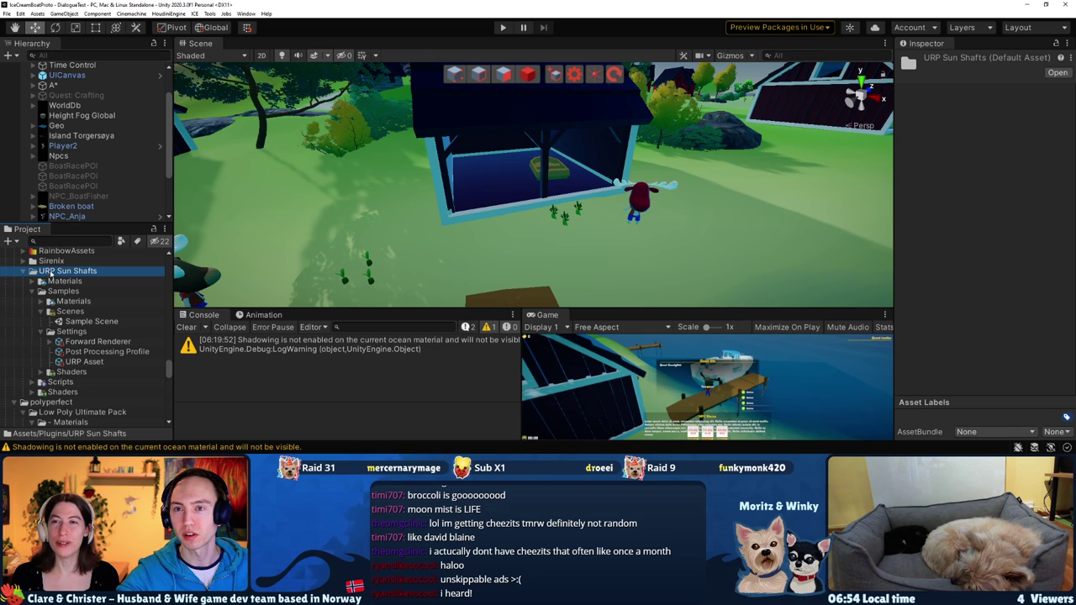
scroll(74, 276, "up", 4)
scroll(42, 282, "down", 2)
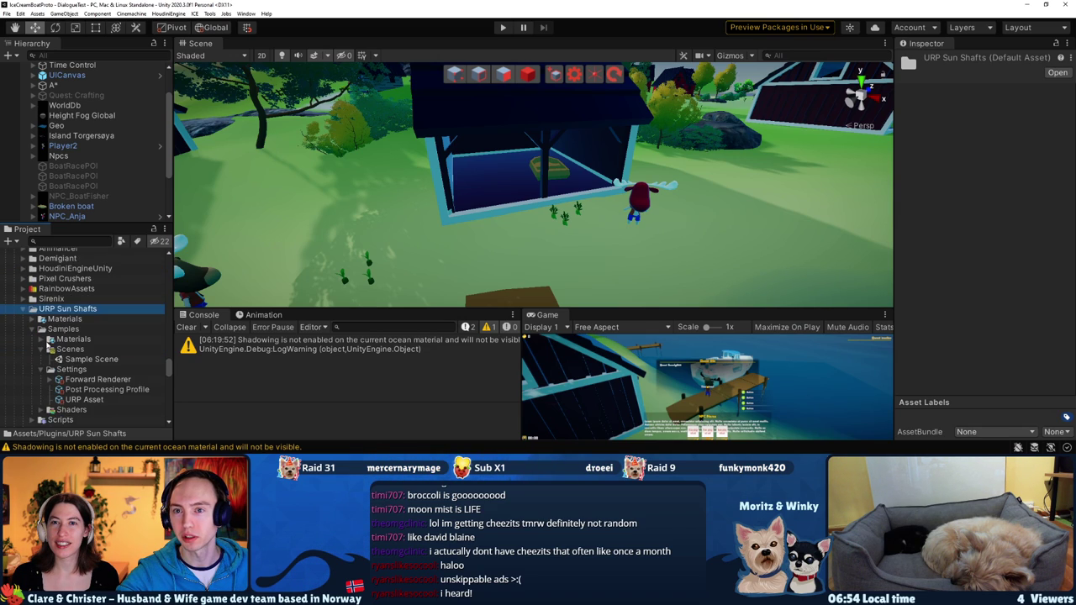
scroll(46, 311, "down", 2)
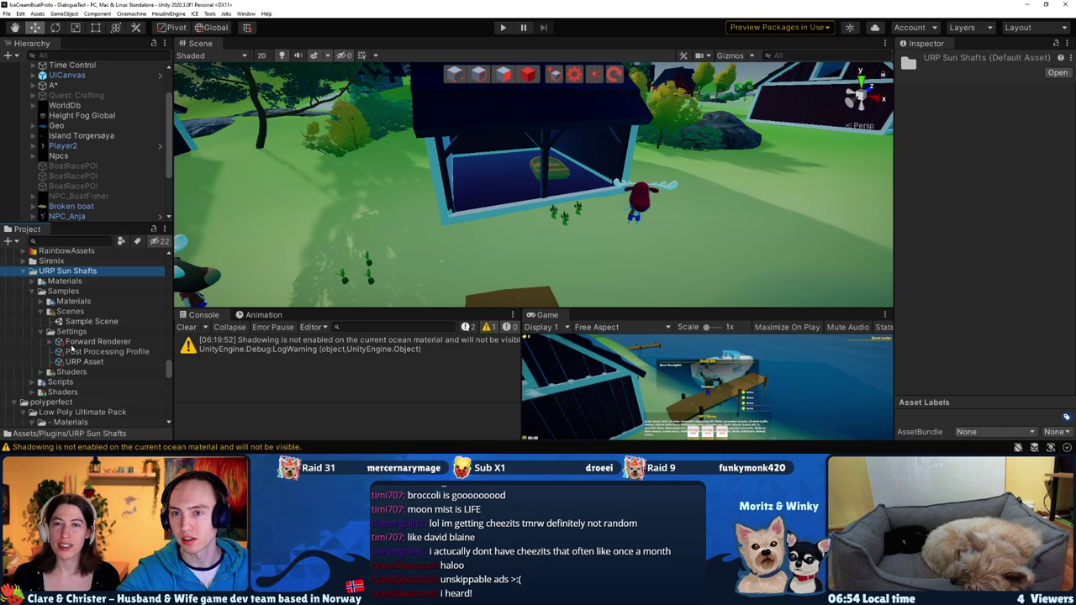
left_click(80, 342)
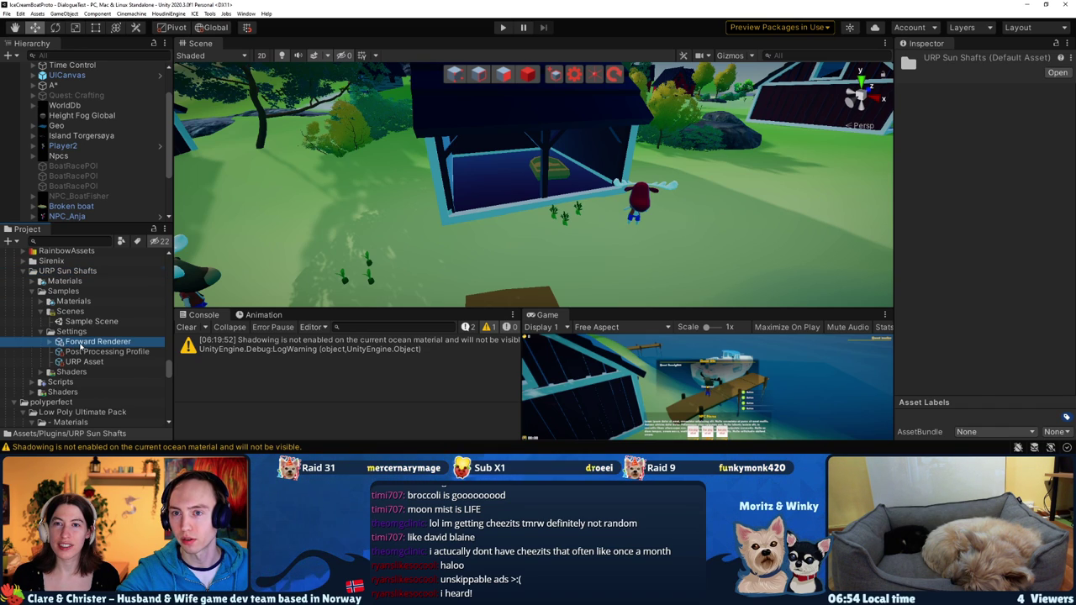
left_click(88, 353)
left_click(88, 362)
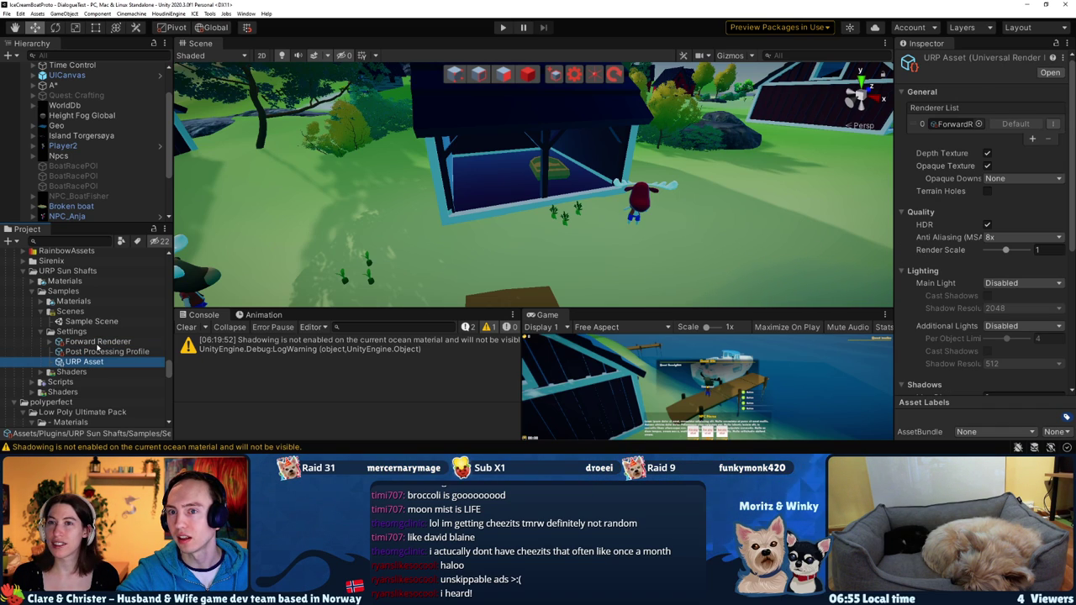
left_click(98, 343)
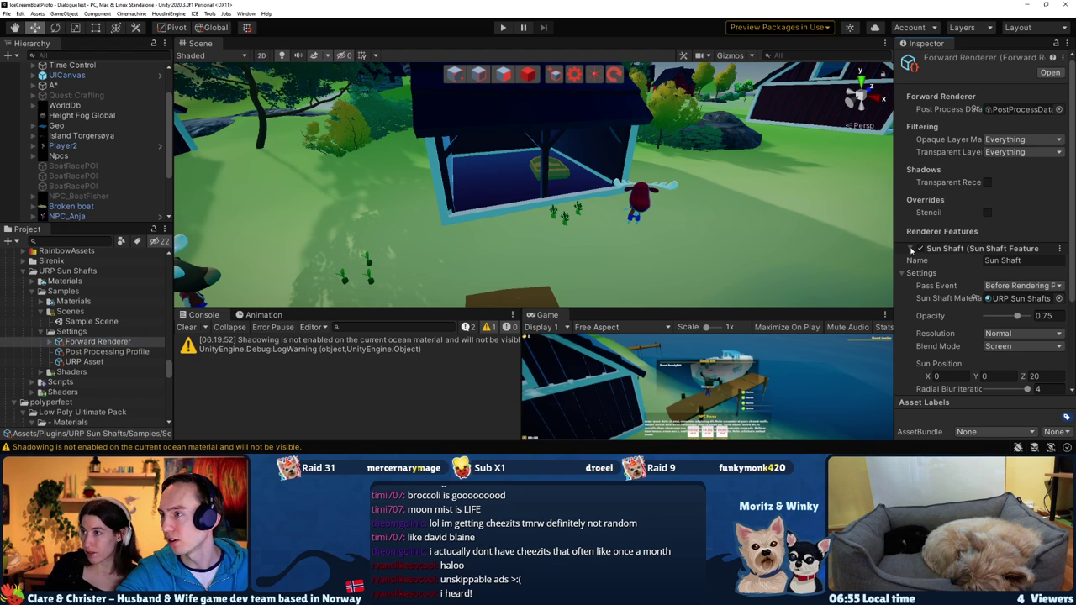
Capture the Sun Shaft feature's settings in a snip and move the snip window off-screen
left_click(985, 250)
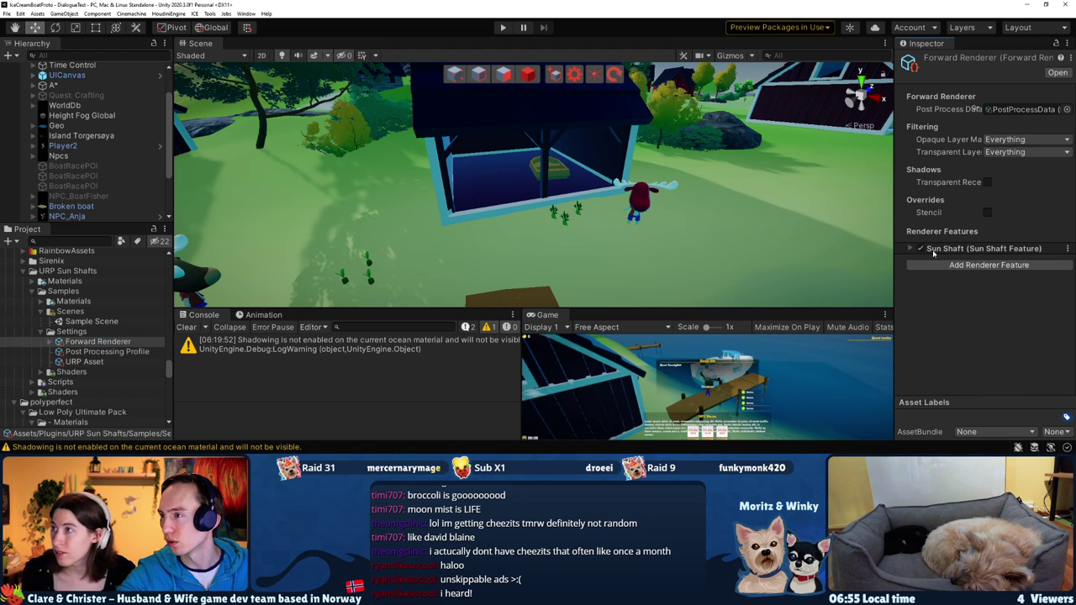
left_click(1067, 249)
left_click(959, 312)
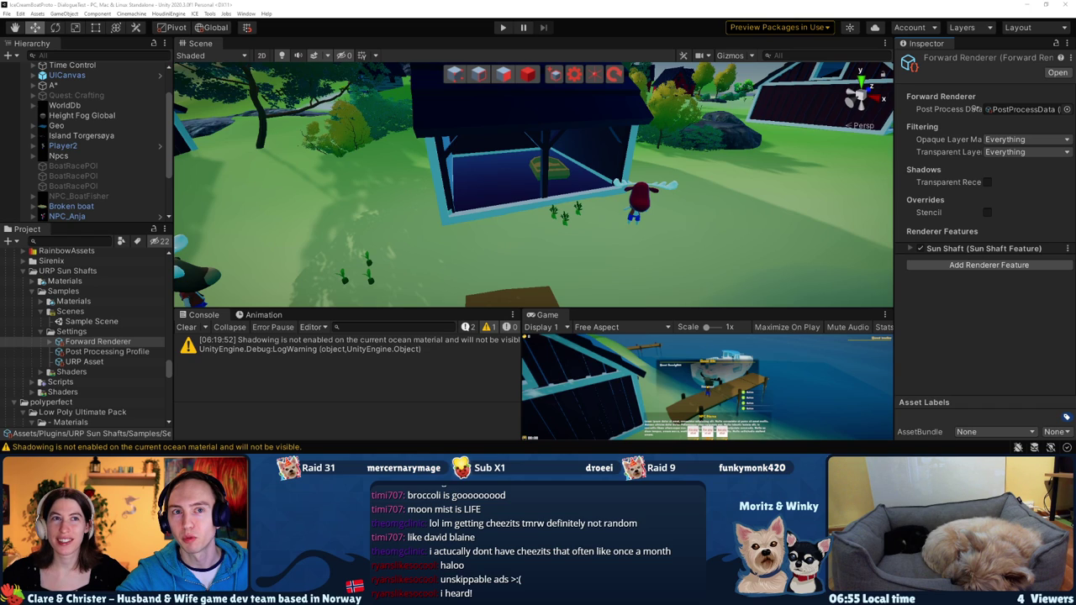
left_click_drag(653, 64, 635, 65)
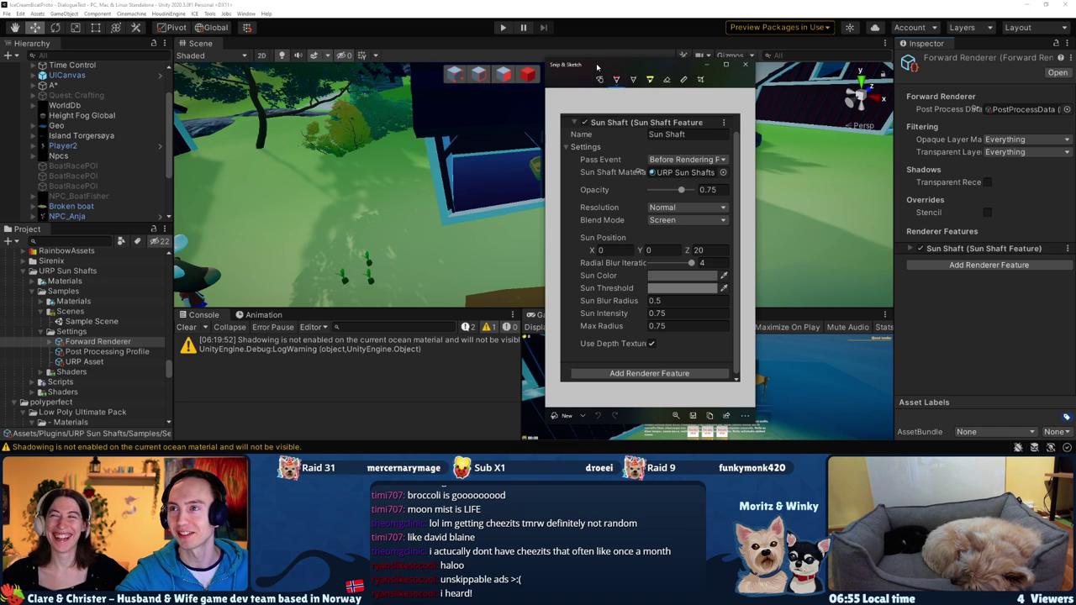
left_click_drag(597, 65, 0, 64)
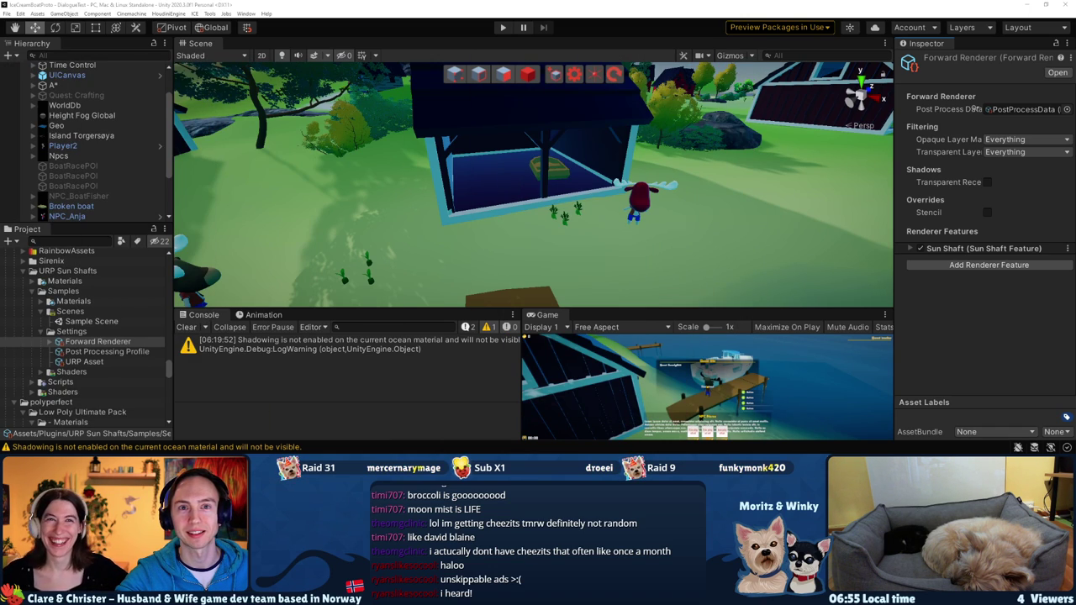
Expand the Sun Shaft feature and scroll through its full settings
left_click(923, 249)
scroll(923, 250, "down", 3)
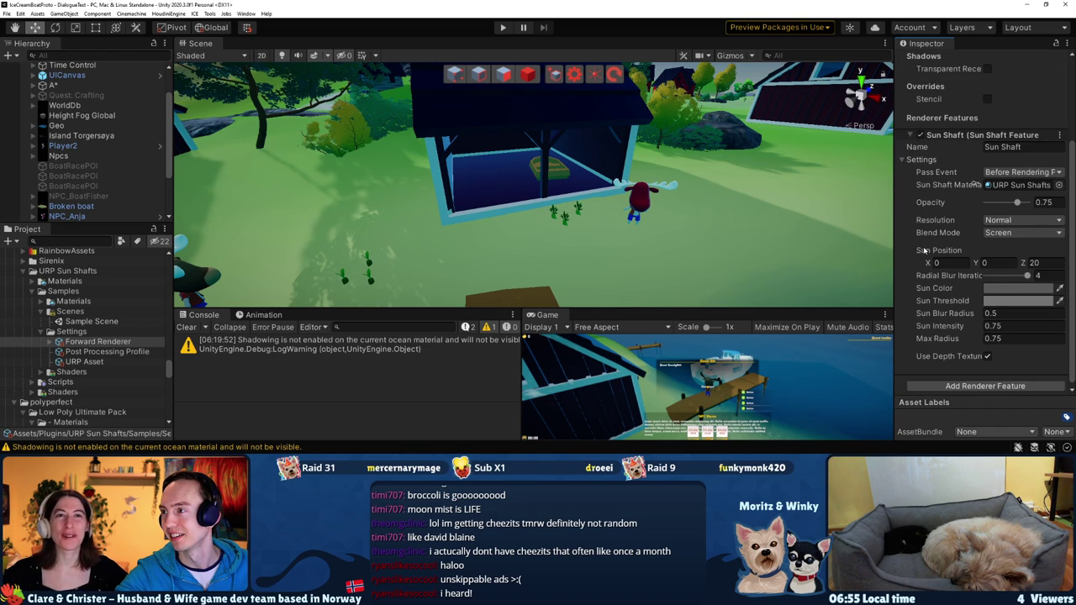
scroll(928, 264, "down", 1)
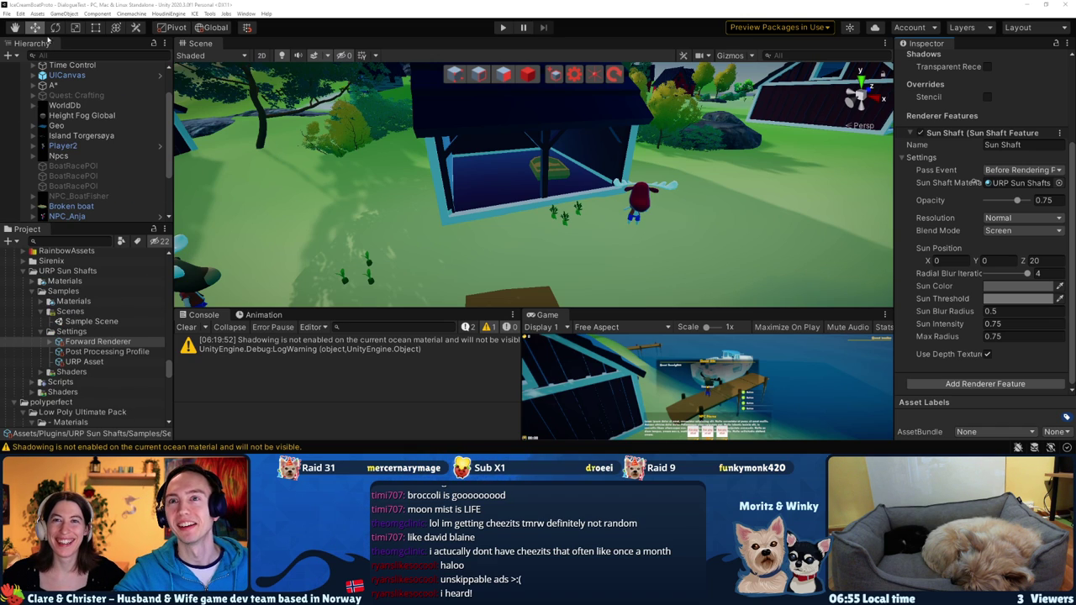
scroll(83, 333, "down", 2)
scroll(79, 353, "down", 3)
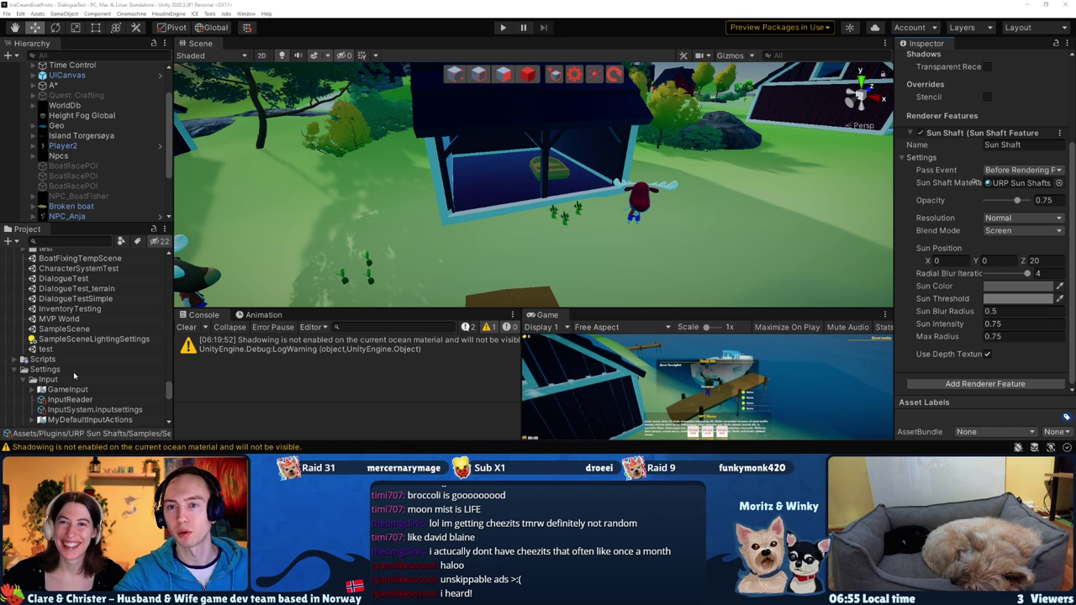
scroll(75, 376, "down", 2)
scroll(49, 264, "up", 3)
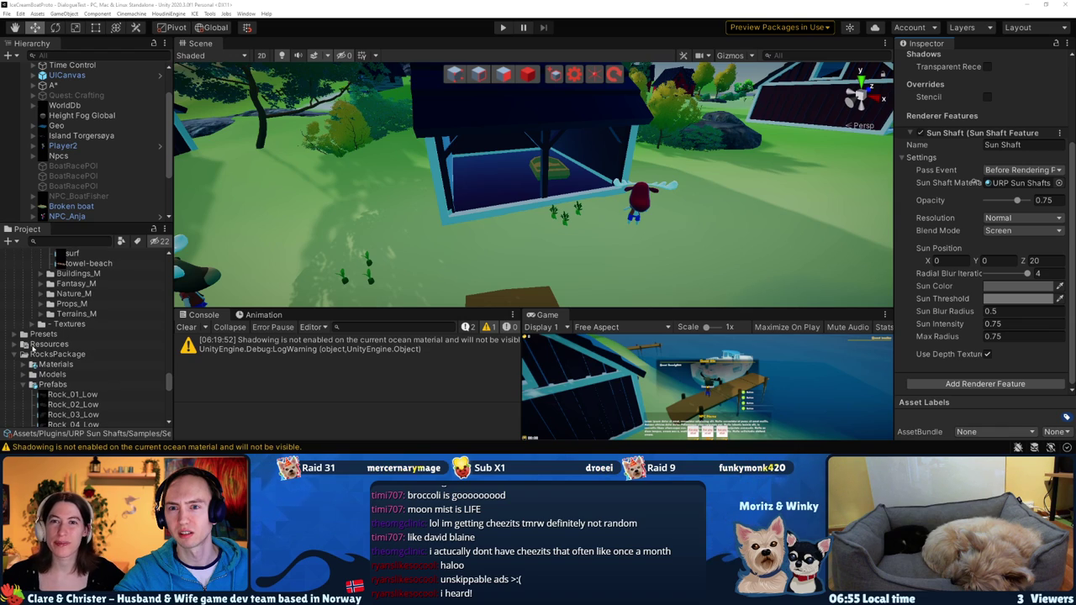
Browse the Presets and Resources folders, then select UniversalRP-HighQuality under Settings/Rendering
left_click(15, 334, "alt")
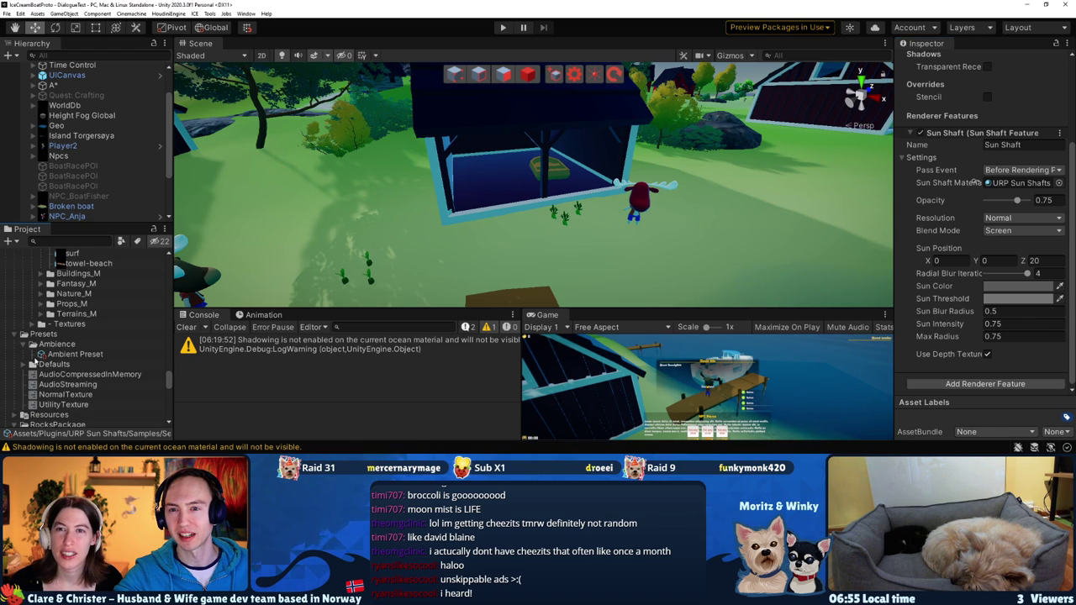
left_click(25, 334)
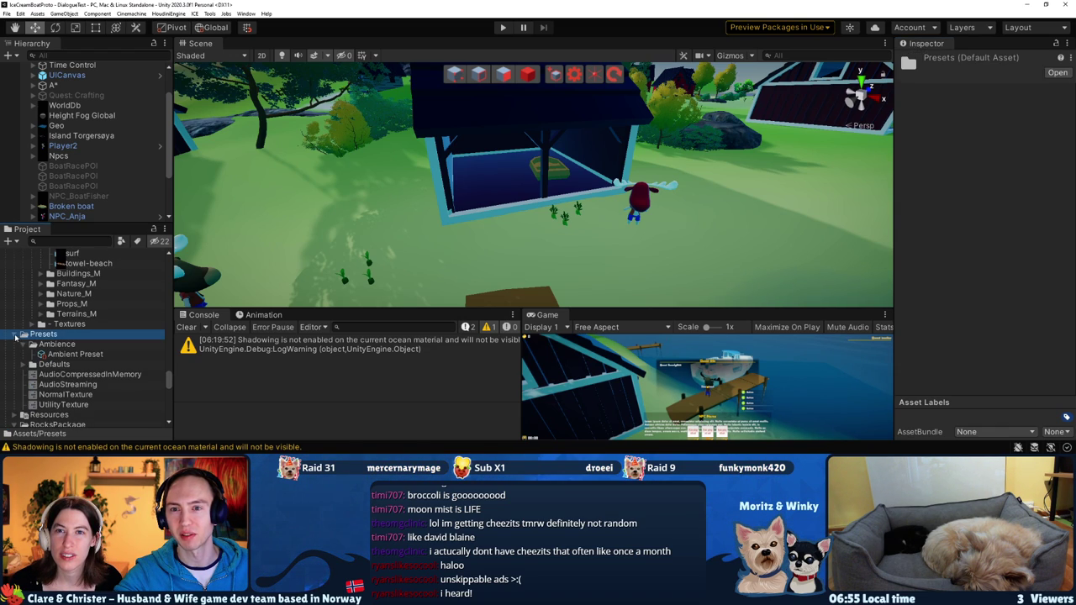
left_click(15, 334)
left_click(15, 345, "alt")
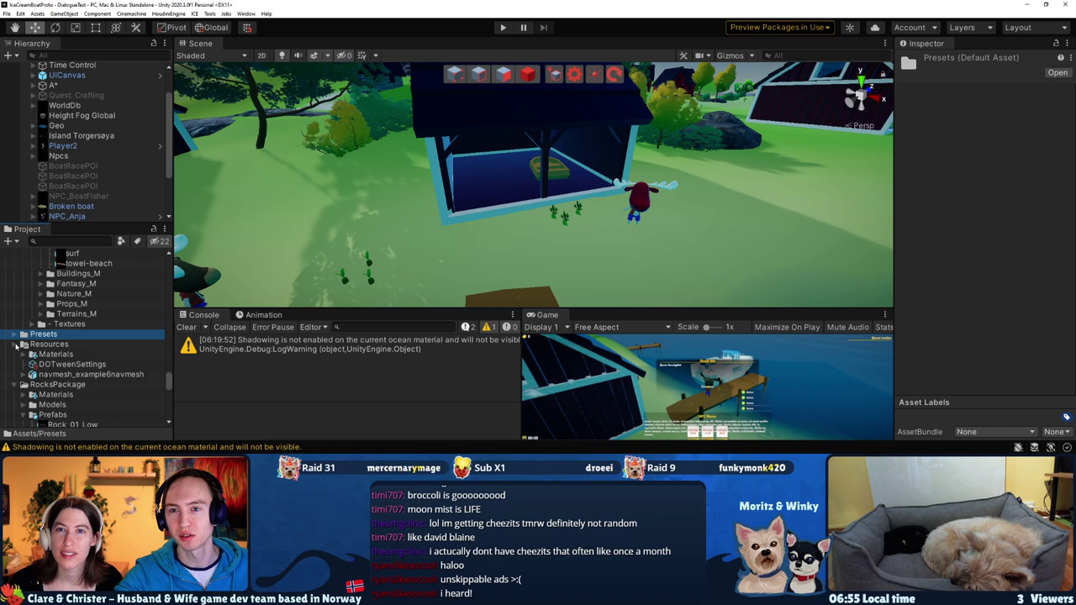
scroll(15, 346, "down", 5)
scroll(14, 346, "up", 5)
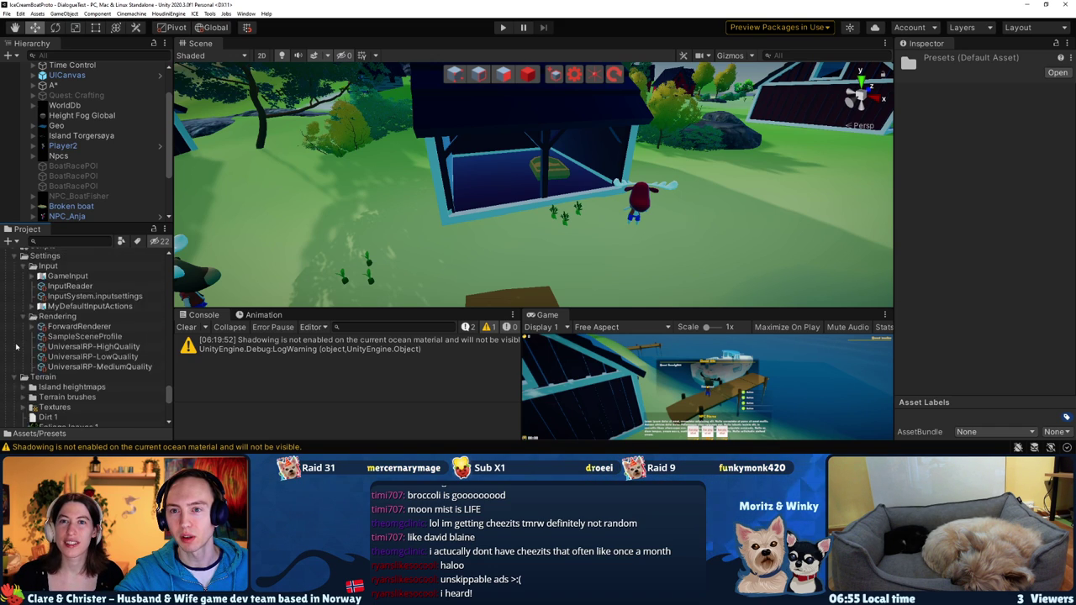
scroll(21, 341, "down", 5)
left_click(84, 308)
Select the project's ForwardRenderer and show its list of addable renderer features
scroll(84, 311, "up", 2)
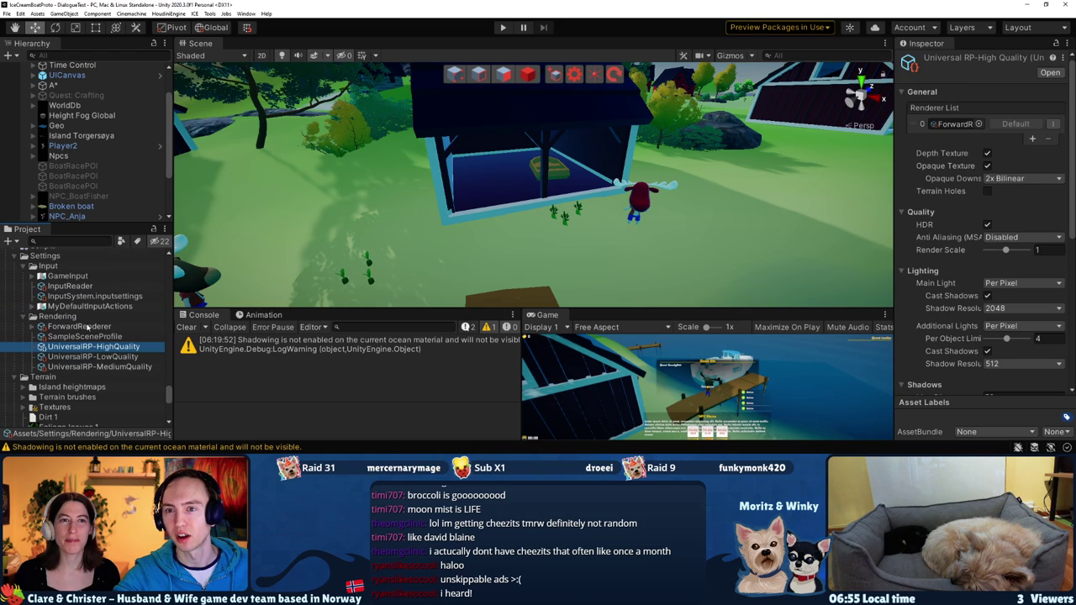
left_click(78, 326)
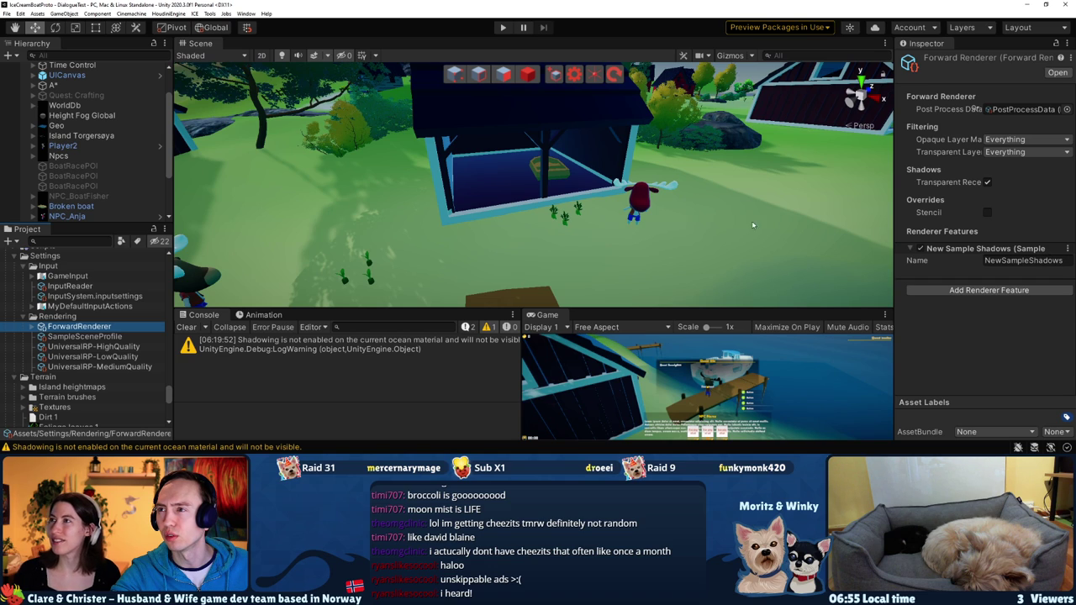
left_click_drag(754, 225, 666, 204, "alt")
left_click(948, 291)
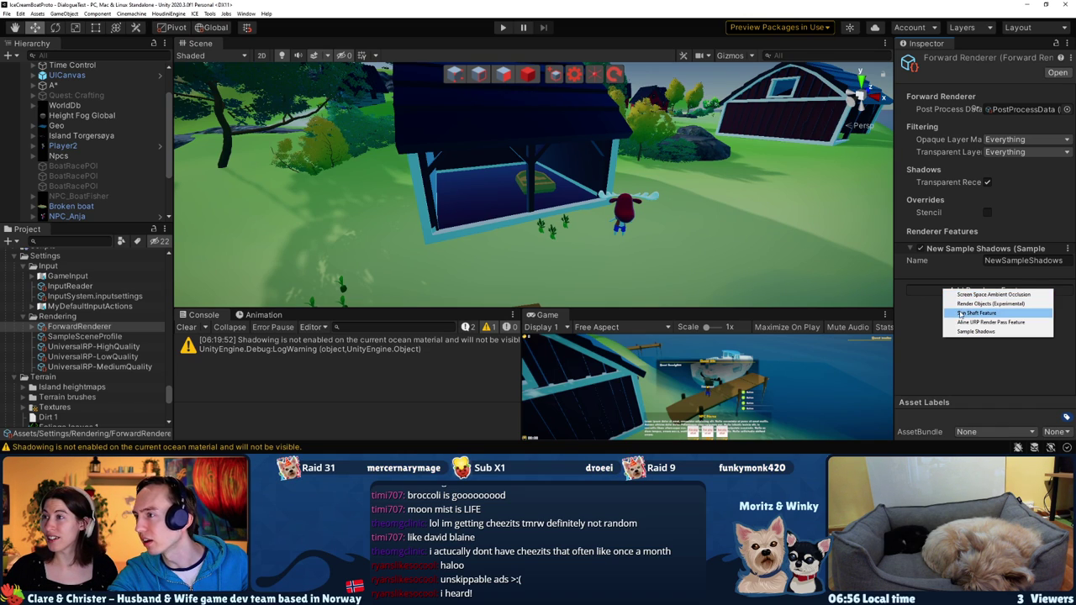
Add a Sun Shaft Feature to the ForwardRenderer and rename it Sun Shafts
left_click(959, 313)
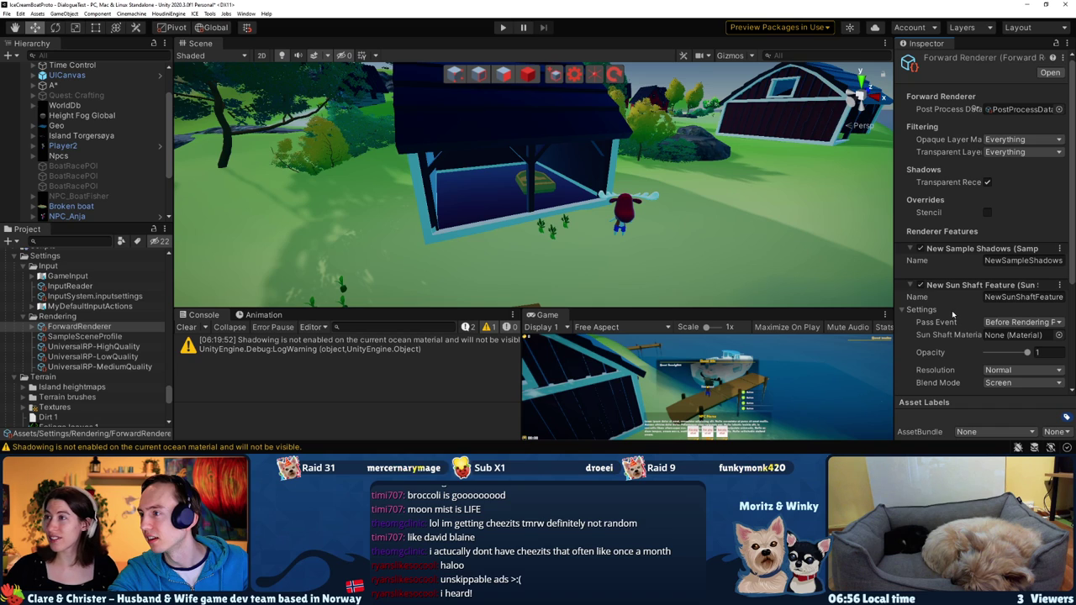
left_click(902, 307)
scroll(966, 253, "down", 3)
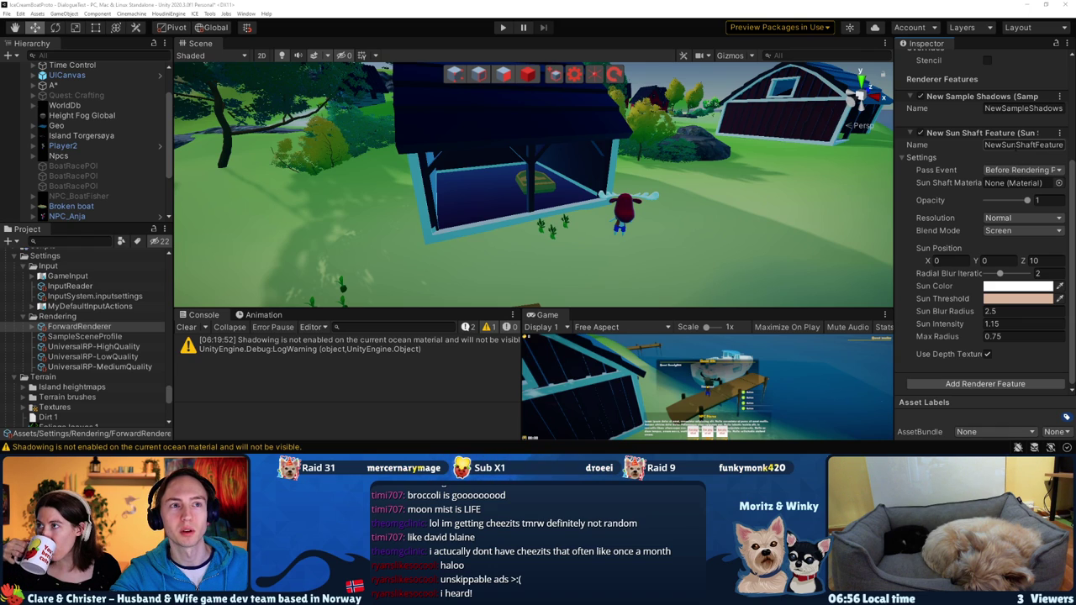
left_click(1014, 146)
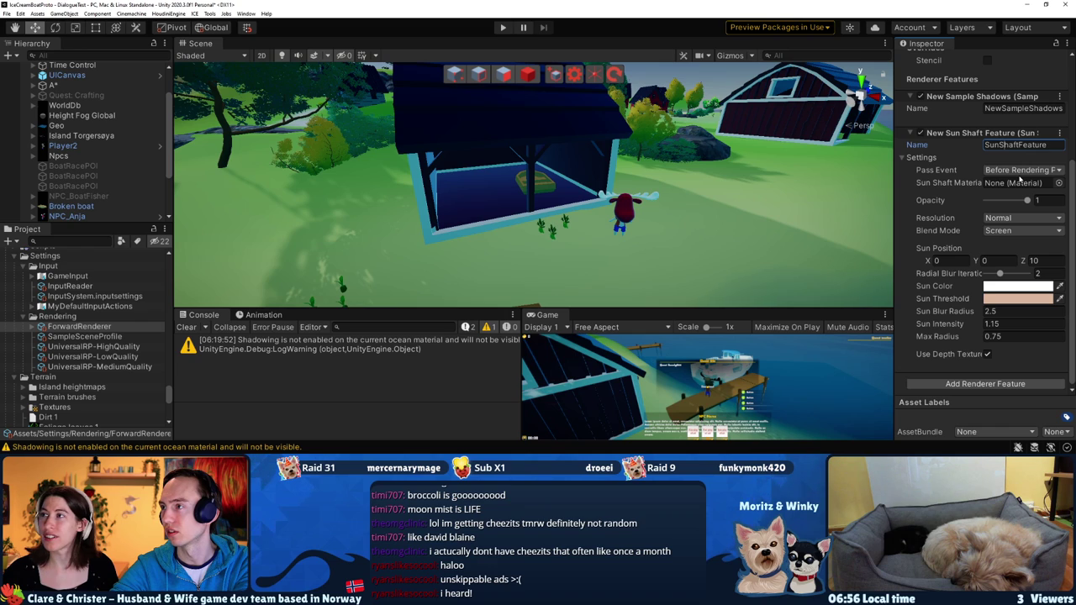
key("BackSpace")
key("BackSpace")
key("BackSpace")
type("s")
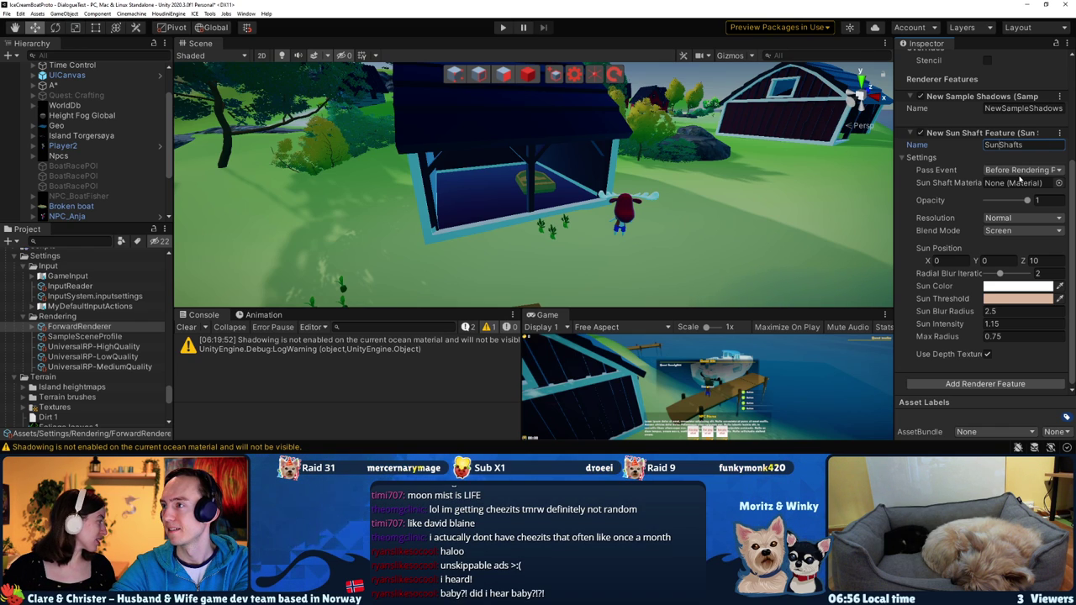
key("Return")
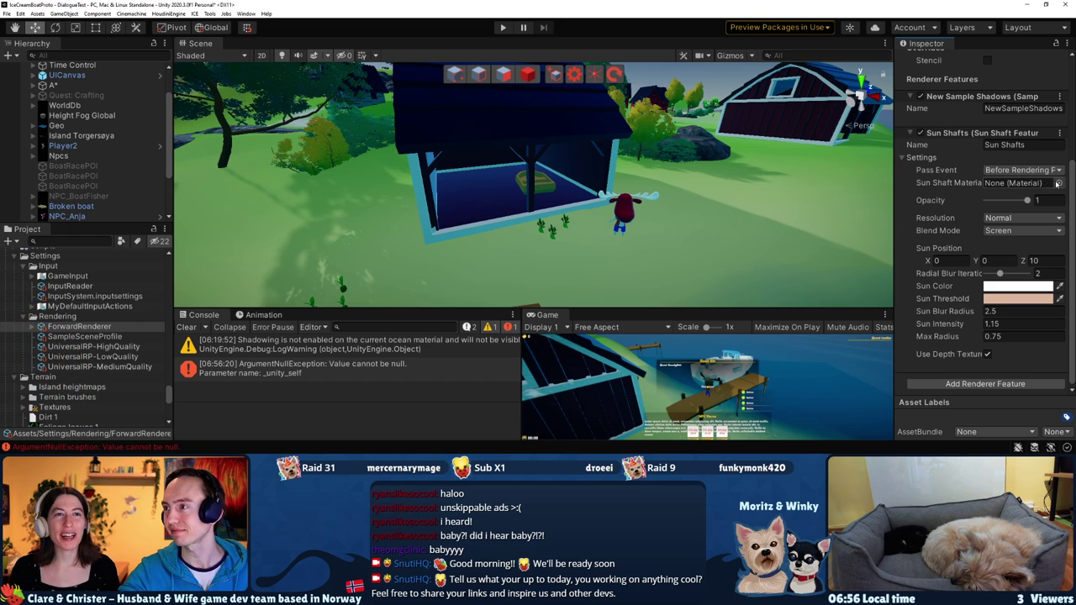
Assign the URP Sun Shafts material to the Sun Shafts feature
left_click(1057, 183)
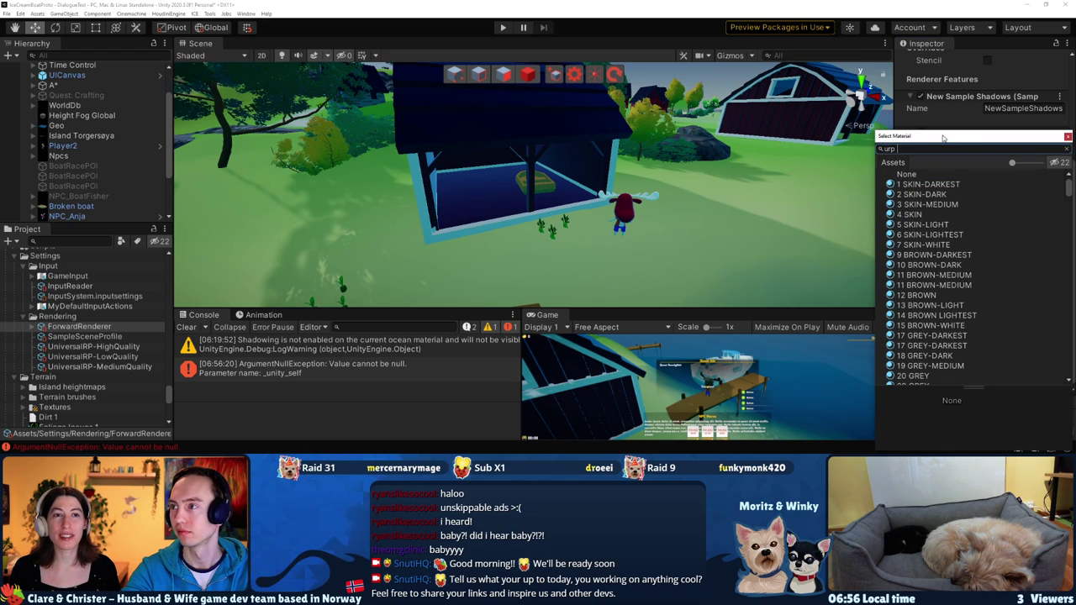
type("urp sun")
key("Down")
key("Return")
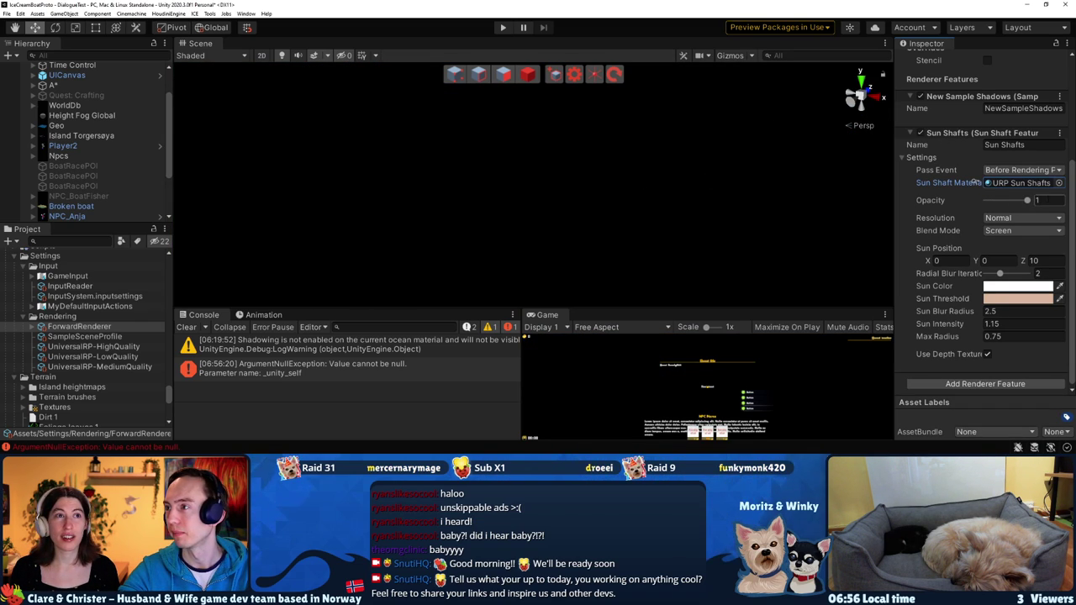
Set opacity 0.75, sun position Z 20, blur radius 0.5 and sun intensity 0.75
left_click(1027, 200)
type(".75")
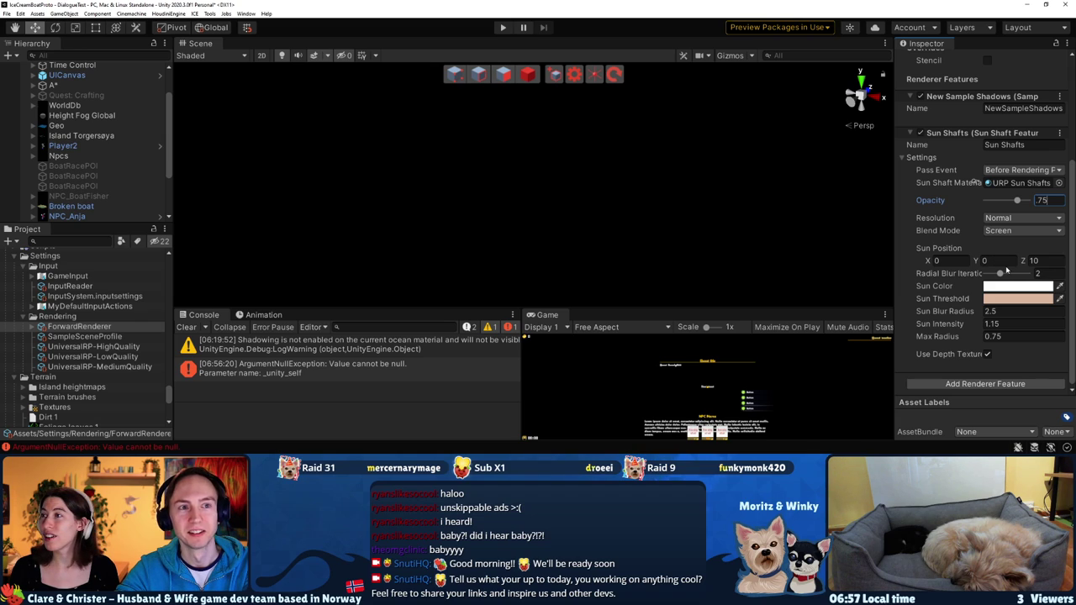
left_click(1036, 261)
type("20")
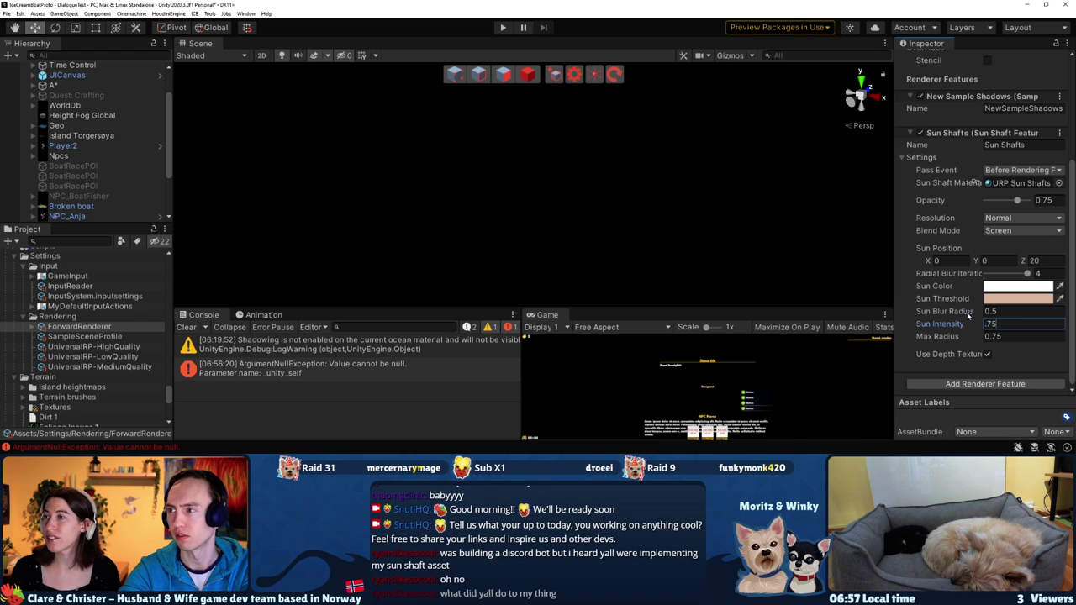
type("0.75")
key("Tab")
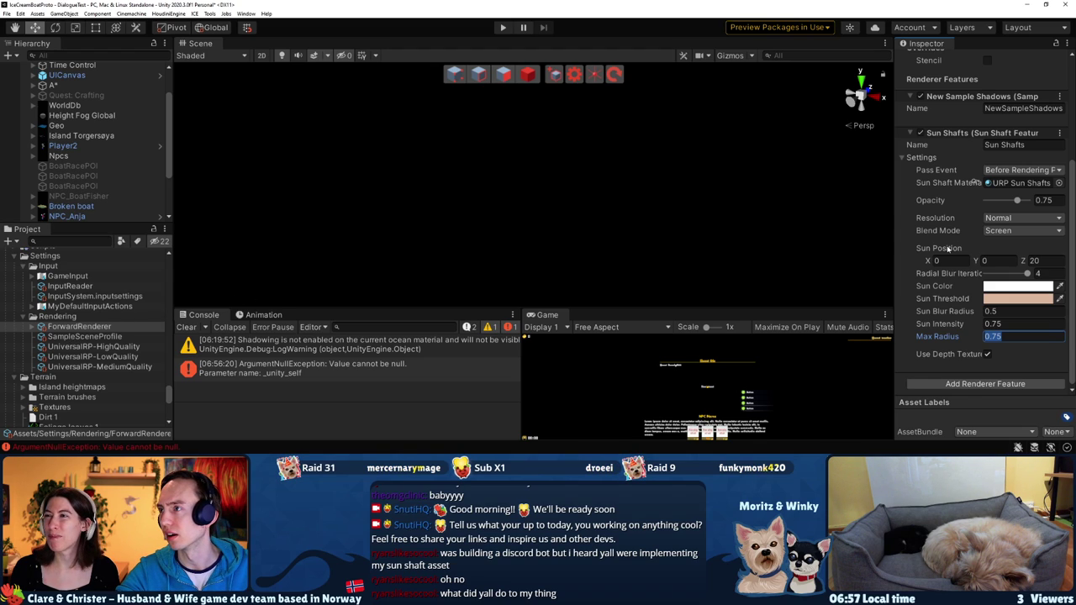
scroll(948, 249, "up", 3)
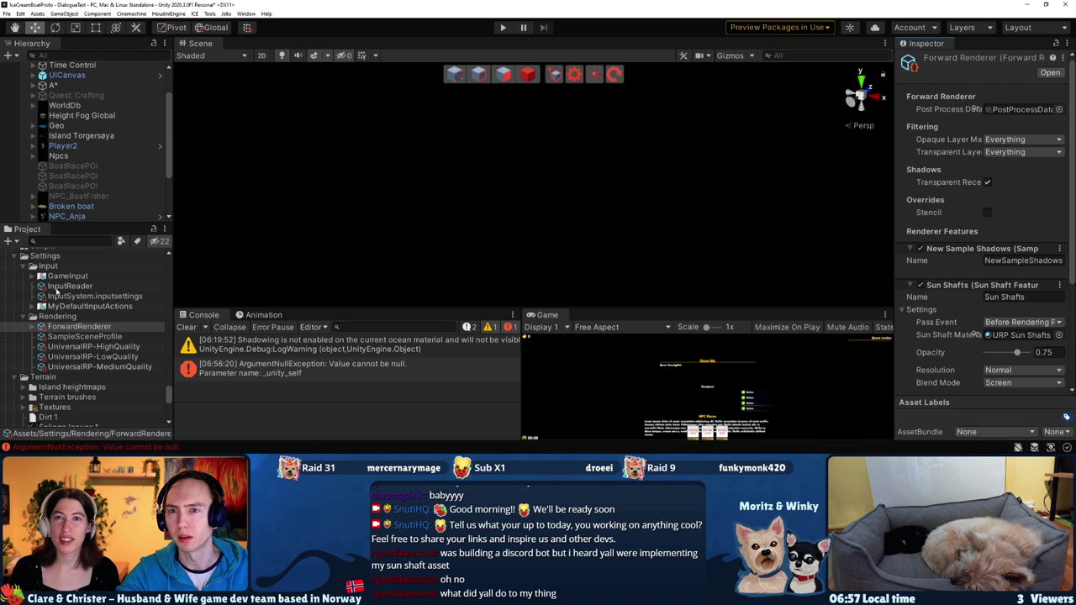
Enable Depth Texture on UniversalRP-LowQuality after comparing the High and Medium assets
left_click(78, 347)
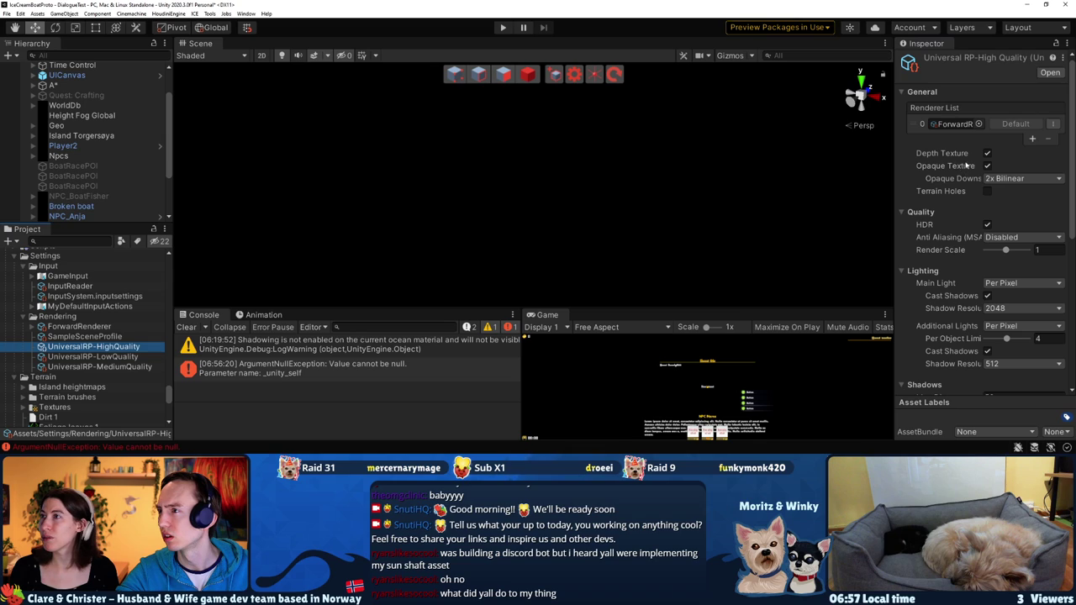
left_click(125, 358)
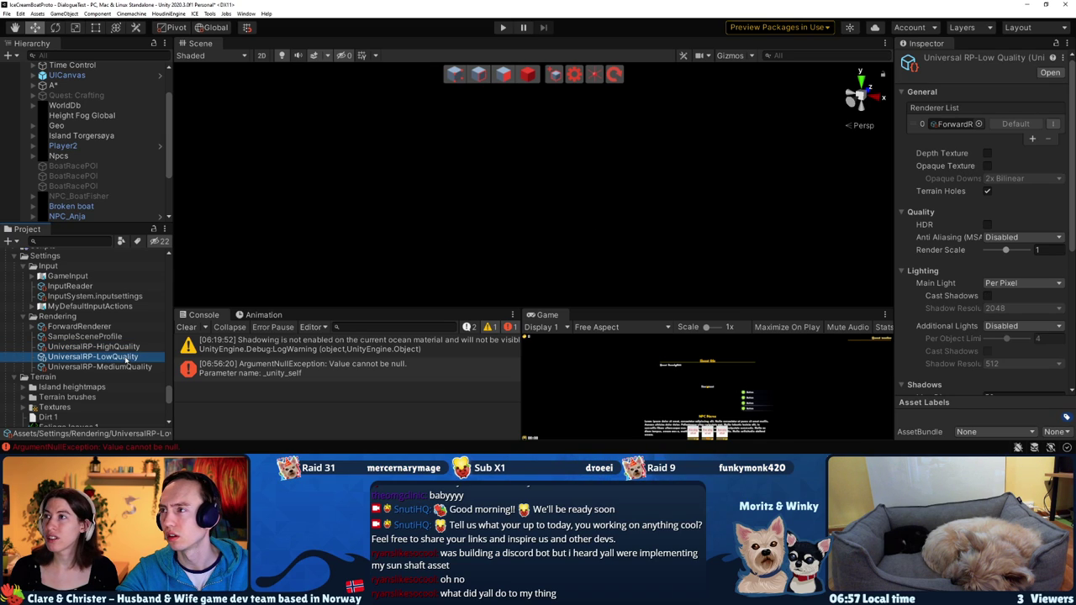
left_click(943, 154)
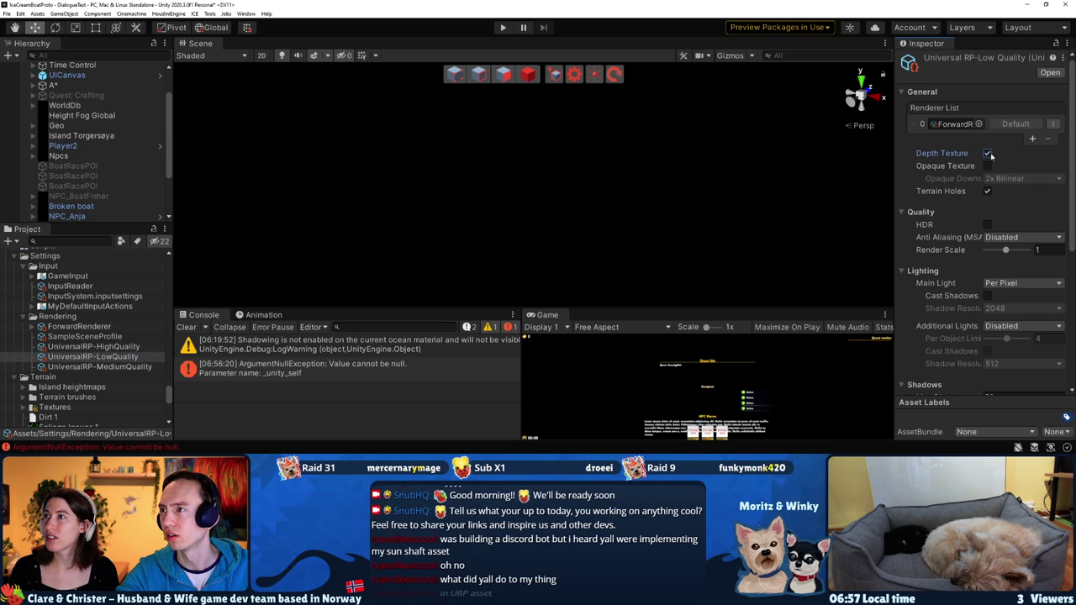
left_click(134, 368)
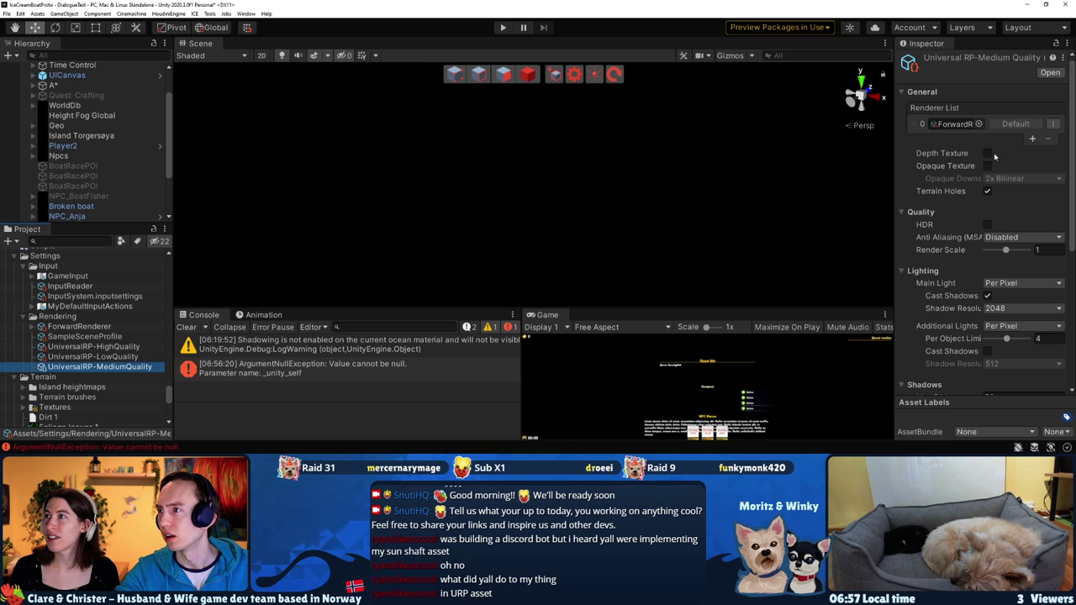
left_click(114, 347)
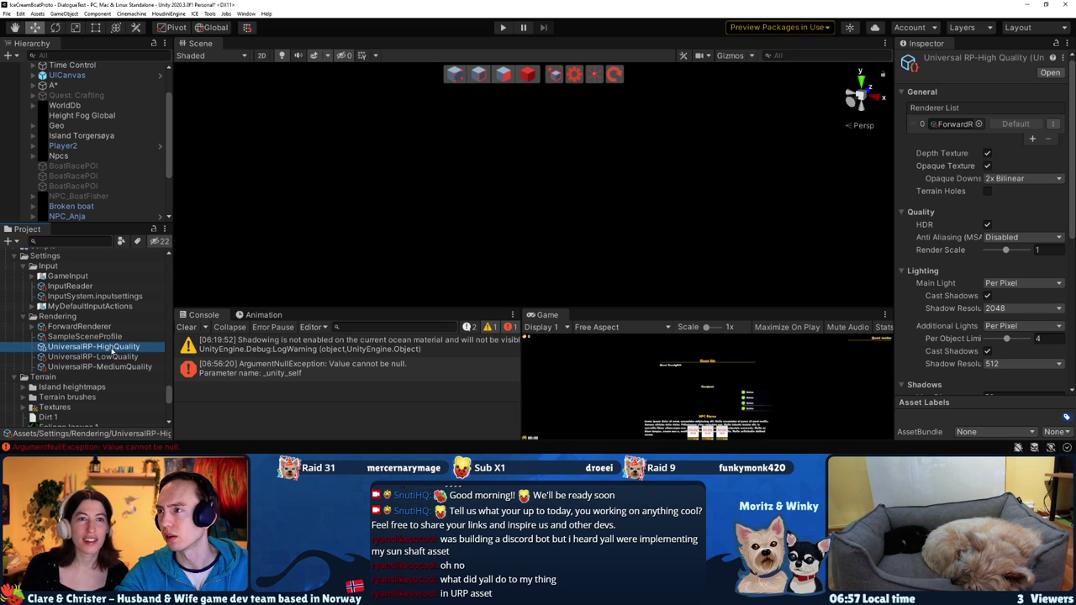
left_click(110, 356)
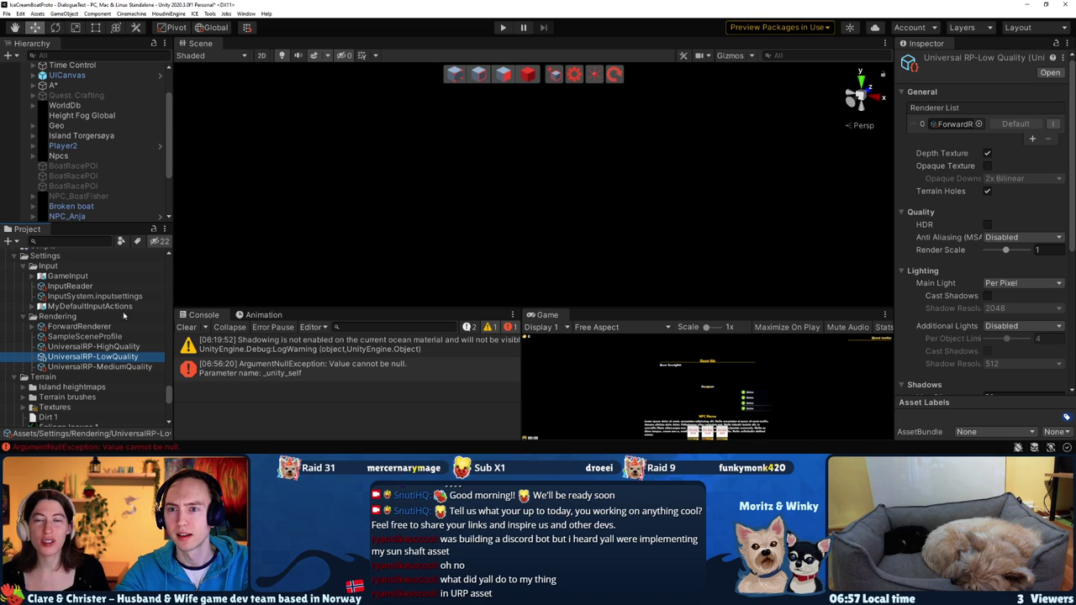
Enable Opaque Texture on UniversalRP-MediumQuality
left_click(124, 368, "ctrl")
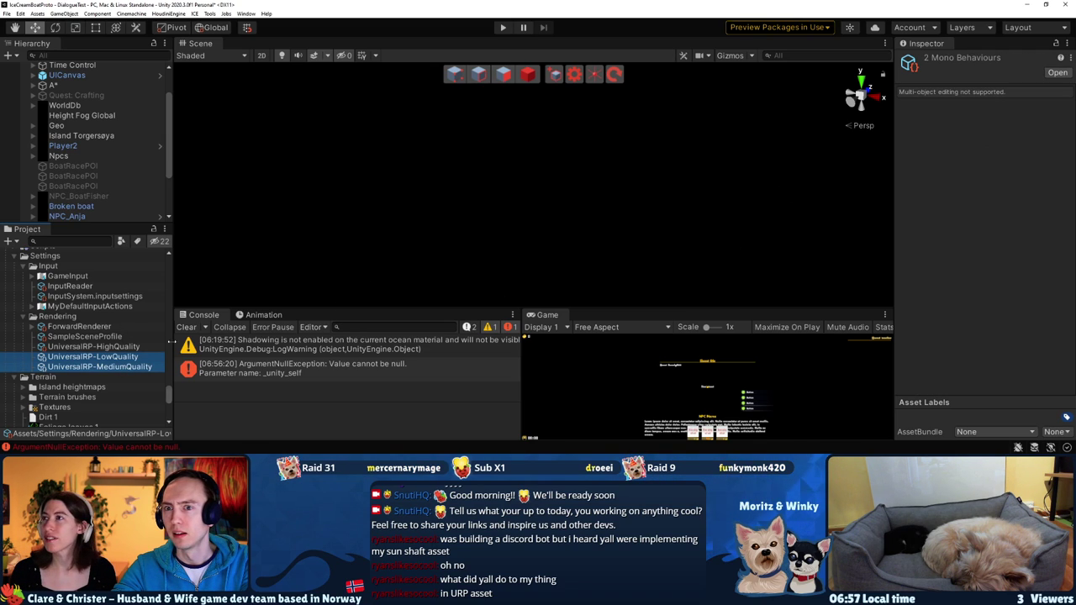
left_click(126, 358)
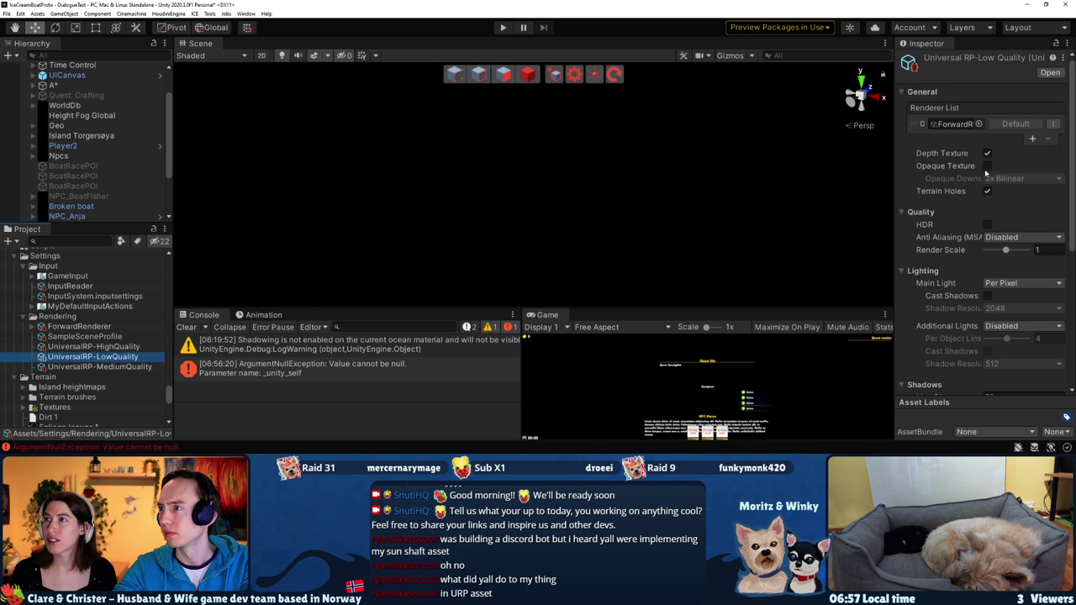
key("Down")
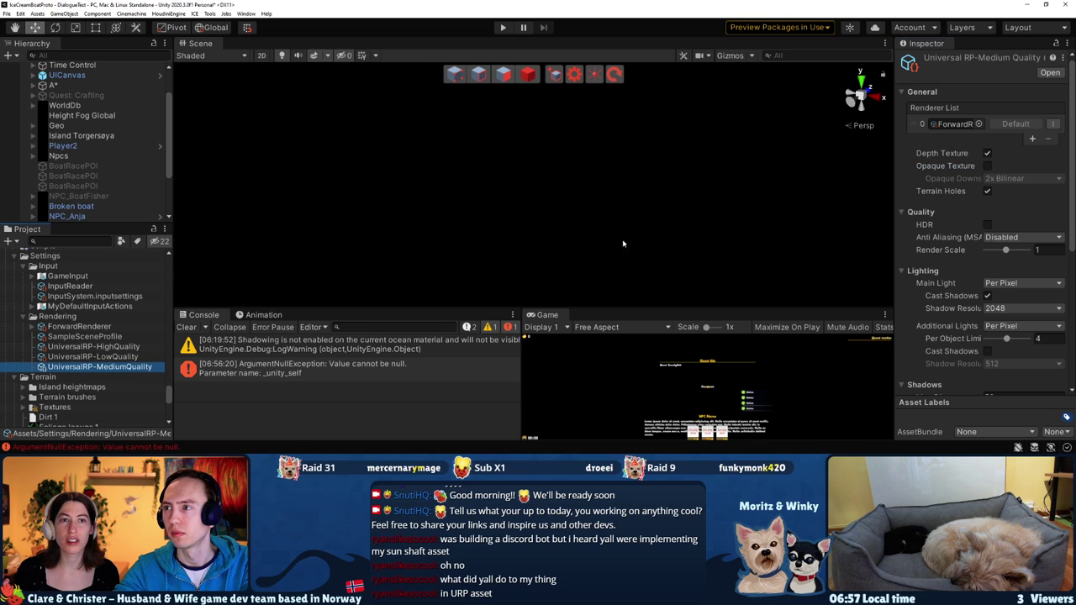
left_click(987, 166)
left_click(101, 328)
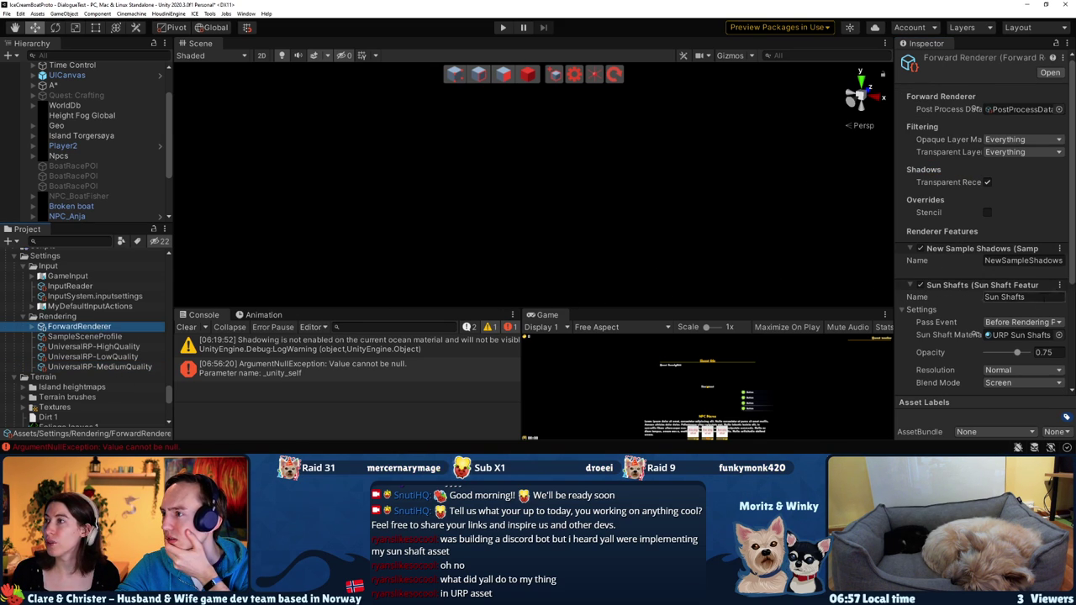
Reassign URP Sun Shafts as the sun shaft material and open that material
left_click(1059, 334)
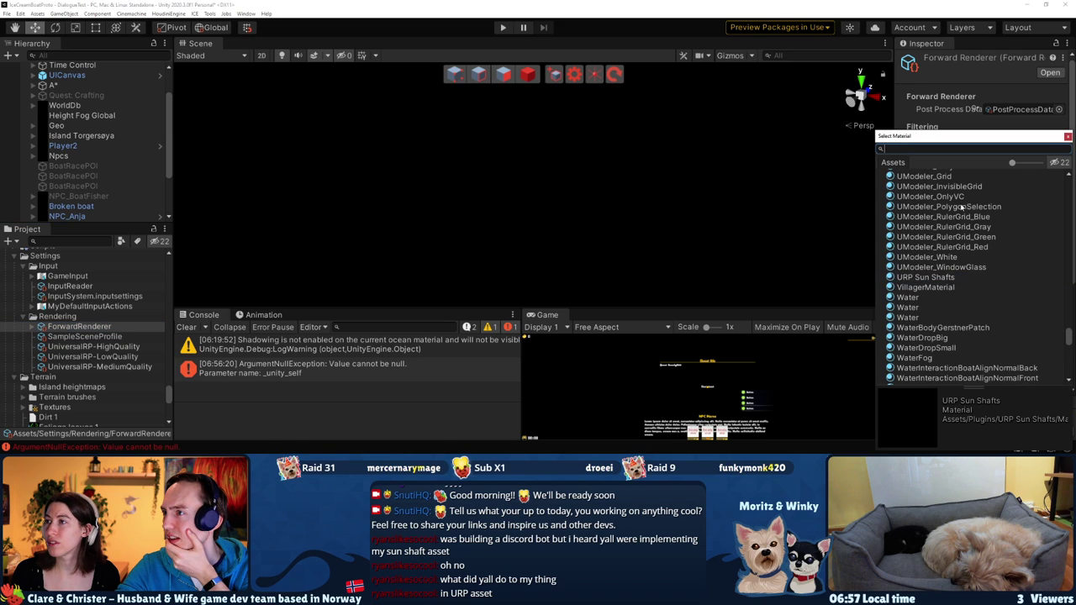
scroll(1044, 307, "up", 5)
left_click_drag(1070, 323, 1072, 161)
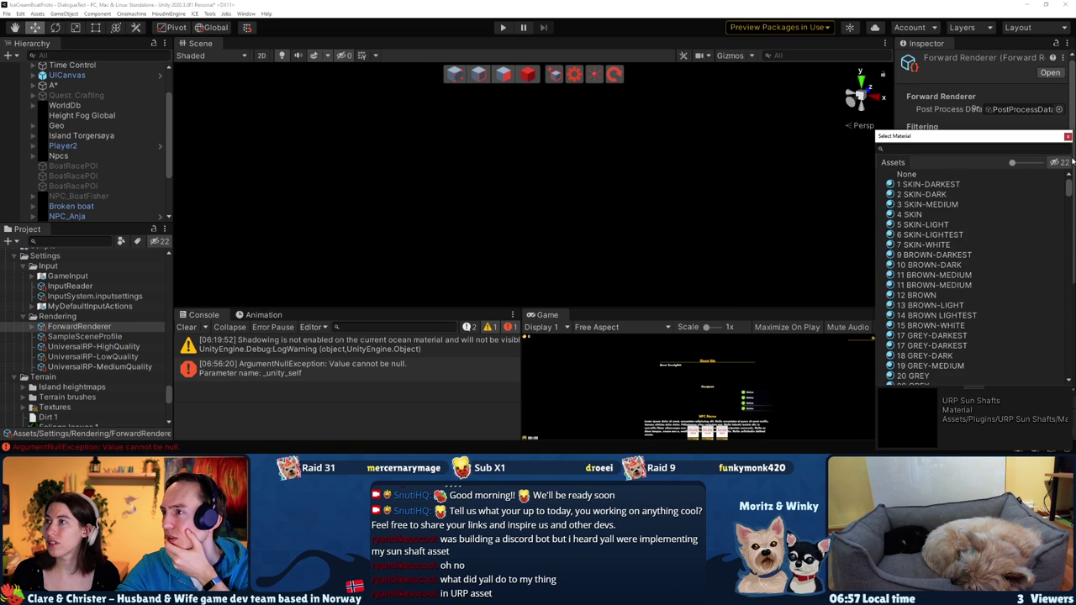
left_click(912, 175)
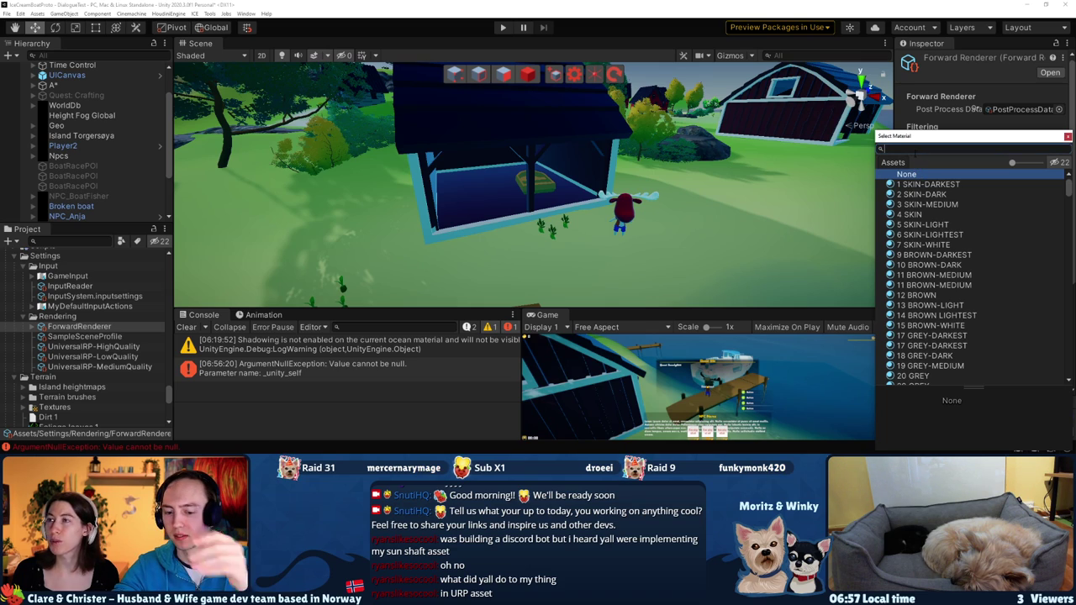
type("urp sun")
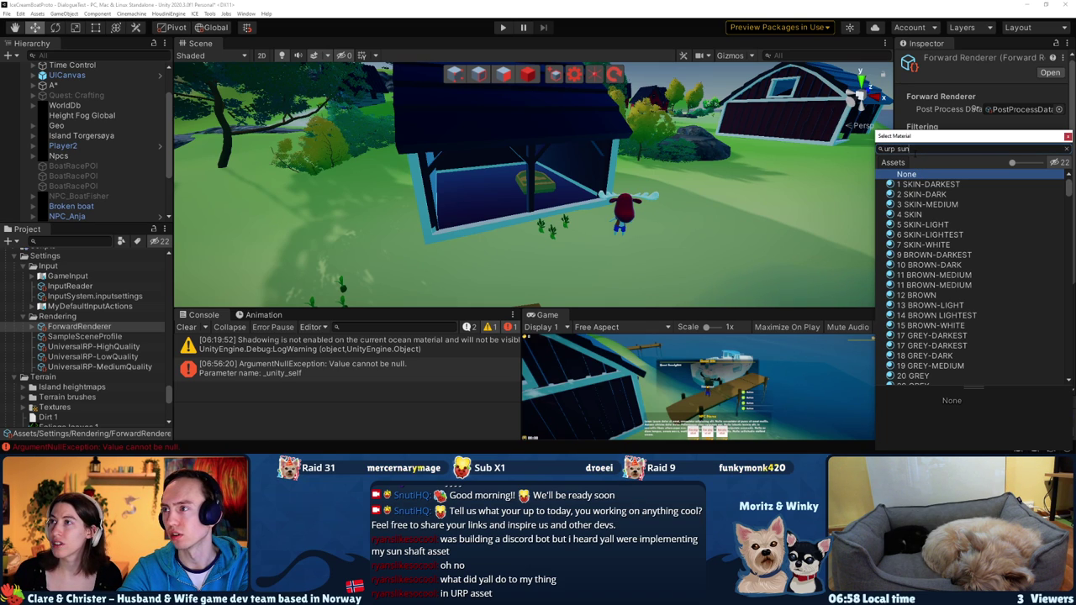
left_click(924, 184)
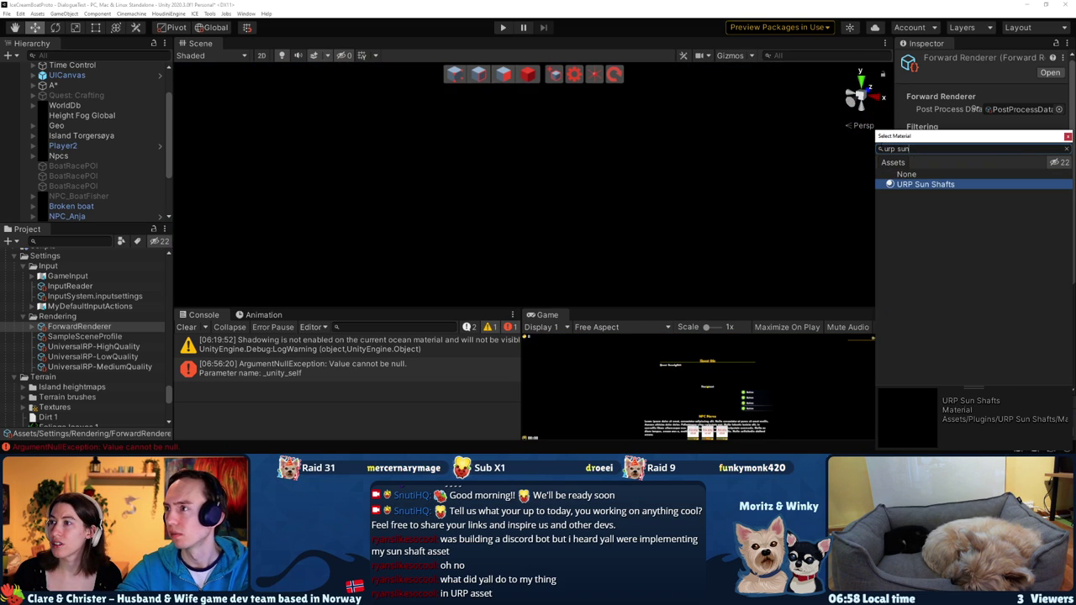
left_click(1067, 137)
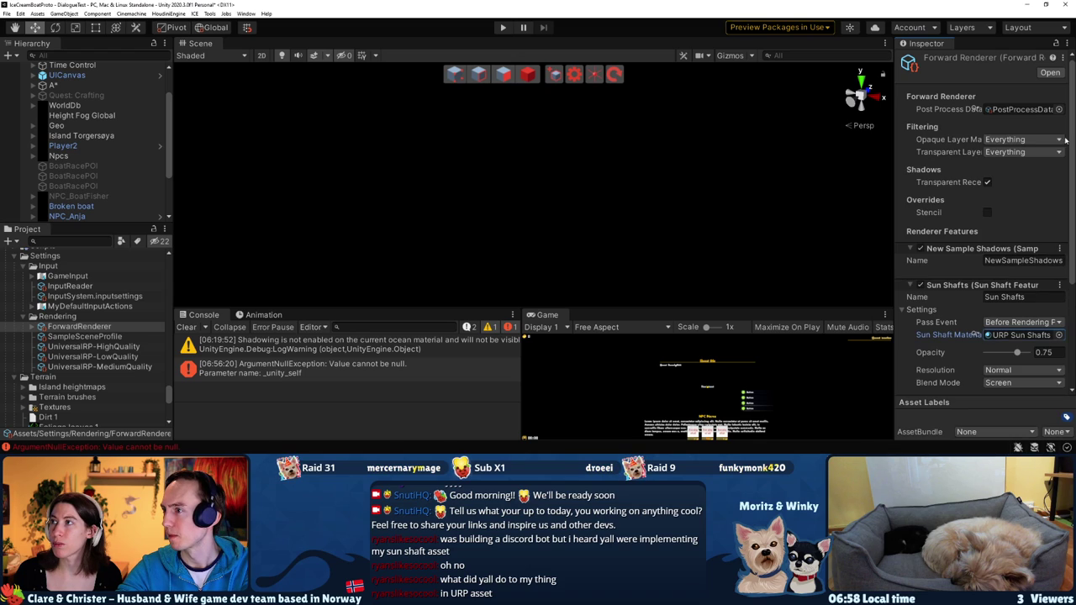
double_click(1008, 336)
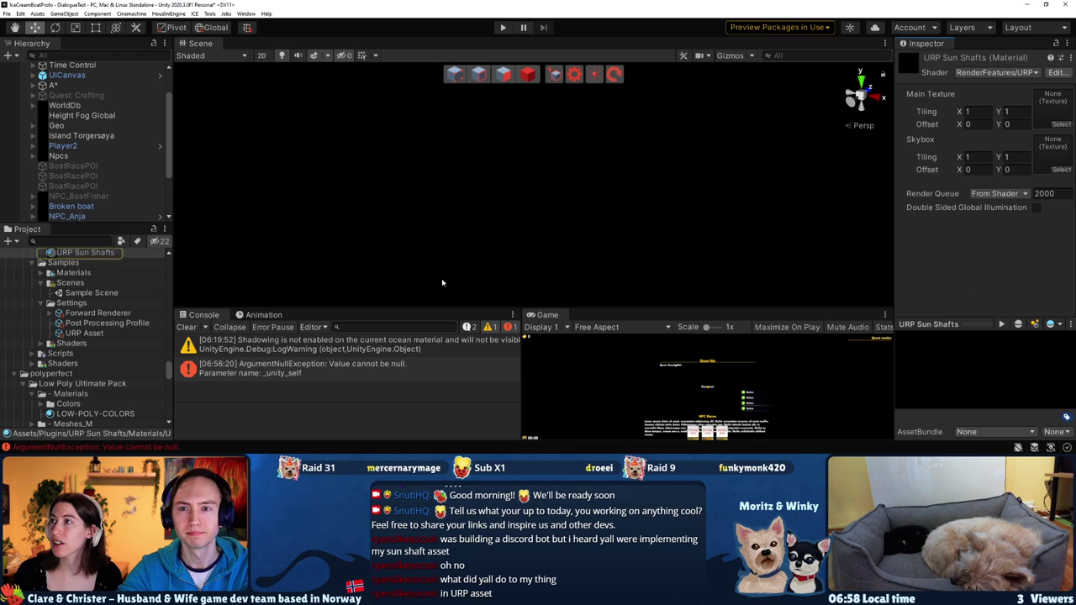
Open the URP Sun Shafts Sample Scene, saving changes to the current scene first
scroll(82, 340, "up", 1)
left_click(82, 333)
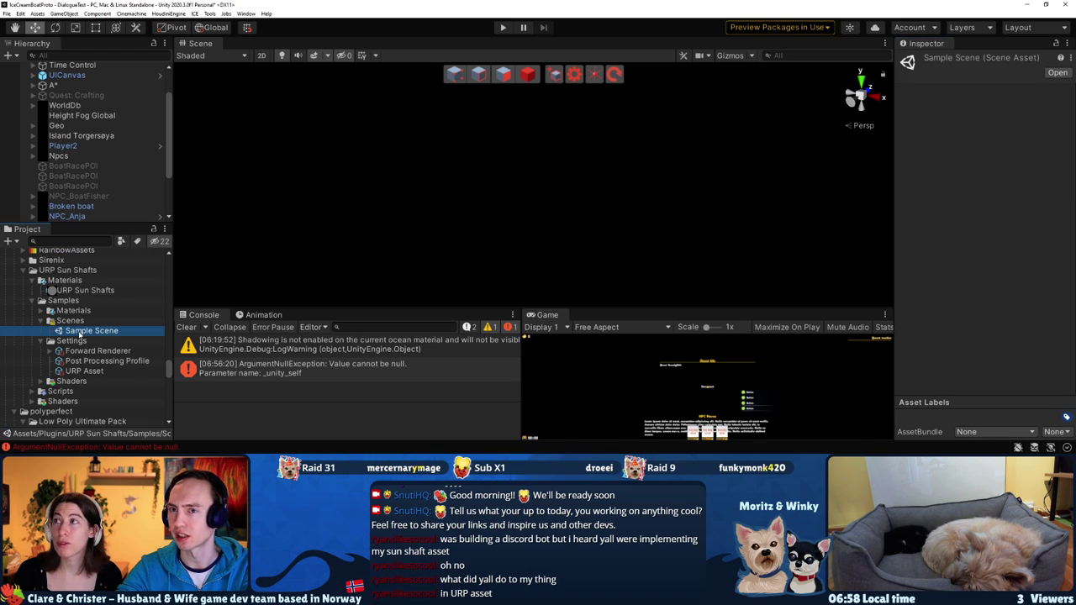
double_click(76, 333)
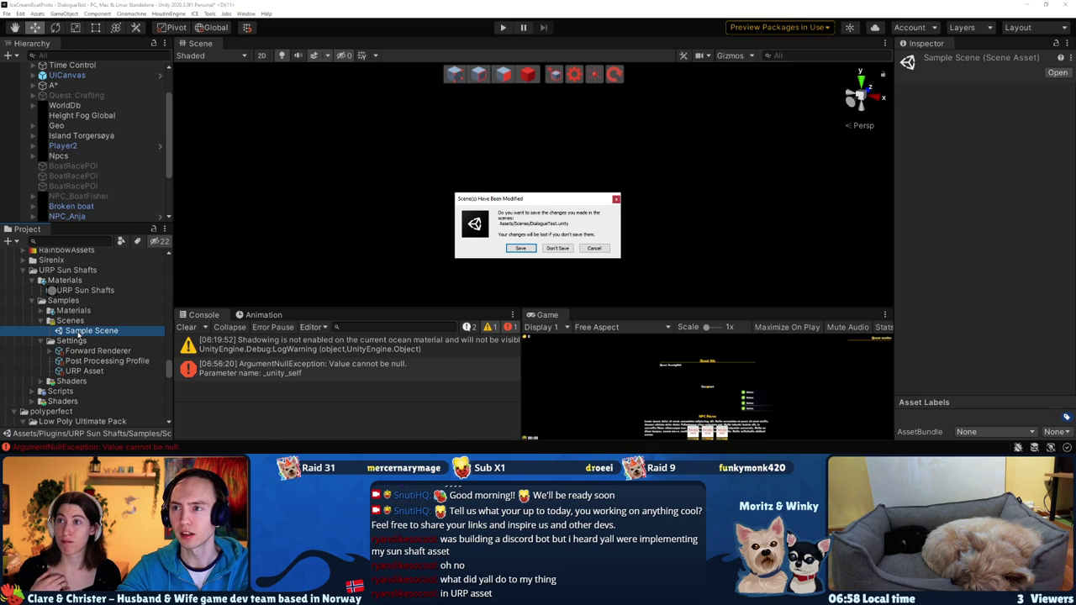
left_click(520, 249)
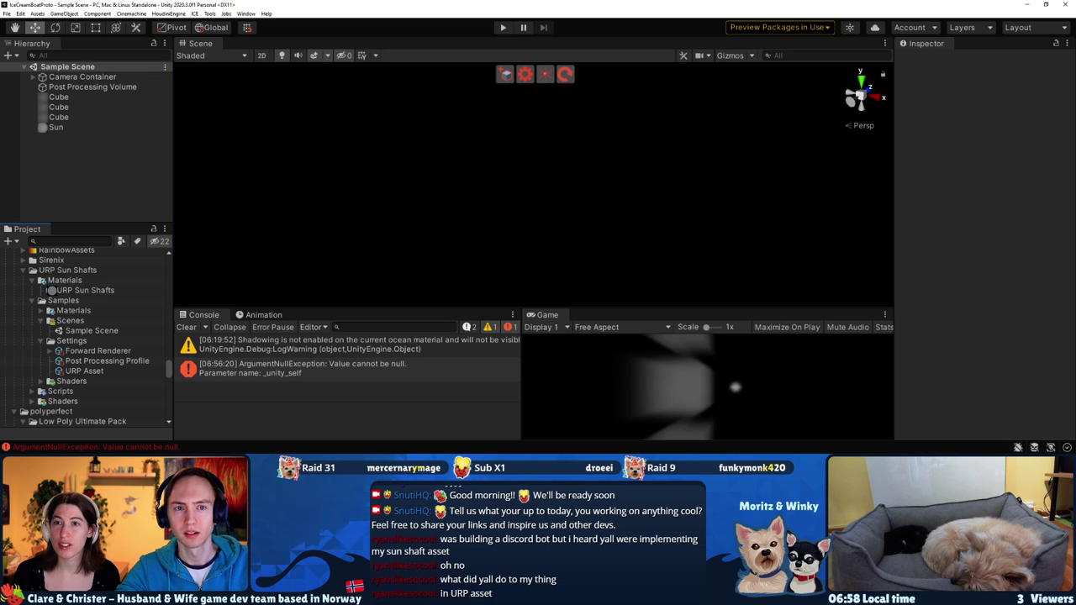
Inspect the ArgumentNullException error details, then orbit the view around the three cubes
left_click(363, 367)
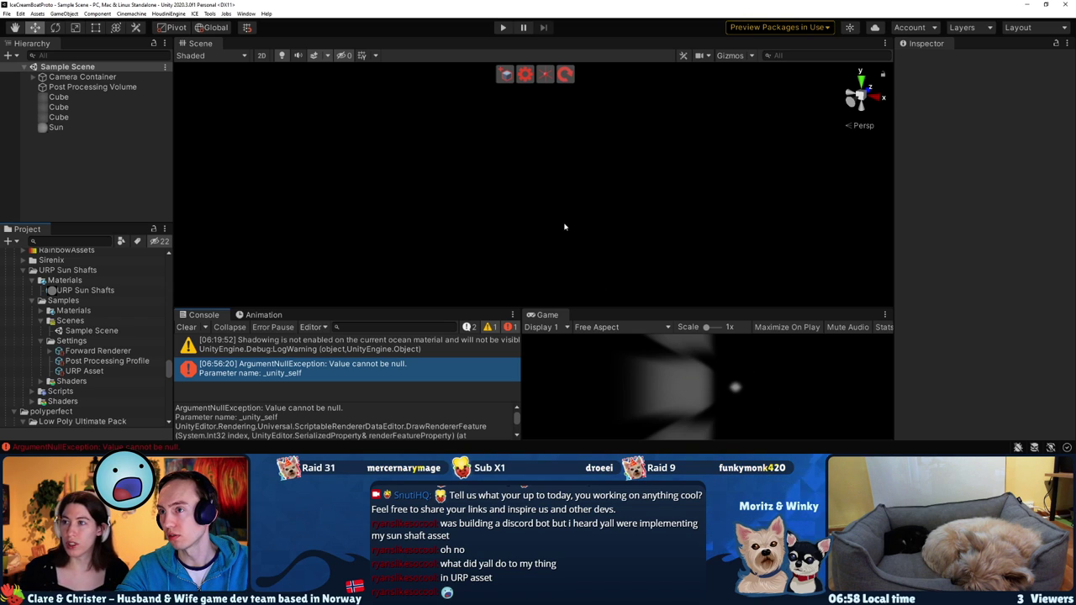
left_click_drag(564, 227, 580, 190, "alt")
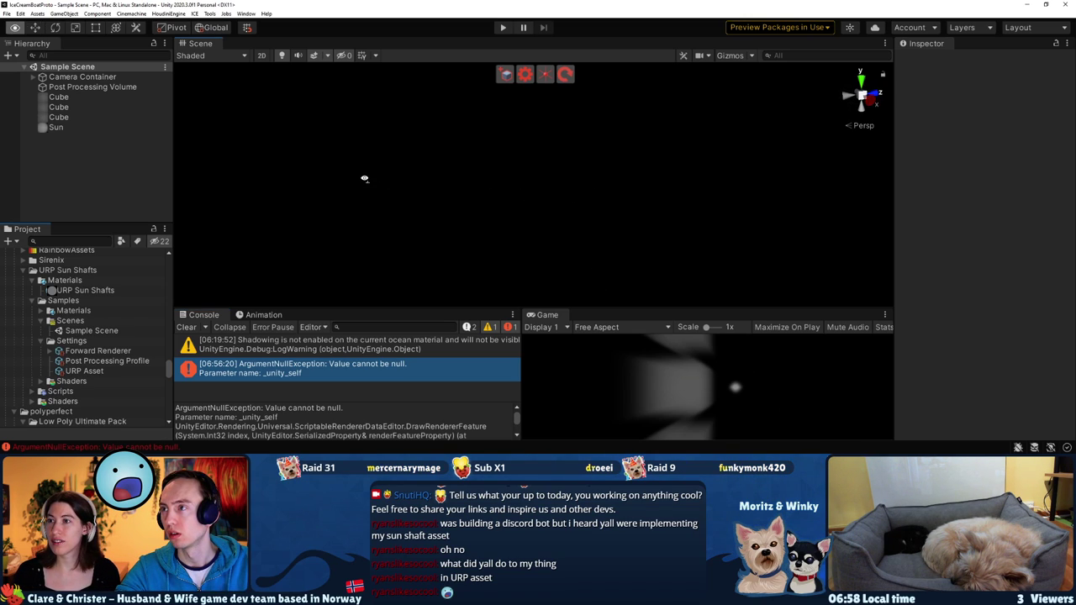
left_click_drag(364, 178, 600, 194, "alt")
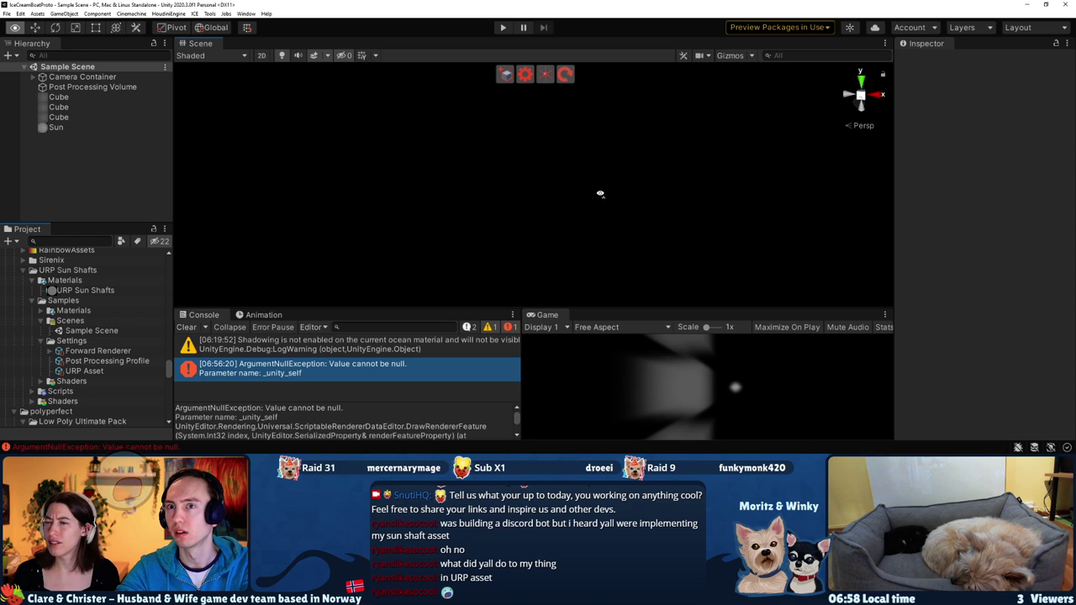
left_click(59, 97)
left_click(59, 117, "shift")
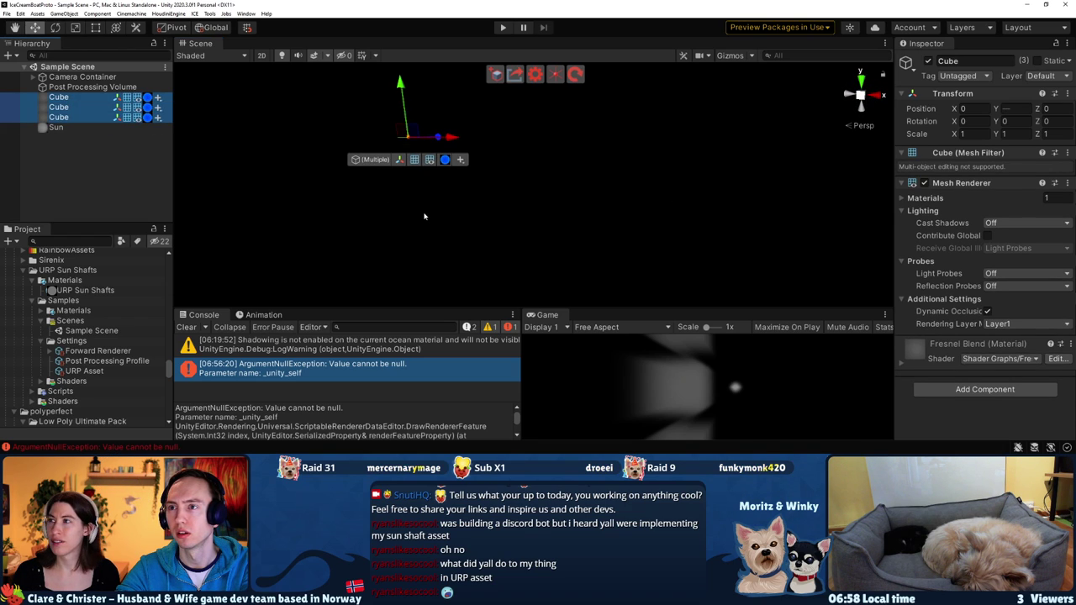
mouse_move(424, 217)
left_mouse_down("alt")
mouse_move(597, 174)
mouse_move(550, 179)
mouse_move(543, 169)
left_mouse_up("alt")
left_click(542, 169)
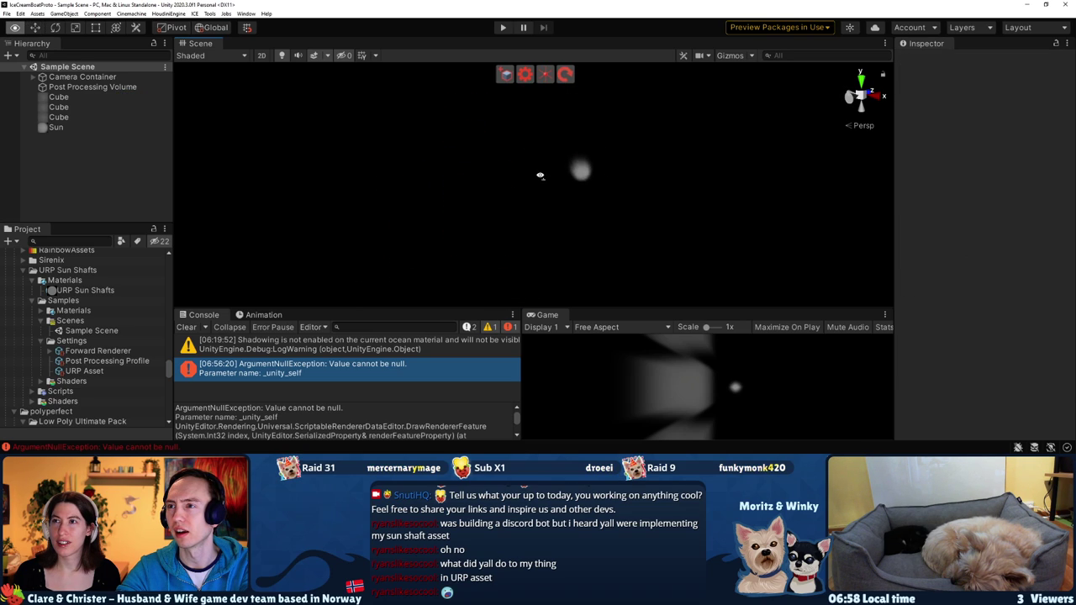
left_click_drag(540, 176, 543, 173, "alt")
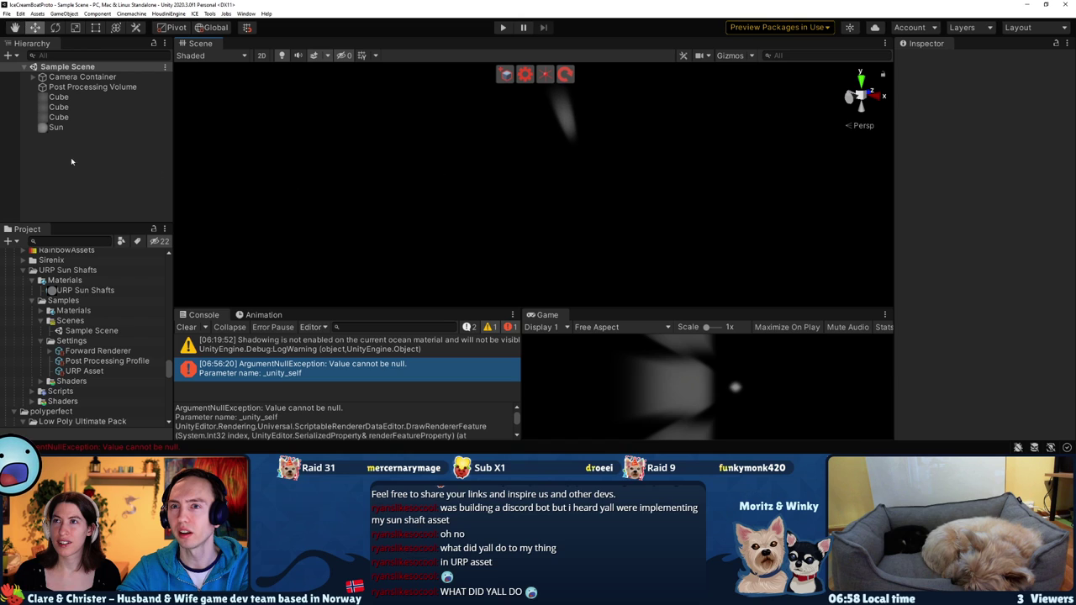
Frame the Sun sphere and move it to X 2.67, Y -3.21
double_click(56, 127)
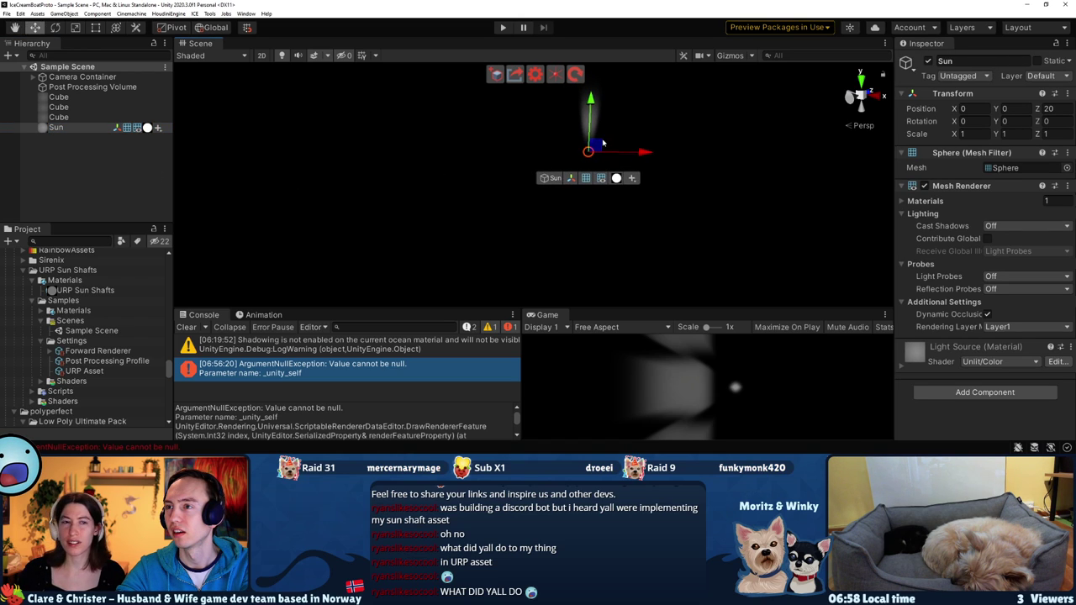
mouse_move(602, 143)
left_mouse_down()
mouse_move(566, 195)
mouse_move(620, 175)
left_mouse_up()
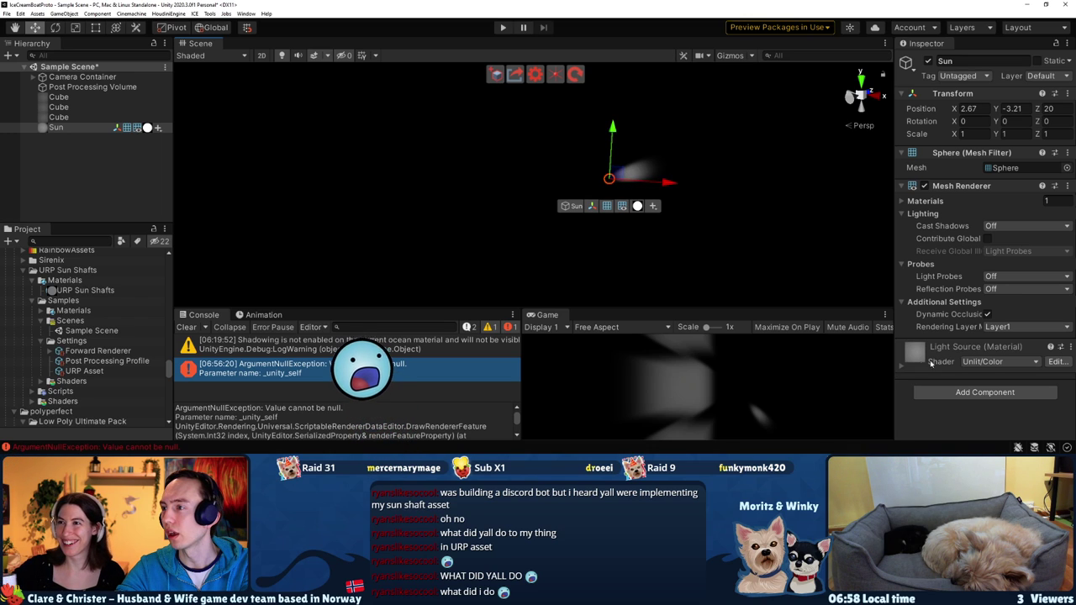
left_click(901, 366)
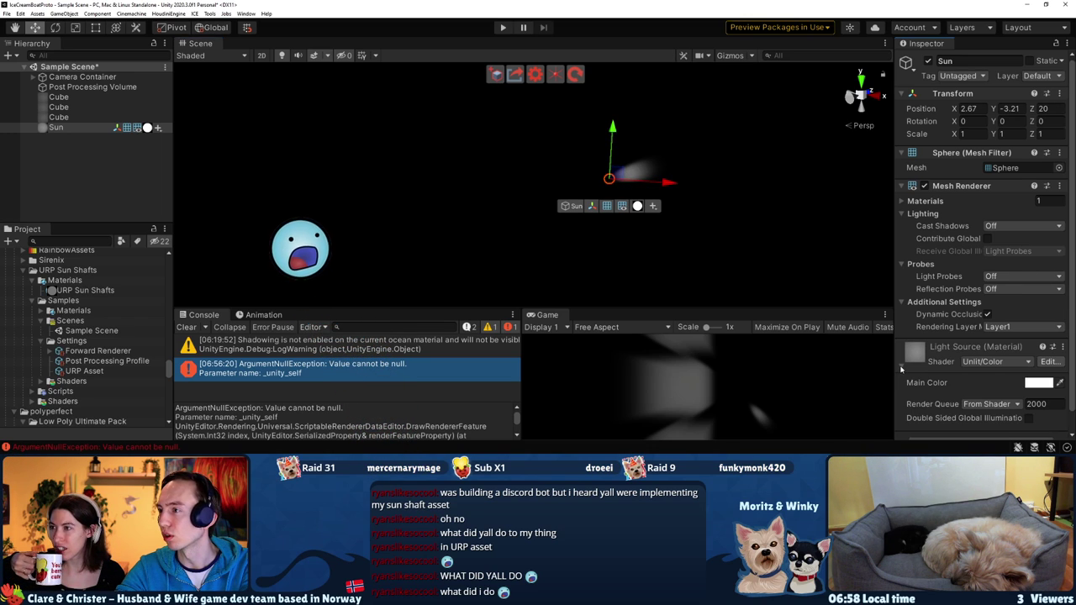
left_click(901, 367)
Scale the Sun sphere up uniformly to 6.6274
key("r")
mouse_move(609, 177)
left_mouse_down()
mouse_move(825, 189)
mouse_move(965, 173)
mouse_move(943, 173)
left_mouse_up()
left_click_drag(841, 176, 627, 184, "alt")
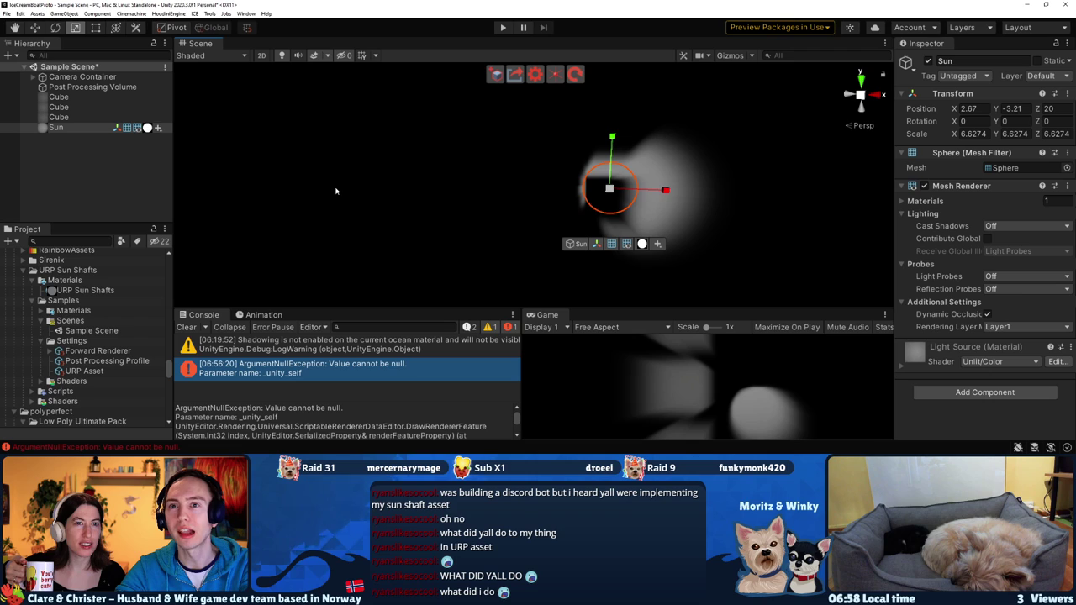
Turn the Post Processing Volume's Bloom override off and back on, leaving it enabled
left_click(91, 88)
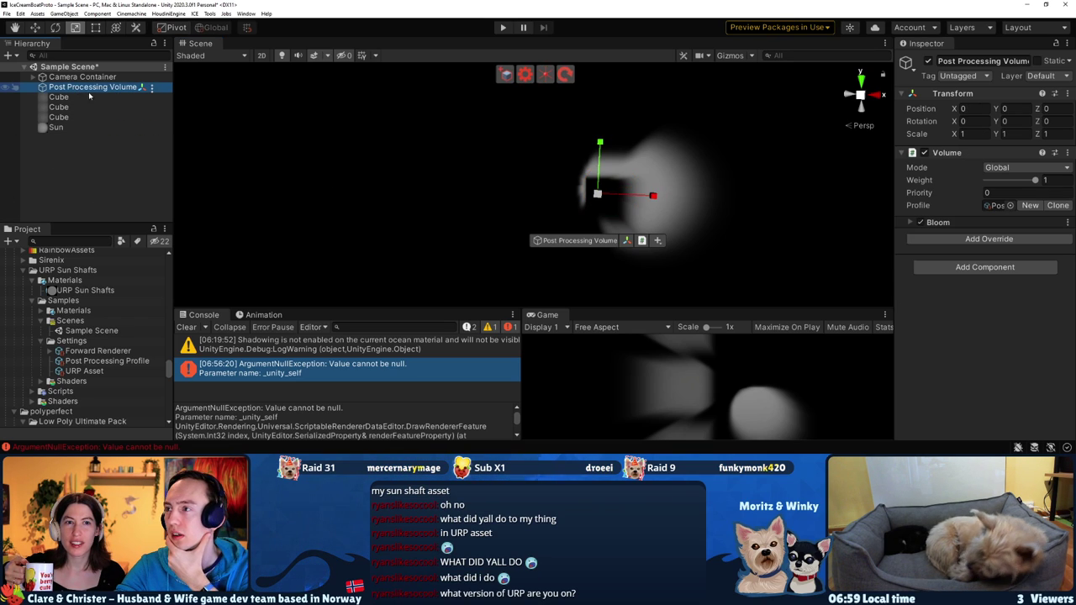
left_click(921, 222)
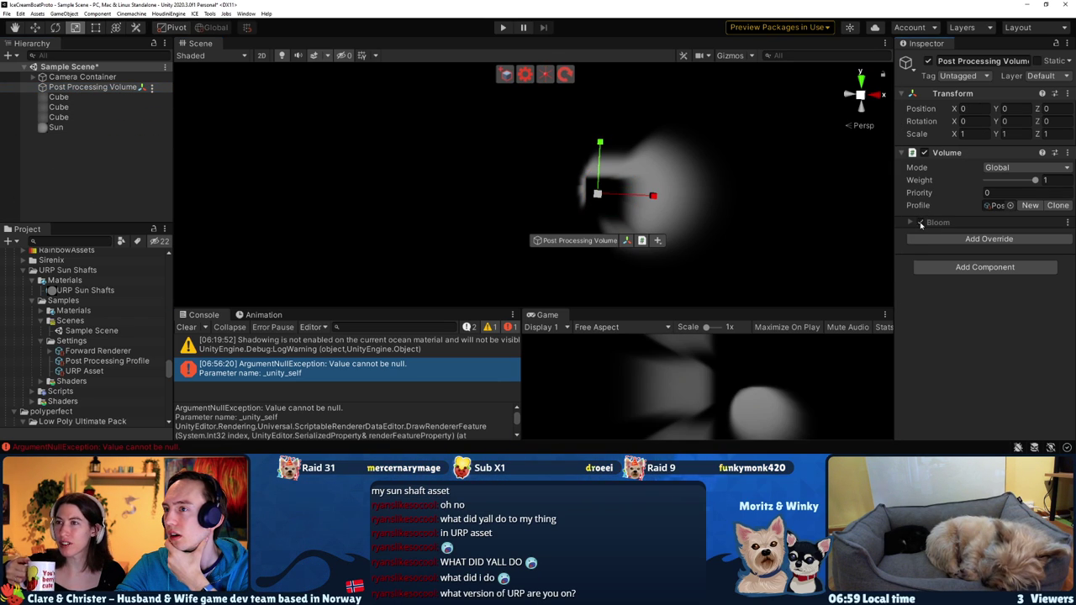
left_click(921, 223)
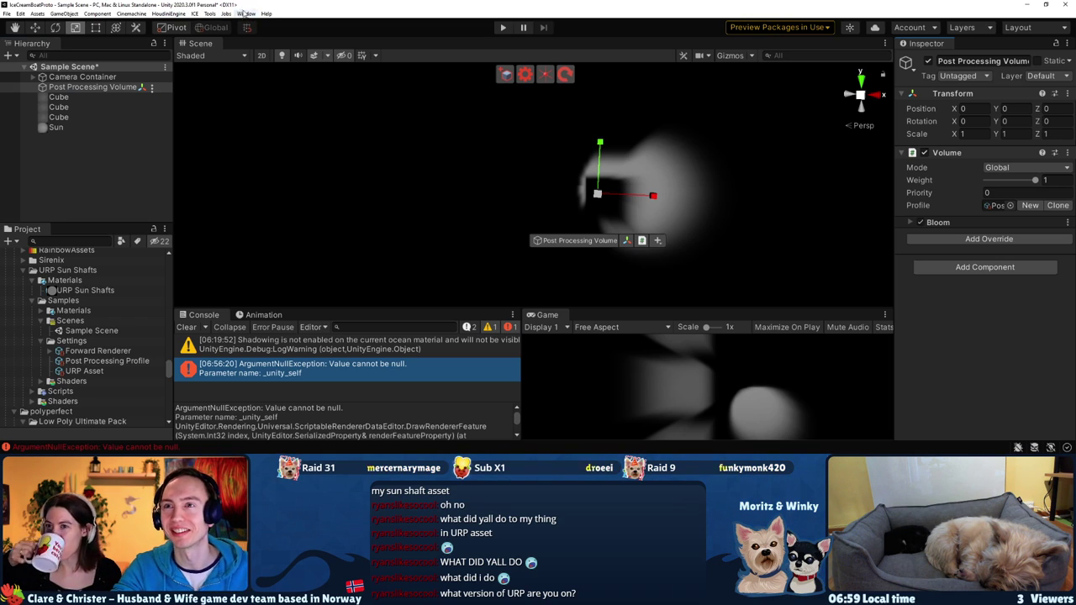
left_click(247, 14)
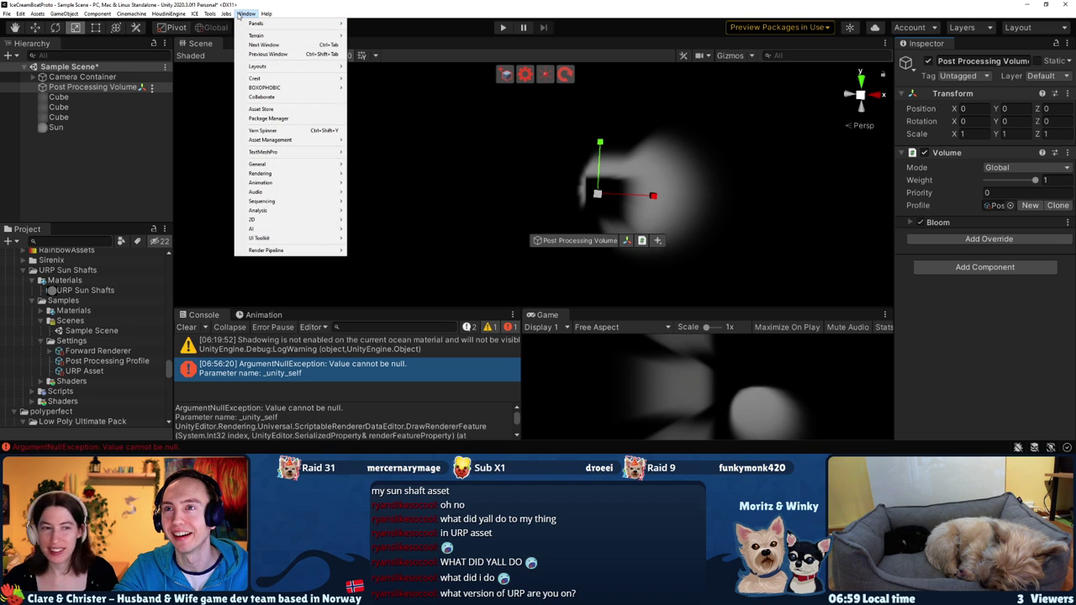
Open the Package Manager and list only packages installed In Project
left_click(239, 14)
left_click(250, 15)
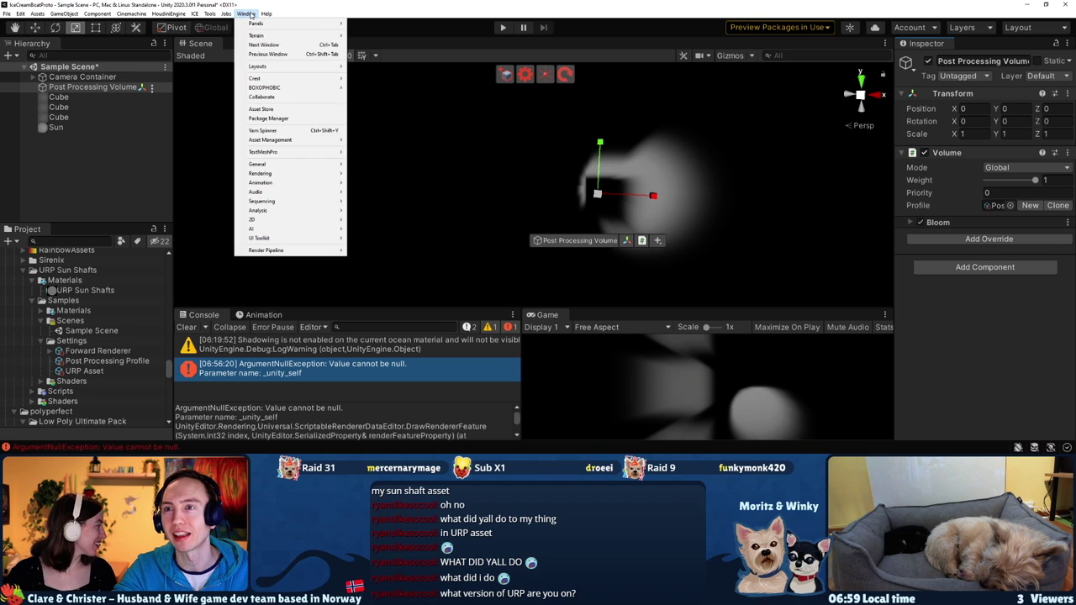
left_click(277, 114)
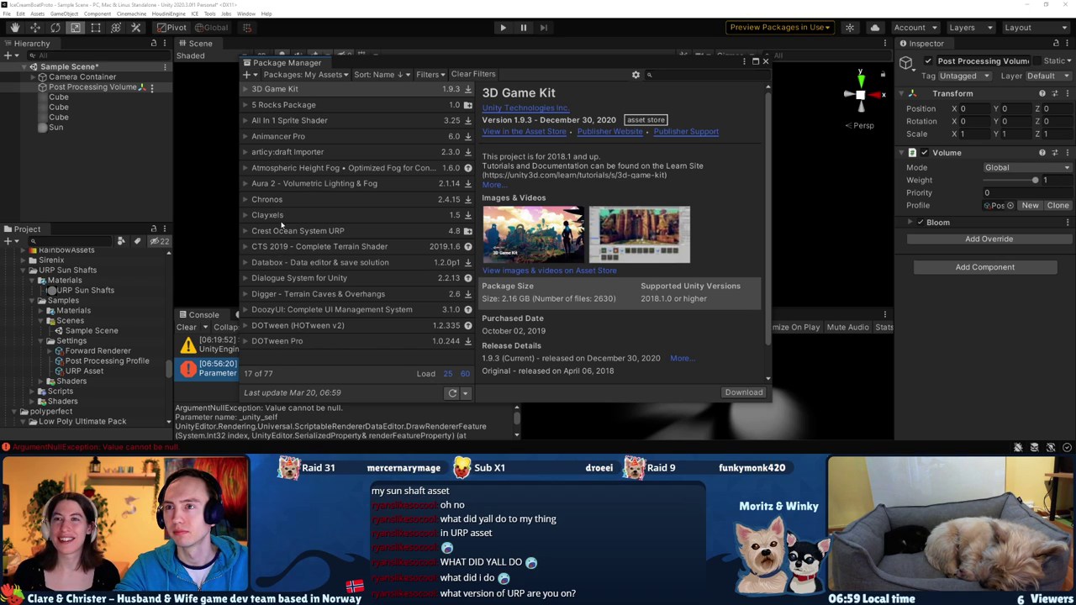
left_click(303, 74)
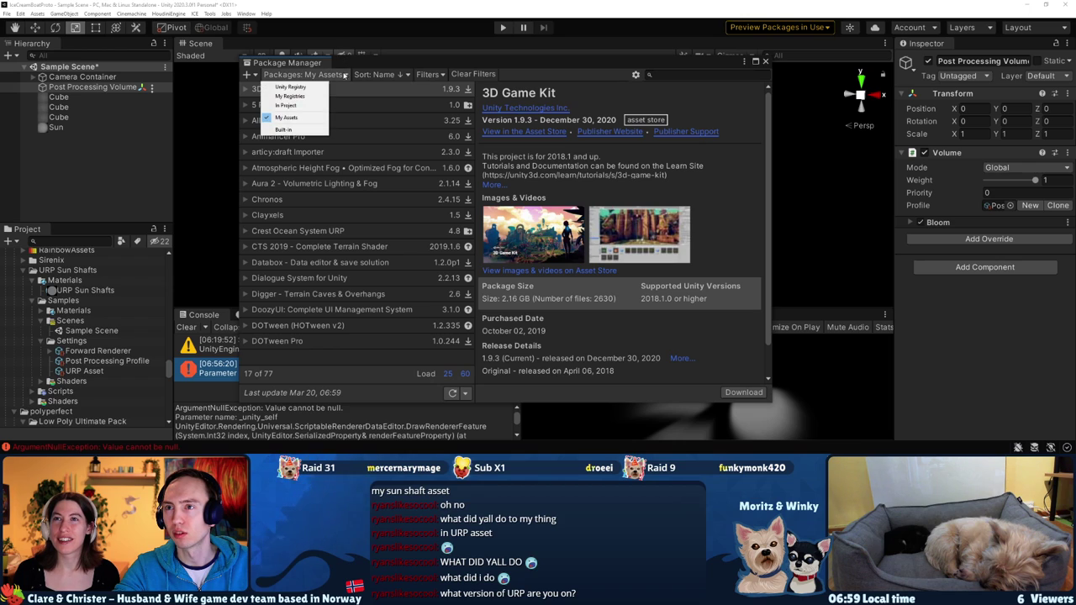
left_click(290, 87)
left_click(323, 77)
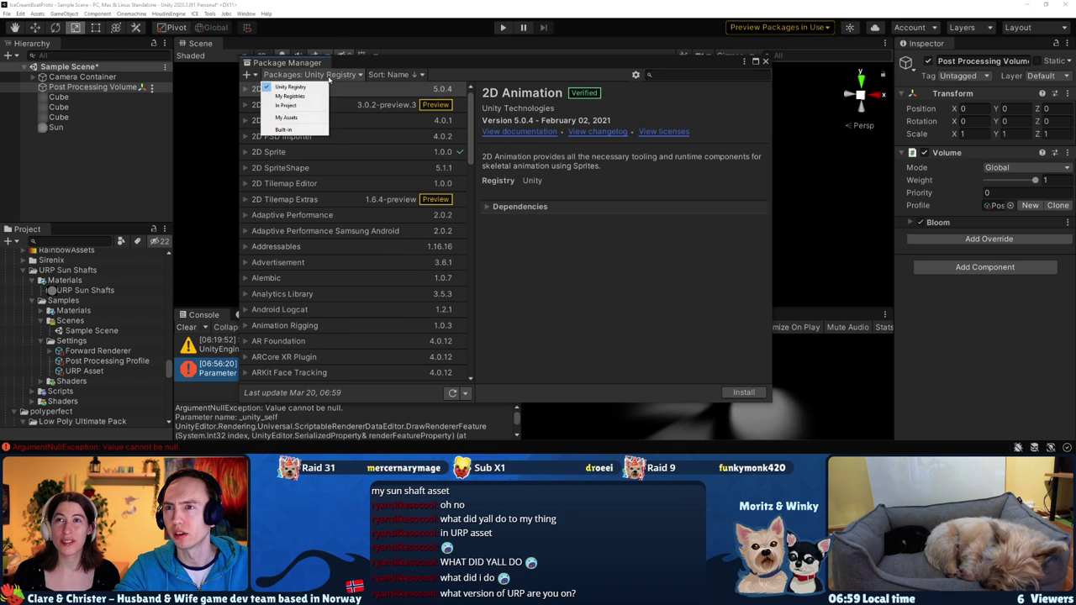
left_click(292, 106)
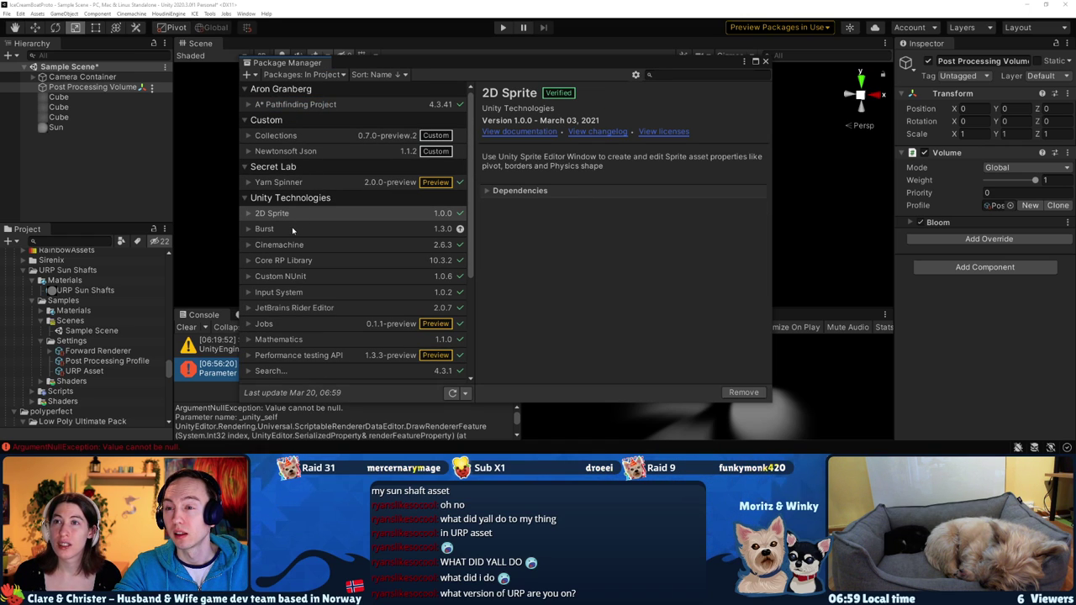
Check Universal RP 10.3.2's other versions, view 10.4.0, then close Package Manager
scroll(295, 210, "down", 3)
scroll(293, 240, "down", 3)
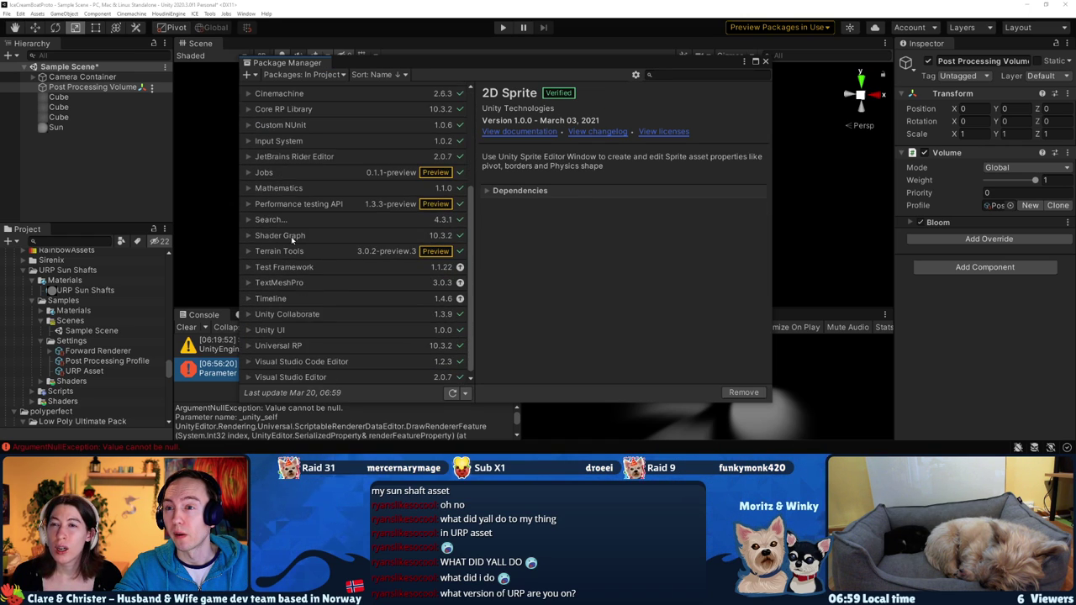
left_click(292, 344)
left_click(249, 344)
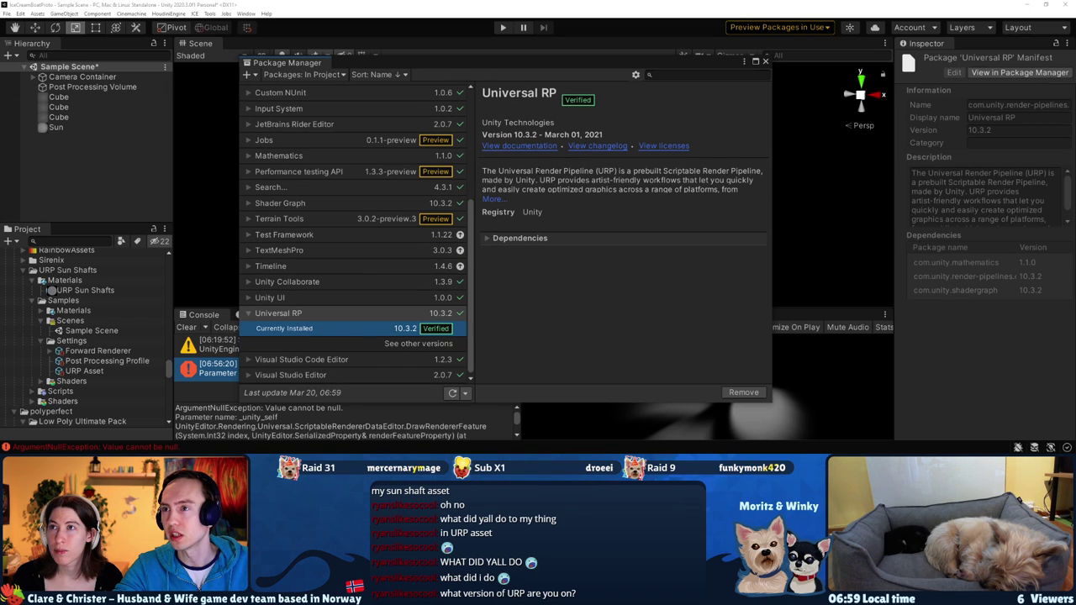
left_click(408, 344)
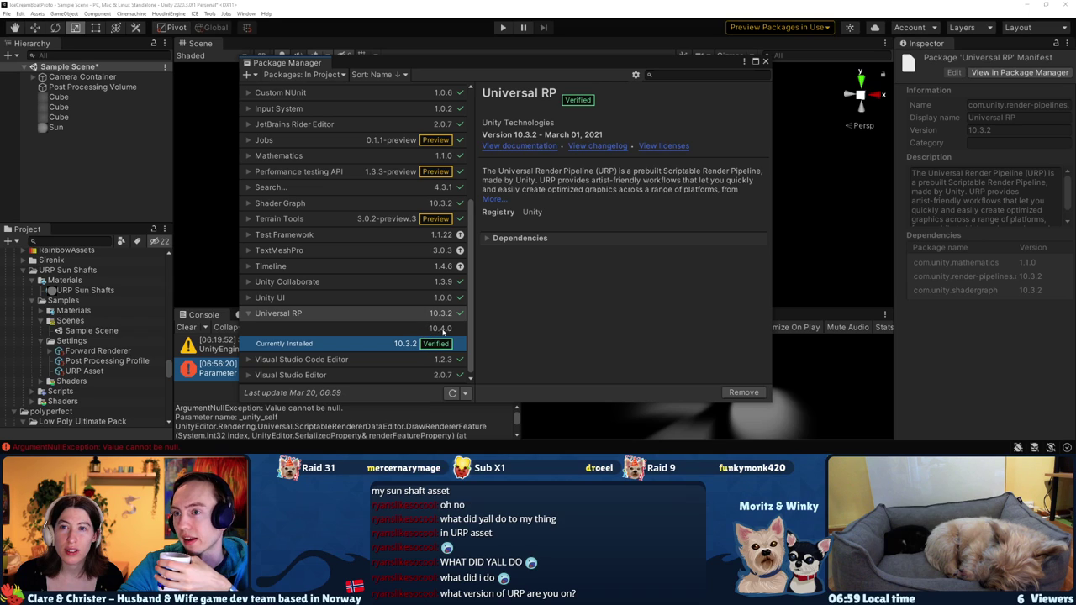
left_click(442, 332)
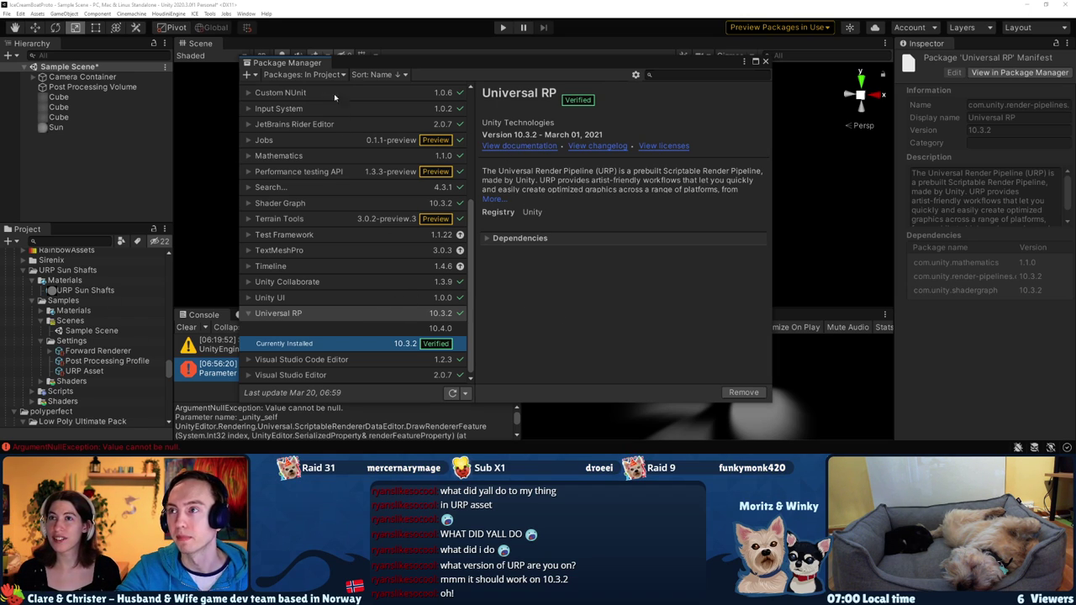
left_click(765, 63)
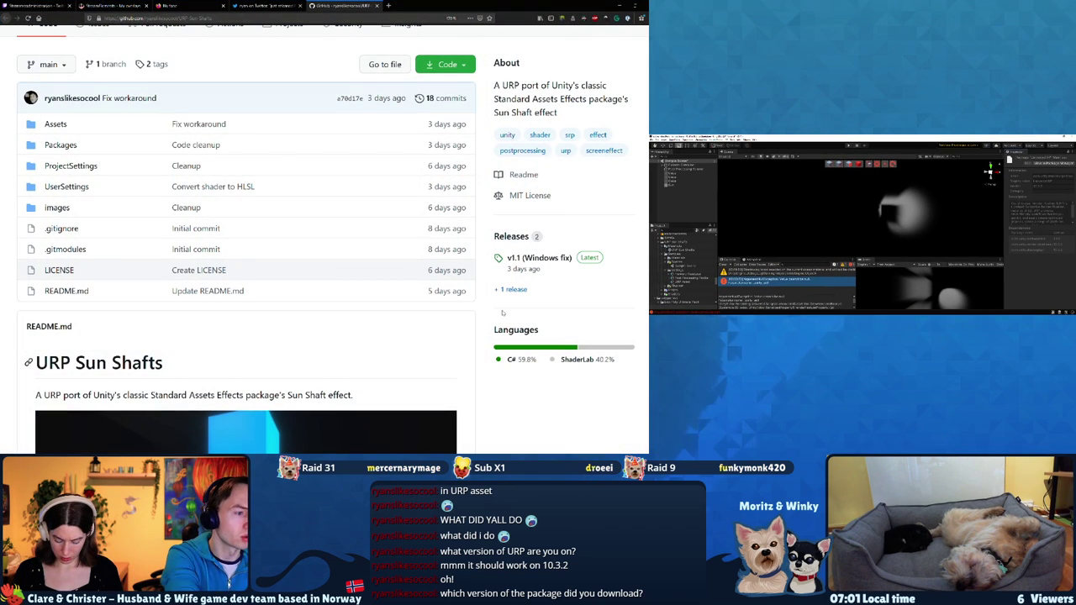
Glance at the repository's clone options, then navigate to Assets > Plugins
scroll(453, 212, "up", 2)
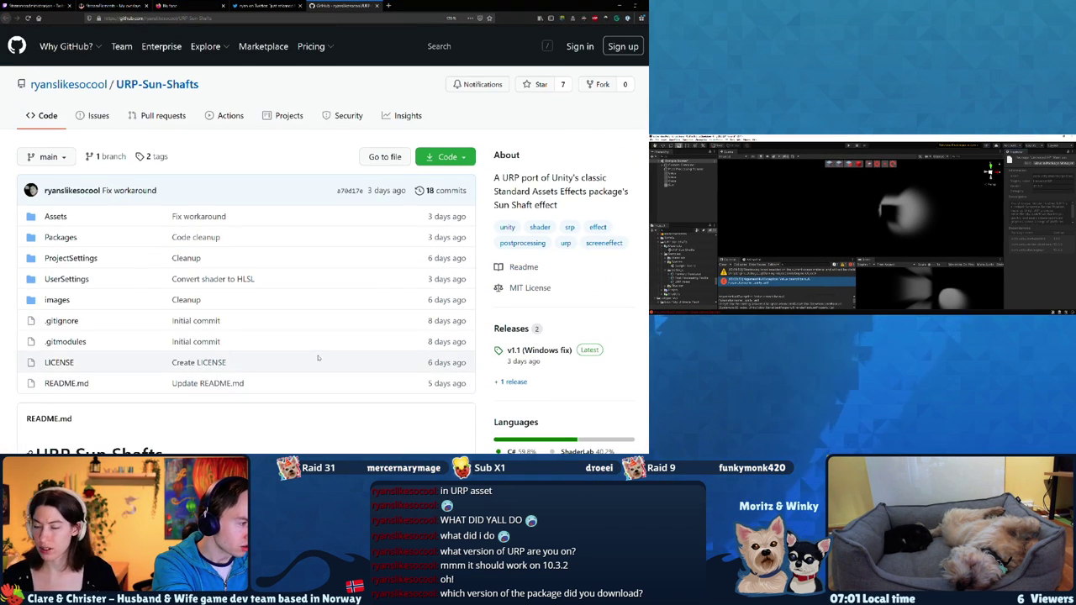
left_click(446, 156)
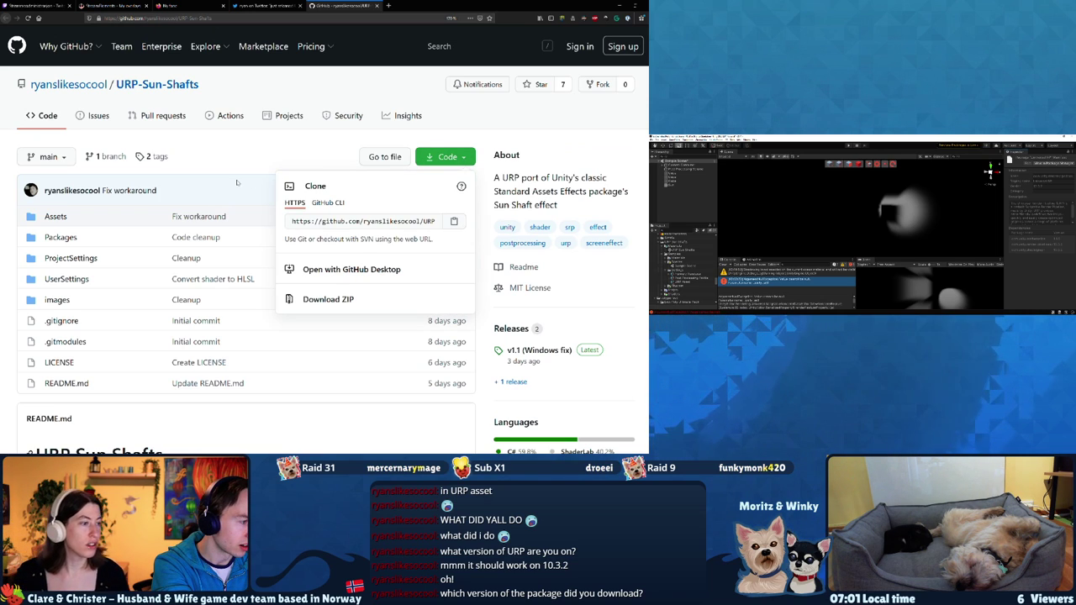
left_click(214, 157)
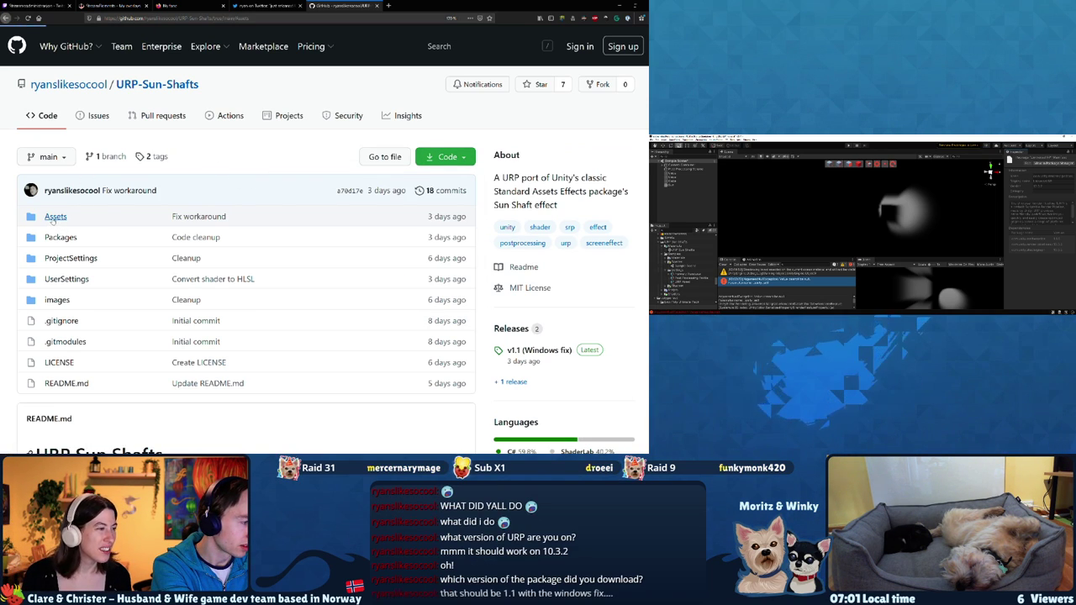
left_click(53, 217)
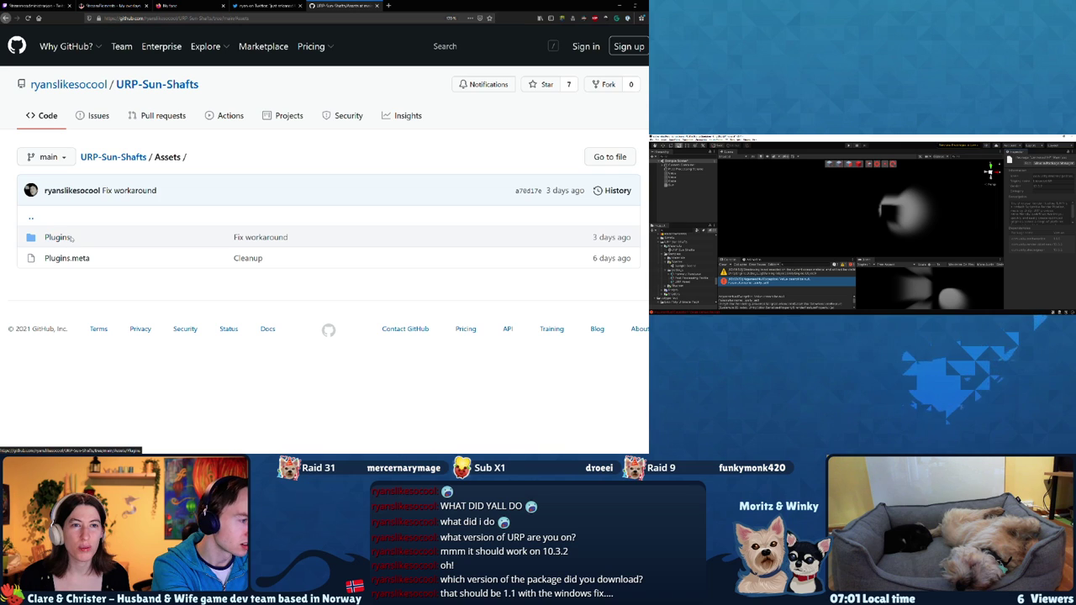
left_click(120, 163)
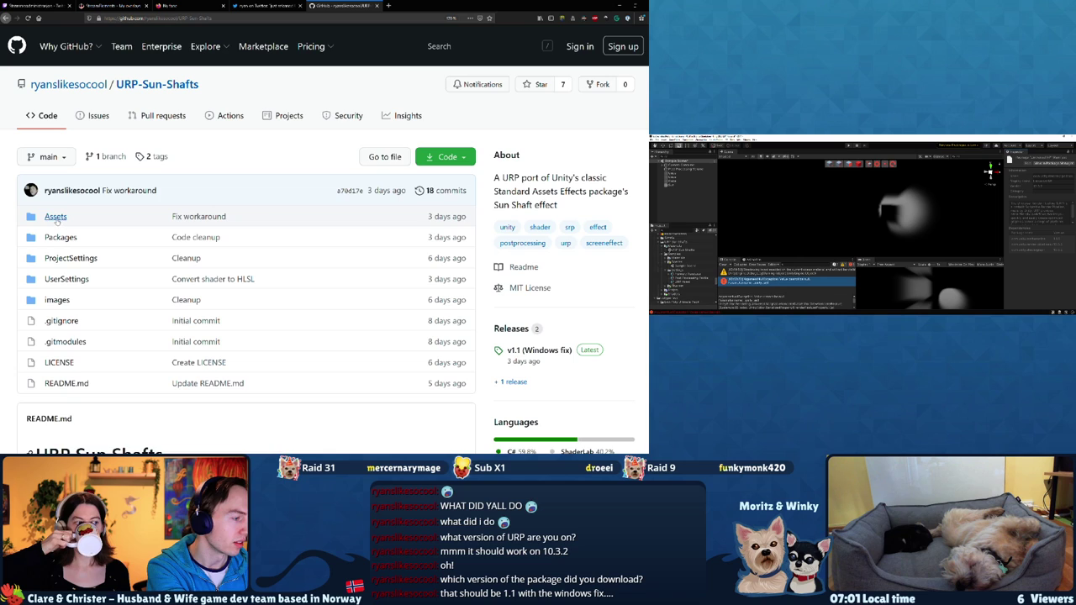
left_click(56, 217)
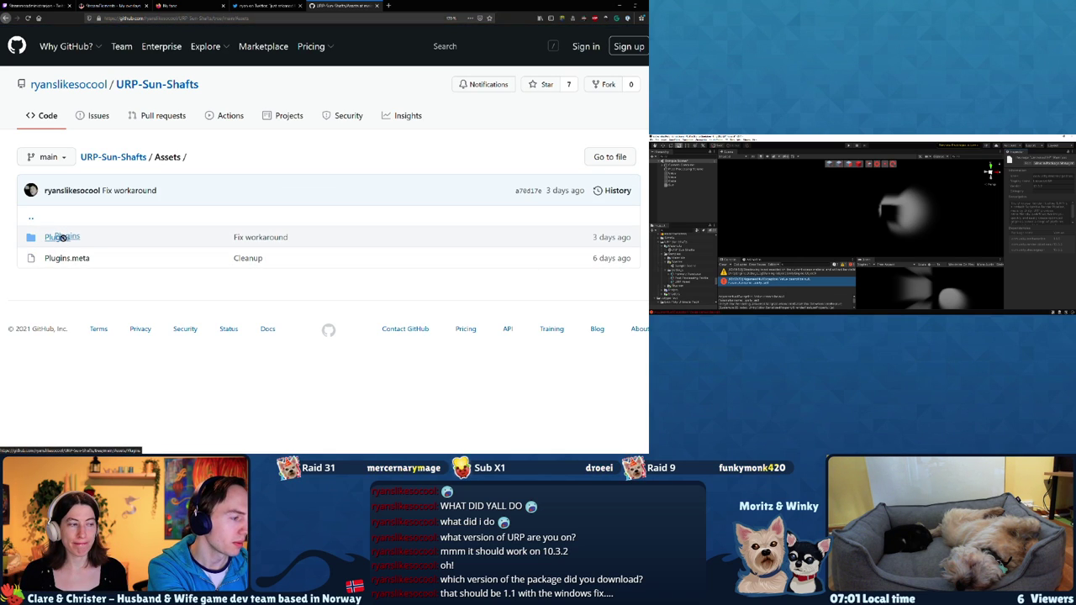
left_click(60, 240)
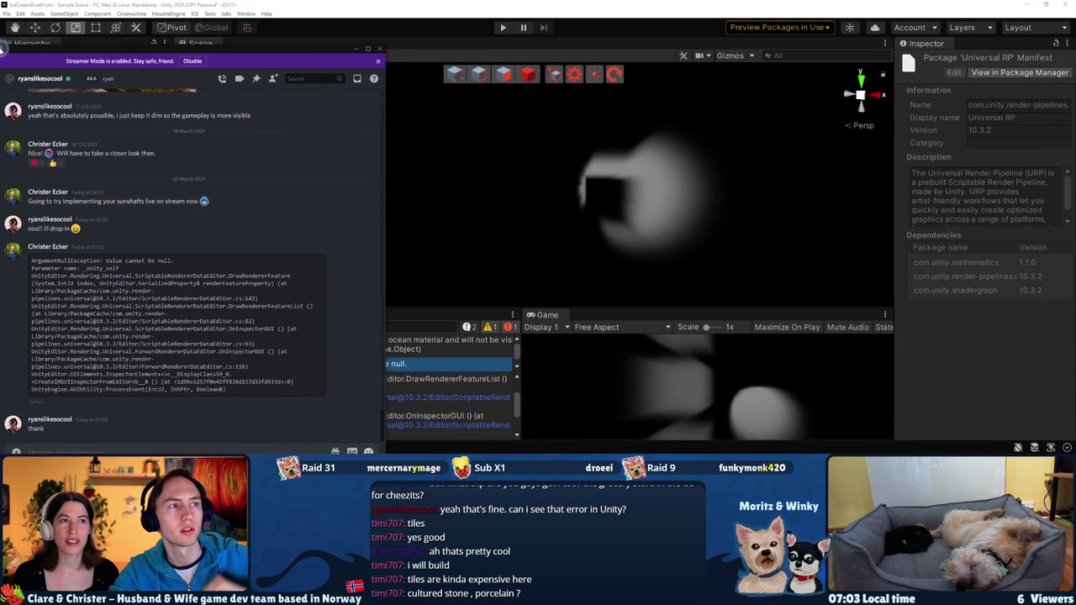
Dismiss the Discord chat window with the error log, revealing the Unity editor
left_click(4, 47)
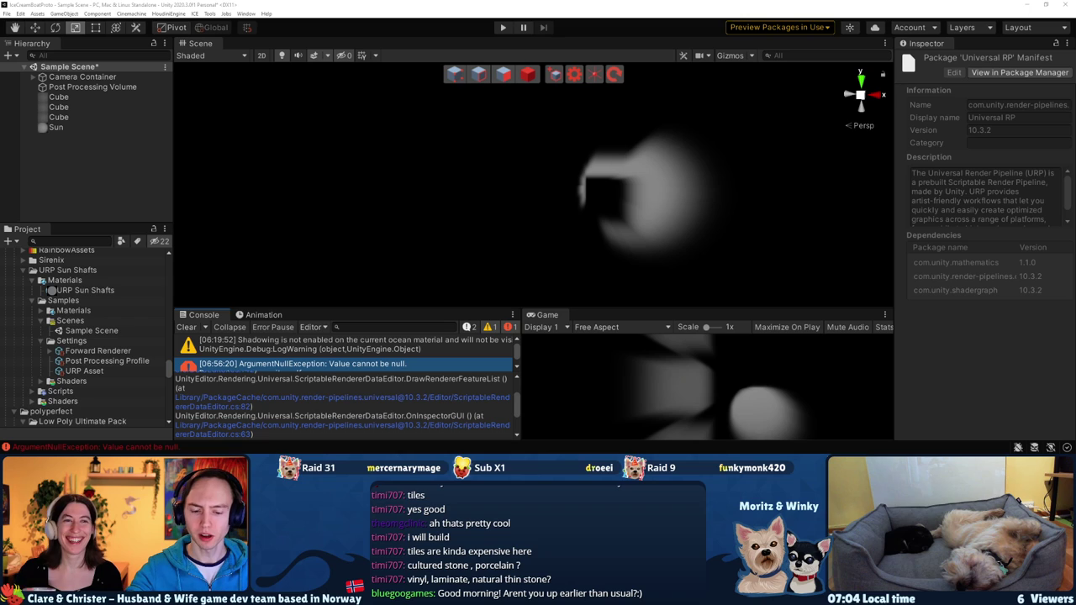
Orbit around the Sun sphere and change the Post Processing Volume's blend weight
mouse_move(500, 247)
right_mouse_down()
mouse_move(484, 241)
mouse_move(536, 239)
right_mouse_up()
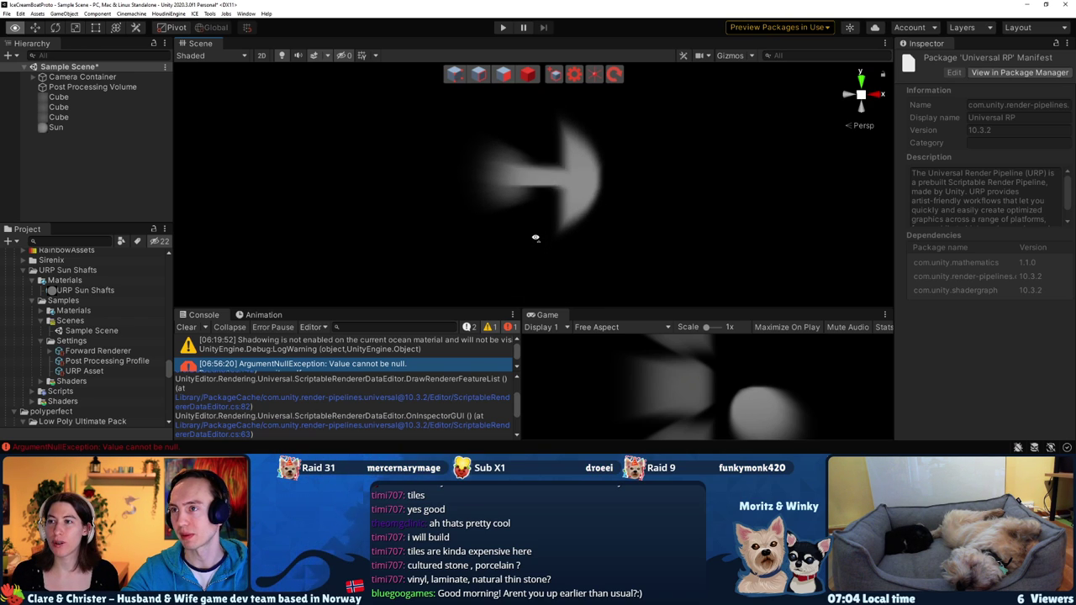
right_click_drag(536, 239, 535, 239)
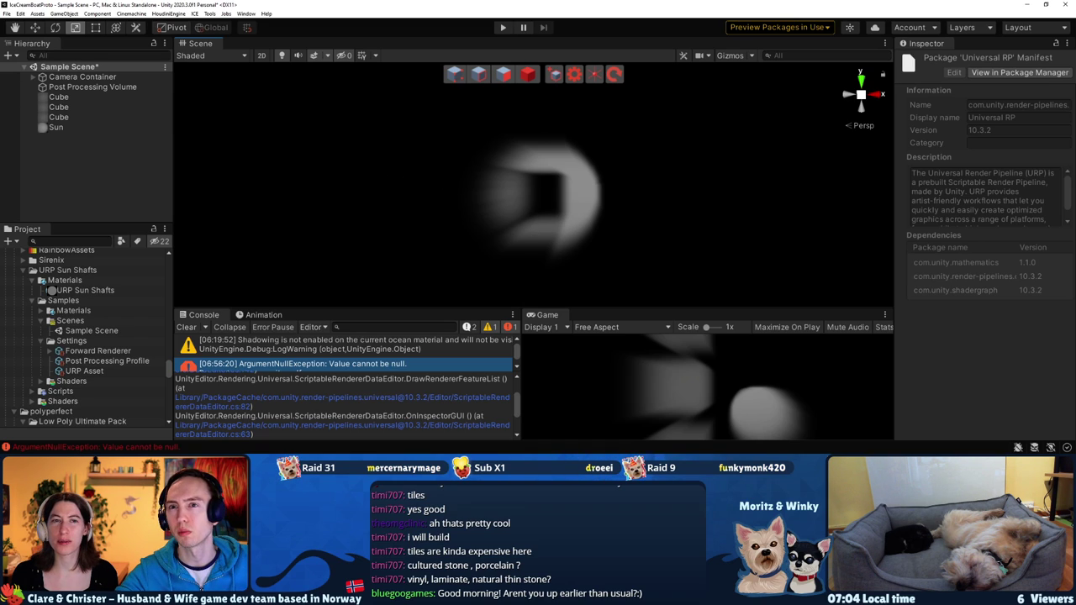
left_click(91, 86)
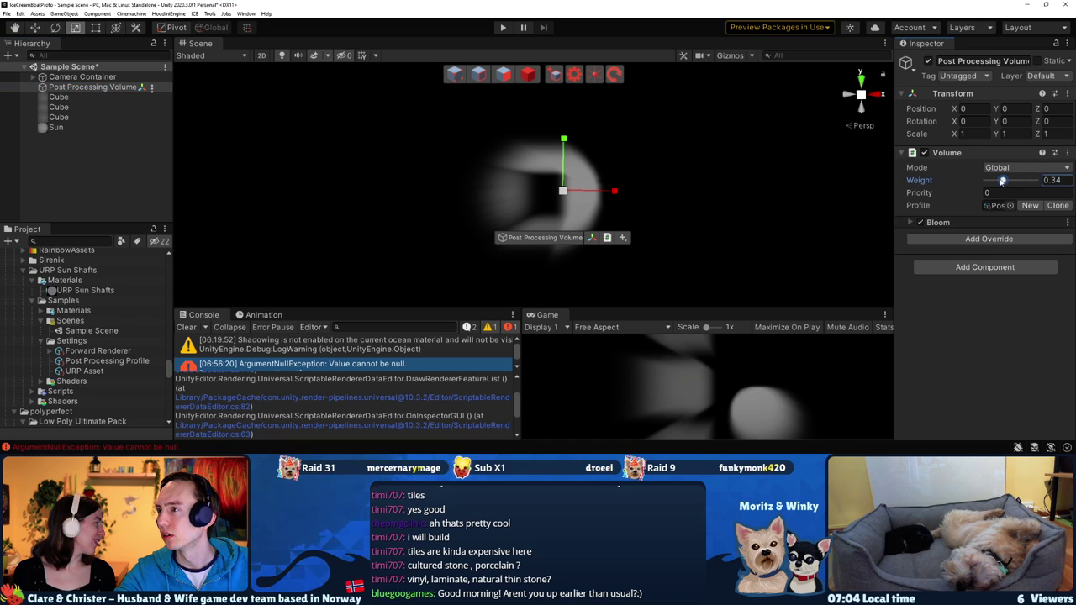
left_click(983, 180)
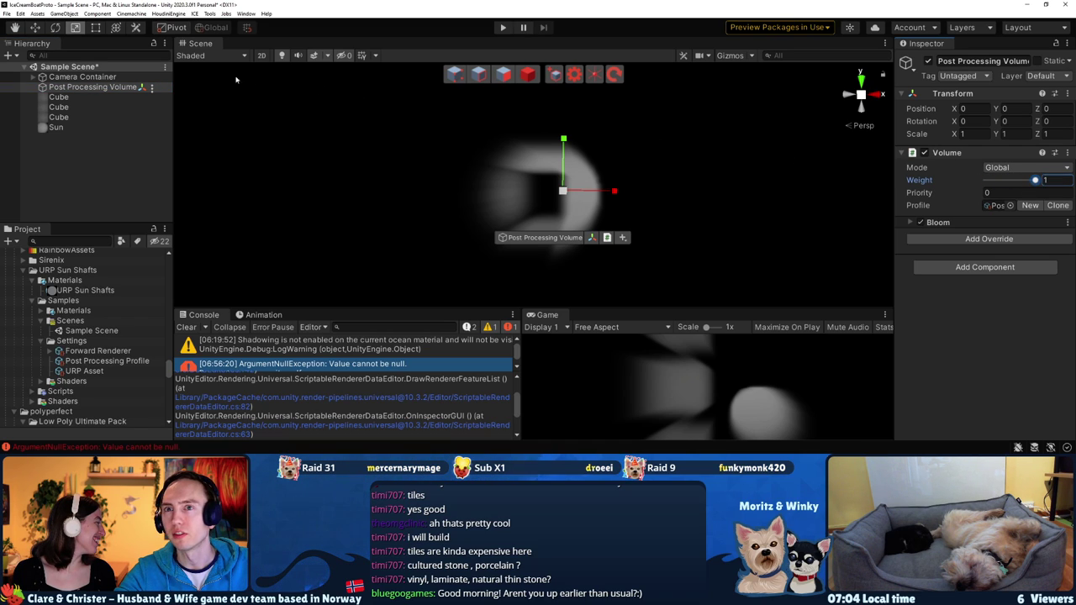
Select the Sun object and scroll through its Inspector settings
left_click(62, 128)
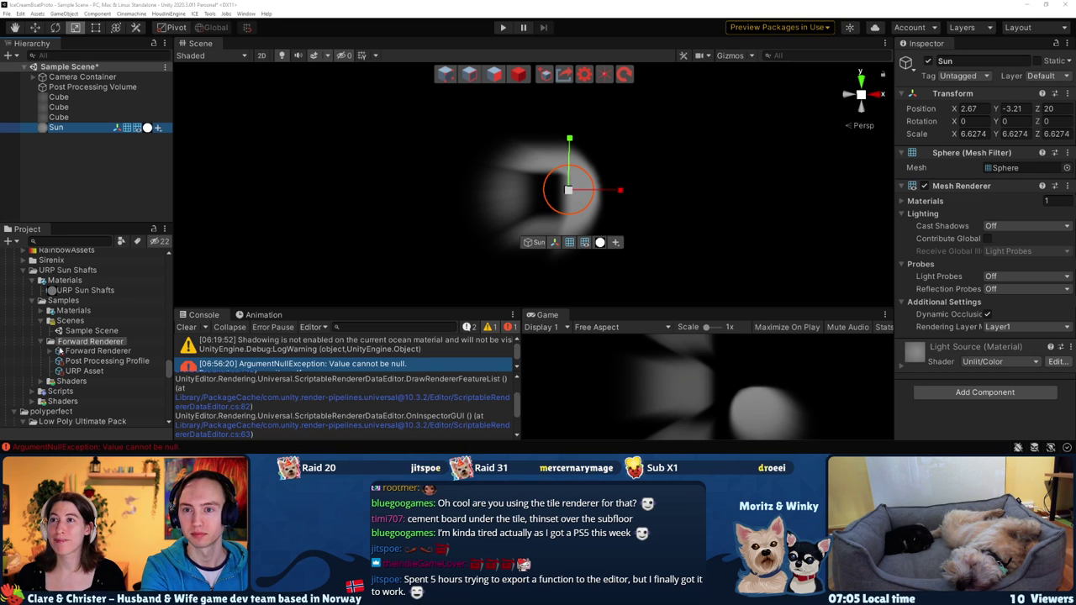
scroll(76, 345, "down", 5)
scroll(68, 347, "down", 5)
scroll(59, 351, "down", 5)
scroll(59, 351, "down", 3)
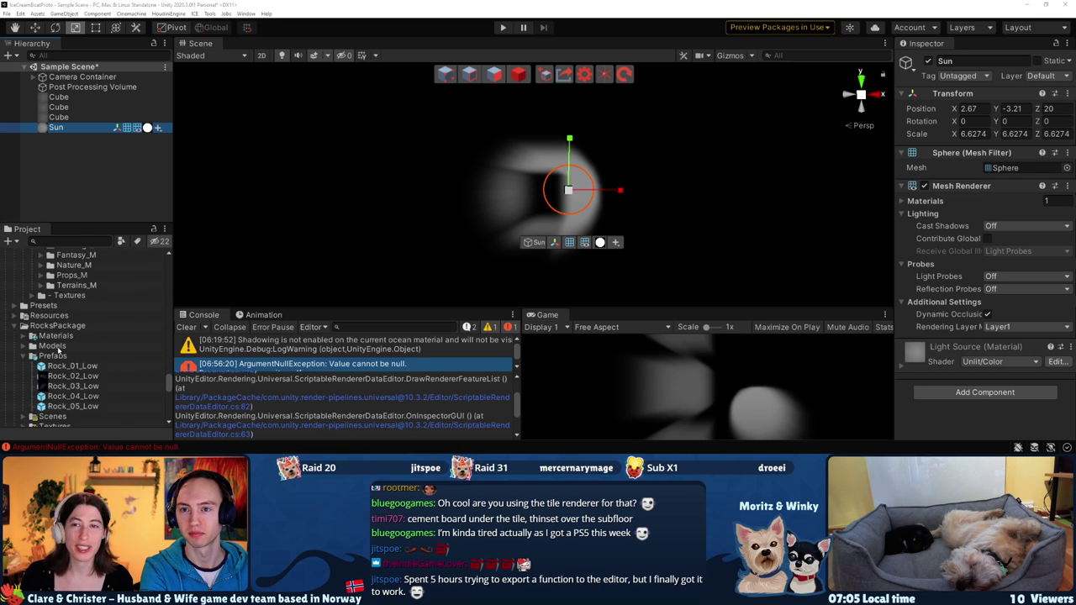
scroll(59, 351, "down", 3)
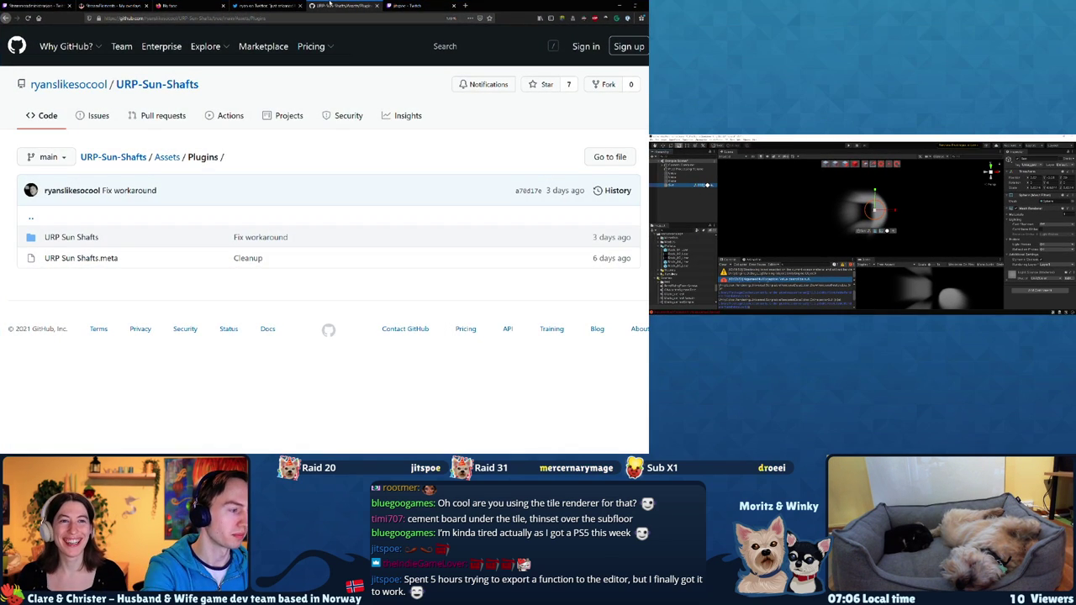
Go back to the URP-Sun-Shafts main page and scroll to the README's sun shaft image
left_click(163, 88)
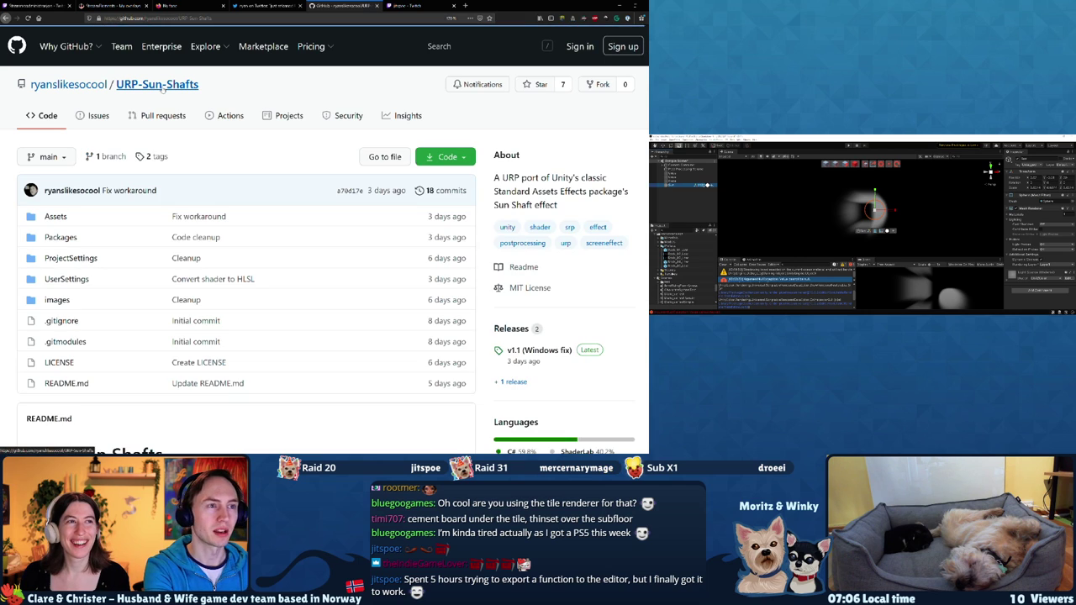
scroll(162, 89, "down", 3)
scroll(163, 90, "down", 5)
scroll(162, 89, "up", 1)
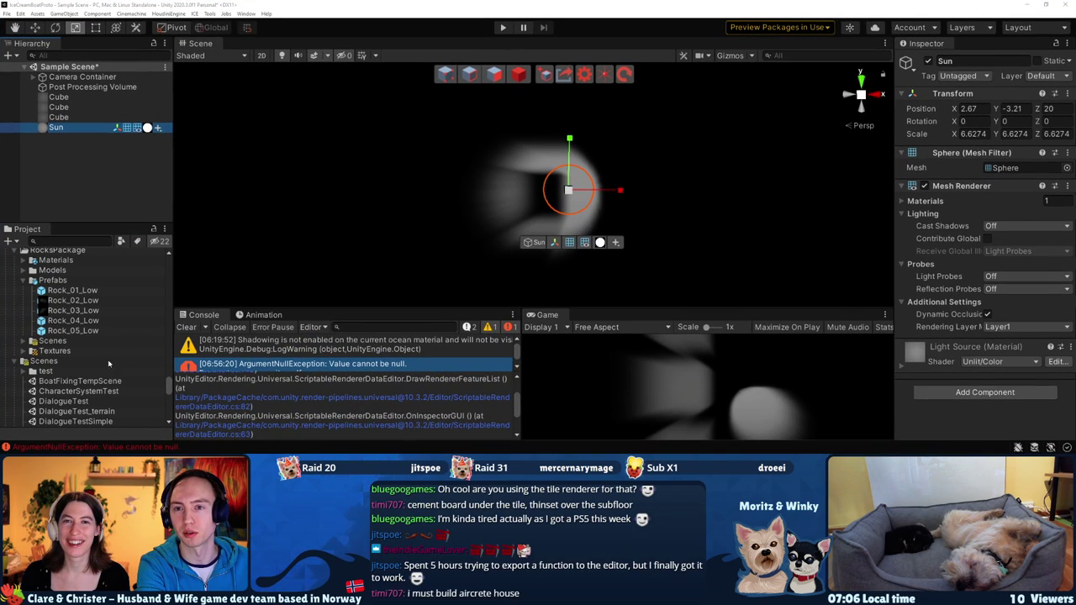
Open DialogueTest_terrain from the Scenes folder, choosing Don't Save for the sample scene
scroll(108, 363, "down", 2)
scroll(67, 340, "down", 2)
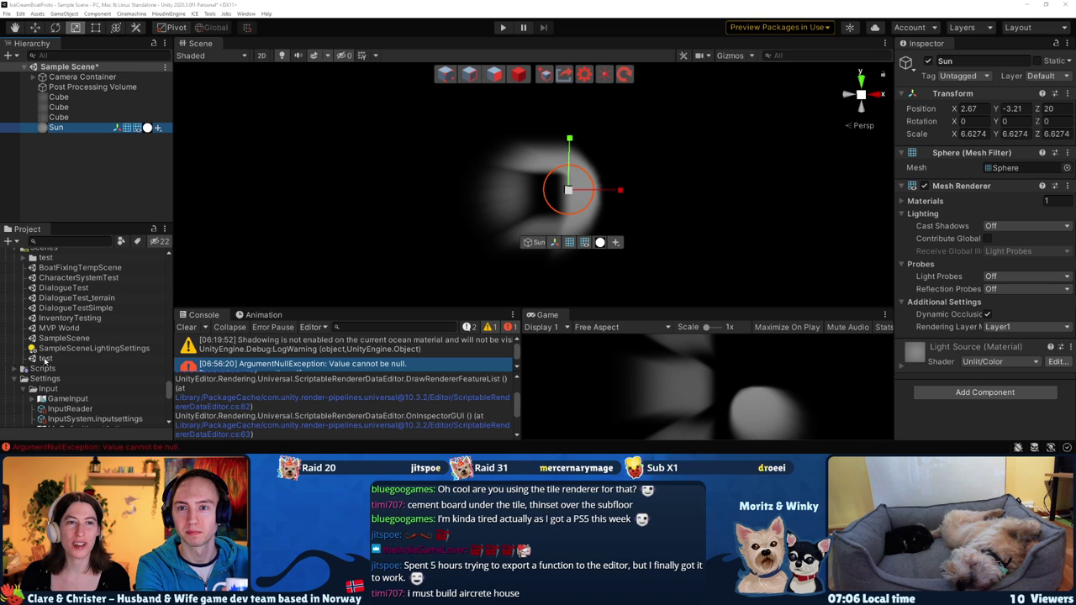
double_click(76, 298)
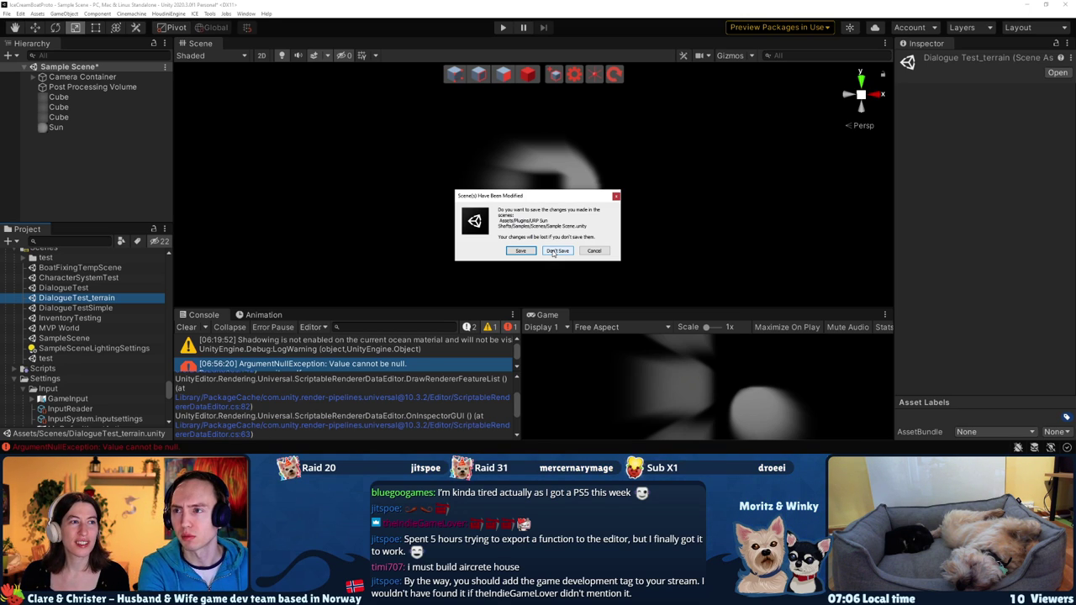
left_click(556, 251)
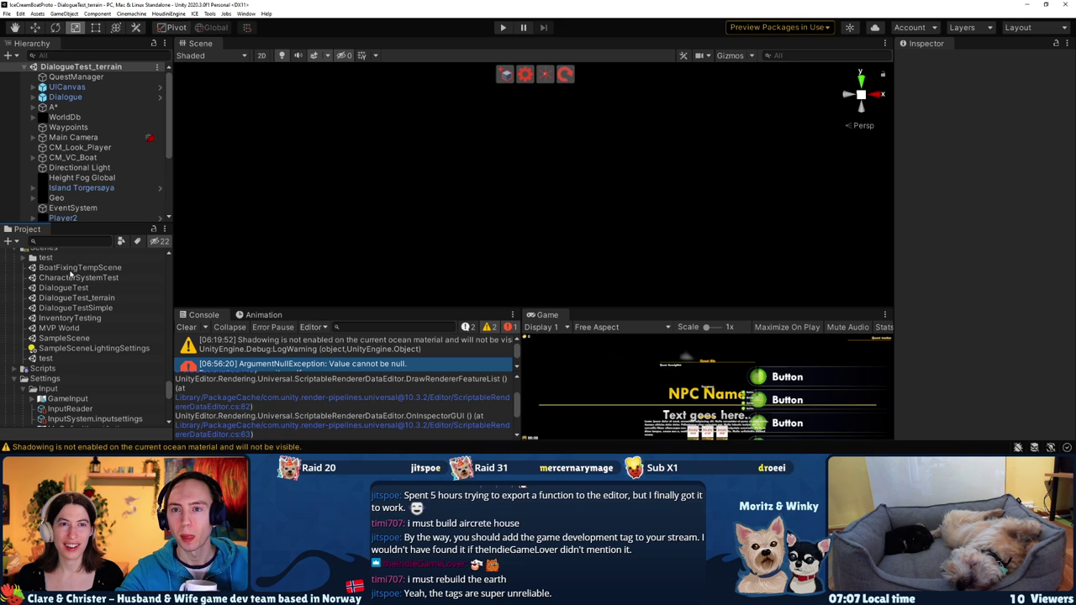
Find ForwardRenderer in Settings/Rendering and untick its Sun Shafts renderer feature
scroll(69, 327, "down", 3)
scroll(69, 328, "down", 4)
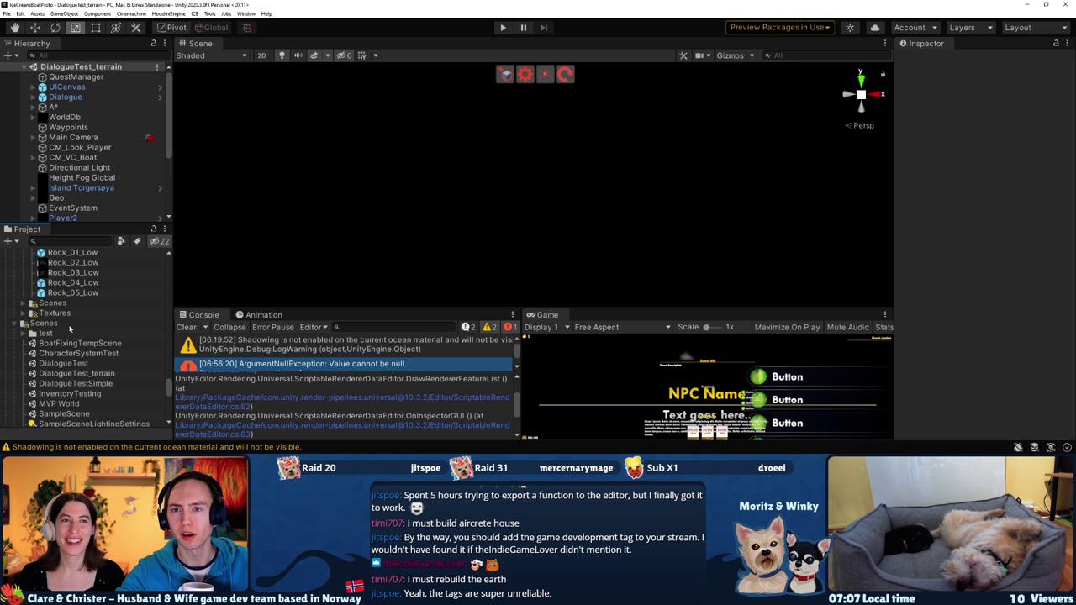
scroll(69, 328, "down", 3)
scroll(68, 326, "down", 3)
scroll(69, 326, "up", 5)
scroll(71, 328, "up", 5)
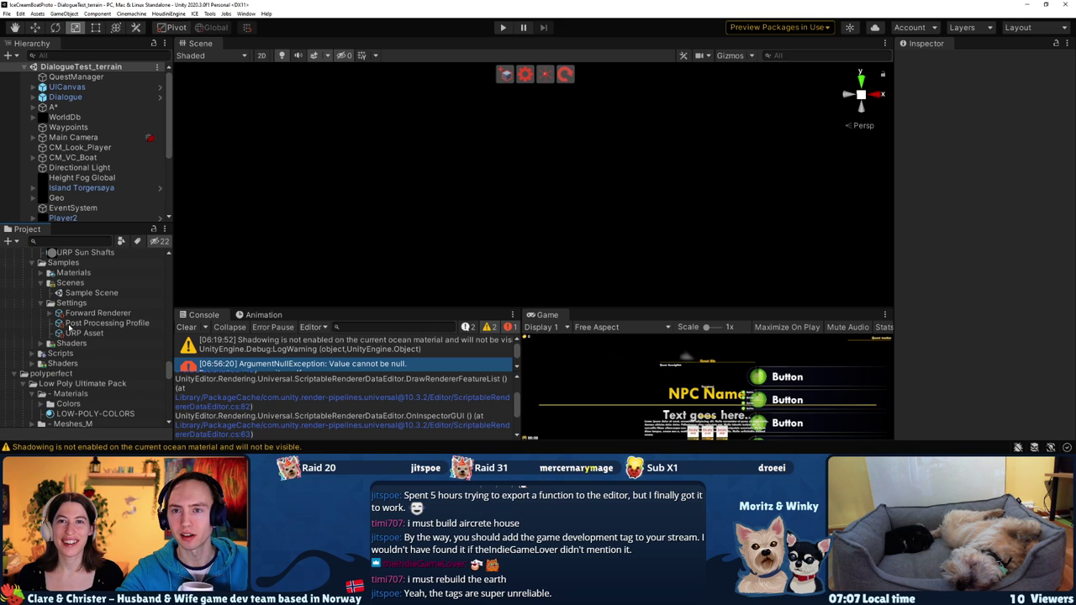
scroll(76, 313, "up", 3)
scroll(76, 314, "up", 3)
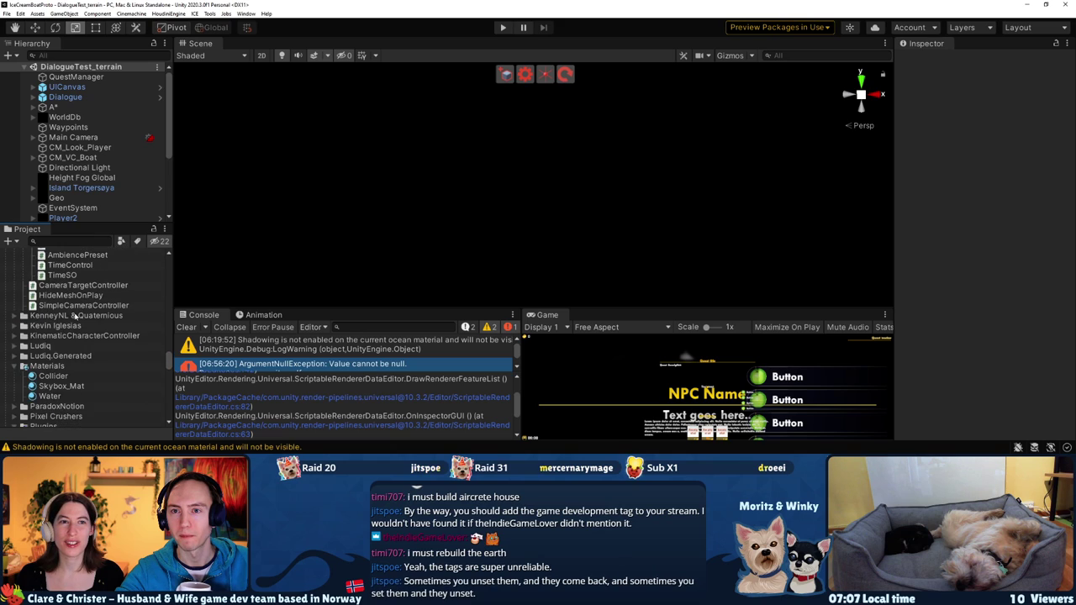
scroll(76, 316, "up", 3)
scroll(75, 317, "down", 2)
scroll(72, 317, "down", 2)
scroll(68, 319, "down", 2)
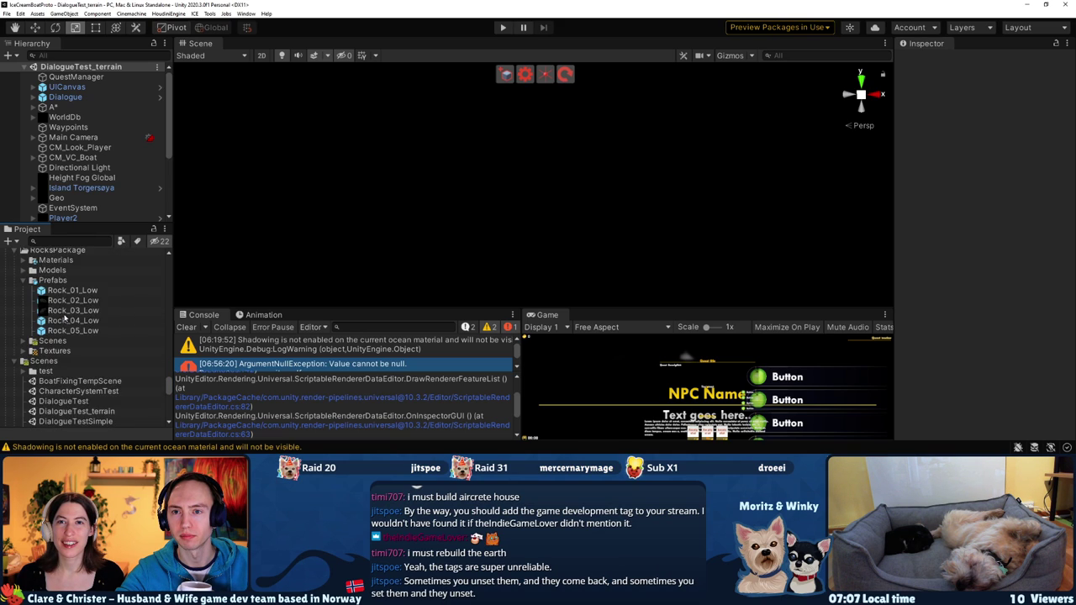
scroll(64, 319, "down", 2)
scroll(64, 320, "up", 3)
scroll(58, 328, "down", 3)
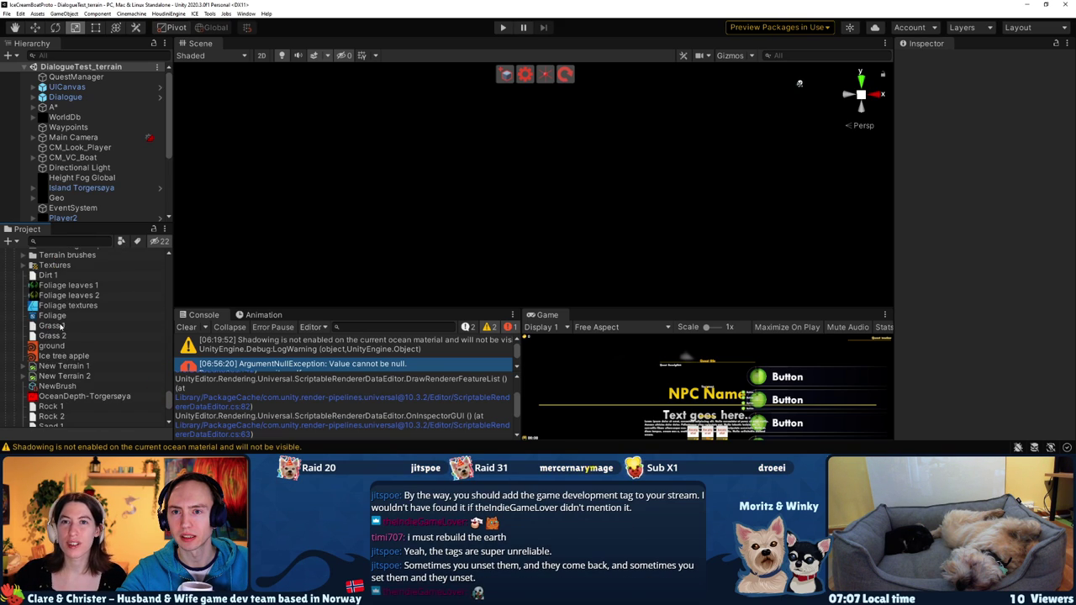
scroll(63, 320, "down", 3)
left_click(72, 299)
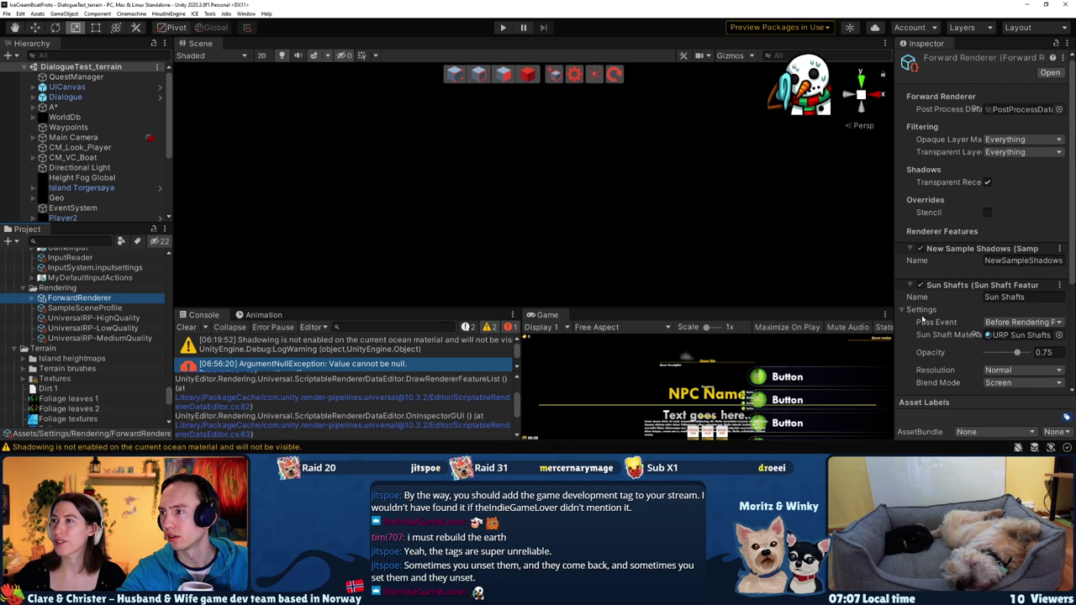
left_click(921, 286)
Fly the Scene camera down over the island's hills toward the village
mouse_move(620, 218)
right_mouse_down()
mouse_move(616, 161)
mouse_move(509, 191)
right_mouse_up()
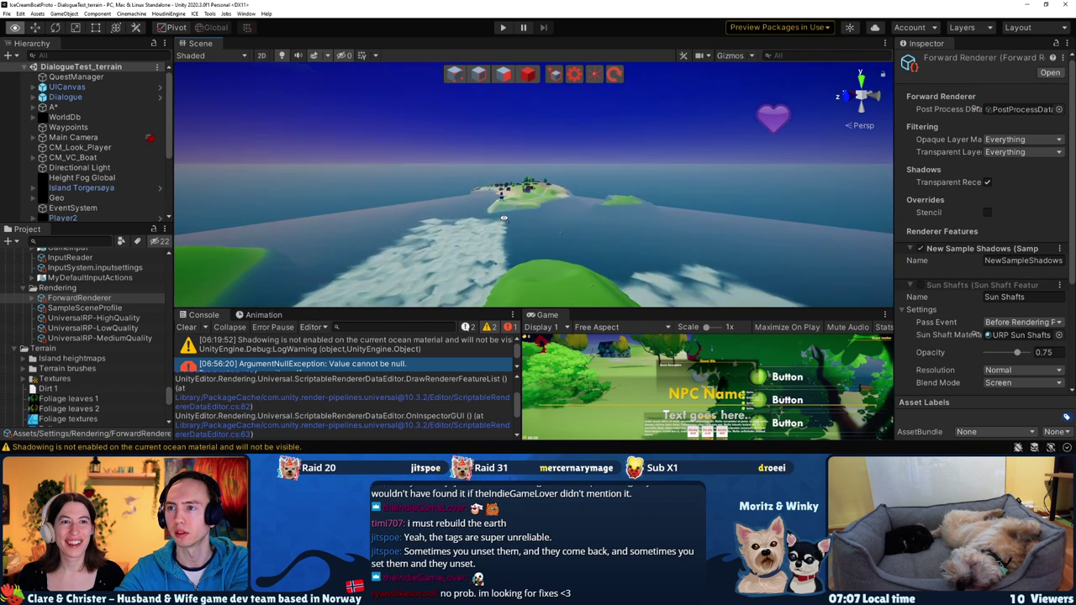
mouse_move(509, 190)
right_mouse_down()
mouse_move(574, 185)
mouse_move(515, 139)
mouse_move(539, 111)
mouse_move(550, 170)
right_mouse_up()
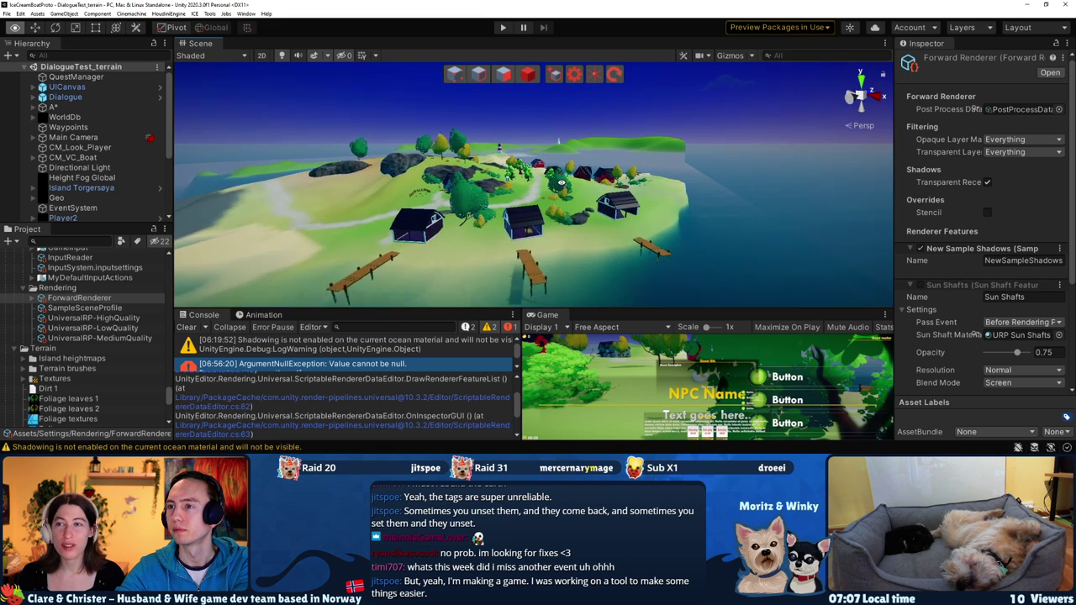
right_click_drag(549, 170, 555, 168)
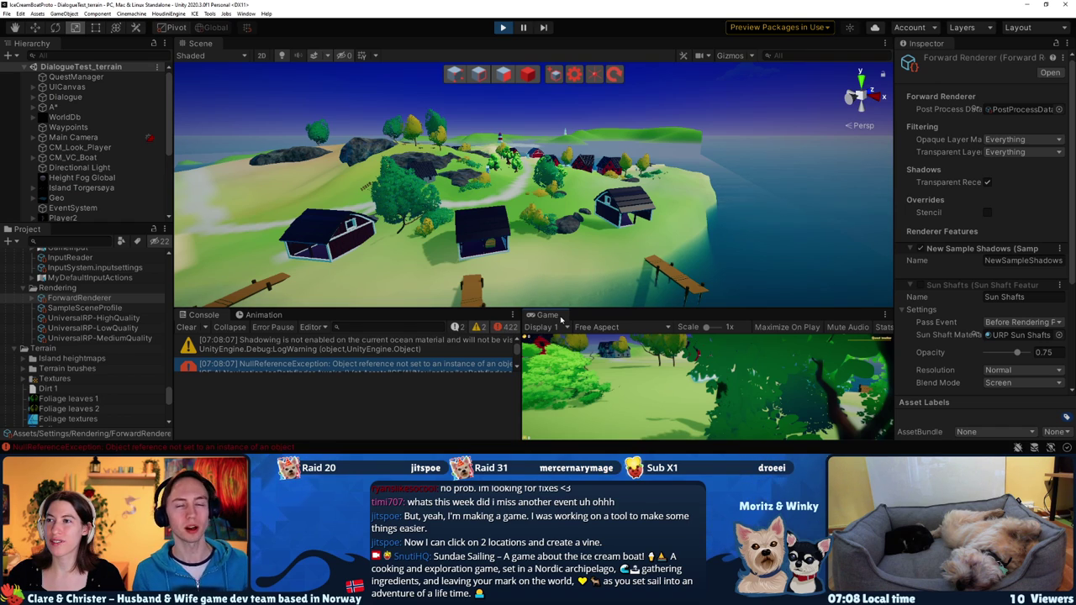
Toggle the maximised Game view, swing the camera, then exit Play mode with Ctrl+P
key("shift+space")
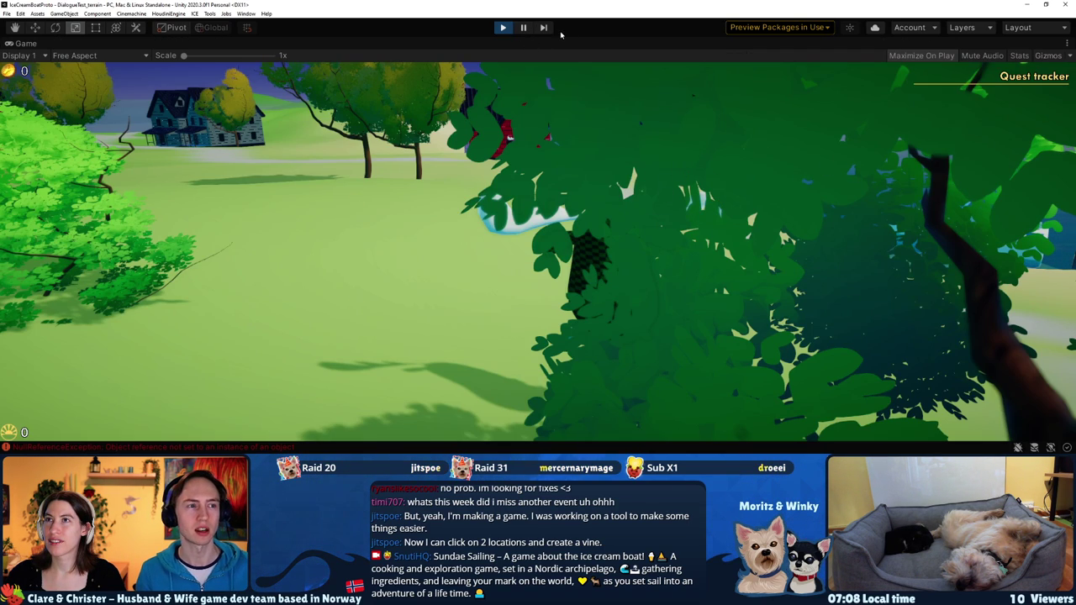
key("shift+space")
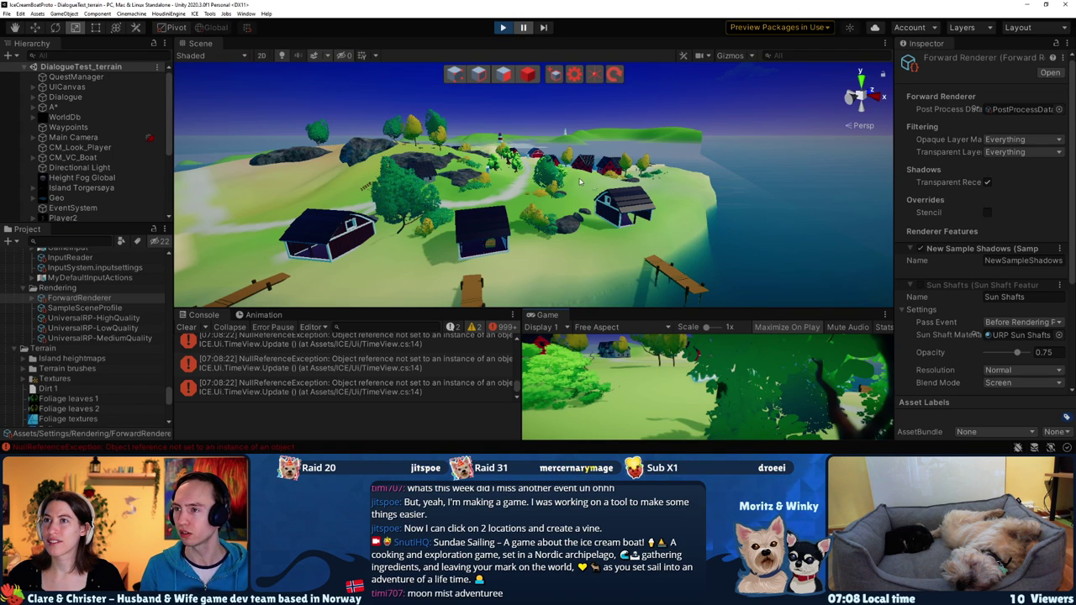
right_click_drag(757, 252, 589, 235)
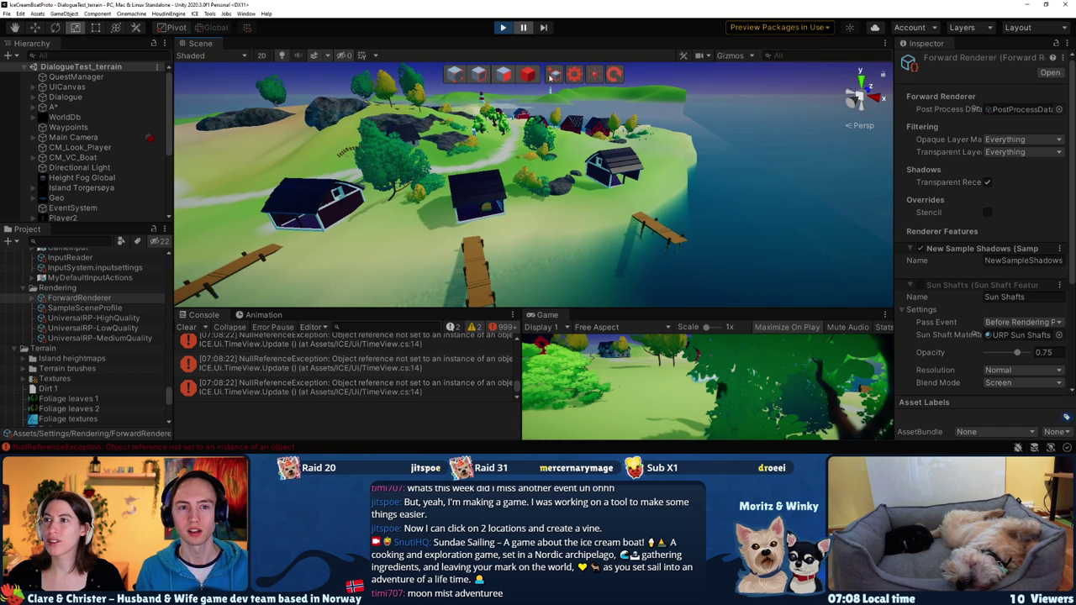
key("shift+space")
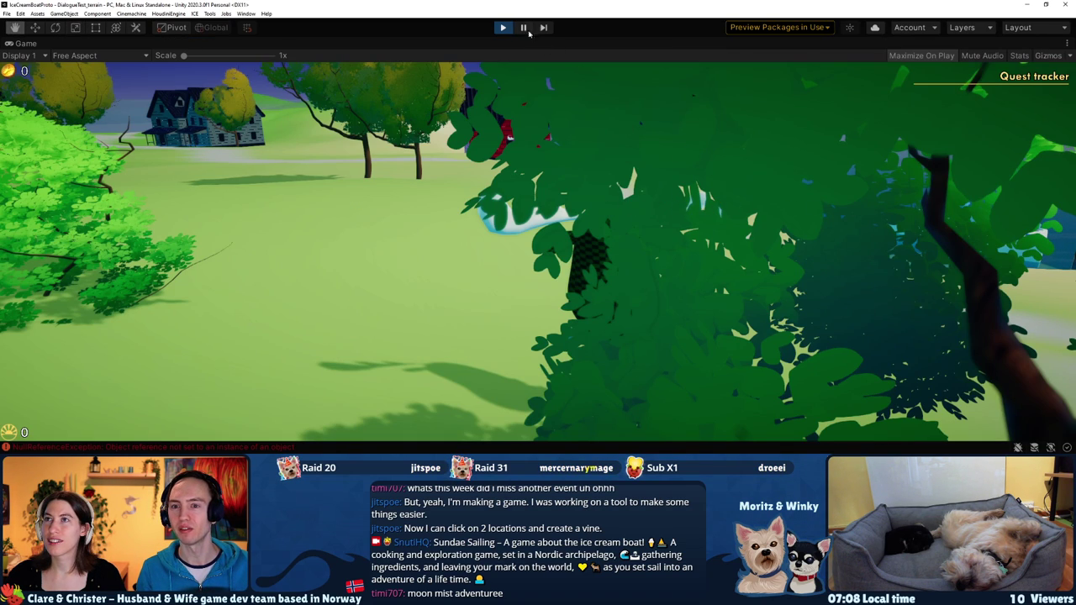
key("r")
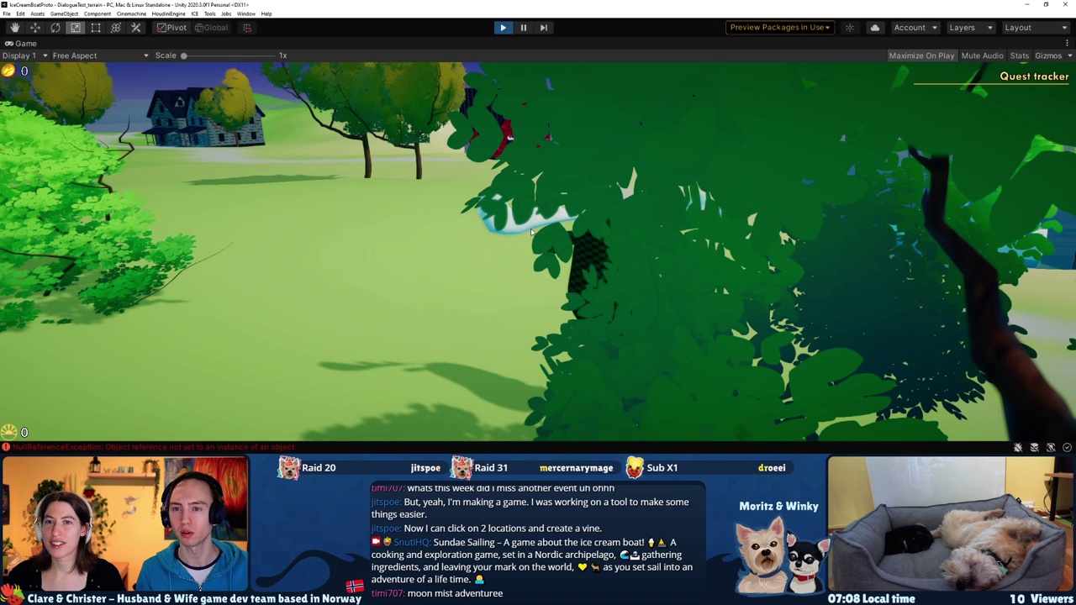
key("ctrl+p")
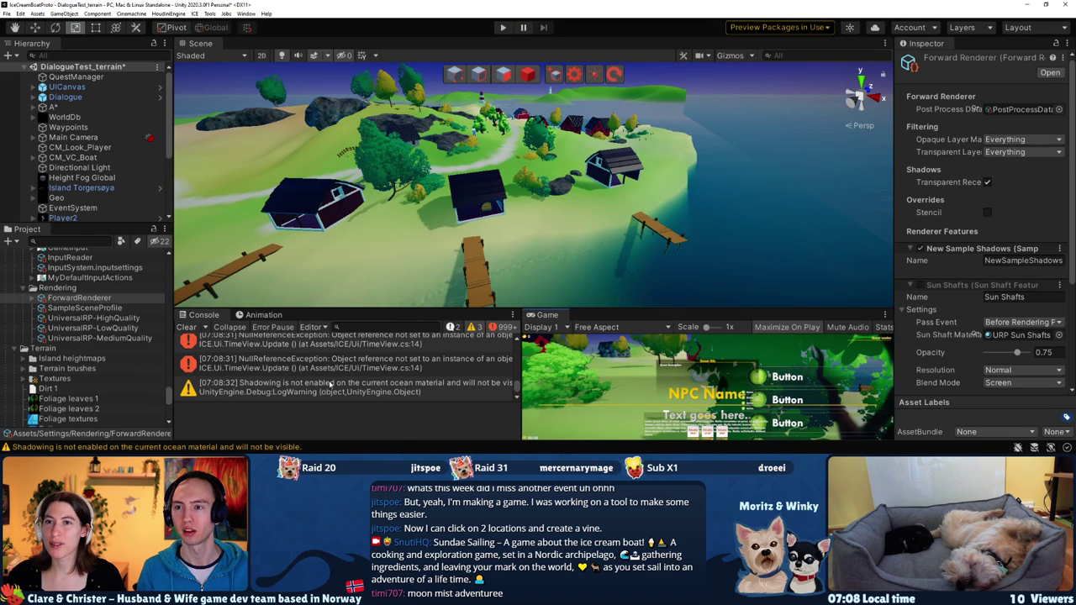
Inspect the TimeView null reference error in the Console
left_click(333, 365)
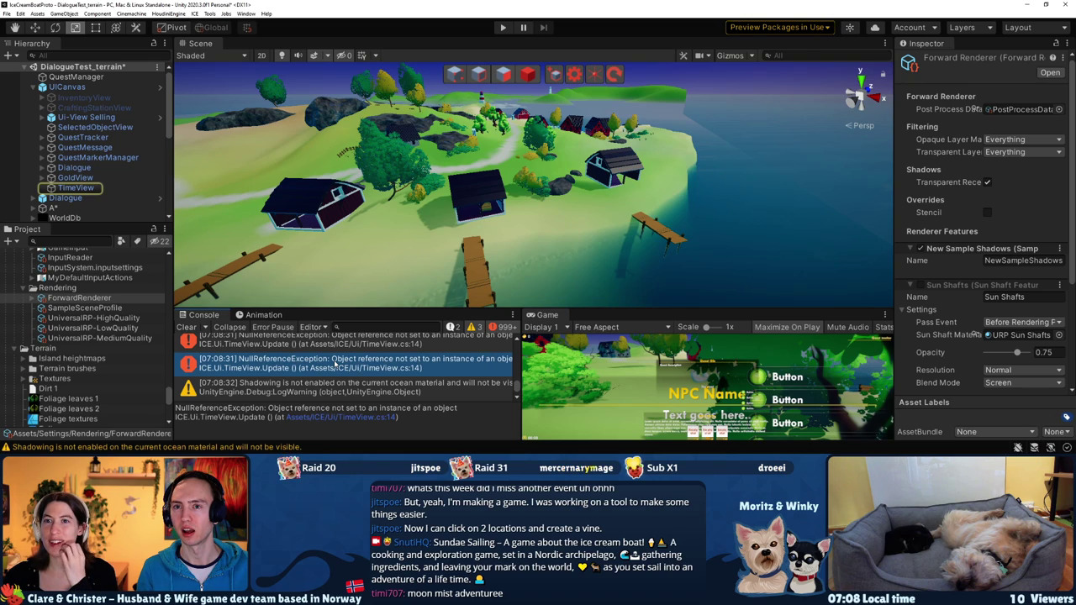
scroll(300, 367, "up", 2)
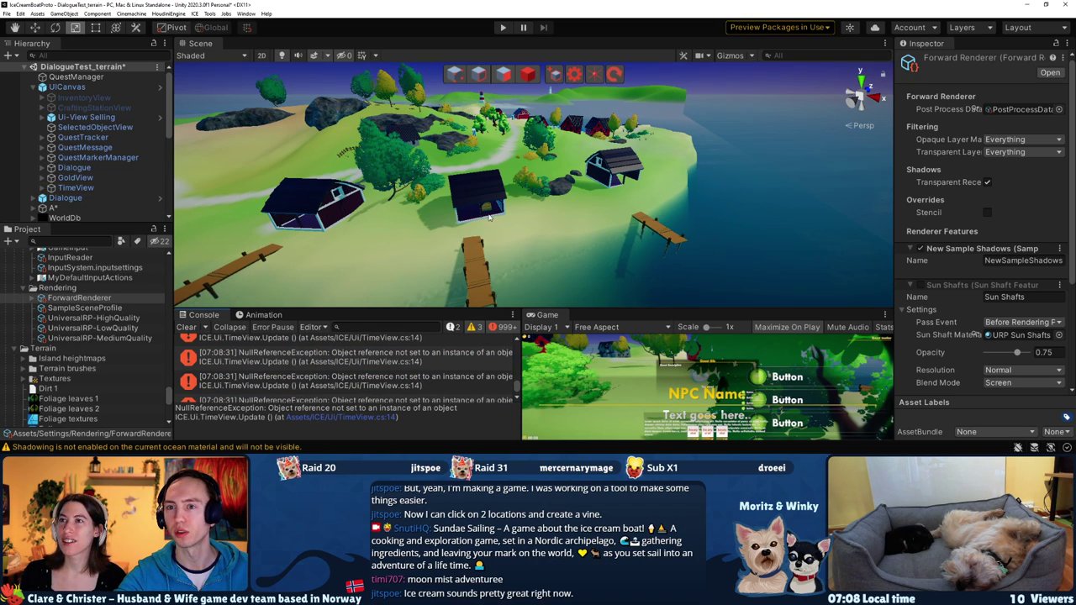
scroll(81, 338, "down", 3)
scroll(77, 346, "down", 3)
scroll(74, 355, "down", 3)
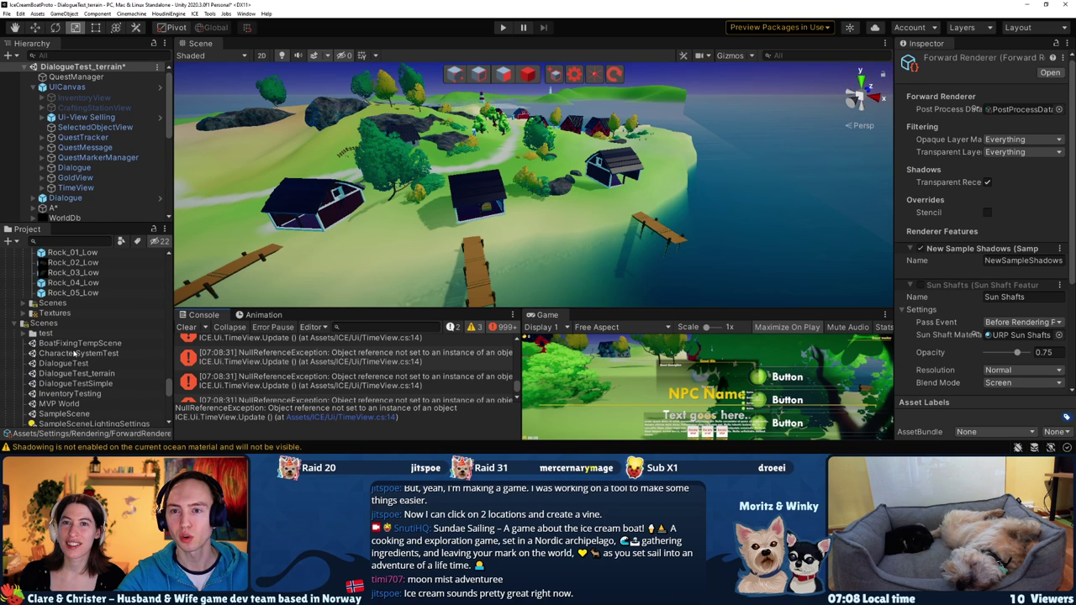
Open the DialogueTest scene, discarding DialogueTest_terrain's unsaved changes
left_click(77, 374)
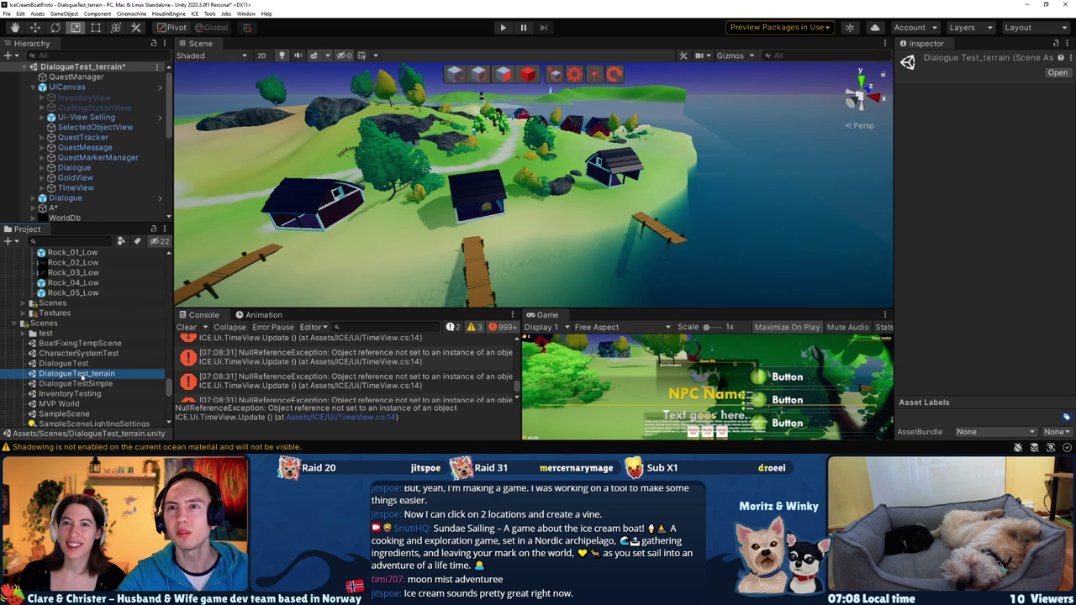
double_click(74, 363)
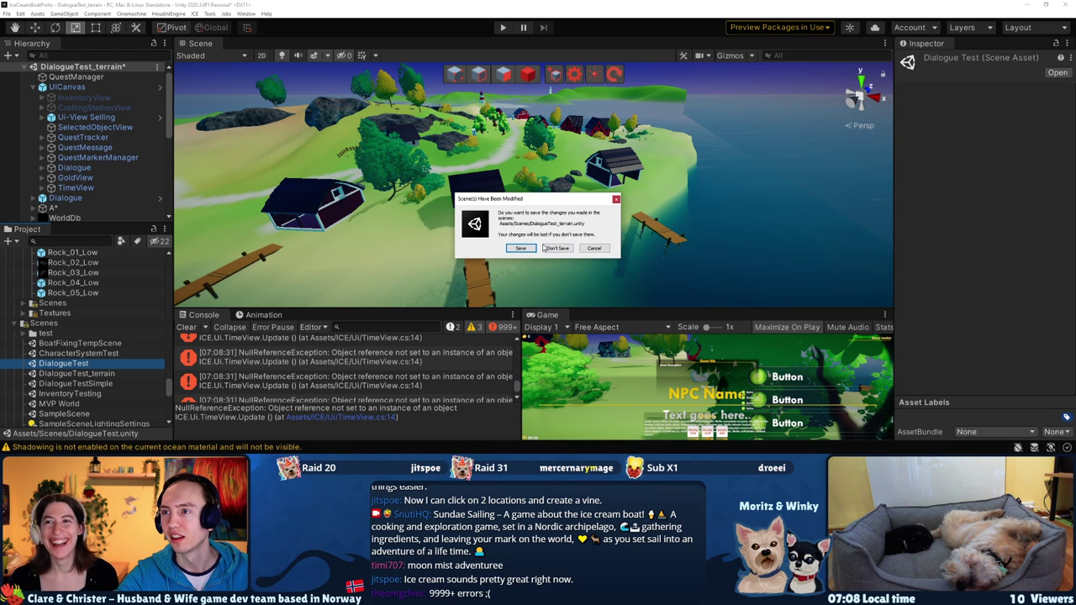
left_click(546, 248)
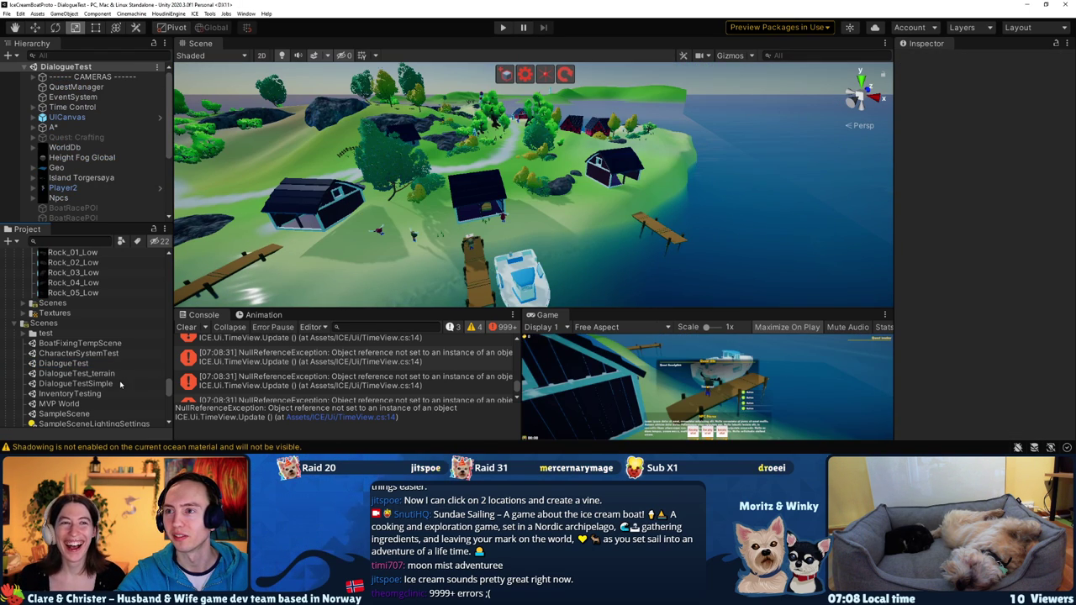
Move the scene view closer to the island and clear the Console's errors
left_click(72, 367)
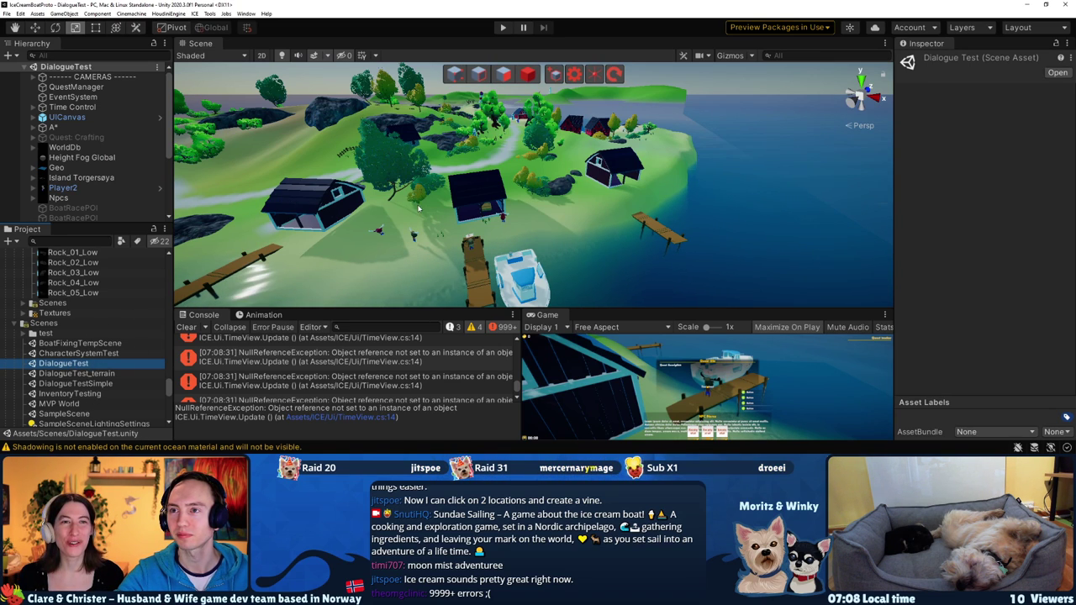
right_click_drag(195, 286, 388, 210)
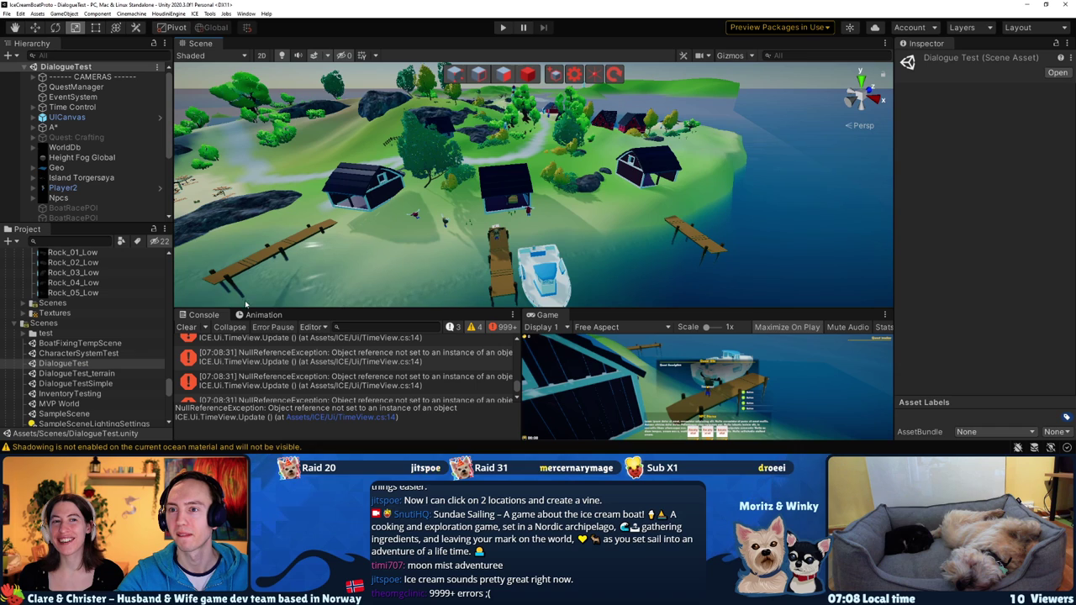
left_click(187, 328)
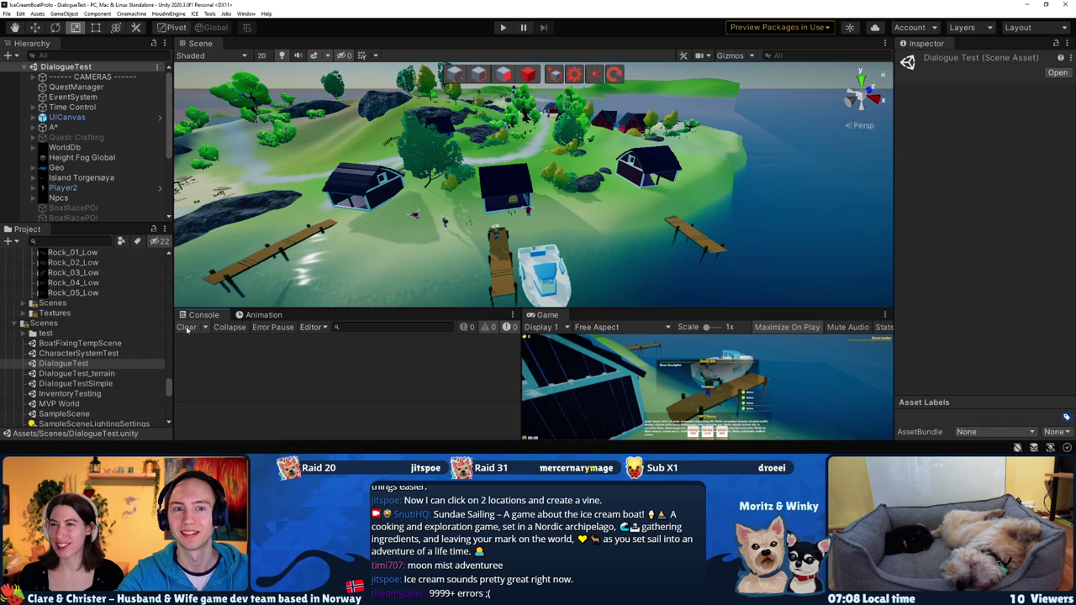
Enter Play mode to run the DialogueTest scene
left_click(502, 27)
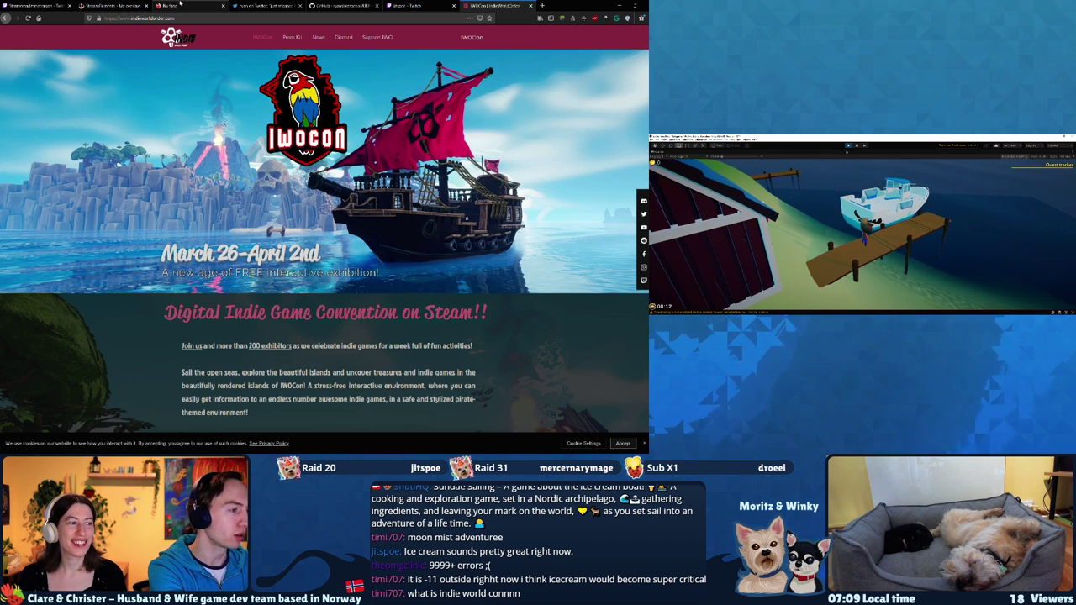
Go to the developer's Twitch channel page in Firefox and follow the channel
left_click(126, 17)
key("BackSpace")
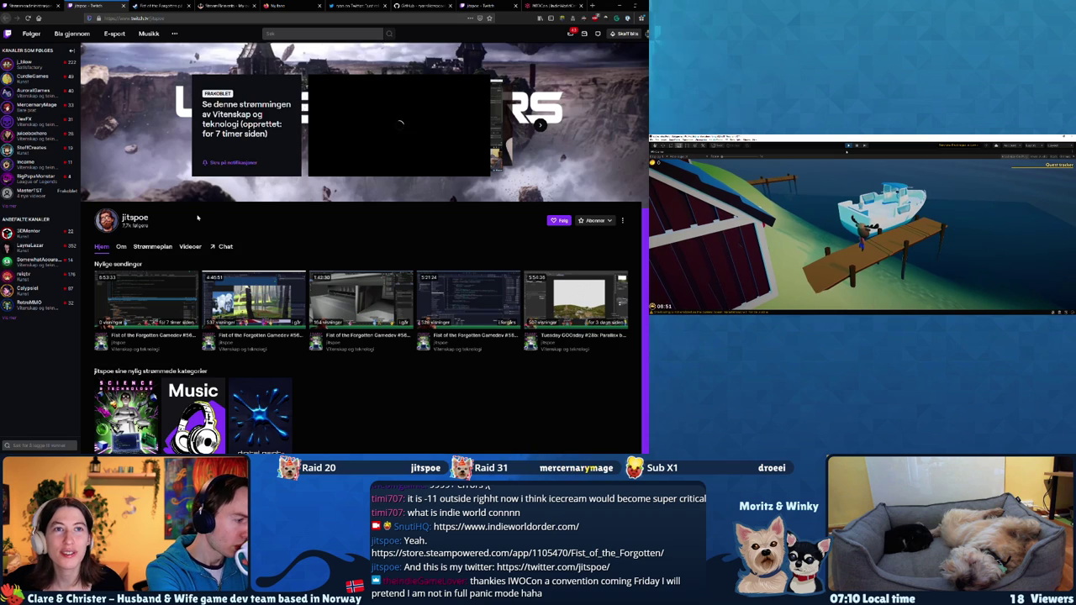
scroll(198, 218, "down", 1)
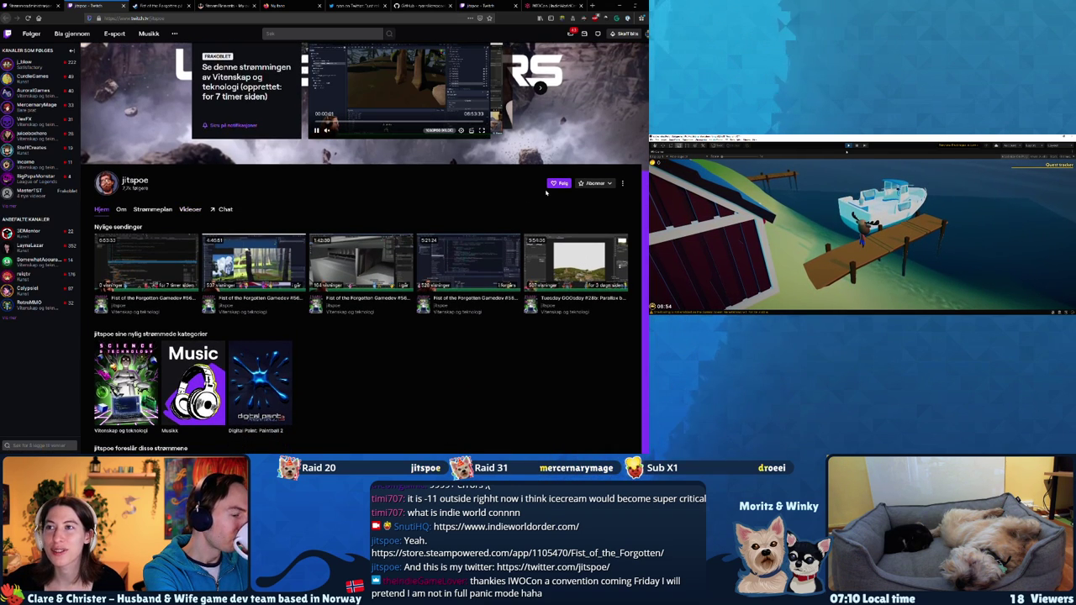
left_click(559, 183)
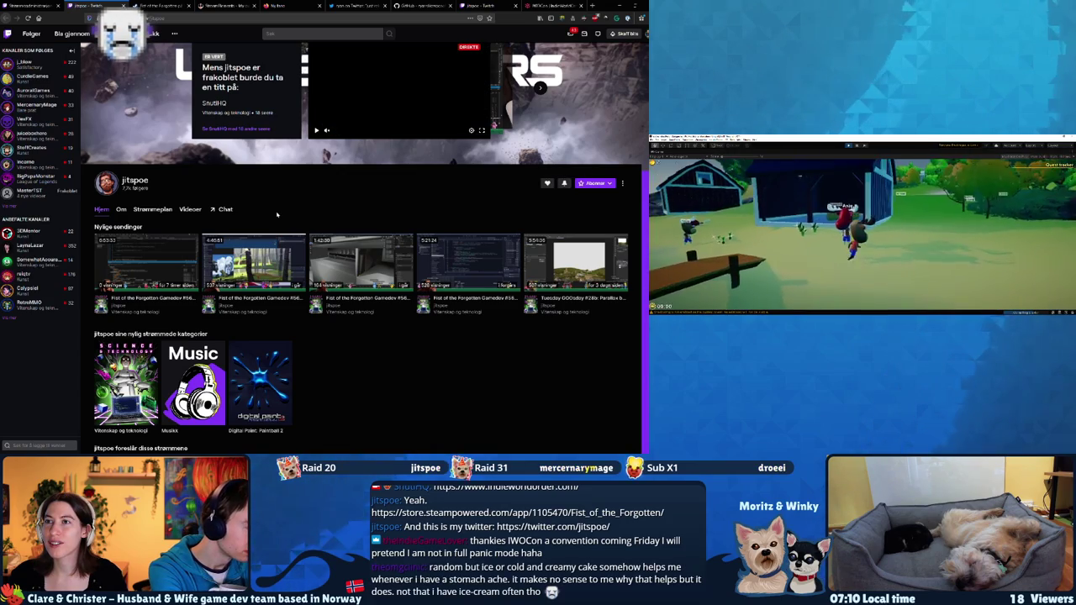
Watch the Fist of the Forgotten Steam trailer fullscreen, then return to the store page
key("ctrl+Tab")
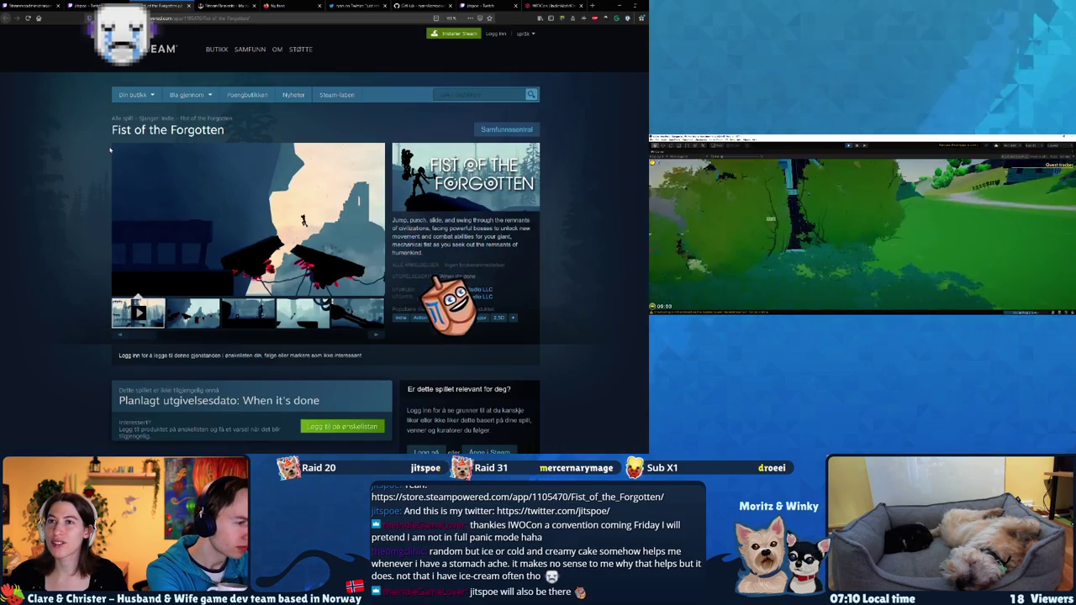
scroll(109, 150, "down", 1)
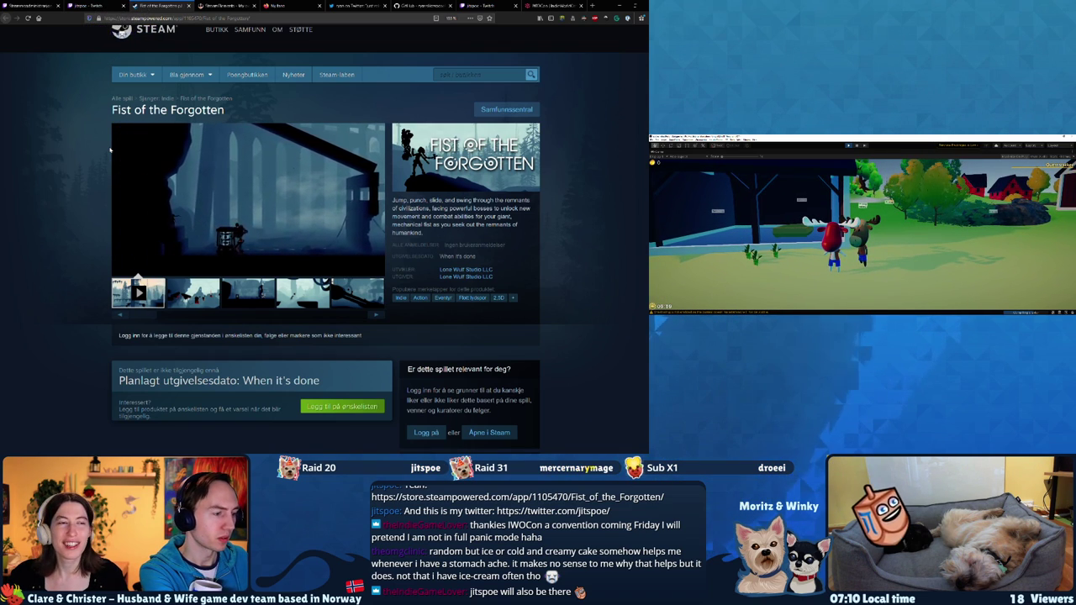
mouse_move(116, 155)
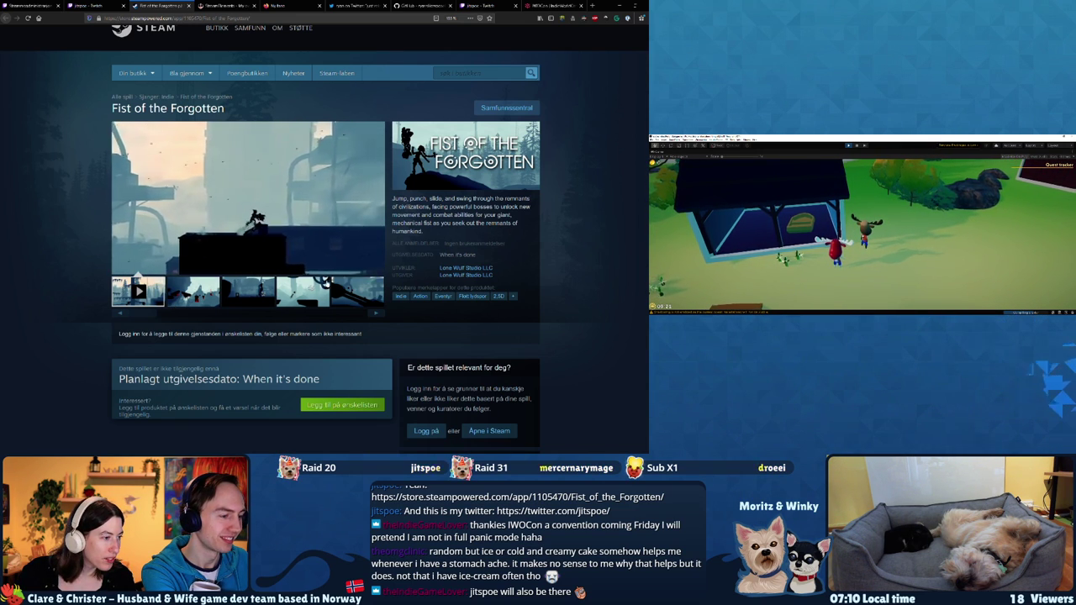
left_click(379, 264)
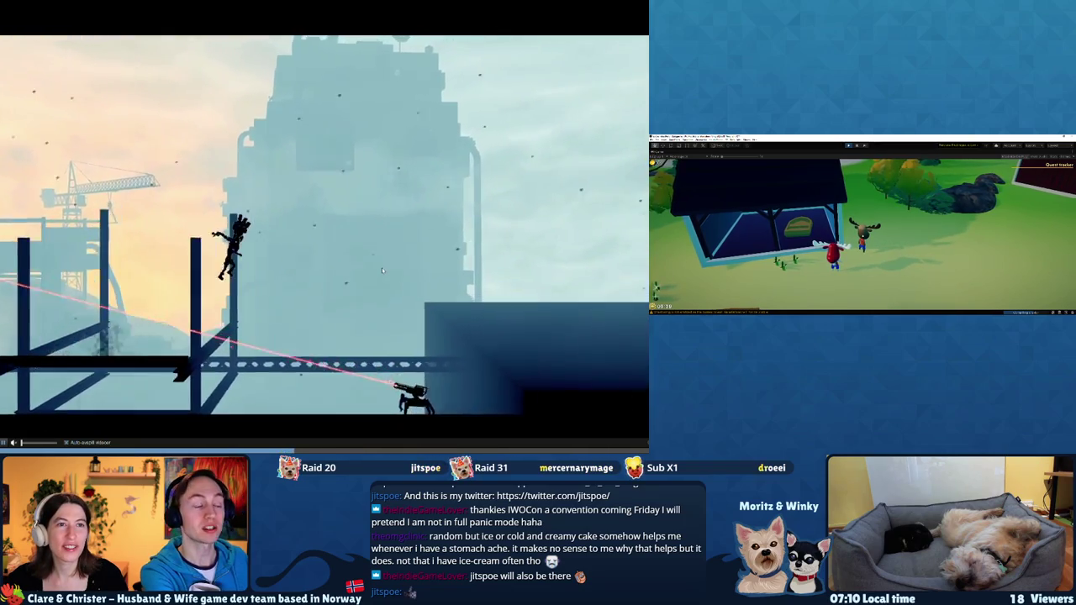
key("Escape")
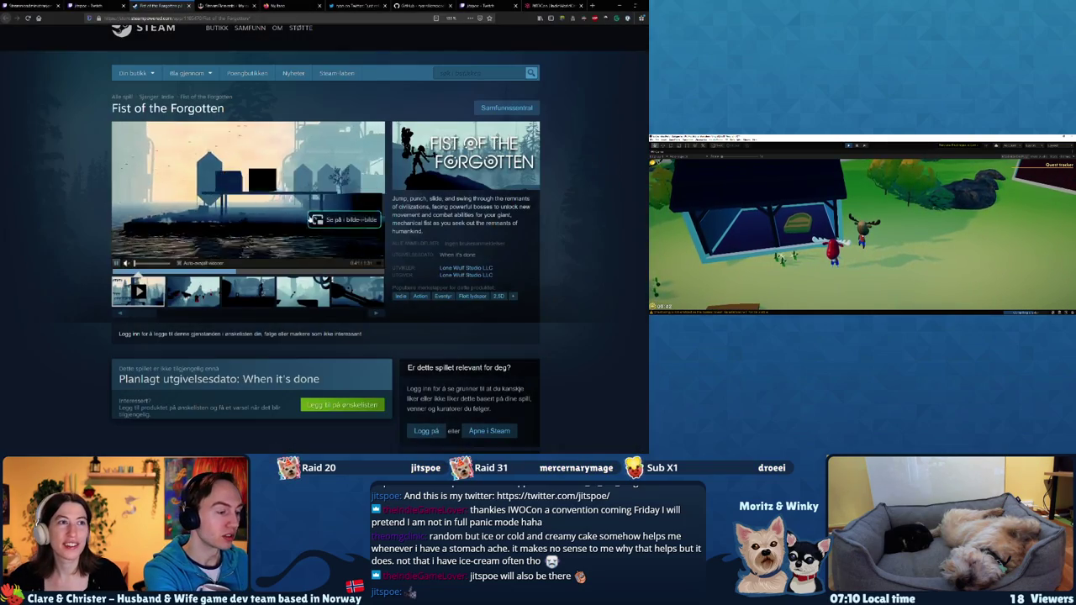
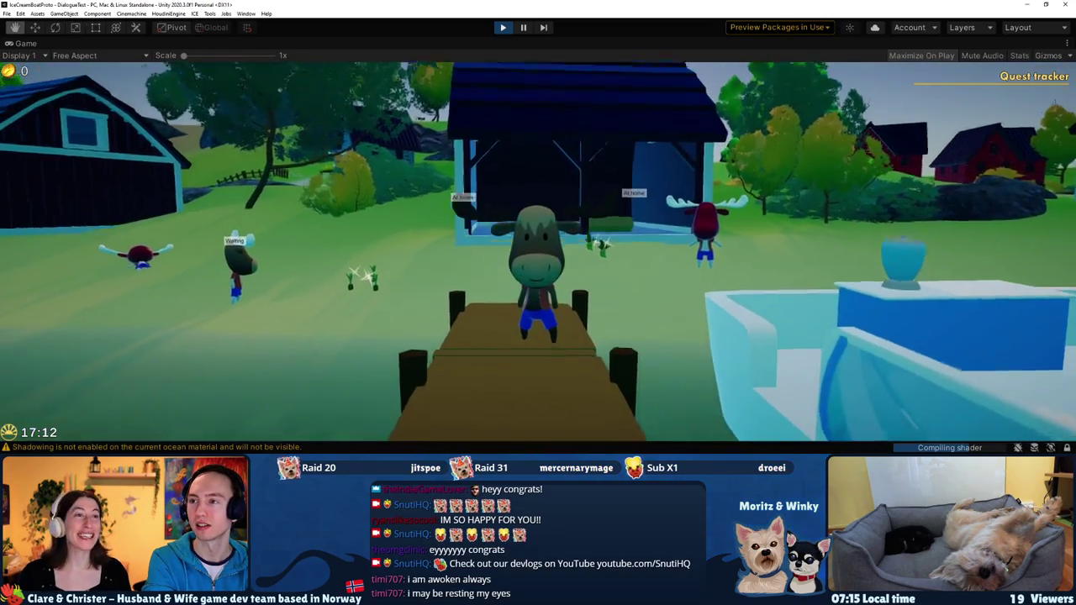
Run the player moose past Anja toward the house, then back across the yard to the cabbage patch by the dock
key("w")
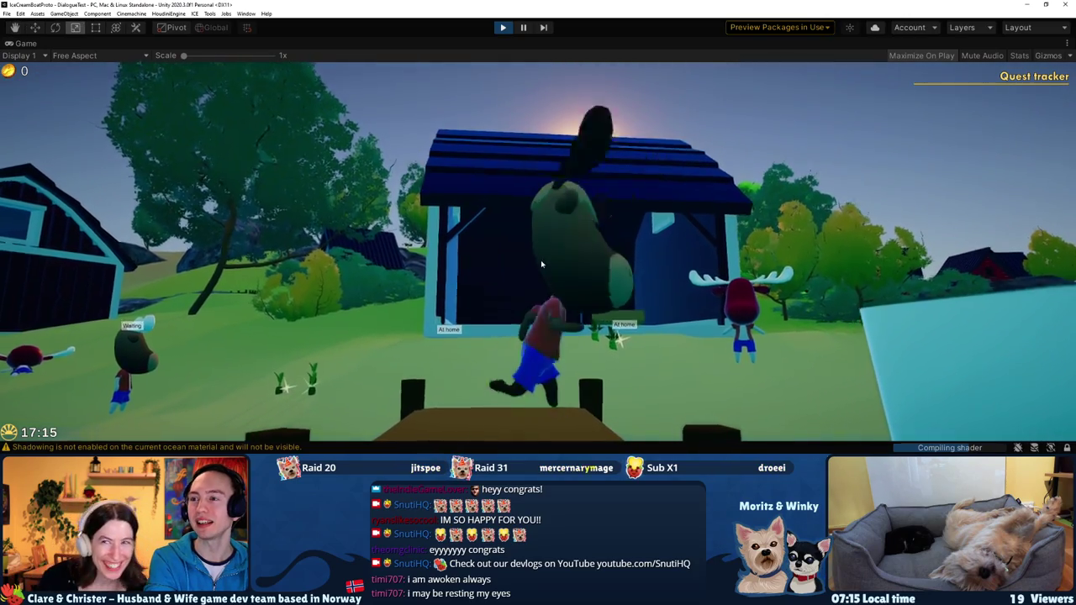
key("d")
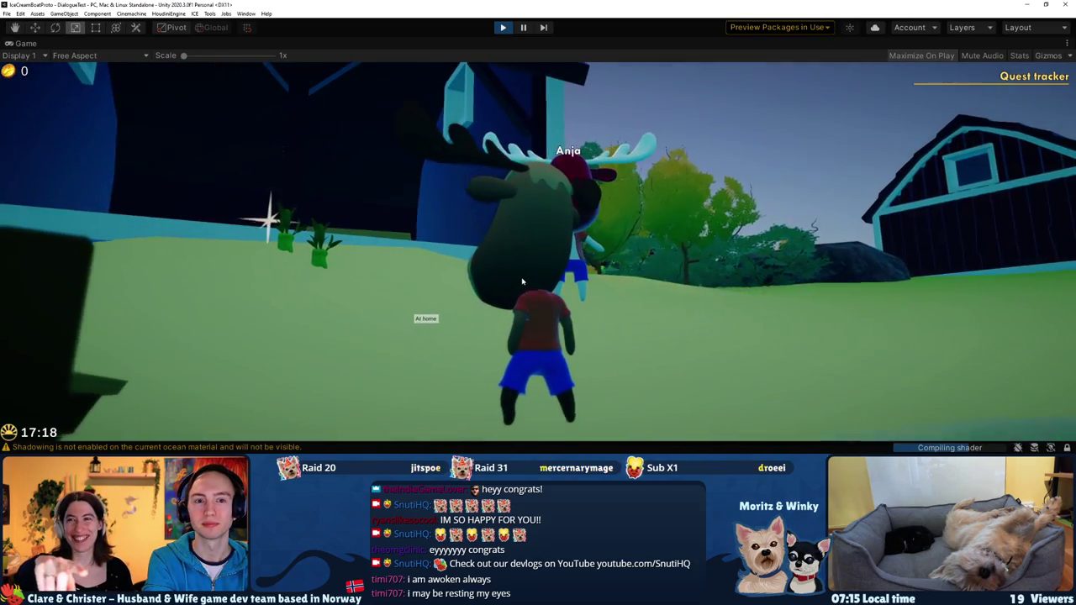
key("w")
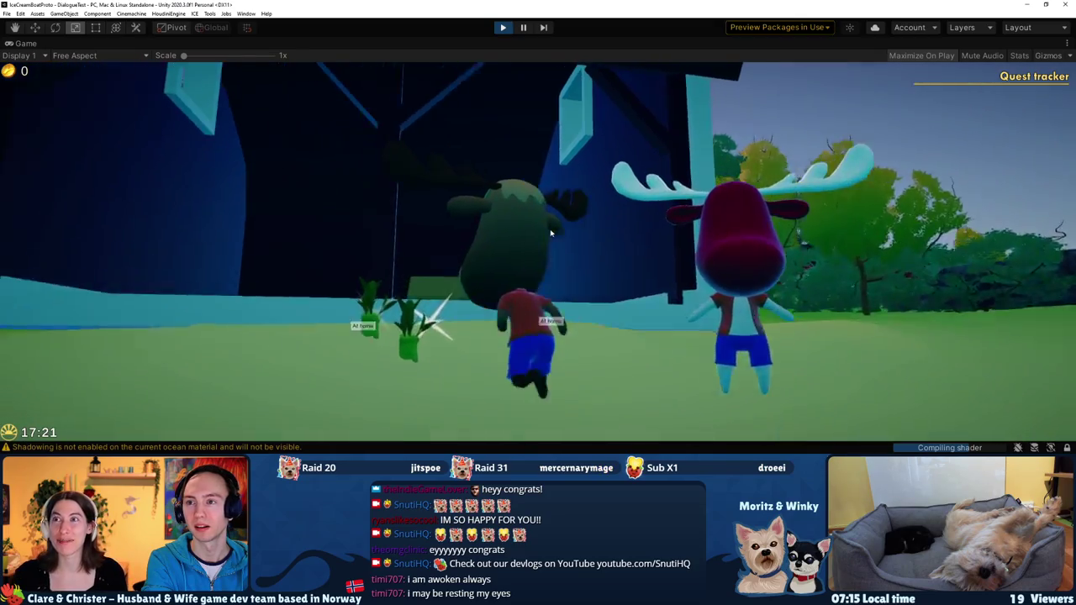
key("s")
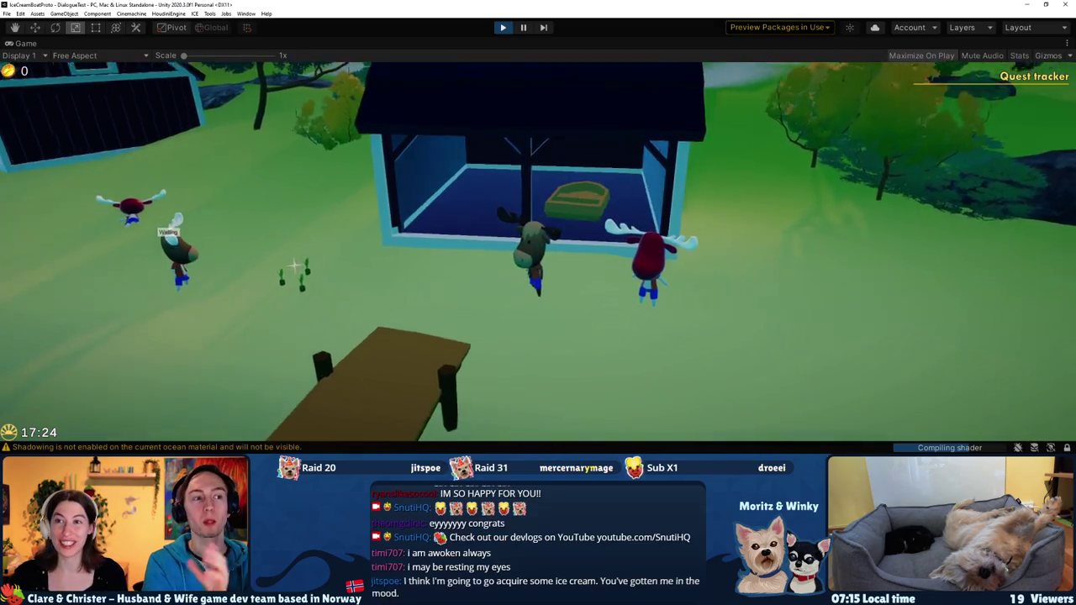
key("a")
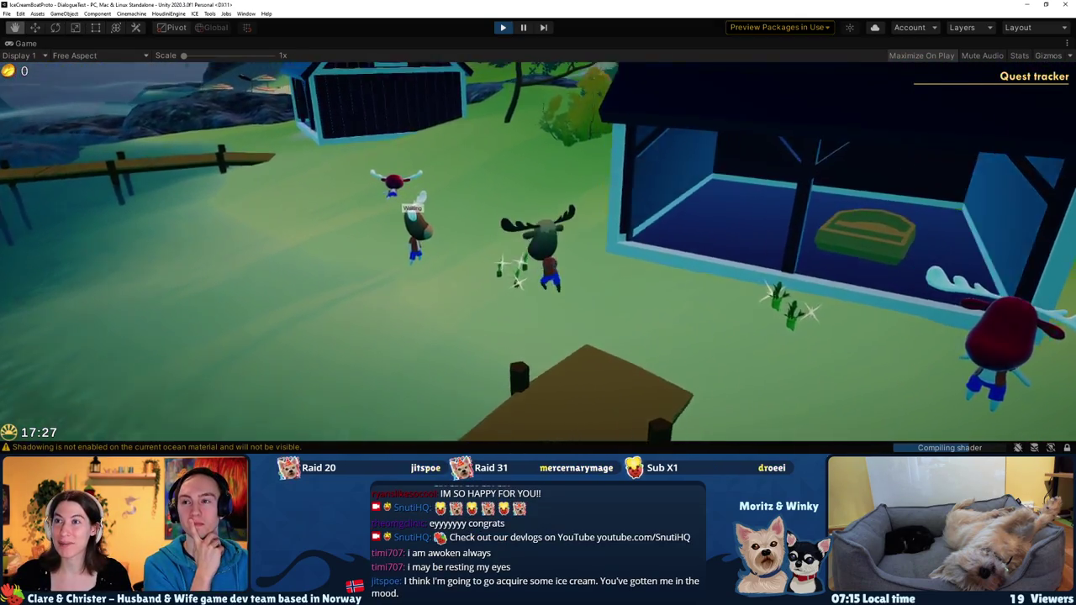
key("s")
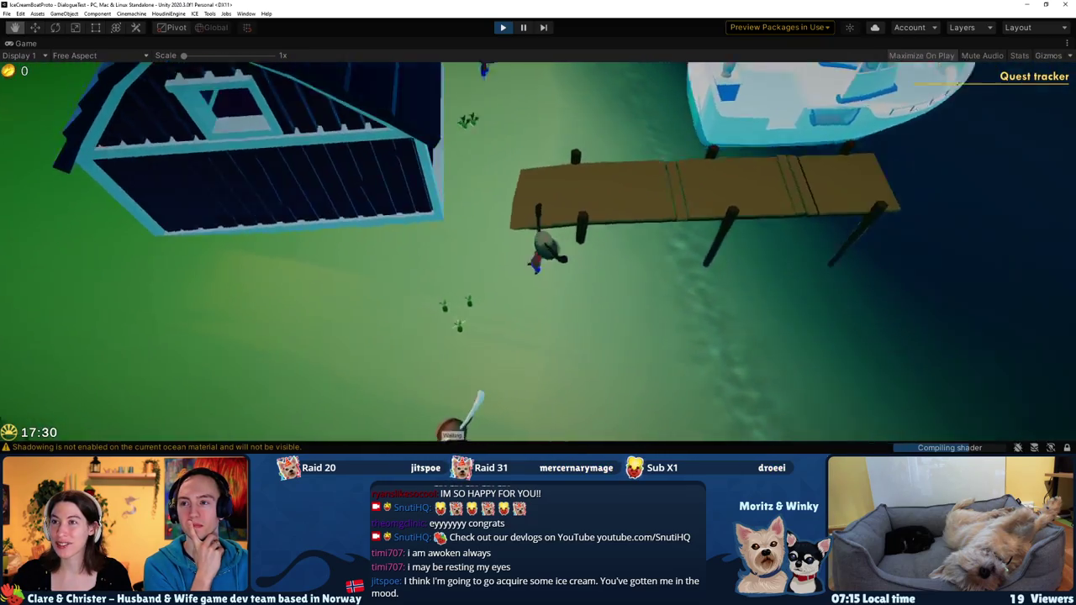
key("s")
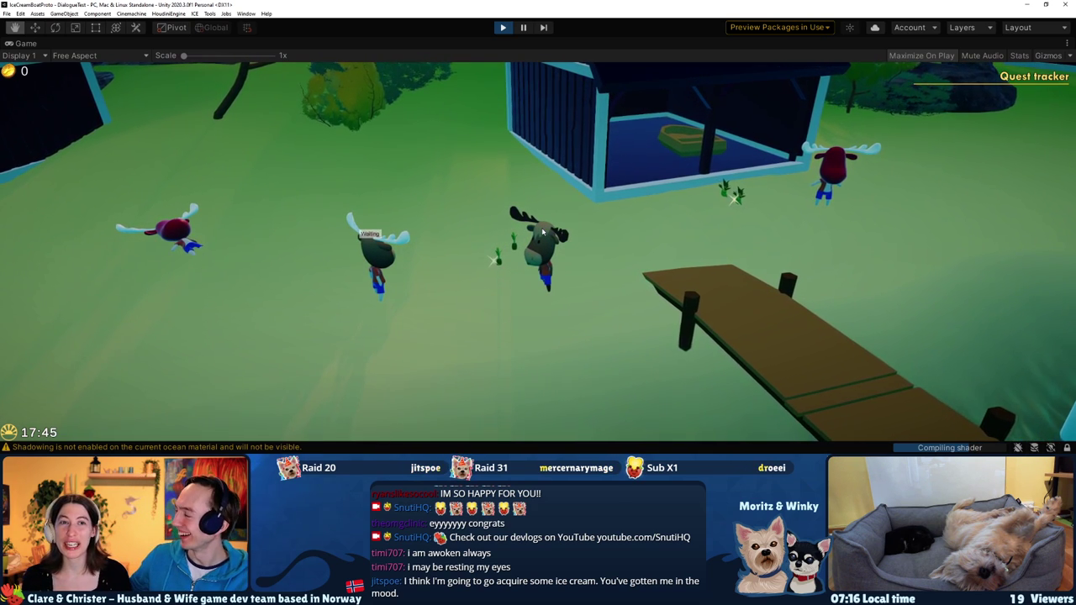
Open the player's inventory to check its items, then close it
key("i")
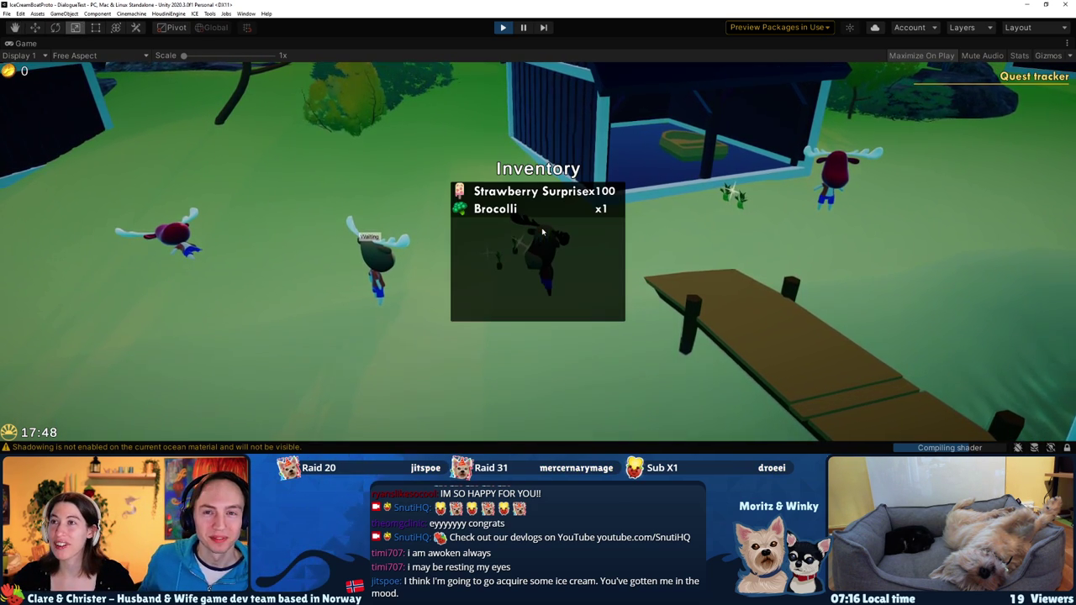
key("i")
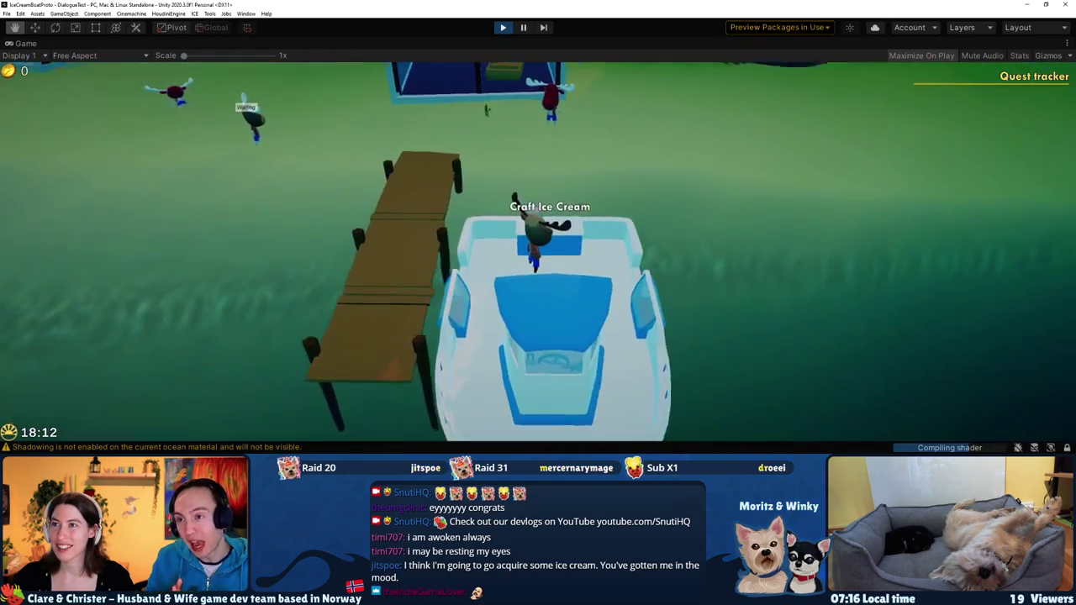
Open the boat's crafting station to view the Cabiiiige Brolice recipe, then close it
key("e")
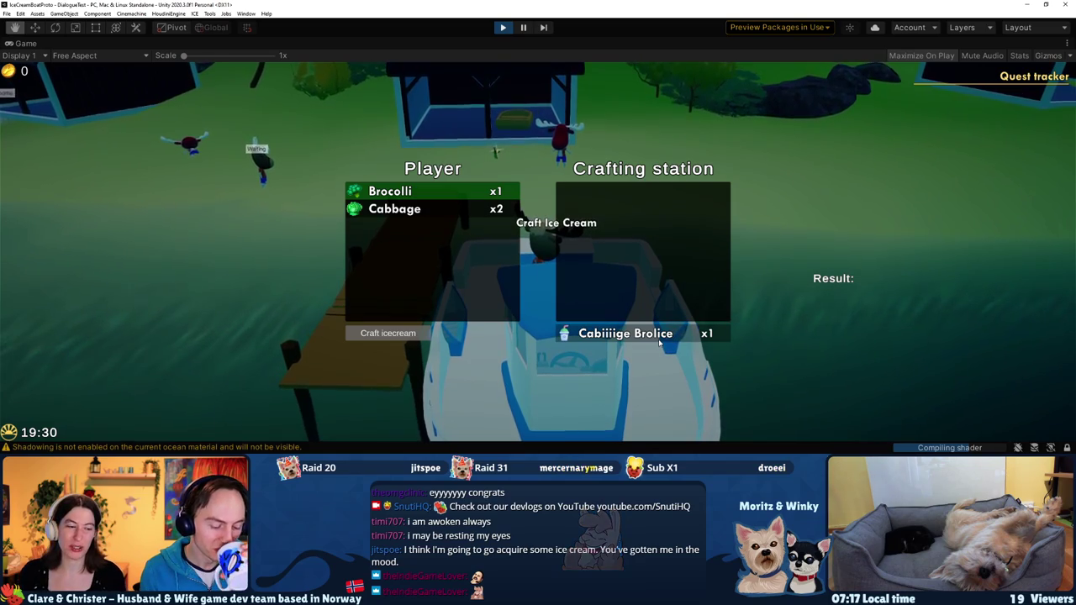
left_click(660, 342)
Walk the player off the boat, through the shallows and across the grass to Anja, and start talking
key("w")
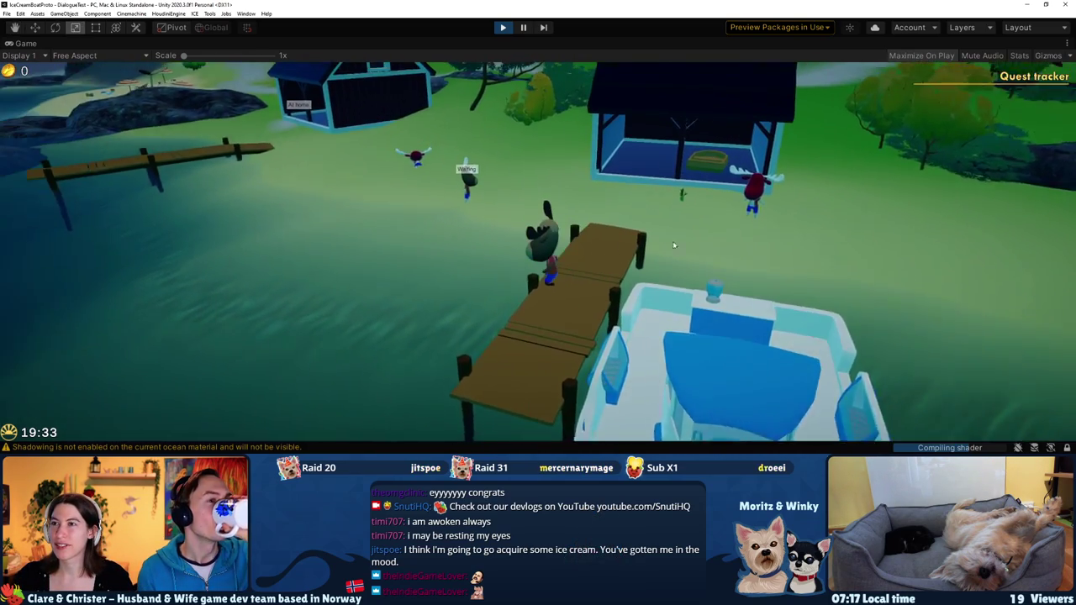
key("w")
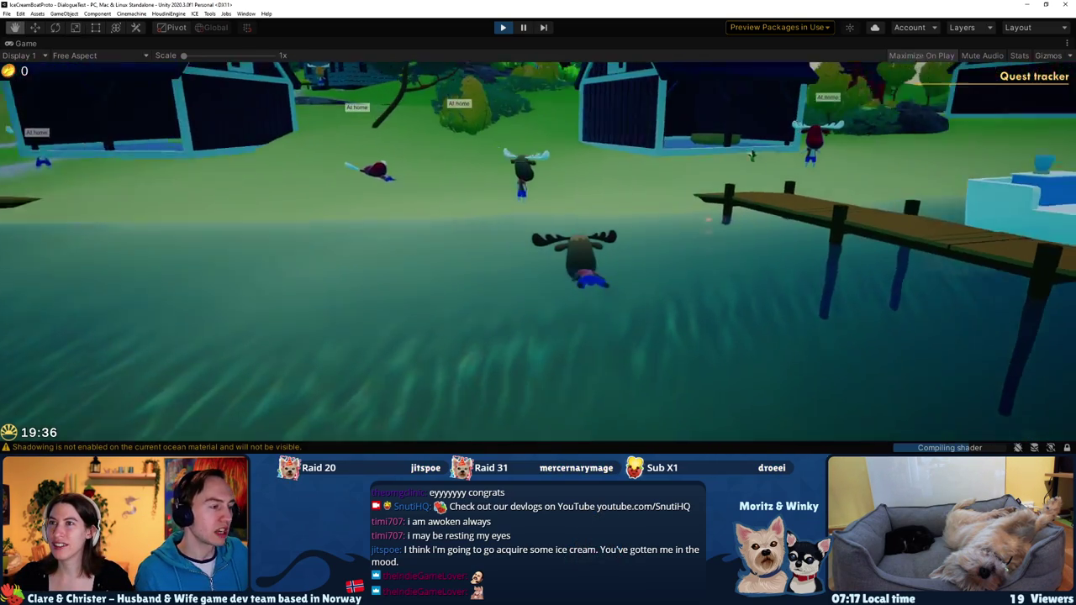
key("w")
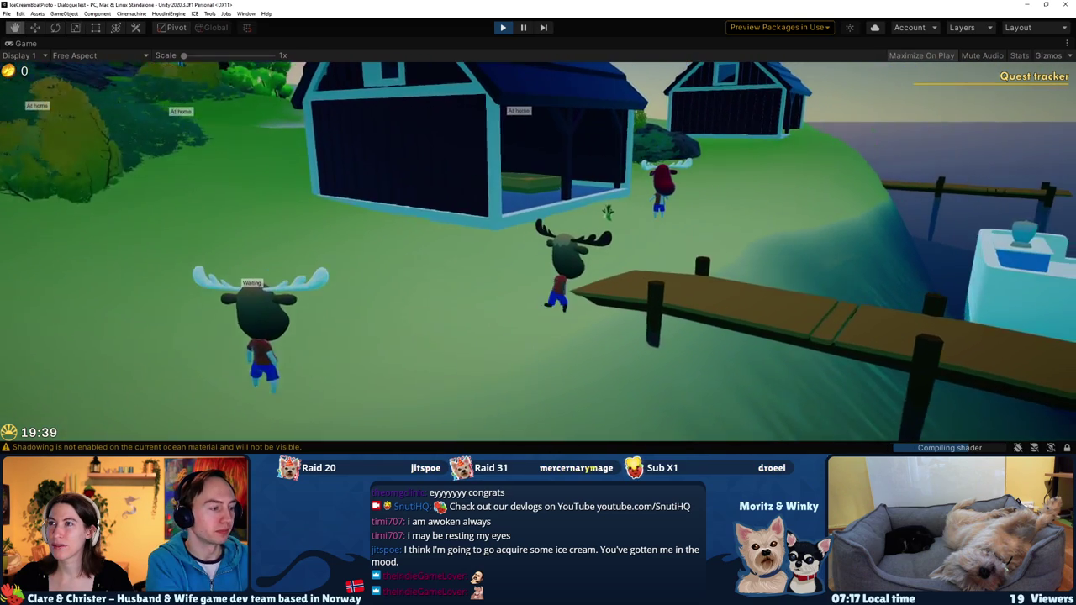
key("w")
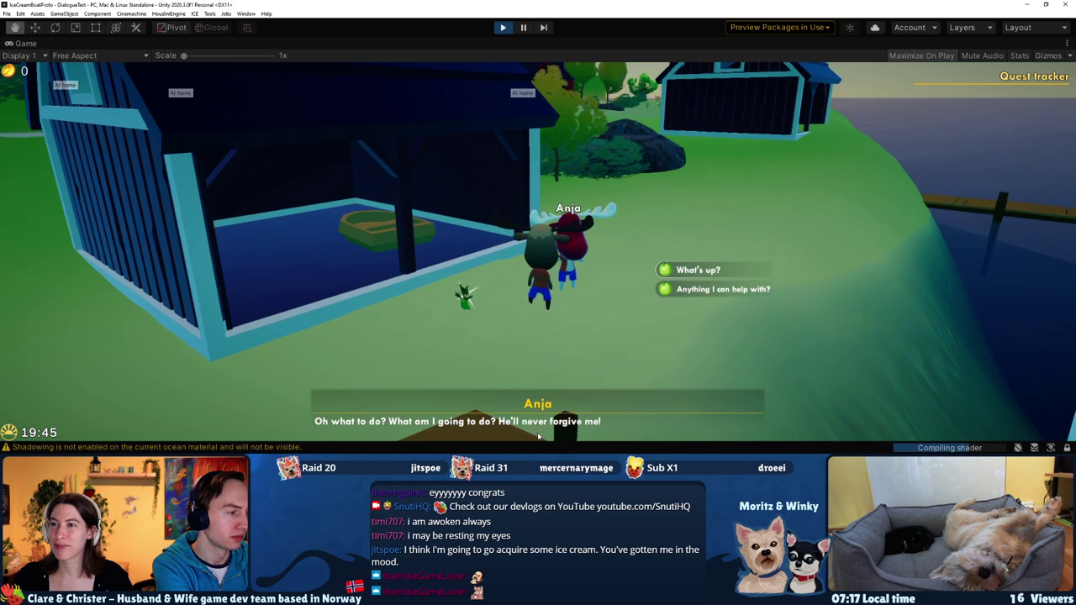
Ask Anja whether she means cabbage and accept her Ice cream party! quest for 12 Cabiiiige ice creams
left_click(683, 270)
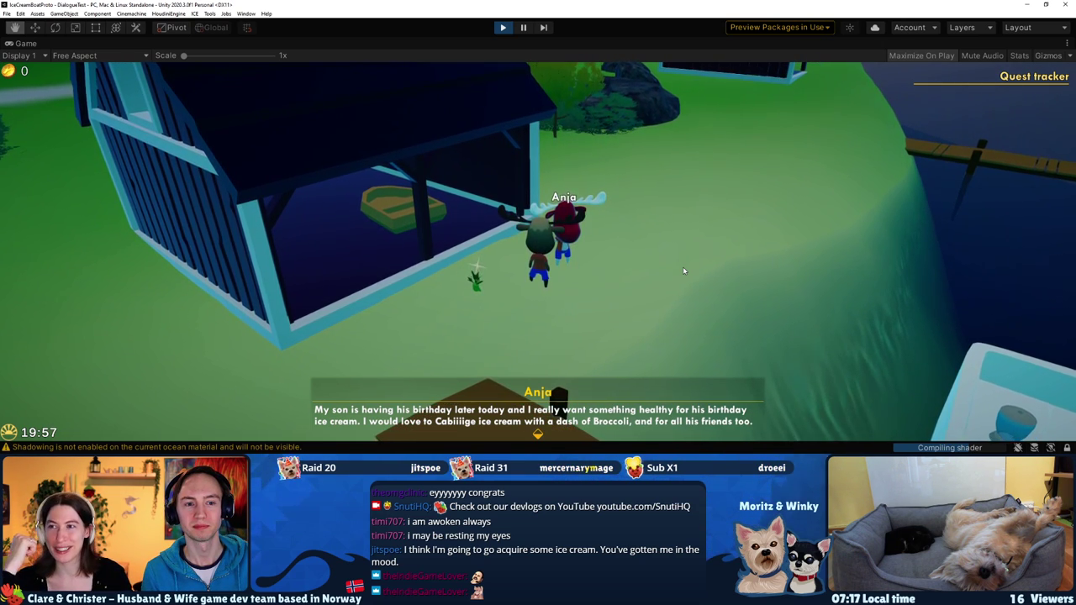
left_click(537, 435)
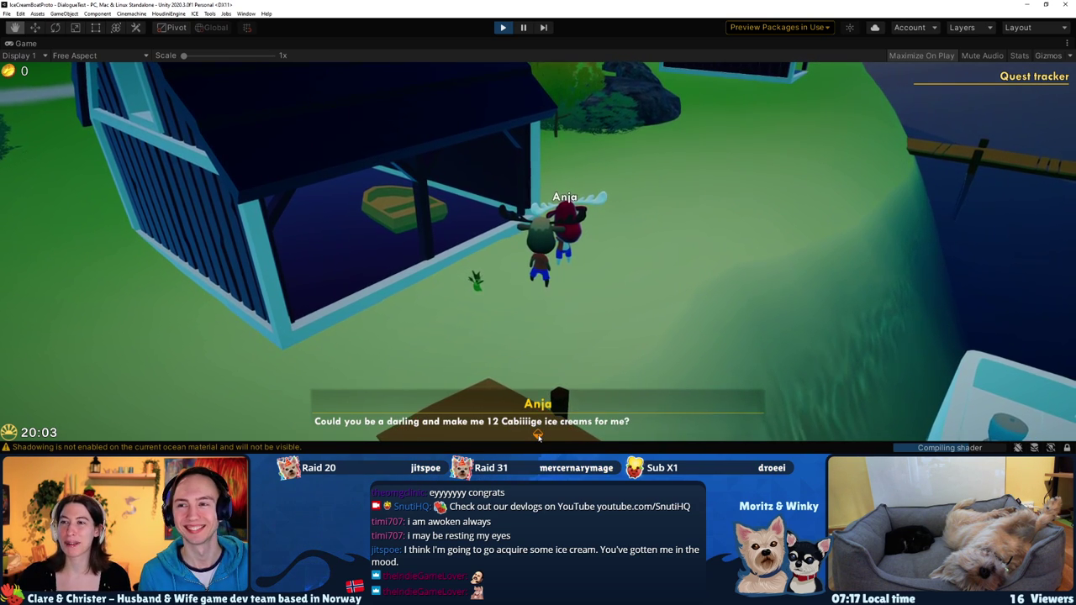
left_click(537, 434)
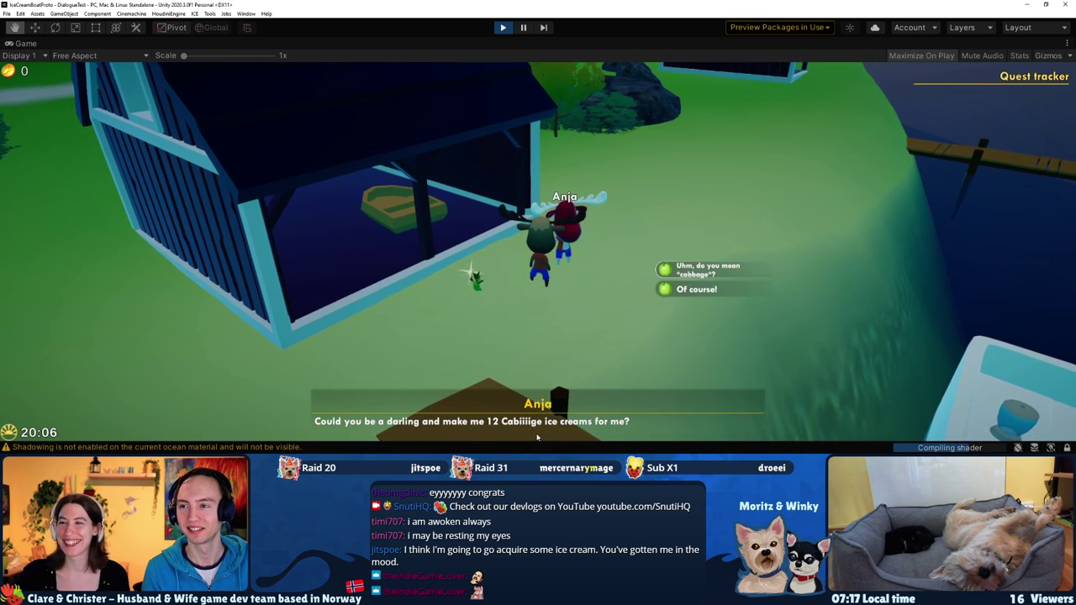
left_click(690, 276)
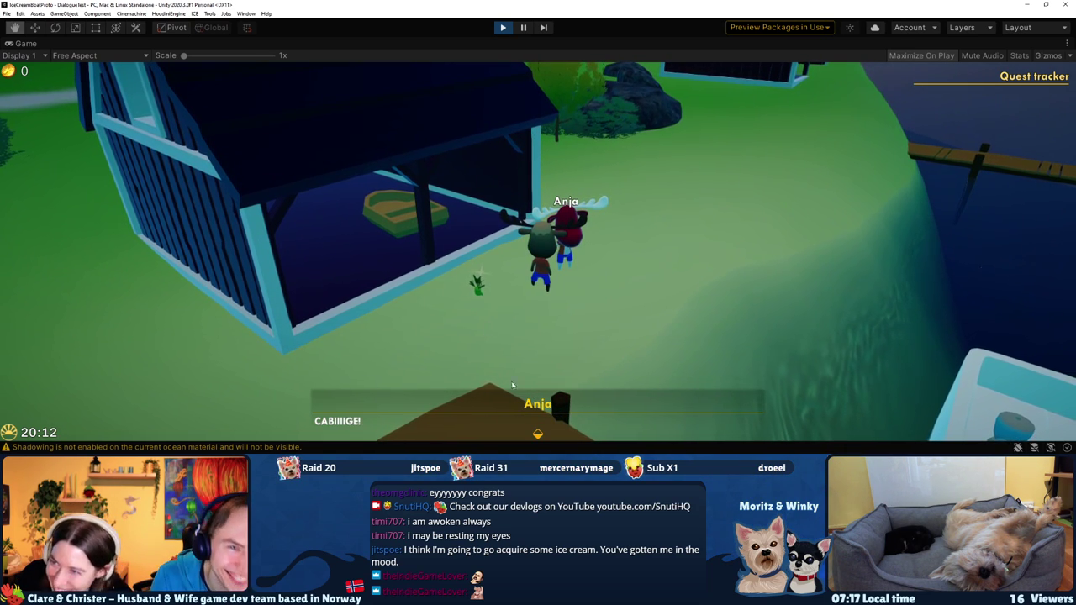
left_click(536, 436)
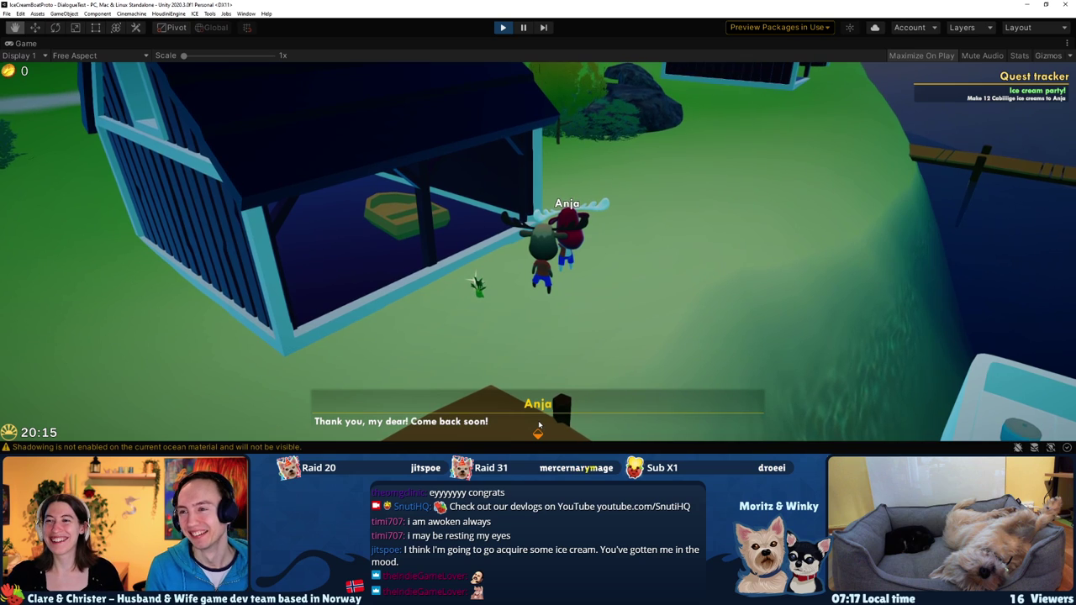
left_click(537, 434)
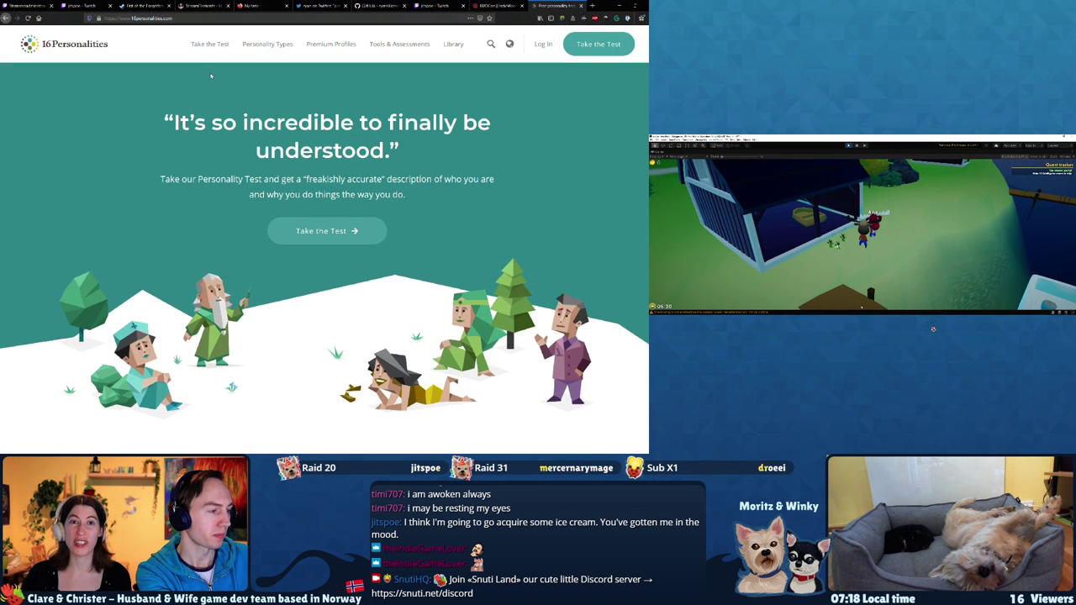
scroll(206, 93, "down", 5)
scroll(189, 135, "up", 5)
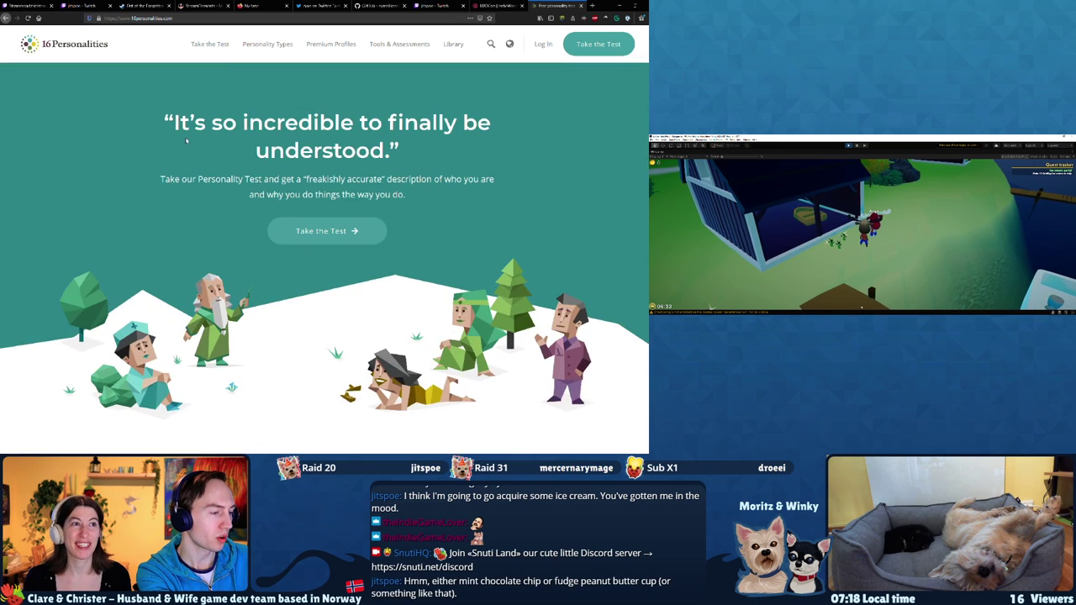
left_click(267, 44)
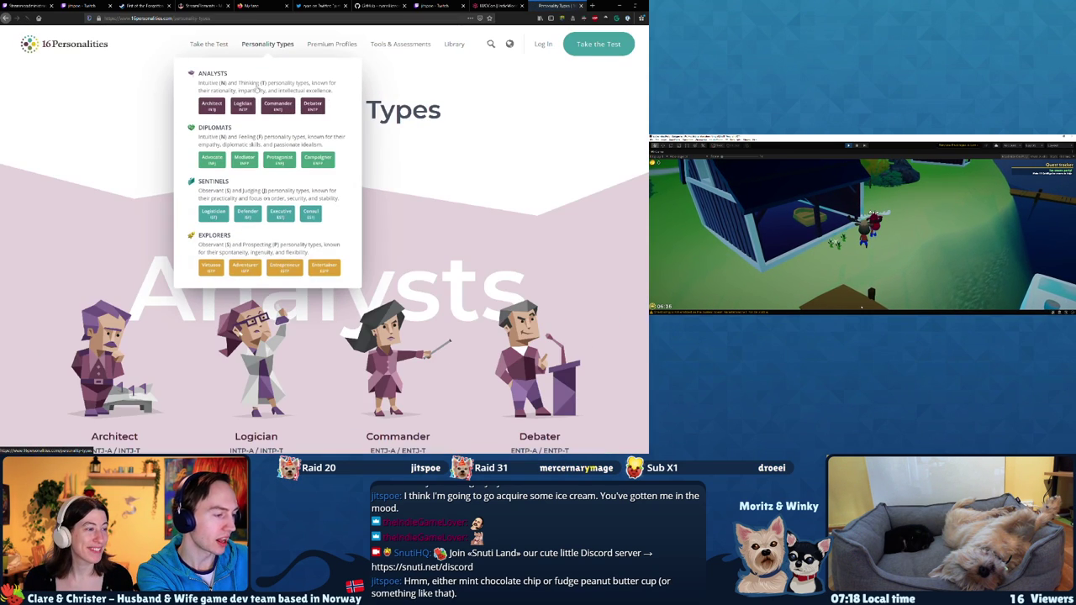
scroll(334, 164, "down", 1)
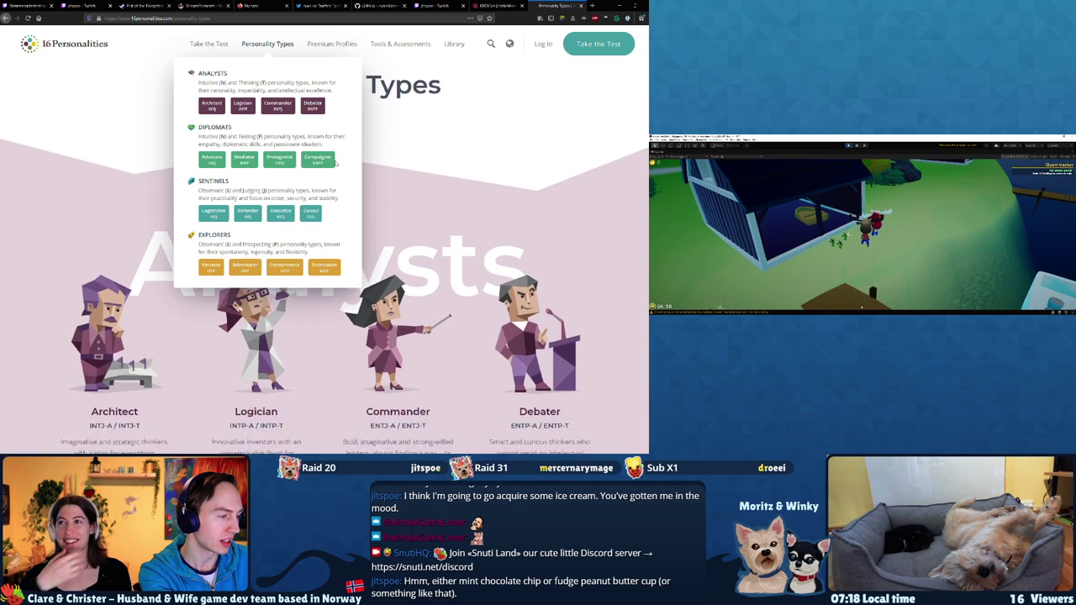
right_click(344, 168)
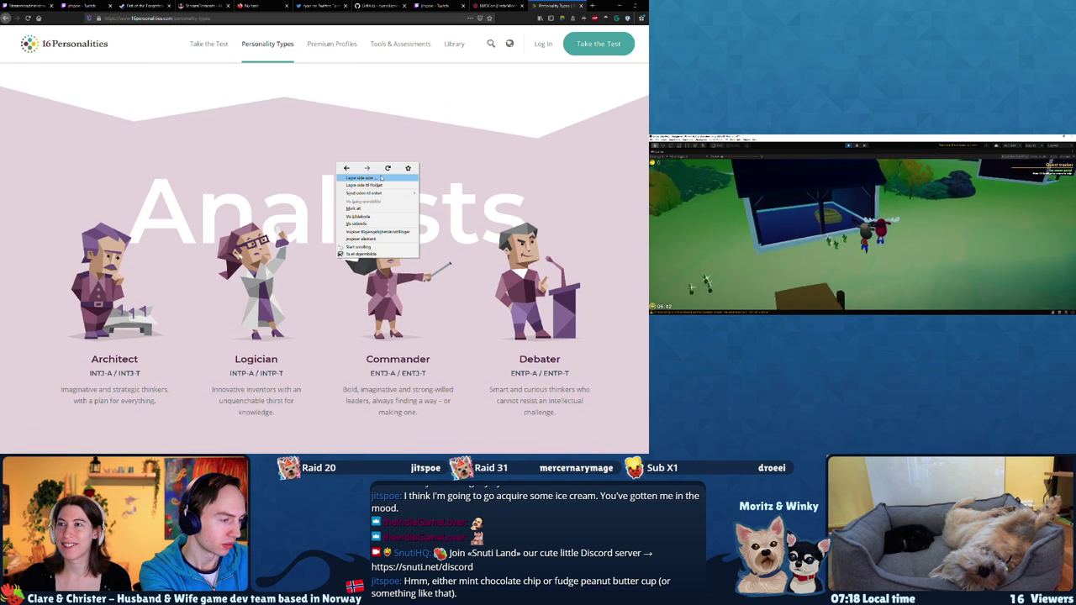
key("Escape")
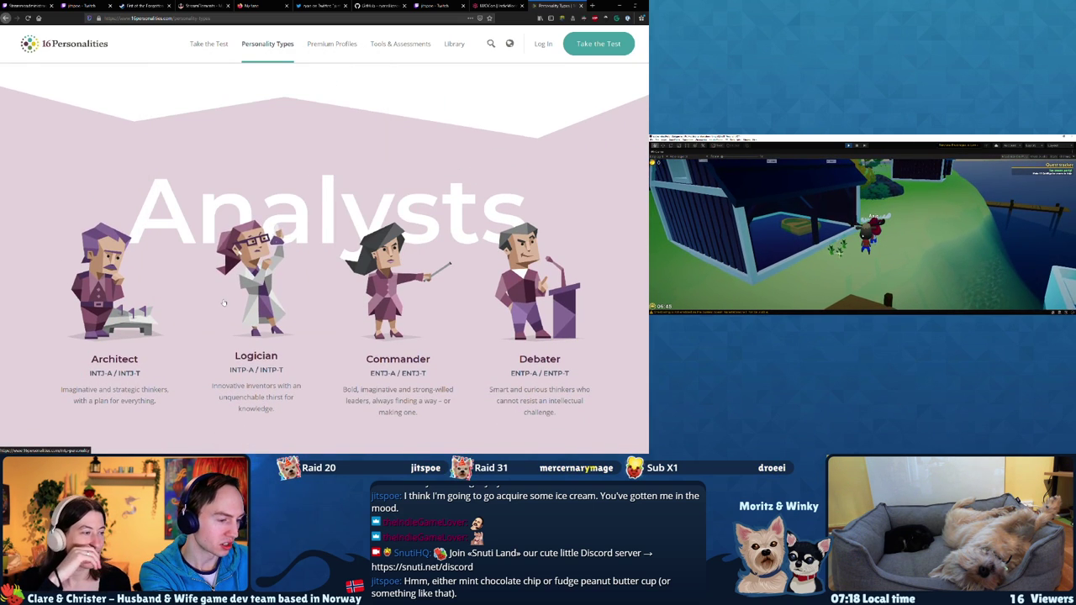
scroll(223, 304, "down", 5)
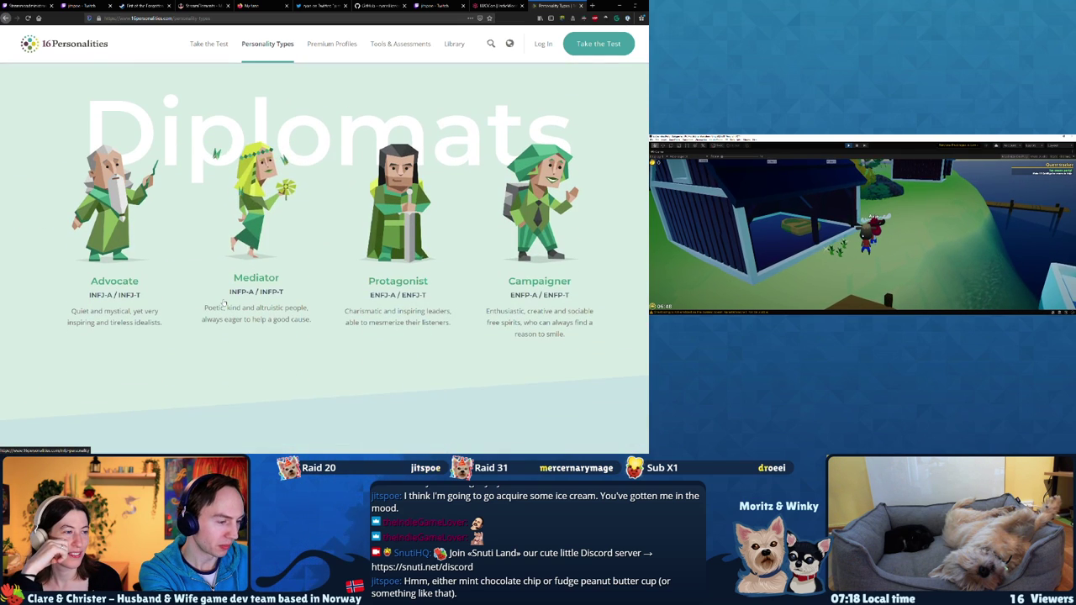
scroll(224, 304, "down", 1)
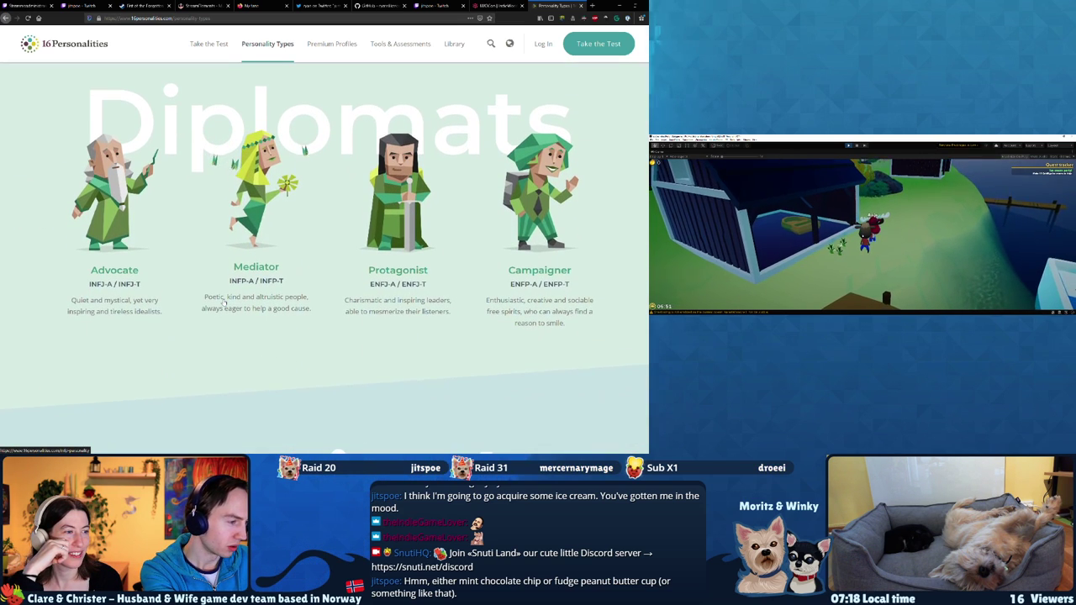
scroll(224, 303, "down", 4)
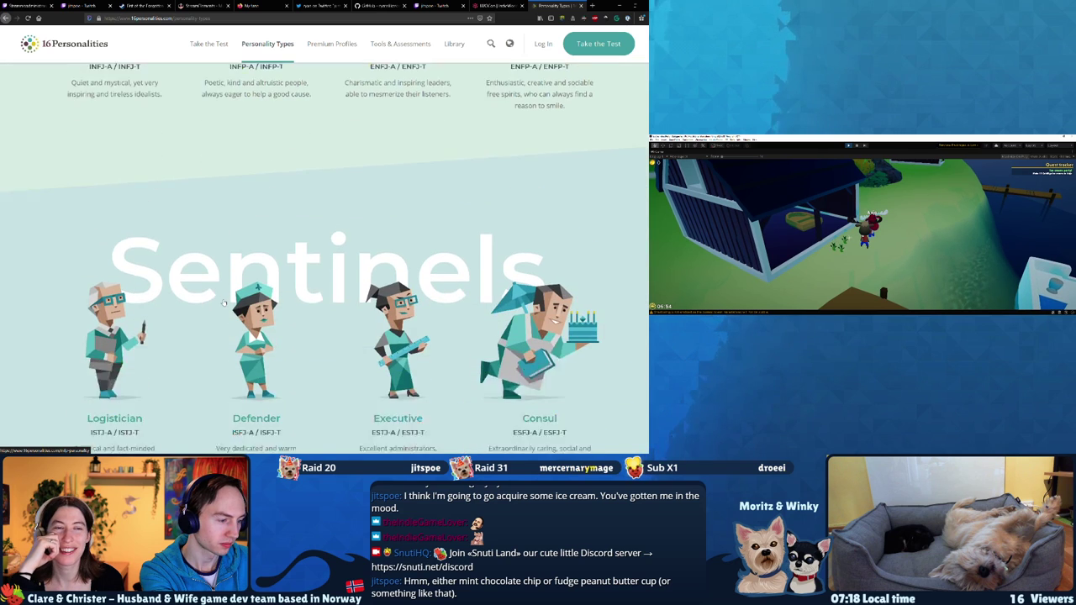
scroll(224, 303, "down", 1)
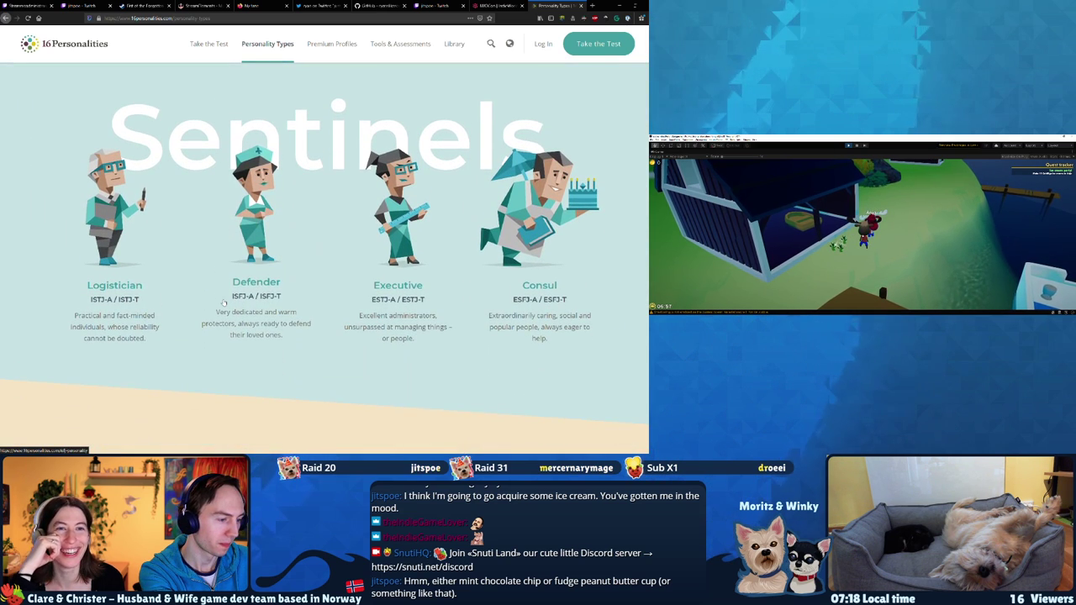
scroll(224, 300, "down", 1)
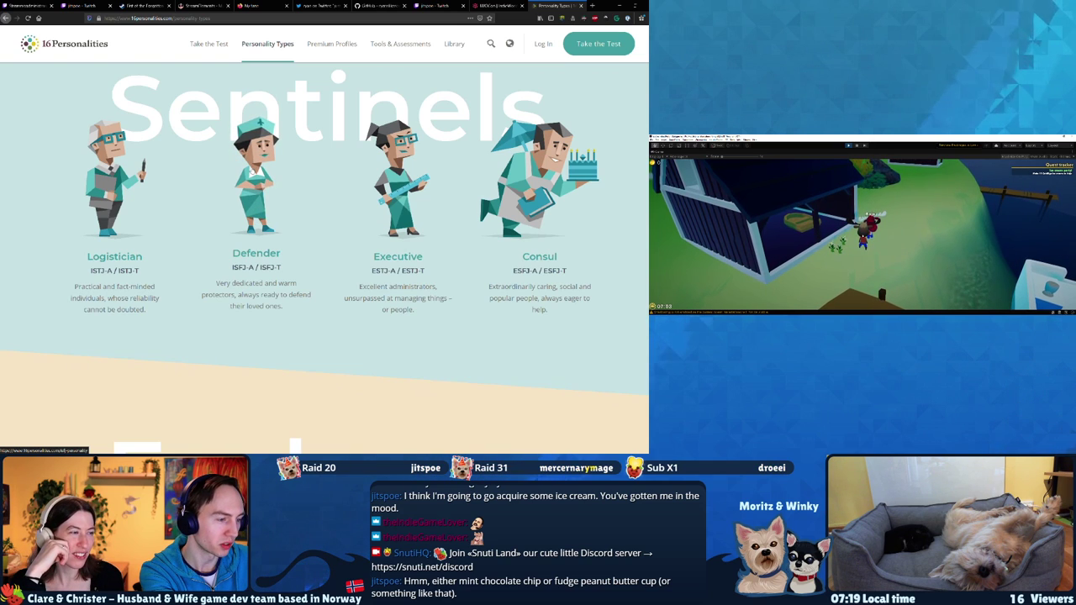
scroll(257, 209, "down", 1)
scroll(253, 177, "up", 1)
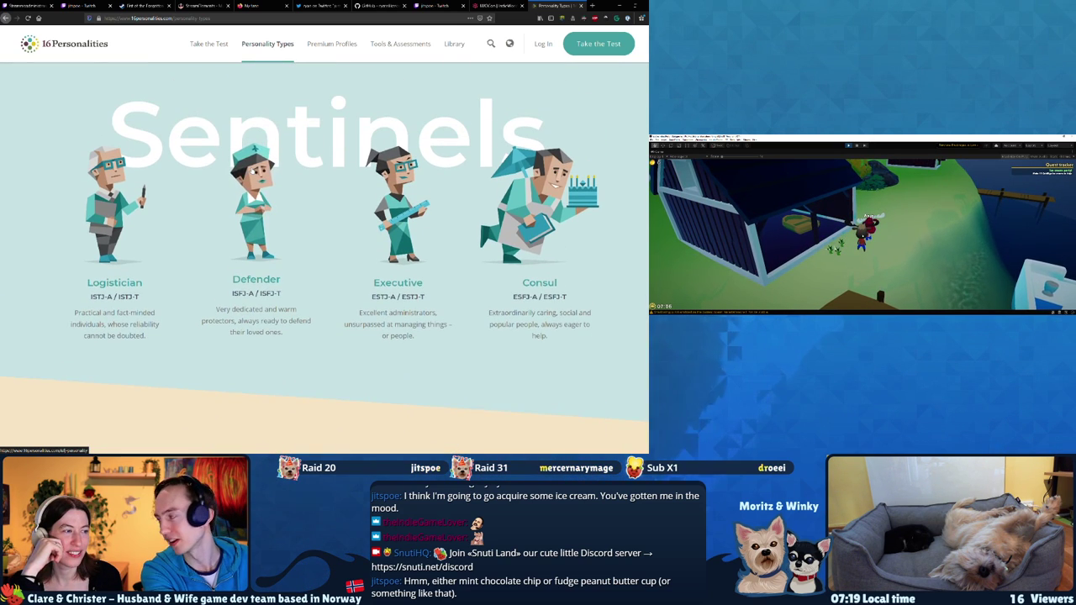
scroll(251, 169, "up", 2)
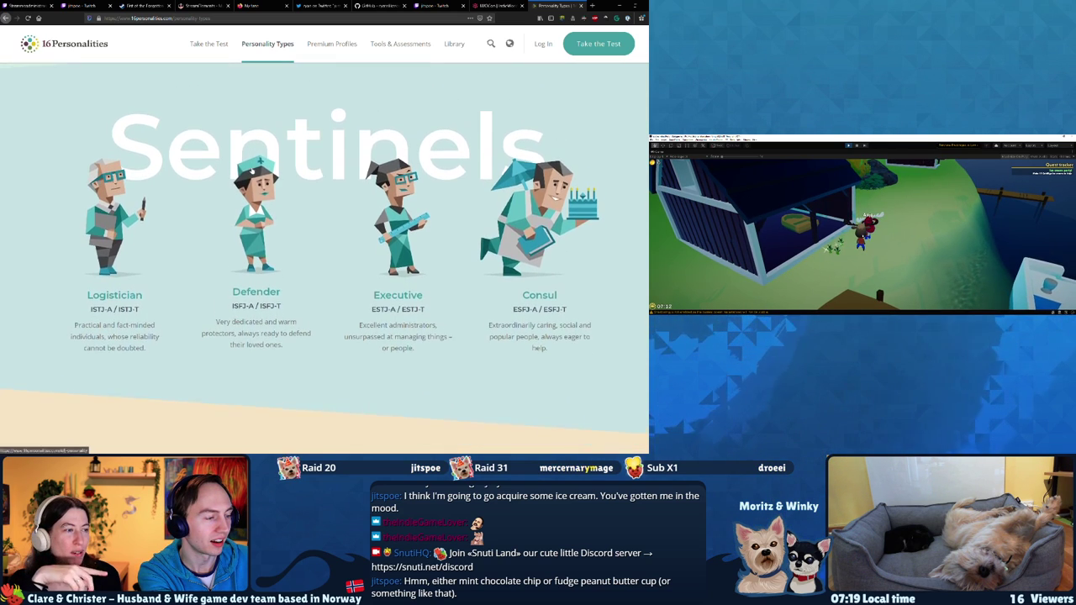
scroll(252, 170, "up", 4)
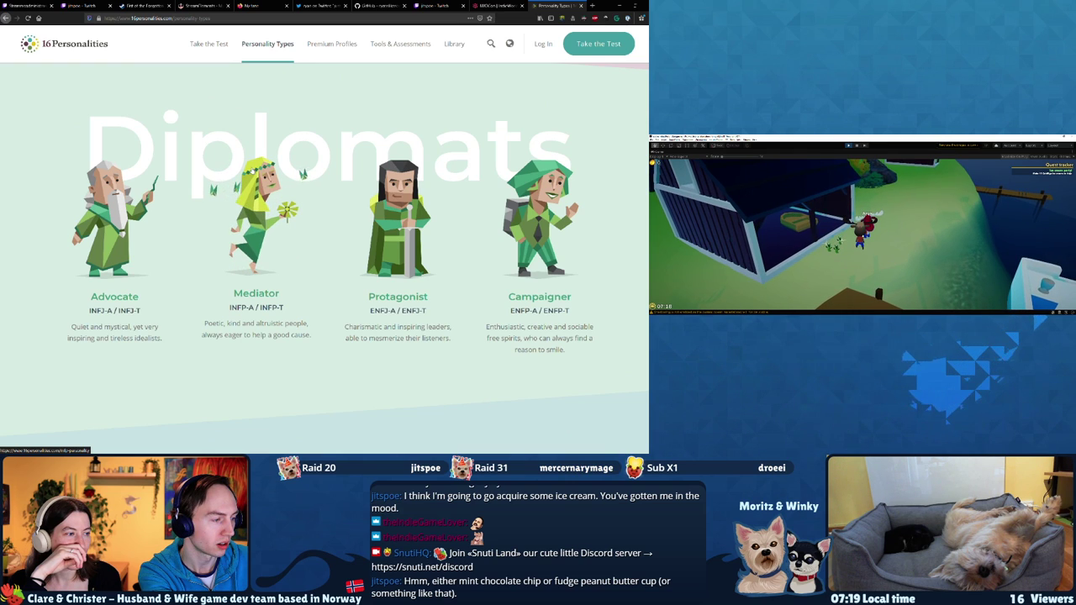
scroll(252, 170, "up", 5)
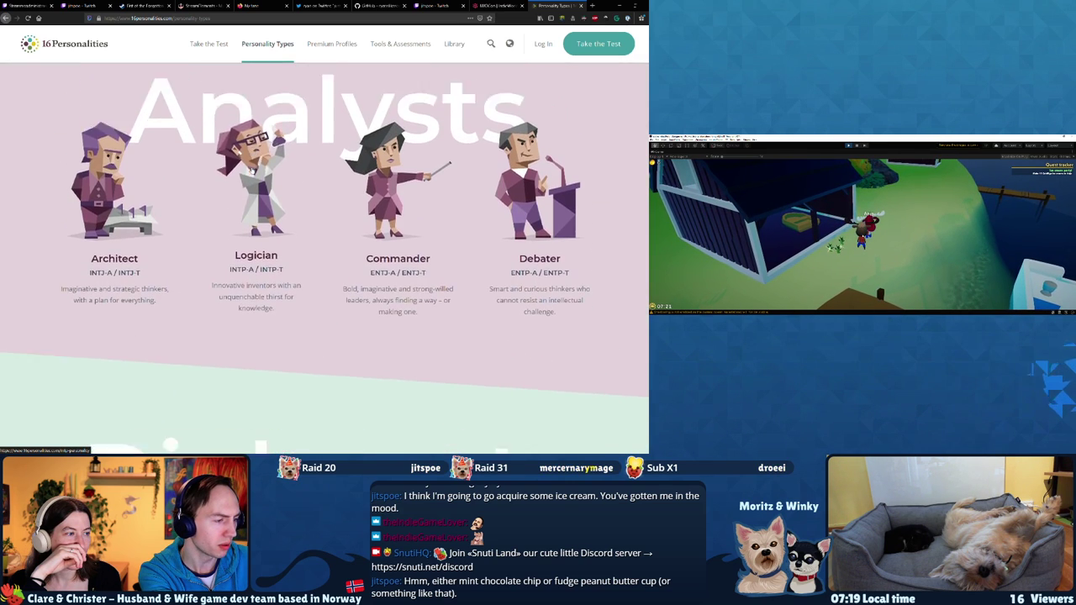
scroll(252, 171, "down", 8)
scroll(252, 170, "down", 4)
scroll(252, 171, "up", 4)
scroll(251, 171, "up", 4)
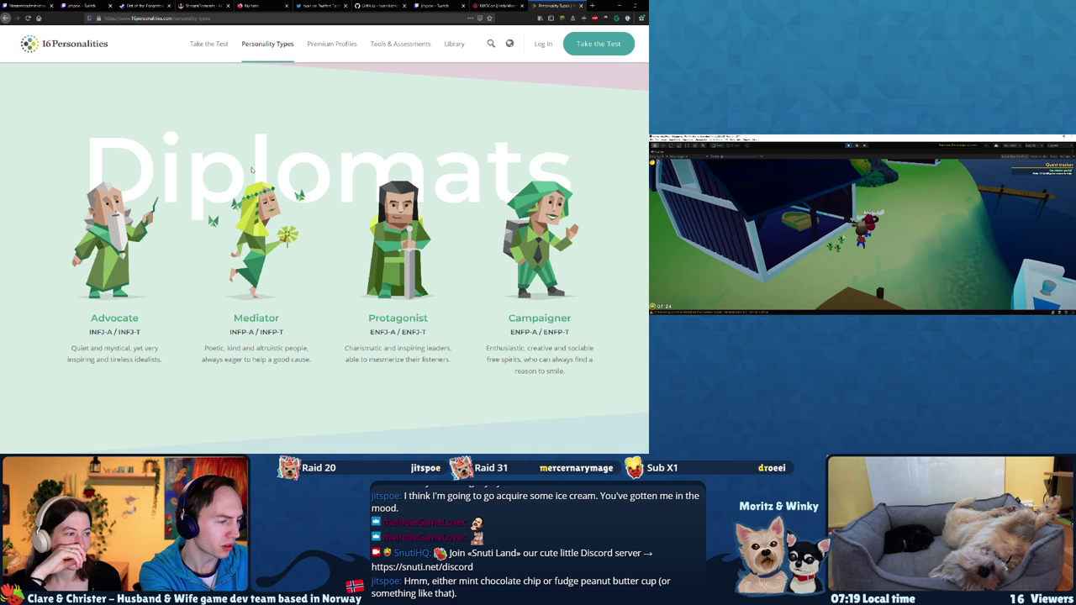
scroll(252, 170, "down", 1)
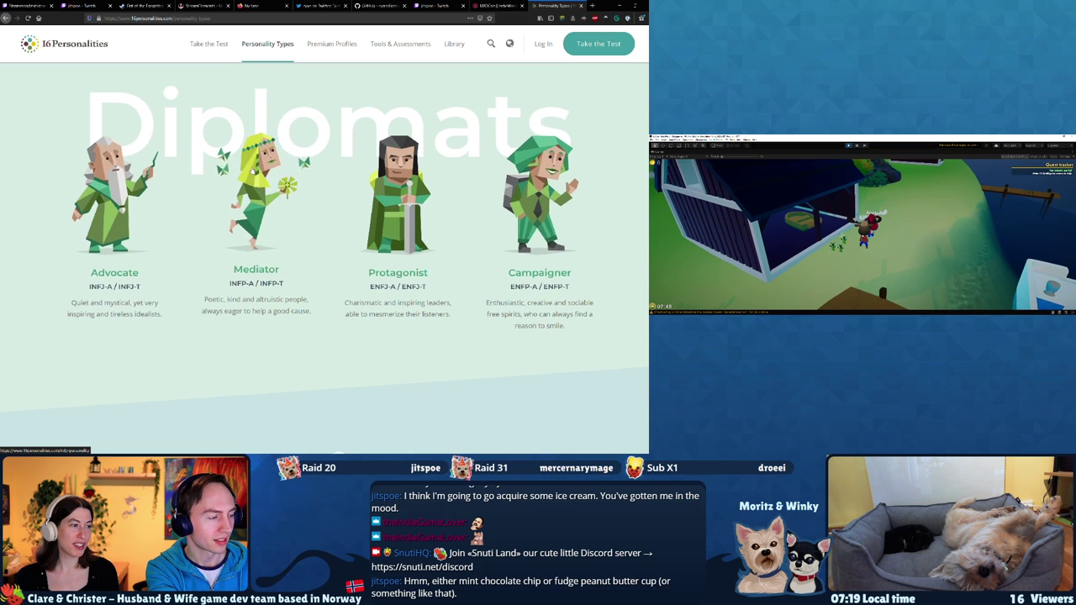
scroll(325, 252, "down", 1)
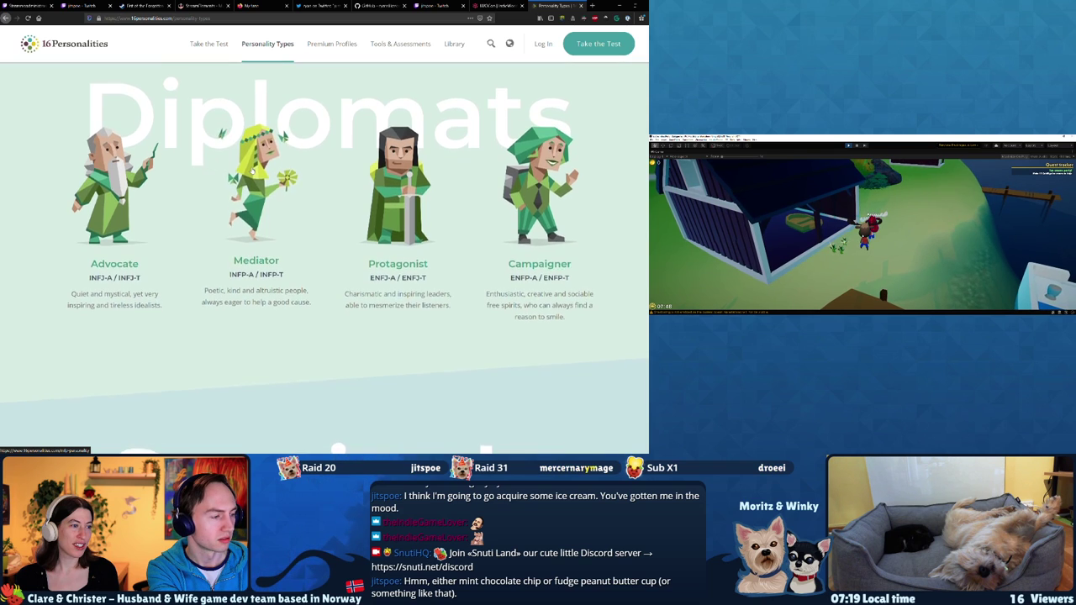
scroll(250, 169, "down", 5)
scroll(251, 169, "down", 2)
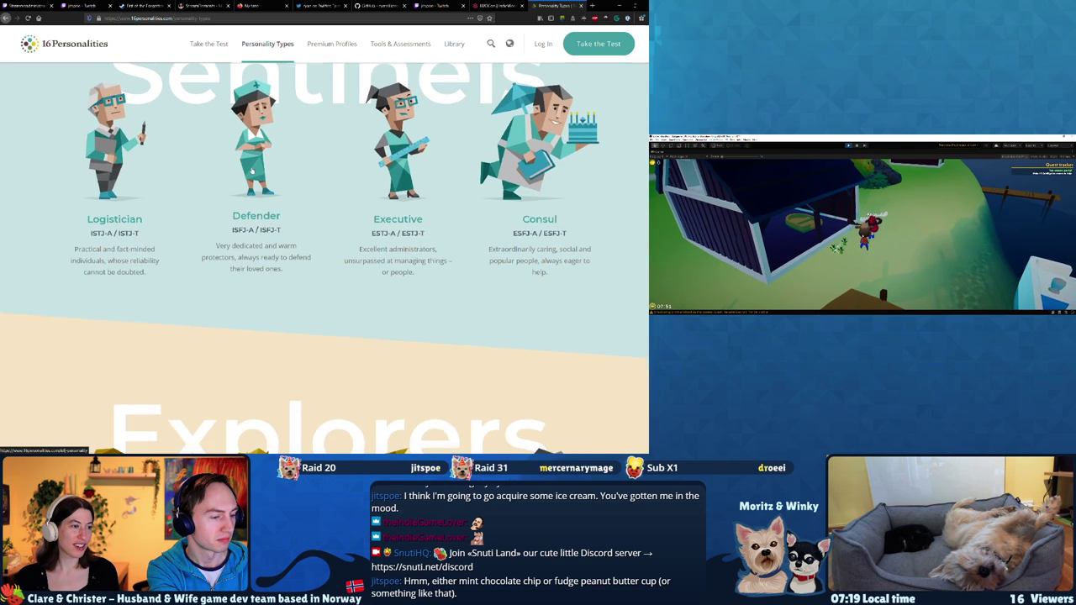
scroll(252, 171, "down", 2)
scroll(251, 170, "down", 1)
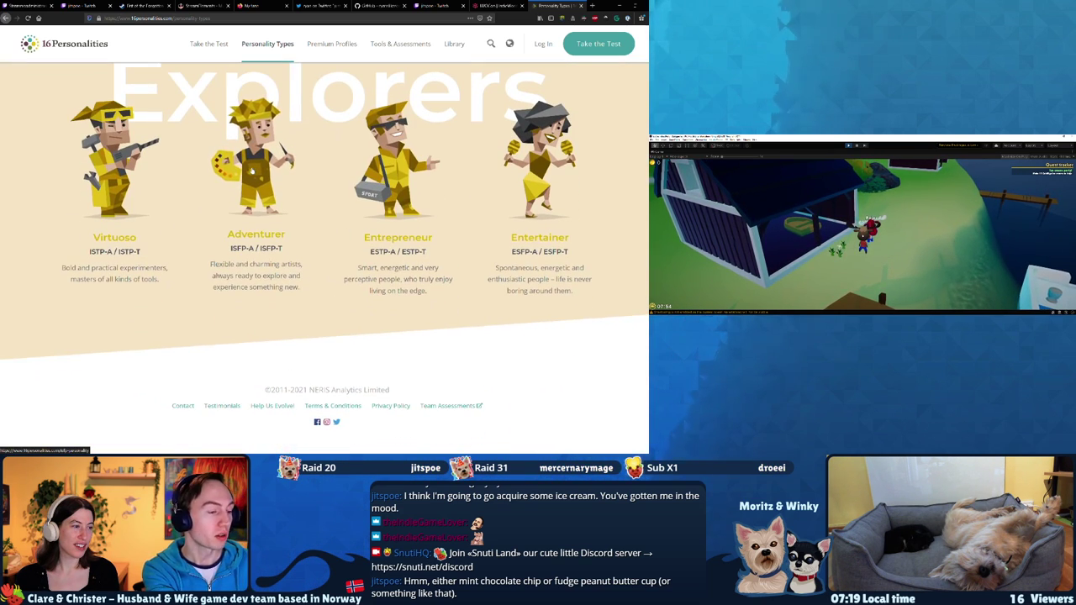
scroll(250, 170, "up", 1)
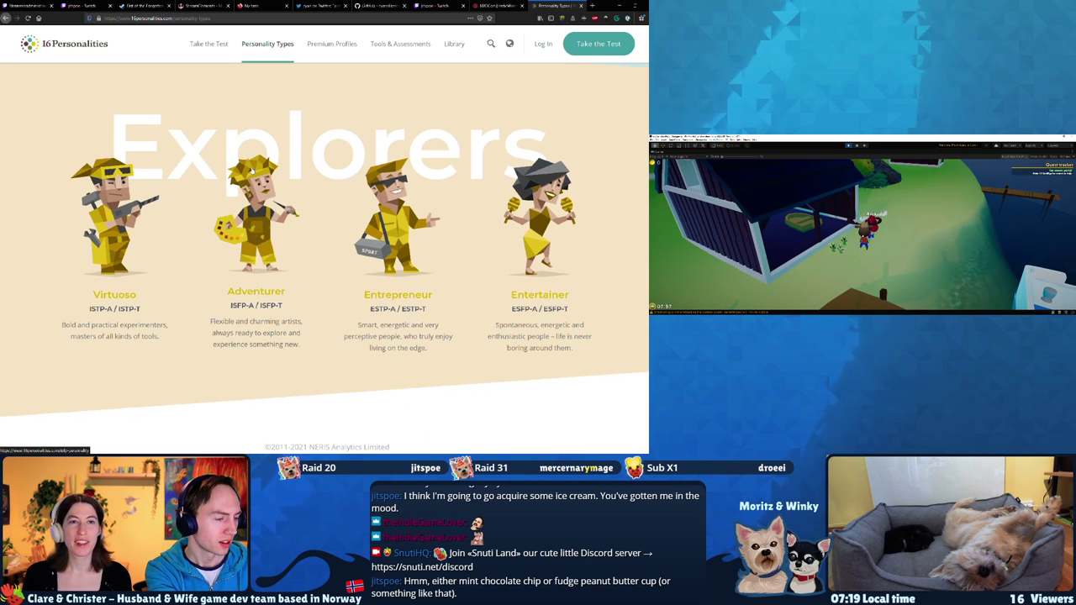
scroll(250, 170, "up", 1)
scroll(250, 170, "up", 3)
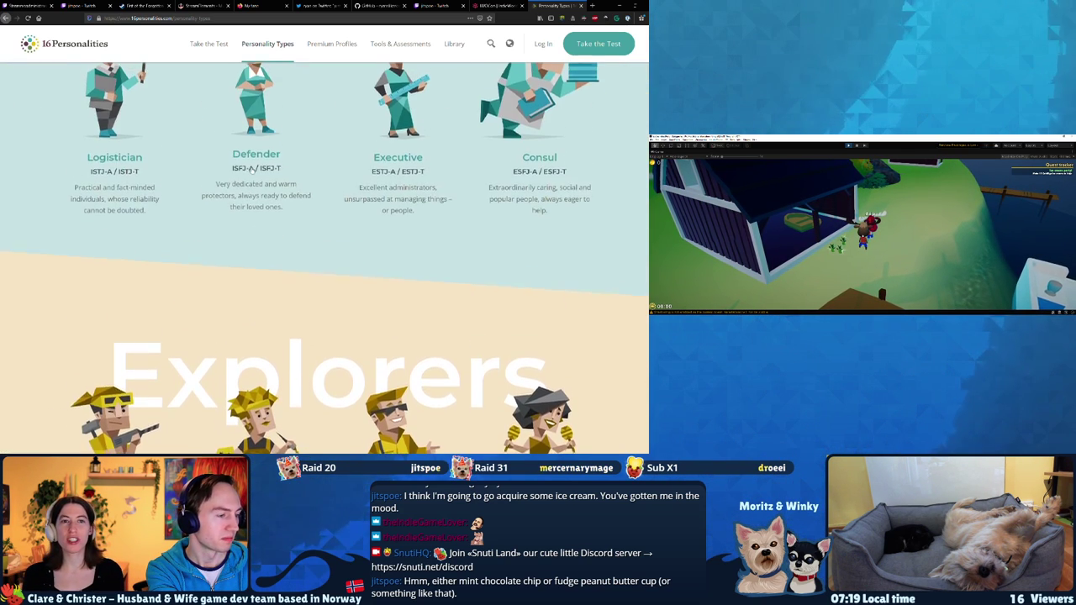
scroll(250, 170, "up", 3)
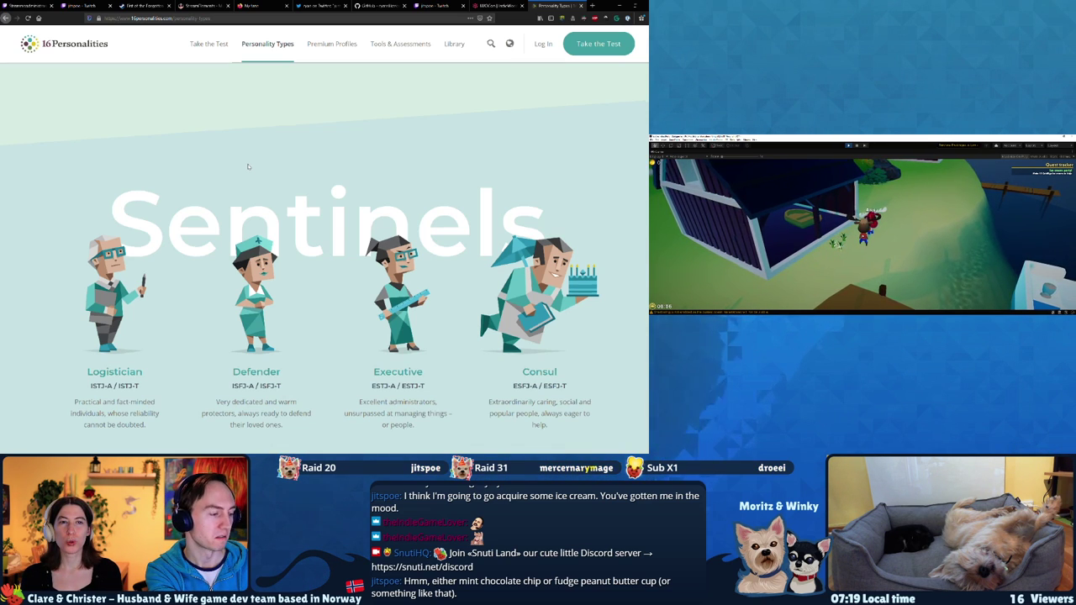
scroll(248, 166, "down", 1)
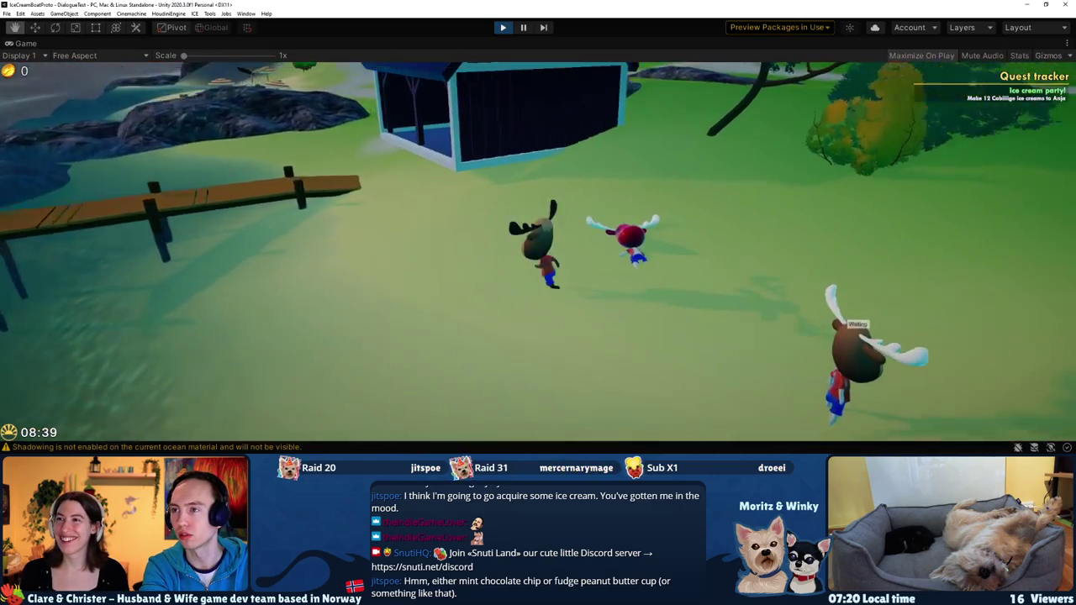
Talk with Henrik the snoozer about ice cream, then close his dialogue
key("e")
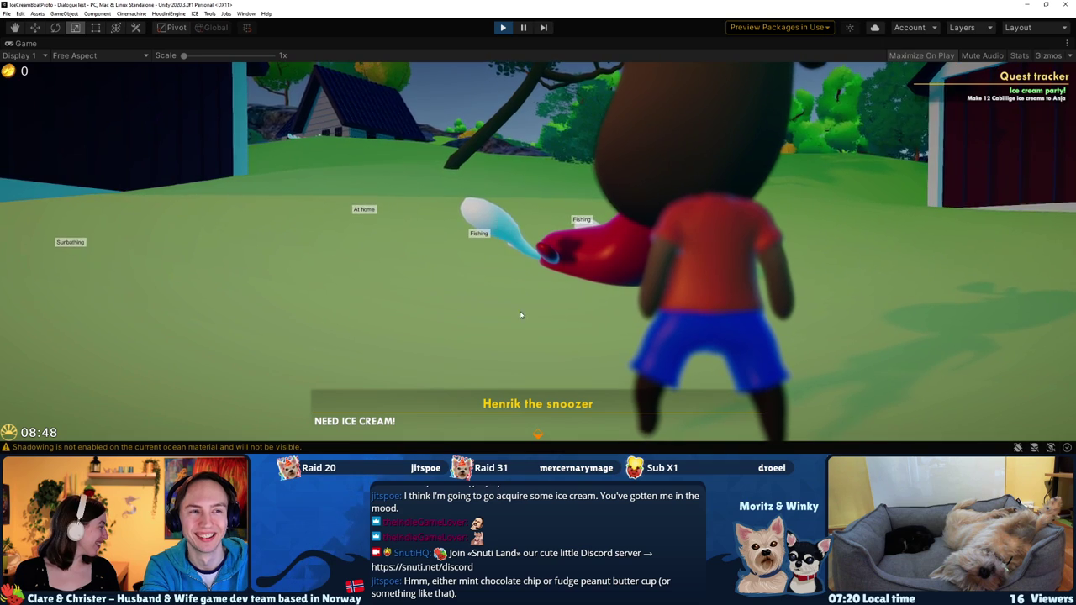
left_click(538, 436)
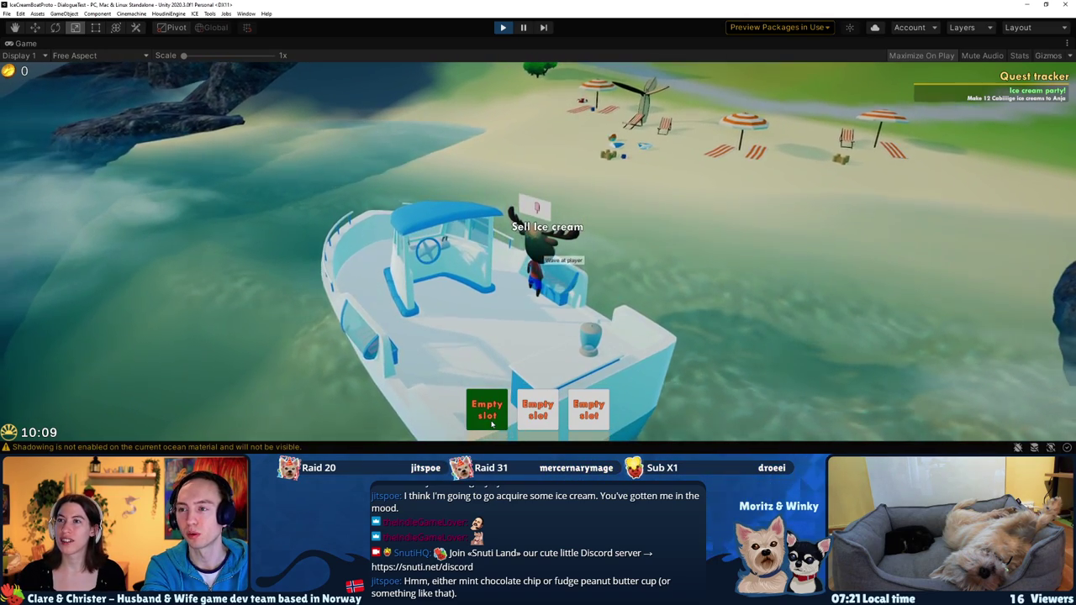
Move the player beside the ice cream boat and board it
key("e")
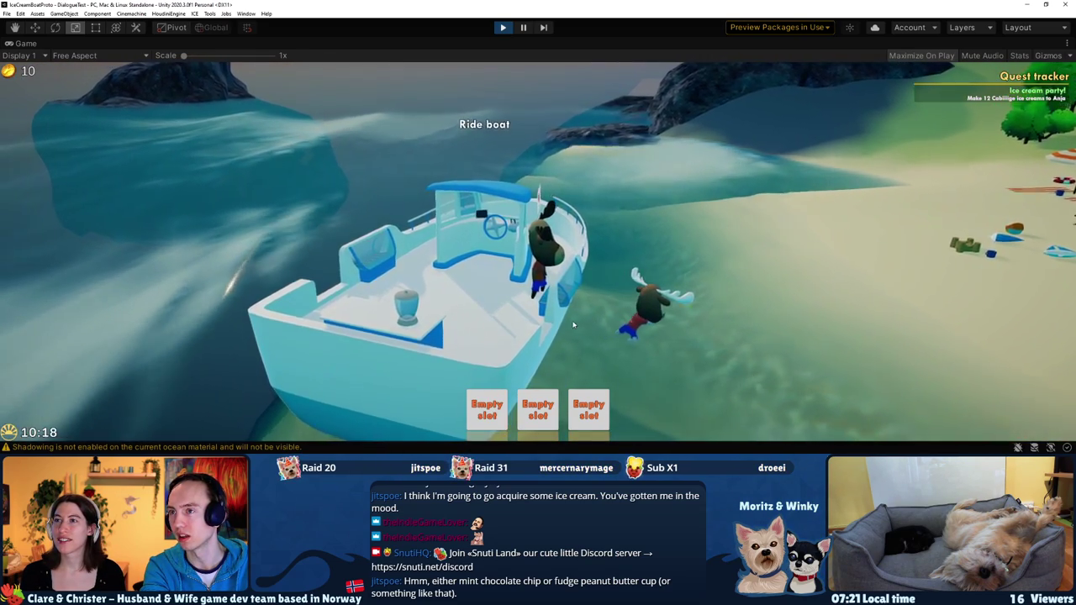
key("e")
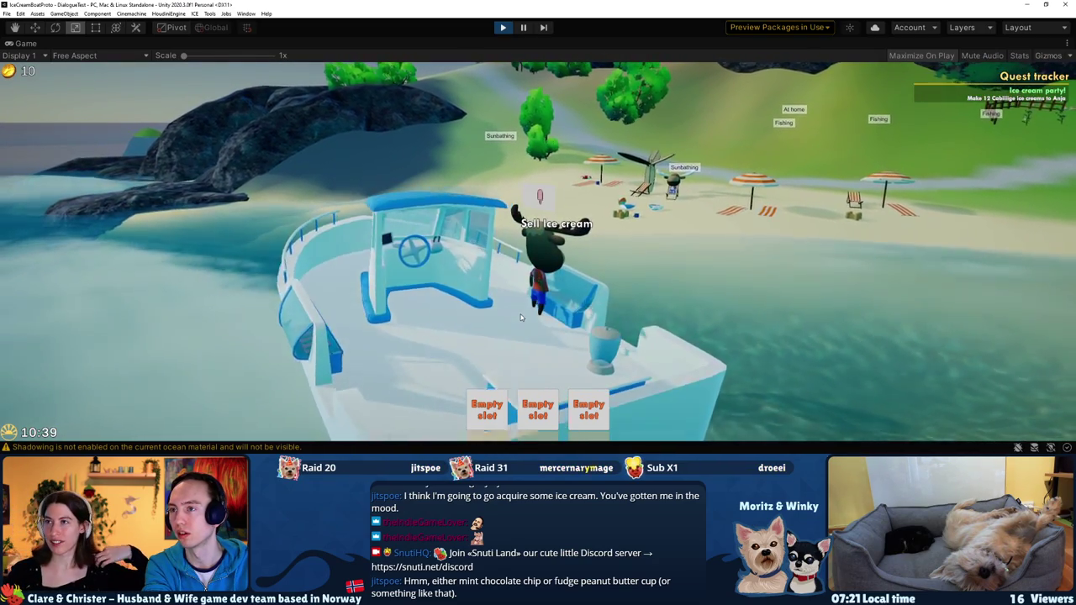
Walk the moose across the deck to the helm, then stop Play mode to return to the DialogueTest scene
key("w")
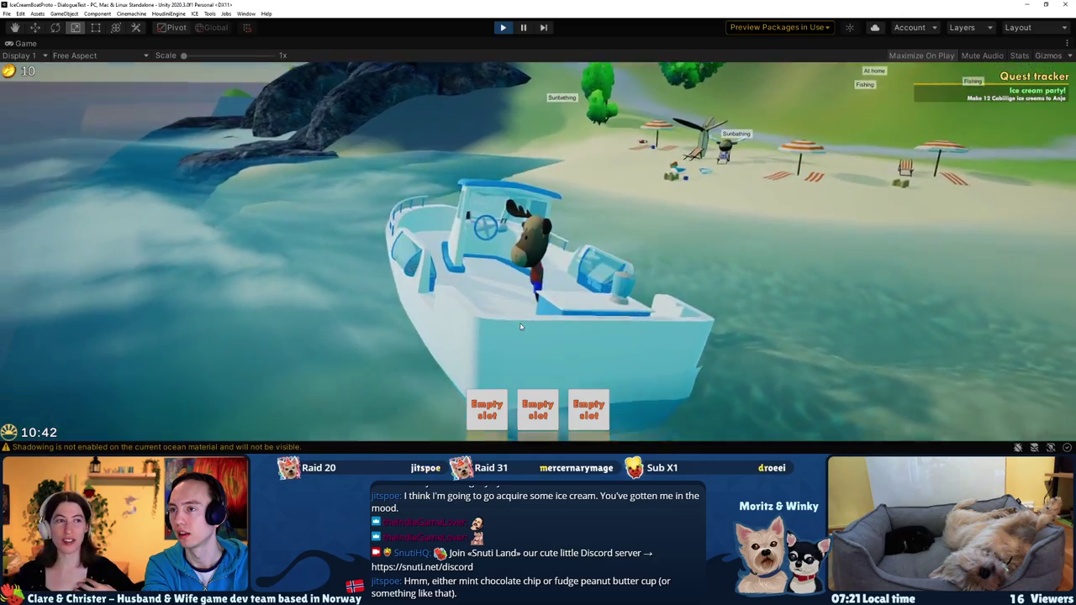
key("a")
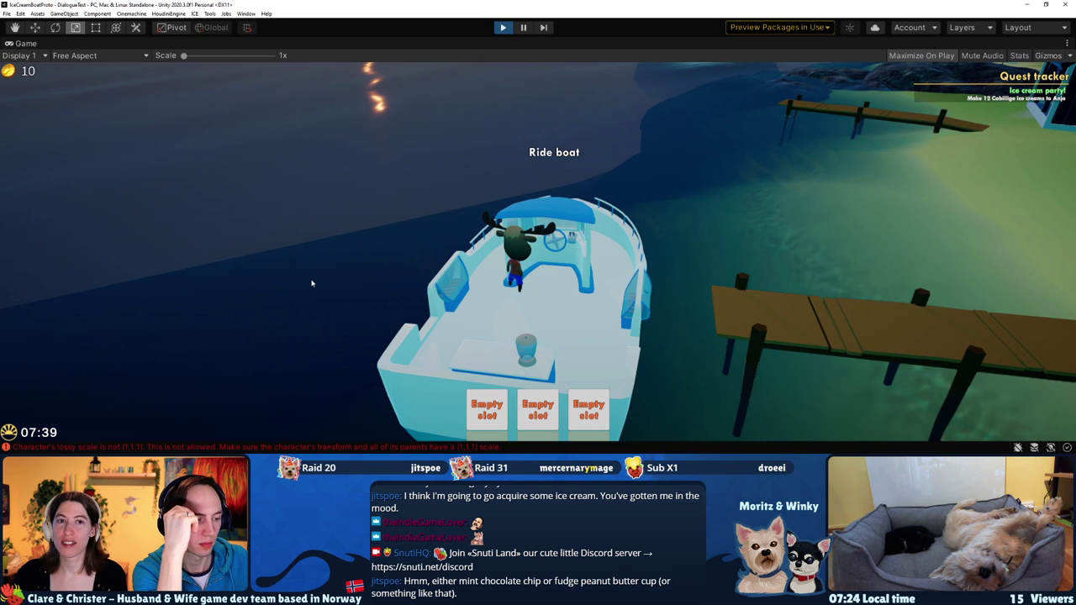
key("ctrl+p")
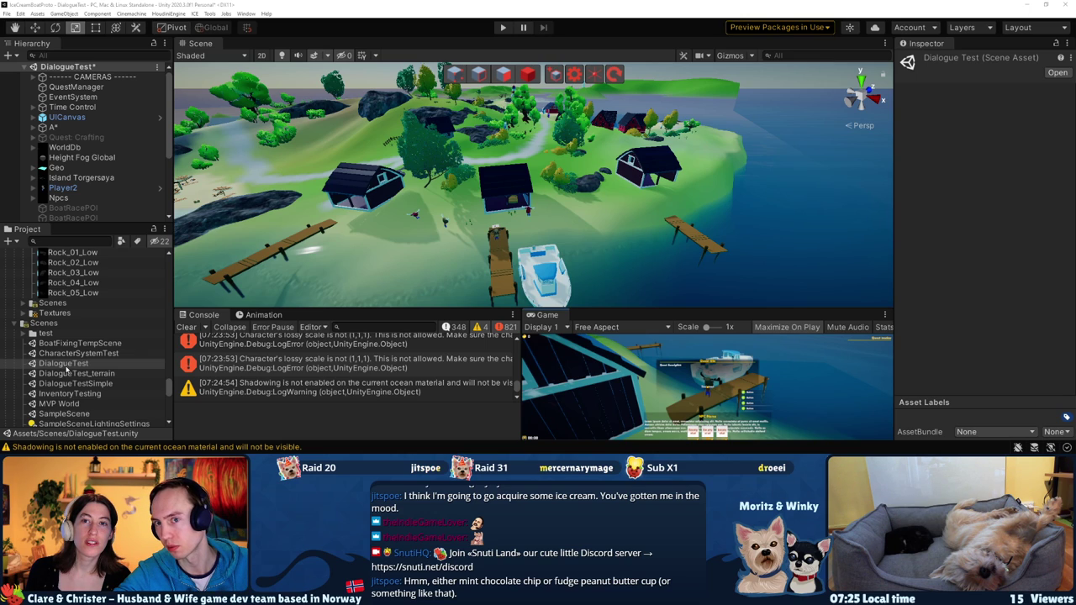
Enable the ForwardRenderer's Sun Shafts feature and set its resolution to High
scroll(66, 370, "down", 2)
scroll(67, 370, "down", 2)
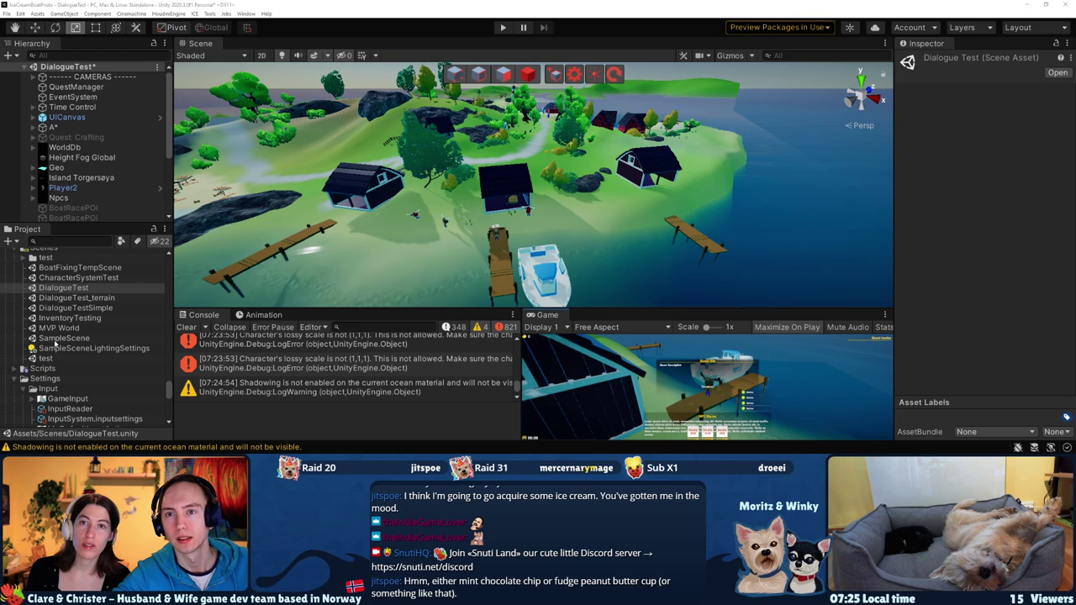
scroll(55, 340, "up", 6)
scroll(54, 337, "down", 2)
scroll(53, 334, "down", 2)
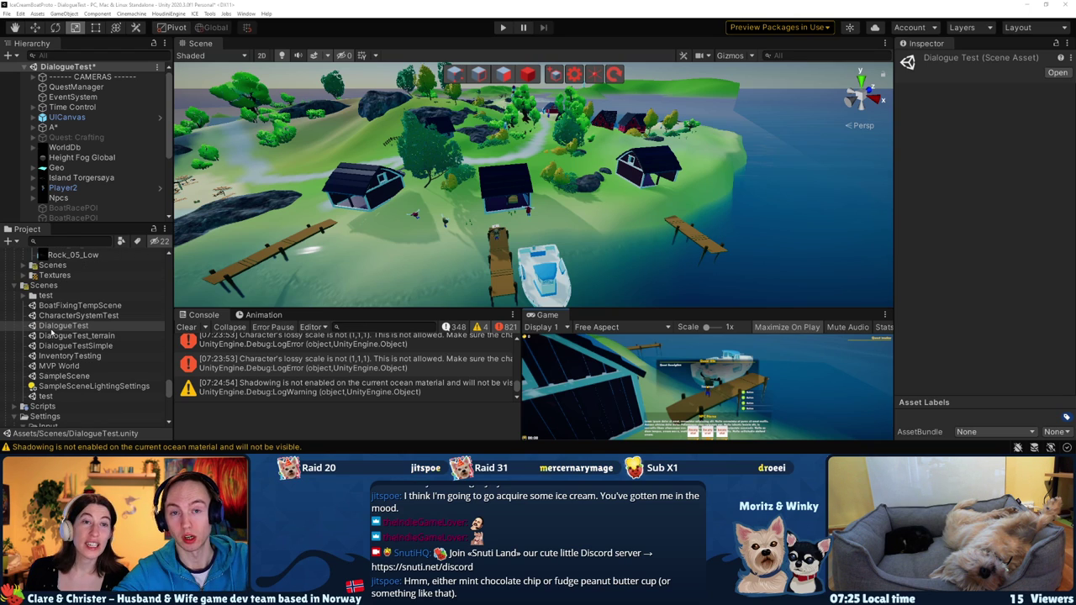
scroll(52, 333, "down", 3)
scroll(57, 328, "down", 3)
scroll(63, 321, "down", 2)
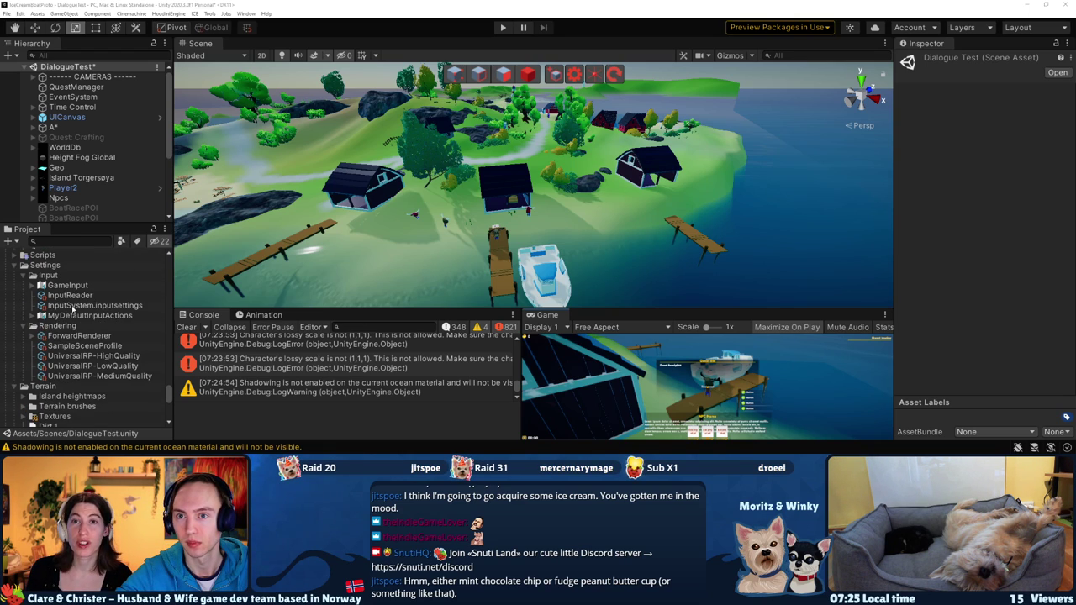
left_click(71, 335)
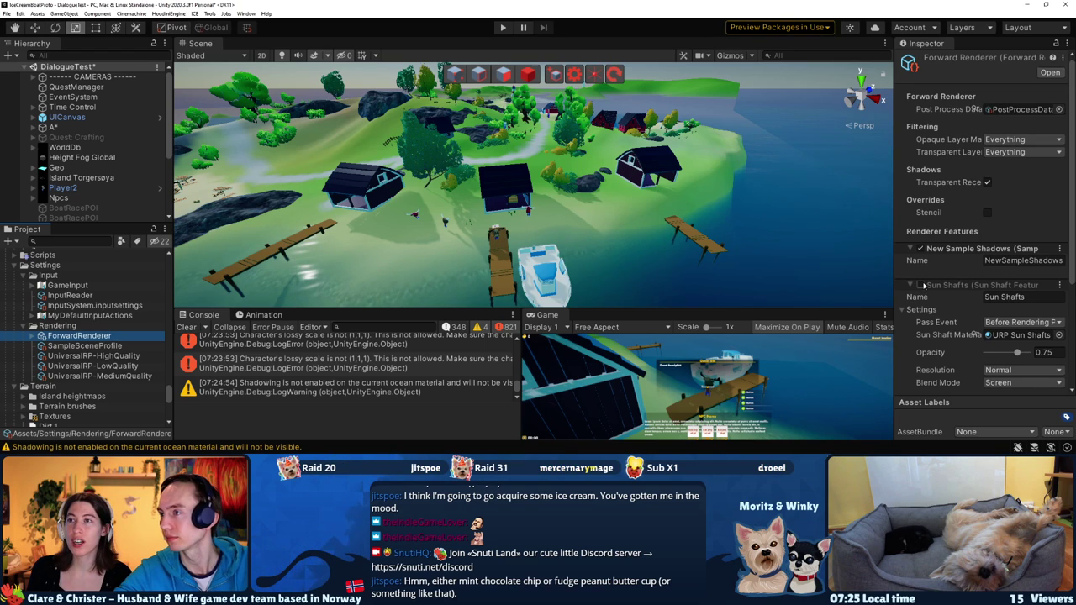
left_click(920, 286)
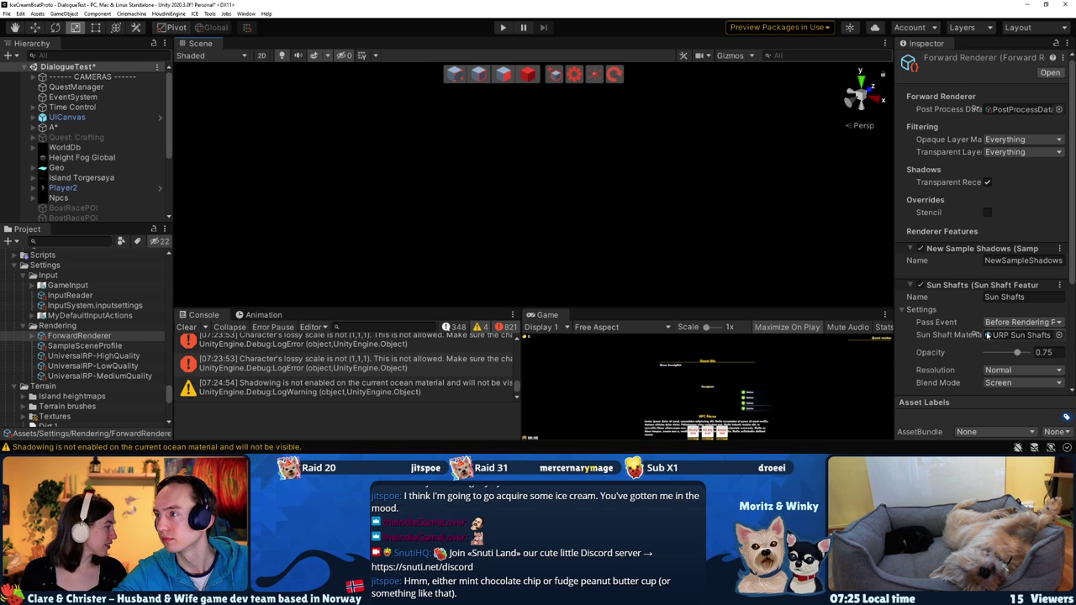
left_click(1000, 372)
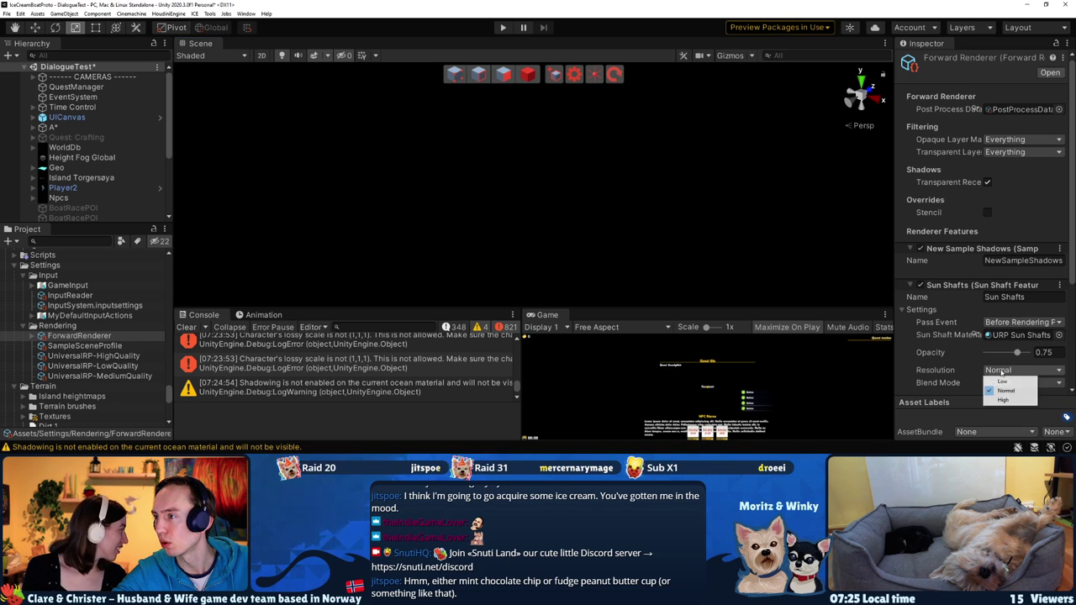
left_click(1014, 400)
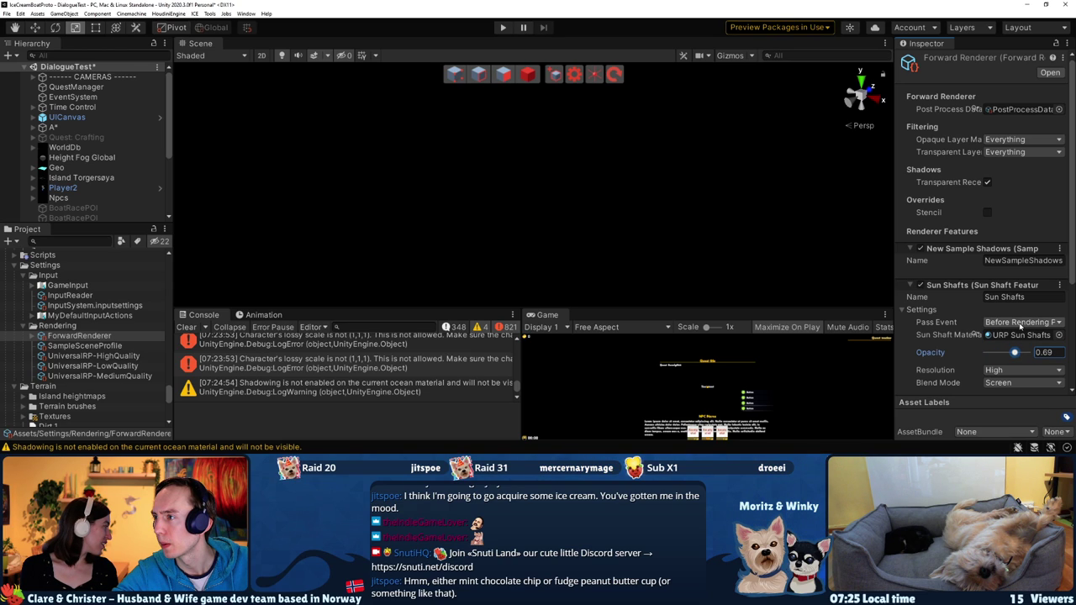
Set the Sun Shafts pass event to After Rendering Post Processing
left_click(1020, 324)
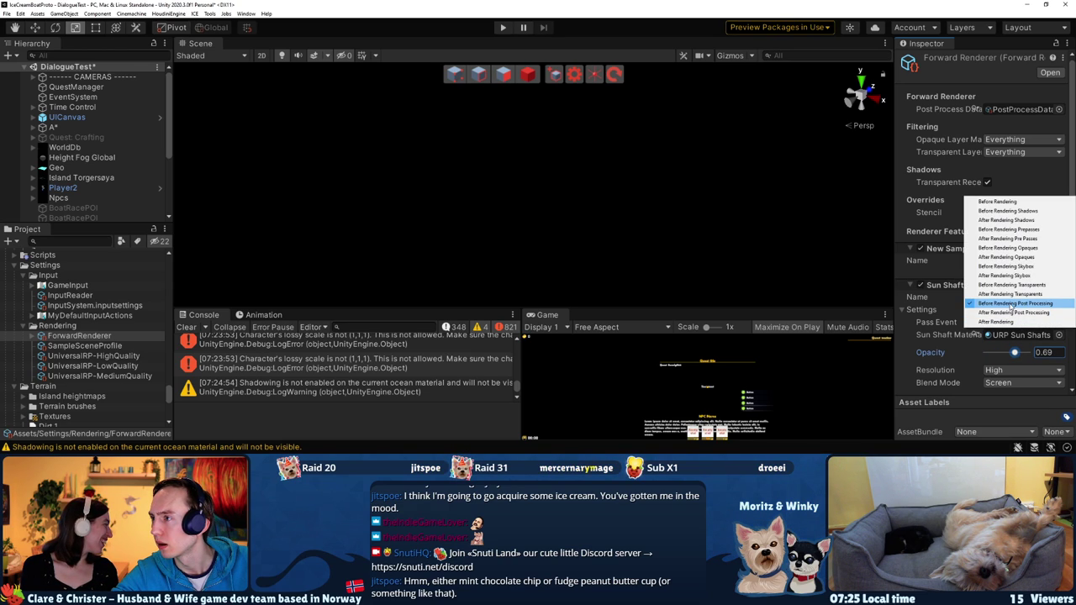
left_click(1007, 313)
left_click(1008, 327)
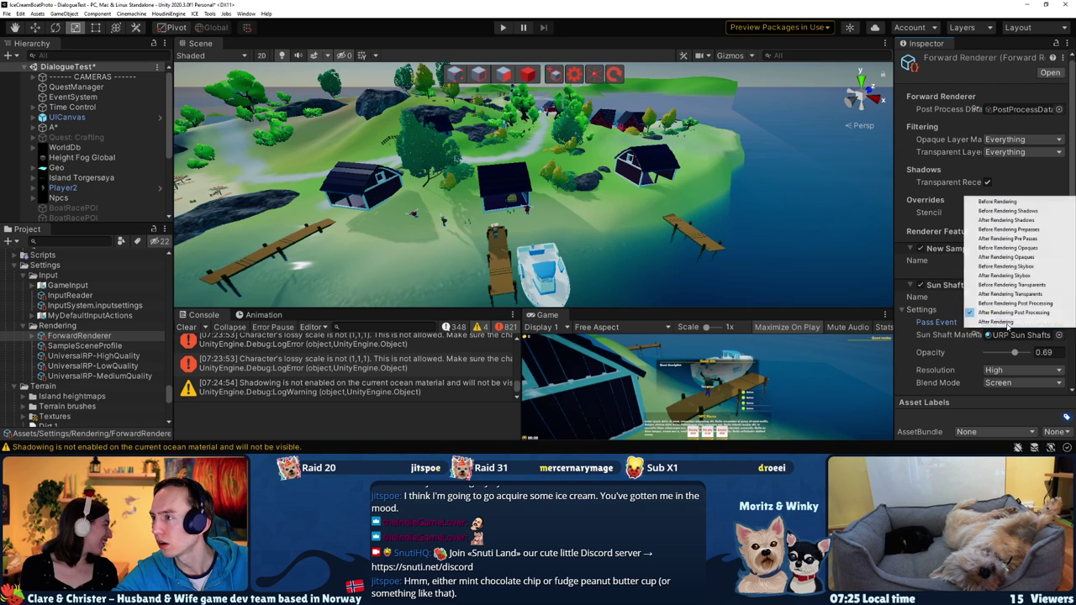
left_click(1002, 304)
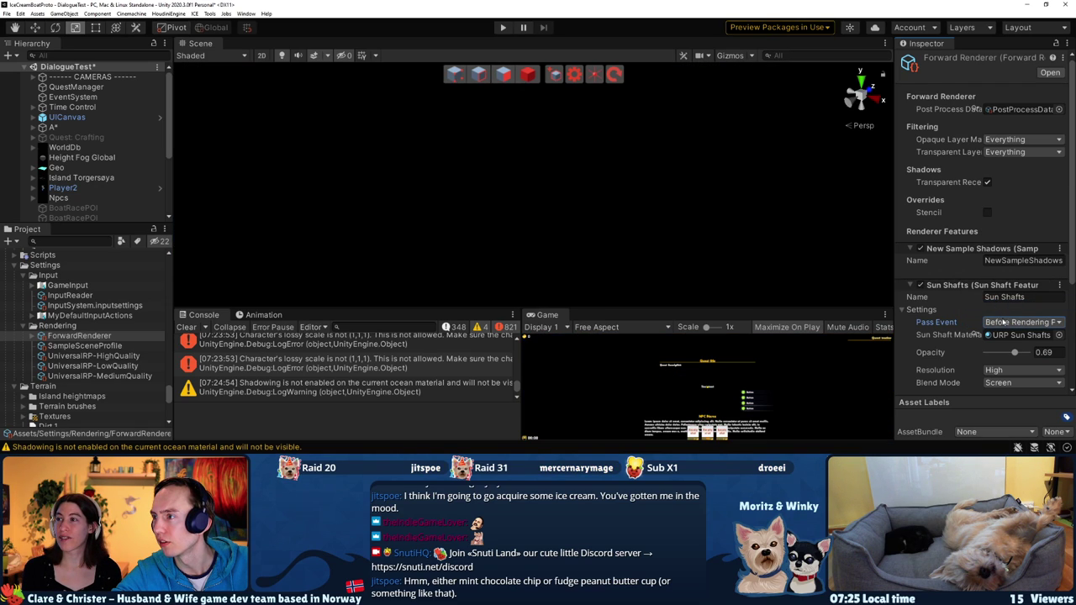
left_click(1002, 322)
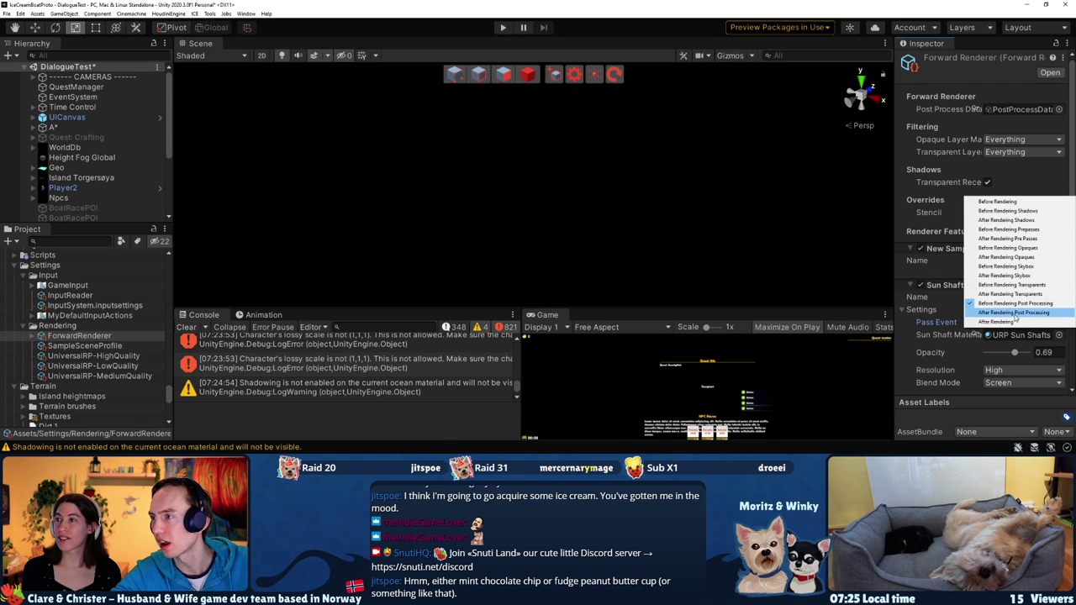
left_click(1009, 321)
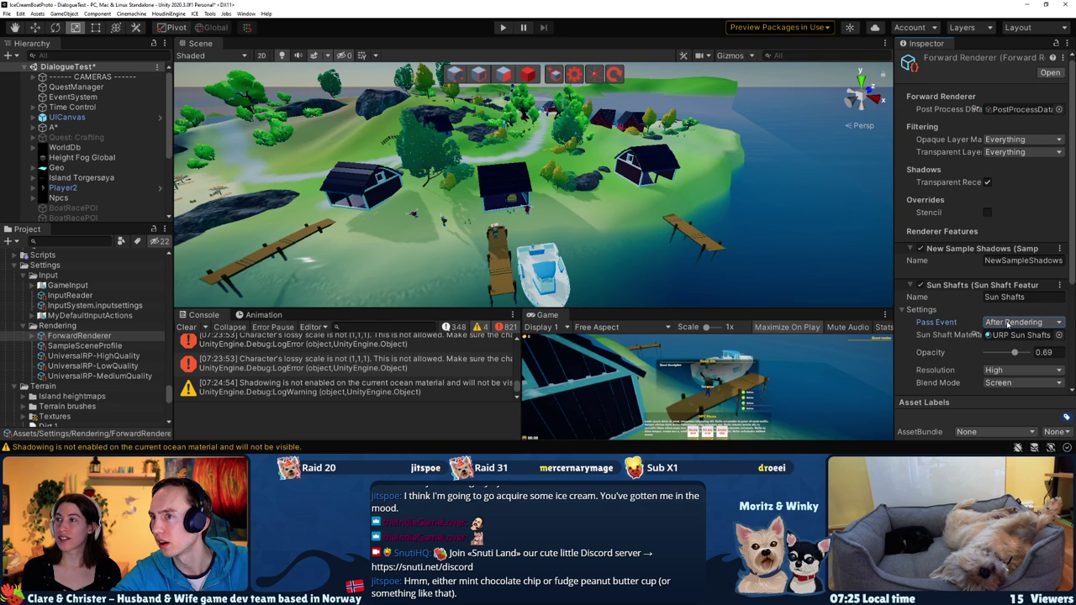
left_click(1007, 325)
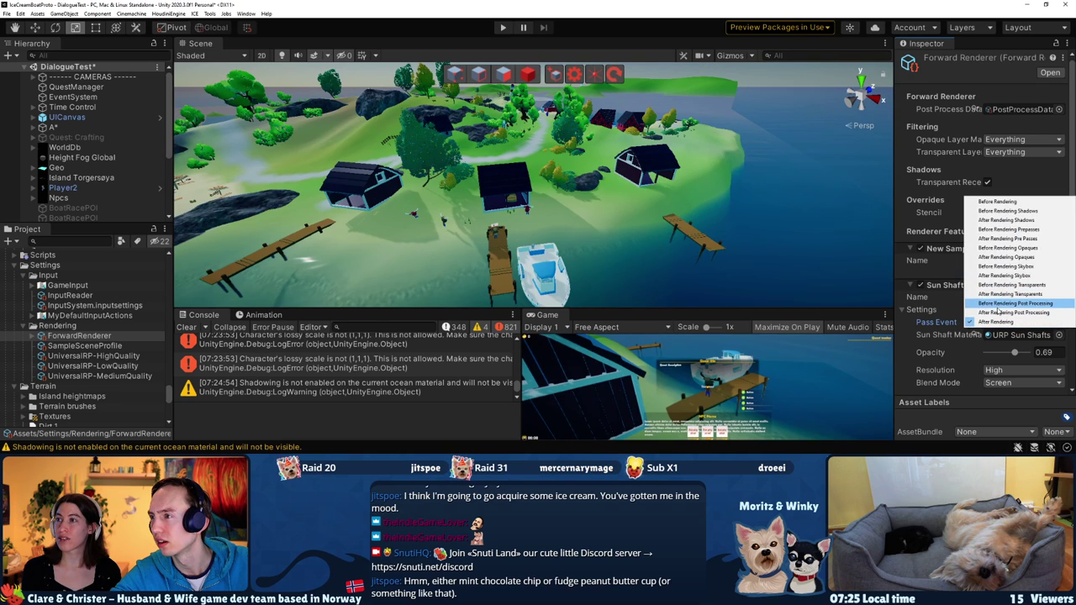
left_click(1008, 312)
mouse_move(695, 271)
right_mouse_down()
mouse_move(661, 190)
mouse_move(229, 205)
right_mouse_up()
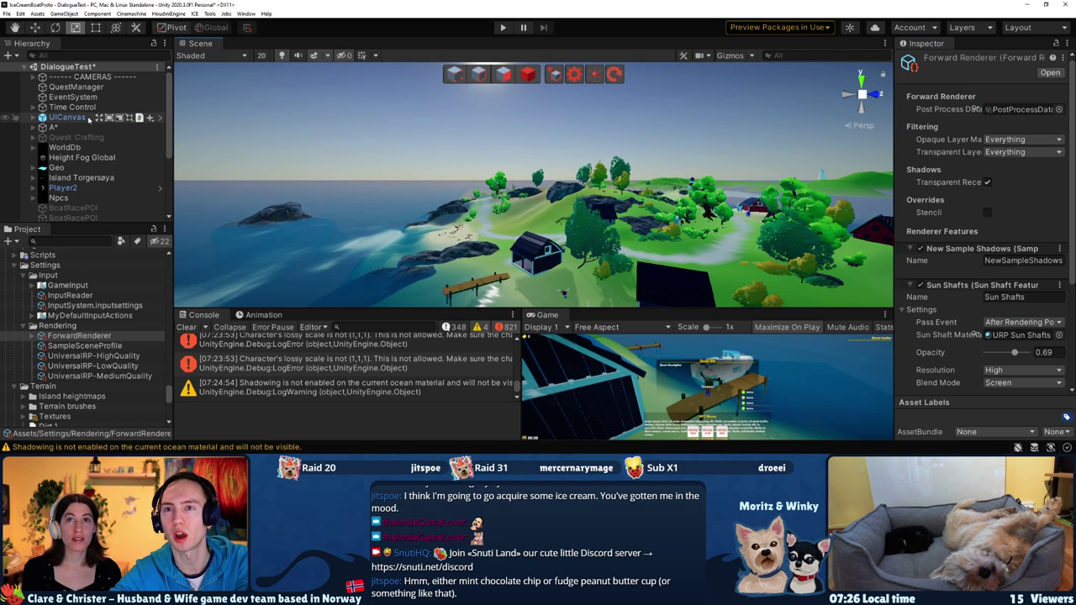
Fly the Scene view around the island, tilting up to the sun and back down to the houses, dock and boat
key("Up")
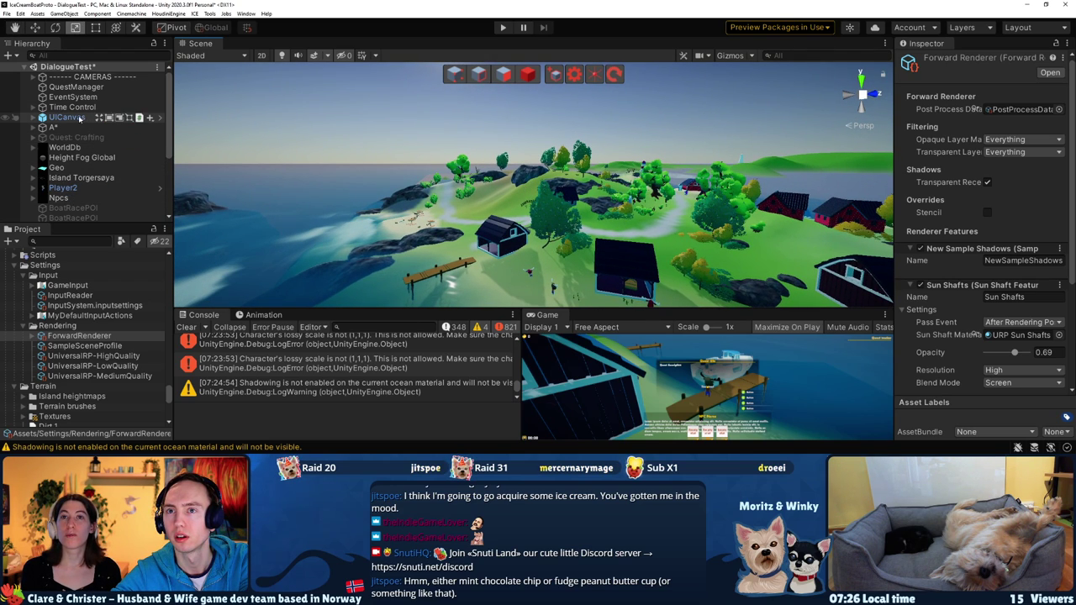
mouse_move(437, 194)
right_mouse_down()
mouse_move(437, 134)
mouse_move(455, 113)
right_mouse_up()
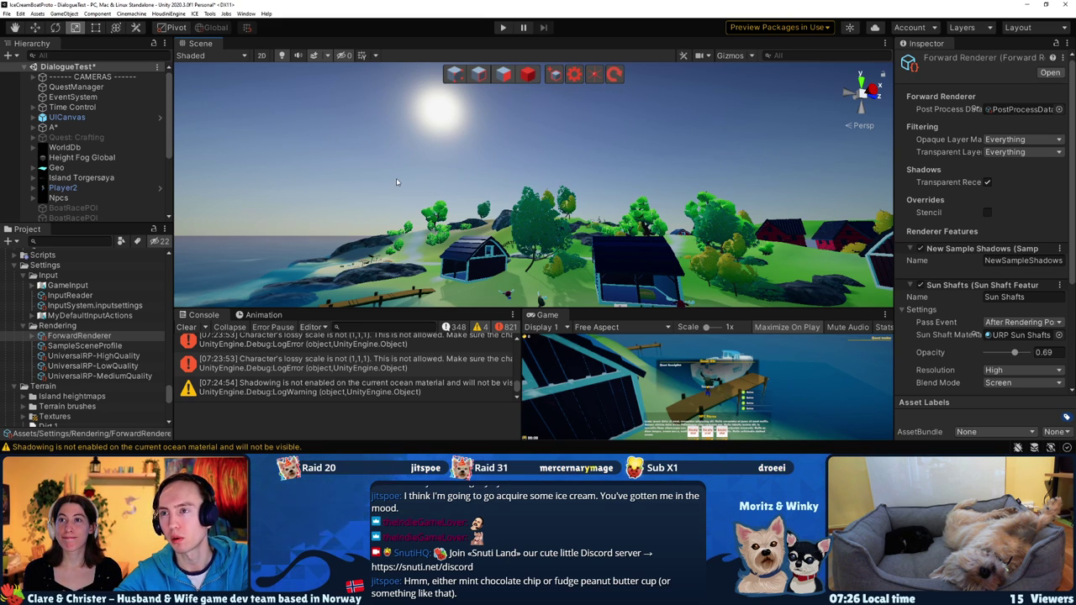
right_click_drag(403, 183, 401, 163)
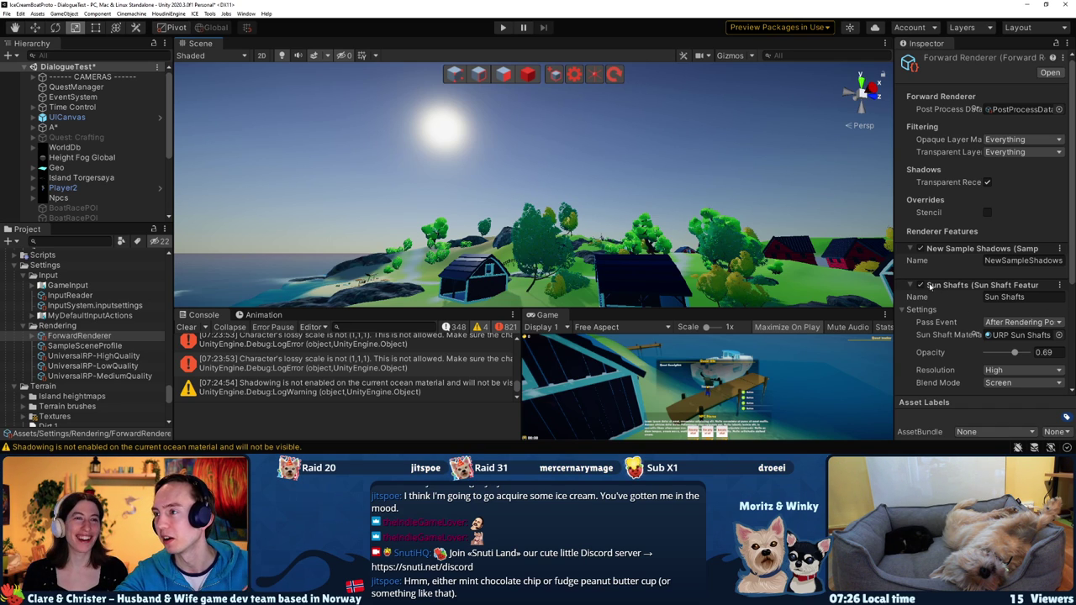
right_click_drag(413, 241, 330, 213)
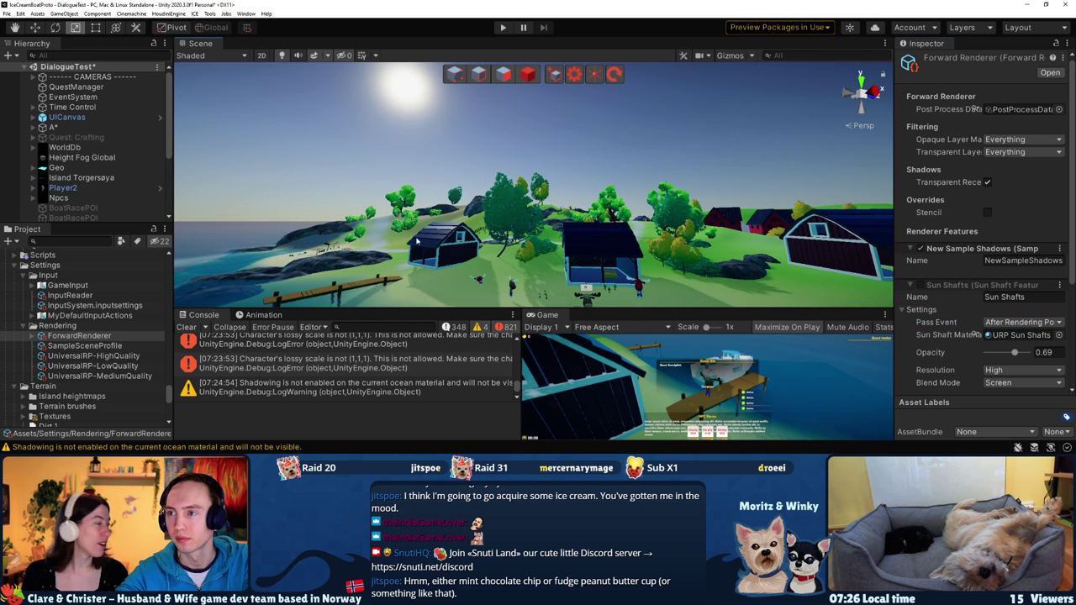
right_click_drag(417, 241, 451, 293)
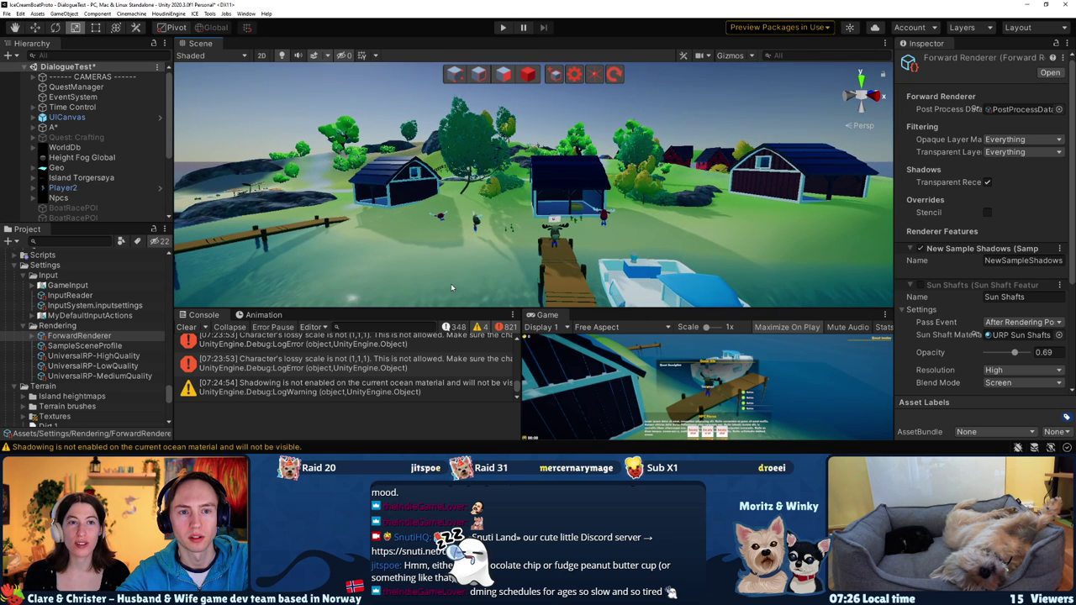
right_click_drag(450, 283, 459, 269)
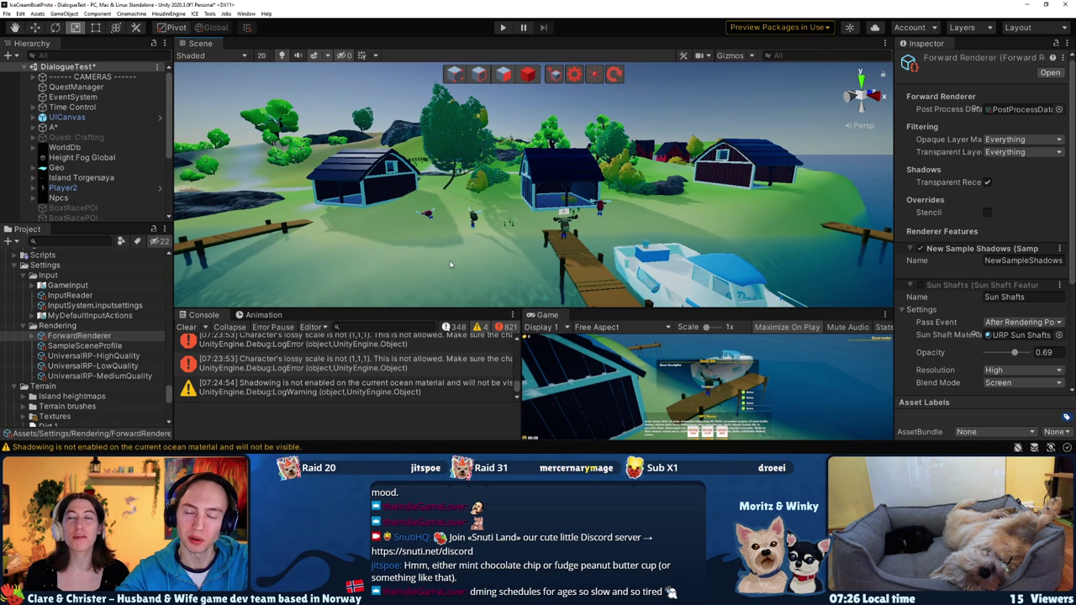
mouse_move(442, 238)
right_mouse_down()
mouse_move(507, 232)
mouse_move(479, 135)
right_mouse_up()
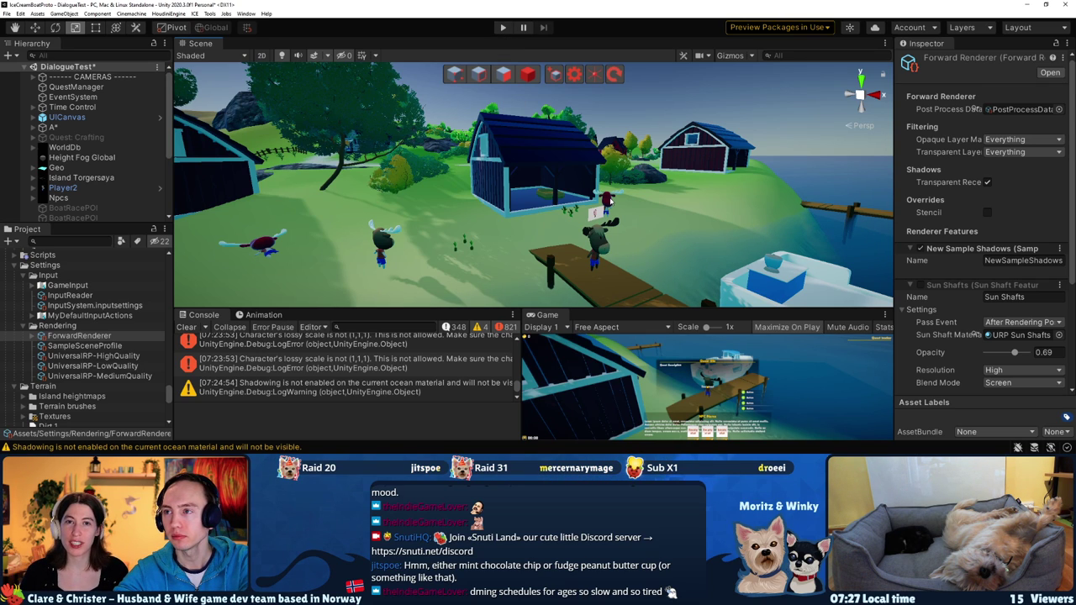
Select NPC_Anja, frame it in the Scene view, and open its prefab in Prefab Mode
left_click(609, 201)
key("f")
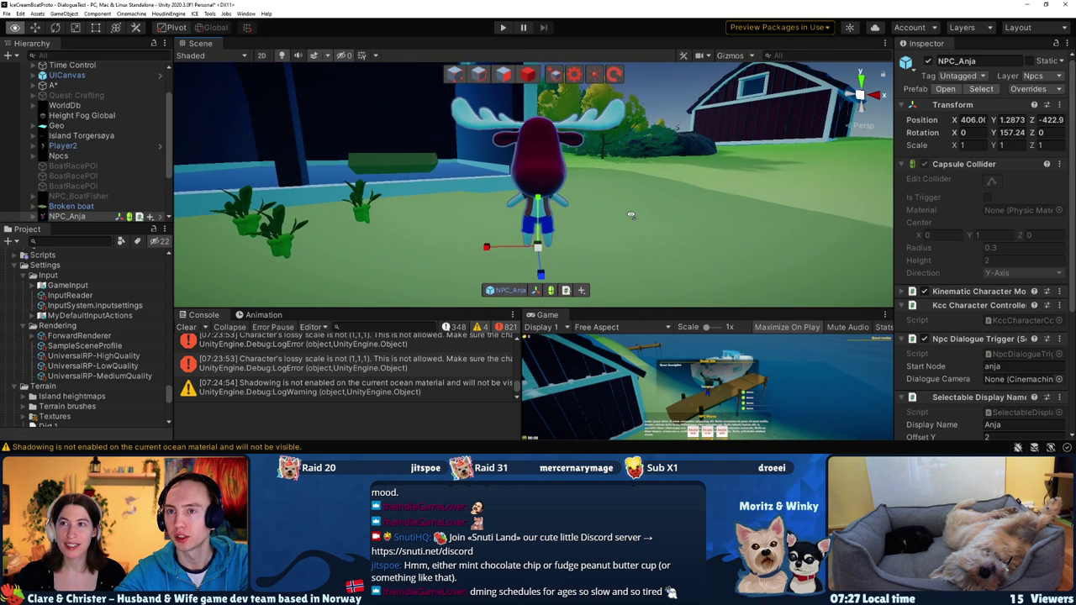
scroll(126, 202, "down", 2)
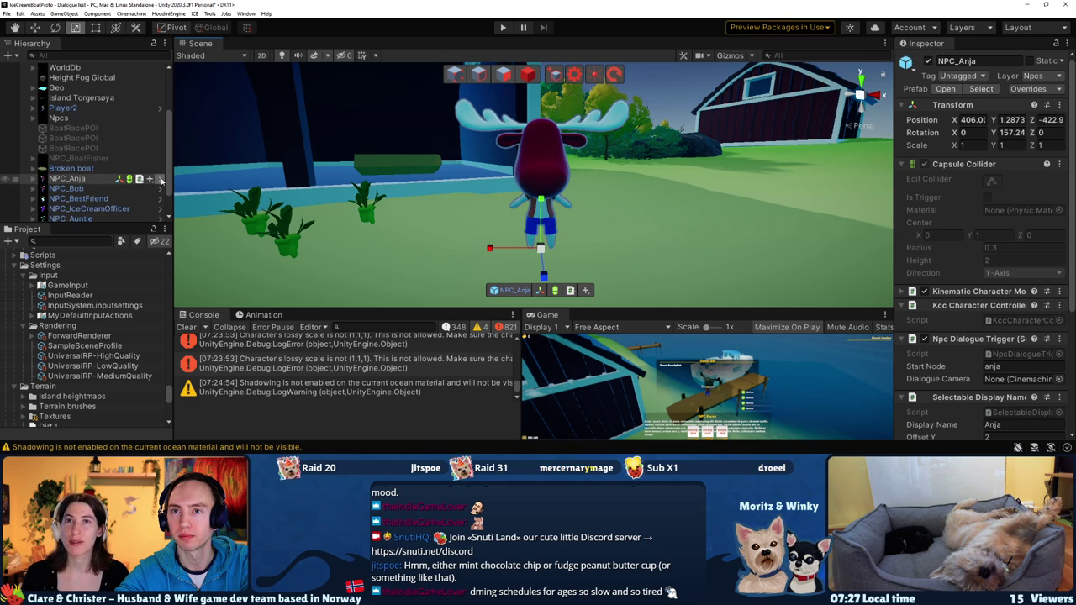
left_click(162, 180)
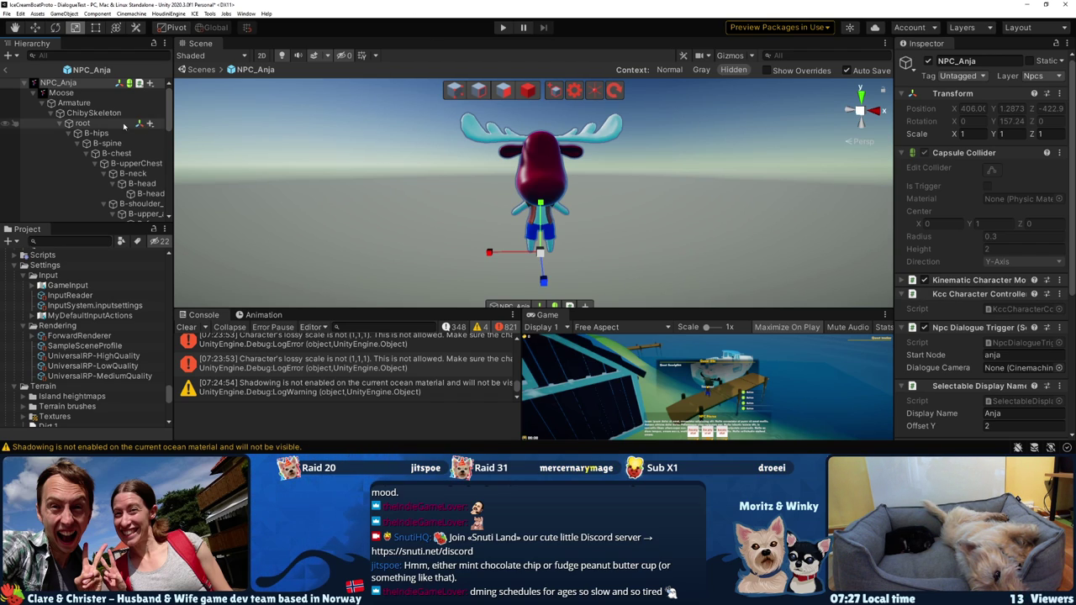
Select the moose's head mesh and bring up its material slot for replacement
left_click(521, 169)
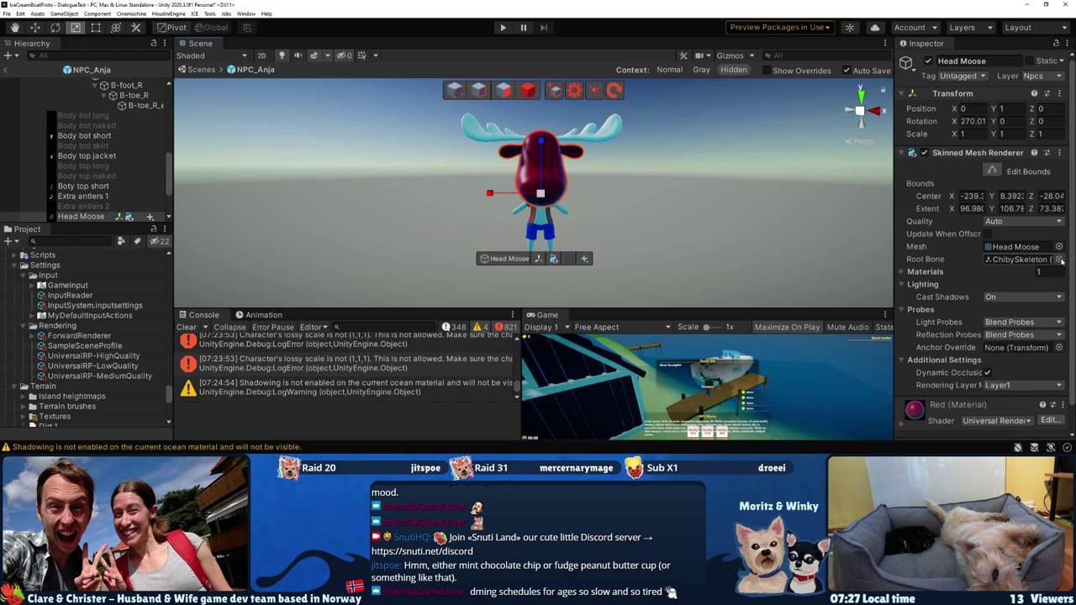
scroll(1009, 252, "down", 1)
scroll(1009, 252, "up", 1)
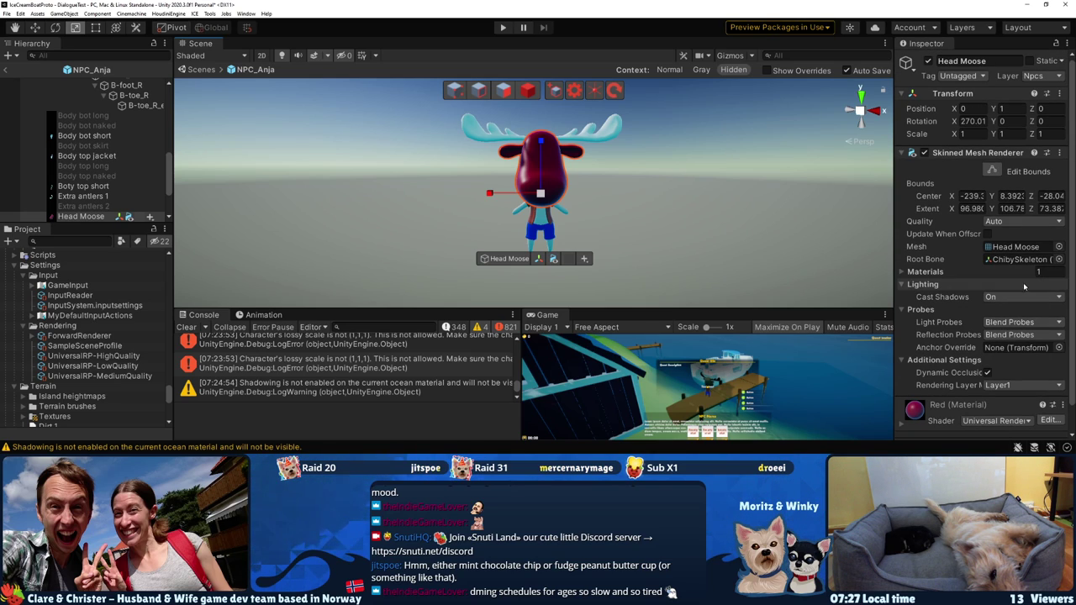
scroll(970, 346, "down", 1)
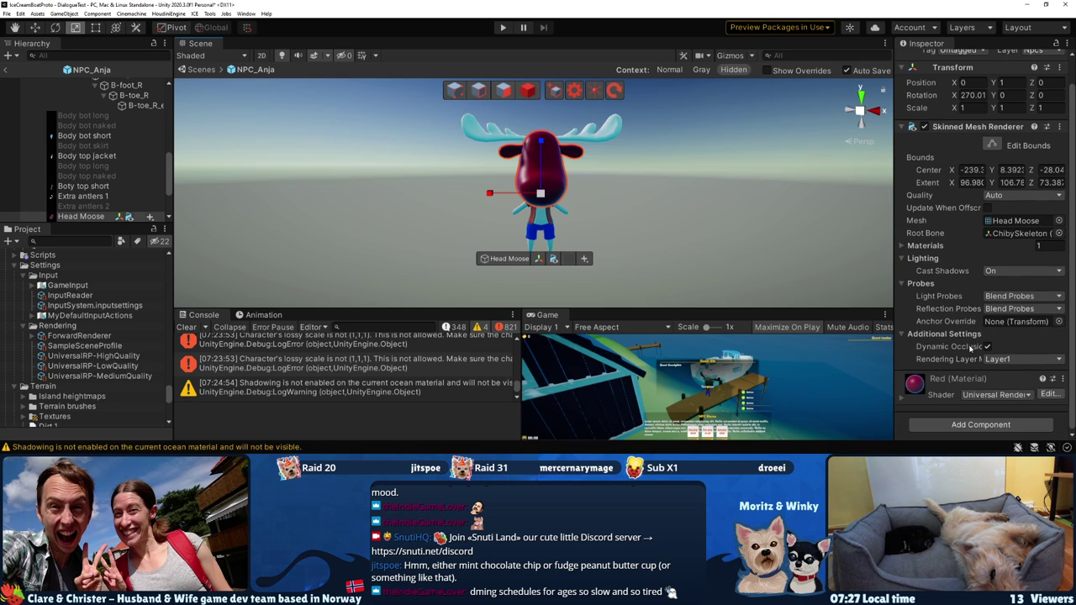
scroll(976, 337, "up", 1)
left_click(1001, 272)
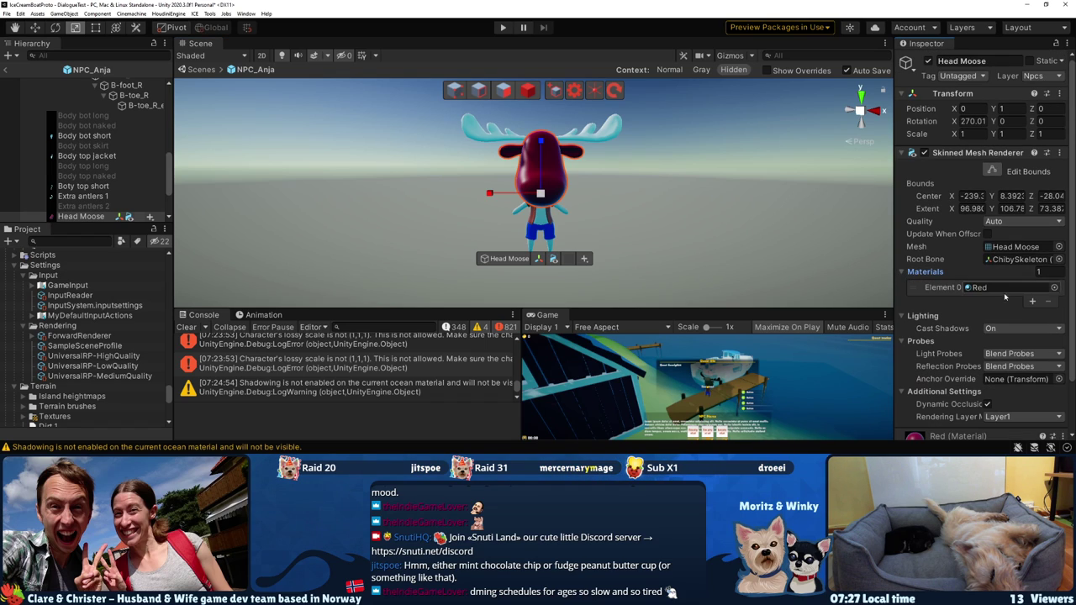
left_click(1055, 287)
type("whi")
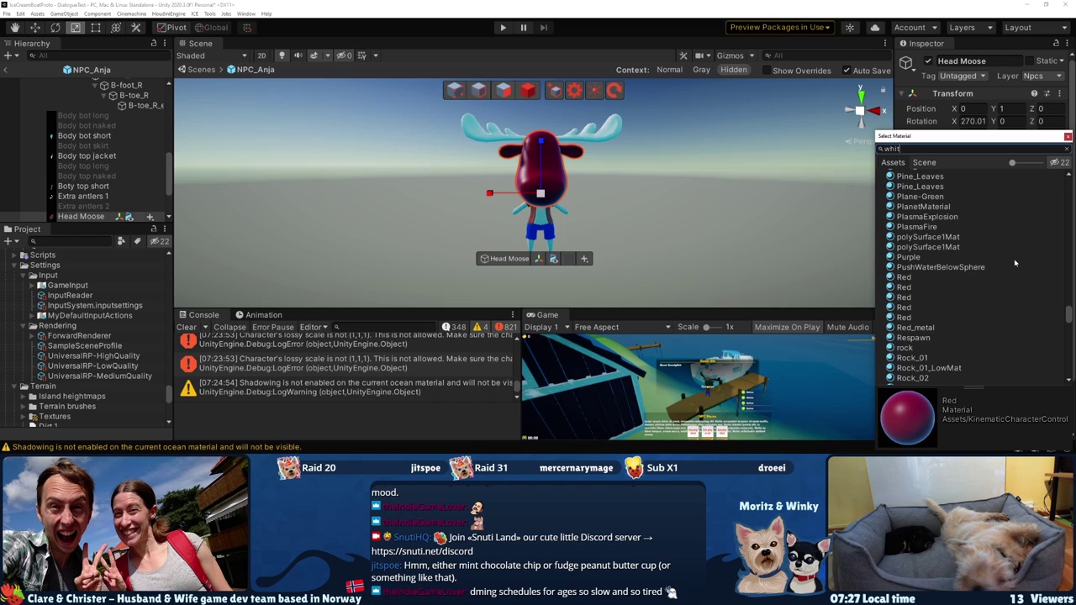
Give the moose head the KenneyNL White material and leave prefab editing
type("te")
left_click(926, 248)
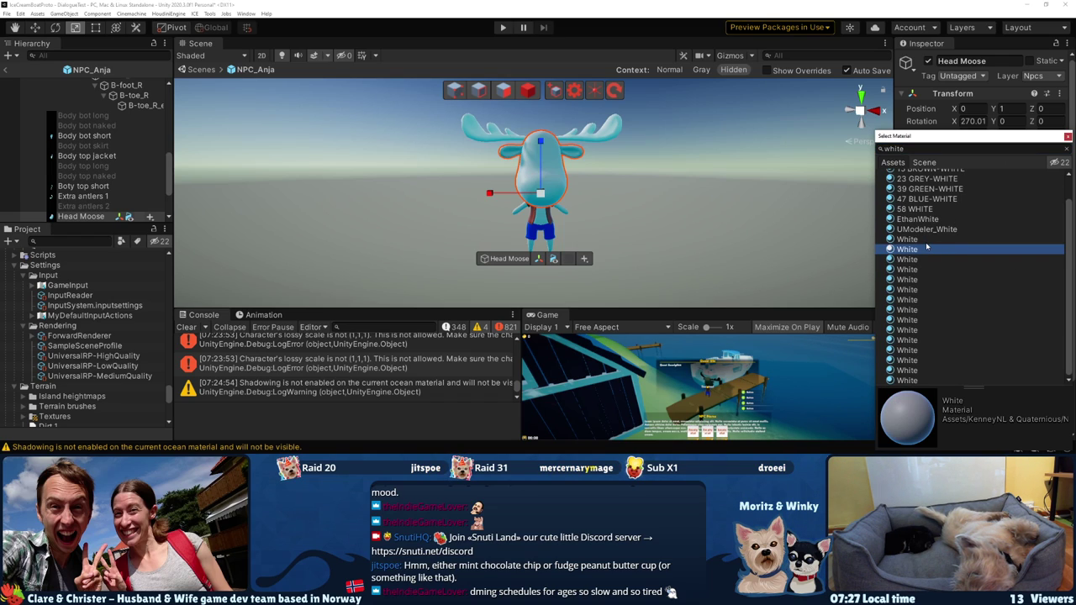
left_click(922, 241)
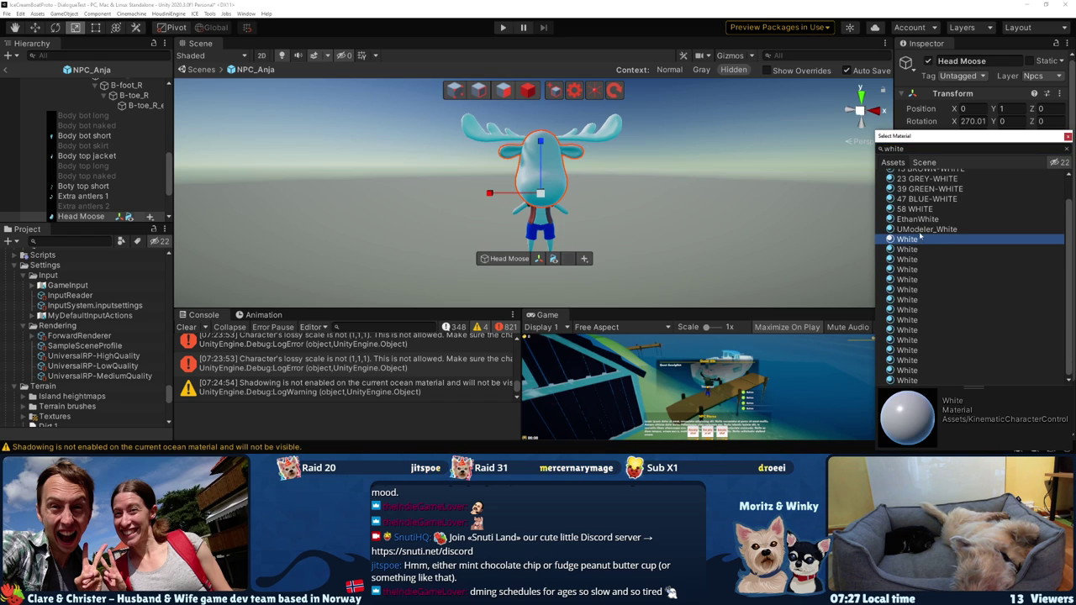
left_click(920, 229)
left_click(921, 250)
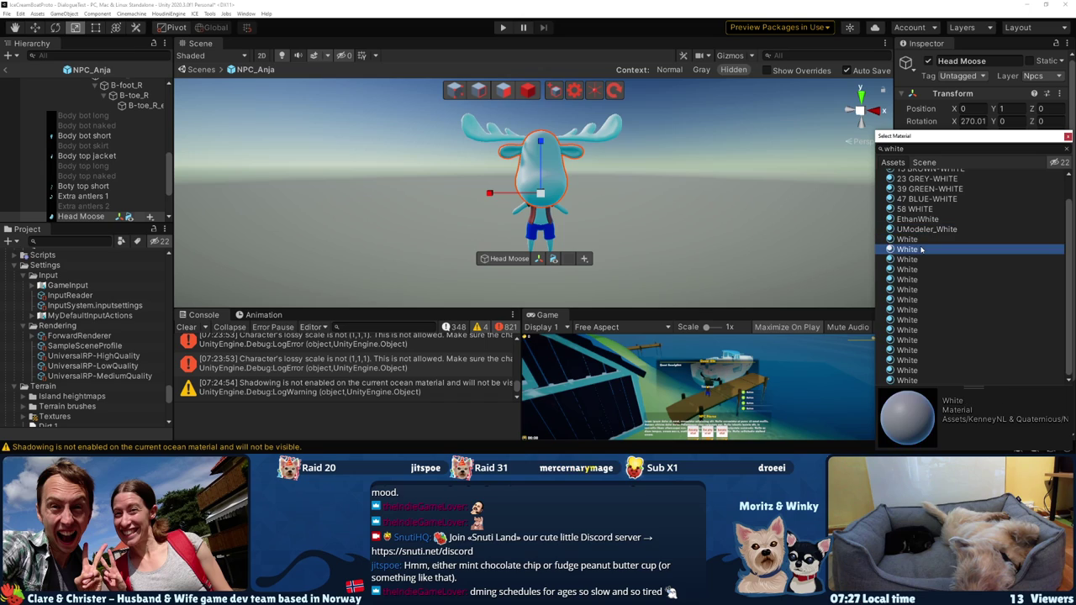
left_click(1067, 137)
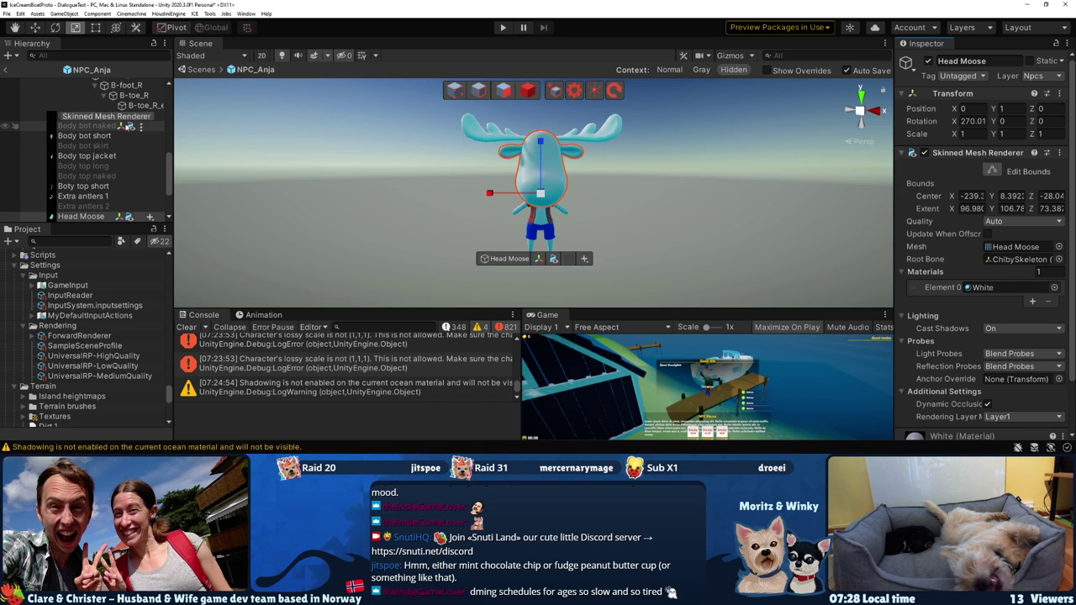
left_click(6, 70)
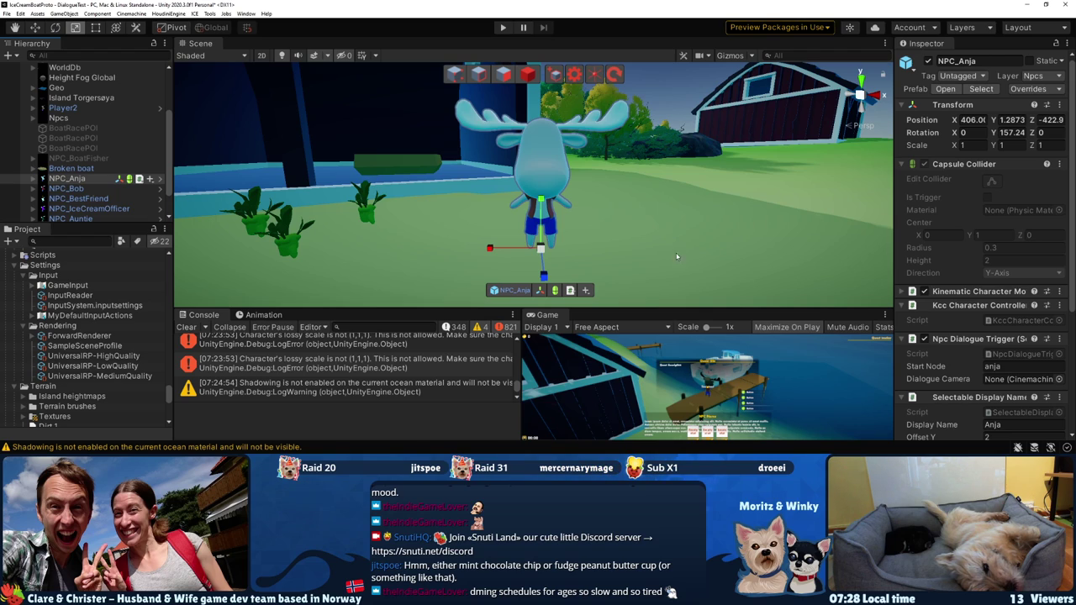
In ForwardRenderer, set Sun Shafts' pass event to Before Rendering Post Processing, then disable it
left_click(77, 336)
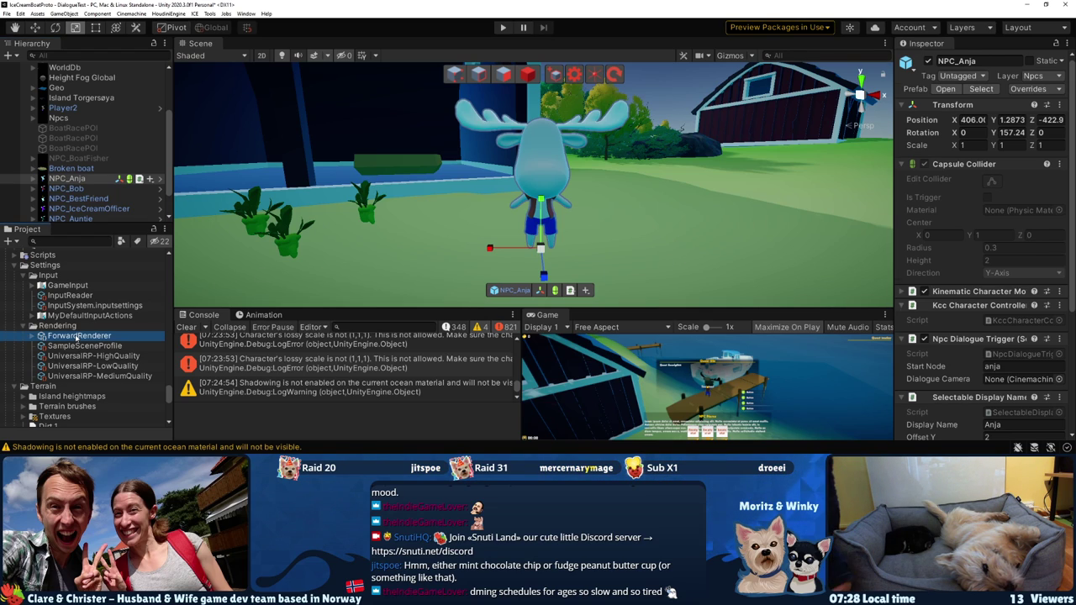
scroll(916, 299, "down", 3)
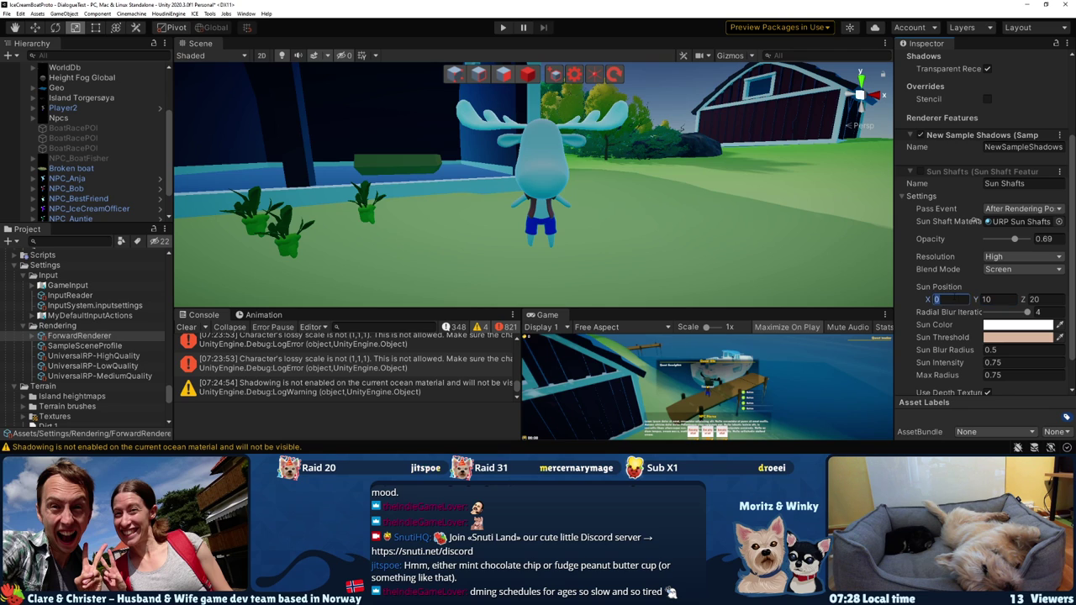
left_click(920, 171)
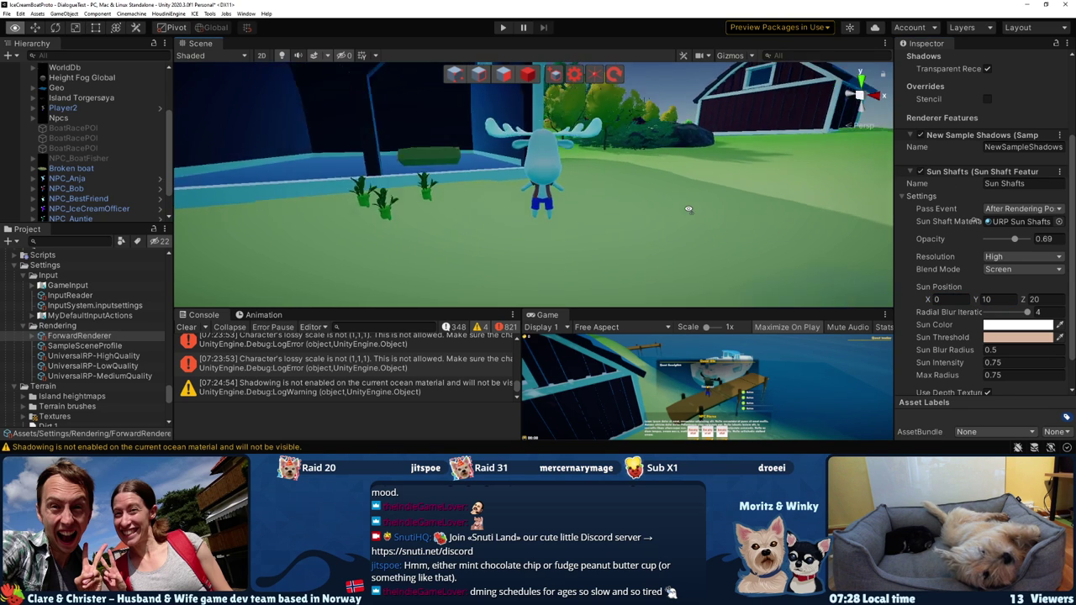
scroll(939, 309, "down", 1)
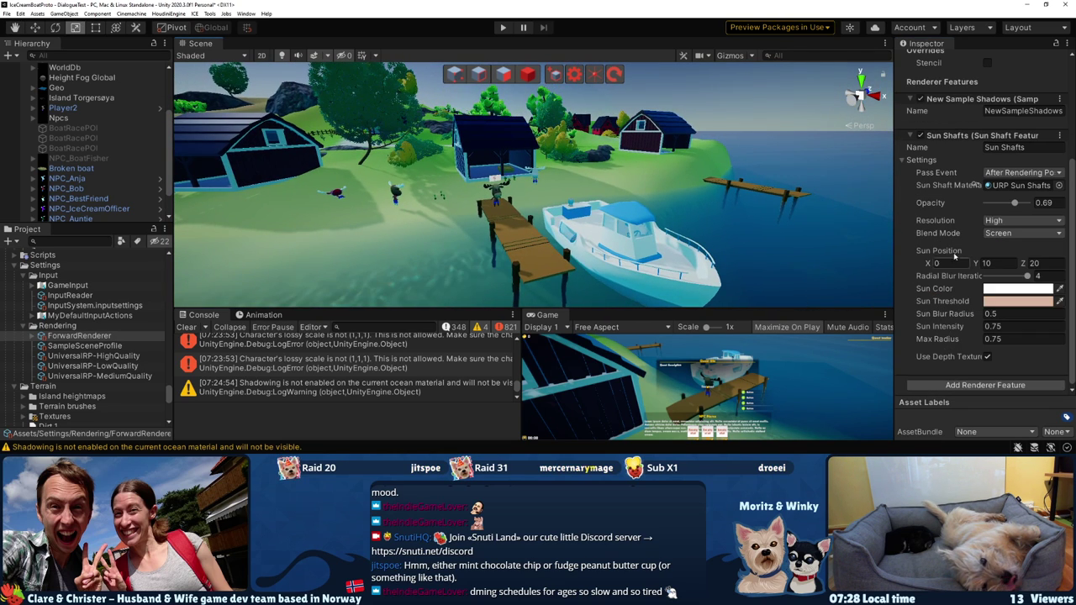
left_click(1022, 172)
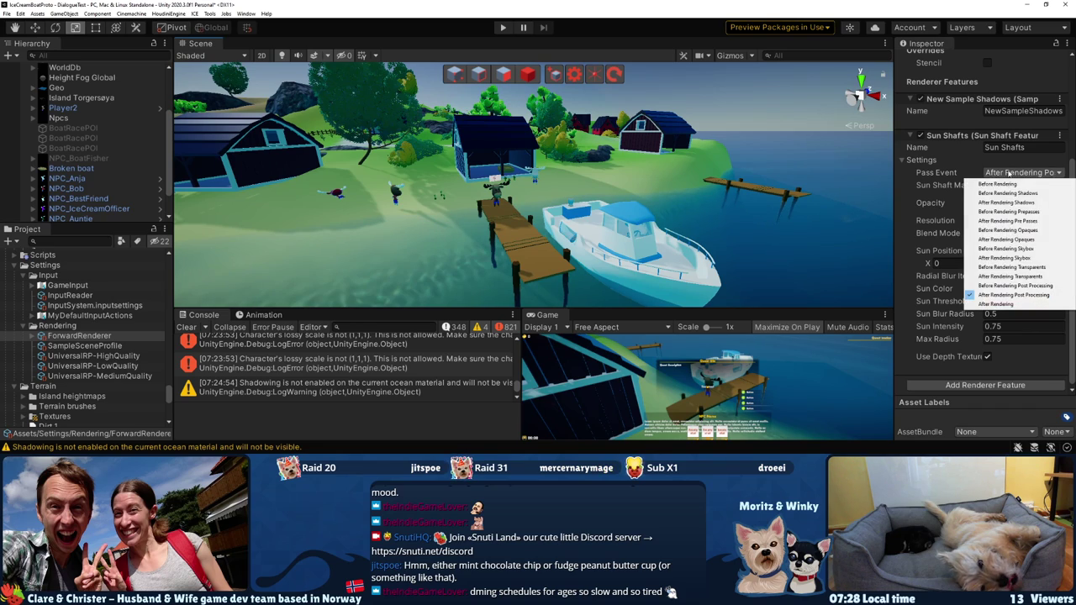
left_click(1014, 284)
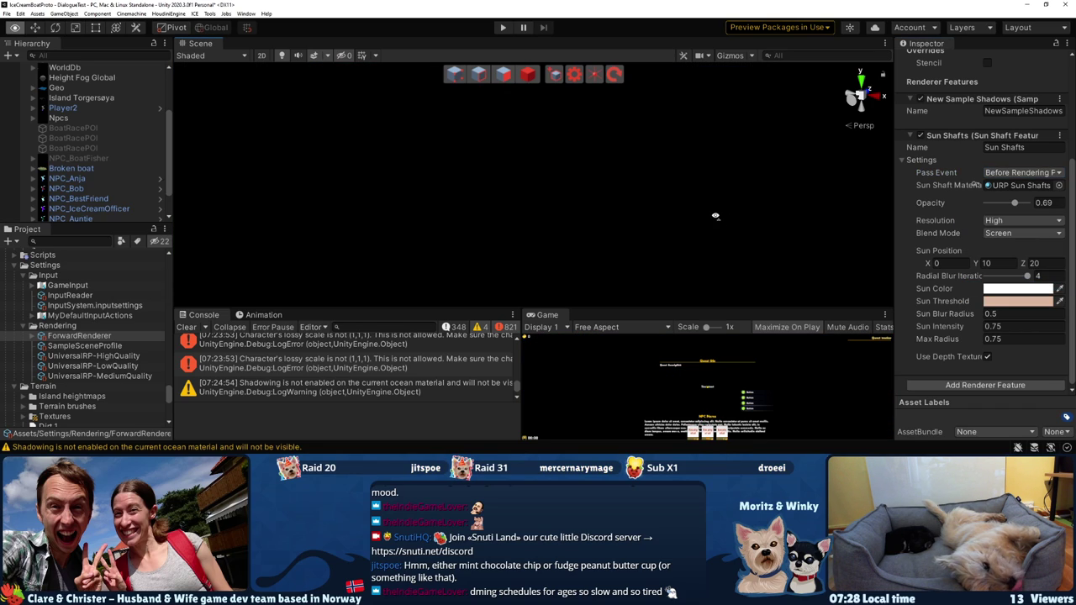
key("r")
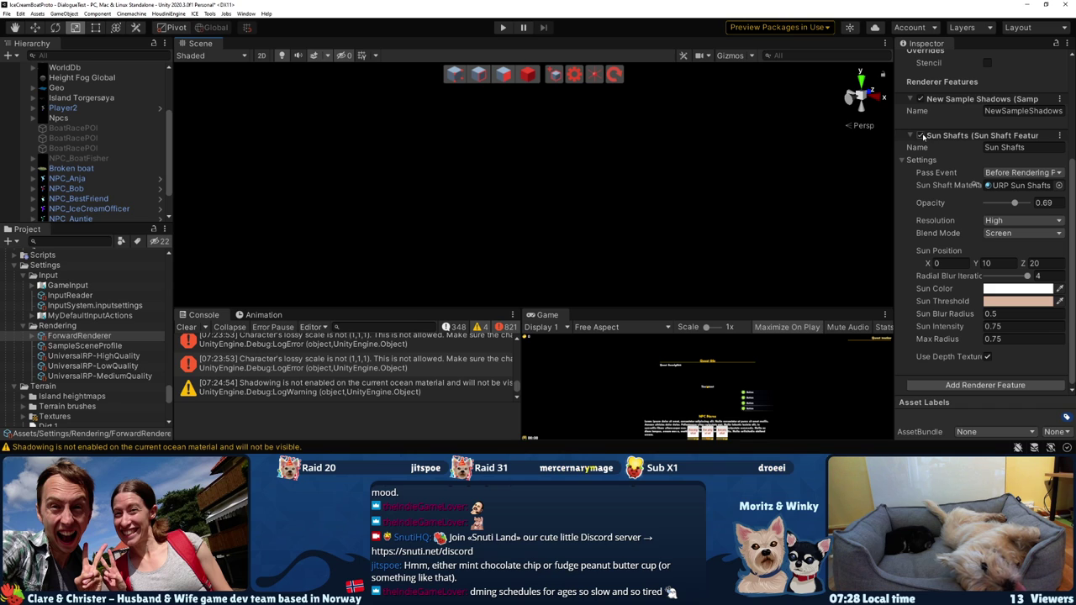
left_click(921, 136)
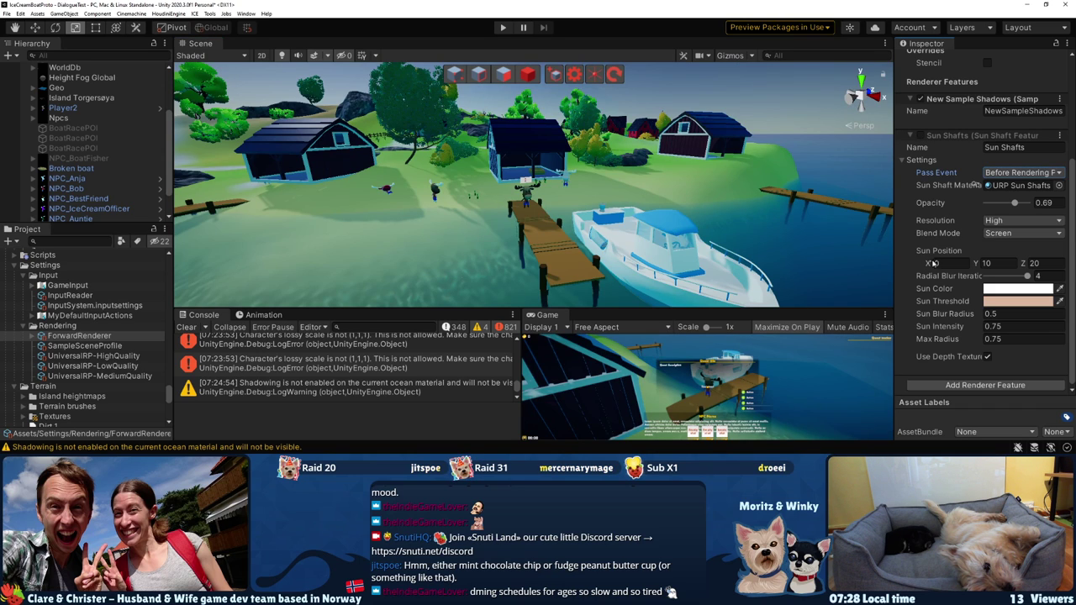
scroll(855, 256, "up", 10)
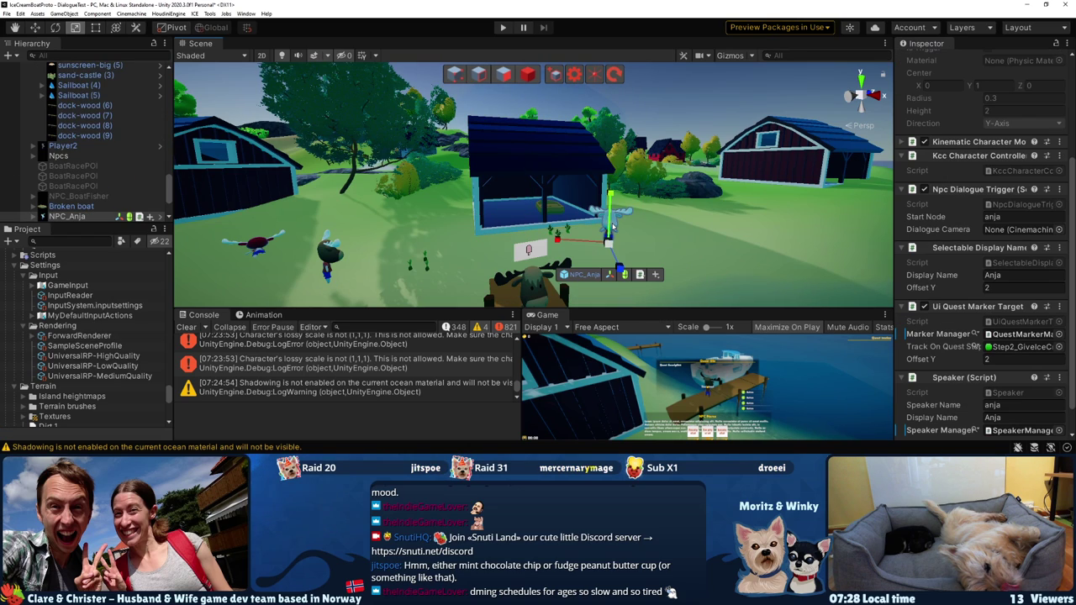
Select the NPC_Anja moose and maximize the Scene view to fill the editor
left_click(601, 210)
scroll(515, 293, "down", 10)
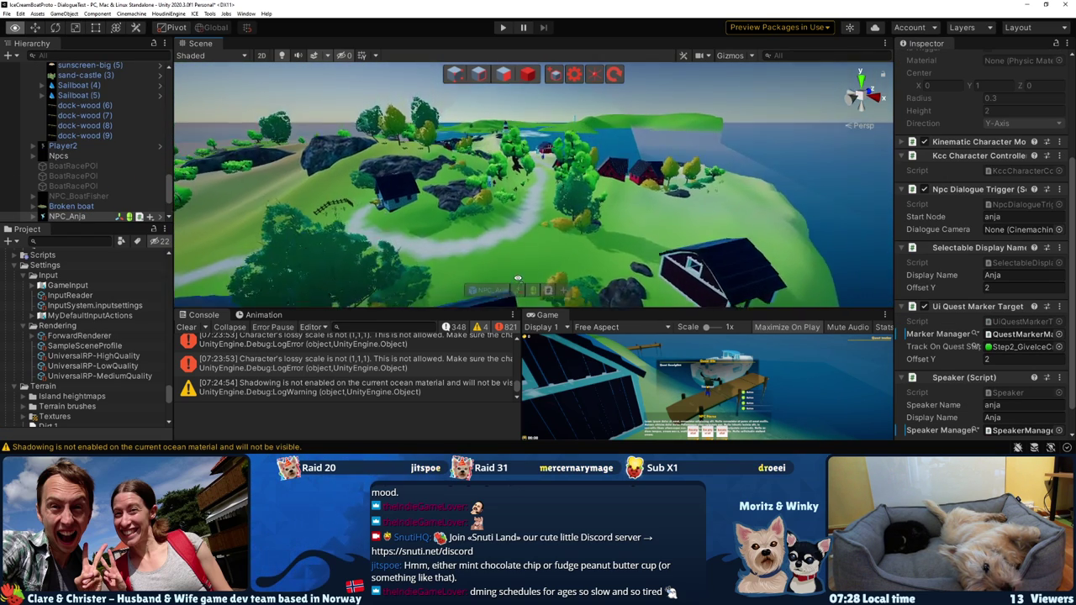
mouse_move(515, 292)
left_mouse_down("alt")
mouse_move(534, 217)
mouse_move(649, 294)
mouse_move(202, 44)
left_mouse_up("alt")
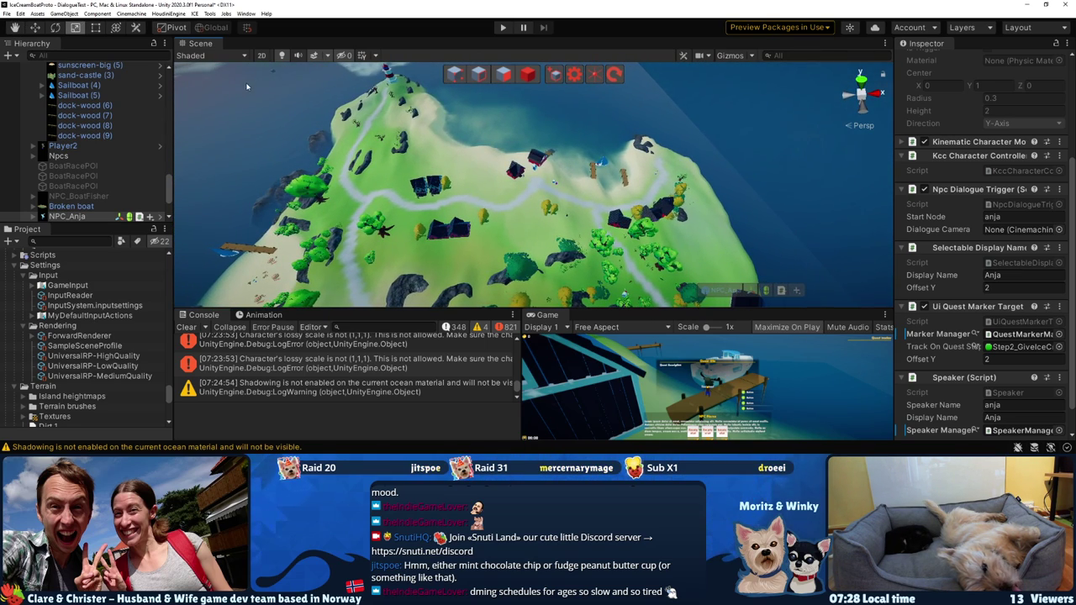
right_click(203, 44)
left_click(223, 52)
Fly the scene camera down to ground level beside the moose and its house
mouse_move(469, 220)
left_mouse_down("alt")
mouse_move(533, 251)
mouse_move(710, 204)
mouse_move(603, 202)
left_mouse_up("alt")
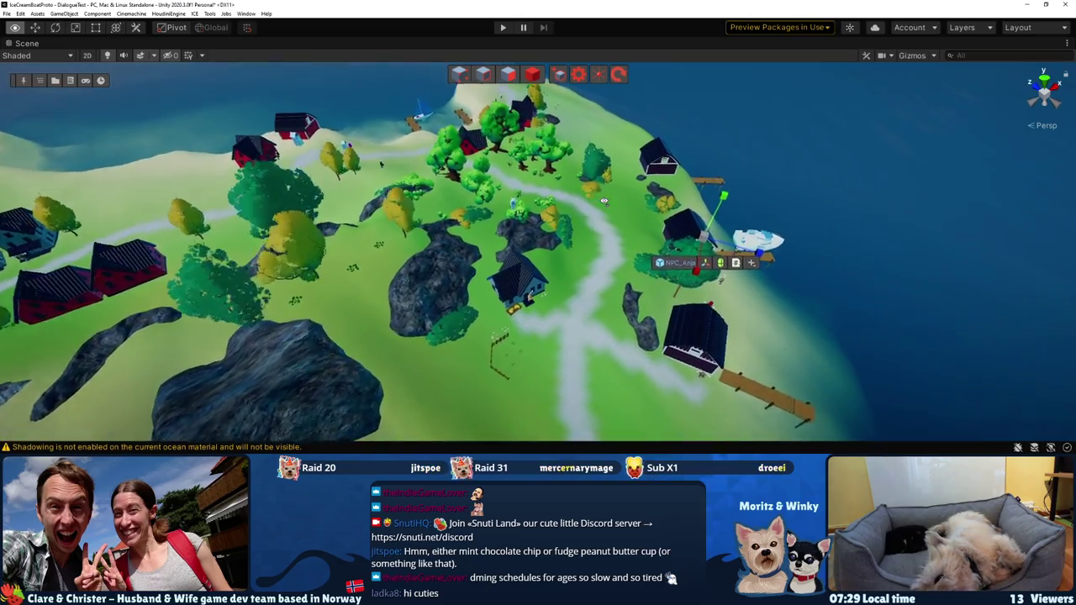
right_click_drag(604, 202, 482, 101)
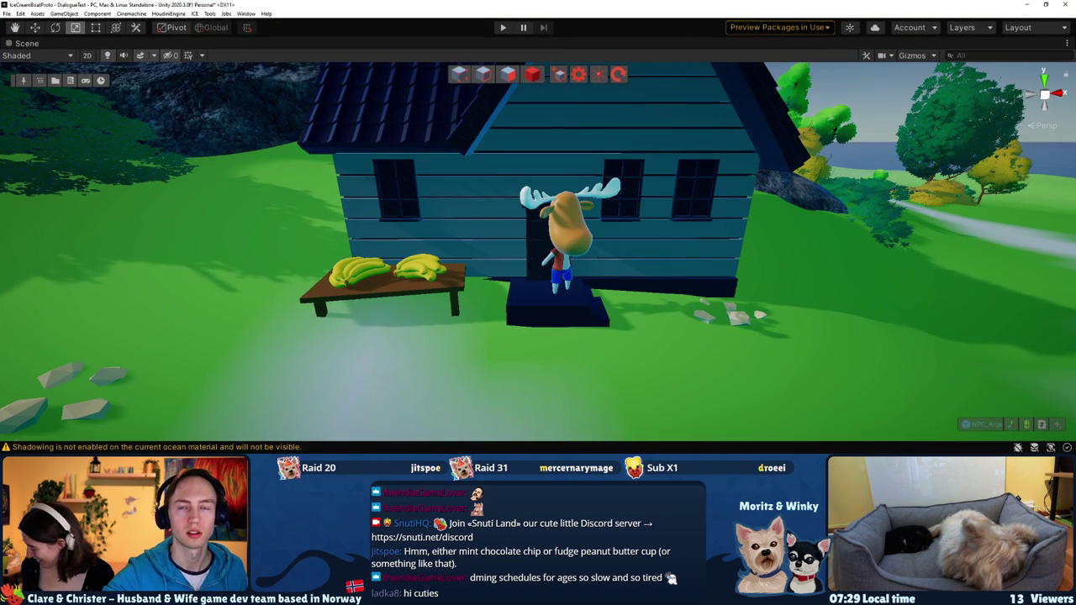
scroll(520, 320, "up", 10)
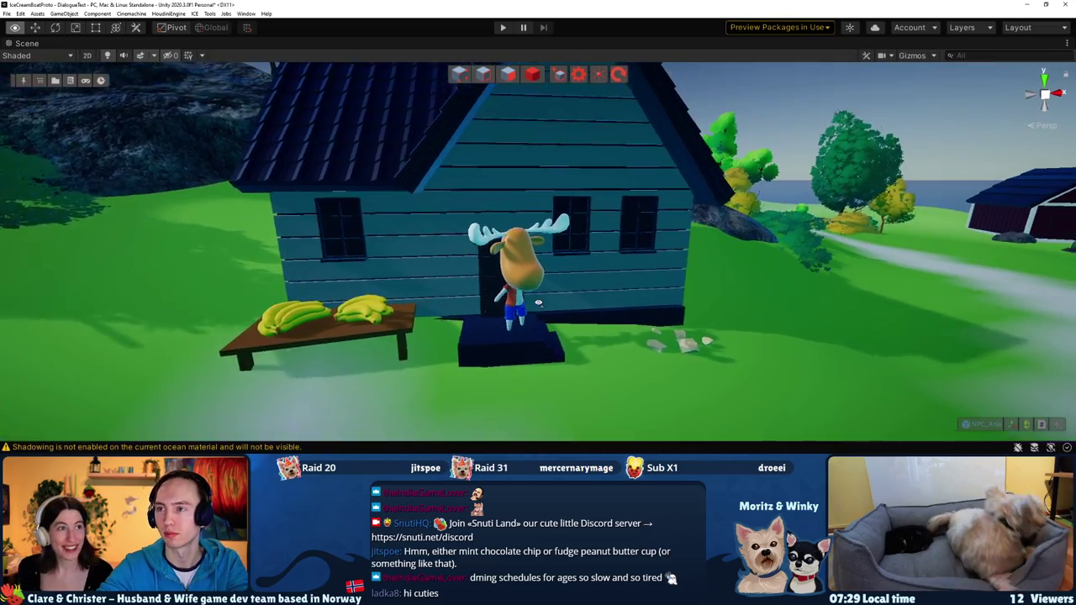
scroll(469, 299, "down", 3)
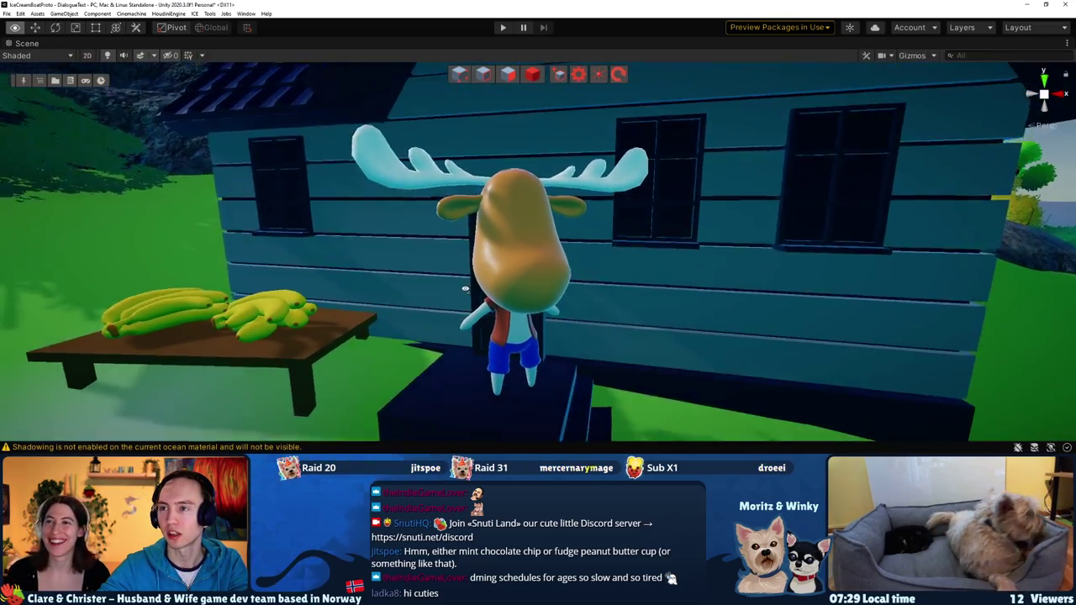
scroll(475, 294, "down", 3)
scroll(483, 290, "down", 3)
scroll(496, 281, "down", 3)
left_click_drag(496, 280, 578, 295, "alt")
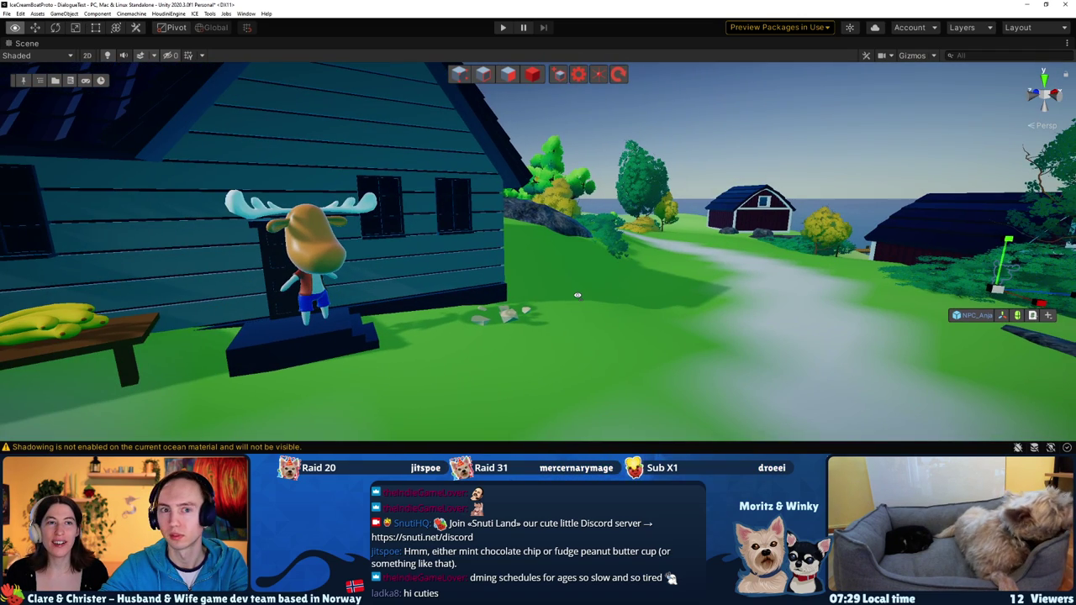
scroll(578, 295, "down", 3)
scroll(578, 295, "down", 3)
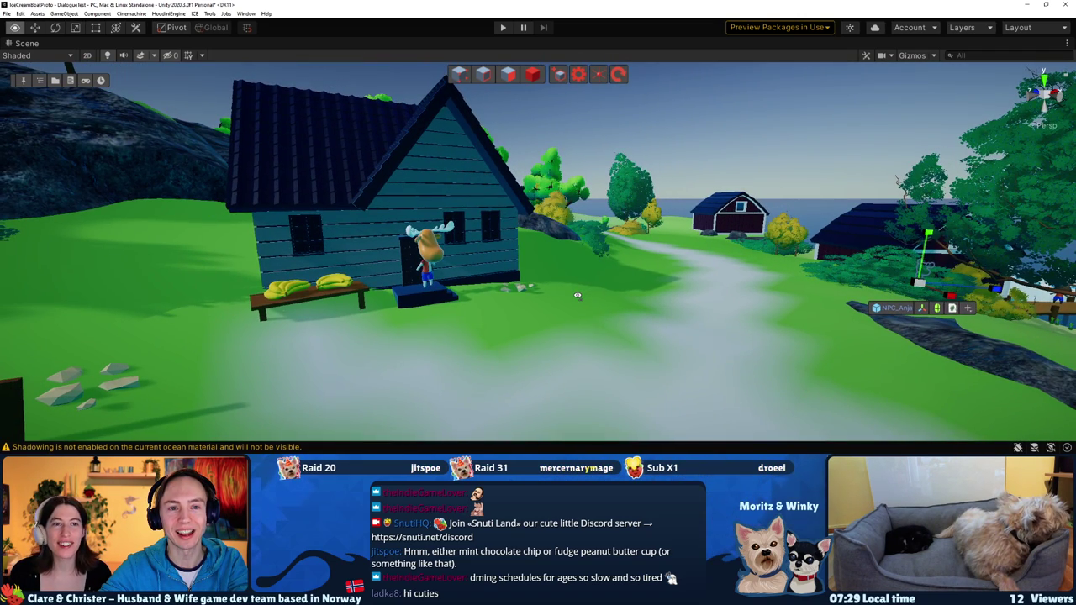
scroll(577, 295, "down", 3)
Rise to aerial views of the island, then circle in closer to the barn
left_click_drag(577, 295, 509, 366, "alt")
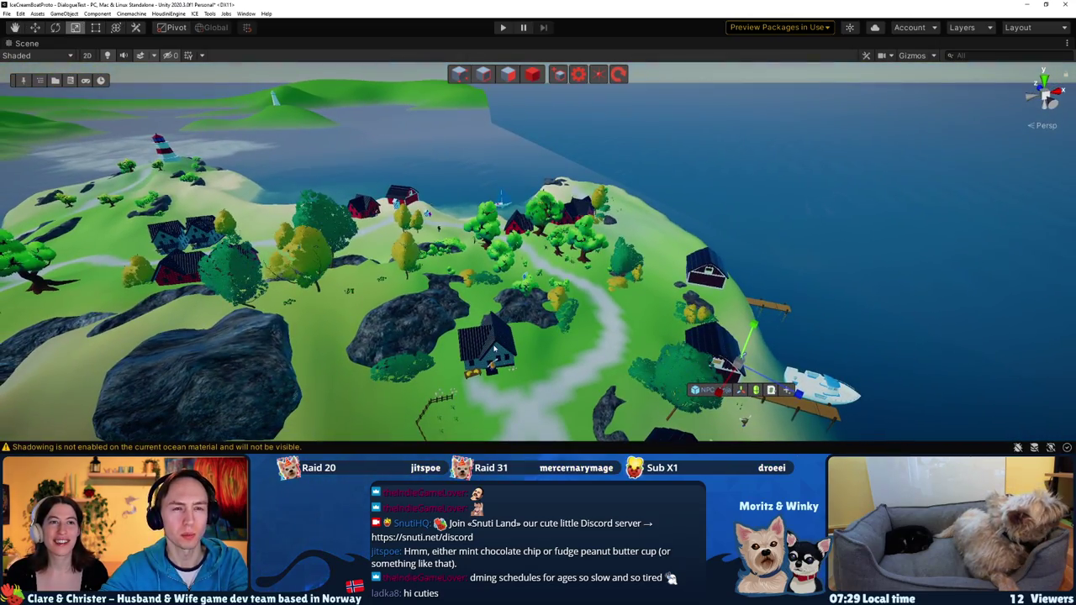
left_click_drag(477, 294, 501, 345, "alt")
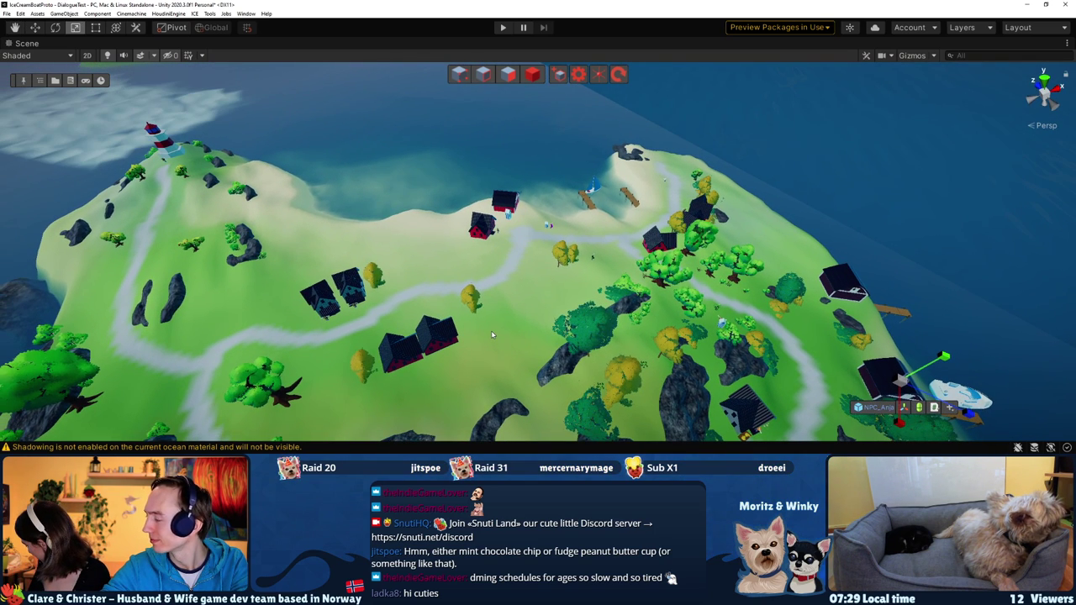
mouse_move(492, 335)
left_mouse_down("alt")
mouse_move(661, 248)
mouse_move(582, 305)
mouse_move(360, 207)
mouse_move(580, 251)
mouse_move(480, 234)
left_mouse_up("alt")
mouse_move(469, 236)
right_mouse_down()
mouse_move(494, 226)
mouse_move(544, 235)
mouse_move(515, 360)
right_mouse_up()
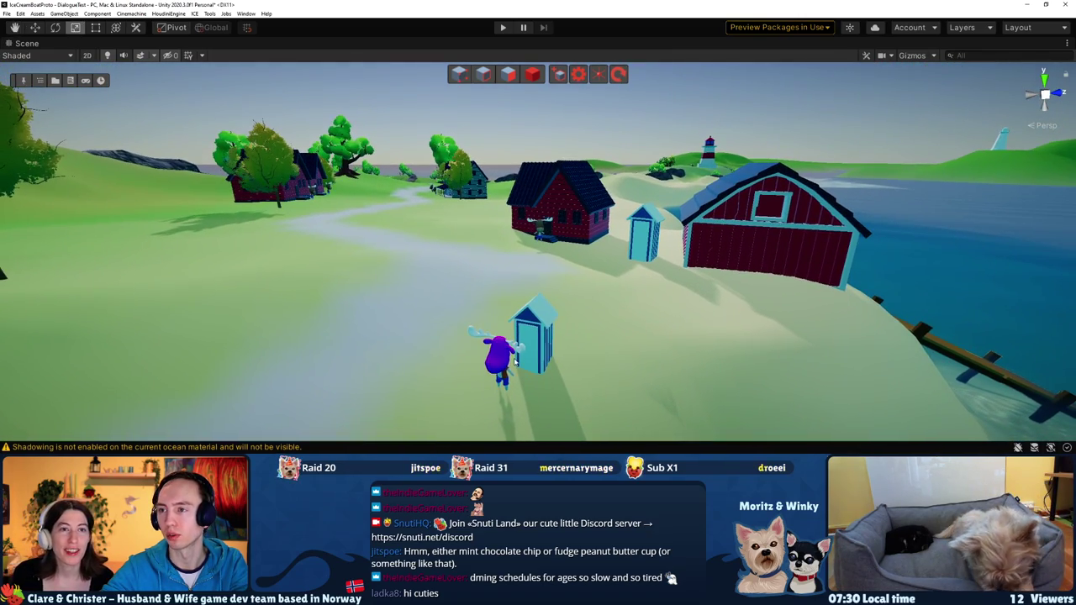
left_click(532, 341)
key("f")
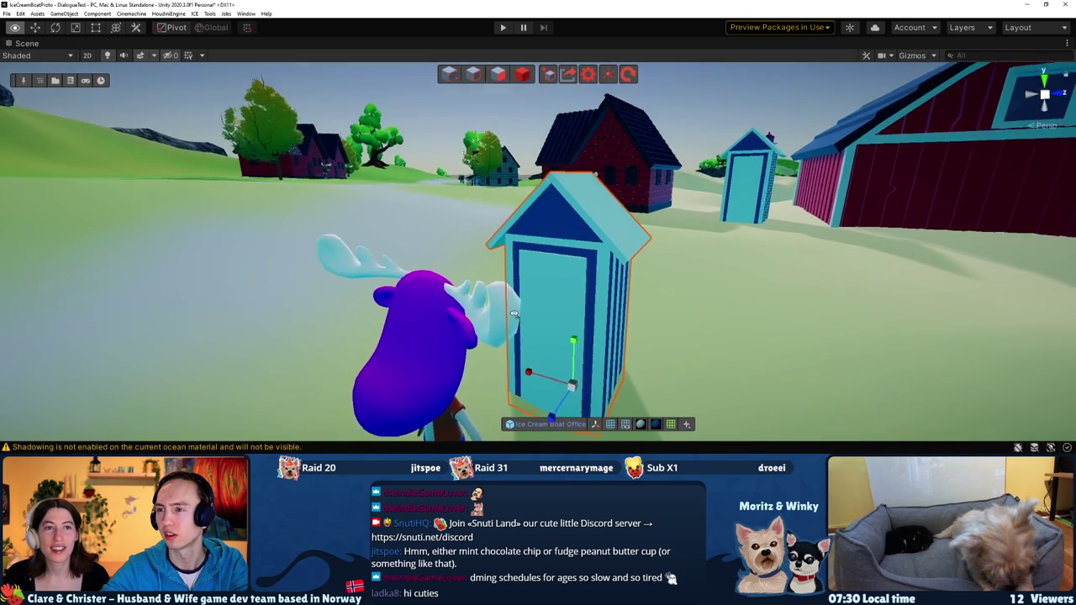
scroll(509, 304, "down", 3)
scroll(521, 310, "down", 3)
scroll(533, 314, "down", 3)
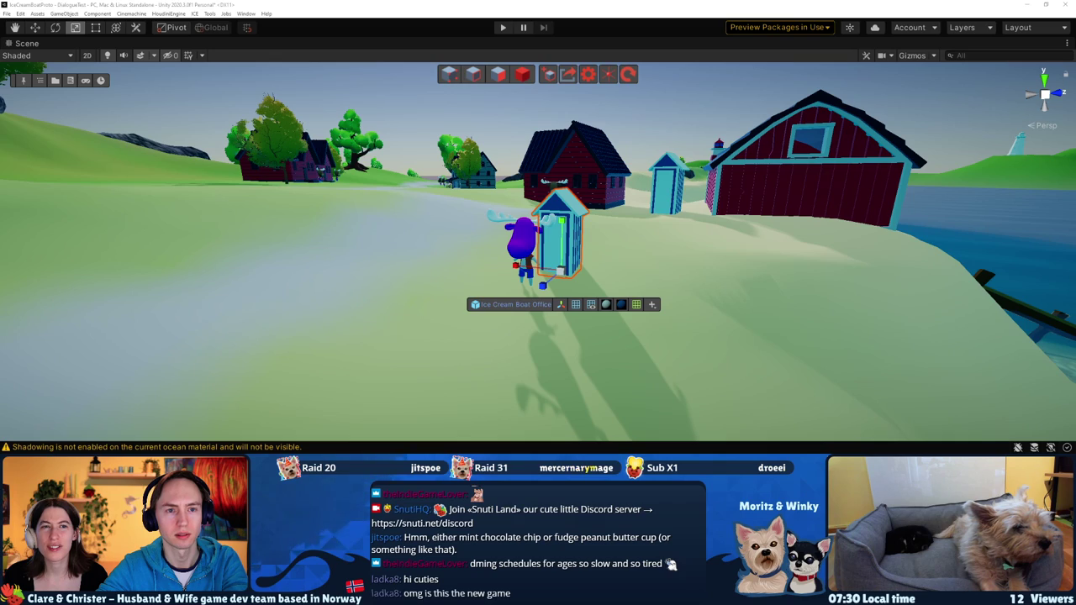
left_click_drag(356, 265, 328, 299, "alt")
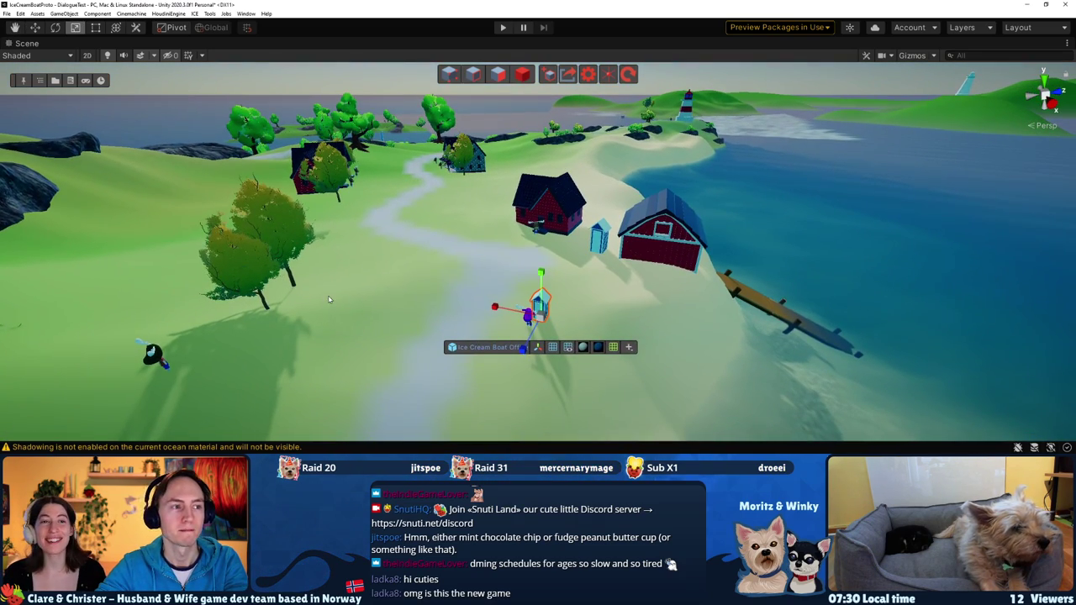
left_click_drag(755, 203, 727, 136, "alt")
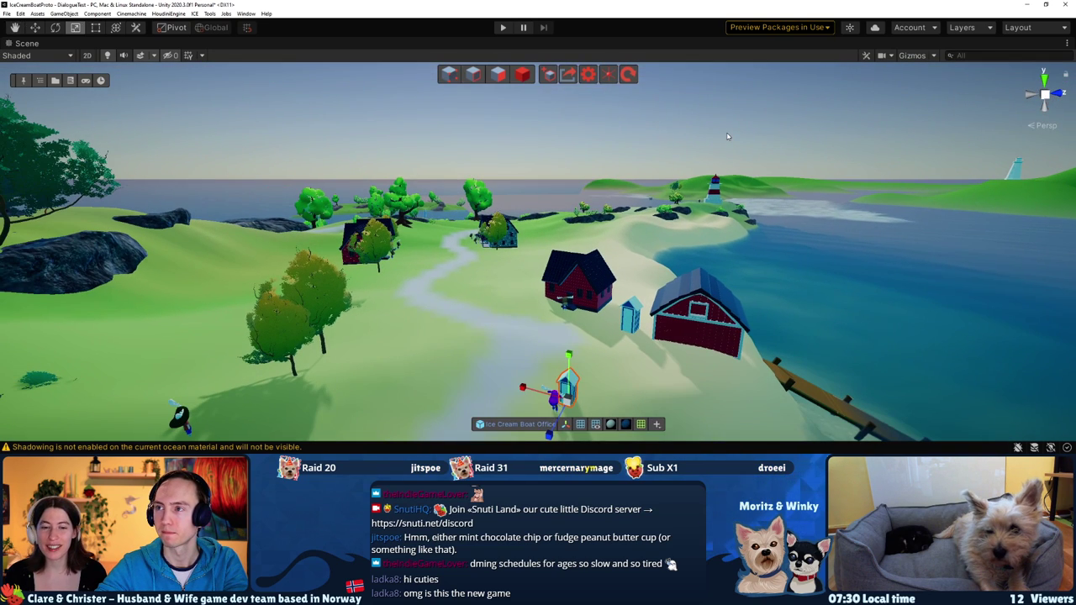
left_click(727, 136)
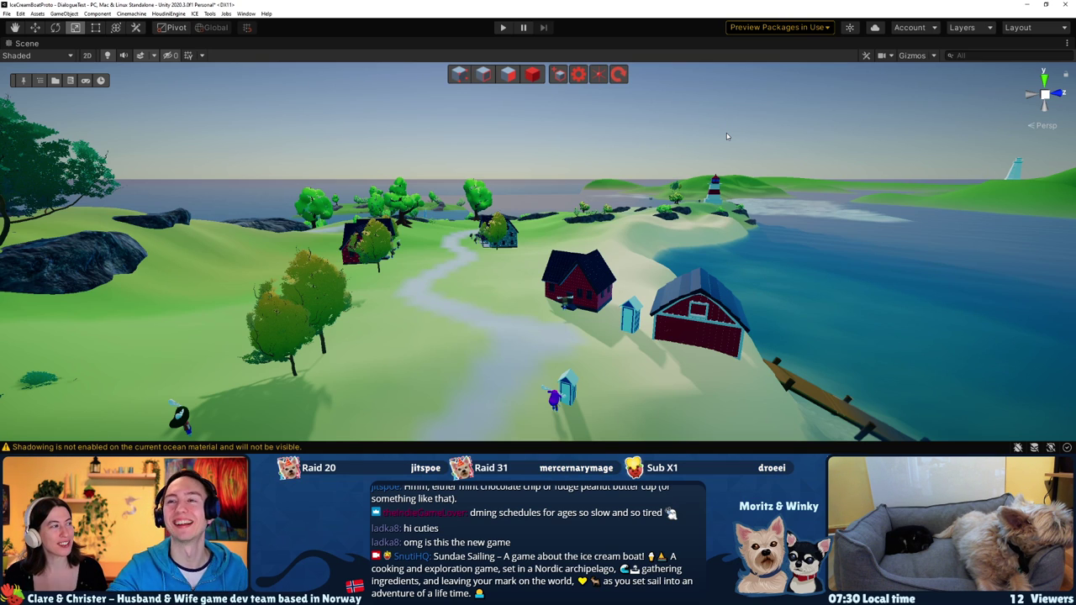
Orbit and fly the view to the two blue houses and the hill beside them
mouse_move(492, 202)
right_mouse_down()
mouse_move(487, 284)
mouse_move(543, 276)
mouse_move(509, 263)
mouse_move(525, 233)
mouse_move(582, 253)
mouse_move(372, 283)
mouse_move(777, 285)
mouse_move(539, 248)
right_mouse_up()
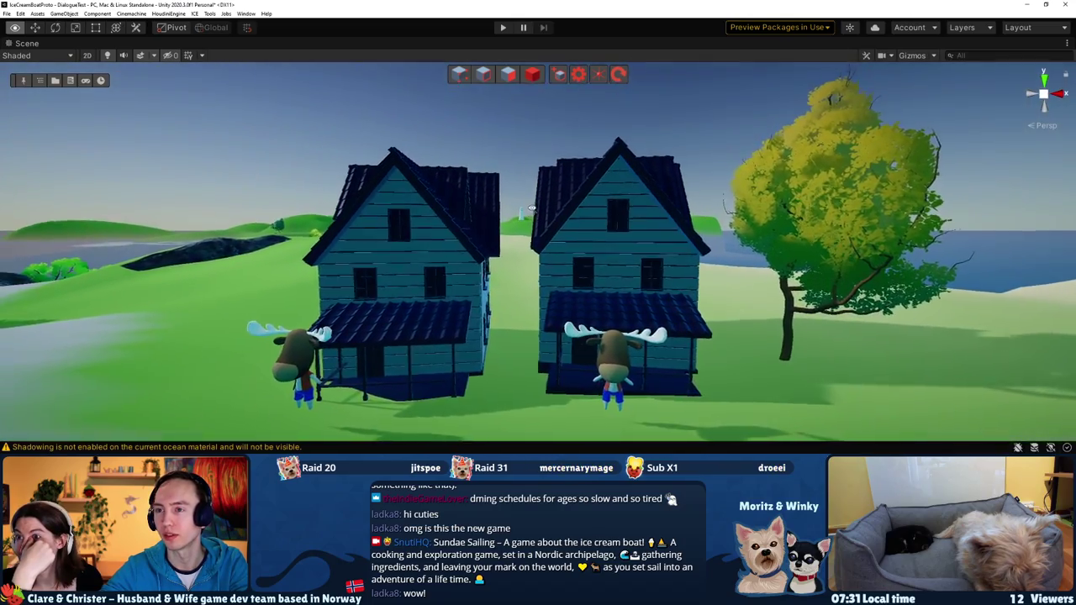
mouse_move(540, 248)
right_mouse_down()
mouse_move(502, 248)
mouse_move(749, 271)
mouse_move(415, 279)
mouse_move(474, 275)
mouse_move(663, 349)
right_mouse_up()
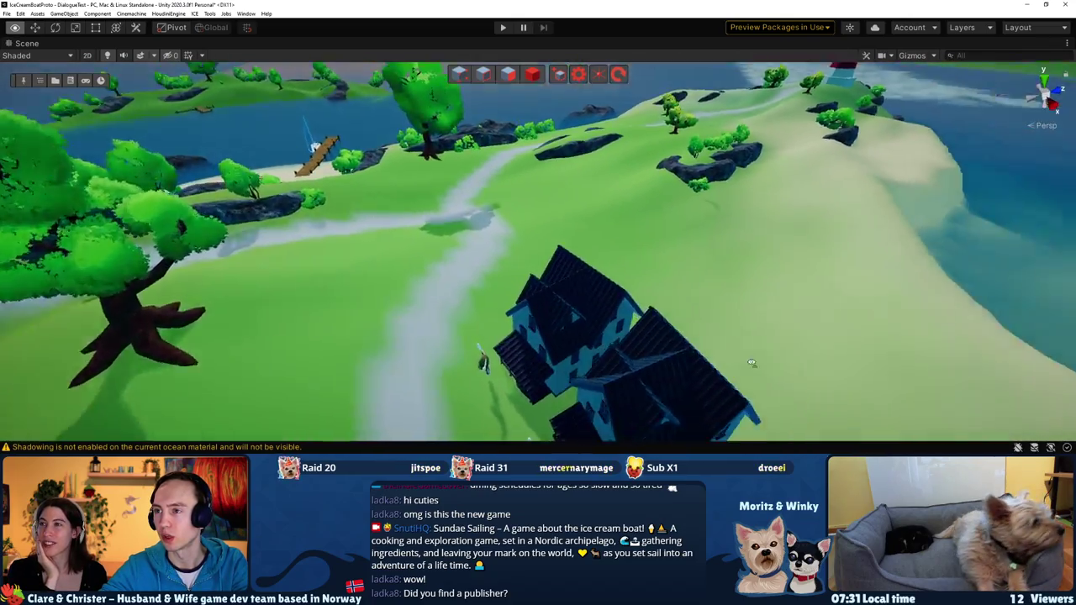
mouse_move(663, 349)
right_mouse_down()
mouse_move(736, 311)
mouse_move(622, 228)
mouse_move(589, 232)
right_mouse_up()
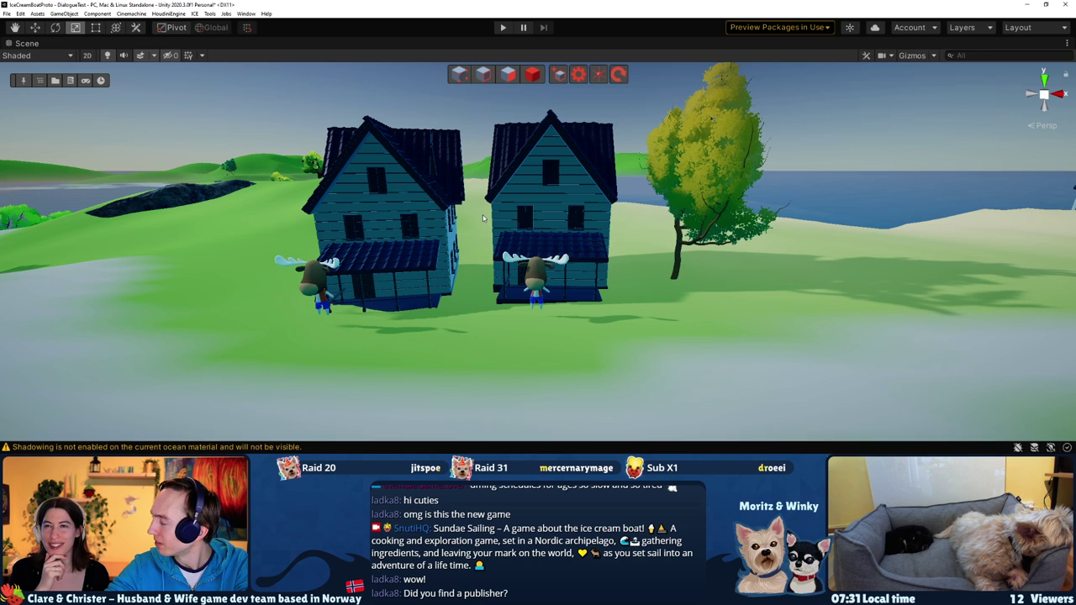
Rotate the right-hand house around its vertical axis to a new angle
right_click_drag(546, 134, 487, 227)
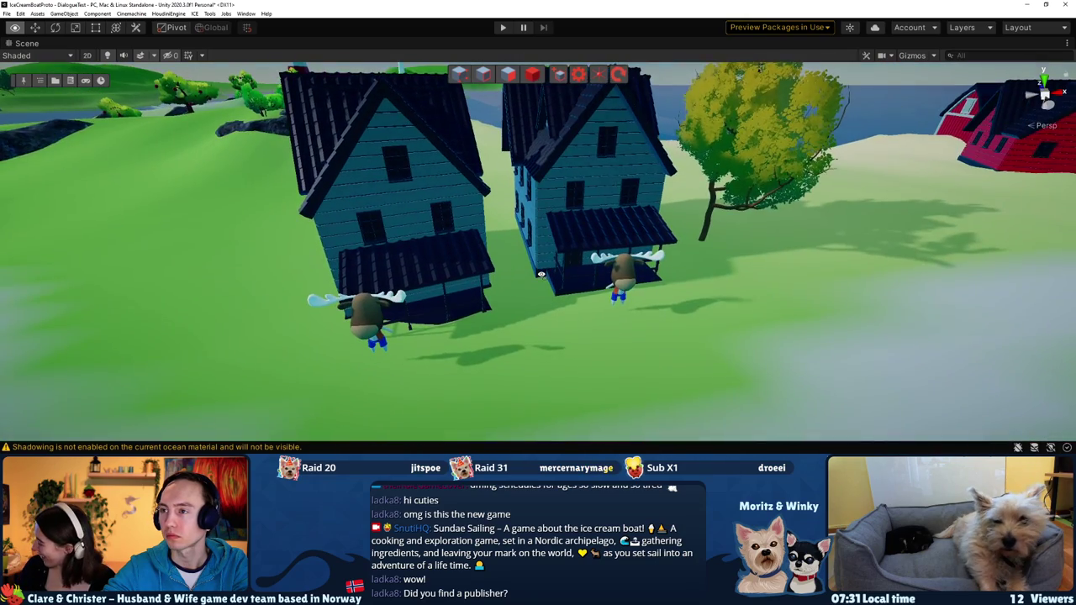
mouse_move(486, 227)
right_mouse_down()
mouse_move(595, 220)
mouse_move(481, 252)
mouse_move(687, 254)
mouse_move(583, 229)
mouse_move(658, 286)
right_mouse_up()
left_click(595, 220)
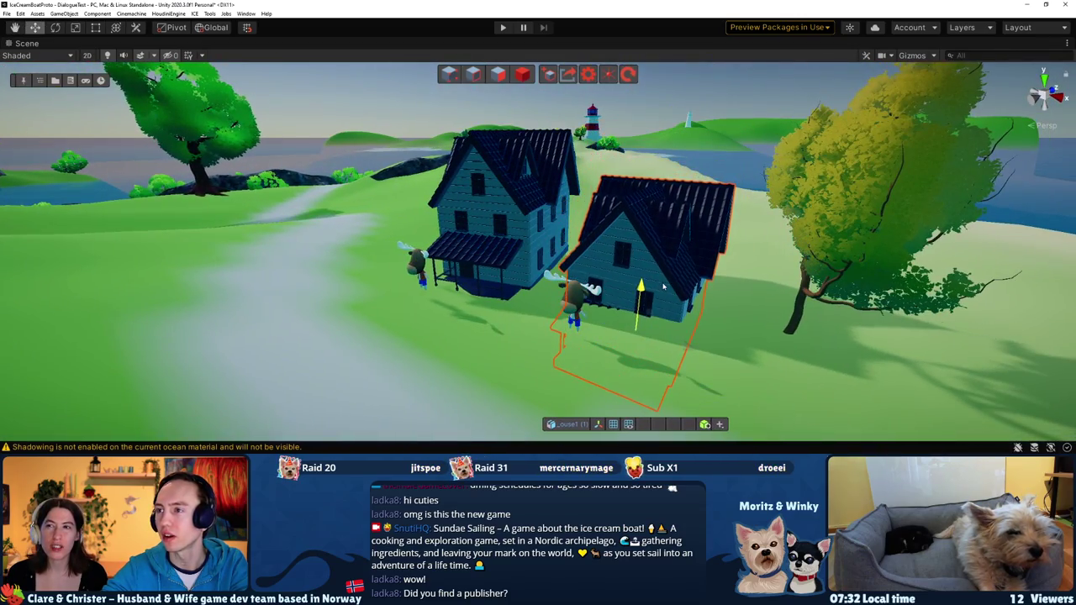
mouse_move(647, 324)
right_mouse_down()
mouse_move(576, 288)
mouse_move(383, 280)
mouse_move(840, 308)
mouse_move(585, 295)
mouse_move(586, 357)
mouse_move(446, 357)
right_mouse_up()
key("e")
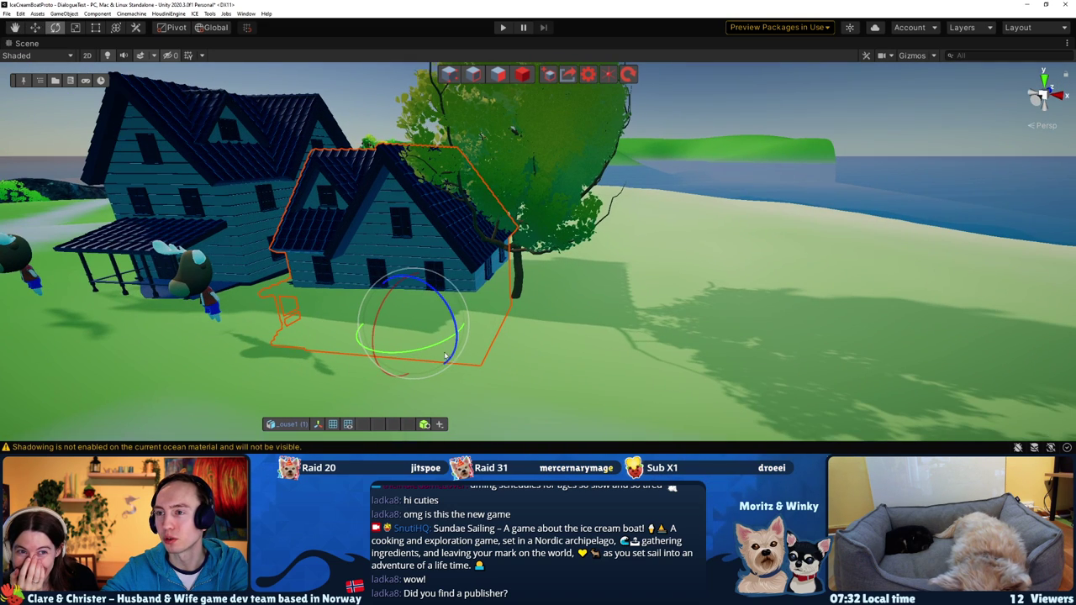
left_click_drag(446, 357, 414, 347)
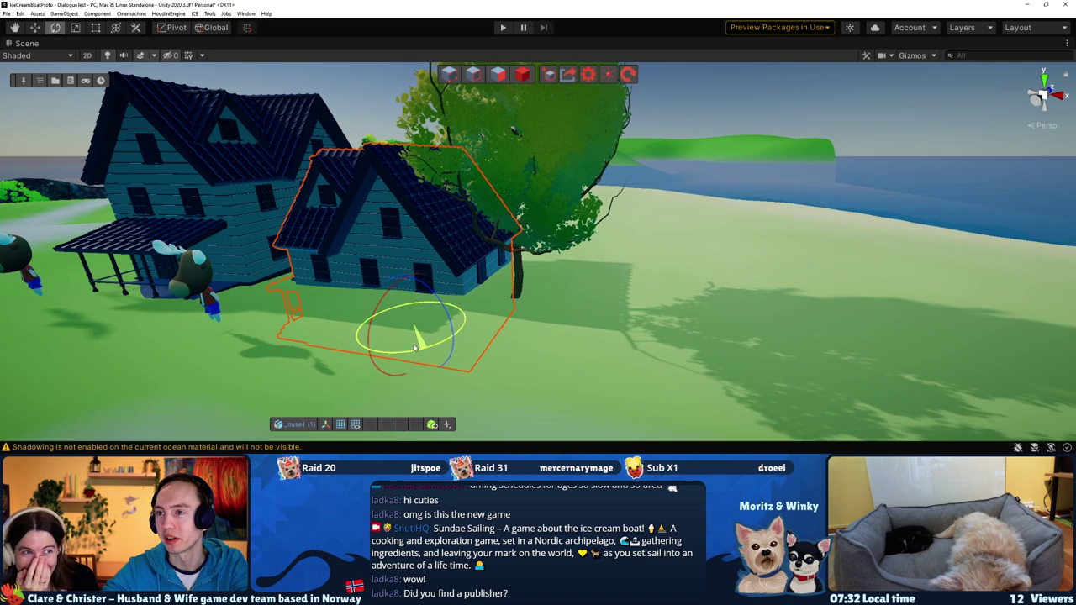
Shift the right-hand house and the neighbouring tree slightly to the right
key("w")
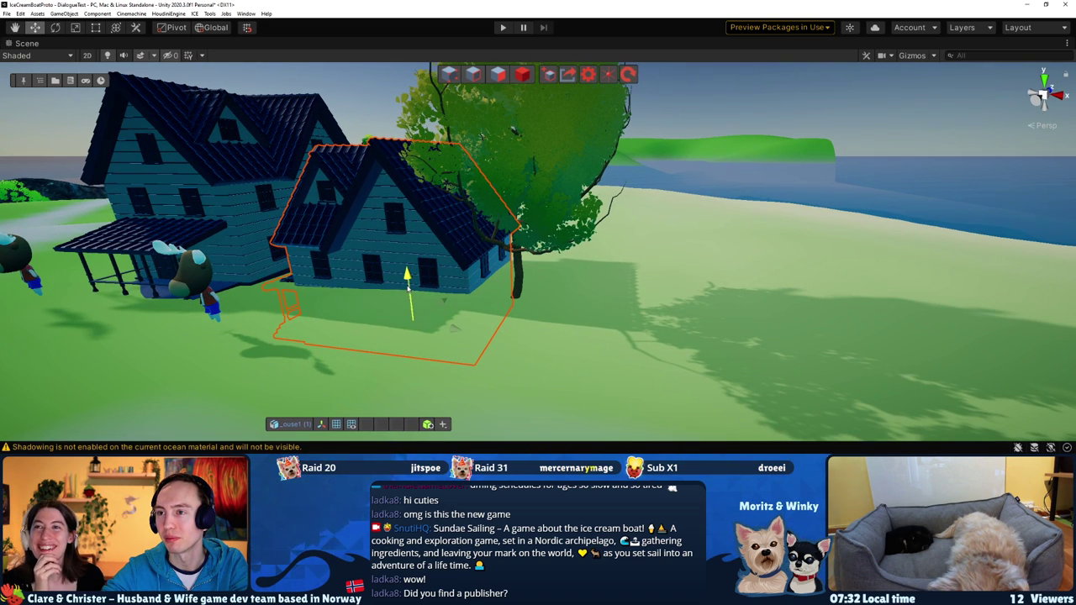
scroll(379, 292, "up", 3)
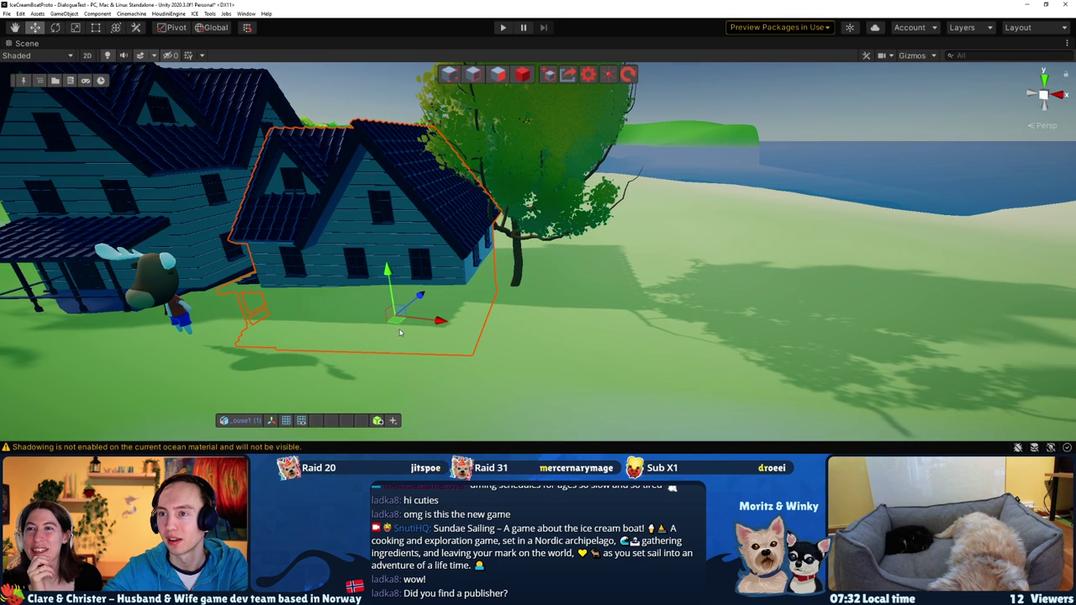
left_click_drag(424, 311, 460, 323)
left_click(553, 156)
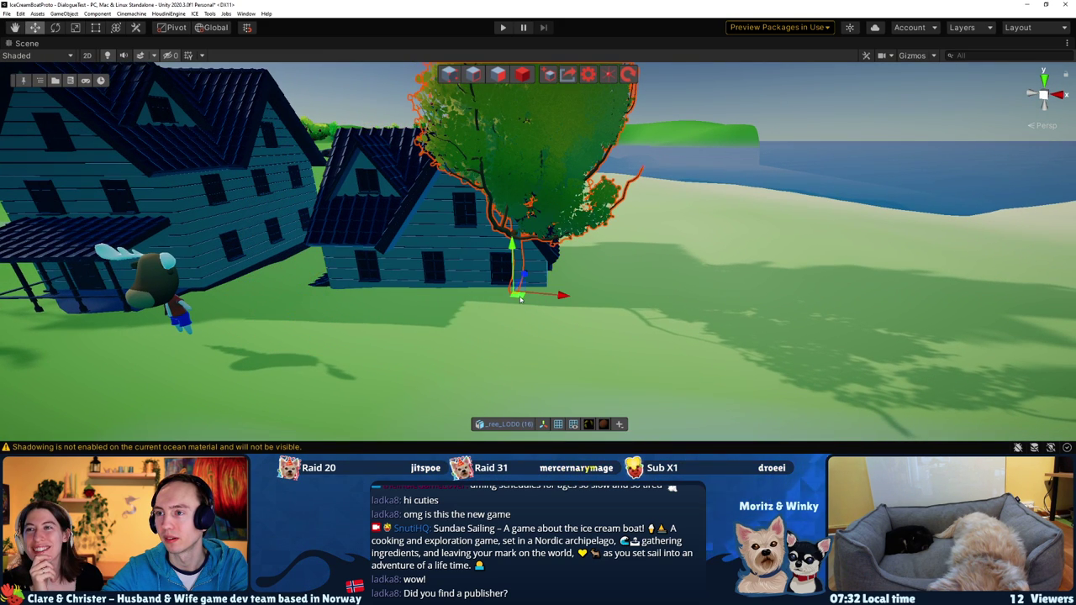
left_click_drag(521, 298, 585, 296)
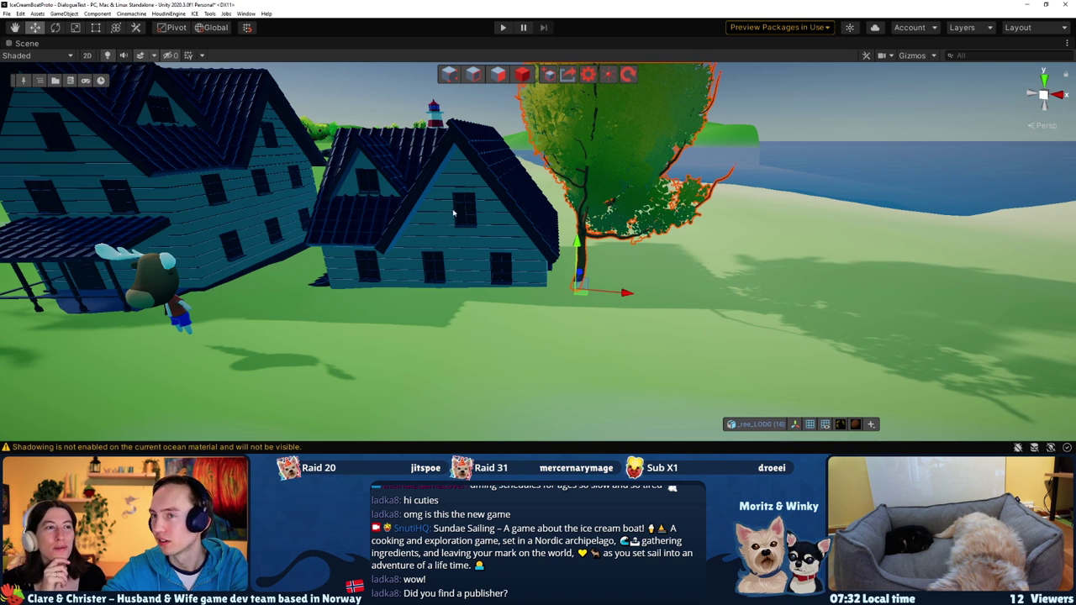
Pull the view back over the island and select a fence piece near the houses
left_click_drag(453, 214, 517, 297, "alt")
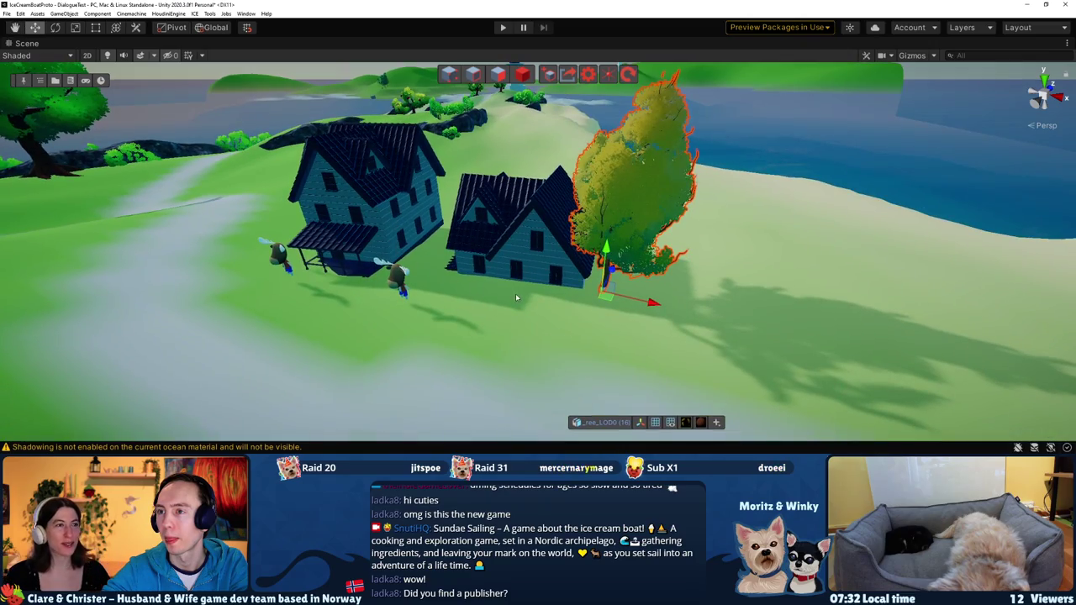
left_click(486, 283)
mouse_move(489, 264)
left_mouse_down("alt")
mouse_move(434, 279)
mouse_move(385, 338)
mouse_move(357, 238)
mouse_move(389, 227)
left_mouse_up("alt")
left_click(360, 223)
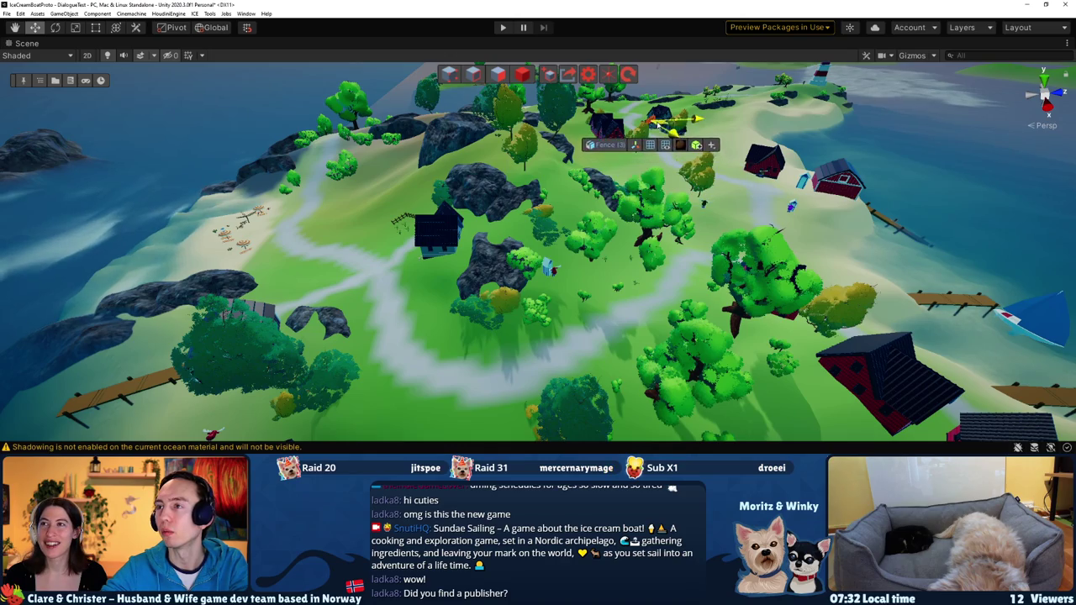
Frame Fence (3) and drag it down to sit beside the house
key("f")
scroll(657, 163, "down", 5)
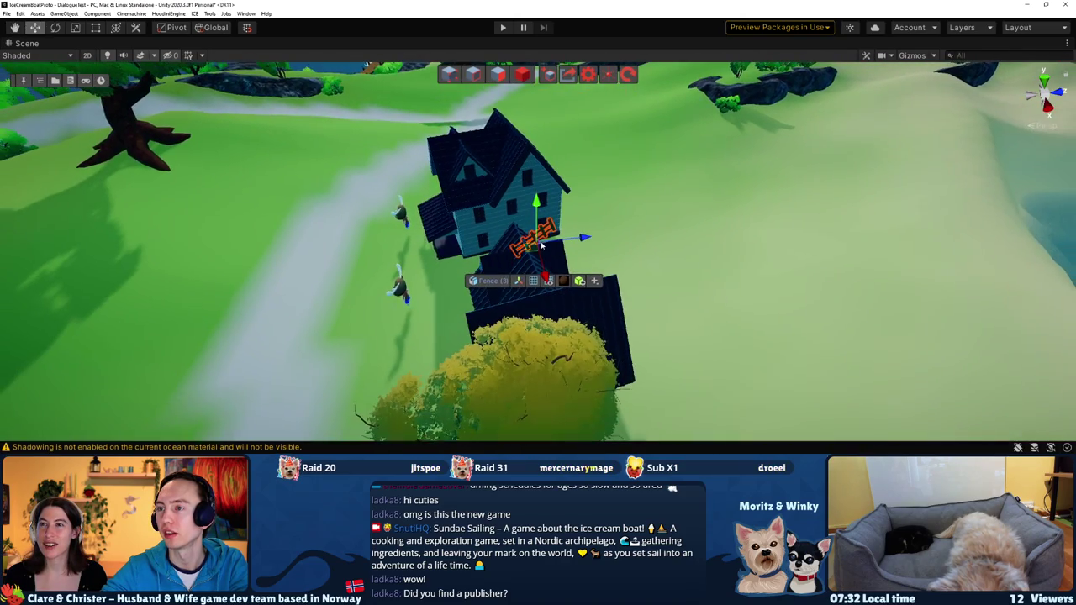
mouse_move(533, 250)
left_mouse_down()
mouse_move(424, 310)
mouse_move(471, 271)
left_mouse_up()
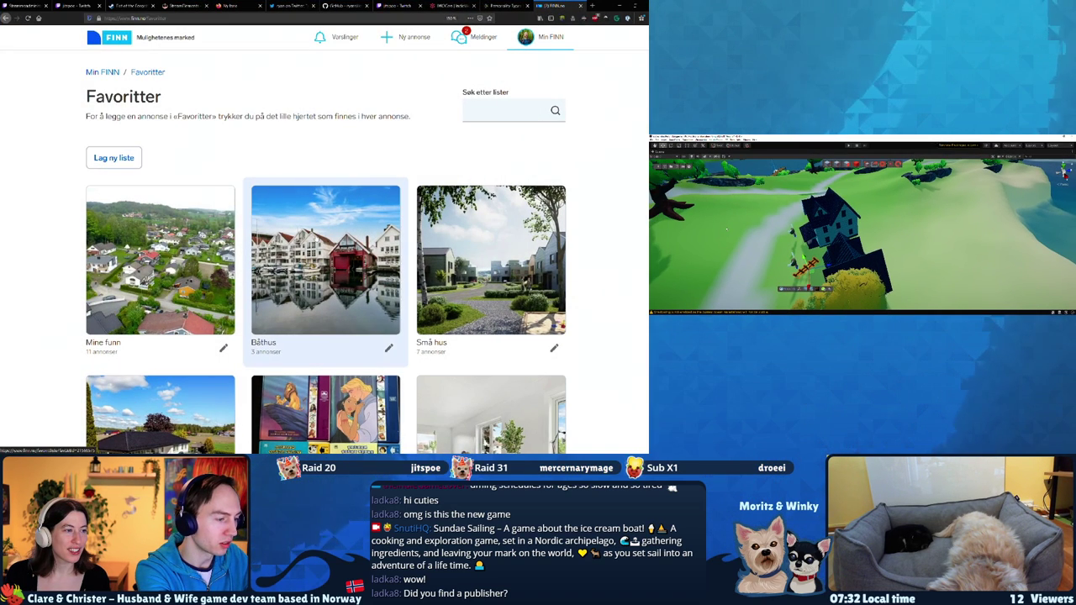
Open the Båthus favourites list and enlarge the page one zoom step
left_click(316, 238)
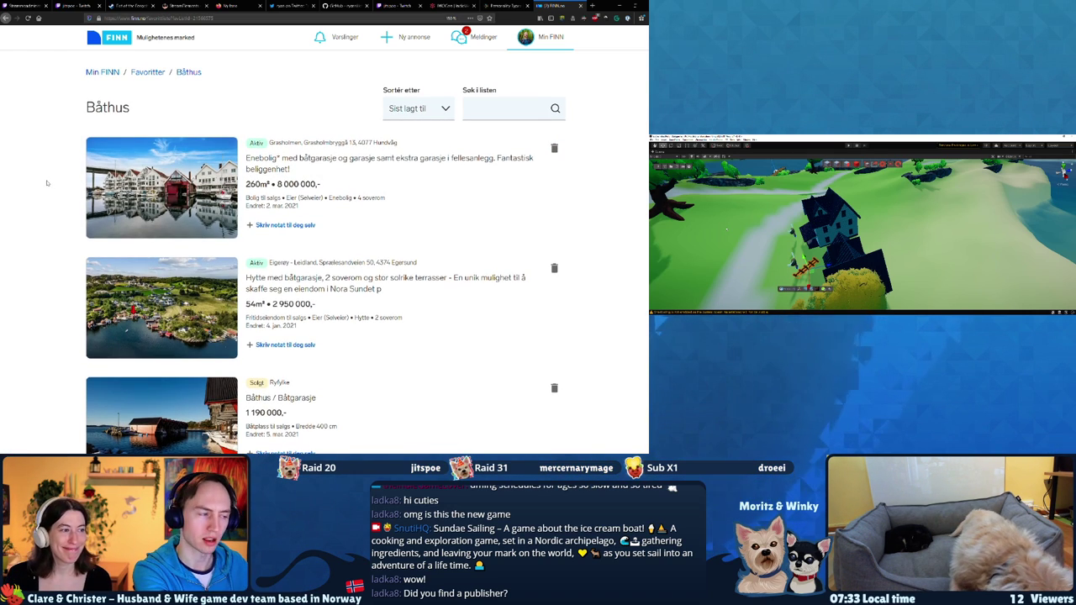
key("ctrl+plus")
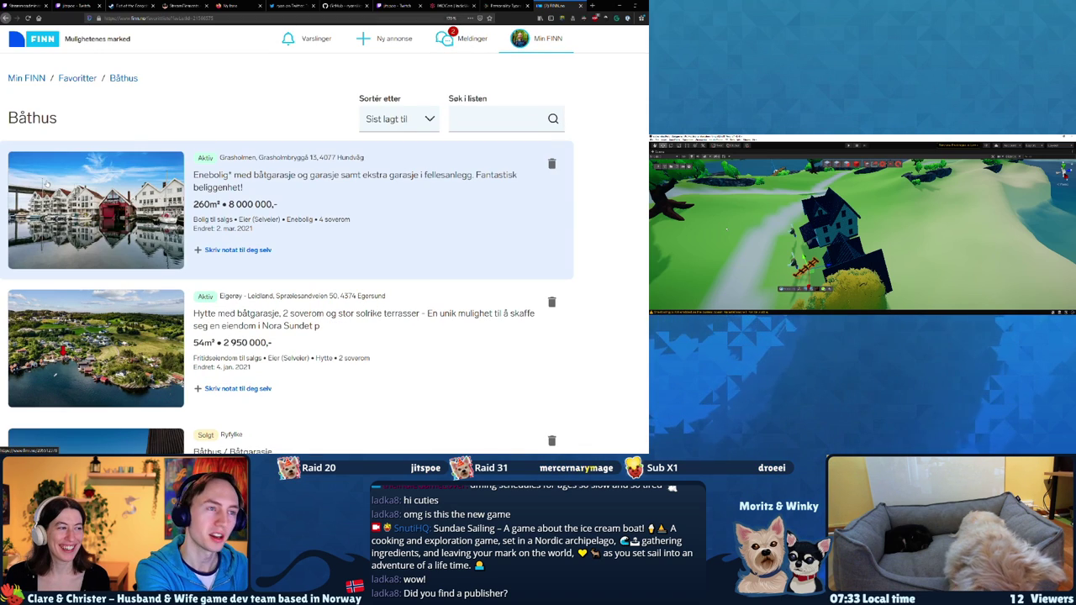
scroll(48, 183, "down", 1)
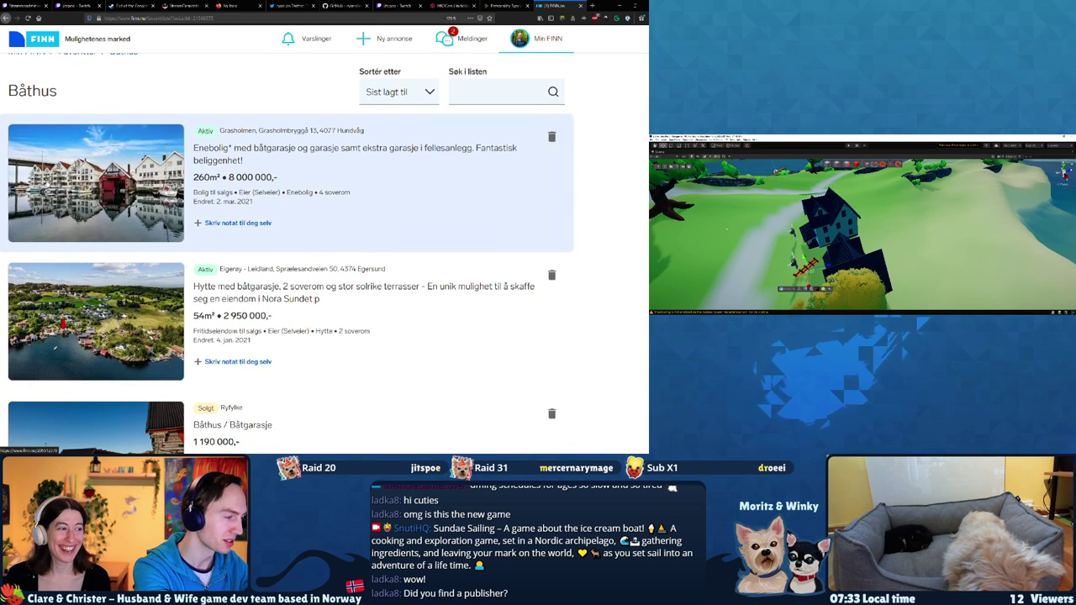
scroll(47, 183, "down", 1)
scroll(48, 183, "down", 1)
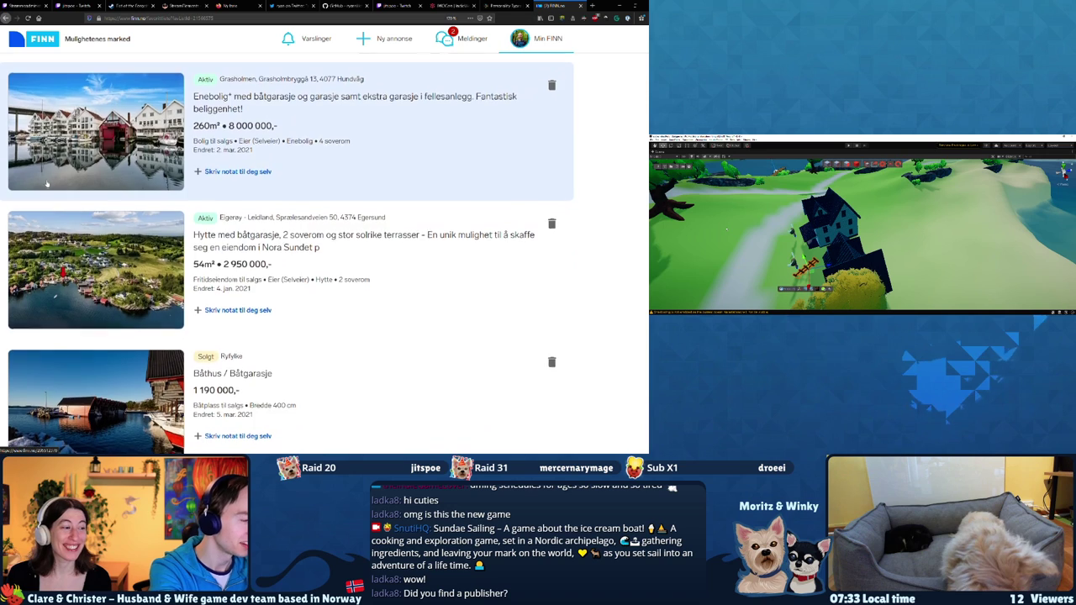
scroll(48, 183, "down", 2)
scroll(47, 183, "down", 1)
Open the sold boathouse and the first listing in new tabs, then view the new tab
right_click(88, 241)
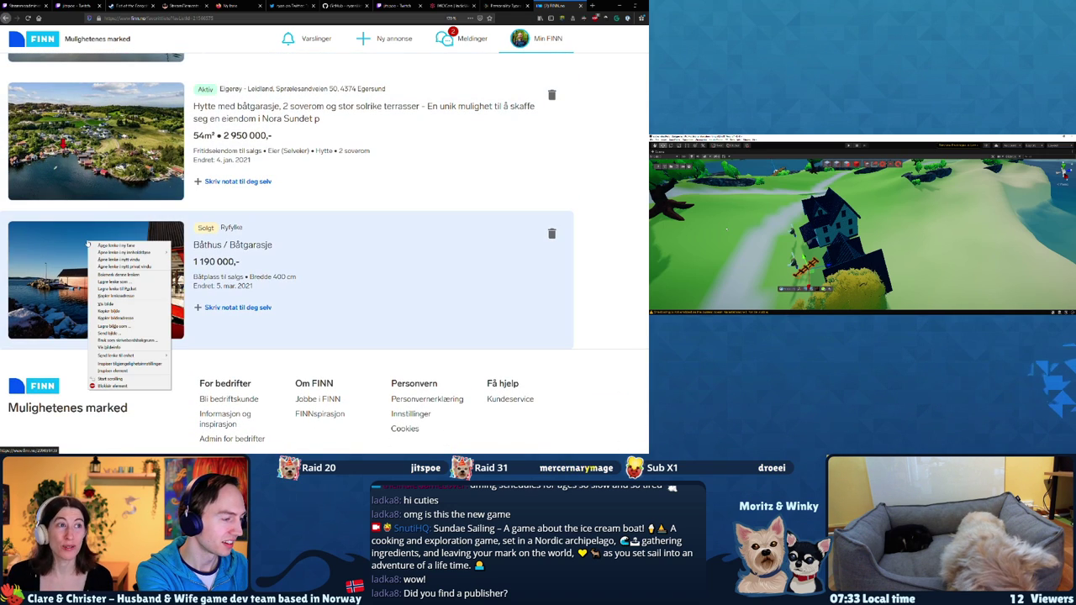
left_click(94, 246)
scroll(94, 245, "up", 5)
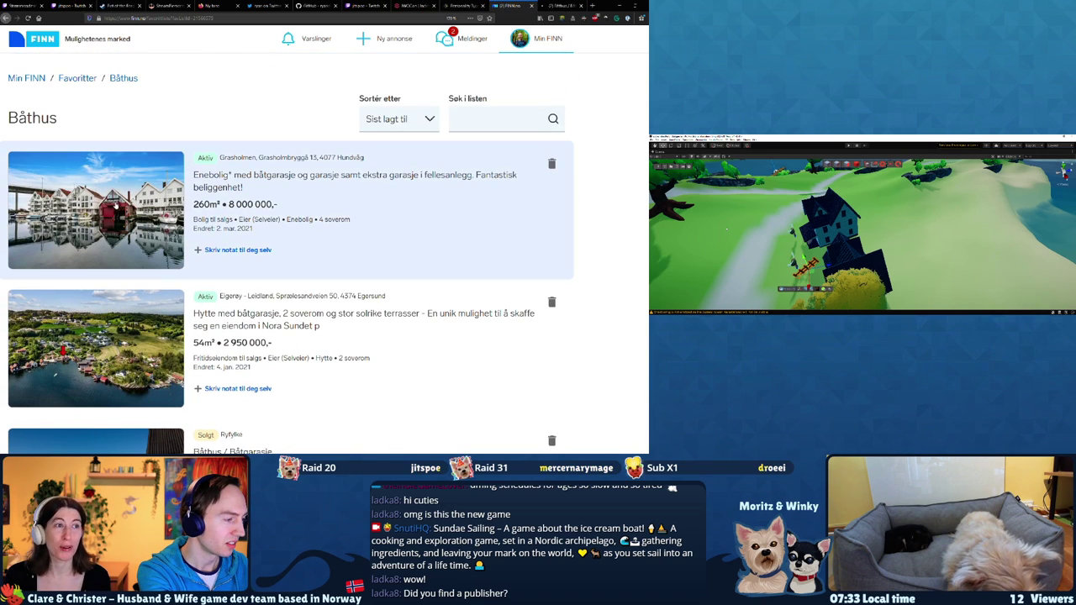
left_click(141, 217)
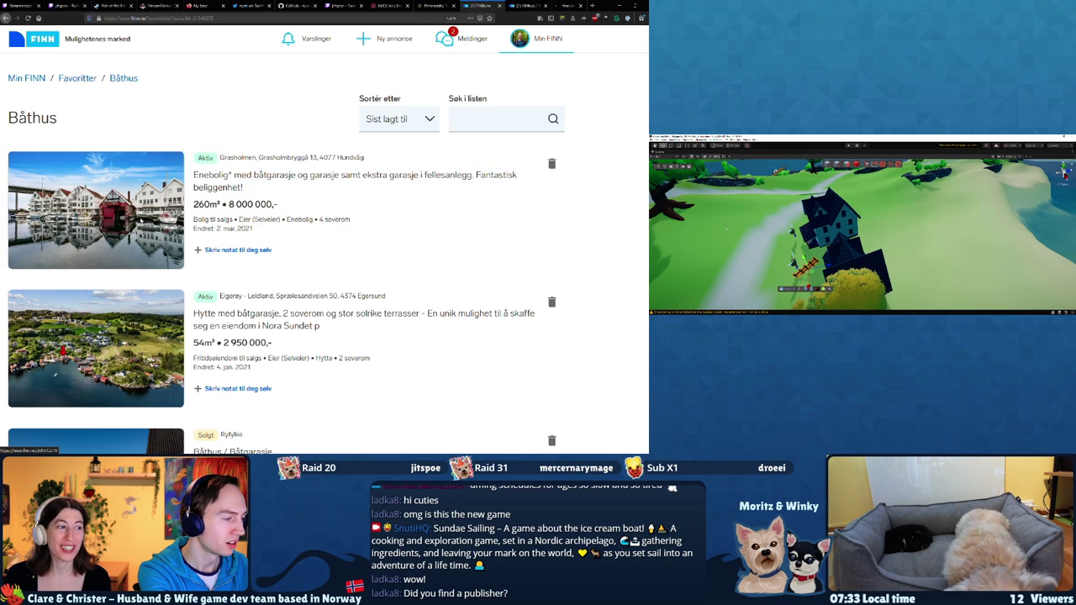
left_click(563, 7)
scroll(480, 110, "down", 1)
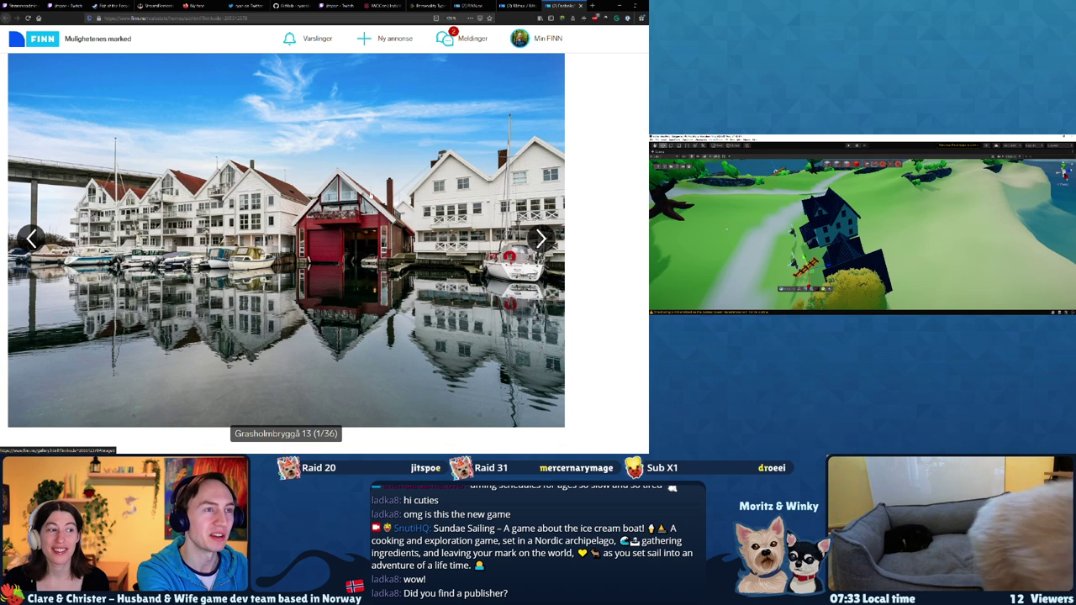
Browse back and forth through the Grasholmen listing's full-screen photos, ending on the living room
left_click(240, 416)
key("Right")
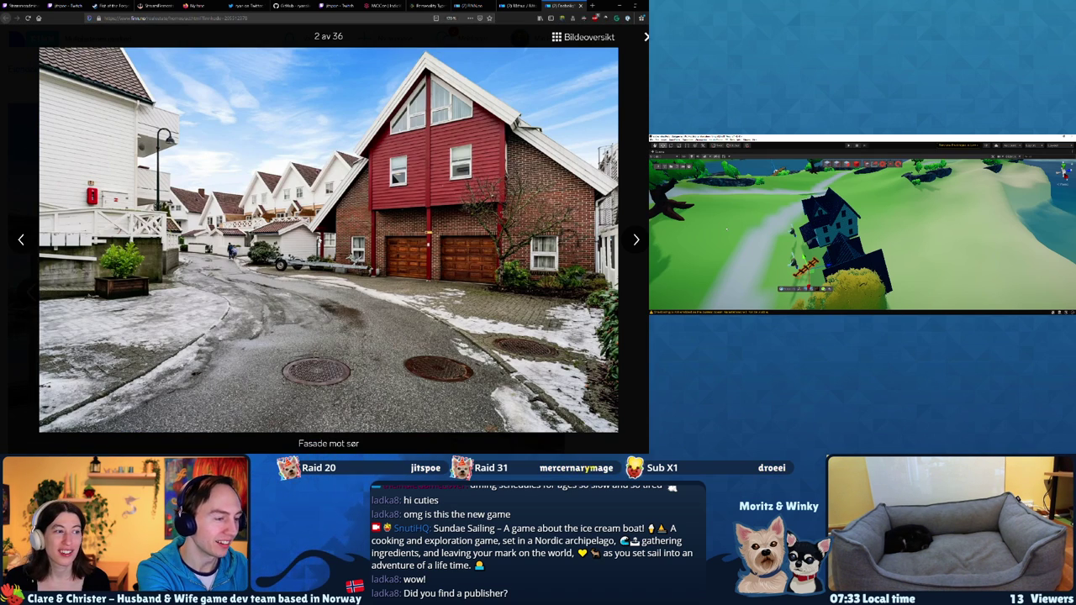
key("Right")
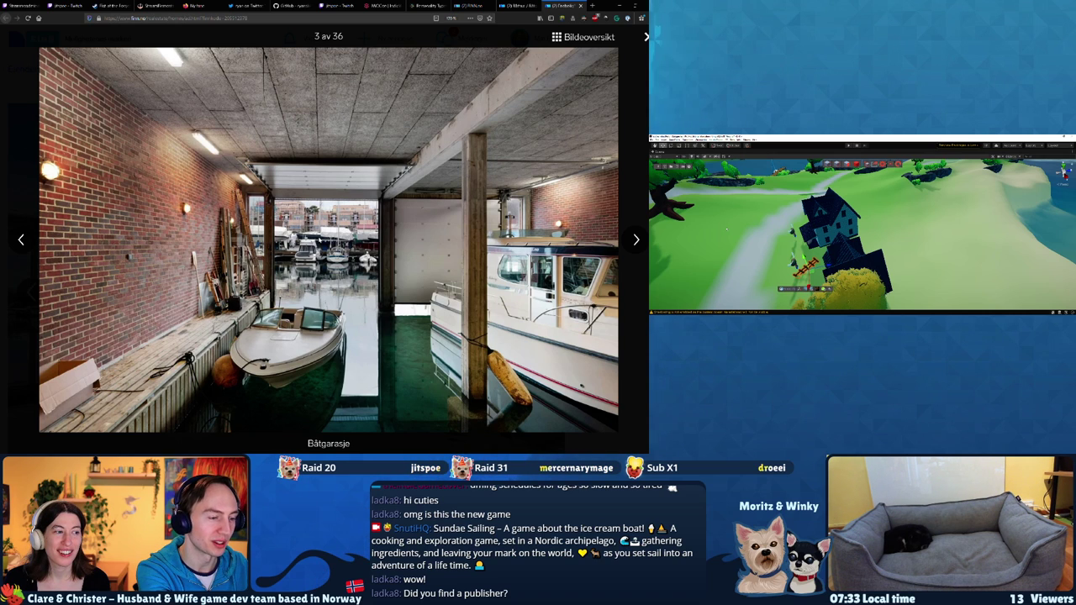
key("Right")
key("Left")
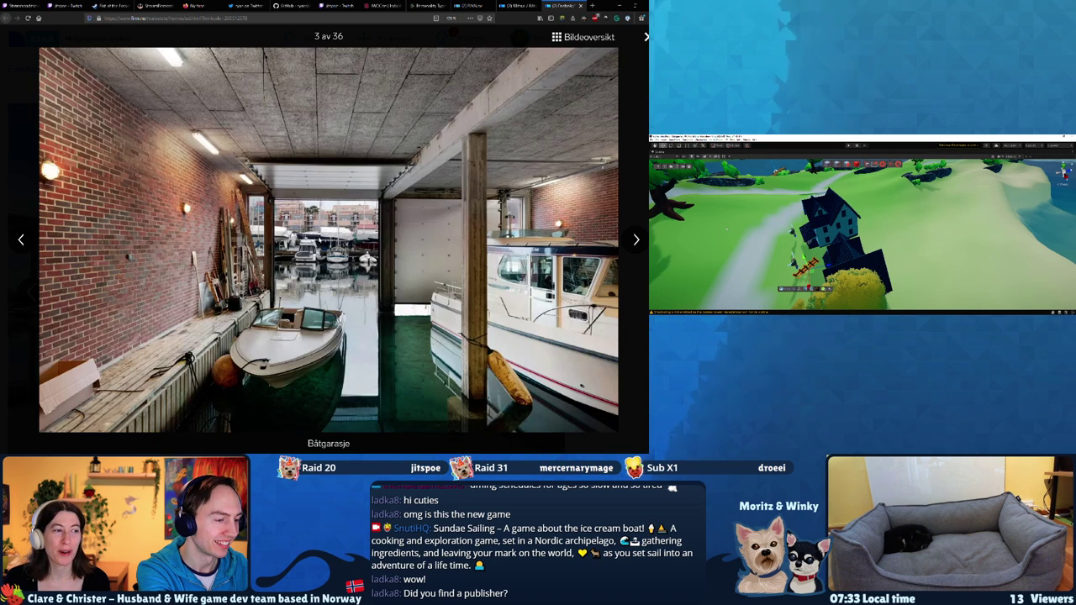
key("Left")
key("Left")
key("Left")
key("Left")
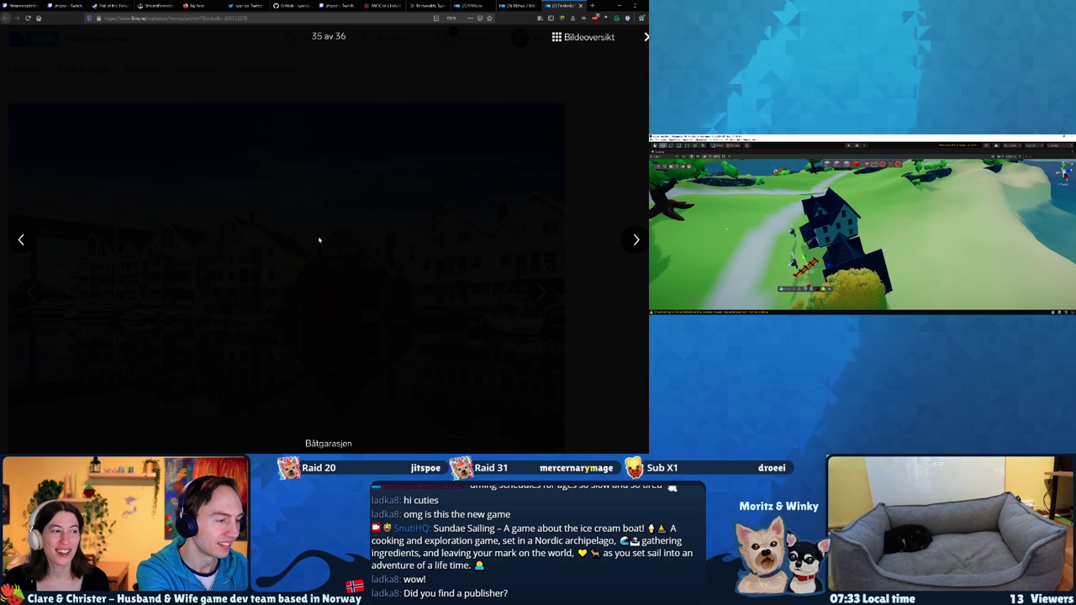
key("Left")
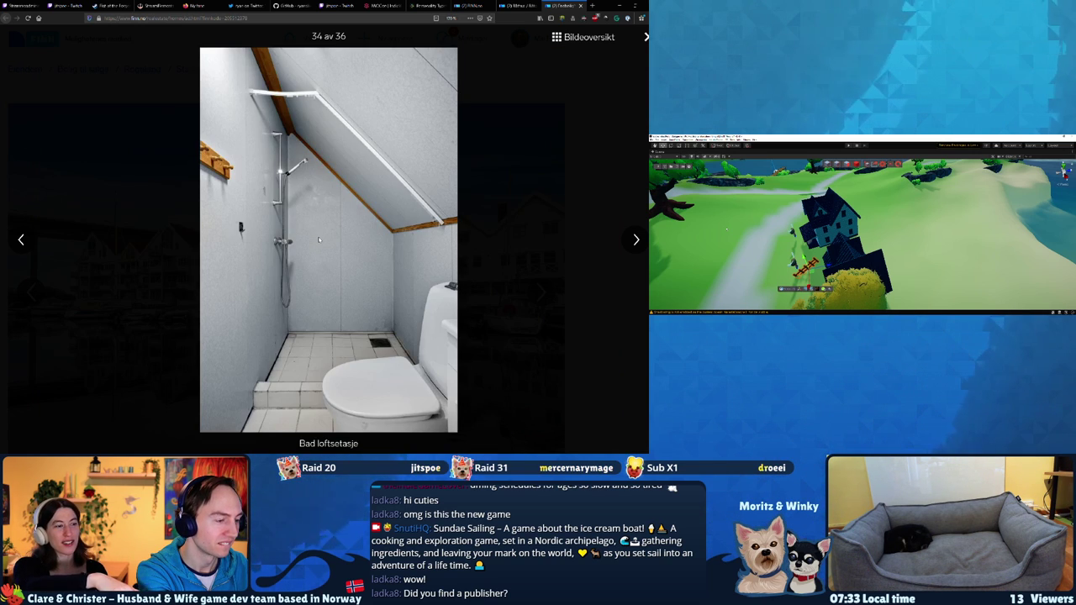
key("Right")
key("Right")
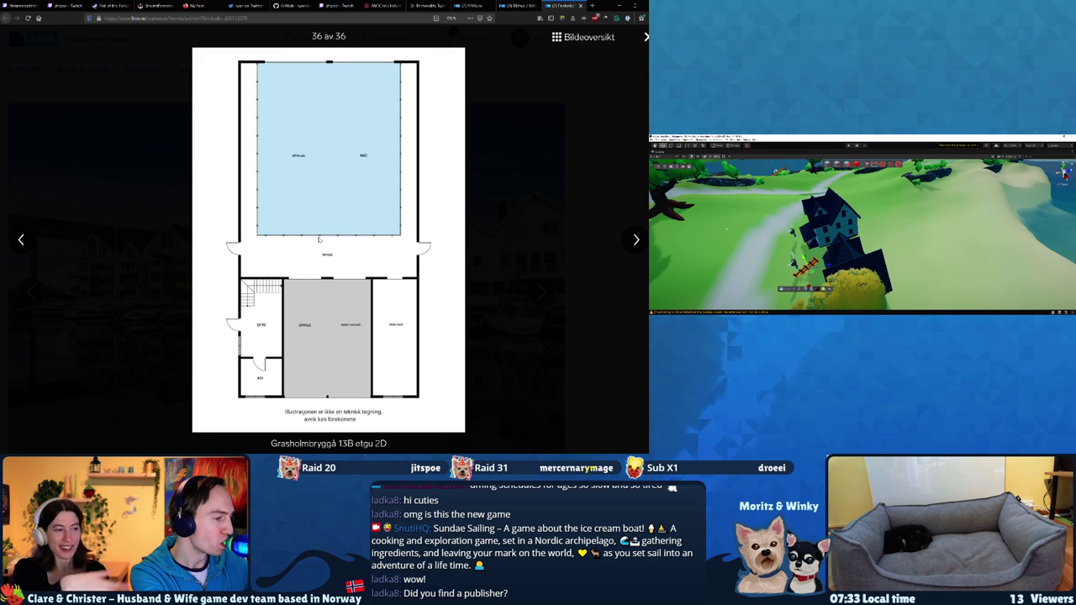
key("Right")
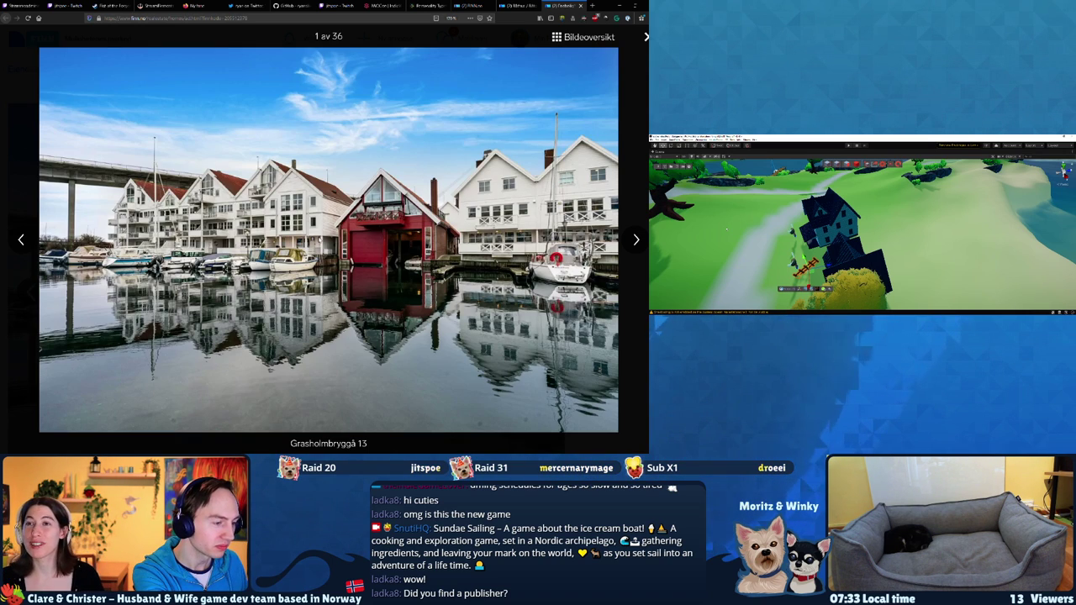
key("Right")
key("Right")
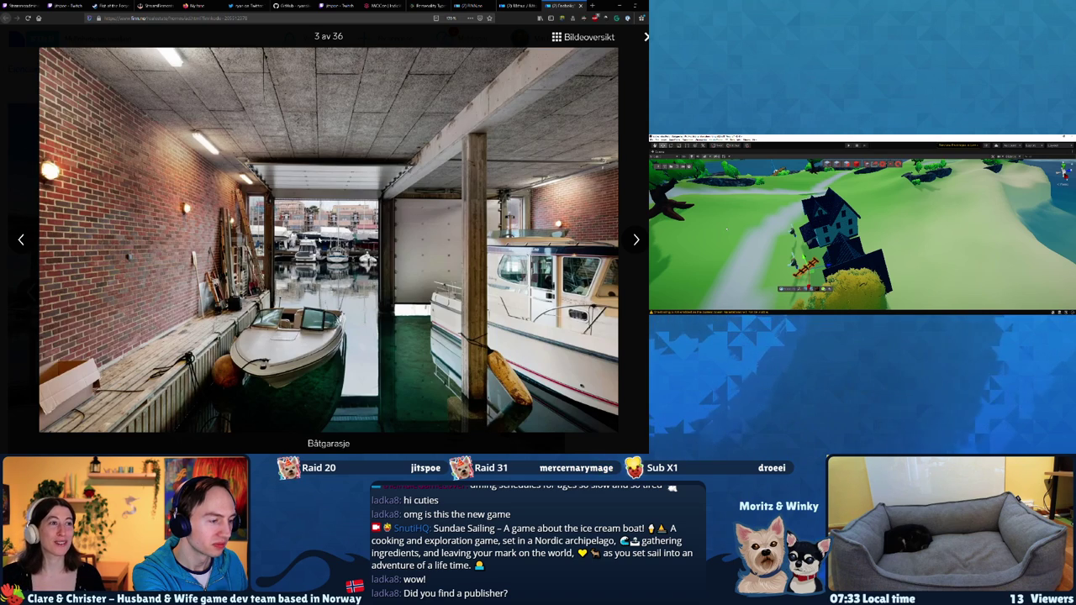
key("Right")
key("Right")
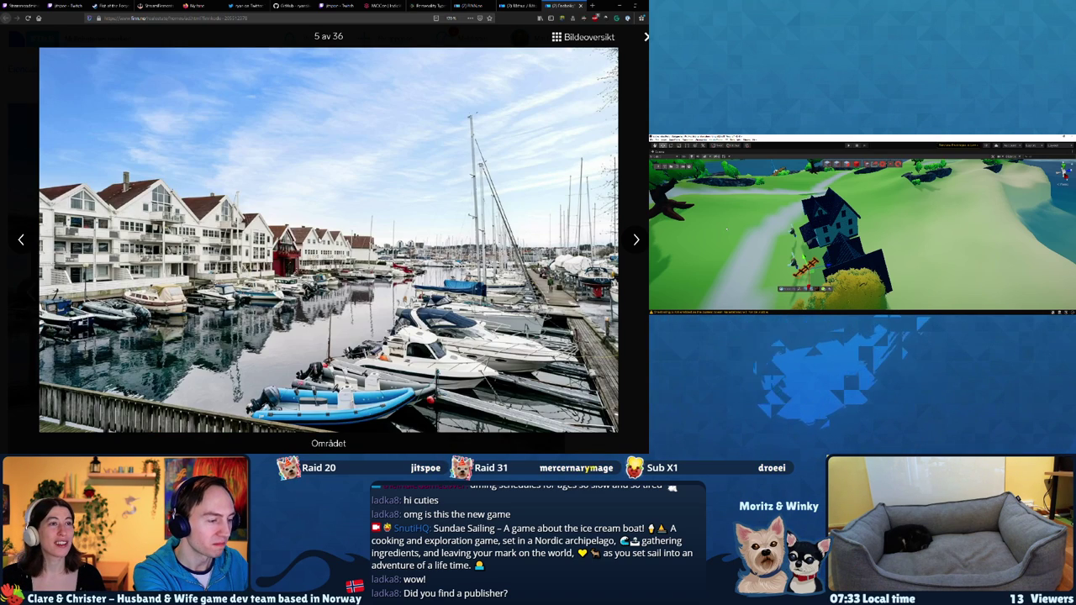
key("Right")
key("Left")
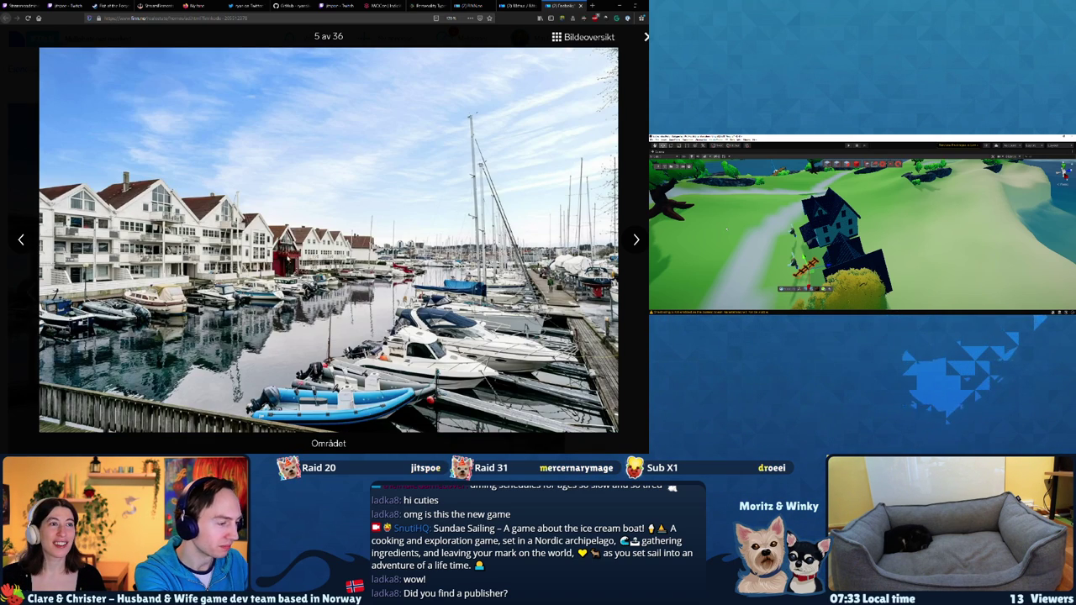
key("Right")
key("Right")
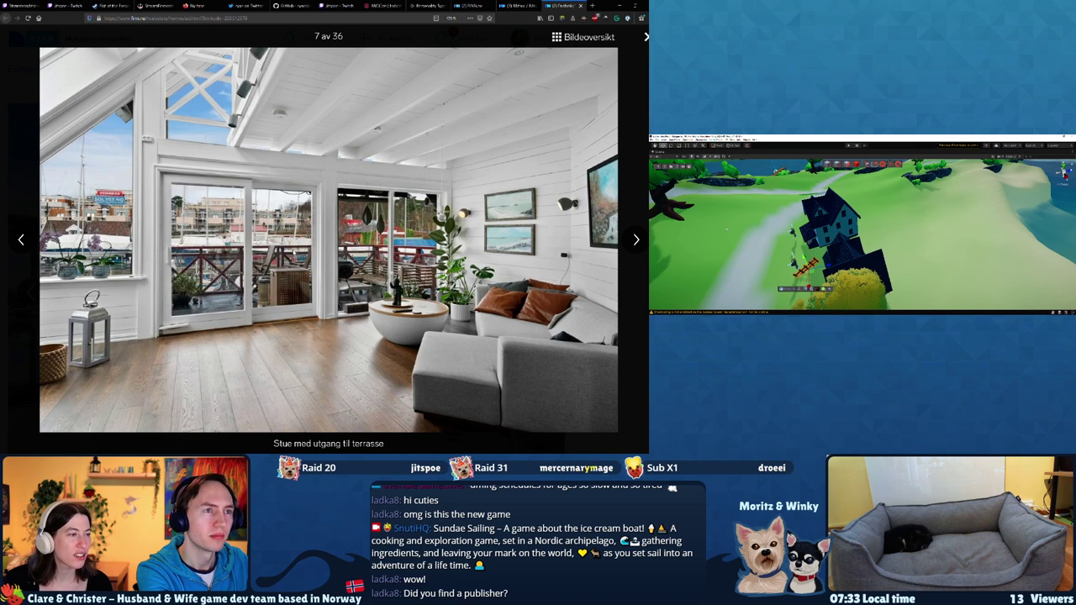
Close the gallery and return to the boat-garage home's listing page
key("Escape")
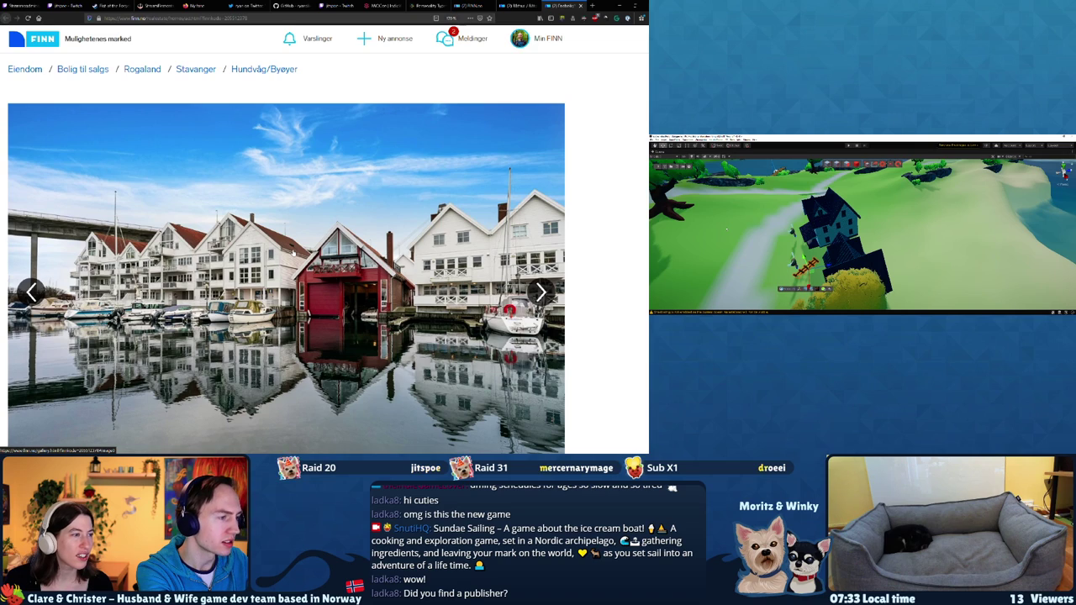
scroll(187, 136, "down", 6)
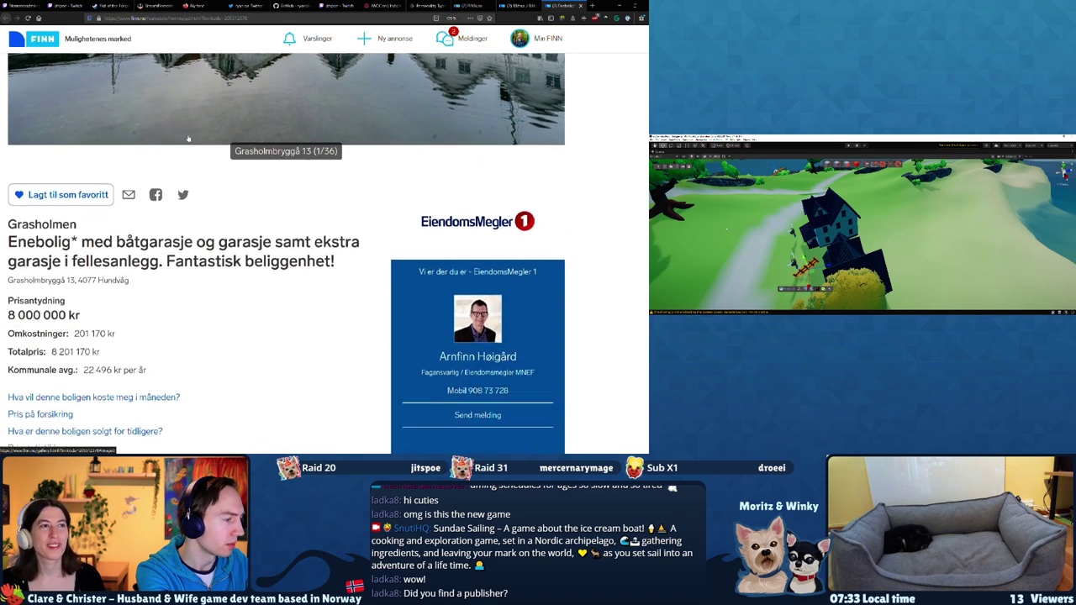
scroll(189, 139, "up", 2)
scroll(189, 139, "up", 3)
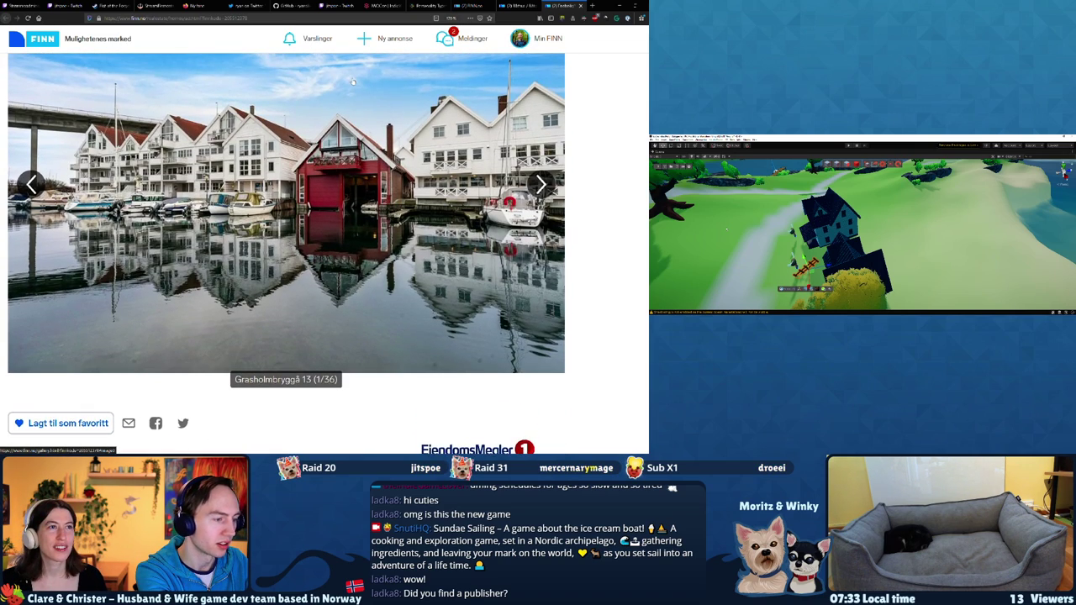
Switch to the Jørpeland boathouse listing and page its photos up to 10 of 11
left_click(512, 5)
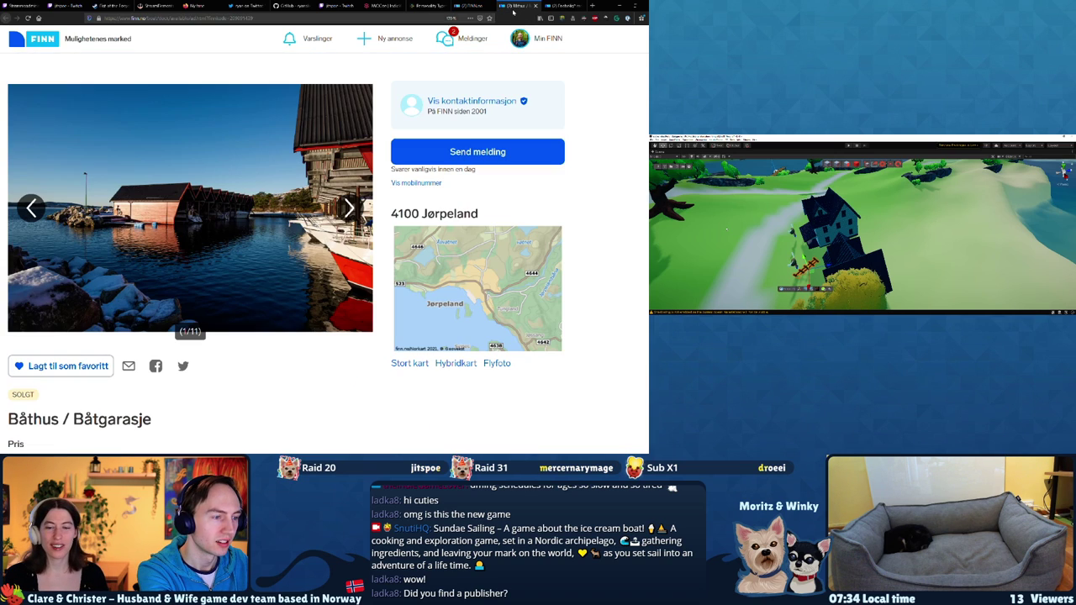
scroll(201, 199, "down", 1)
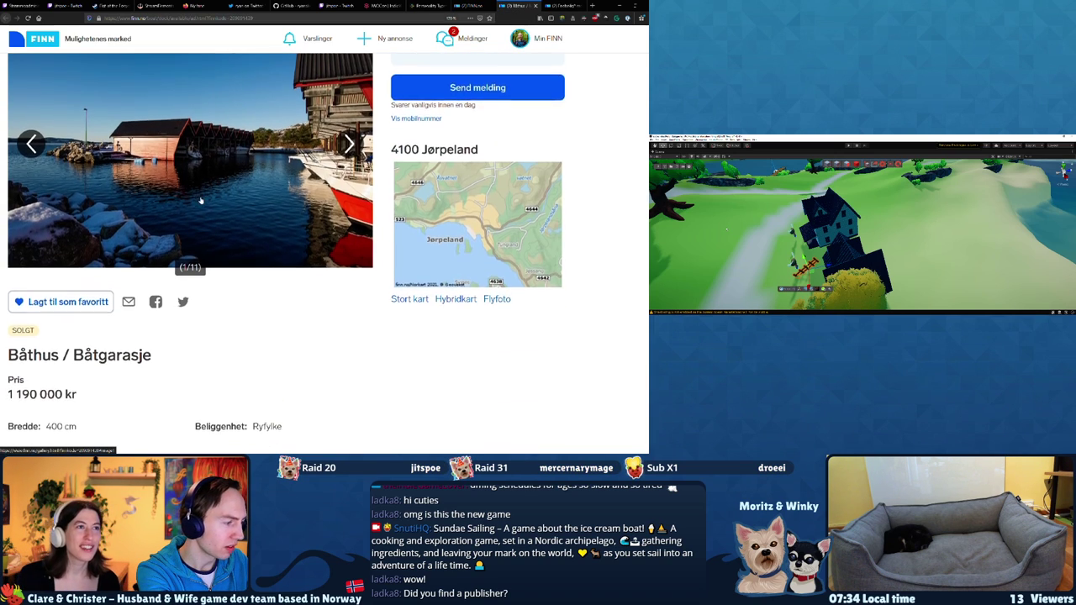
scroll(201, 200, "up", 1)
left_click(201, 199)
key("Right")
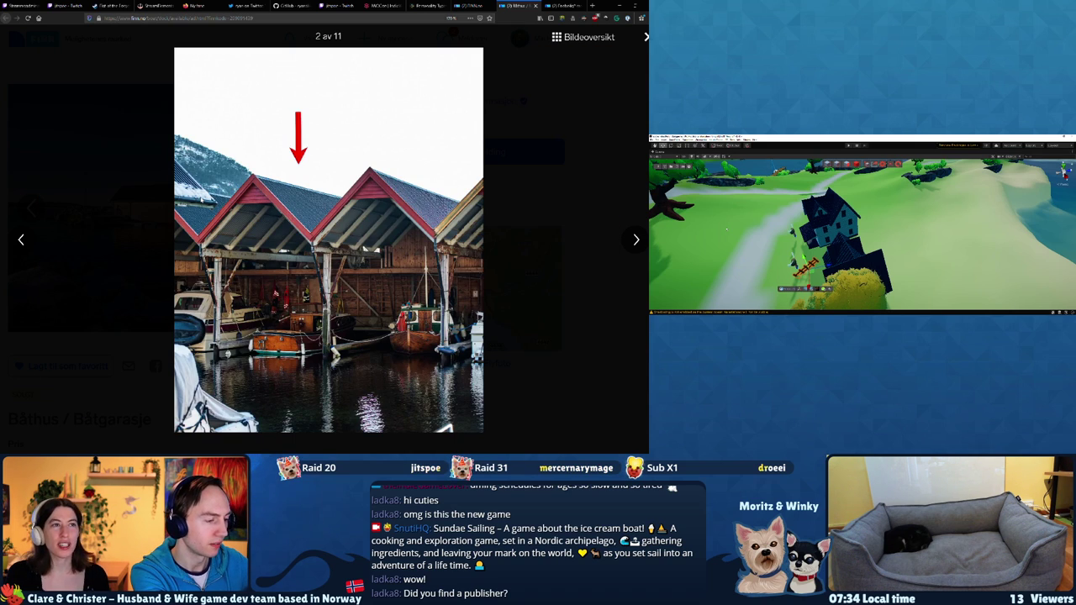
key("Right")
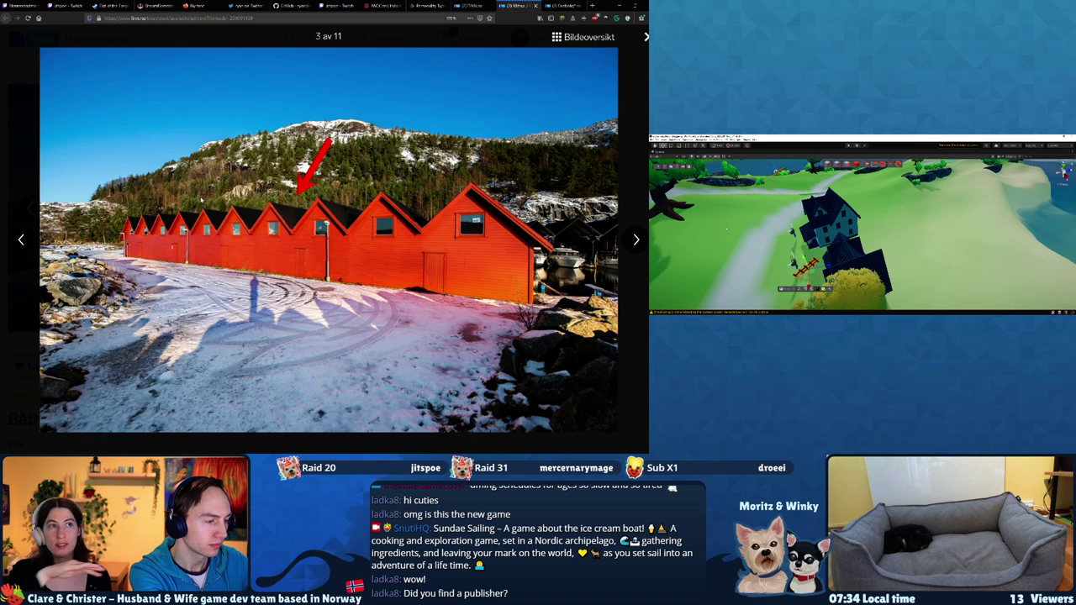
key("Right")
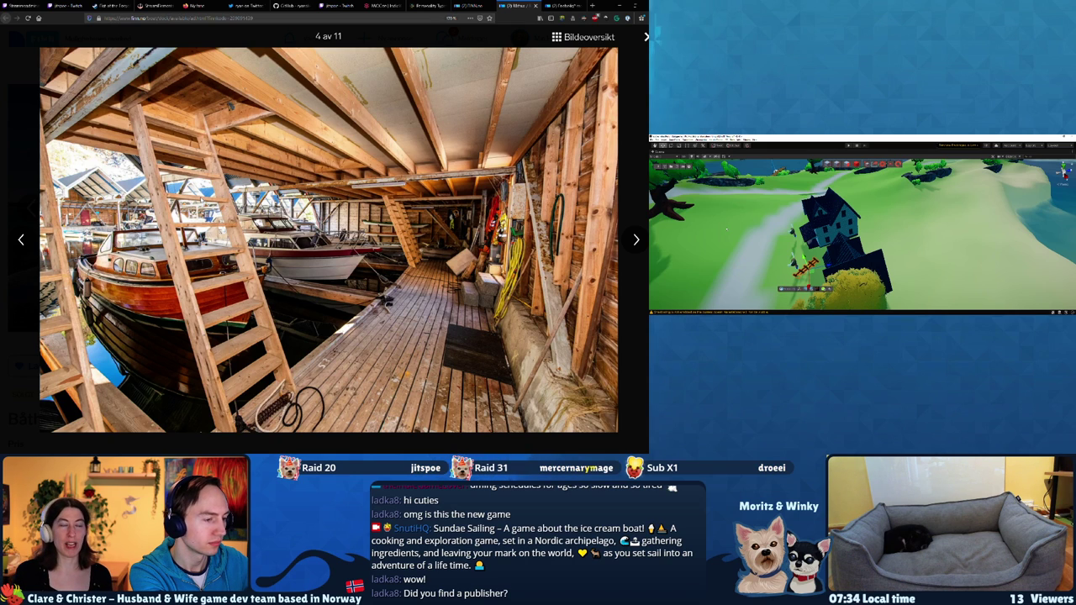
key("Right")
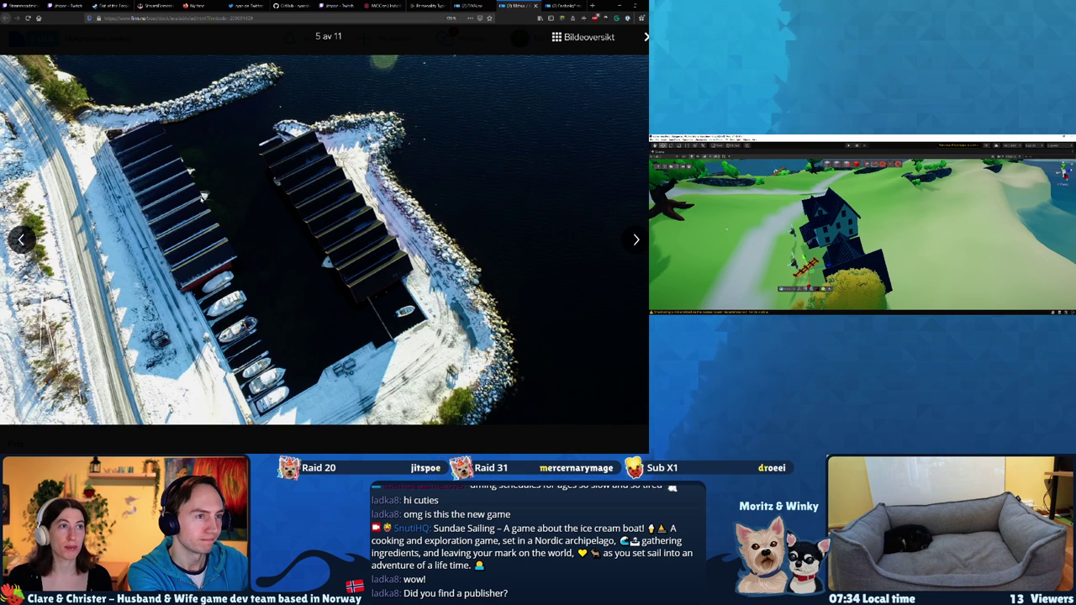
key("Right")
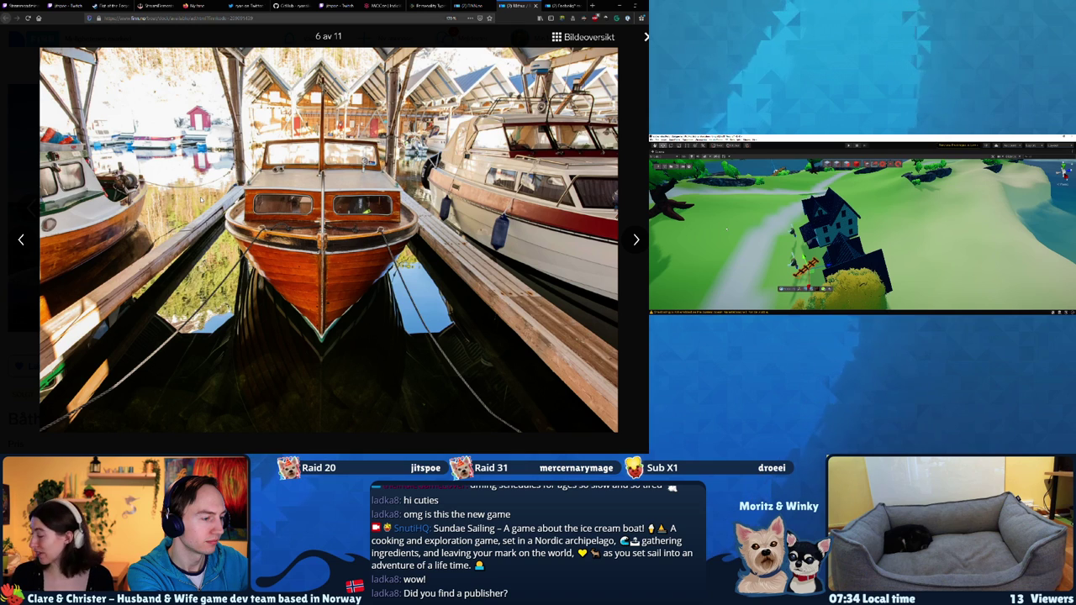
key("Right")
key("Right")
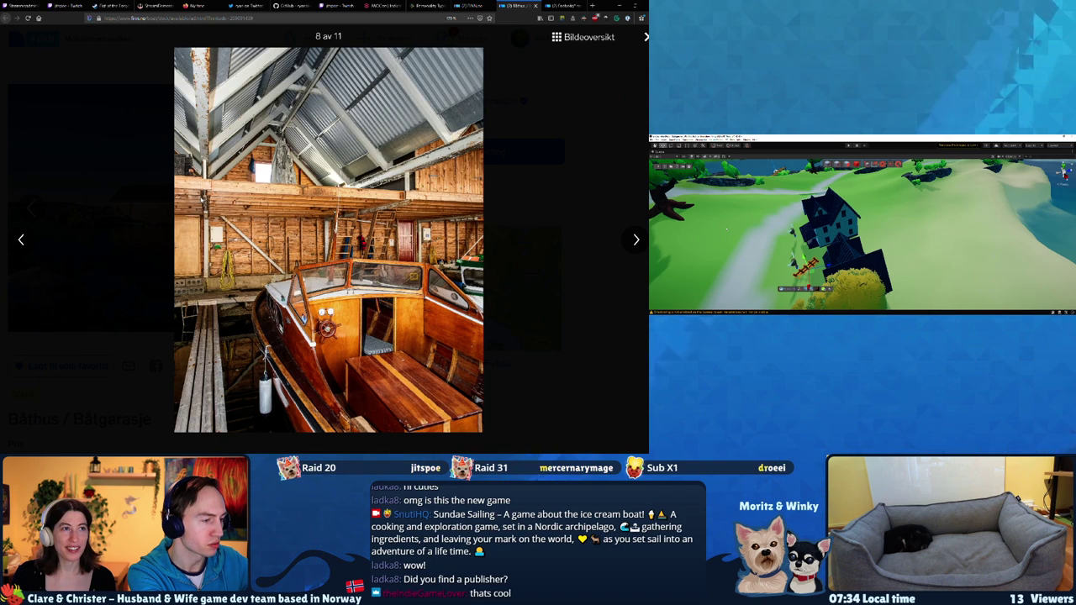
key("Right")
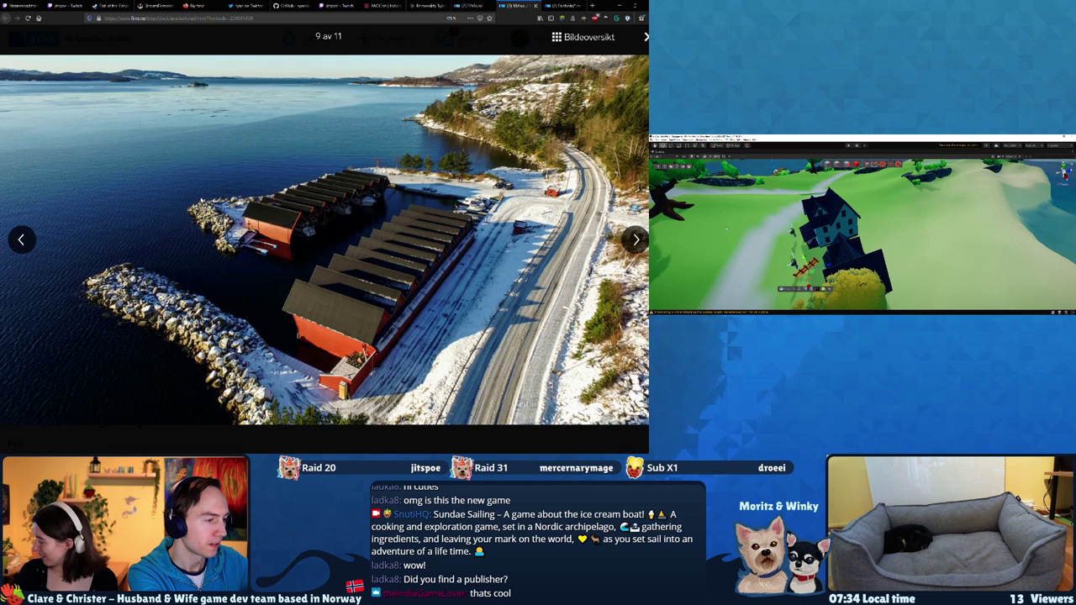
key("Right")
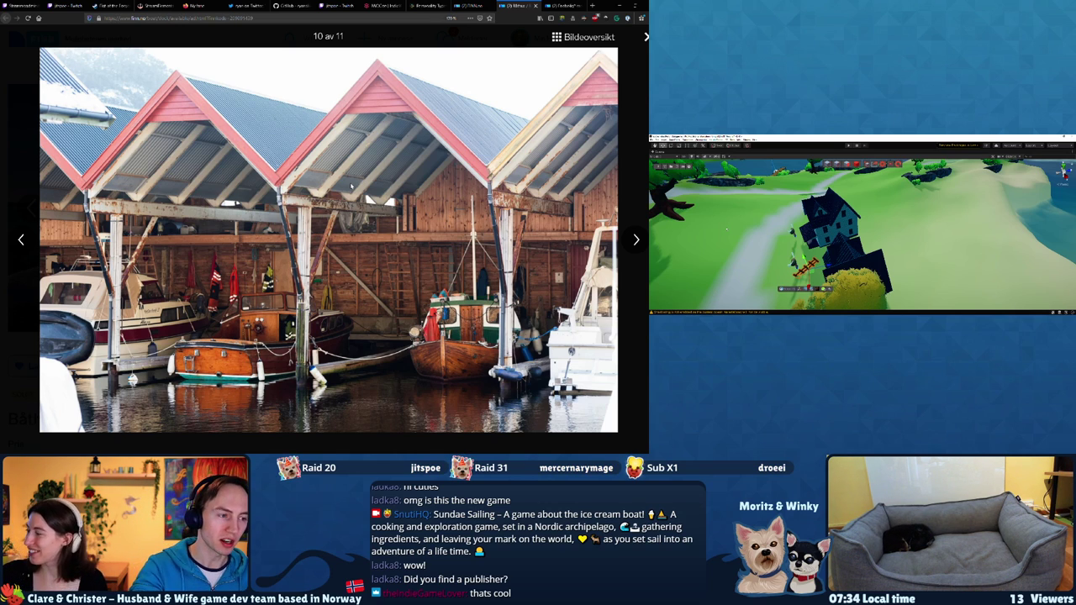
Open the Egersund cabin listing's gallery and browse to the boathouse and boat photos
left_click(467, 7)
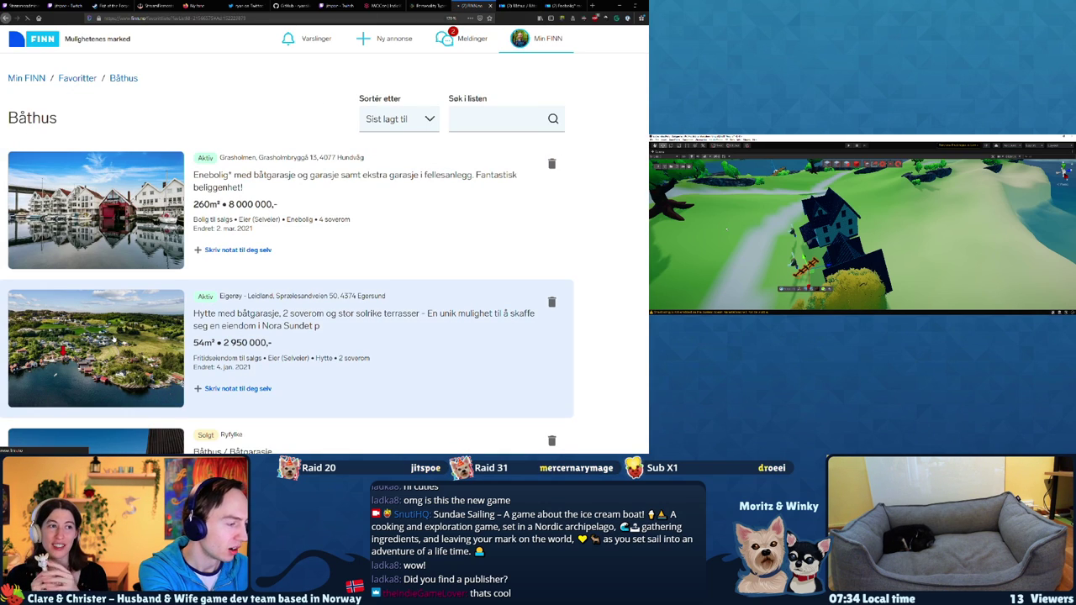
left_click(113, 339)
left_click(347, 269)
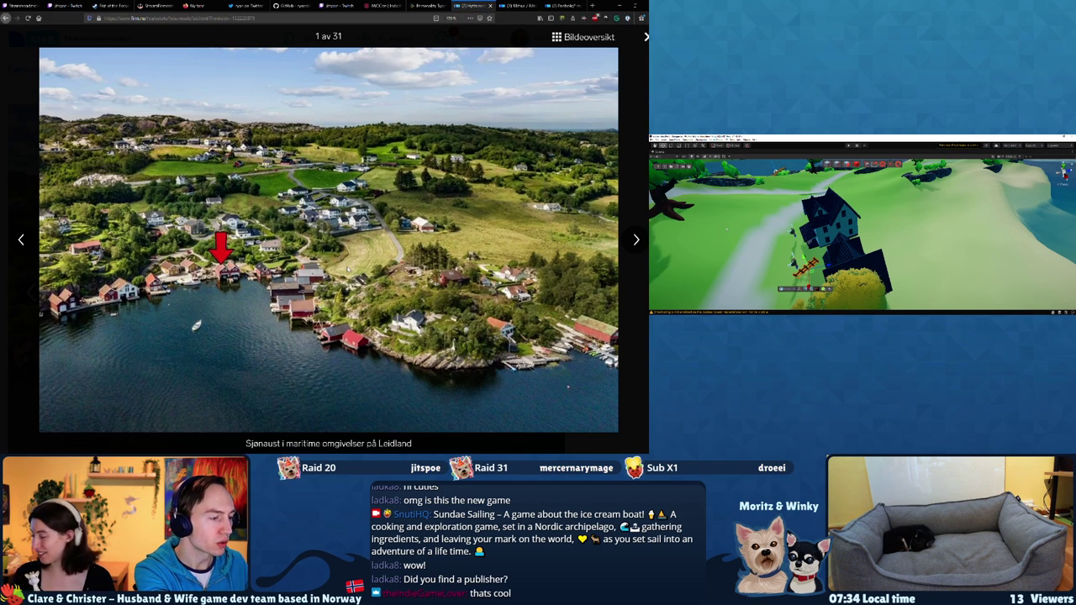
key("Right")
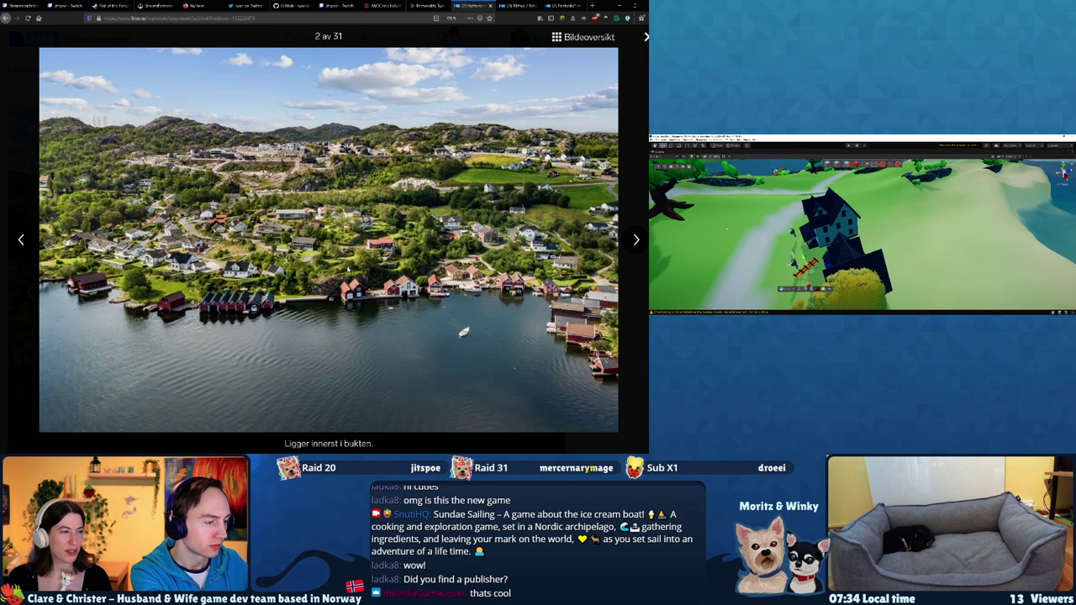
key("Right")
key("Right")
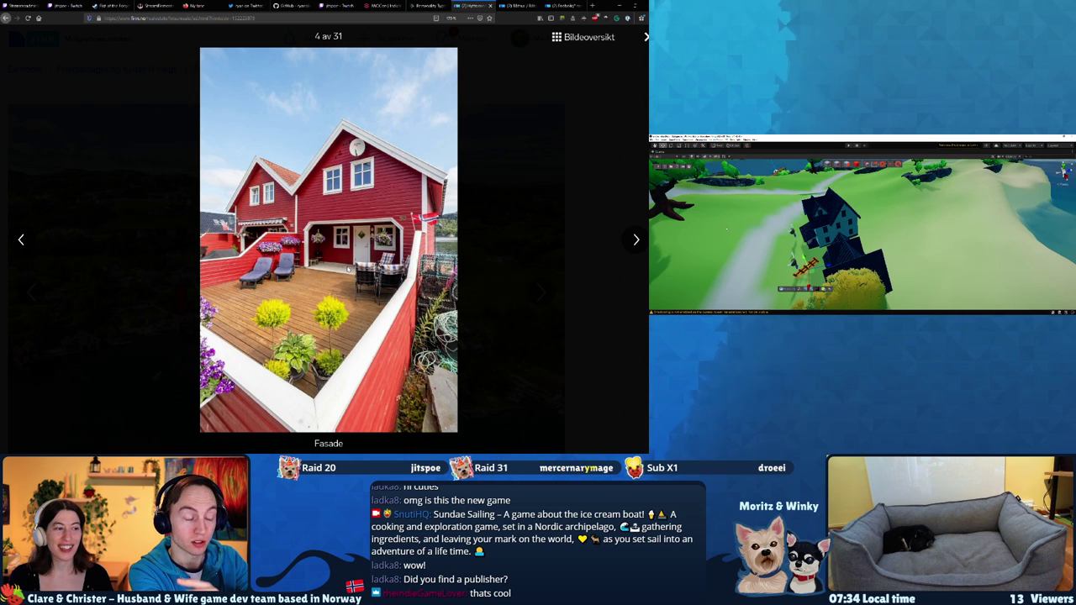
key("Right")
key("Right")
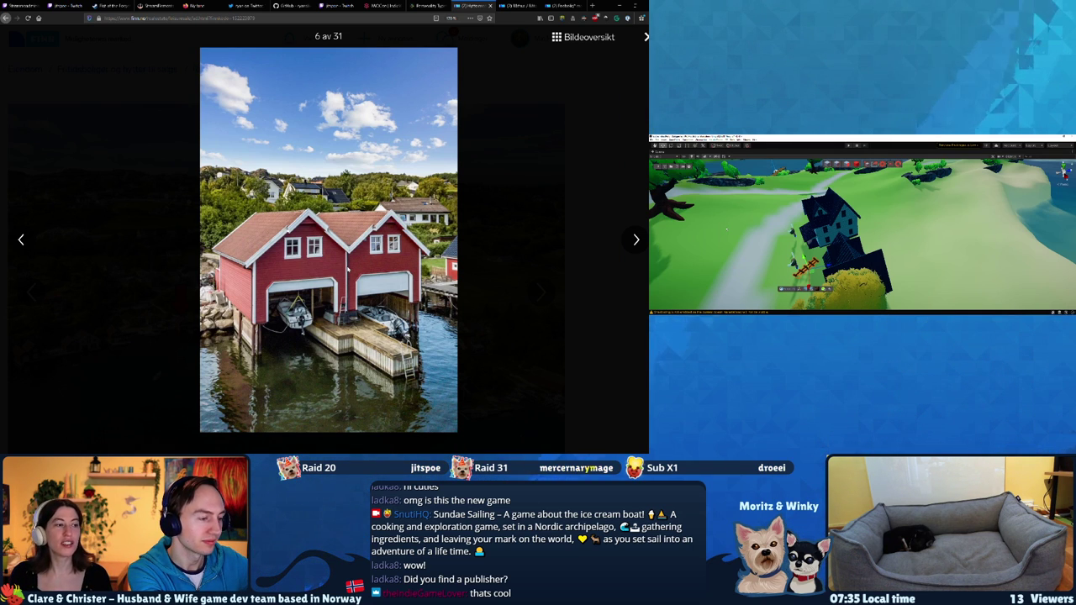
key("Right")
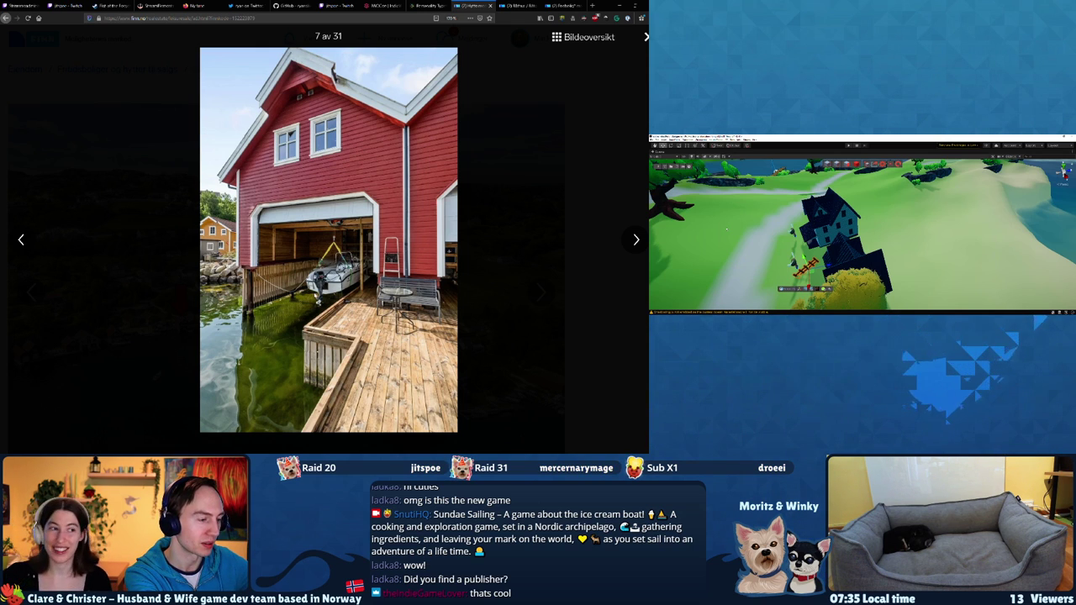
key("Right")
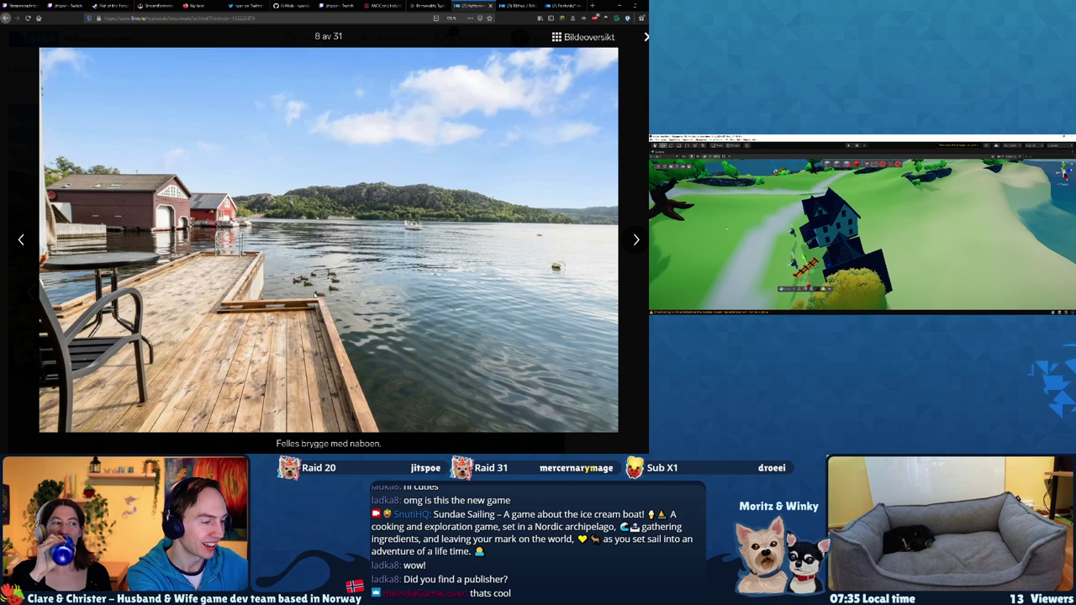
key("Right")
key("Right")
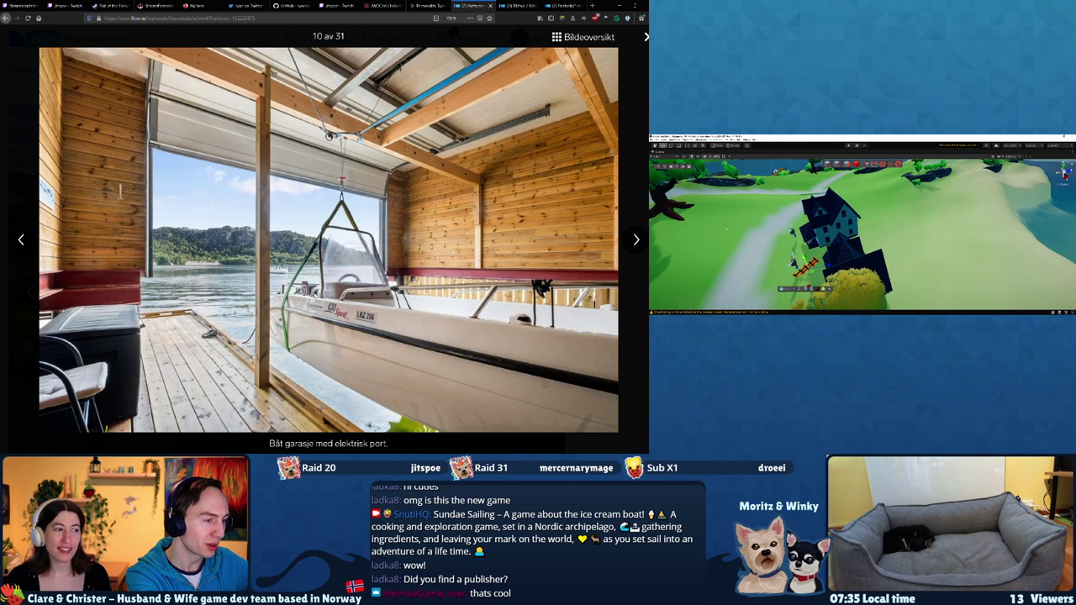
key("Right")
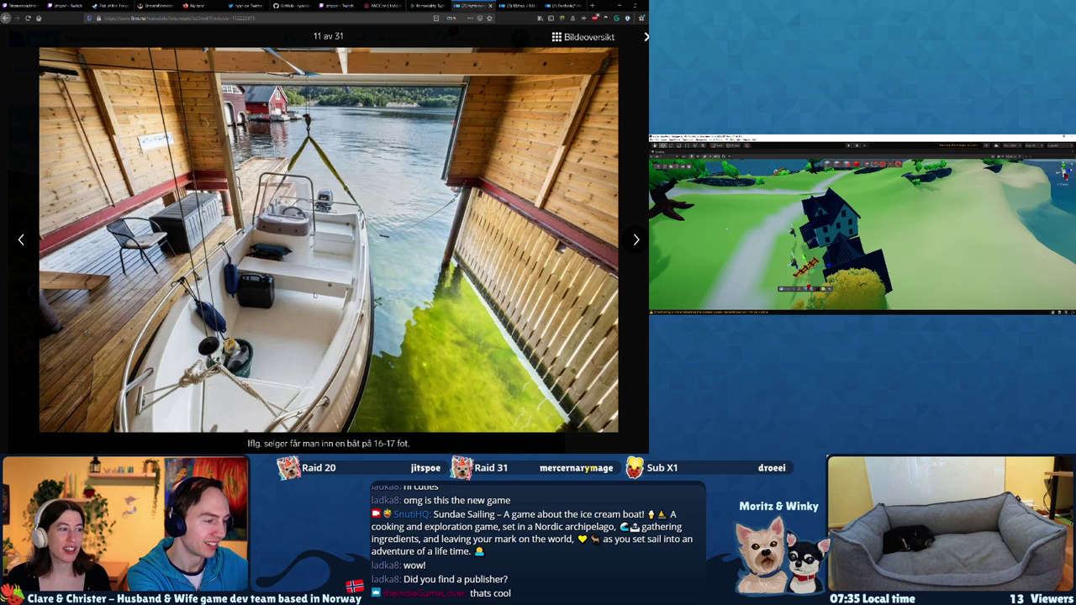
Continue through the interior photos to the 2.etg floor plan, photo 27 of 31
key("Right")
key("Right")
key("Left")
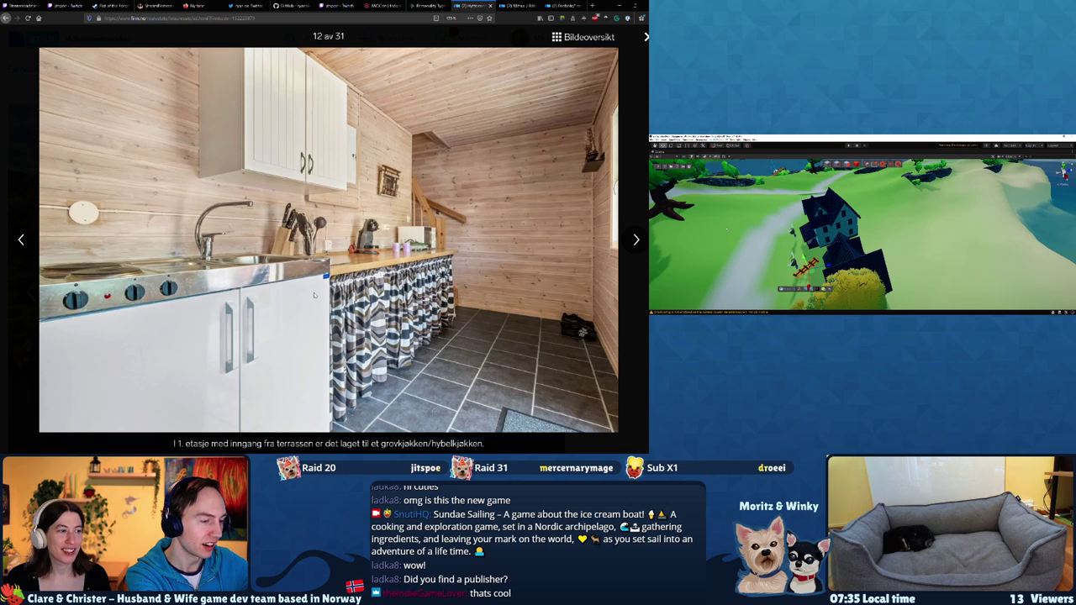
key("Right")
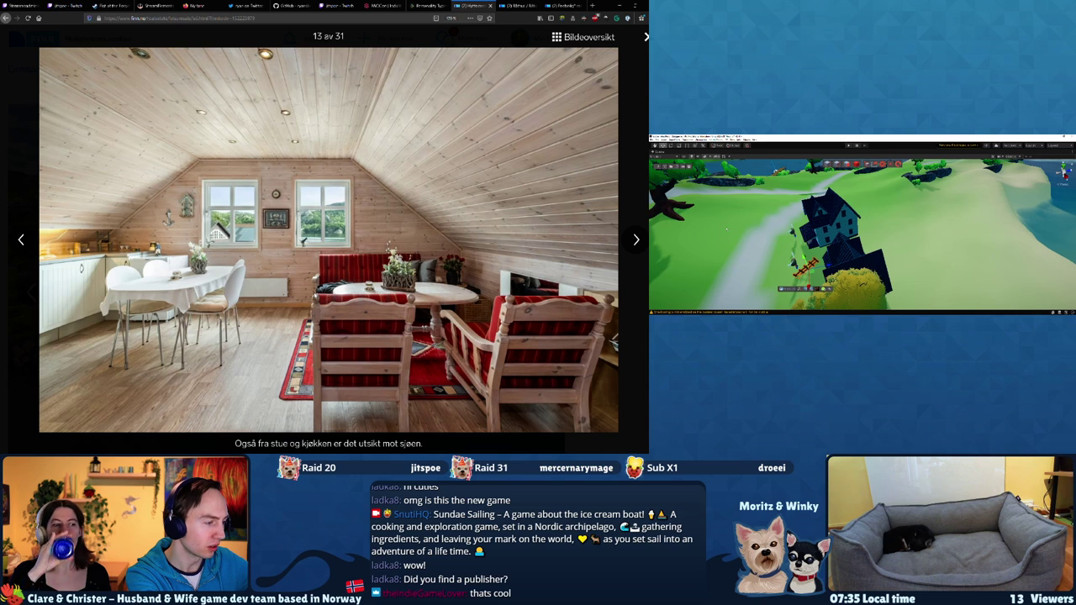
key("Right")
key("Right")
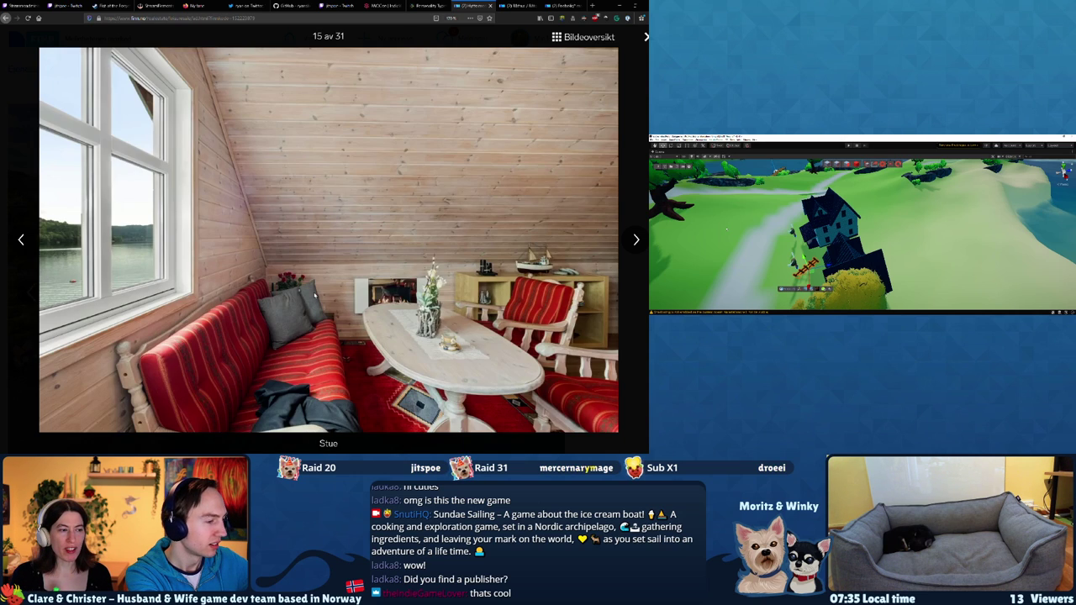
key("Right")
key("Right")
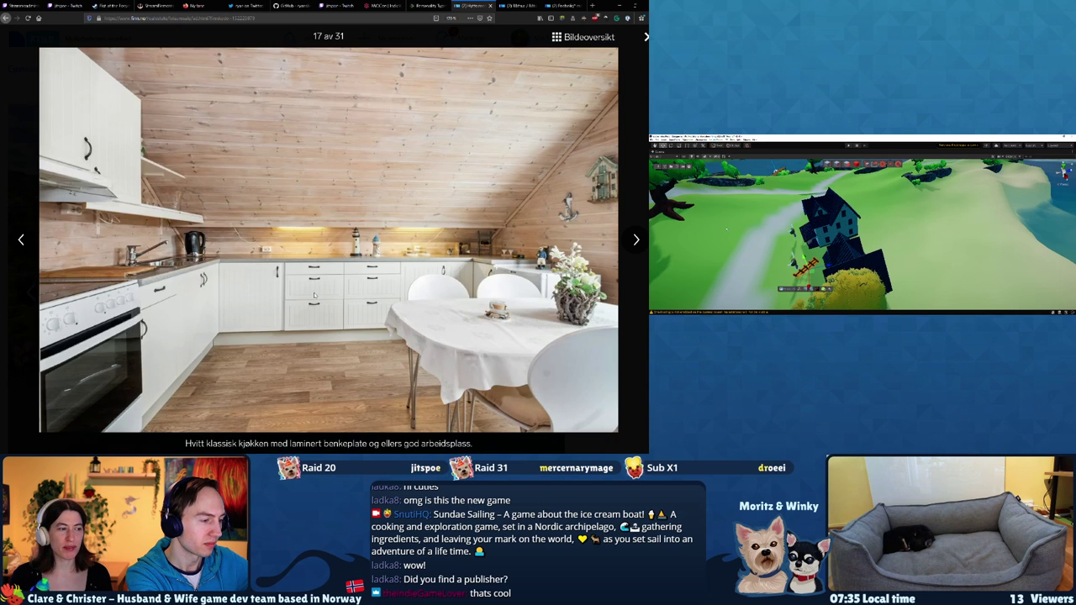
key("Right")
key("Right")
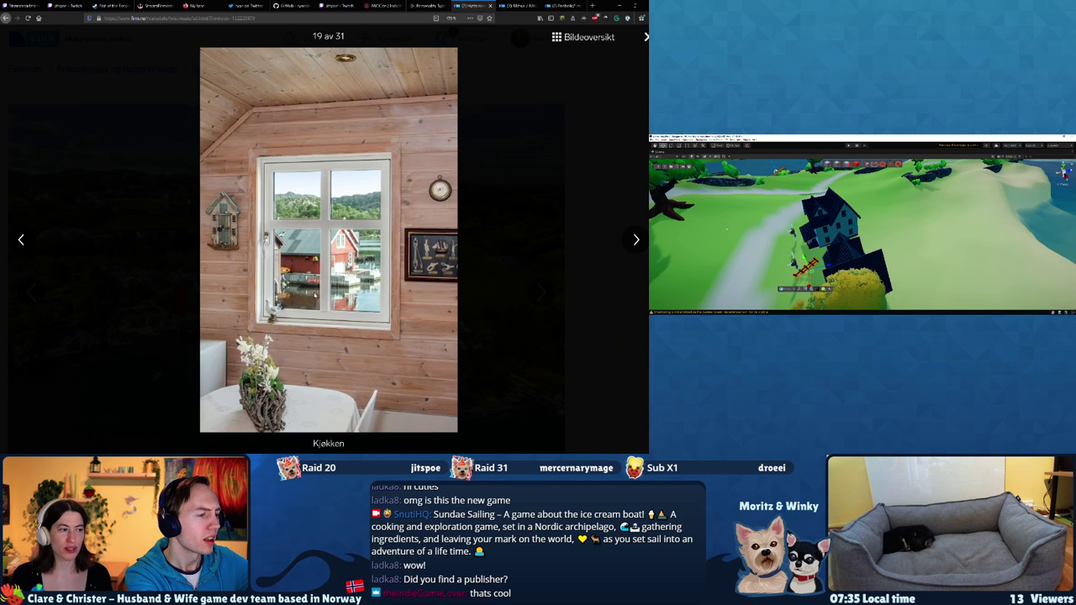
key("Right")
key("Right")
key("Right")
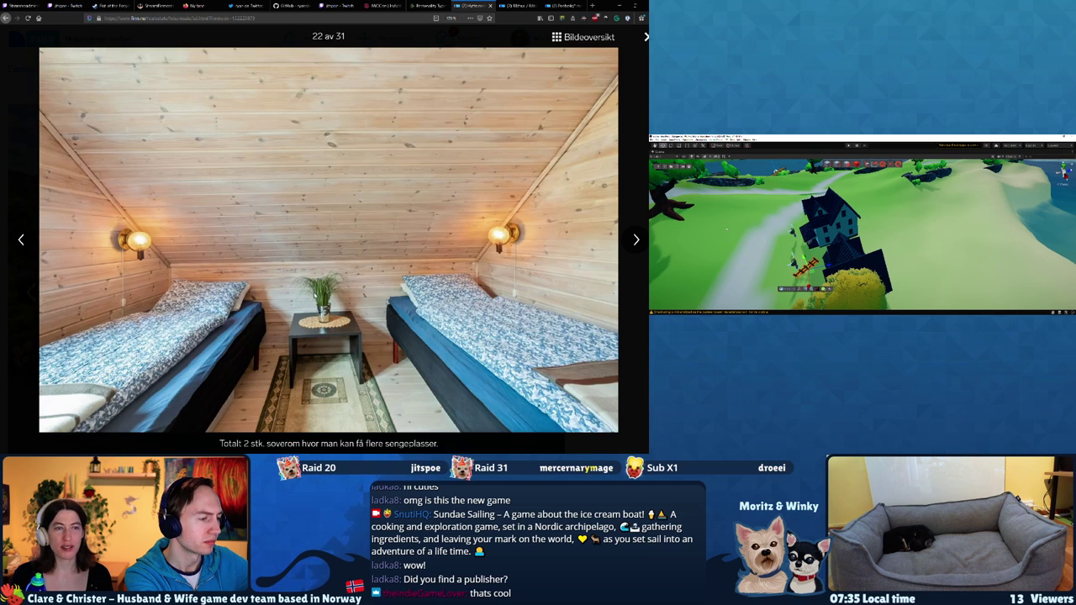
key("Right")
key("Right")
key("Right")
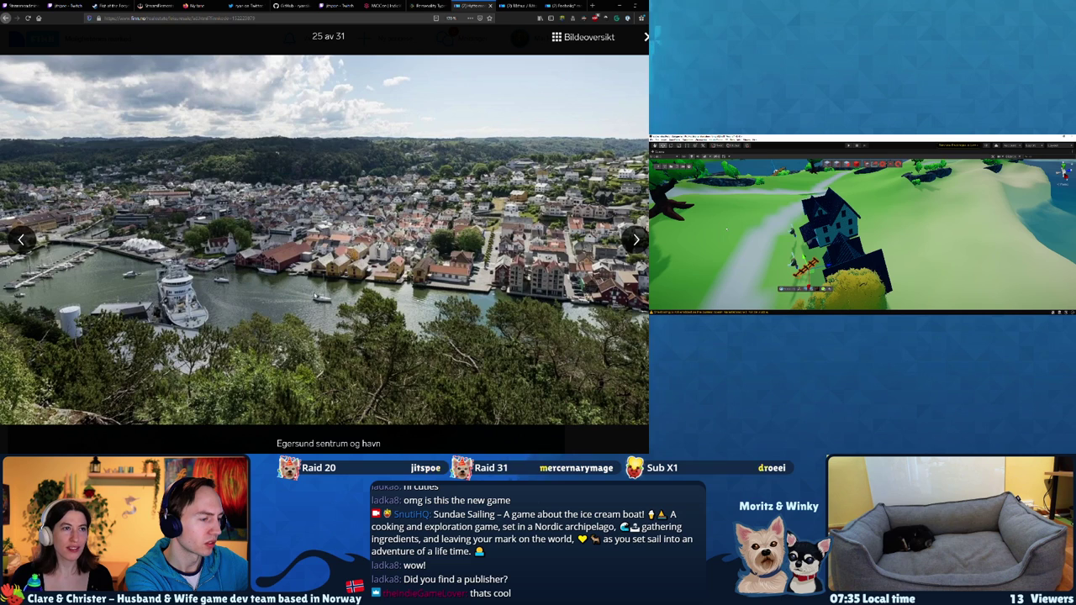
key("Right")
key("Right")
key("Right")
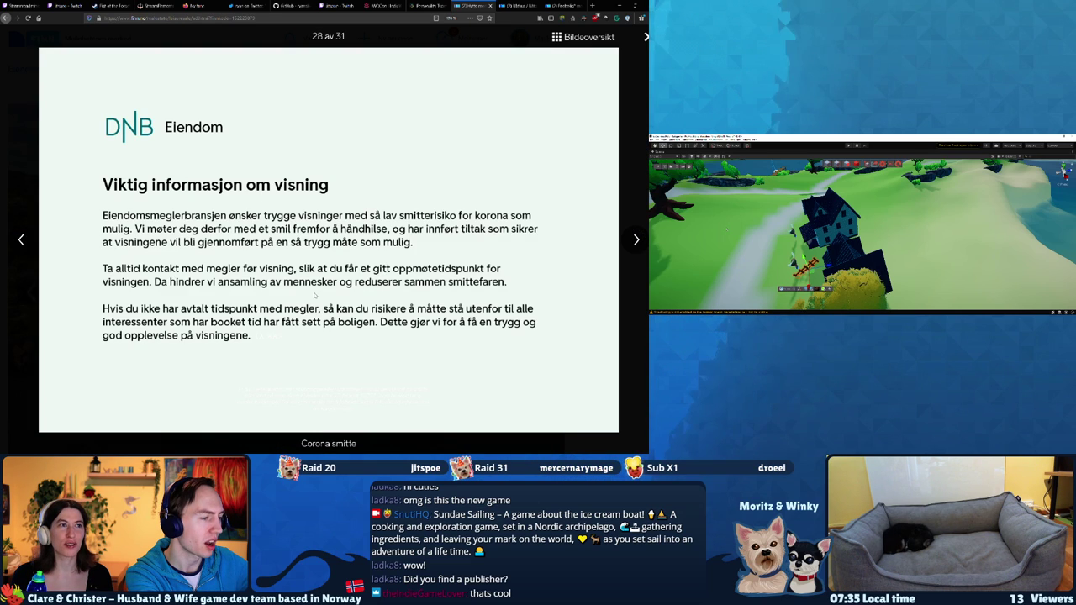
key("Left")
key("Left")
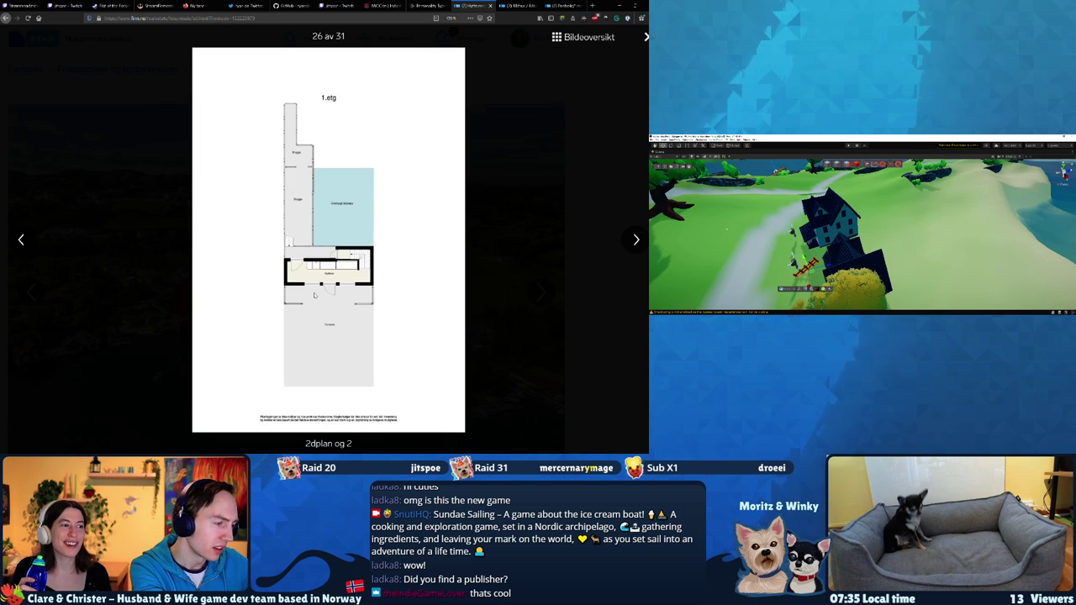
key("Right")
key("Right")
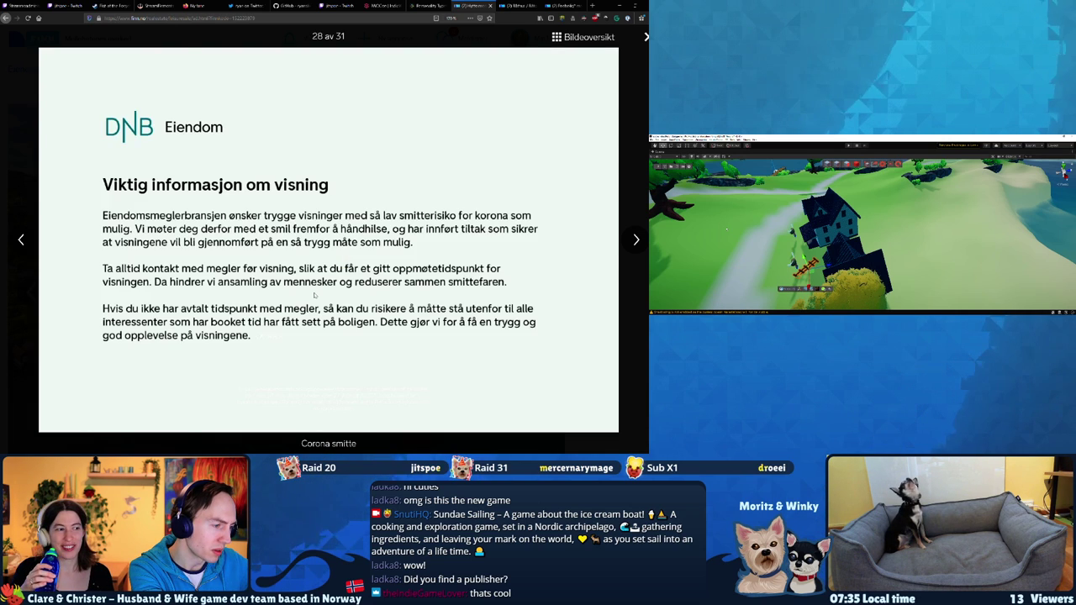
key("Left")
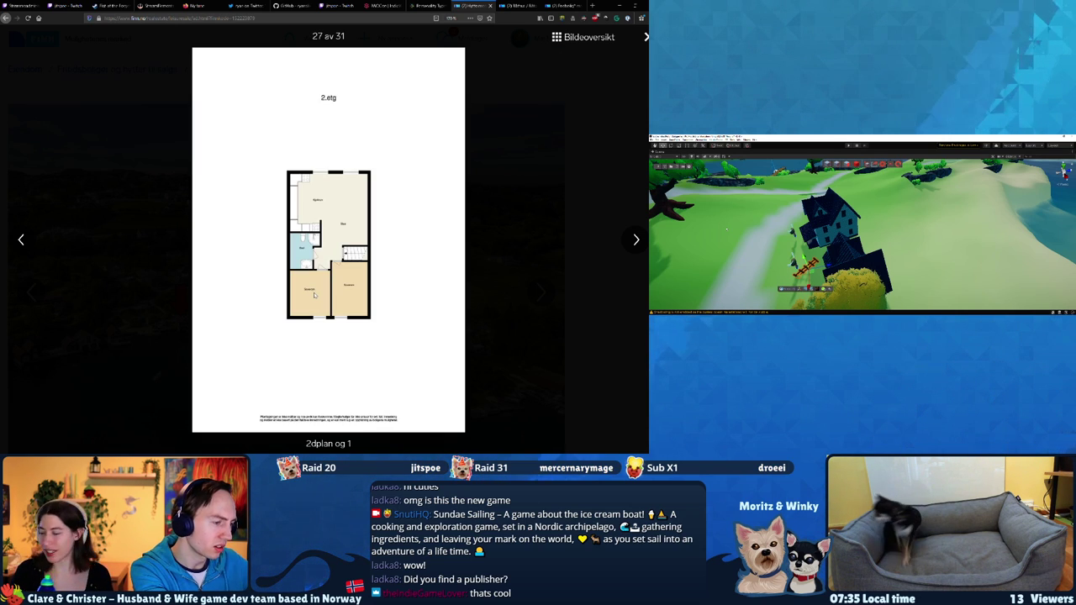
Close the gallery, scroll back up the cabin listing, and reopen the gallery from its main photo
key("Escape")
scroll(359, 301, "down", 4)
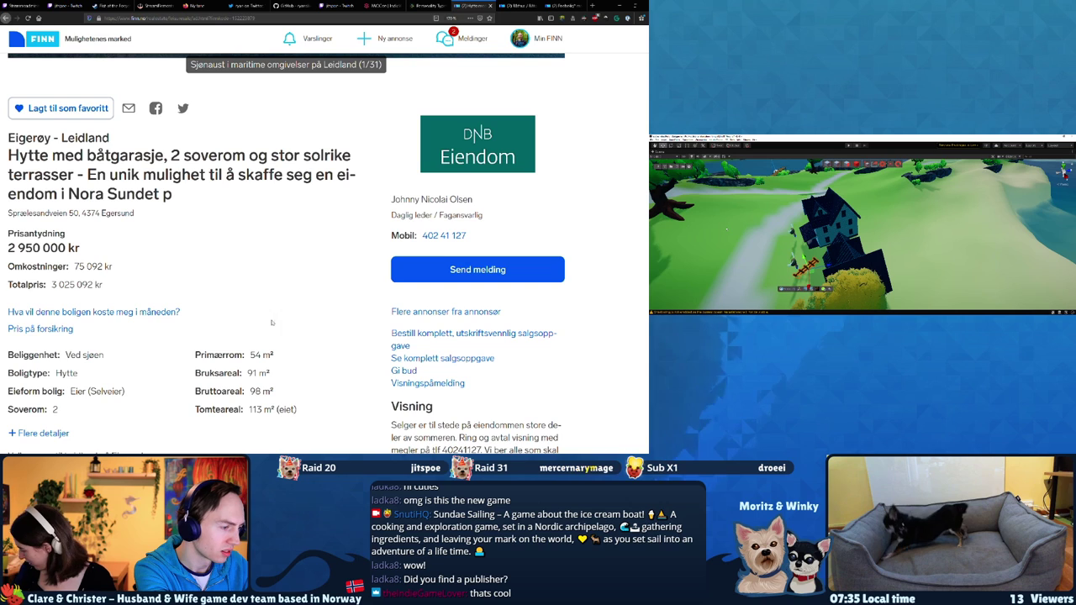
scroll(254, 344, "down", 1)
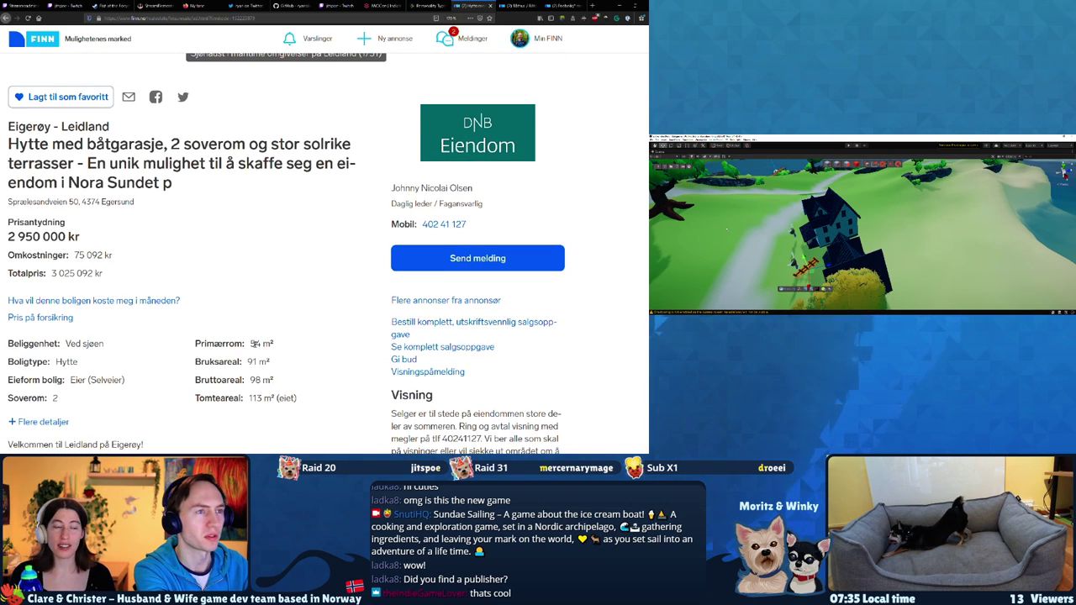
scroll(255, 344, "up", 4)
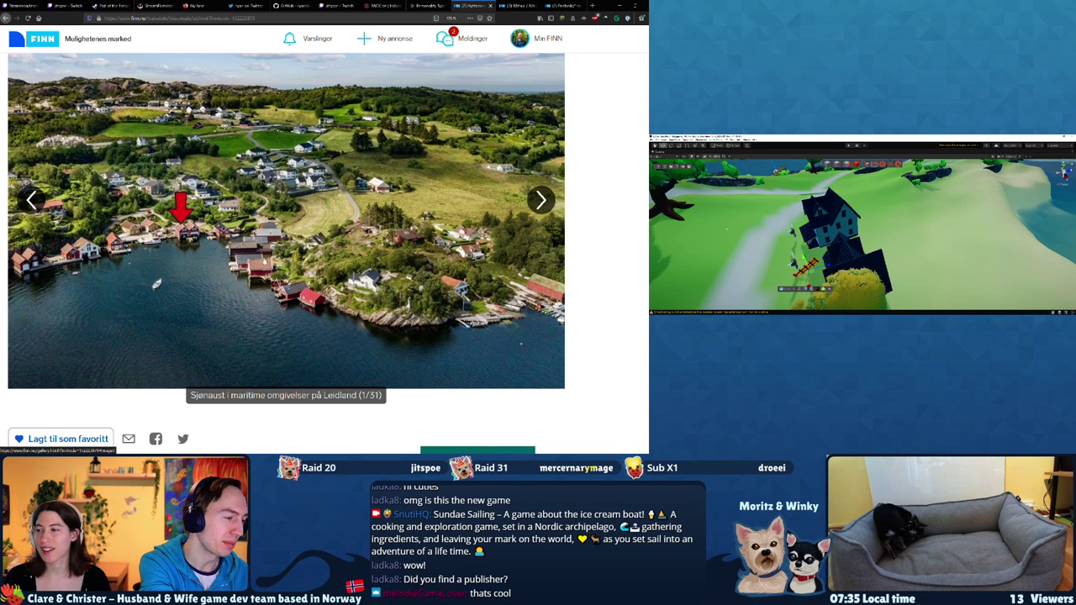
left_click(286, 220)
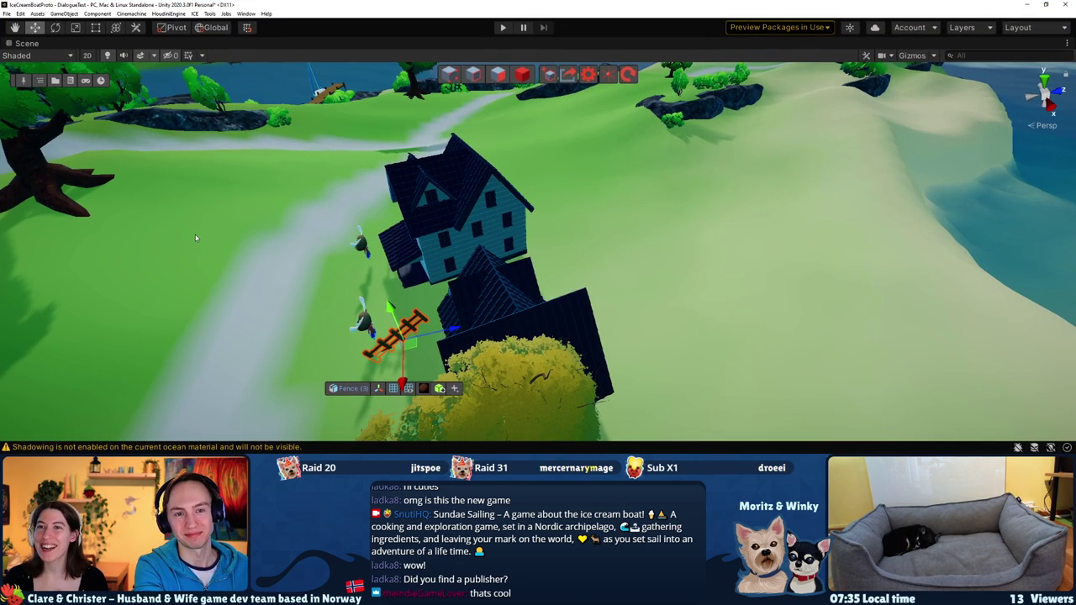
Shift the second teal house up beside the first one
left_click_drag(337, 277, 728, 213, "alt")
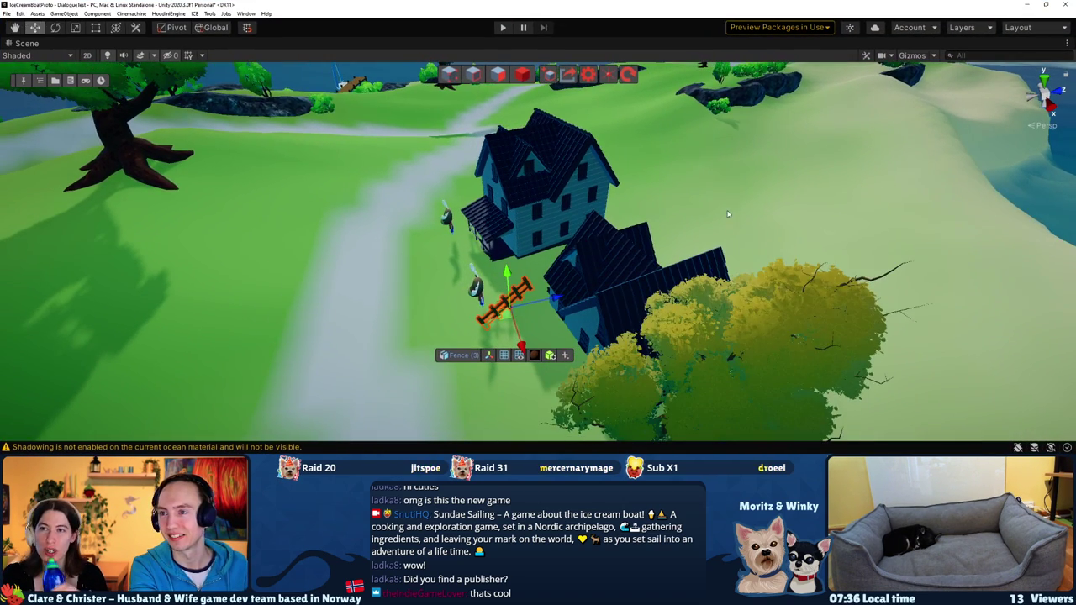
left_click(631, 252)
left_click_drag(631, 253, 375, 333, "alt")
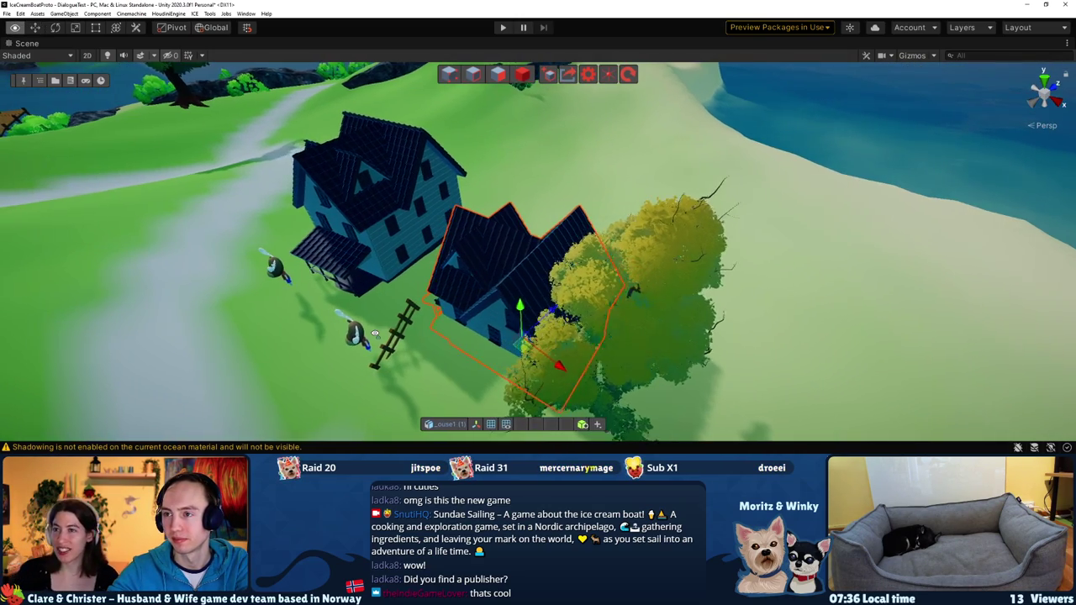
key("f")
left_click_drag(522, 333, 558, 294)
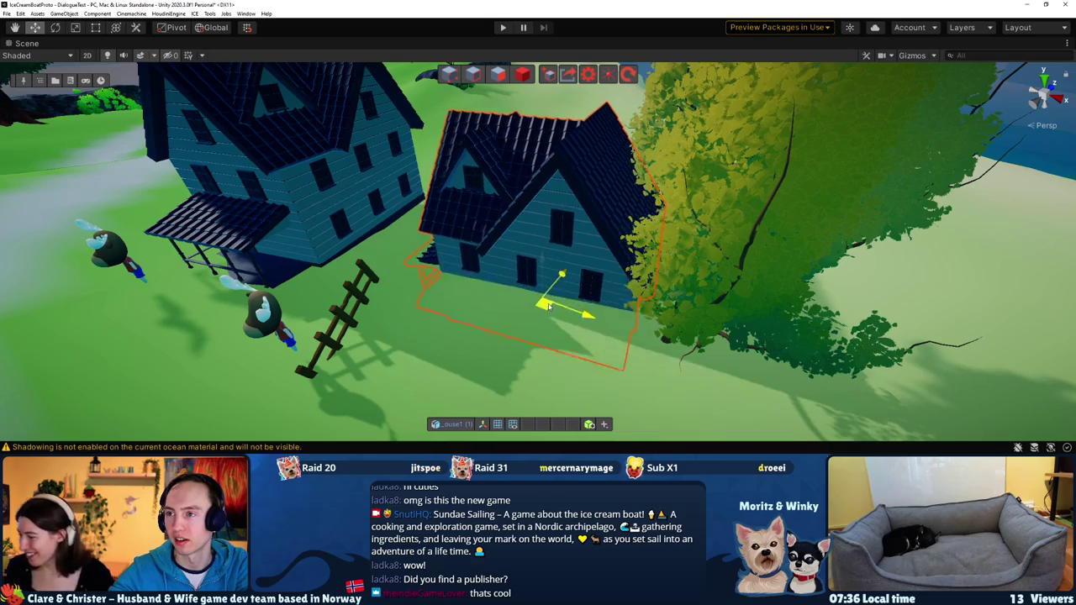
scroll(557, 294, "down", 5)
Turn the second house slightly and drag the yellow-green tree away from it
left_click(481, 238)
key("f")
left_click(481, 238)
key("f")
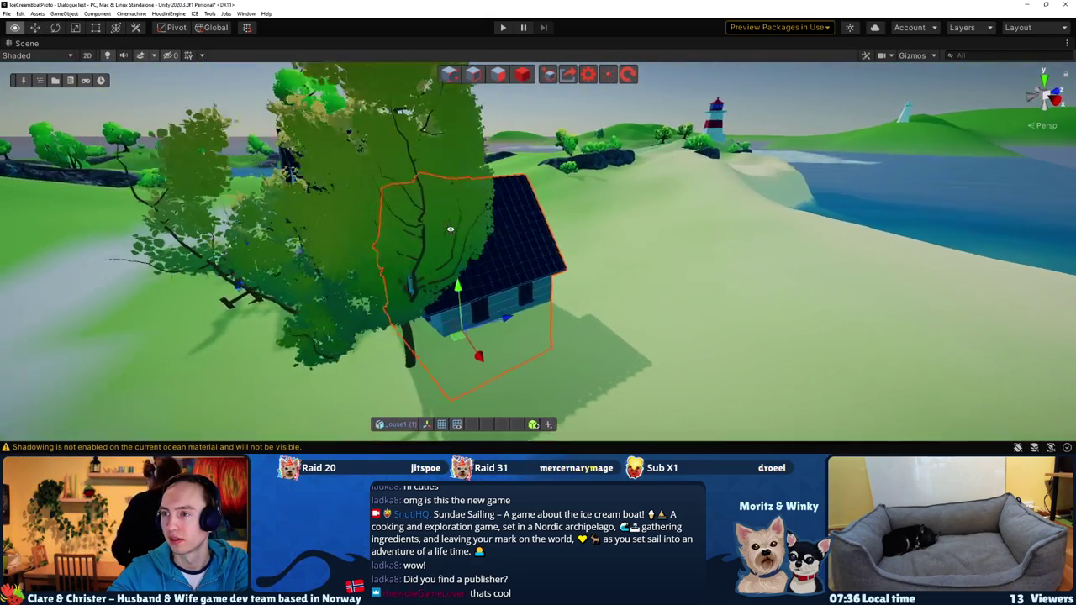
key("e")
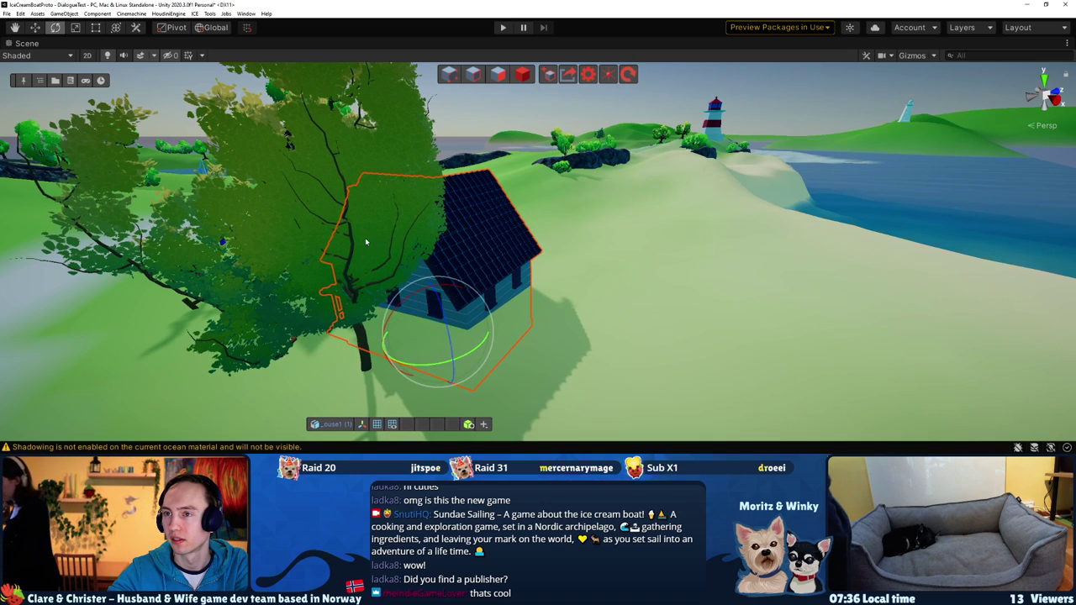
left_click(365, 237)
key("f")
key("w")
mouse_move(421, 341)
left_mouse_down()
mouse_move(679, 306)
mouse_move(612, 280)
mouse_move(654, 273)
left_mouse_up()
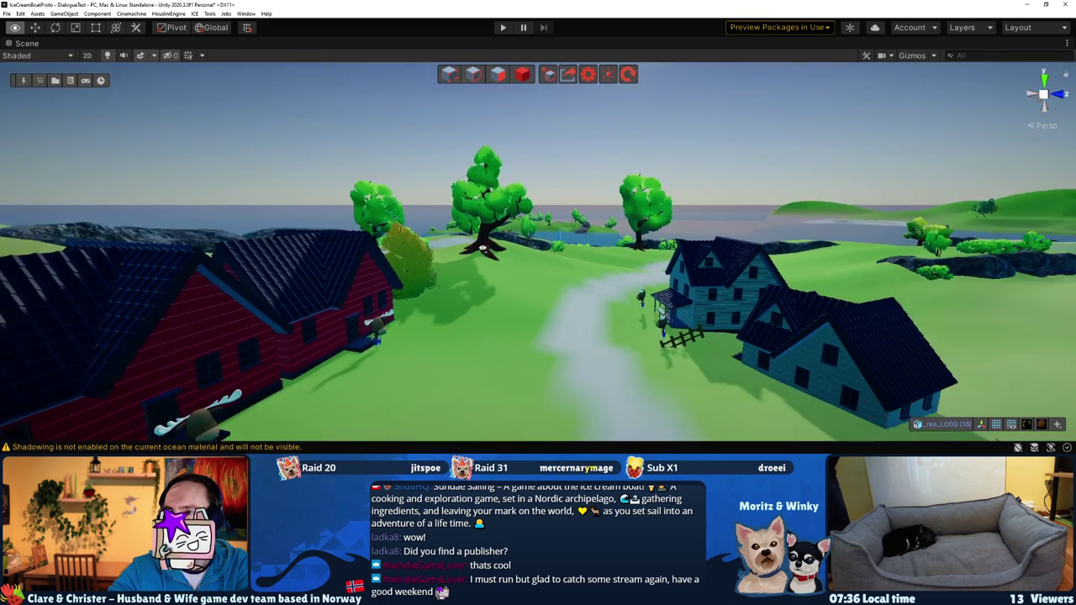
Delete the overlapping tree and turn the fence beside the house toward horizontal
key("Delete")
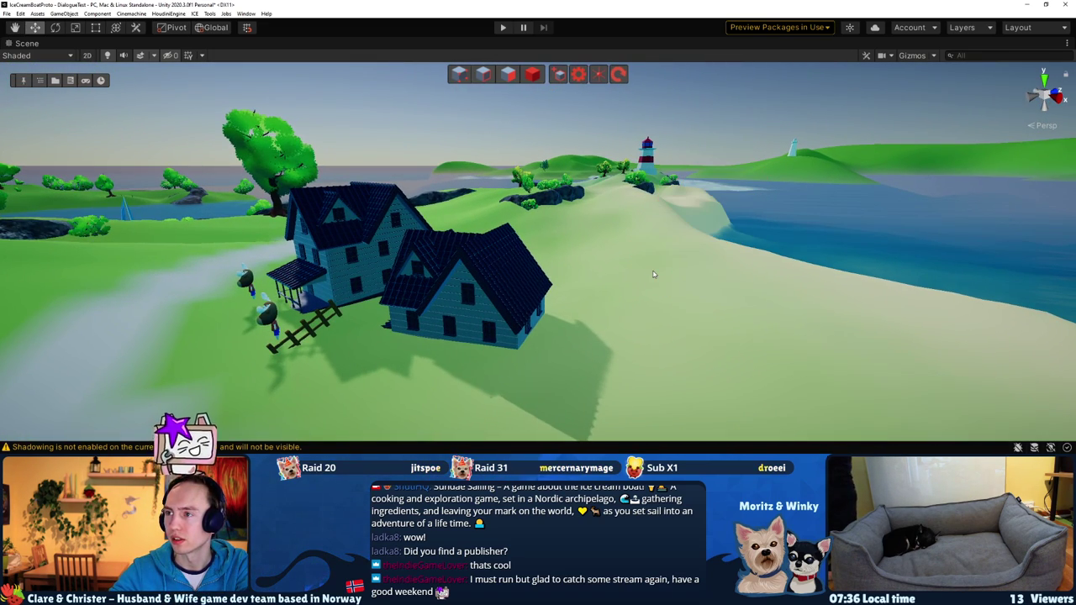
left_click(309, 333)
key("e")
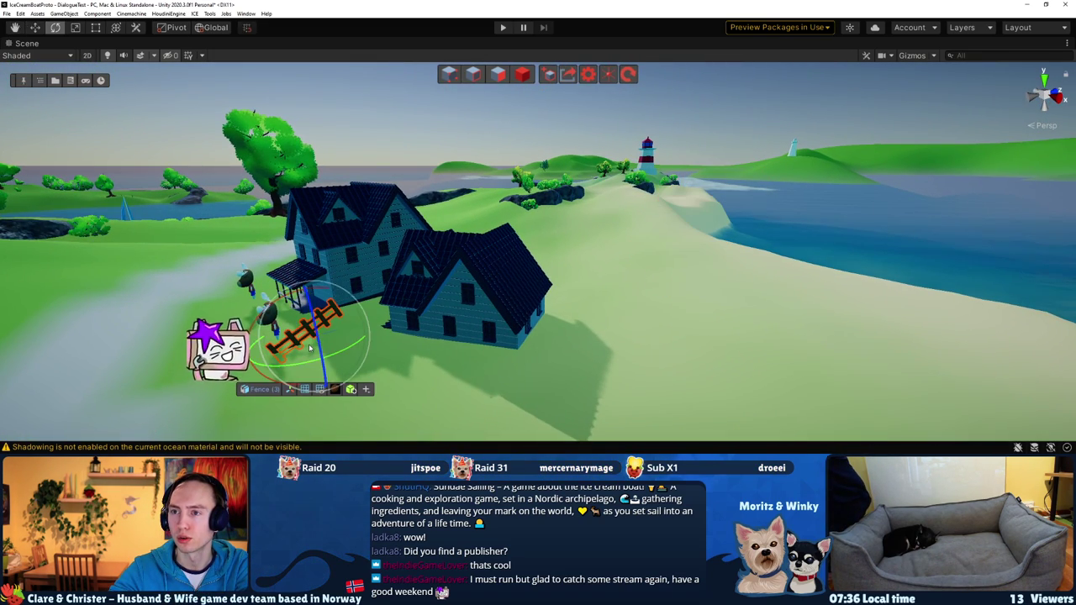
left_click_drag(312, 282, 340, 288)
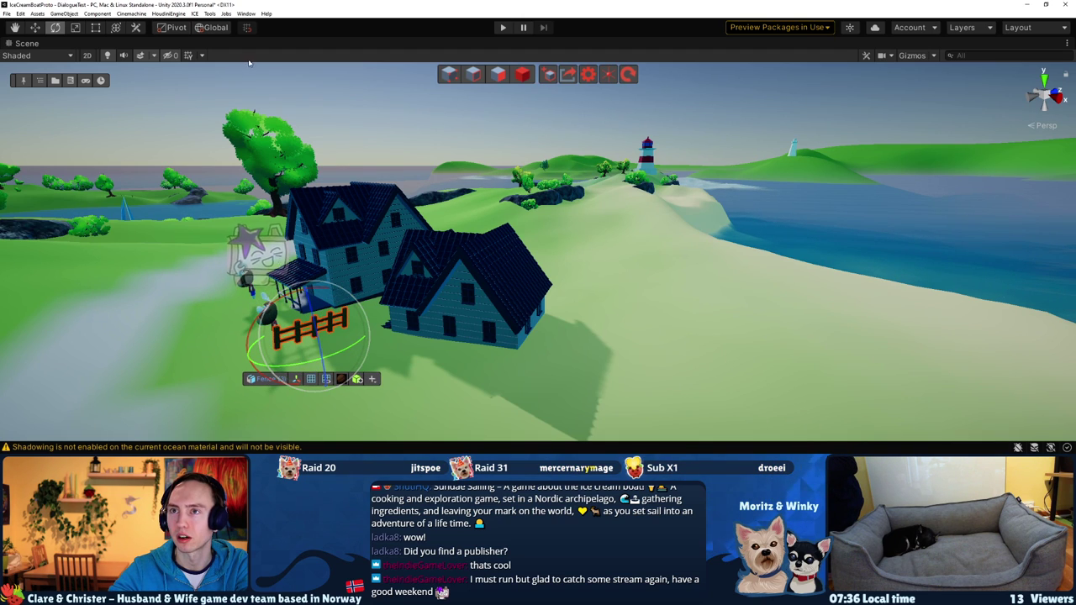
right_click_drag(423, 102, 400, 140)
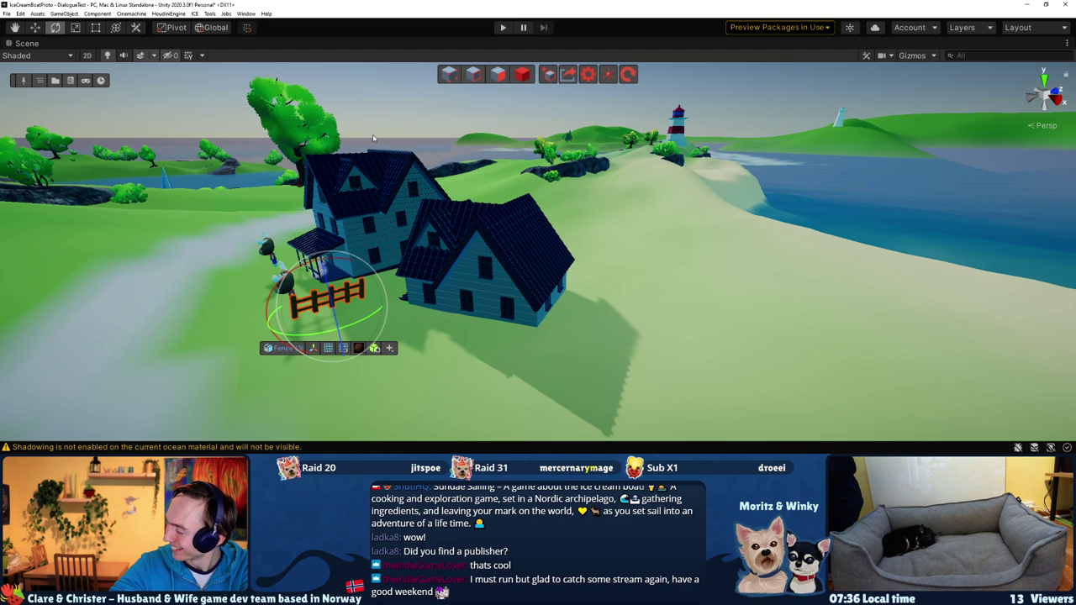
mouse_move(341, 289)
right_mouse_down()
mouse_move(480, 311)
mouse_move(225, 169)
right_mouse_up()
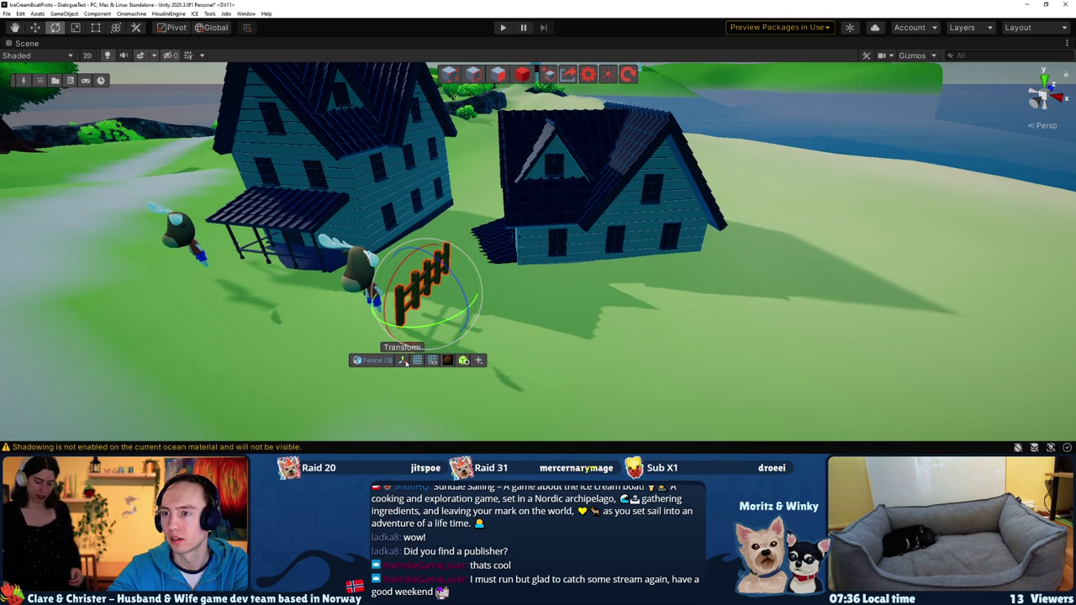
Zero the fence's rotation in the Inspector and enter 90 on the remaining axis
left_click(404, 362)
type("0")
key("Tab")
type("0")
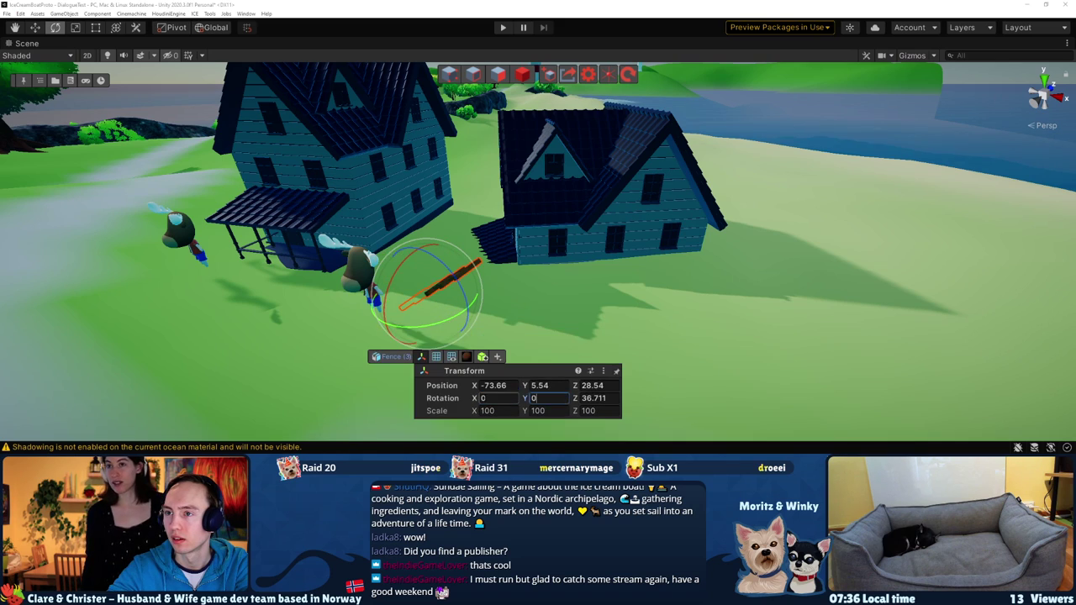
key("Tab")
type("0")
key("Tab")
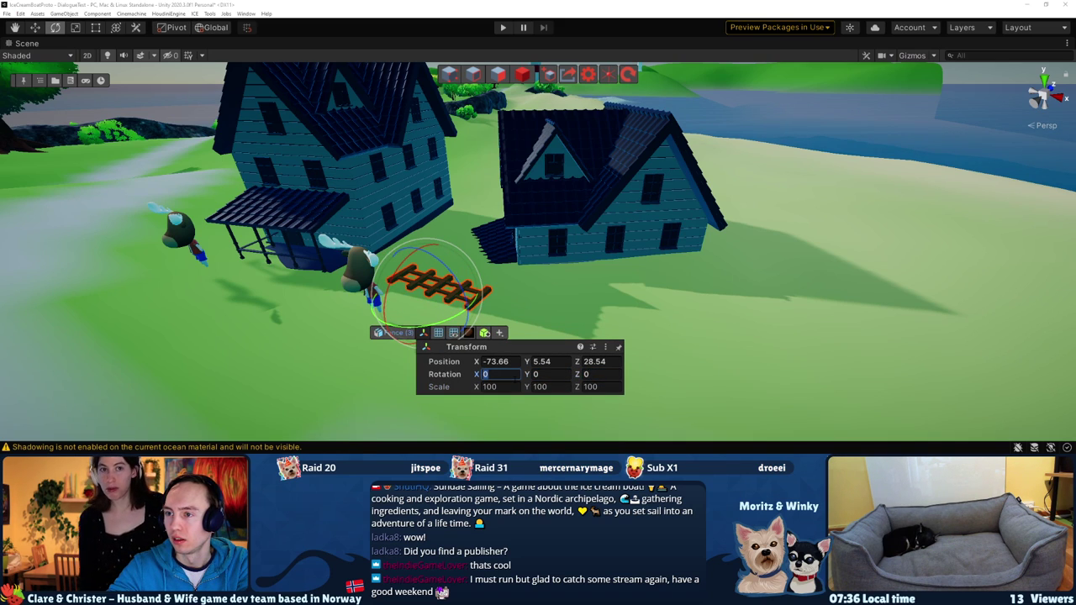
type("90")
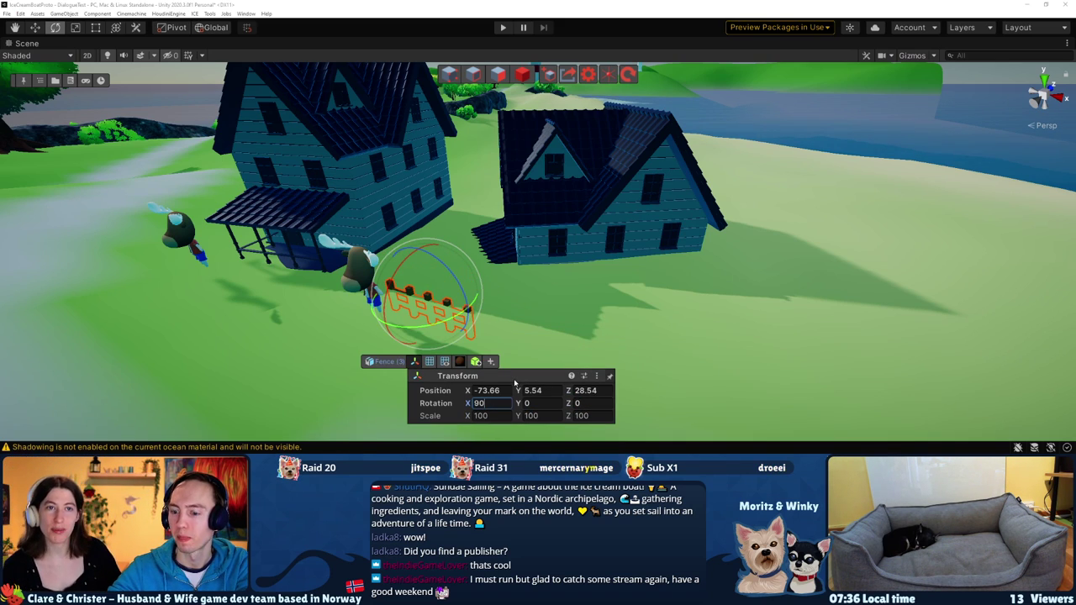
type("-")
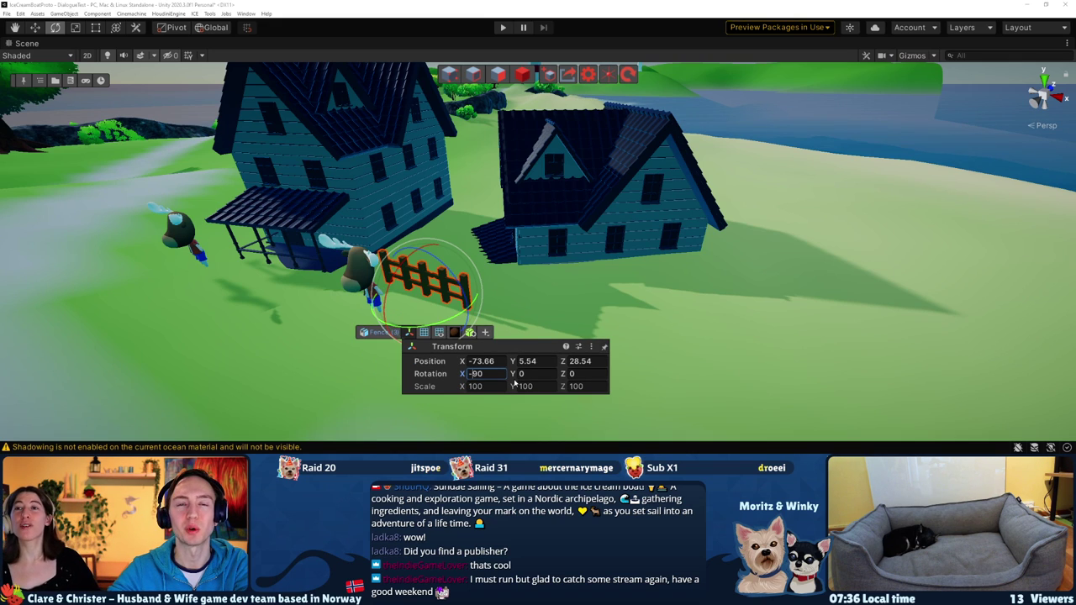
key("Return")
Lower the fence onto the ground and rotate it slightly
key("w")
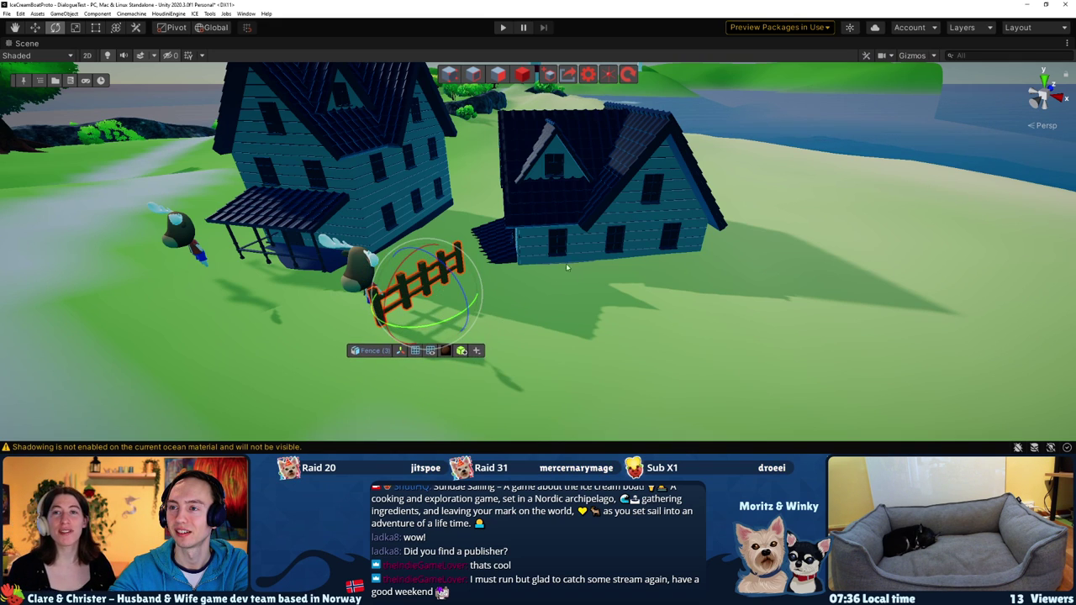
mouse_move(439, 308)
left_mouse_down("alt")
mouse_move(390, 289)
mouse_move(407, 271)
left_mouse_up("alt")
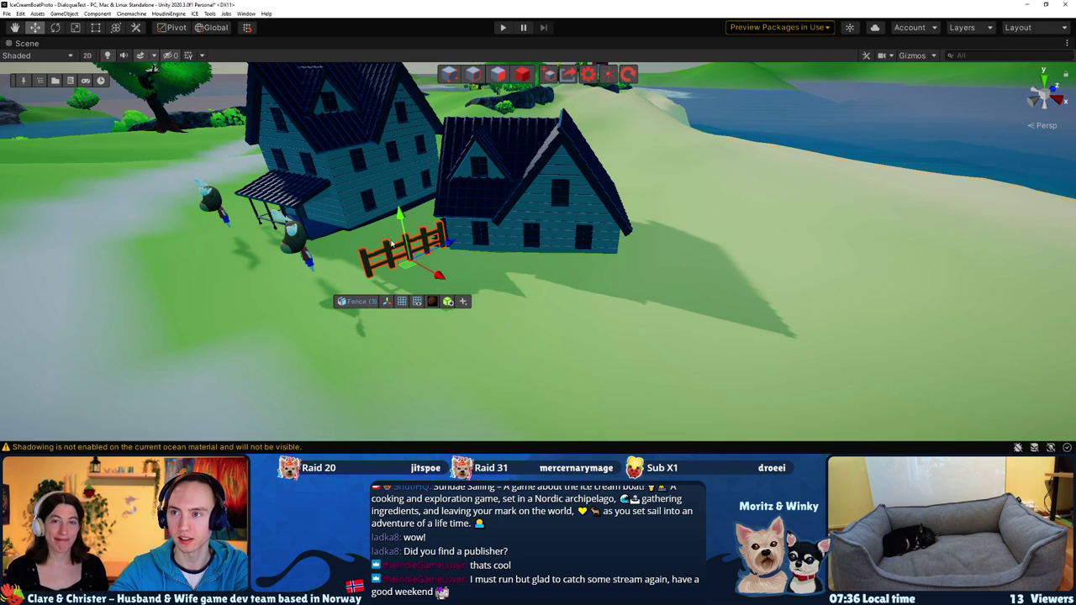
left_click_drag(401, 229, 405, 224)
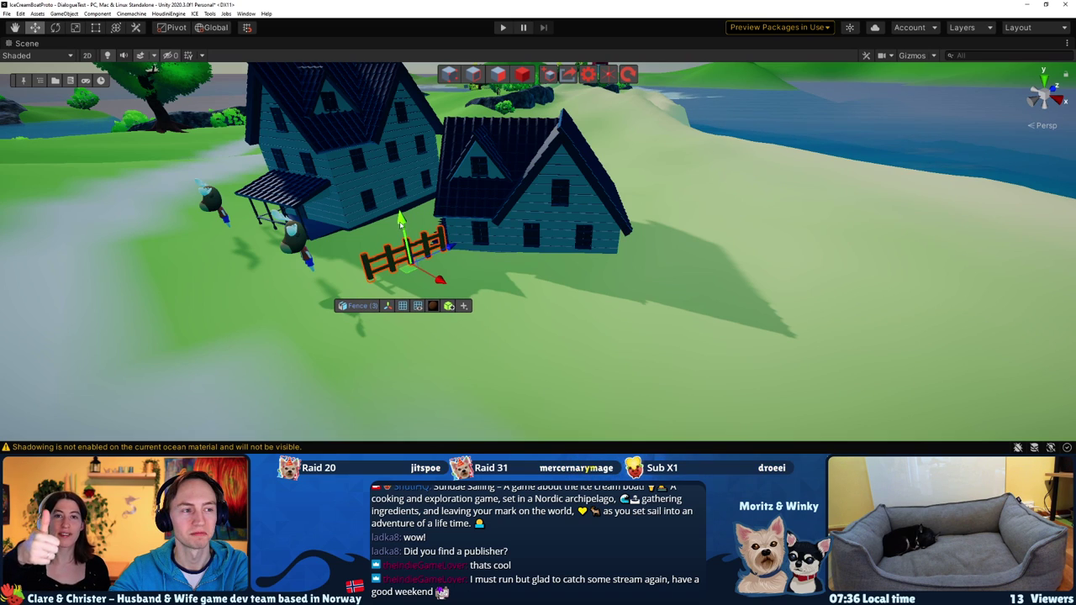
mouse_move(373, 244)
left_mouse_down()
mouse_move(402, 220)
mouse_move(393, 260)
mouse_move(541, 257)
mouse_move(470, 266)
left_mouse_up()
Duplicate the fence with Ctrl+D and slide the copy beside the right house
key("ctrl+d")
scroll(381, 228, "down", 3)
key("e")
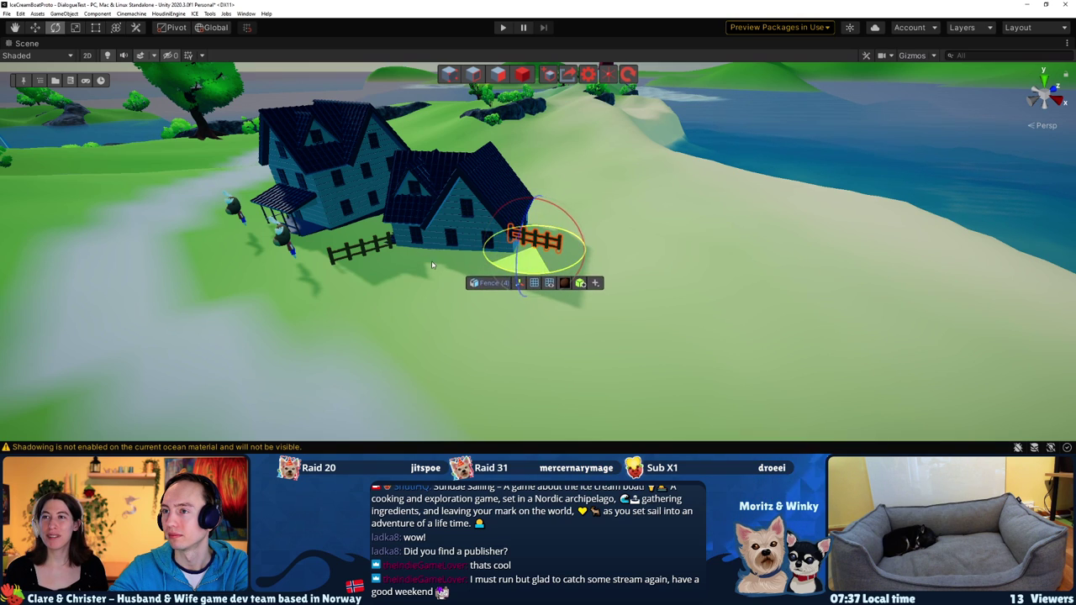
key("w")
mouse_move(536, 259)
left_mouse_down()
mouse_move(545, 265)
mouse_move(509, 262)
left_mouse_up()
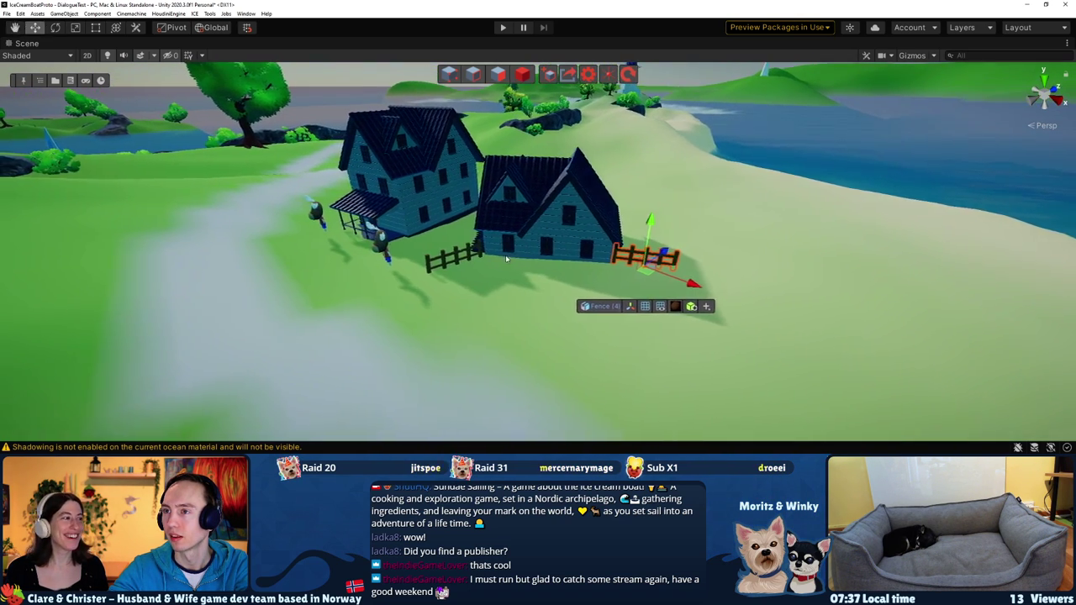
mouse_move(509, 262)
right_mouse_down()
mouse_move(810, 151)
mouse_move(397, 212)
mouse_move(409, 309)
right_mouse_up()
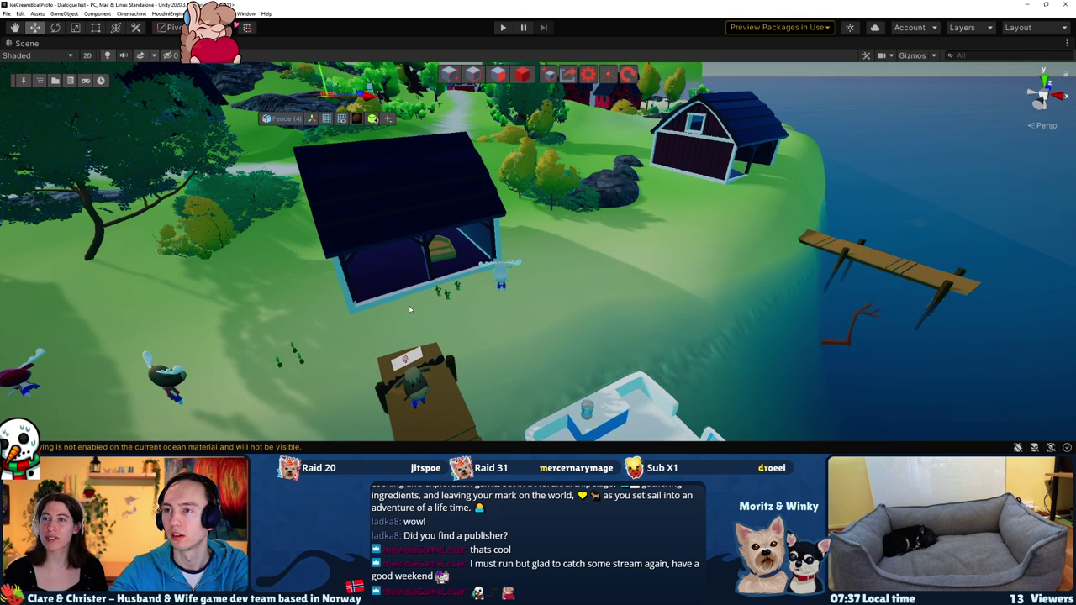
Select the broccoli plants and moose by the dark cabin and shift them up-right
left_click(456, 291)
left_click(446, 297, "shift")
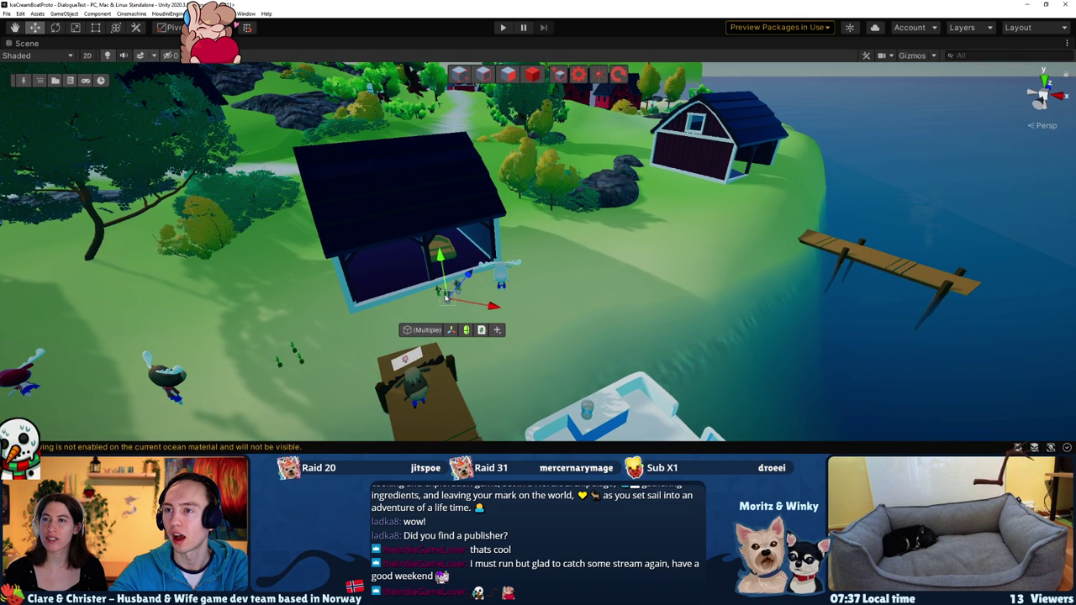
key("f")
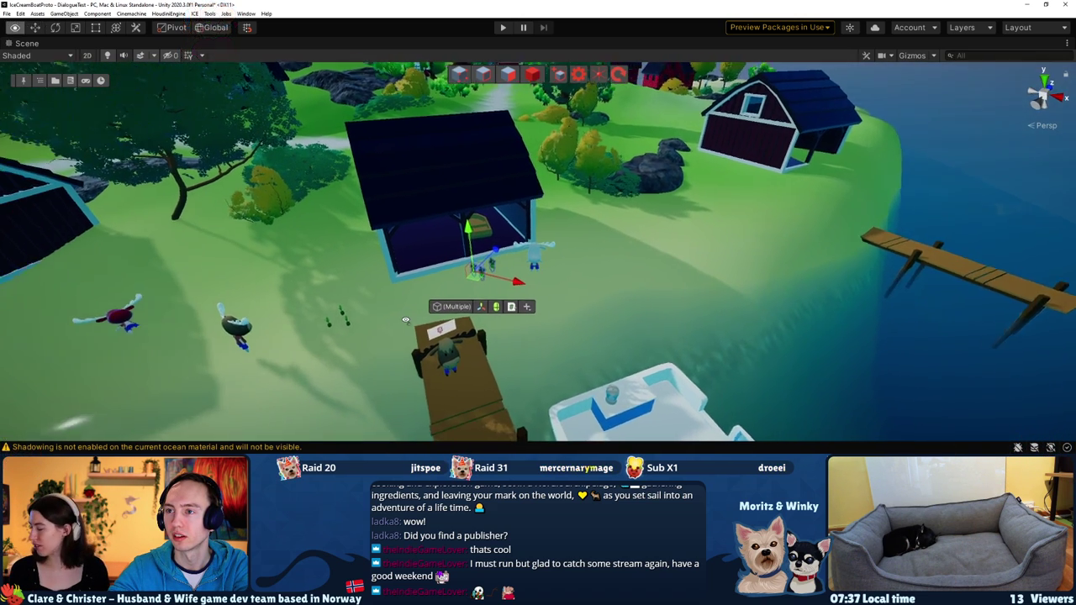
scroll(351, 324, "up", 2)
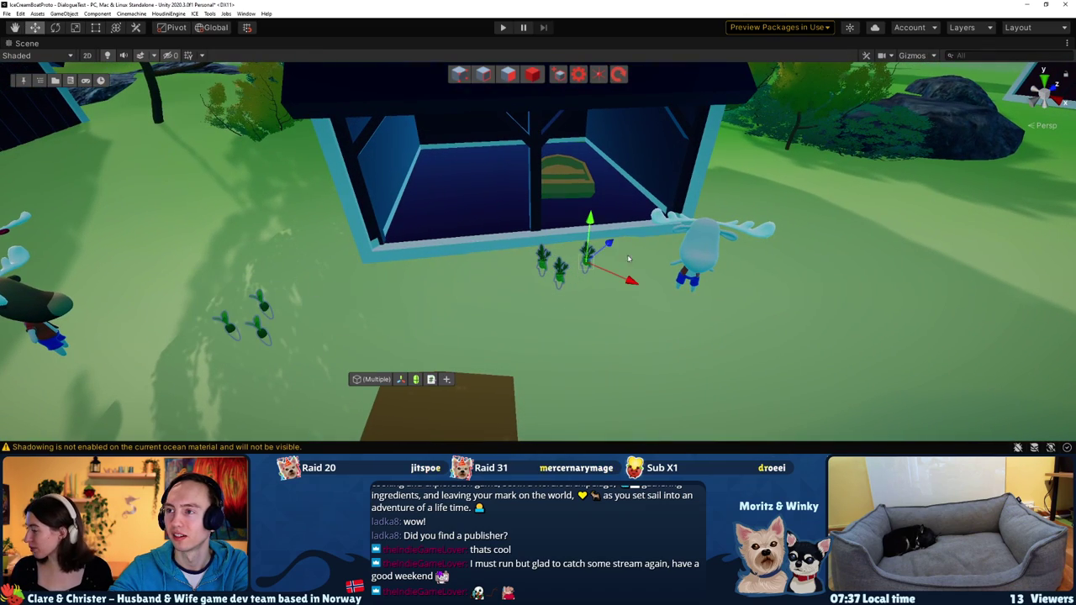
scroll(570, 271, "down", 5)
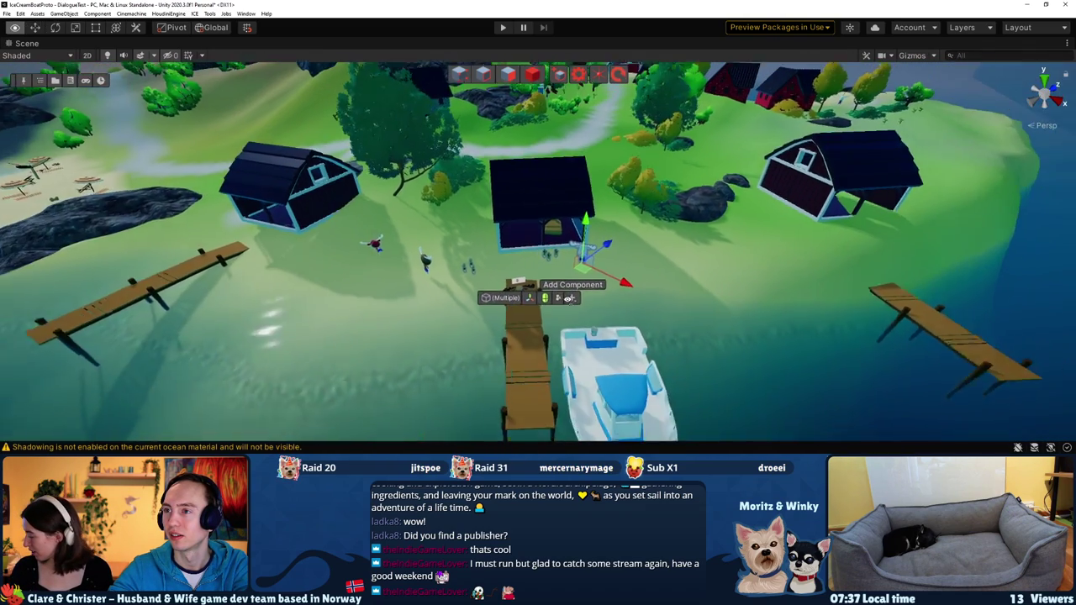
mouse_move(571, 272)
left_mouse_down()
mouse_move(594, 262)
mouse_move(581, 276)
left_mouse_up()
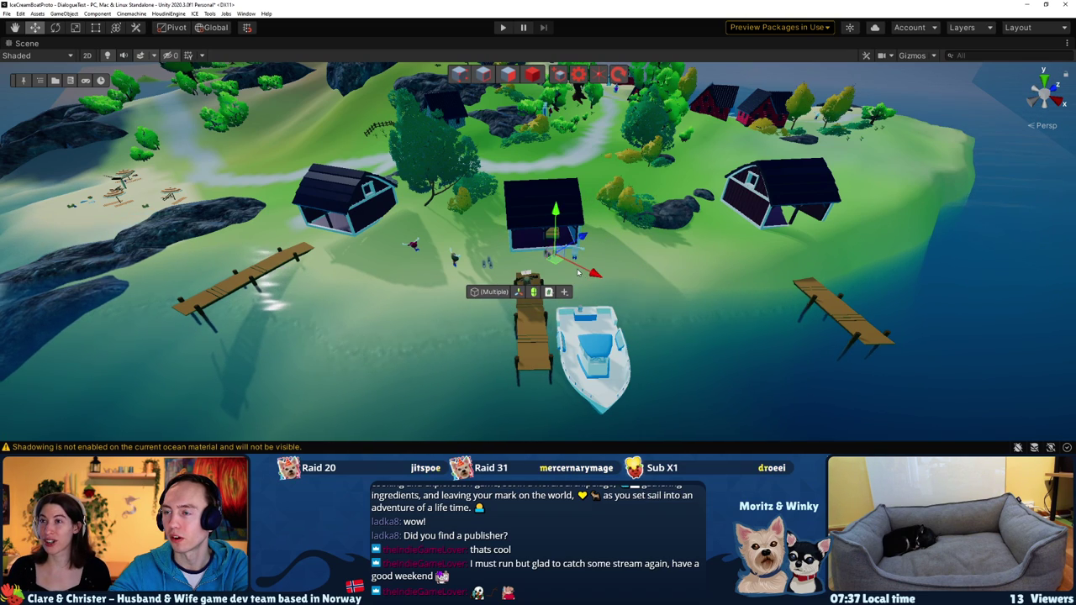
Un-maximize the Scene view to restore the normal editor layout
scroll(580, 271, "up", 2)
scroll(589, 272, "up", 2)
scroll(601, 272, "up", 3)
scroll(613, 271, "up", 3)
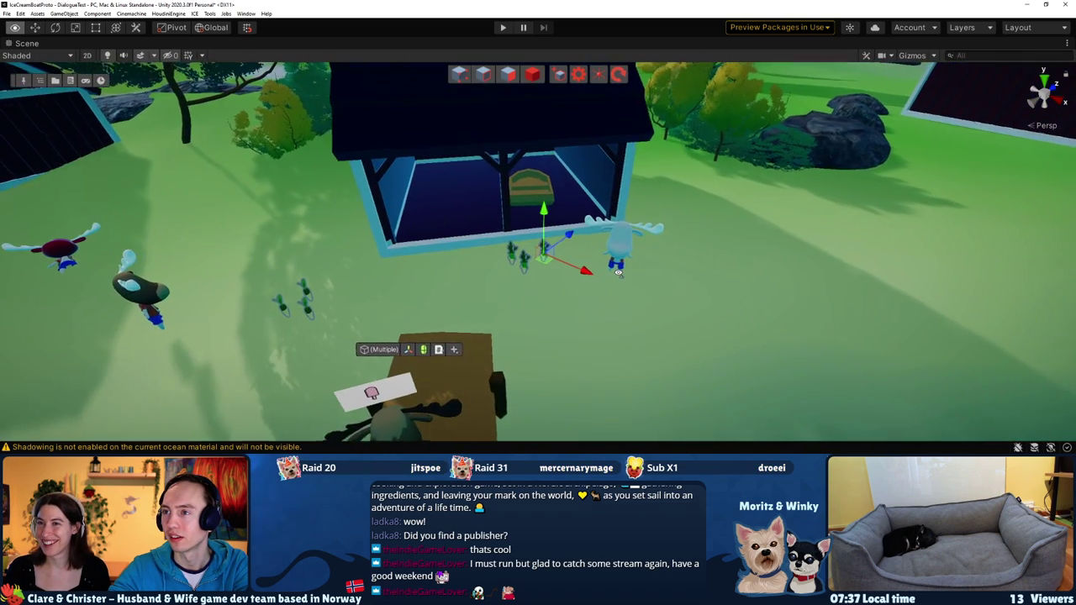
scroll(618, 271, "up", 1)
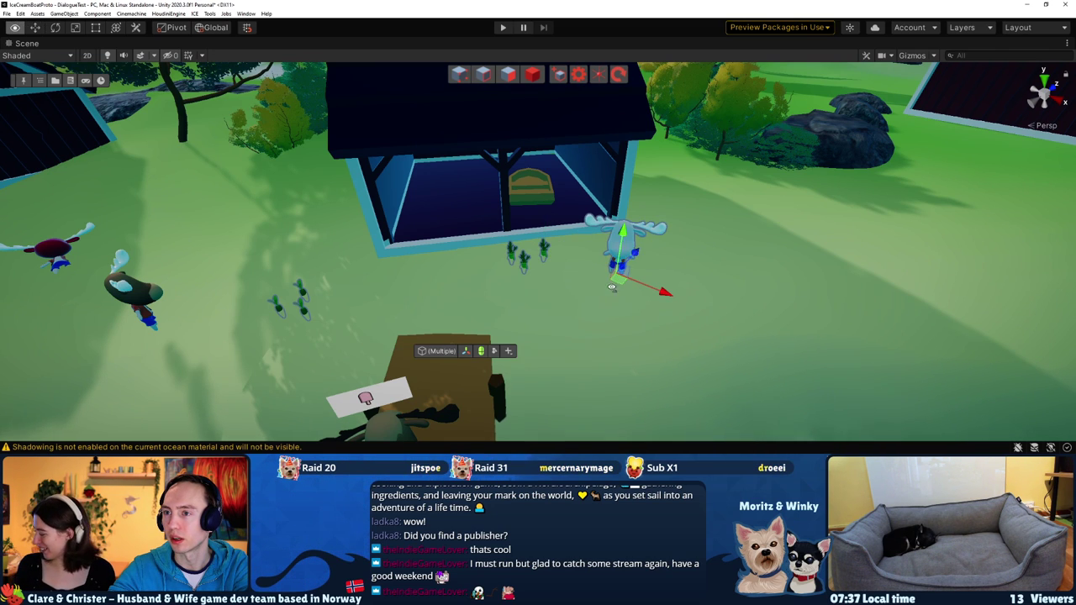
scroll(612, 287, "down", 4)
scroll(601, 299, "down", 2)
scroll(586, 317, "up", 1)
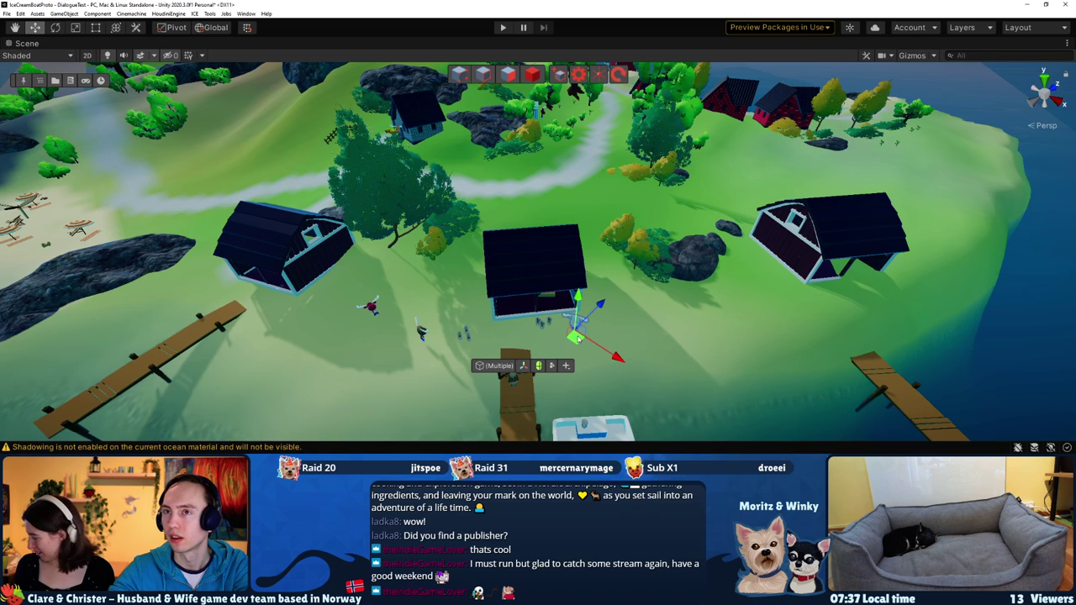
right_click(10, 44)
left_click(34, 48)
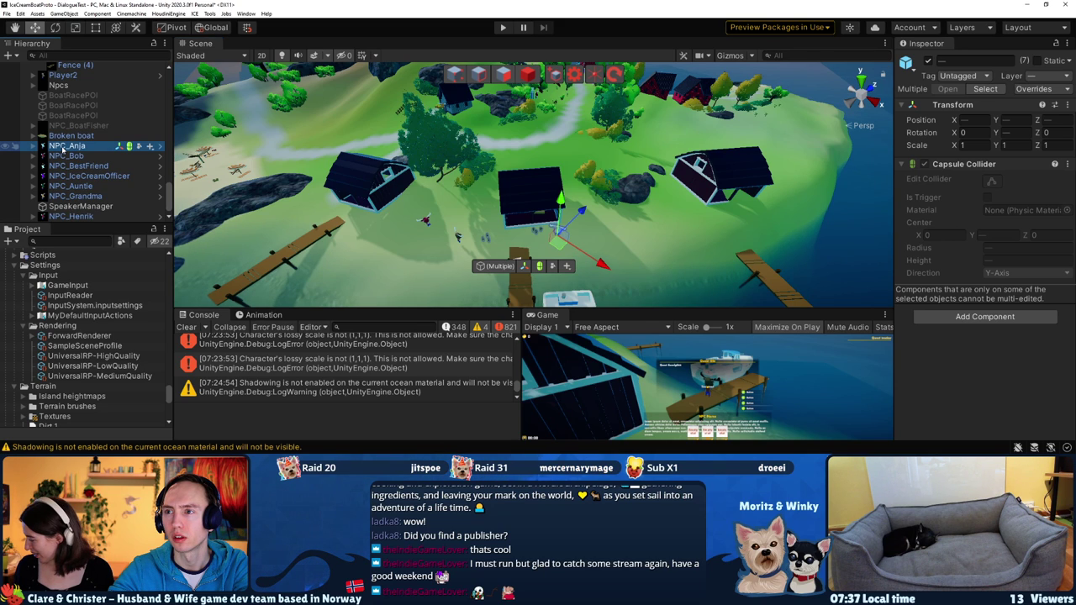
Move the selected moose NPC and plants beside the blue houses, then maximize the Scene view
key("f")
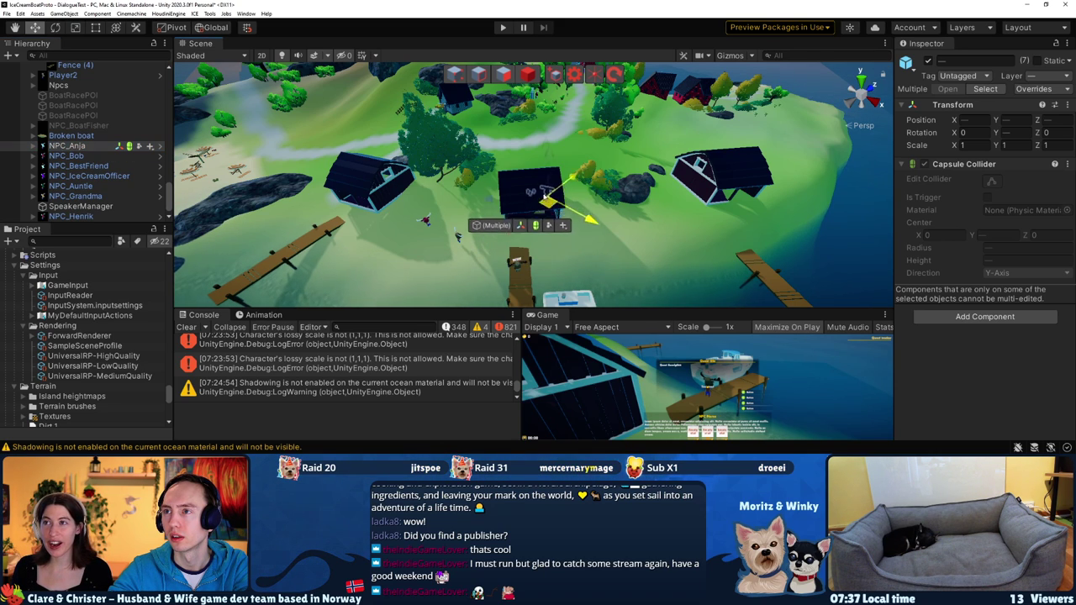
scroll(544, 147, "down", 10)
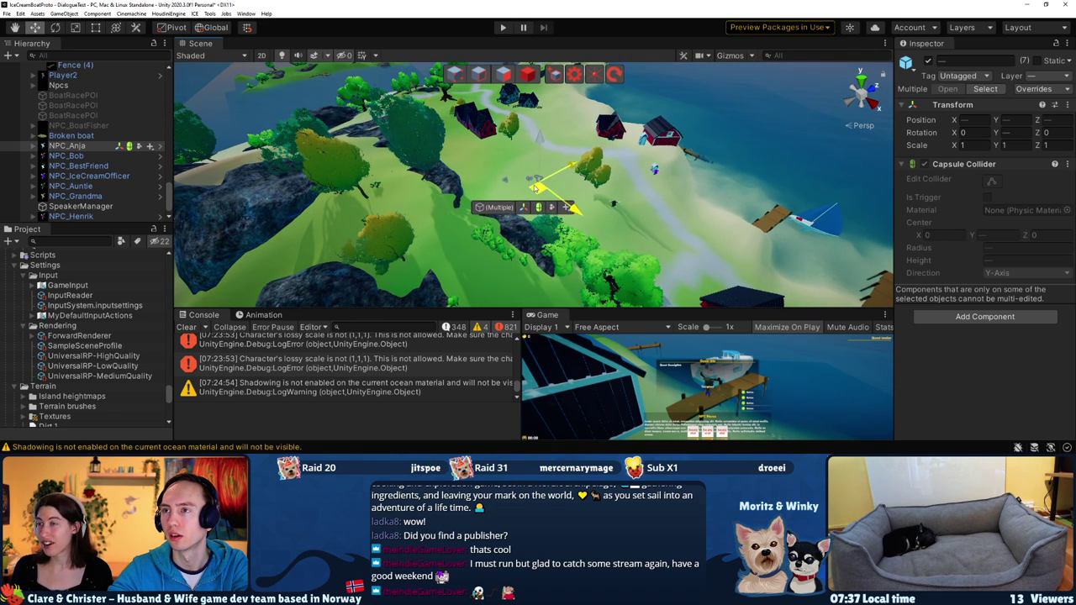
left_click_drag(534, 187, 521, 119)
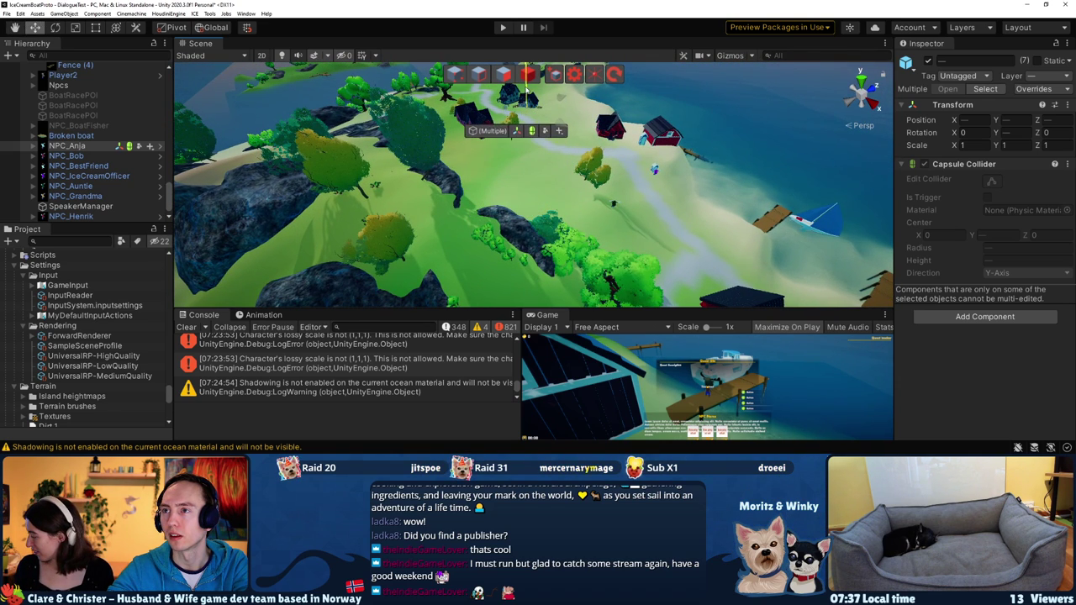
key("f")
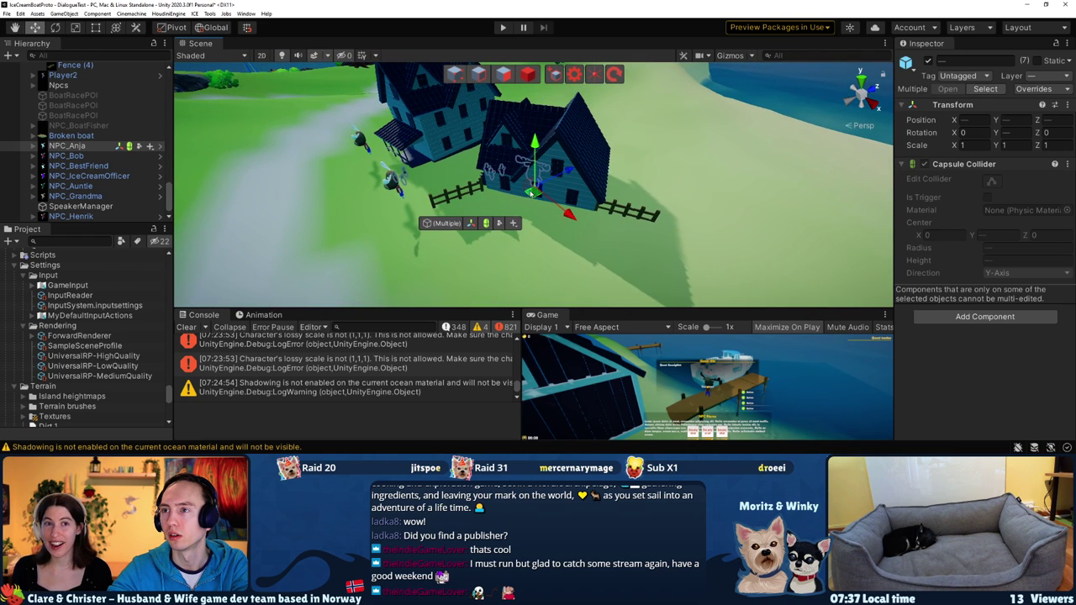
left_click_drag(540, 216, 548, 241)
right_click(186, 43)
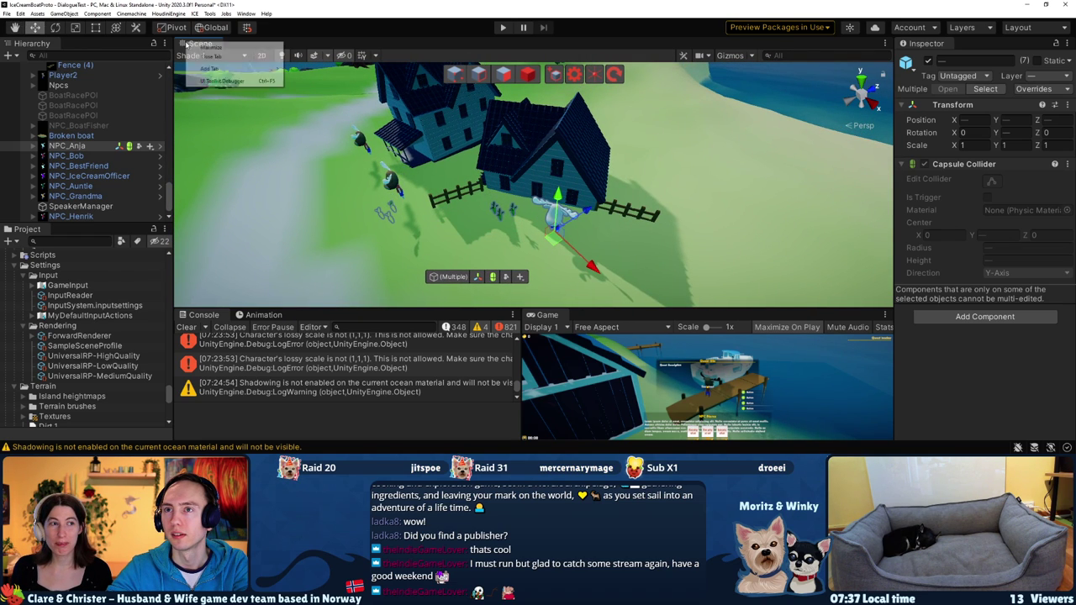
left_click(206, 48)
Move the moose in front of the right teal house and turn it outward
right_click_drag(438, 191, 461, 331)
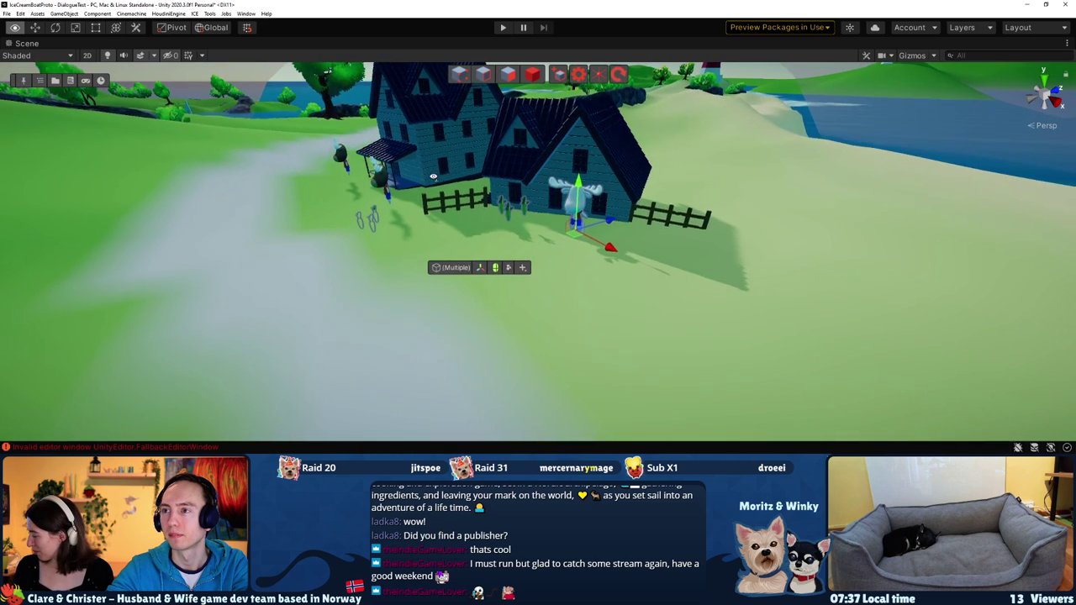
left_click_drag(452, 353, 437, 312)
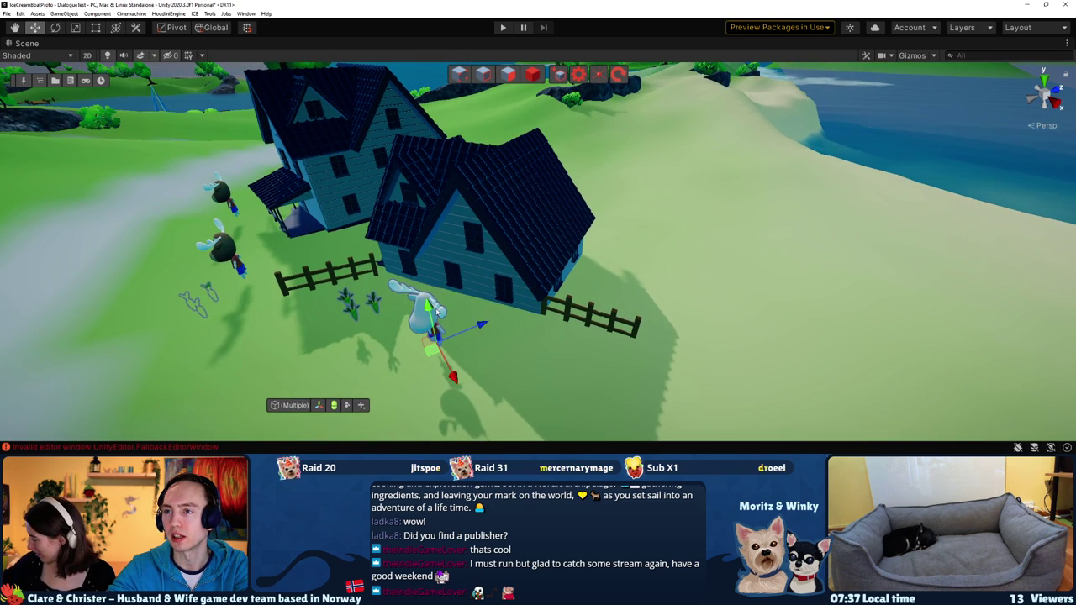
right_click_drag(478, 370, 478, 352)
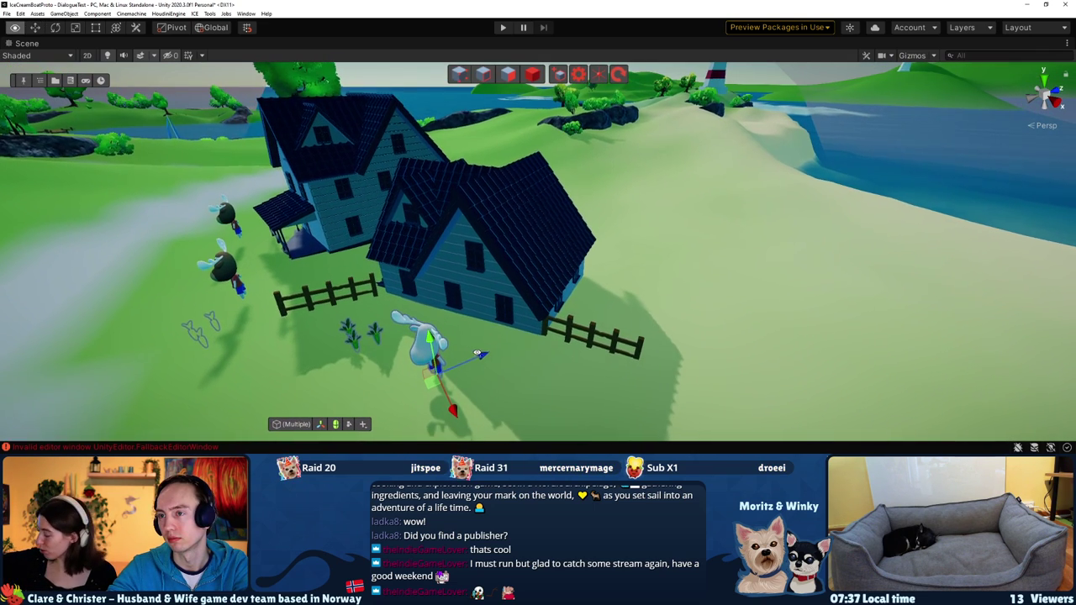
mouse_move(415, 410)
left_mouse_down()
mouse_move(441, 415)
mouse_move(408, 339)
mouse_move(432, 329)
left_mouse_up()
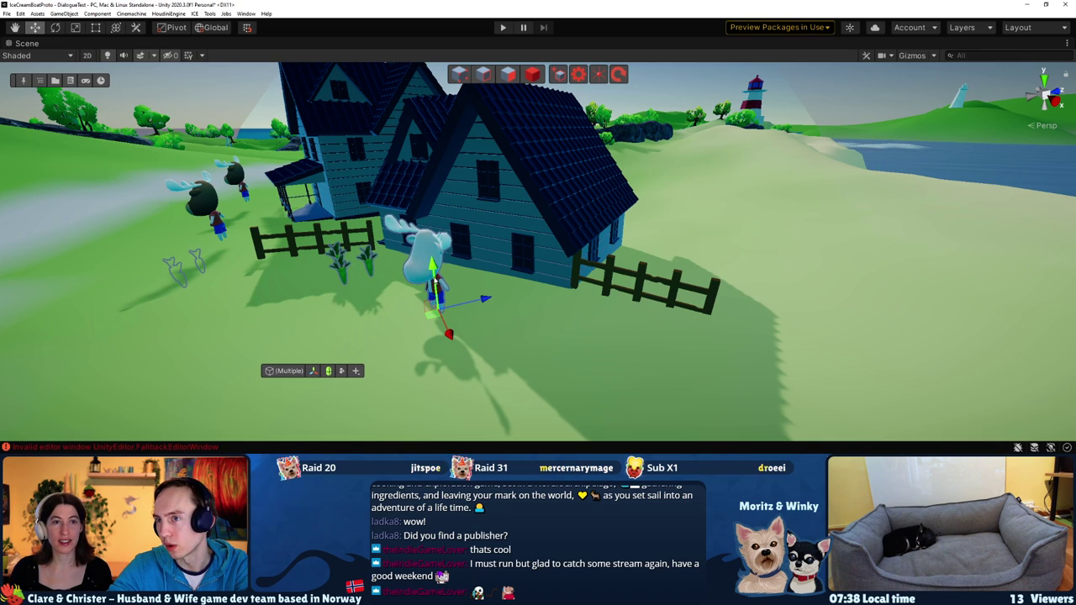
mouse_move(337, 273)
left_mouse_down("alt")
mouse_move(395, 273)
mouse_move(417, 383)
left_mouse_up("alt")
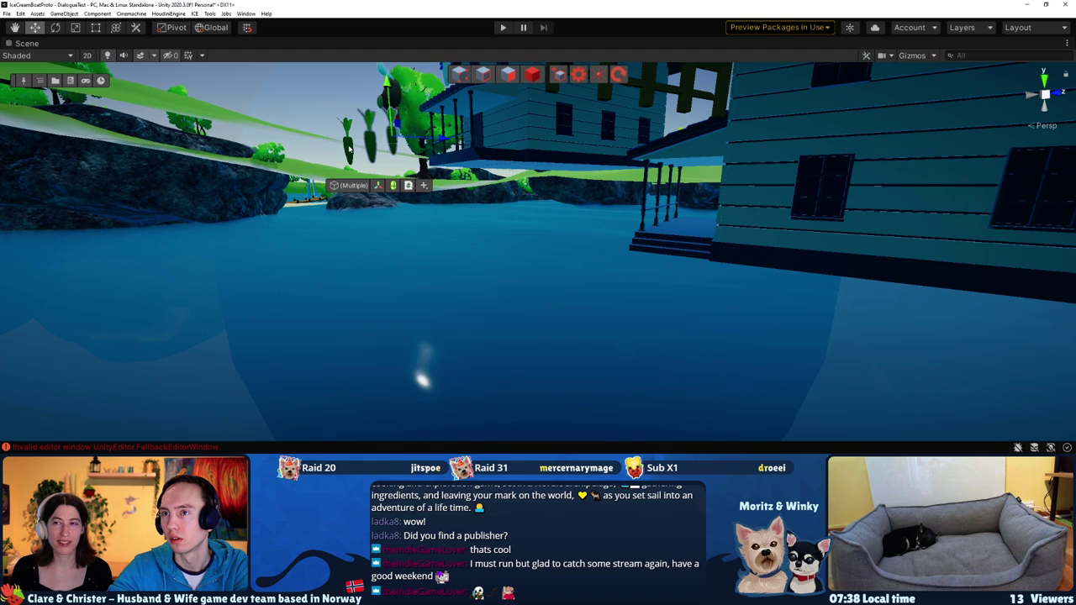
left_click_drag(422, 380, 386, 225, "alt")
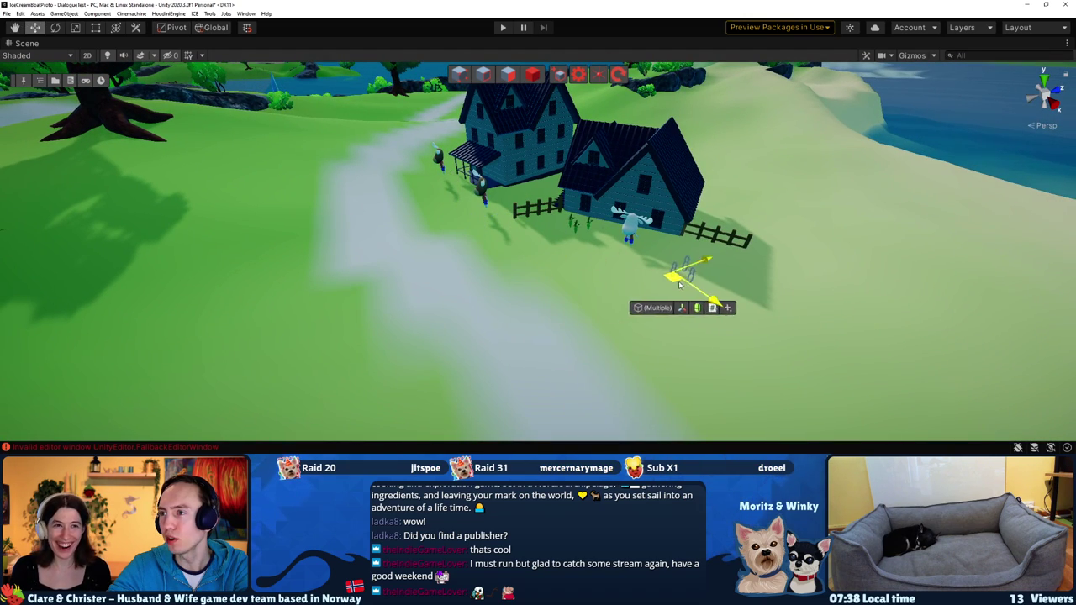
Reposition the three cabbages beside the fence, settling them into the ground
left_click_drag(679, 285, 718, 286)
key("f")
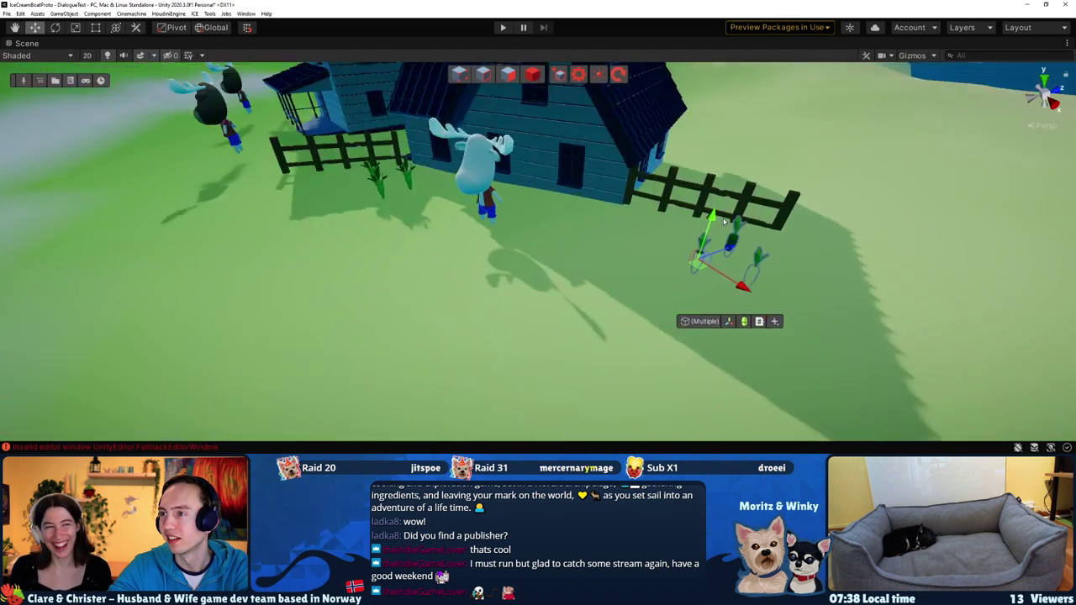
left_click_drag(536, 212, 527, 87)
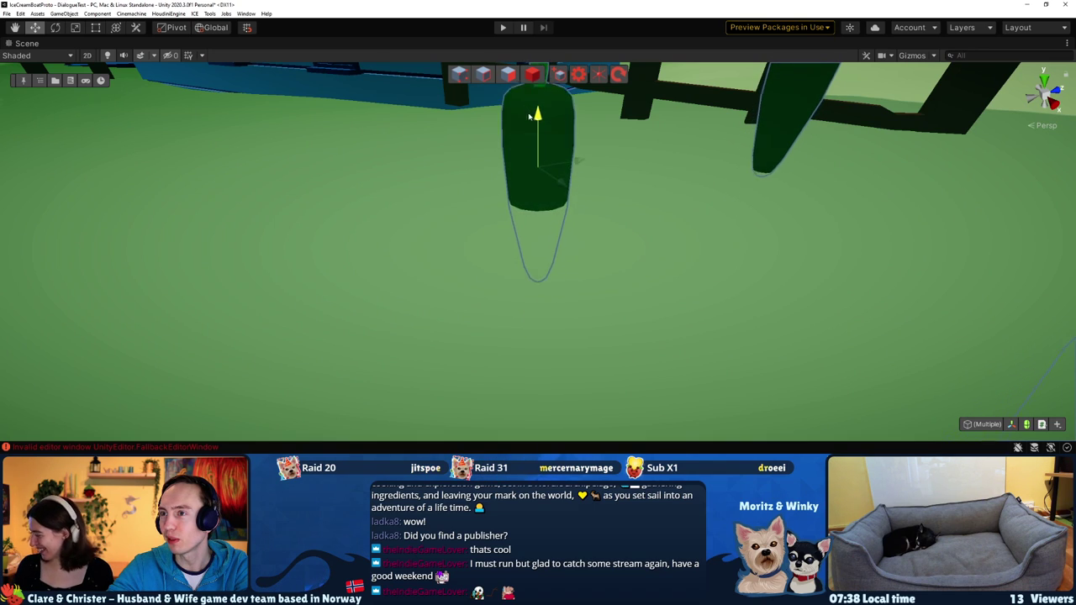
key("f")
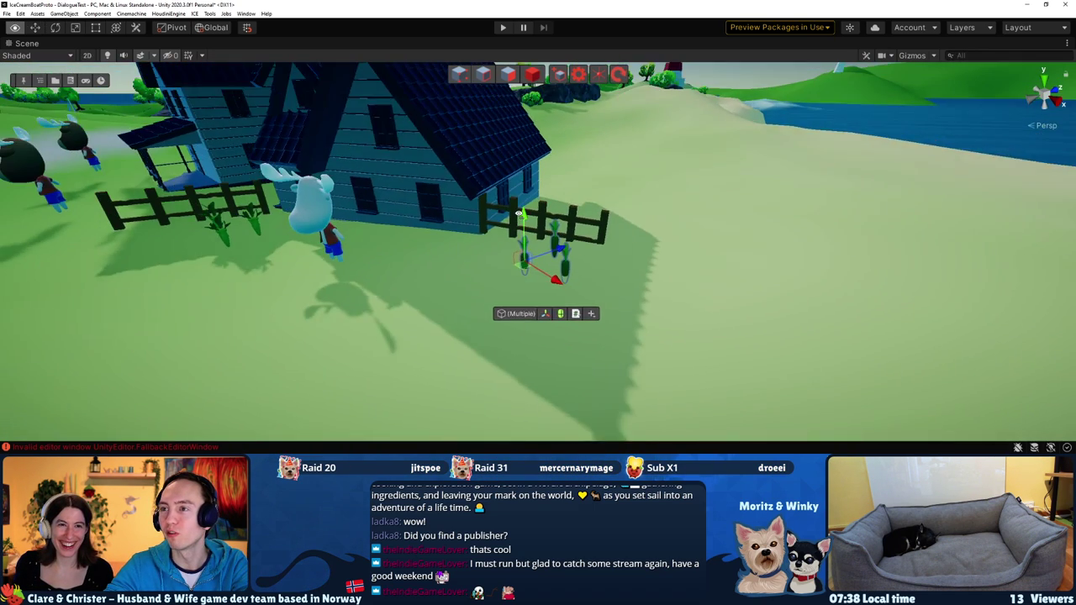
scroll(516, 143, "down", 10)
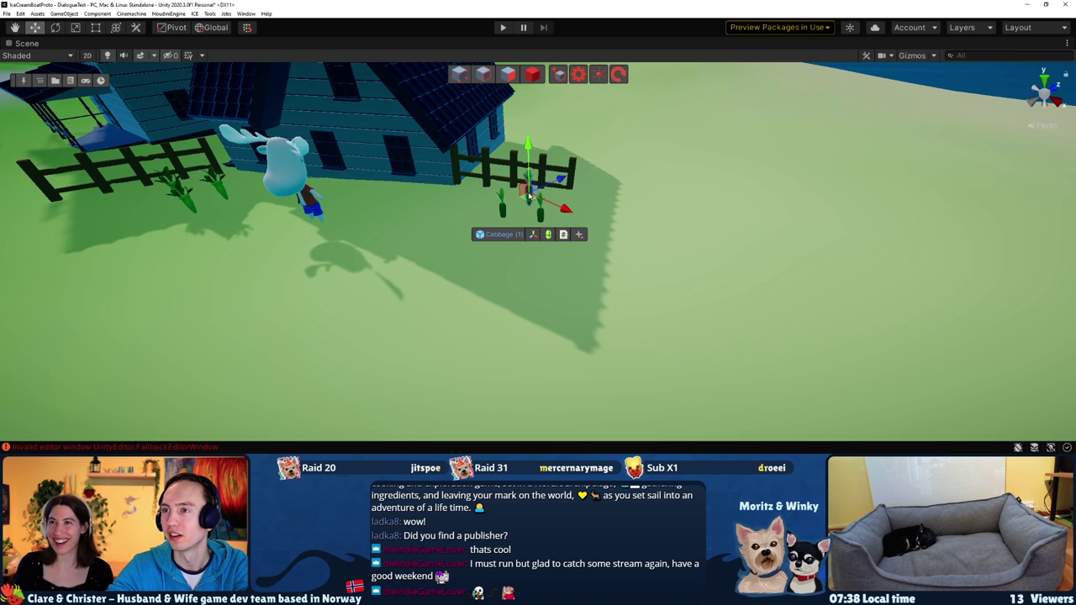
mouse_move(528, 154)
left_mouse_down("alt")
mouse_move(516, 202)
mouse_move(522, 181)
mouse_move(572, 211)
mouse_move(570, 263)
left_mouse_up("alt")
left_click(474, 198, "shift")
left_click(569, 210, "shift")
scroll(568, 238, "down", 5)
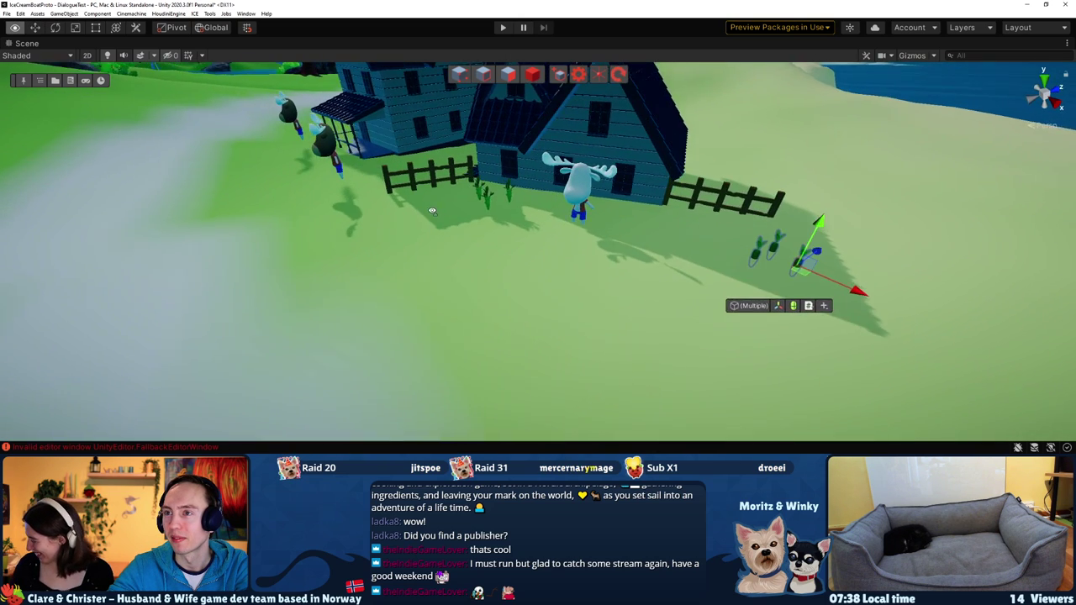
Select both broccoli plants and move them forward away from the house wall
left_click_drag(494, 225, 454, 202, "alt")
left_click(447, 198)
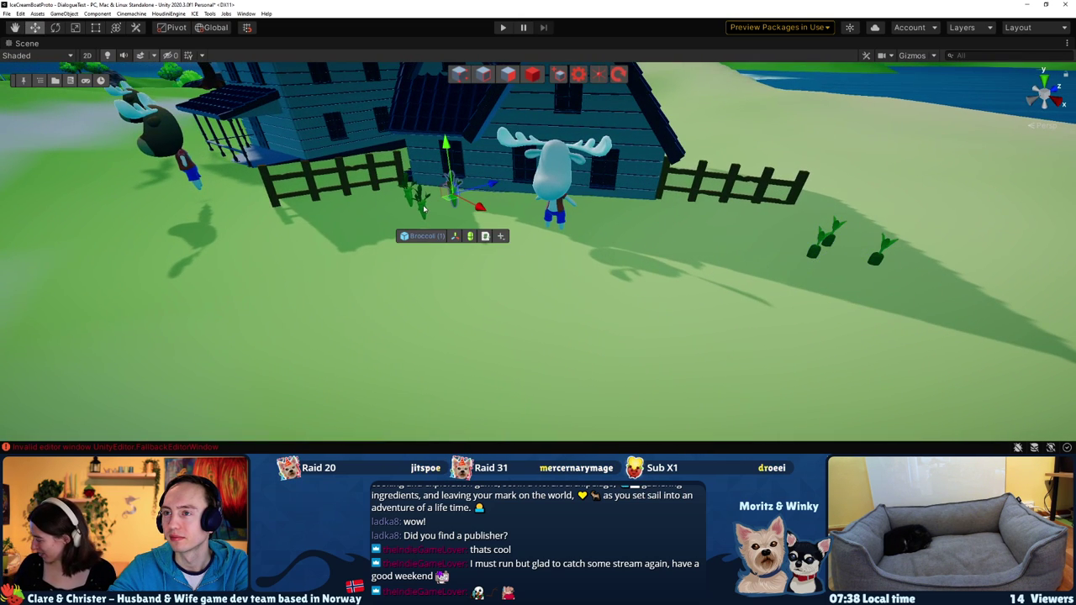
left_click(406, 193, "shift")
key("f")
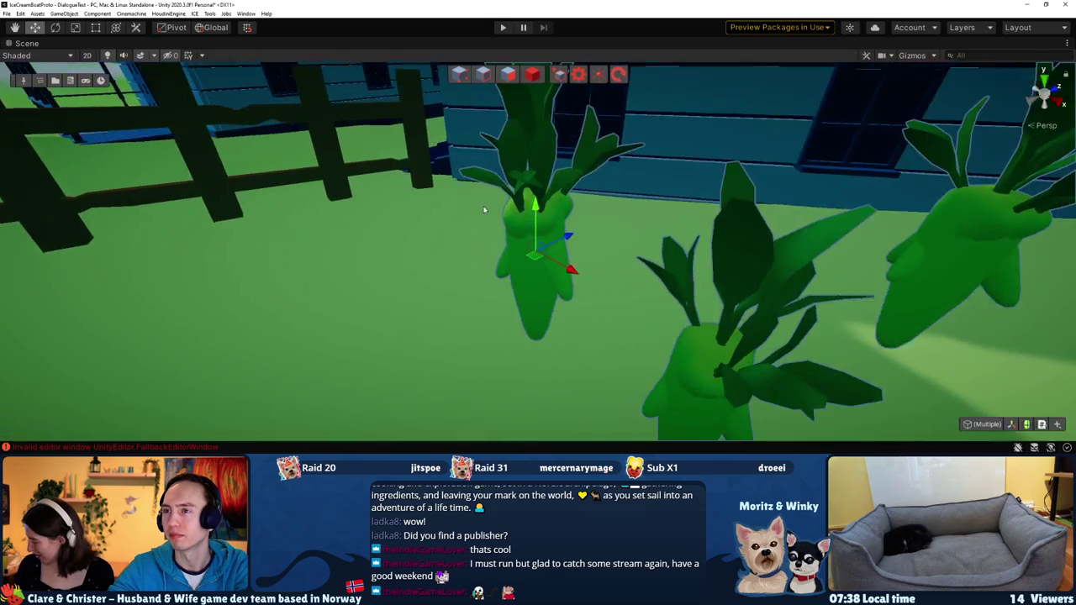
mouse_move(406, 194)
left_mouse_down("alt")
mouse_move(589, 177)
mouse_move(710, 182)
mouse_move(559, 219)
left_mouse_up("alt")
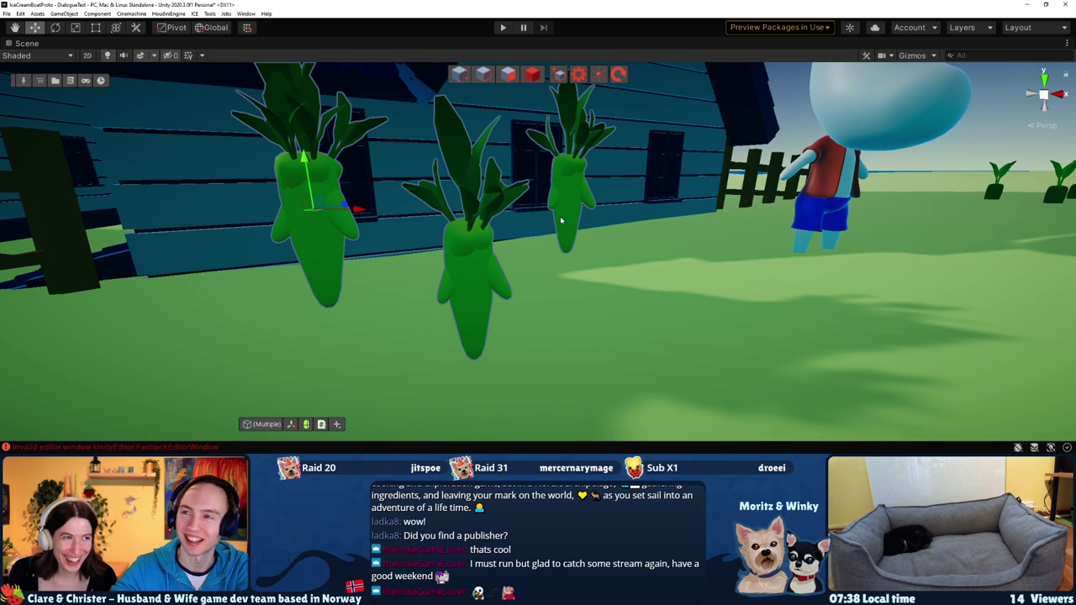
scroll(560, 221, "down", 5)
scroll(504, 193, "down", 2)
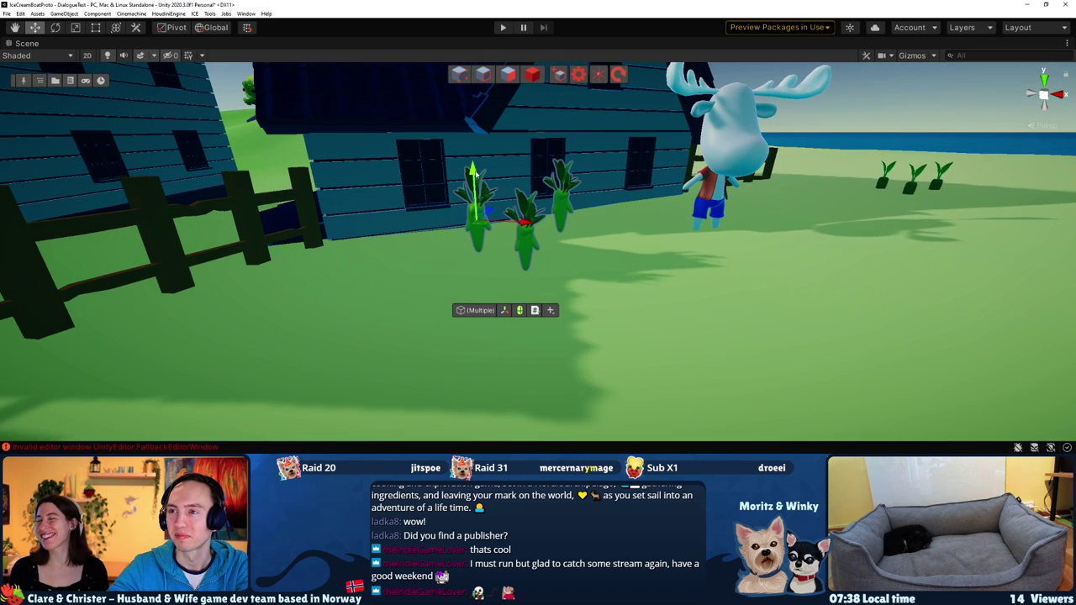
left_click_drag(481, 220, 509, 384)
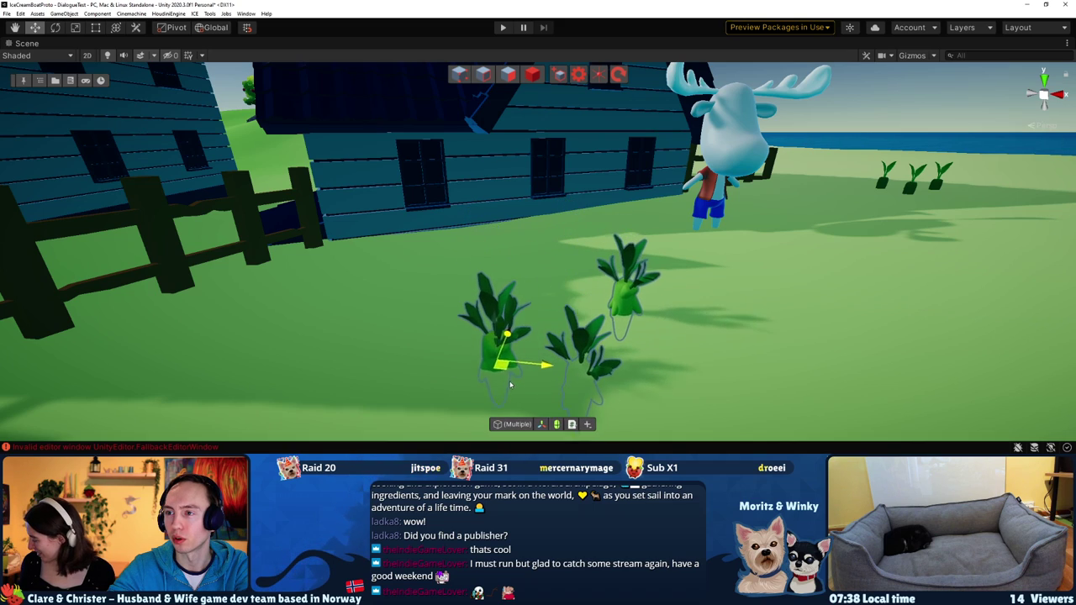
mouse_move(551, 267)
left_mouse_down("alt")
mouse_move(445, 271)
mouse_move(863, 200)
left_mouse_up("alt")
scroll(538, 264, "down", 5)
scroll(446, 271, "up", 2)
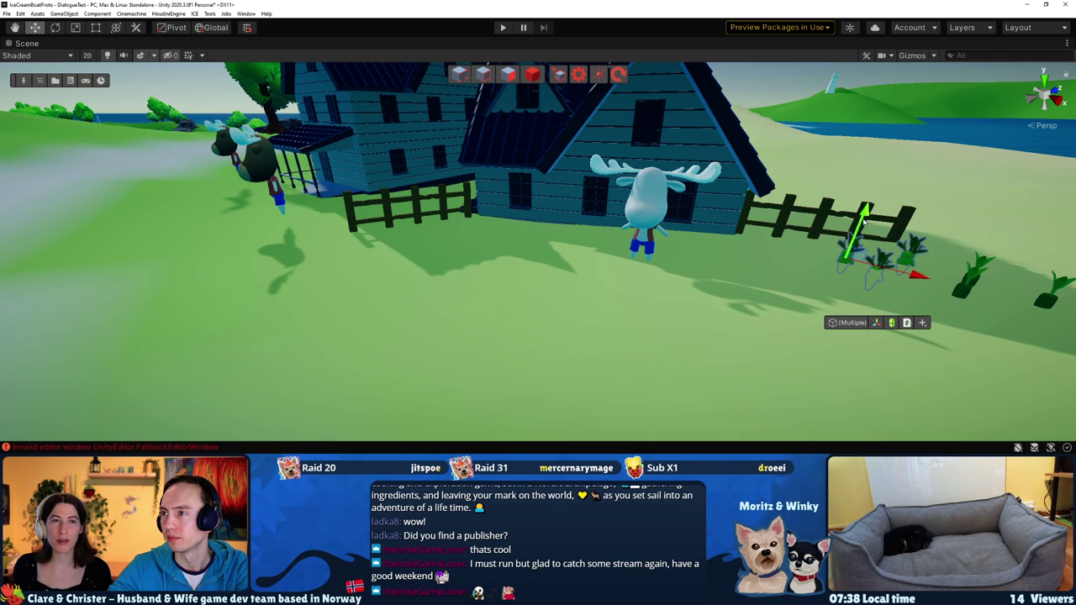
mouse_move(589, 244)
left_mouse_down("alt")
mouse_move(531, 239)
mouse_move(518, 300)
left_mouse_up("alt")
scroll(531, 239, "down", 3)
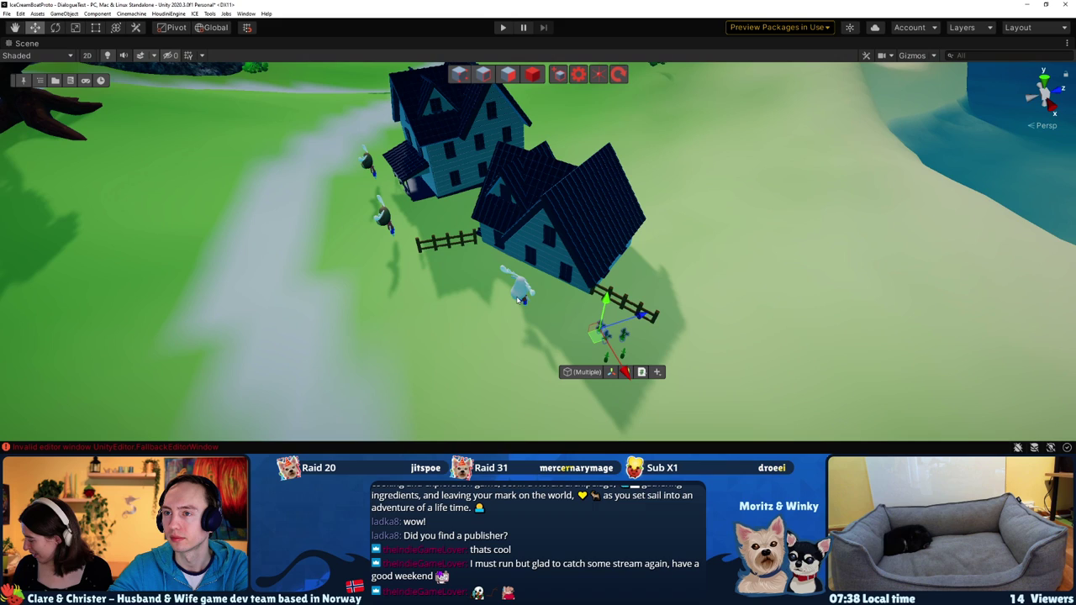
Move and rotate the left fence section so it joins the other fence
left_click(432, 244)
mouse_move(454, 257)
left_mouse_down()
mouse_move(397, 284)
mouse_move(437, 321)
mouse_move(385, 239)
mouse_move(402, 277)
left_mouse_up()
key("e")
scroll(395, 256, "up", 4)
key("w")
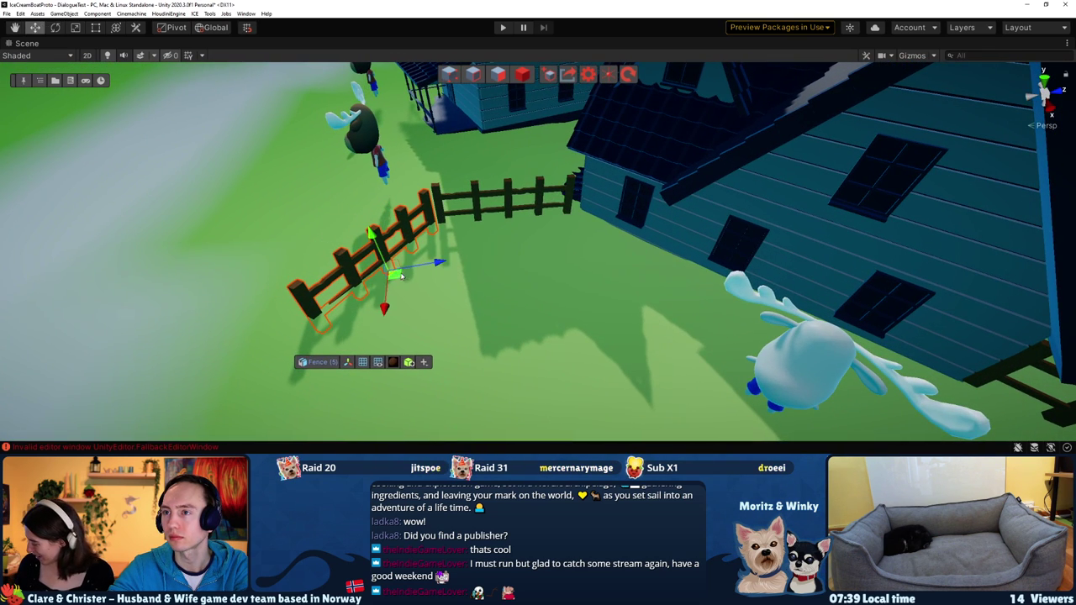
left_click_drag(378, 242, 370, 237)
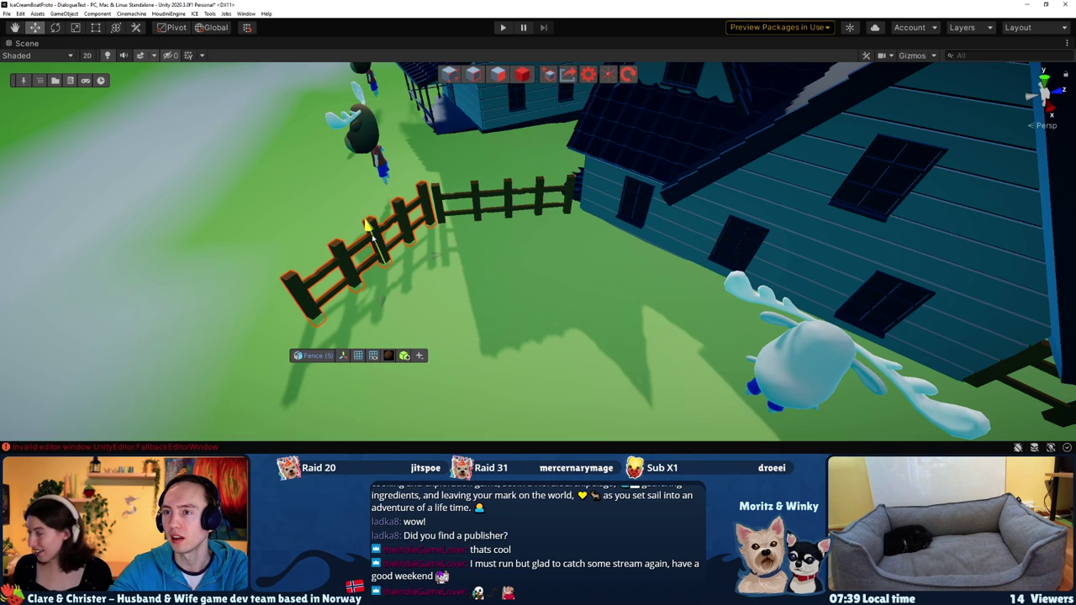
Resize the left fence section with the Scale tool
left_click(476, 199)
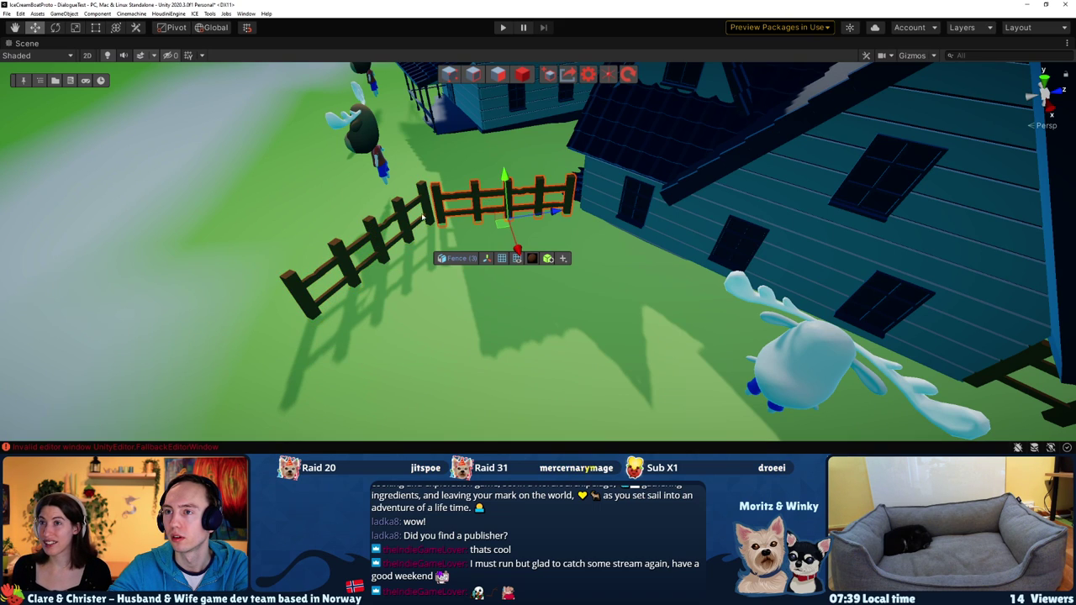
left_click(404, 231)
key("r")
left_click_drag(385, 266, 399, 265)
key("w")
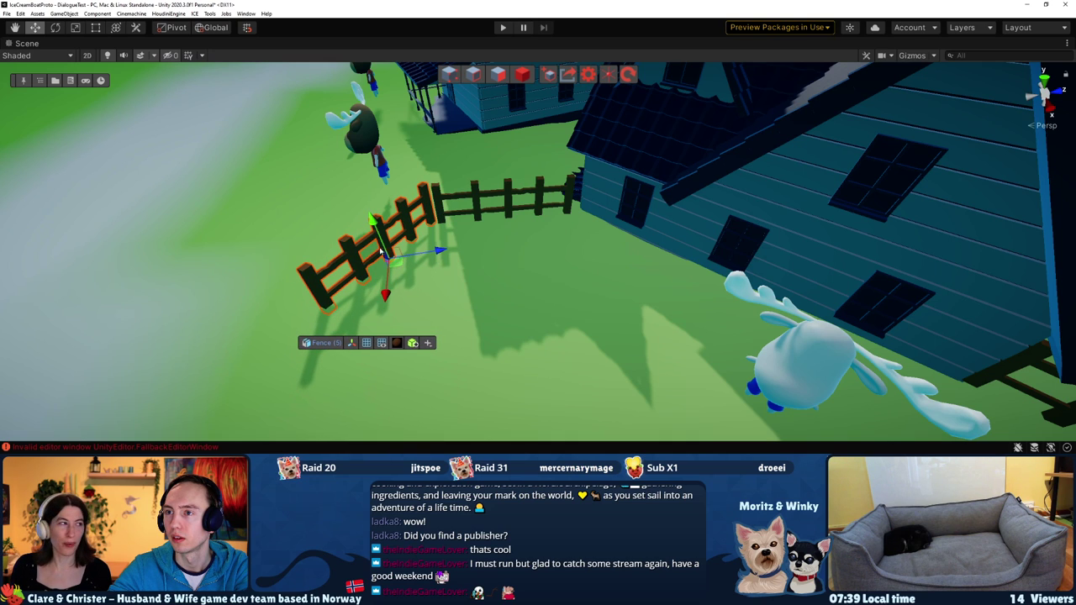
scroll(392, 258, "down", 3)
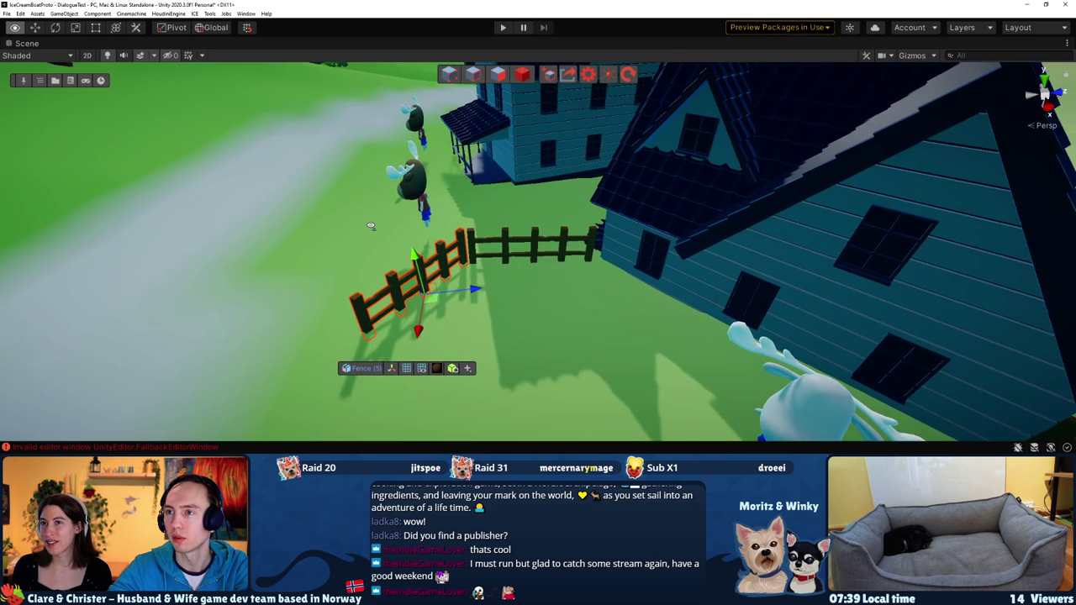
scroll(395, 247, "down", 3)
scroll(400, 237, "down", 3)
scroll(405, 228, "down", 3)
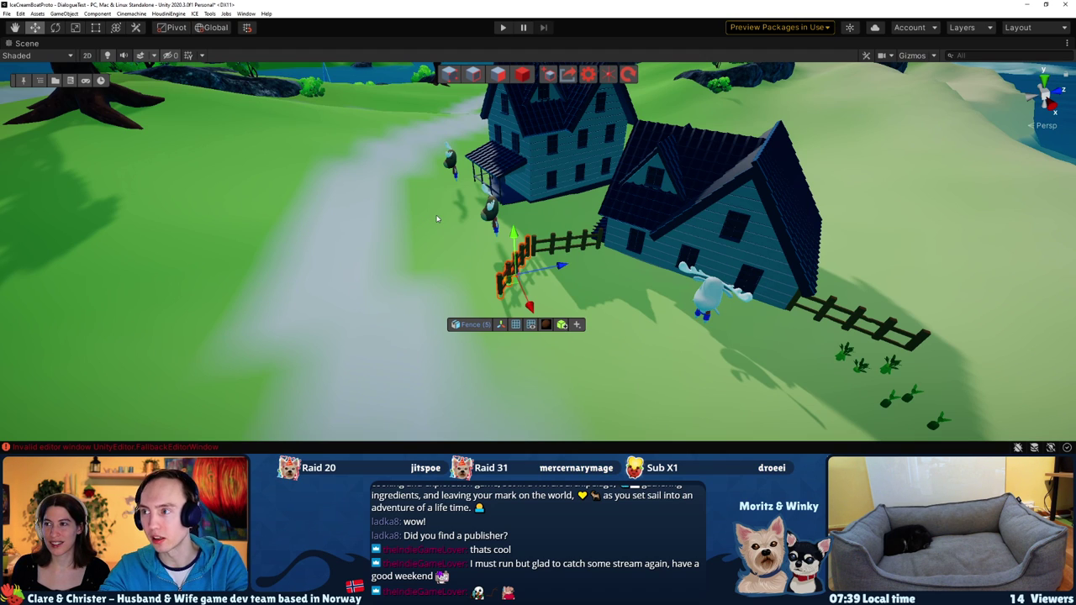
Nudge Fence (5) slightly right and up near the teal houses
mouse_move(586, 285)
left_mouse_down("alt")
mouse_move(708, 157)
mouse_move(469, 314)
left_mouse_up("alt")
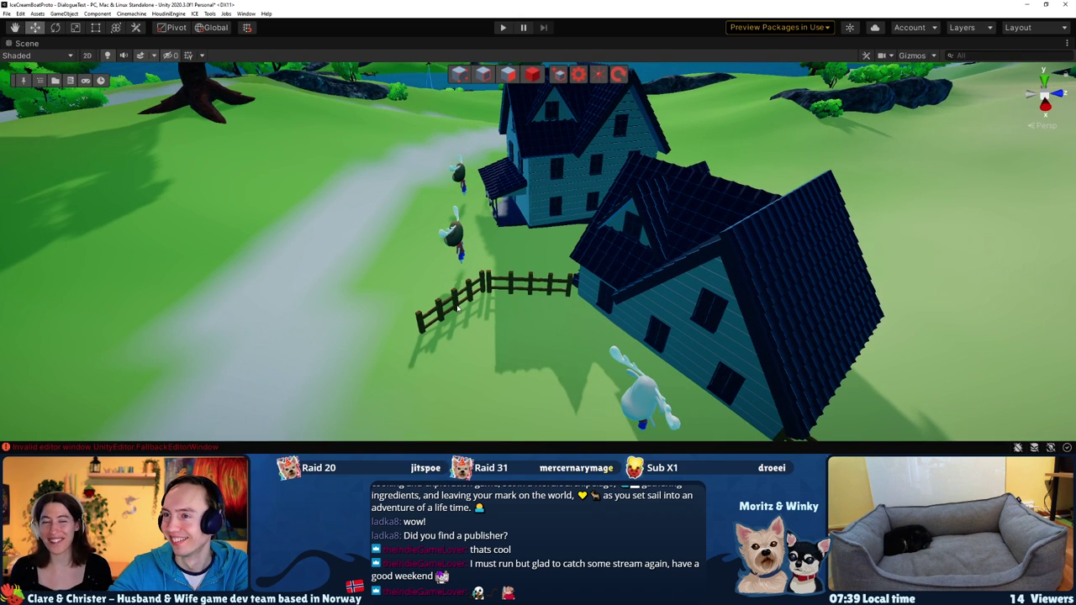
left_click(458, 310)
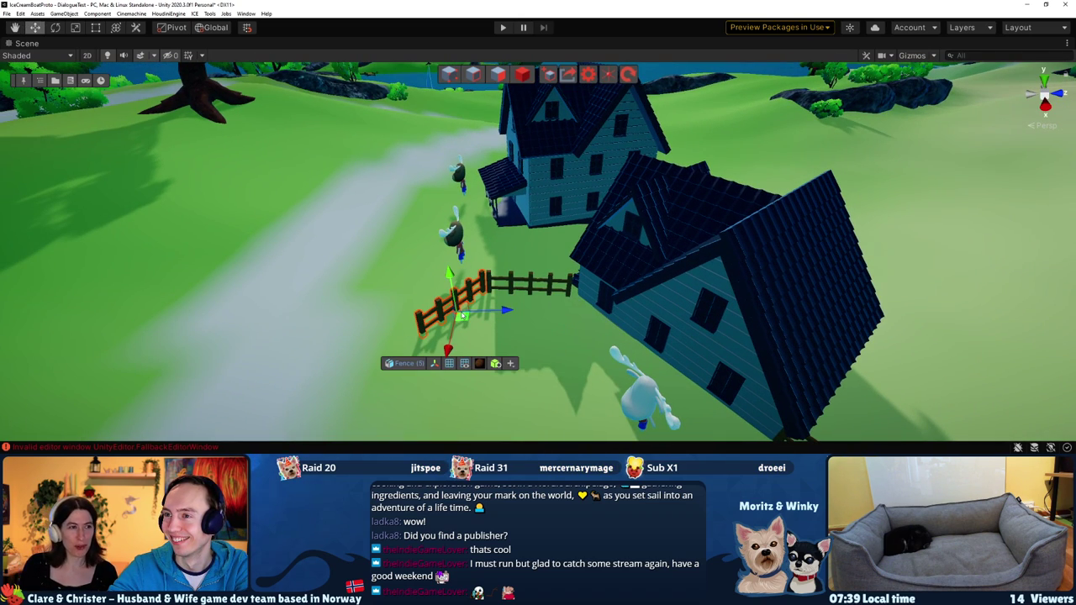
left_click_drag(465, 317, 470, 314)
key("w")
mouse_move(471, 315)
right_mouse_down()
mouse_move(401, 251)
mouse_move(423, 238)
right_mouse_up()
key("s")
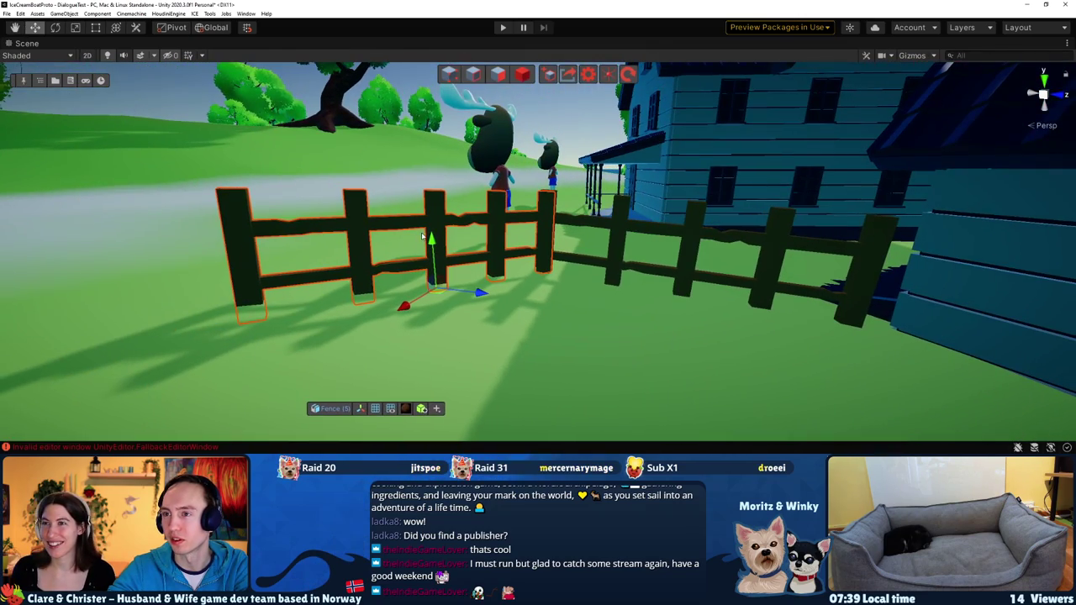
left_click(430, 226)
left_click(433, 236)
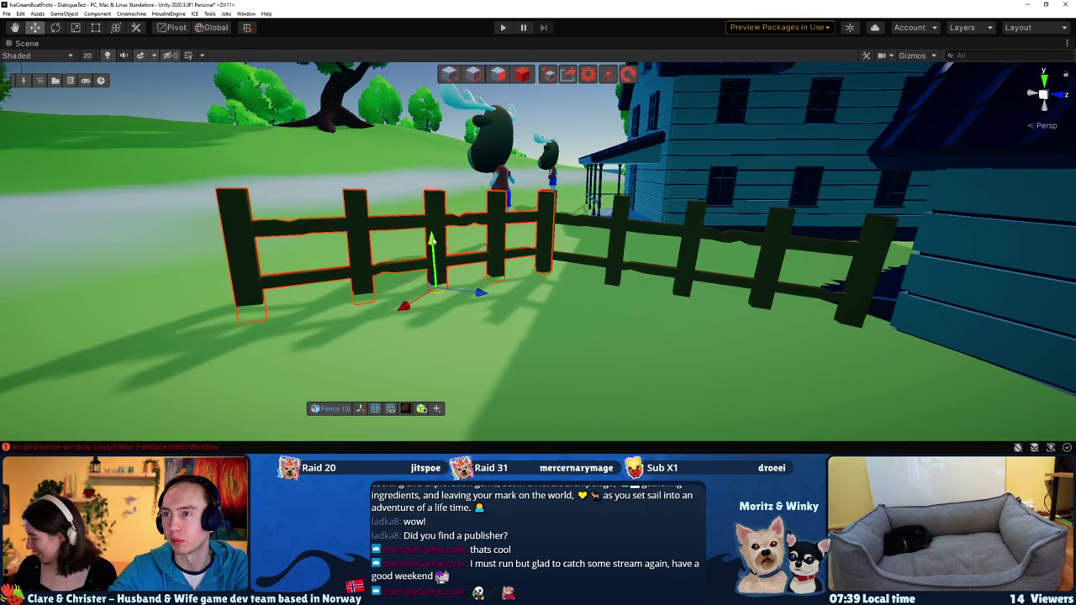
mouse_move(433, 235)
right_mouse_down()
mouse_move(615, 292)
mouse_move(882, 266)
right_mouse_up()
key("s")
key("w")
key("a")
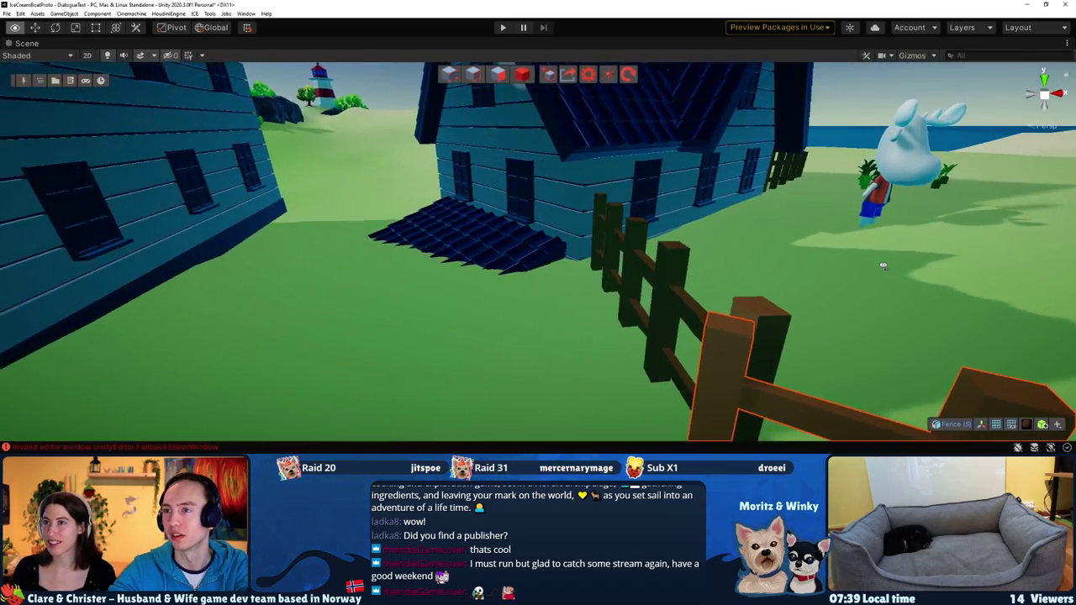
key("s")
mouse_move(780, 249)
right_mouse_down()
mouse_move(501, 211)
mouse_move(402, 240)
right_mouse_up()
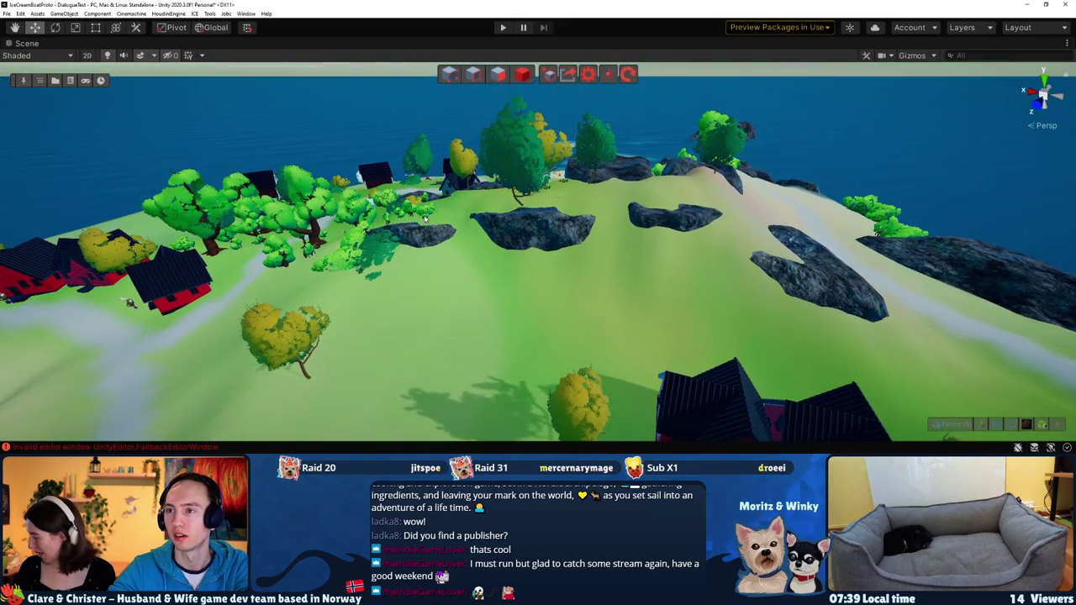
Move the small tree into the gap beside the teal house
right_click(435, 252)
right_click_drag(546, 278, 588, 227)
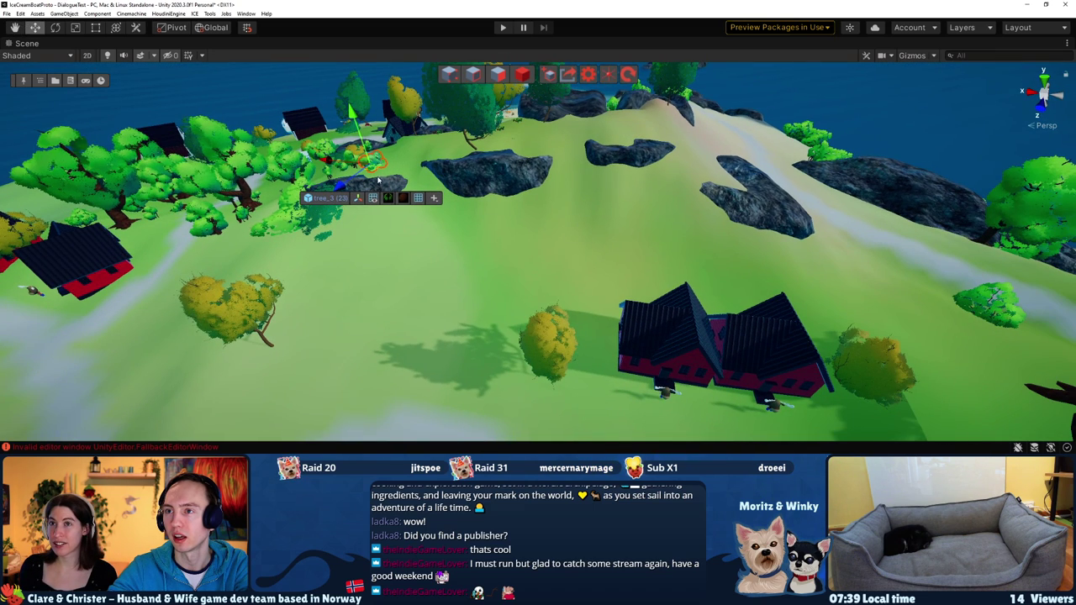
key("f")
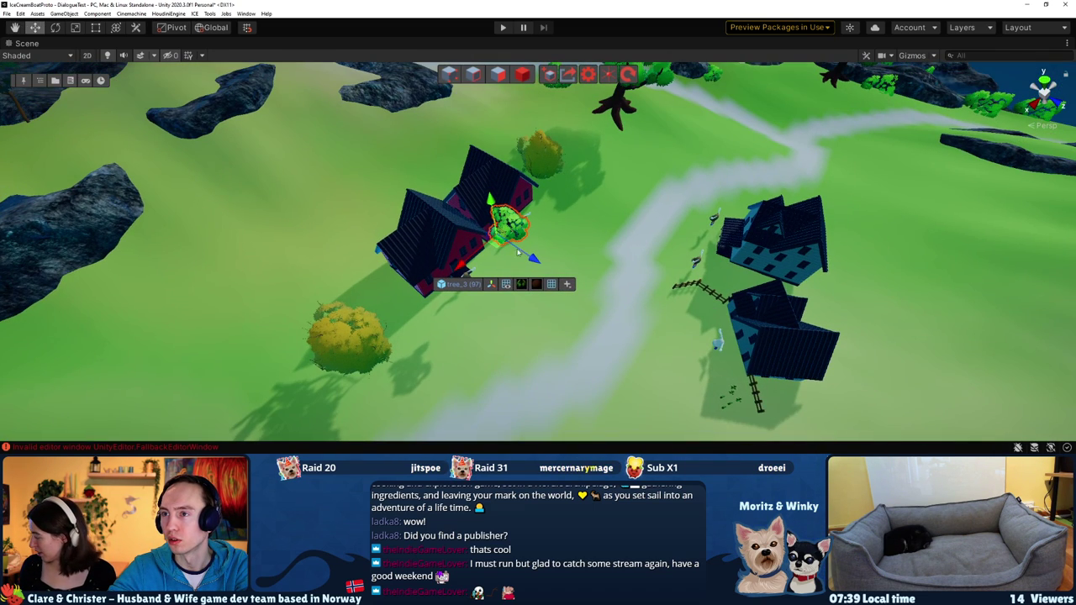
left_click_drag(583, 266, 798, 311)
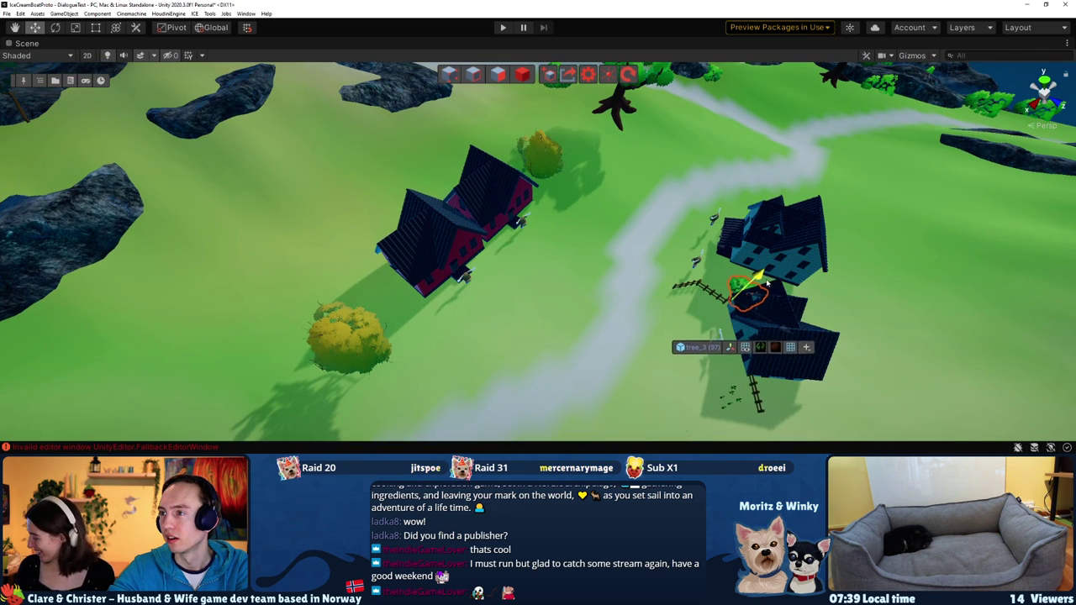
key("f")
left_click_drag(530, 300, 784, 258, "alt")
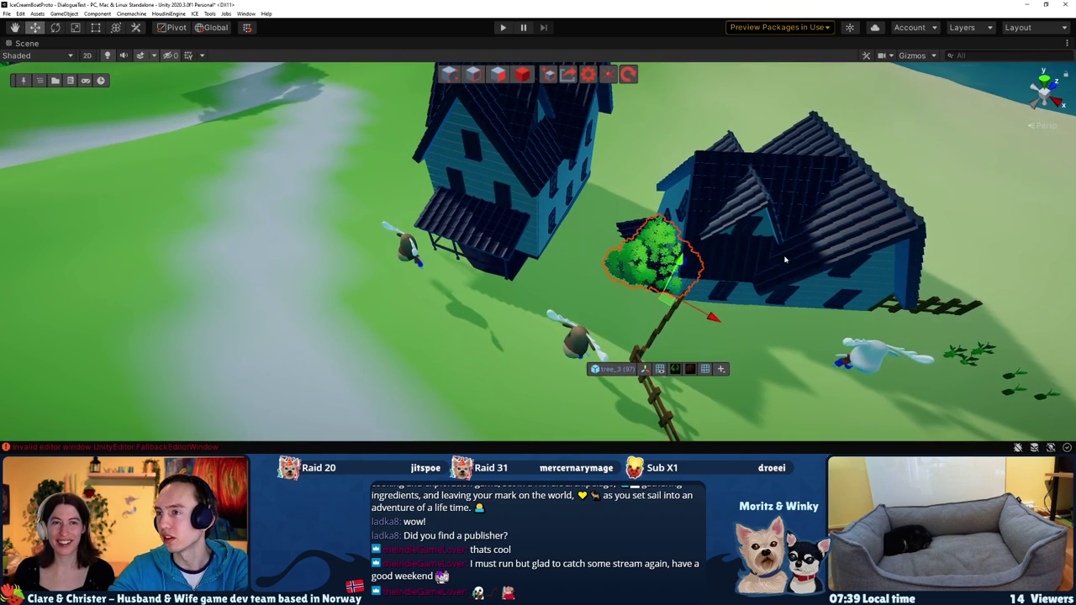
left_click_drag(666, 298, 602, 316)
key("w")
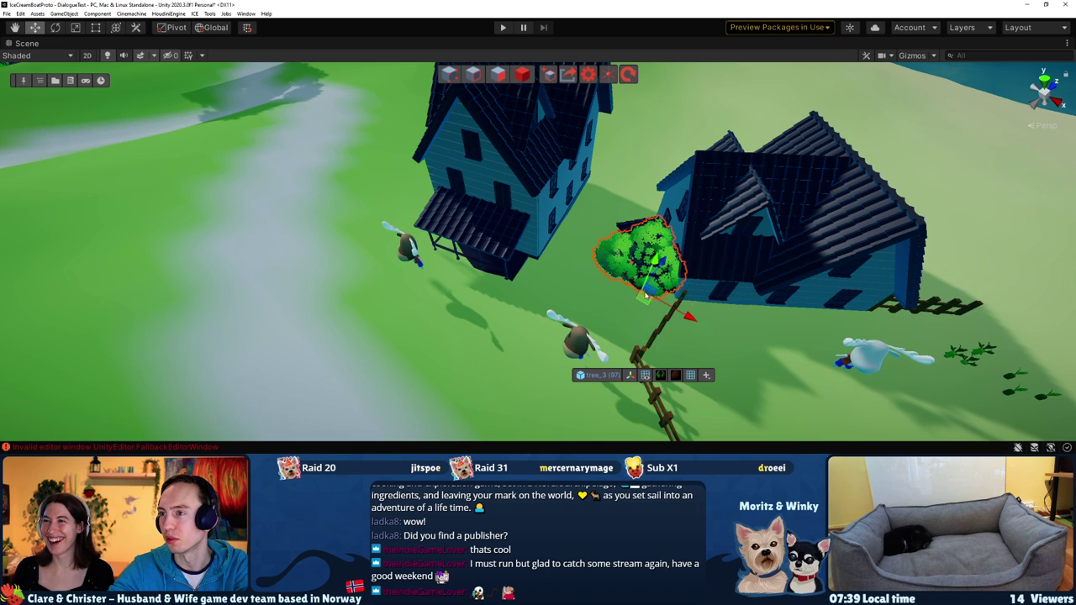
mouse_move(662, 305)
left_mouse_down()
mouse_move(645, 286)
mouse_move(635, 308)
left_mouse_up()
Rotate the tree, undo the oversized change, and select the house behind it
key("r")
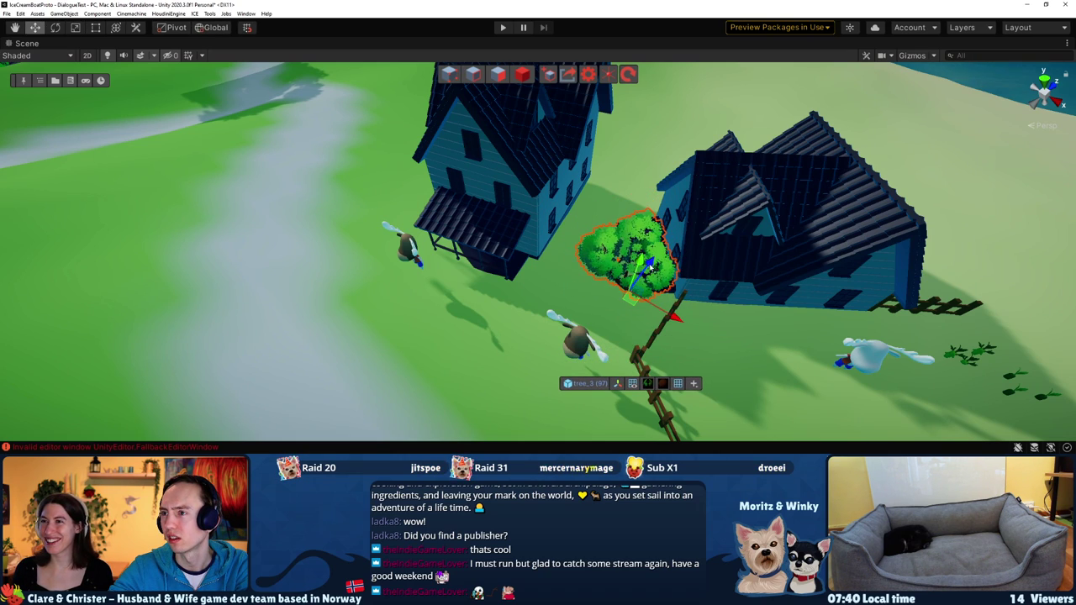
key("f")
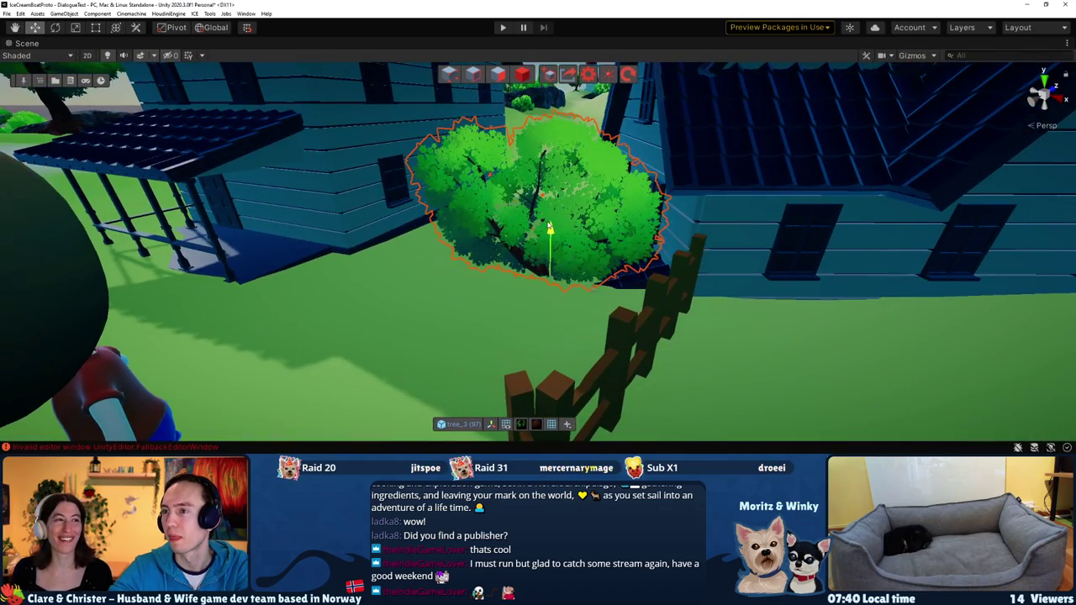
key("e")
mouse_move(555, 244)
left_mouse_down()
mouse_move(200, 225)
mouse_move(546, 252)
left_mouse_up()
key("w")
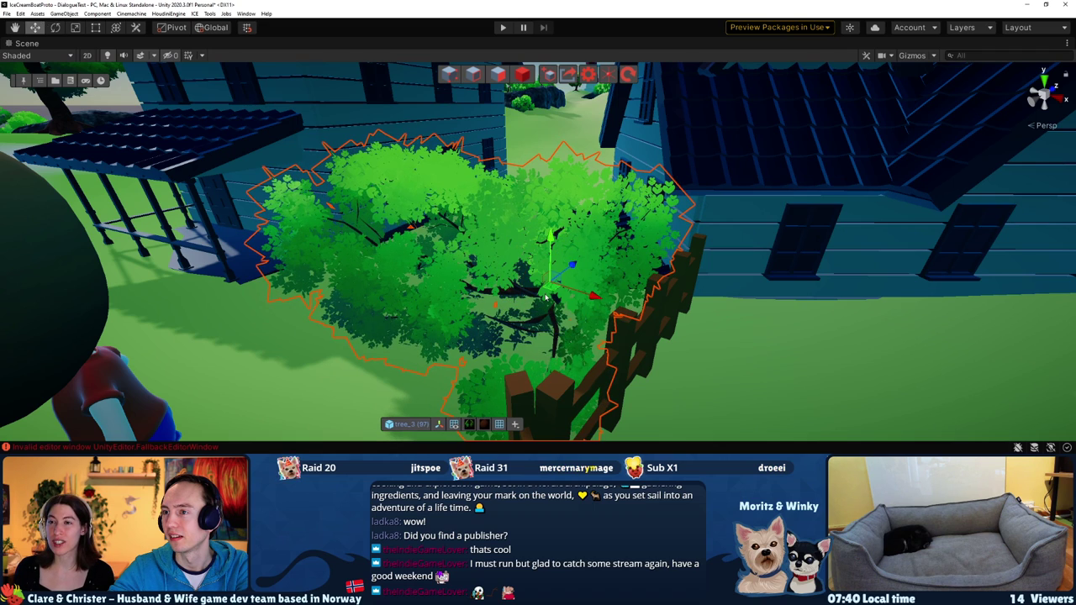
left_click(547, 253)
left_click(564, 287)
key("ctrl+z")
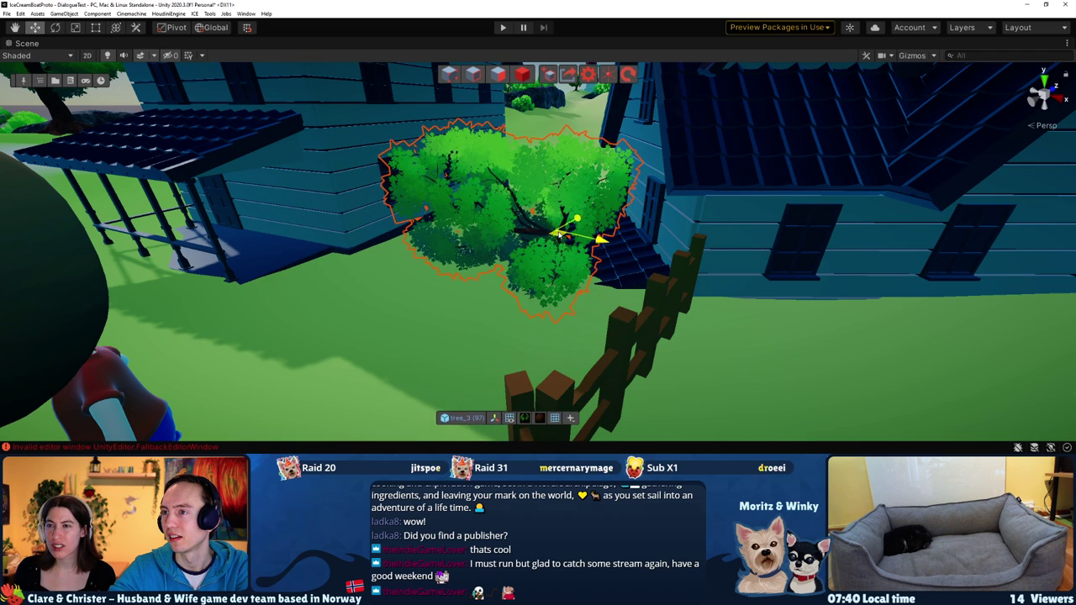
key("ctrl+z")
key("e")
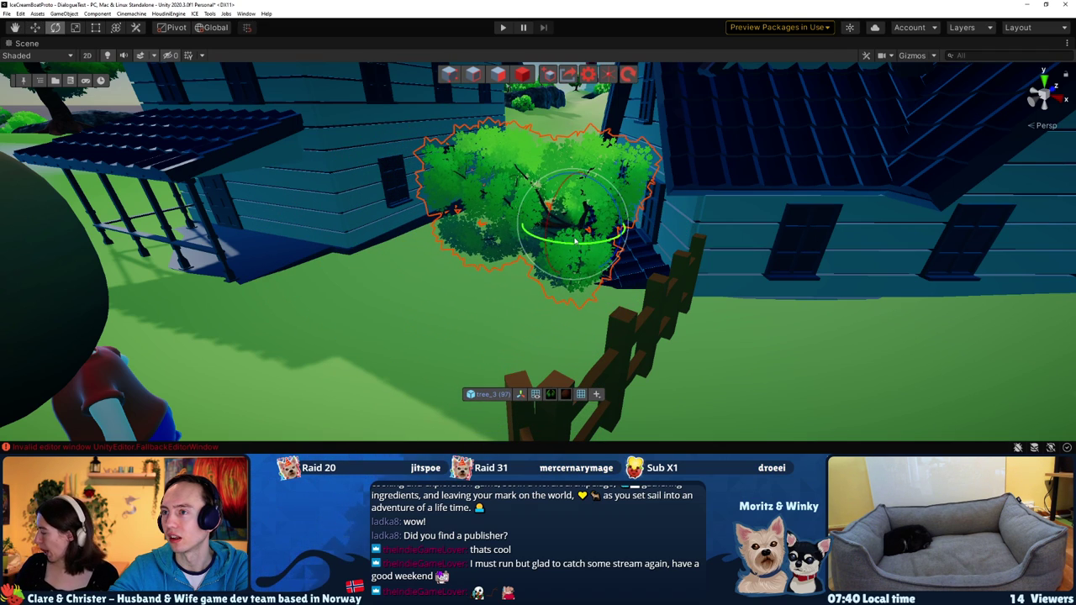
left_click(732, 219)
Check house1's box collider extents with Edit Collider, then select tree_3 beside the fence
key("f")
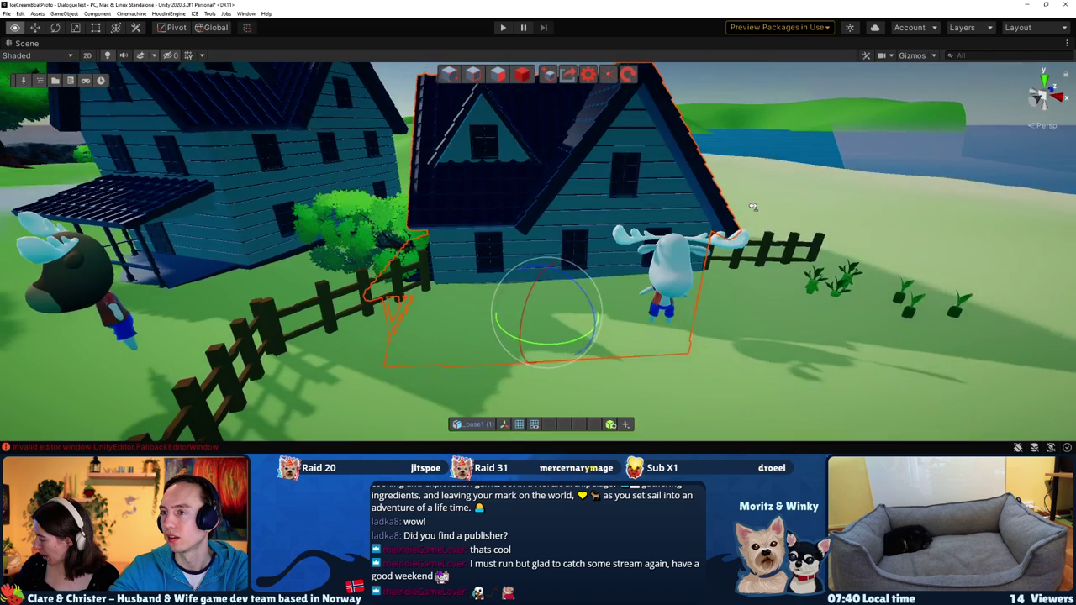
left_click_drag(753, 206, 629, 359, "alt")
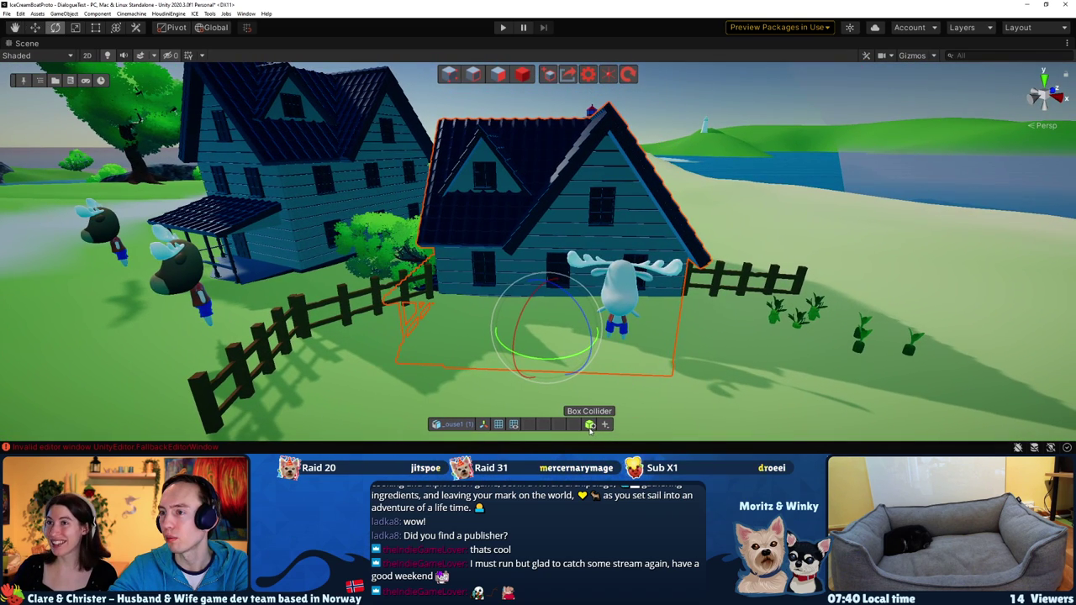
left_click(590, 424)
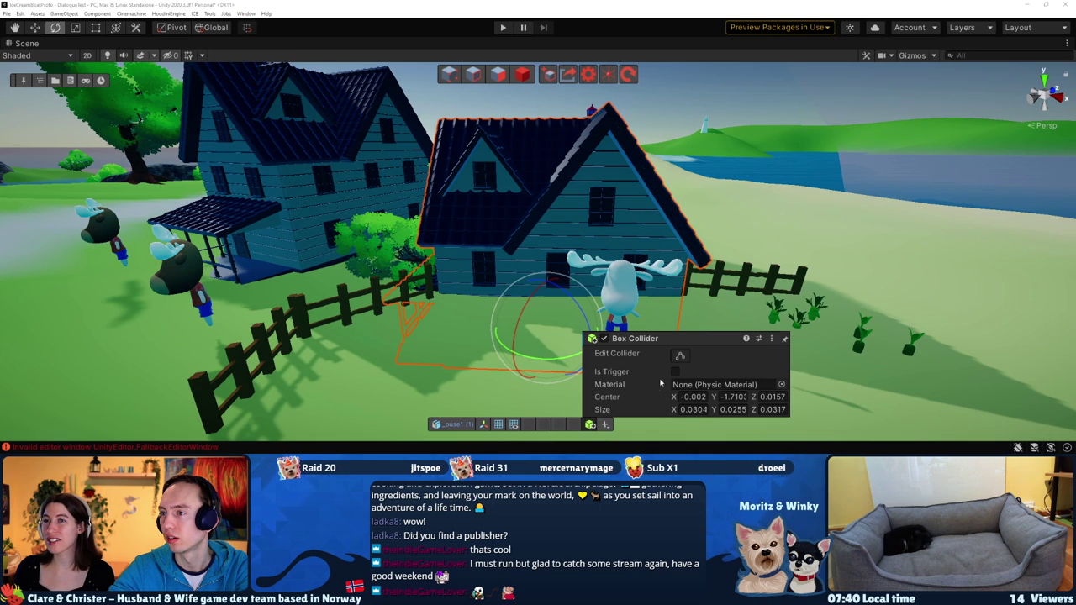
left_click(679, 356)
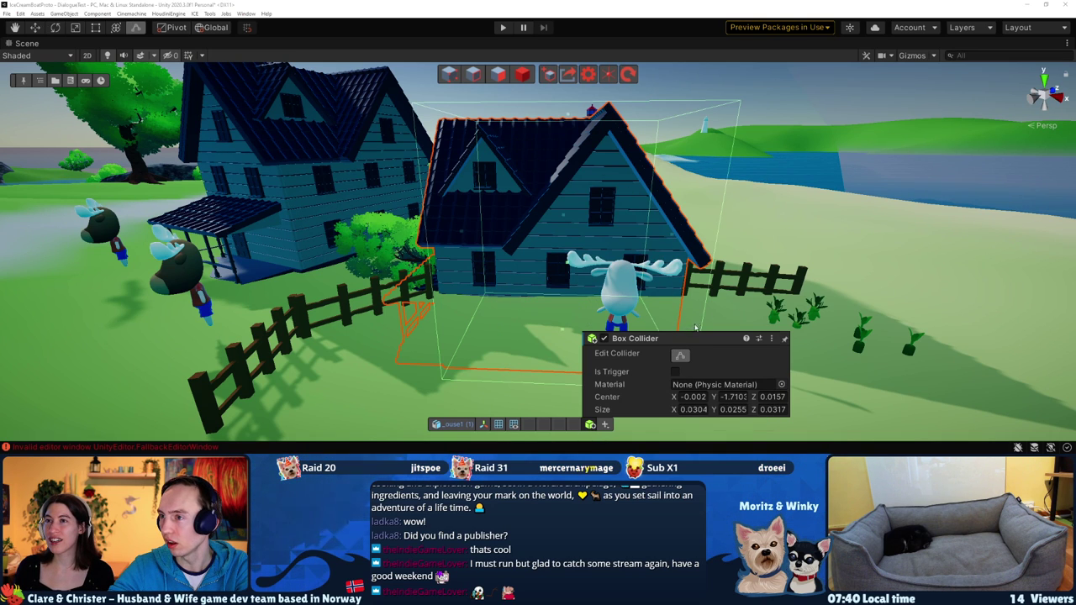
left_click(679, 356)
mouse_move(647, 327)
left_mouse_down("alt")
mouse_move(669, 224)
mouse_move(841, 252)
mouse_move(693, 243)
left_mouse_up("alt")
left_click(840, 252)
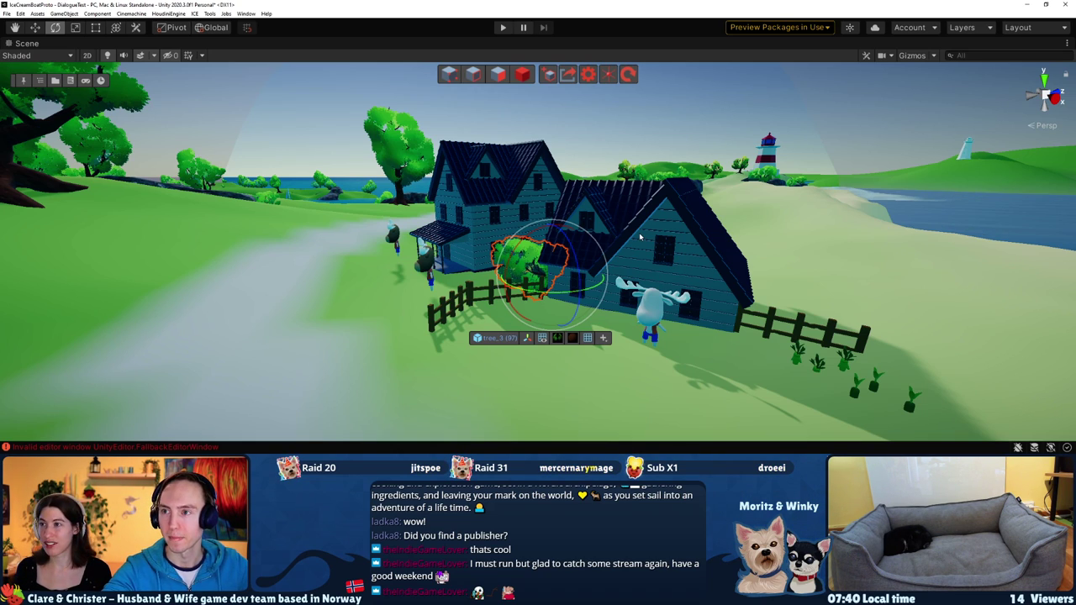
Open tree_3 in Prefab Mode, add a Sphere Collider and enable its edit handles
key("p")
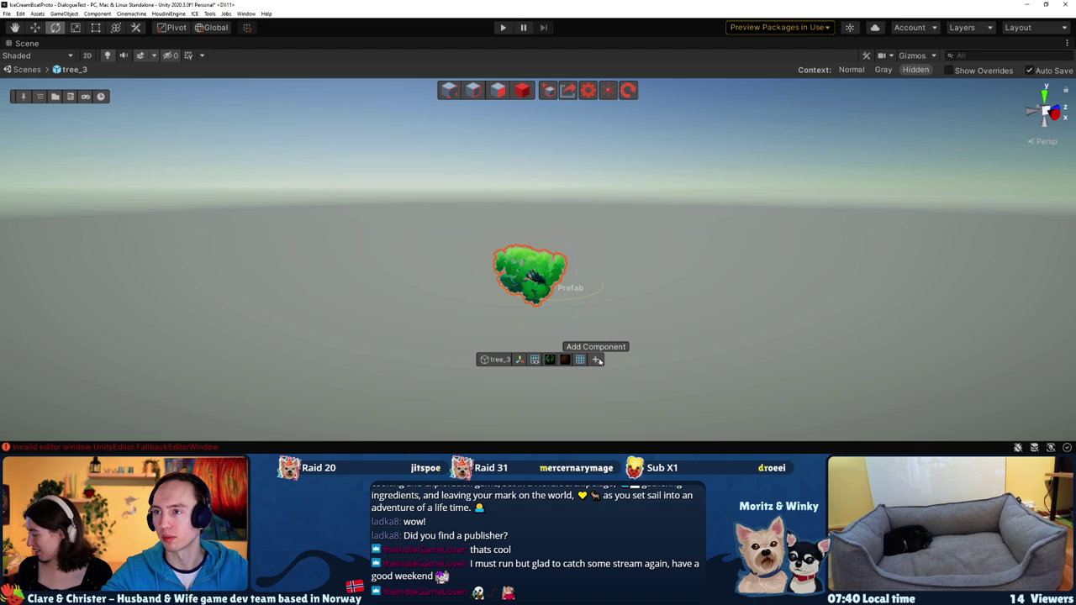
left_click(597, 360)
type("sphere")
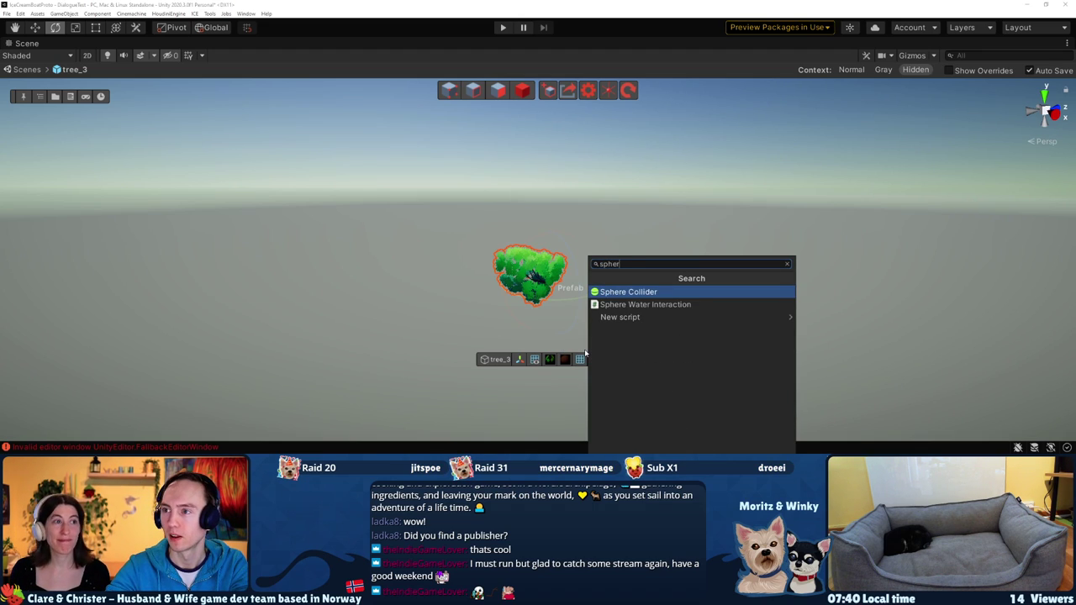
key("Return")
left_click(589, 360)
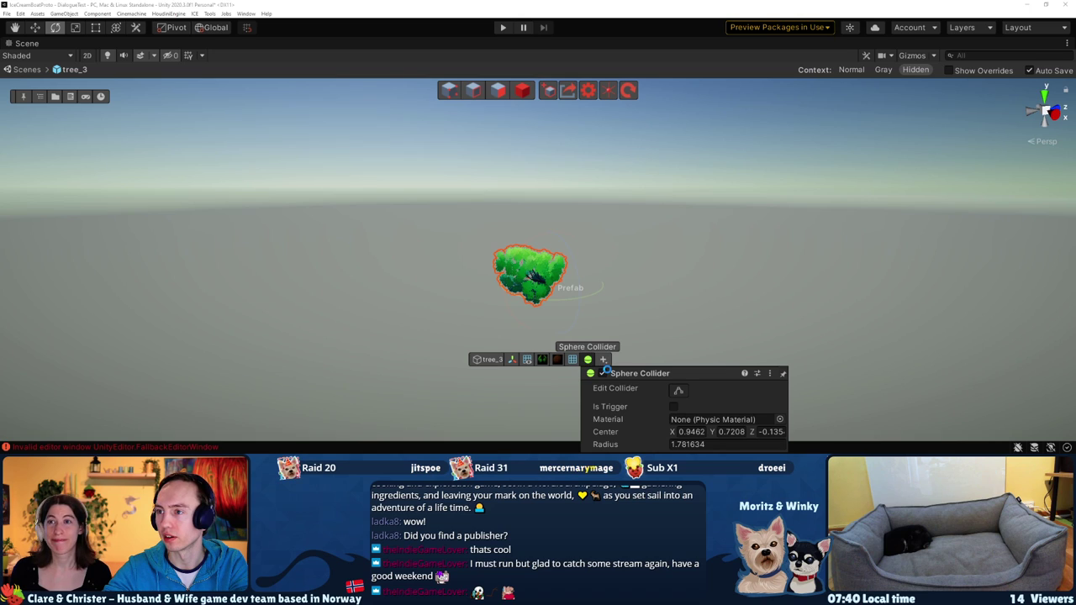
left_click(680, 391)
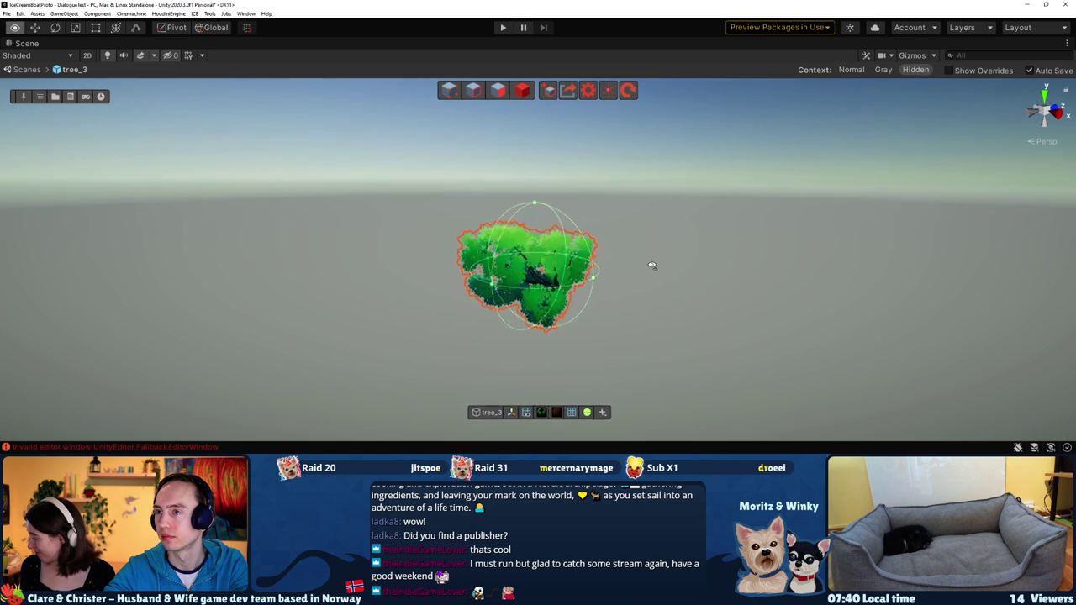
Orbit around tree_3 from several angles to check the sphere collider fits the canopy
scroll(653, 267, "up", 5)
left_click_drag(701, 267, 540, 271, "alt")
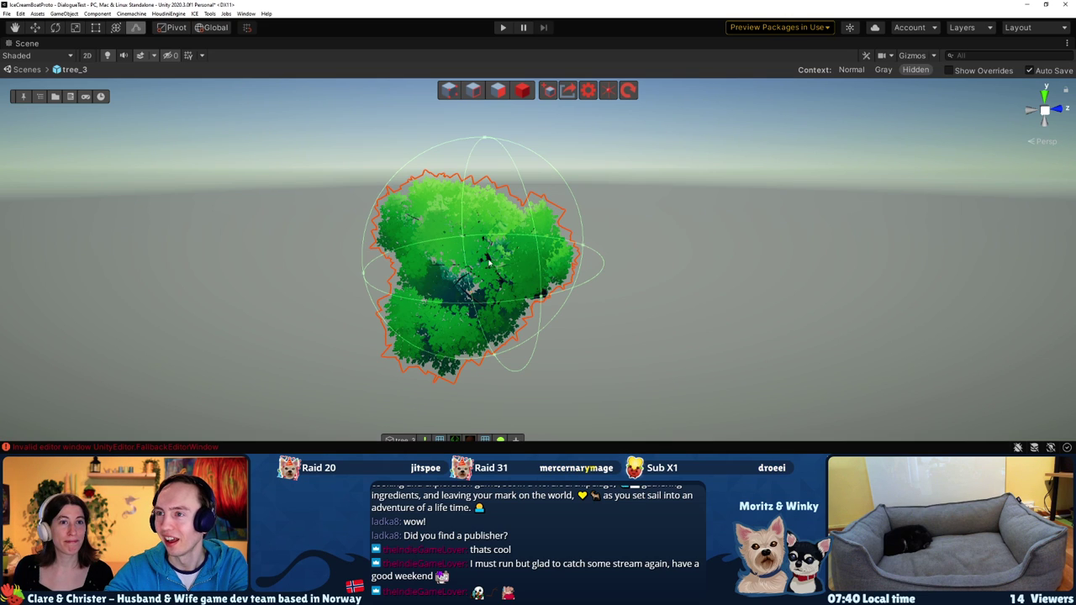
left_click_drag(489, 263, 571, 364, "alt")
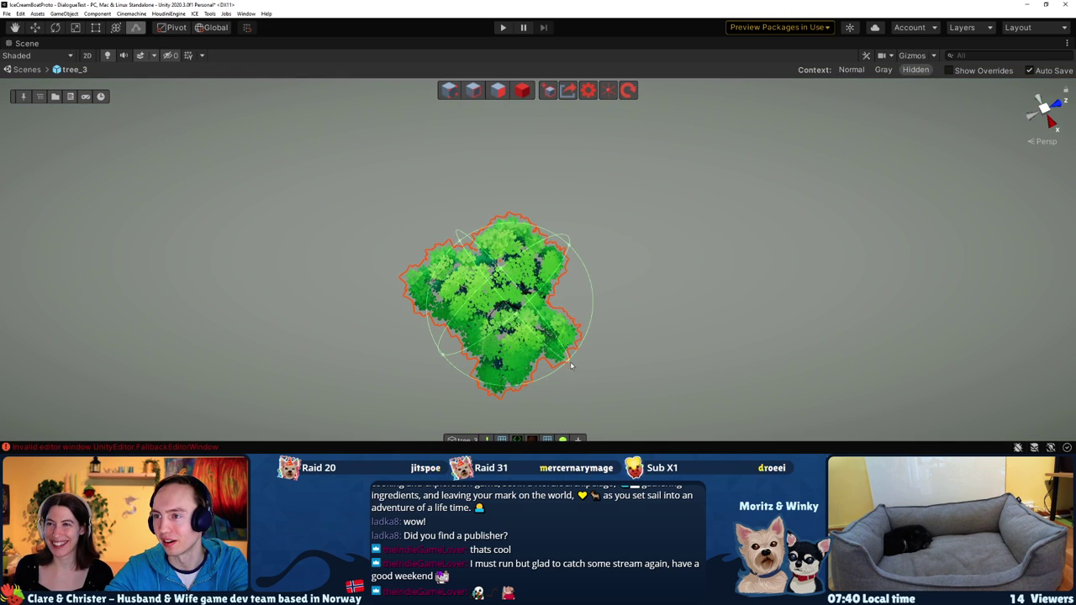
mouse_move(632, 348)
left_mouse_down("alt")
mouse_move(564, 293)
mouse_move(521, 295)
left_mouse_up("alt")
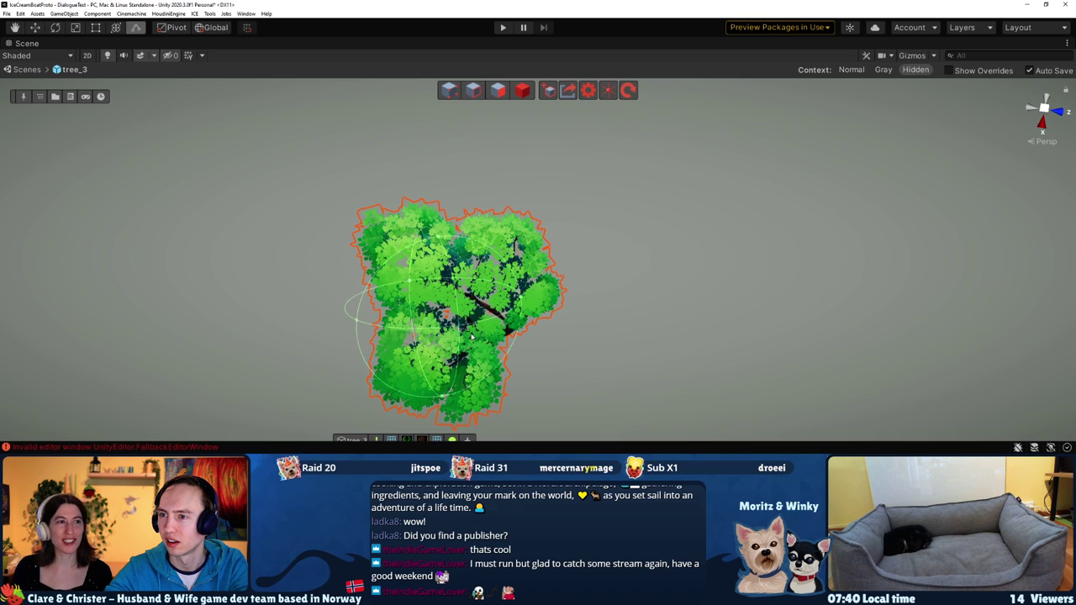
left_click_drag(472, 336, 450, 296, "alt")
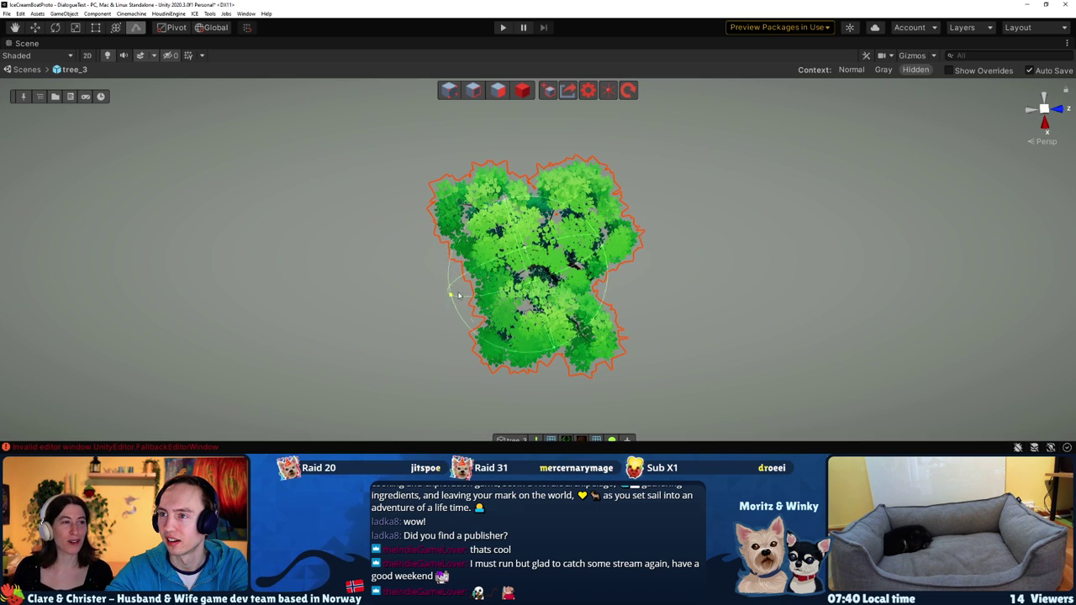
left_click_drag(538, 312, 576, 229, "alt")
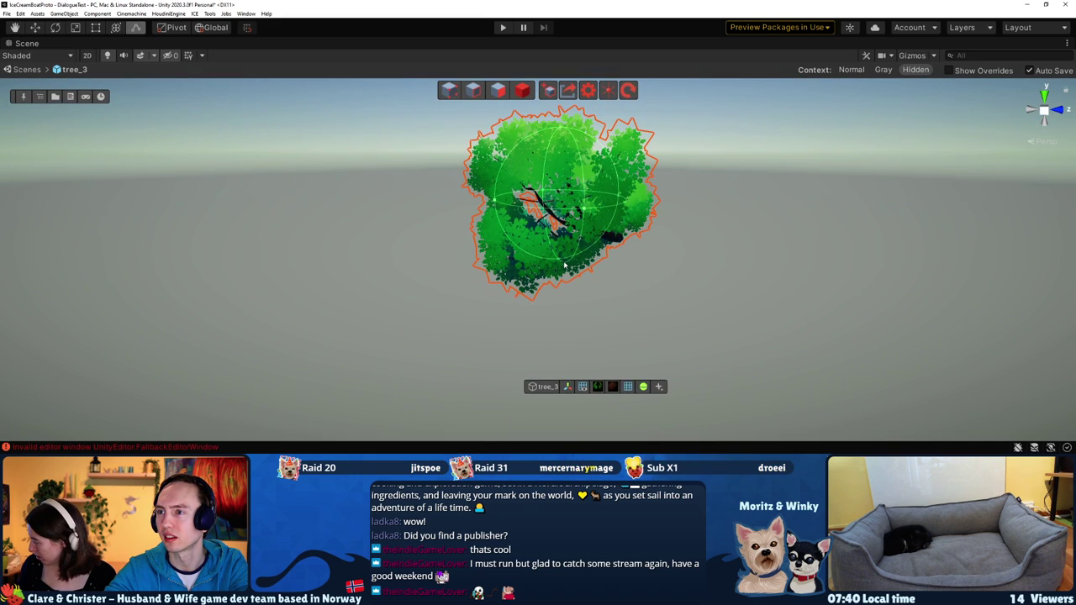
mouse_move(565, 265)
left_mouse_down("alt")
mouse_move(405, 232)
mouse_move(577, 278)
mouse_move(392, 277)
left_mouse_up("alt")
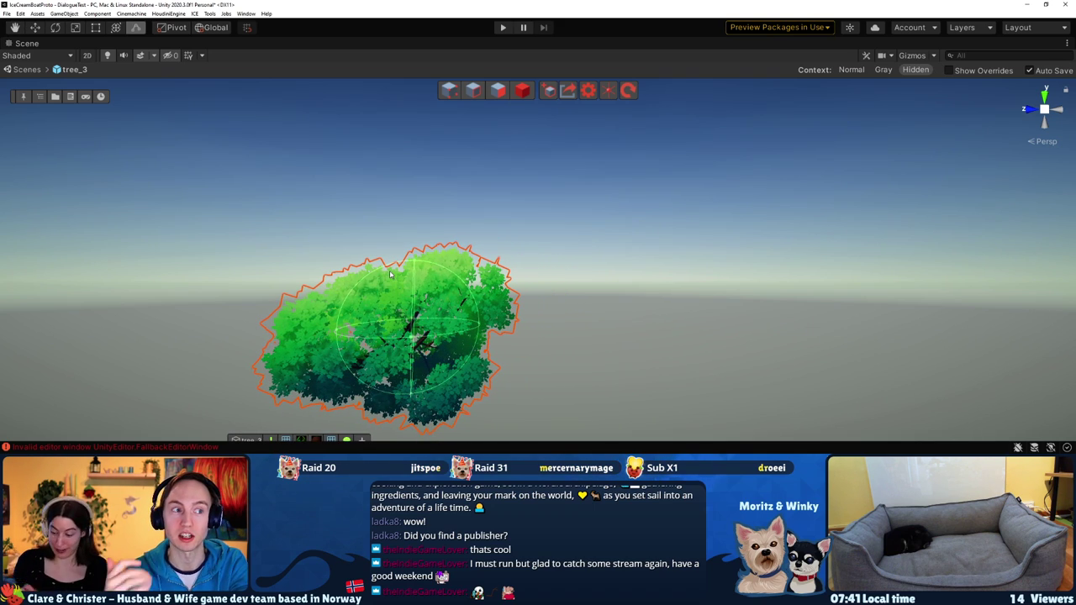
mouse_move(393, 269)
left_mouse_down("alt")
mouse_move(344, 279)
mouse_move(352, 290)
left_mouse_up("alt")
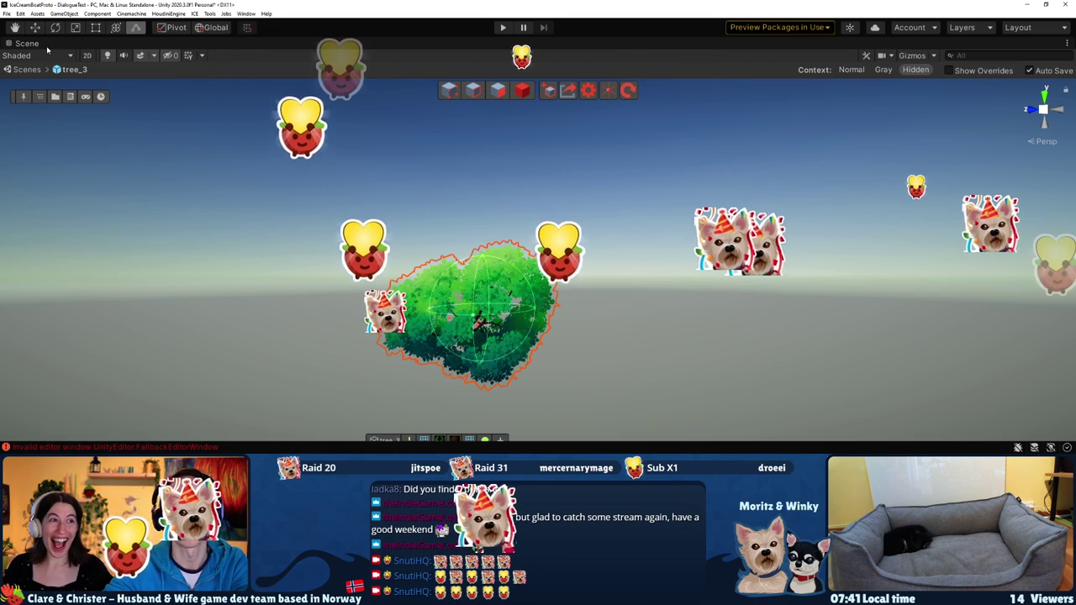
Un-maximize the Scene view, exit tree_3 Prefab Mode, and orbit out to the houses and sea
right_click(28, 44)
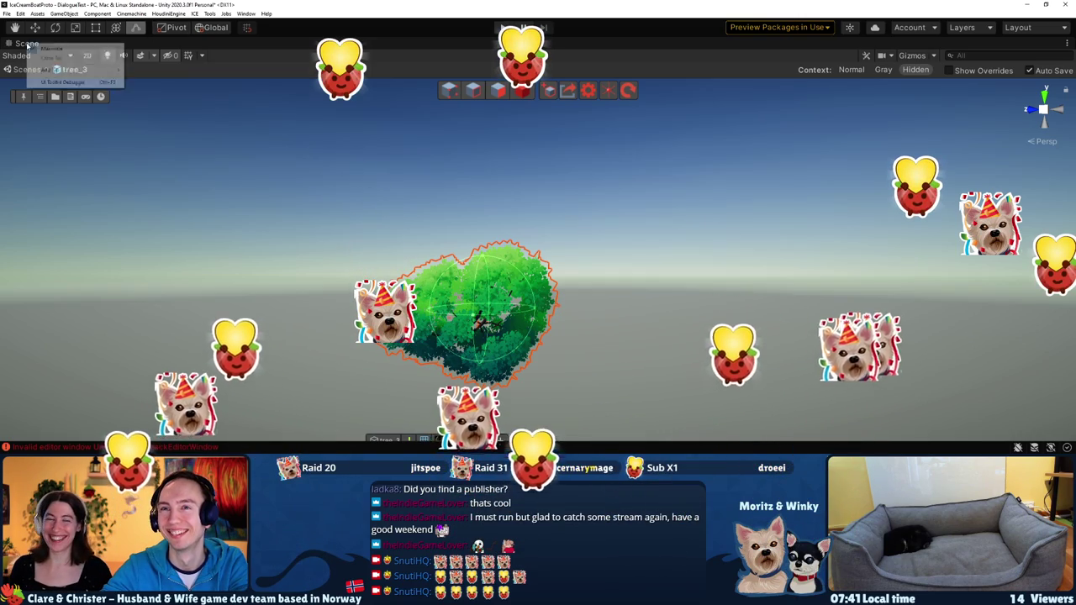
left_click(59, 52)
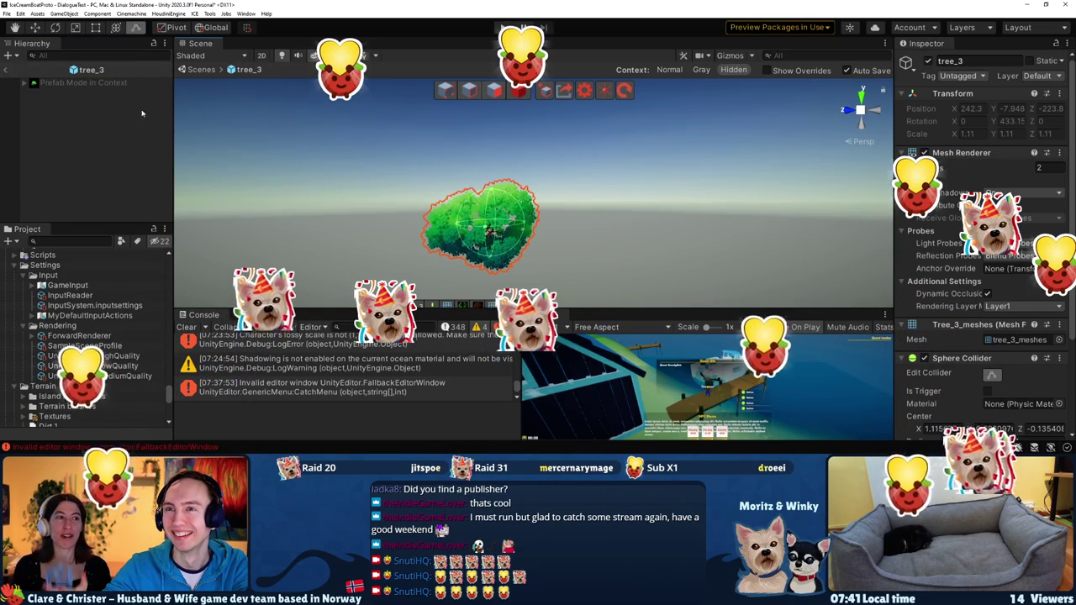
left_click(7, 70)
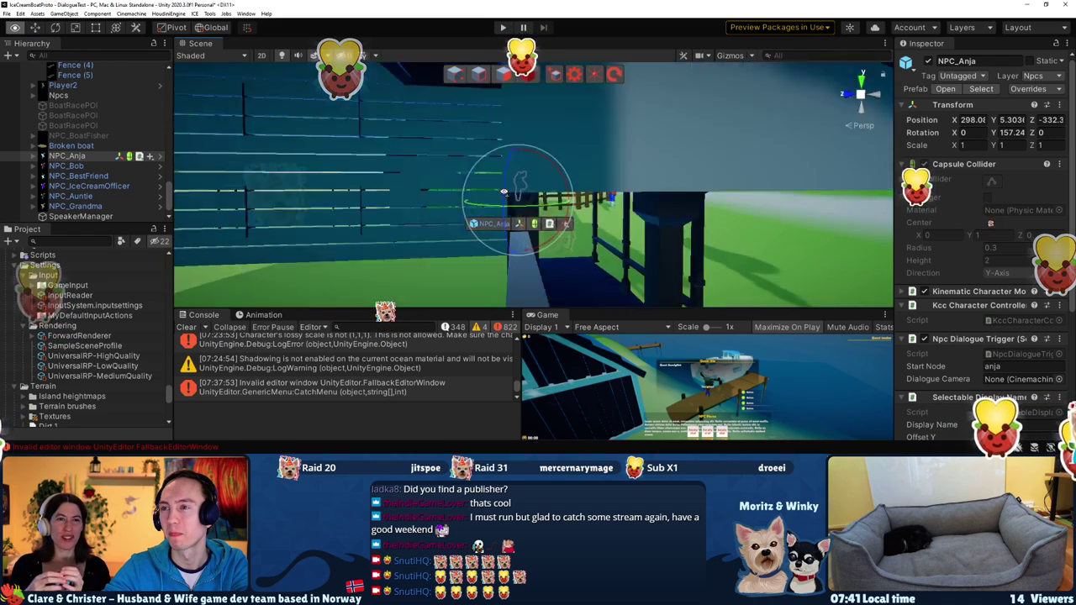
left_click_drag(504, 192, 503, 210, "alt")
key("e")
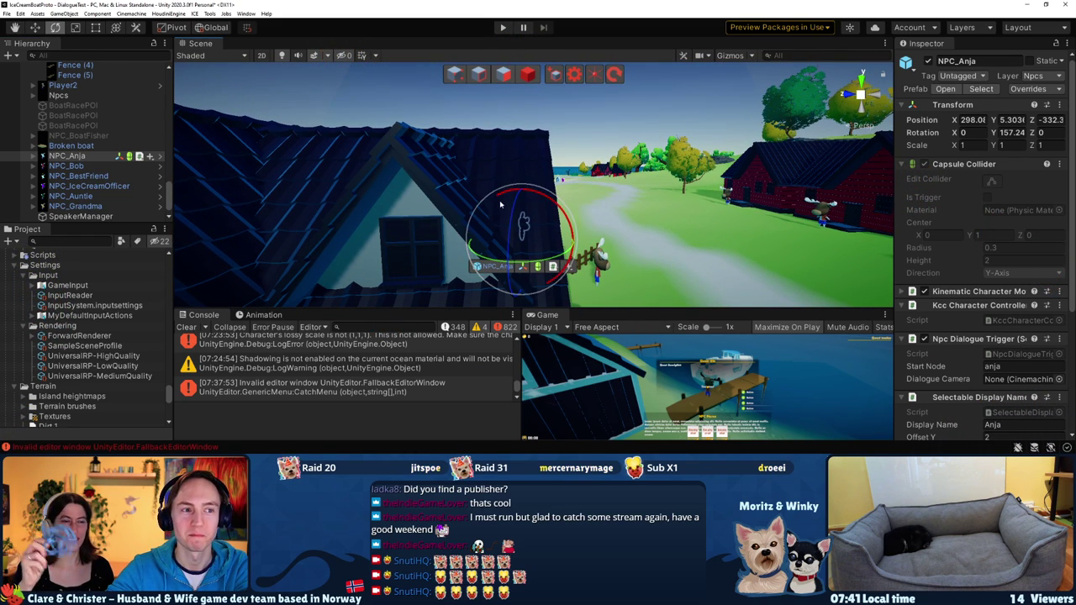
mouse_move(501, 205)
left_mouse_down("alt")
mouse_move(756, 195)
mouse_move(662, 153)
mouse_move(614, 171)
left_mouse_up("alt")
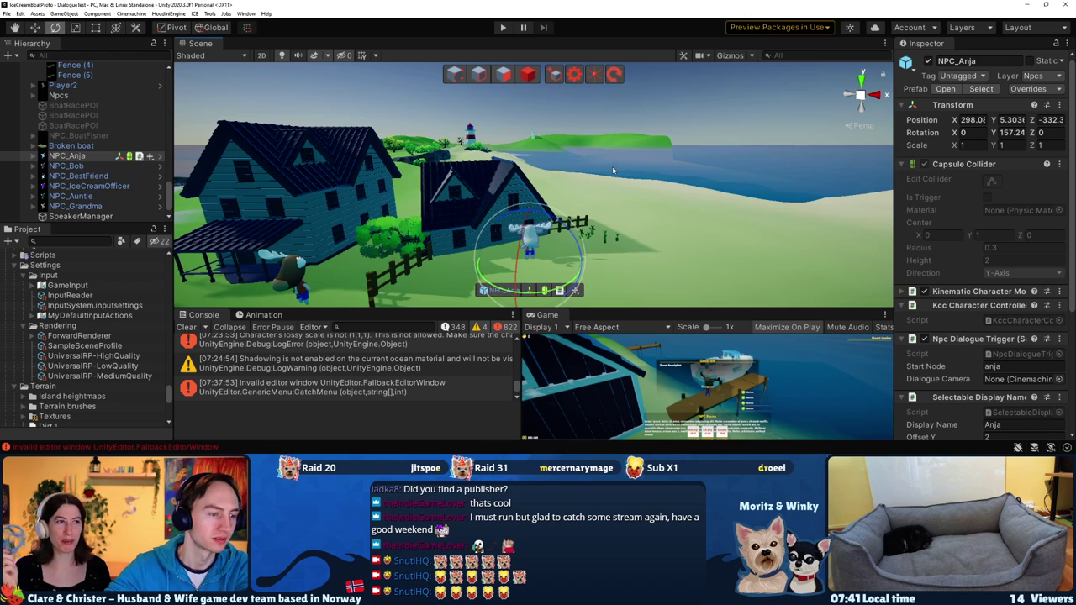
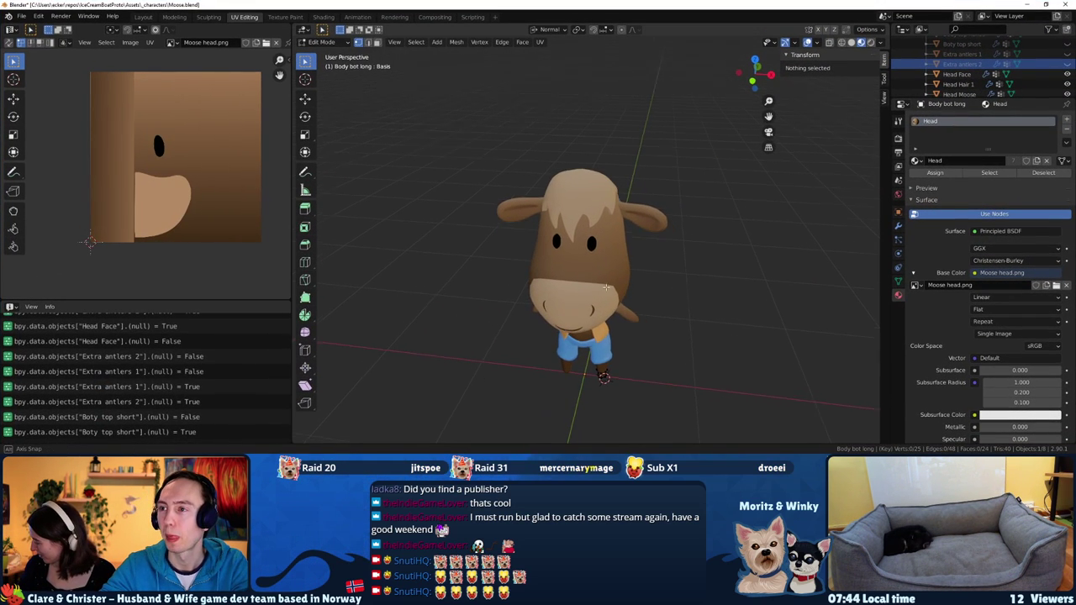
Toggle the visibility of Extra antlers 1 and 2 so the moose shows its brown antlers
mouse_move(627, 282)
middle_mouse_down()
mouse_move(630, 252)
mouse_move(443, 264)
mouse_move(665, 257)
middle_mouse_up()
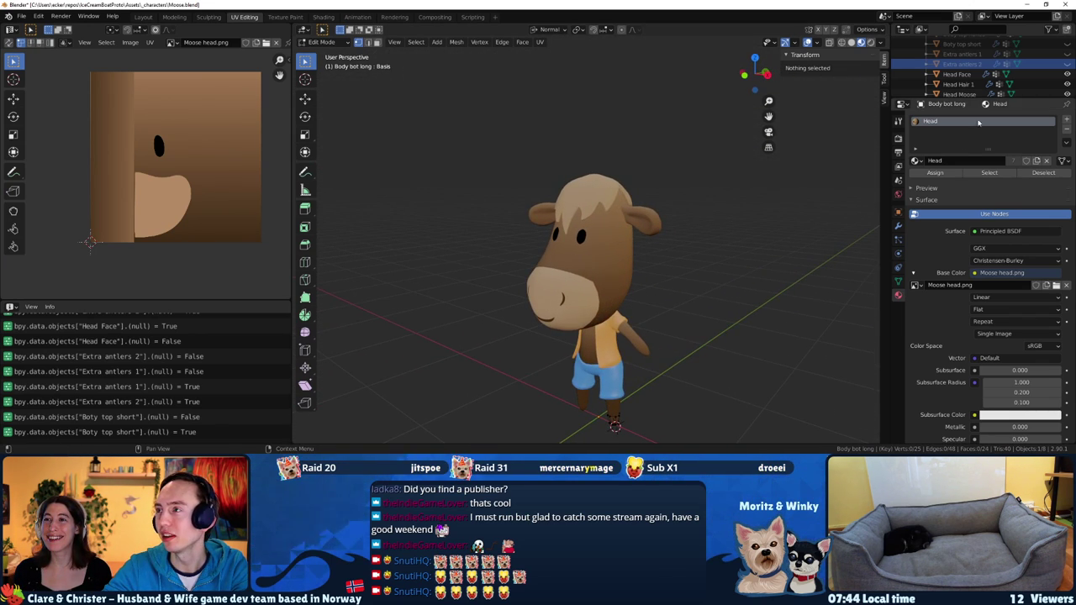
left_click(1068, 64)
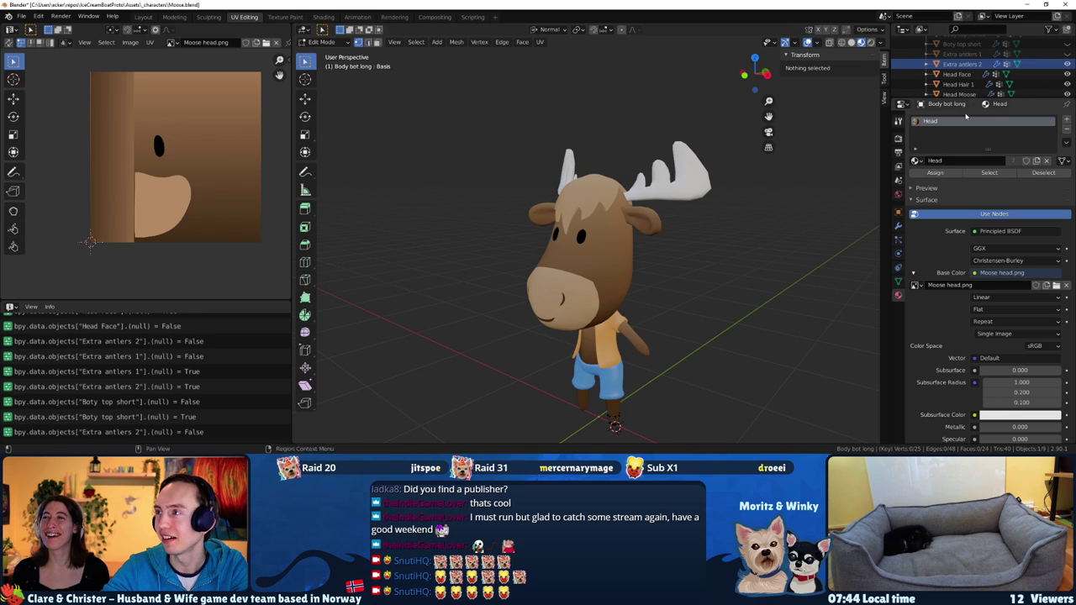
left_click(1069, 65)
left_click(1067, 64)
left_click(1068, 54)
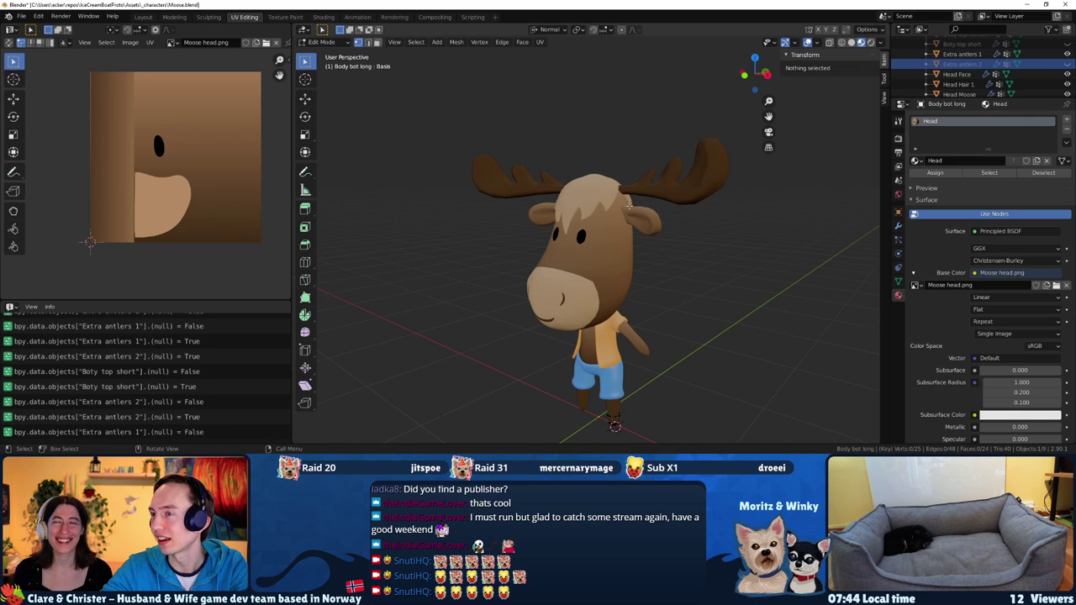
Orbit around the moose to check the antlers from the front and from above
mouse_move(638, 252)
middle_mouse_down()
mouse_move(581, 244)
mouse_move(590, 299)
middle_mouse_up()
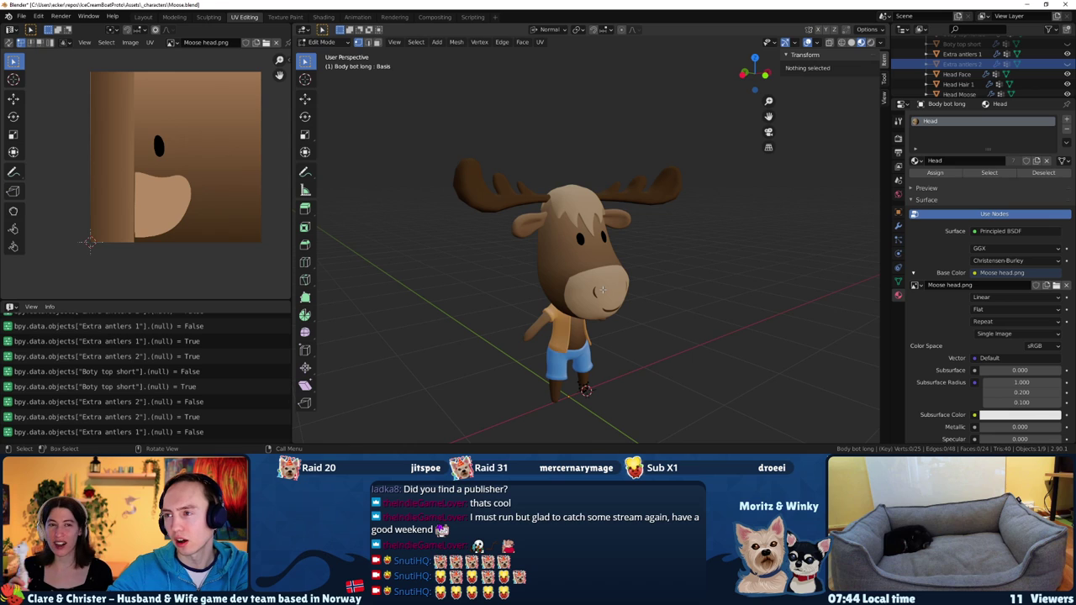
middle_click_drag(530, 248, 590, 208)
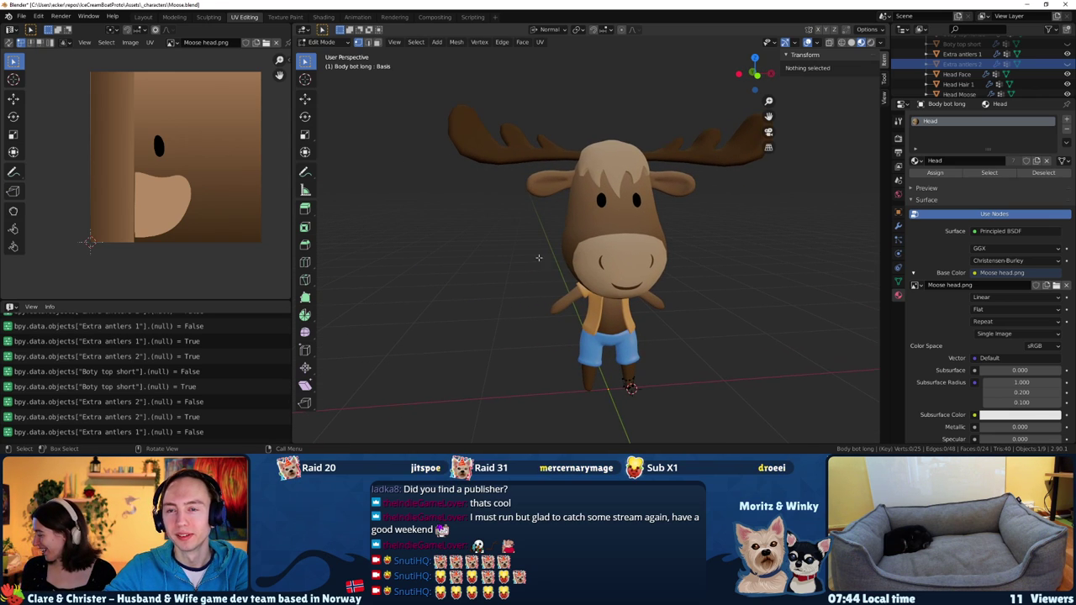
middle_click_drag(539, 257, 572, 182)
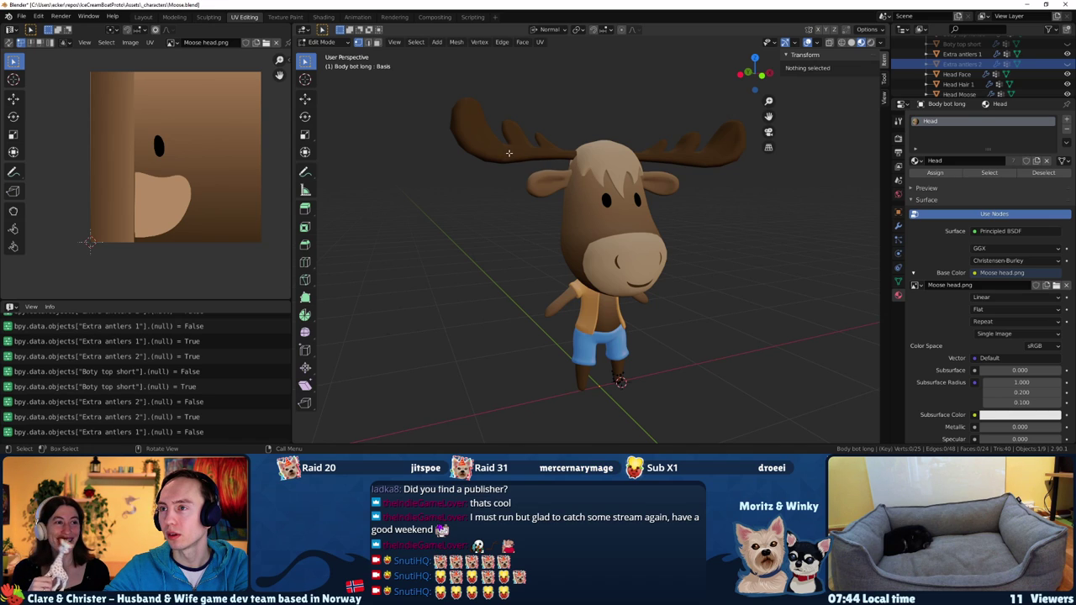
right_click(509, 153)
key("Escape")
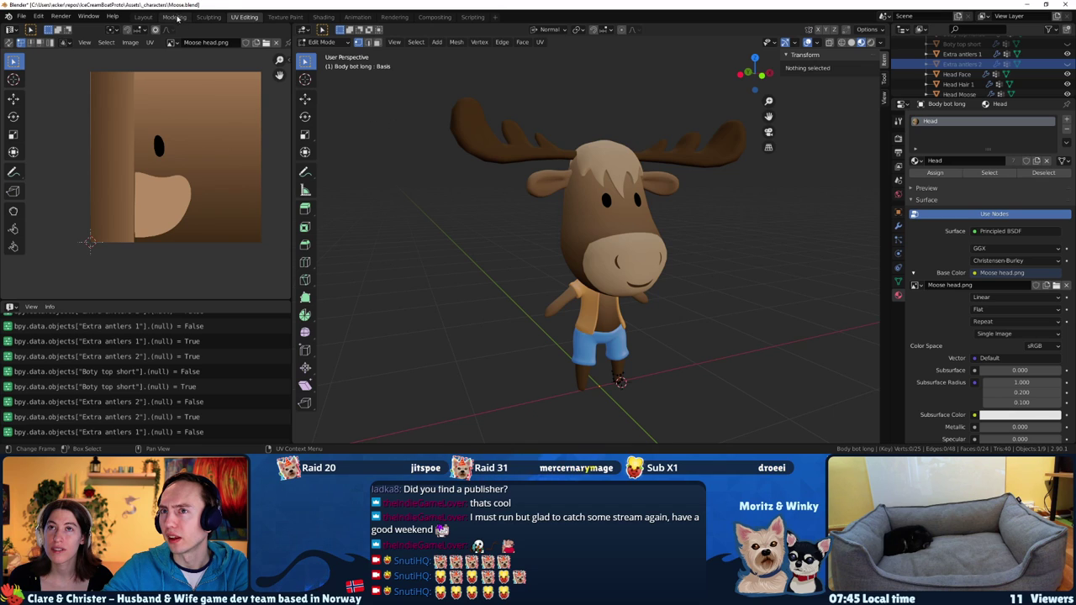
Switch to the Modeling workspace and show the moose in Material Preview shading
left_click(174, 17)
scroll(384, 147, "down", 2)
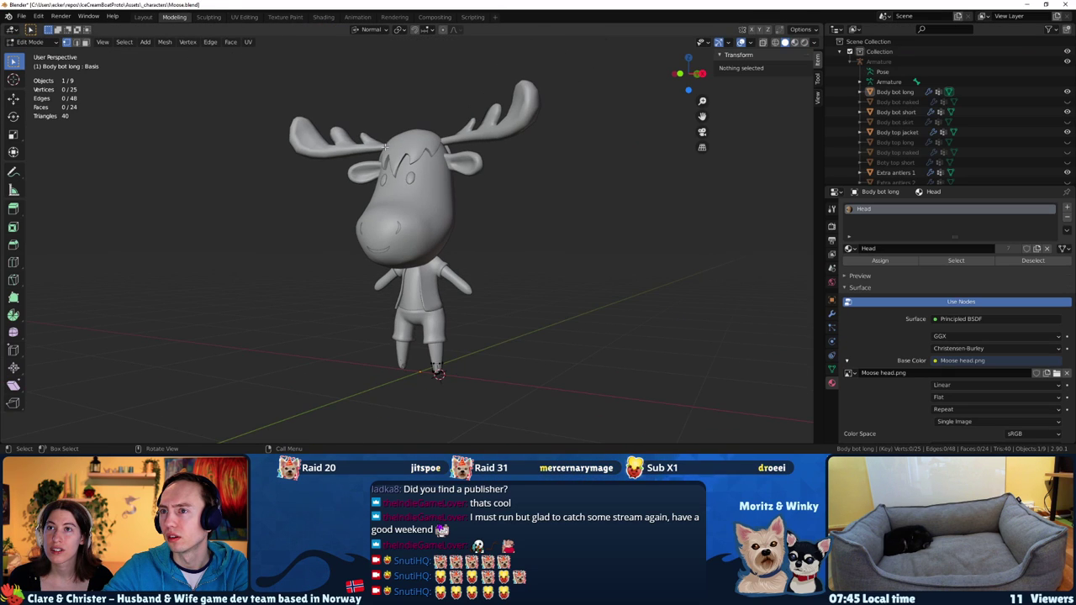
key("z")
left_click(403, 281)
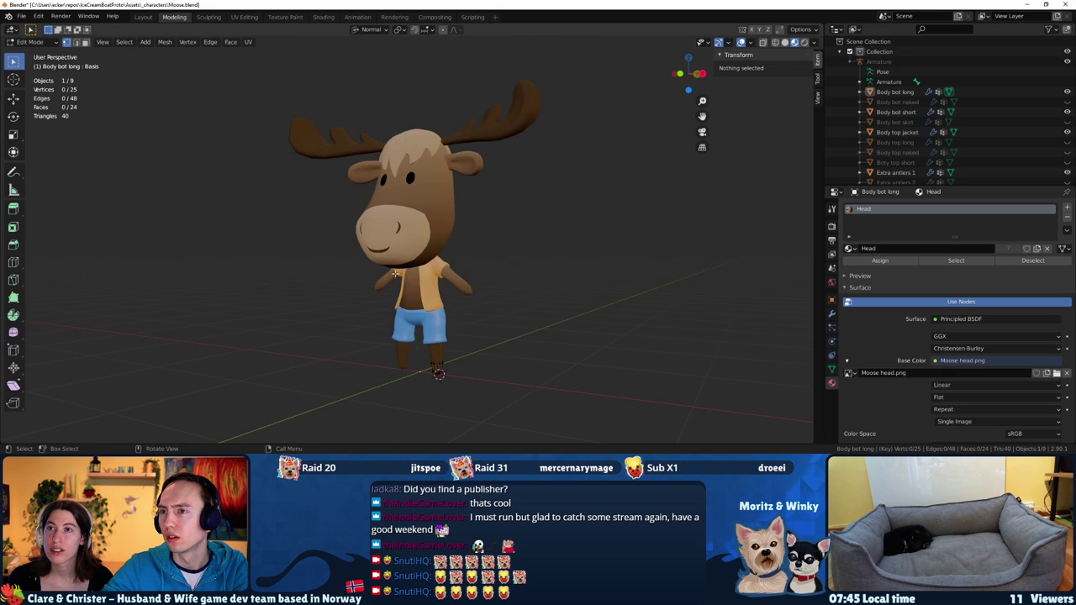
middle_click_drag(403, 280, 426, 208)
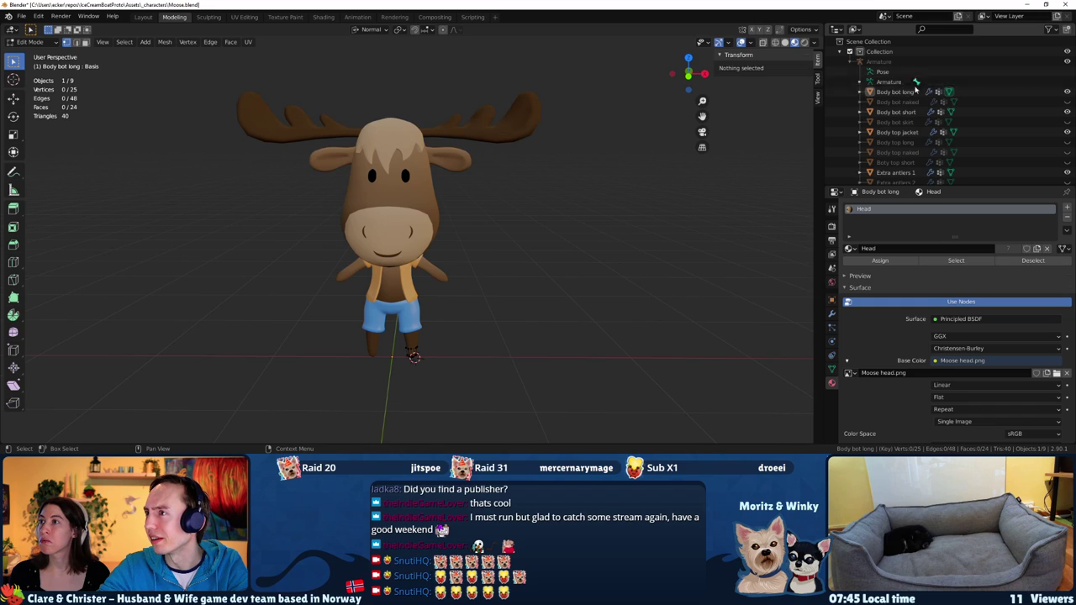
Select Body bot long, toggle its visibility, and return to Object Mode
left_click(891, 92)
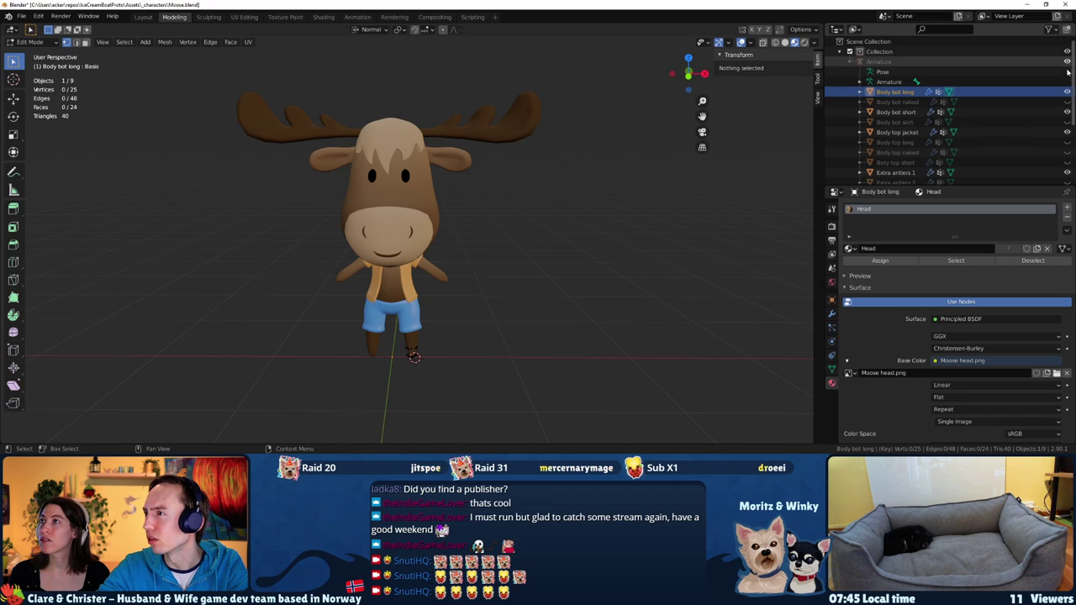
left_click(1068, 93)
middle_click_drag(471, 269, 406, 277)
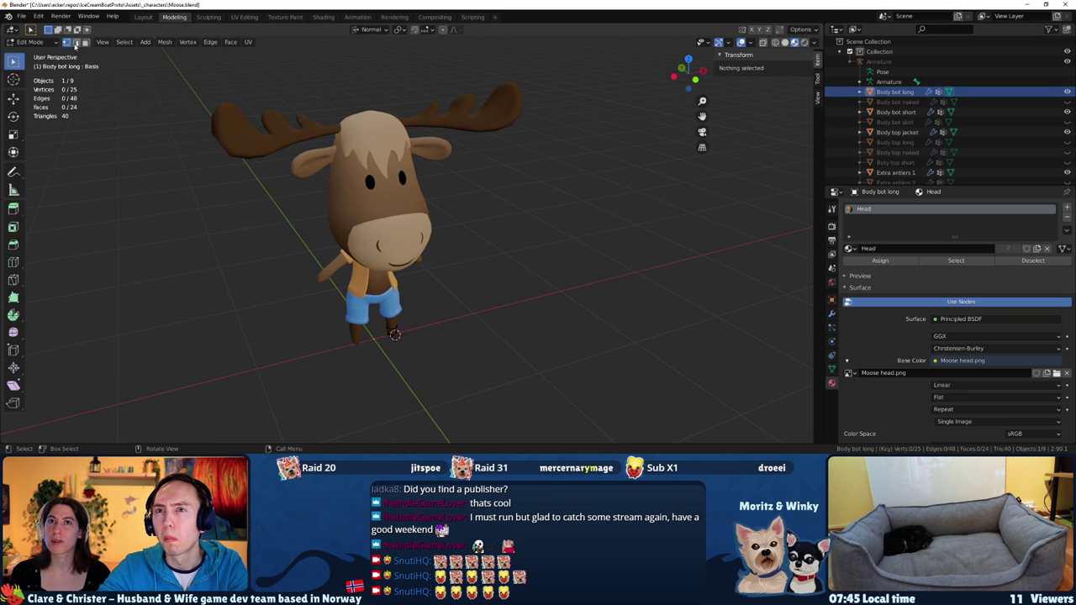
key("Tab")
middle_click_drag(180, 199, 269, 229)
key("Tab")
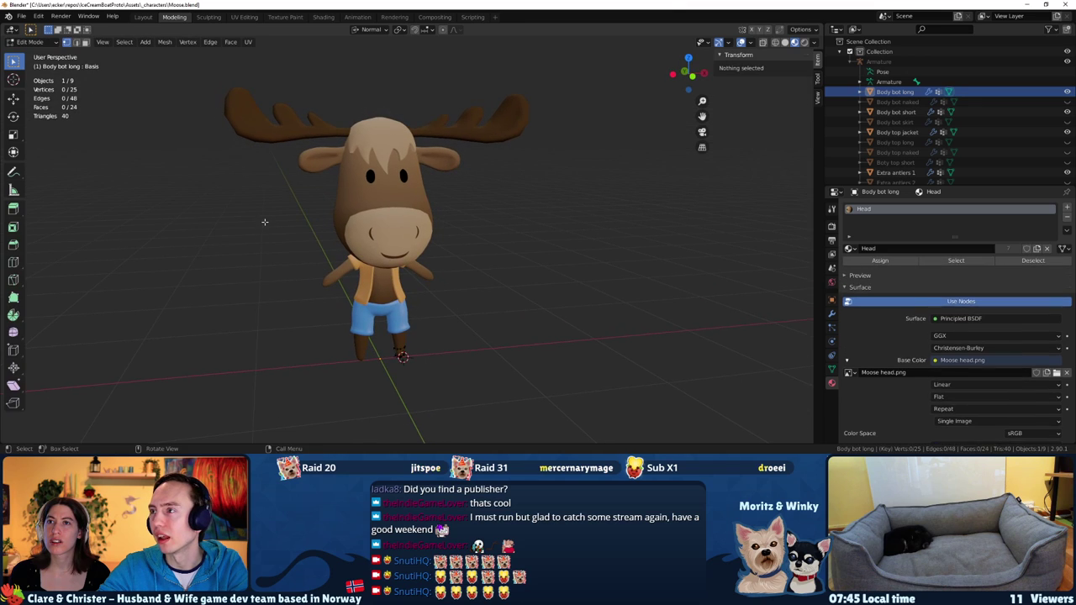
key("Tab")
middle_click_drag(387, 203, 291, 147)
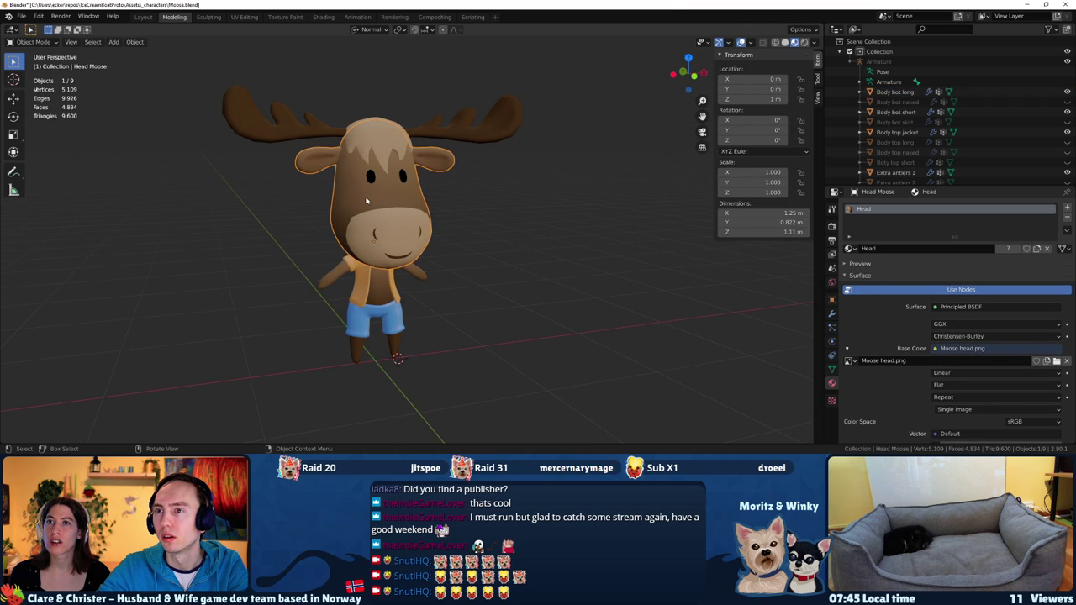
Select Extra antlers 1 and bring up the Shift+A add menu
left_click(290, 121)
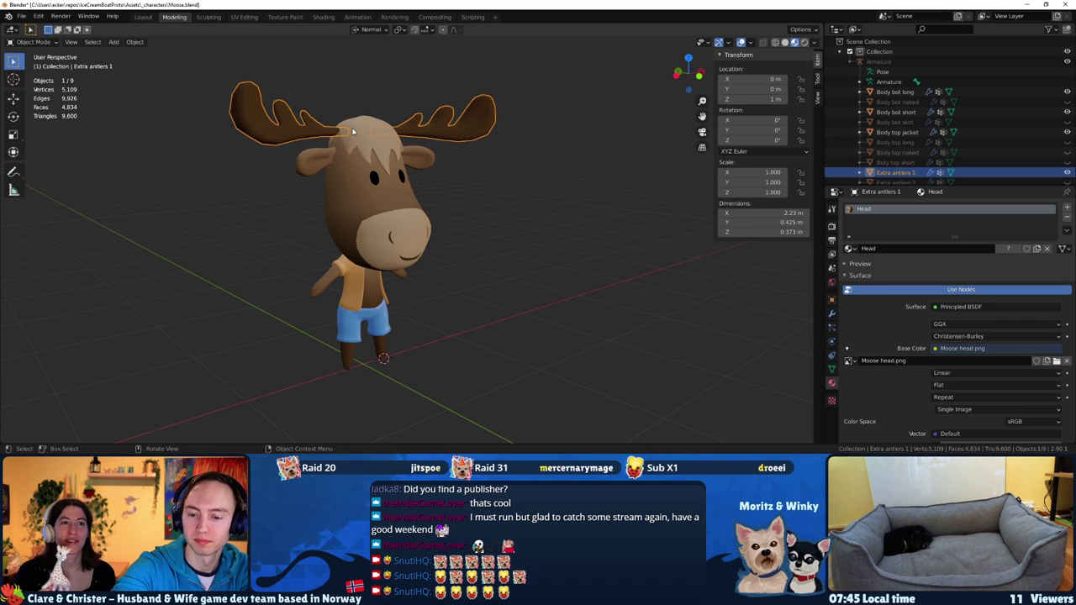
middle_click_drag(370, 155, 329, 166)
scroll(886, 136, "down", 2)
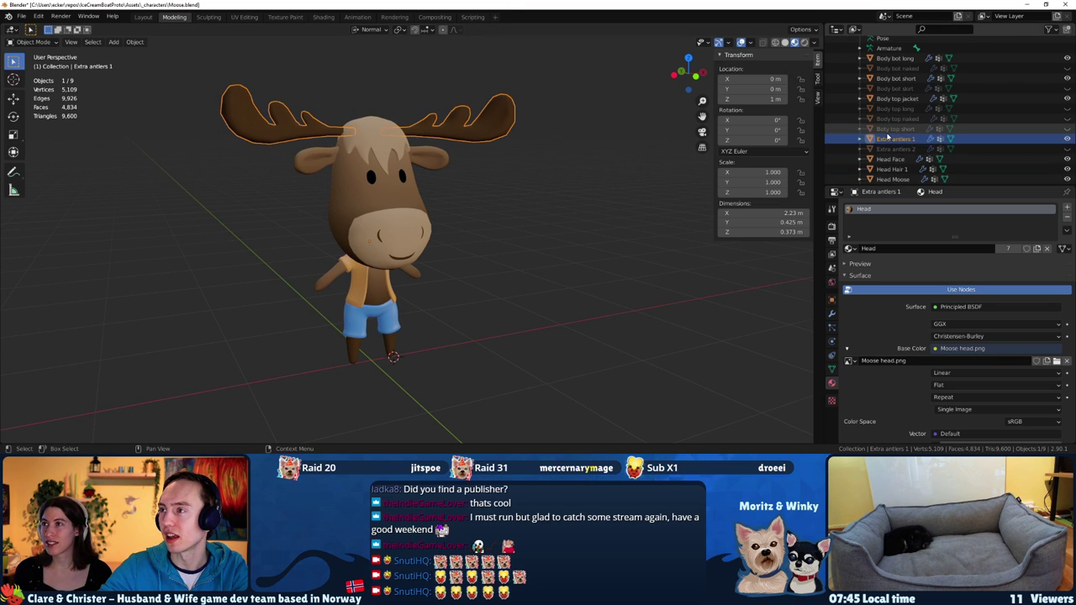
middle_click_drag(471, 220, 491, 223)
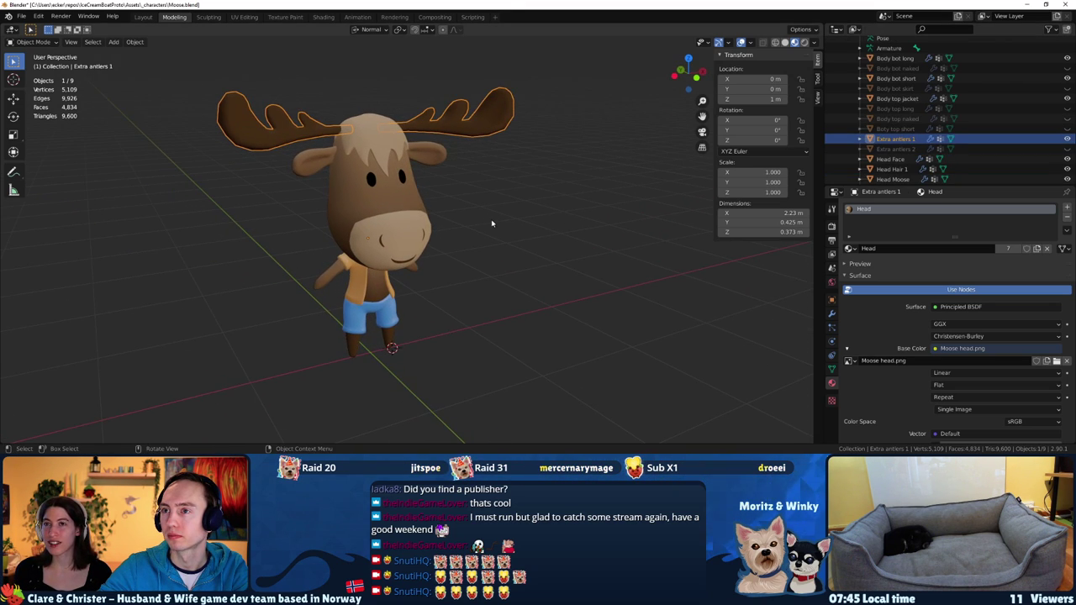
key("shift+a")
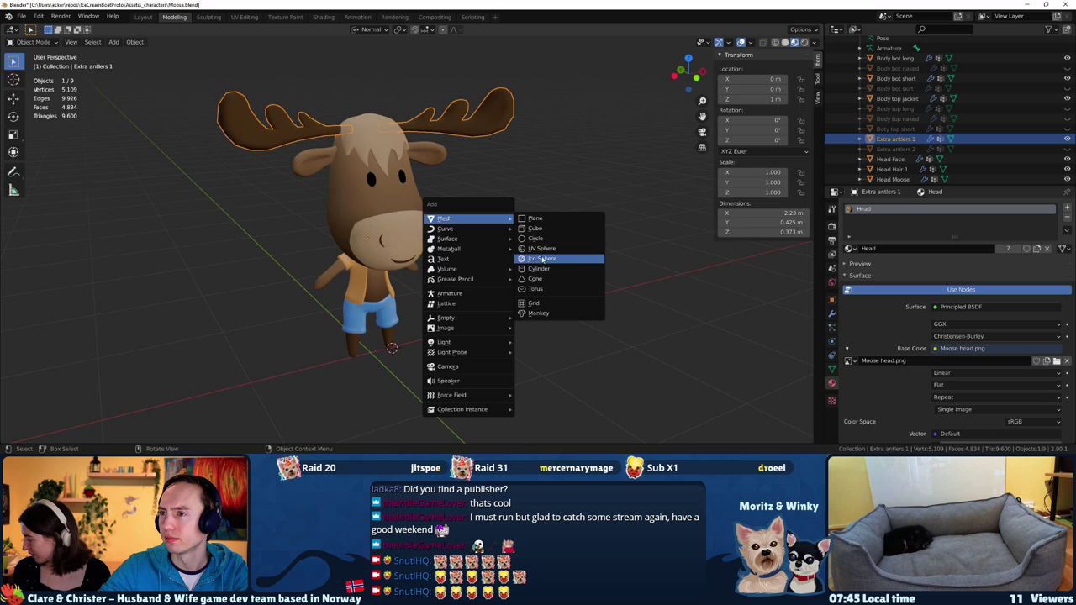
Add a mesh cylinder and settle its vertex count at 16
left_click(542, 269)
scroll(386, 338, "down", 4)
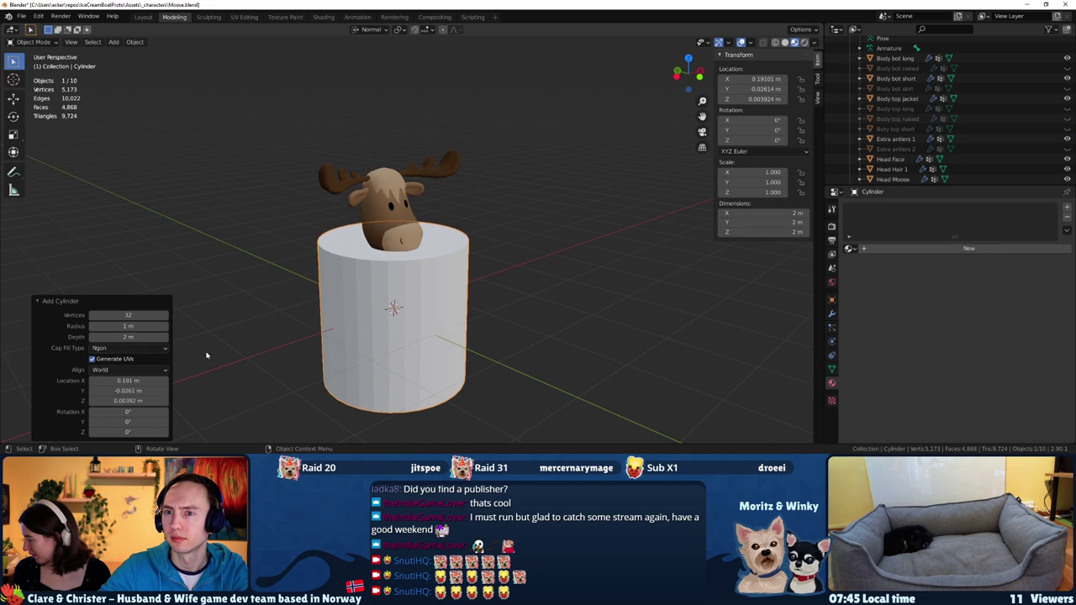
left_click(128, 315)
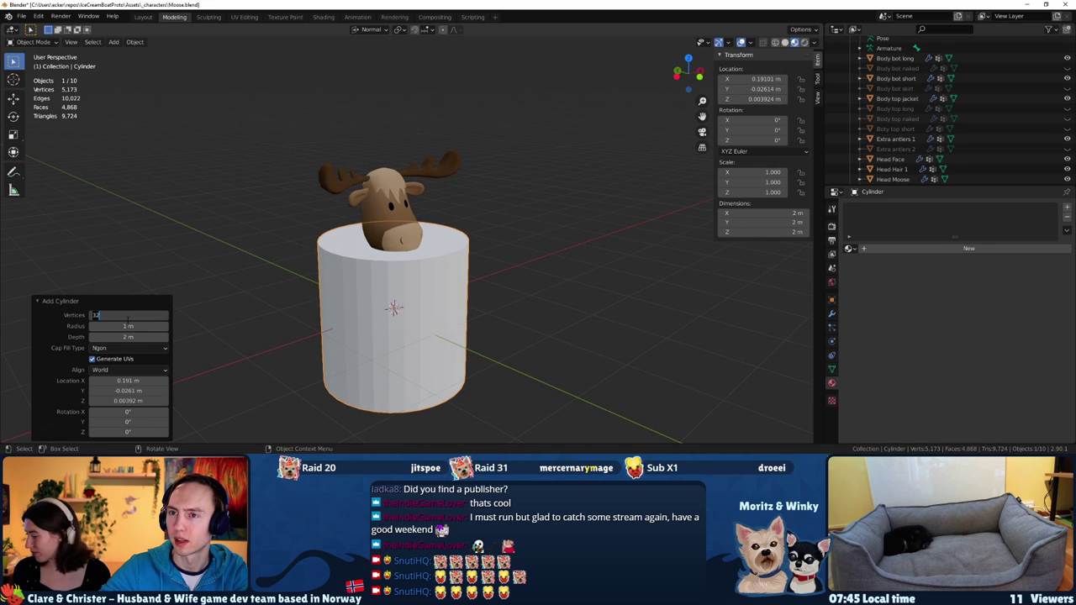
type("16")
key("Return")
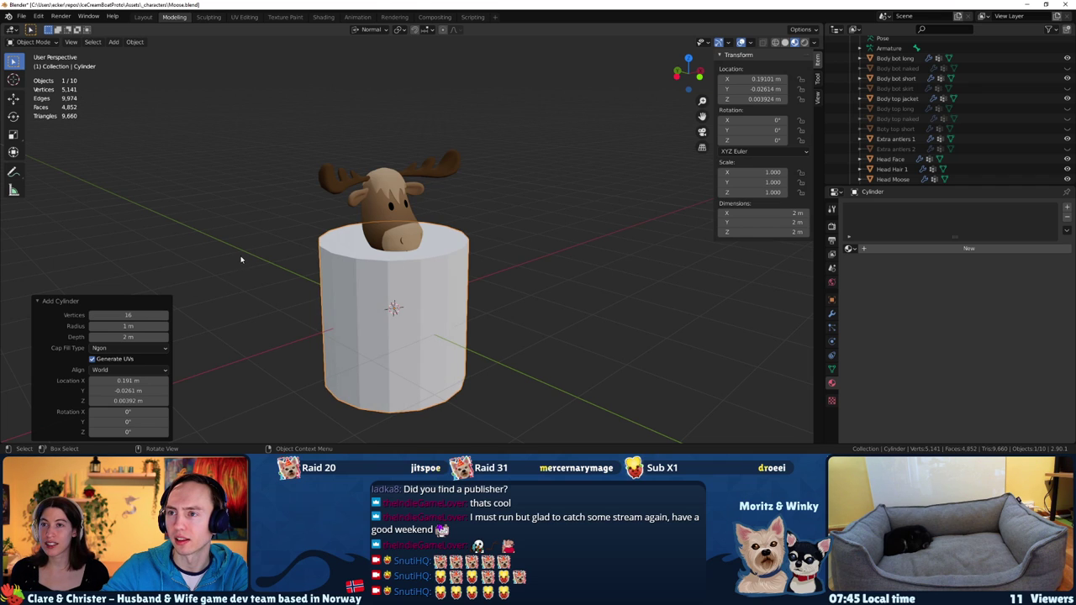
mouse_move(241, 257)
middle_mouse_down()
mouse_move(219, 340)
mouse_move(158, 348)
middle_mouse_up()
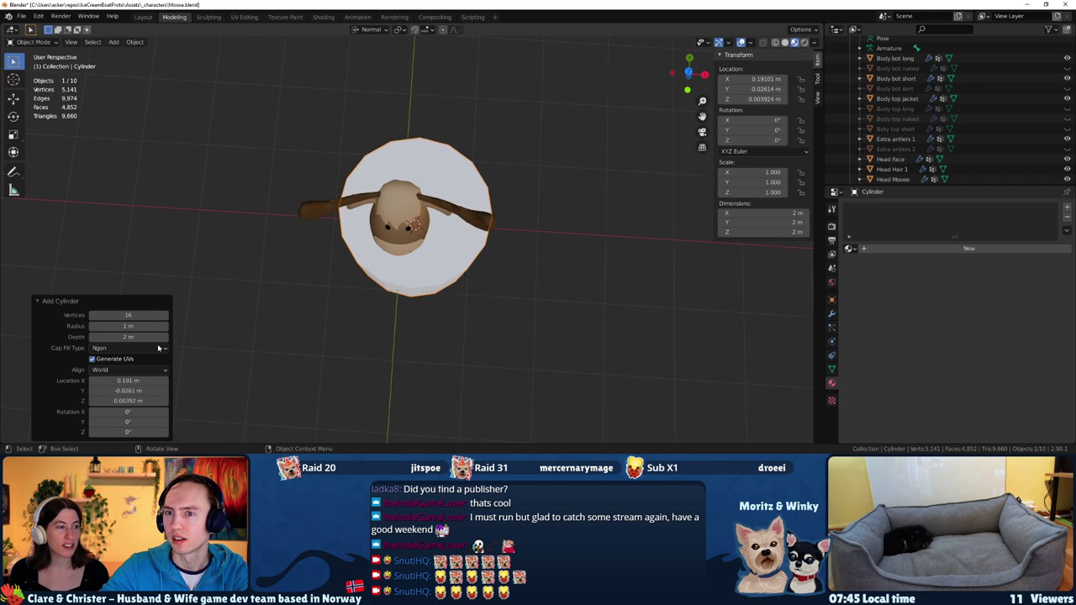
type("12")
key("Return")
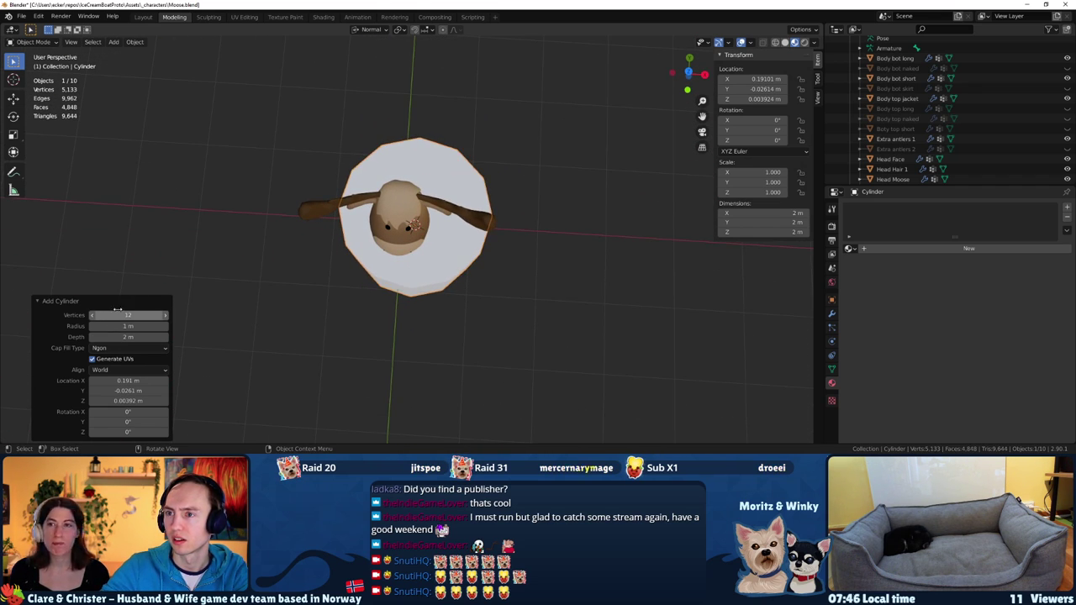
middle_click_drag(244, 269, 264, 261)
key("KP_7")
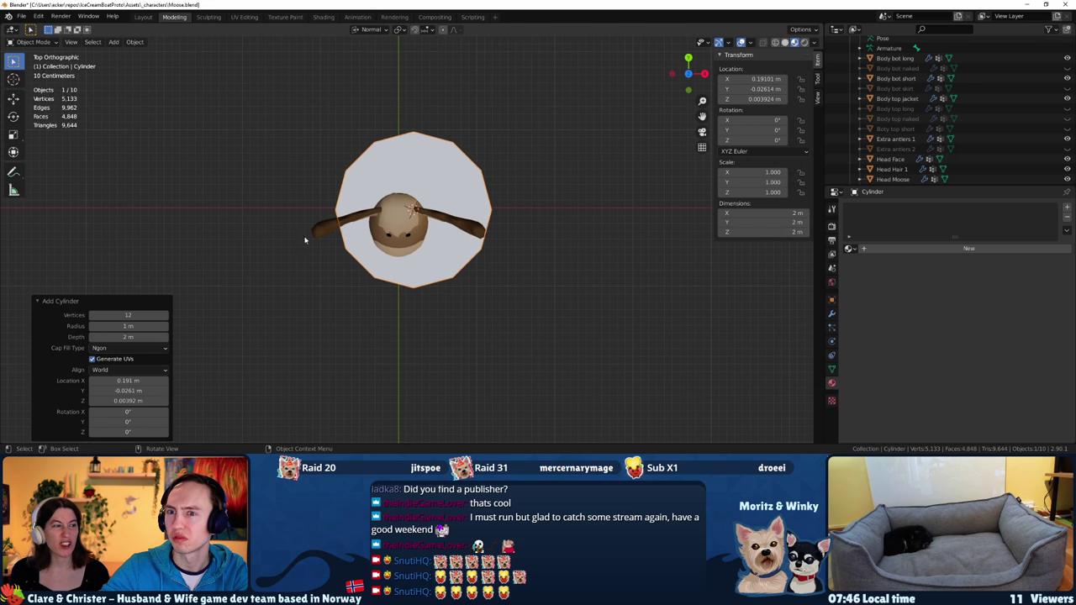
left_click(119, 315)
type("16")
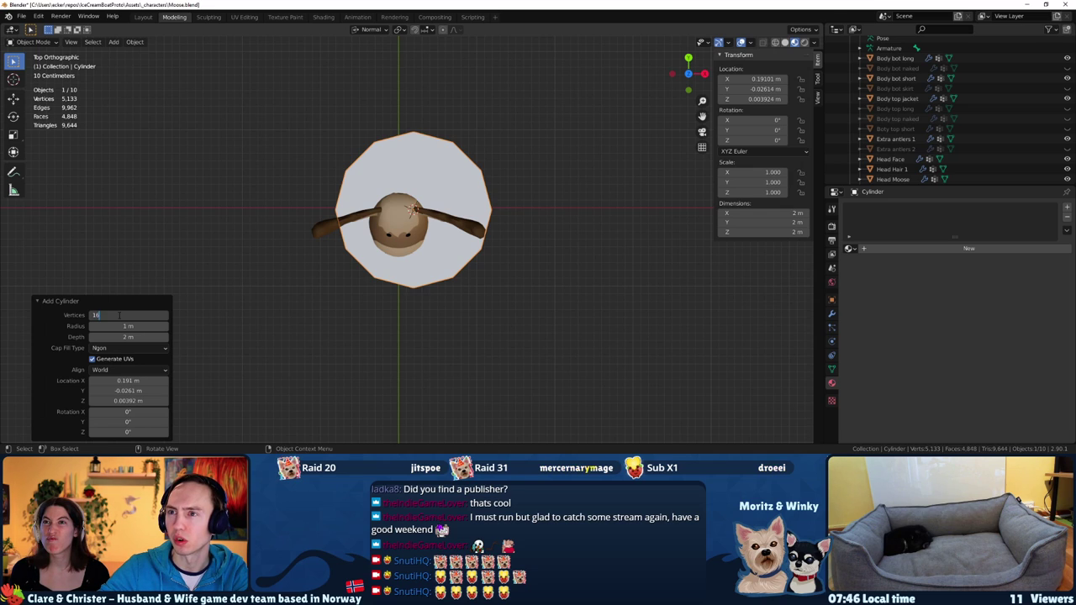
key("Return")
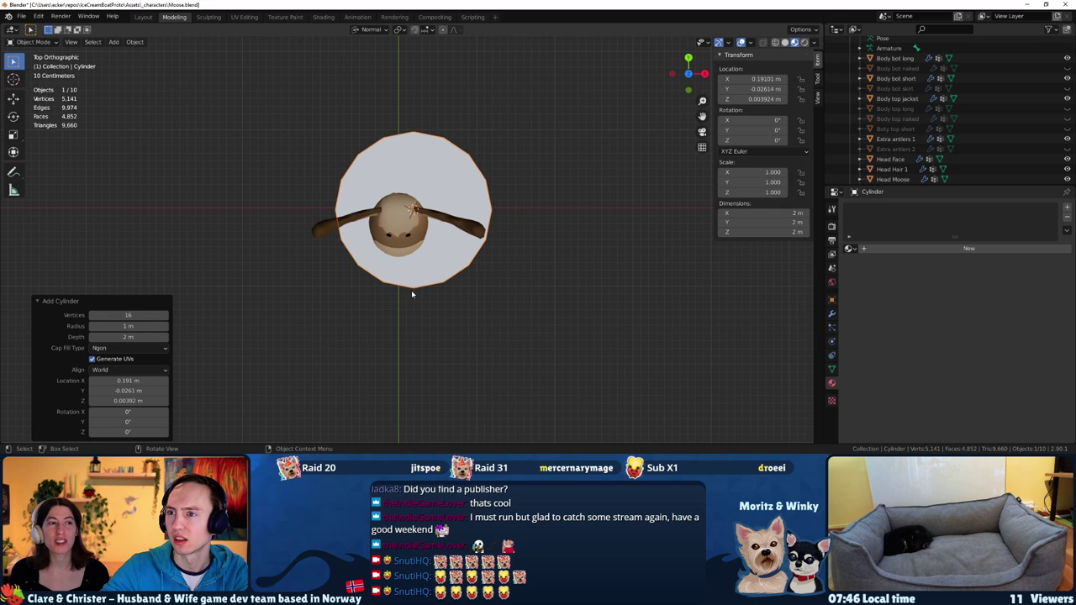
middle_click_drag(351, 250, 375, 287)
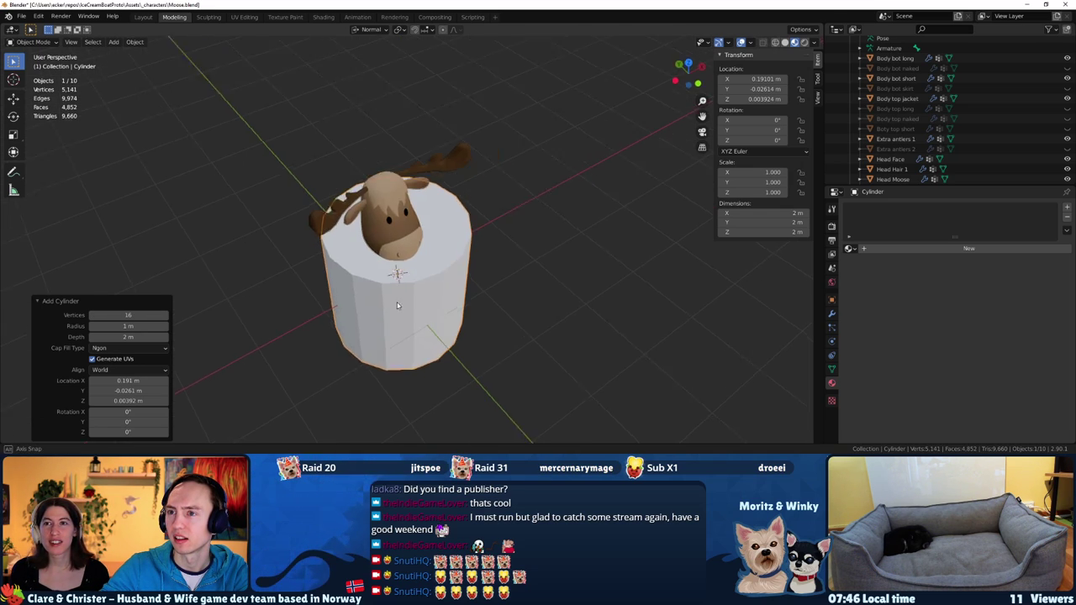
Set the cylinder's X location to 0 so it sits at the world origin
left_click(832, 298)
left_click(960, 237)
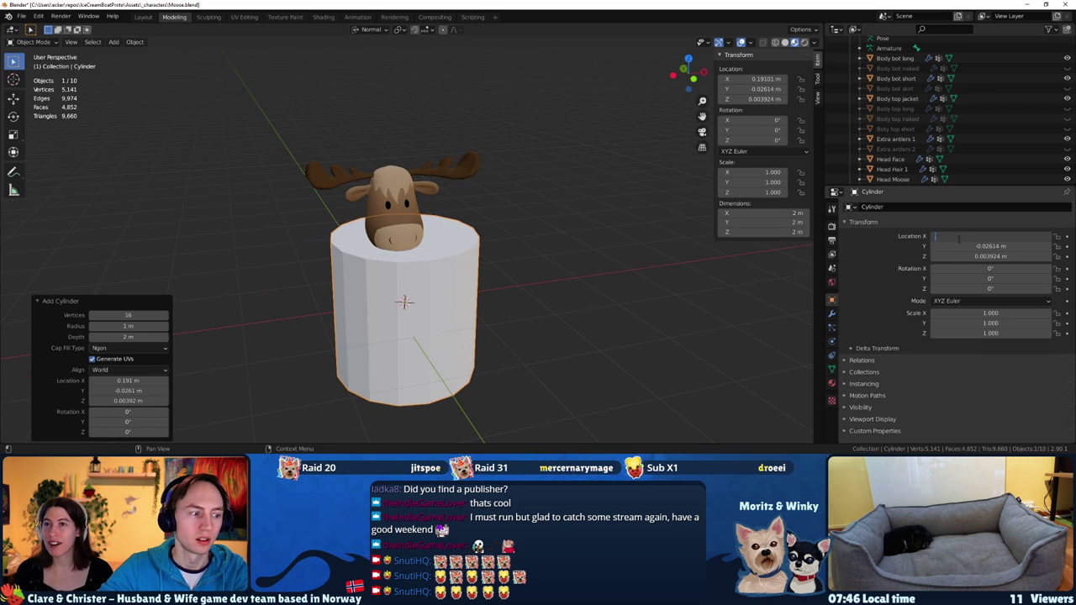
type("0")
key("Return")
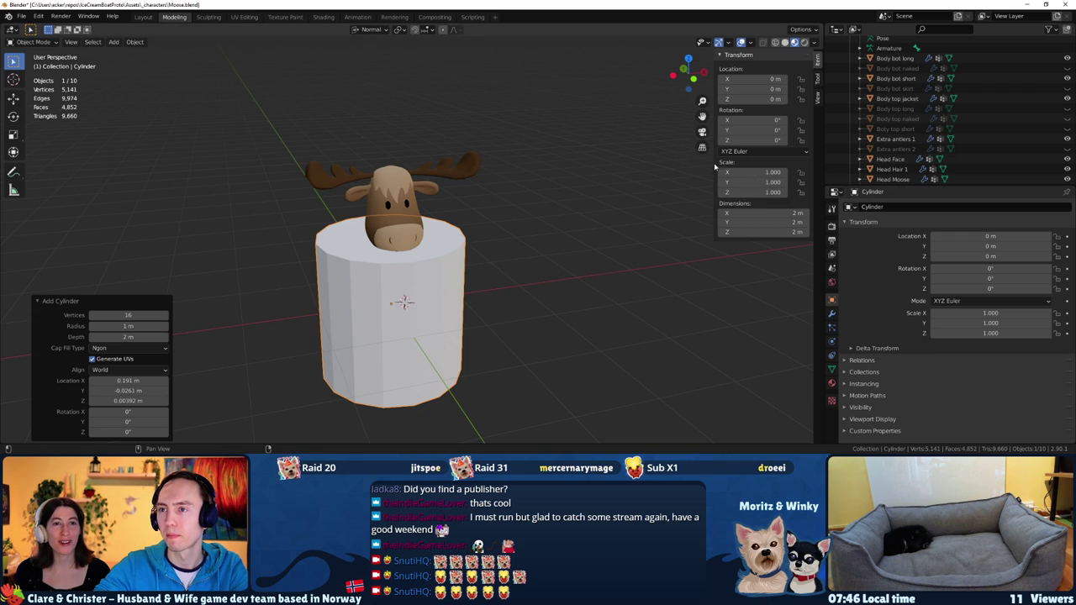
Raise the cylinder vertically in Edit Mode, then return to Object Mode
middle_click_drag(539, 241, 439, 282)
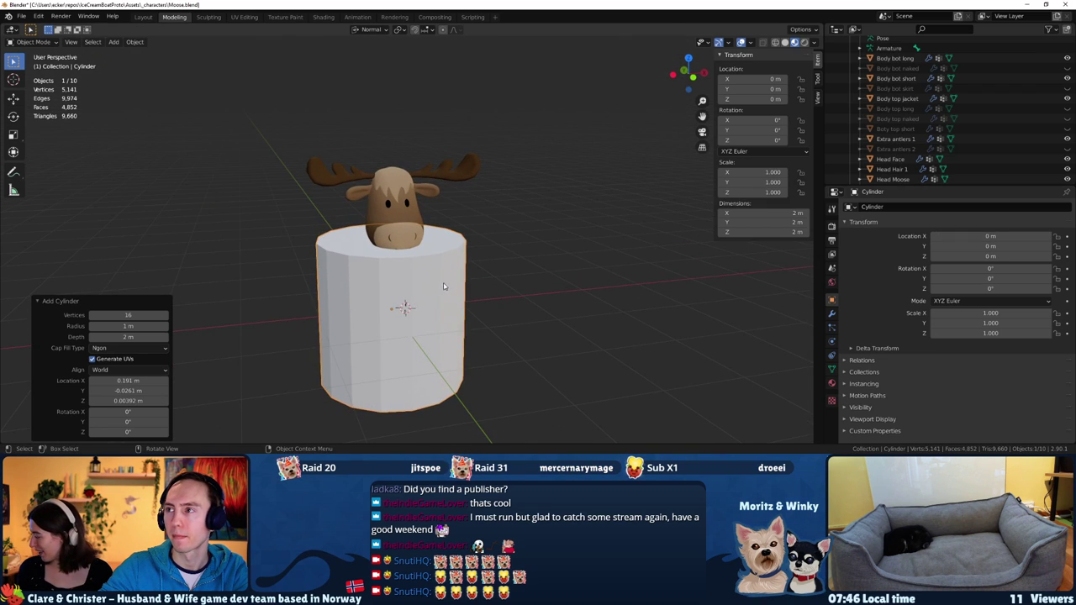
key("Tab")
key("Tab")
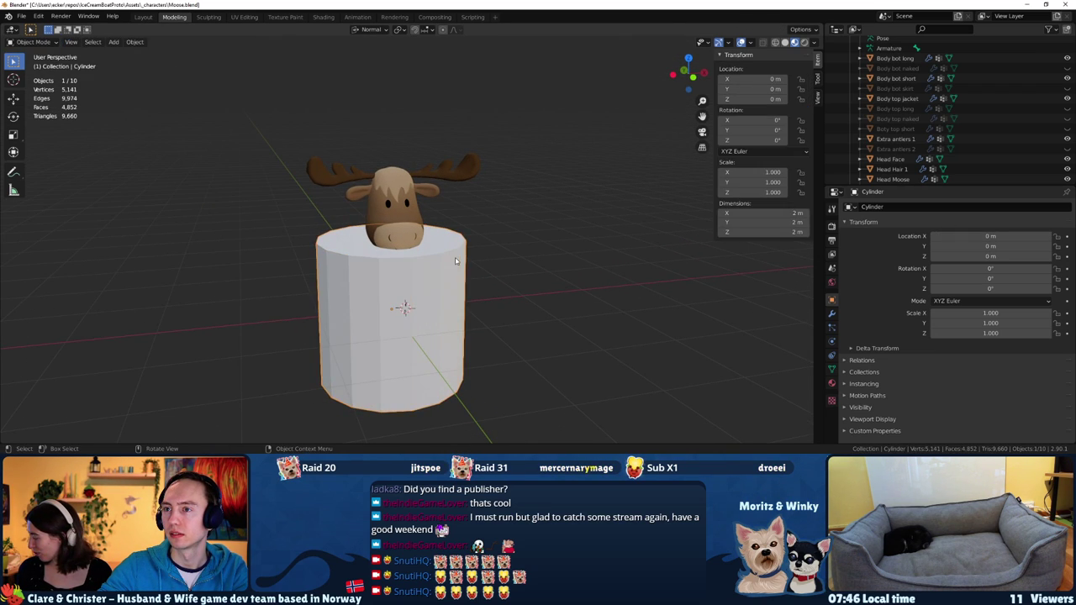
key("g")
key("z")
left_click(427, 138)
key("Tab")
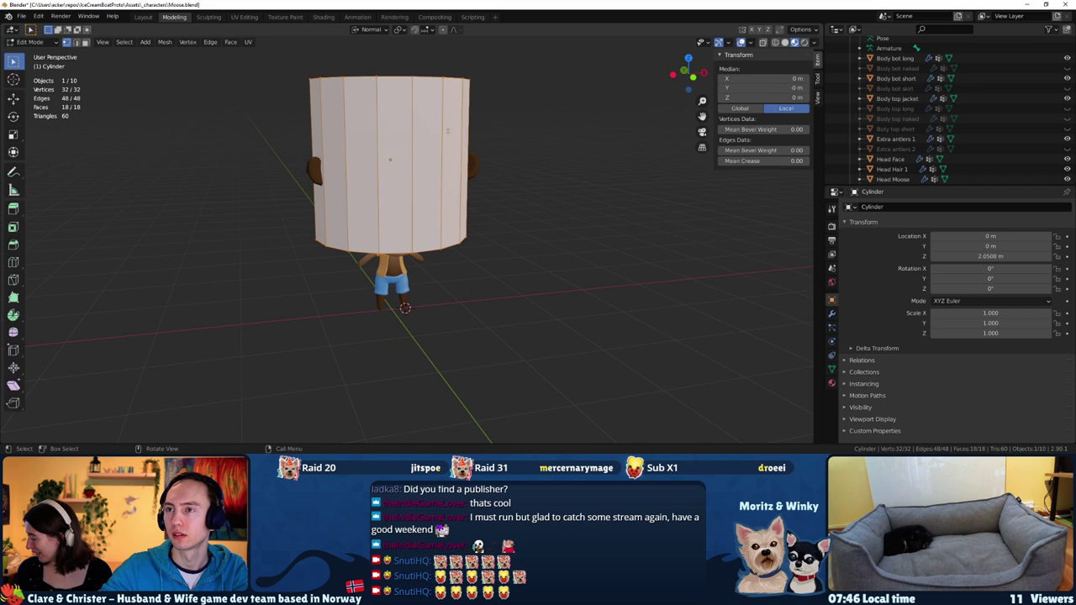
Flatten the cylinder along Z and shrink its width to about a quarter
key("s")
key("z")
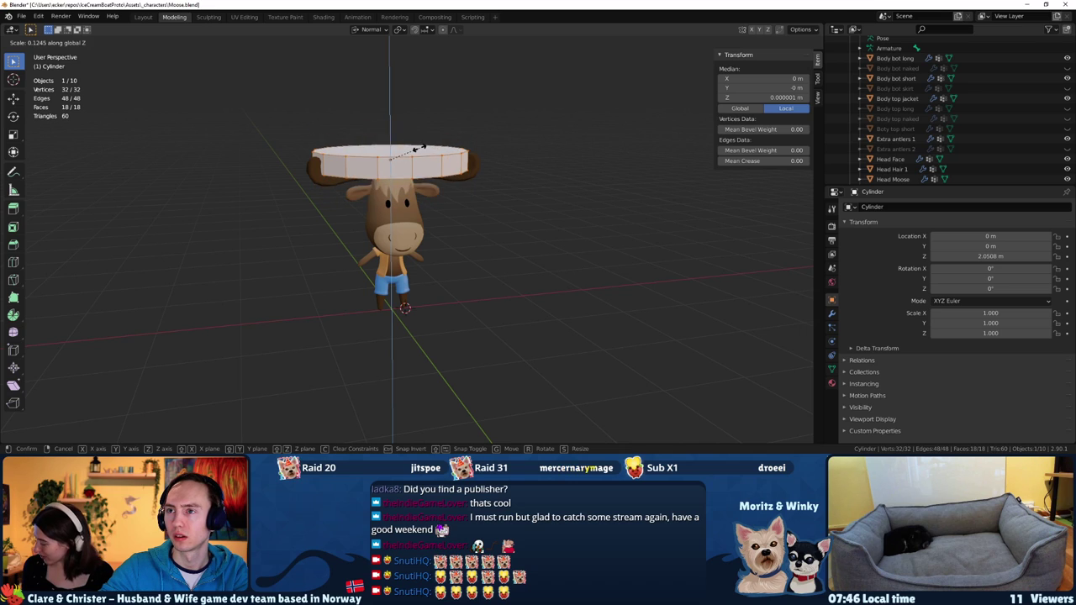
left_click(459, 159)
key("s")
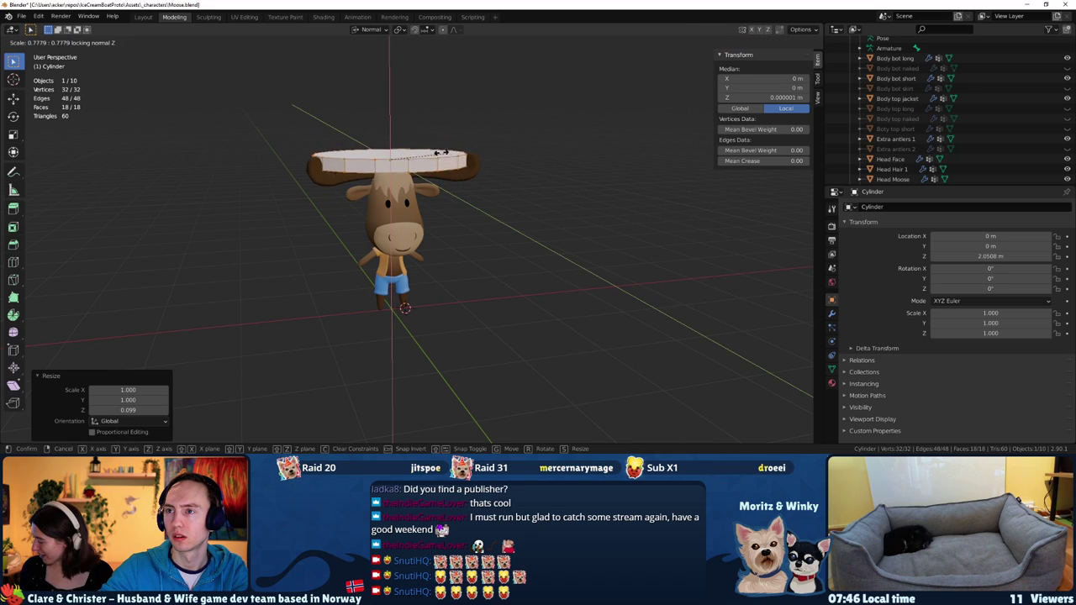
key("Escape")
middle_click_drag(272, 314, 269, 309)
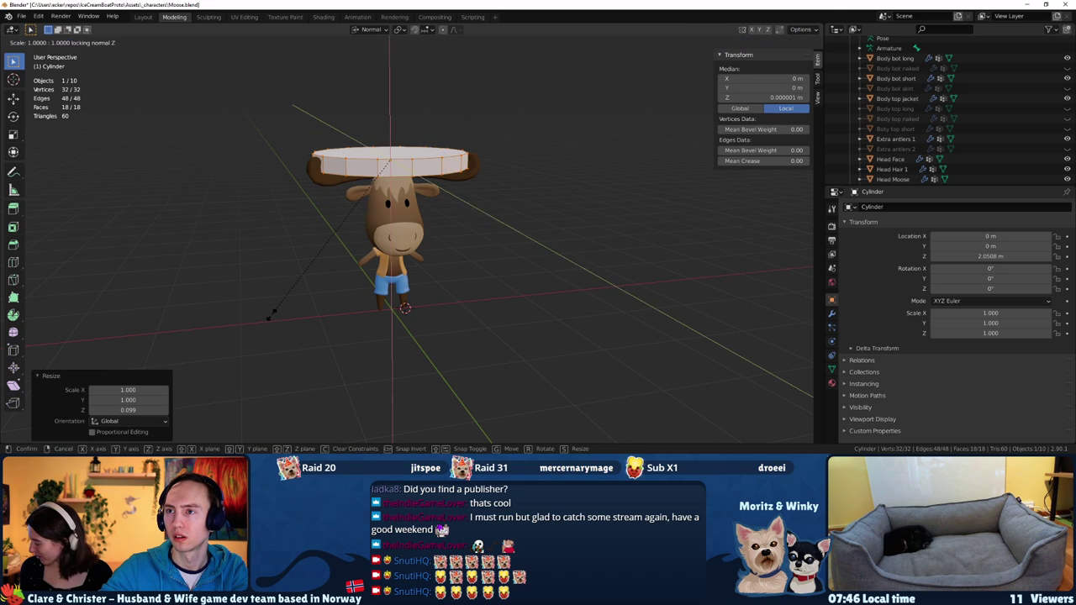
key("s")
key("shift+z")
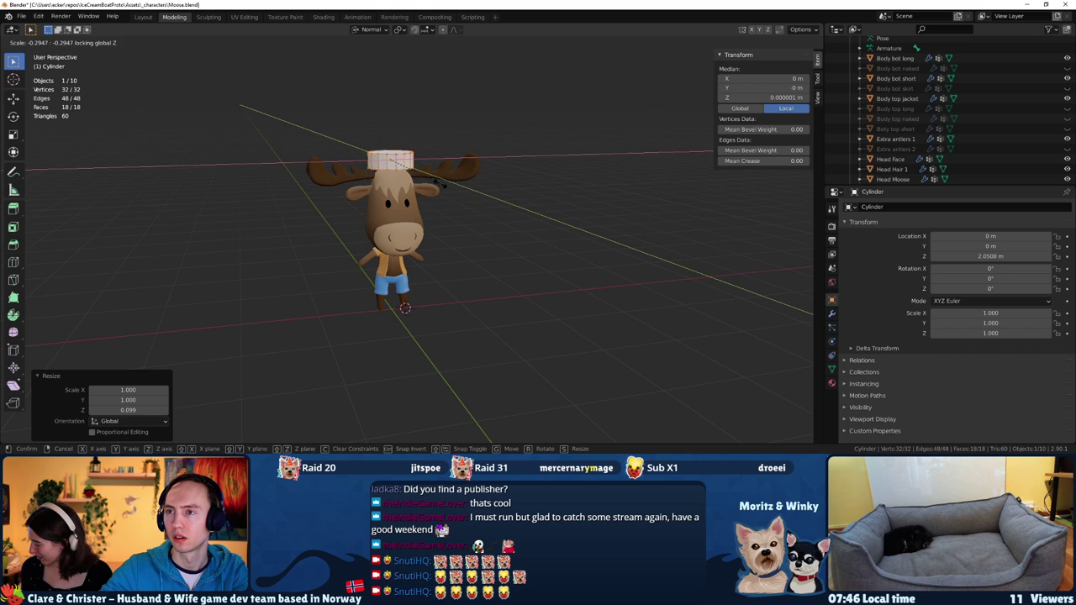
left_click(412, 210)
Frame the flattened cylinder and raise its mesh slightly along Z
middle_click_drag(412, 211, 412, 204)
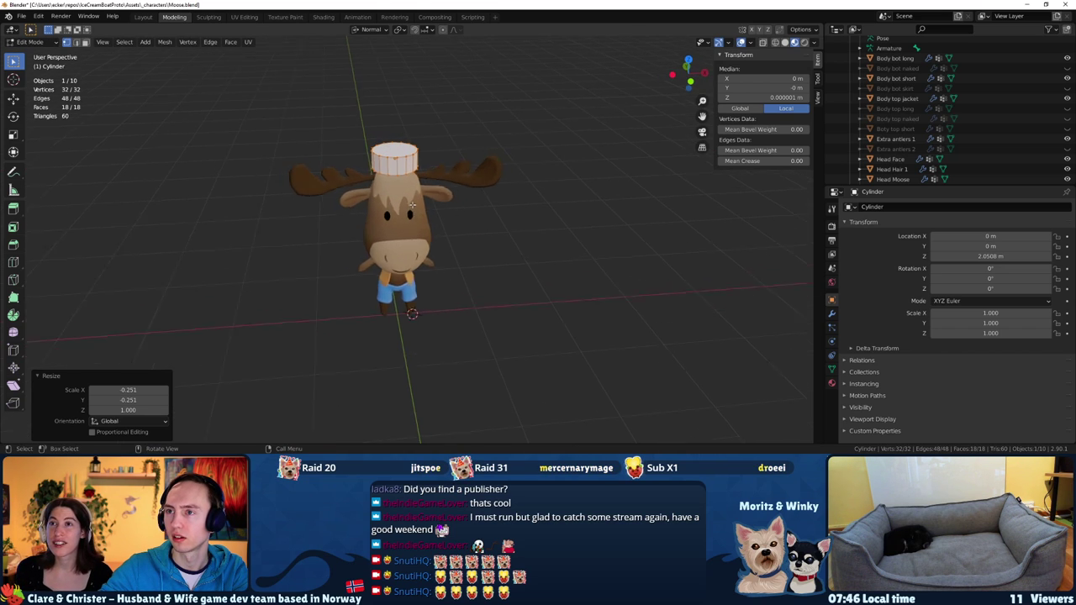
key("KP_Decimal")
scroll(351, 219, "down", 3)
scroll(351, 219, "down", 3)
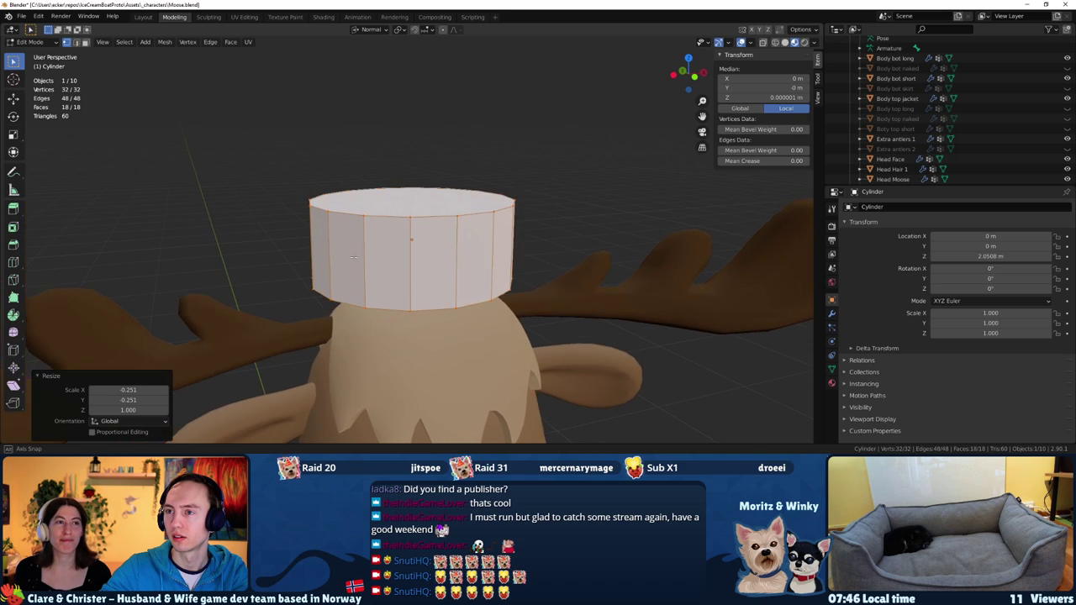
key("Tab")
scroll(351, 227, "down", 3)
mouse_move(351, 235)
middle_mouse_down()
mouse_move(348, 282)
mouse_move(331, 240)
middle_mouse_up()
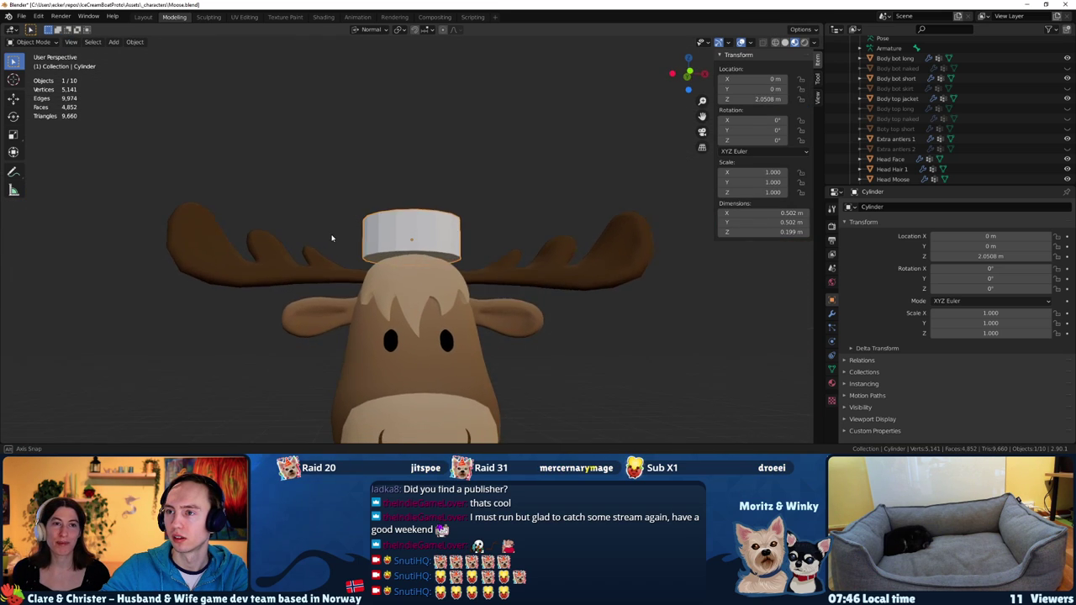
key("Tab")
key("g")
key("z")
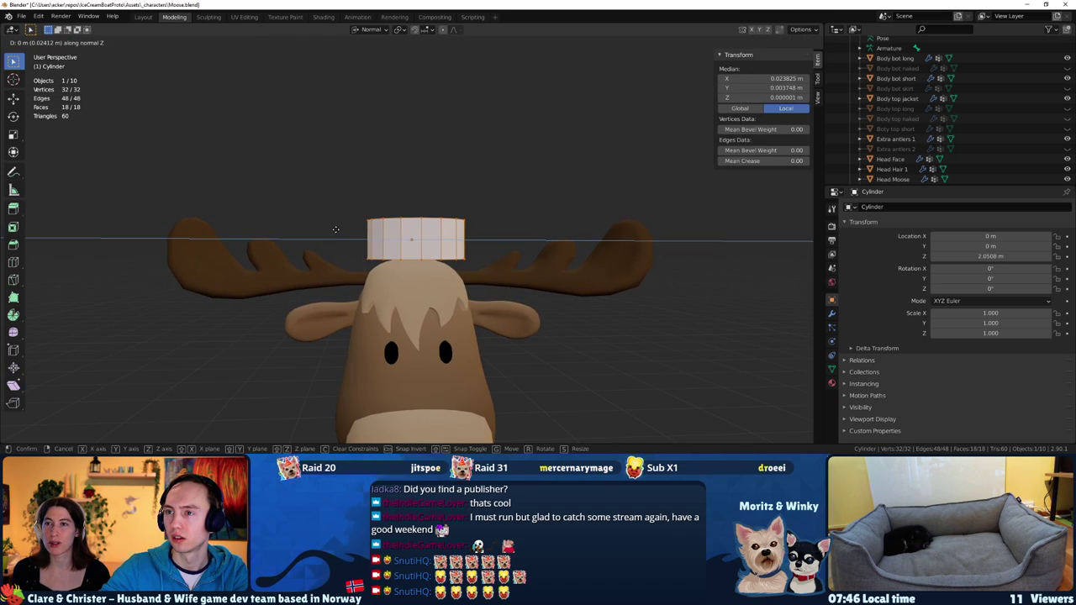
key("z")
left_click(334, 228)
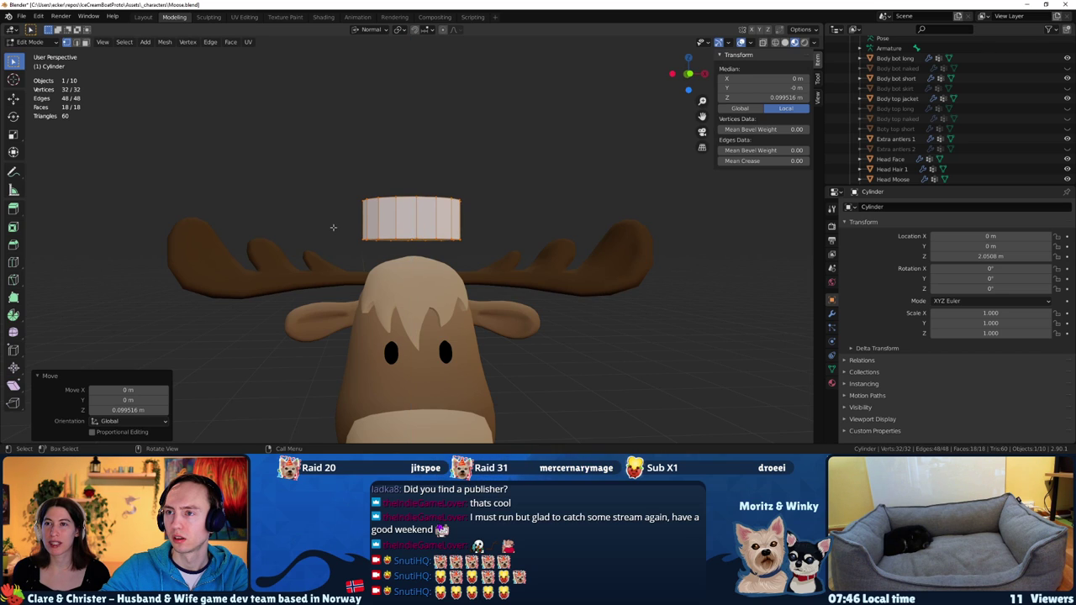
mouse_move(334, 227)
middle_mouse_down()
mouse_move(319, 244)
mouse_move(333, 228)
middle_mouse_up()
key("Tab")
Lower the cylinder onto the moose's head, then nudge it up a little
key("g")
key("z")
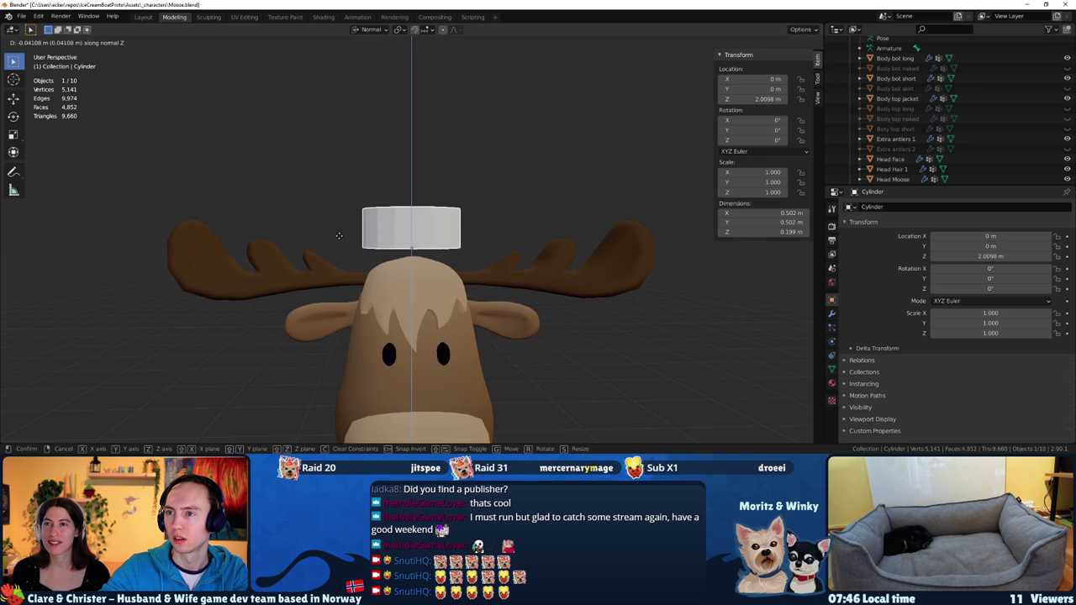
left_click(340, 255)
scroll(340, 256, "up", 5)
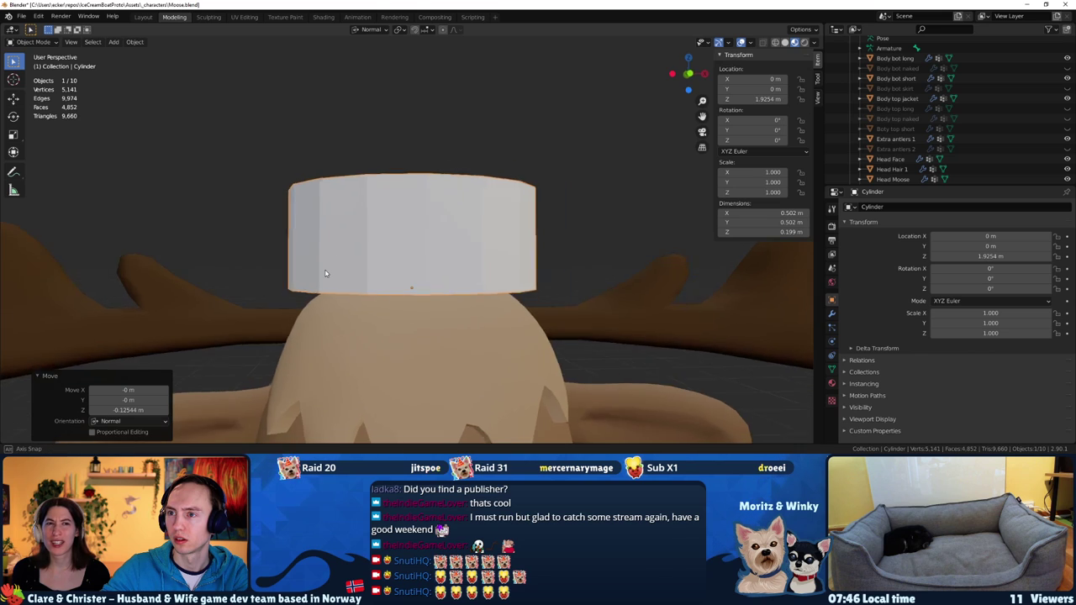
mouse_move(340, 256)
middle_mouse_down()
mouse_move(327, 256)
mouse_move(358, 250)
mouse_move(425, 264)
mouse_move(412, 263)
middle_mouse_up()
key("g")
key("z")
left_click(336, 240)
Slide the cylinder back along Y and lower it onto the head
key("g")
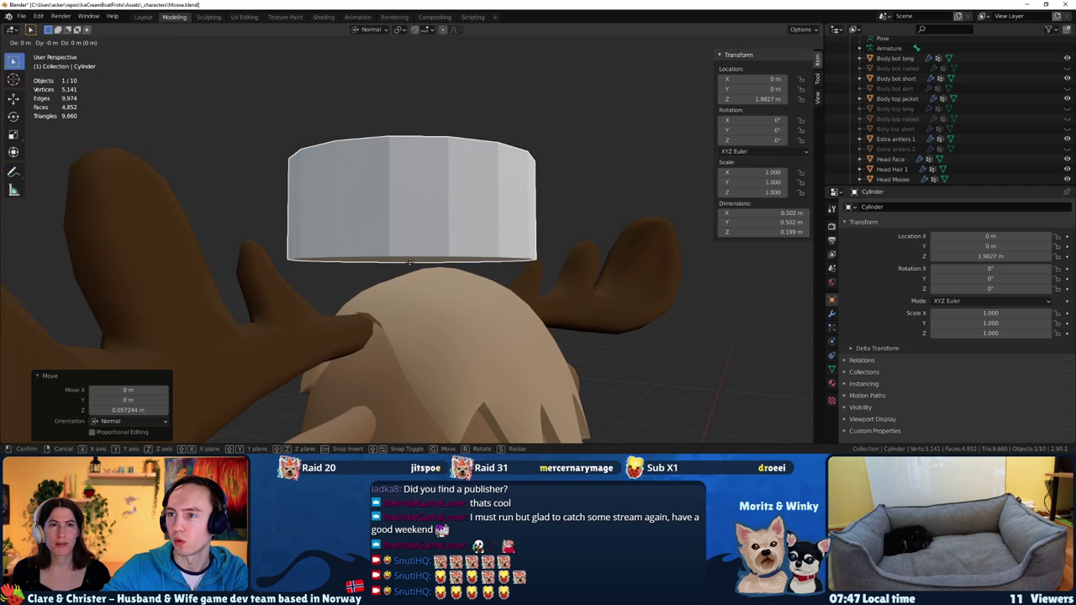
key("y")
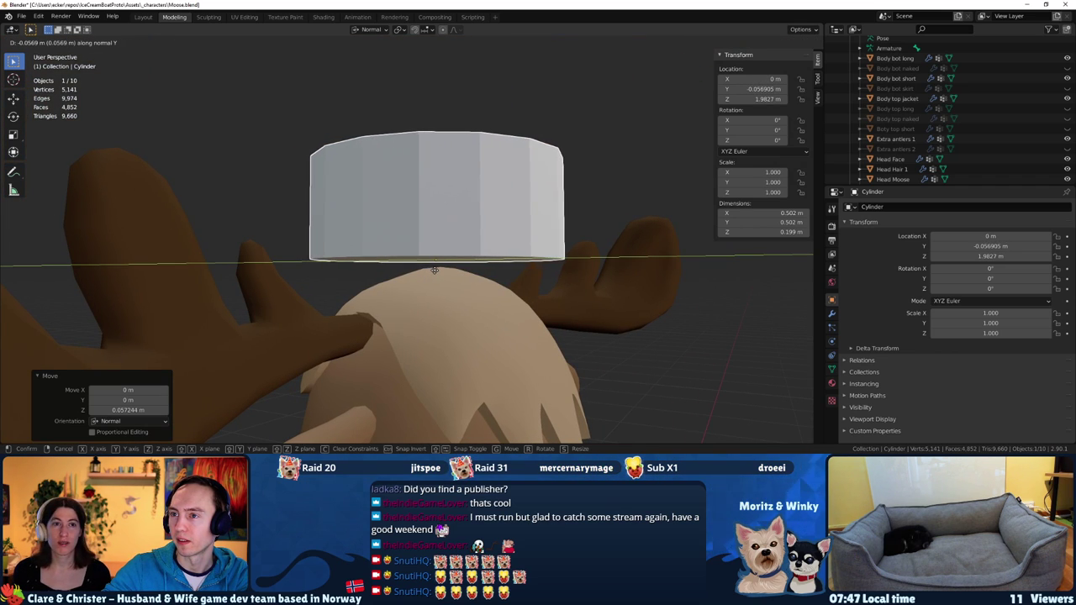
left_click(434, 272)
middle_click_drag(435, 272, 403, 274)
key("g")
key("z")
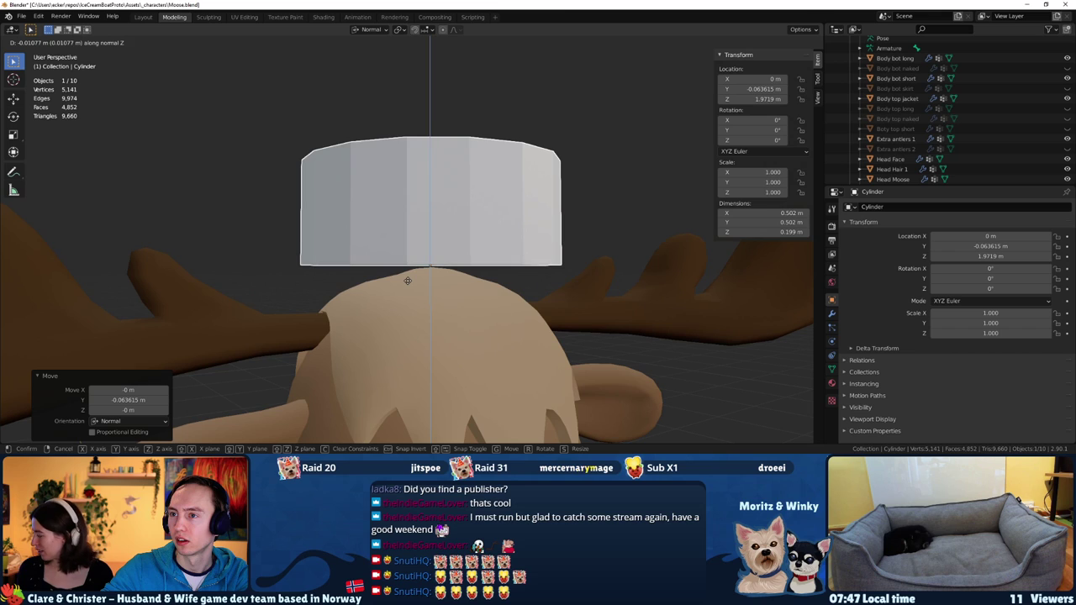
left_click(411, 284)
middle_click_drag(413, 286, 386, 234)
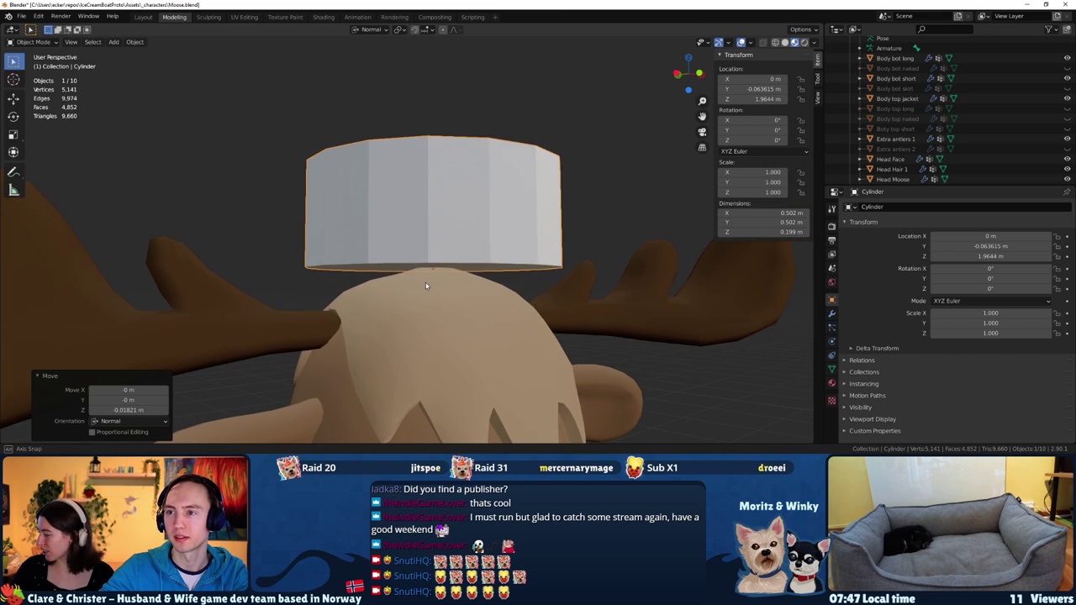
Select the cylinder's top ring and push it down into a thin disc
key("Tab")
left_click(403, 188)
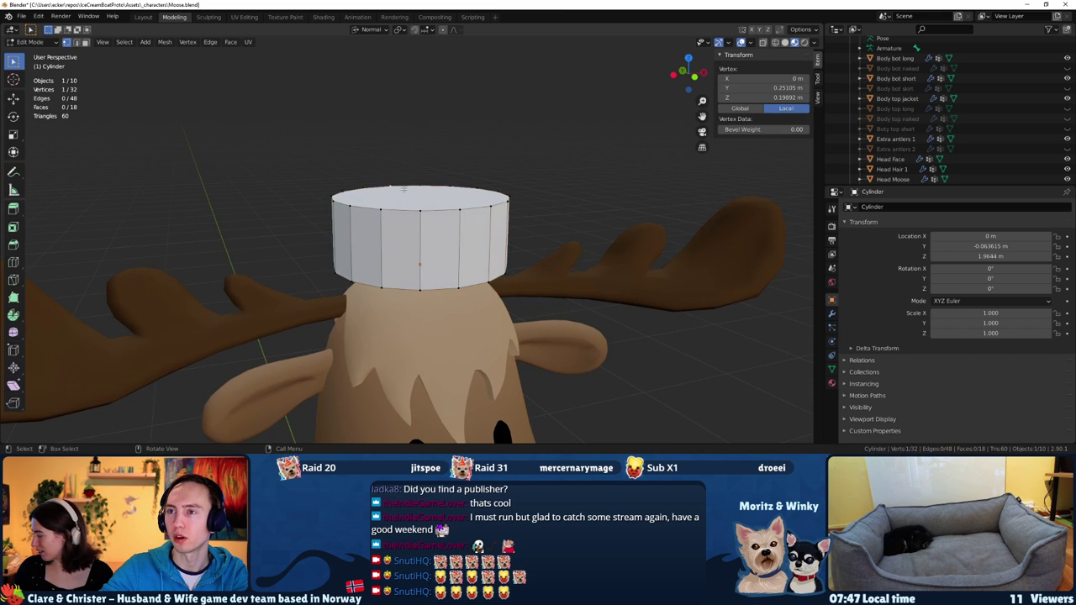
left_click(403, 189, "alt")
middle_click_drag(404, 193, 378, 252)
key("g")
key("z")
key("z")
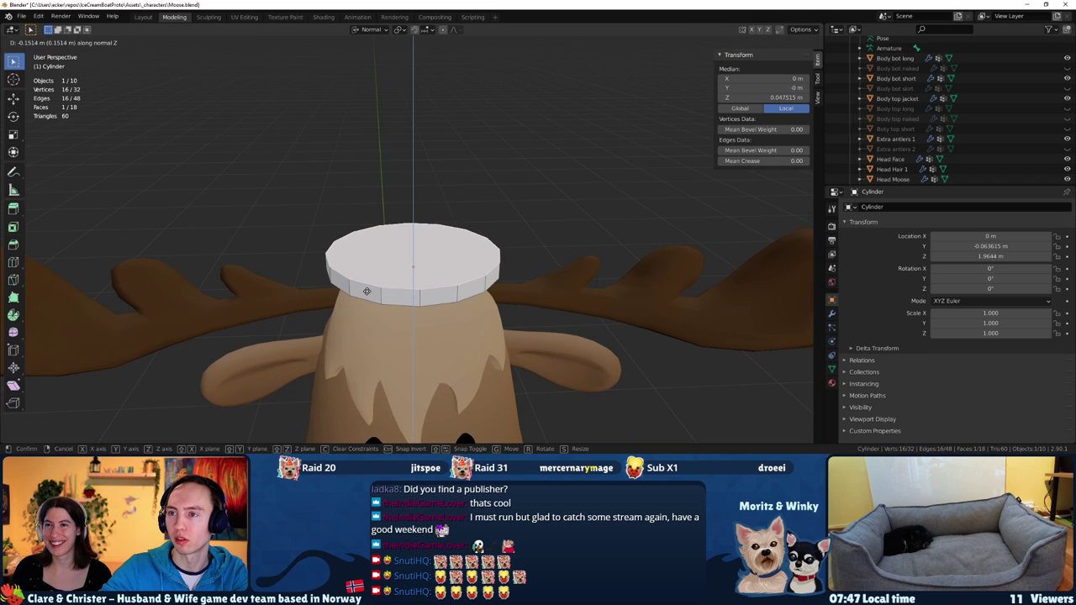
left_click(368, 291)
Inspect the disc from above, then start and cancel an extrude of its top face
mouse_move(367, 292)
middle_mouse_down()
mouse_move(406, 285)
mouse_move(384, 282)
middle_mouse_up()
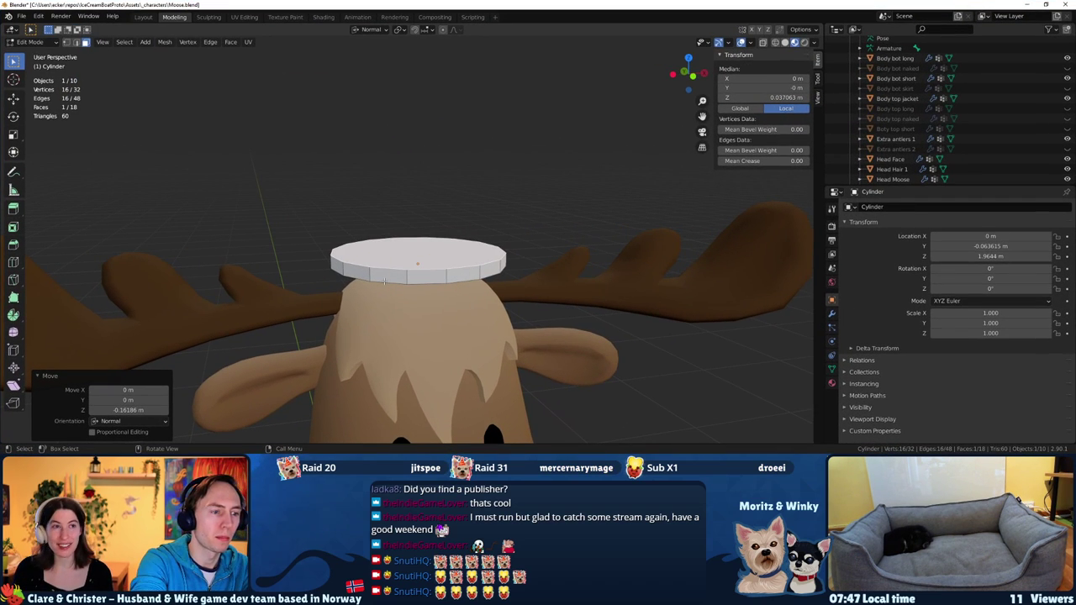
middle_click_drag(229, 280, 444, 213)
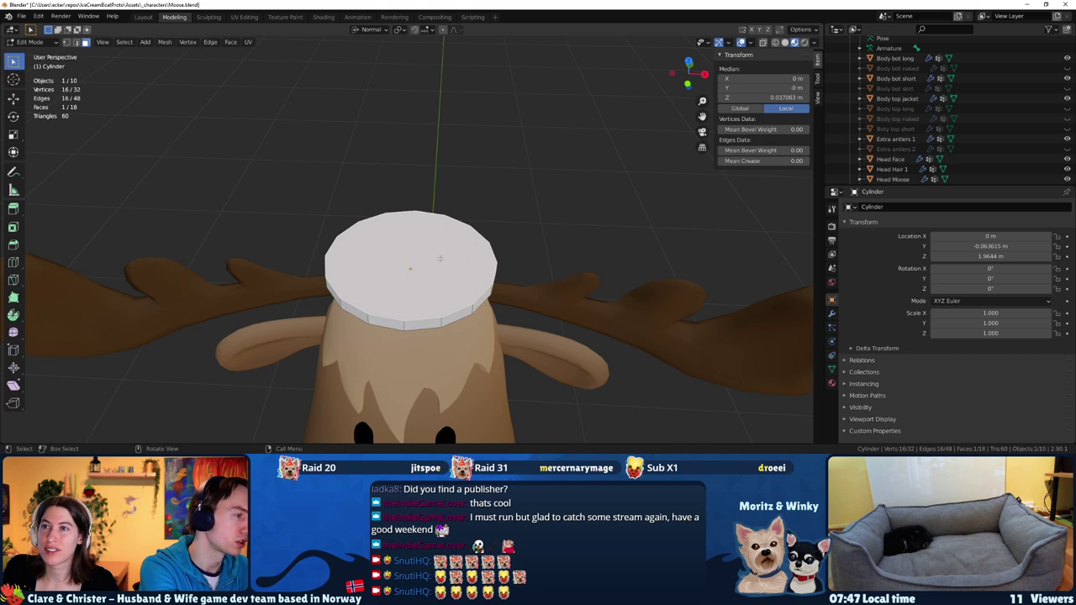
mouse_move(439, 259)
middle_mouse_down()
mouse_move(452, 265)
mouse_move(451, 252)
middle_mouse_up()
scroll(455, 269, "up", 4)
key("e")
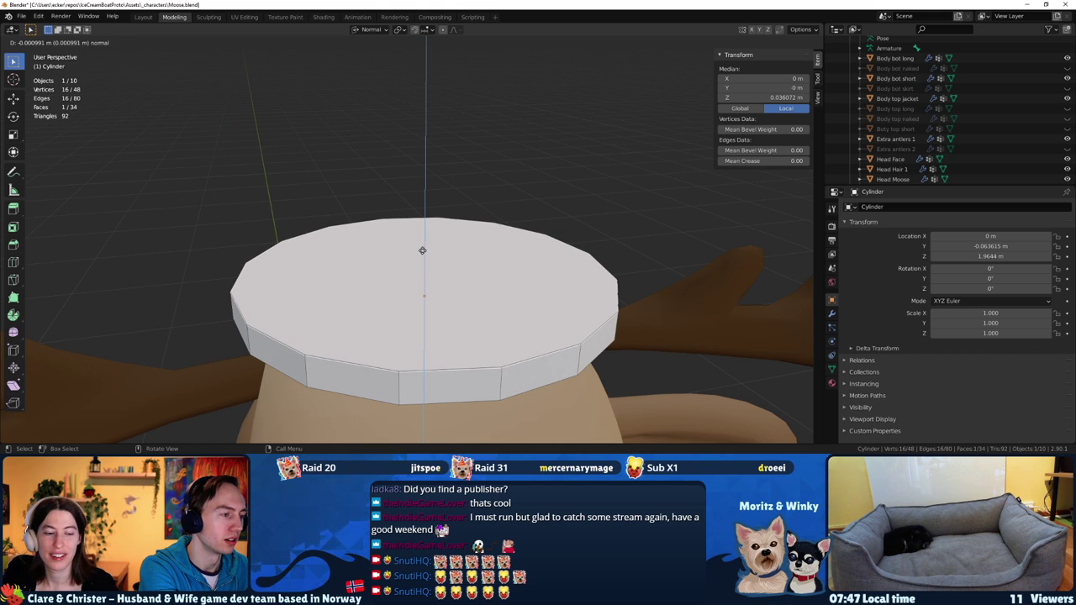
right_click(422, 251)
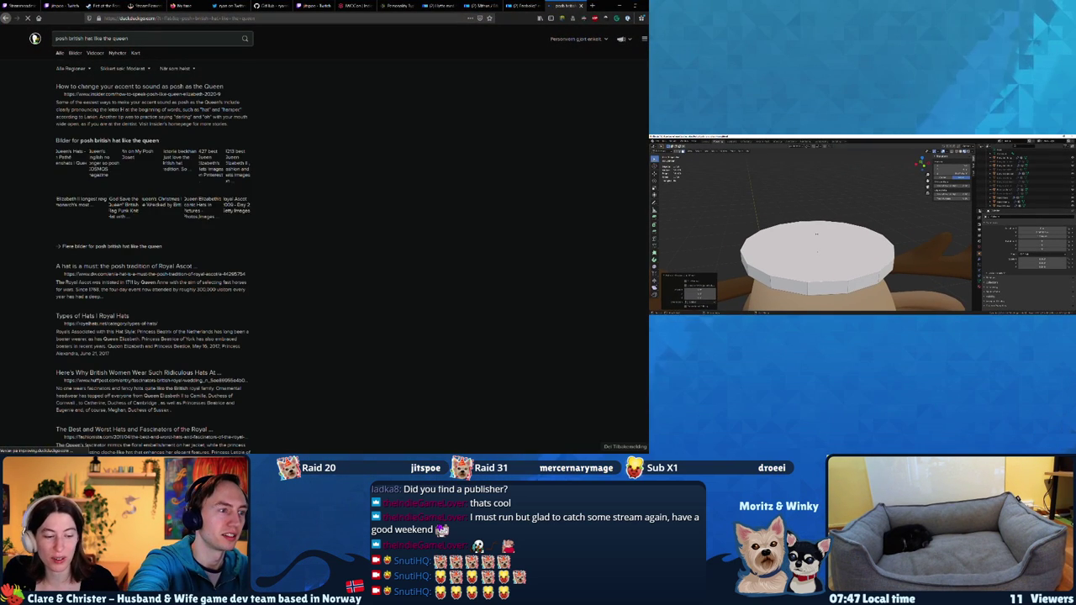
Show DuckDuckGo image results for posh hats, preview the navy hat, and scroll through more
left_click(74, 53)
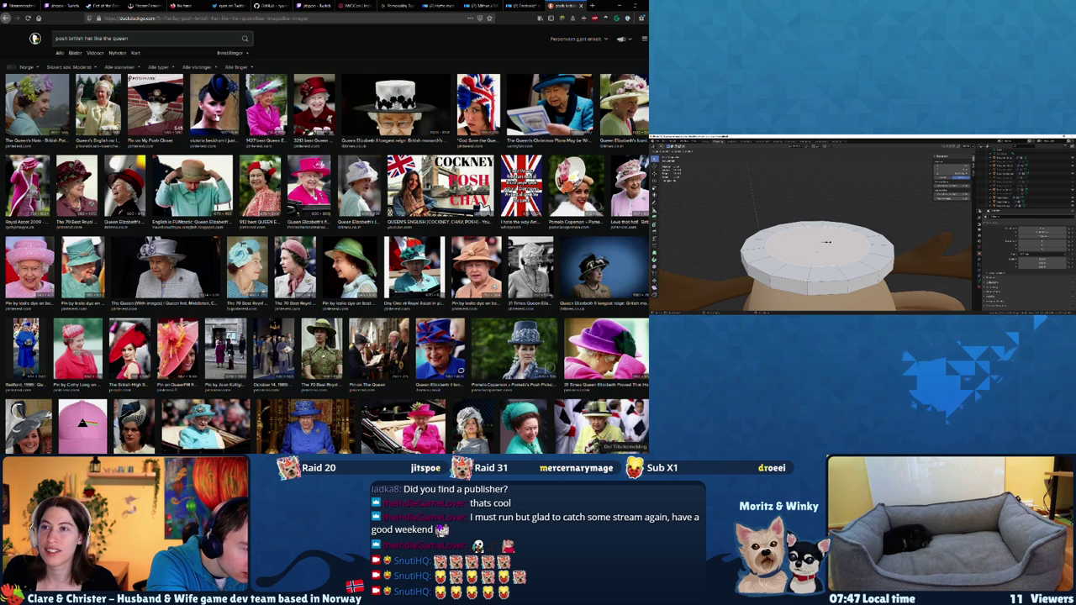
left_click(216, 117)
scroll(216, 118, "up", 1)
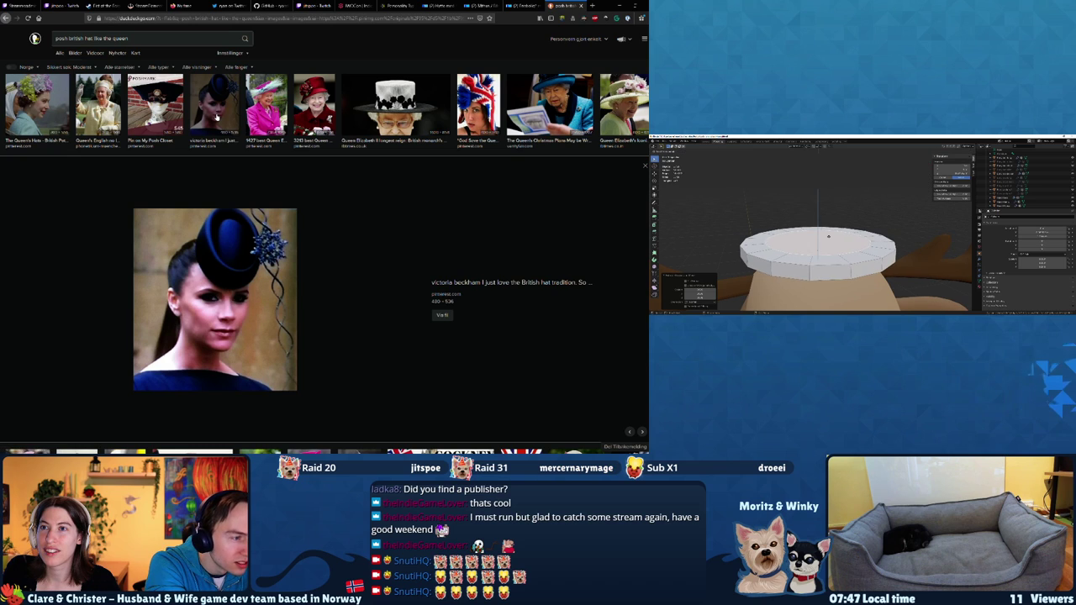
scroll(195, 93, "down", 5)
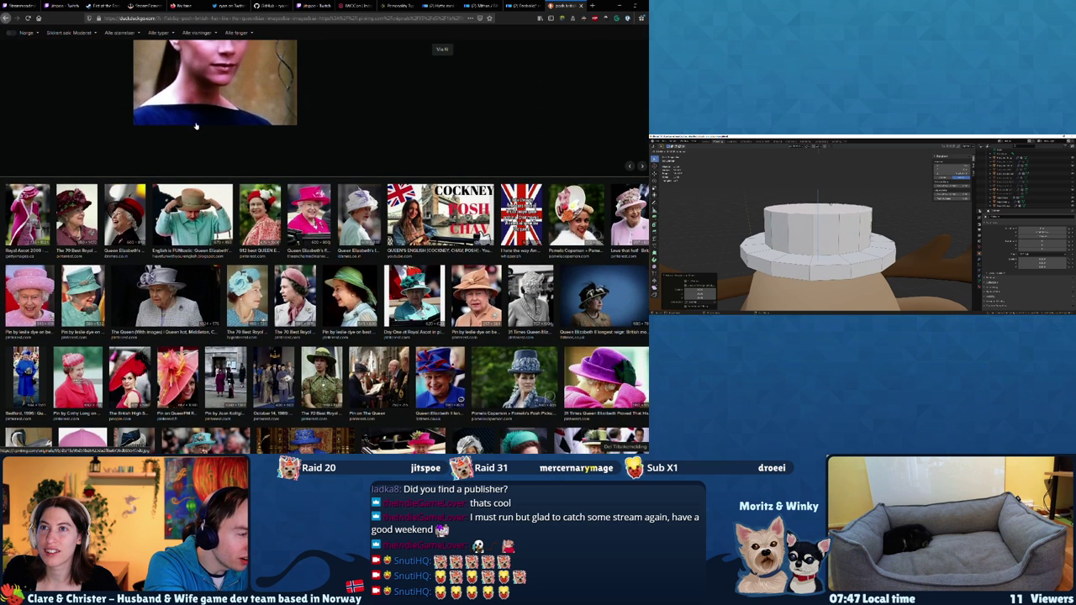
scroll(197, 125, "down", 1)
scroll(197, 126, "down", 1)
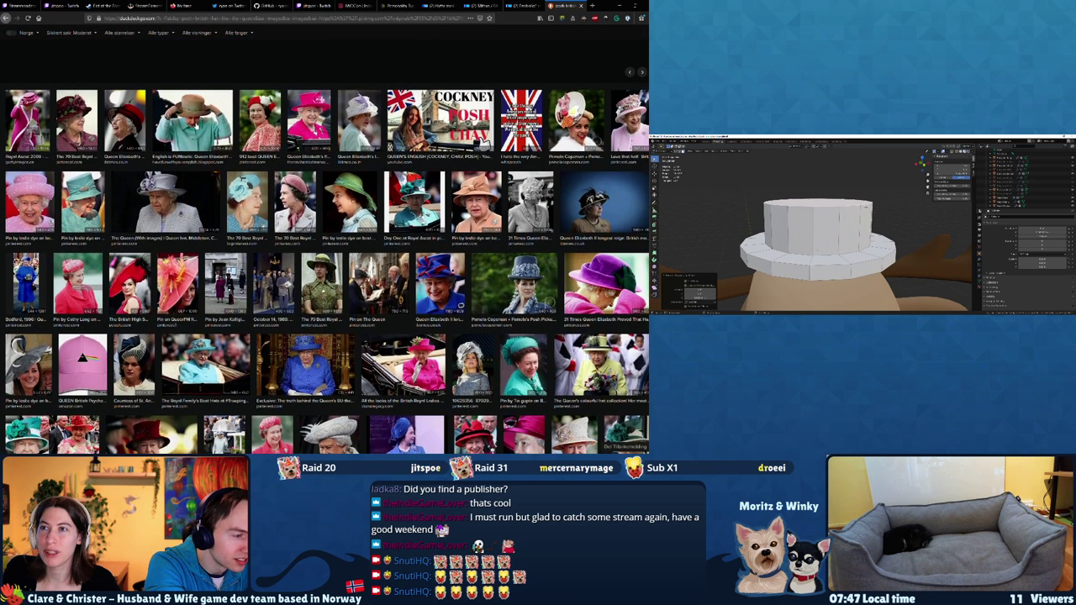
scroll(196, 125, "down", 1)
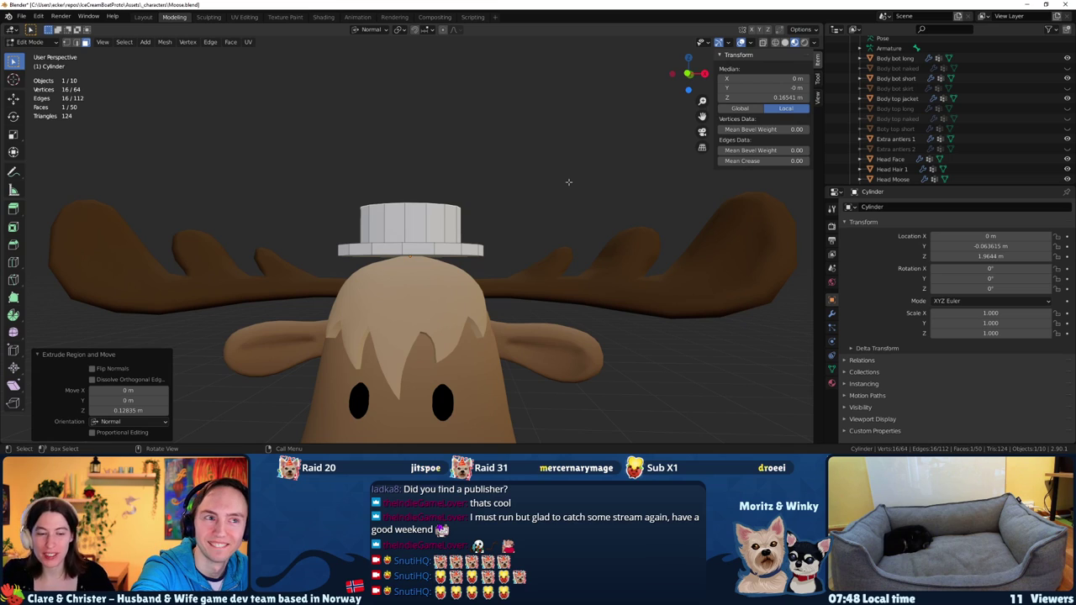
Tilt the hat's crown slightly by rotating it
key("r")
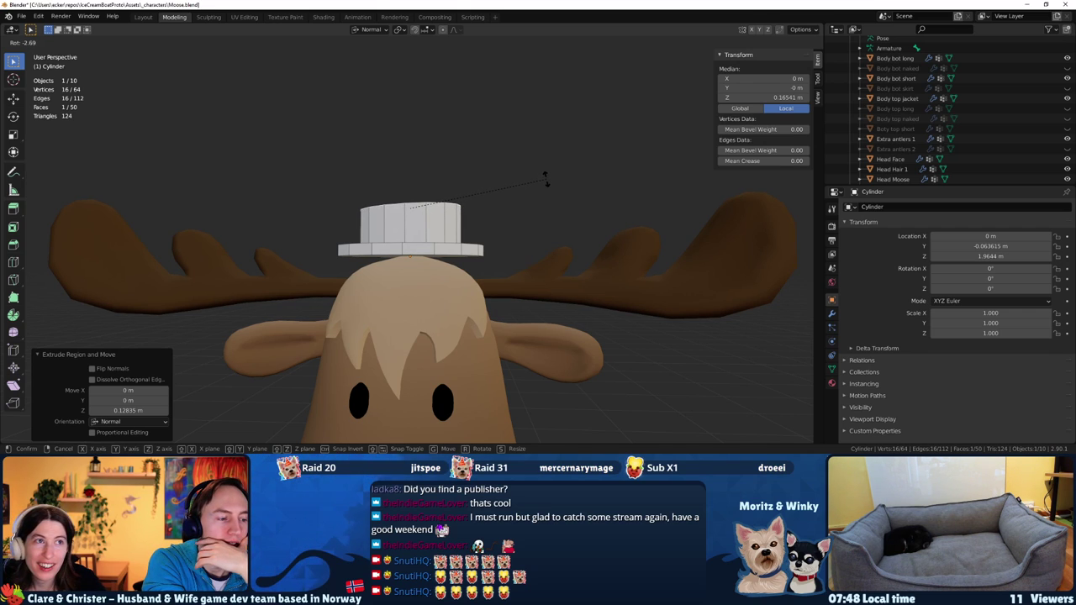
left_click(548, 183)
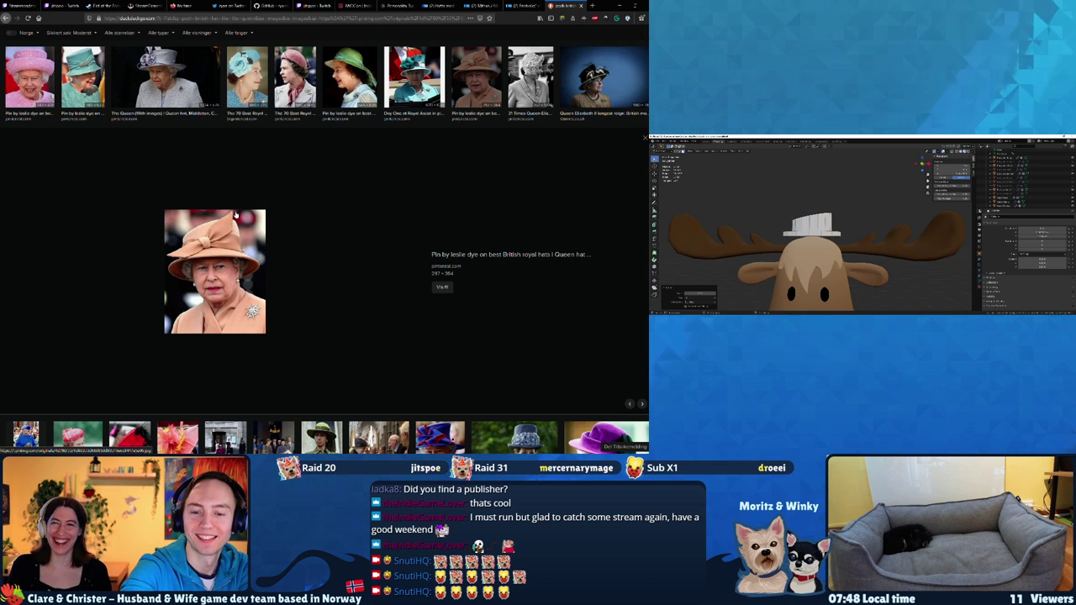
key("r")
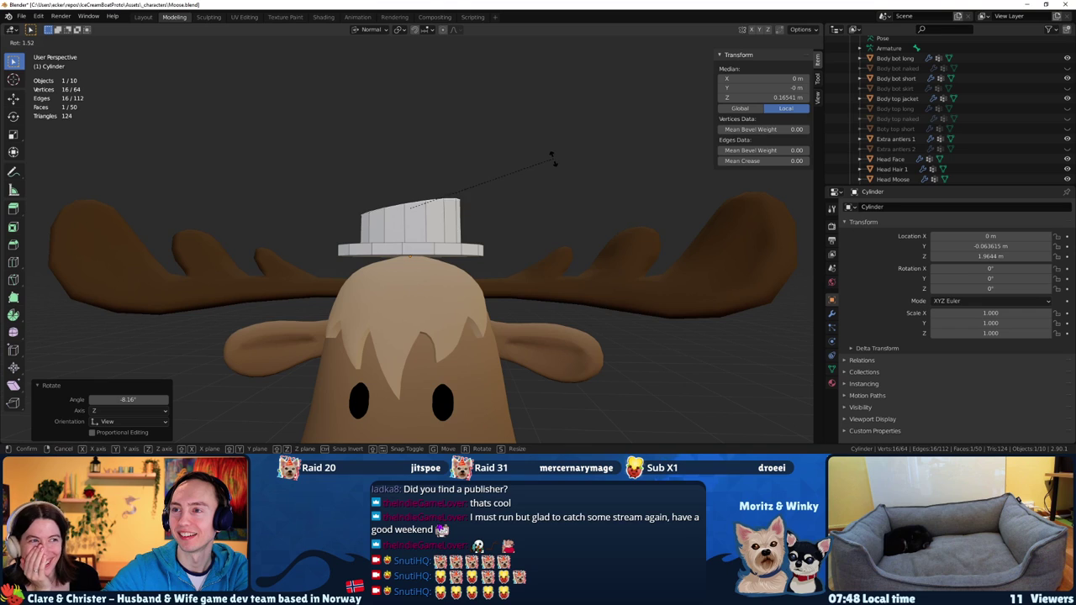
left_click(540, 161)
mouse_move(540, 160)
middle_mouse_down()
mouse_move(488, 213)
mouse_move(504, 211)
middle_mouse_up()
Grow the selection to the crown's top band and scale it to about 0.90 in X/Y
key("ctrl+KP_Add")
key("s")
key("shift+z")
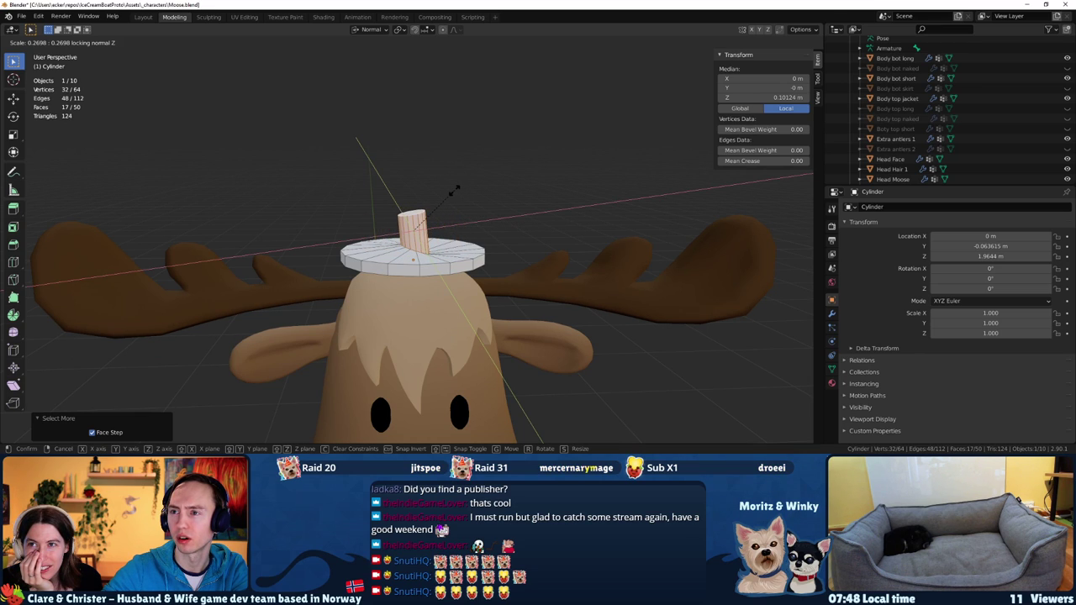
key("shift+z")
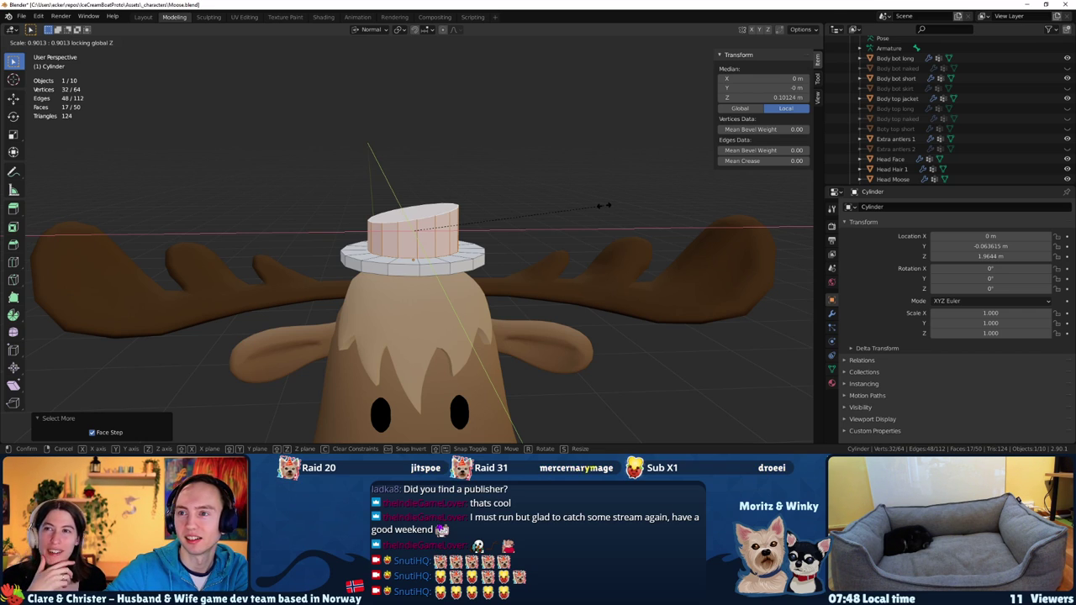
left_click(603, 205)
key("Tab")
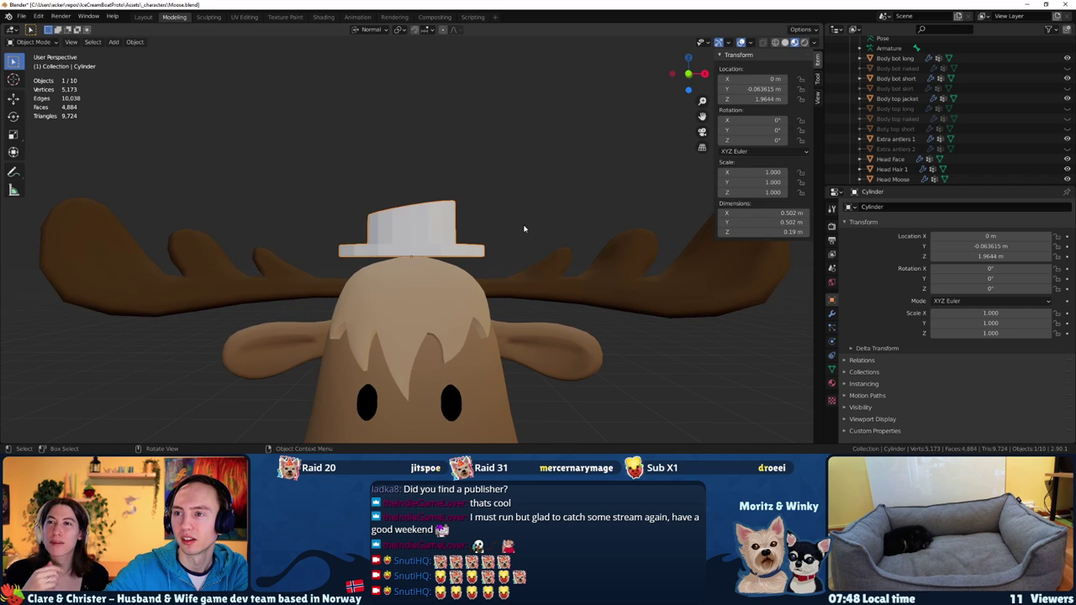
Assign the existing blue Pants material to the hat
middle_click_drag(524, 228, 730, 282)
left_click(832, 384)
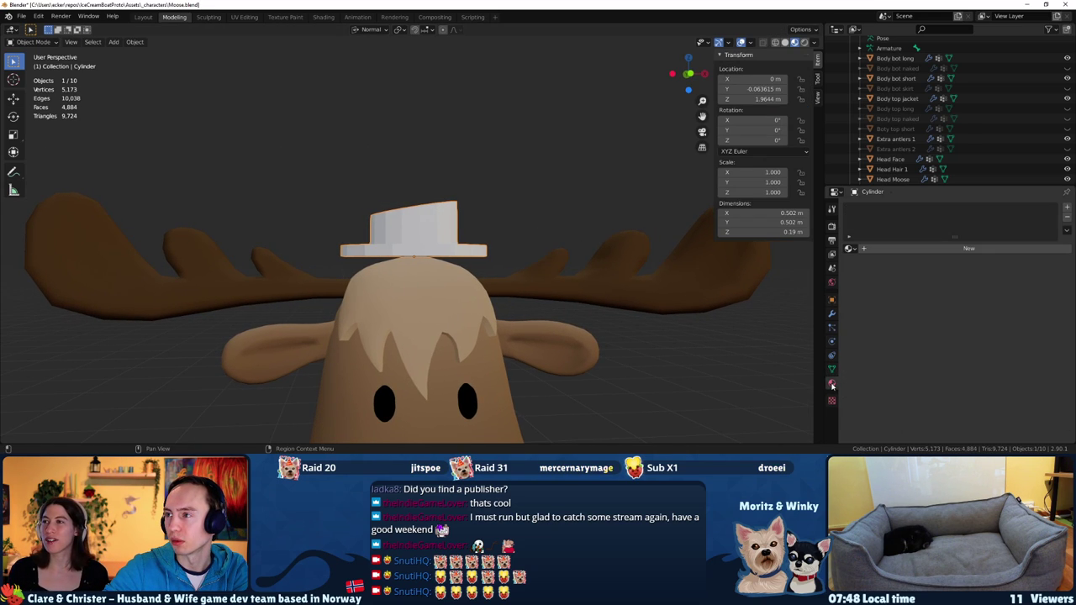
left_click(848, 248)
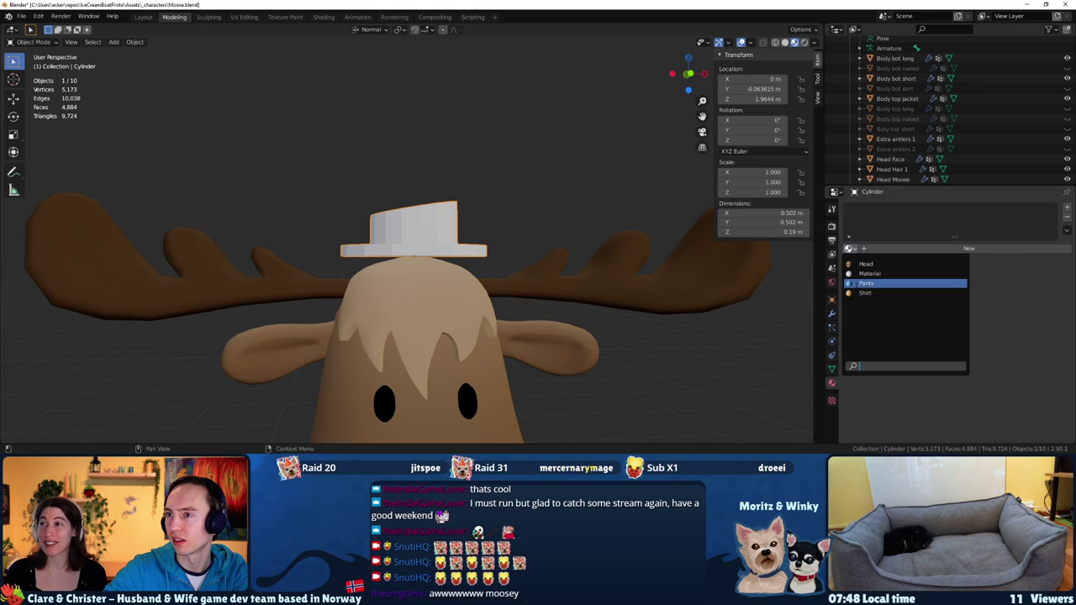
left_click(866, 284)
Apply Shade Smooth to the hat through the F3 search
middle_click_drag(673, 284, 460, 269)
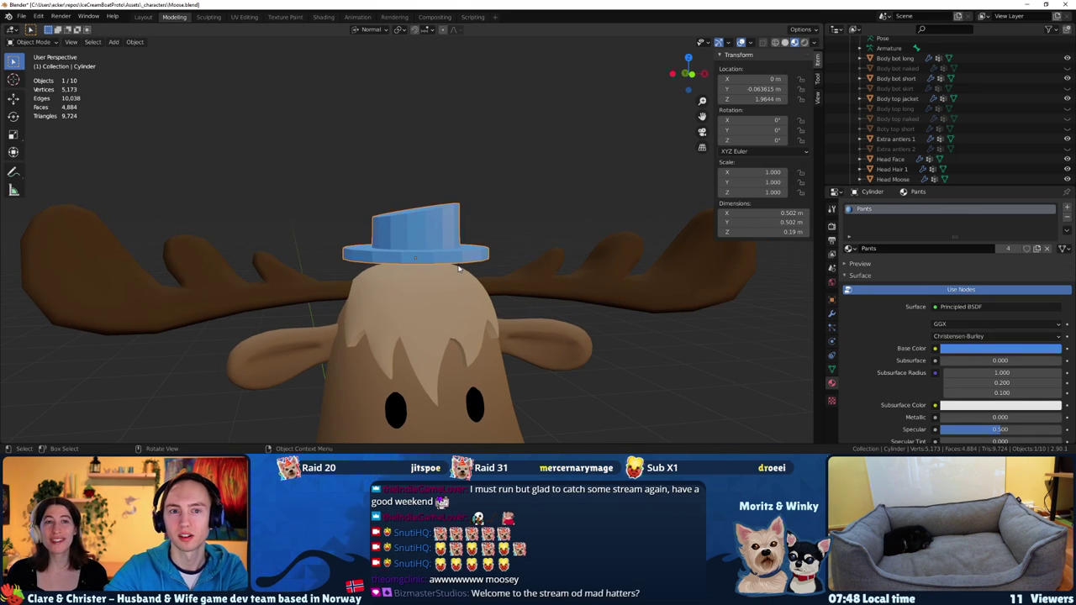
key("F3")
type("smooth")
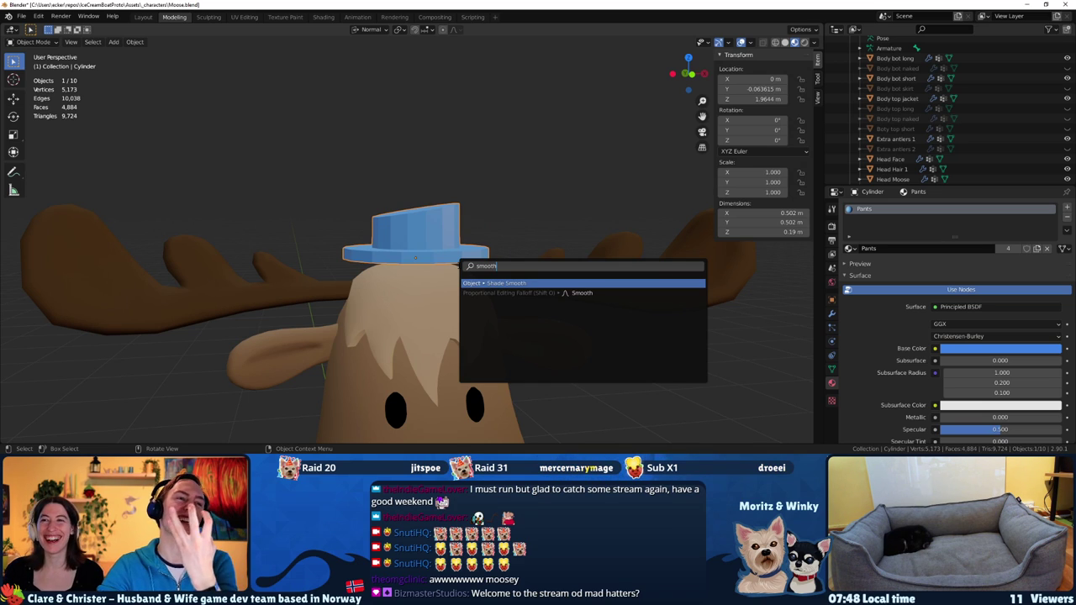
key("Return")
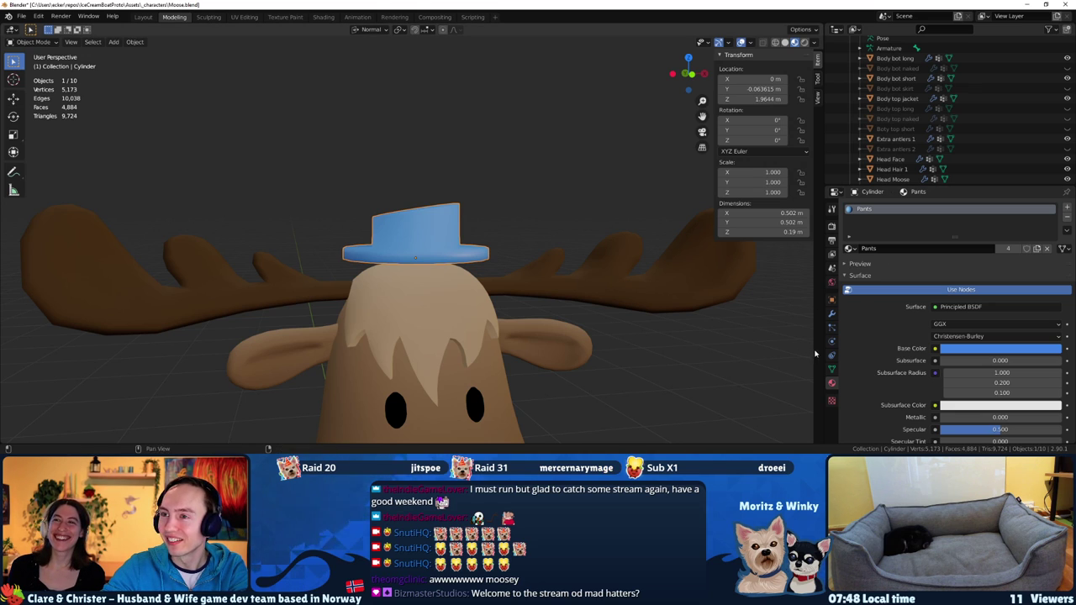
mouse_move(458, 268)
middle_mouse_down()
mouse_move(591, 324)
mouse_move(539, 289)
mouse_move(531, 301)
middle_mouse_up()
scroll(539, 288, "up", 3)
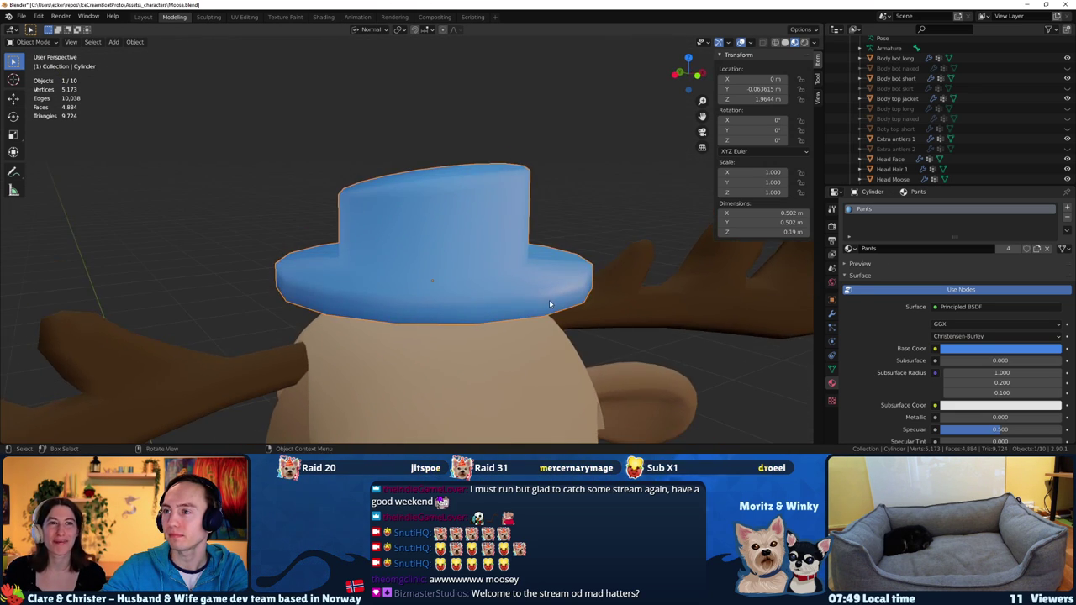
In Edit Mode, select the outer edge loop of the hat's brim
key("Tab")
key("2")
left_click(551, 311, "alt")
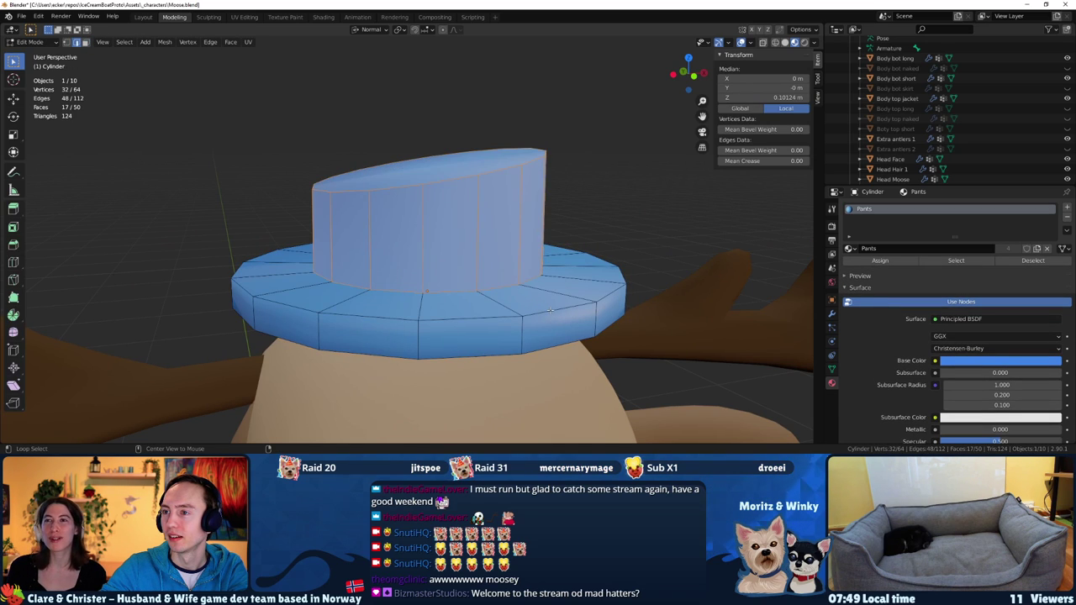
middle_click_drag(552, 312, 551, 303)
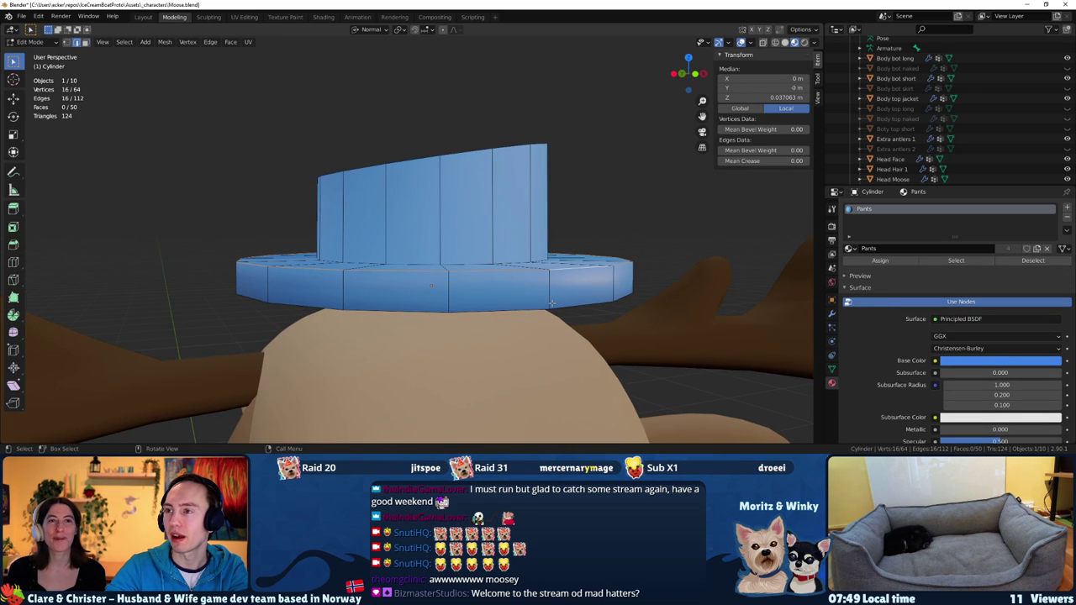
Bevel the brim's outer edge loop at 0.01 m width, then return to Object Mode
right_click(551, 303)
type("bevel")
key("Return")
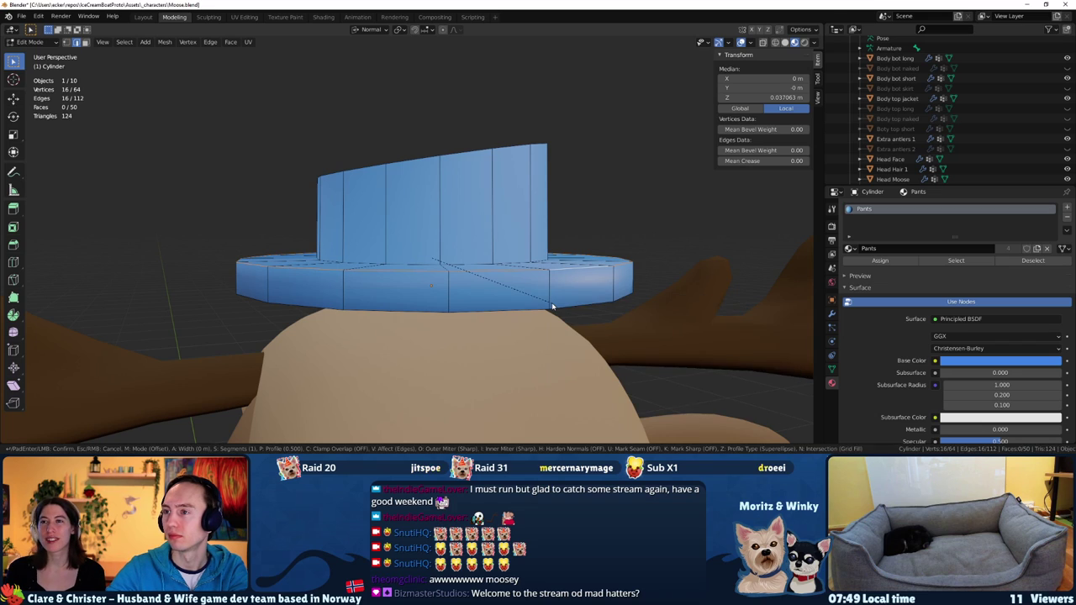
type(".2")
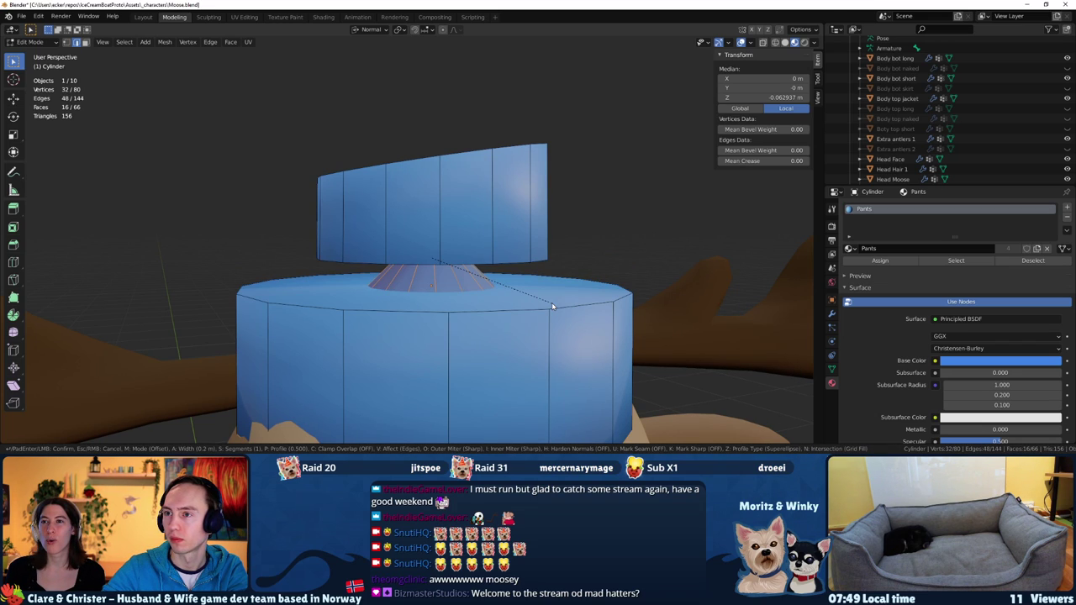
key("BackSpace")
type("1")
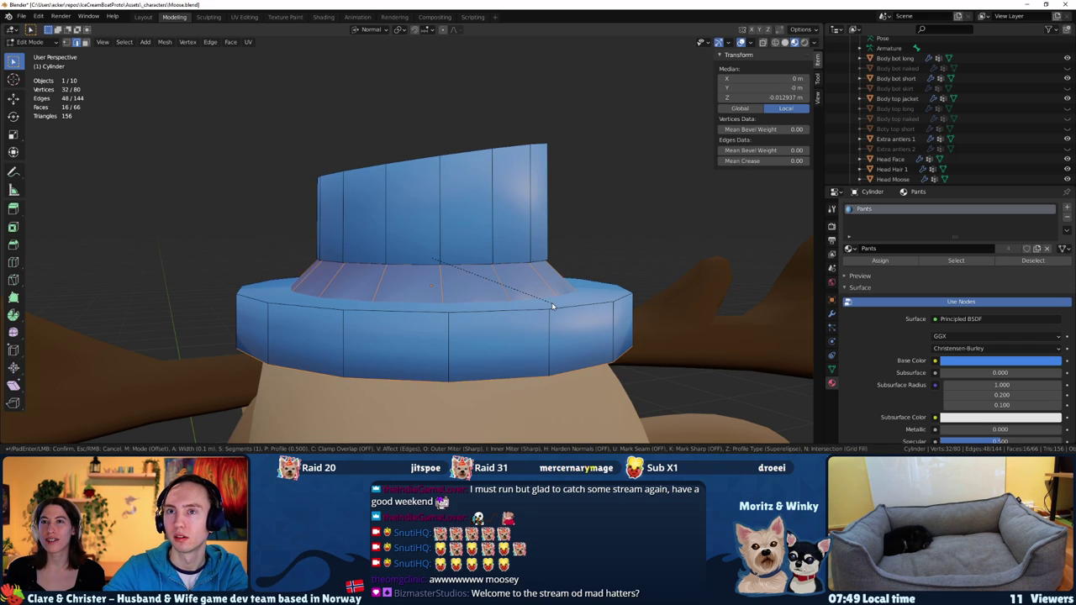
key("BackSpace")
type("01")
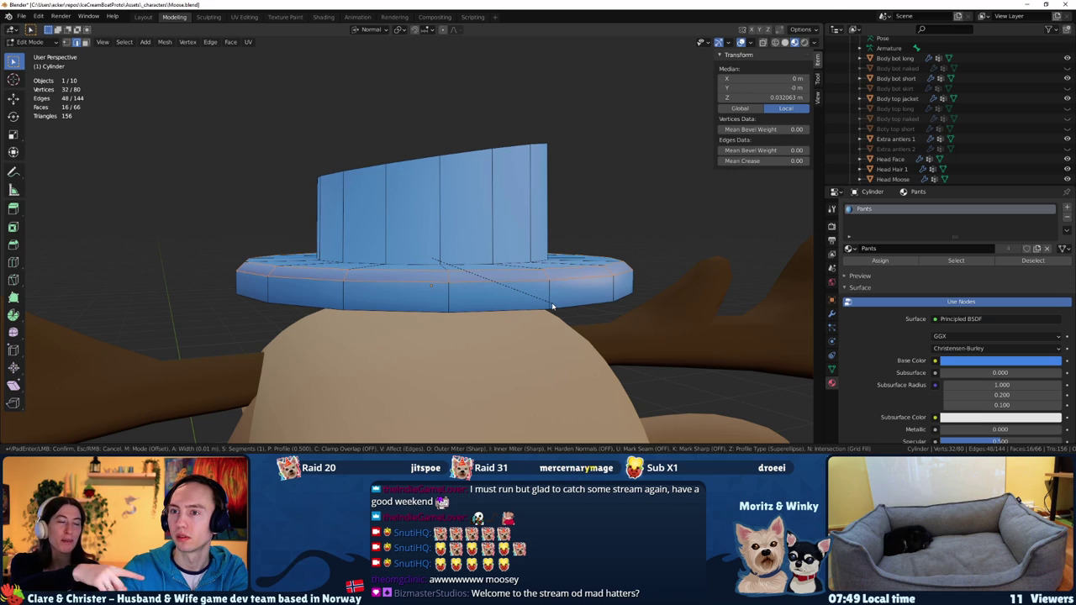
key("BackSpace")
type("2")
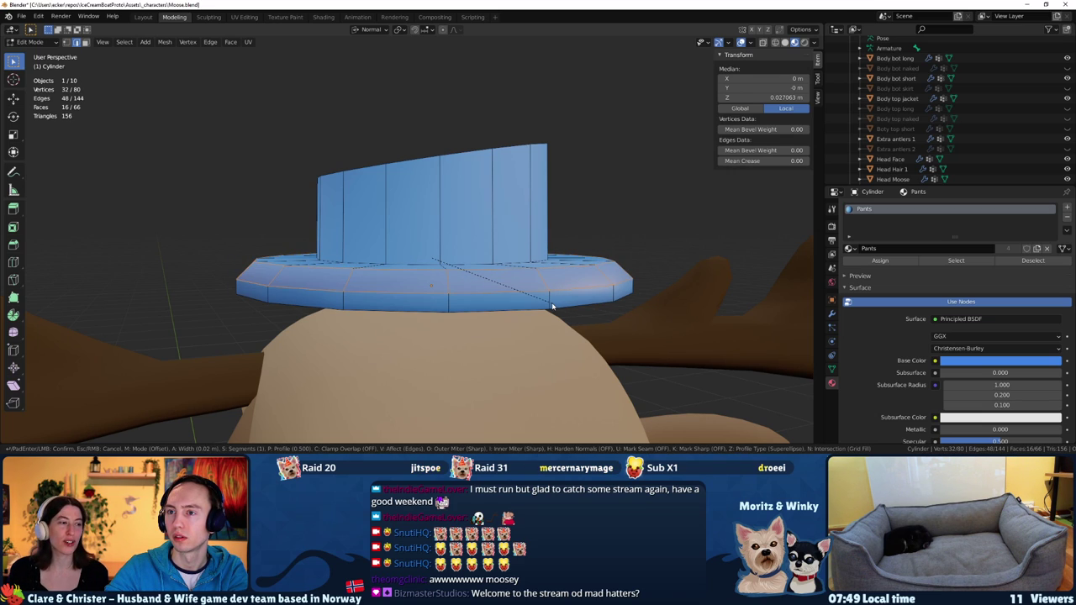
key("BackSpace")
type("1")
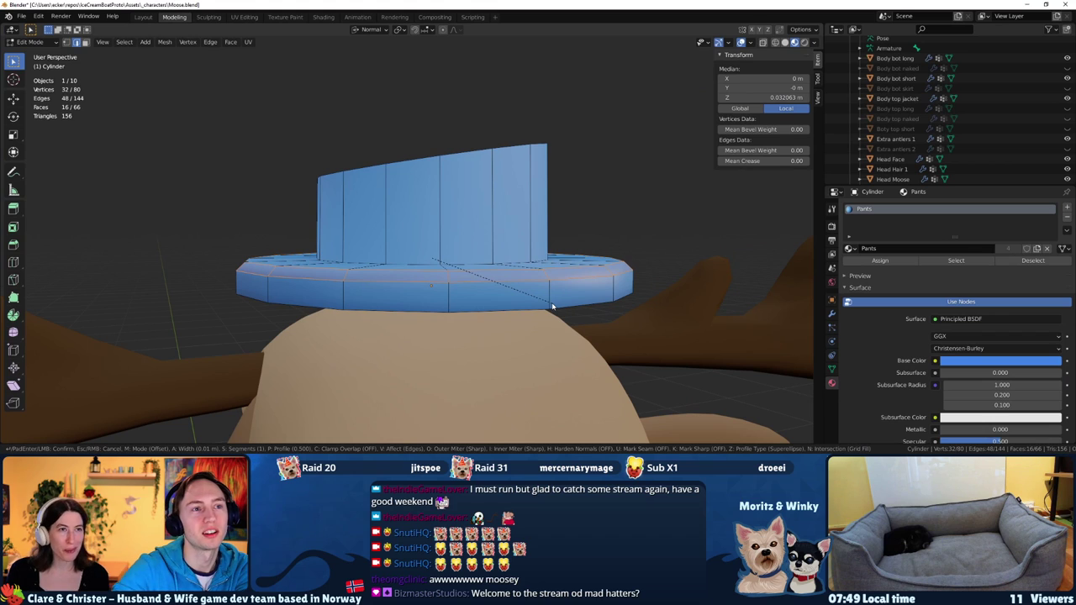
mouse_move(550, 305)
middle_mouse_down()
mouse_move(520, 348)
mouse_move(421, 329)
mouse_move(445, 327)
middle_mouse_up()
key("Tab")
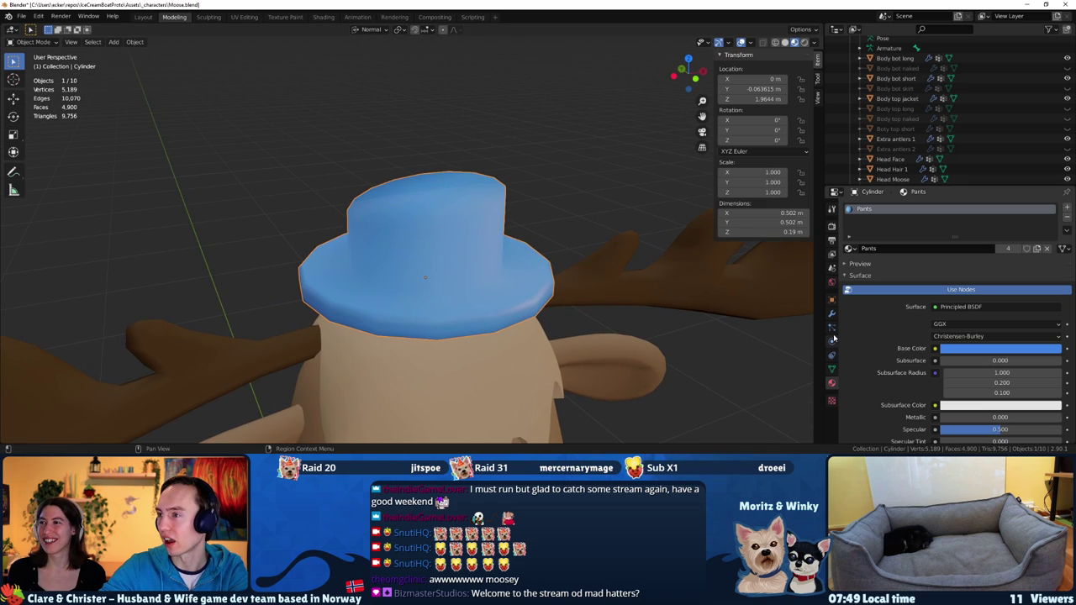
Enable Auto Smooth at 60° in the hat's mesh data properties
left_click(832, 315)
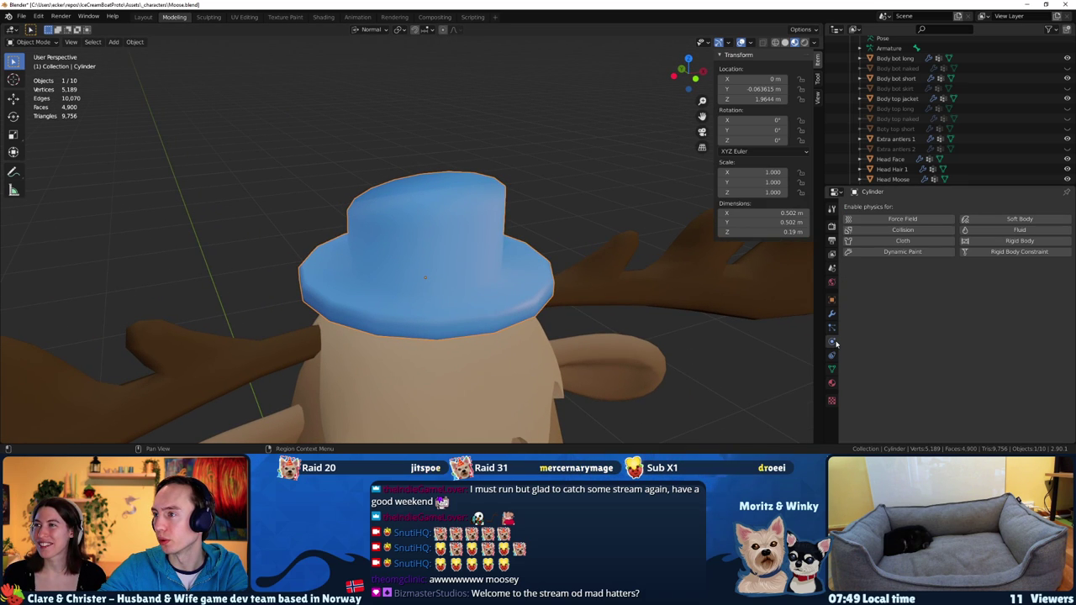
left_click(831, 299)
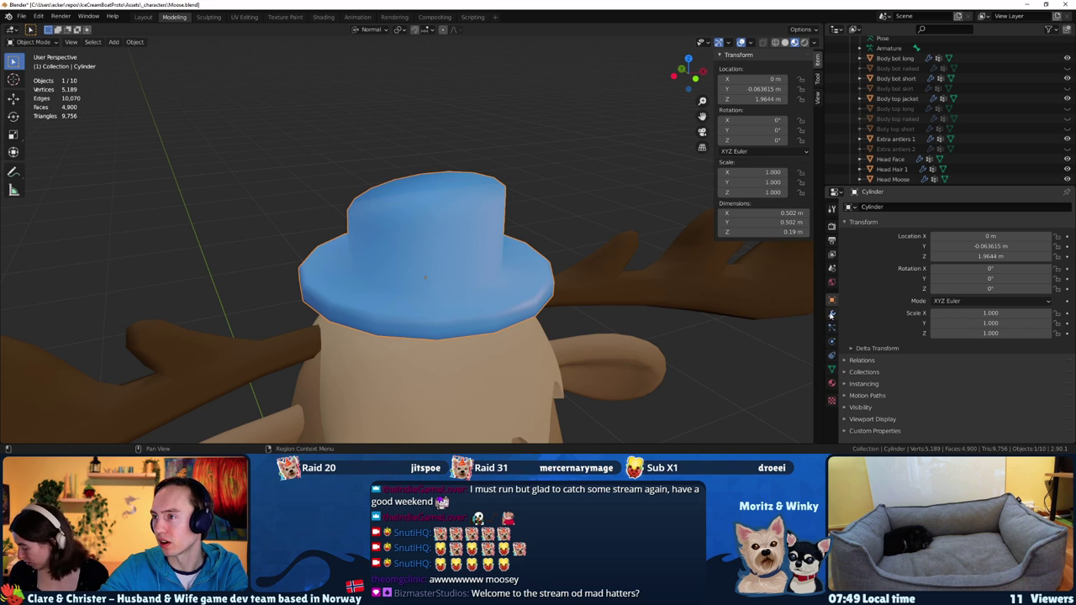
left_click(831, 341)
left_click(832, 369)
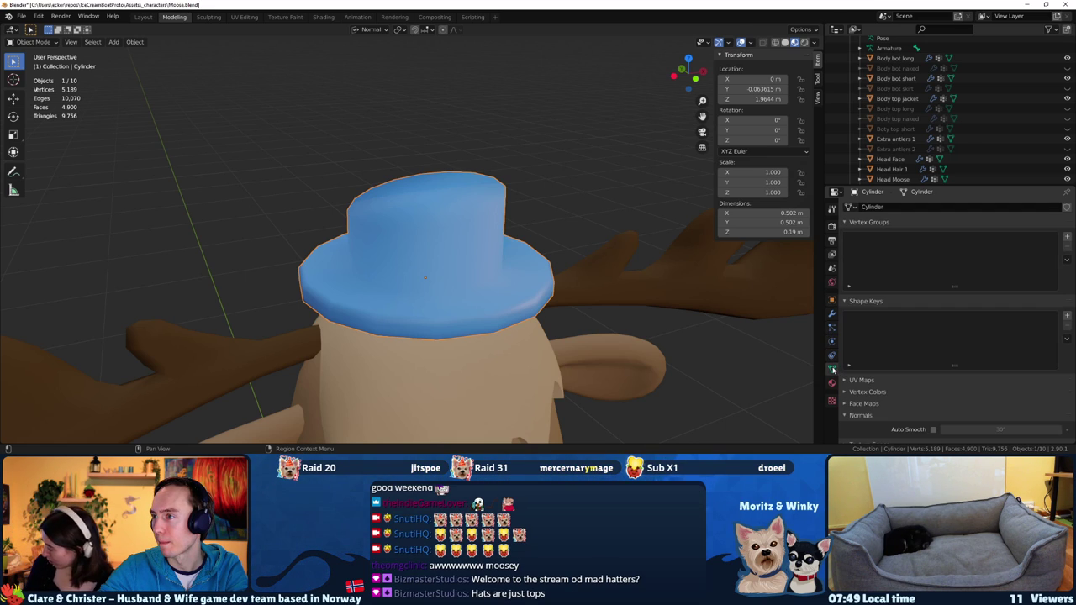
scroll(925, 370, "down", 2)
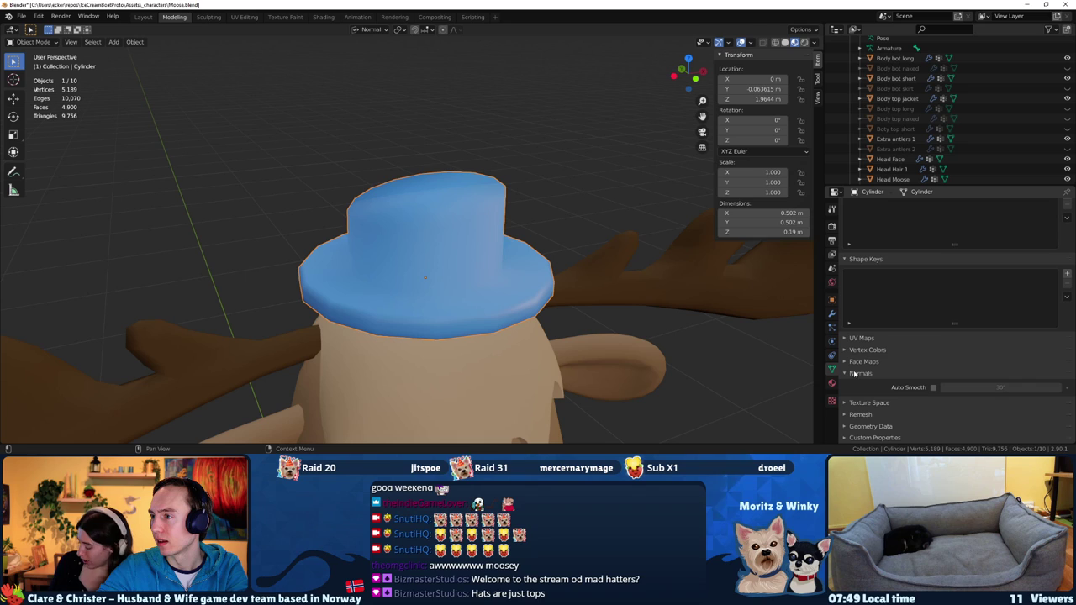
left_click(933, 391)
middle_click_drag(605, 379, 611, 347)
left_click(964, 390)
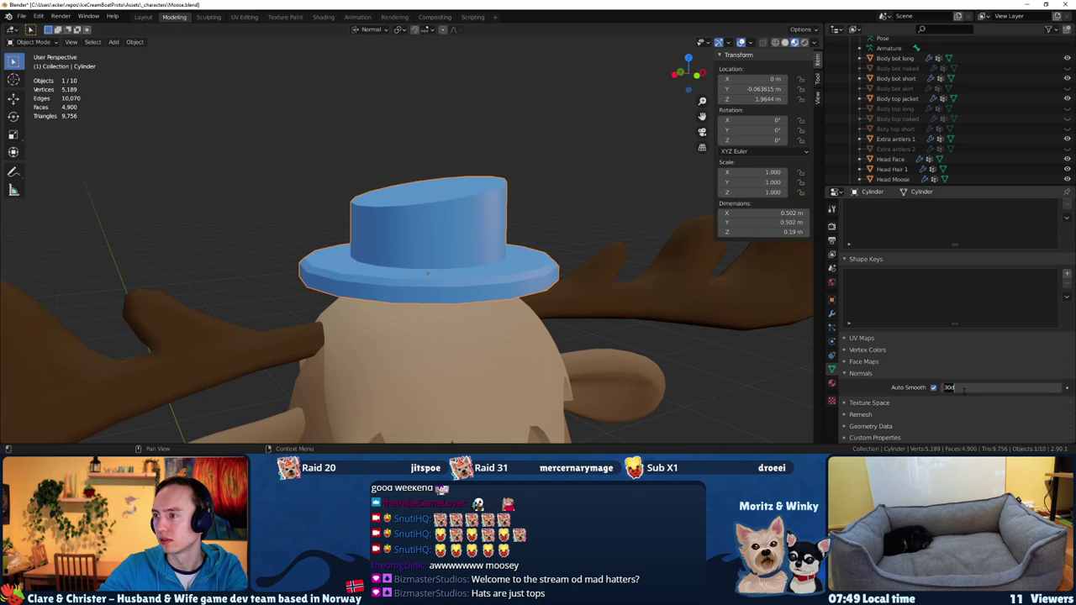
key("Return")
Bevel the top face's edges with 2 segments to round the crown's rim
mouse_move(471, 336)
middle_mouse_down()
mouse_move(480, 314)
mouse_move(447, 243)
mouse_move(452, 222)
middle_mouse_up()
key("Tab")
left_click(463, 211)
key("F3")
type("bevel")
key("Return")
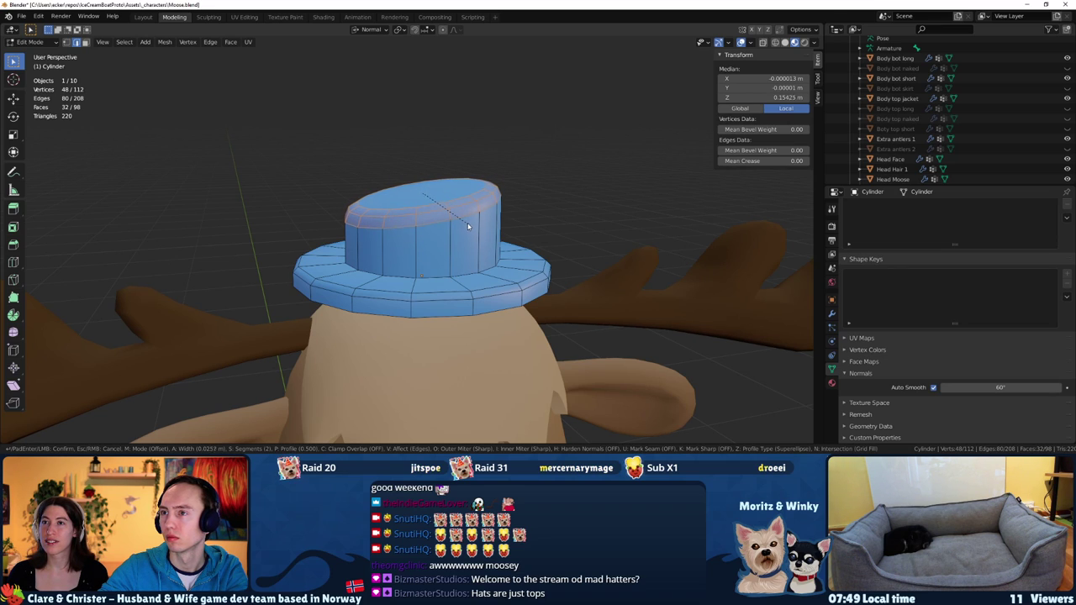
left_click(467, 225)
key("Tab")
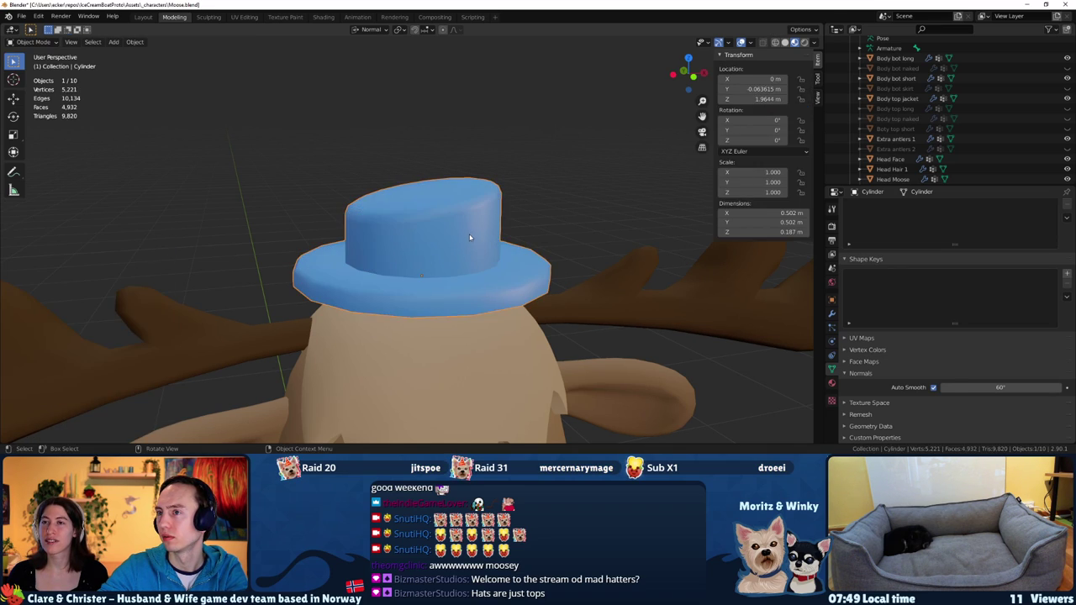
mouse_move(468, 226)
middle_mouse_down()
mouse_move(491, 222)
mouse_move(467, 233)
mouse_move(448, 219)
middle_mouse_up()
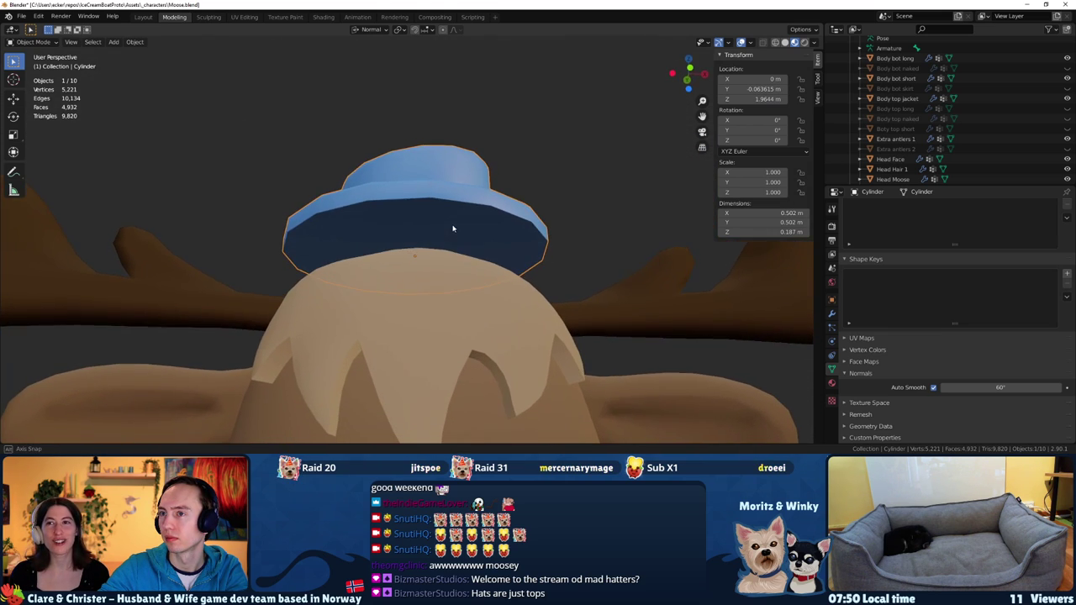
Lower the hat along its Z axis onto the moose's head
key("Tab")
key("Tab")
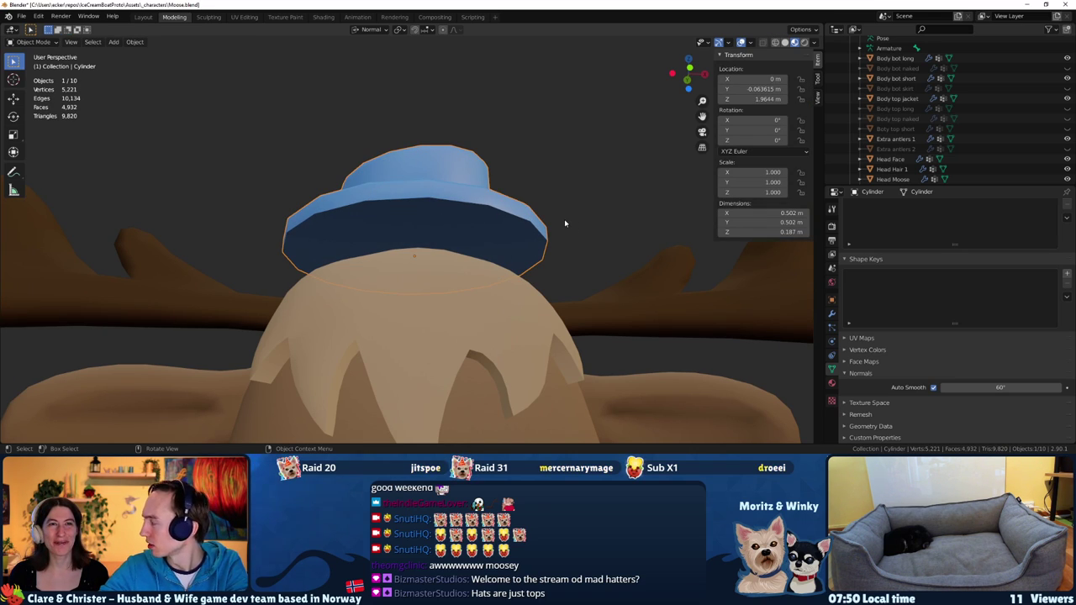
mouse_move(464, 232)
middle_mouse_down()
mouse_move(490, 253)
mouse_move(449, 255)
mouse_move(498, 273)
middle_mouse_up()
scroll(490, 253, "down", 3)
key("g")
key("z")
left_click(450, 267)
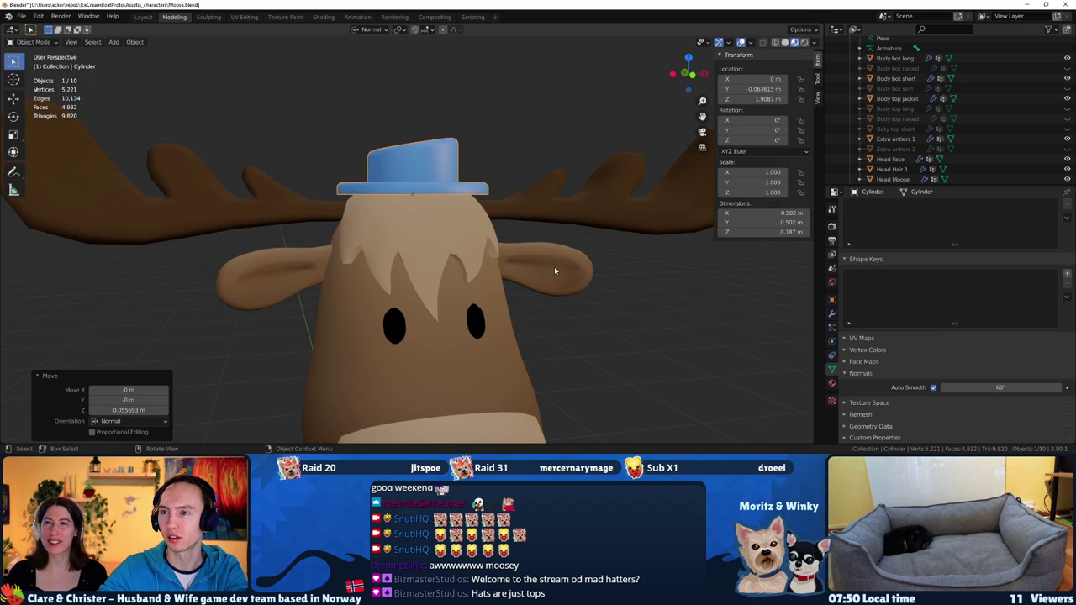
Scale up the entire hat mesh in Edit Mode
key("Tab")
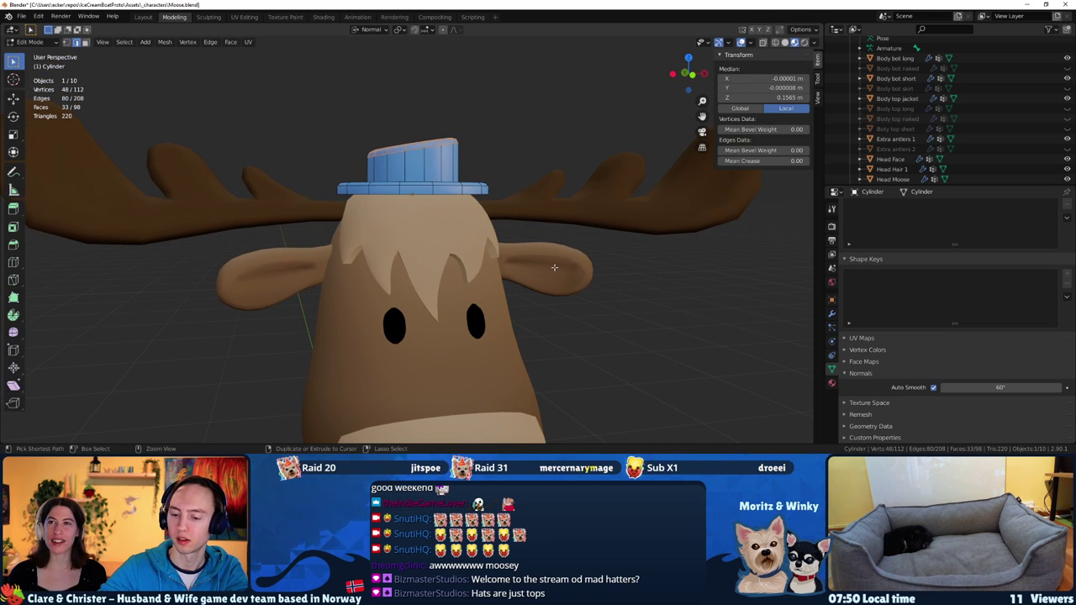
key("ctrl+l")
key("s")
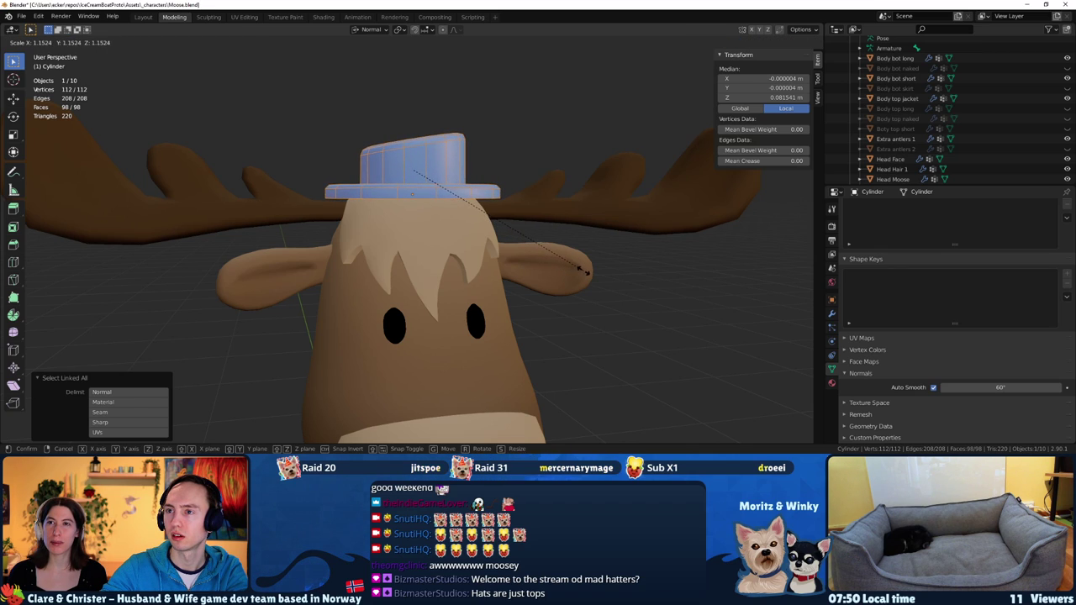
left_click(580, 271)
middle_click_drag(580, 271, 564, 271)
key("Tab")
Nudge the hat and tilt it about 11°, leaving it at Z 1.9172 m
key("r")
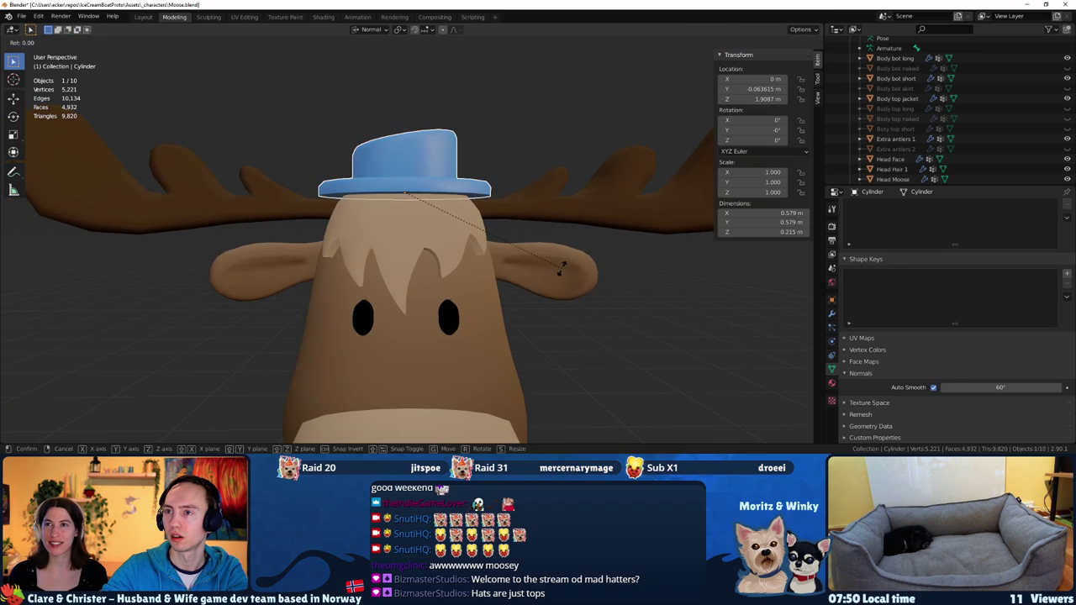
left_click(568, 260)
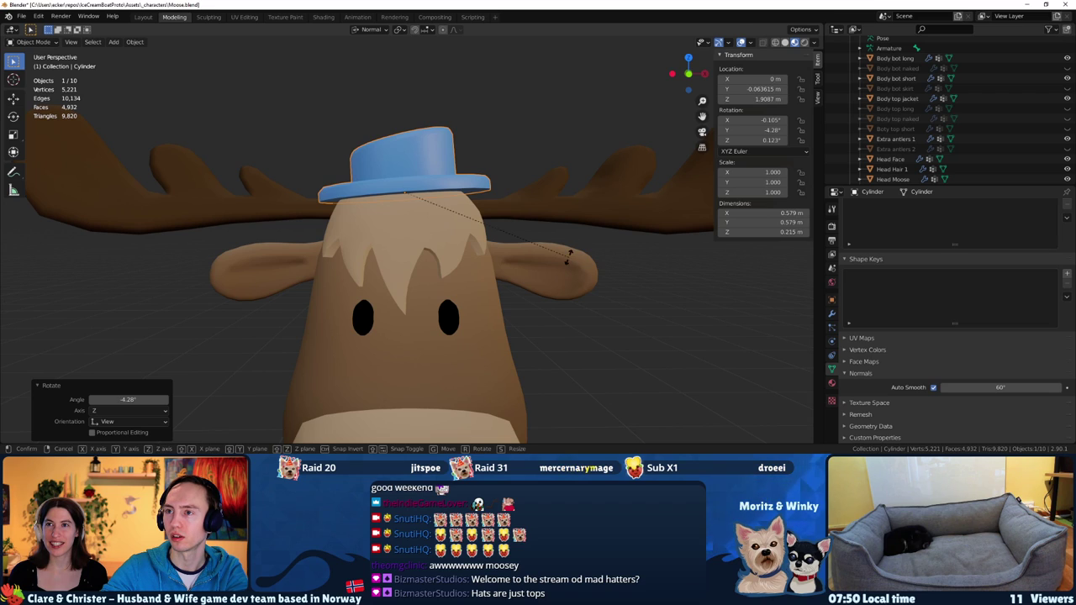
key("r")
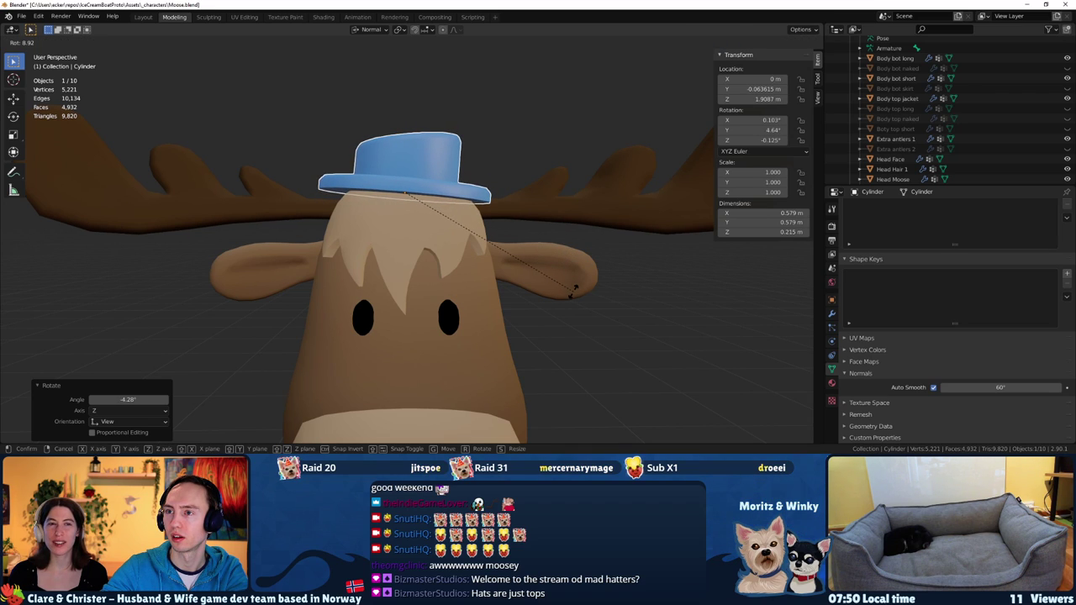
right_click(575, 289)
key("g")
left_click(579, 292)
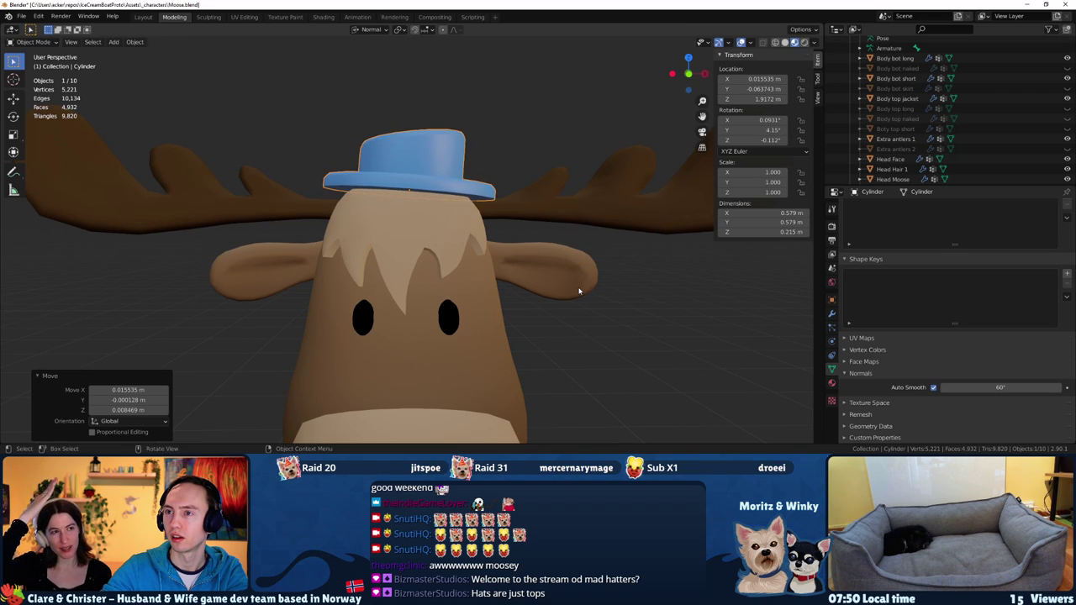
mouse_move(579, 291)
middle_mouse_down()
mouse_move(746, 298)
mouse_move(616, 262)
middle_mouse_up()
key("r")
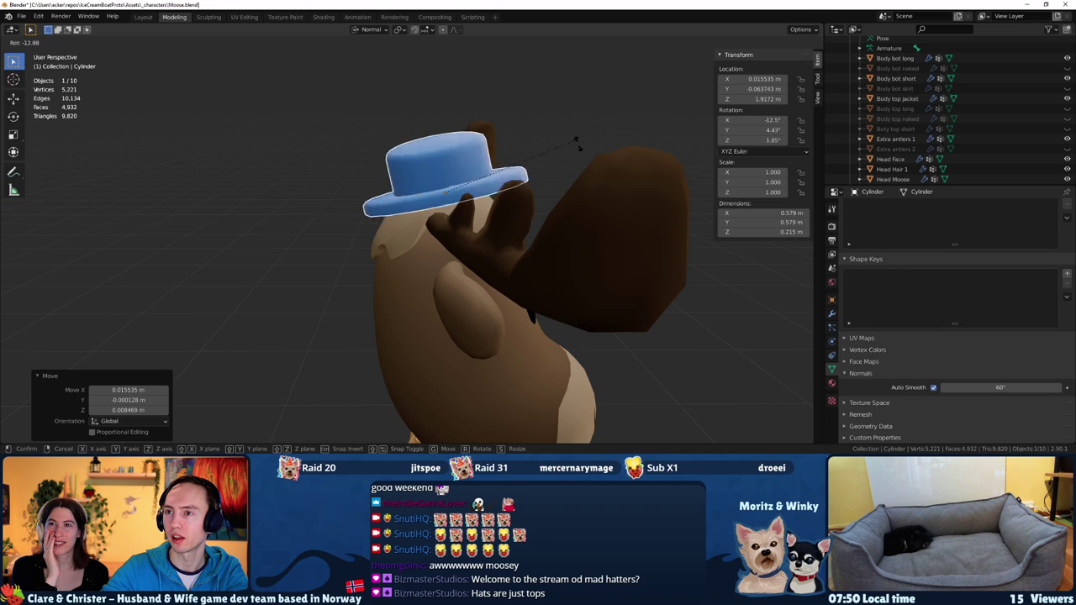
left_click(635, 201)
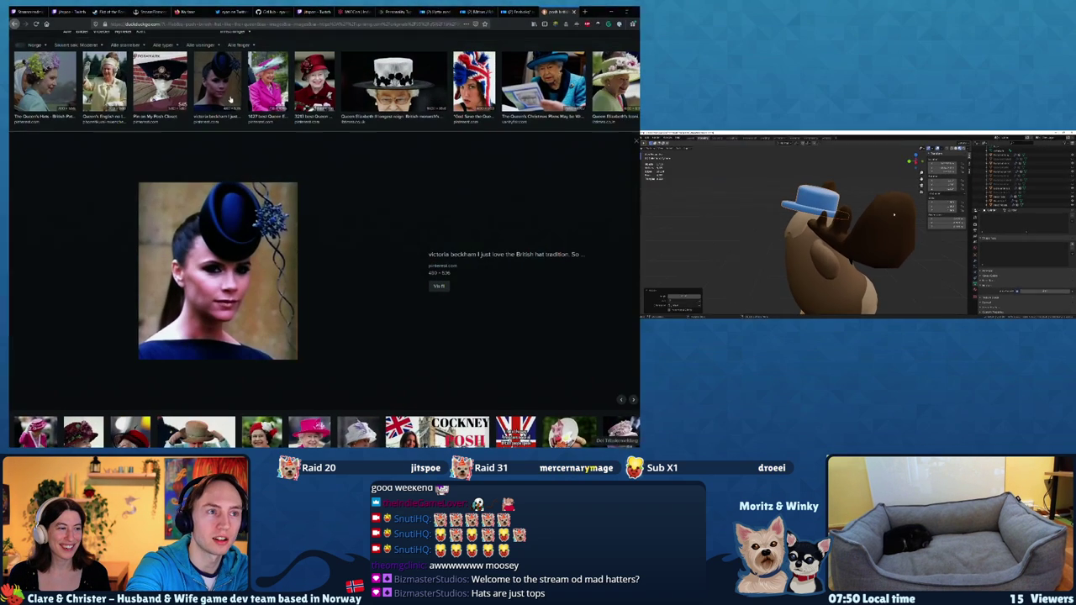
Enlarge the navy hat photo in DuckDuckGo Images for reference, then undo in Blender
left_click(227, 95)
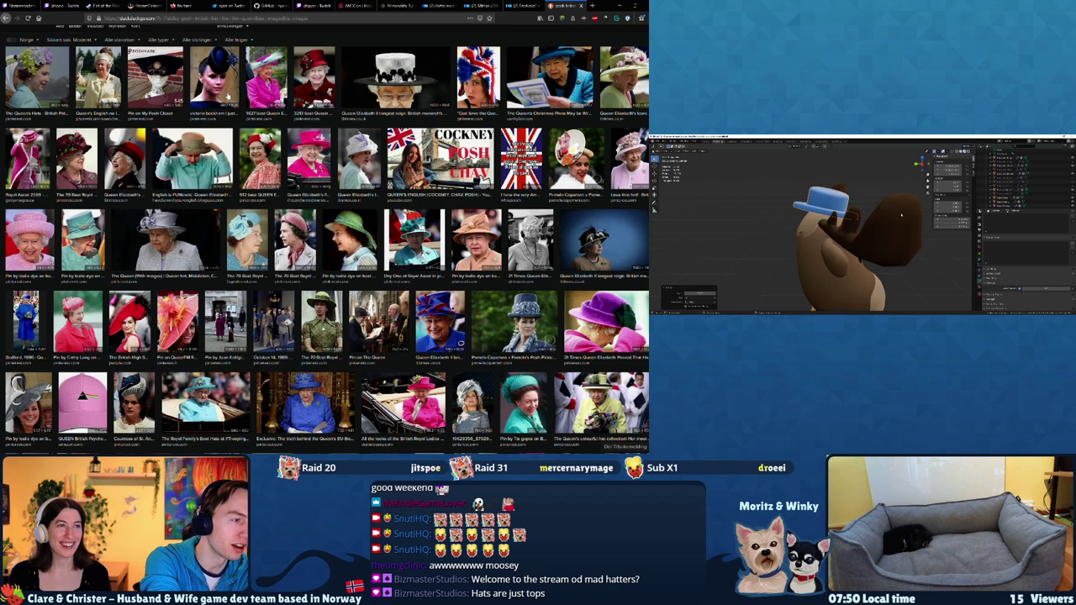
left_click(194, 80)
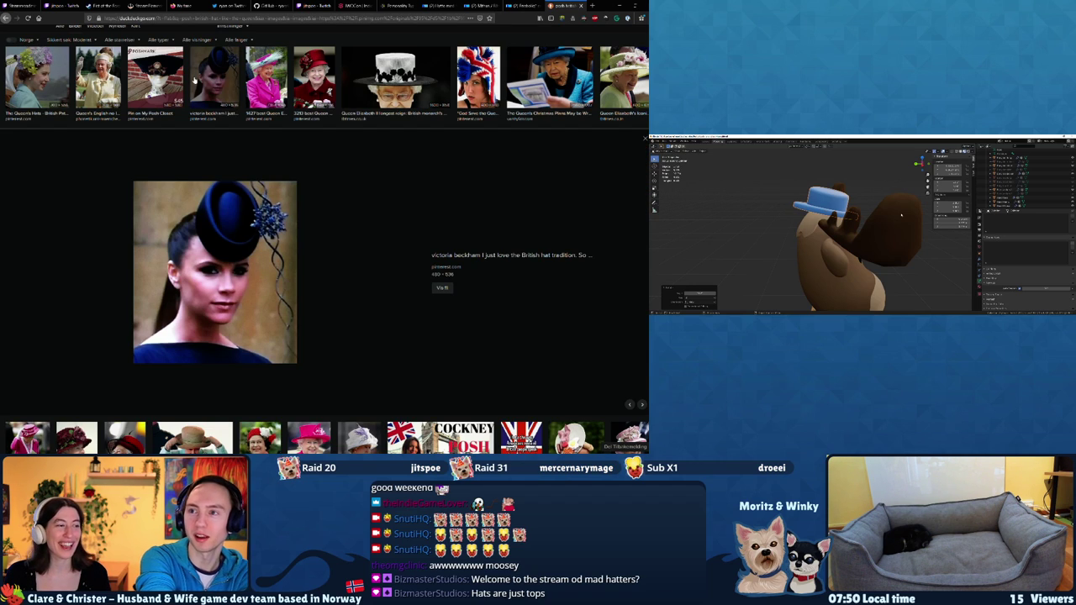
key("ctrl+z")
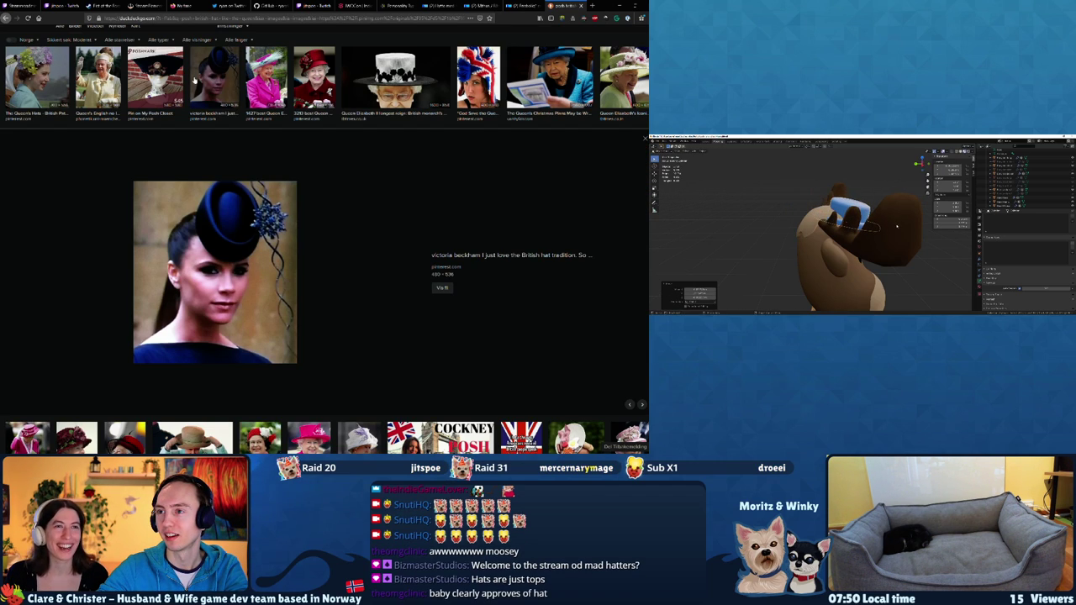
mouse_move(832, 244)
middle_mouse_down()
mouse_move(867, 245)
mouse_move(858, 246)
middle_mouse_up()
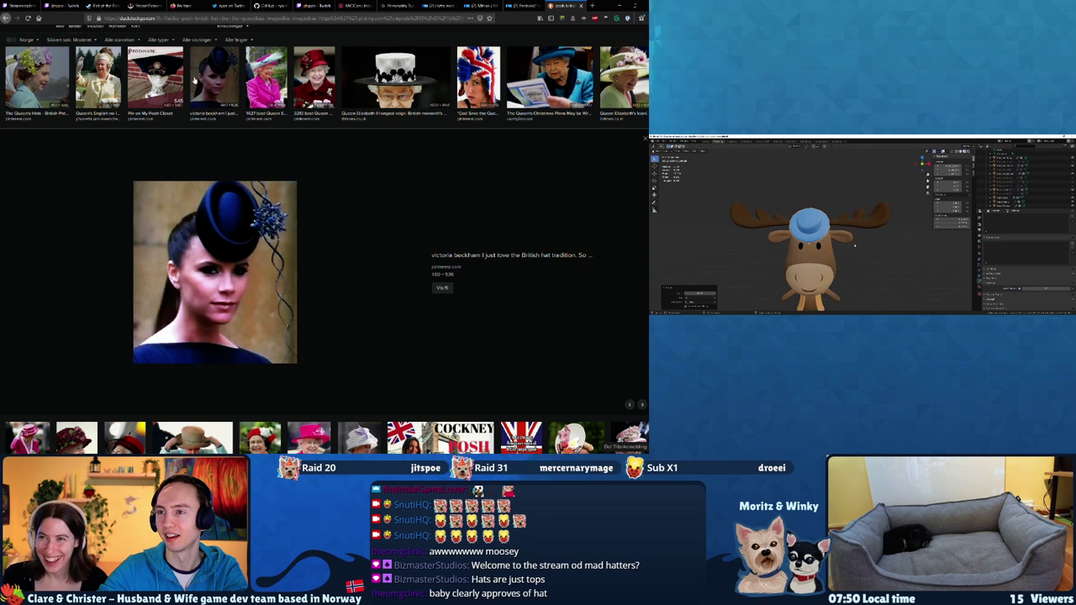
Raise, shrink, flatten and re-tilt the hat to 0.579 × 0.579 × 0.215 m at 17.2° X, 14.3° Y
key("g")
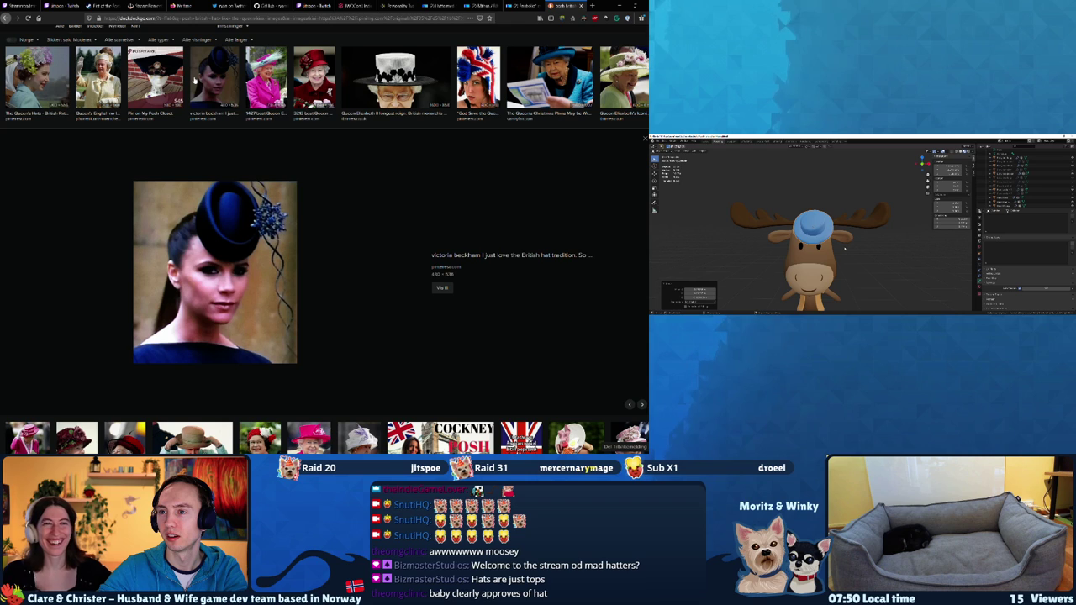
left_click(849, 246)
key("s")
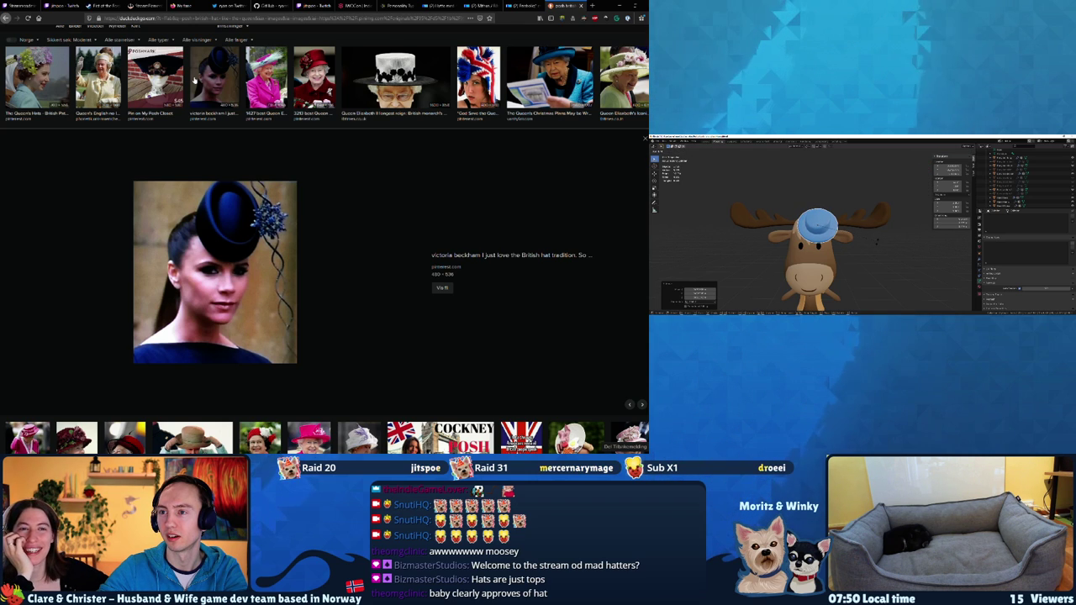
left_click(896, 254)
middle_click_drag(896, 254, 879, 237)
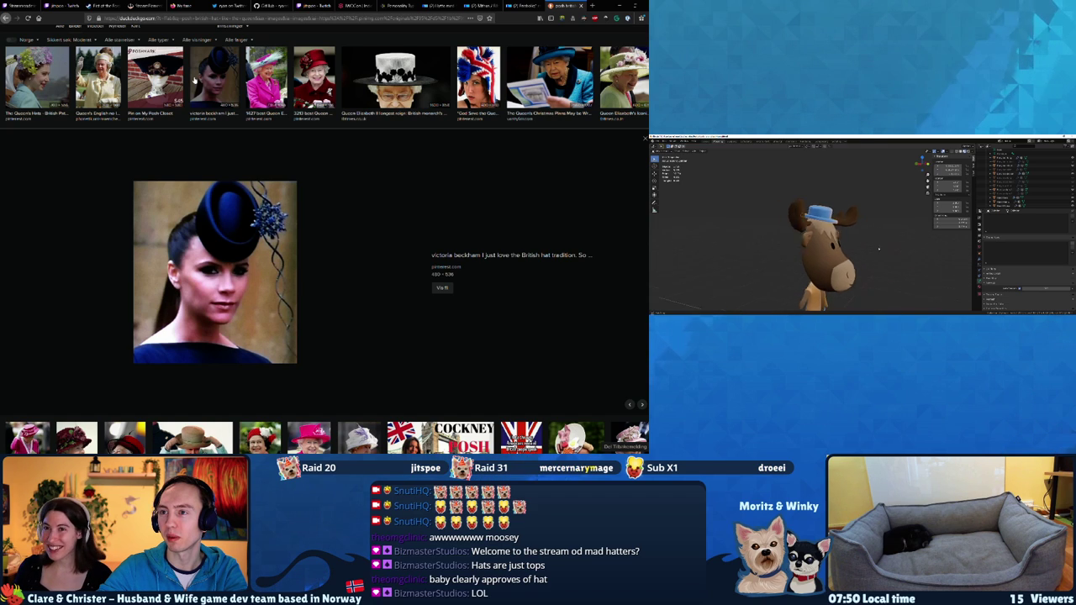
key("r")
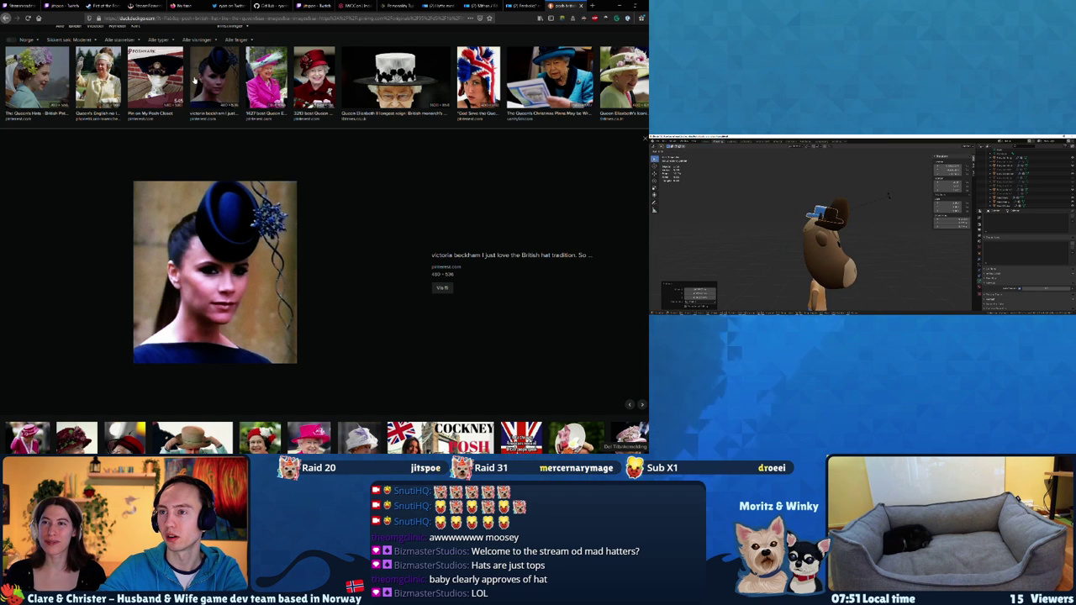
left_click(890, 205)
middle_click_drag(890, 204, 859, 199)
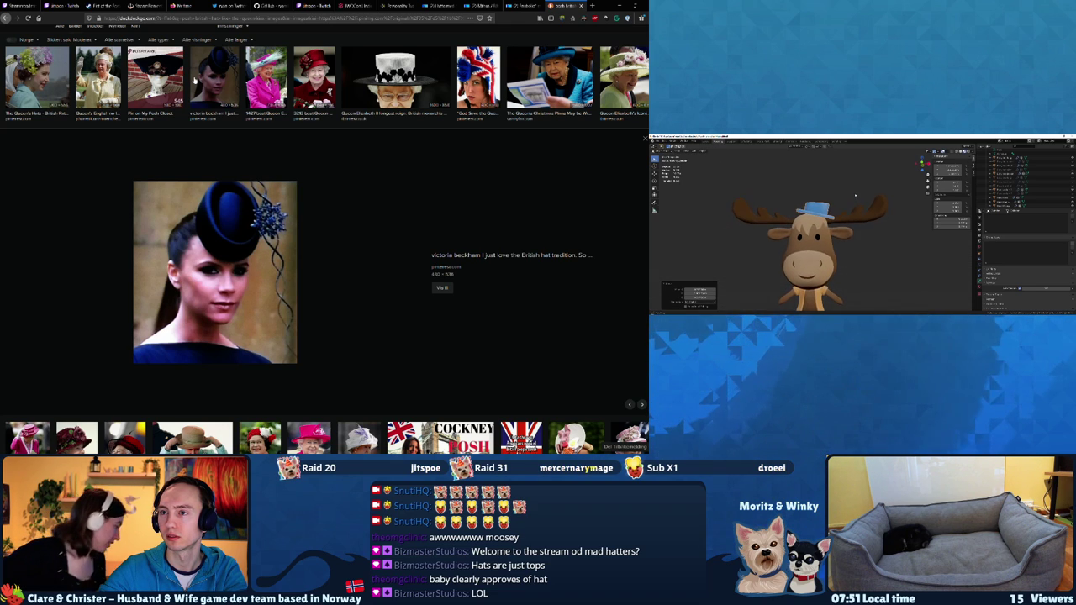
key("s")
left_click(856, 198)
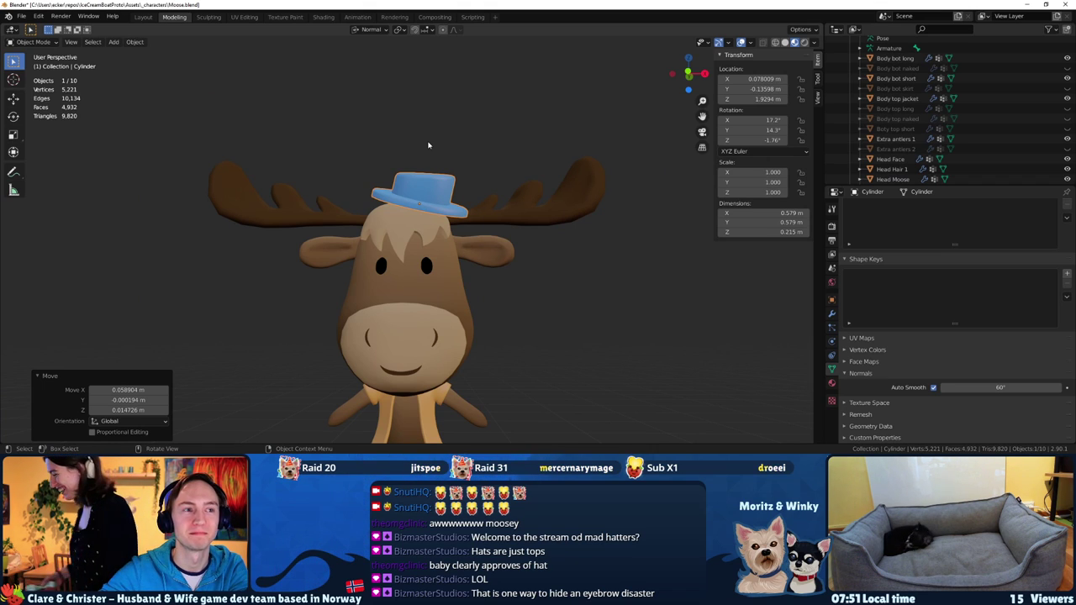
Rotate the hat slightly to about 19.8° X, 13.7° Y, -1.13° Z
mouse_move(428, 145)
middle_mouse_down()
mouse_move(365, 208)
mouse_move(394, 89)
mouse_move(364, 129)
mouse_move(370, 182)
mouse_move(421, 160)
mouse_move(398, 263)
mouse_move(404, 207)
mouse_move(522, 243)
middle_mouse_up()
key("r")
left_click(384, 96)
scroll(429, 158, "up", 2)
Inset the hat's bottom face by extruding it in place and scaling it to 0.568
key("Tab")
key("alt+a")
left_click(400, 202)
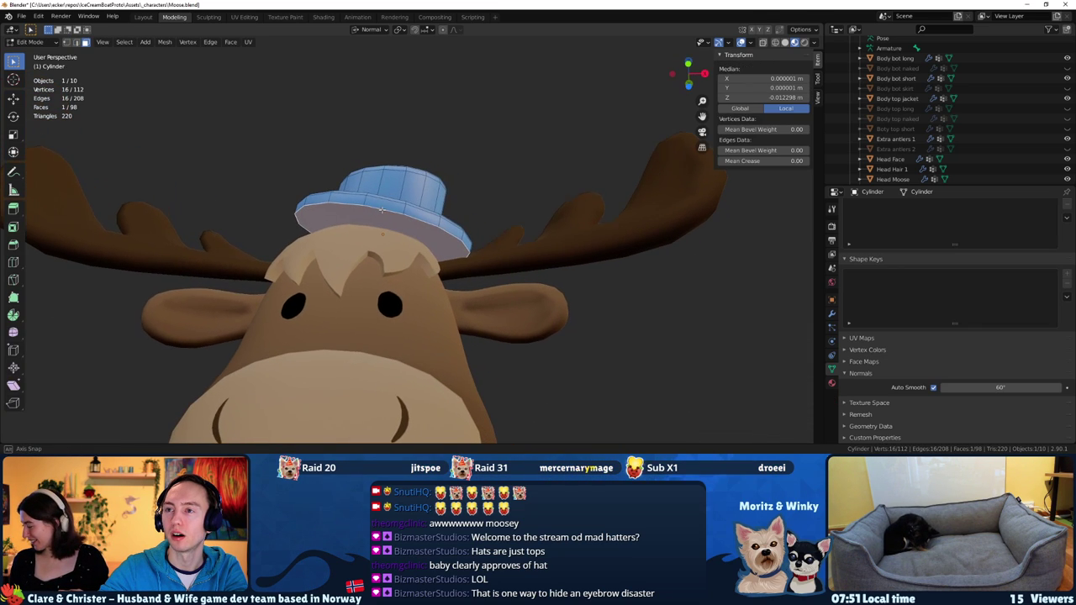
key("e")
right_click(711, 256)
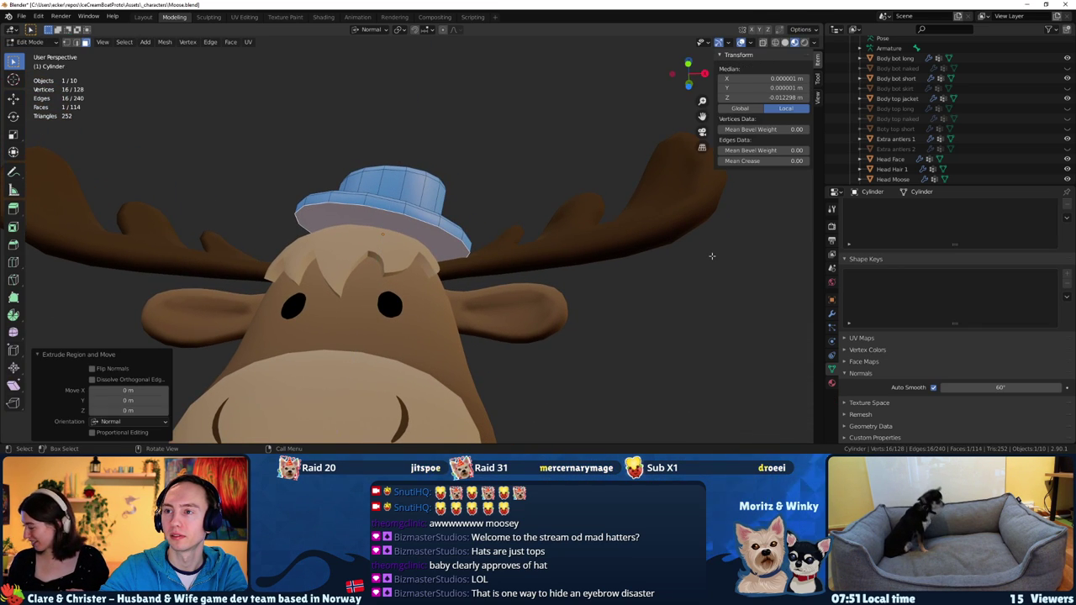
key("s")
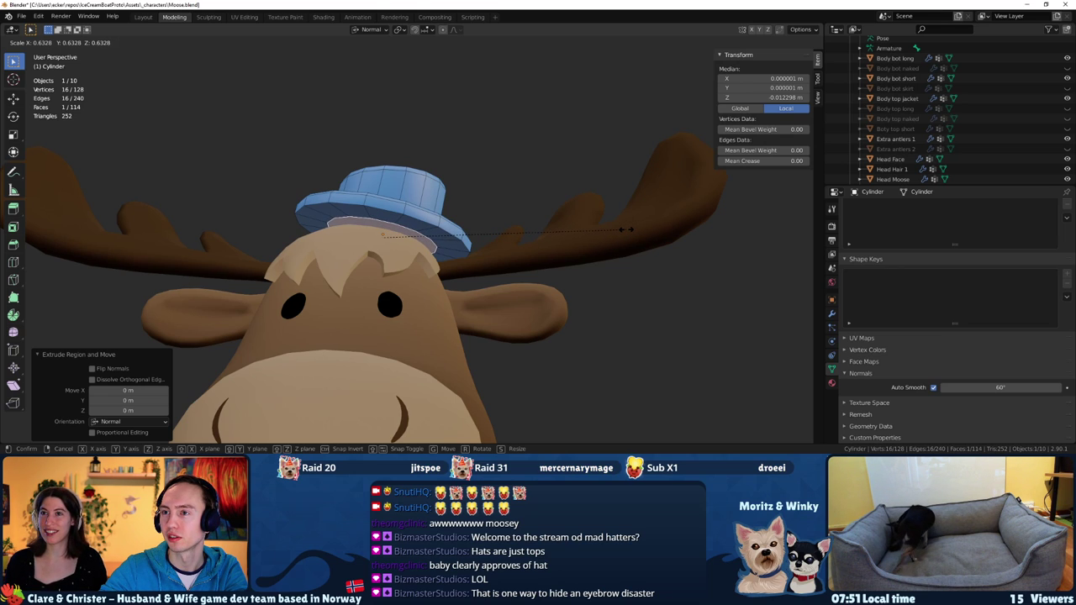
left_click(599, 228)
Extrude the inner face up into the hat to form the recessed opening
middle_click_drag(600, 228, 493, 227)
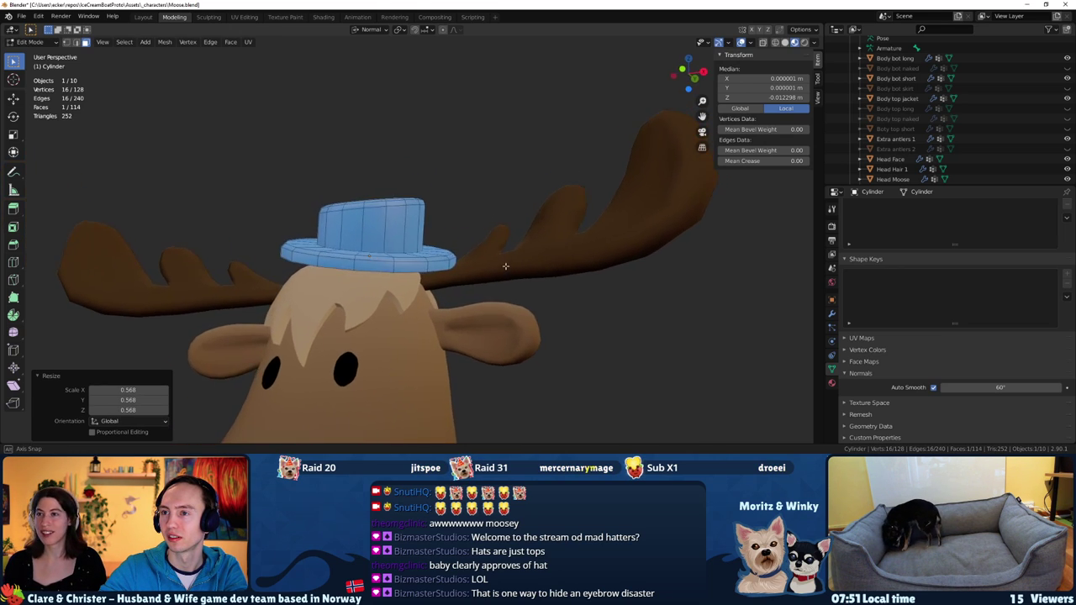
key("e")
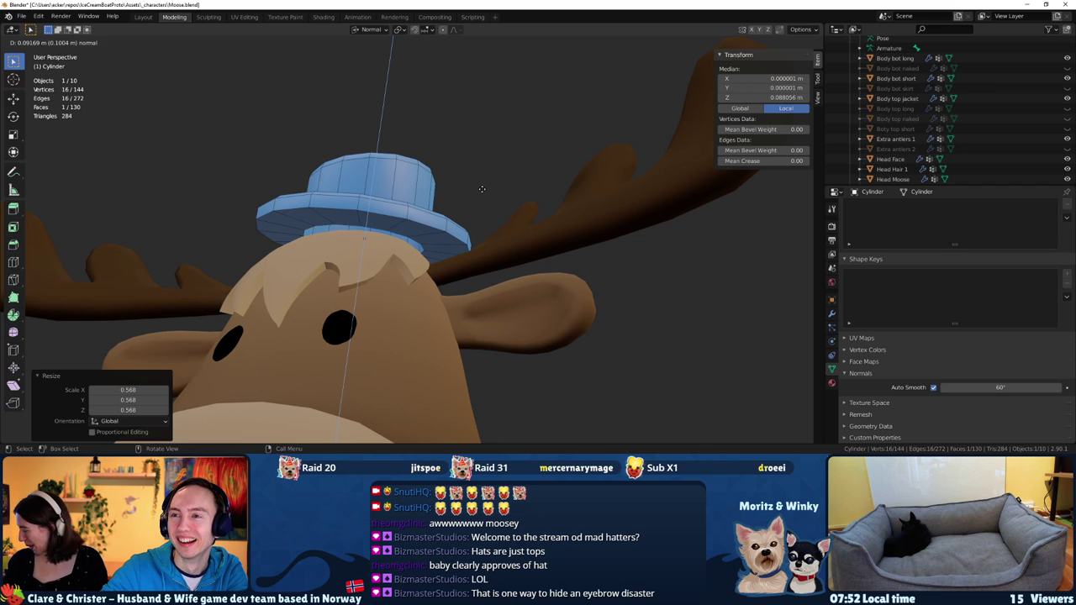
left_click(482, 188)
mouse_move(482, 188)
middle_mouse_down()
mouse_move(390, 262)
mouse_move(342, 186)
middle_mouse_up()
scroll(390, 262, "up", 3)
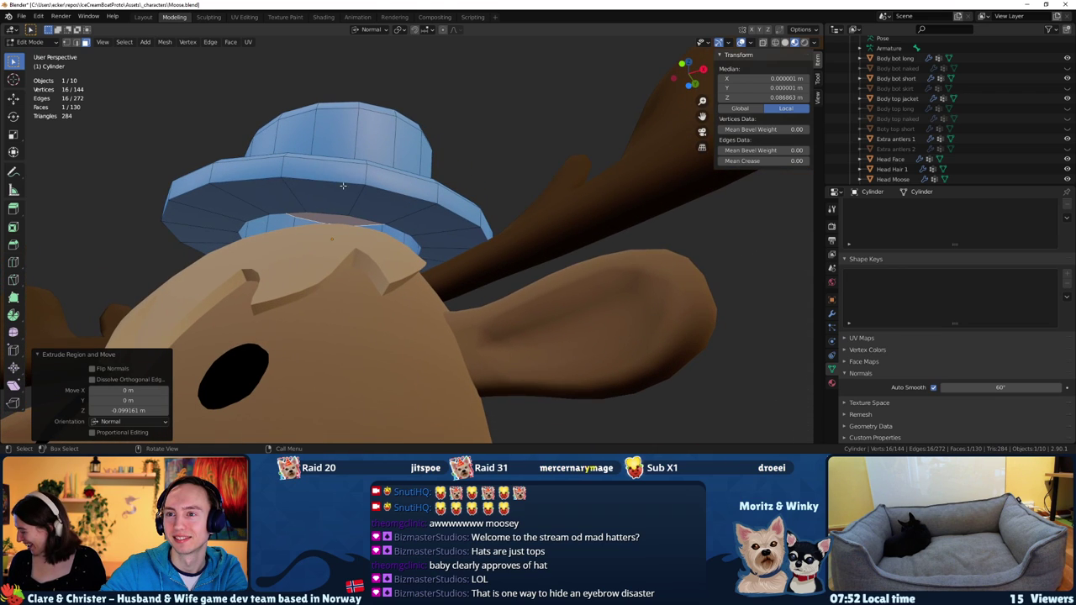
left_click(260, 185, "alt")
mouse_move(261, 184)
middle_mouse_down()
mouse_move(269, 206)
mouse_move(330, 256)
mouse_move(336, 198)
mouse_move(347, 202)
middle_mouse_up()
scroll(269, 206, "down", 2)
key("Tab")
scroll(330, 256, "up", 2)
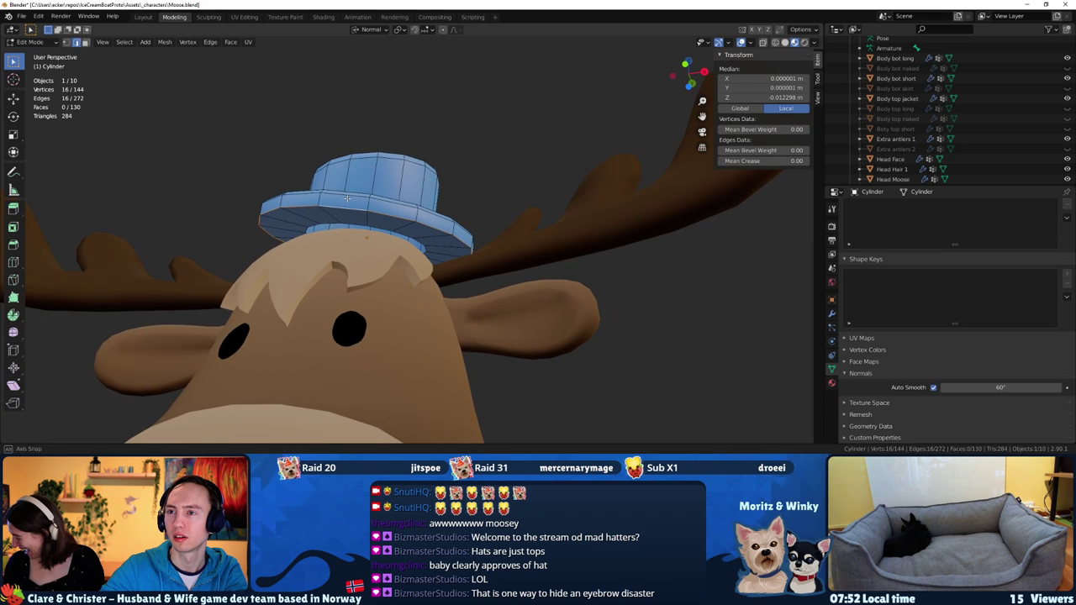
Lower the hat along its Z axis onto the head and nudge it into place
key("g")
key("z")
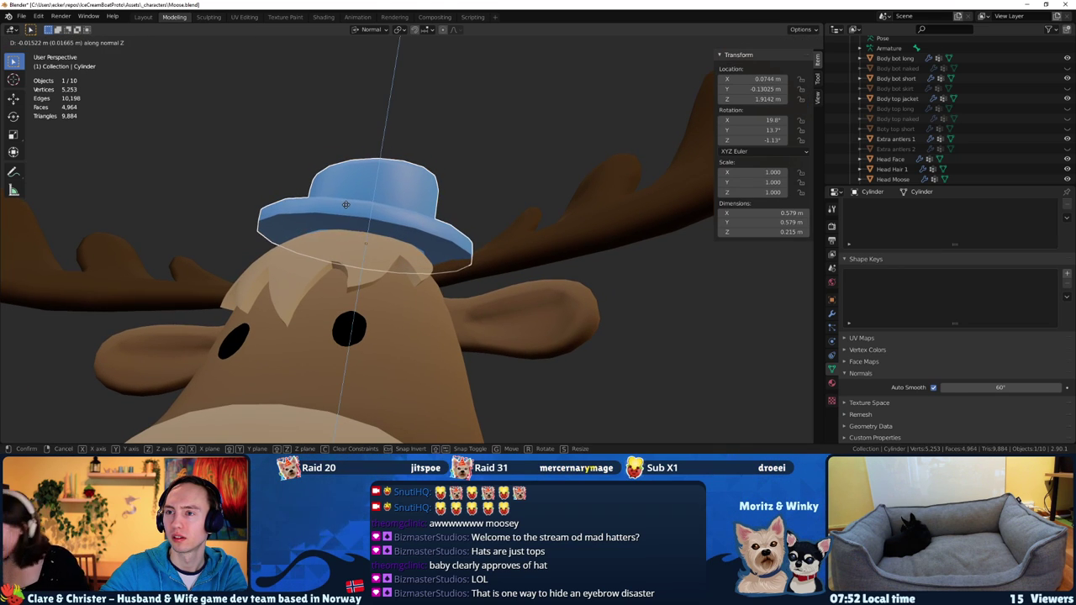
left_click(346, 215)
middle_click_drag(347, 214, 185, 263)
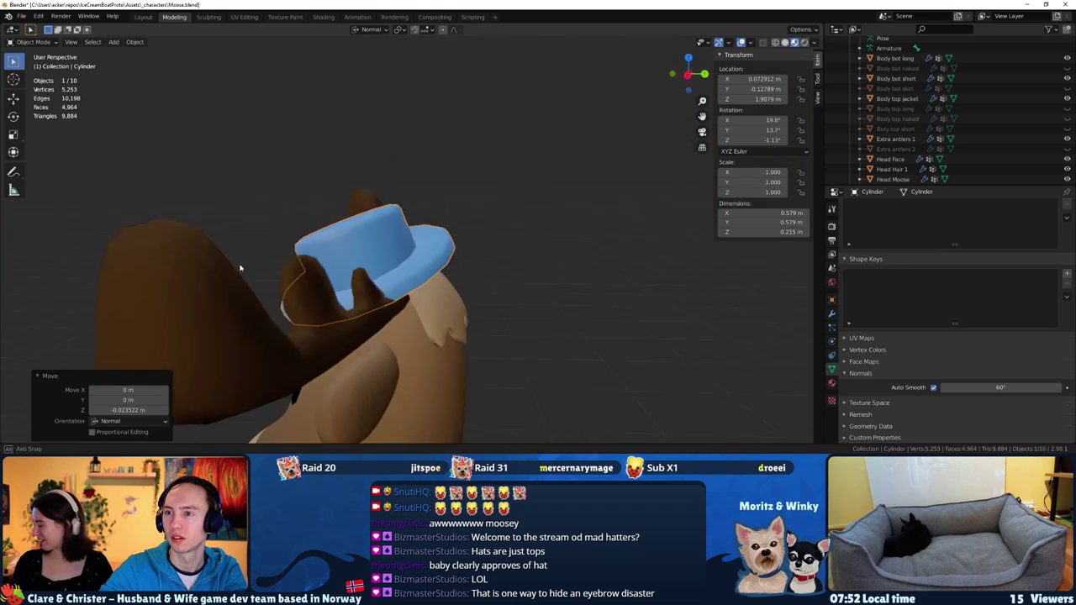
key("r")
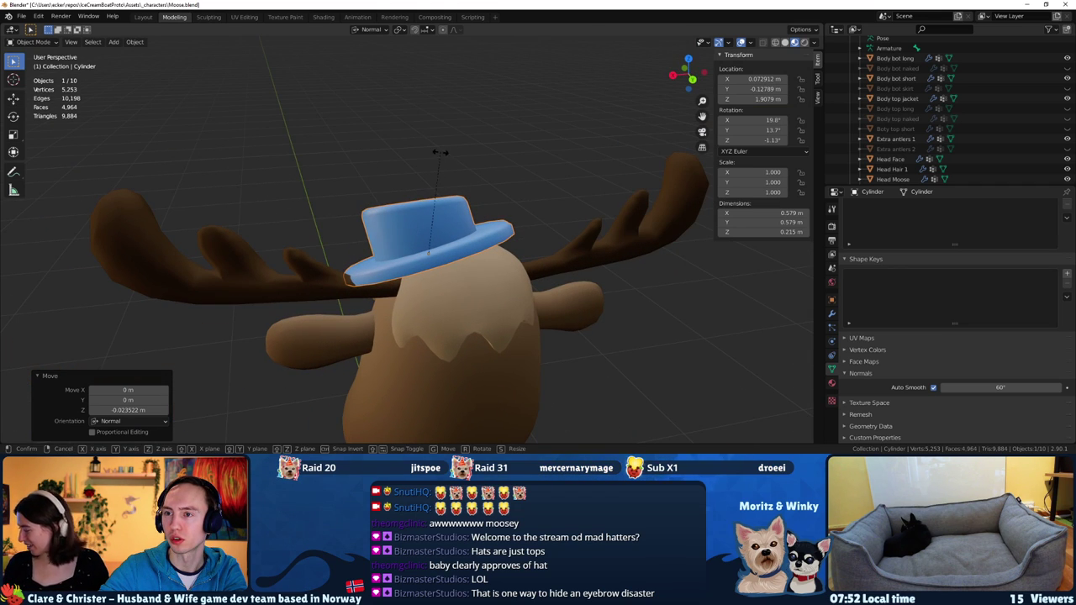
key("Escape")
middle_click_drag(447, 156, 537, 150)
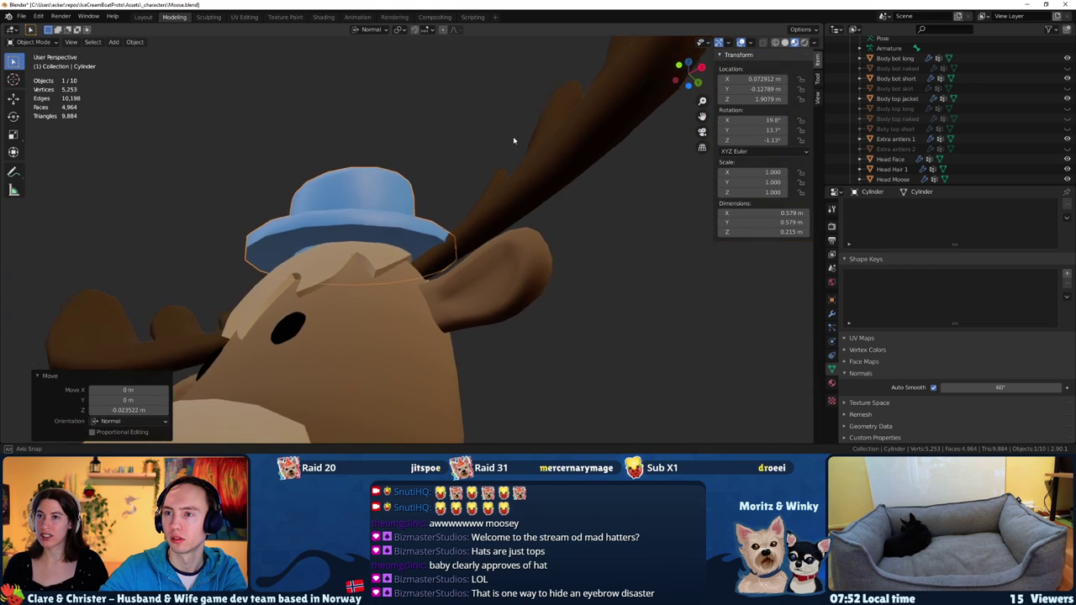
key("g")
mouse_move(536, 151)
middle_mouse_down()
mouse_move(468, 149)
mouse_move(373, 185)
middle_mouse_up()
left_click(473, 156)
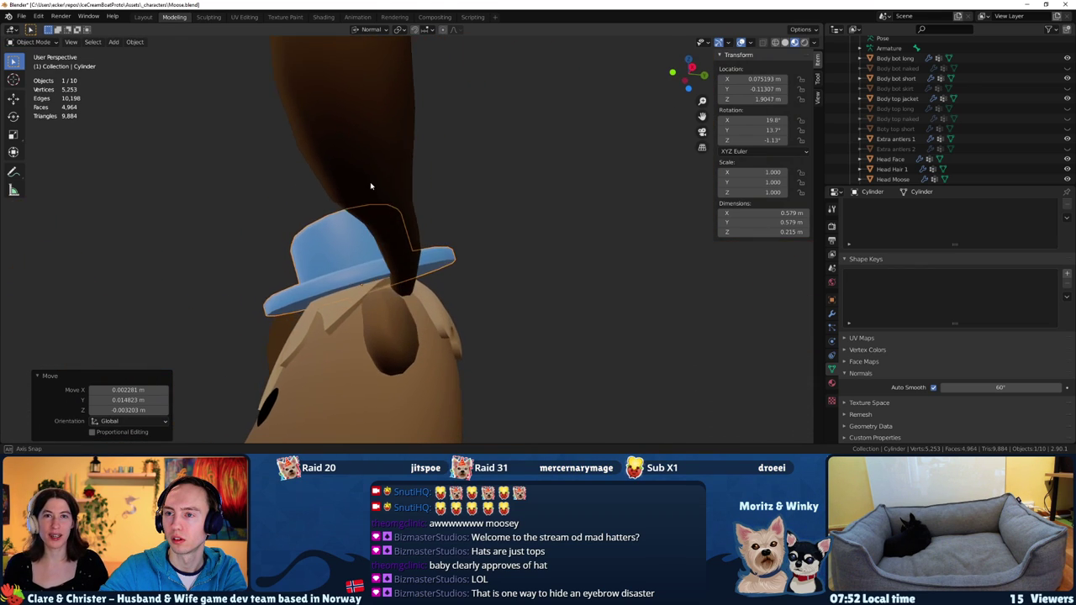
scroll(418, 357, "down", 4)
middle_click_drag(418, 358, 488, 252)
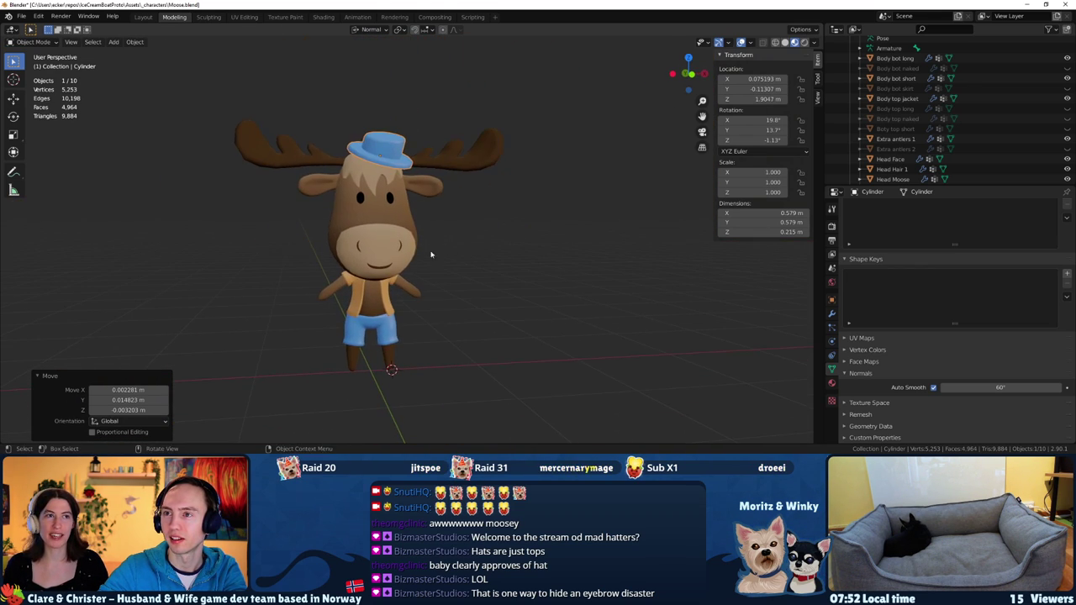
Scale the whole hat mesh by 0.835 to 0.483 × 0.483 × 0.18 m
key("s")
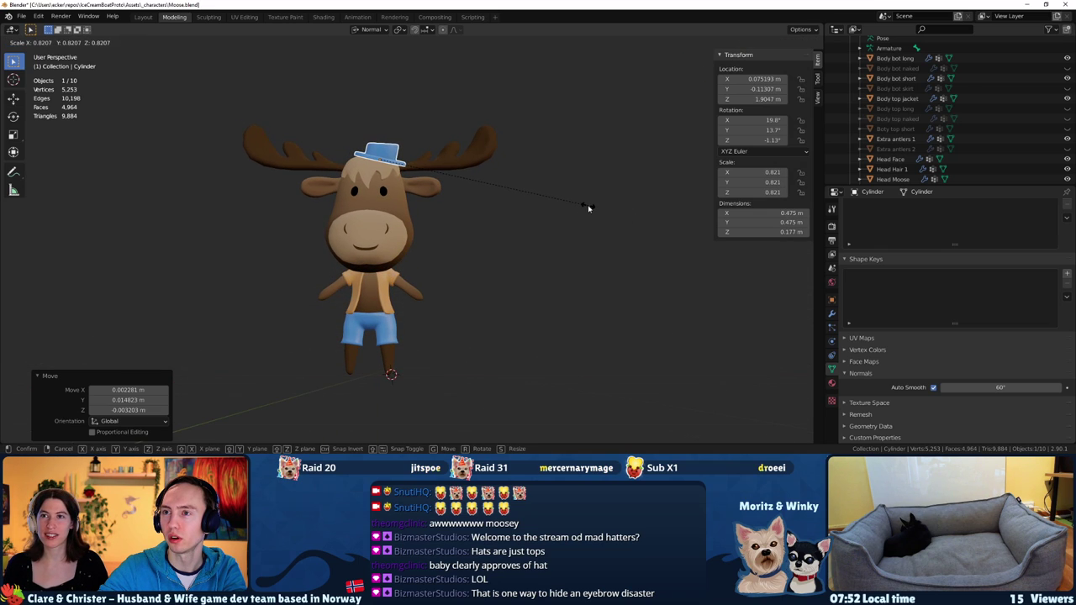
key("Escape")
key("Tab")
key("ctrl+l")
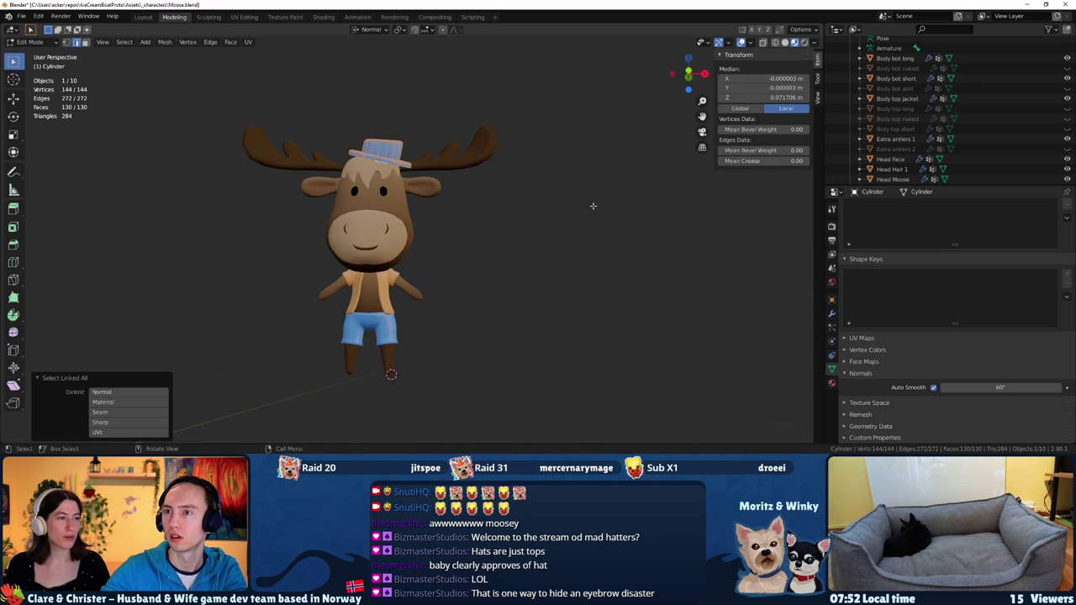
key("s")
left_click(588, 195)
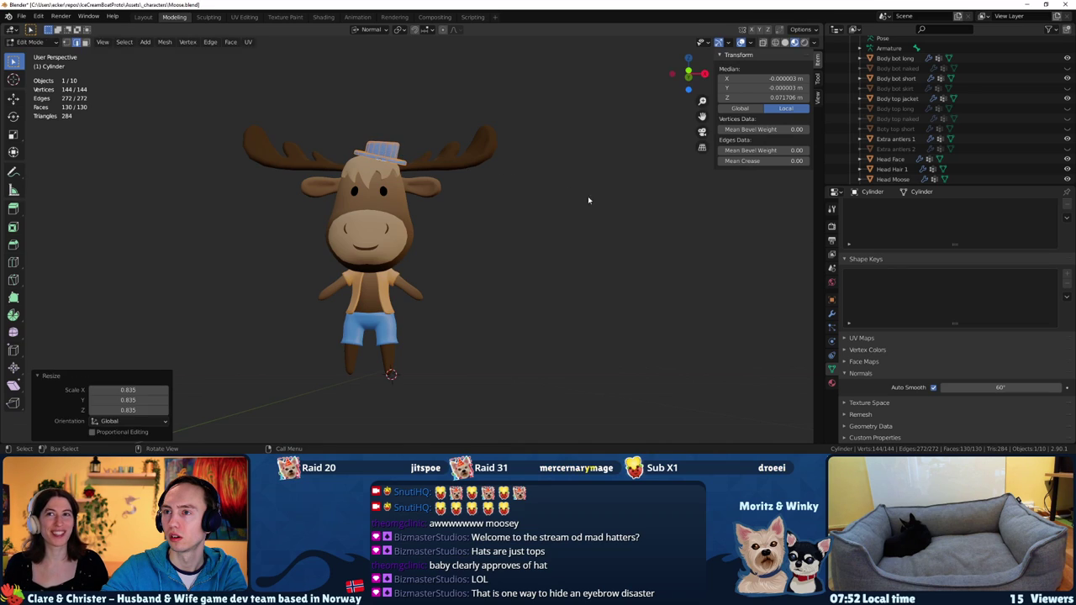
key("Tab")
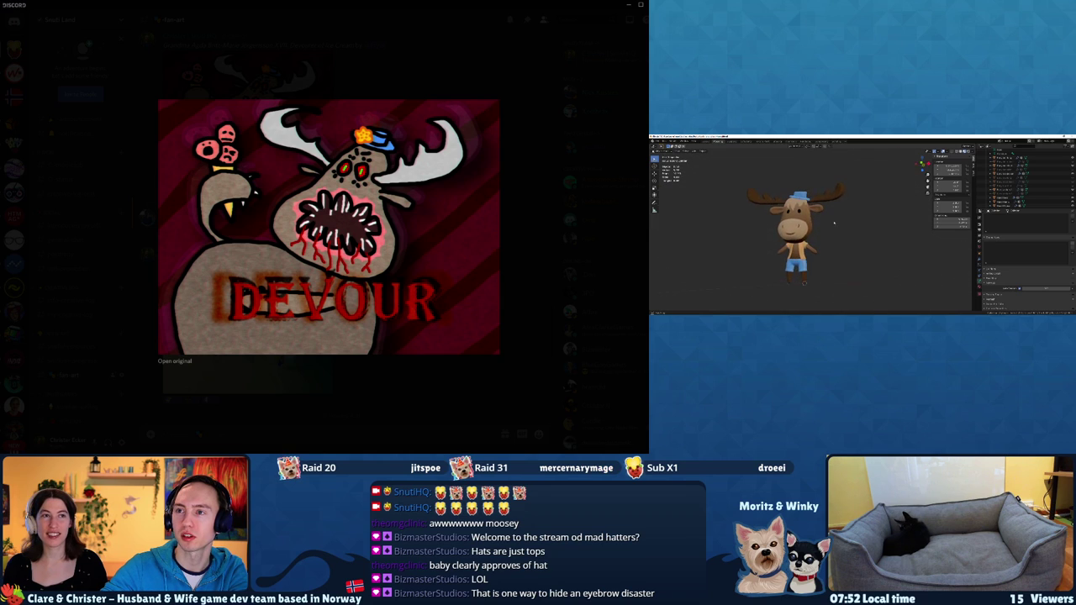
Orbit the Blender view to look down on the moose in its small blue hat
middle_click_drag(834, 223, 843, 244)
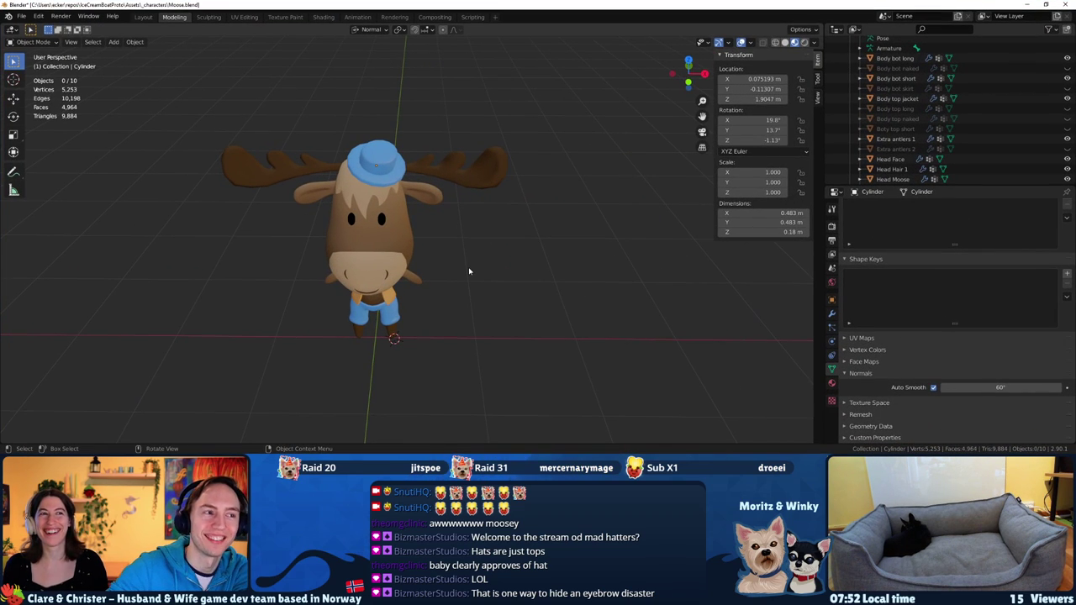
Save the Moose.blend file
middle_click_drag(430, 188, 419, 157)
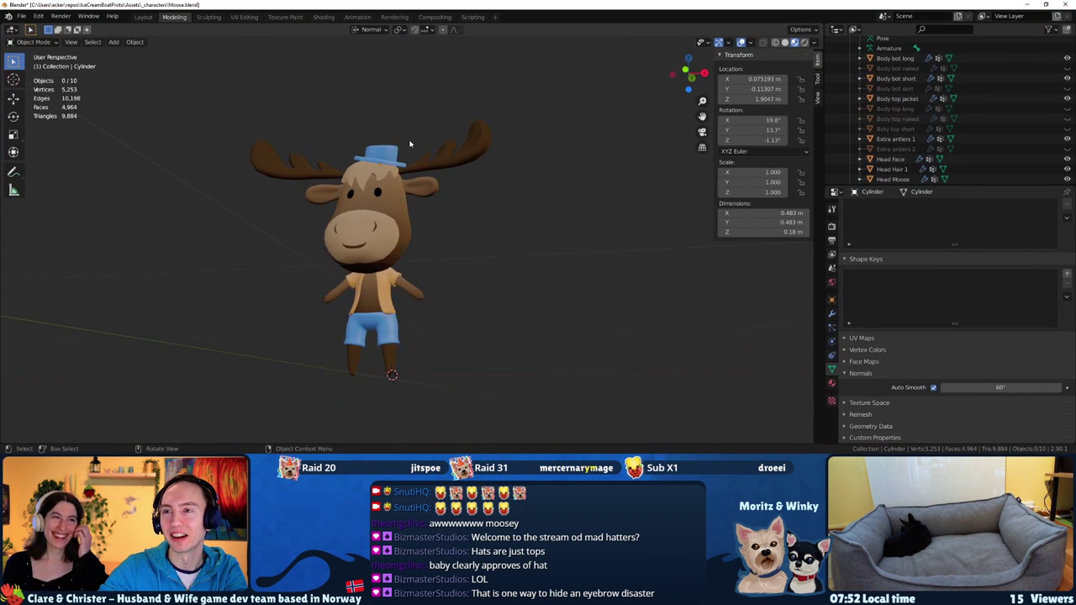
scroll(420, 157, "up", 3)
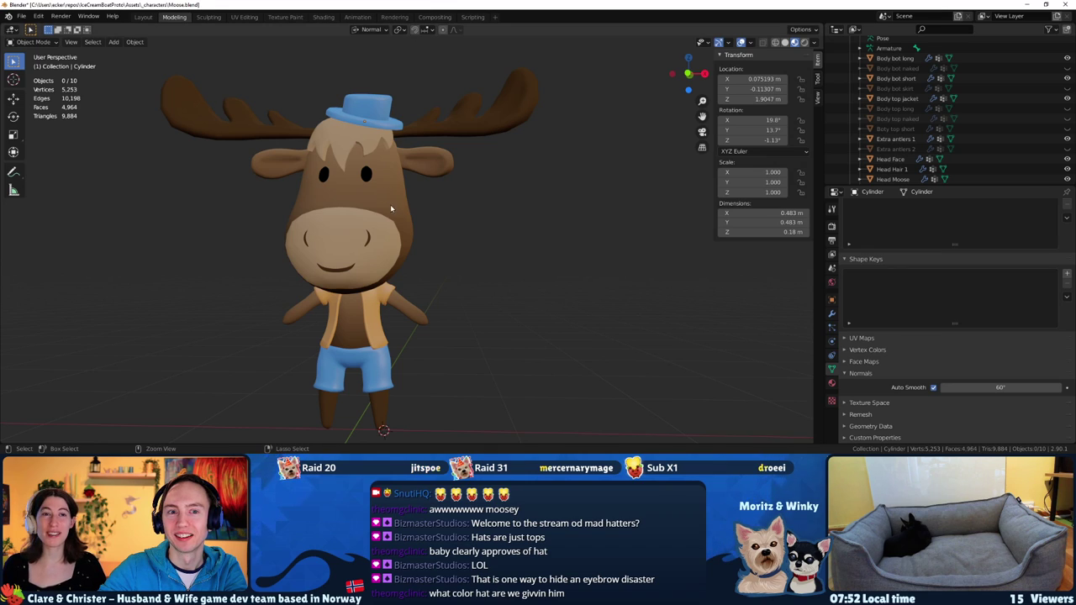
key("ctrl+s")
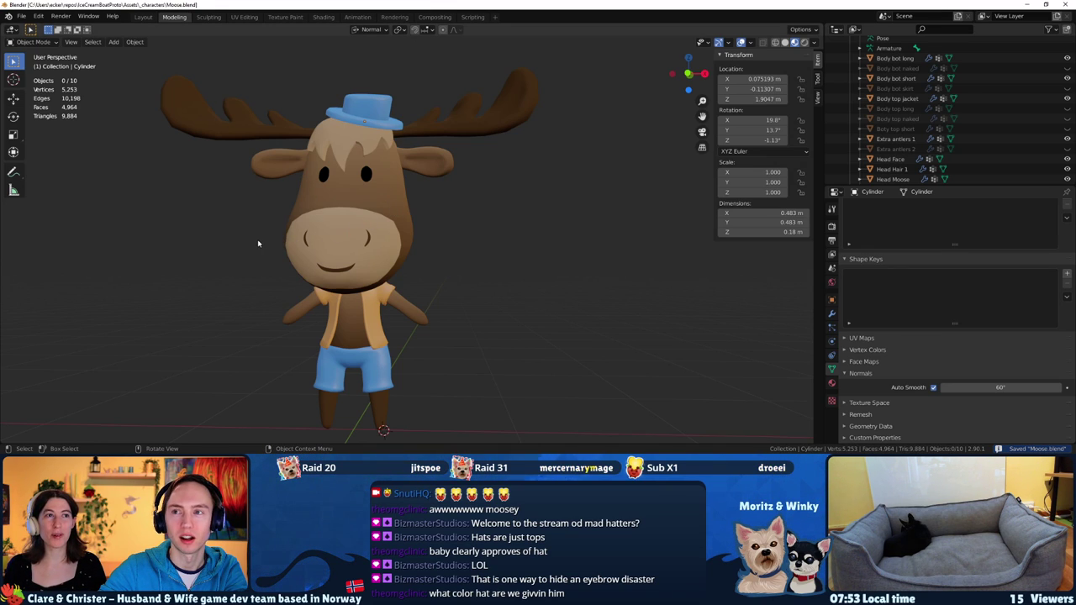
Select the blue hat and zoom in on it and the moose's head
middle_click_drag(258, 244, 315, 244)
left_click(380, 112)
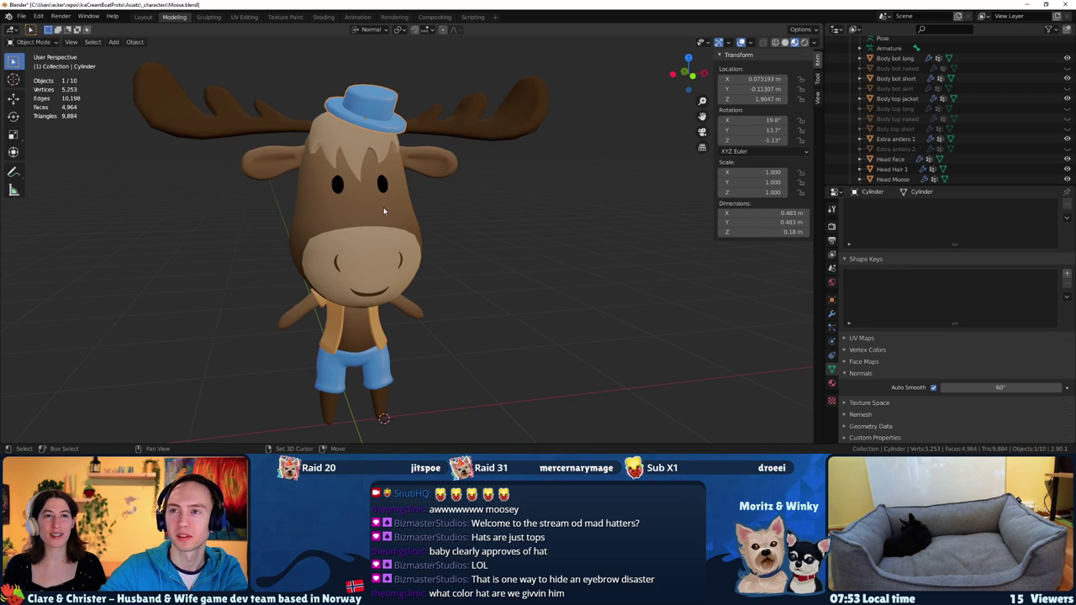
middle_click_drag(384, 211, 414, 280)
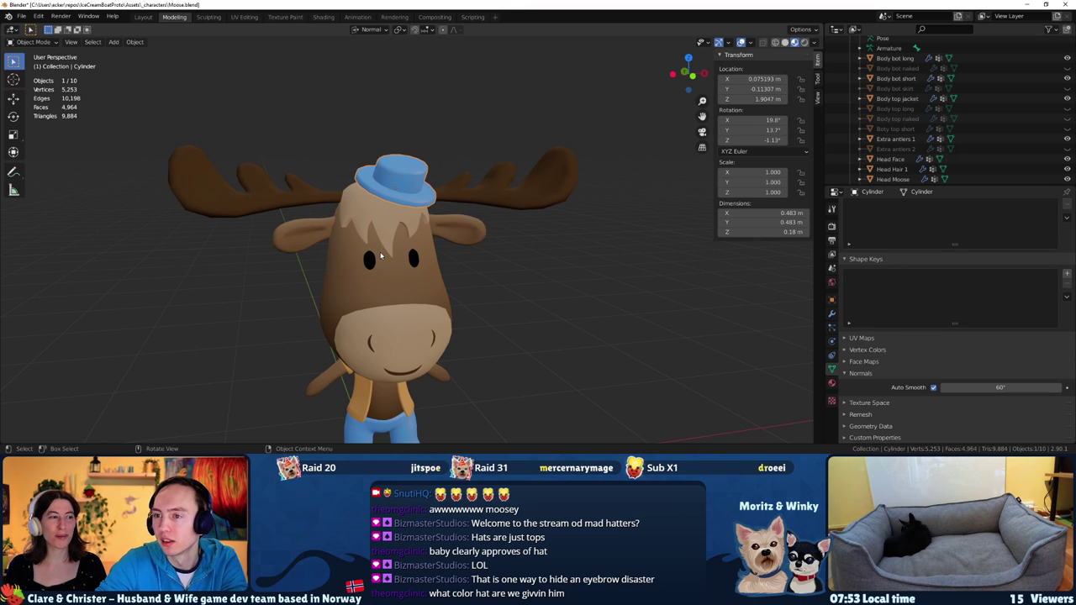
mouse_move(367, 254)
middle_mouse_down()
mouse_move(353, 227)
mouse_move(395, 228)
middle_mouse_up()
scroll(386, 246, "up", 4)
Add a 5-vertex cylinder to the hat mesh and flatten it to 0.052 along Z
key("Tab")
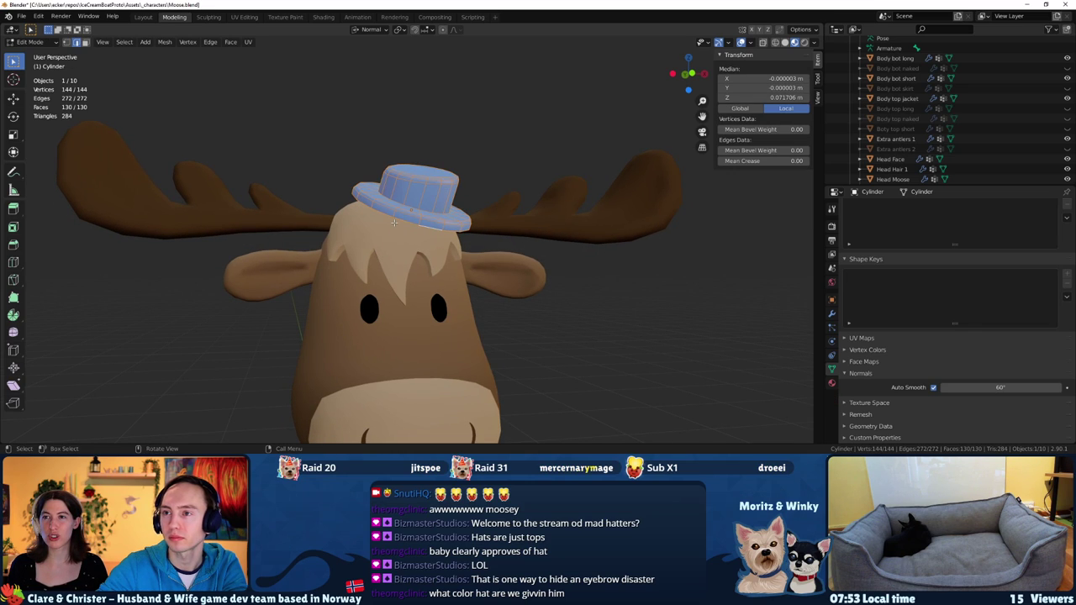
key("shift+a")
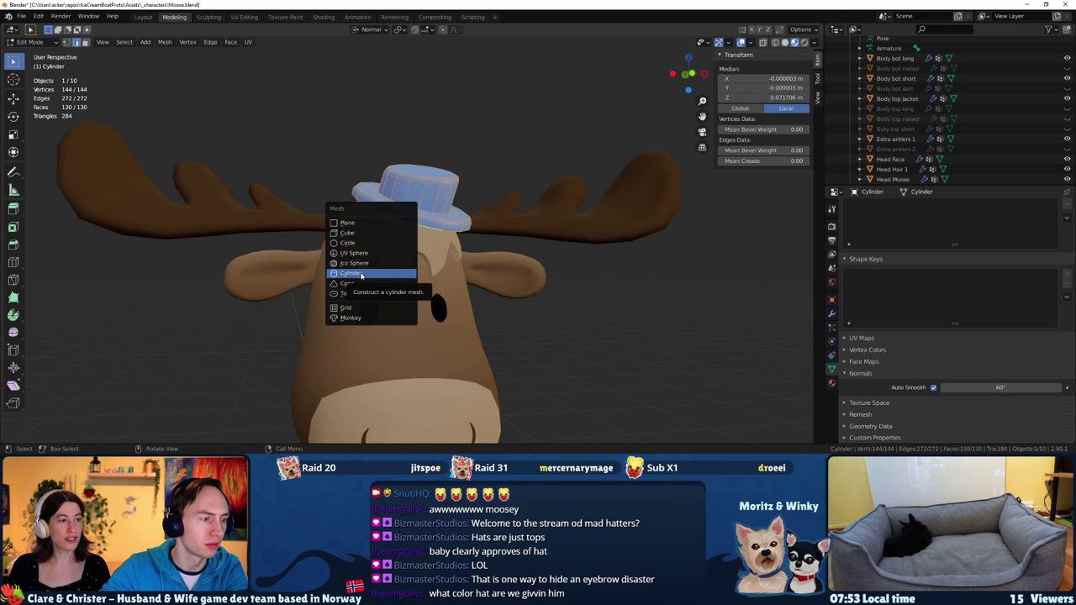
left_click(361, 276)
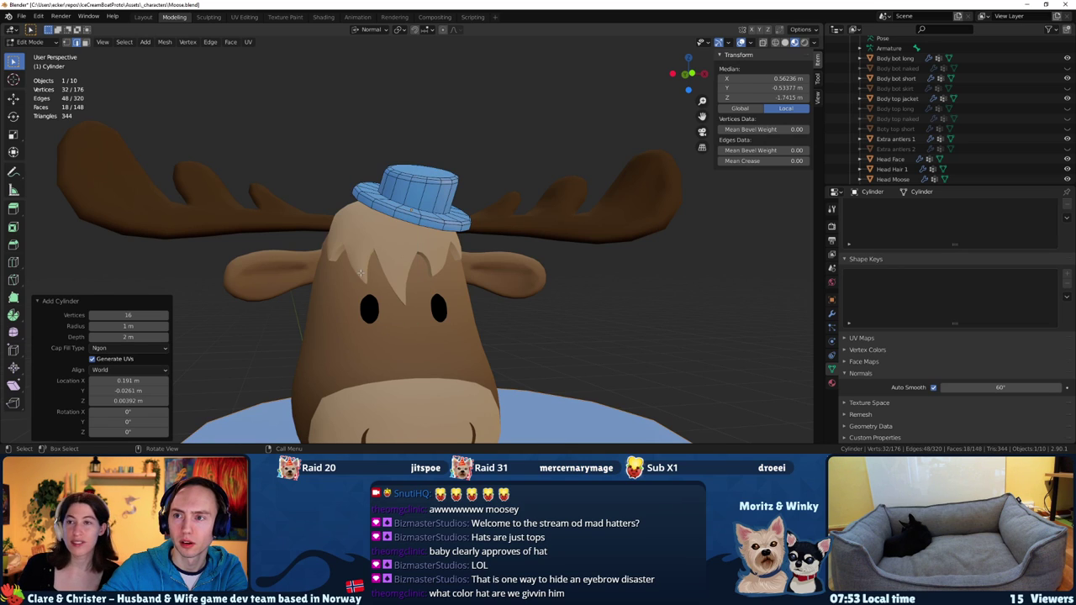
type("5")
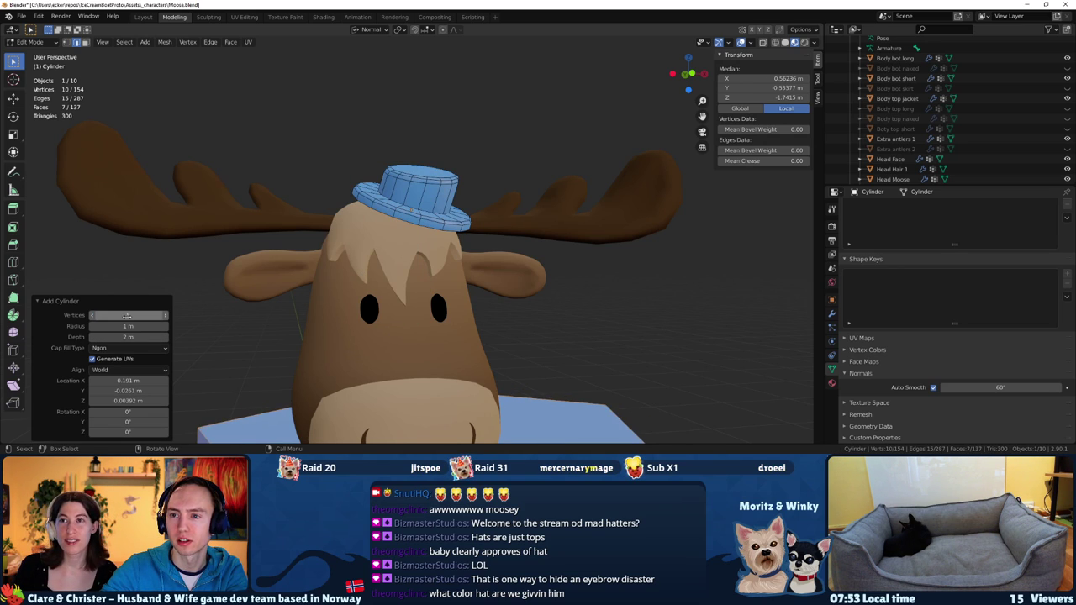
key("Return")
scroll(336, 395, "down", 6)
middle_click_drag(336, 395, 362, 379)
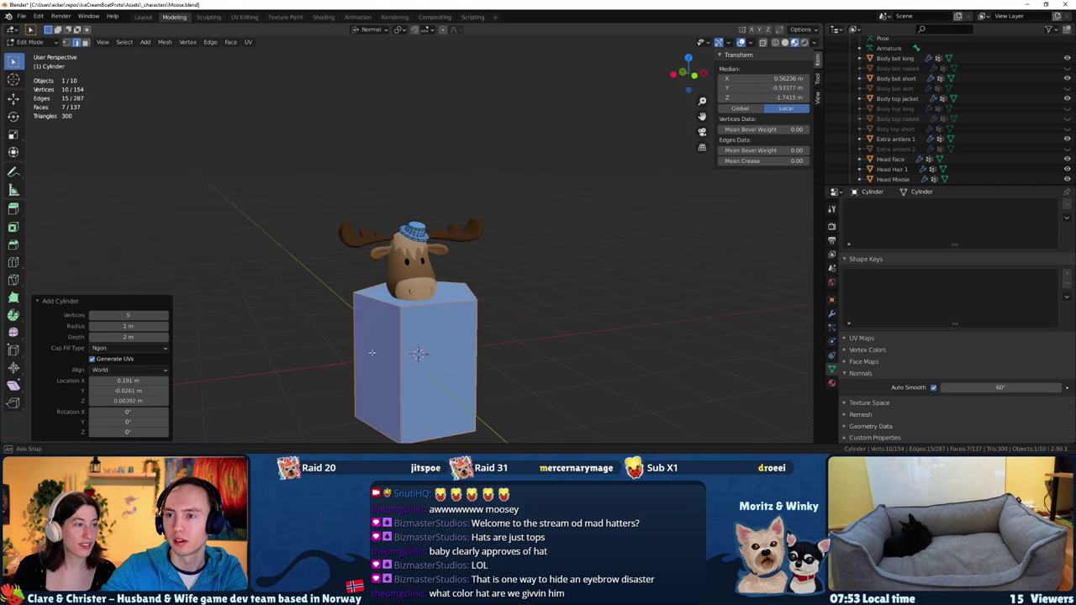
key("s")
key("z")
key("z")
key("z")
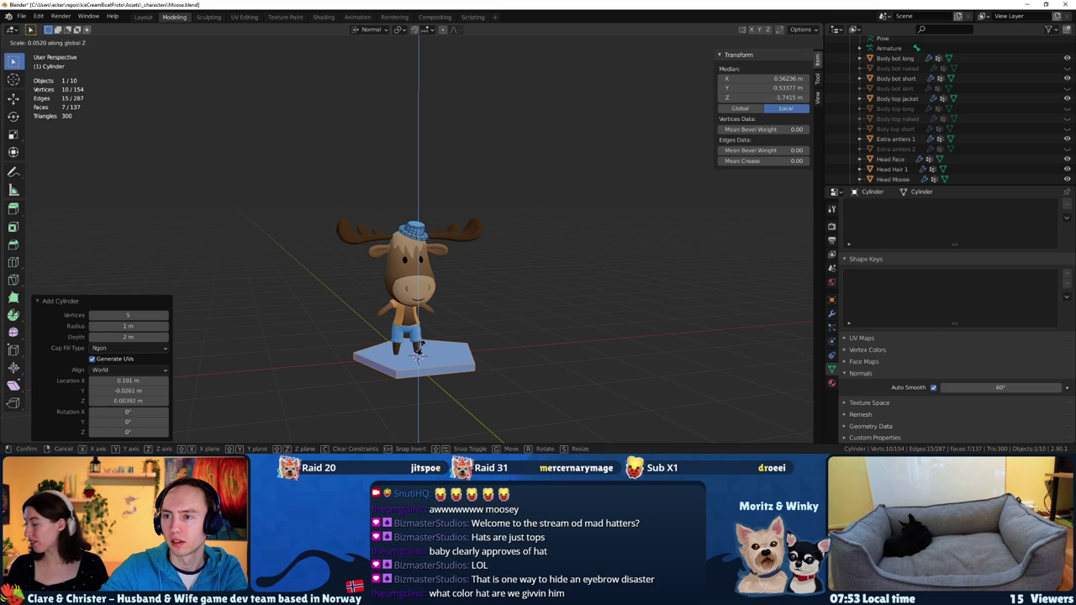
left_click(418, 357)
middle_click_drag(418, 357, 420, 357)
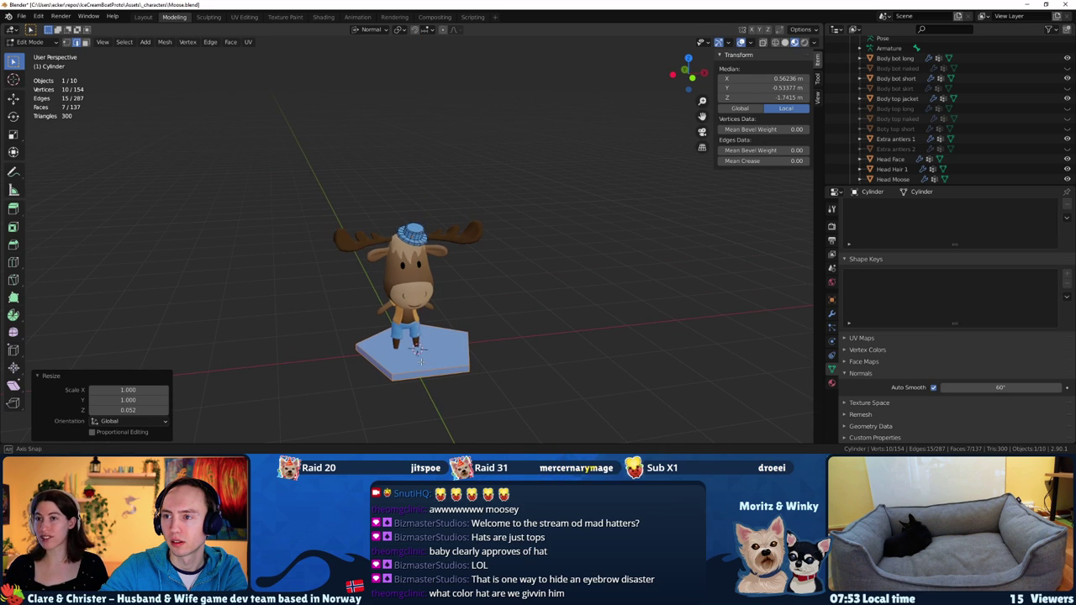
Add a new empty material slot to the hat
left_click(831, 301)
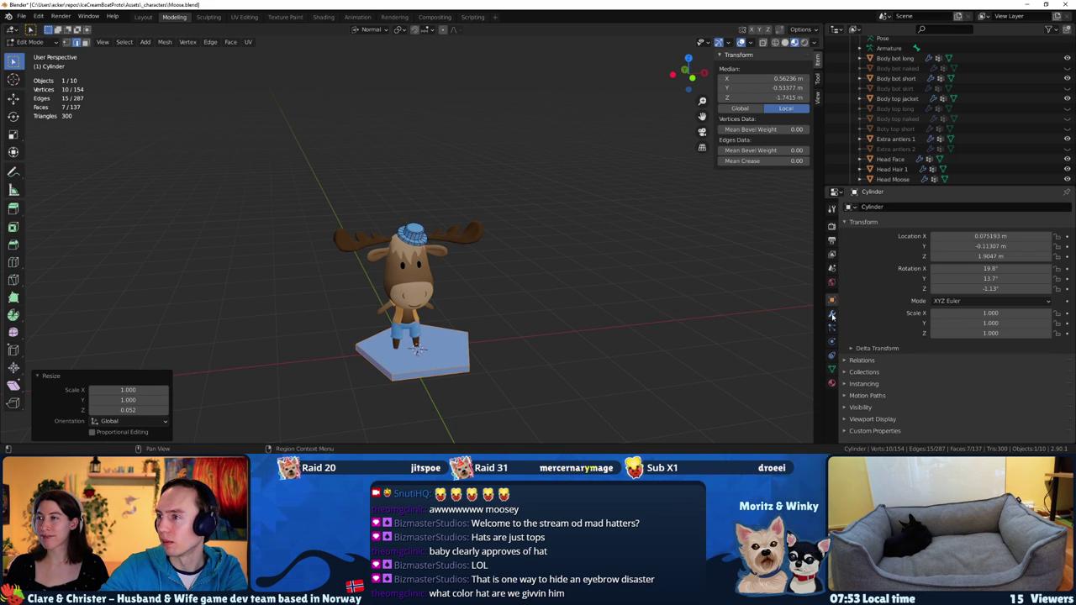
left_click(832, 383)
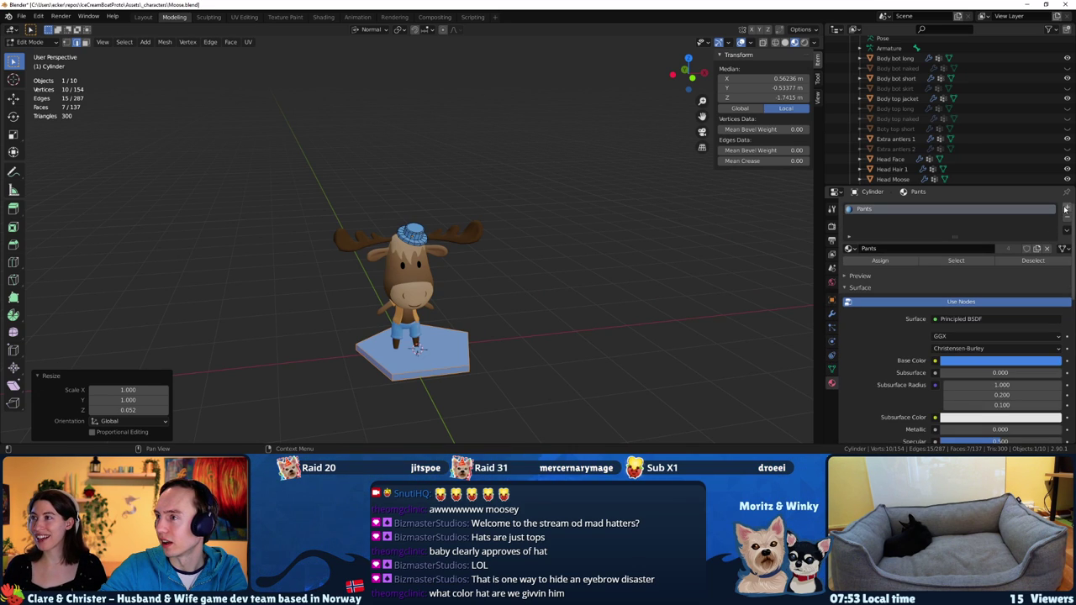
left_click(1066, 209)
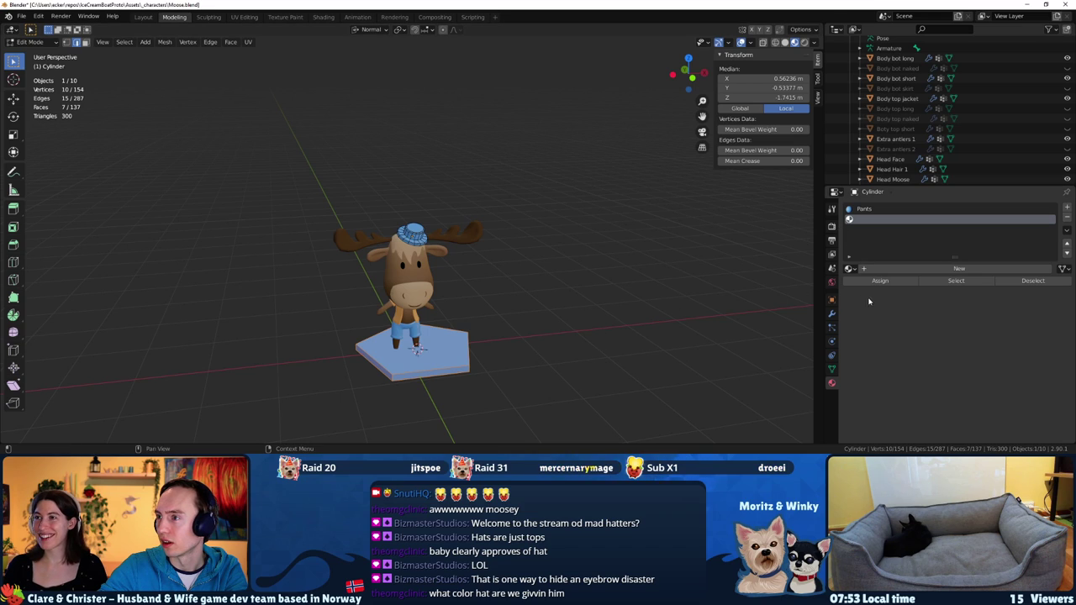
Assign the existing orange Shirt material to the five-sided slab
left_click(849, 269)
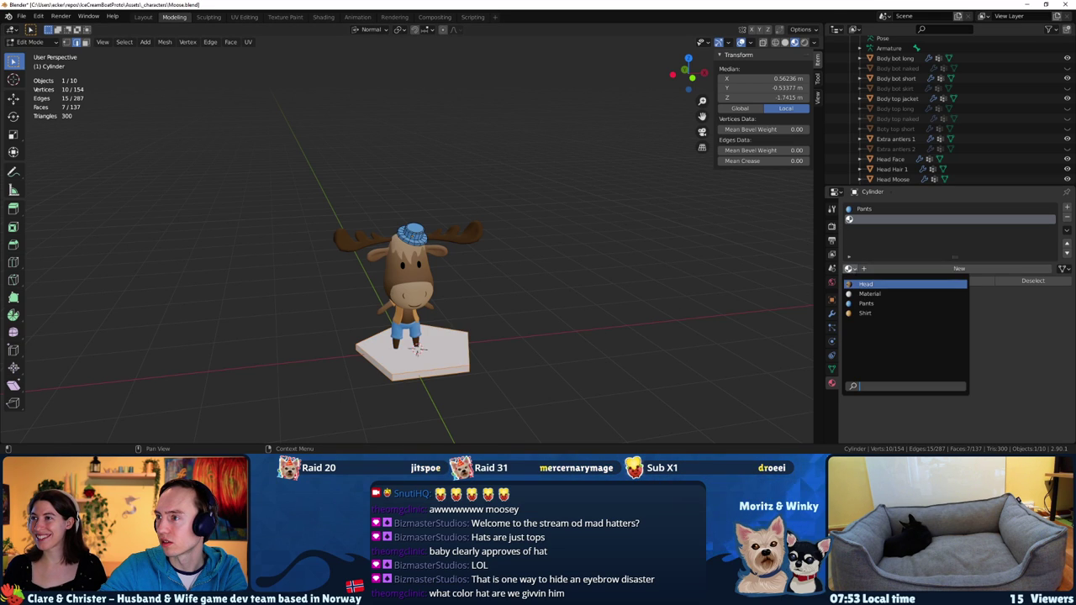
left_click(862, 314)
mouse_move(404, 362)
middle_mouse_down()
mouse_move(440, 373)
mouse_move(423, 294)
middle_mouse_up()
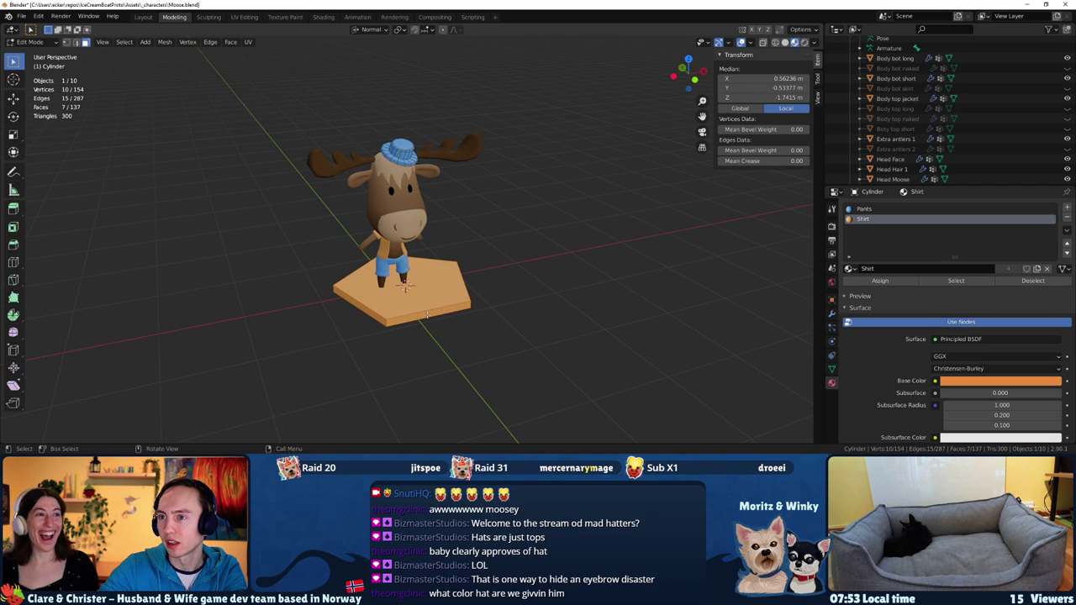
Extrude the slab faces in place five times, leaving each new face where it is
key("e")
right_click(436, 302)
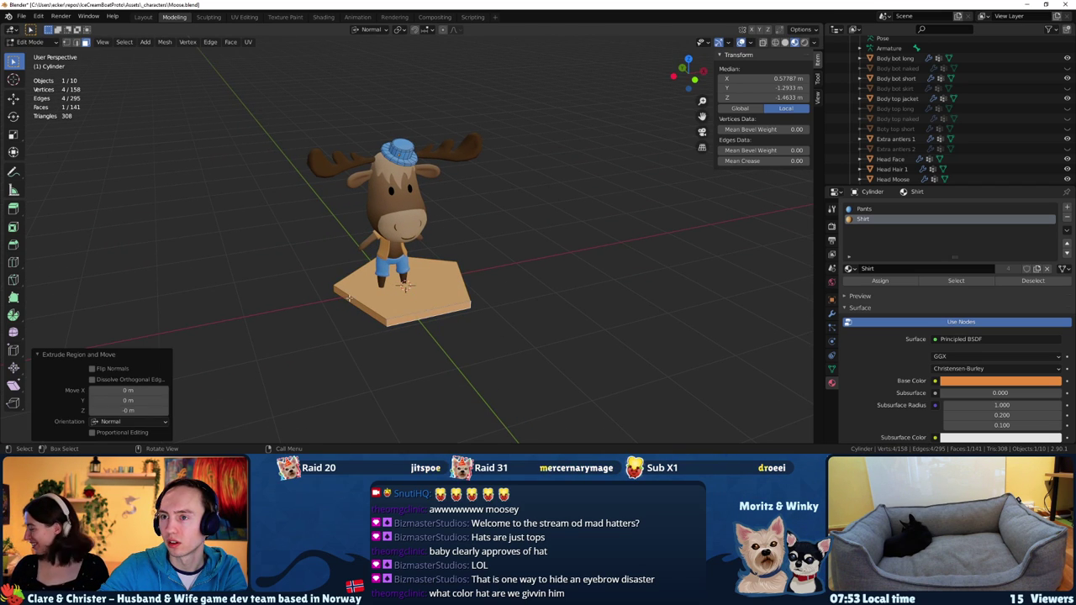
middle_click_drag(349, 299, 348, 329)
key("e")
right_click(348, 329)
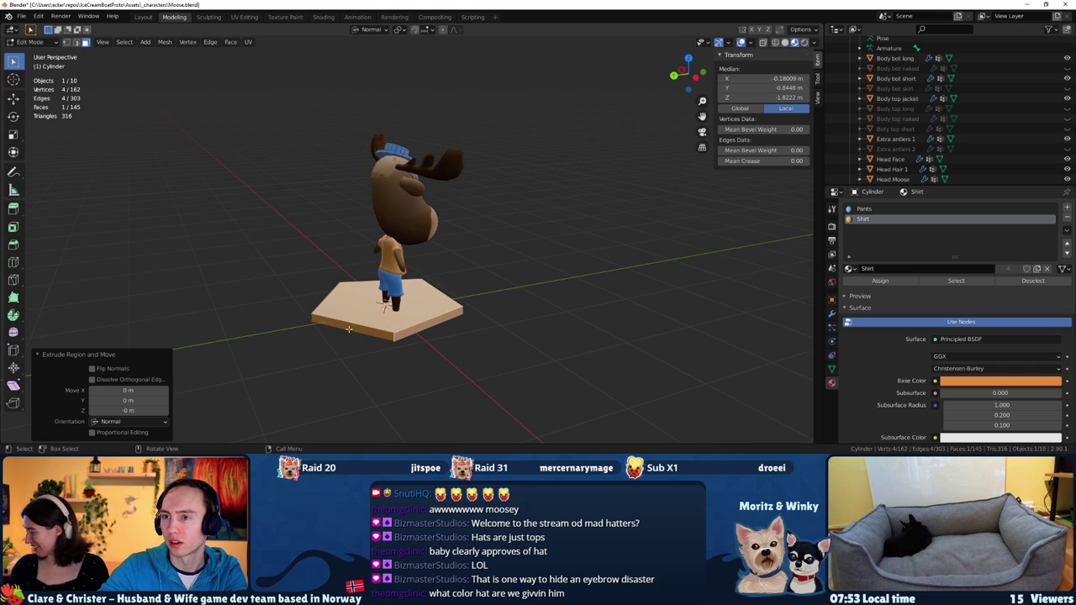
key("e")
right_click(348, 329)
mouse_move(348, 329)
middle_mouse_down()
mouse_move(436, 346)
mouse_move(433, 328)
middle_mouse_up()
key("e")
right_click(435, 346)
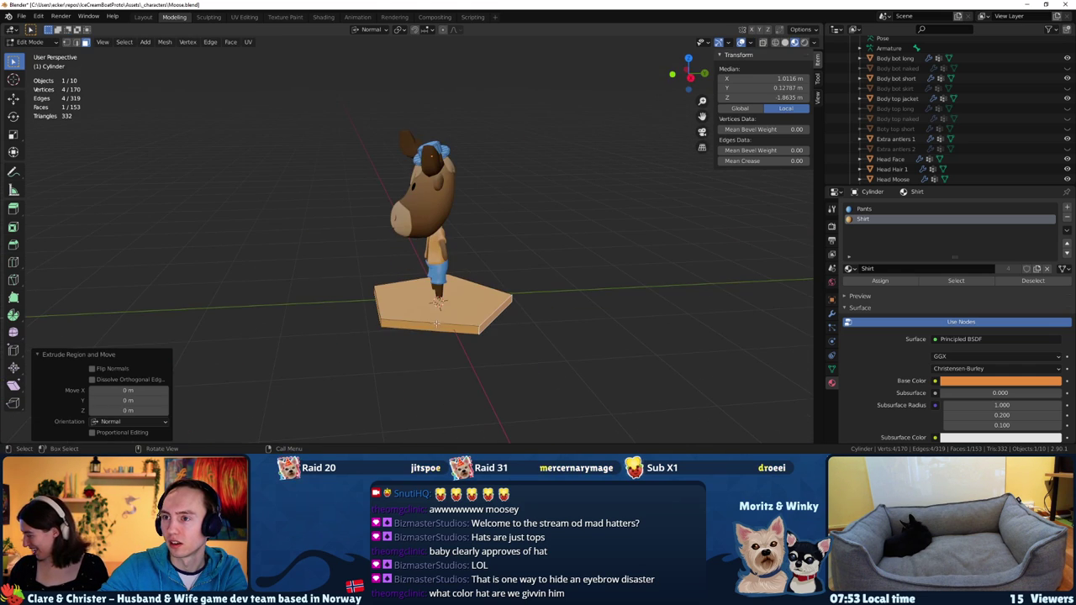
key("e")
right_click(436, 324)
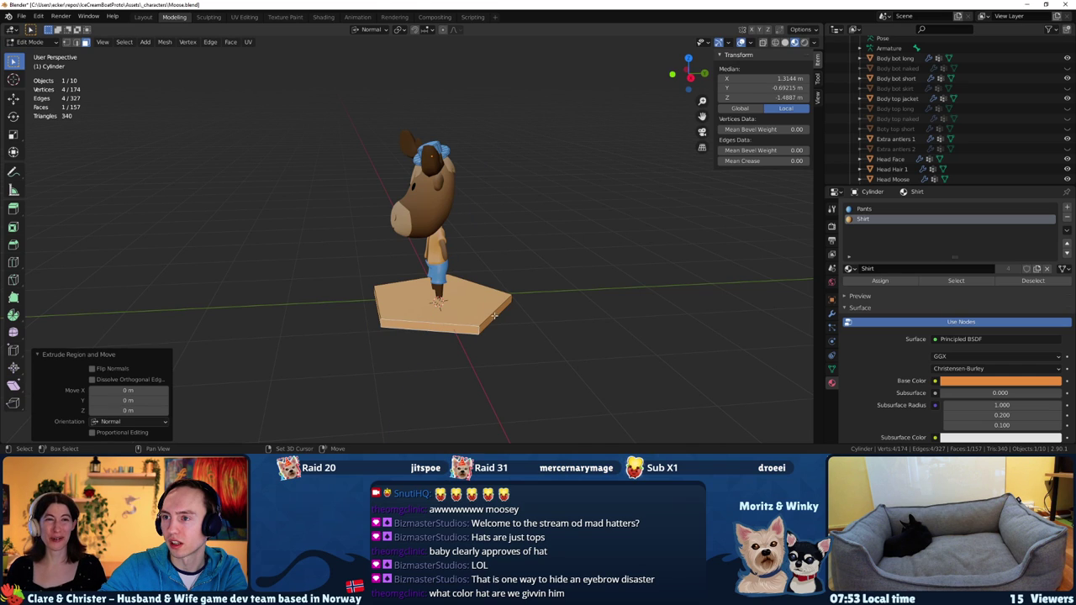
Select four side faces and test a vertical extrude, edge slide and grab, cancelling each
mouse_move(494, 316)
middle_mouse_down()
mouse_move(399, 320)
mouse_move(479, 345)
middle_mouse_up()
left_click(402, 326, "shift")
left_click(399, 320, "shift")
key("e")
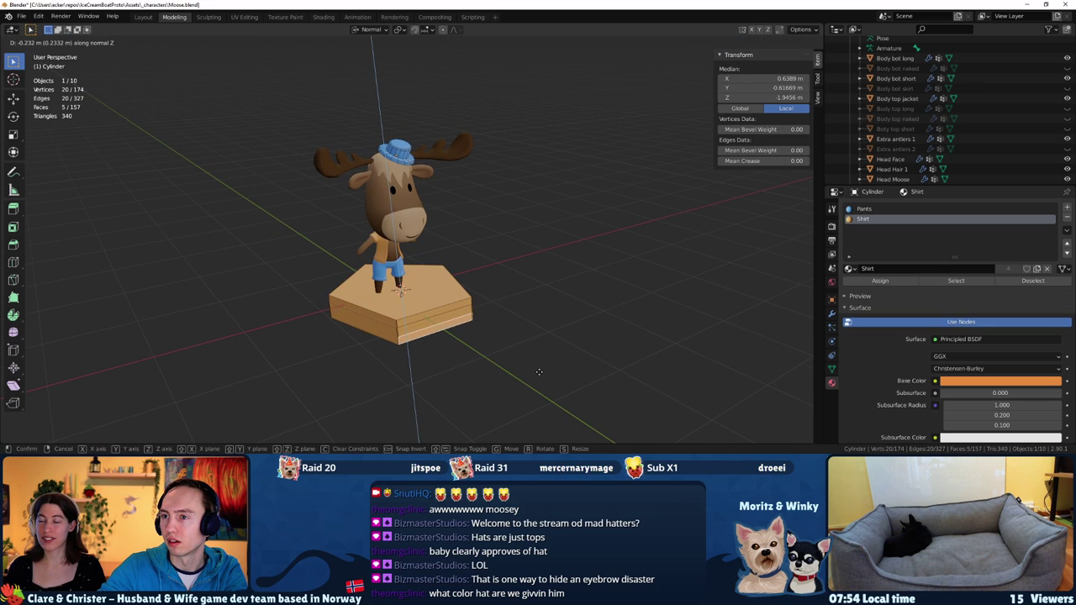
key("z")
key("Escape")
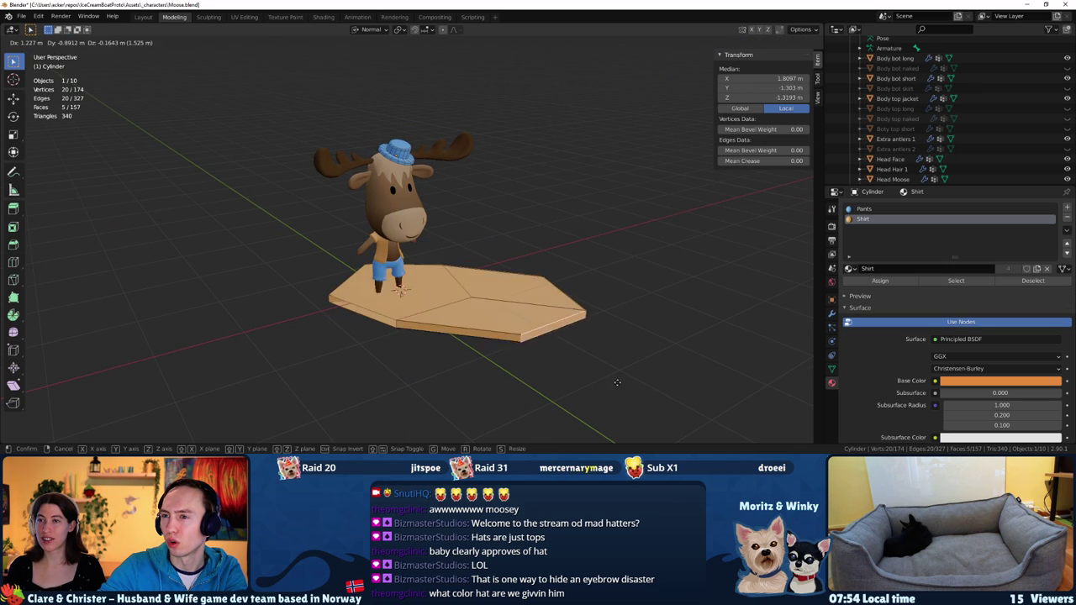
key("g")
key("g")
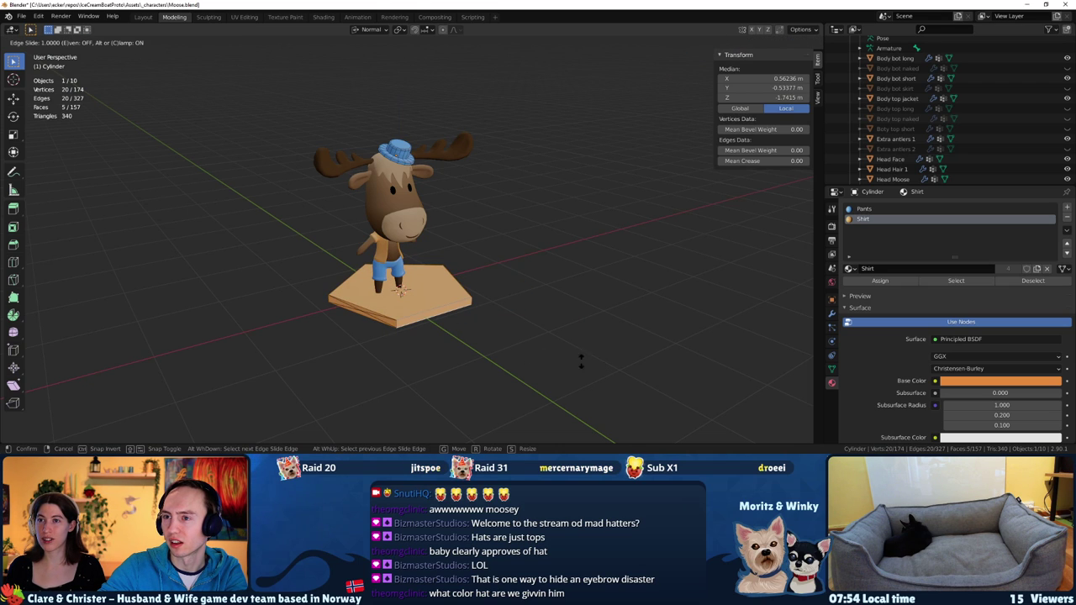
key("Escape")
middle_click_drag(580, 360, 459, 329)
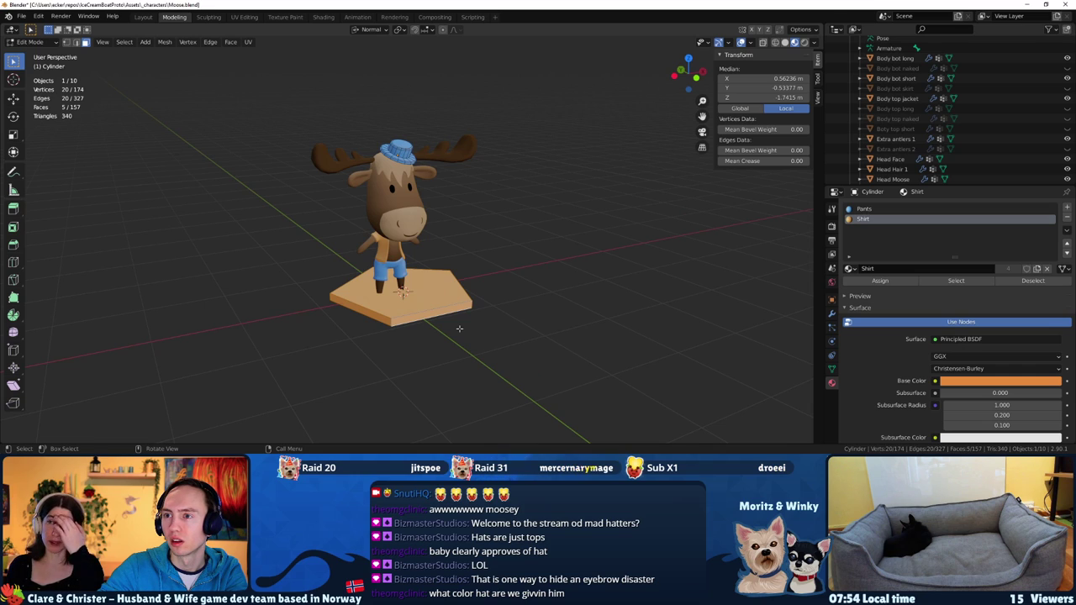
key("g")
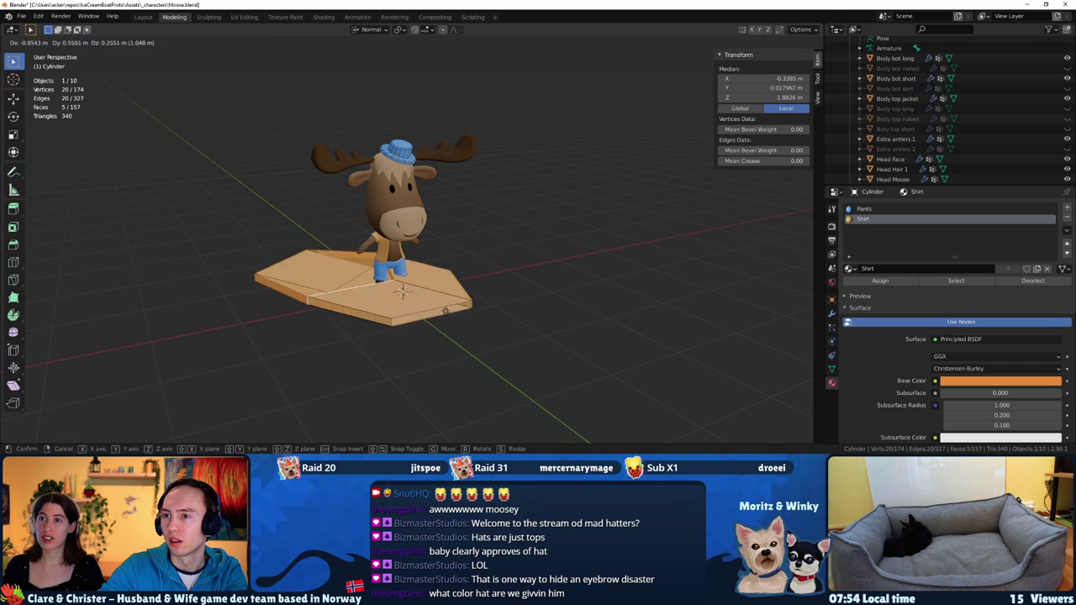
right_click(451, 351)
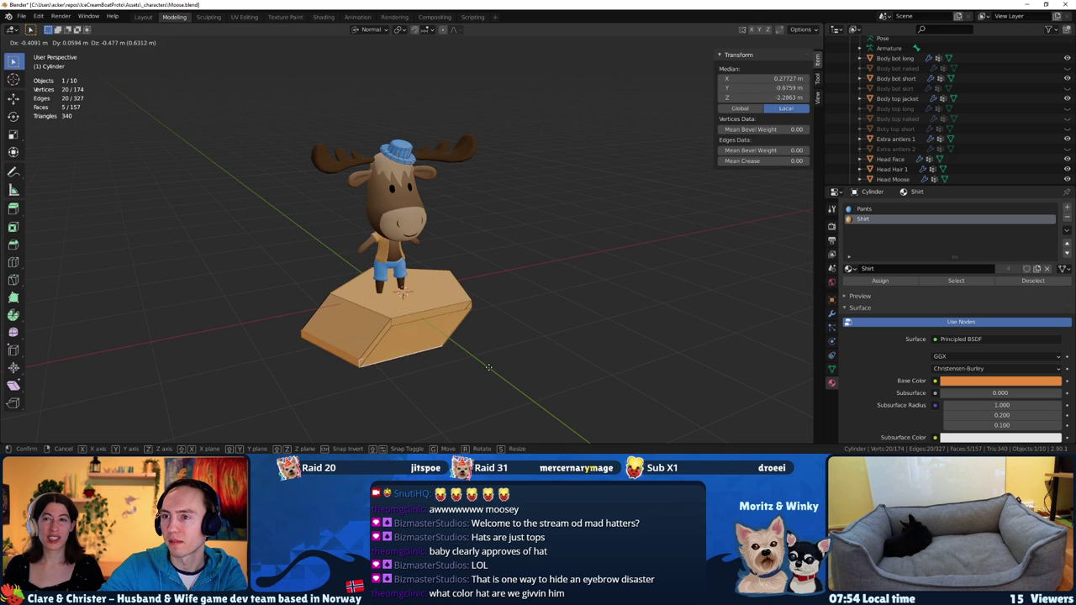
mouse_move(452, 352)
middle_mouse_down()
mouse_move(525, 343)
mouse_move(452, 322)
middle_mouse_up()
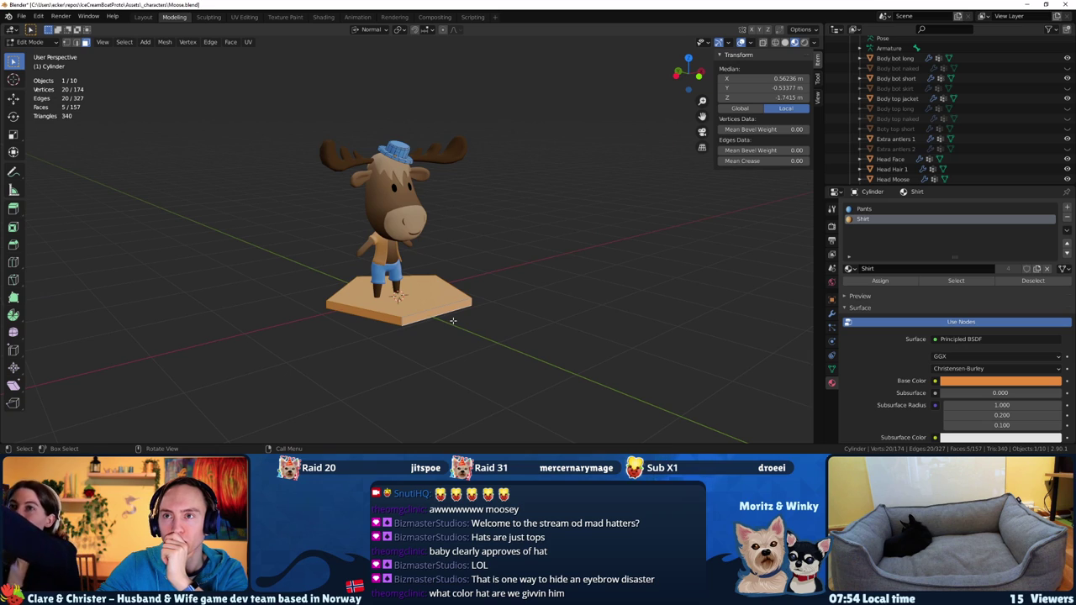
left_click(365, 31)
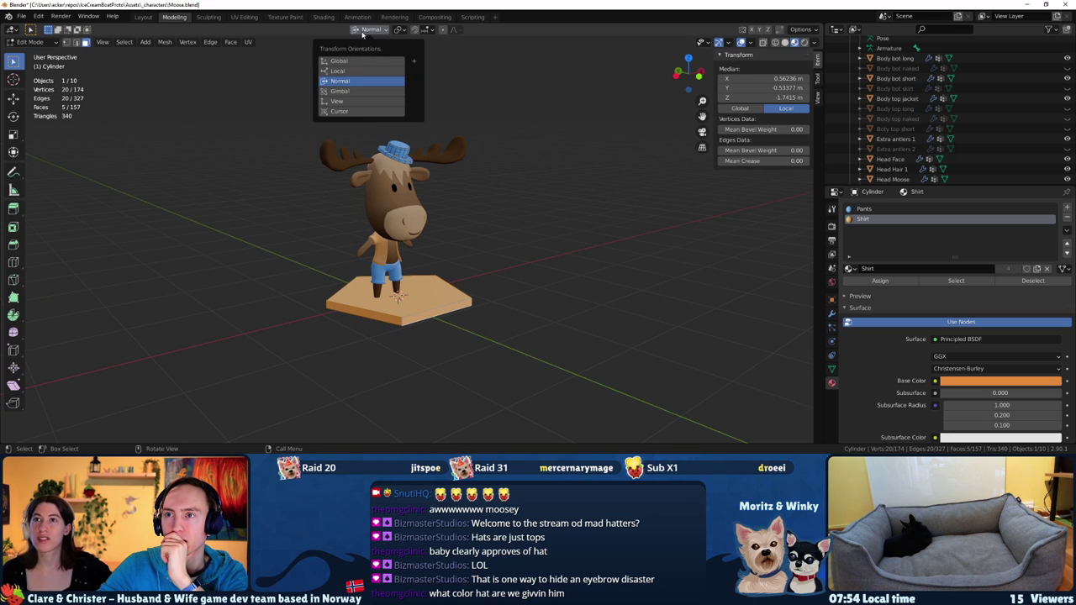
Set the pivot to each face's own centre and extrude the slab faces into star points
key("e")
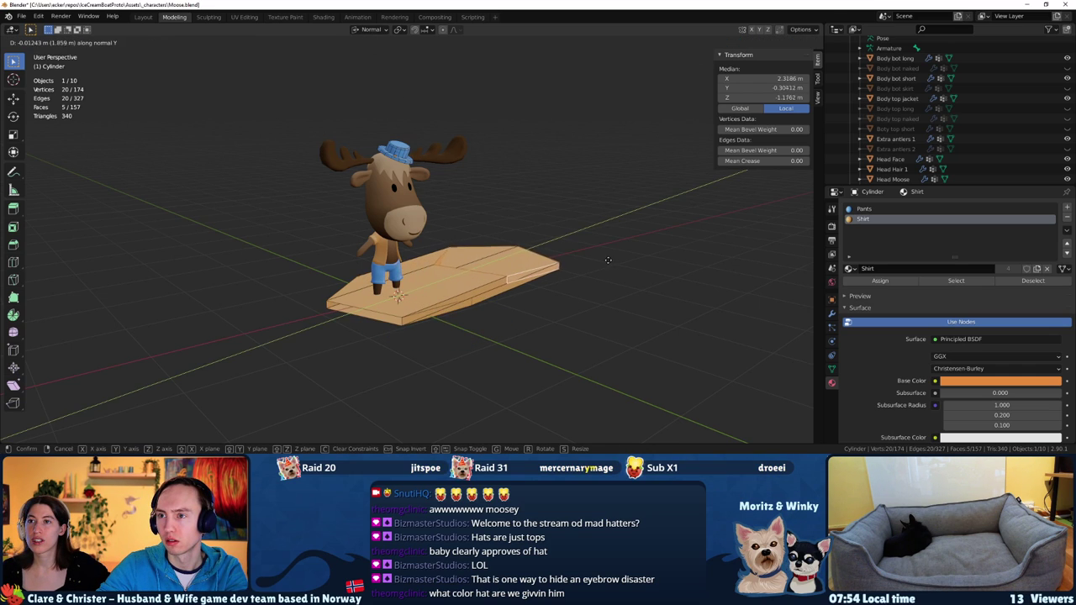
key("y")
key("z")
key("z")
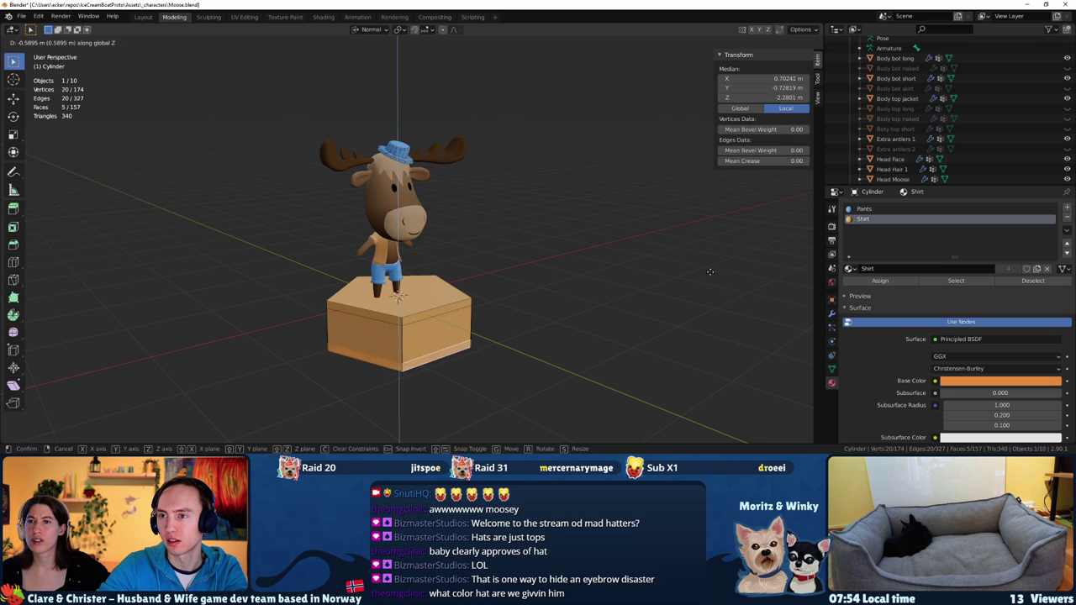
key("Escape")
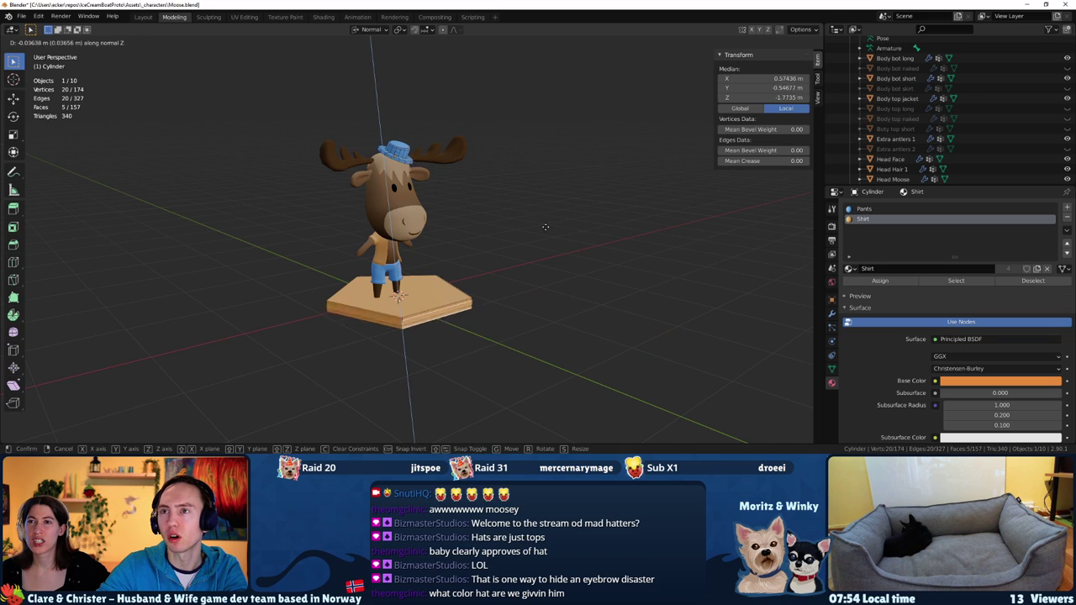
left_click(398, 30)
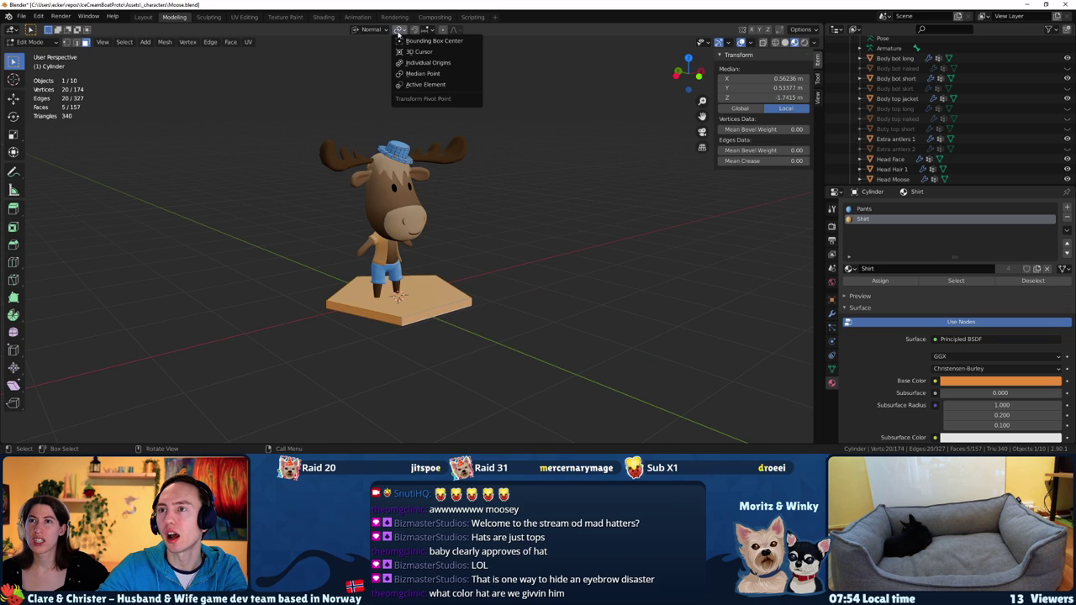
left_click(428, 64)
key("e")
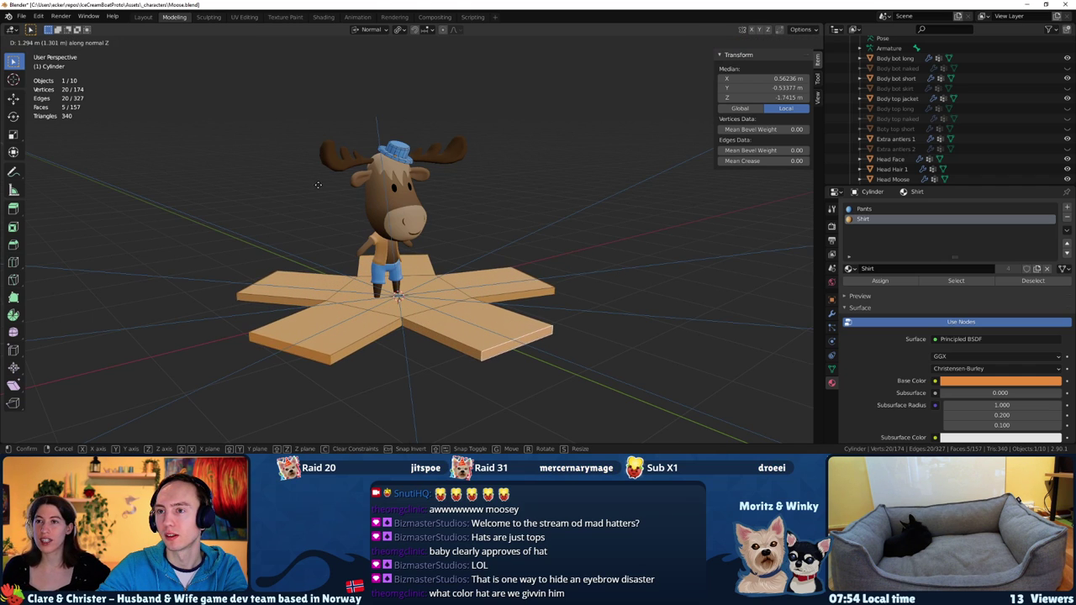
left_click(324, 184)
Scale the star's faces slightly larger from a top-down view
mouse_move(328, 194)
middle_mouse_down()
mouse_move(417, 341)
mouse_move(401, 324)
middle_mouse_up()
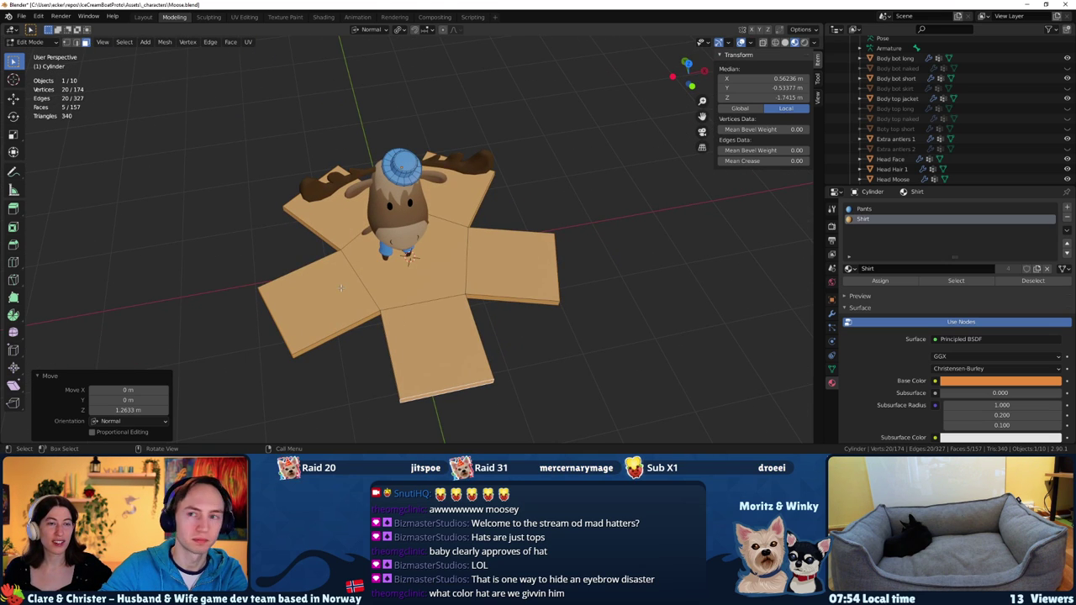
middle_click_drag(340, 289, 548, 308)
key("s")
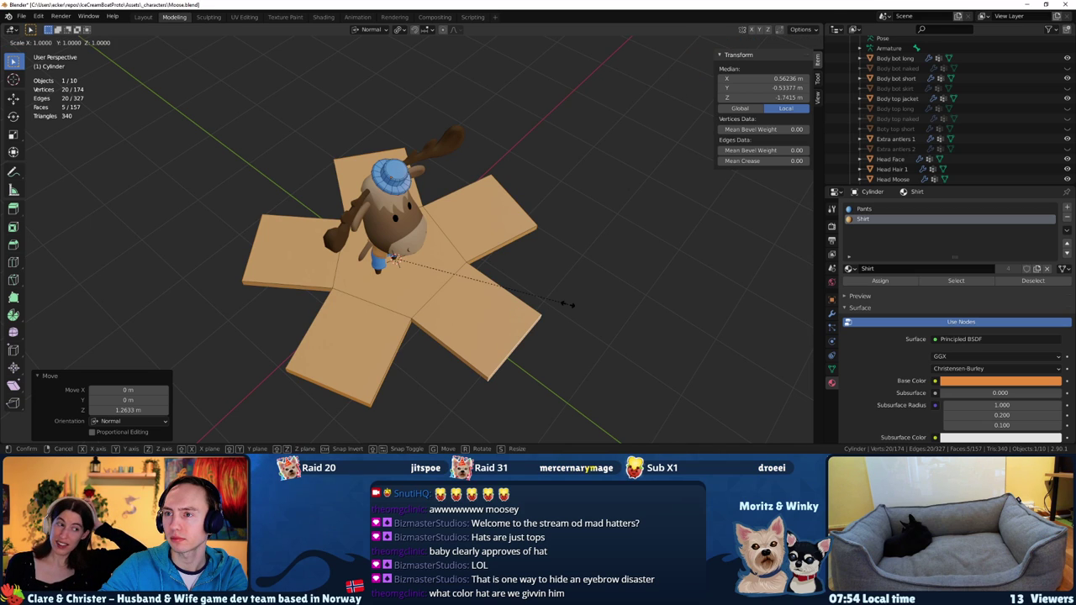
left_click(473, 294)
Extrude the star faces outward, shrink the new layer, then extrude once more
middle_click_drag(472, 294, 480, 280)
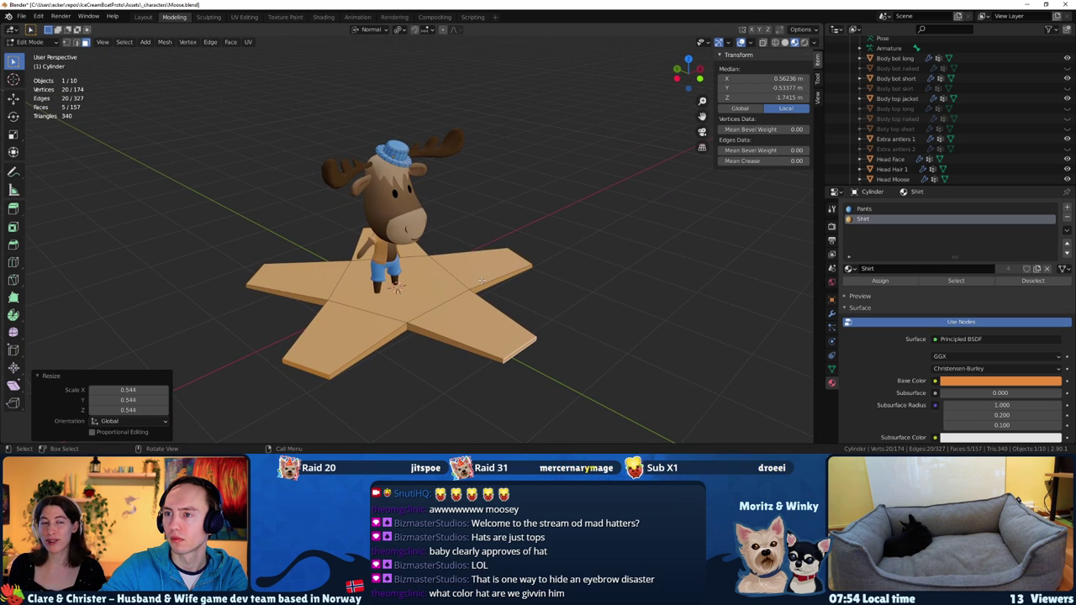
key("e")
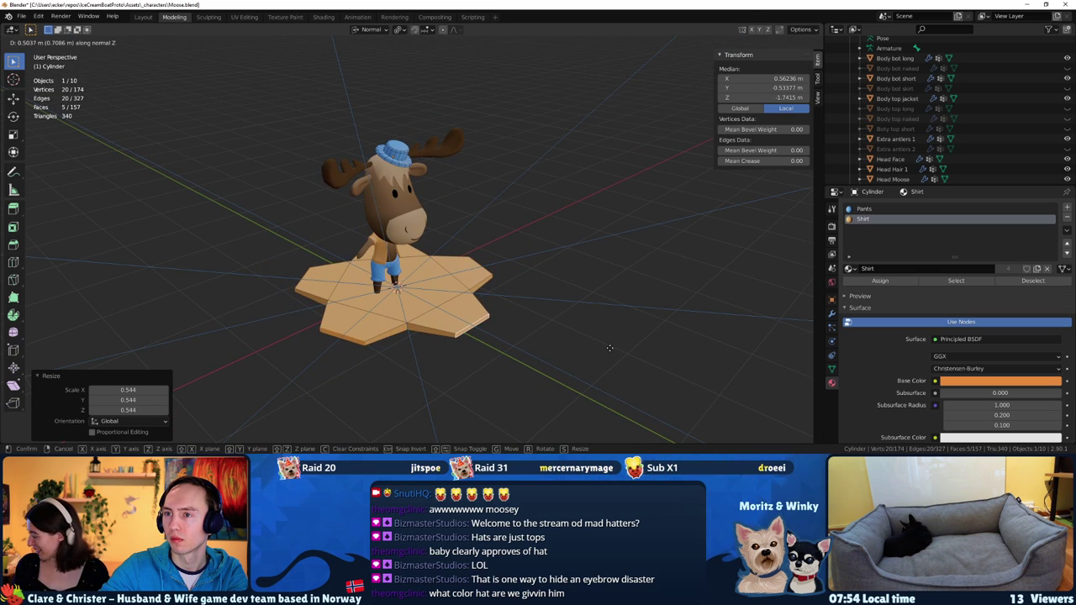
left_click(604, 347)
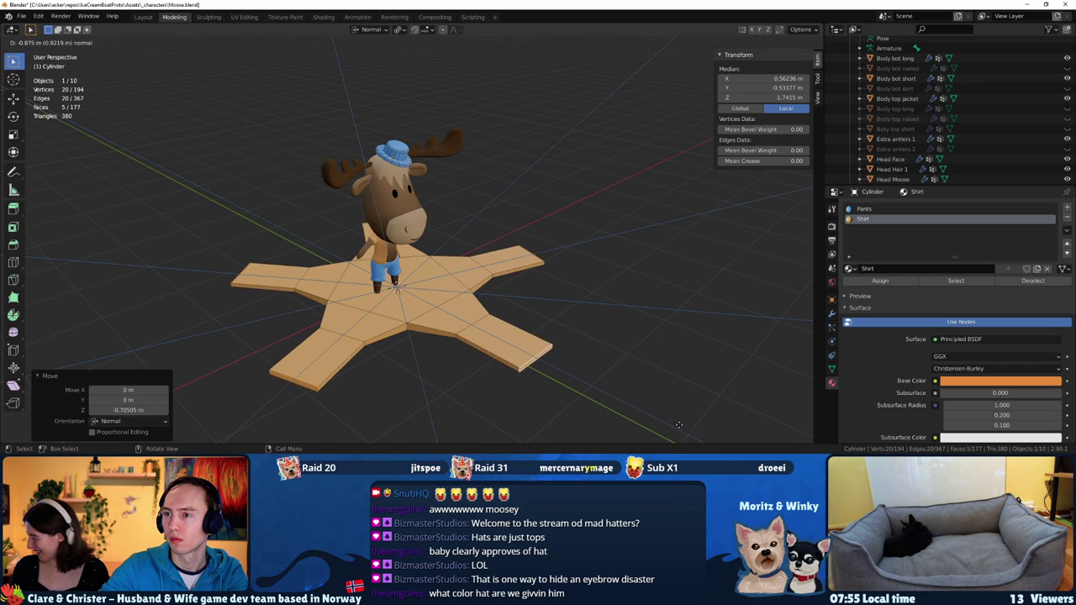
left_click(664, 380)
key("s")
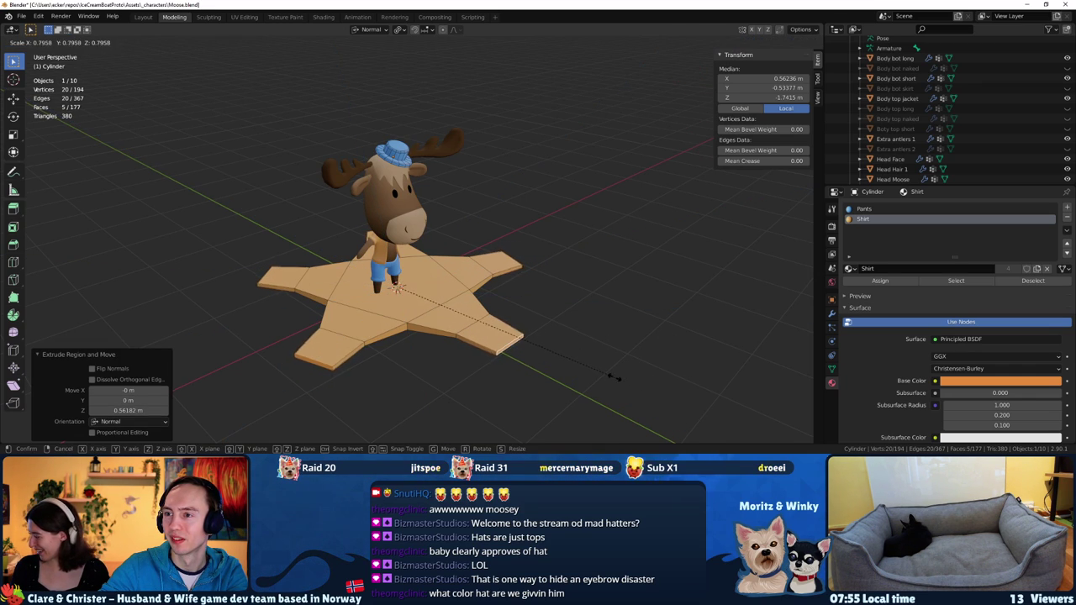
left_click(608, 374)
key("e")
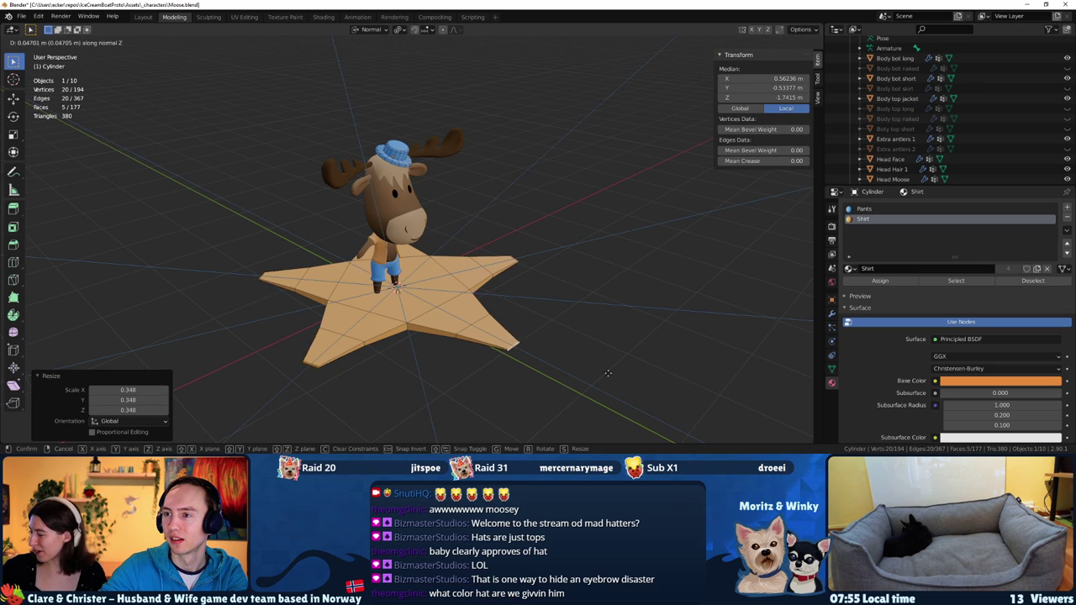
left_click(664, 403)
middle_click_drag(664, 402, 420, 300)
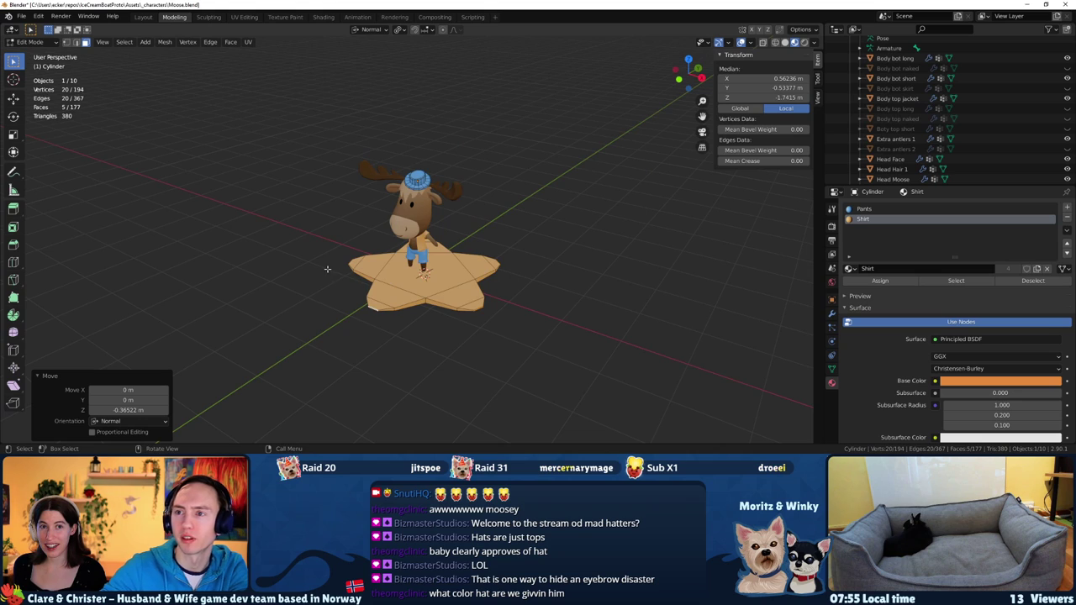
Grow the top-face selection and stretch the star vertically with S Z
middle_click_drag(357, 277, 357, 233)
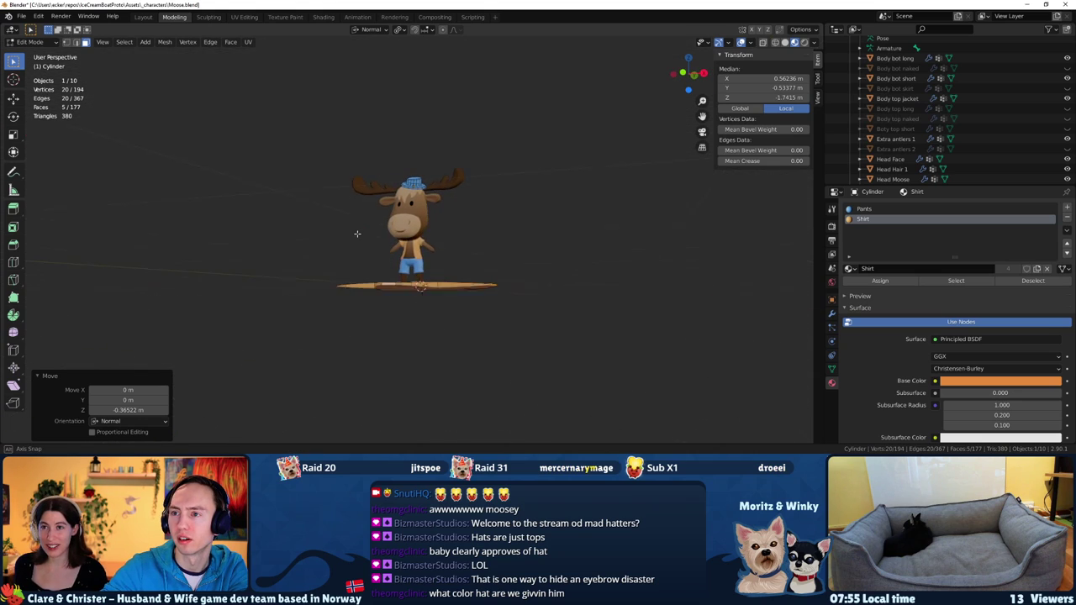
scroll(357, 234, "up", 5)
key("s")
key("z")
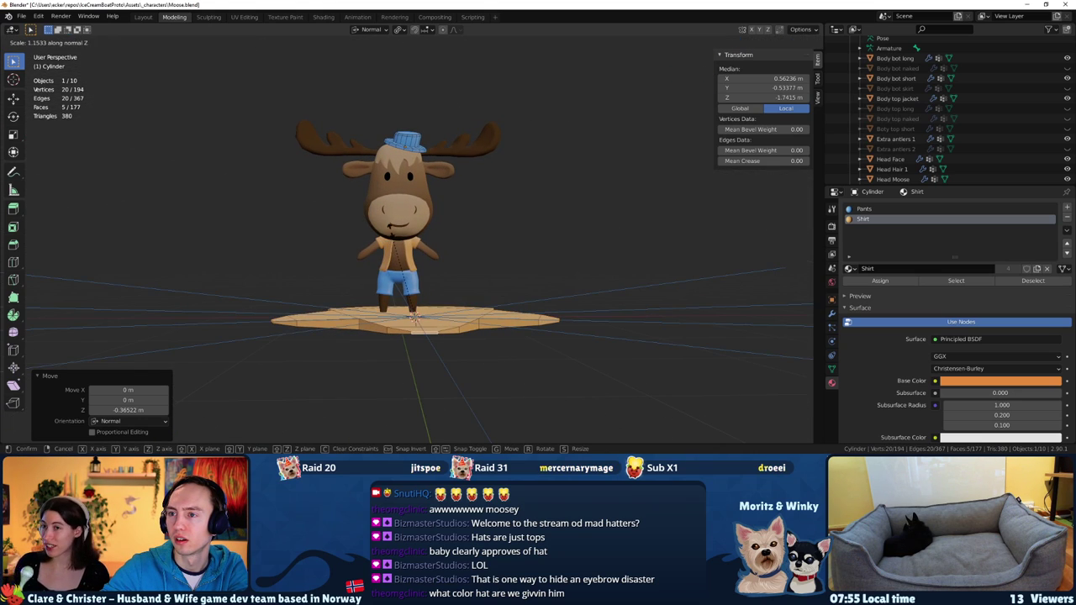
key("z")
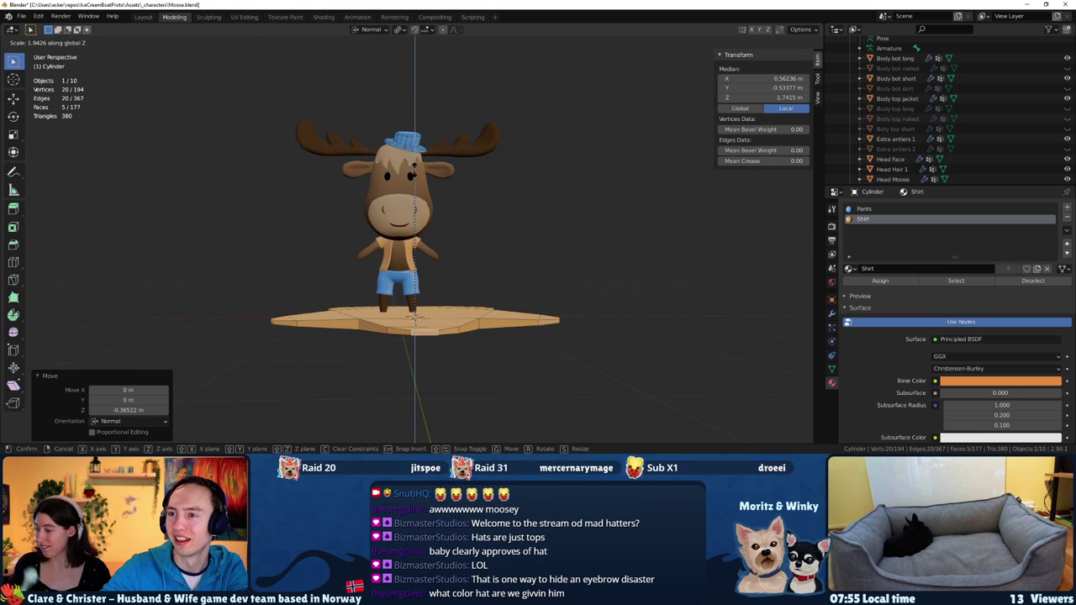
key("Escape")
key("ctrl+KP_Add")
key("s")
key("z")
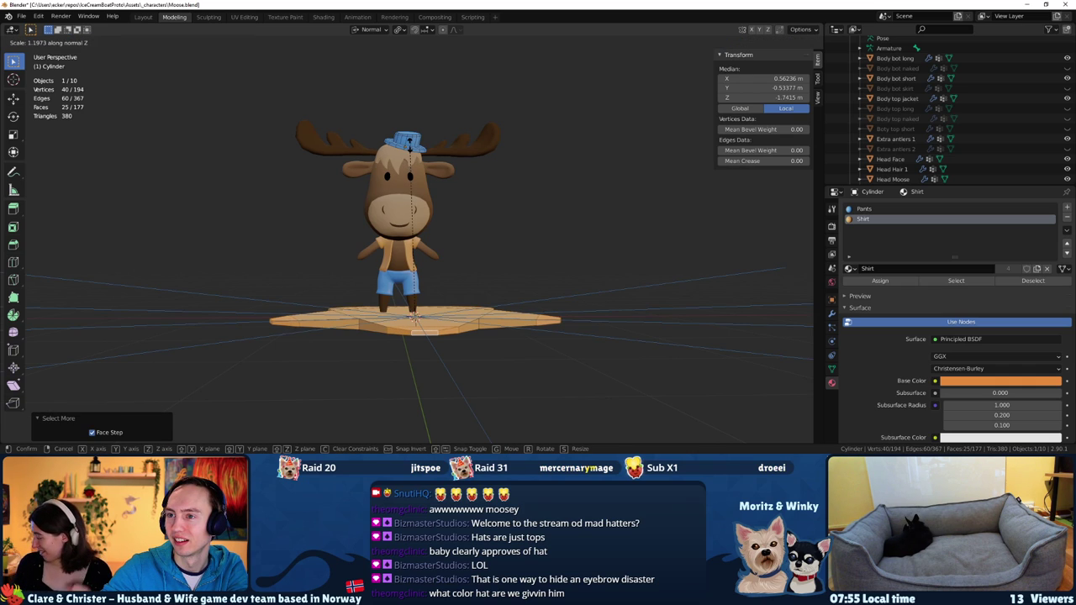
key("z")
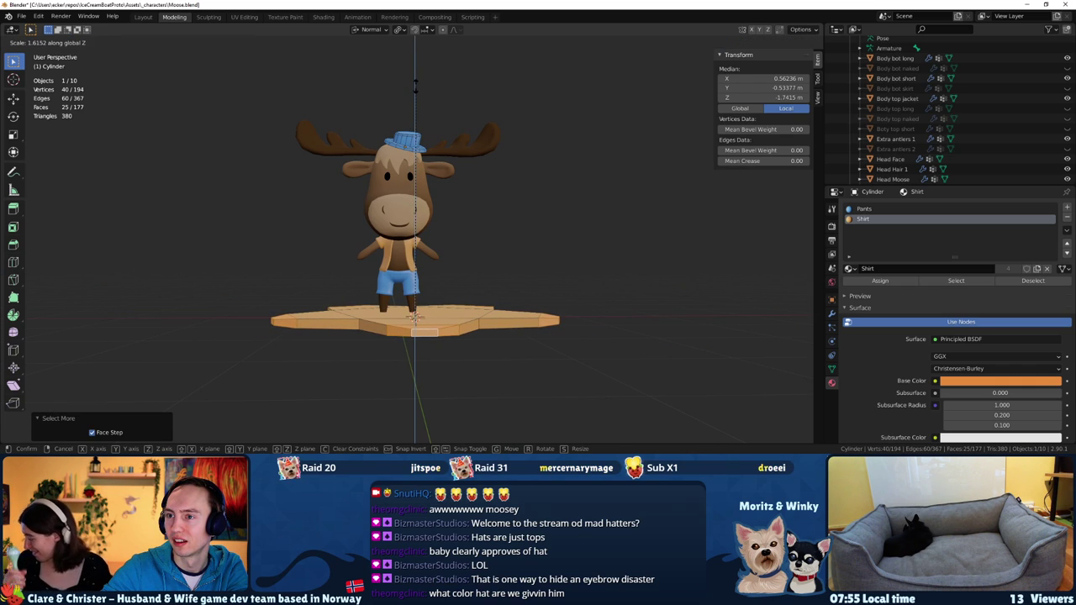
left_click(428, 90)
Undo the stretch, lift the top faces slightly along Z, and return to Object Mode
middle_click_drag(454, 296, 435, 296)
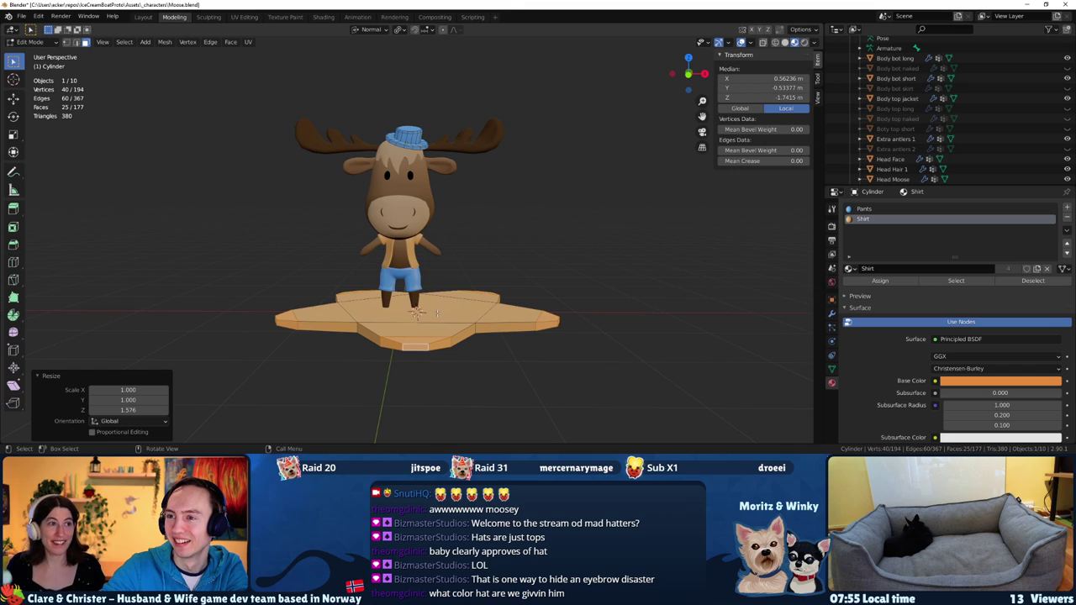
key("ctrl+z")
key("ctrl+z")
key("g")
key("z")
key("z")
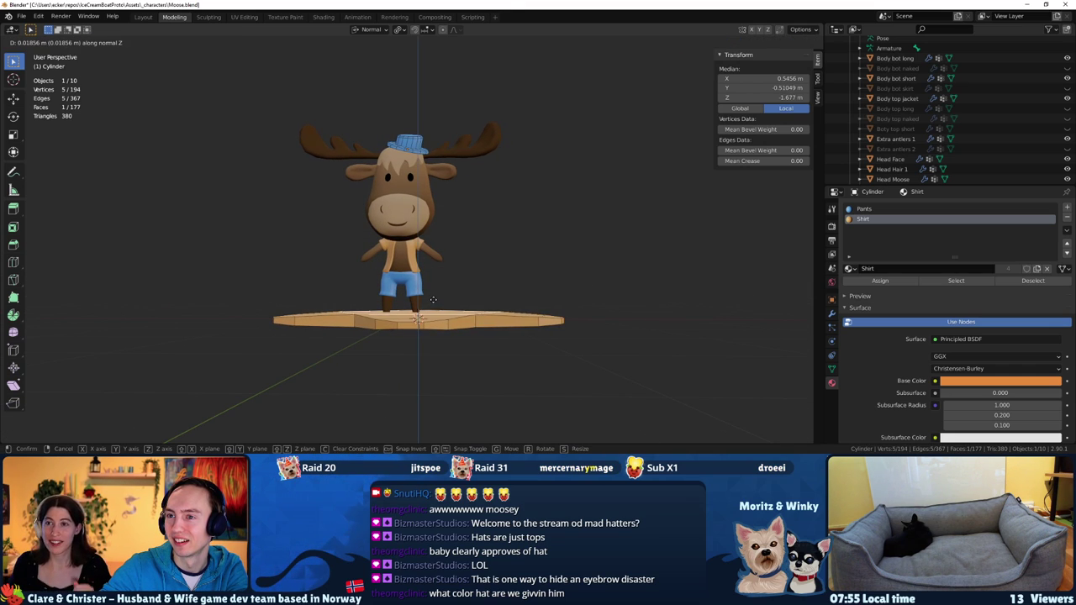
left_click(433, 300)
mouse_move(433, 301)
middle_mouse_down()
mouse_move(386, 296)
mouse_move(359, 358)
mouse_move(336, 320)
middle_mouse_up()
key("Tab")
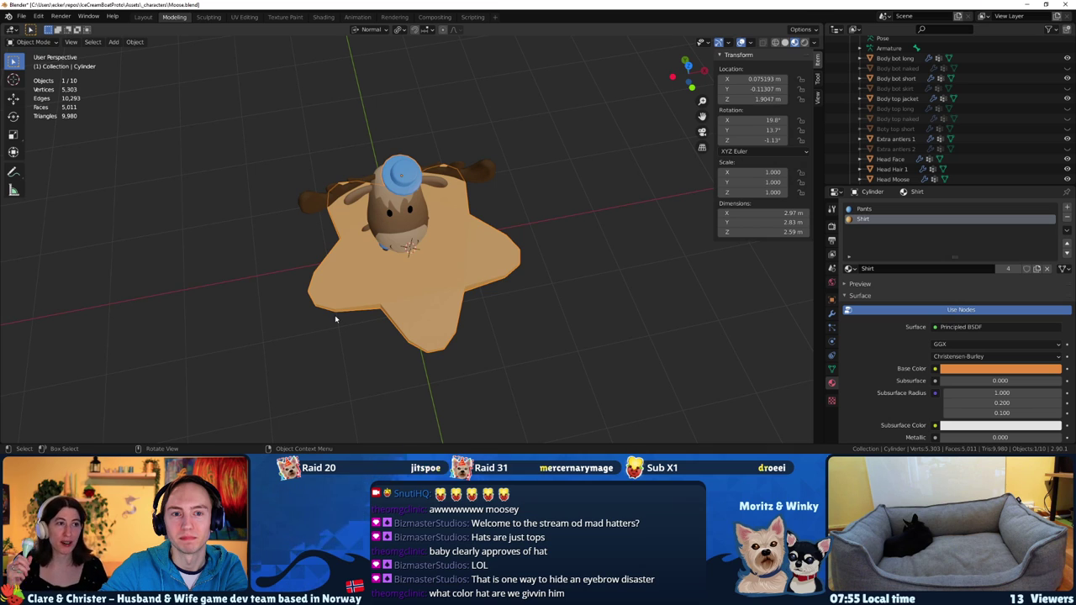
mouse_move(290, 313)
middle_mouse_down()
mouse_move(297, 288)
mouse_move(348, 259)
middle_mouse_up()
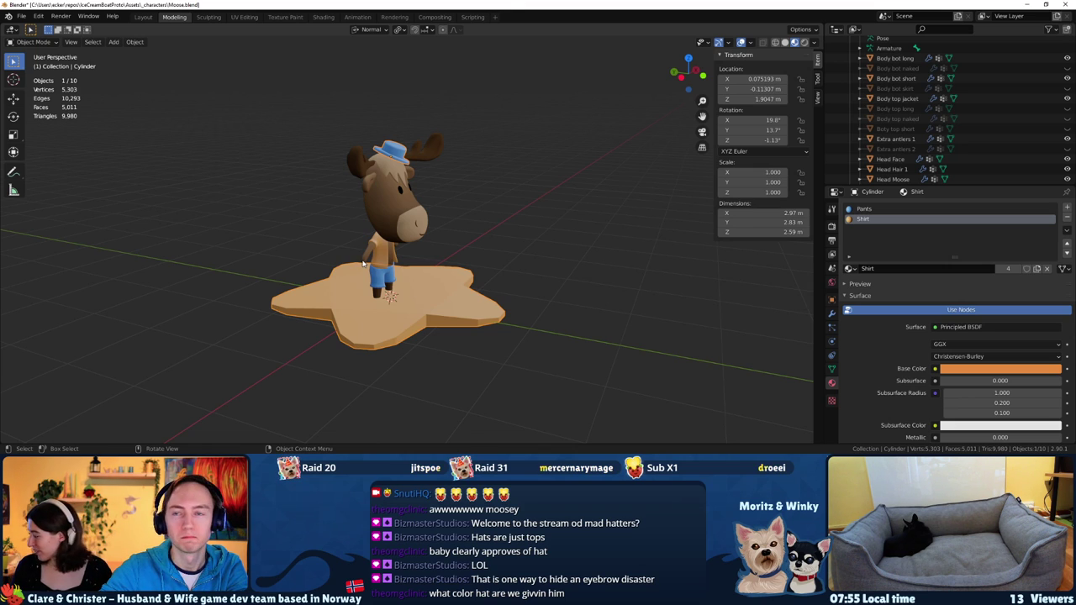
Select the whole star, lift it beside the moose's head and rotate it 68.9° upright
middle_click_drag(354, 245, 355, 248)
key("Tab")
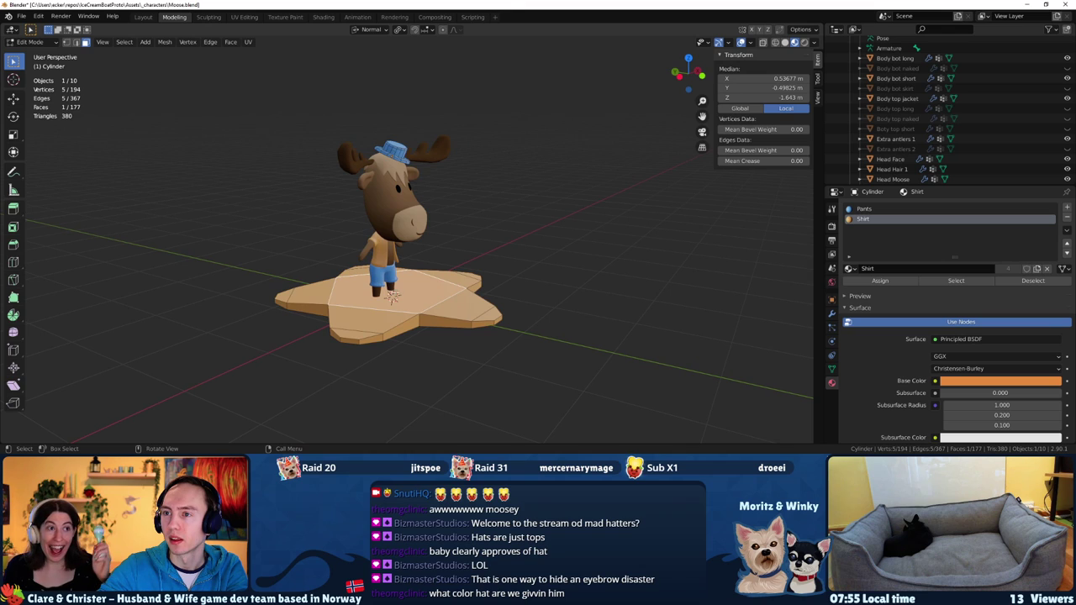
key("ctrl+l")
middle_click_drag(423, 299, 495, 286)
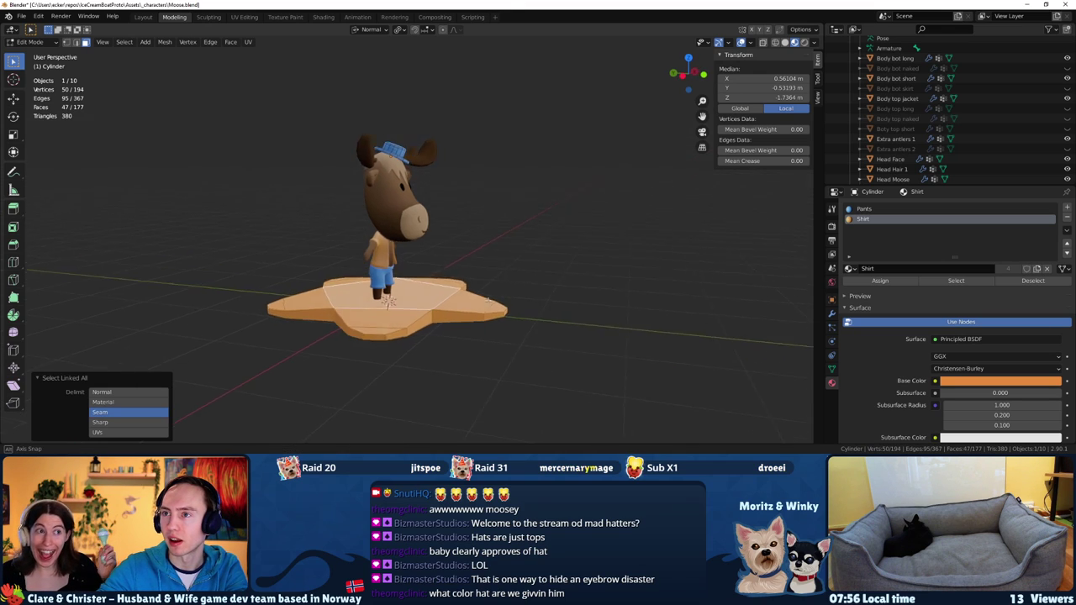
key("g")
left_click(569, 127)
key("r")
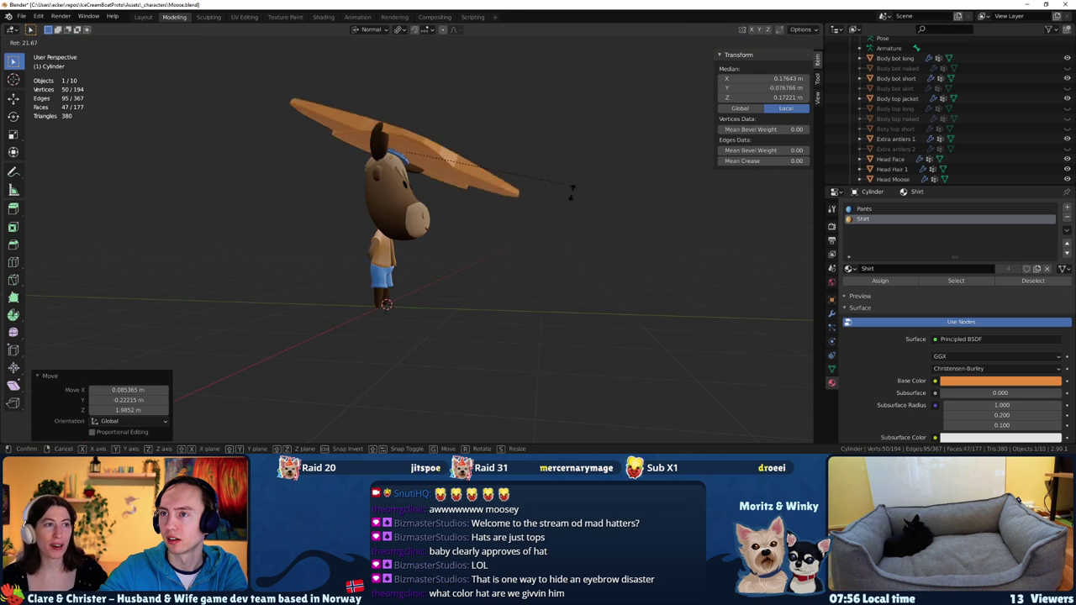
left_click(493, 296)
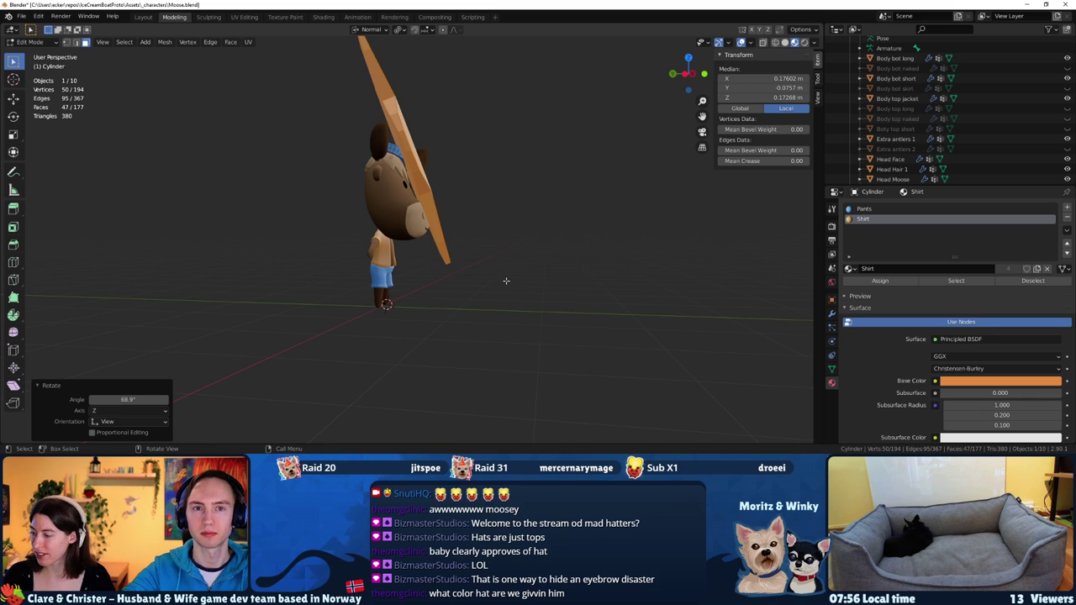
Shrink the star and place it on the side of the blue hat
middle_click_drag(593, 287, 641, 284)
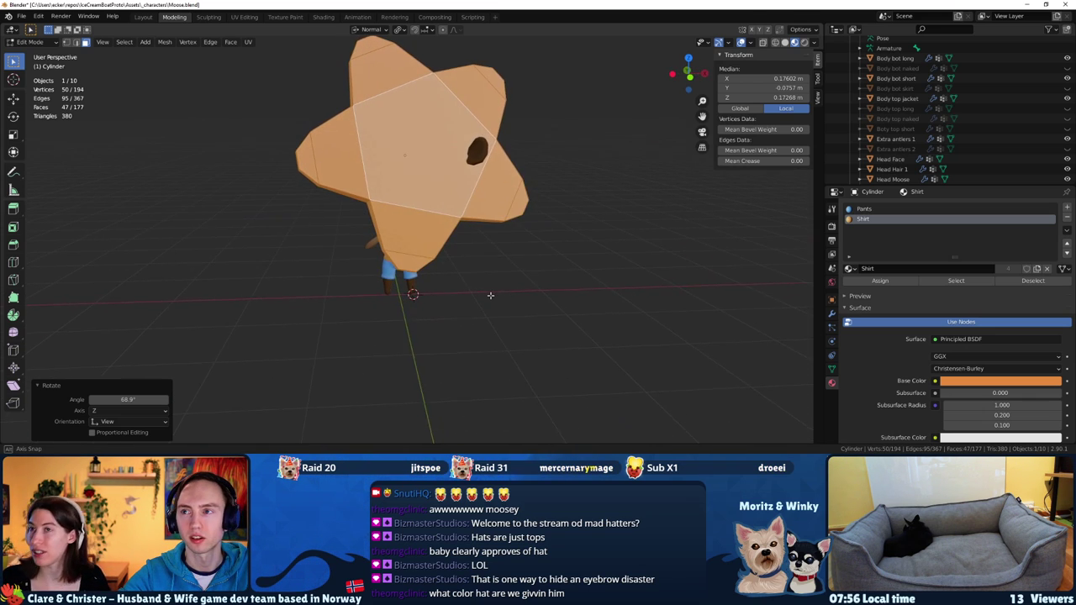
key("s")
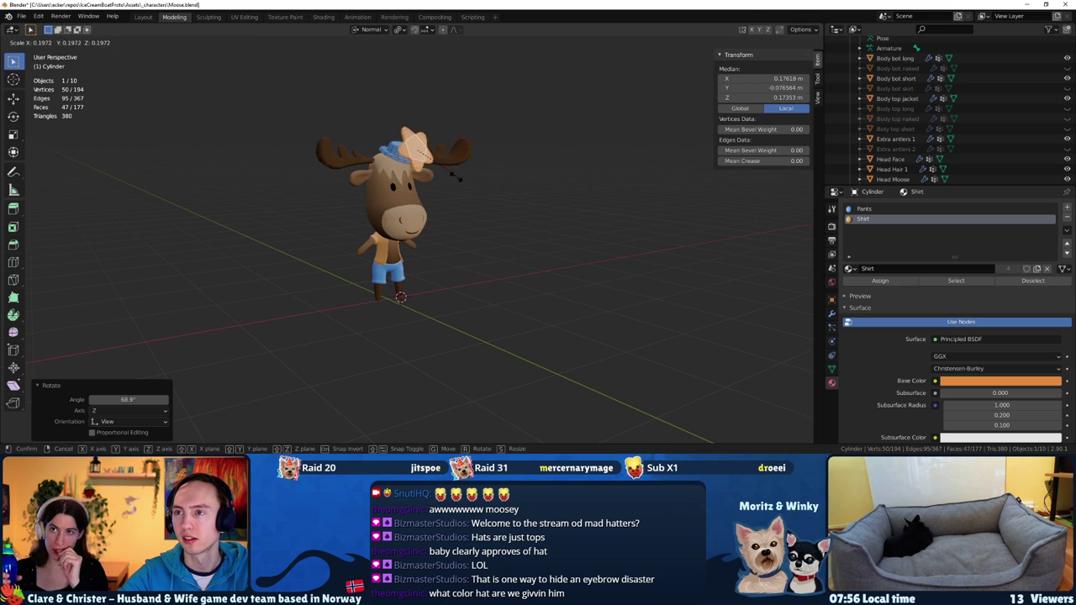
left_click(412, 181)
middle_click_drag(412, 181, 390, 253)
key("g")
left_click(408, 180)
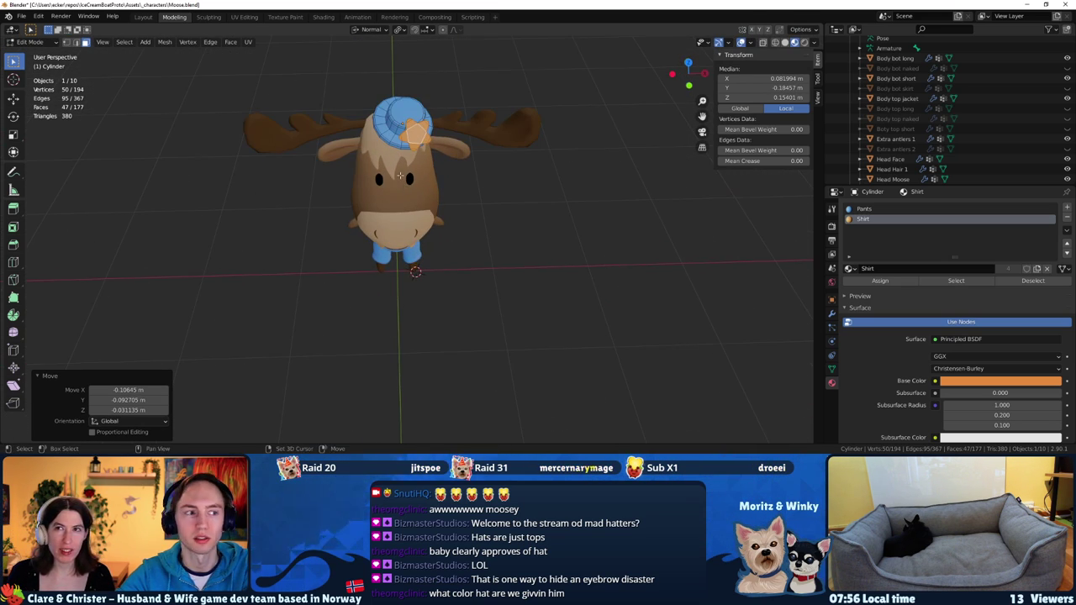
middle_click_drag(237, 259, 340, 311)
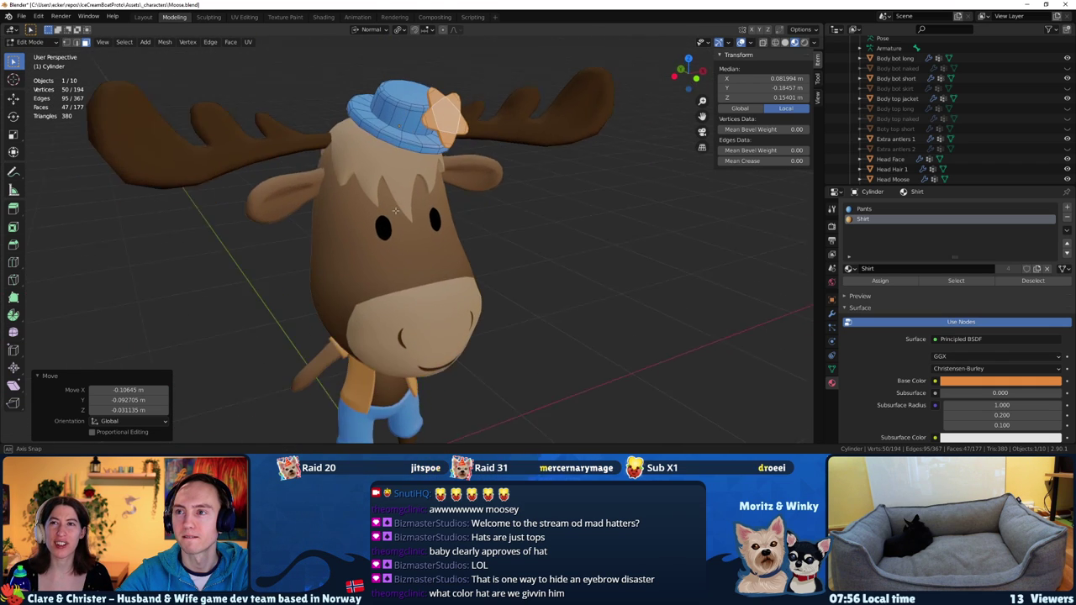
scroll(341, 311, "up", 4)
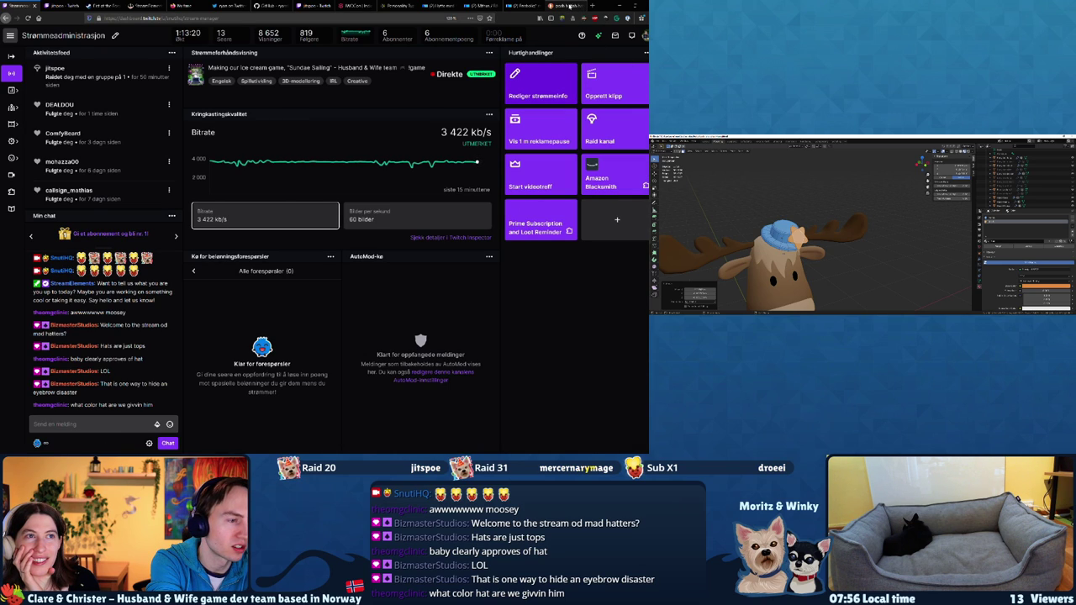
Browse the DuckDuckGo hat results and preview the red hat with white and red flowers
left_click(570, 6)
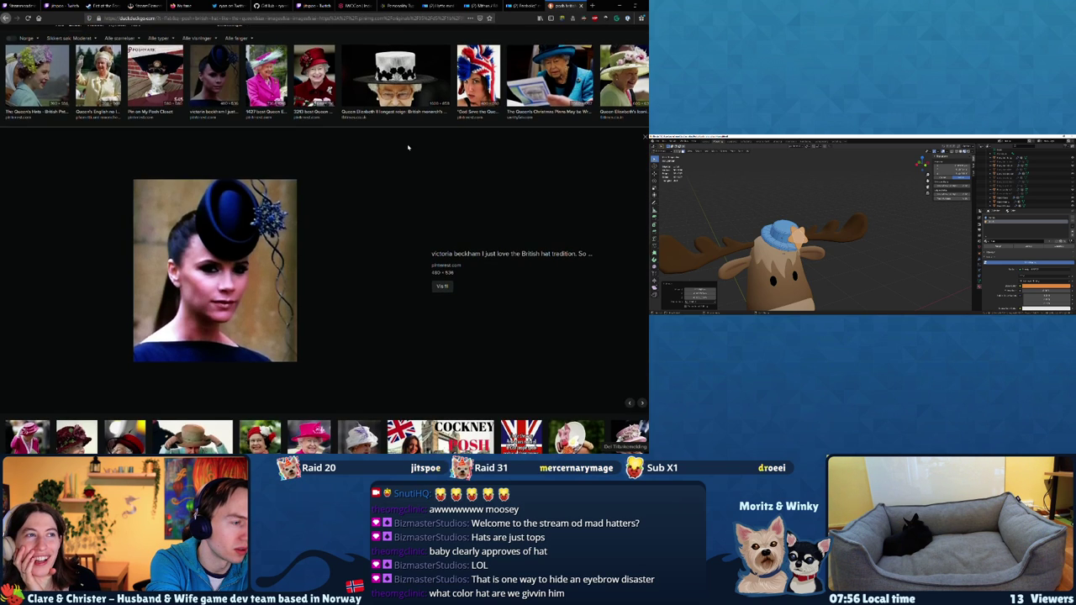
scroll(407, 148, "up", 1)
scroll(235, 152, "down", 3)
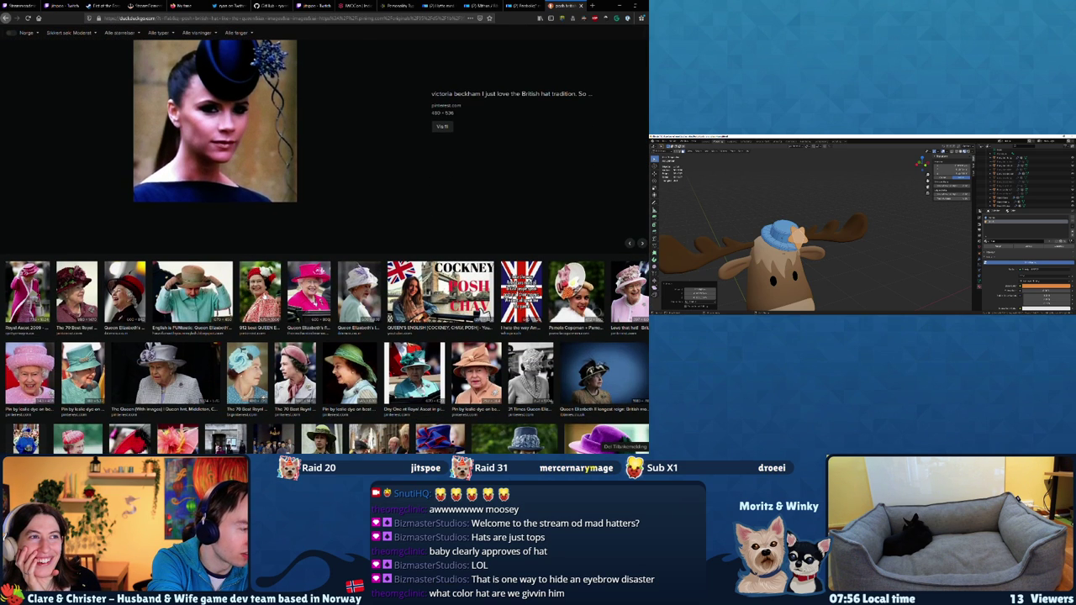
left_click(260, 290)
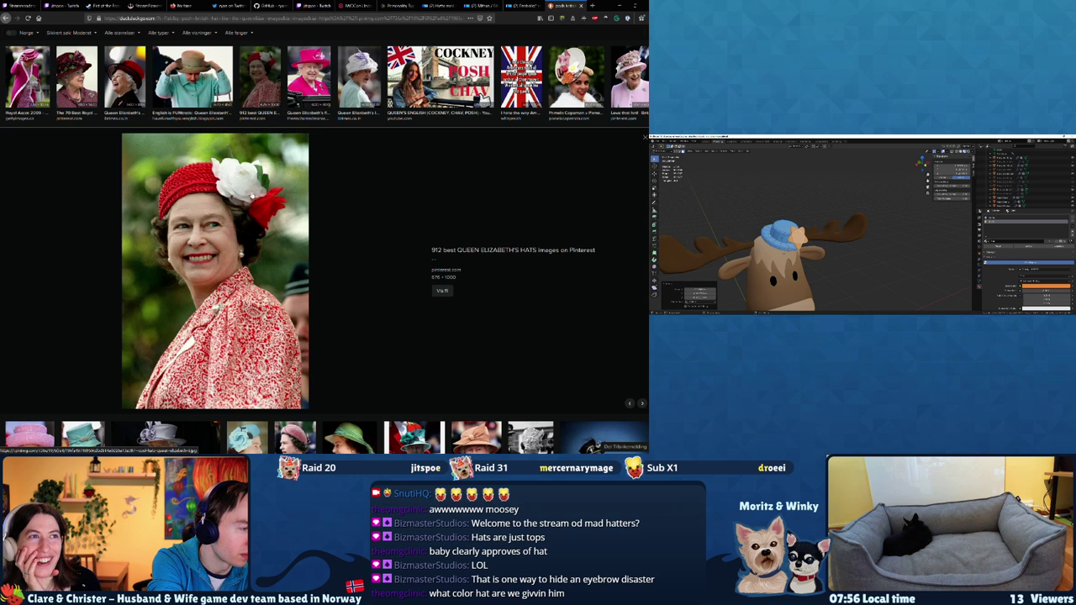
scroll(226, 191, "down", 2)
scroll(336, 235, "down", 1)
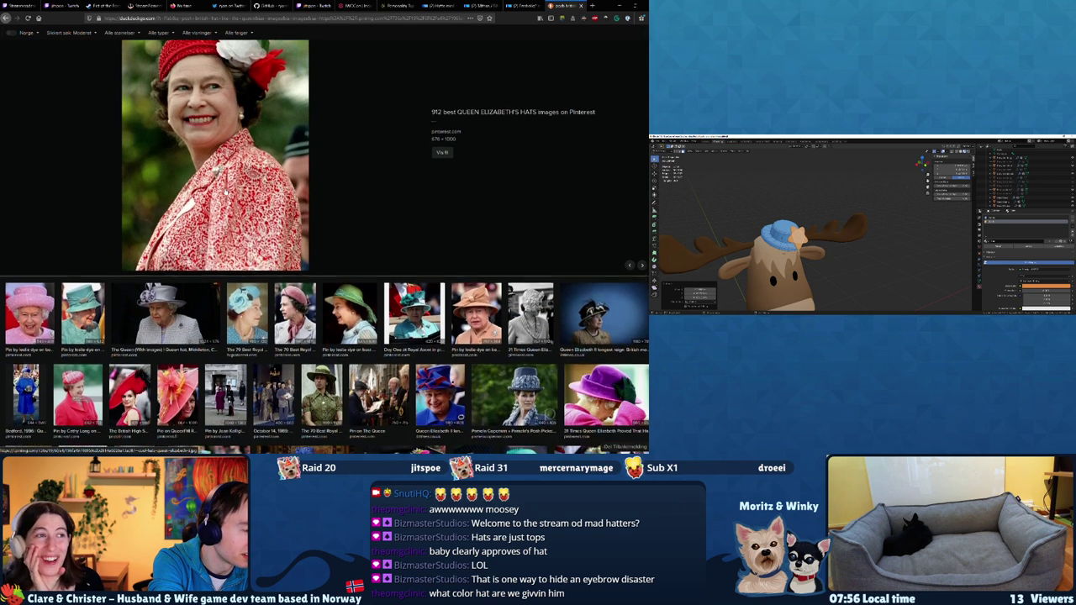
scroll(420, 252, "down", 1)
scroll(551, 278, "down", 1)
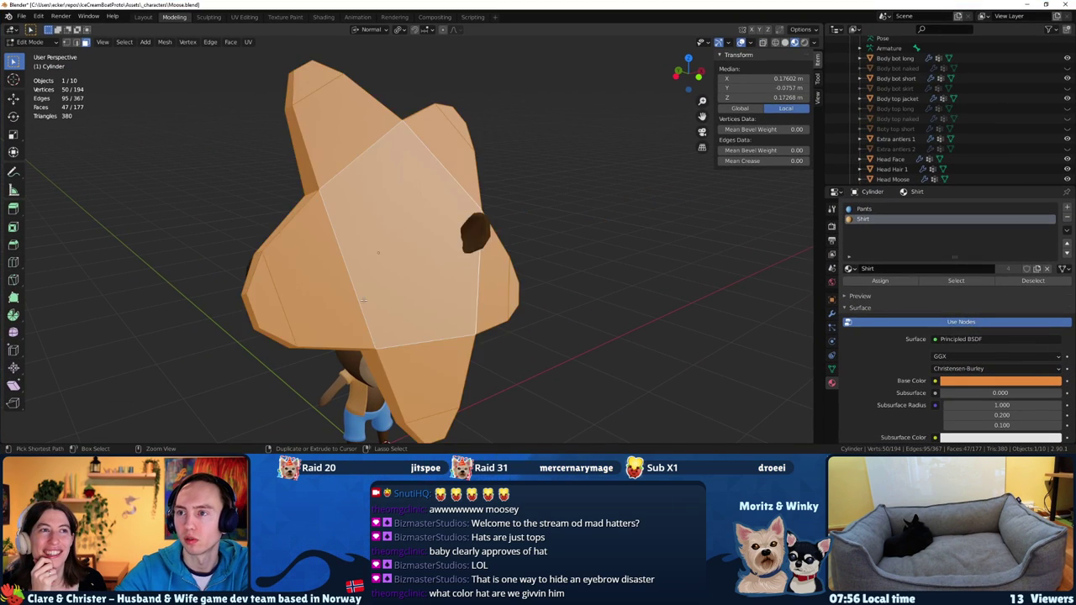
Undo the hat placement so the star sits back under the moose
mouse_move(363, 300)
middle_mouse_down("ctrl")
mouse_move(364, 324)
mouse_move(341, 262)
middle_mouse_up("ctrl")
key("g")
key("z")
left_click(367, 349)
scroll(366, 349, "down", 2)
Select five star point faces and extrude them vertically along Z
mouse_move(365, 302)
middle_mouse_down()
mouse_move(434, 276)
mouse_move(436, 356)
middle_mouse_up()
left_click(436, 356)
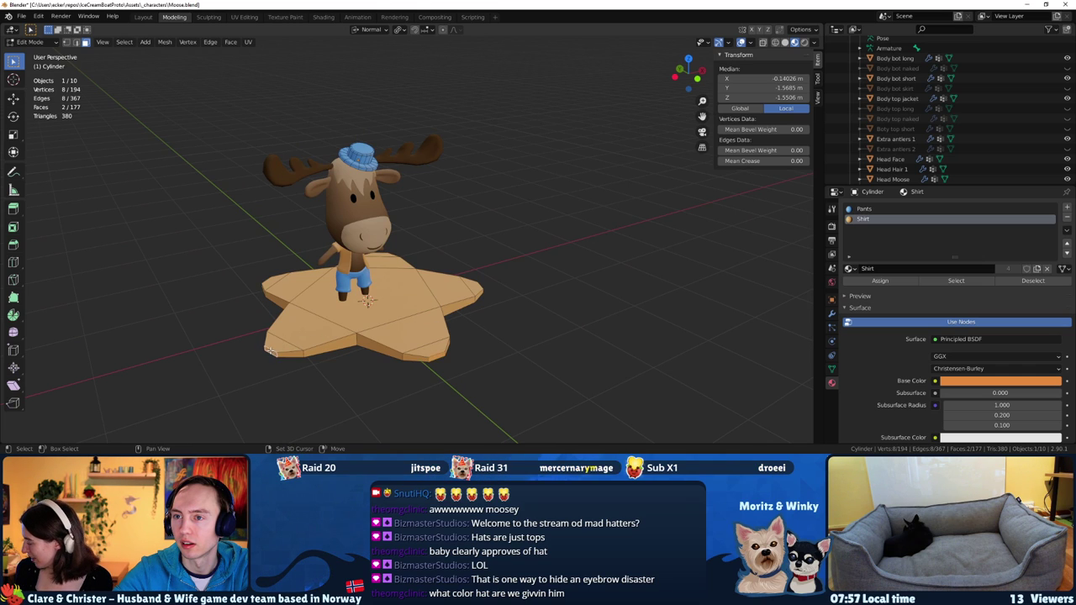
middle_click_drag(271, 351, 367, 327)
left_click(309, 347, "shift")
middle_click_drag(309, 347, 379, 331)
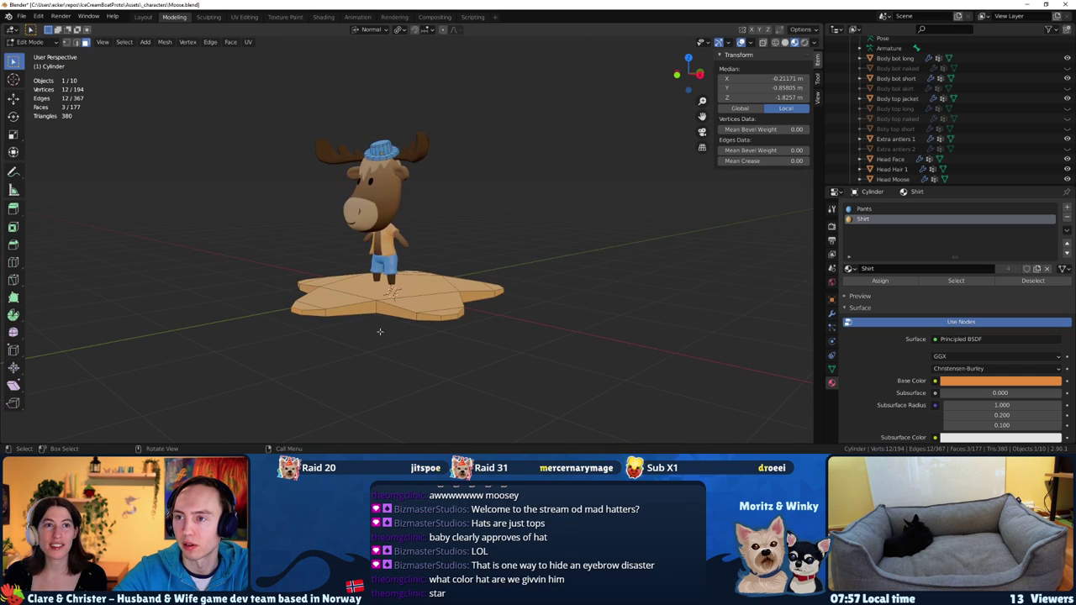
middle_click_drag(461, 318, 513, 313)
left_click(477, 314, "shift")
key("e")
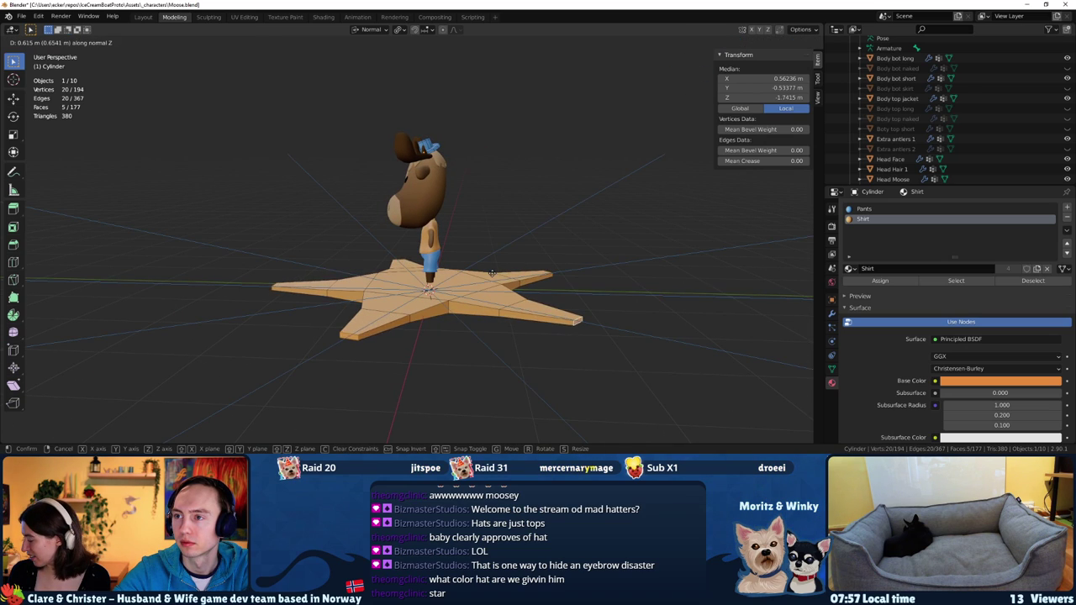
key("z")
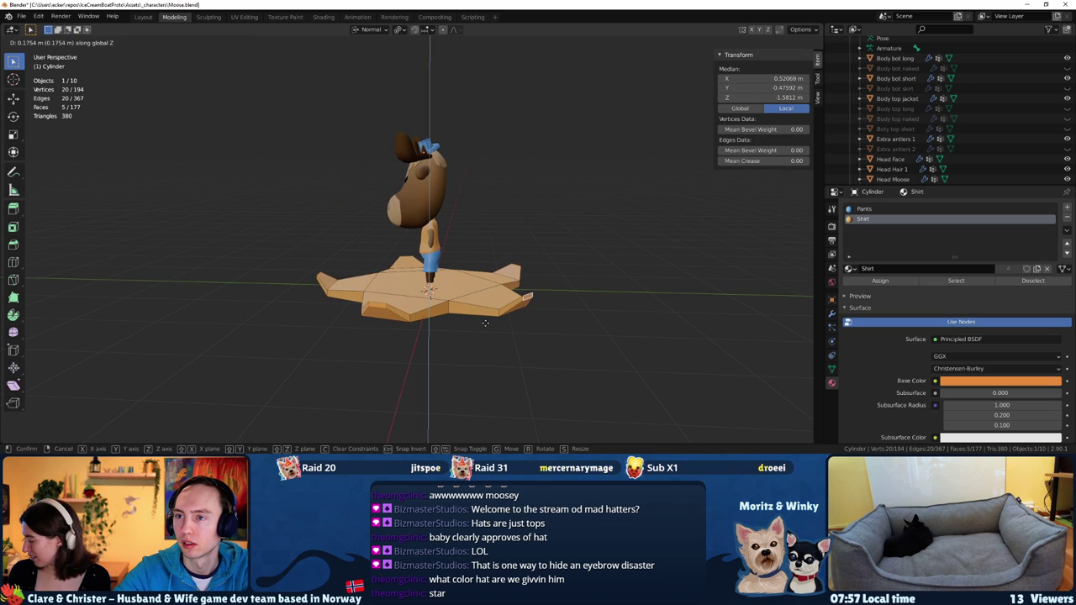
left_click(485, 314)
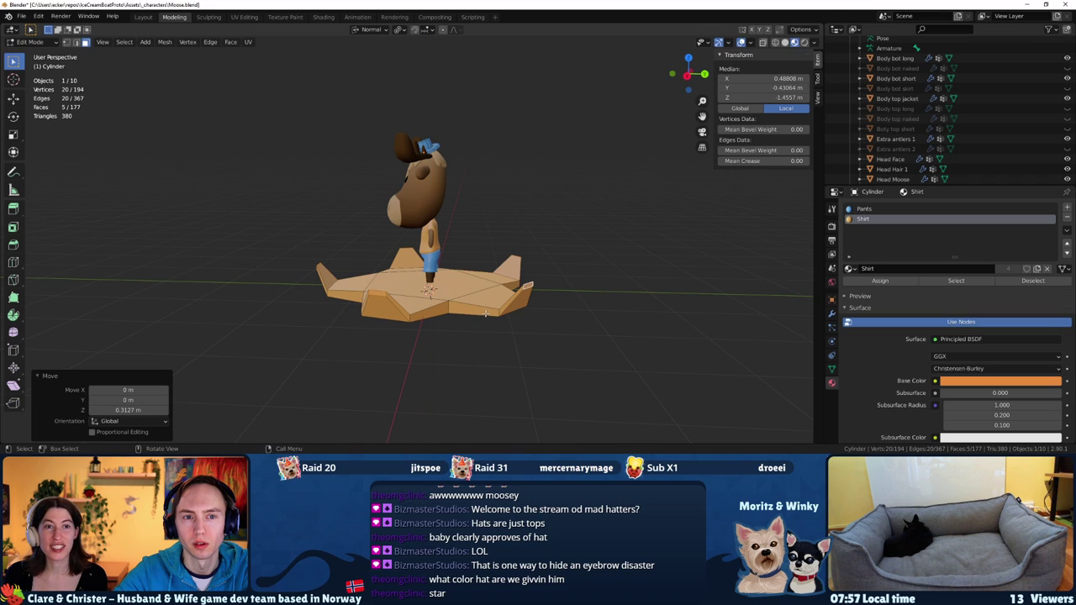
Grow the selection to neighbouring faces and raise them along Z
key("ctrl+KP_Add")
key("g")
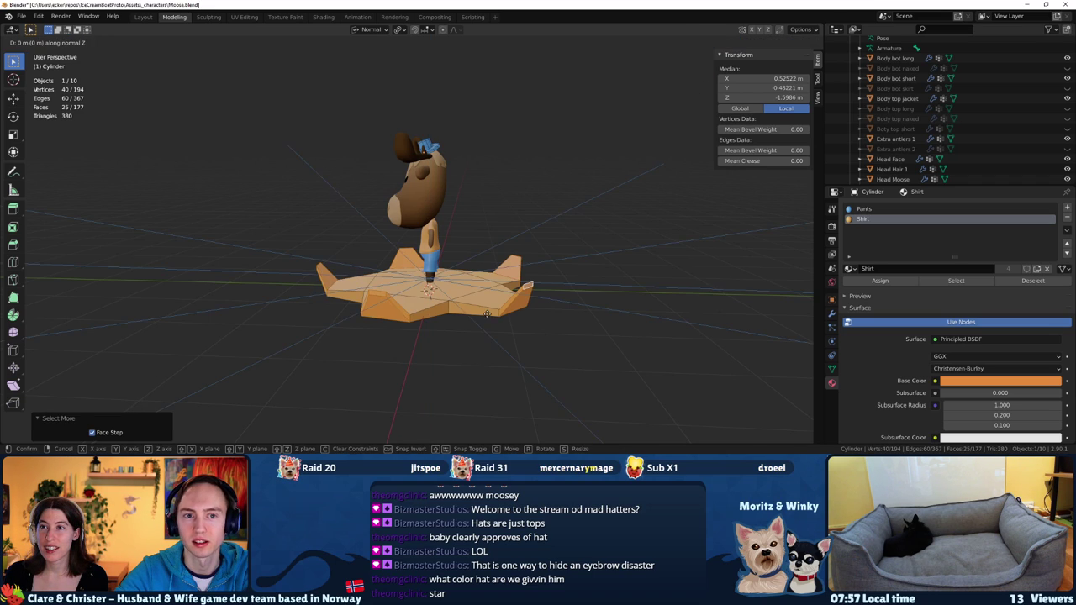
key("z")
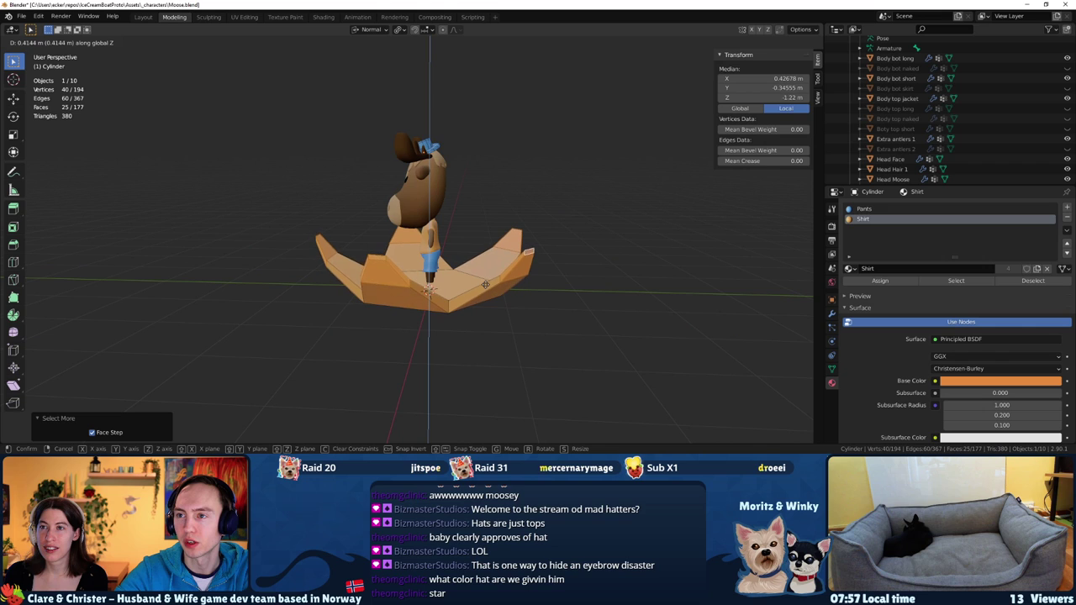
left_click(484, 281)
mouse_move(484, 281)
middle_mouse_down()
mouse_move(406, 284)
mouse_move(473, 272)
middle_mouse_up()
Extrude a single star point face, then select five faces around the star rim
left_click(411, 288)
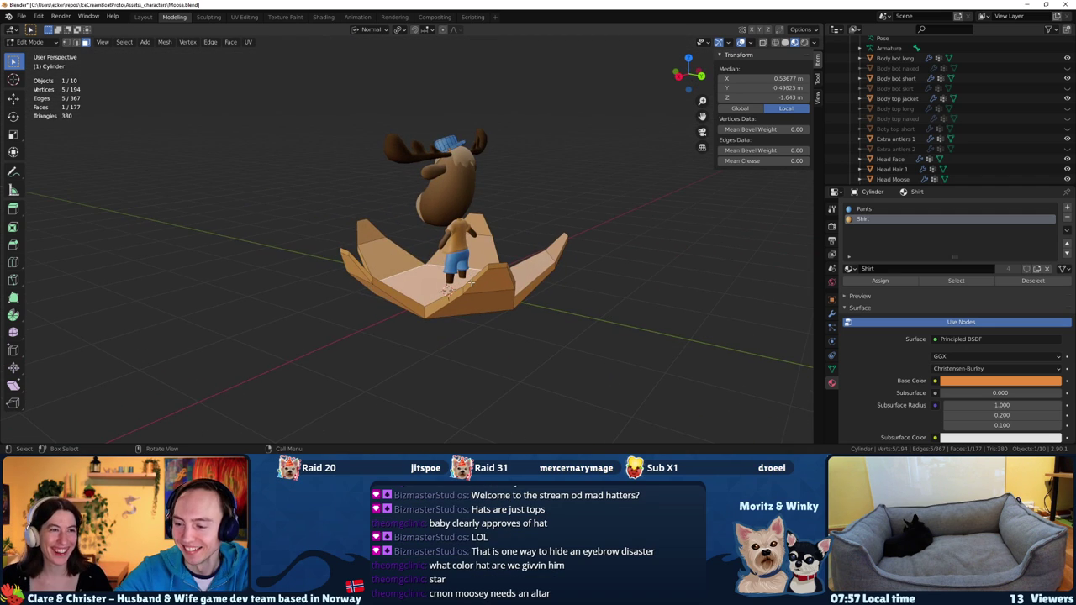
key("e")
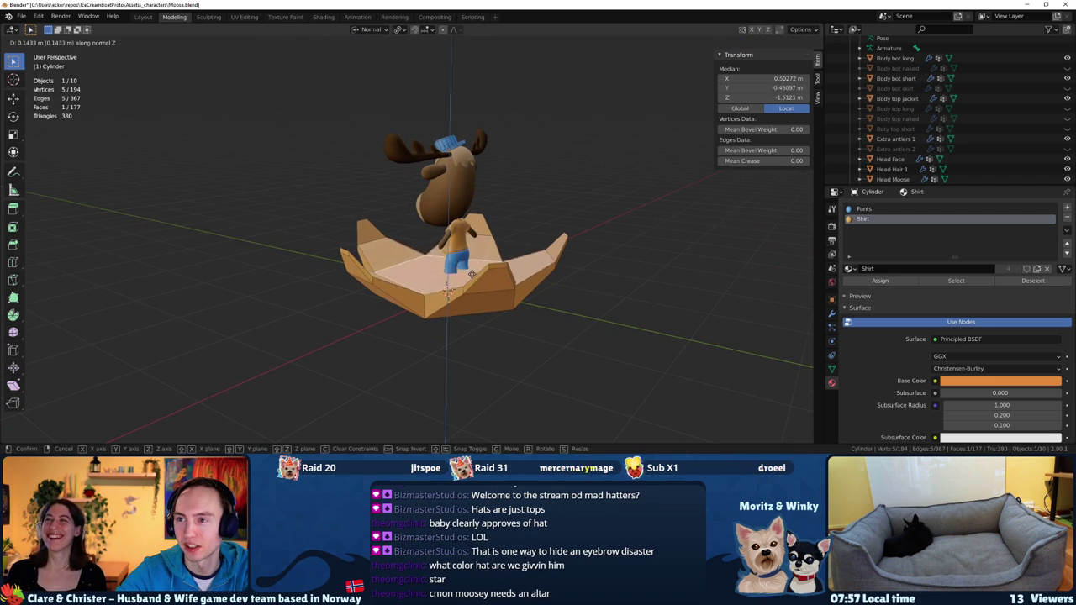
left_click(472, 274)
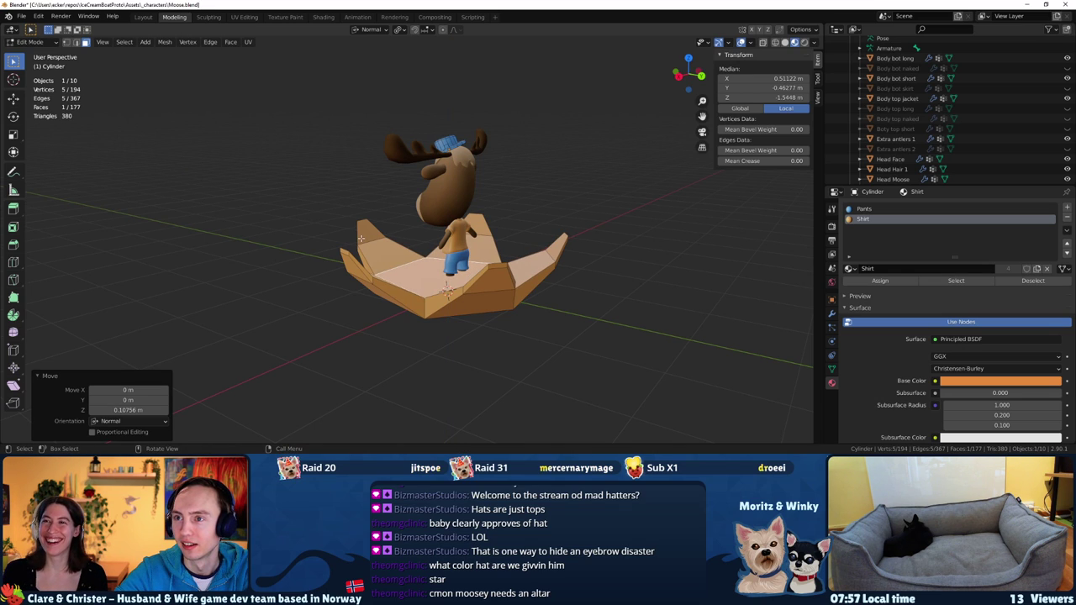
left_click(348, 249, "shift")
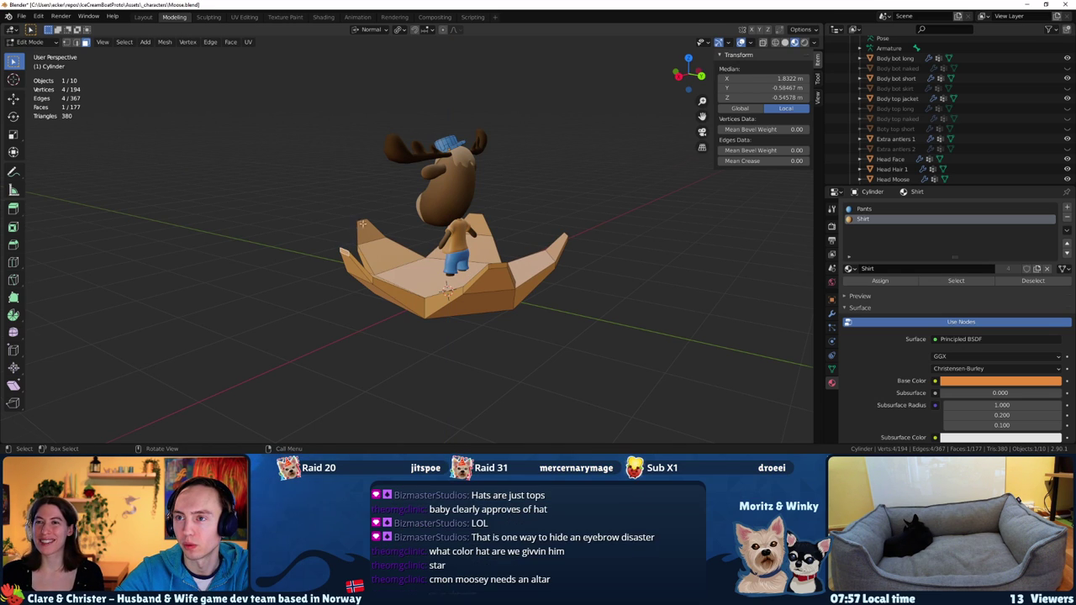
mouse_move(356, 230)
middle_mouse_down()
mouse_move(385, 269)
mouse_move(334, 250)
middle_mouse_up()
left_click(482, 242, "shift")
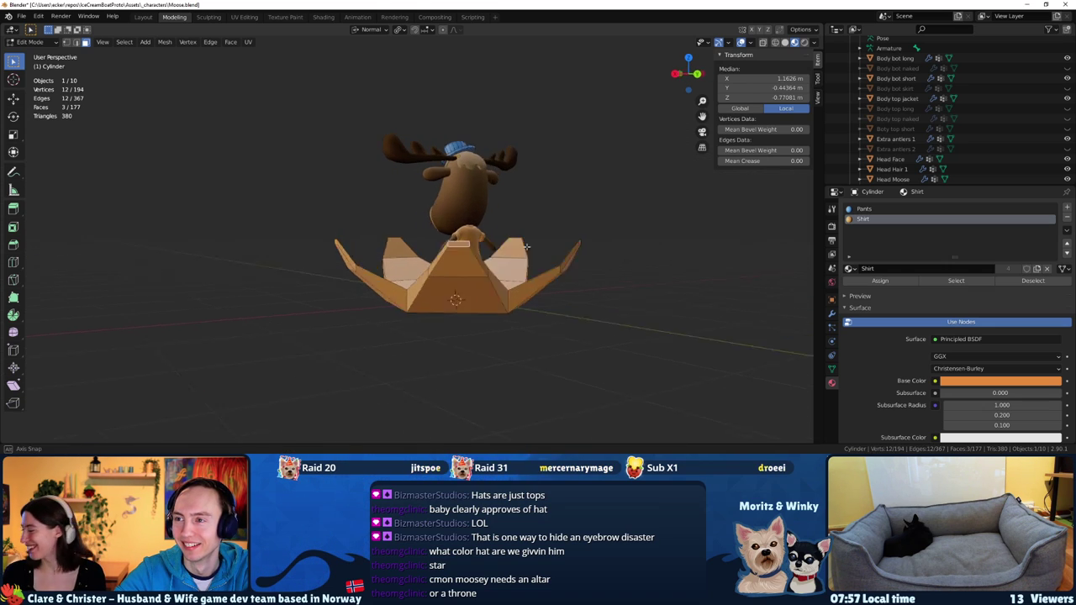
middle_click_drag(482, 242, 454, 258)
mouse_move(551, 251)
middle_mouse_down()
mouse_move(521, 254)
mouse_move(588, 282)
middle_mouse_up()
left_click(496, 261, "shift")
Move the selected rim faces along Z, enlarge them, and return to Object Mode
key("g")
key("z")
key("z")
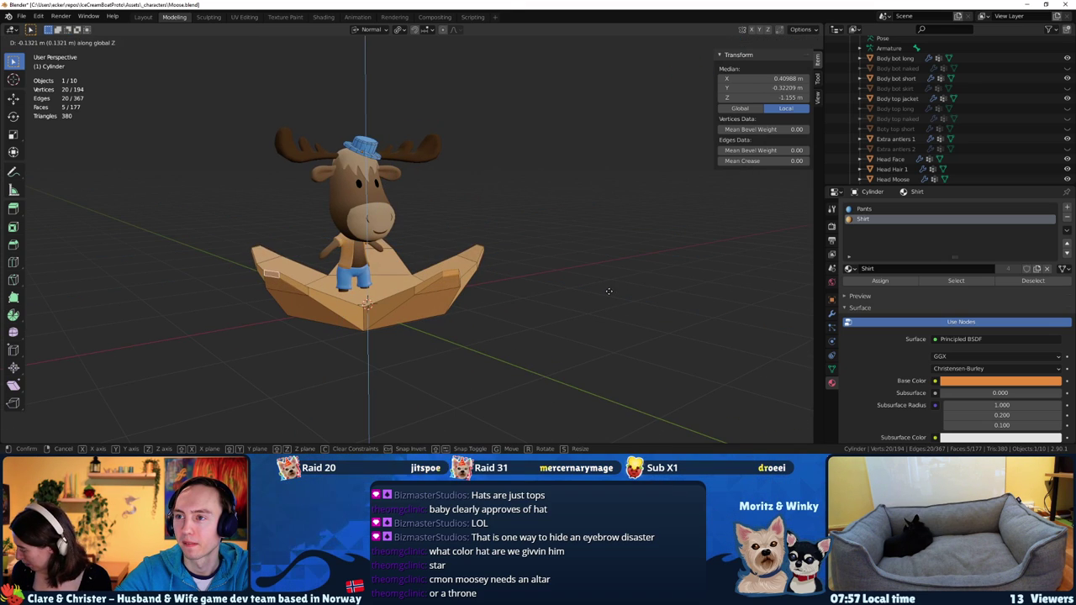
left_click(609, 290)
middle_click_drag(608, 290, 588, 286)
key("s")
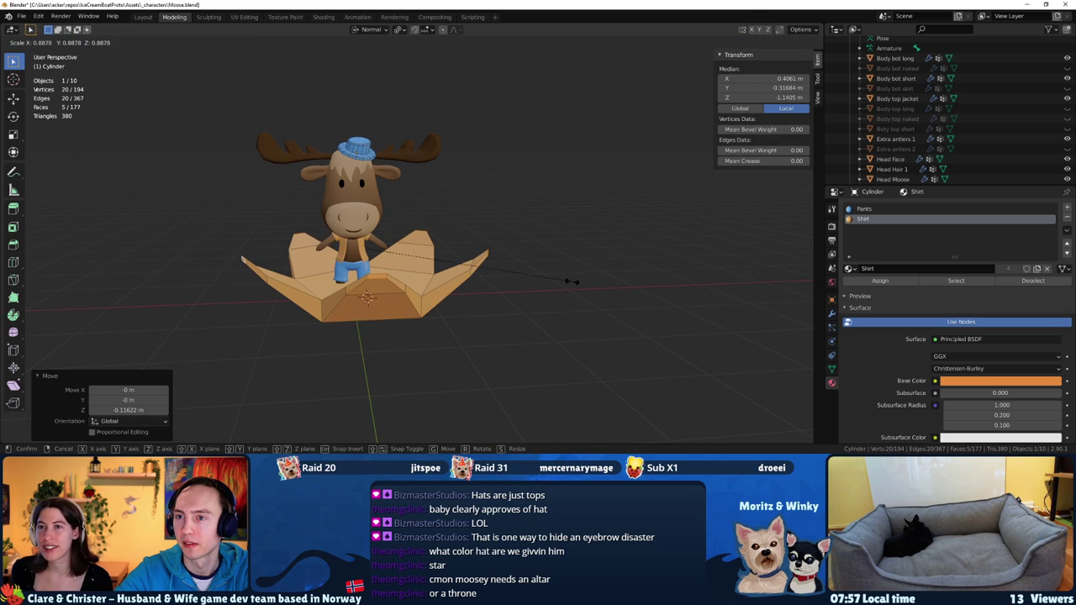
left_click(656, 280)
mouse_move(656, 281)
middle_mouse_down()
mouse_move(393, 320)
mouse_move(469, 312)
middle_mouse_up()
key("Tab")
scroll(381, 248, "down", 3)
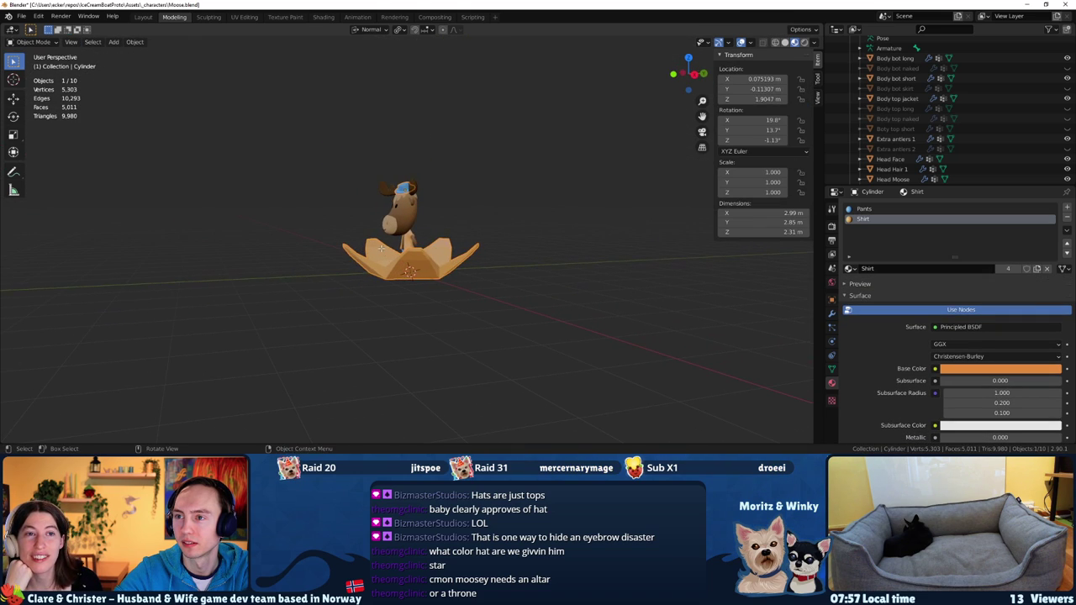
Extrude the star's bottom face downward to deepen its base
key("Tab")
scroll(381, 248, "up", 3)
middle_click_drag(381, 248, 381, 331)
left_click(382, 330)
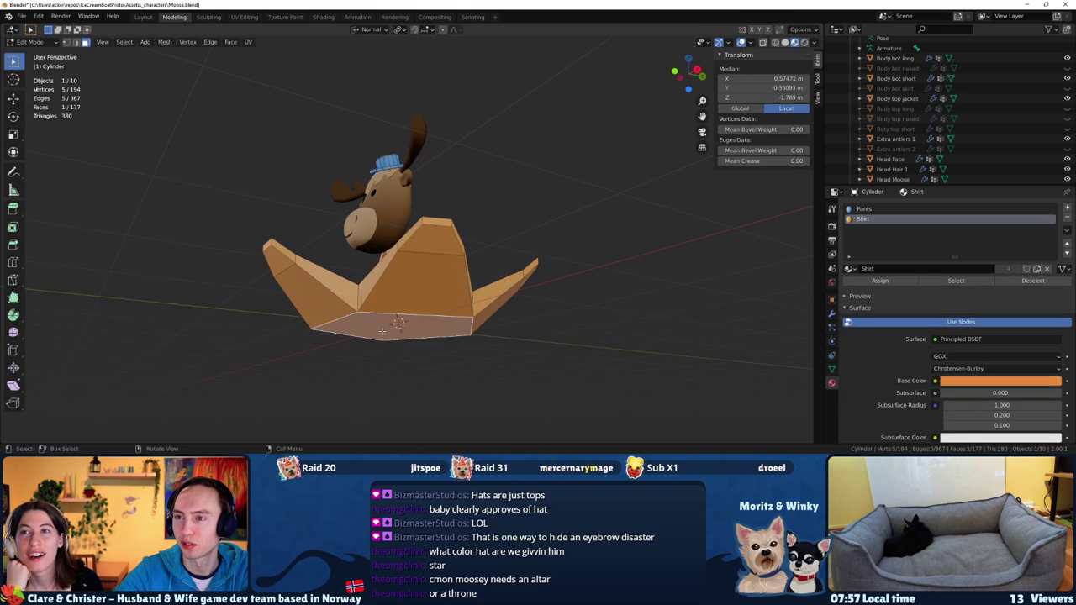
key("e")
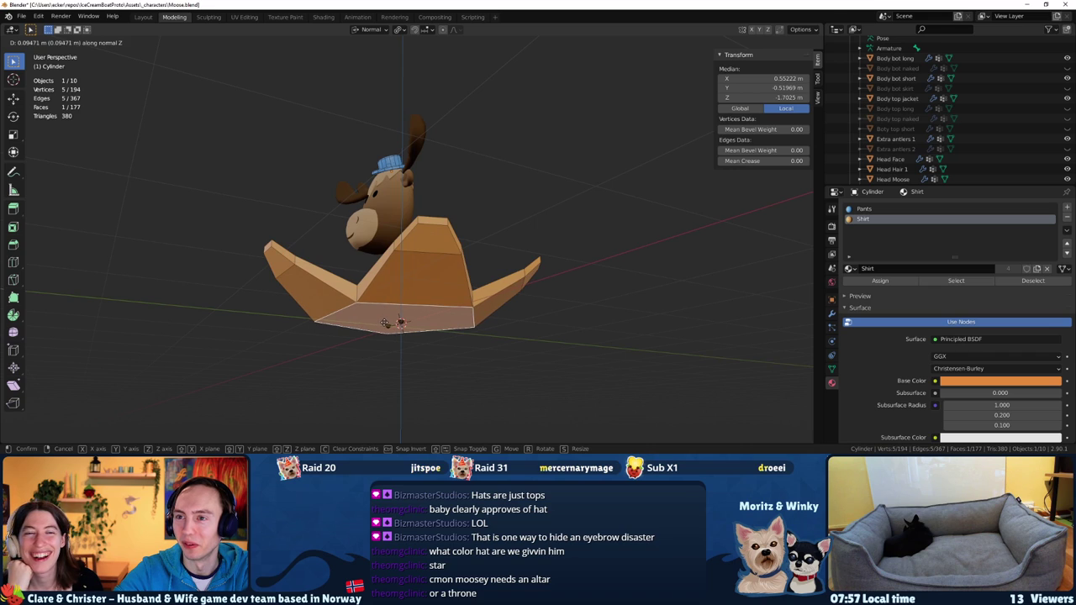
left_click(384, 322)
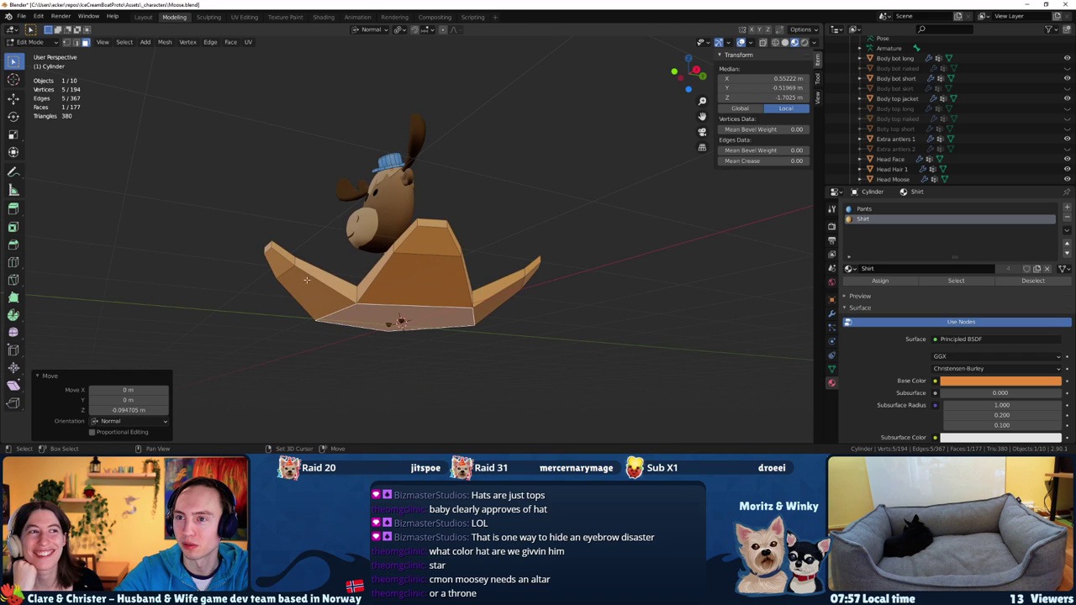
Raise the star's inner floor face along Z
left_click(282, 268, "shift")
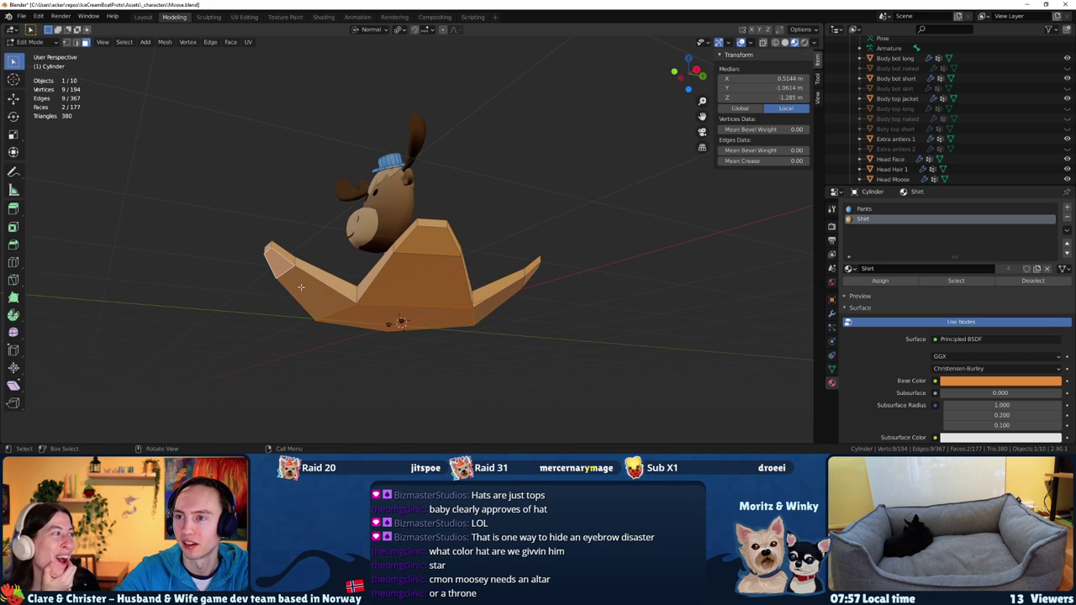
key("ctrl+z")
mouse_move(279, 262)
middle_mouse_down()
mouse_move(361, 248)
mouse_move(361, 311)
middle_mouse_up()
left_click(361, 248)
key("g")
key("z")
left_click(355, 259)
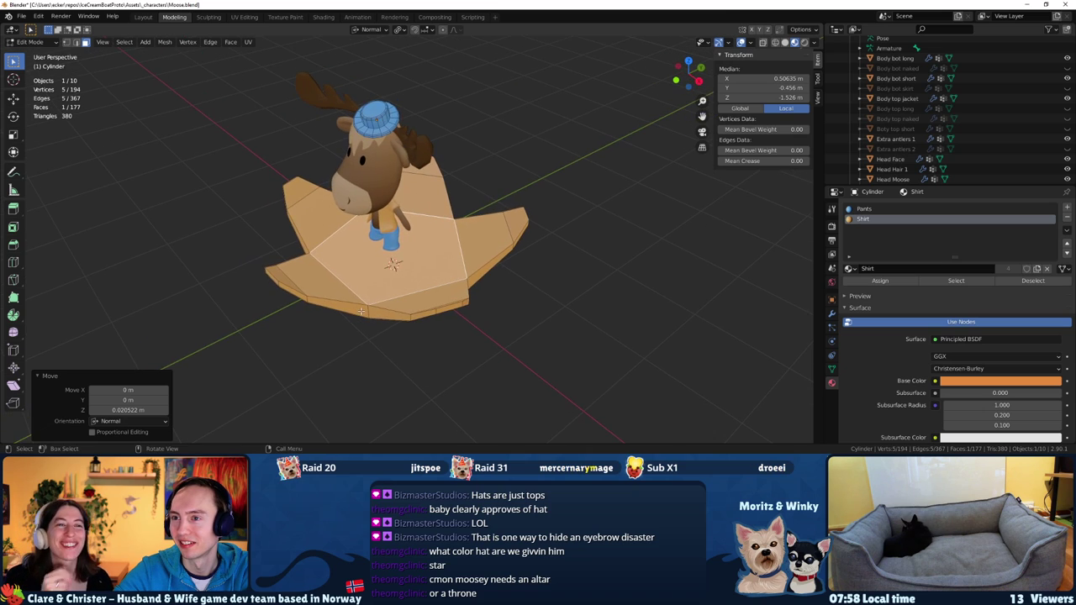
Try bevelling the star's front side edges with Bevel Edges, then undo the bevel
left_click(366, 311)
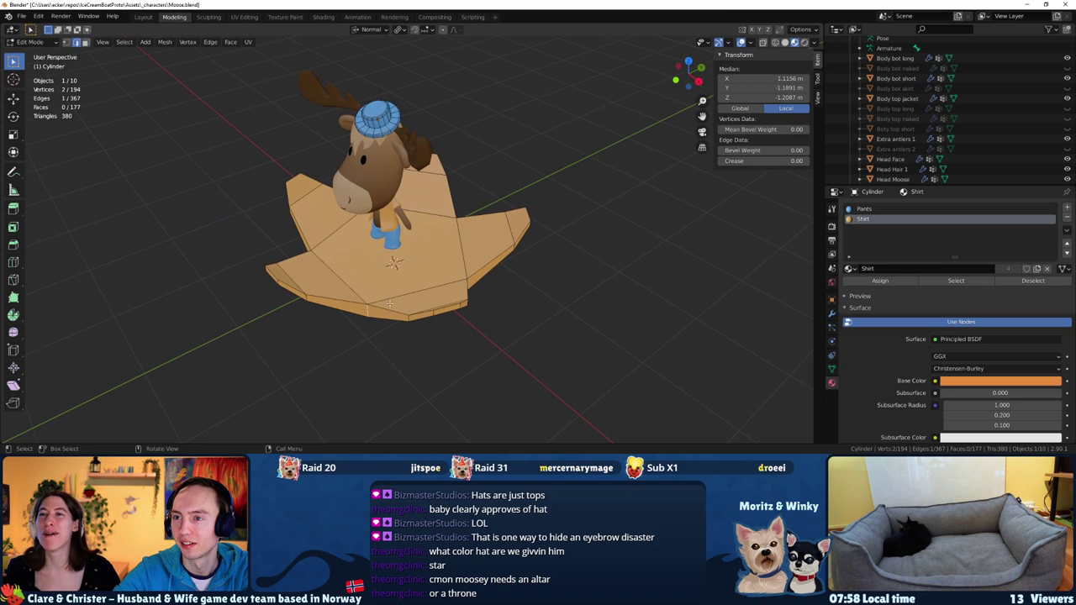
mouse_move(389, 303)
middle_mouse_down()
mouse_move(437, 318)
mouse_move(371, 301)
middle_mouse_up()
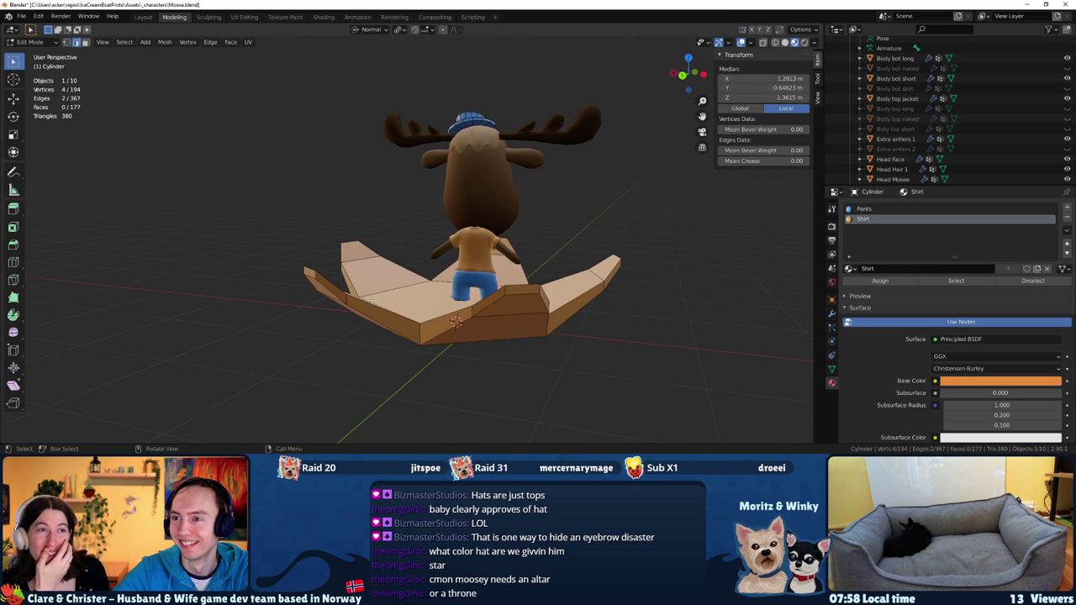
middle_click_drag(426, 335, 361, 333)
key("F3")
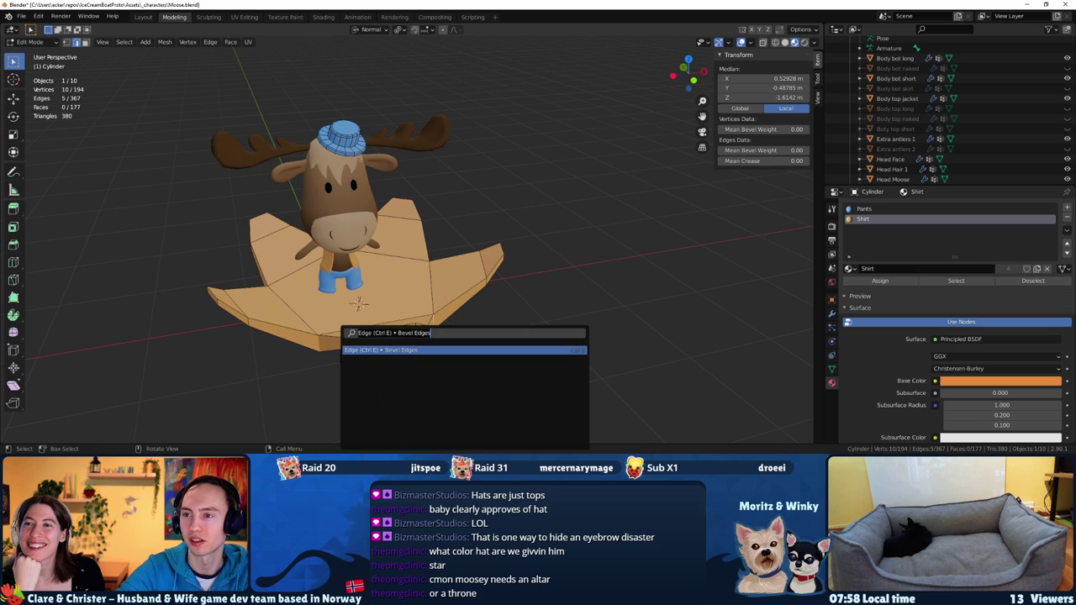
key("Return")
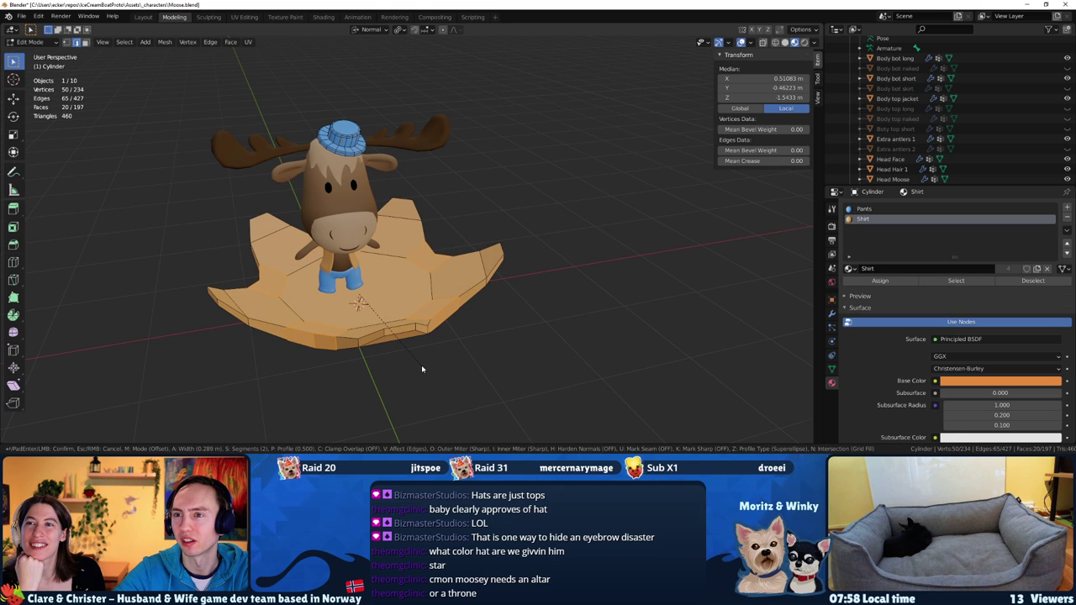
left_click(434, 369)
mouse_move(435, 369)
middle_mouse_down()
mouse_move(365, 368)
mouse_move(363, 393)
middle_mouse_up()
key("ctrl+z")
Select the entire connected star mesh with Ctrl+L
key("Tab")
middle_click_drag(364, 339, 374, 268)
key("Tab")
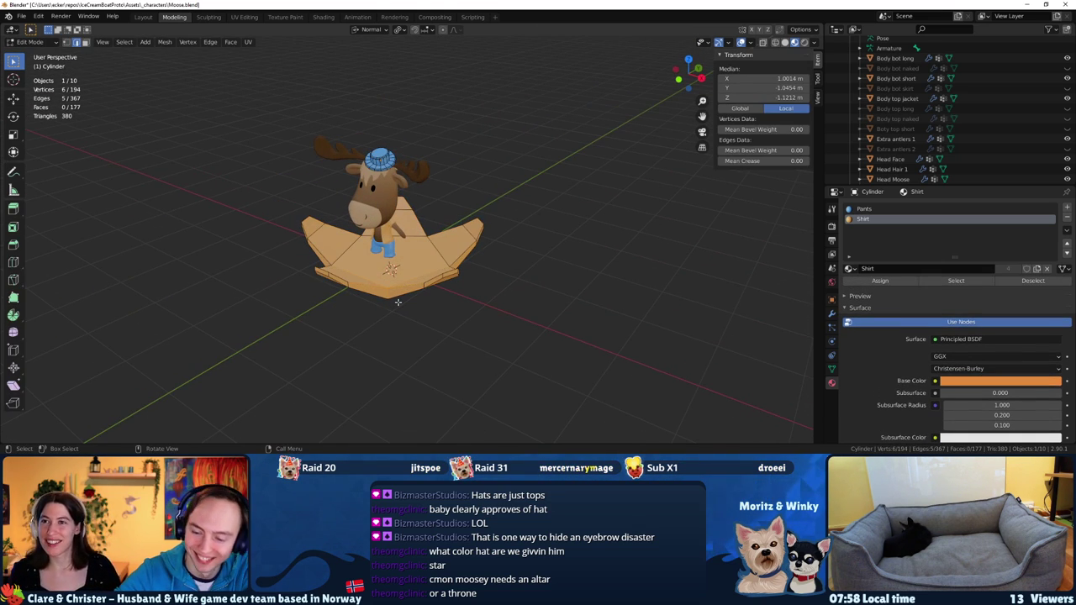
key("ctrl+l")
middle_click_drag(397, 302, 429, 243)
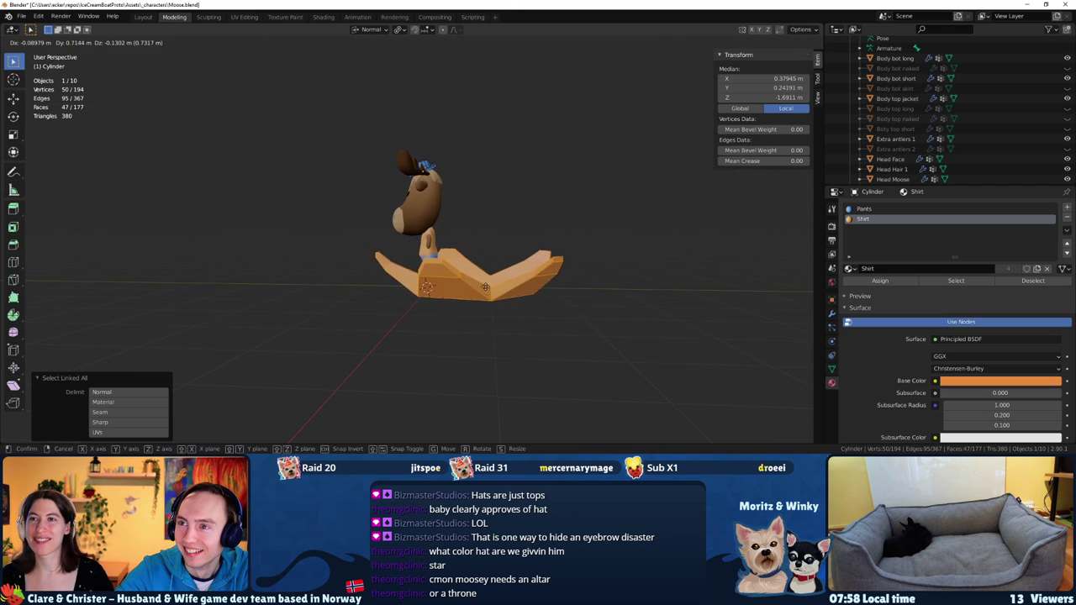
Rotate the star upright, shrink it and move it up onto the hat
key("g")
left_click(439, 172)
key("r")
left_click(538, 117)
key("s")
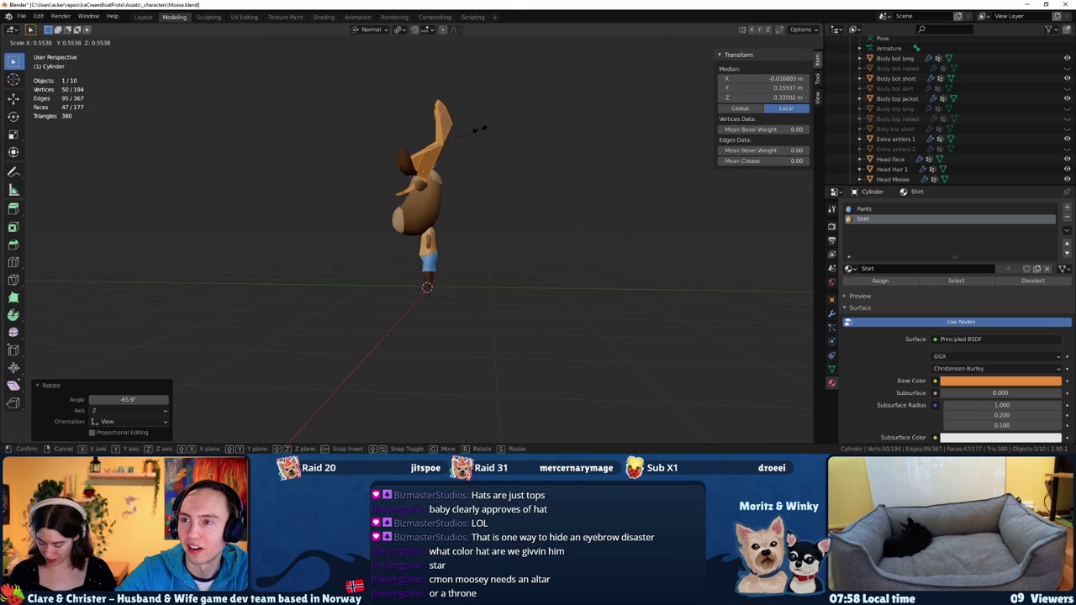
left_click(447, 148)
key("g")
left_click(449, 160)
Zoom in on the hat, reposition the star and shrink it to hat size
middle_click_drag(471, 168, 533, 195)
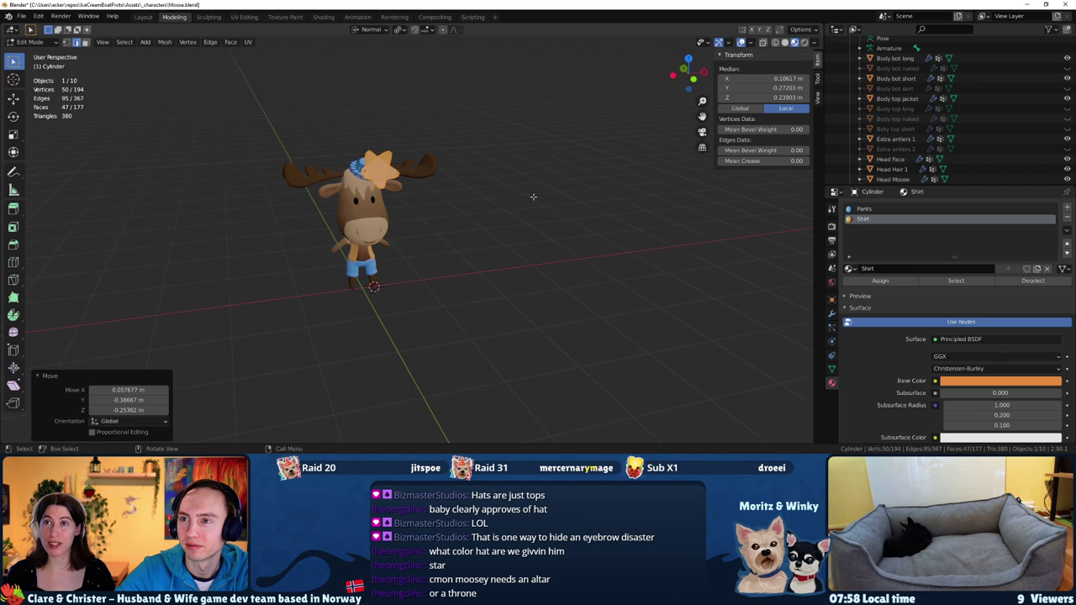
key("KP_Decimal")
middle_click_drag(393, 197, 339, 125)
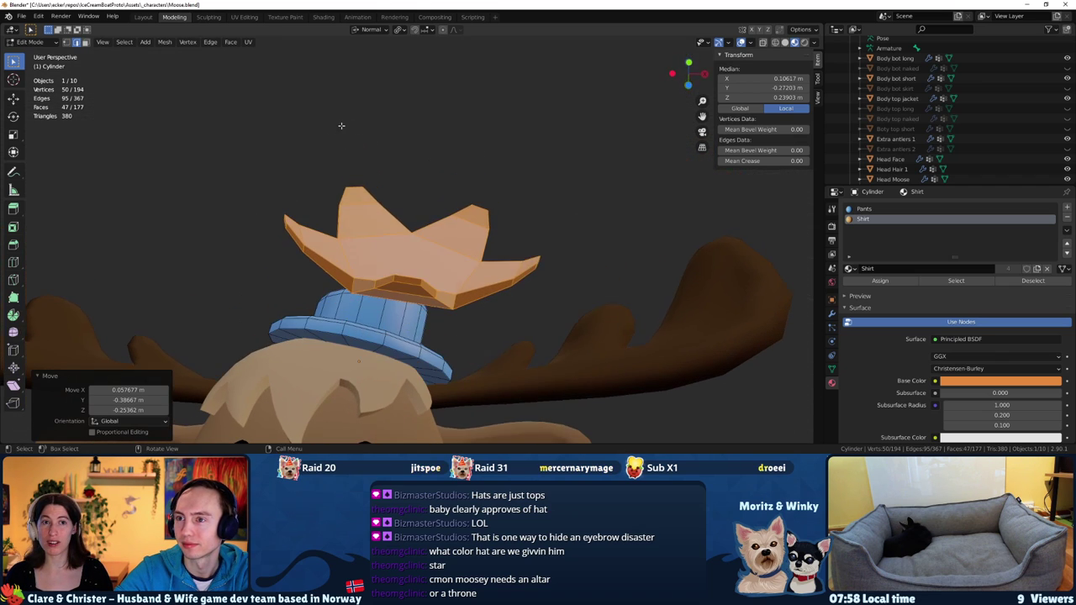
key("r")
key("g")
left_click(437, 252)
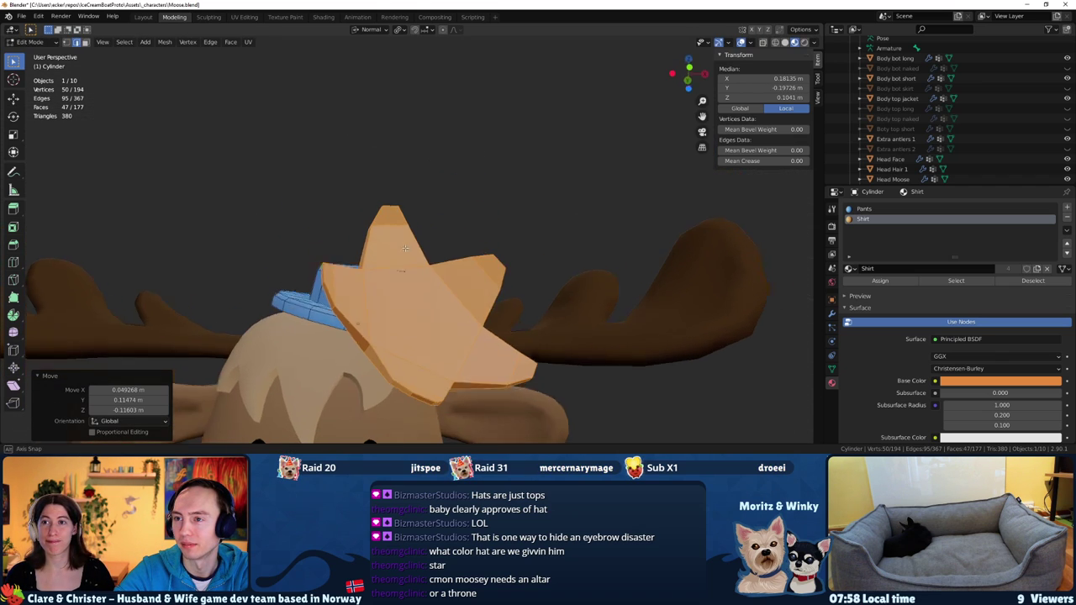
middle_click_drag(438, 252, 538, 387)
key("s")
left_click(445, 322)
Reposition the star and rotate it against the front of the hat
mouse_move(471, 337)
middle_mouse_down()
mouse_move(447, 324)
mouse_move(504, 328)
middle_mouse_up()
key("g")
left_click(446, 322)
key("g")
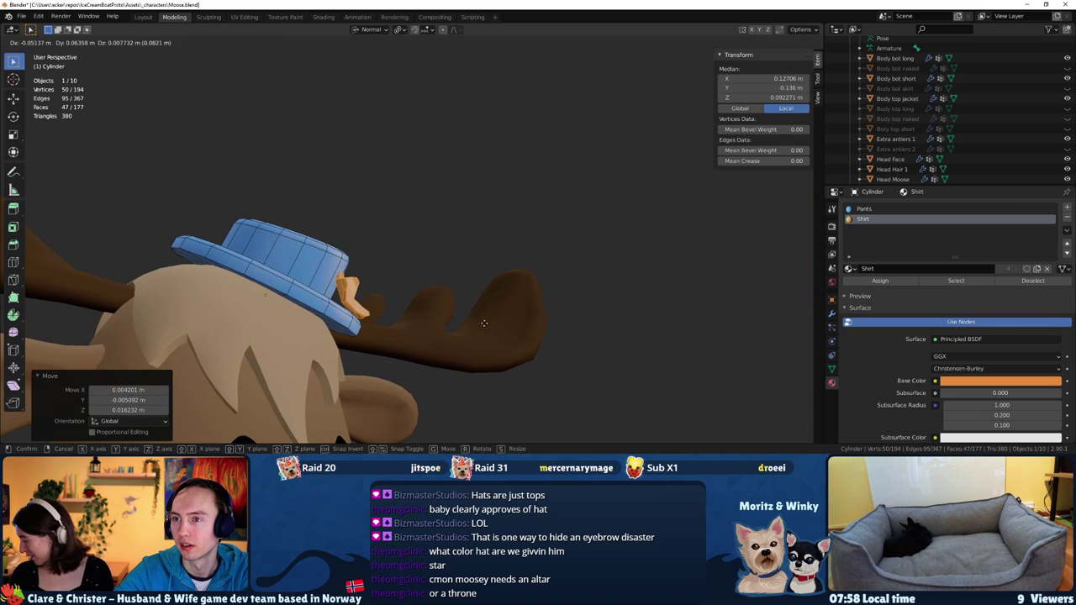
left_click(485, 319)
key("r")
left_click(493, 233)
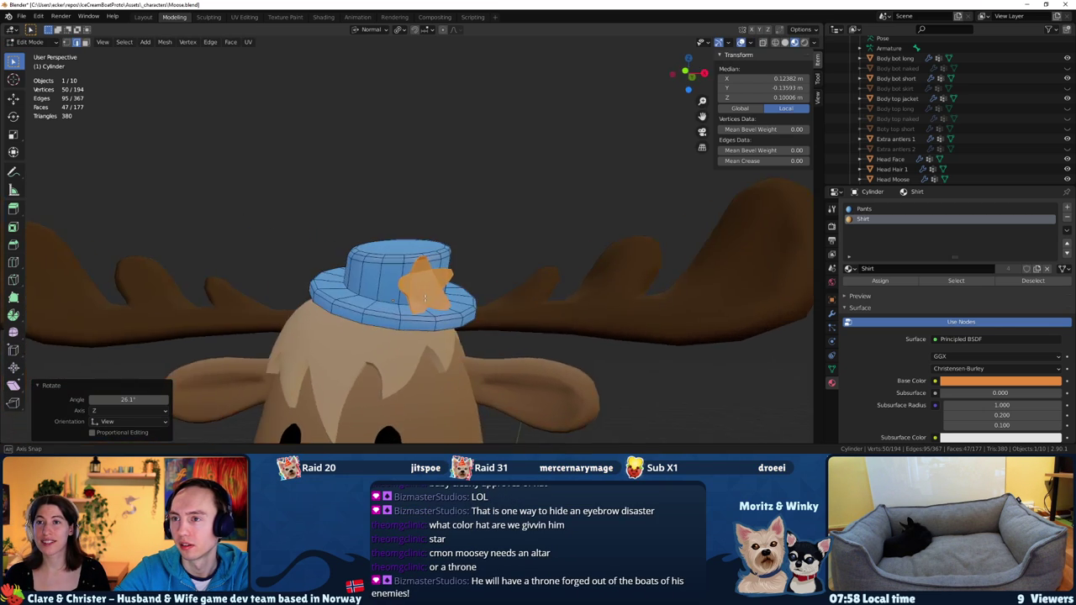
Place the star on the hat brim and shrink it slightly
key("g")
mouse_move(493, 233)
middle_mouse_down()
mouse_move(413, 308)
mouse_move(402, 260)
middle_mouse_up()
left_click(415, 304)
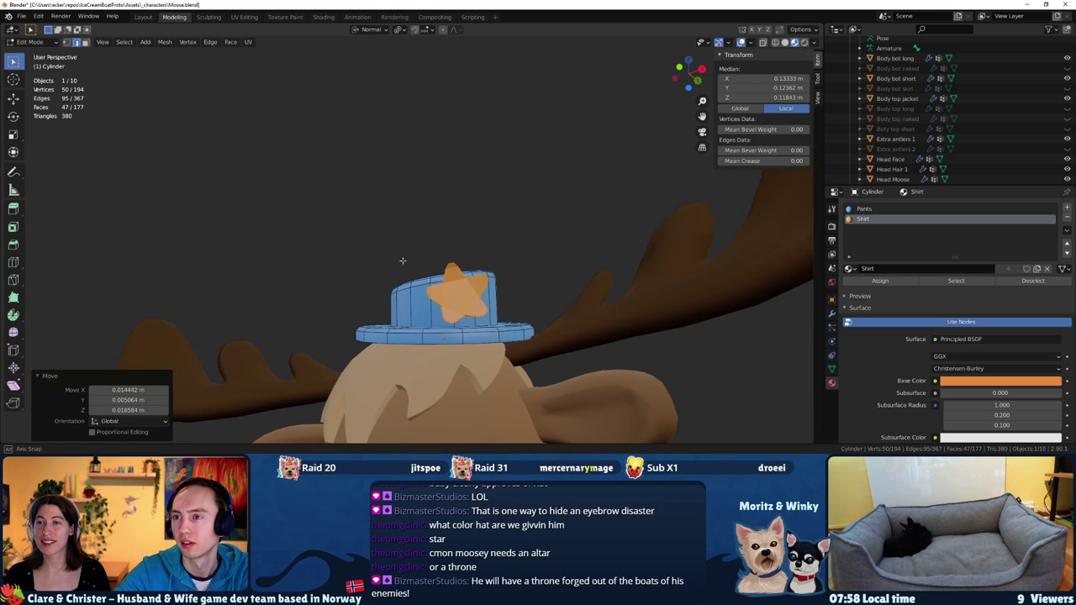
key("s")
left_click(538, 283)
Rotate the star and move it closer against the hat
mouse_move(538, 283)
middle_mouse_down()
mouse_move(473, 296)
mouse_move(456, 163)
middle_mouse_up()
scroll(472, 297, "up", 5)
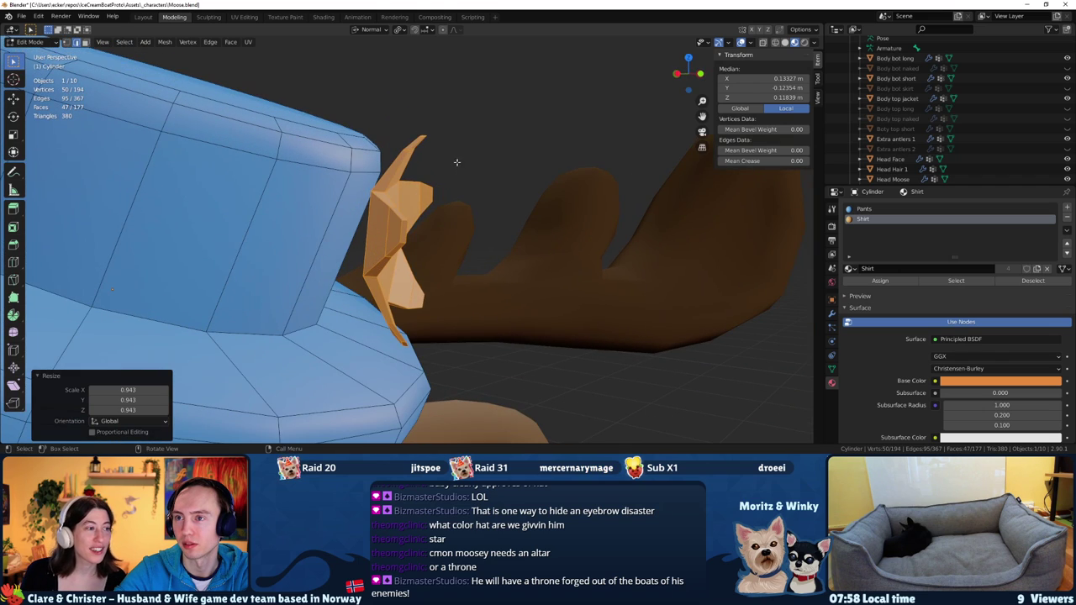
key("r")
left_click(485, 173)
key("g")
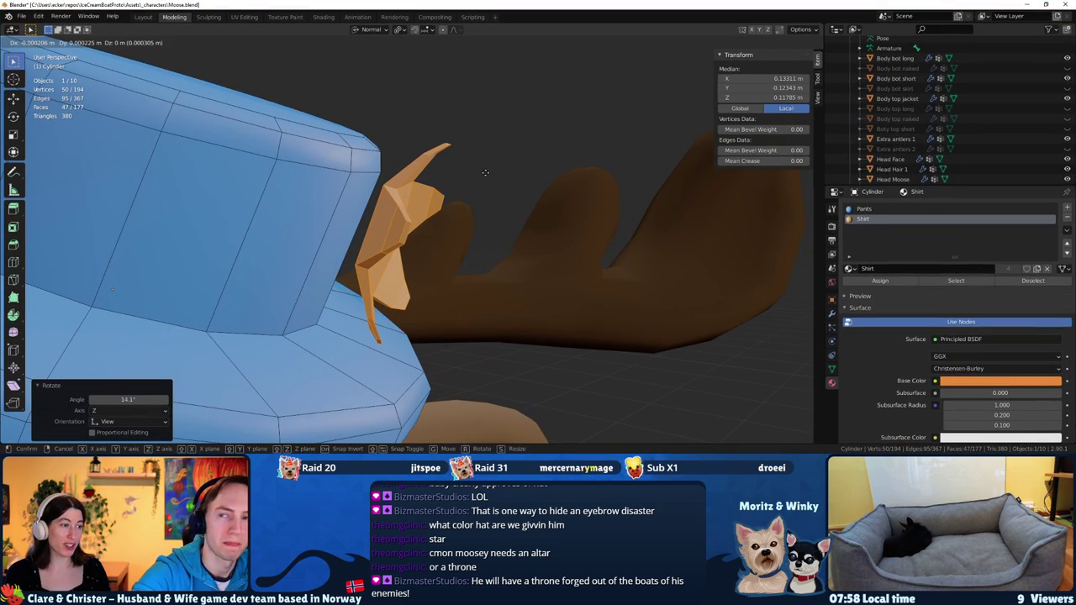
left_click(471, 172)
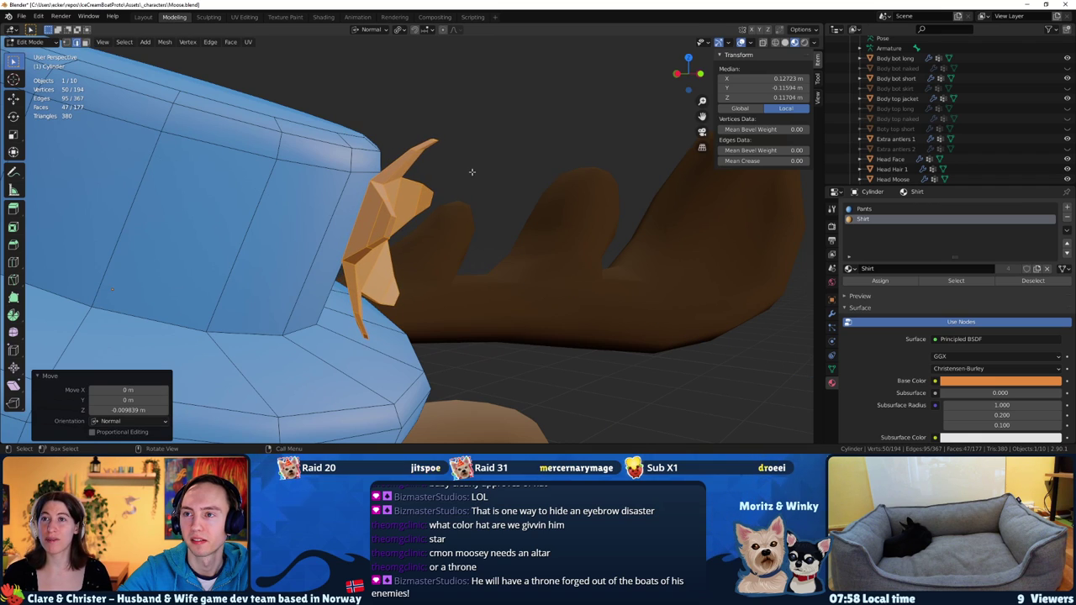
middle_click_drag(470, 171, 450, 239)
scroll(403, 269, "down", 5)
scroll(357, 298, "down", 3)
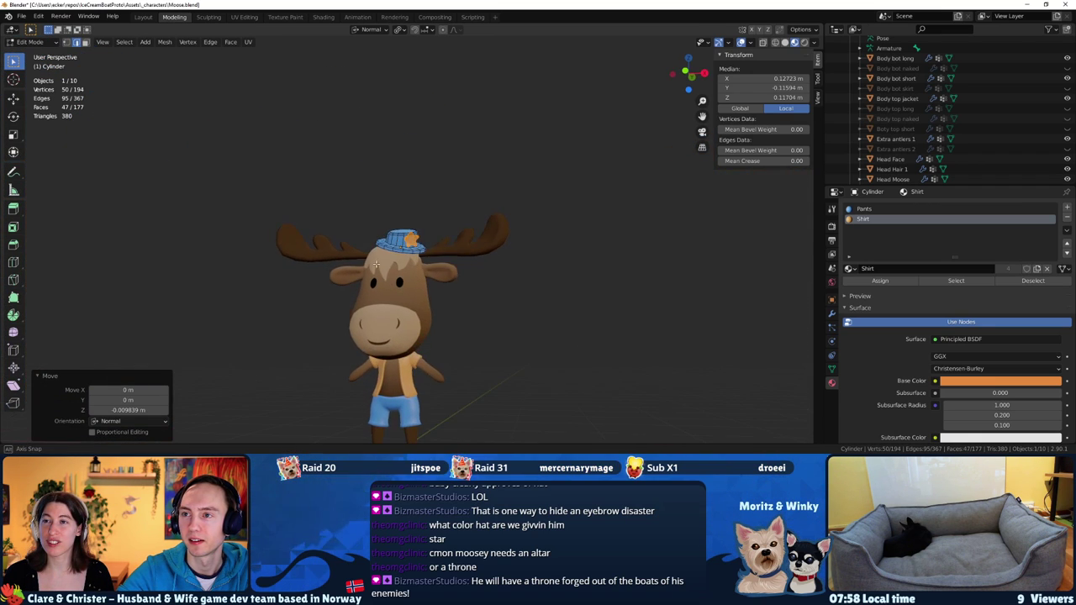
Shift the hat geometry to the left on the moose's head
key("Tab")
mouse_move(357, 297)
middle_mouse_down()
mouse_move(356, 308)
mouse_move(377, 303)
middle_mouse_up()
scroll(353, 305, "up", 5)
scroll(378, 301, "up", 3)
scroll(383, 298, "up", 2)
key("Tab")
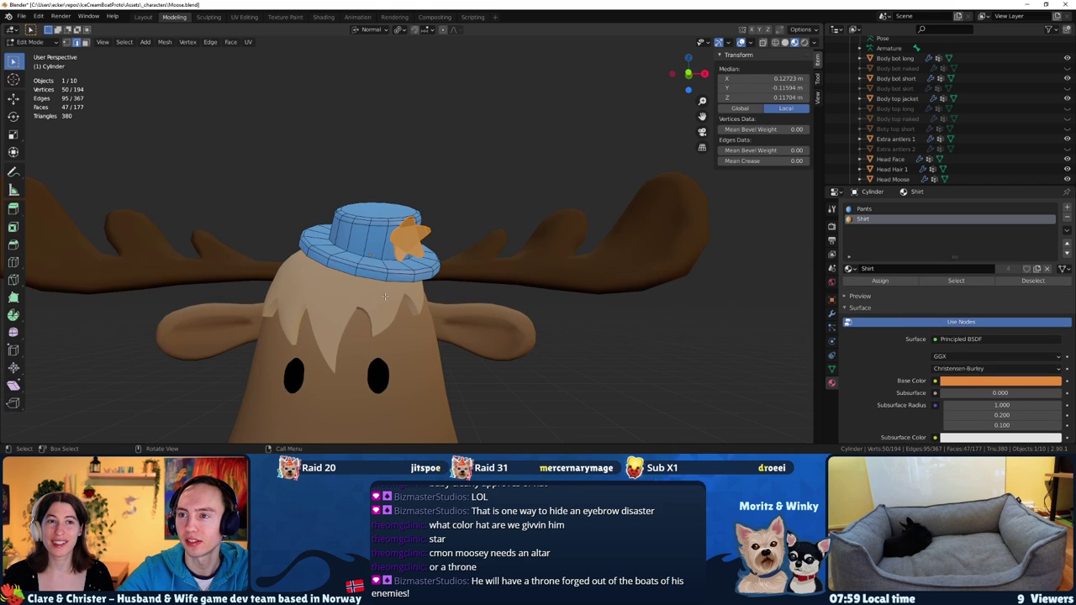
key("g")
left_click(353, 290)
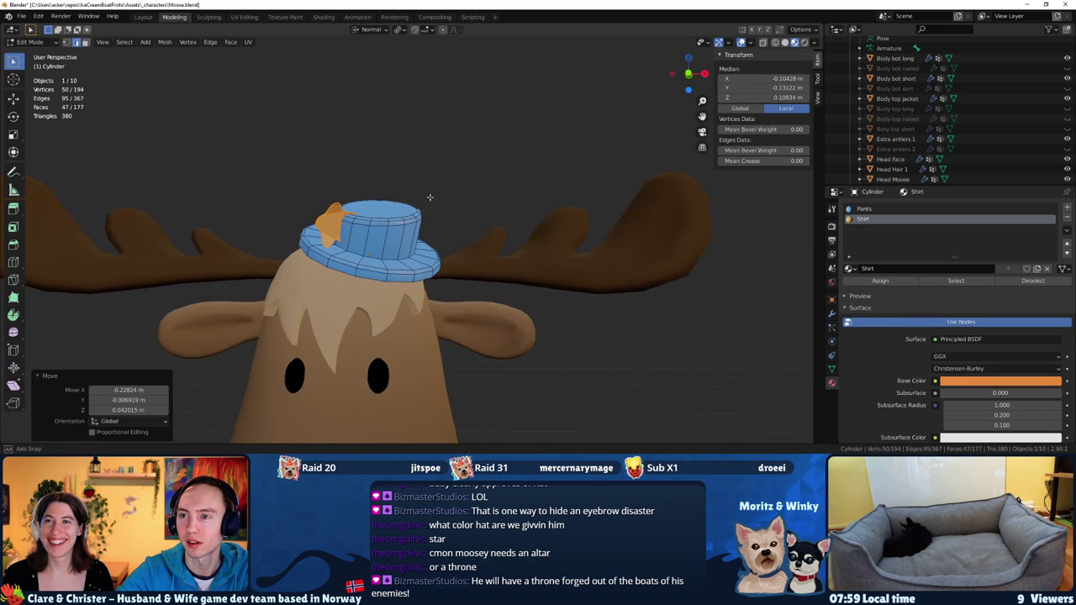
Rotate the hat on the head and give it a small nudge into place
middle_click_drag(479, 378, 422, 311)
key("r")
left_click(391, 347)
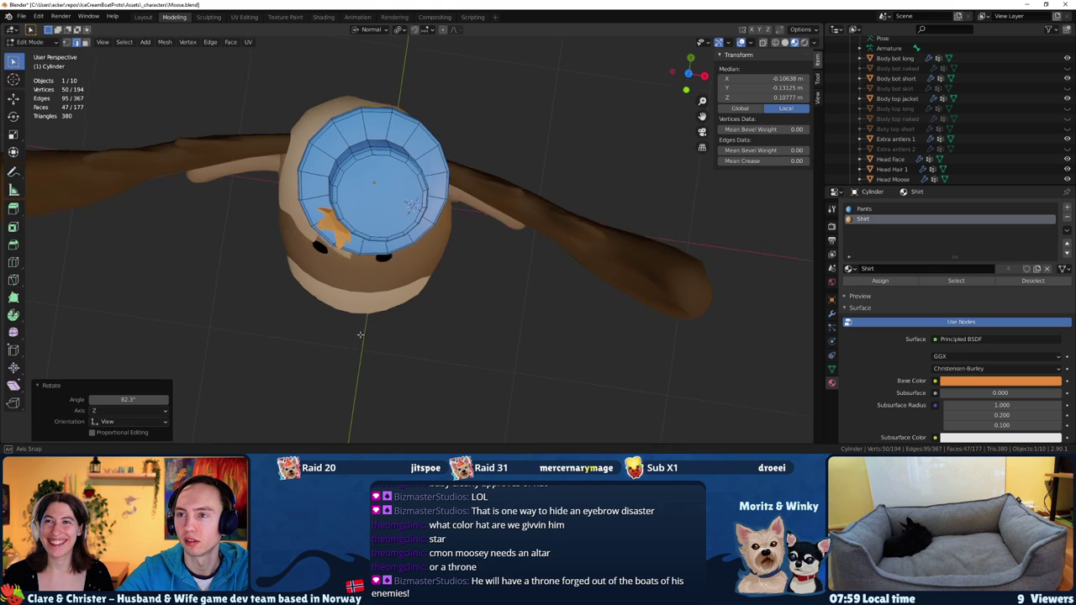
middle_click_drag(391, 347, 298, 188)
key("g")
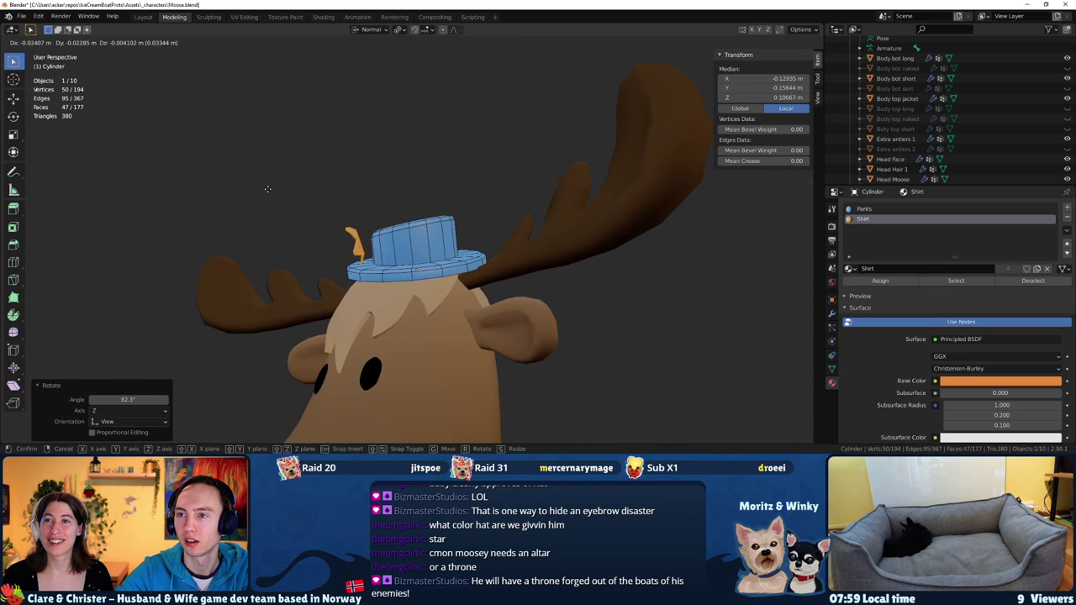
right_click(267, 188)
right_click(269, 173)
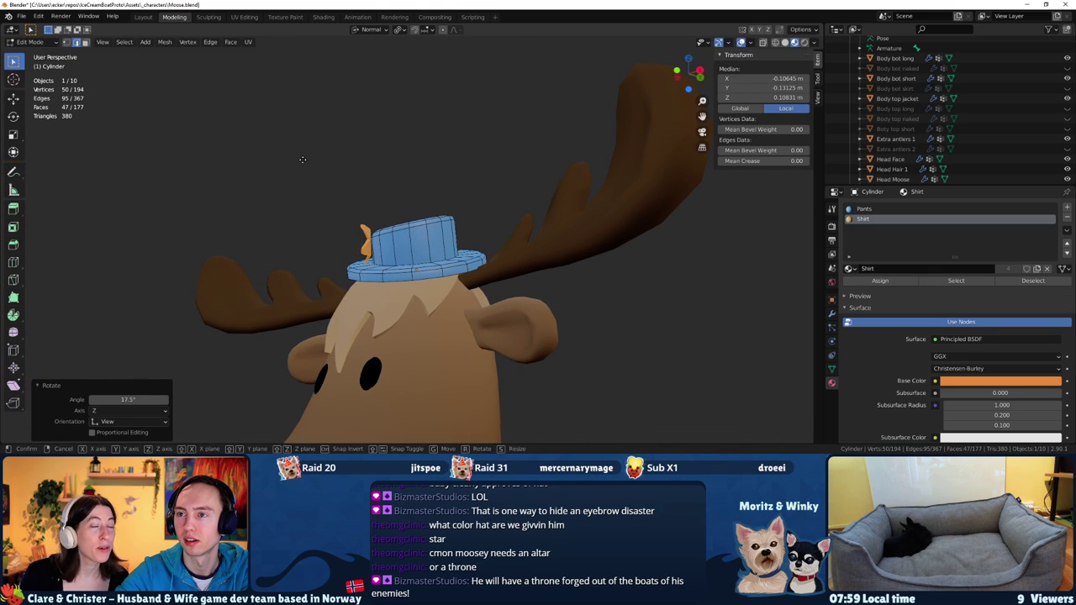
key("g")
left_click(278, 181)
scroll(278, 182, "down", 5)
key("Tab")
scroll(257, 224, "down", 2)
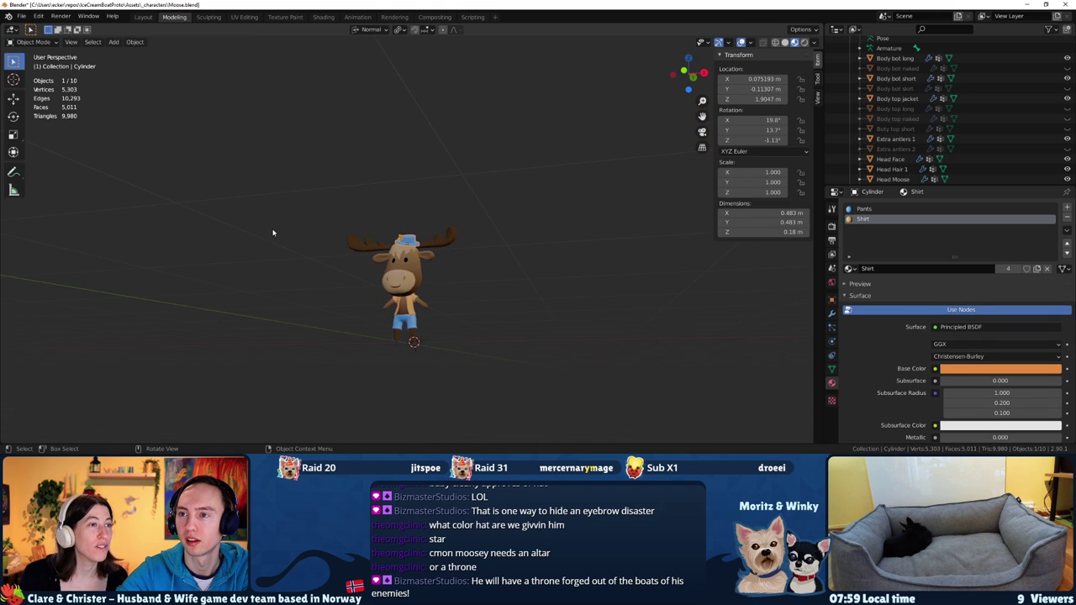
scroll(291, 254, "up", 2)
middle_click_drag(263, 276, 380, 204)
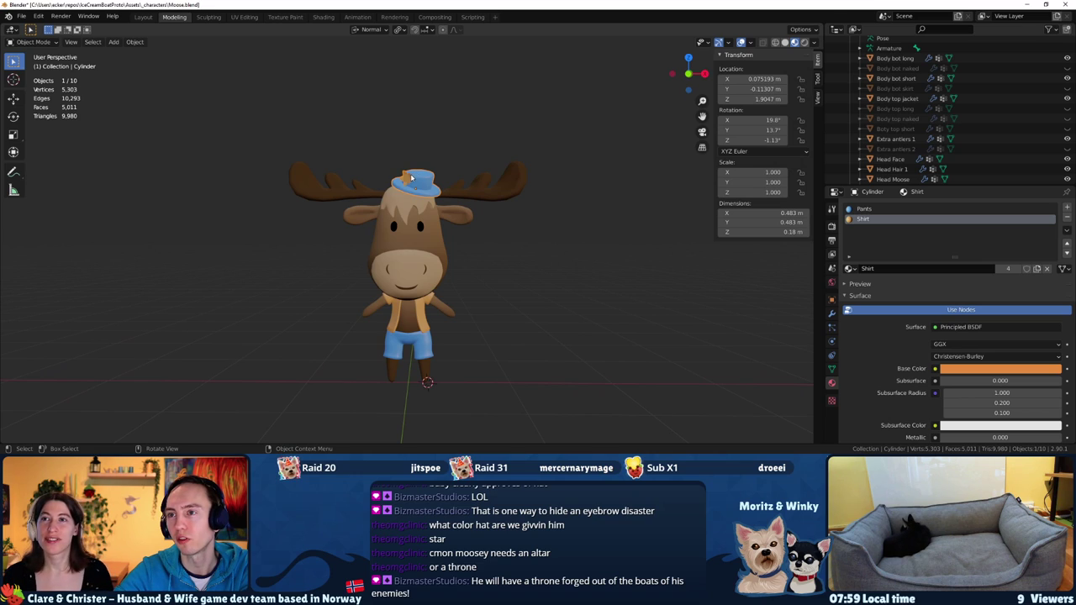
Apply Shade Smooth to the blue hat from the F3 search
key("Tab")
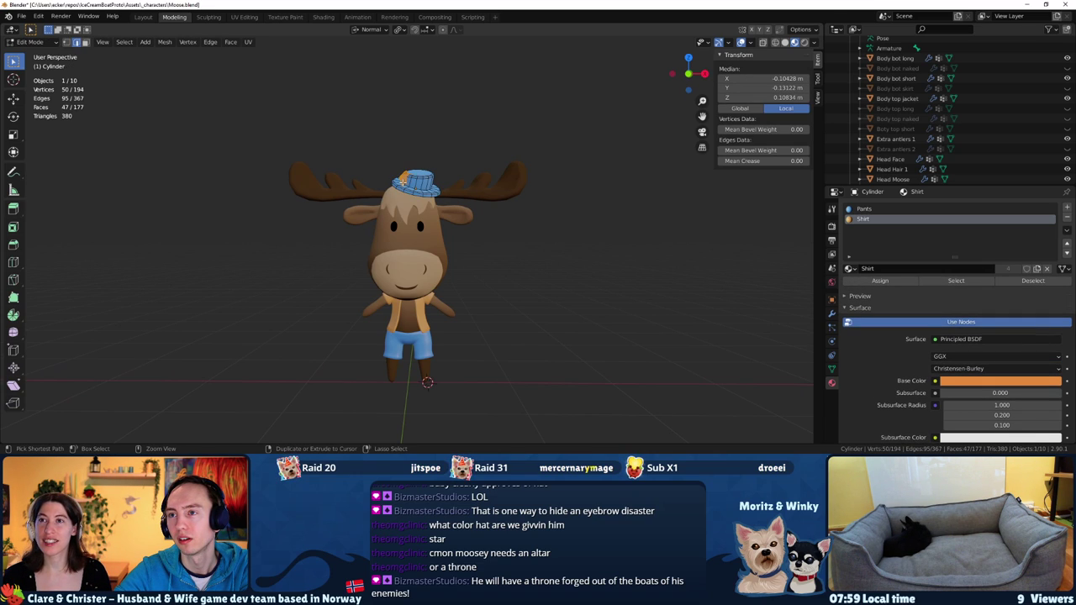
key("Tab")
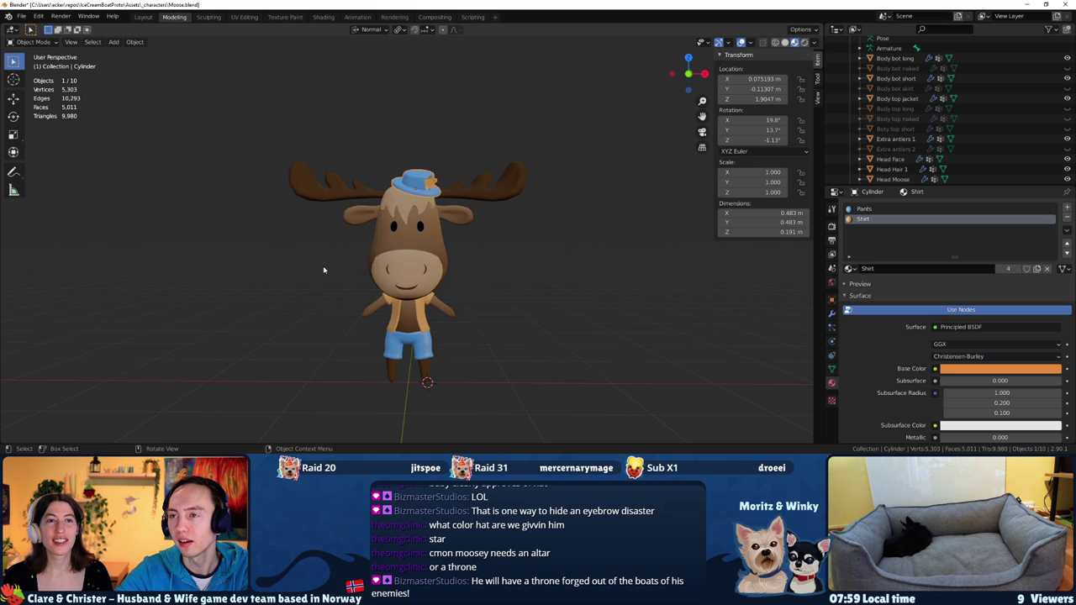
middle_click_drag(324, 269, 392, 194)
key("KP_Decimal")
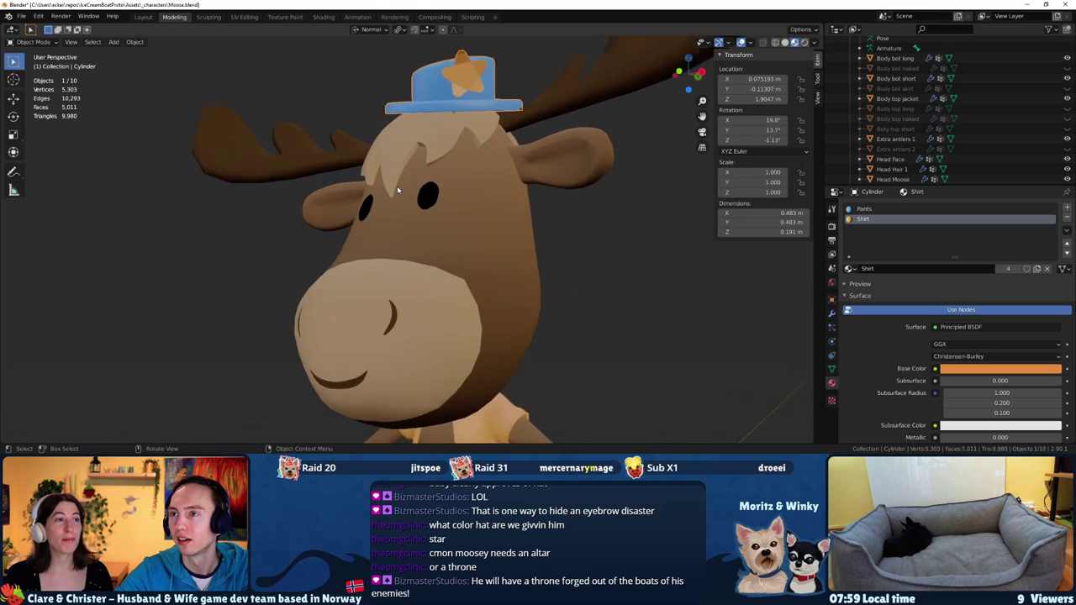
middle_click_drag(415, 257, 406, 223)
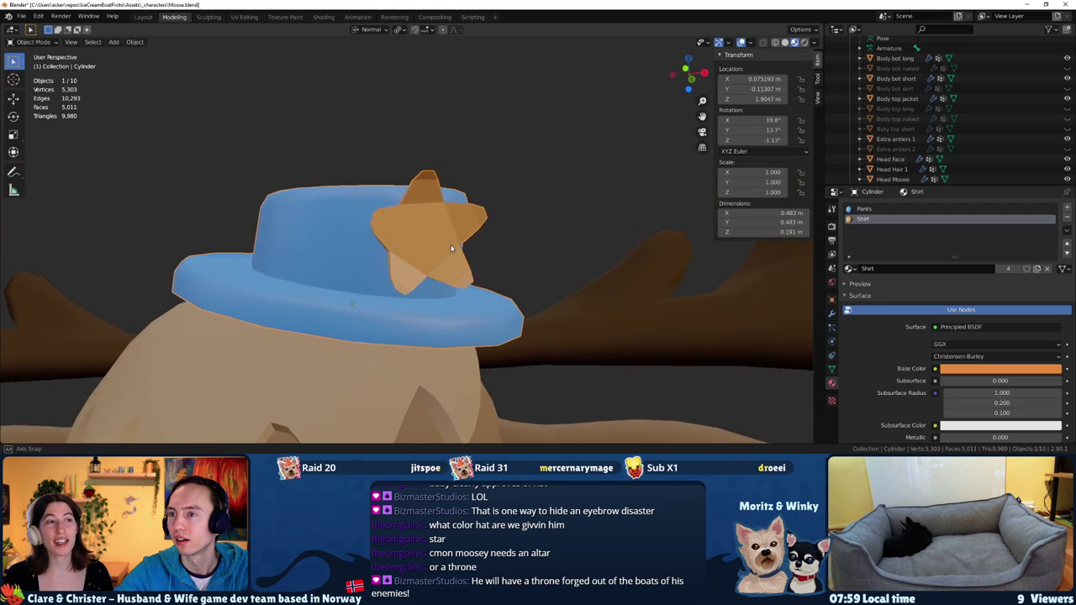
key("Tab")
key("Tab")
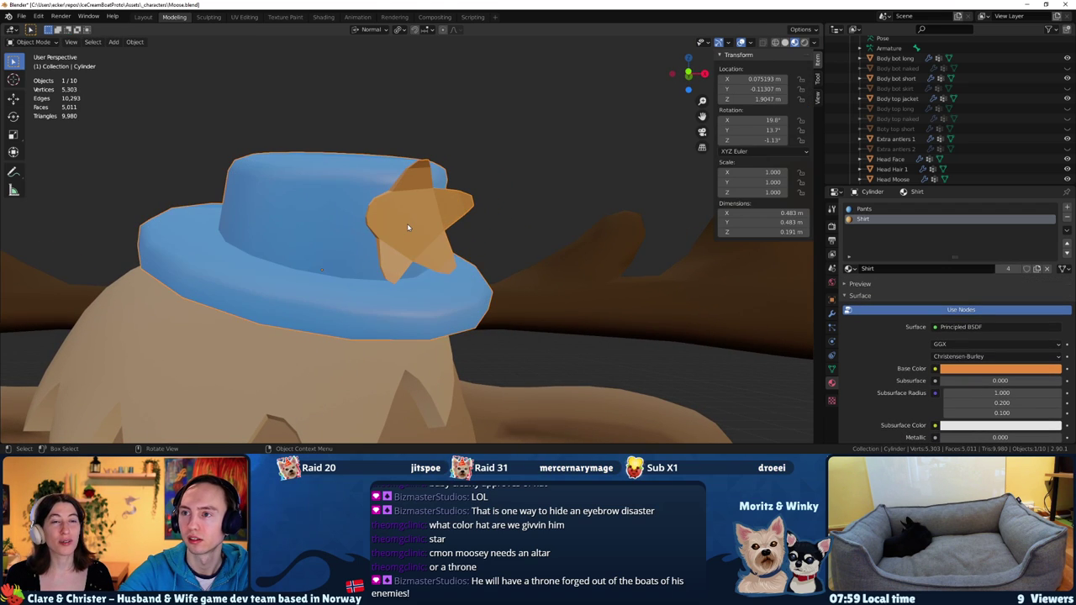
key("F3")
type("smo")
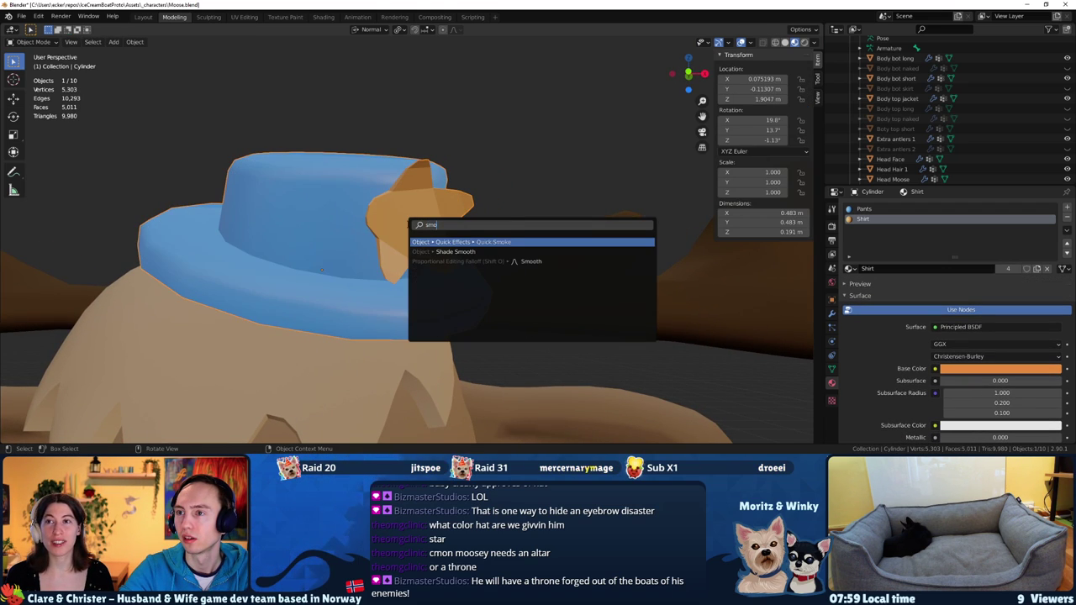
key("Down")
key("Return")
mouse_move(414, 227)
middle_mouse_down()
mouse_move(291, 274)
mouse_move(385, 244)
mouse_move(454, 258)
mouse_move(495, 182)
mouse_move(490, 300)
mouse_move(530, 211)
mouse_move(547, 242)
middle_mouse_up()
Select a star edge and shrink it to 0.628
key("Tab")
left_click(495, 181)
scroll(530, 210, "up", 5)
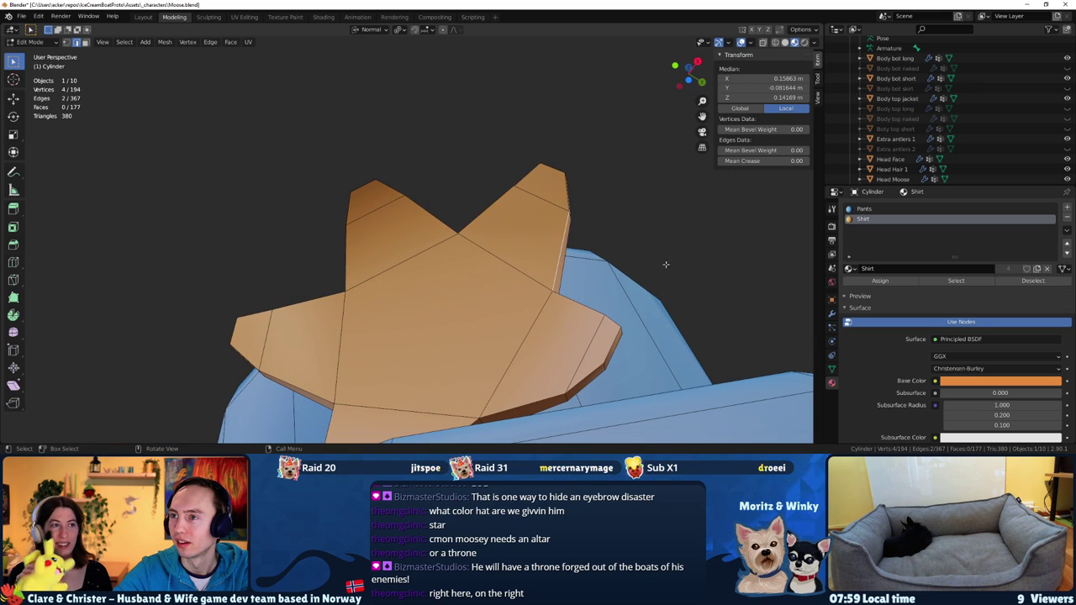
middle_click_drag(668, 257, 666, 312)
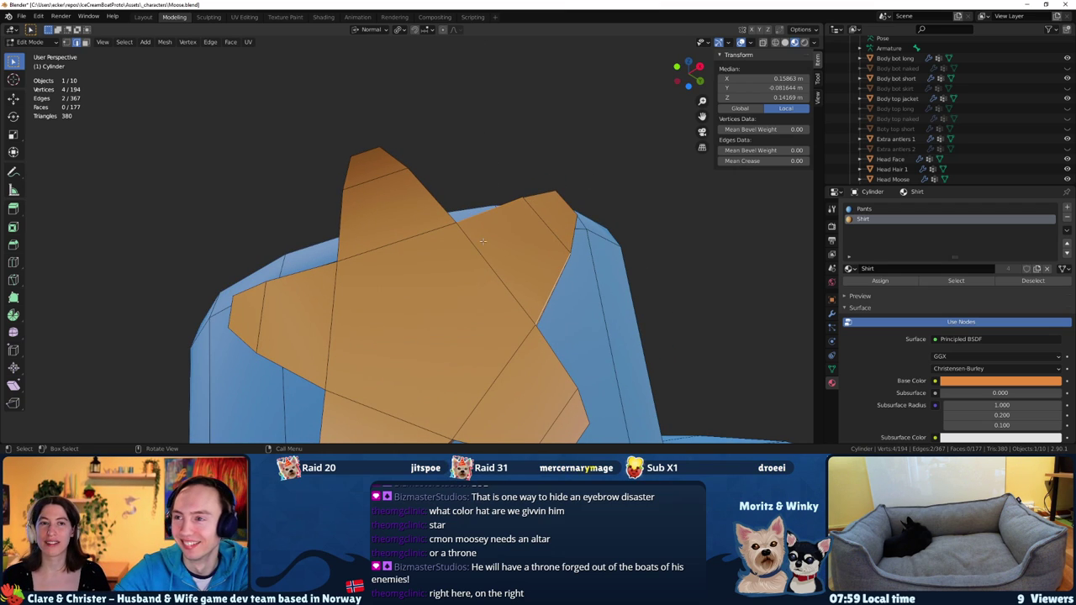
left_click(591, 289)
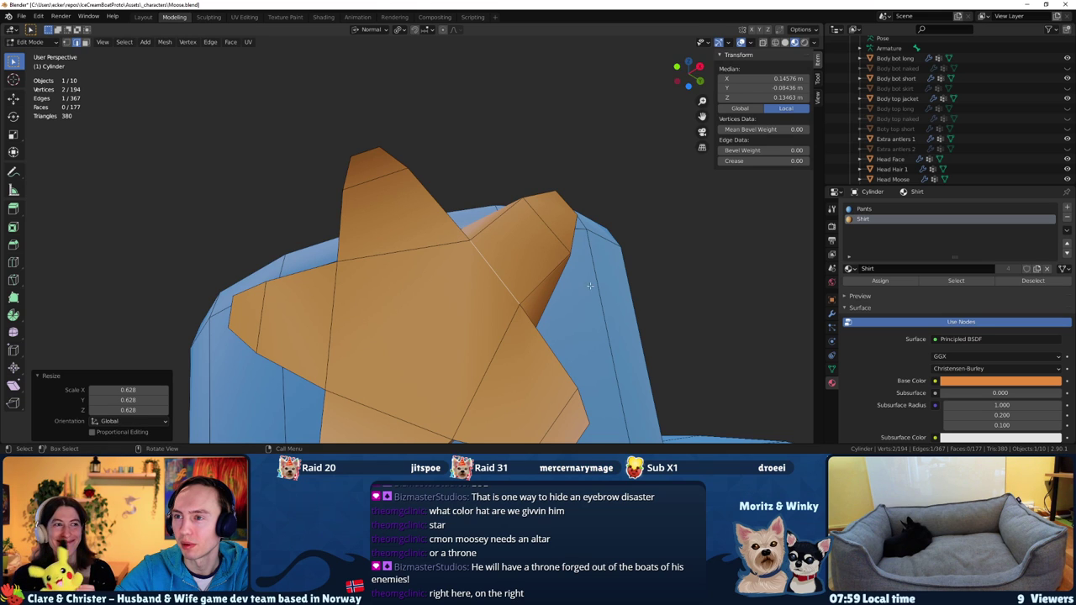
middle_click_drag(553, 233, 672, 307)
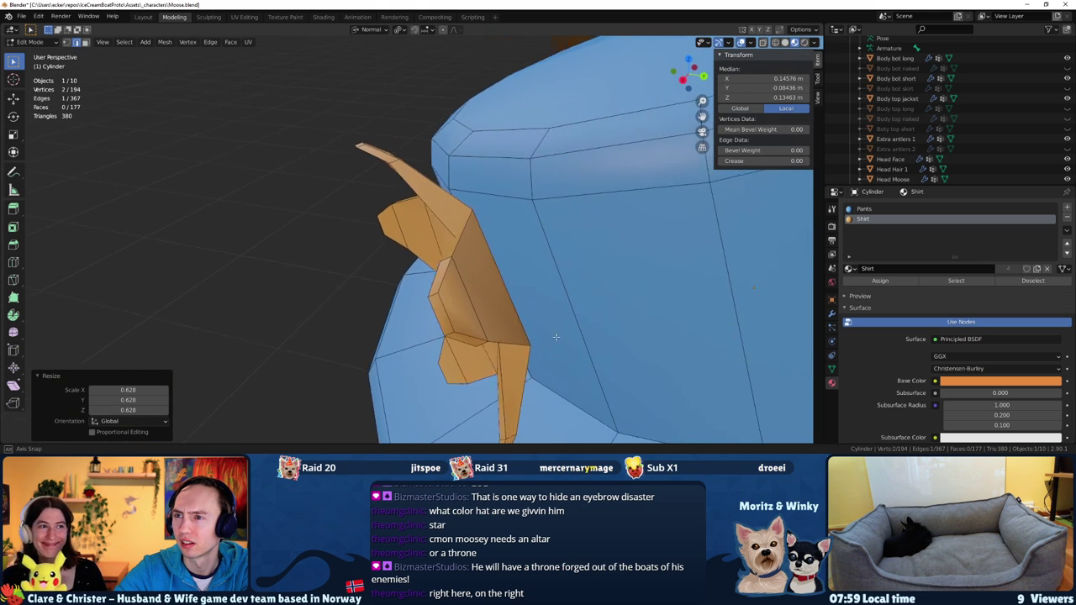
scroll(589, 248, "down", 3)
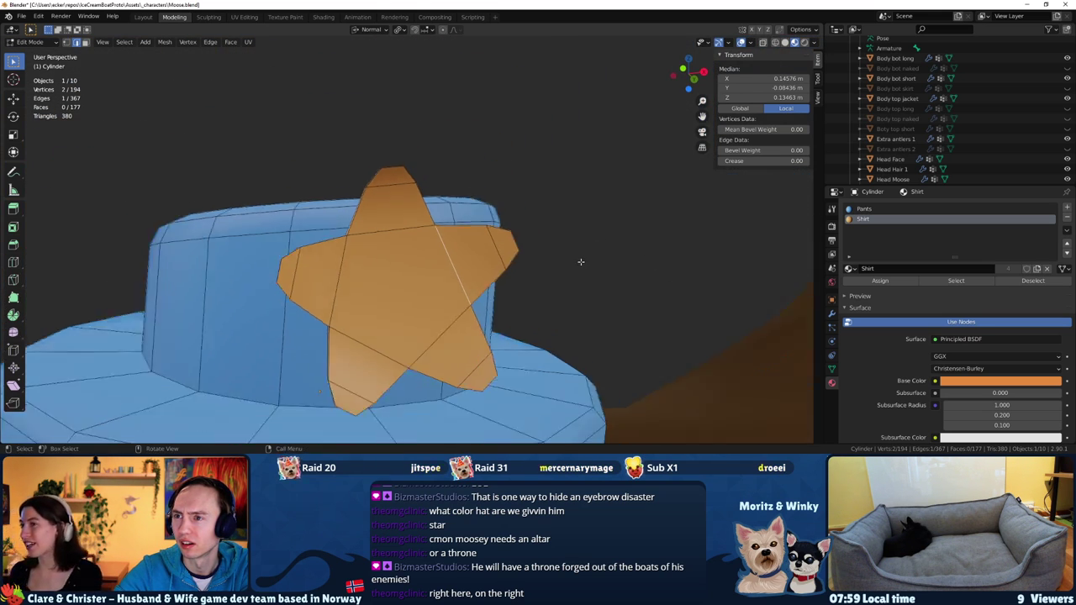
Scale the selected star tip down to 0.8, twice
key("Tab")
mouse_move(509, 260)
middle_mouse_down()
mouse_move(388, 353)
mouse_move(435, 245)
middle_mouse_up()
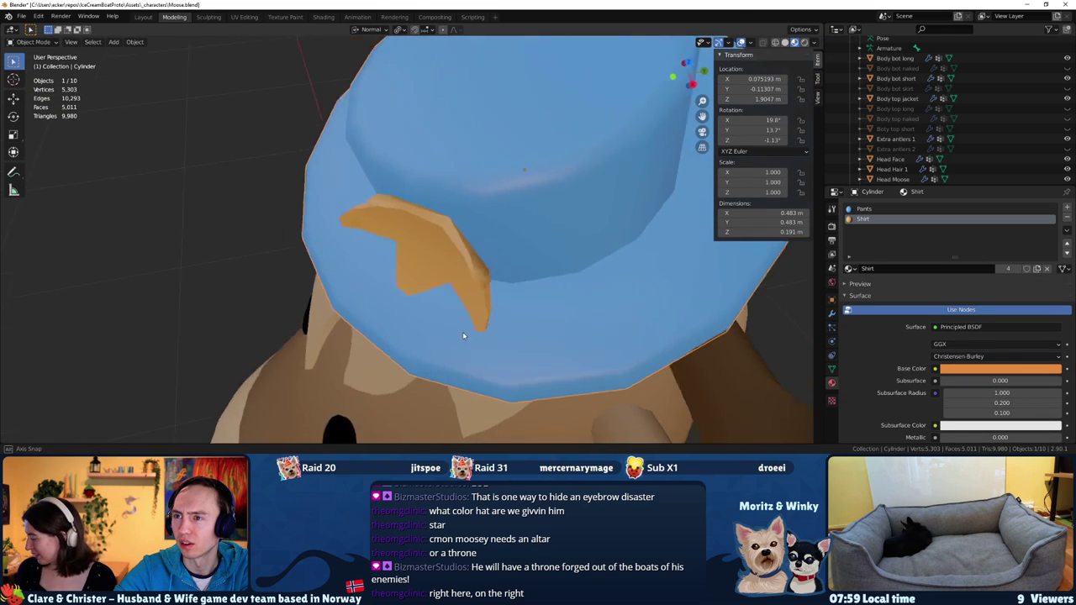
key("Tab")
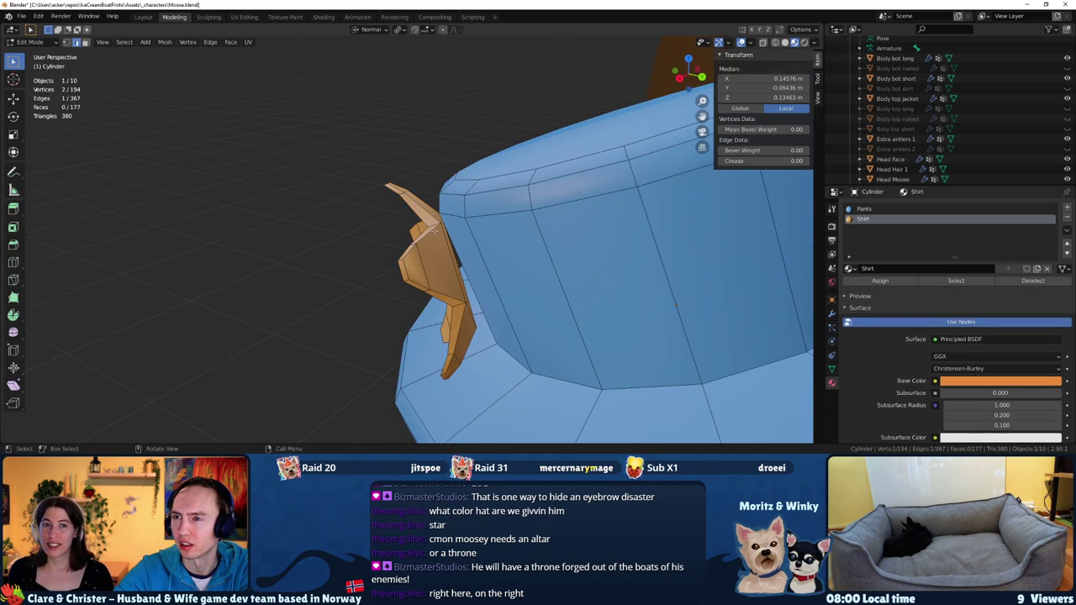
middle_click_drag(438, 266, 439, 260)
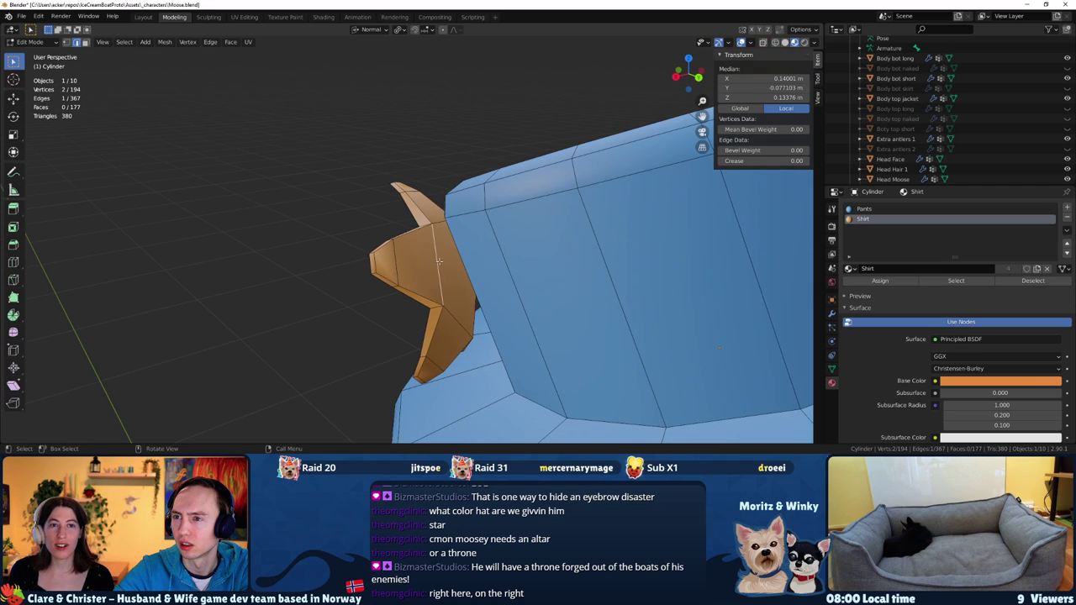
type("s")
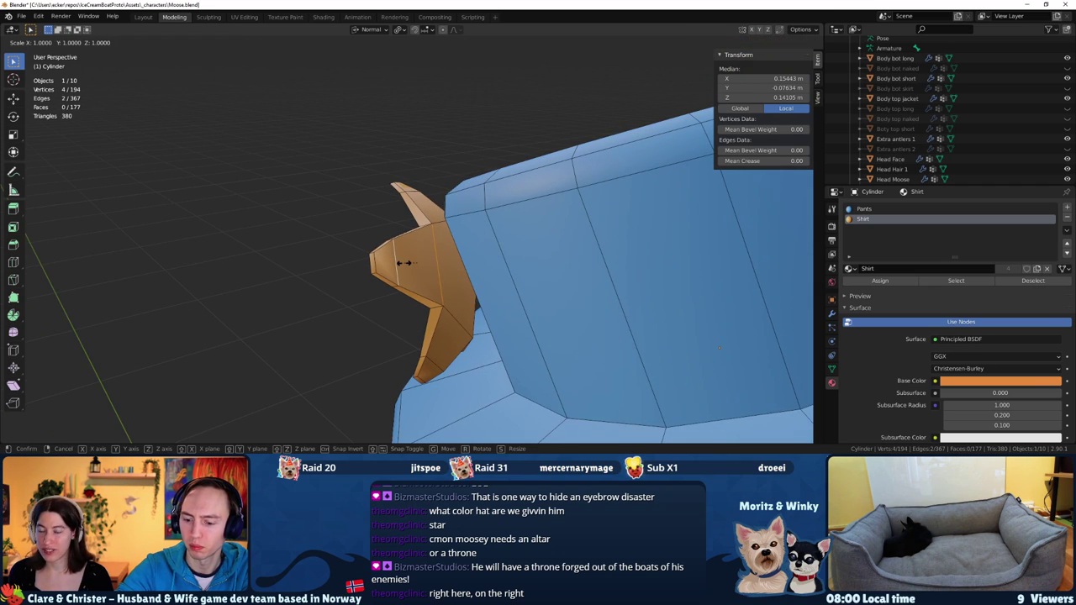
type("8")
key("Return")
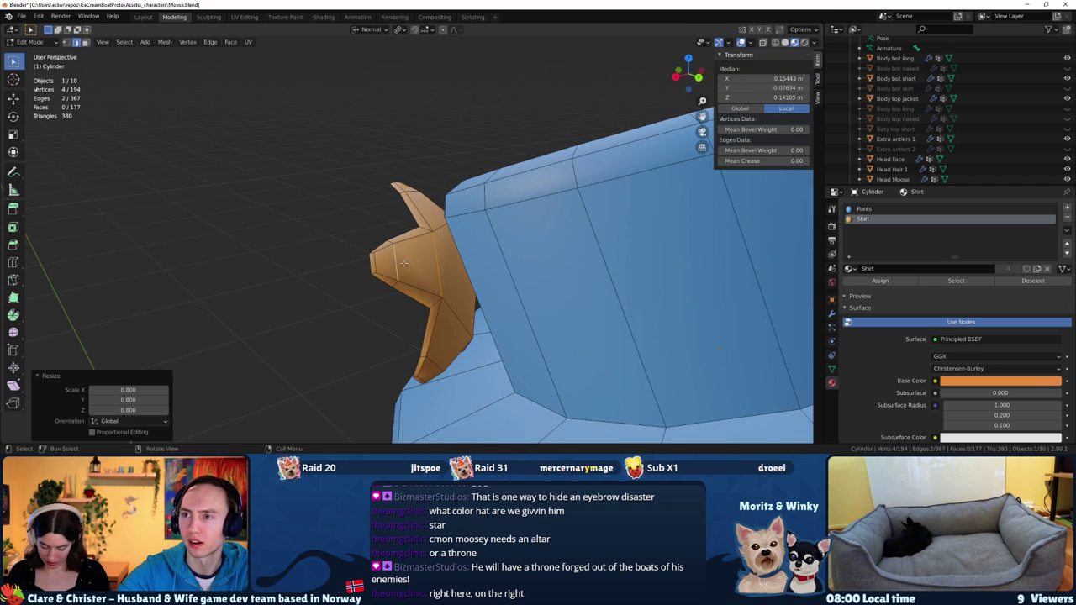
middle_click_drag(403, 263, 418, 232)
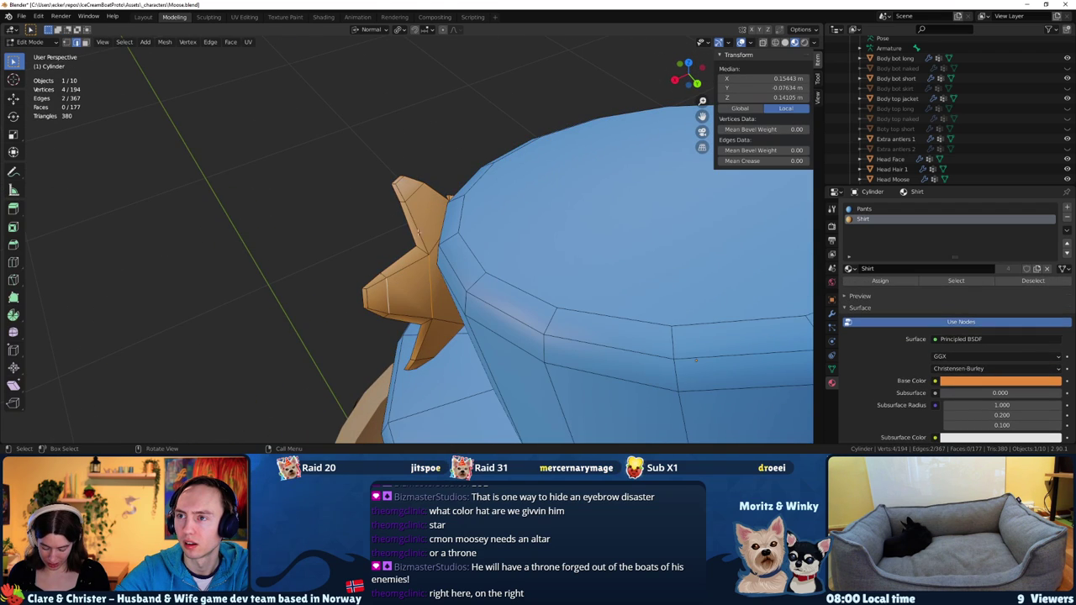
middle_click_drag(414, 194, 426, 231)
type("s")
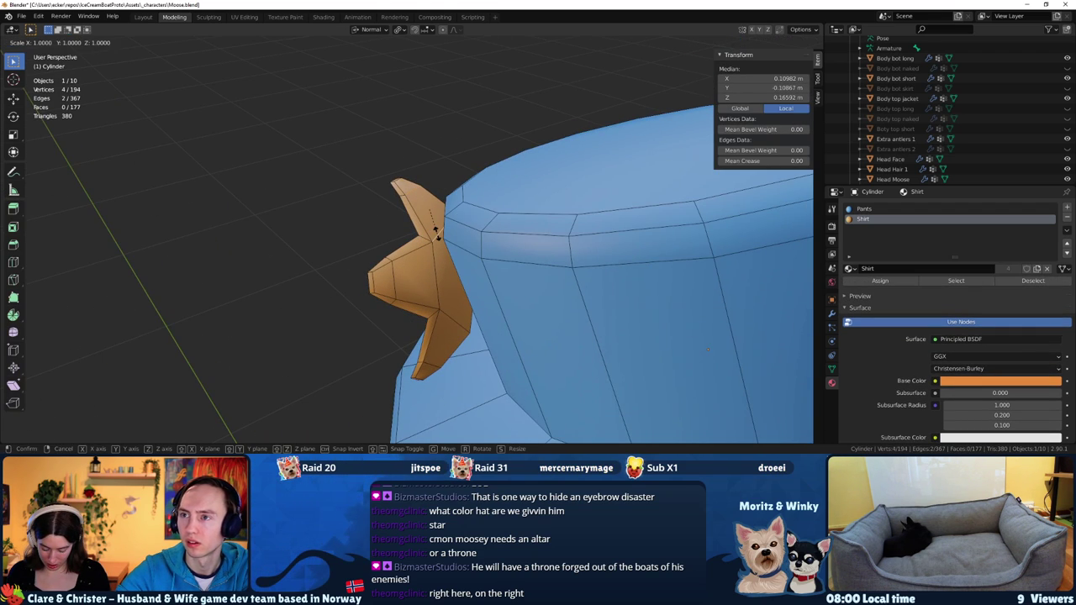
type("8")
key("Return")
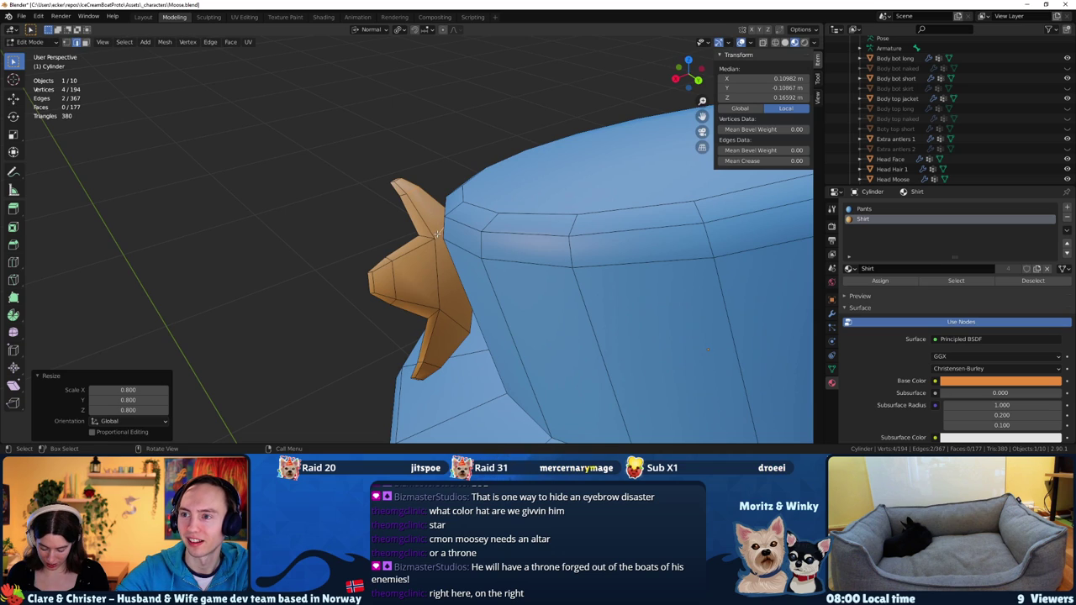
Scale two more star edges down to 0.8 each
left_click(438, 354)
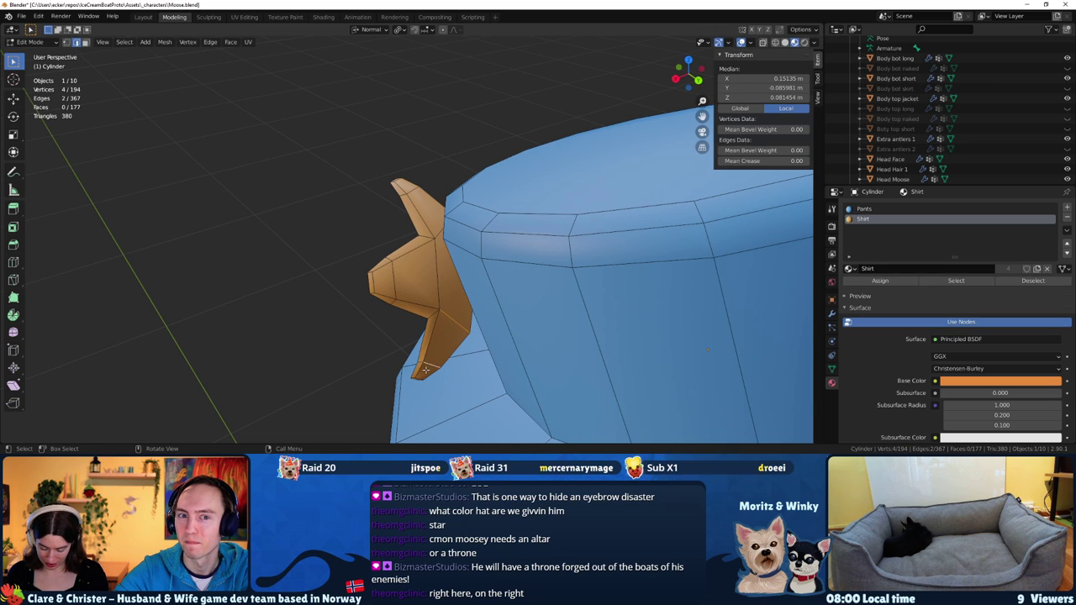
middle_click_drag(425, 370, 411, 340)
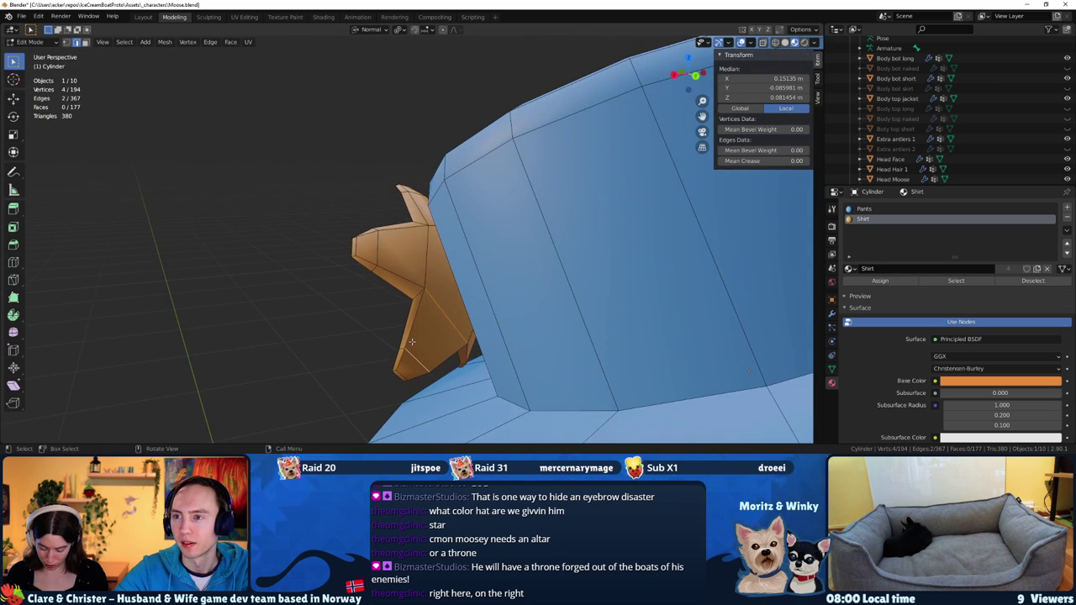
type("s.8")
key("Return")
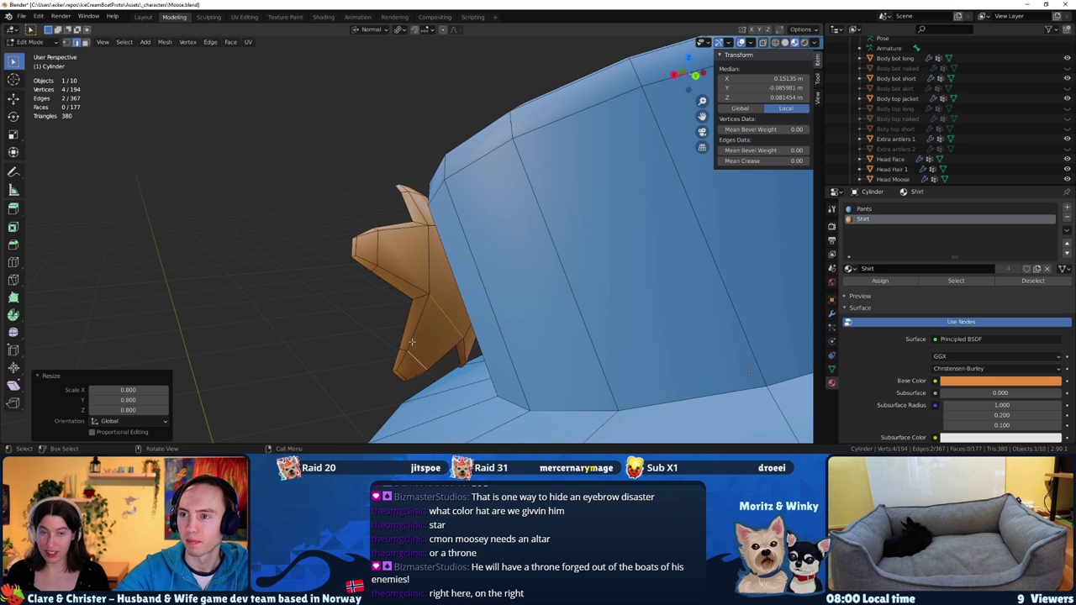
mouse_move(411, 340)
middle_mouse_down()
mouse_move(414, 313)
mouse_move(468, 341)
mouse_move(475, 372)
mouse_move(279, 274)
mouse_move(276, 295)
middle_mouse_up()
left_click(471, 316)
scroll(476, 373, "up", 4)
type("s")
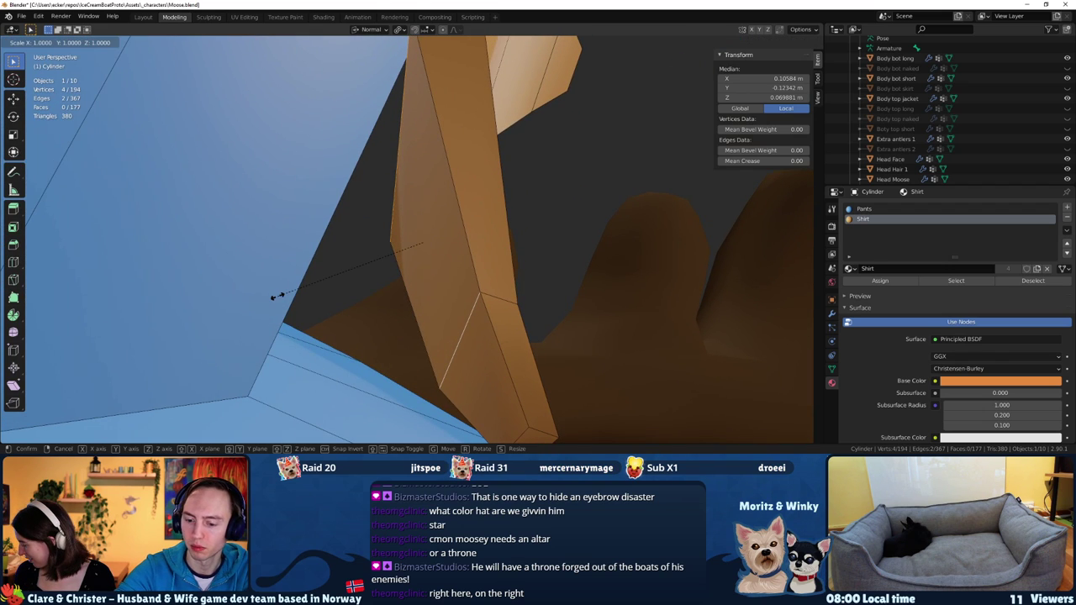
type("8")
key("Return")
Shrink another star part to 0.8 and return to Object Mode
middle_click_drag(270, 246, 451, 215)
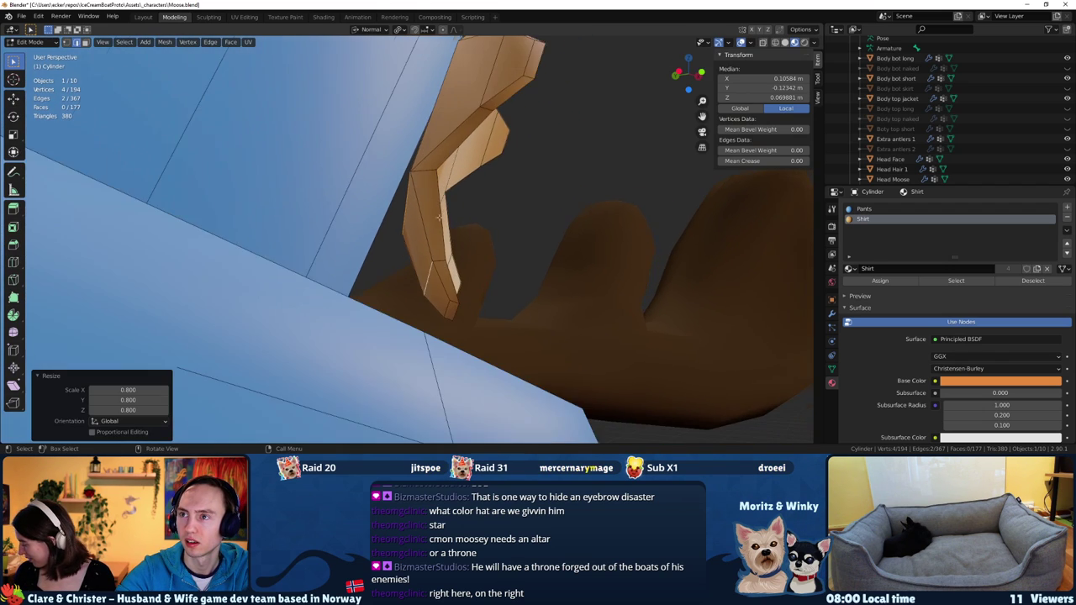
left_click(432, 158)
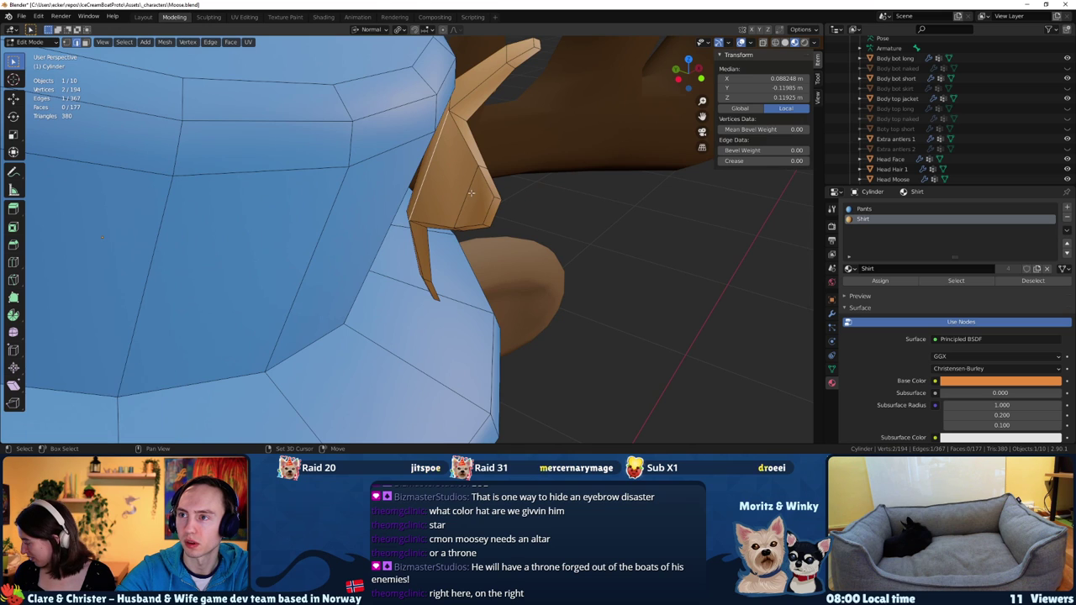
type("s8")
key("Return")
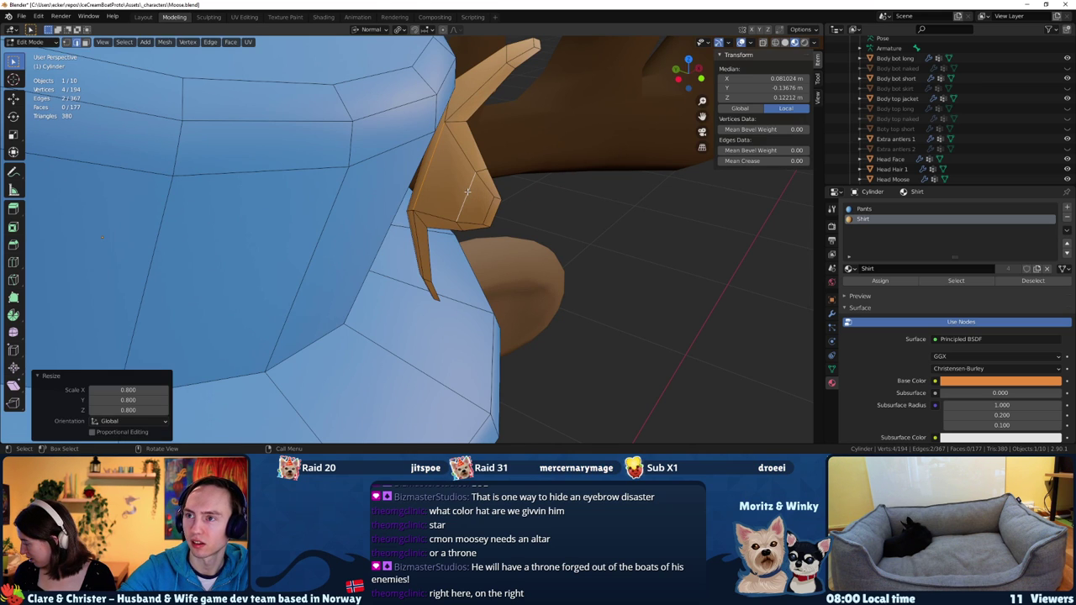
mouse_move(476, 182)
middle_mouse_down()
mouse_move(318, 295)
mouse_move(293, 264)
mouse_move(425, 211)
mouse_move(509, 222)
mouse_move(576, 260)
mouse_move(552, 239)
mouse_move(468, 244)
middle_mouse_up()
key("Tab")
Select the Armature and the hat Cylinder objects in the Outliner
scroll(553, 246, "down", 5)
scroll(468, 244, "down", 2)
scroll(465, 266, "down", 3)
scroll(473, 274, "down", 2)
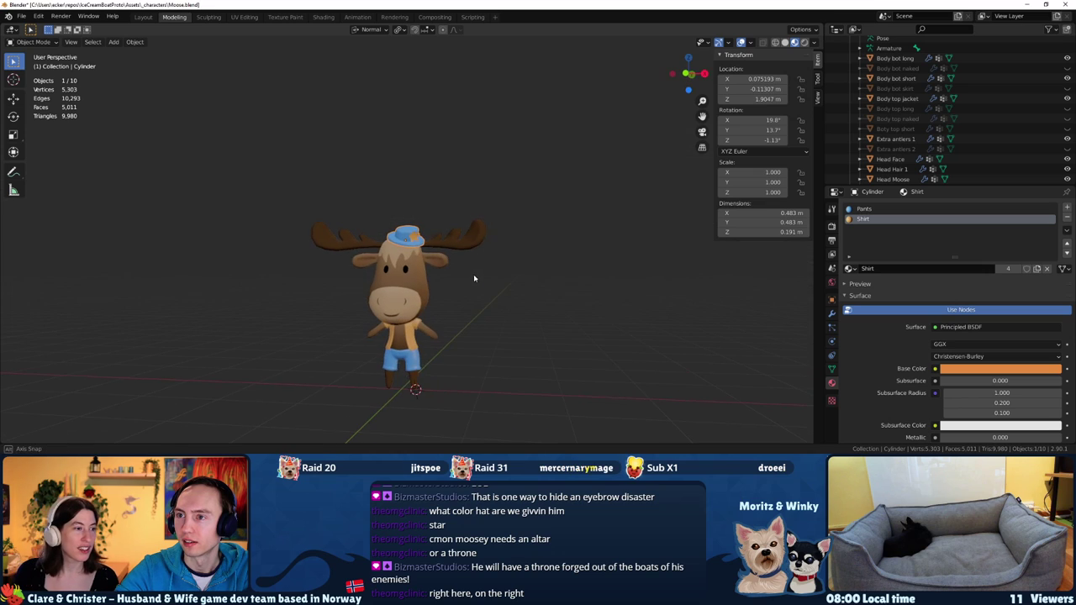
scroll(860, 151, "down", 4)
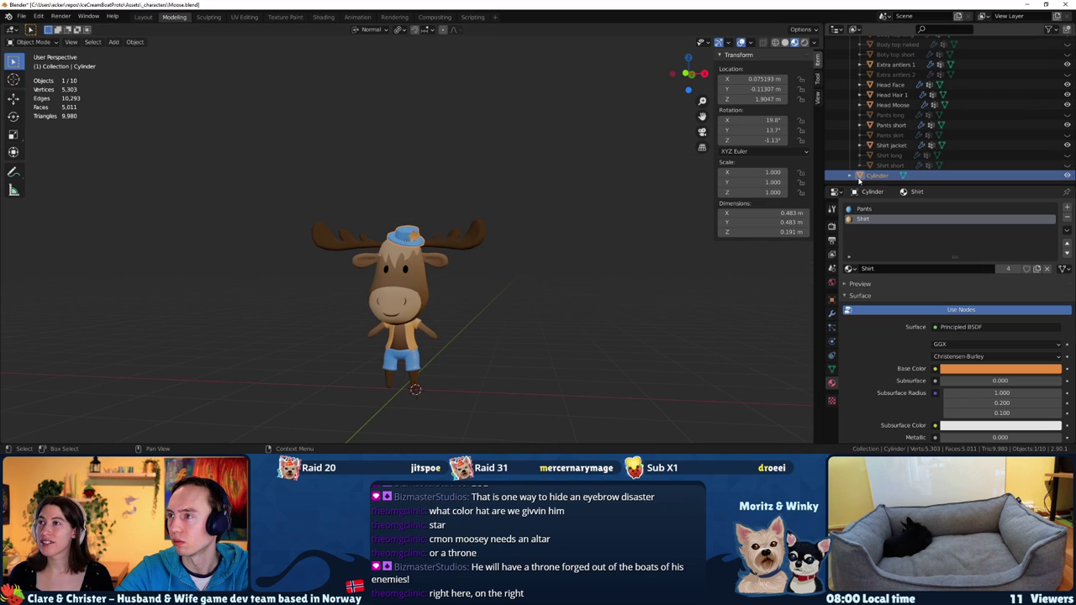
scroll(858, 160, "up", 3)
scroll(868, 67, "up", 3)
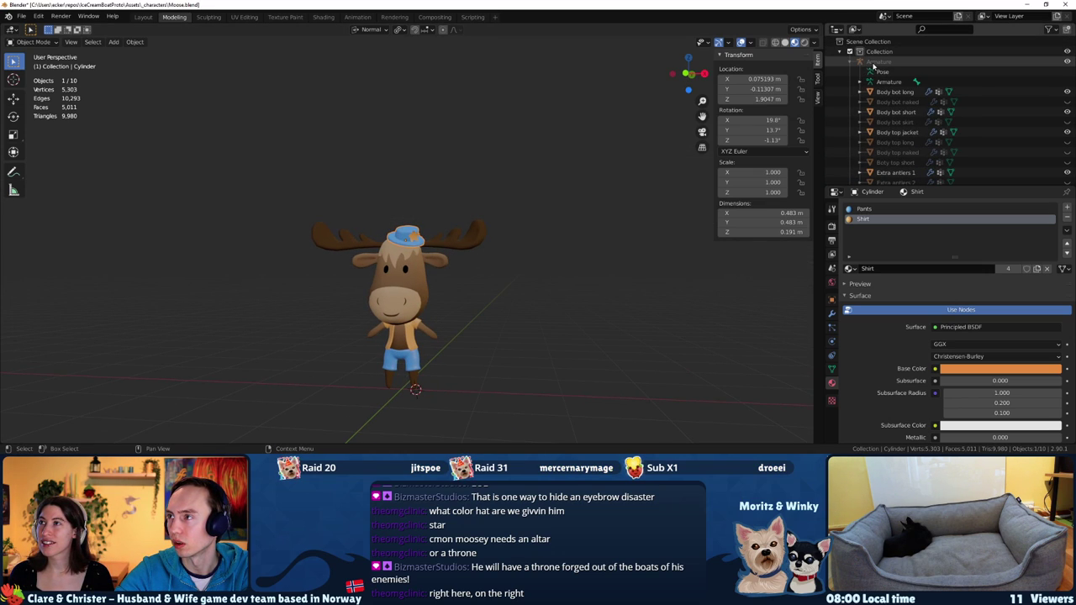
left_click(874, 64)
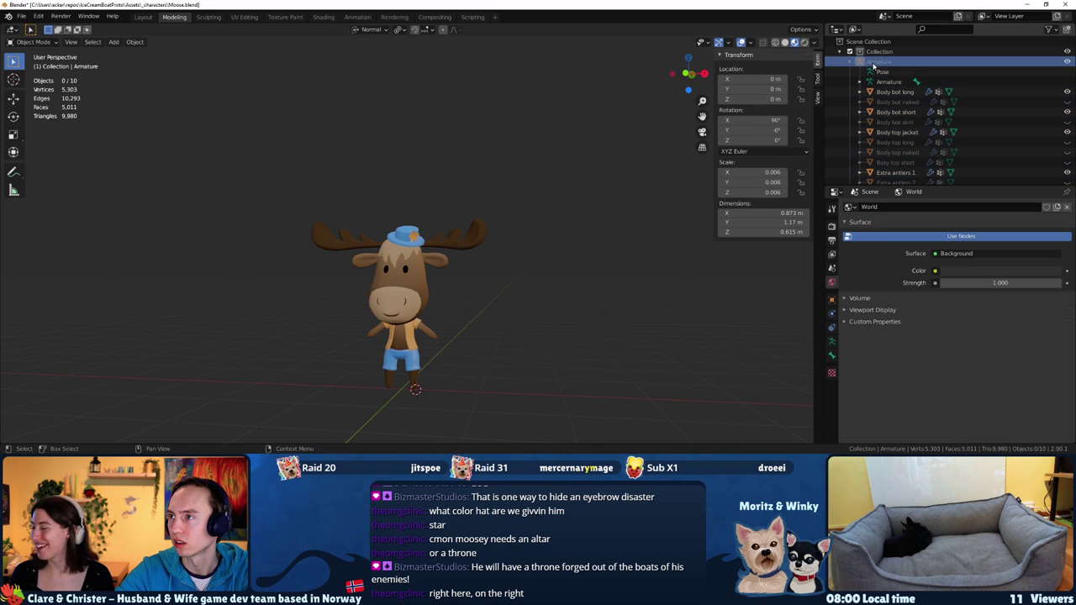
scroll(874, 101, "down", 2)
scroll(875, 137, "down", 3)
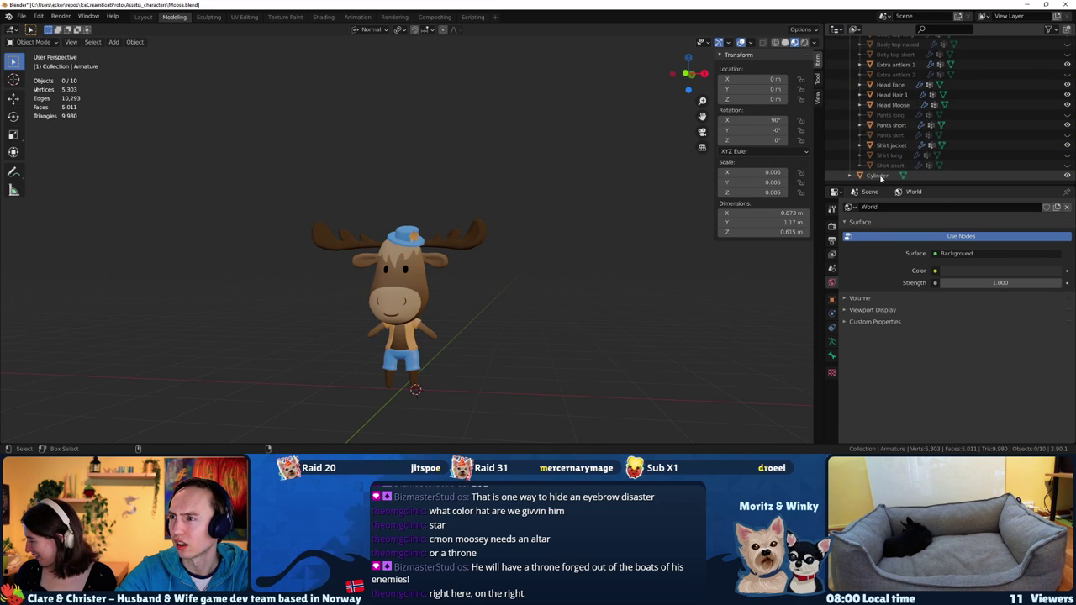
left_click(879, 175)
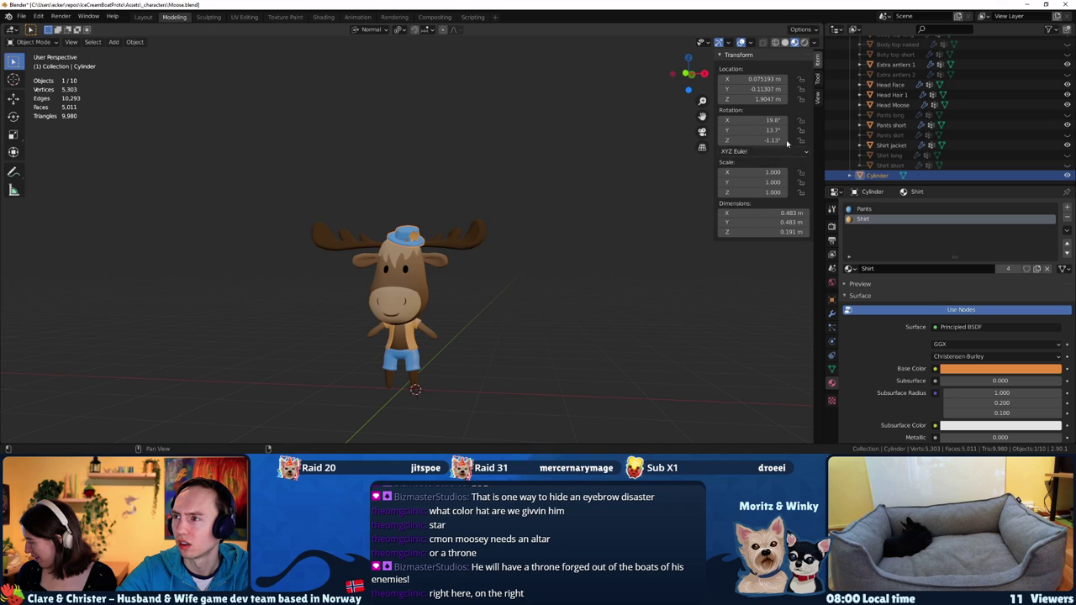
Make the Armature the active object and clear the existing parent relationship with Alt+P
scroll(868, 62, "up", 5)
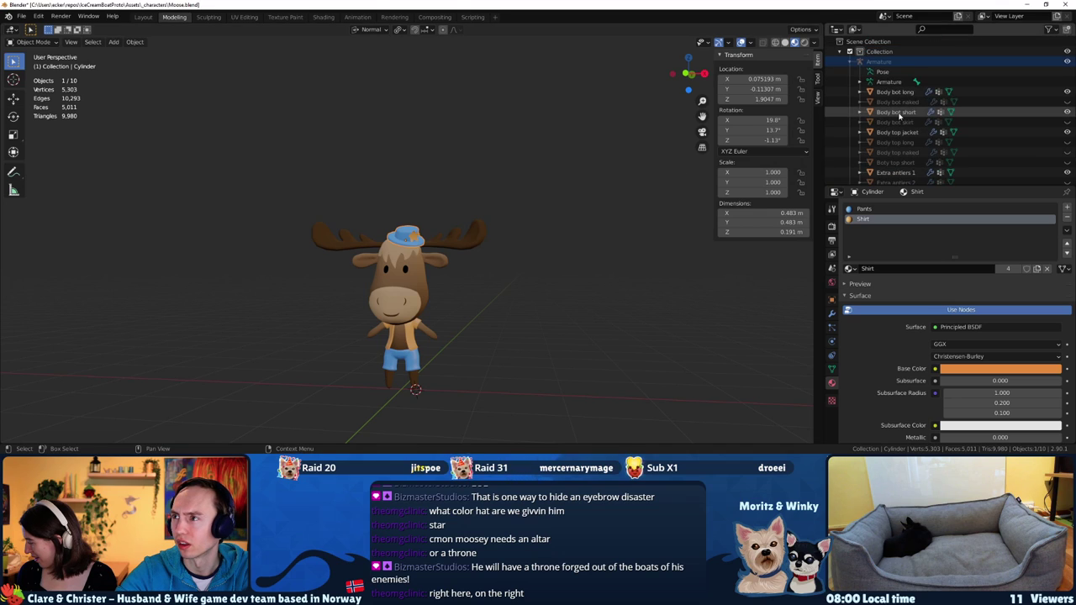
left_click(874, 63)
scroll(876, 62, "down", 5)
left_click(878, 62)
scroll(881, 61, "up", 5)
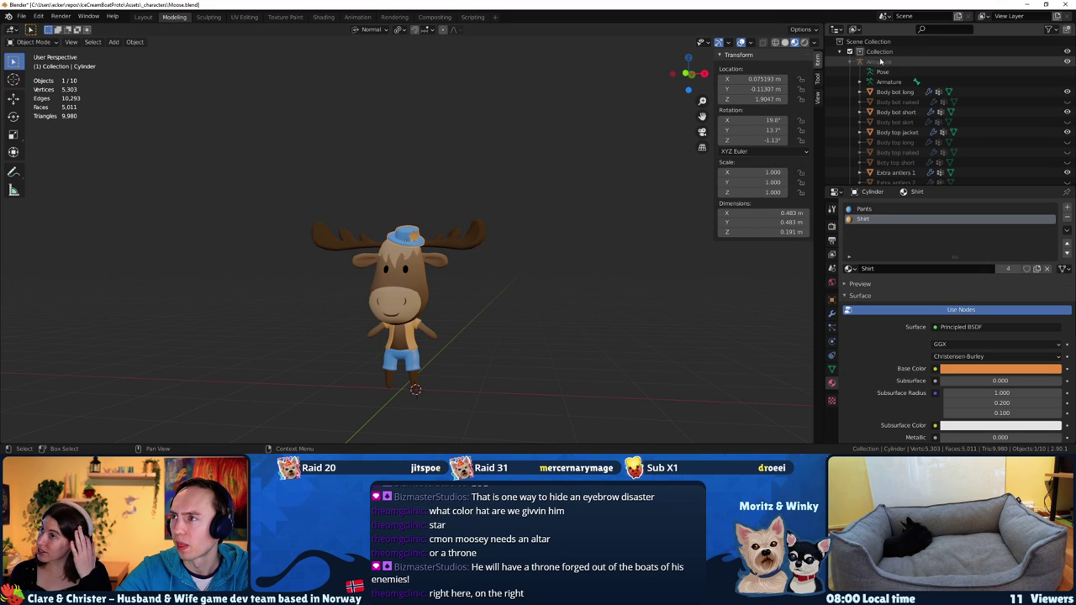
left_click(880, 61)
scroll(880, 84, "down", 5)
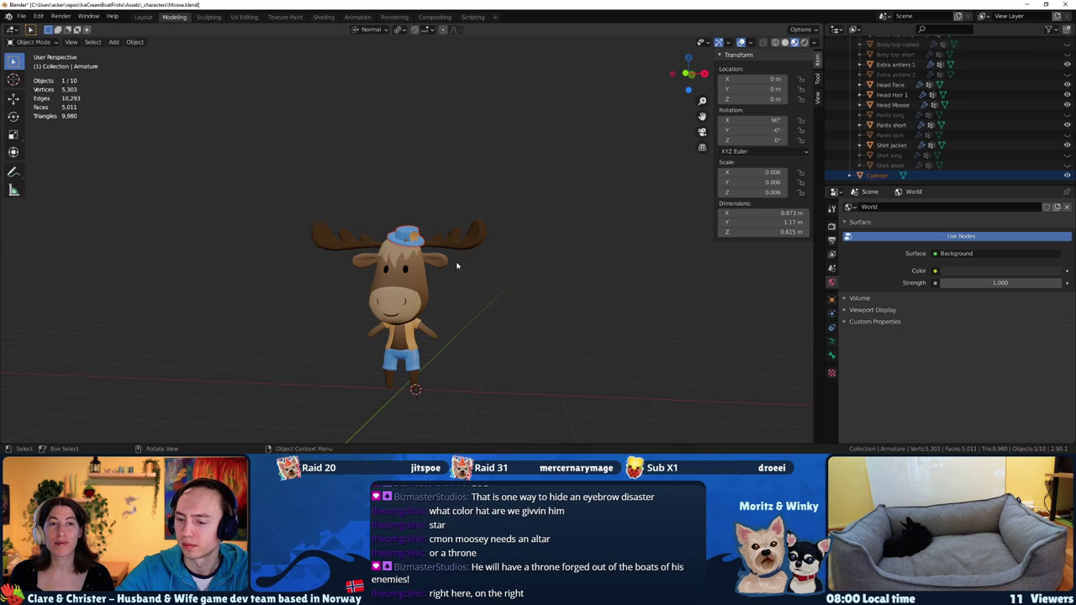
key("ctrl")
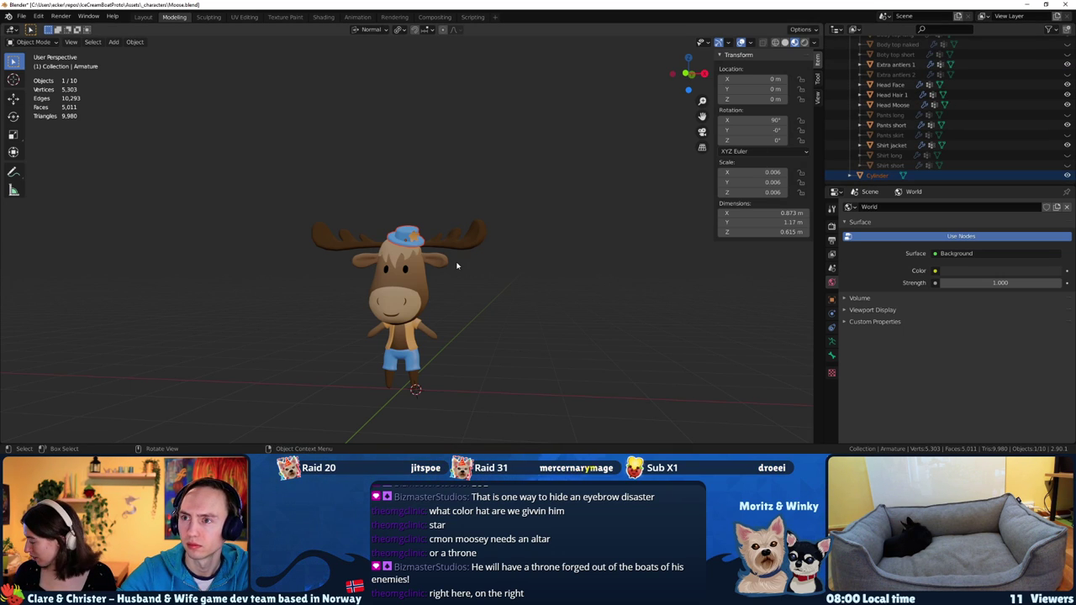
middle_click_drag(451, 264, 445, 263)
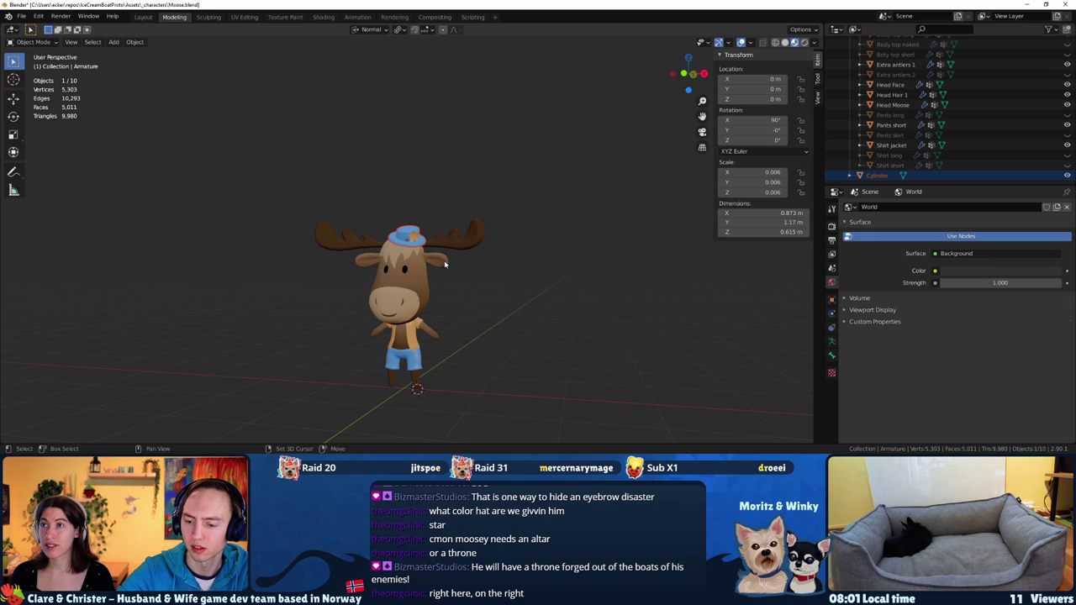
key("alt+p")
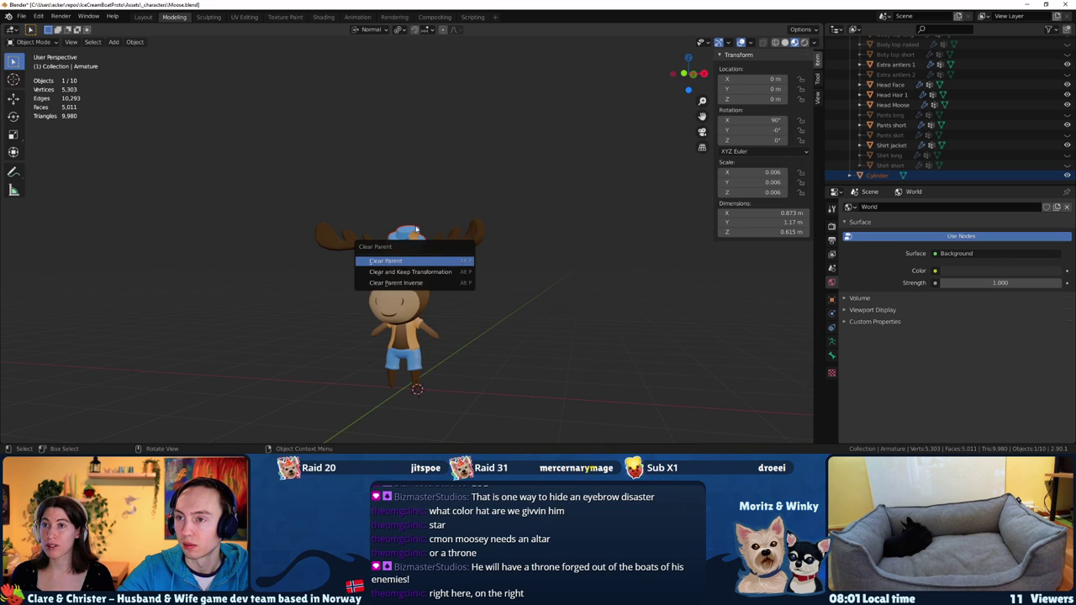
key("Return")
Parent the hat Cylinder to the Armature using Ctrl+P > Object
scroll(880, 69, "up", 3)
scroll(880, 68, "up", 2)
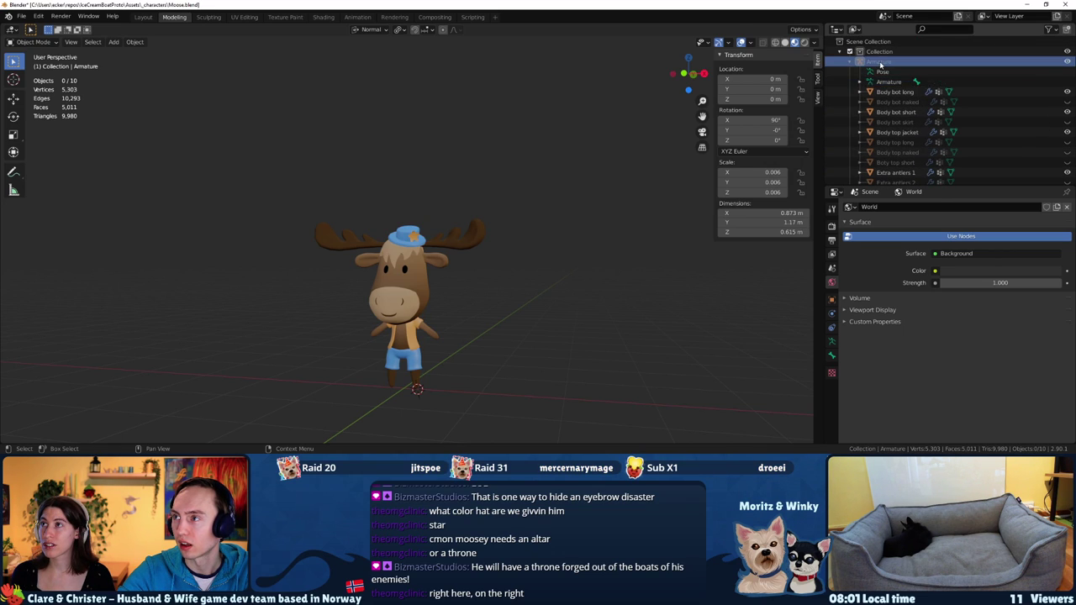
scroll(874, 151, "down", 5)
left_click(874, 176)
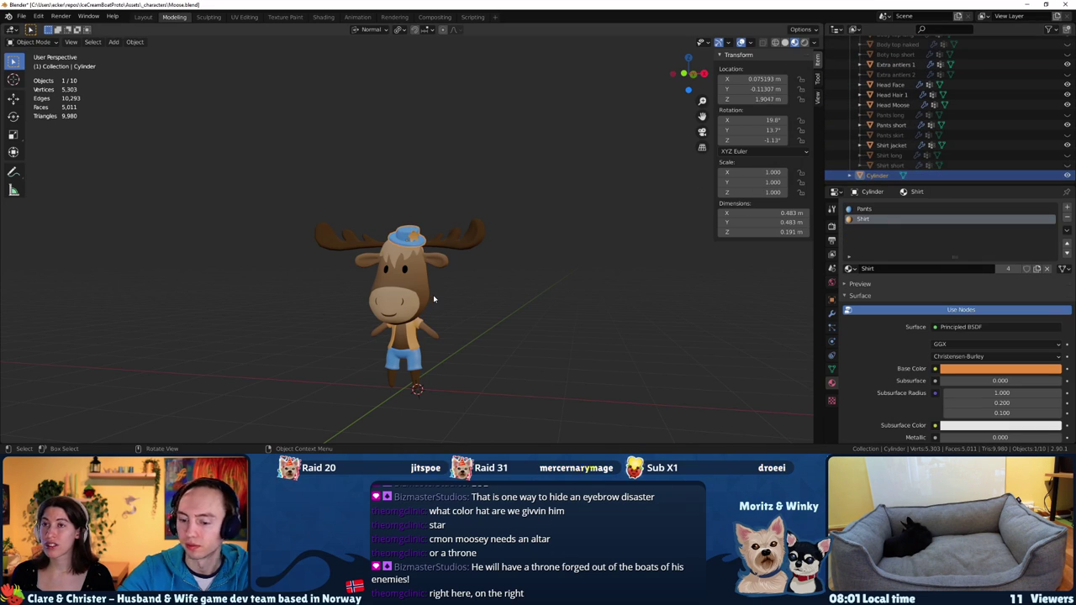
key("ctrl+p")
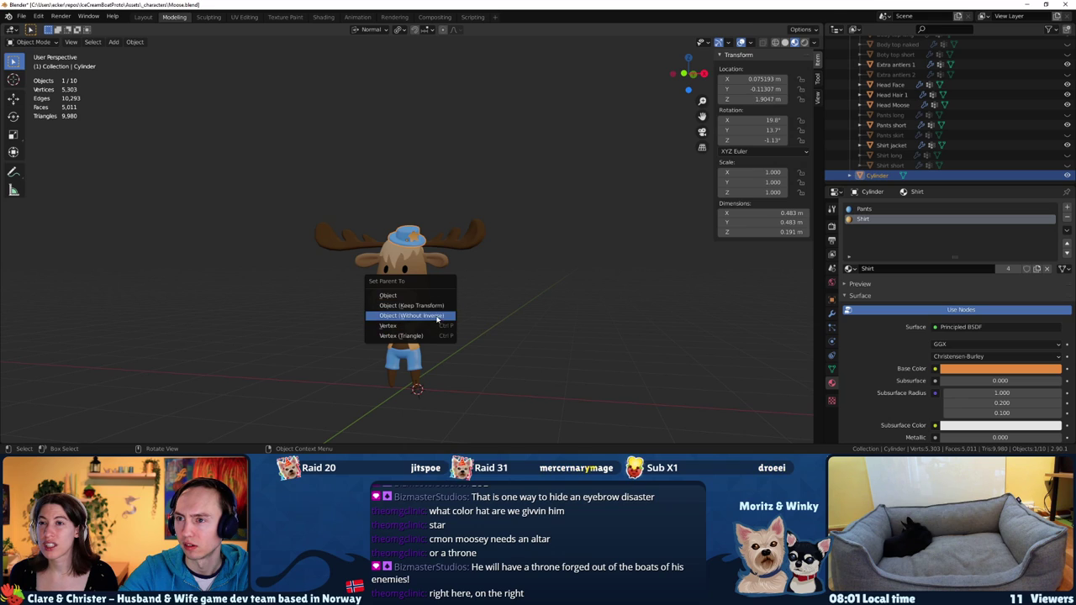
left_click(426, 298)
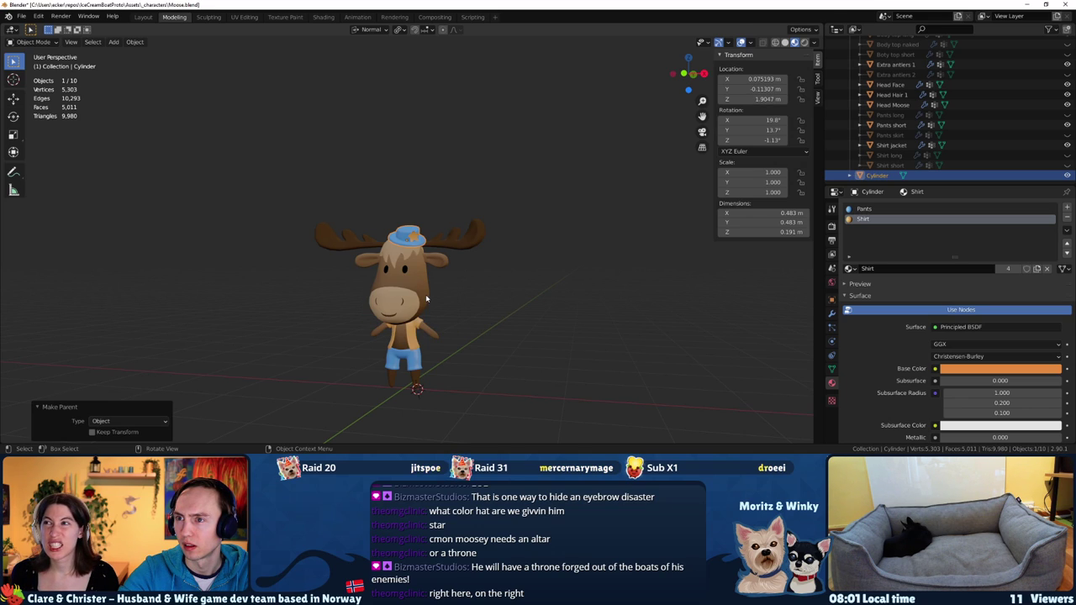
Enlarge the Outliner and begin renaming the Cylinder hat object
scroll(871, 134, "up", 5)
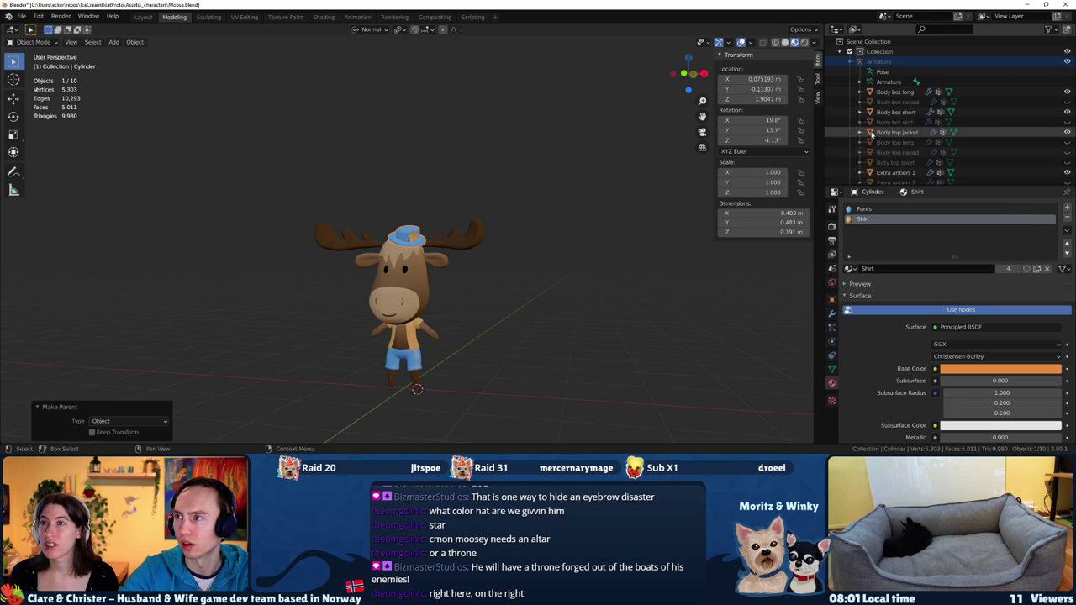
middle_click_drag(480, 252, 459, 250)
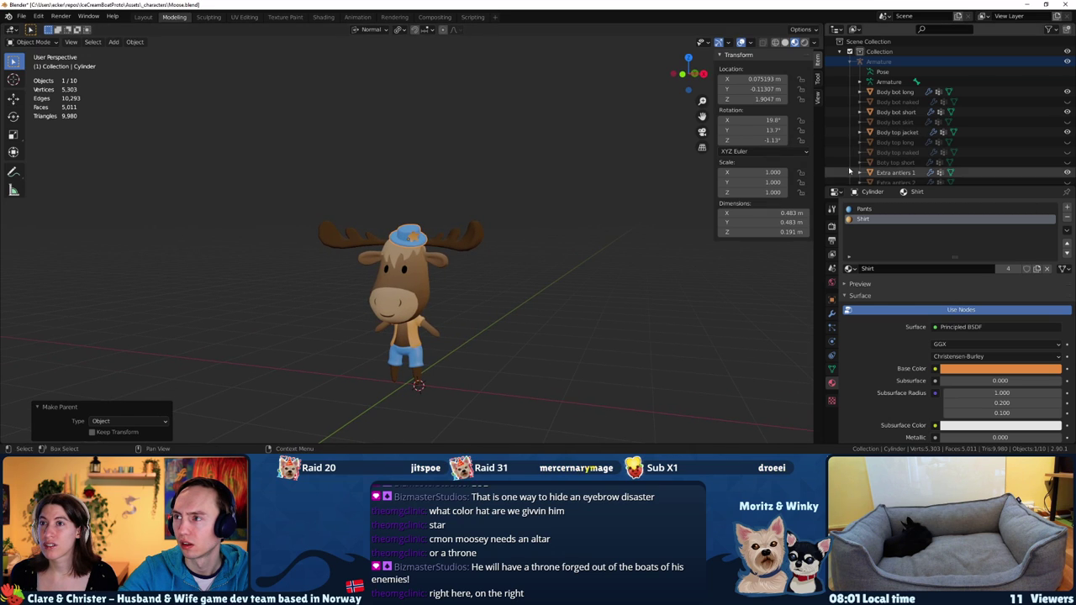
scroll(940, 126, "down", 5)
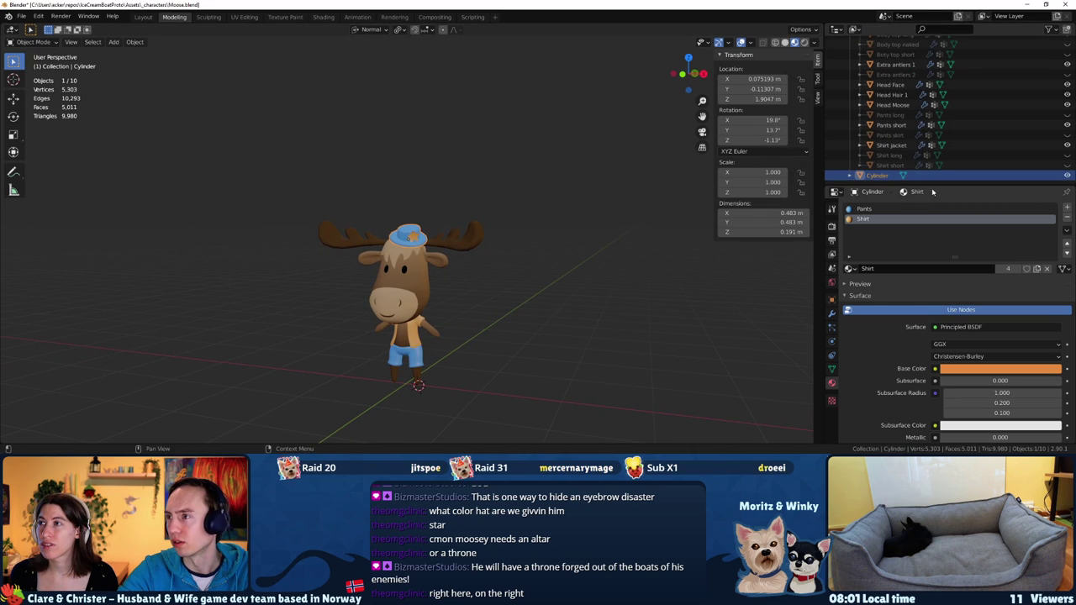
left_click_drag(939, 189, 940, 338)
mouse_move(876, 283)
left_mouse_down()
mouse_move(861, 60)
mouse_move(870, 112)
mouse_move(876, 61)
left_mouse_up()
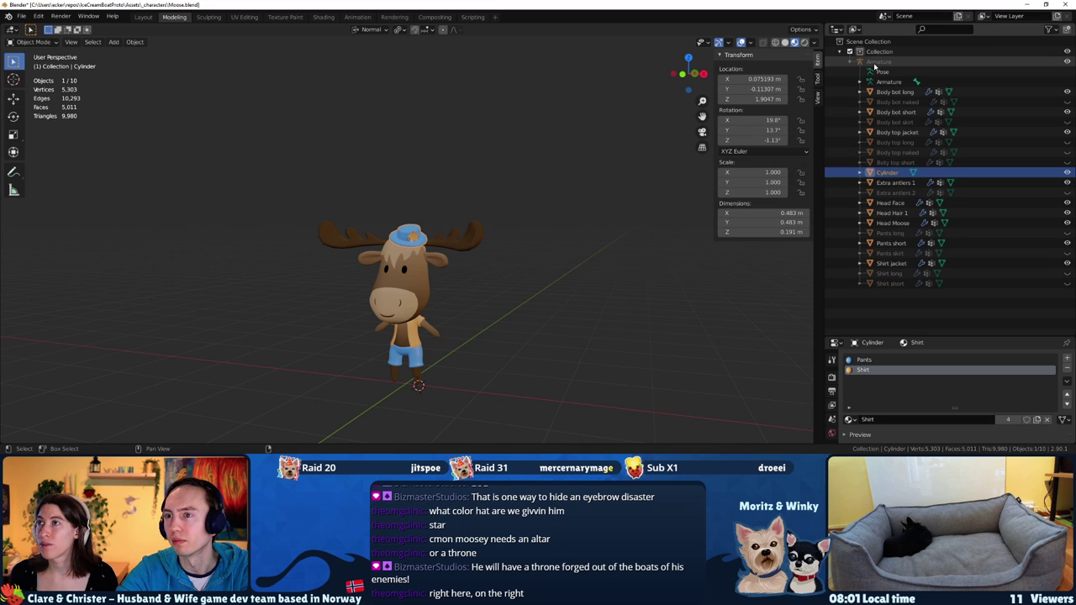
double_click(888, 174)
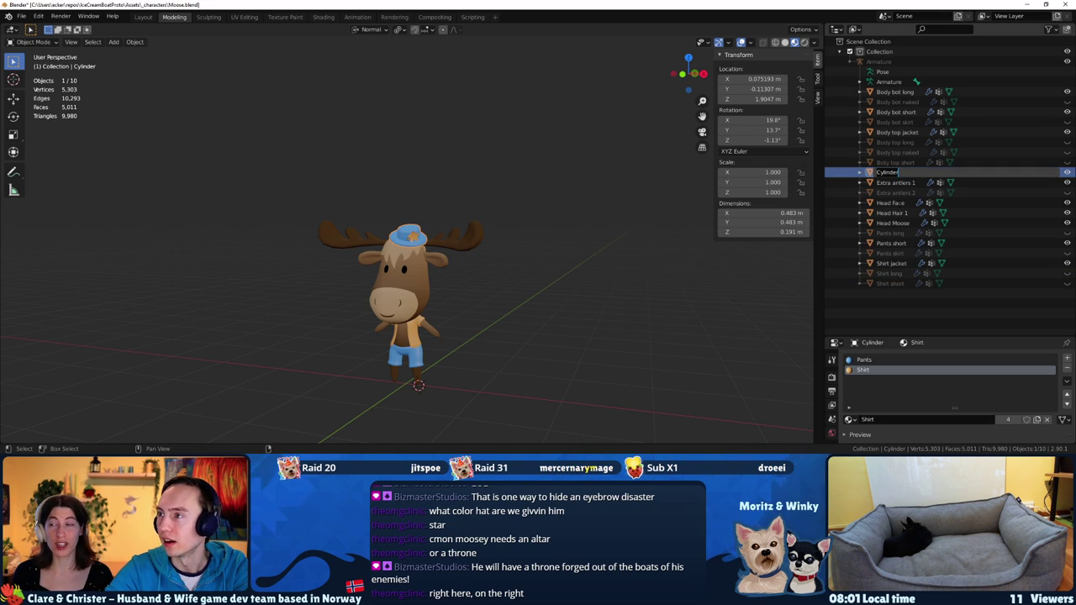
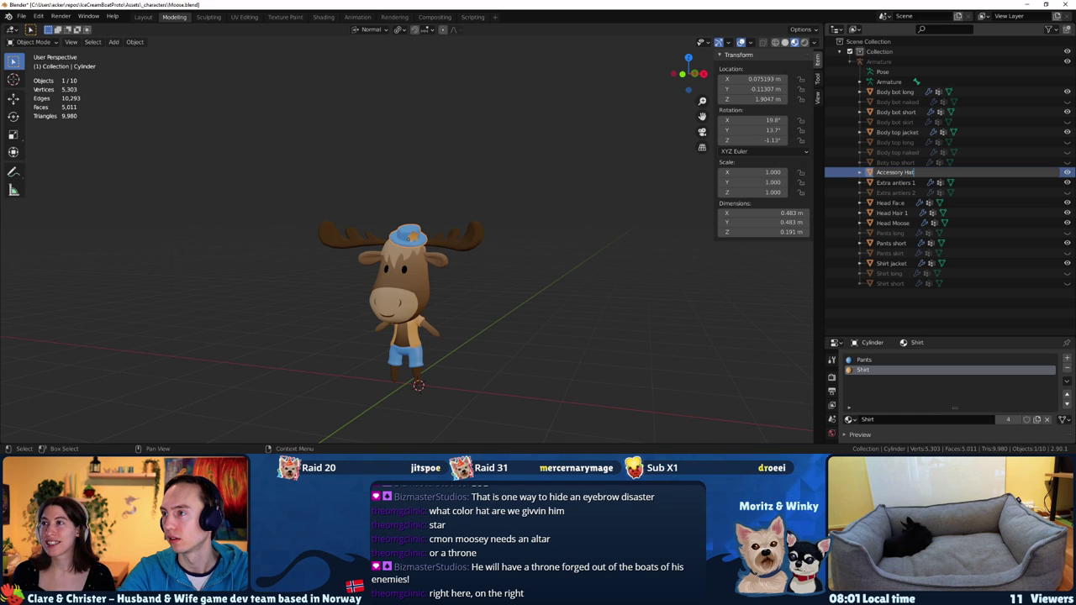
type("1")
Name the hat Accessory Hat 1, briefly hide Head Hair 1 to check the model, and save
key("Return")
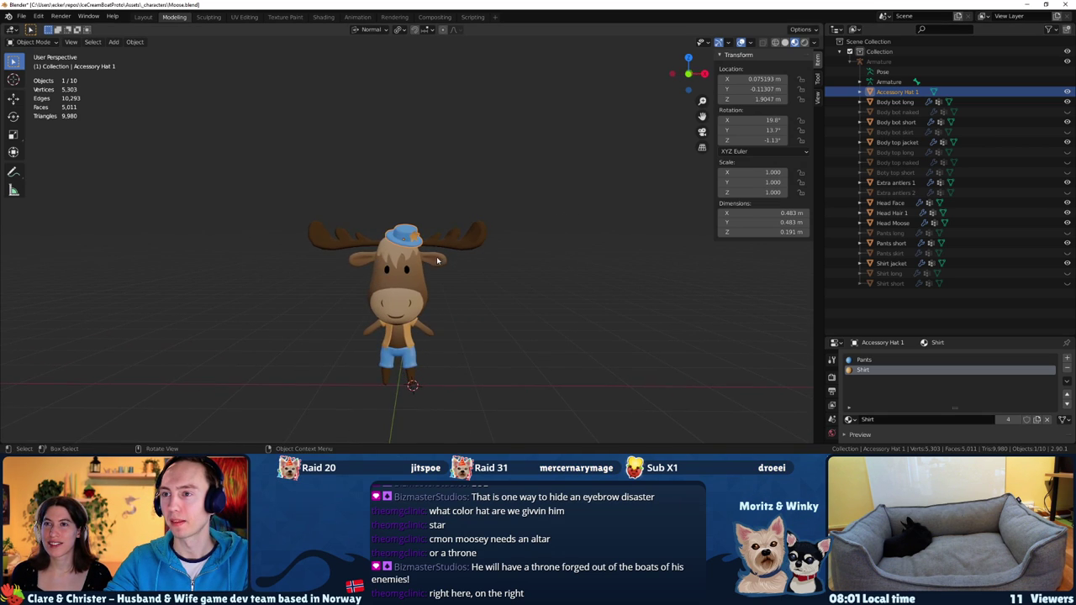
mouse_move(439, 261)
middle_mouse_down()
mouse_move(412, 272)
mouse_move(374, 252)
middle_mouse_up()
left_click(412, 271)
scroll(361, 256, "up", 5)
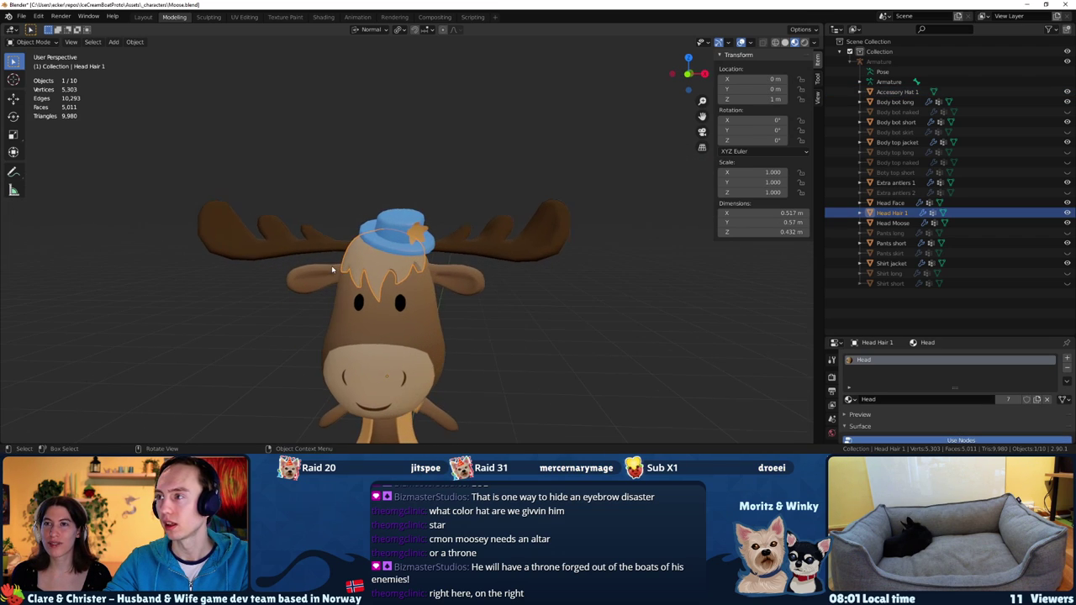
left_click(1068, 213)
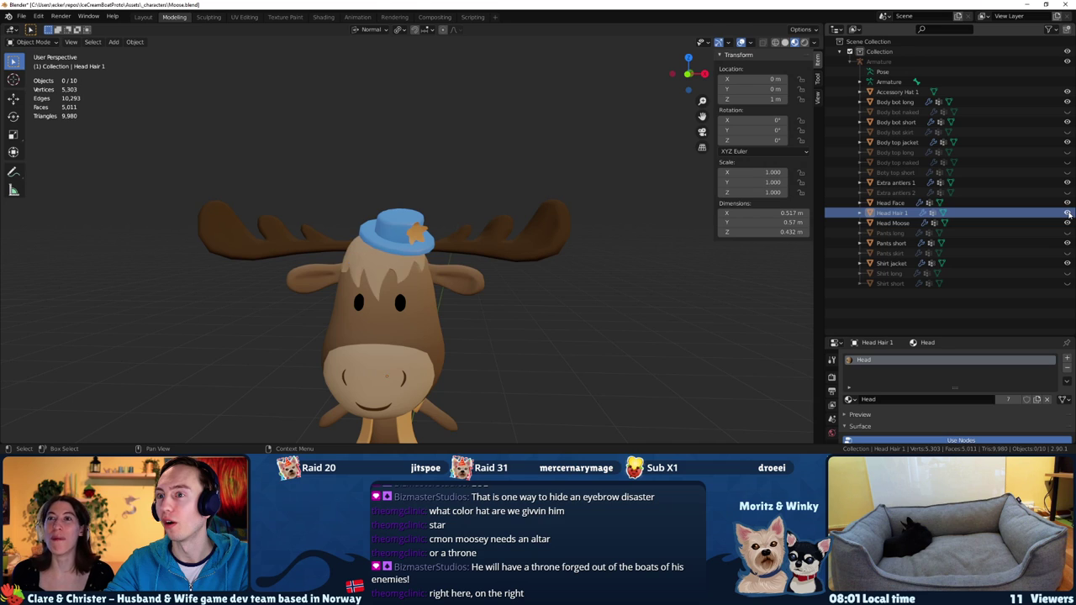
mouse_move(626, 242)
middle_mouse_down()
mouse_move(551, 248)
mouse_move(626, 244)
middle_mouse_up()
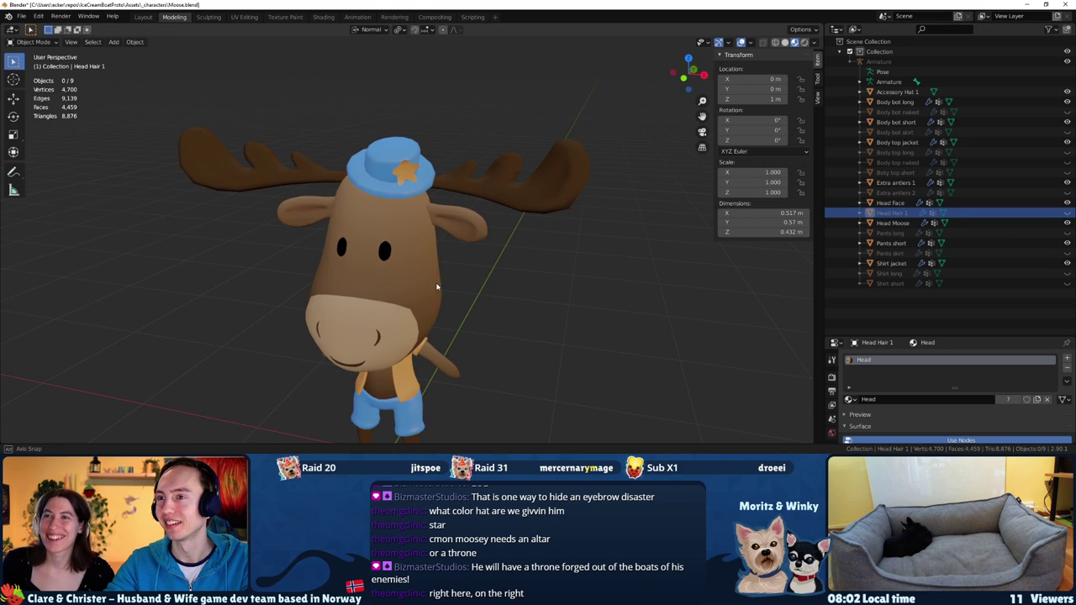
left_click(1068, 213)
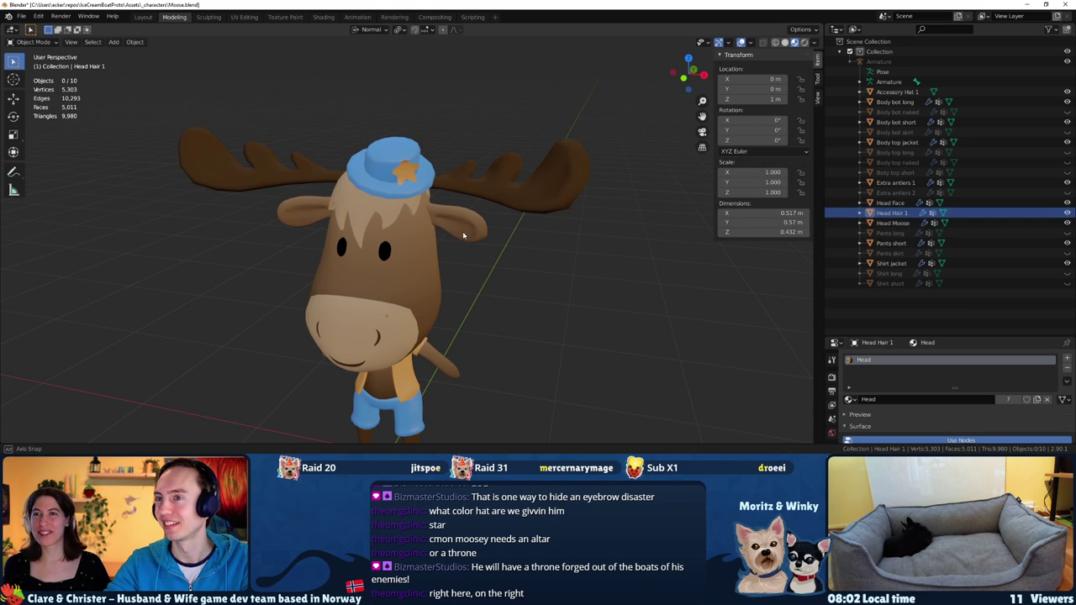
middle_click_drag(463, 238, 458, 168)
key("ctrl+s")
Swap Extra antlers 1 for Extra antlers 2 with the Head material, then switch to UV Editing
left_click(479, 174)
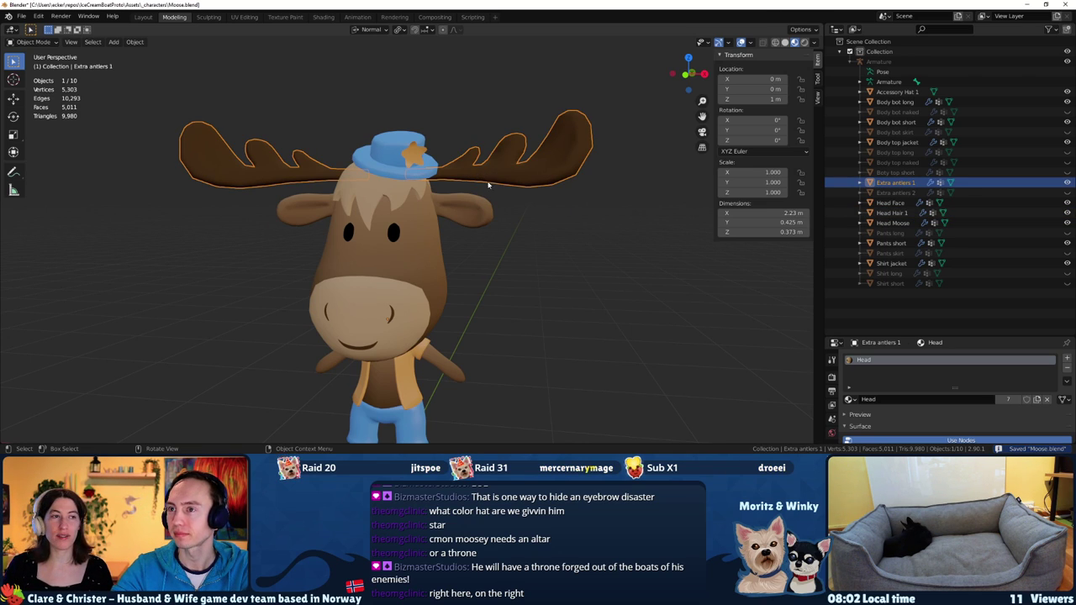
mouse_move(488, 183)
middle_mouse_down()
mouse_move(506, 198)
mouse_move(609, 218)
mouse_move(520, 211)
middle_mouse_up()
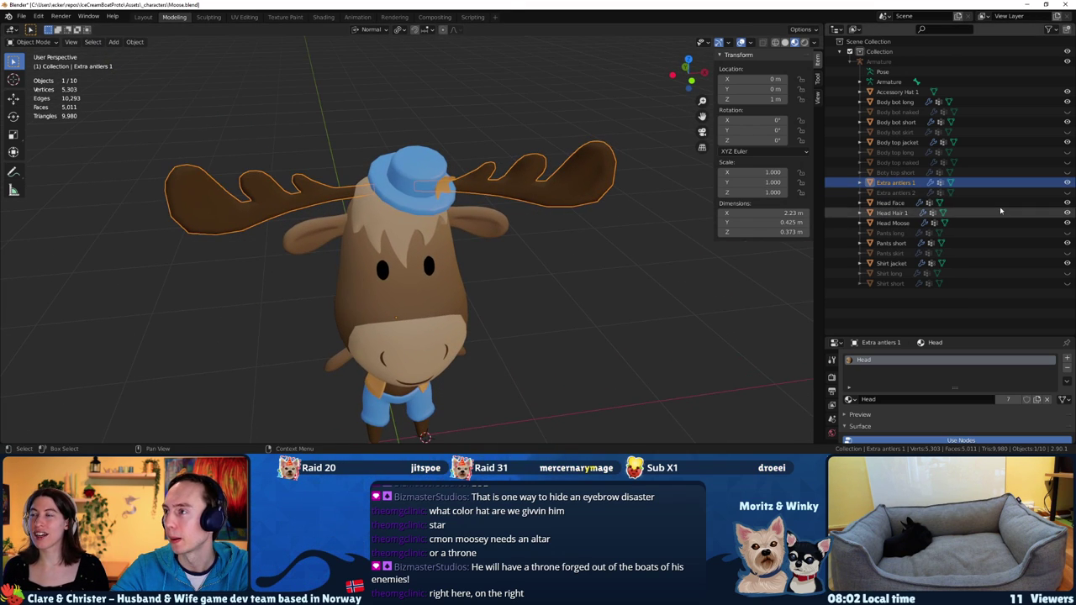
left_click(1067, 192)
left_click(1067, 182)
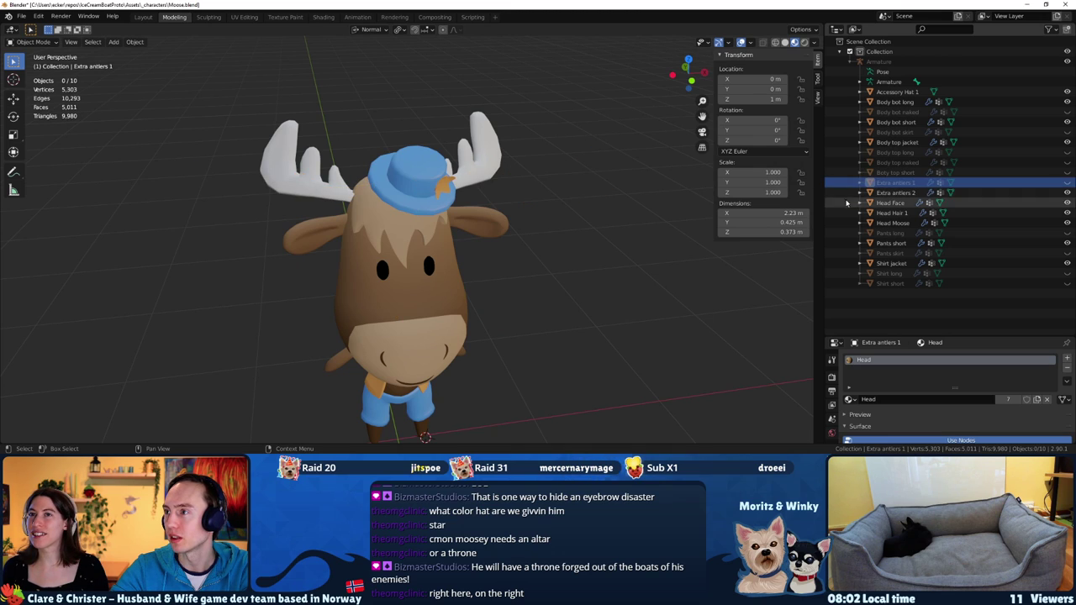
left_click(896, 192)
left_click(849, 399)
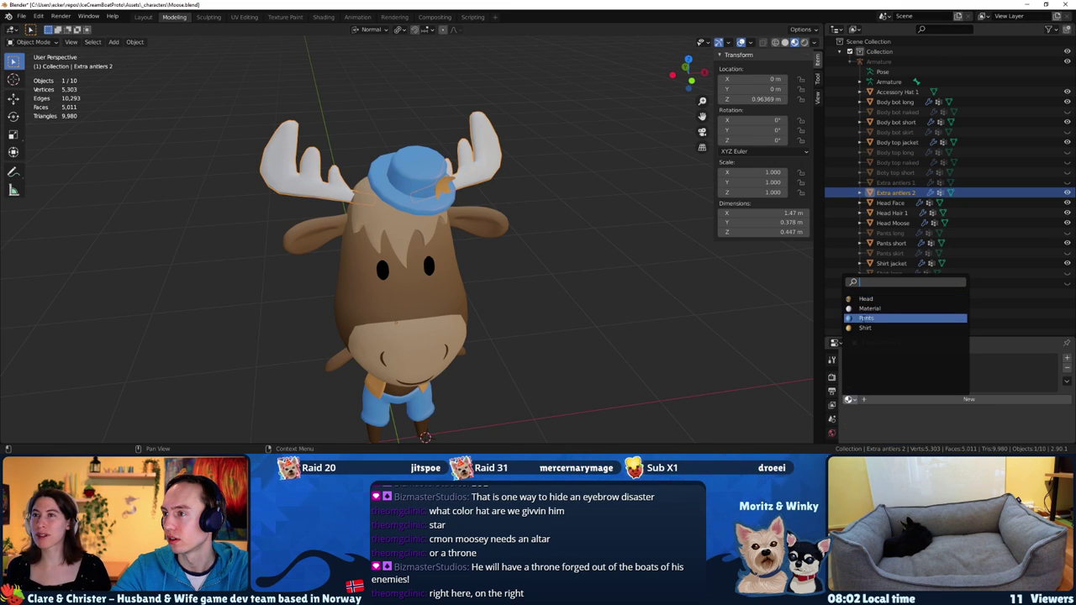
left_click(866, 298)
mouse_move(623, 261)
middle_mouse_down()
mouse_move(571, 262)
mouse_move(744, 255)
mouse_move(545, 269)
middle_mouse_up()
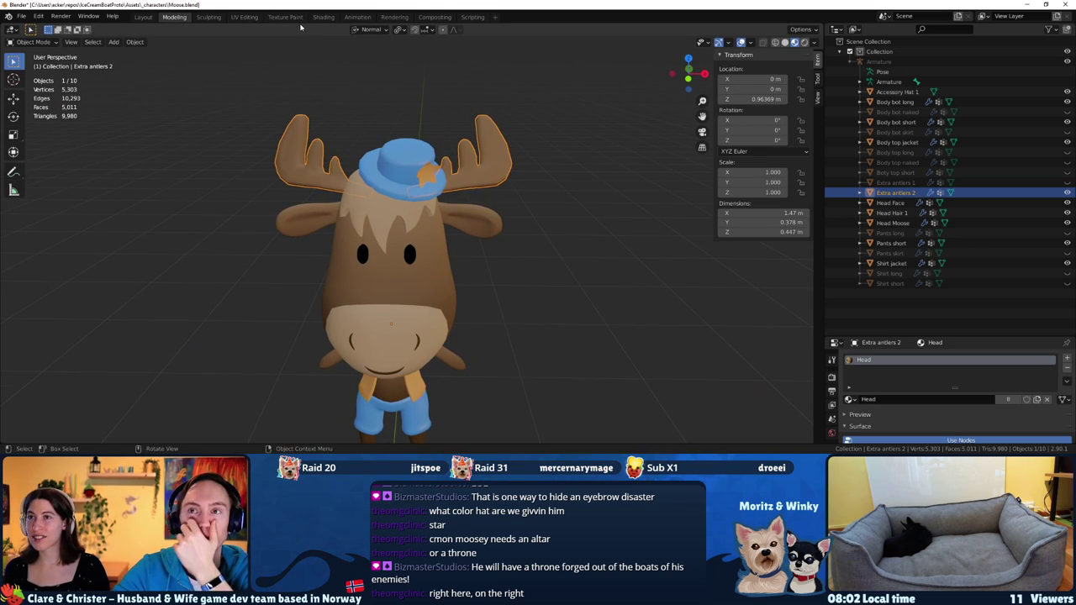
left_click(244, 16)
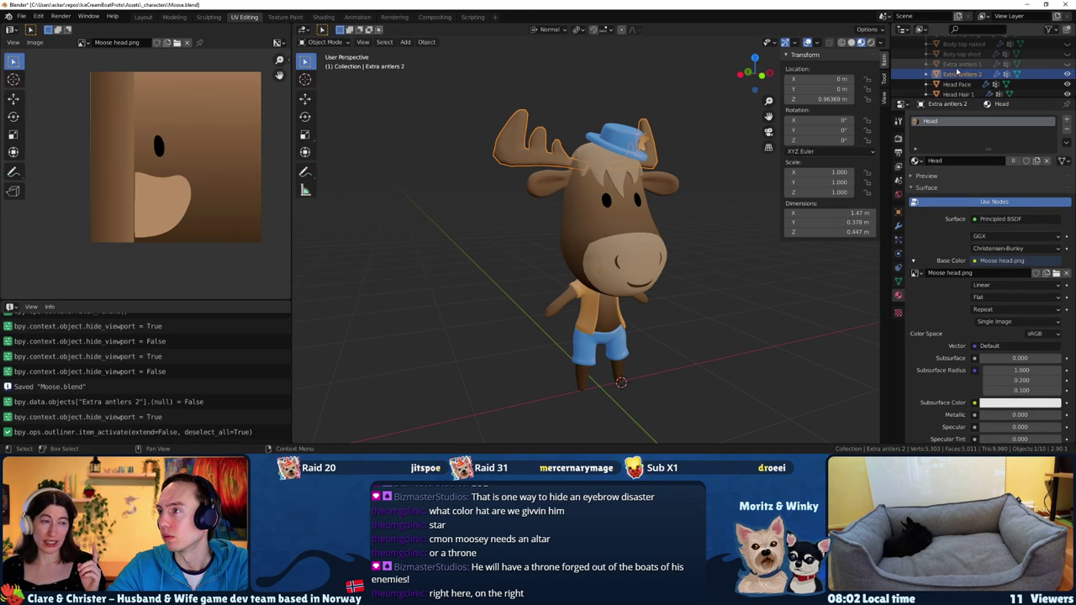
Unhide Extra antlers 1 and select all its connected antler geometry in Edit Mode
left_click(1067, 65)
left_click(949, 64)
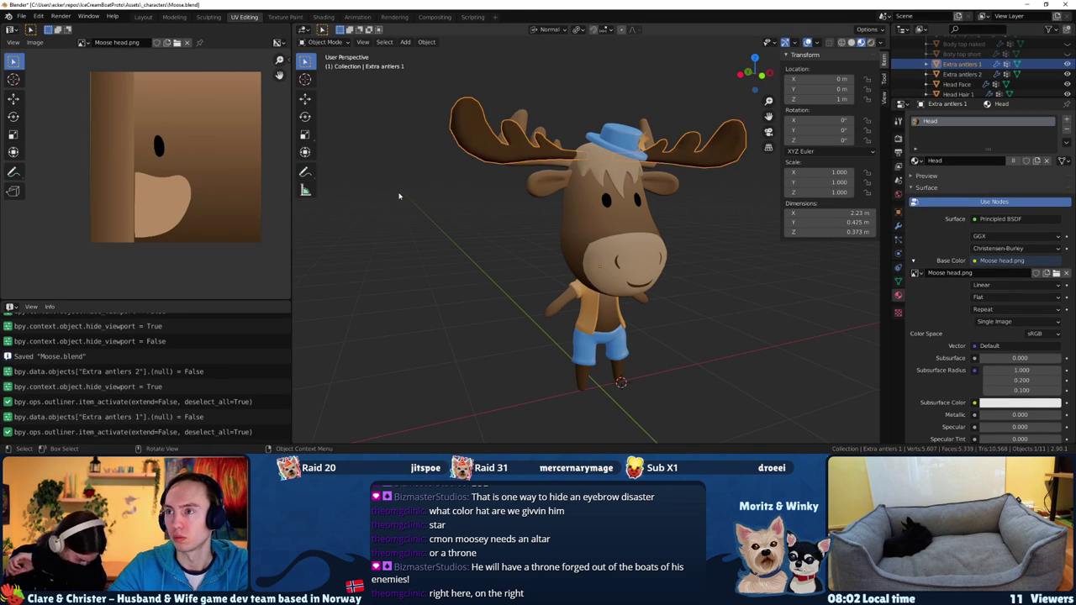
key("Tab")
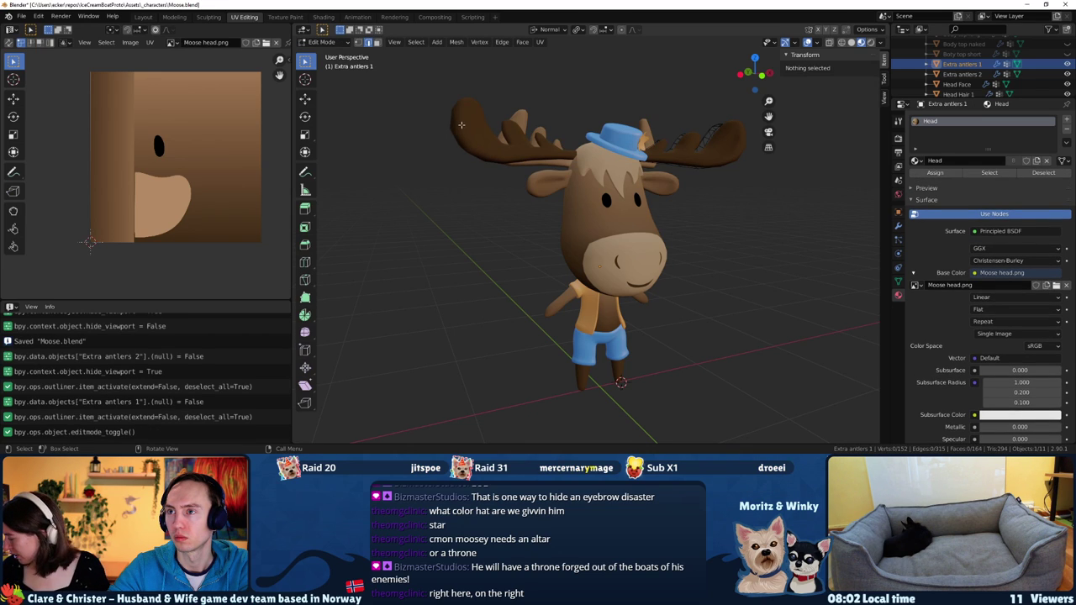
key("Tab")
key("Tab")
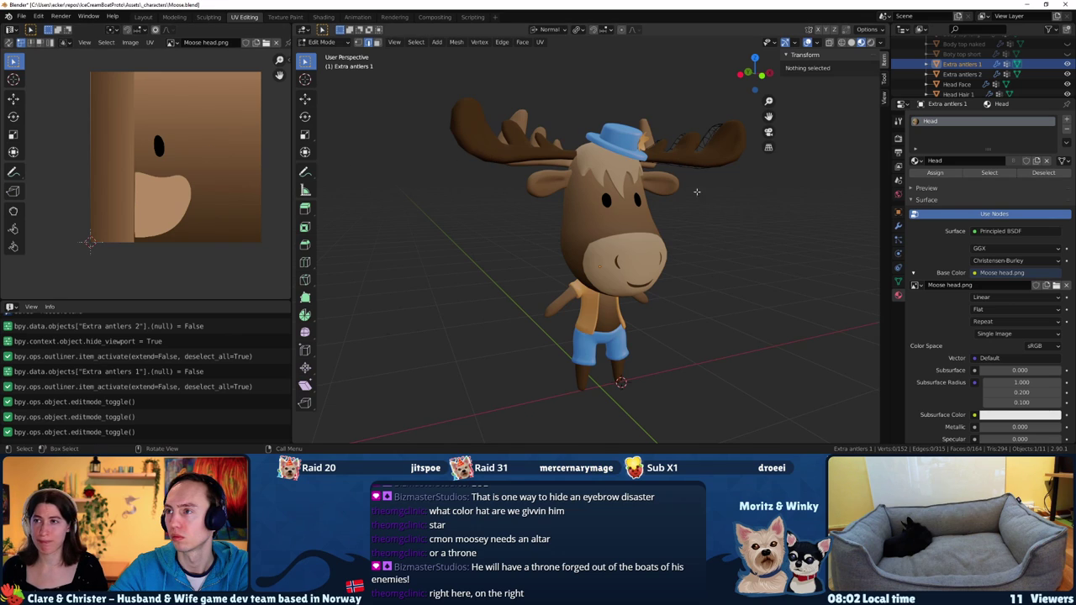
key("l")
key("ctrl+l")
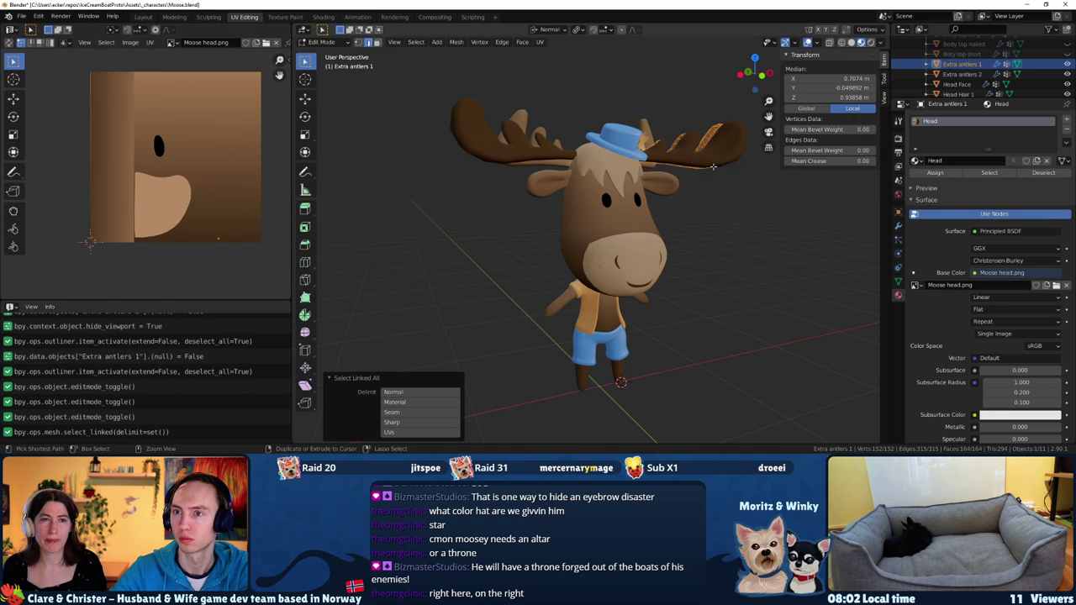
scroll(211, 230, "up", 6)
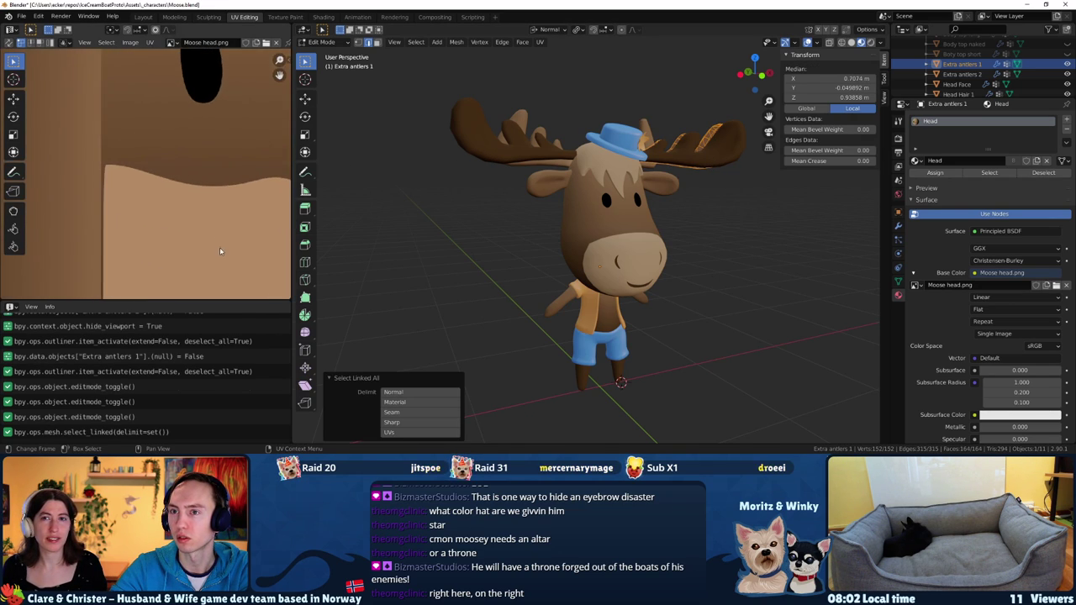
scroll(211, 230, "up", 3)
scroll(223, 244, "up", 2)
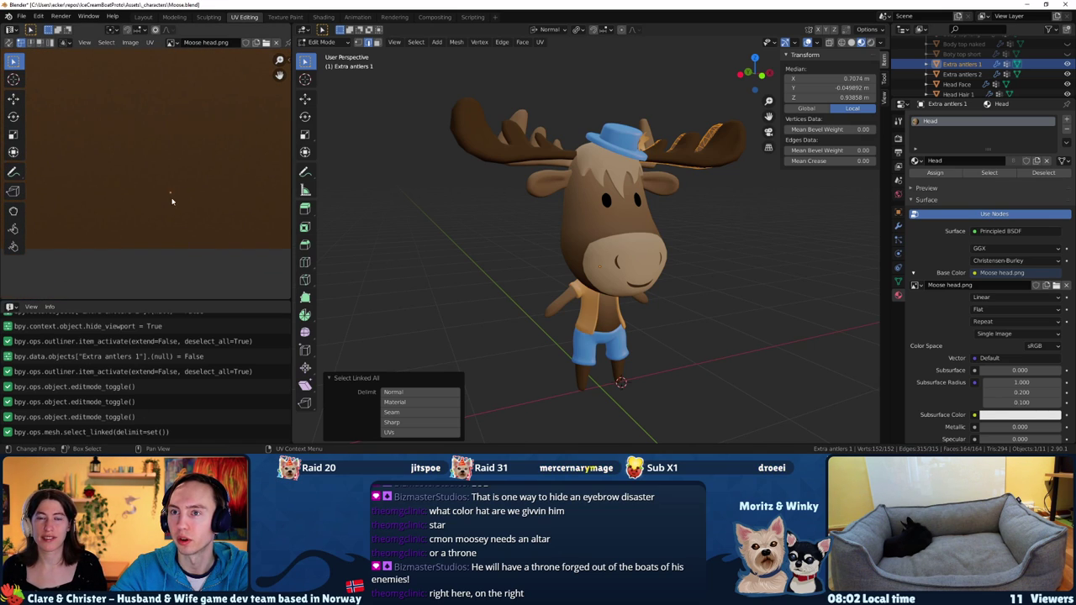
scroll(171, 201, "down", 3)
scroll(172, 201, "down", 2)
scroll(172, 201, "down", 2)
middle_click_drag(521, 202, 504, 190)
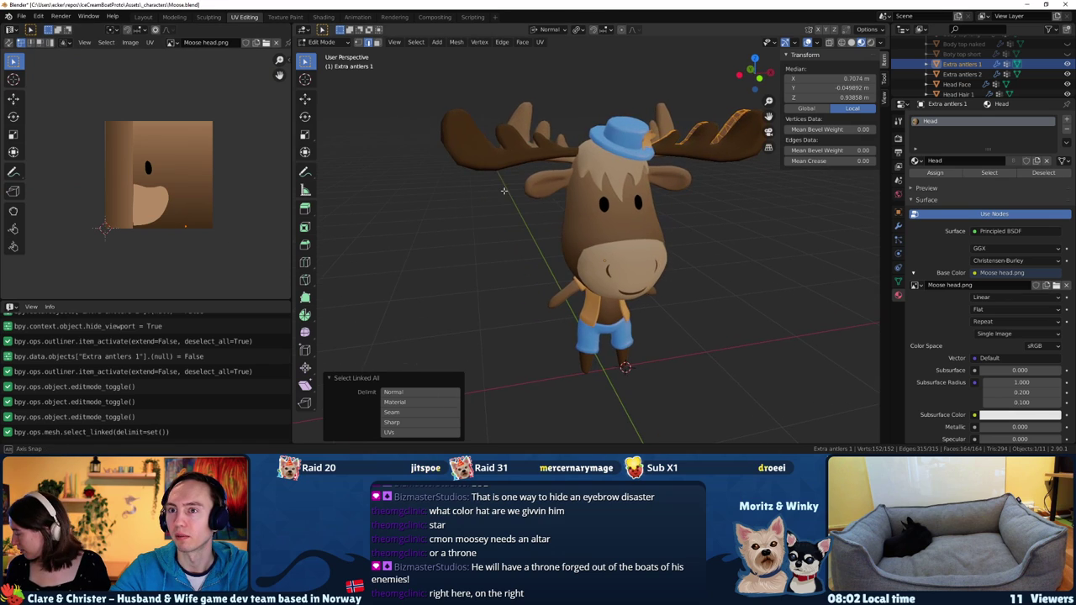
key("Tab")
Collapse Extra antlers 2's UVs to a point and move them onto the brown texture area
left_click(525, 118)
key("Tab")
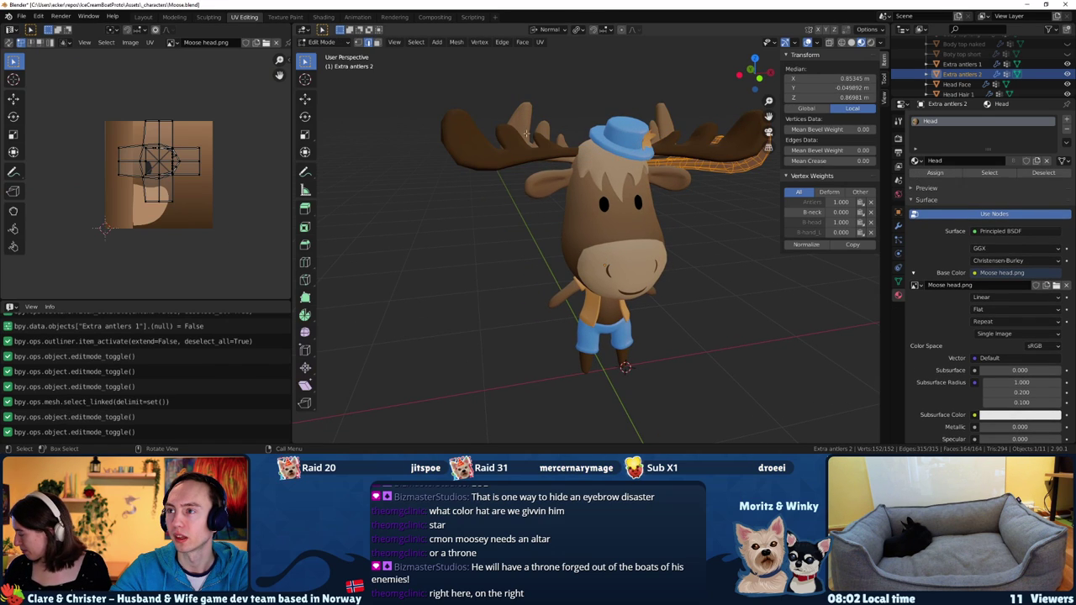
type("a")
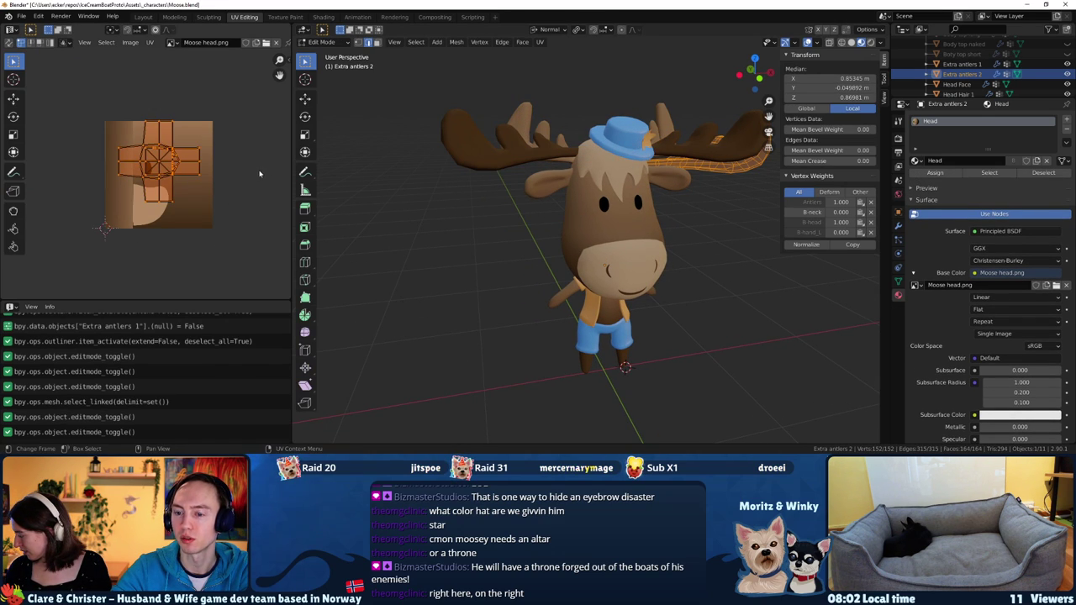
type("s0")
key("Return")
key("g")
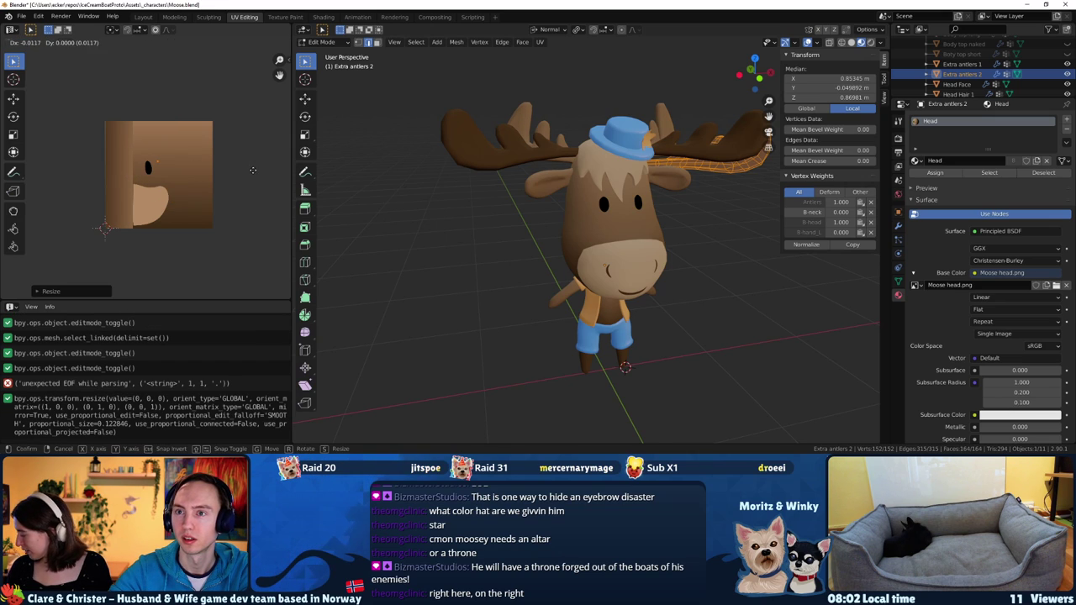
left_click(282, 235)
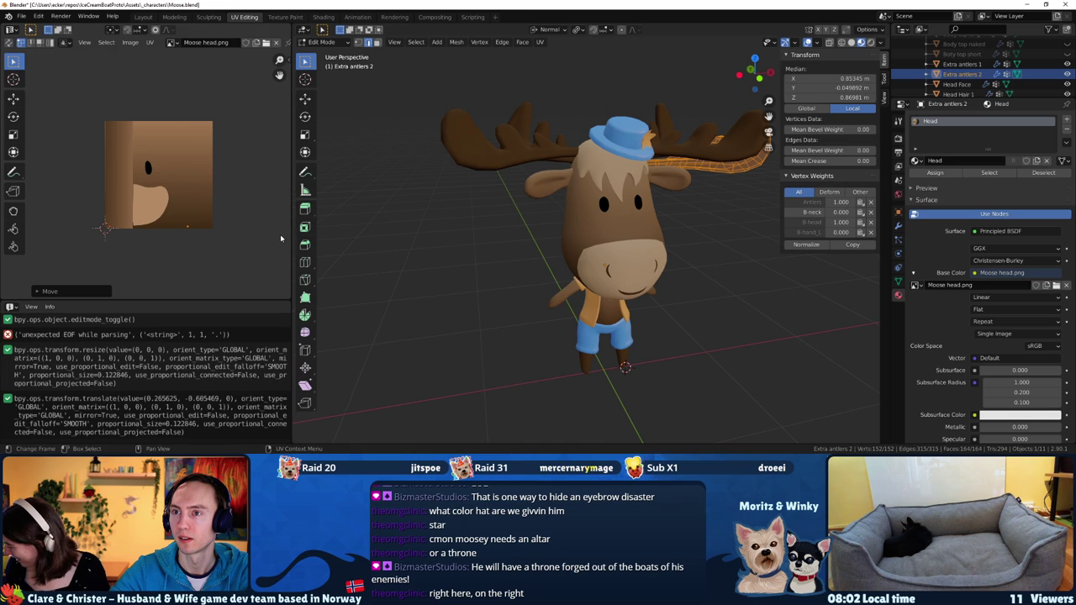
middle_click_drag(538, 219, 589, 210)
key("g")
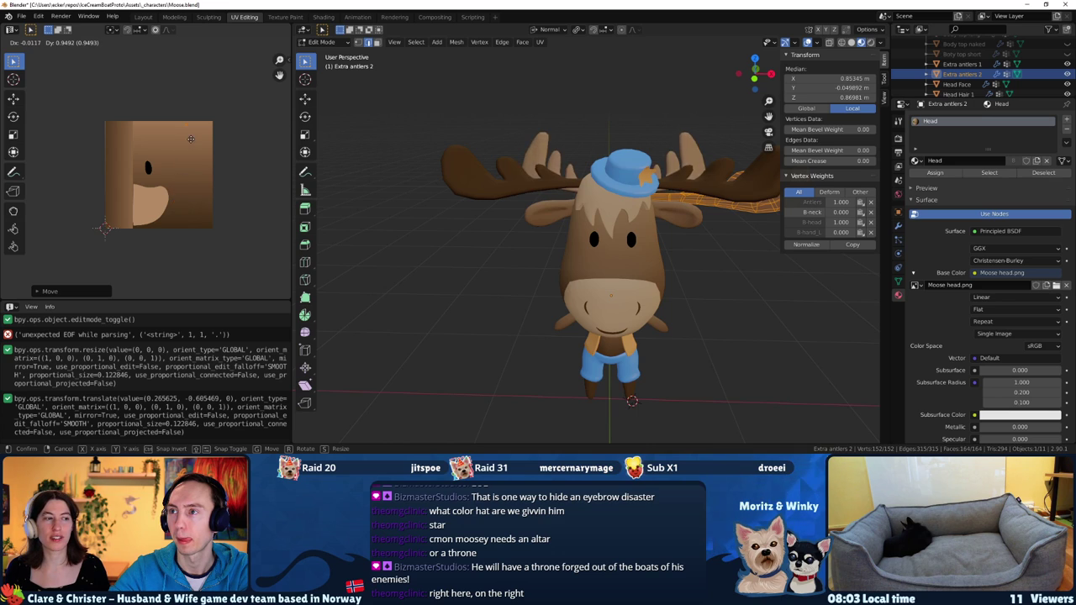
left_click(180, 240)
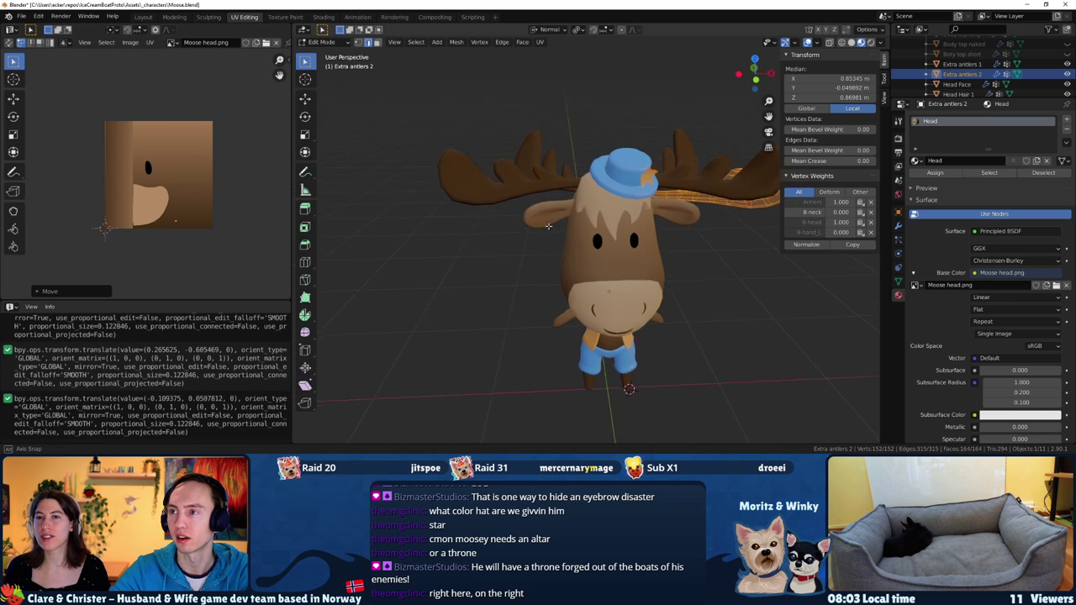
key("Tab")
middle_click_drag(546, 252, 504, 252)
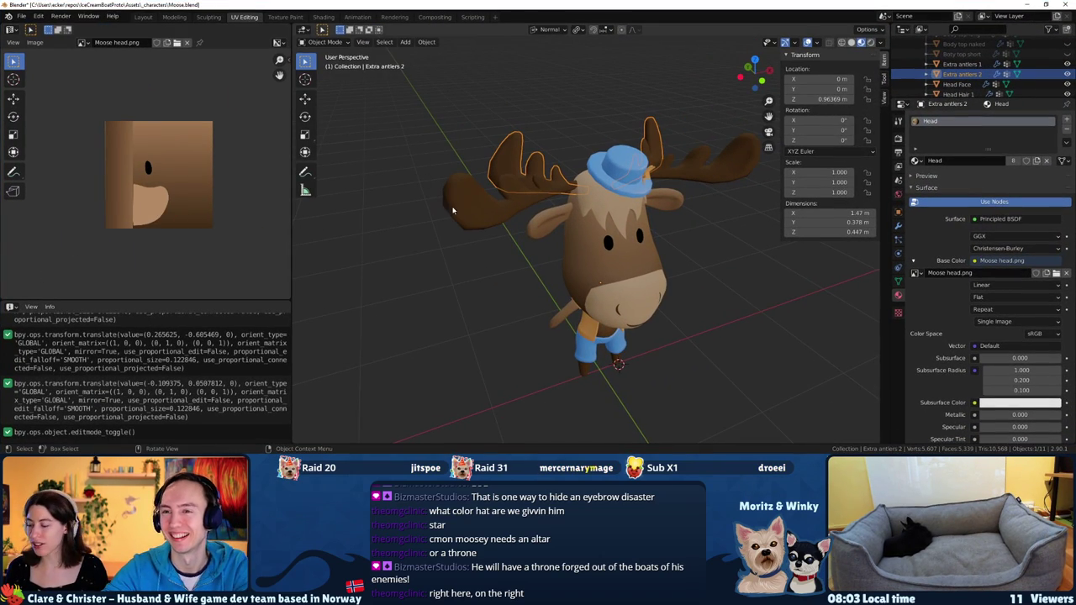
middle_click_drag(479, 195, 510, 193)
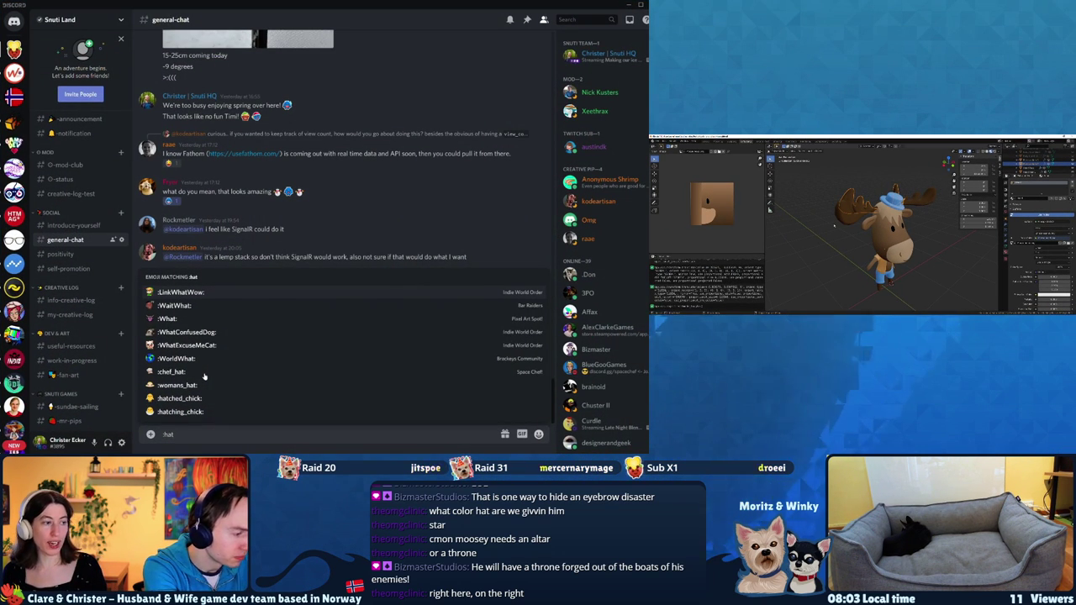
Pick the hat emoji suggestion and send it to general-chat
left_click(178, 386)
key("Return")
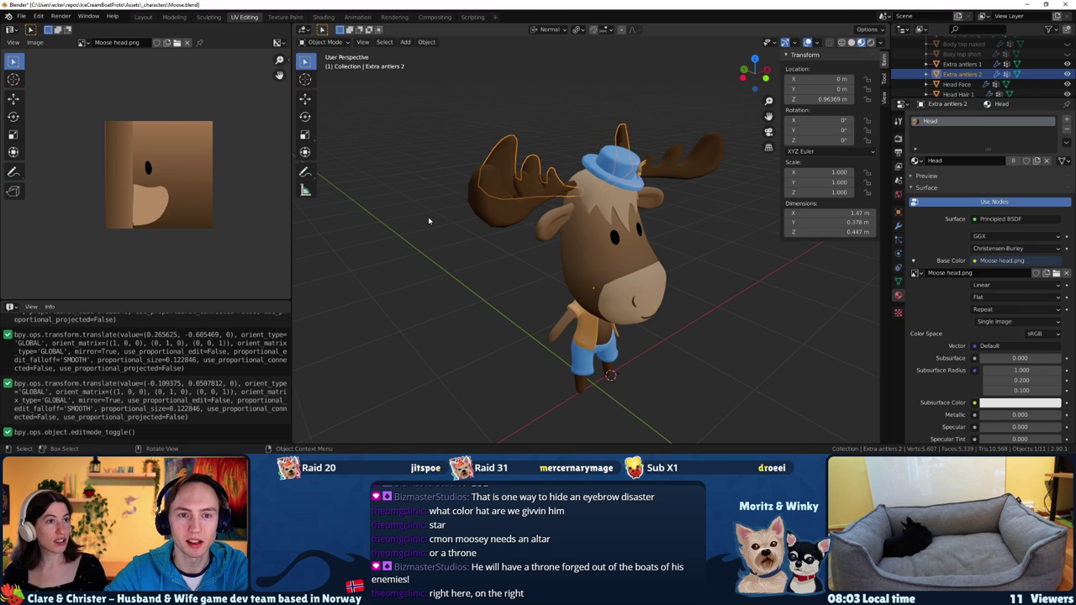
Save the Moose file and duplicate Extra antlers 2 in place
mouse_move(428, 221)
middle_mouse_down()
mouse_move(493, 207)
mouse_move(496, 189)
middle_mouse_up()
key("ctrl+s")
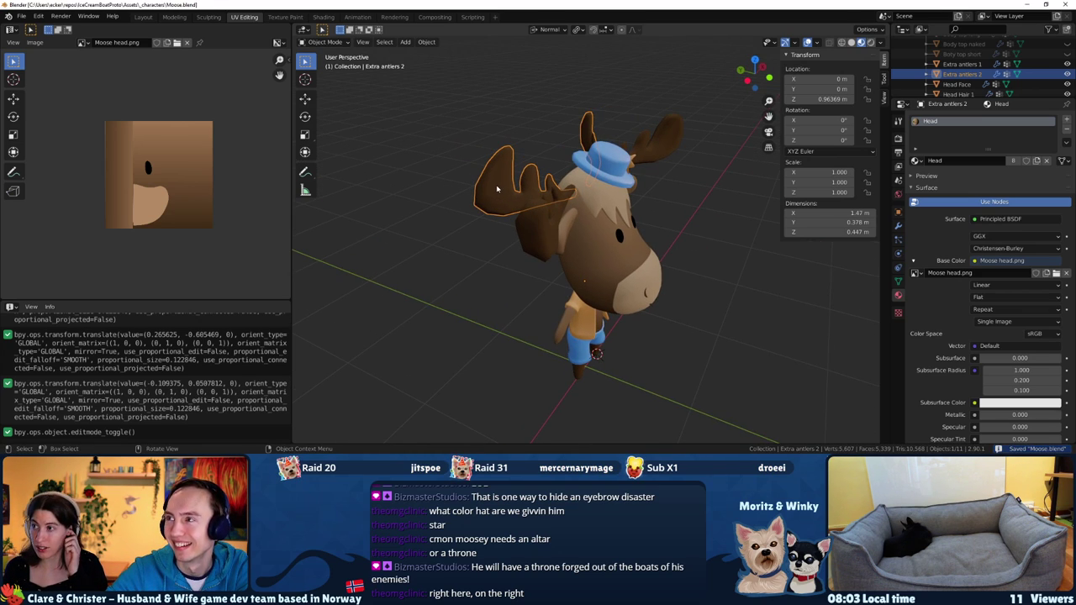
key("shift+d")
right_click(497, 189)
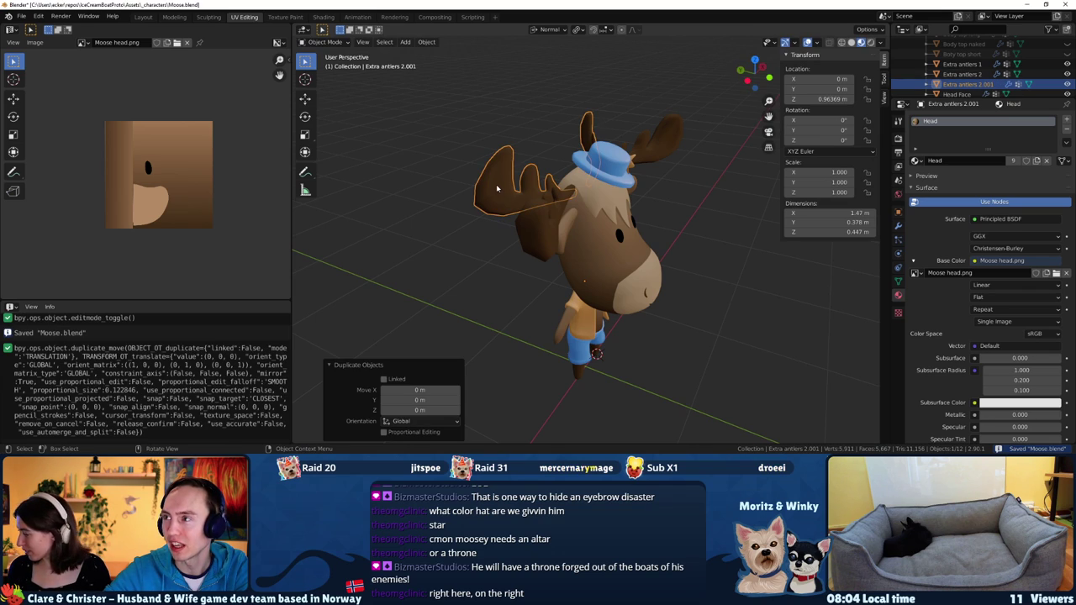
Rename the copy Extra antlers 2.001 to Extra antlers 3
double_click(967, 84)
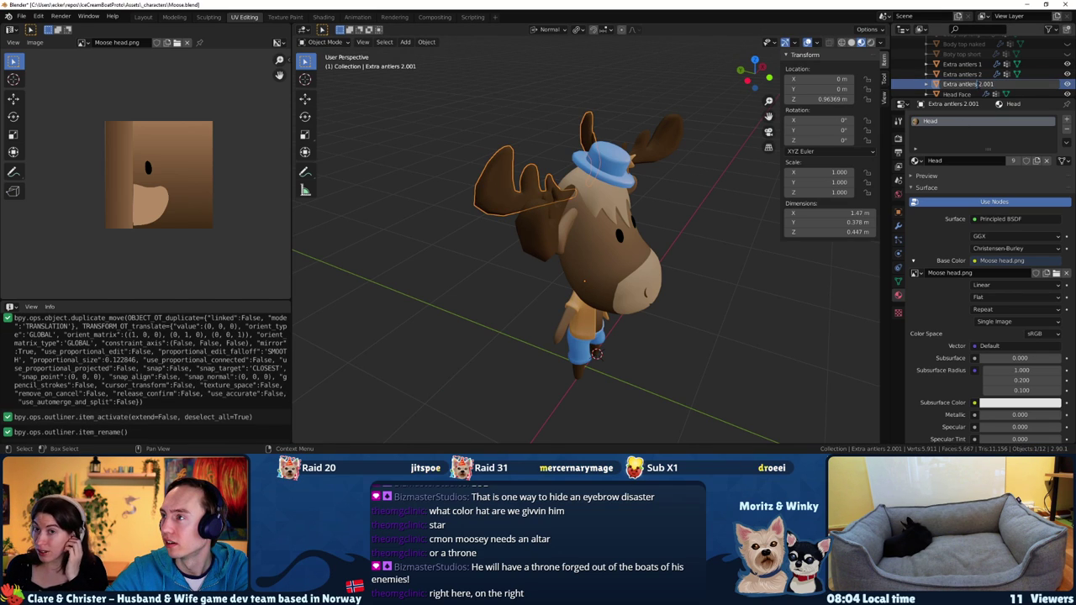
left_click(1008, 87)
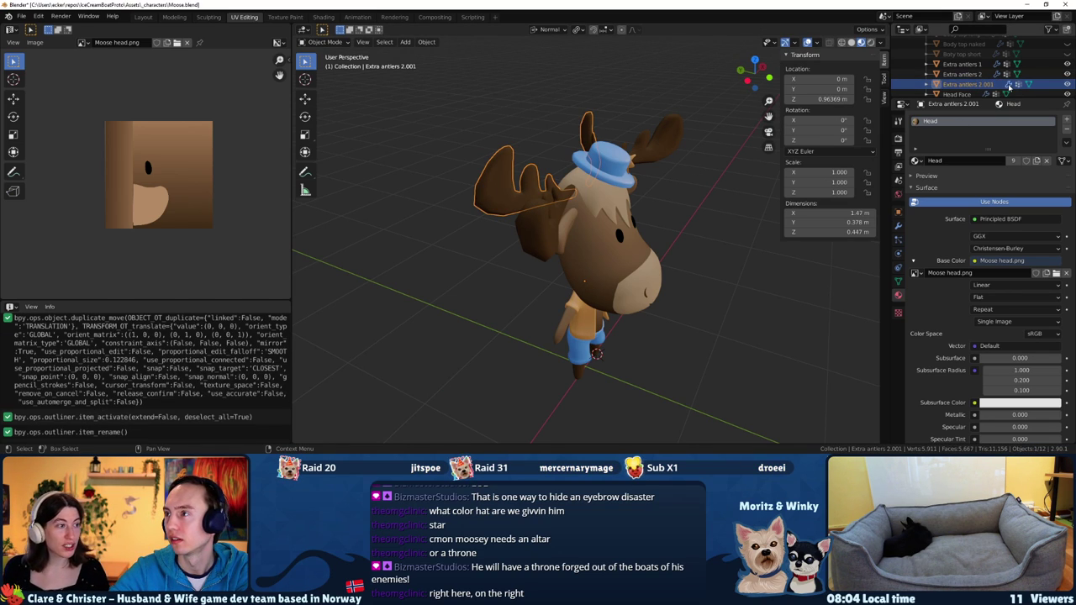
double_click(970, 84)
type("3")
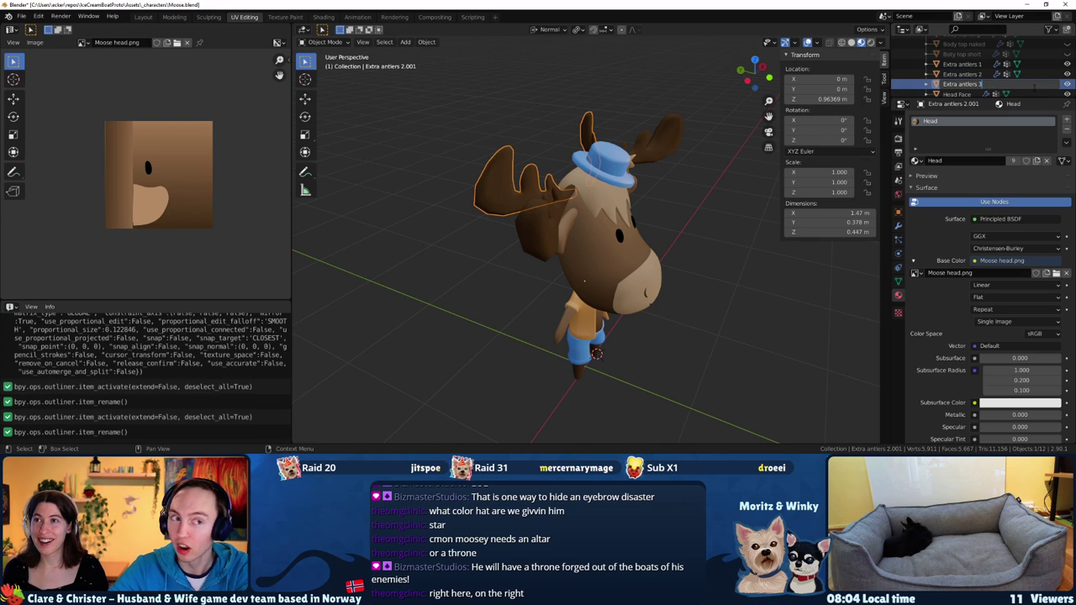
key("Return")
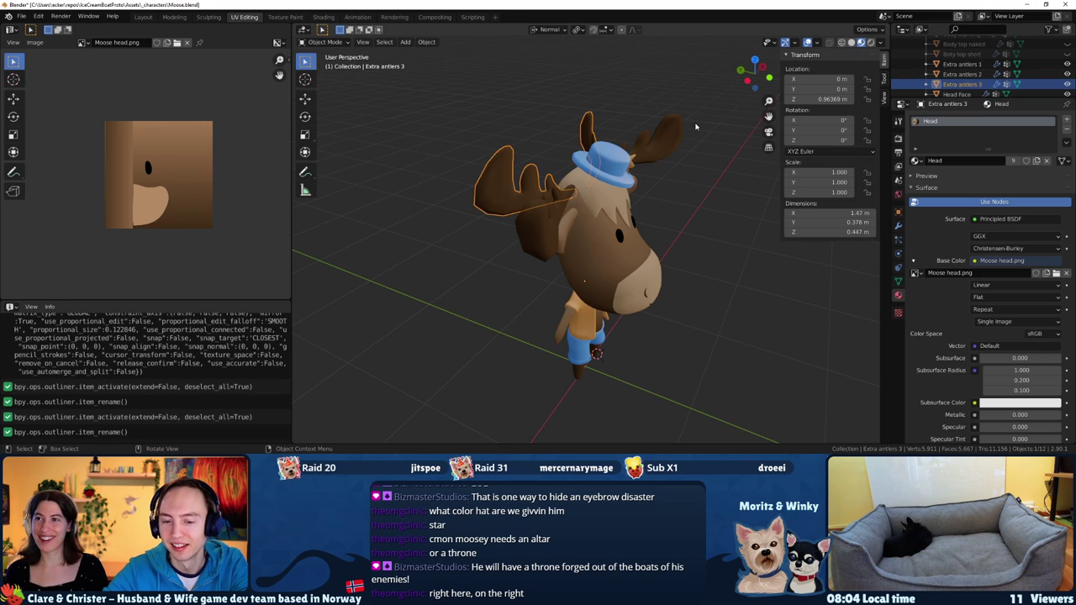
Hide the Extra antlers 1 and Extra antlers 2 objects in the Outliner
mouse_move(685, 166)
middle_mouse_down()
mouse_move(623, 180)
mouse_move(647, 172)
mouse_move(626, 214)
mouse_move(697, 232)
mouse_move(644, 267)
middle_mouse_up()
key("Tab")
key("Tab")
left_click(1066, 74)
left_click(1067, 65)
key("Tab")
In vertex select mode, pick vertices on the Extra antlers 3 antler mesh
scroll(626, 214, "up", 3)
left_click(611, 227)
key("1")
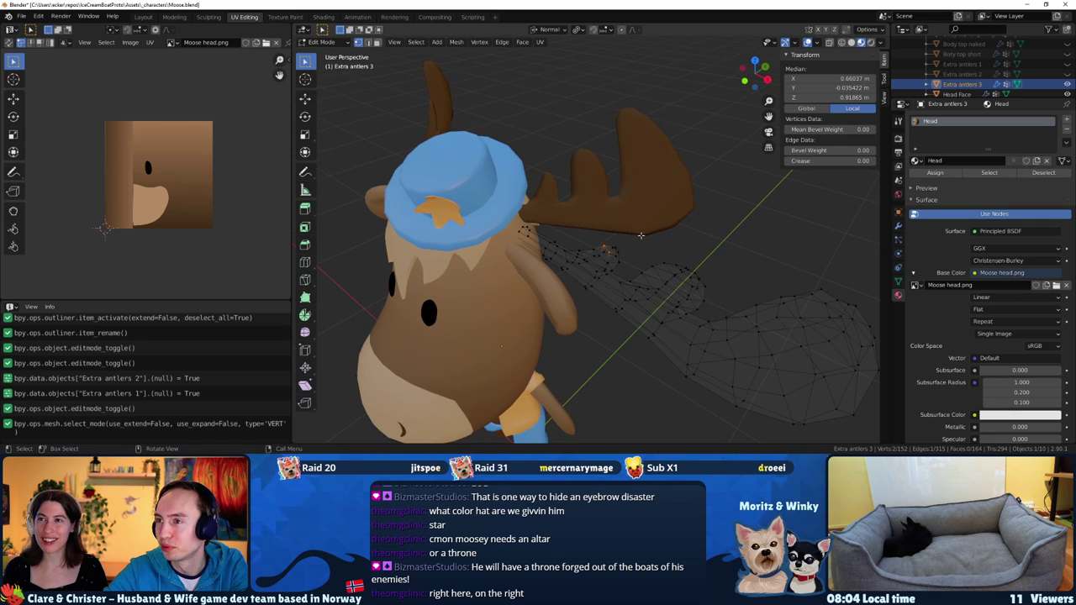
scroll(645, 267, "up", 4)
left_click(645, 267)
scroll(645, 267, "down", 4)
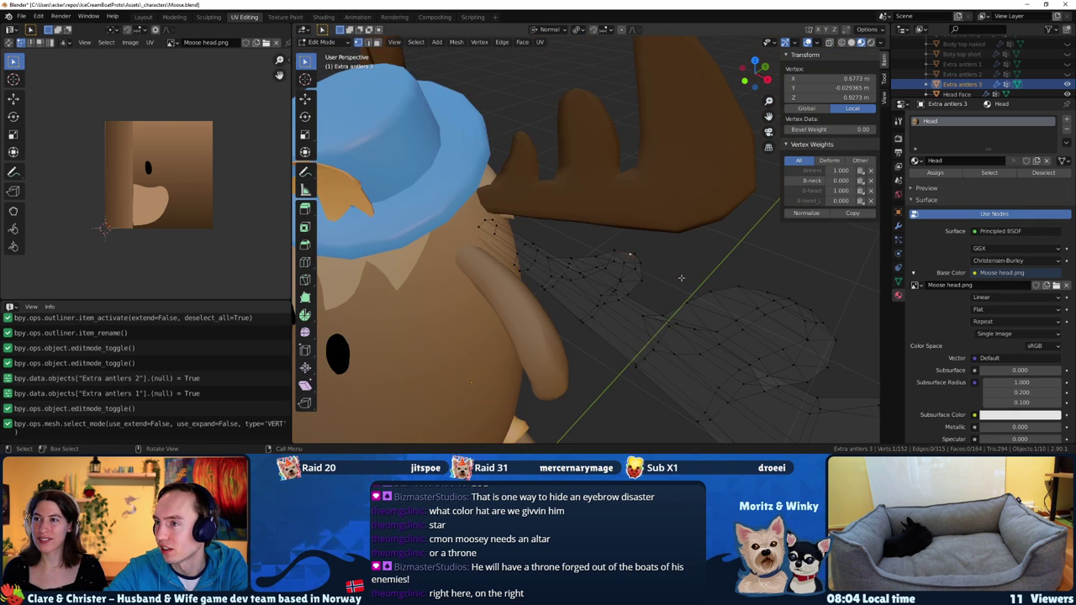
left_click(795, 305, "shift")
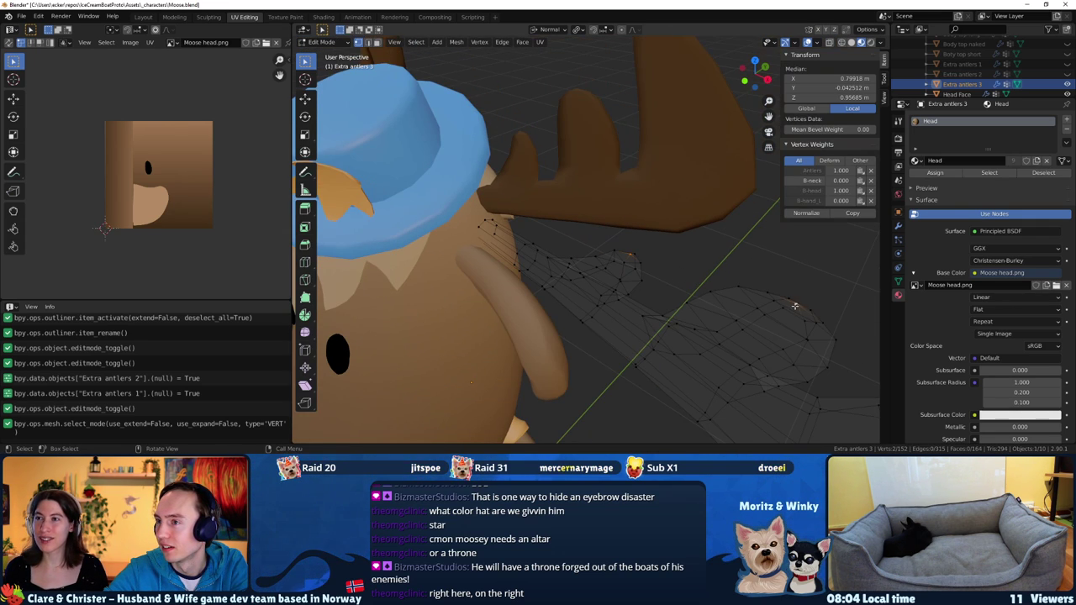
left_click(640, 253, "shift")
scroll(630, 254, "down", 4)
middle_click_drag(630, 254, 608, 250)
scroll(613, 254, "up", 4)
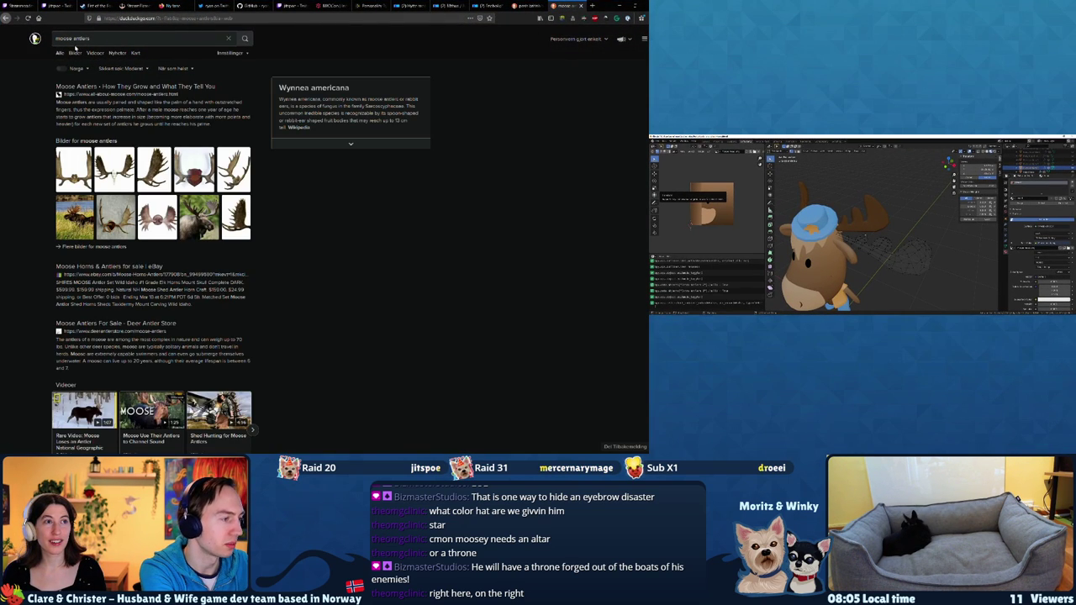
Show moose antler image results and step through several large previews
left_click(75, 53)
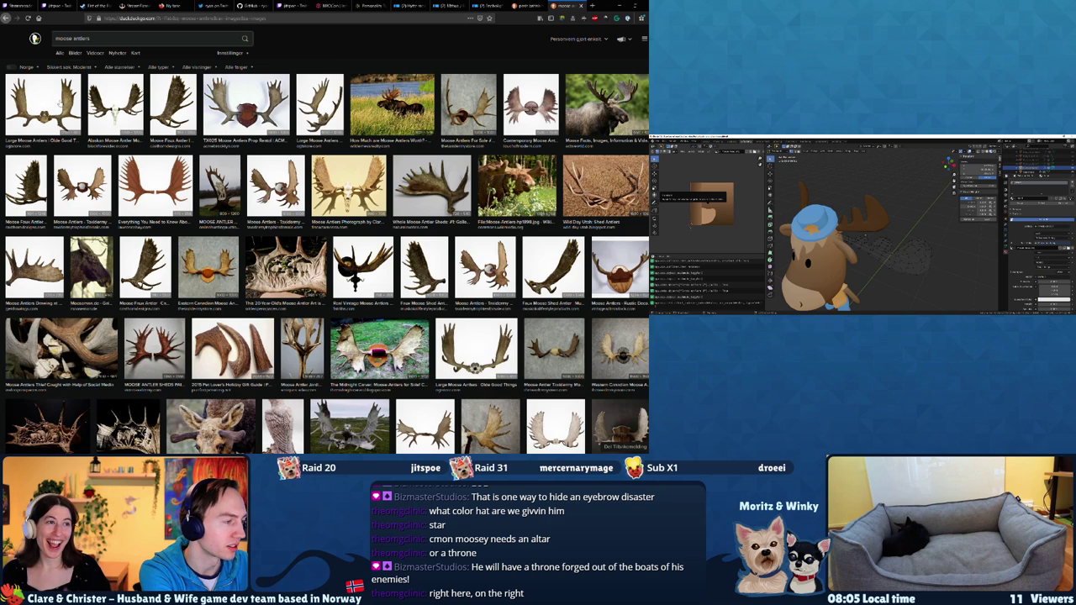
left_click(59, 101)
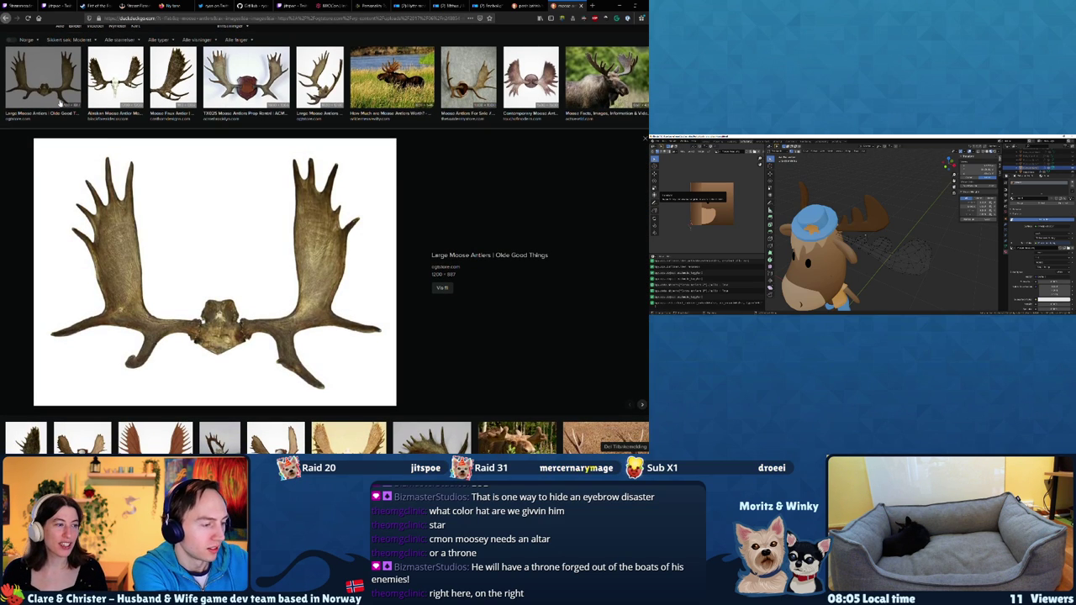
key("Right")
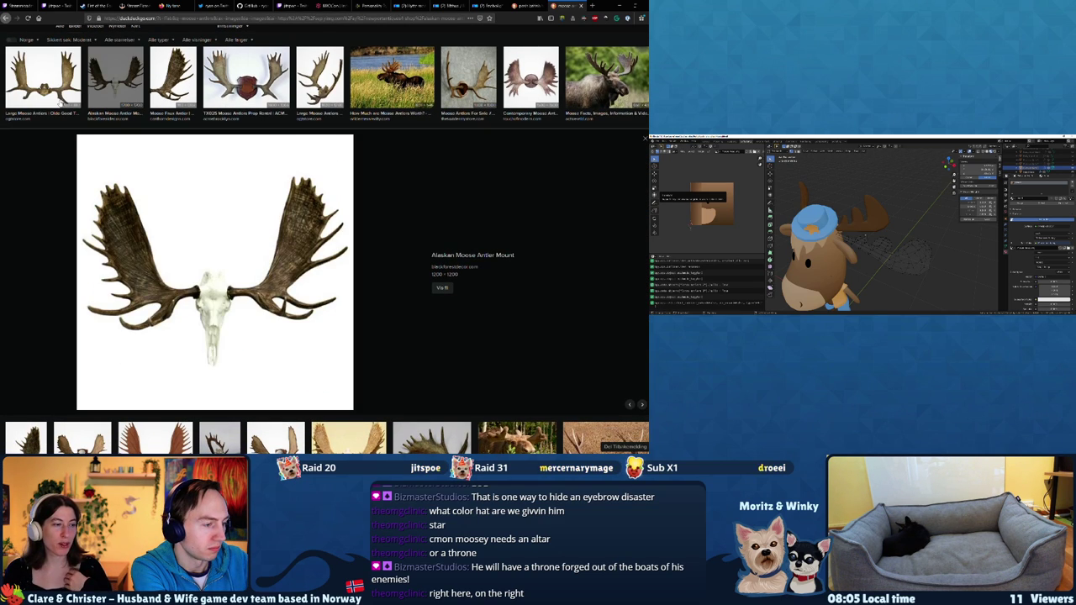
key("Right")
key("Right")
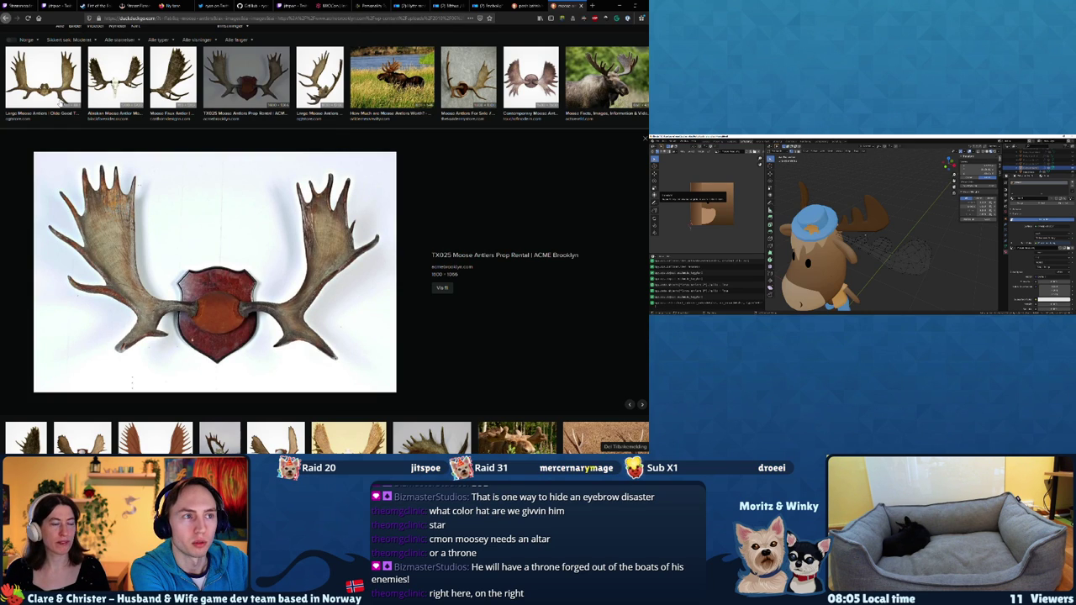
key("Right")
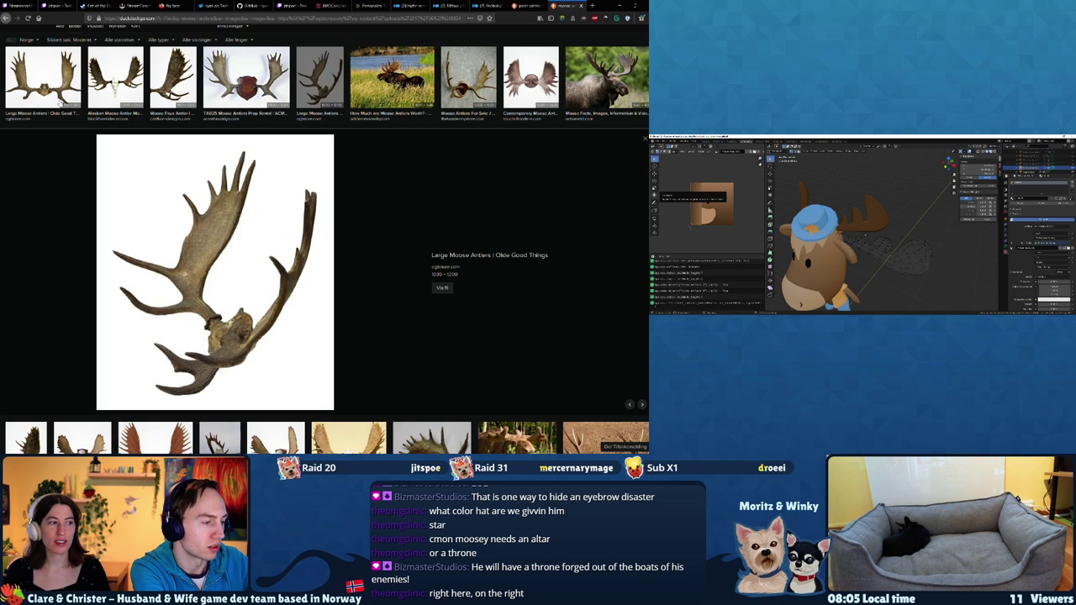
key("Right")
key("Right")
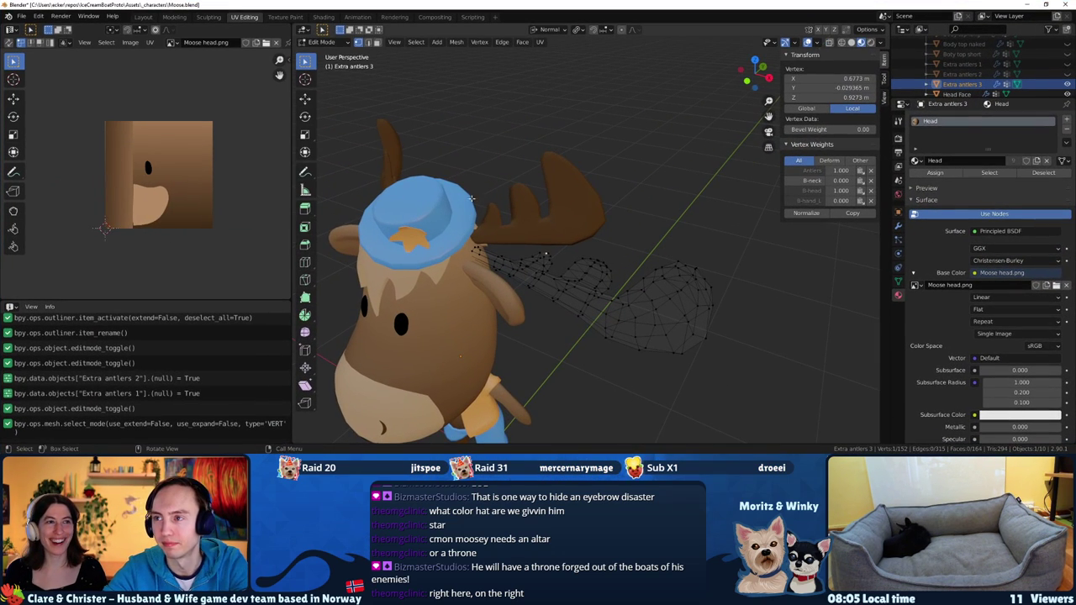
Select the edge path along the lower rim of the Extra antlers 3 antler
scroll(632, 216, "up", 3)
middle_click_drag(633, 216, 560, 244)
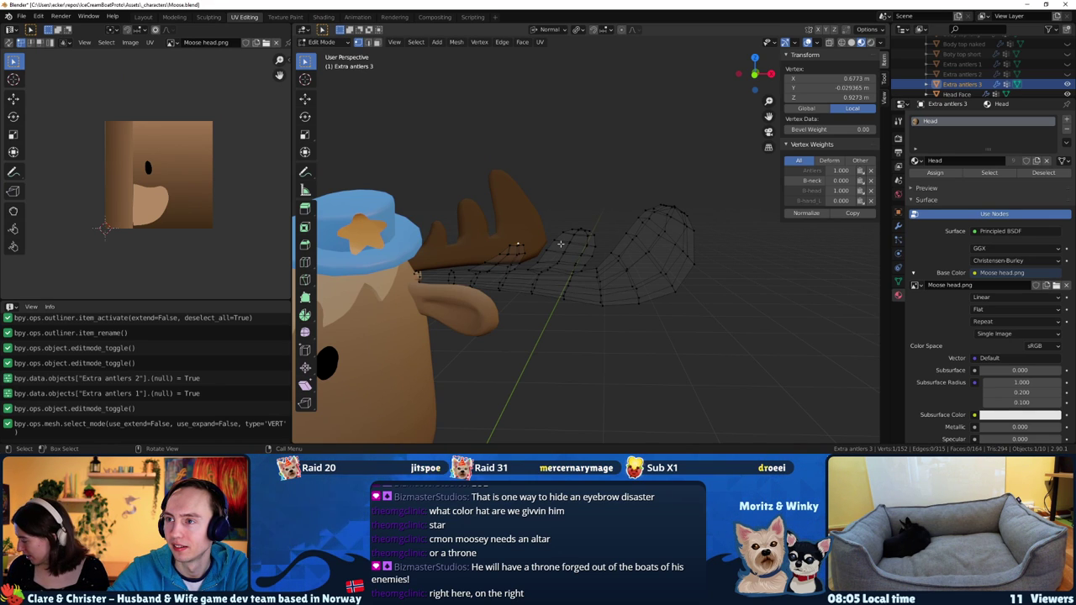
mouse_move(560, 243)
middle_mouse_down()
mouse_move(519, 219)
mouse_move(446, 299)
mouse_move(535, 208)
mouse_move(523, 252)
middle_mouse_up()
key("2")
left_click(456, 297)
left_click(535, 208, "ctrl")
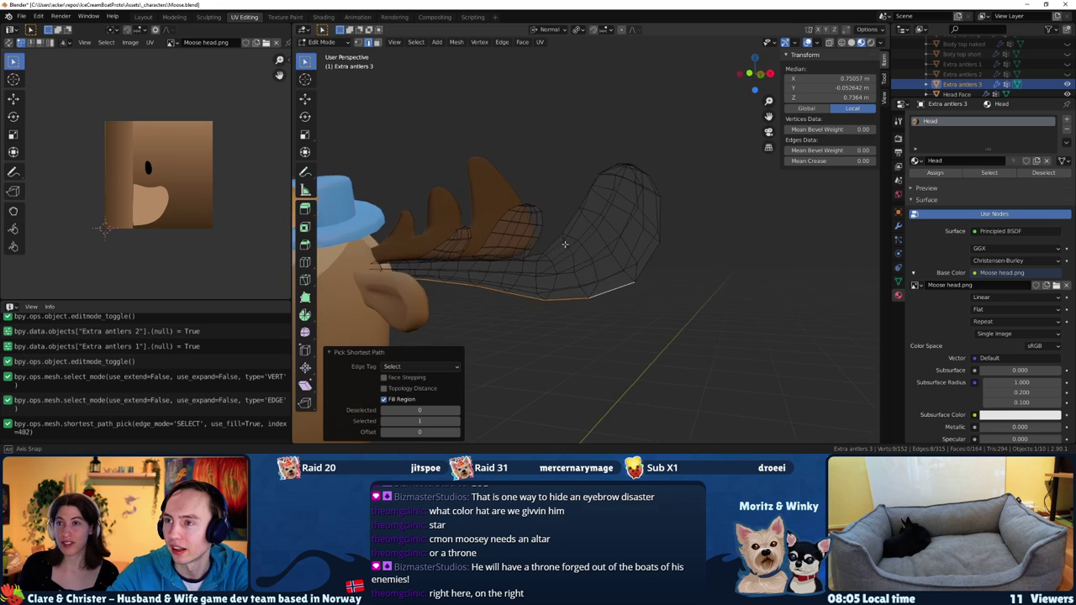
Move the selected rim edges along their normals in five successive adjustments
key("g")
key("z")
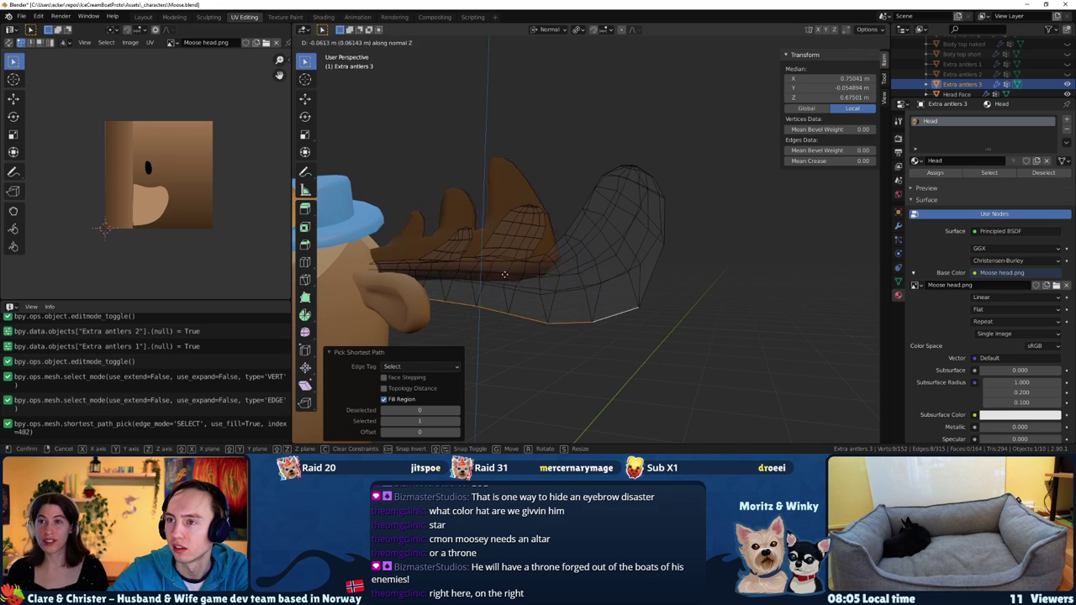
left_click(496, 296)
mouse_move(496, 296)
middle_mouse_down()
mouse_move(477, 290)
mouse_move(661, 335)
mouse_move(476, 275)
mouse_move(448, 280)
mouse_move(454, 290)
middle_mouse_up()
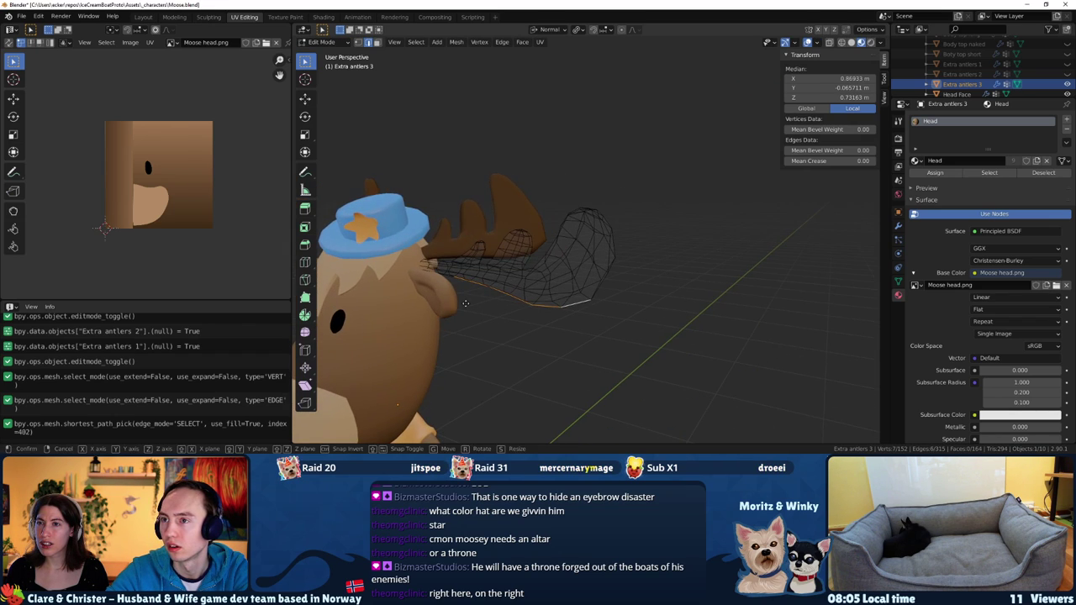
key("g")
key("z")
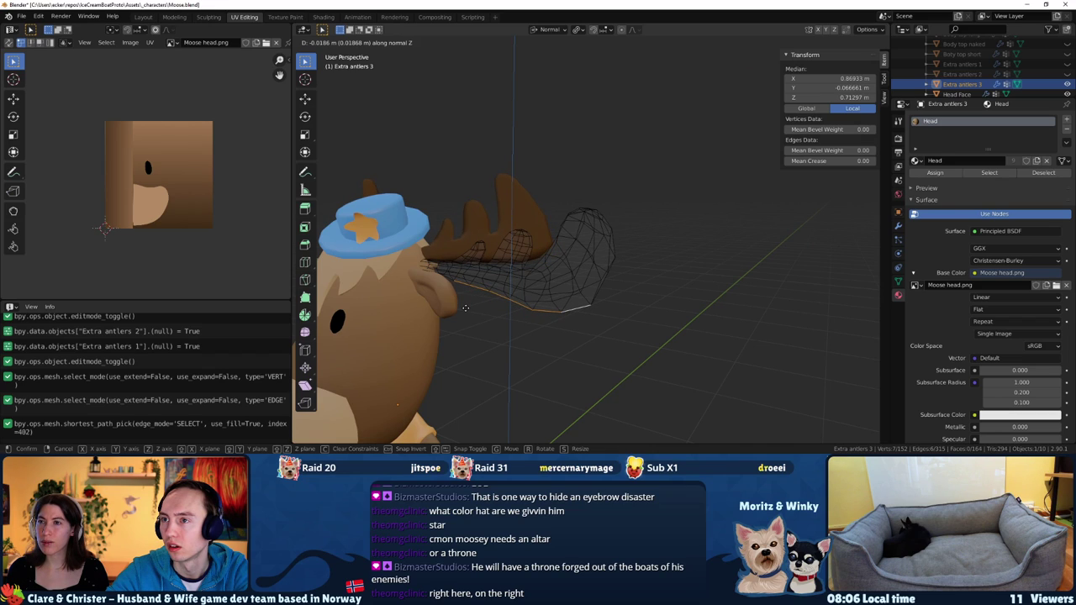
left_click(464, 308)
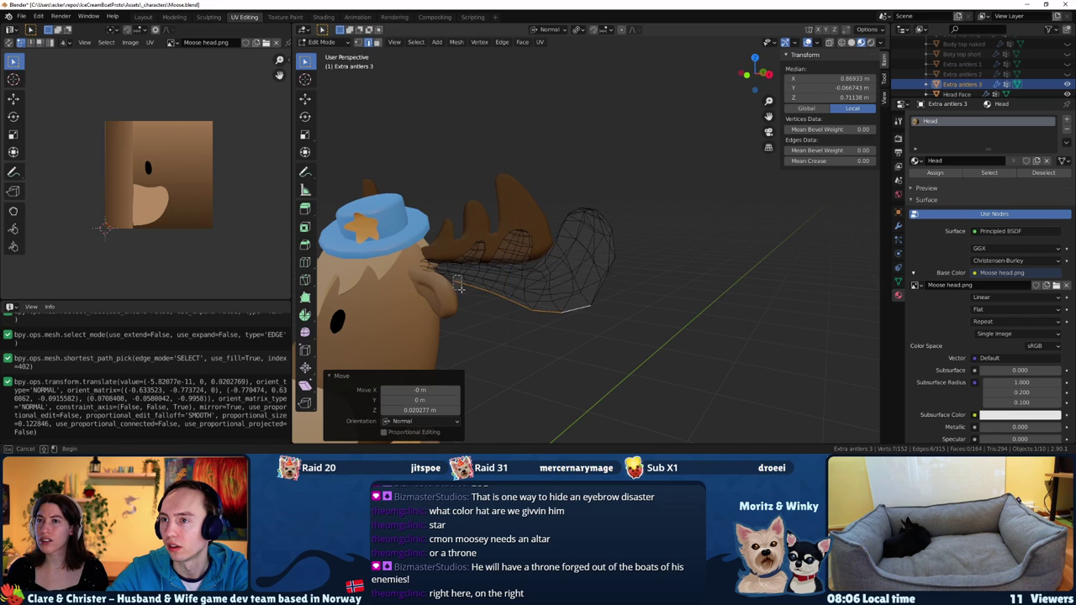
key("g")
key("z")
left_click(459, 307)
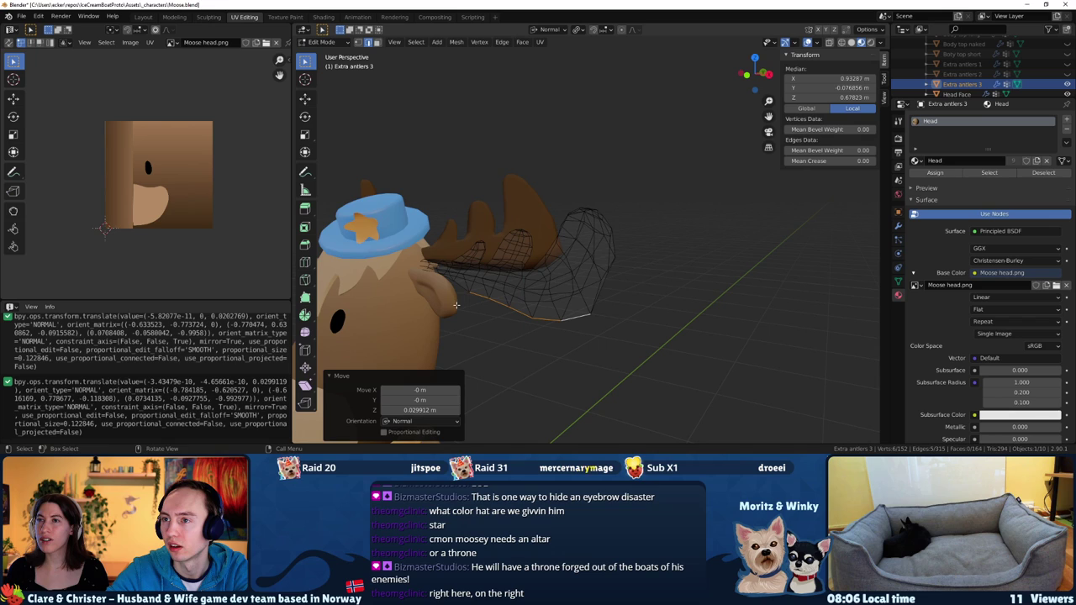
key("g")
key("z")
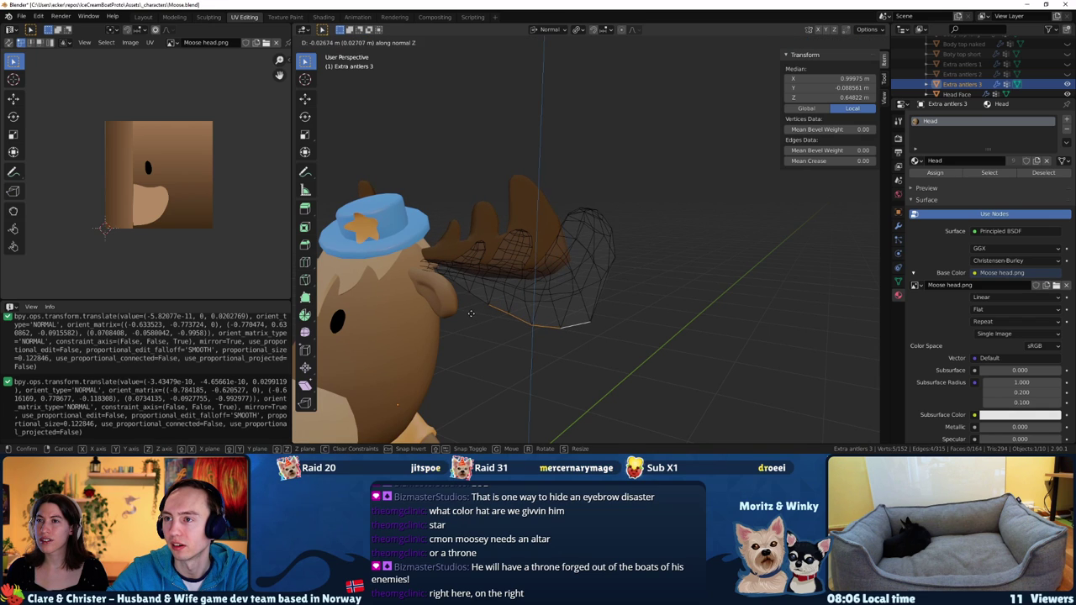
left_click(470, 314)
key("g")
key("z")
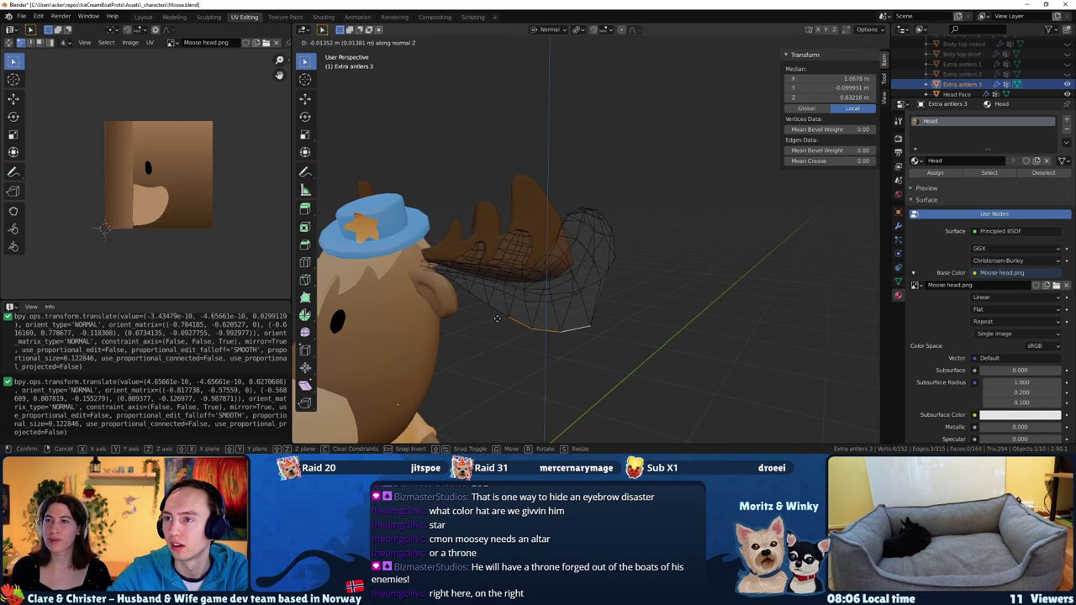
left_click(497, 318)
mouse_move(496, 318)
middle_mouse_down()
mouse_move(508, 307)
mouse_move(385, 286)
mouse_move(512, 289)
middle_mouse_up()
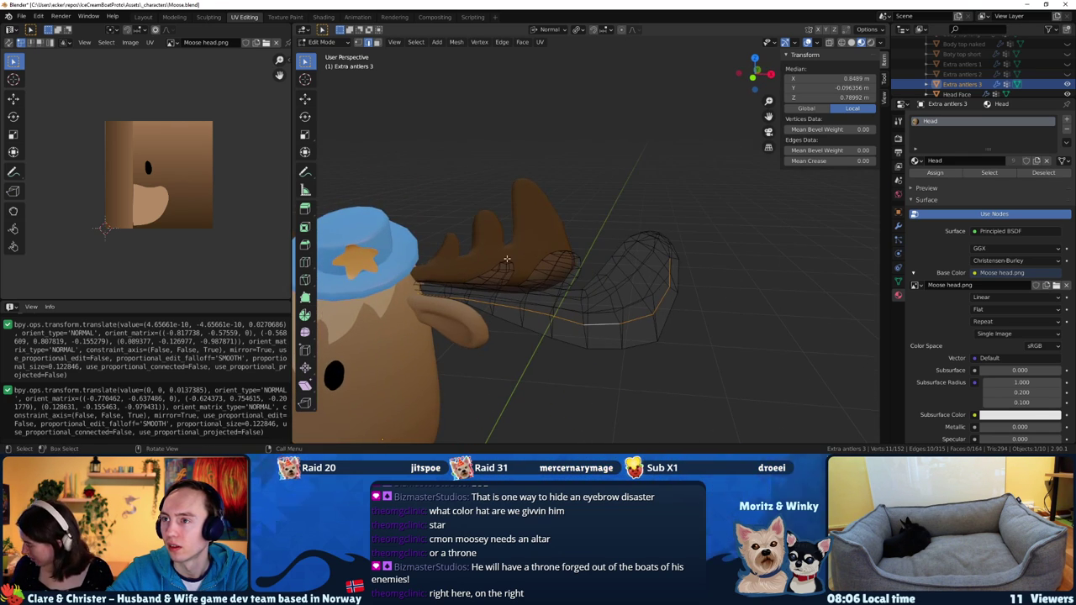
Select two antler-tip vertices and move them along normal Z with proportional editing on
key("1")
left_click(566, 251)
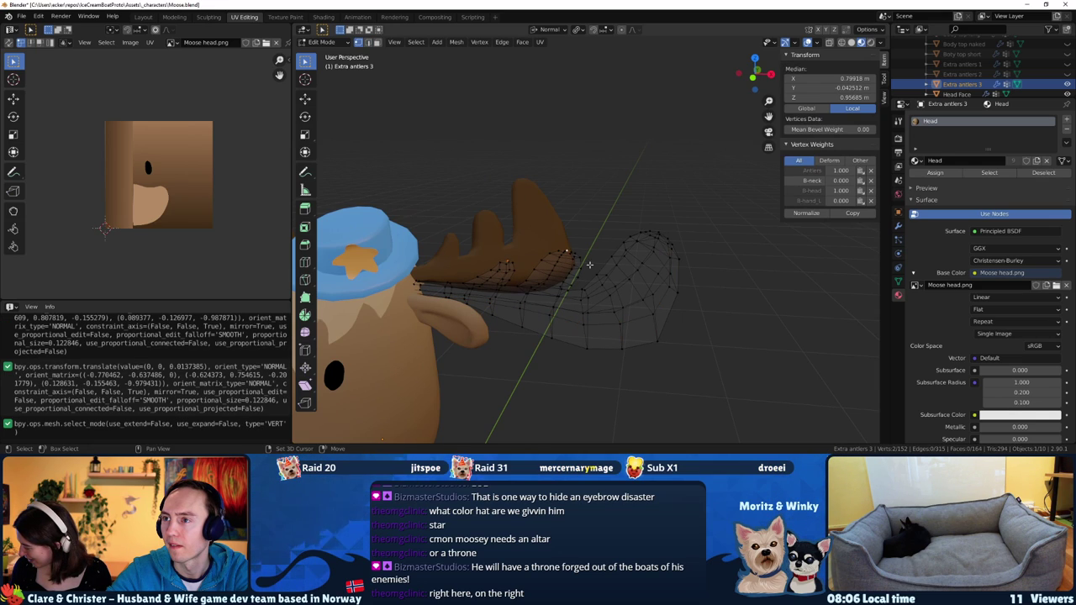
left_click(645, 236, "shift")
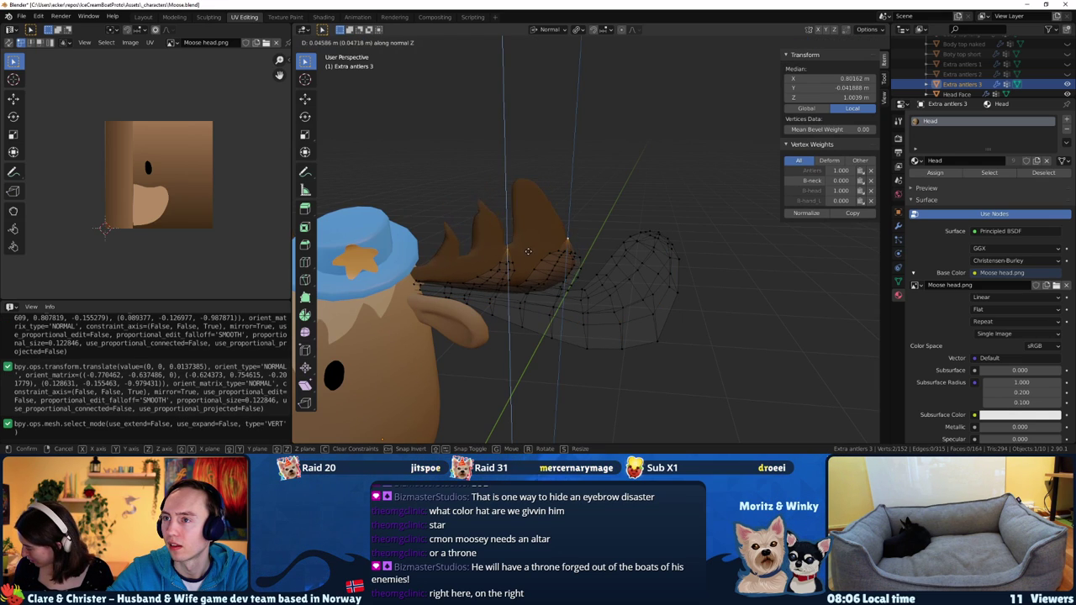
key("o")
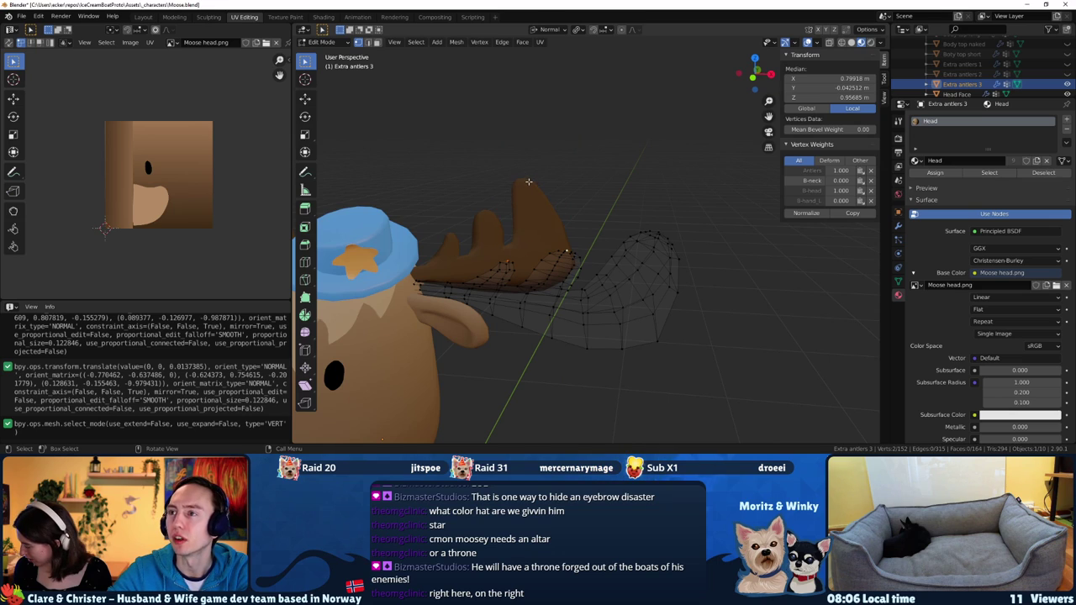
key("g")
key("z")
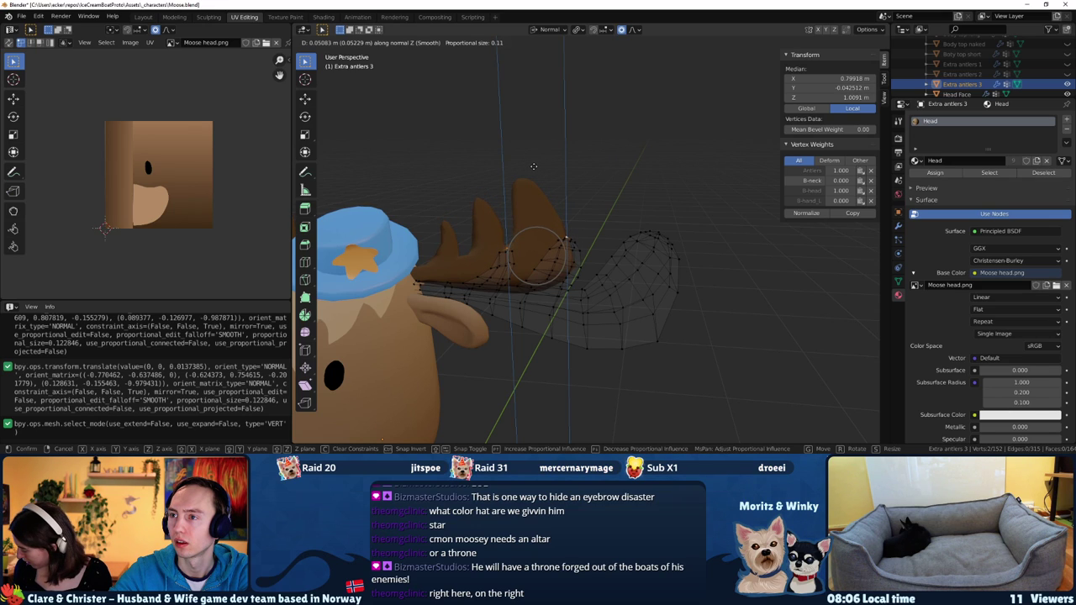
scroll(533, 166, "down", 3)
scroll(532, 166, "down", 2)
scroll(533, 165, "down", 1)
scroll(533, 166, "down", 2)
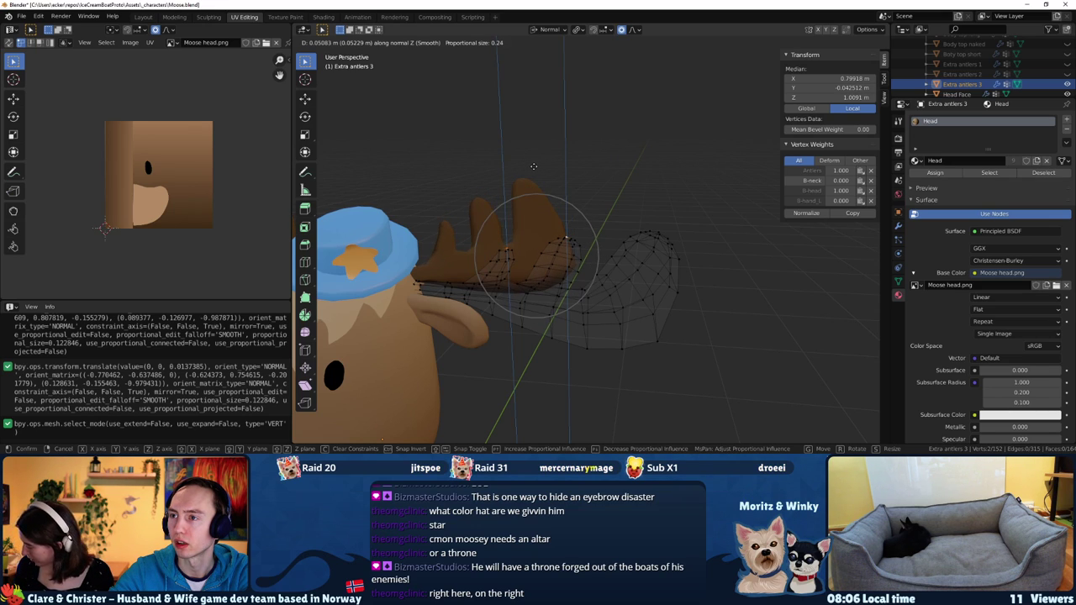
scroll(531, 161, "down", 1)
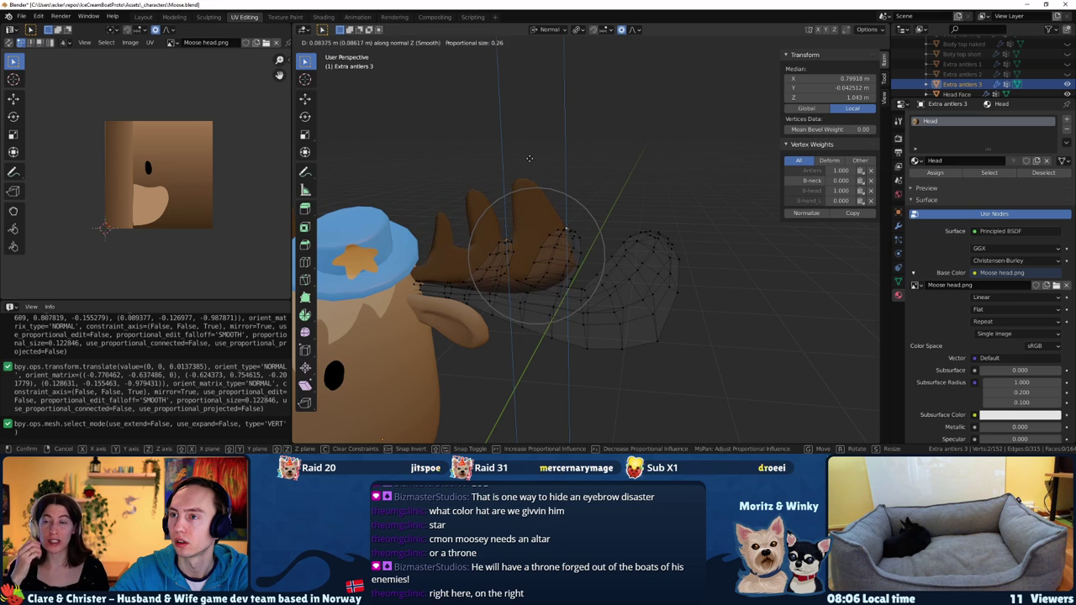
scroll(525, 173, "down", 2)
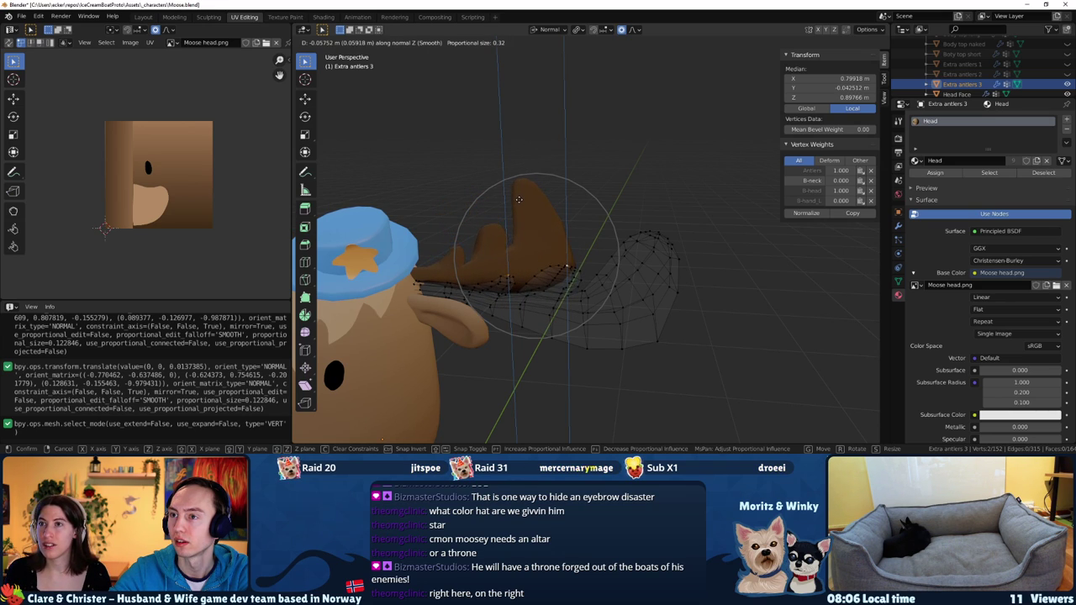
scroll(517, 199, "up", 1)
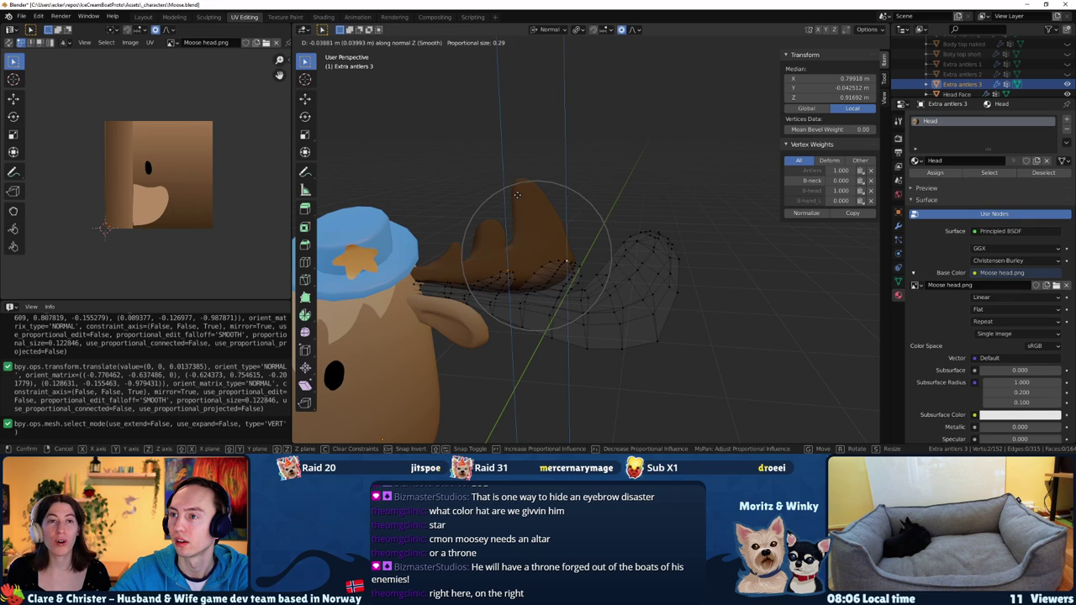
scroll(517, 195, "up", 2)
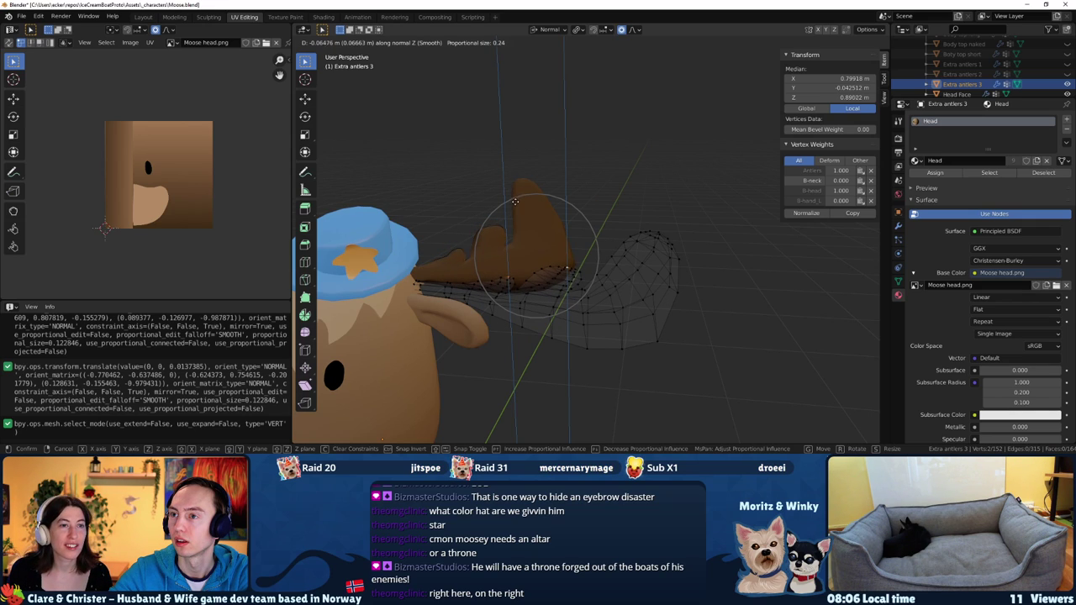
left_click(513, 199)
Pull the vertices about -0.2 m along global X with an adjusted smooth falloff
key("g")
key("y")
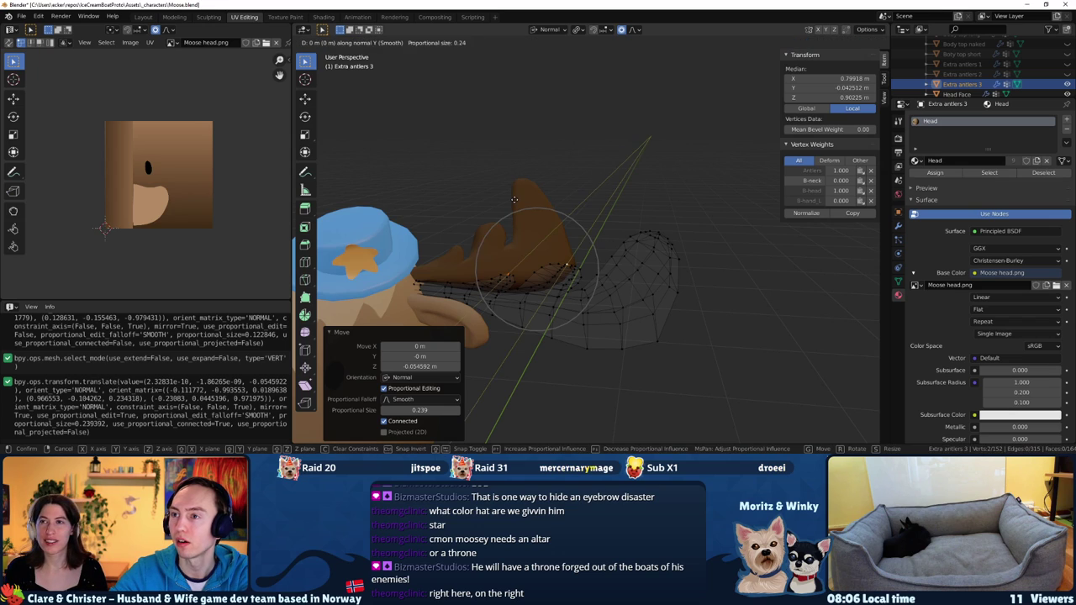
key("y")
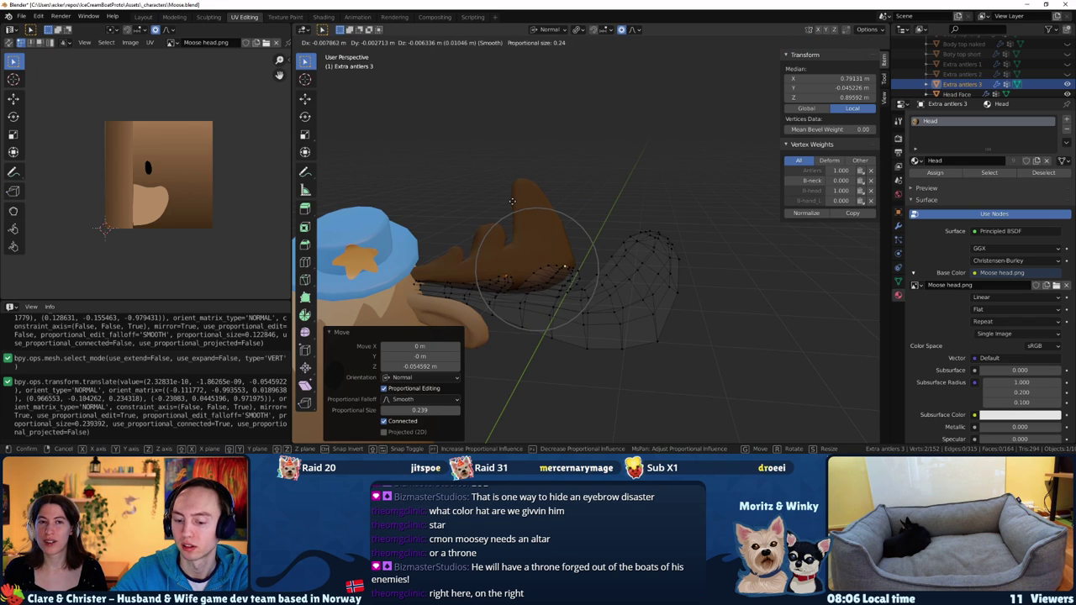
key("x")
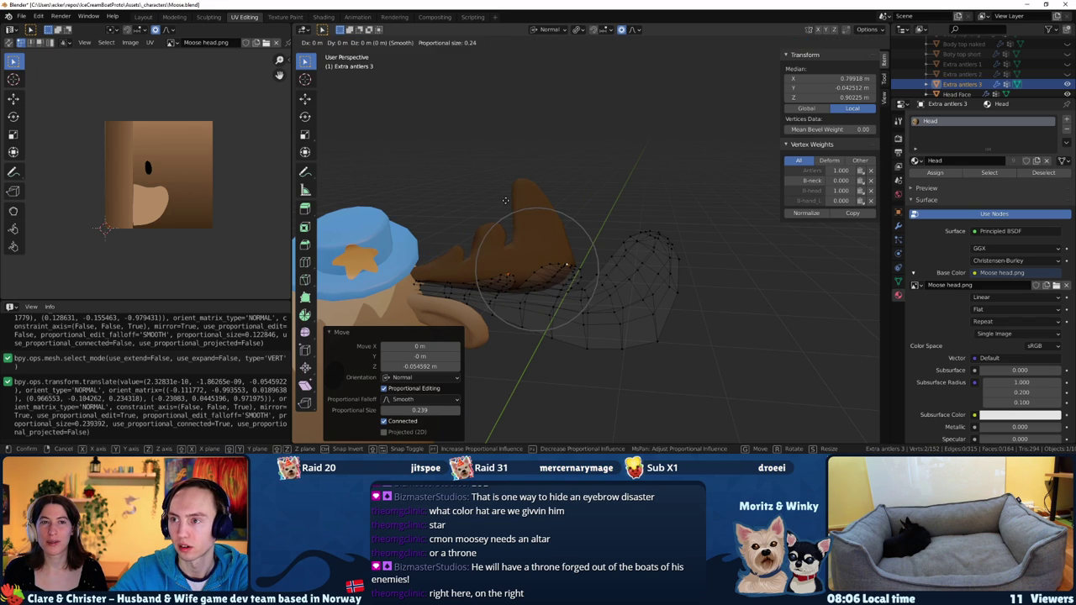
key("x")
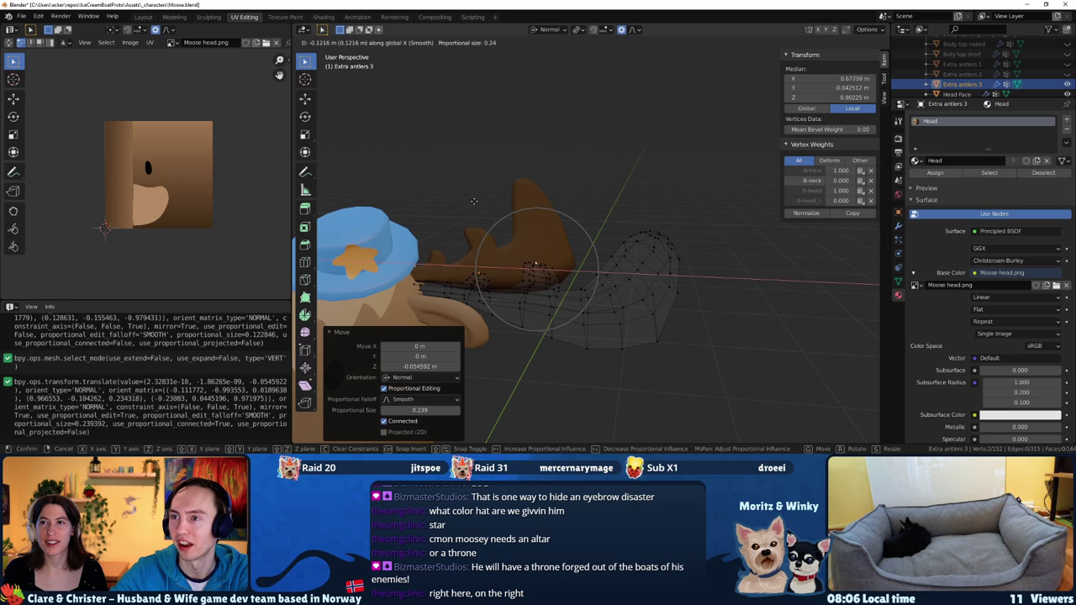
scroll(472, 203, "up", 2)
scroll(472, 202, "up", 1)
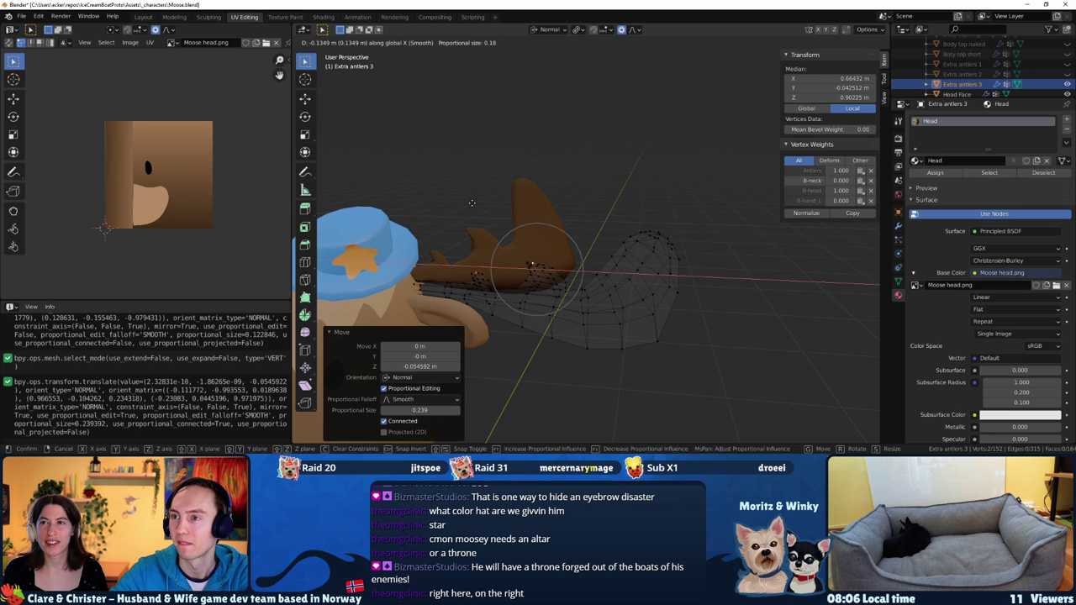
scroll(471, 202, "up", 1)
scroll(472, 202, "up", 3)
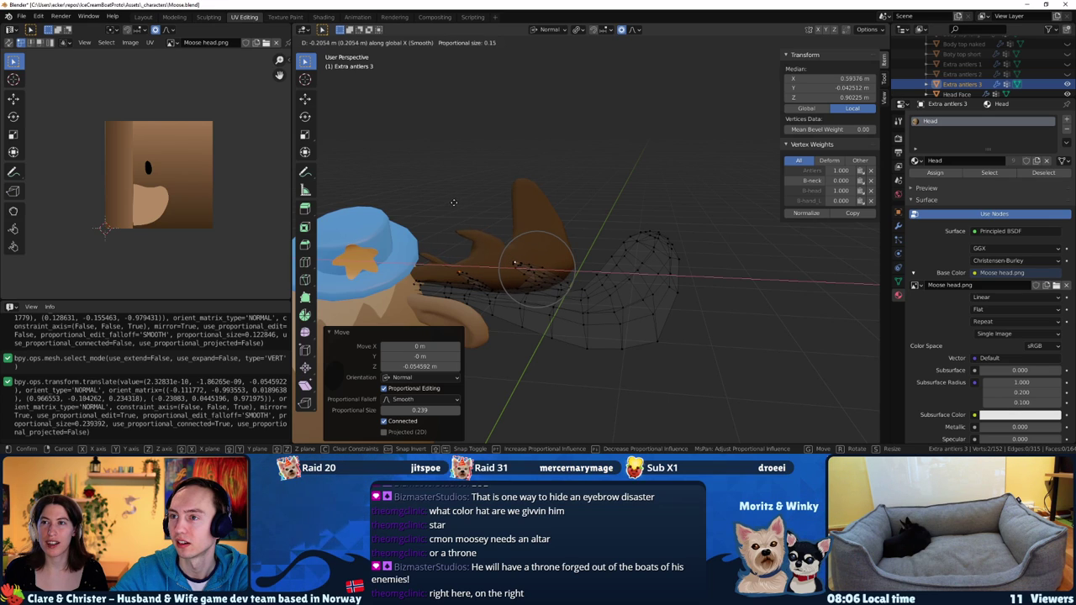
scroll(461, 203, "down", 4)
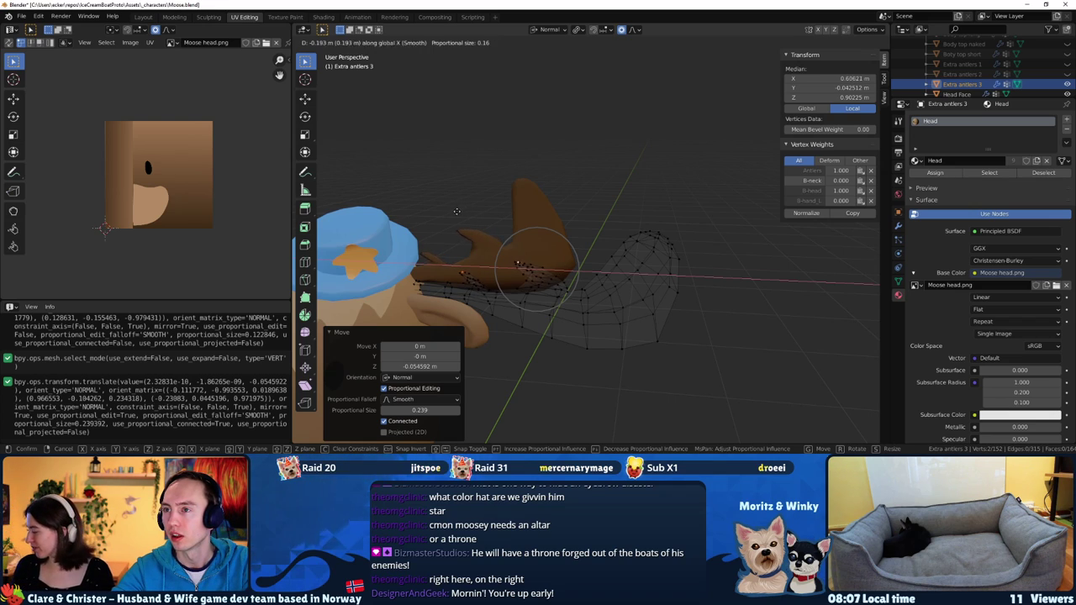
scroll(462, 214, "down", 1)
scroll(458, 217, "up", 2)
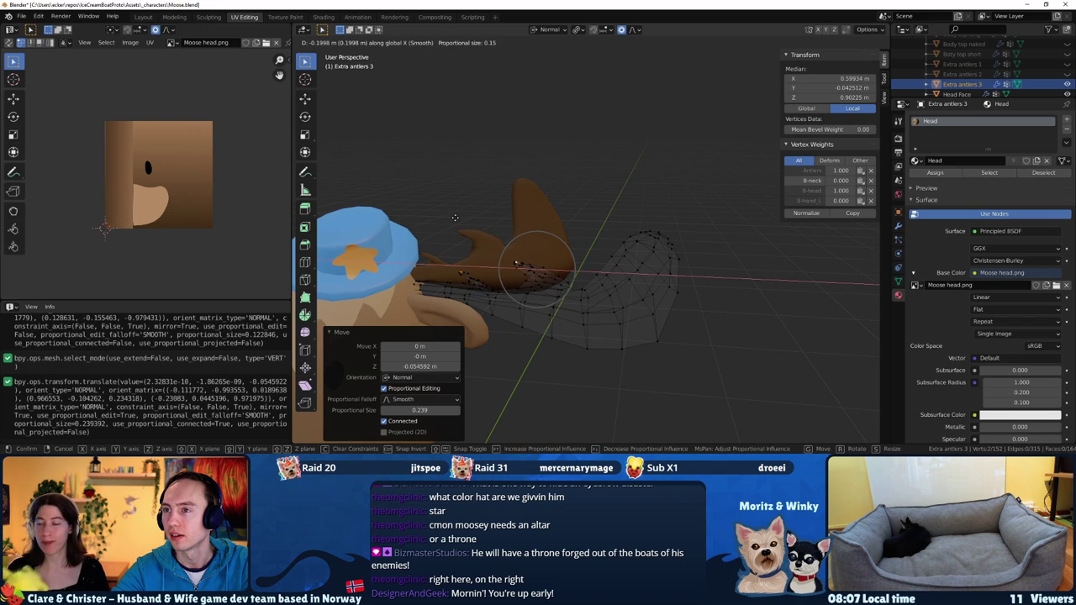
scroll(455, 218, "down", 1)
scroll(455, 217, "down", 1)
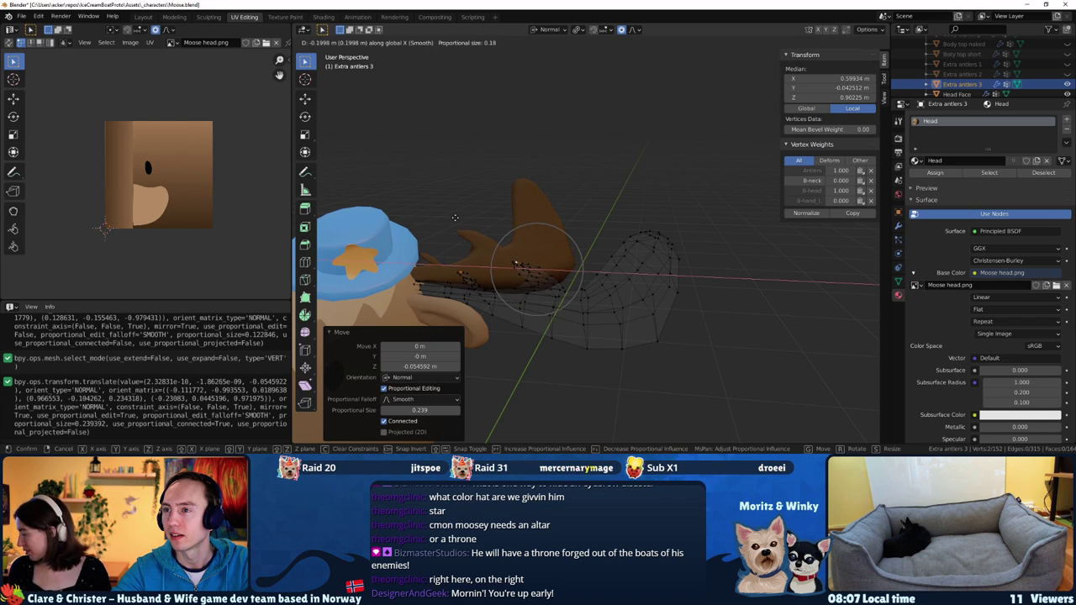
left_click(455, 218)
mouse_move(455, 218)
middle_mouse_down()
mouse_move(427, 252)
mouse_move(440, 212)
middle_mouse_up()
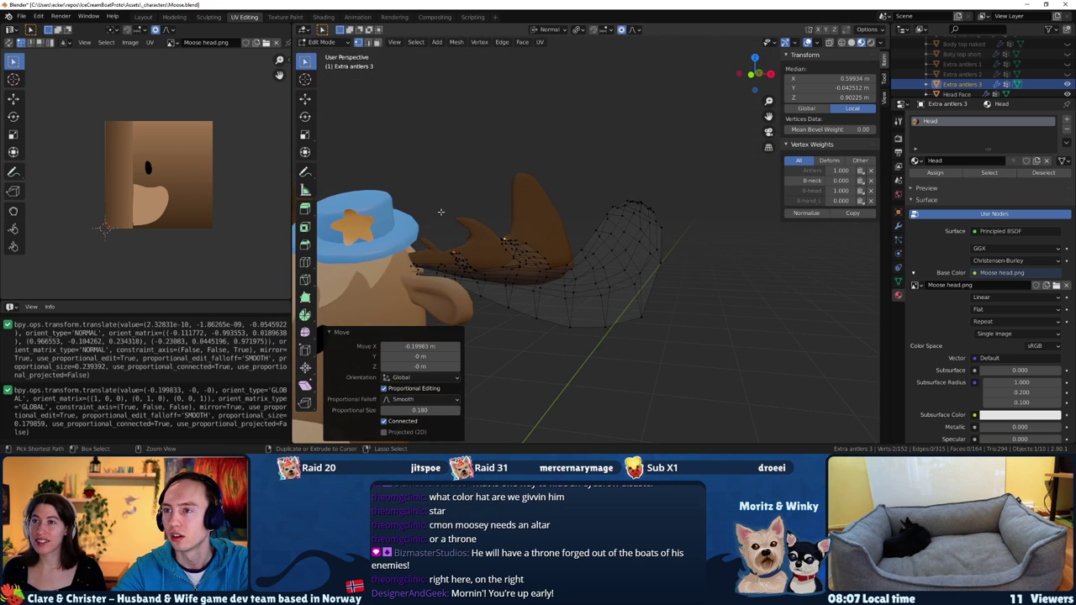
Push the antler vertices along normal X with a resized proportional falloff
key("g")
key("x")
key("x")
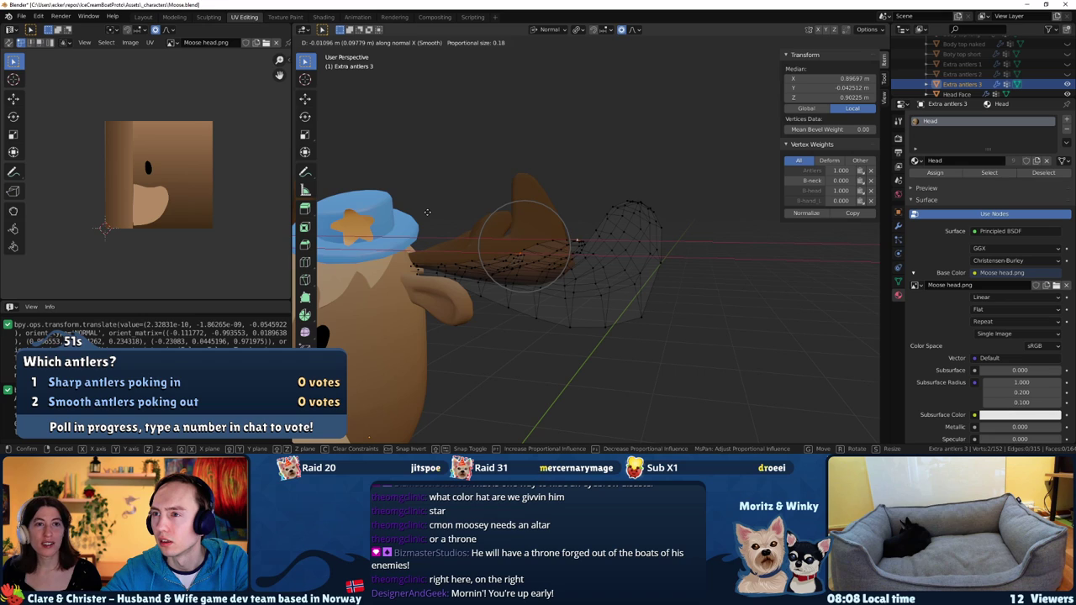
scroll(427, 212, "down", 2)
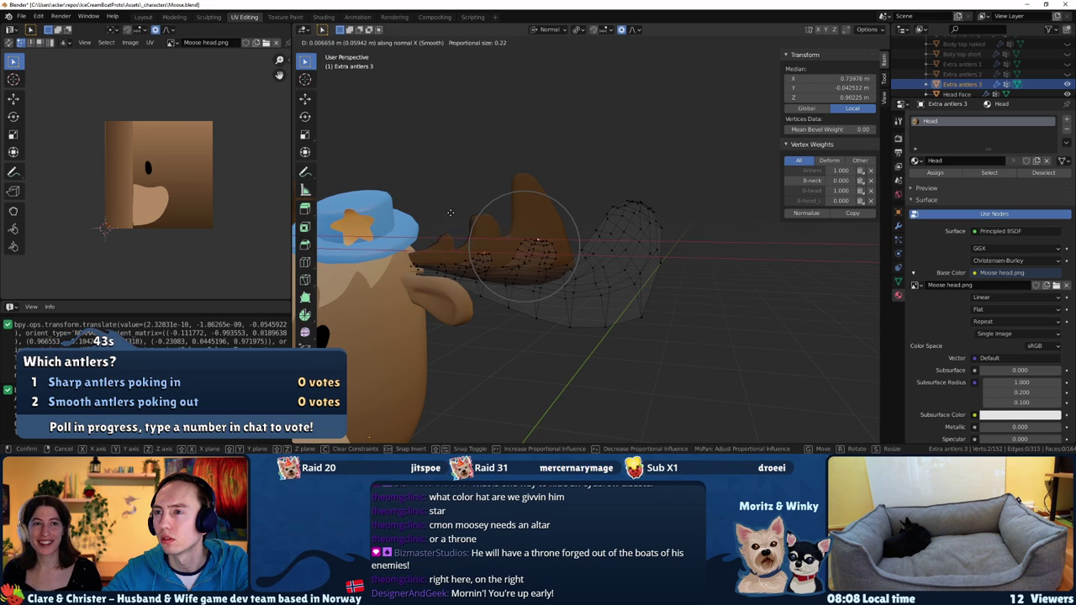
scroll(467, 213, "up", 1)
scroll(467, 214, "up", 1)
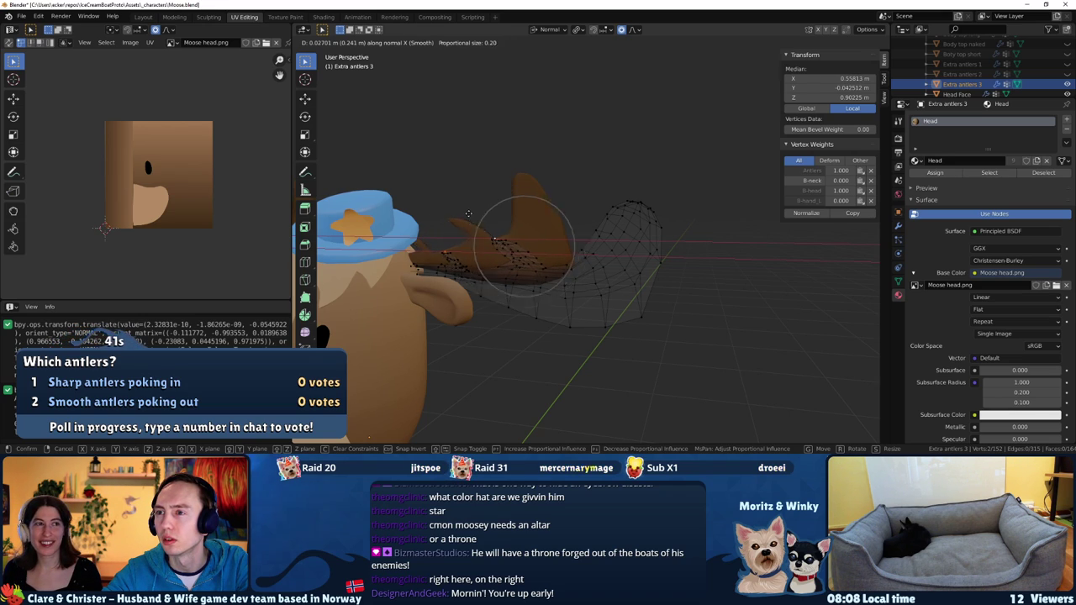
scroll(465, 214, "up", 1)
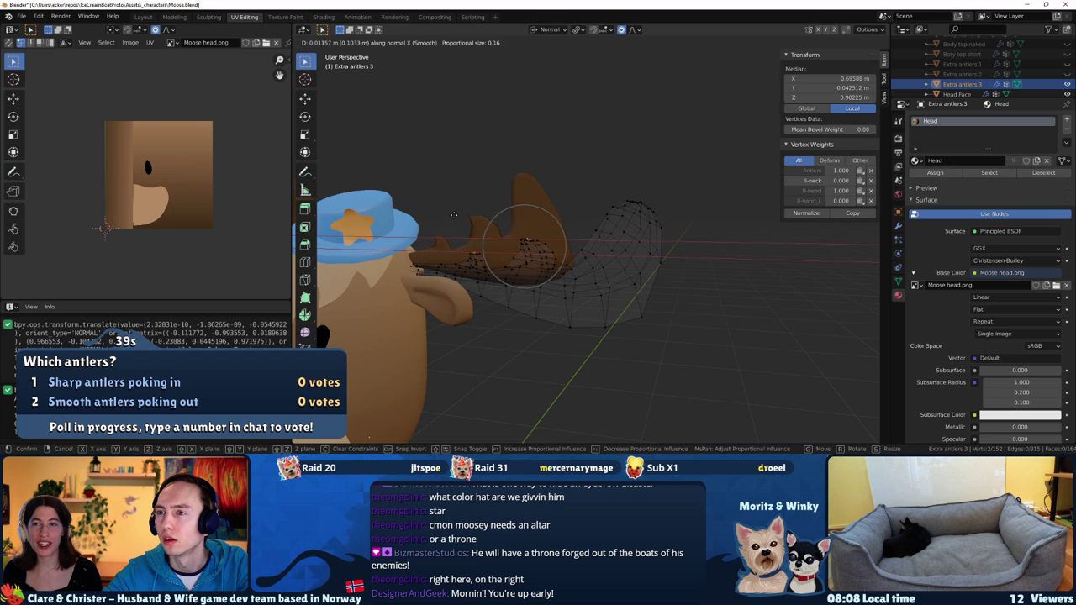
left_click(457, 216)
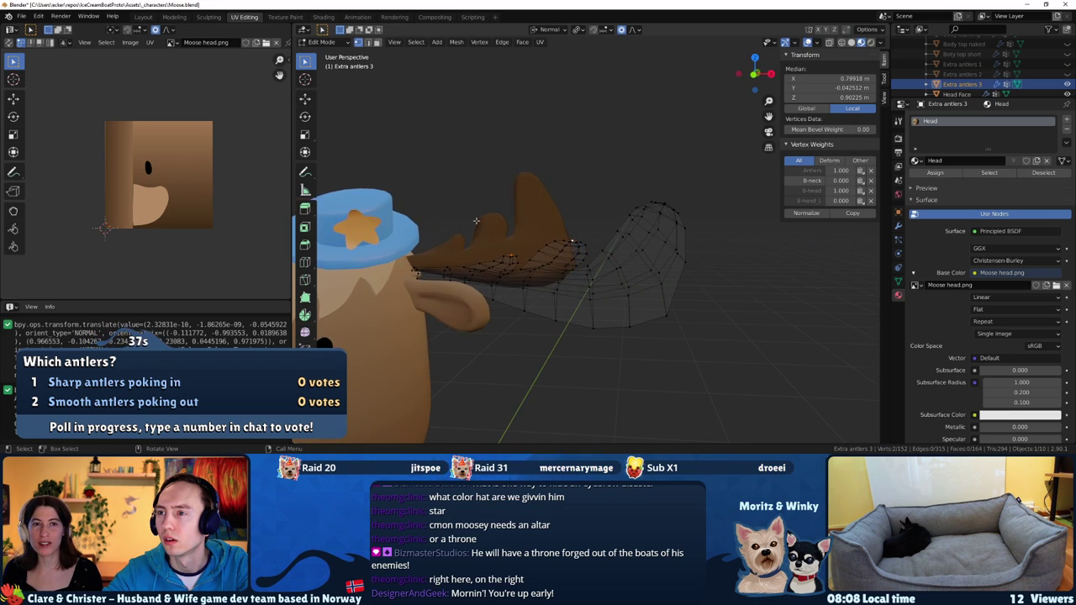
scroll(471, 215, "up", 4)
Move the Extra antlers 3 prong vertices along normal X with proportional falloff to sharpen them
middle_click_drag(481, 215, 532, 211)
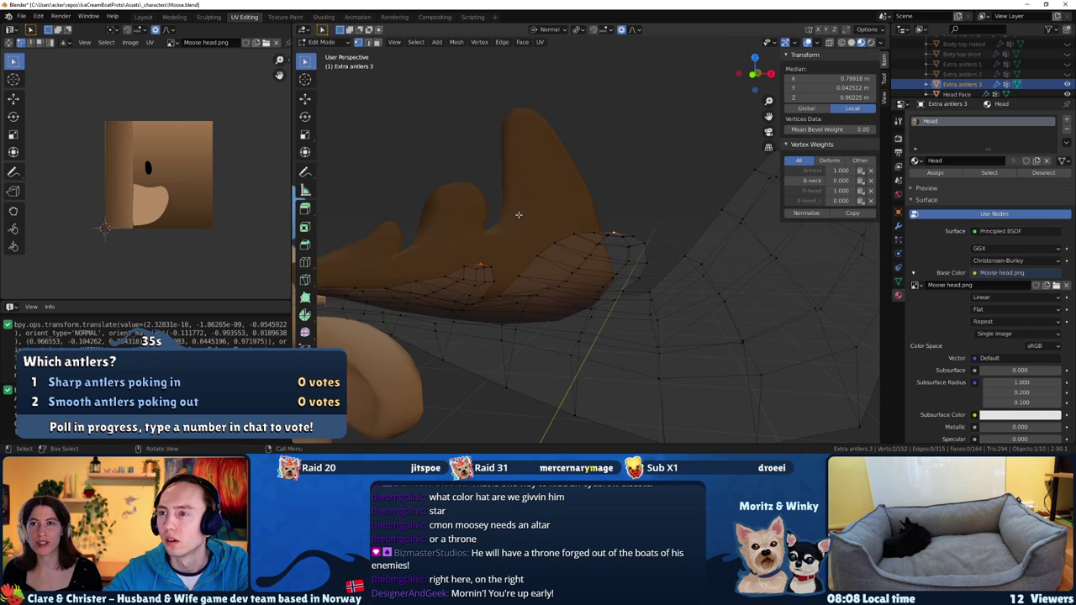
scroll(532, 211, "up", 2)
key("g")
key("x")
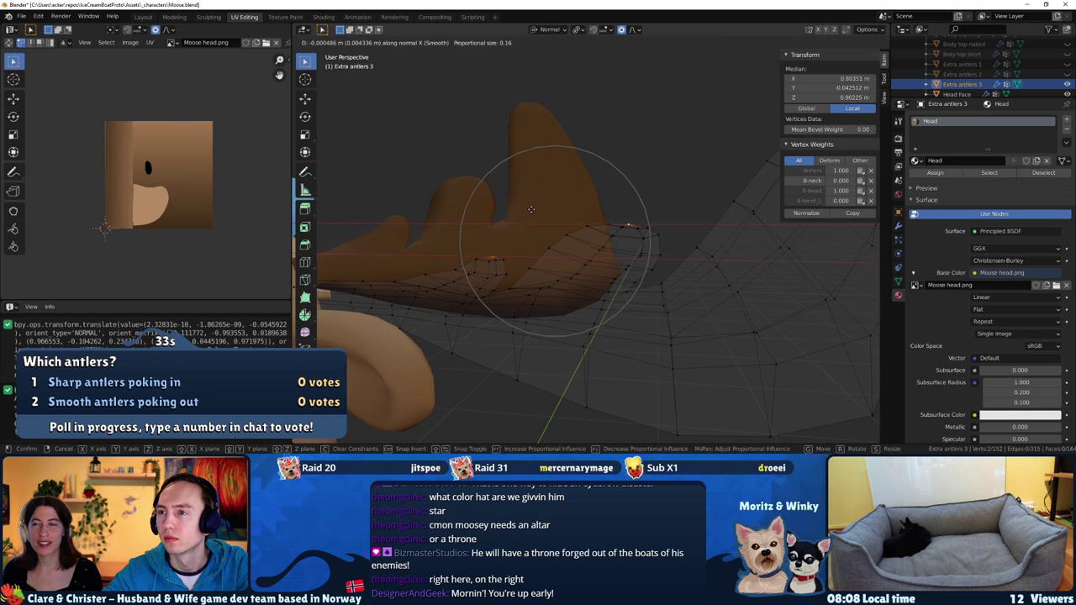
scroll(554, 209, "down", 2)
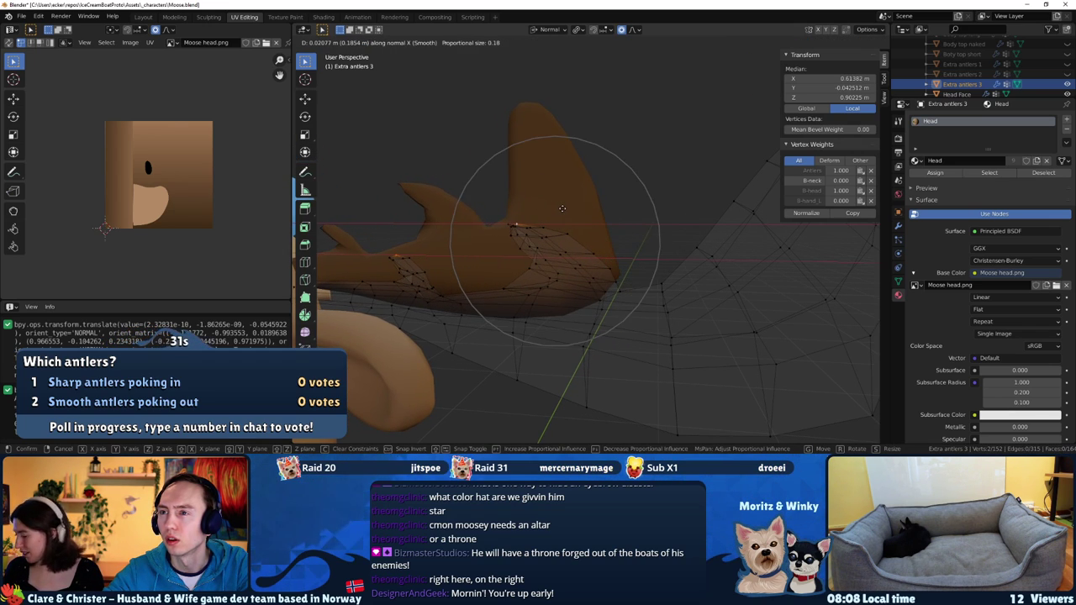
scroll(559, 208, "down", 2)
scroll(562, 208, "up", 2)
scroll(561, 208, "up", 2)
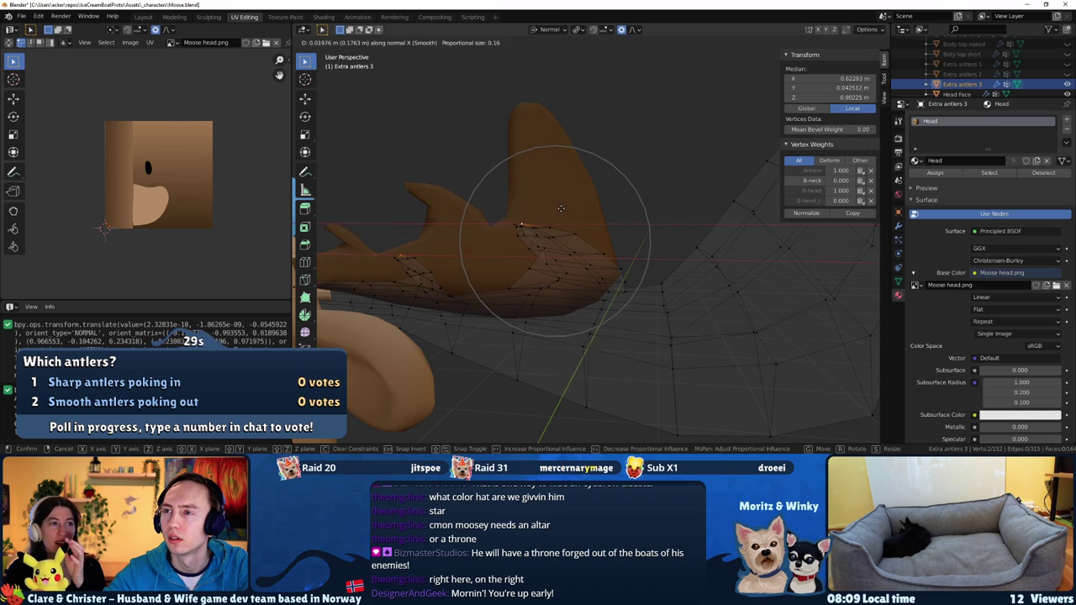
scroll(560, 207, "up", 1)
scroll(560, 208, "up", 3)
scroll(558, 207, "down", 1)
scroll(551, 208, "down", 3)
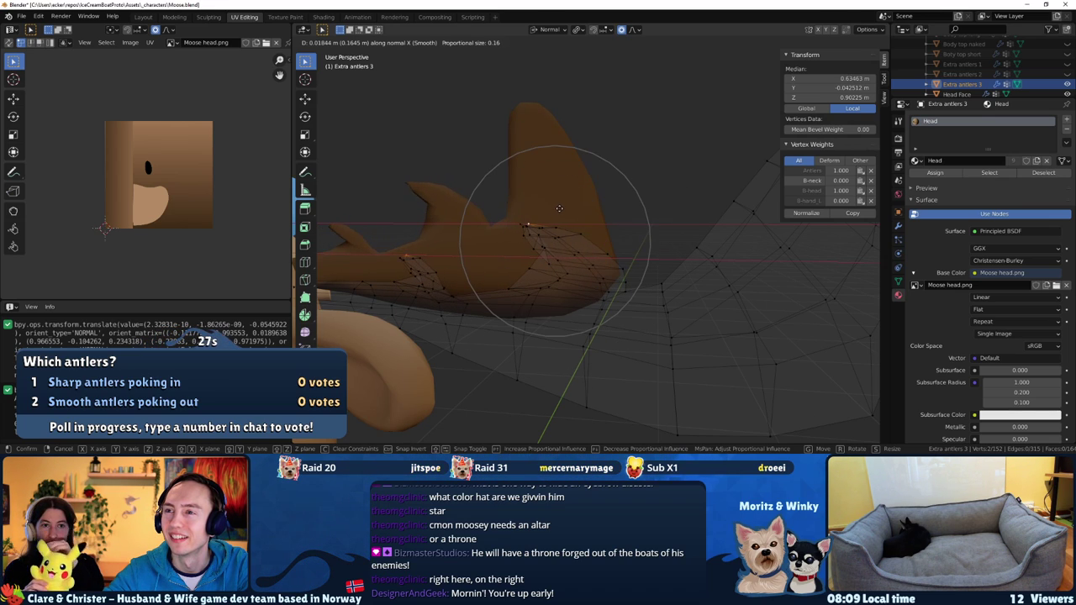
scroll(552, 208, "down", 1)
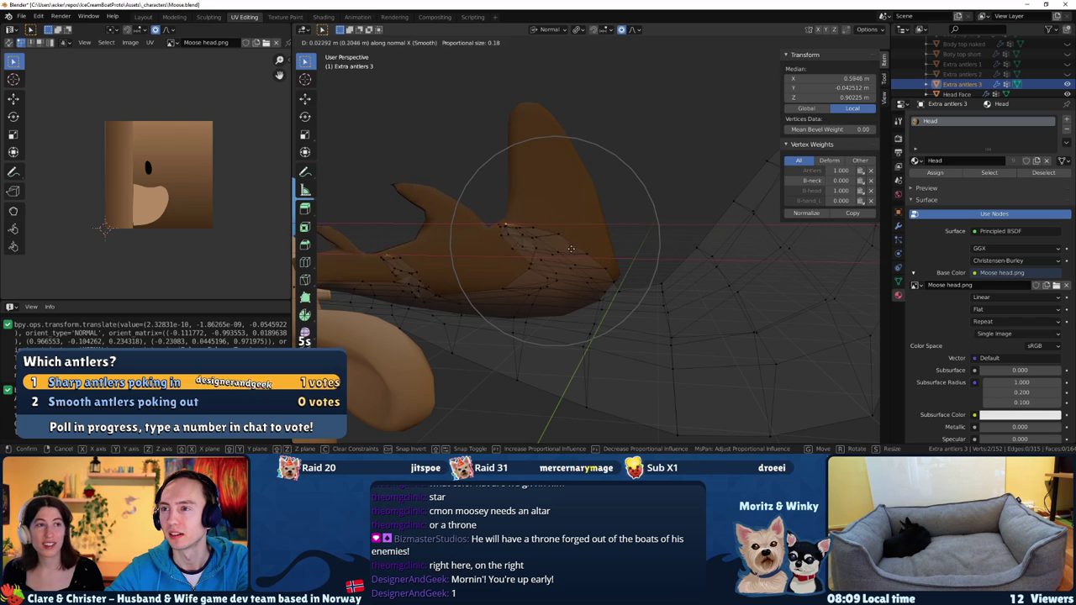
scroll(578, 238, "down", 2)
scroll(577, 239, "down", 2)
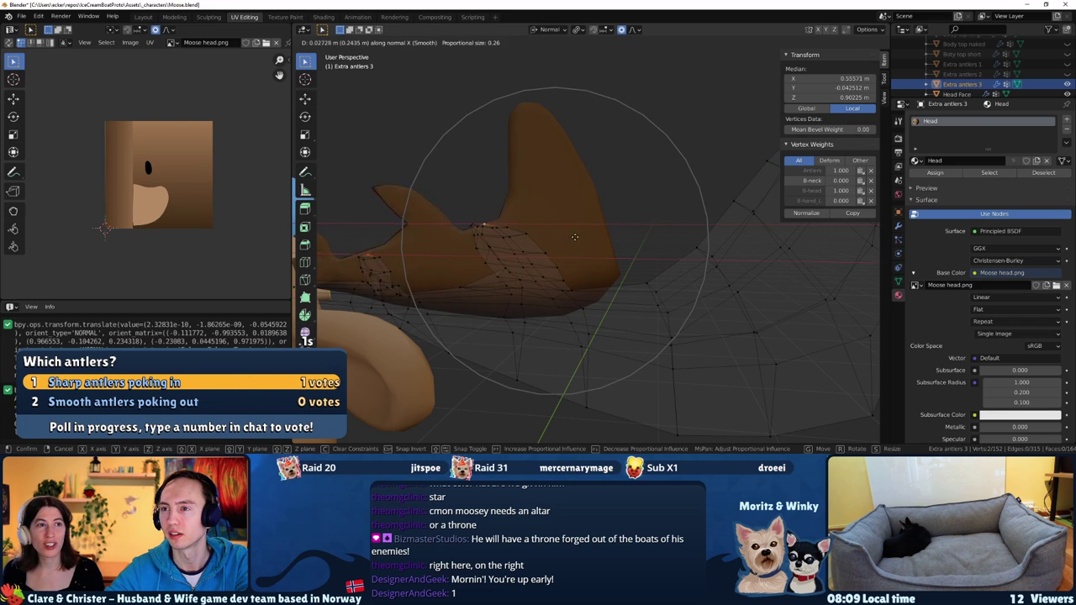
scroll(567, 240, "up", 3)
scroll(568, 240, "up", 2)
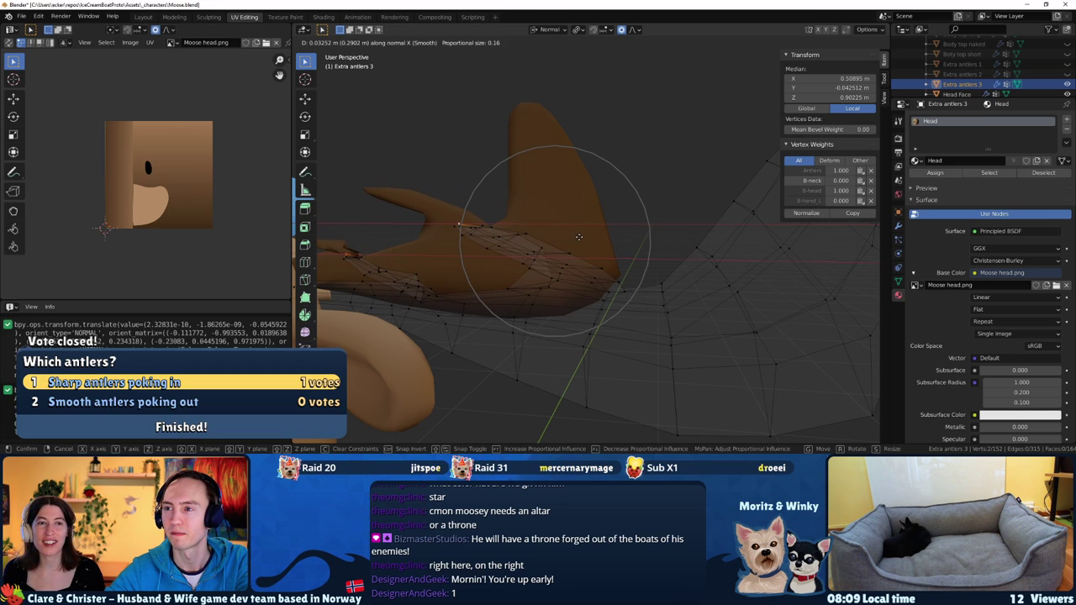
scroll(576, 238, "down", 2)
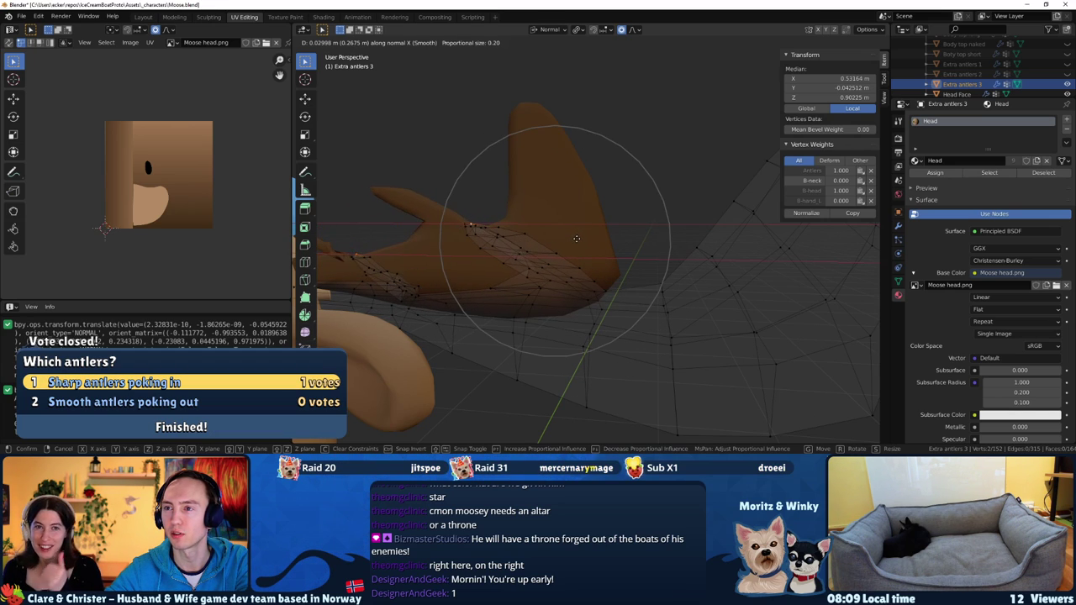
left_click(574, 238)
Apply further proportional moves along normal X to make the antler prongs more pointed
middle_click_drag(575, 238, 551, 244)
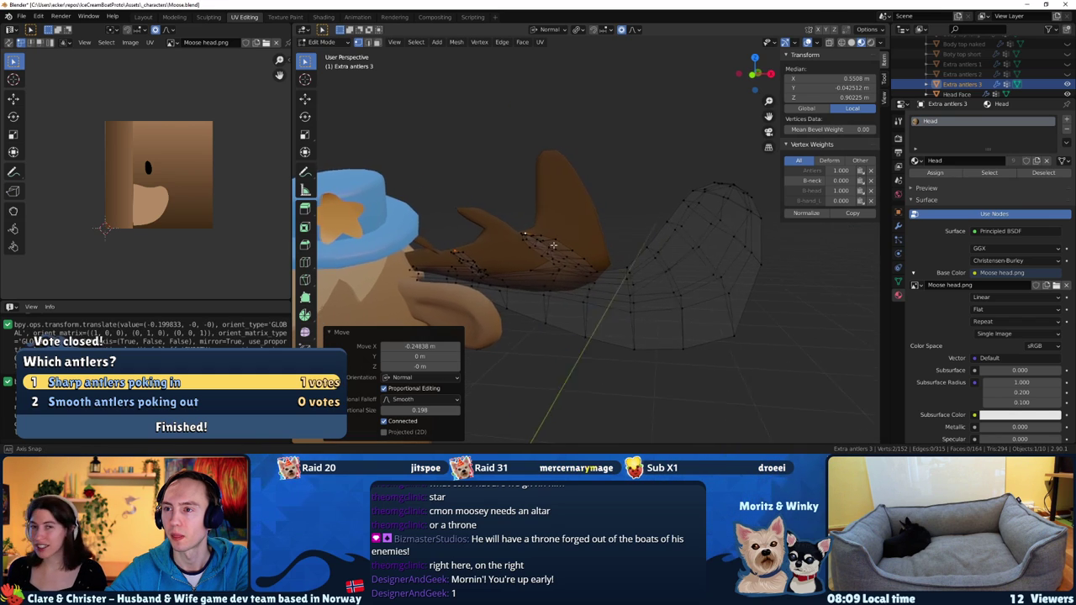
key("g")
key("x")
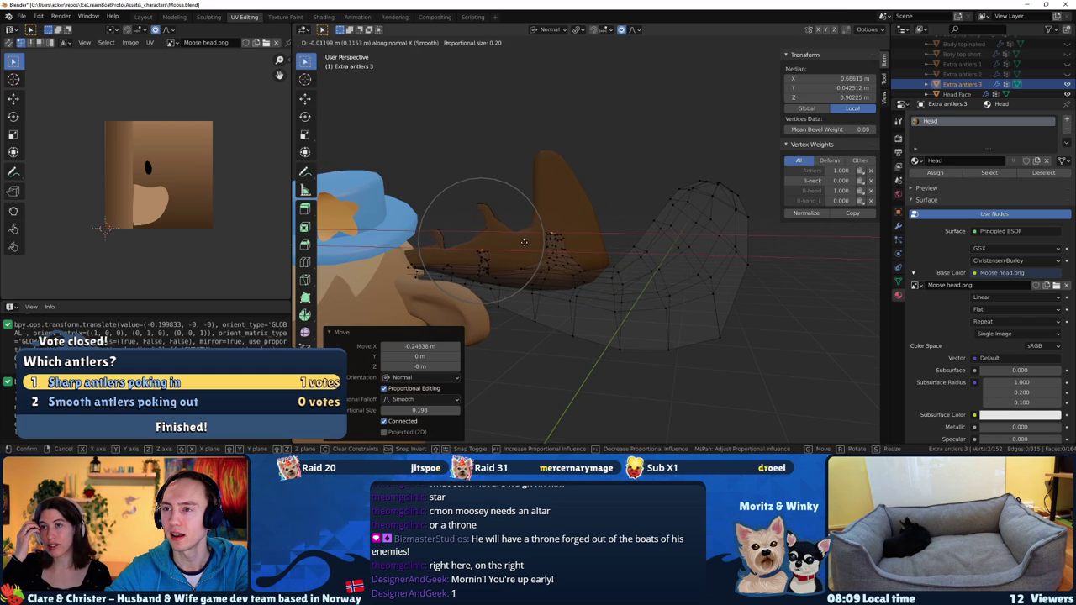
left_click(506, 245)
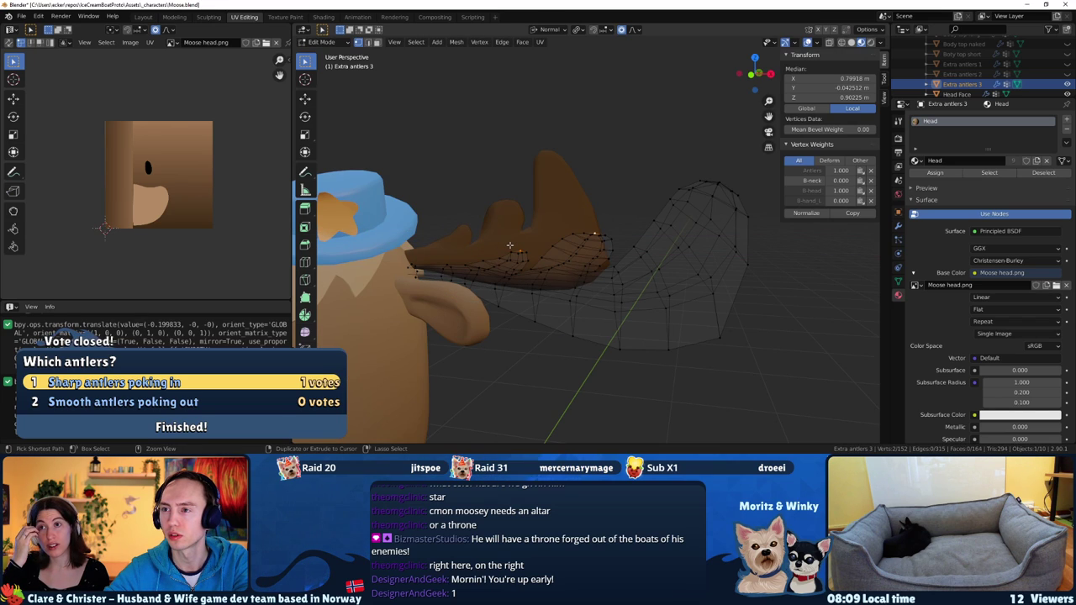
key("g")
key("x")
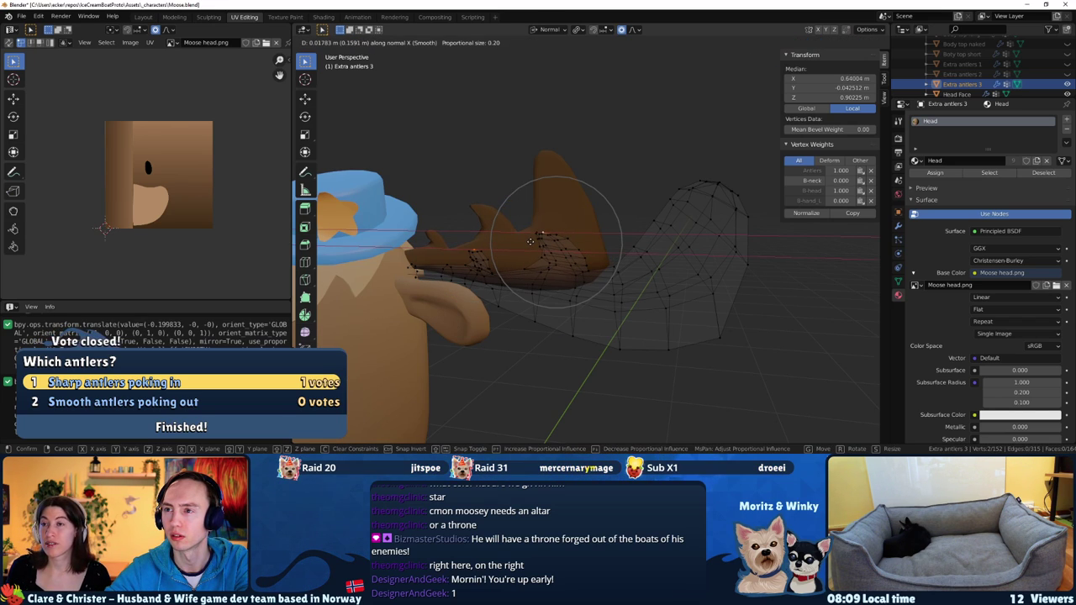
scroll(530, 242, "up", 1)
scroll(531, 242, "up", 1)
scroll(530, 242, "up", 1)
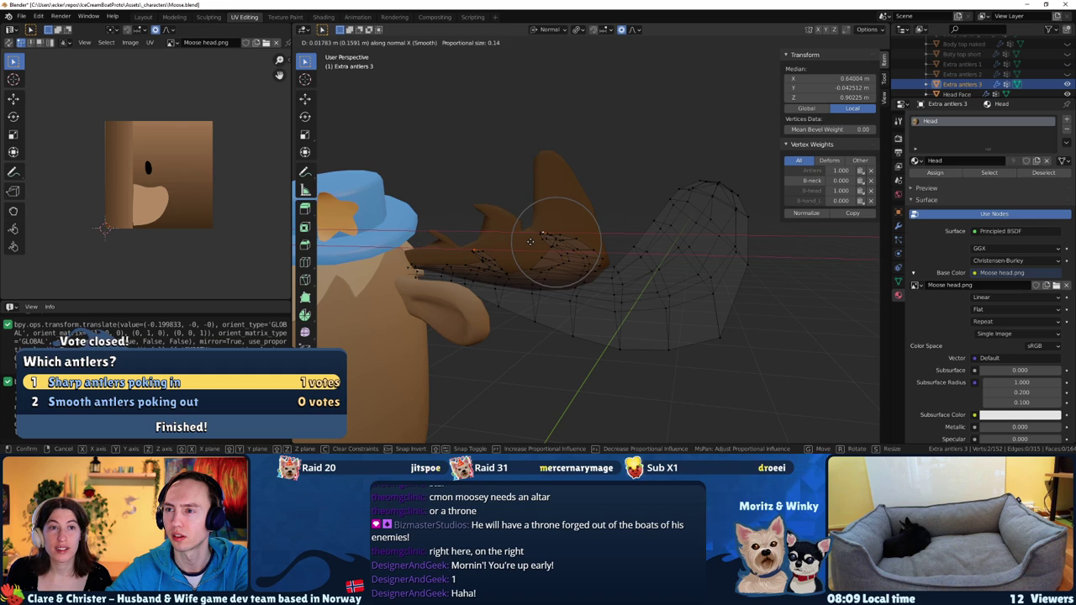
scroll(531, 242, "down", 2)
left_click(536, 240)
mouse_move(536, 241)
middle_mouse_down()
mouse_move(555, 237)
mouse_move(539, 243)
middle_mouse_up()
Check the antler in Object Mode, make one more proportional move, then deselect to preview it
key("Tab")
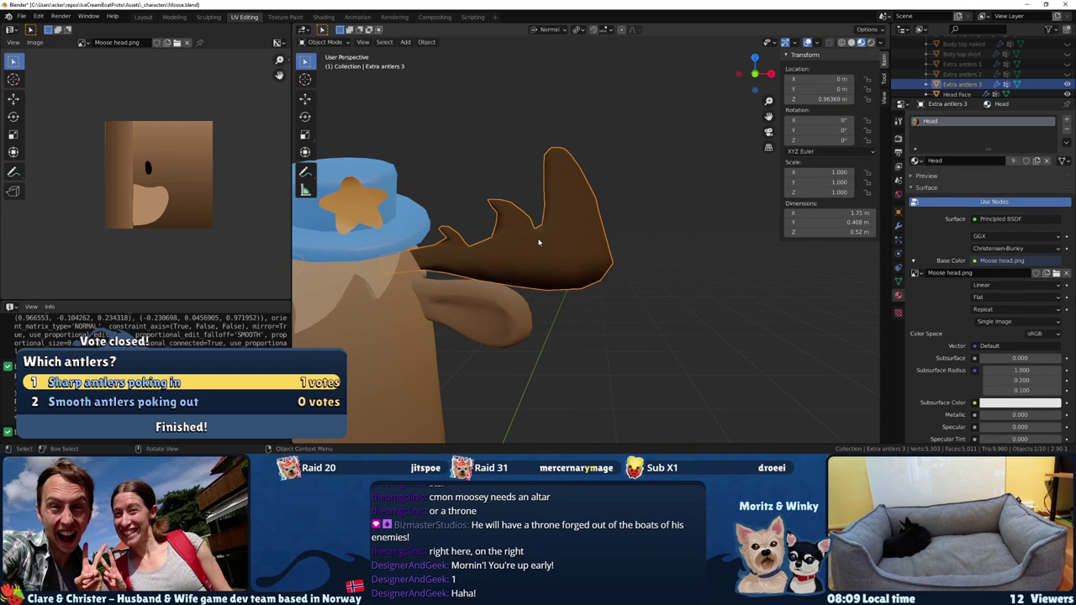
mouse_move(451, 283)
middle_mouse_down()
mouse_move(738, 205)
mouse_move(683, 213)
middle_mouse_up()
key("Tab")
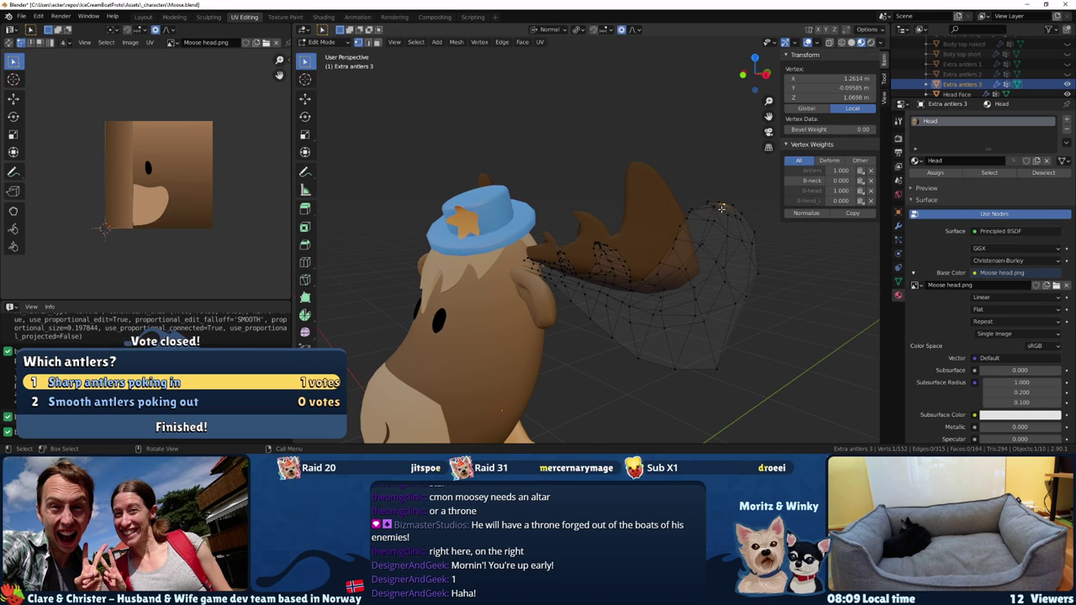
key("g")
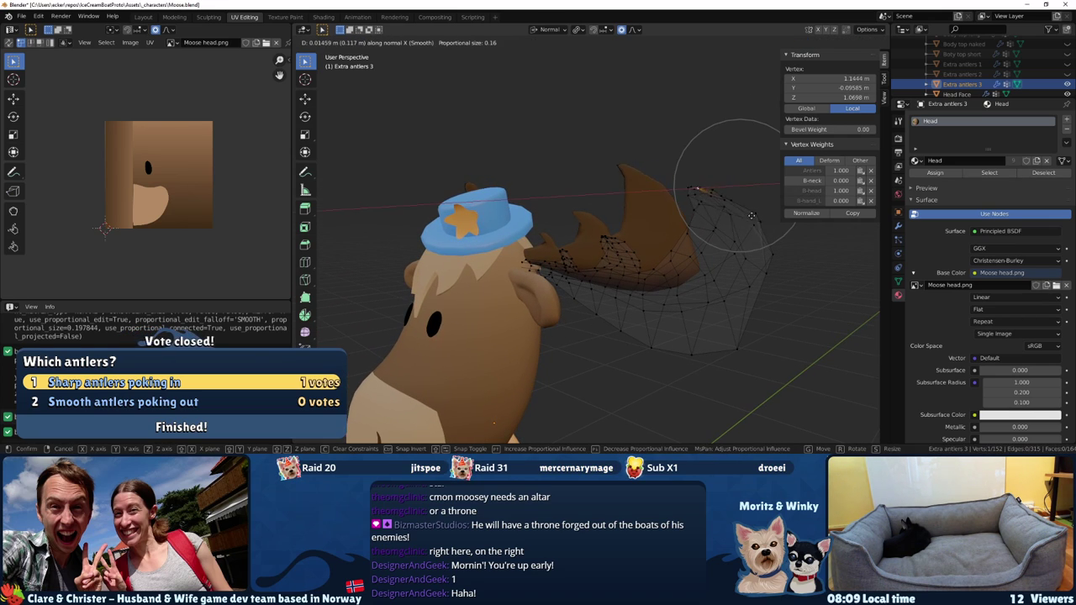
left_click(759, 216)
mouse_move(759, 217)
middle_mouse_down()
mouse_move(695, 246)
mouse_move(519, 233)
mouse_move(529, 250)
mouse_move(644, 249)
mouse_move(620, 254)
mouse_move(641, 173)
mouse_move(650, 216)
mouse_move(569, 231)
mouse_move(622, 252)
middle_mouse_up()
key("Tab")
left_click(641, 173)
Back in Edit Mode, move an Extra antlers 3 vertex along normal X with proportional falloff
key("Tab")
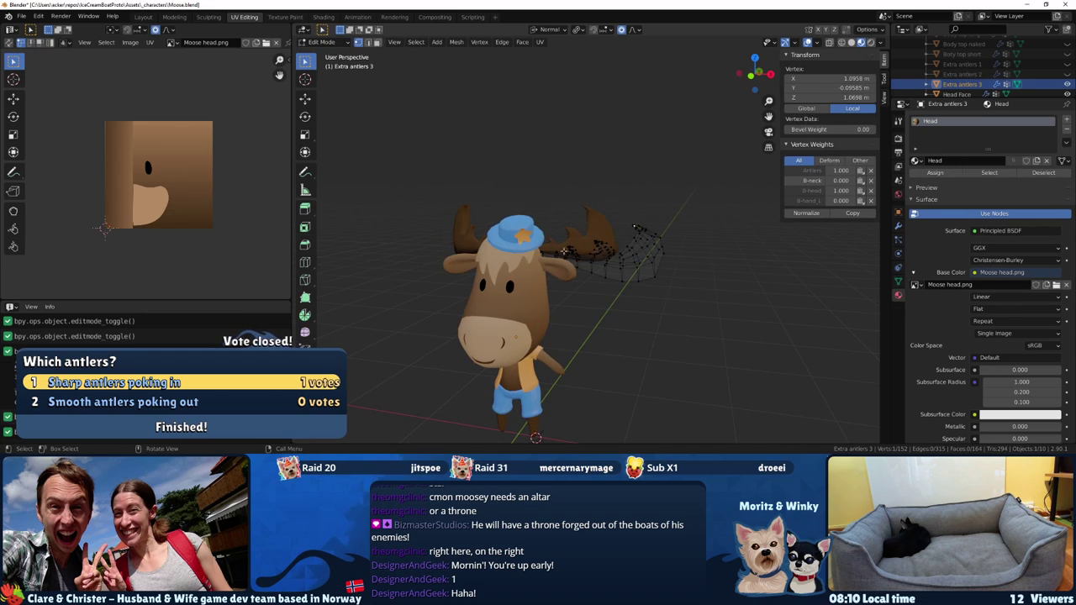
scroll(641, 267, "up", 3)
key("g")
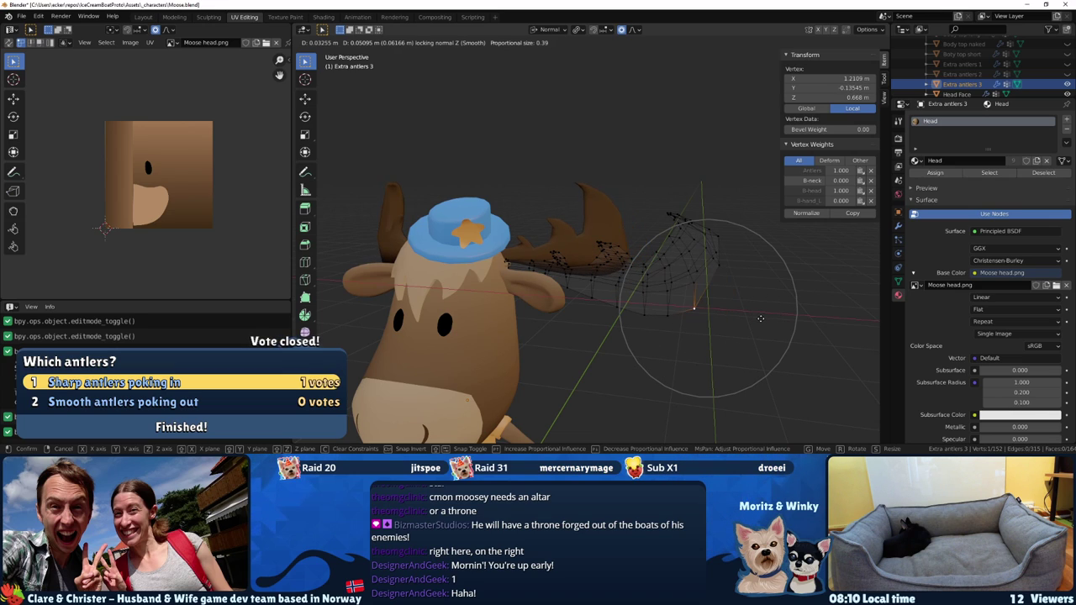
right_click(763, 318)
key("g")
key("x")
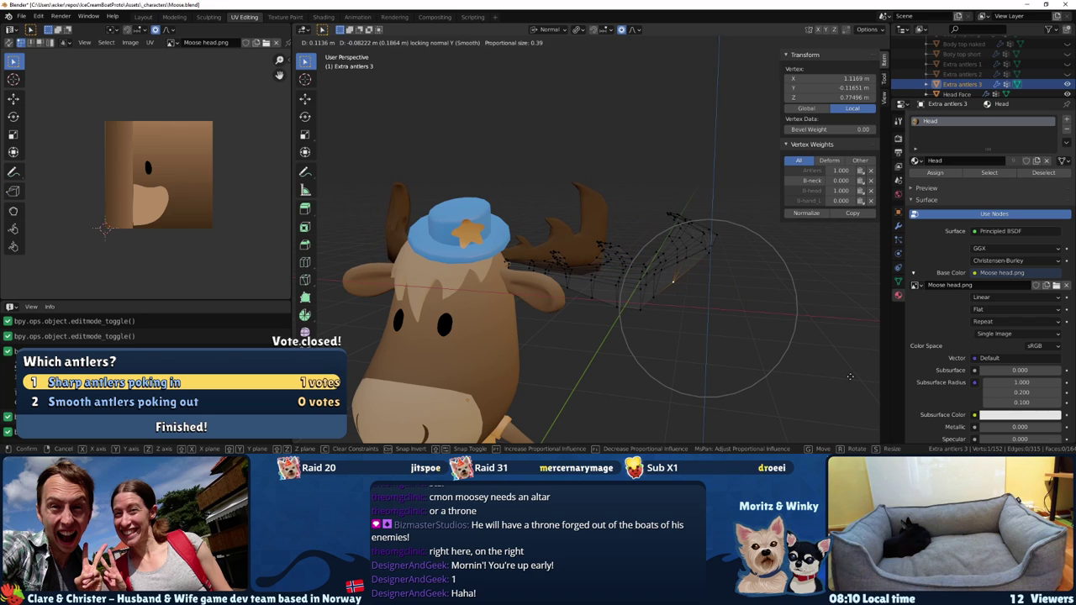
left_click(827, 365)
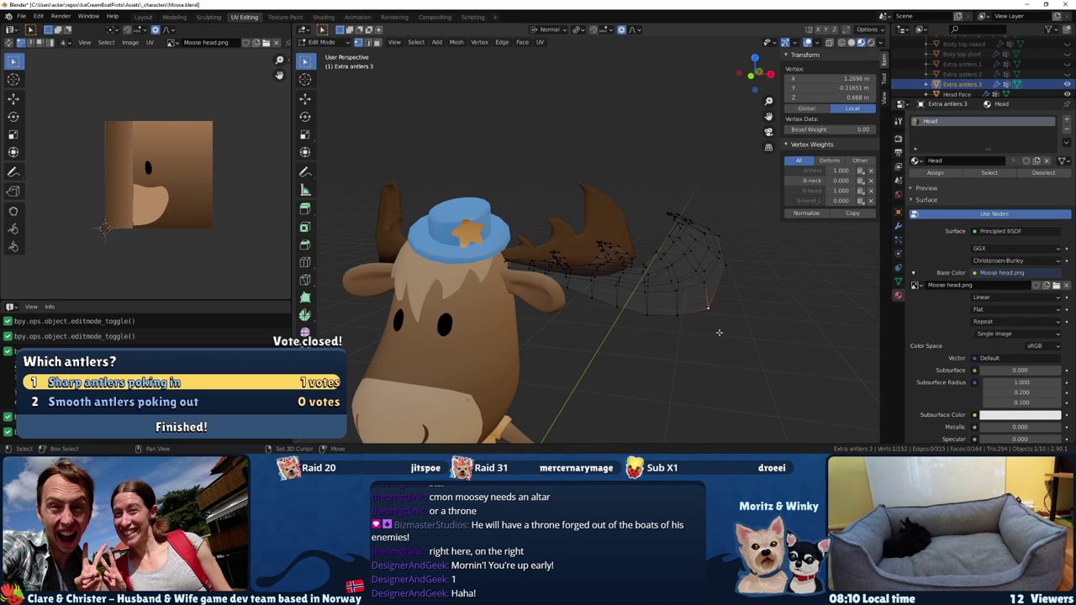
Select the edge at the antler tip and reposition it
left_click_drag(654, 316, 655, 316)
key("g")
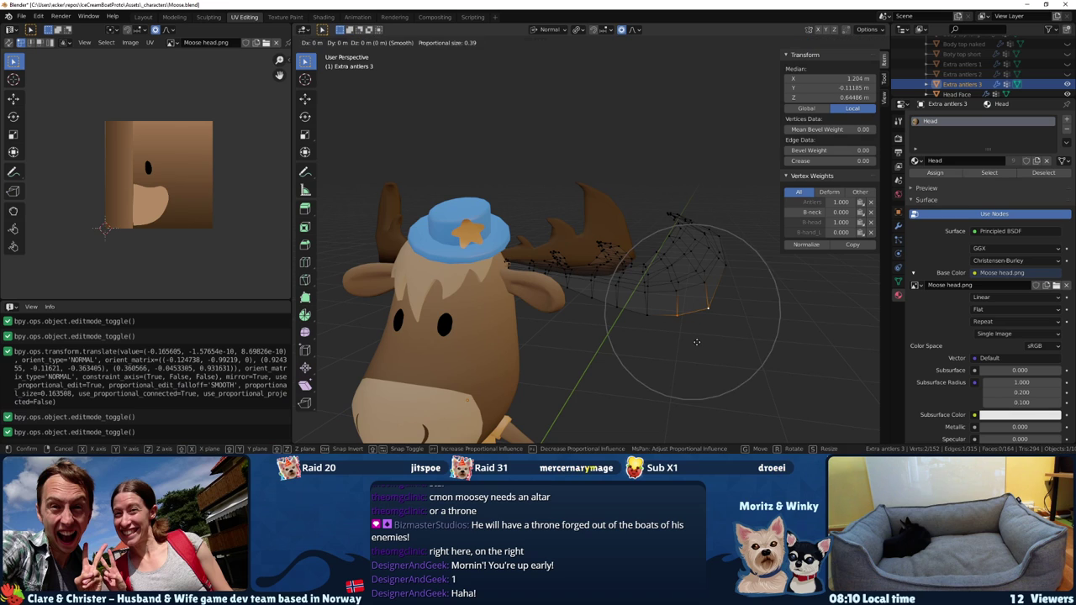
key("Escape")
middle_click_drag(696, 342, 704, 337)
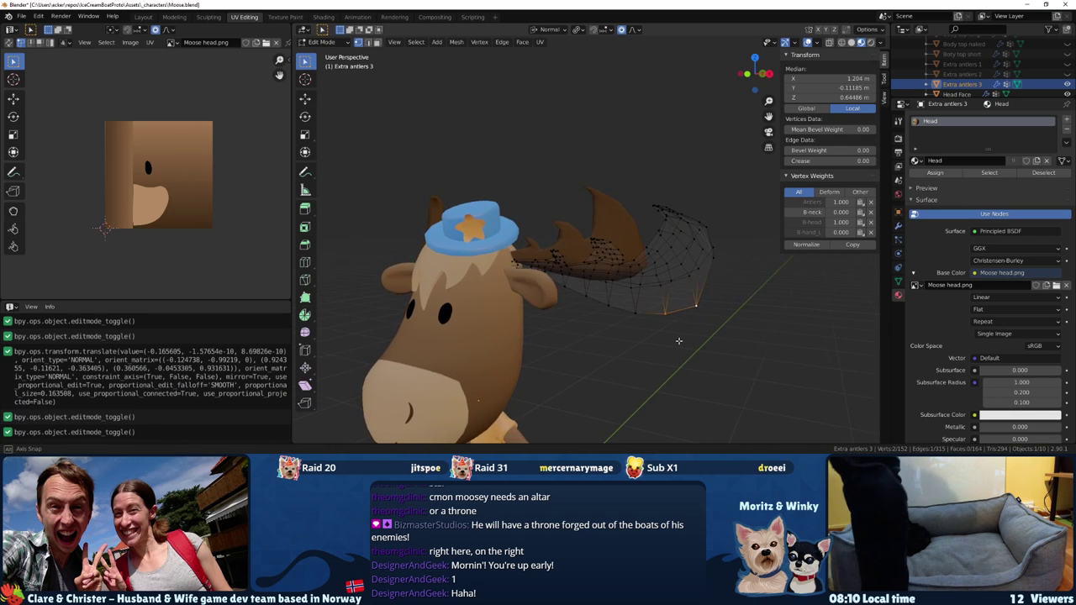
key("g")
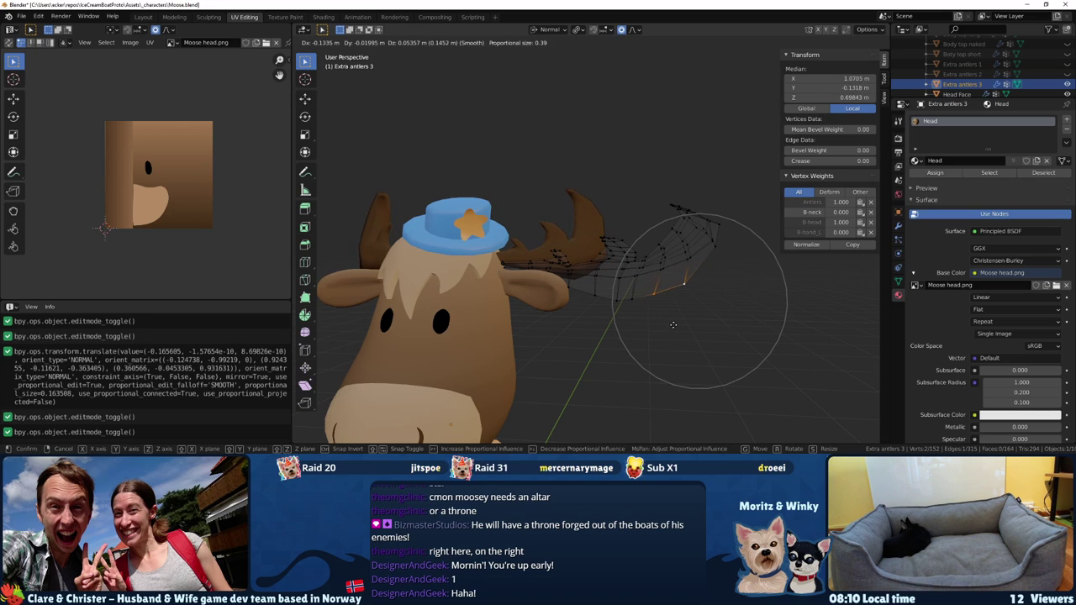
left_click(679, 323)
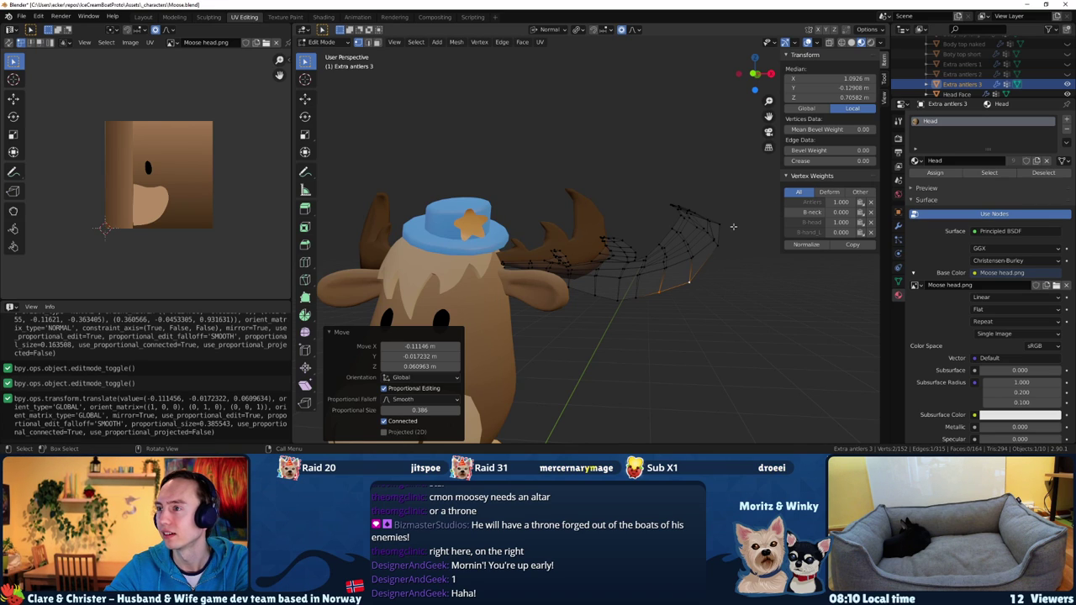
Move two more antler-tip vertices into a refined prong shape and return to Object Mode
left_click(721, 224)
key("g")
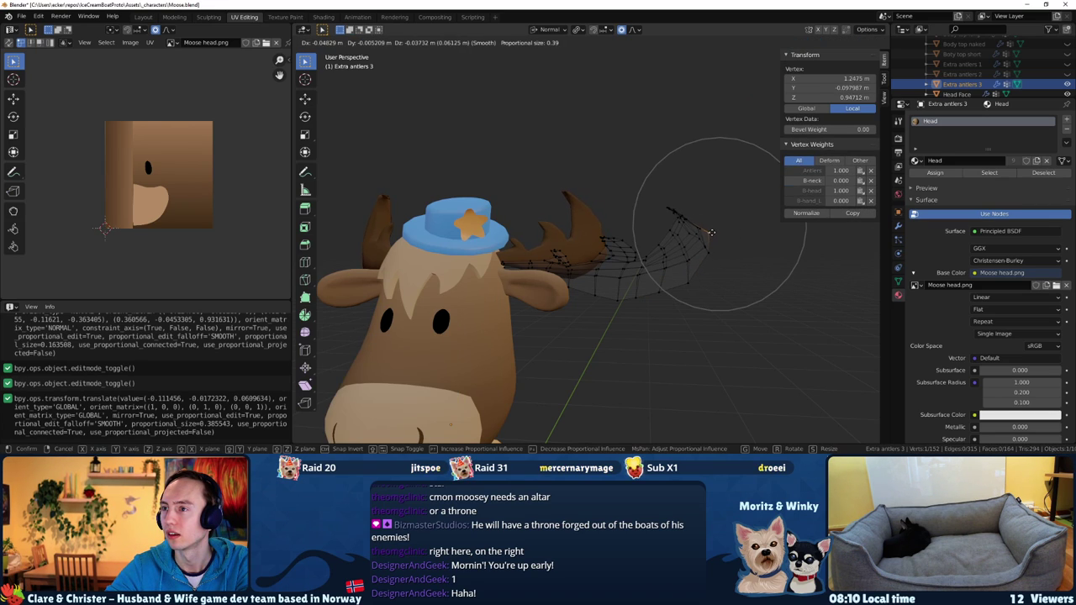
left_click(715, 235)
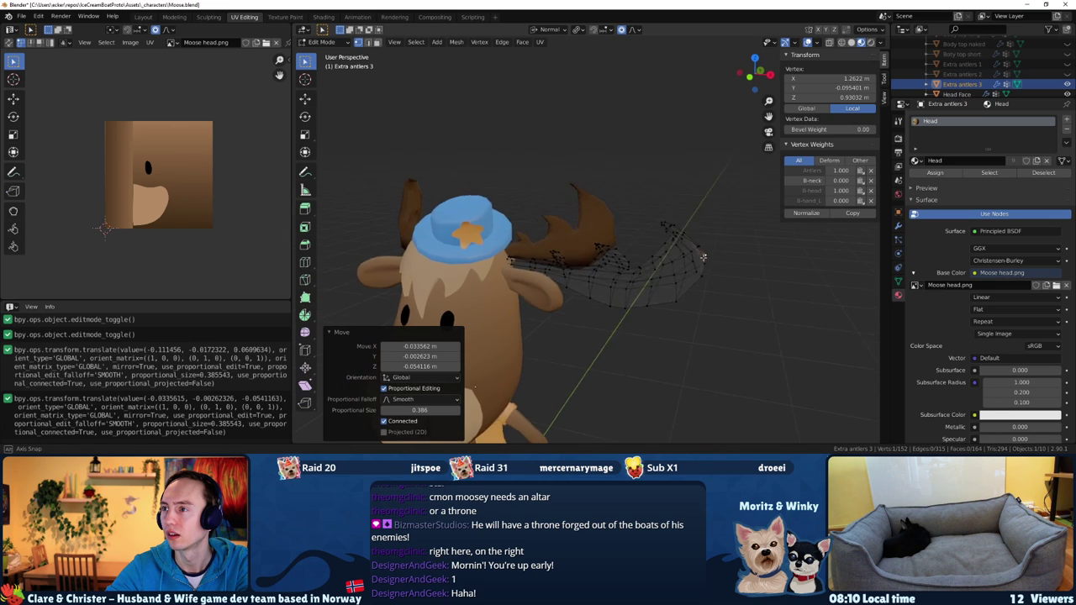
mouse_move(715, 235)
middle_mouse_down()
mouse_move(612, 228)
mouse_move(627, 228)
mouse_move(518, 255)
mouse_move(556, 287)
mouse_move(737, 267)
mouse_move(862, 301)
mouse_move(566, 224)
mouse_move(602, 206)
middle_mouse_up()
key("g")
left_click(617, 227)
key("Tab")
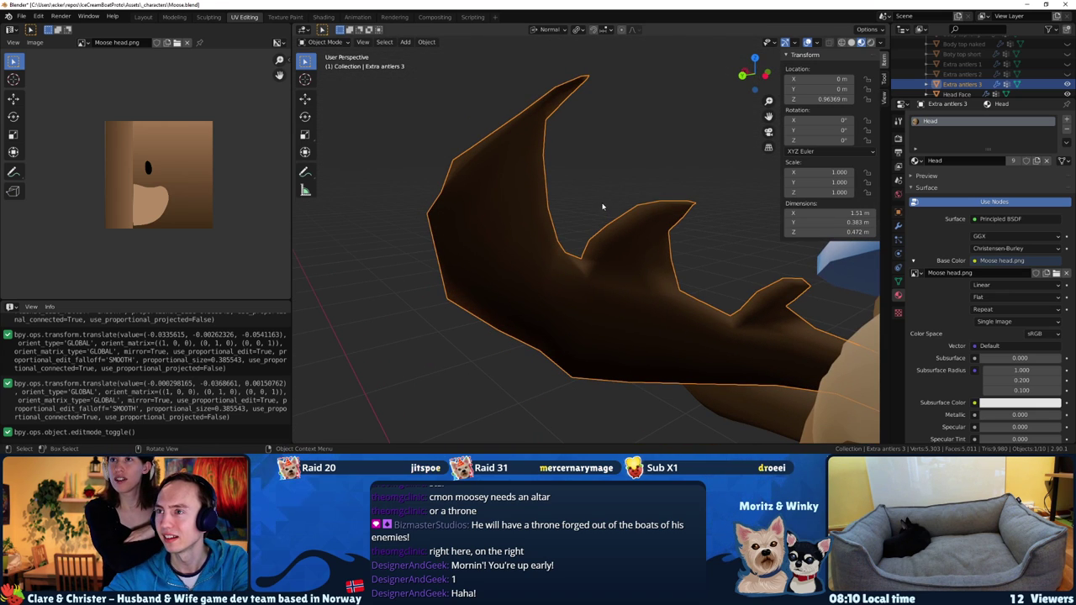
Nudge an Extra antlers 3 tip vertex 0.019 m along its normal Z with tight smooth falloff
key("Tab")
mouse_move(577, 91)
middle_mouse_down()
mouse_move(501, 245)
mouse_move(646, 229)
middle_mouse_up()
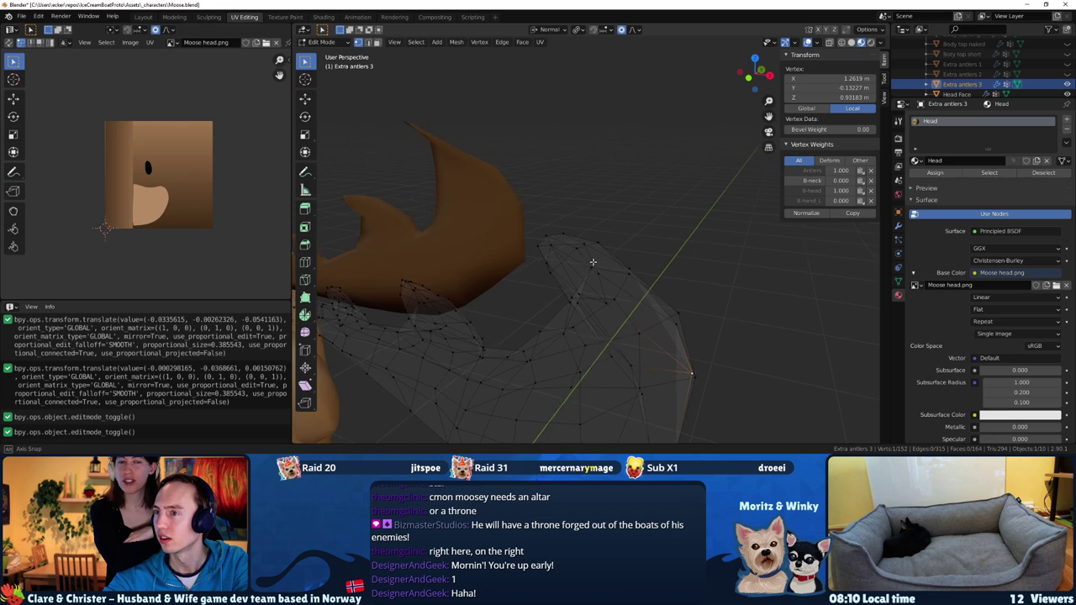
scroll(654, 240, "up", 10)
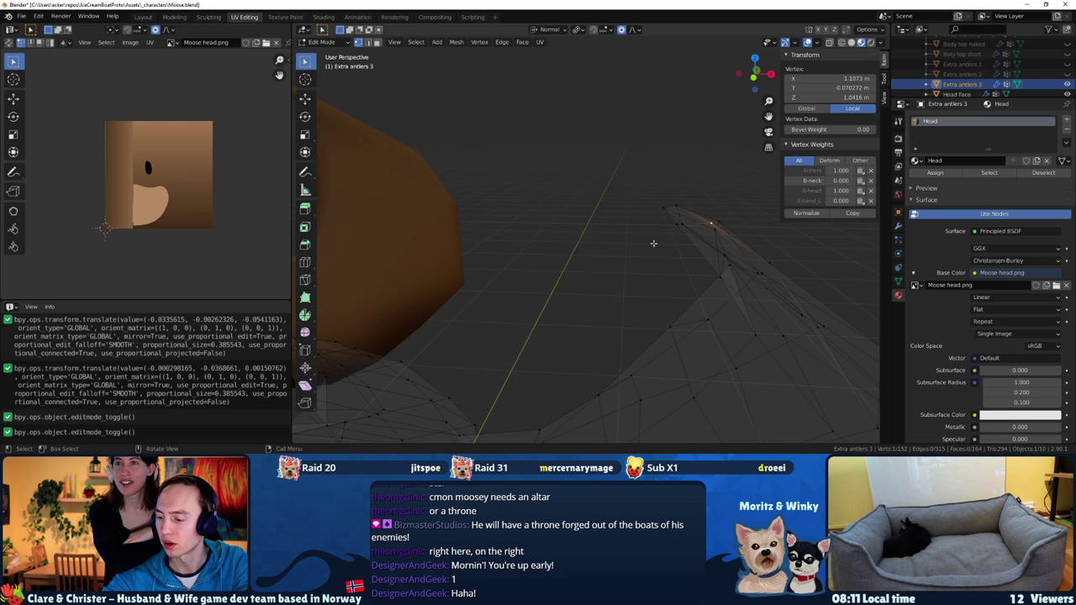
mouse_move(613, 256)
middle_mouse_down()
mouse_move(586, 239)
mouse_move(569, 278)
mouse_move(616, 184)
middle_mouse_up()
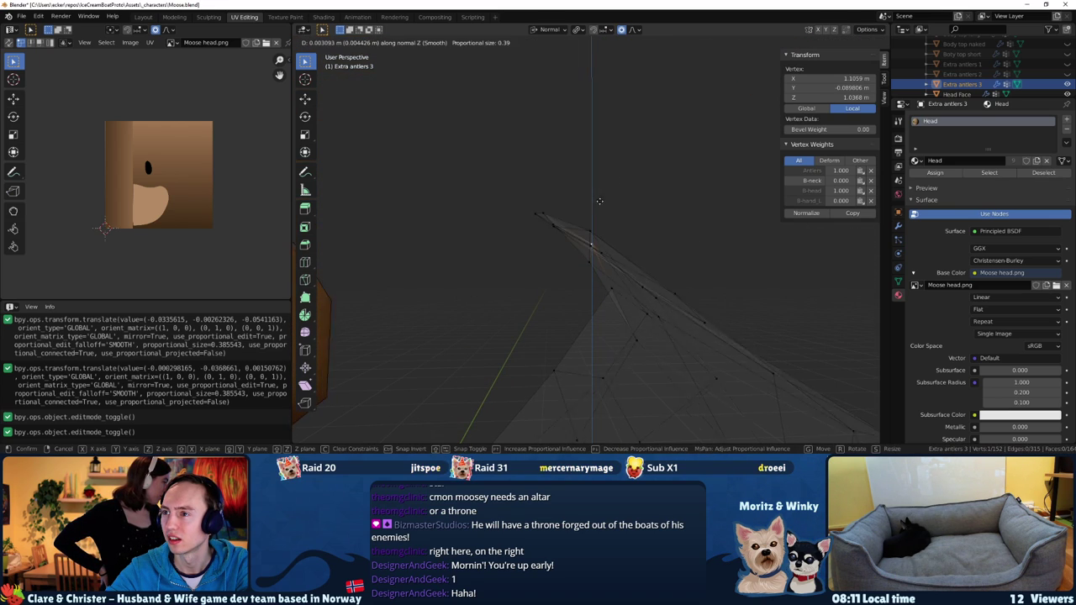
scroll(592, 214, "down", 5)
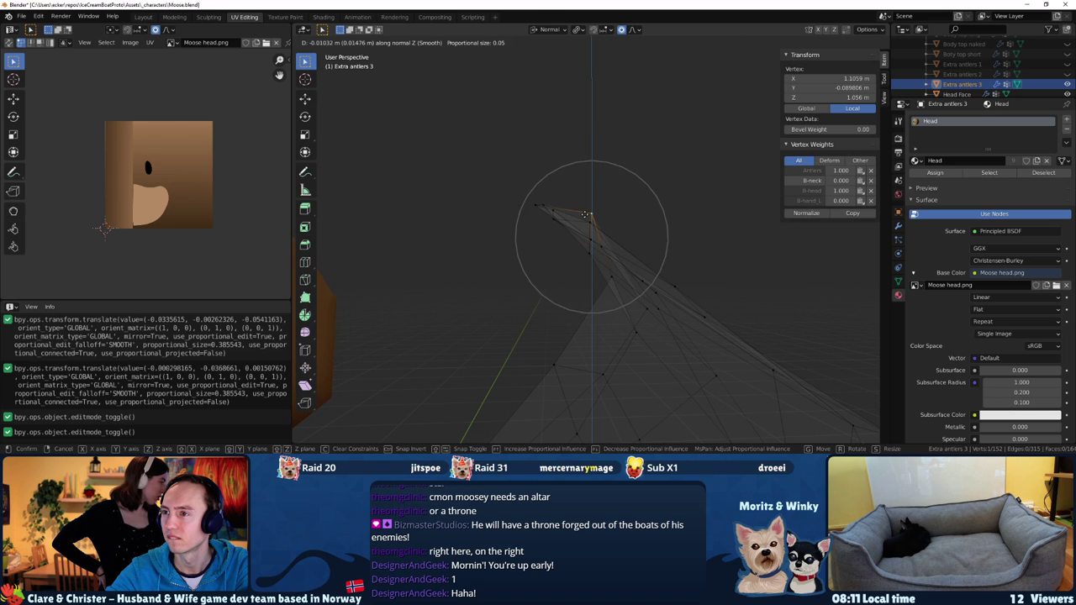
left_click(575, 213)
mouse_move(575, 213)
middle_mouse_down()
mouse_move(531, 219)
mouse_move(559, 243)
middle_mouse_up()
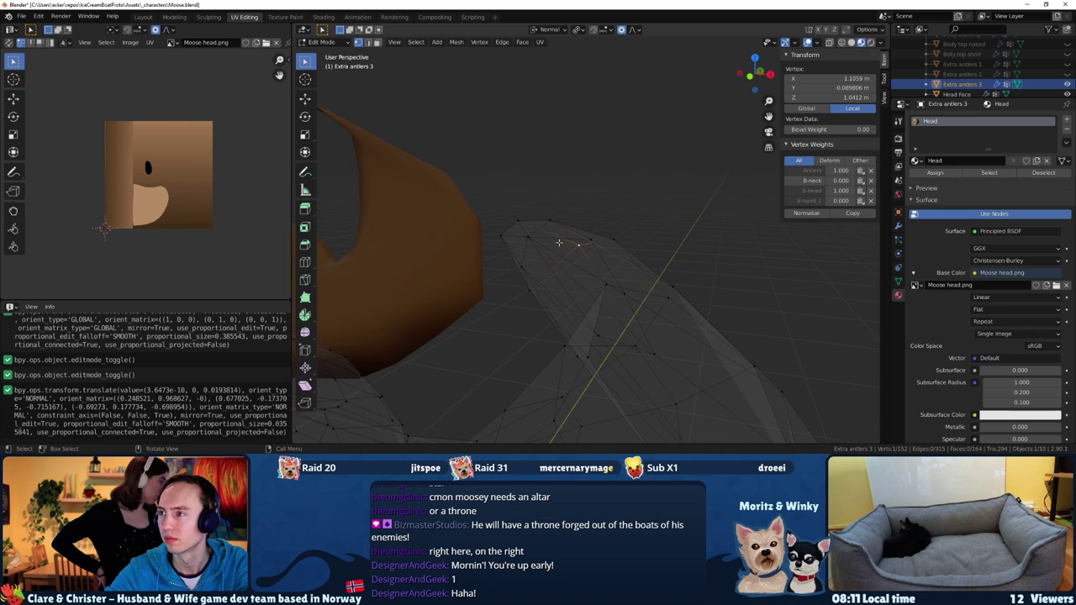
Collapse the modifier panels and hide SimpleDeform, SimpleDeform.001, SimpleDeform.002 and Mirror from the viewport
left_click(898, 226)
left_click(912, 135)
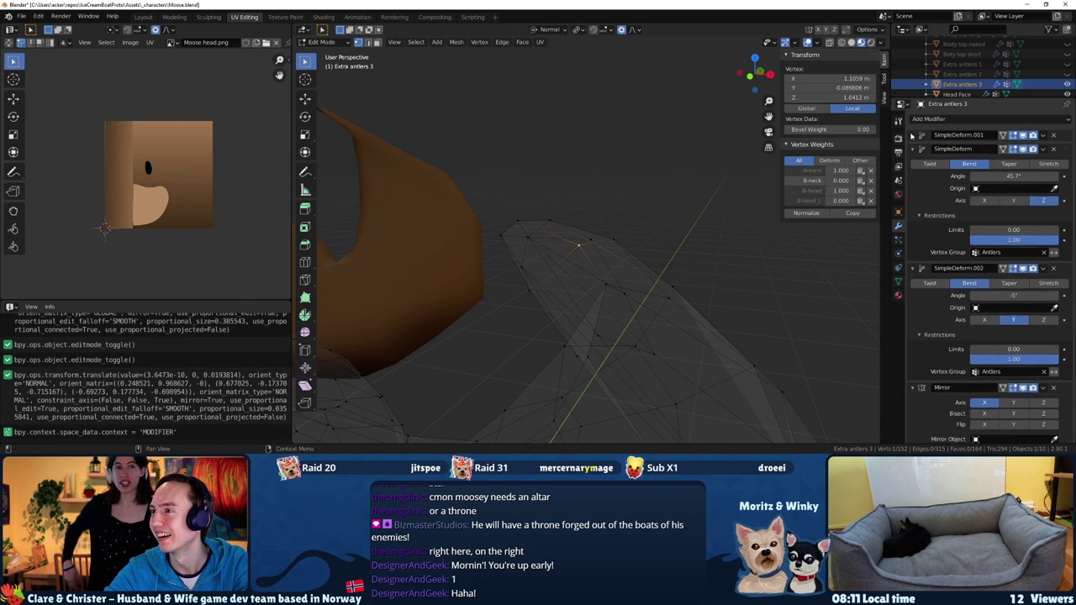
left_click(912, 148)
left_click(912, 161)
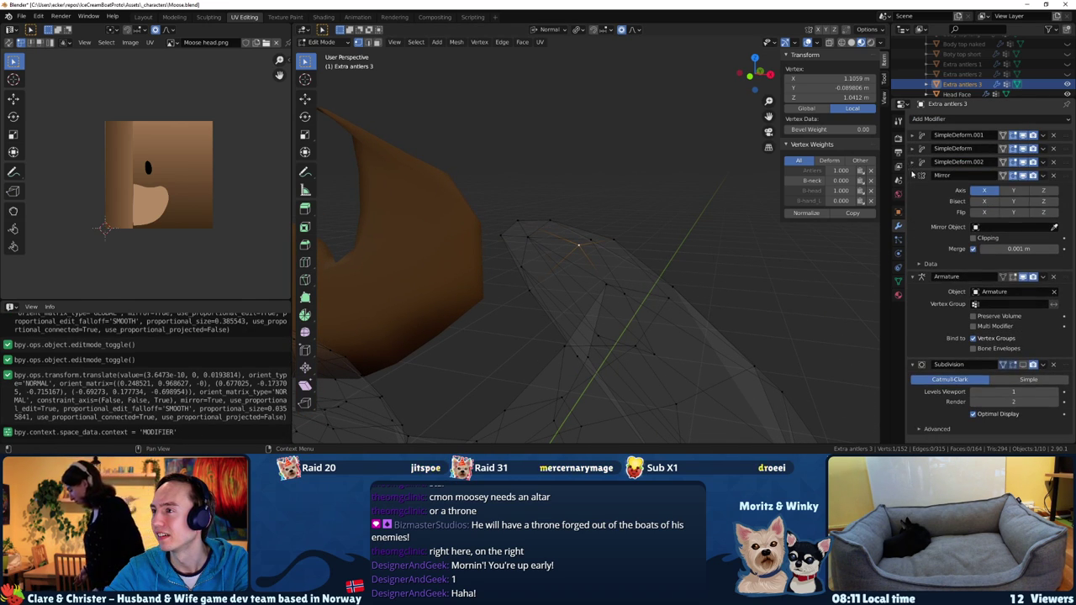
left_click(912, 175)
left_click(912, 189)
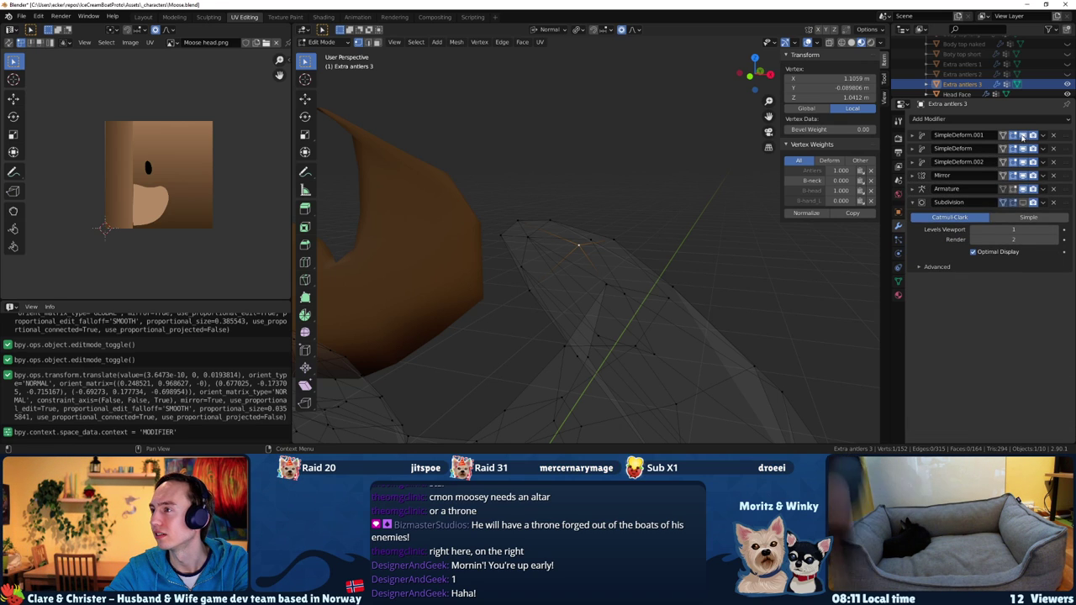
left_click_drag(1023, 135, 1022, 175)
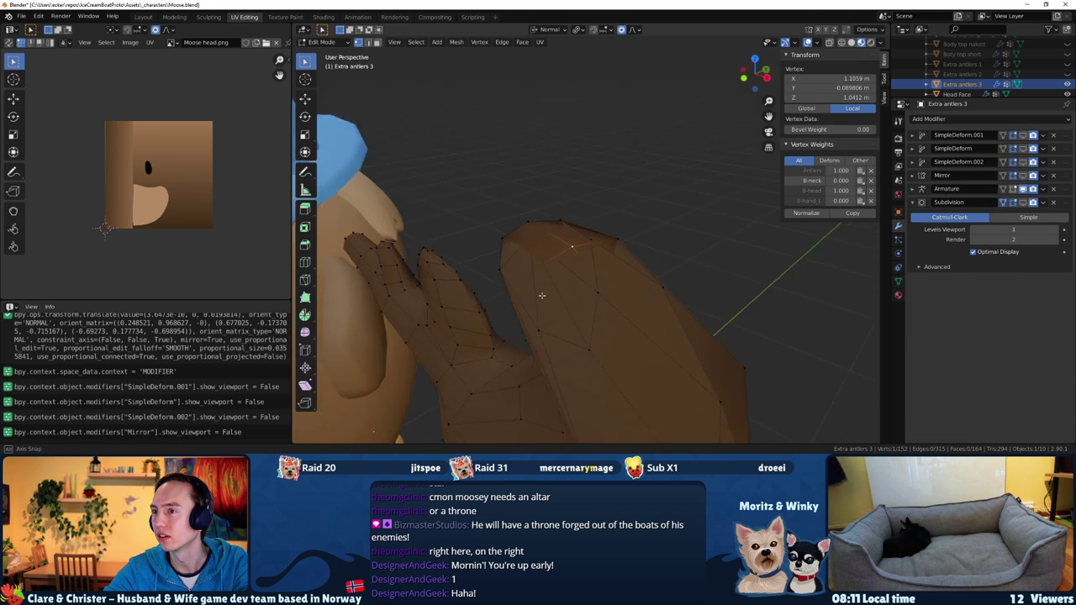
Reposition the antler's tip vertex with several successive moves
middle_click_drag(541, 295, 608, 288)
key("g")
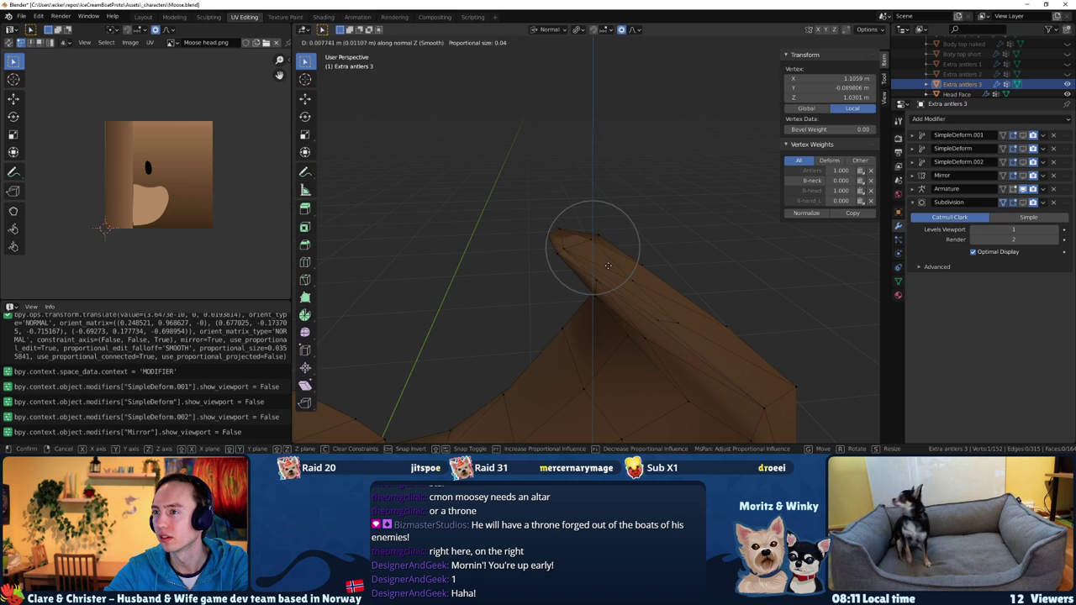
left_click(603, 250)
middle_click_drag(603, 250, 572, 275)
key("g")
right_click(578, 286)
key("g")
left_click(549, 287)
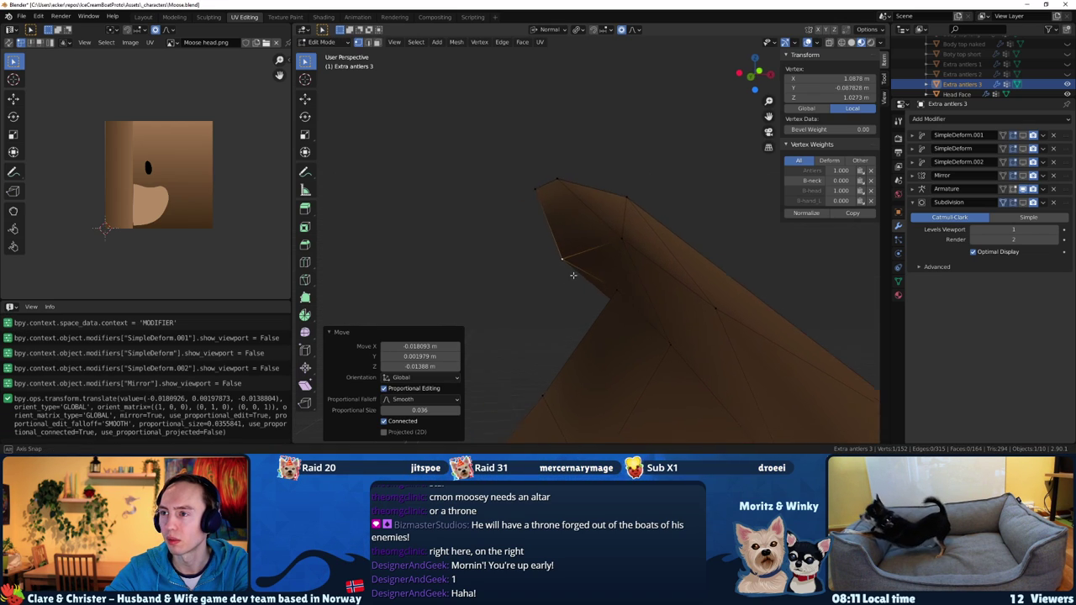
key("g")
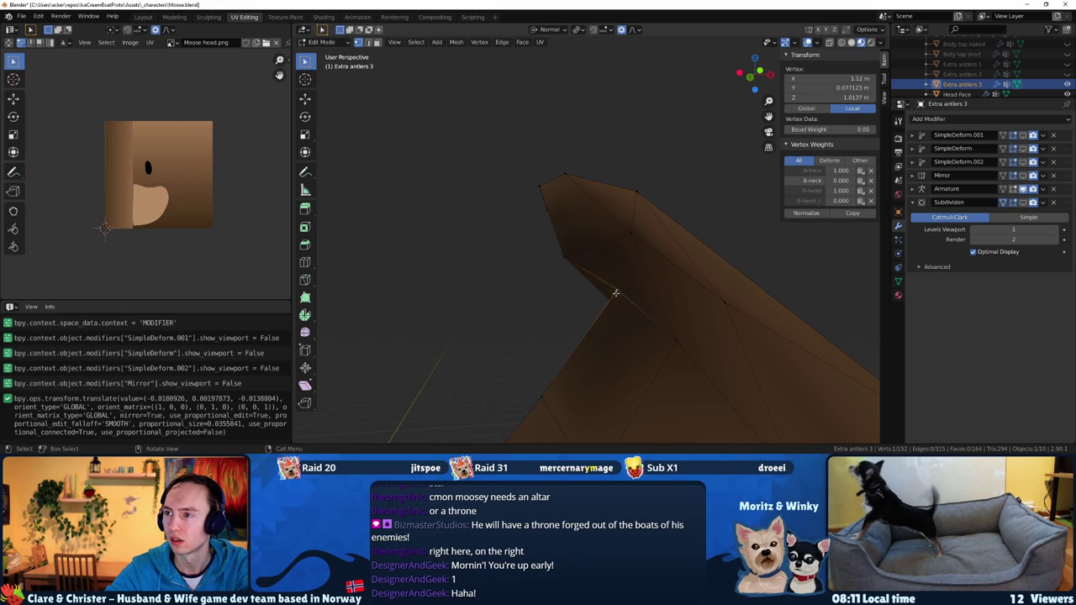
left_click(575, 311)
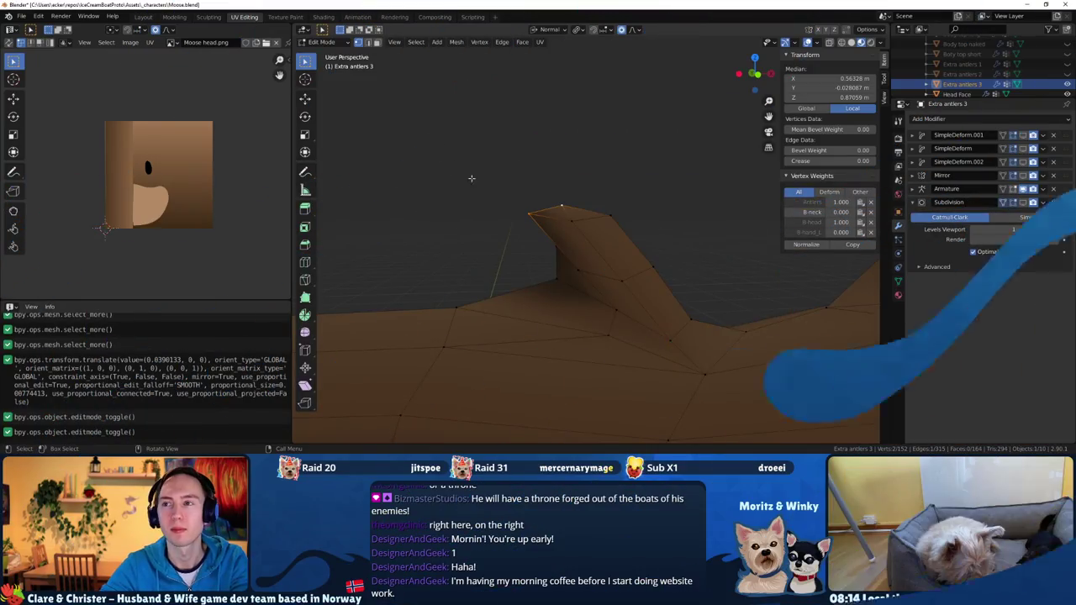
Move a vertex near the antler tip with smooth falloff and review the moose in Object Mode
mouse_move(468, 179)
middle_mouse_down()
mouse_move(651, 238)
mouse_move(543, 229)
middle_mouse_up()
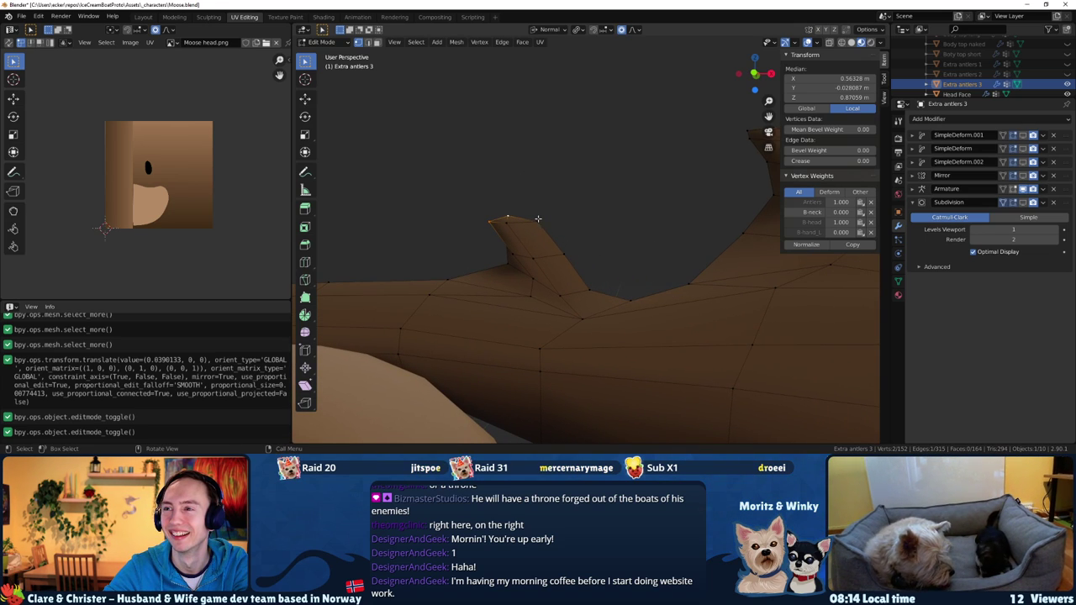
left_click(538, 219)
middle_click_drag(538, 219, 548, 236)
key("g")
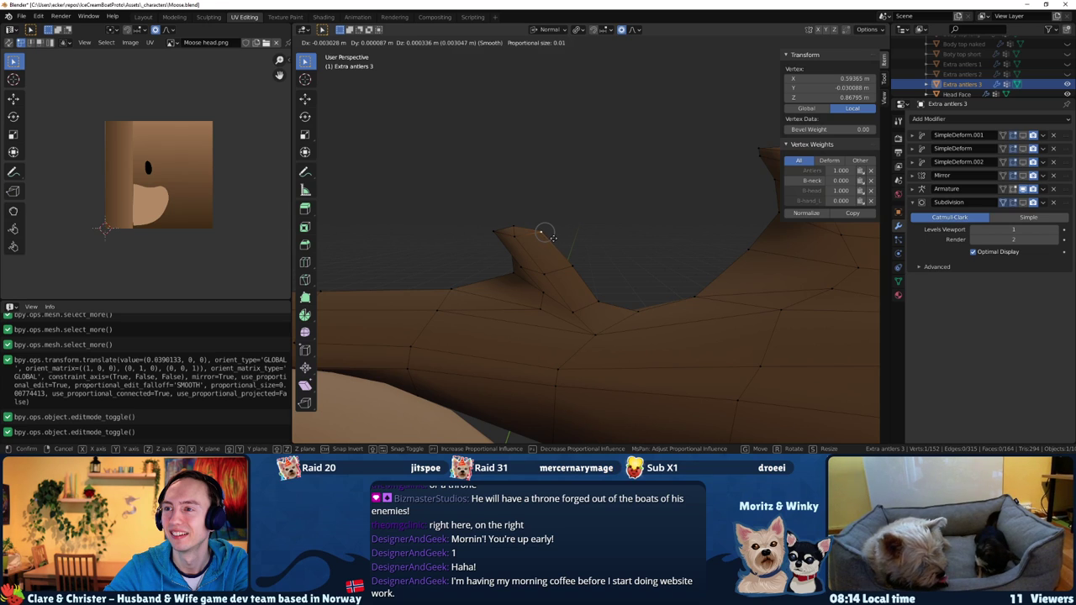
left_click(549, 237)
key("Tab")
scroll(639, 232, "down", 5)
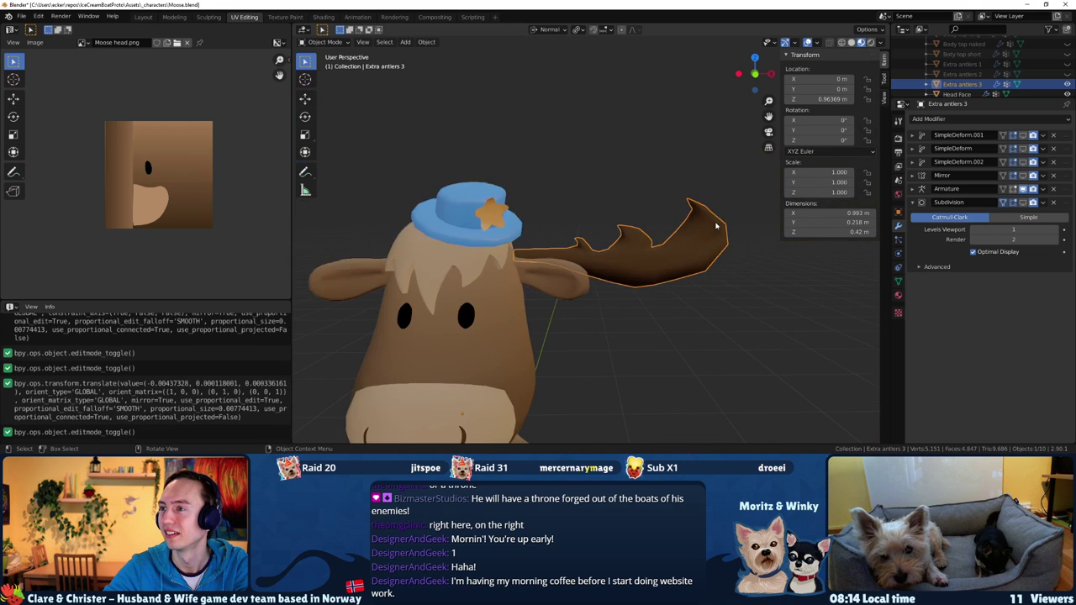
middle_click_drag(716, 226, 586, 243)
Shift the selected antler tip vertices, rotate them by -15.3°, and nudge them slightly
key("Tab")
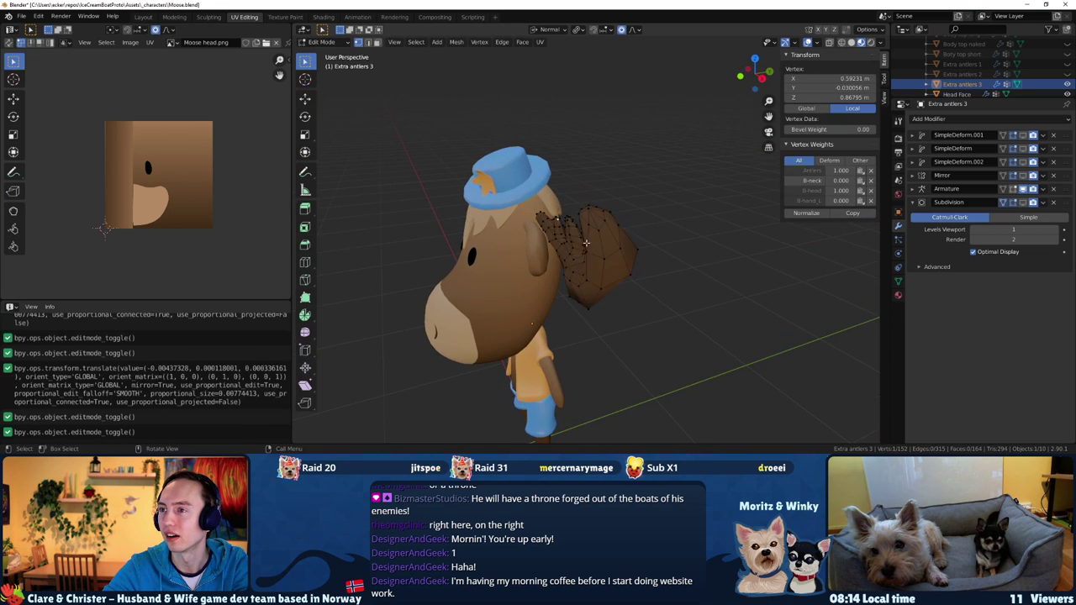
scroll(586, 243, "up", 2)
scroll(553, 280, "up", 2)
mouse_move(559, 288)
middle_mouse_down()
mouse_move(589, 291)
mouse_move(587, 304)
middle_mouse_up()
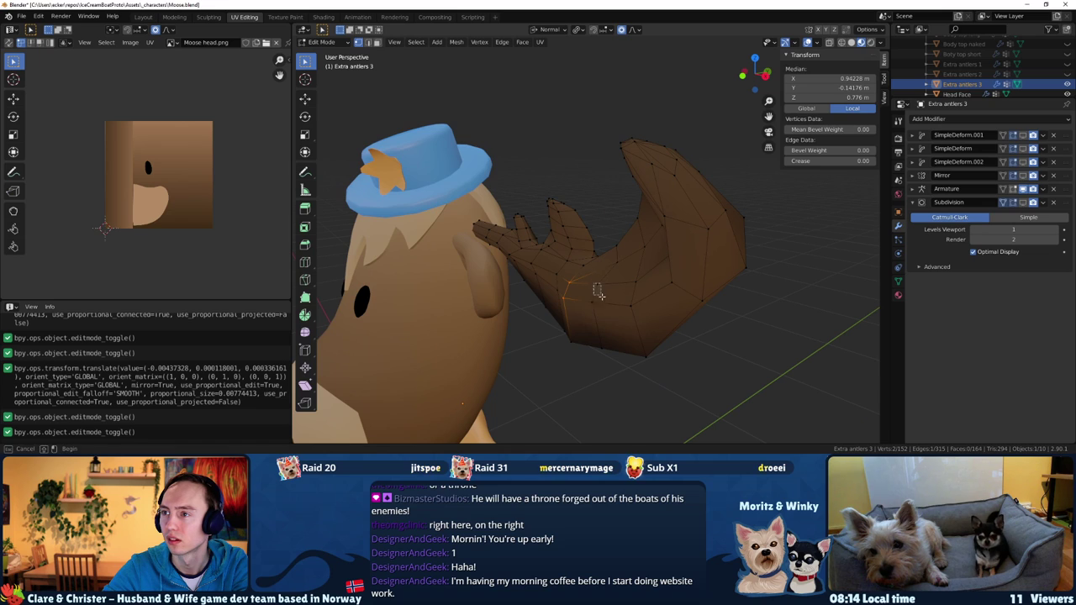
middle_click_drag(640, 310, 590, 312)
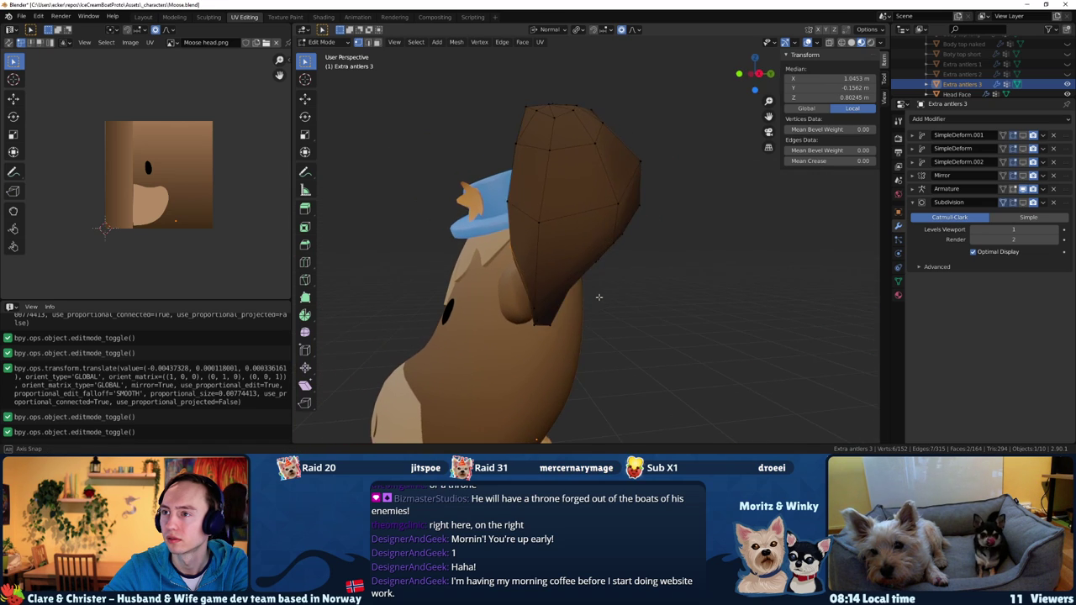
key("g")
left_click(590, 312)
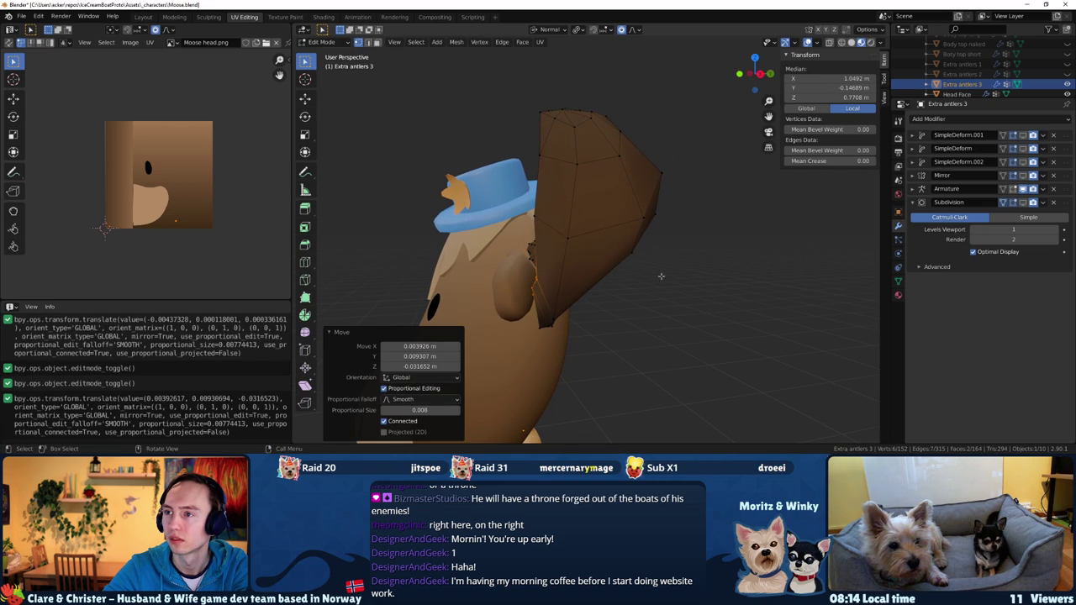
key("r")
left_click(654, 239)
middle_click_drag(654, 239, 709, 218)
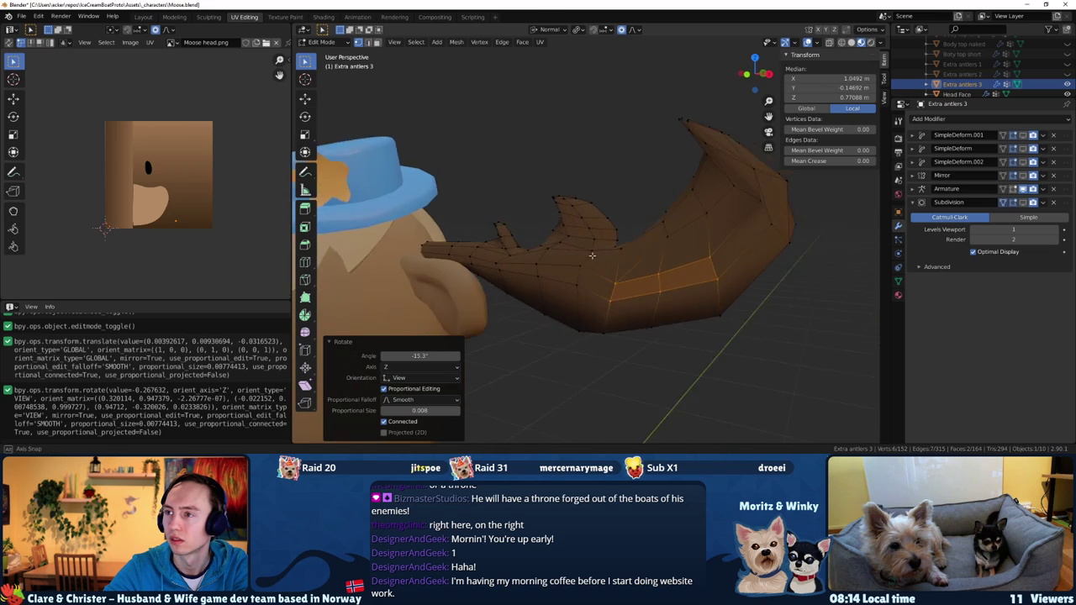
key("g")
left_click(701, 219)
Move individual antler vertices with smooth falloff to refine the tip shape
left_click(706, 226)
key("g")
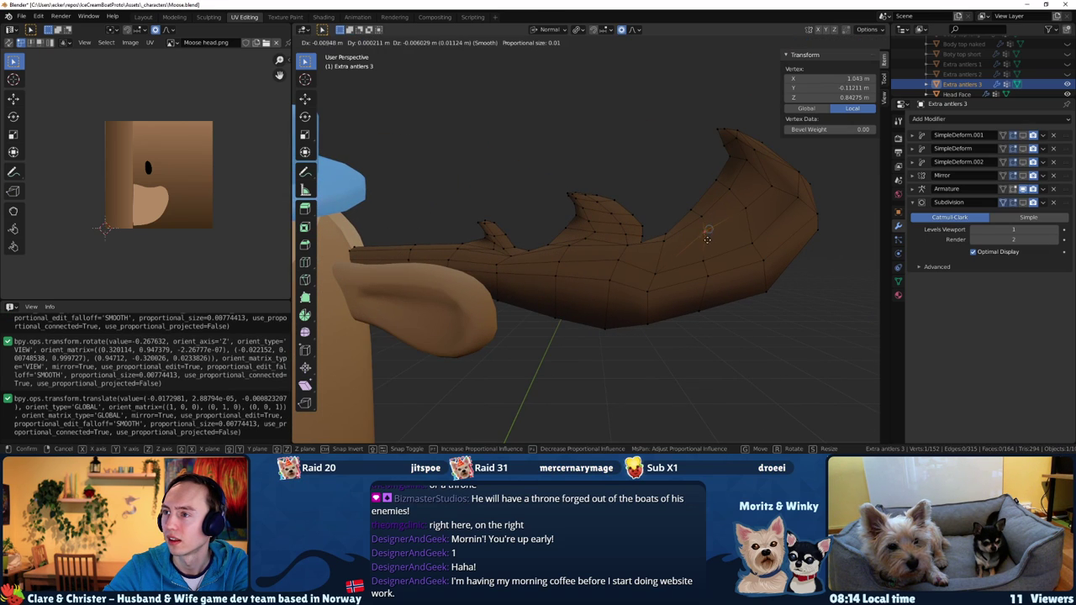
left_click(702, 251)
mouse_move(702, 251)
middle_mouse_down()
mouse_move(577, 326)
mouse_move(669, 285)
mouse_move(633, 259)
mouse_move(682, 209)
mouse_move(881, 230)
middle_mouse_up()
left_click(658, 281)
left_click(576, 322)
left_click(713, 193)
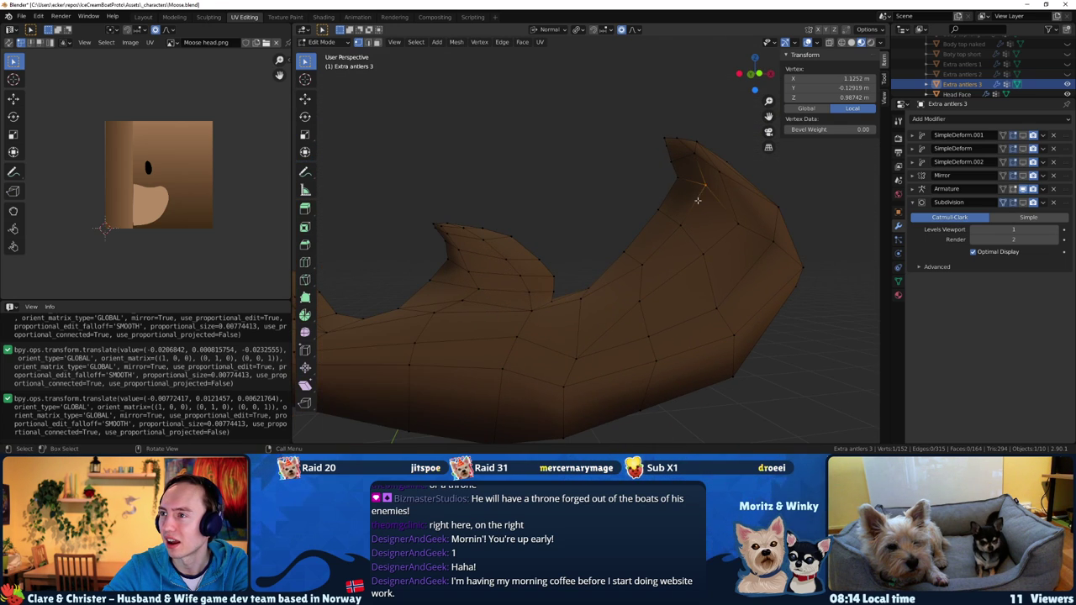
mouse_move(552, 178)
middle_mouse_down()
mouse_move(477, 141)
mouse_move(464, 234)
mouse_move(454, 235)
middle_mouse_up()
Slide an edge loop along the Extra antlers 3 antler and pull its tip vertex with smooth falloff
key("g")
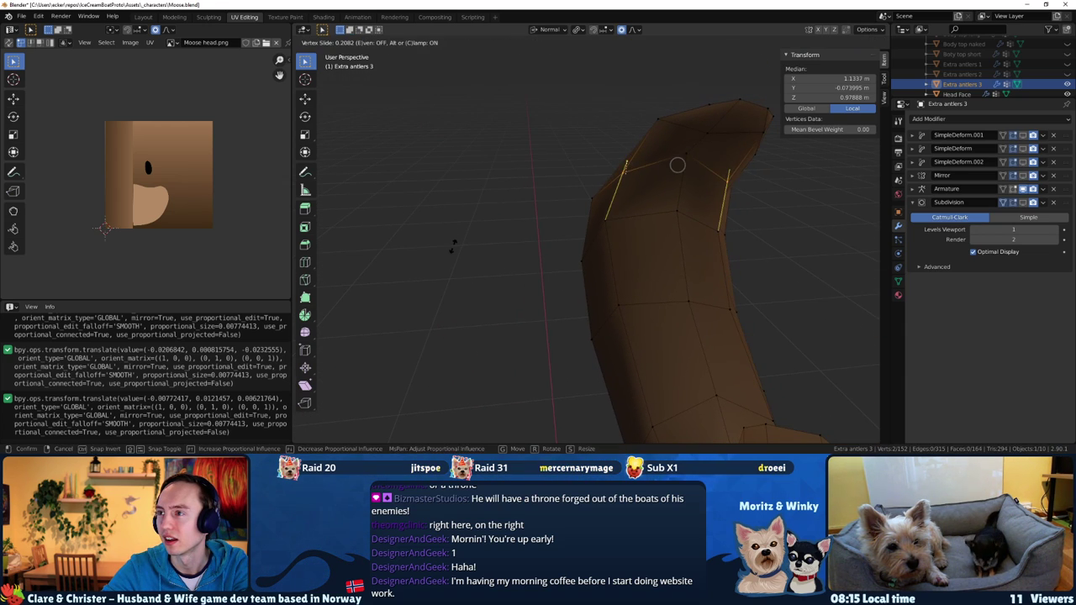
left_click(678, 164)
middle_click_drag(678, 168, 680, 206)
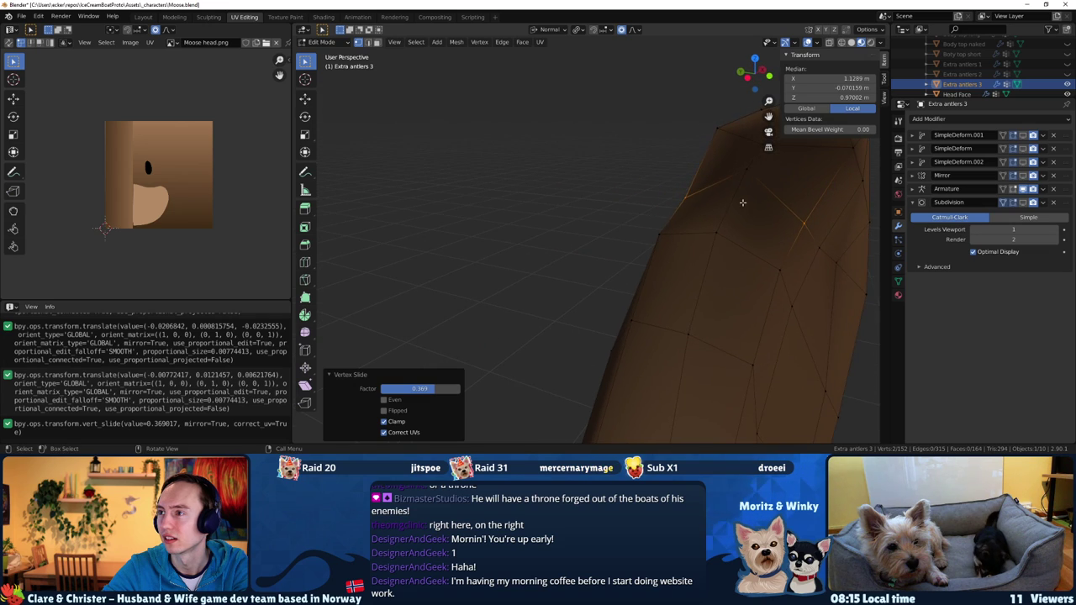
left_click(700, 203)
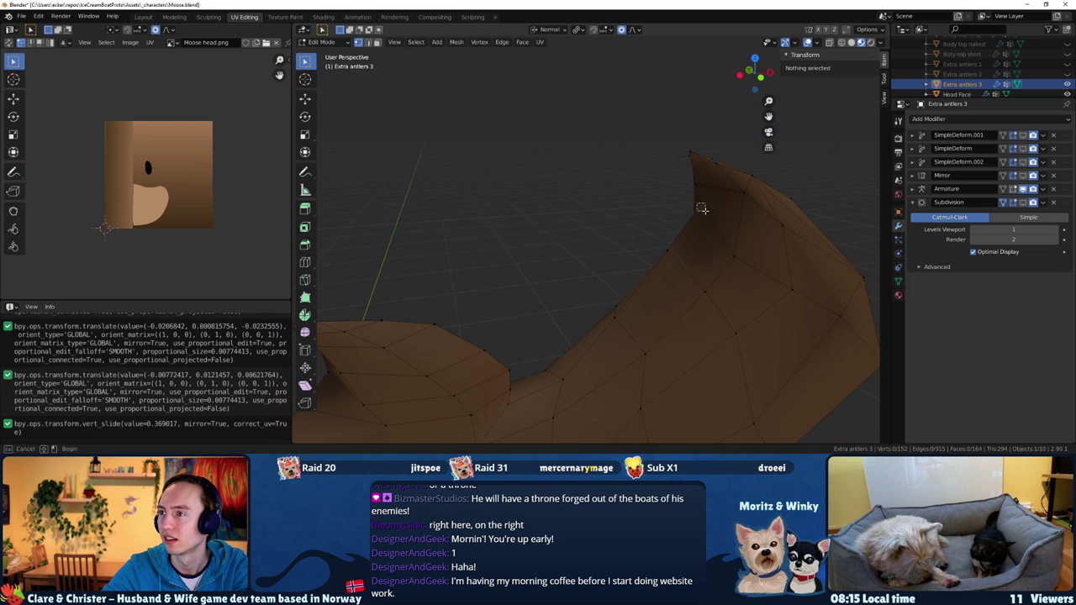
left_click(702, 209)
mouse_move(702, 208)
middle_mouse_down()
mouse_move(629, 234)
mouse_move(662, 236)
middle_mouse_up()
key("g")
left_click(681, 230)
Reposition several individual antler vertices with proportional editing to reshape the antler points
left_click(635, 207)
mouse_move(622, 201)
middle_mouse_down()
mouse_move(510, 217)
mouse_move(480, 211)
mouse_move(417, 239)
mouse_move(550, 250)
middle_mouse_up()
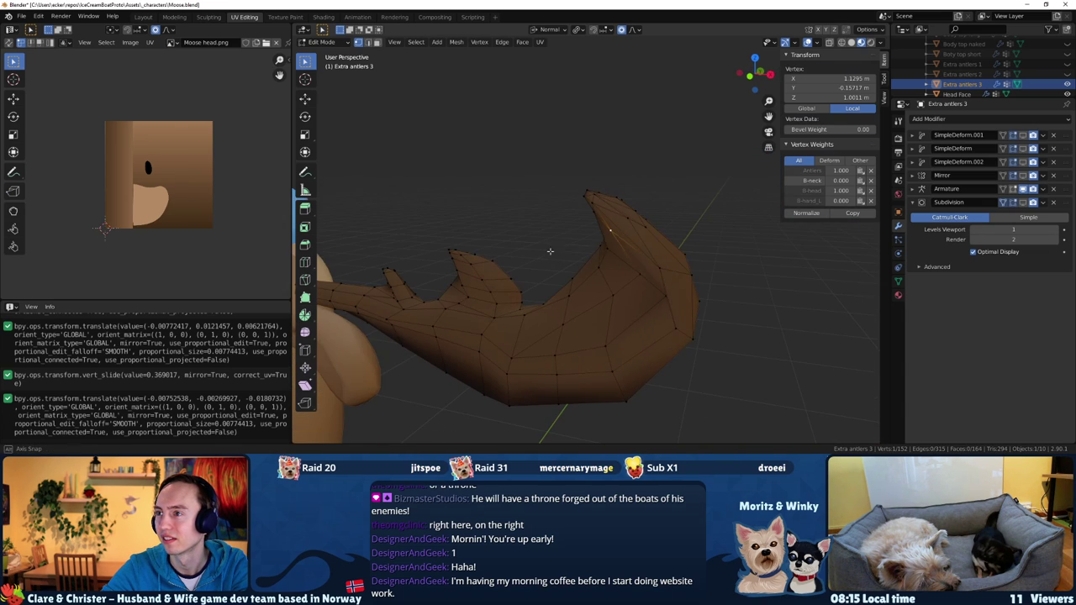
left_click(629, 218)
mouse_move(648, 231)
middle_mouse_down()
mouse_move(570, 256)
mouse_move(652, 203)
middle_mouse_up()
left_click(535, 229)
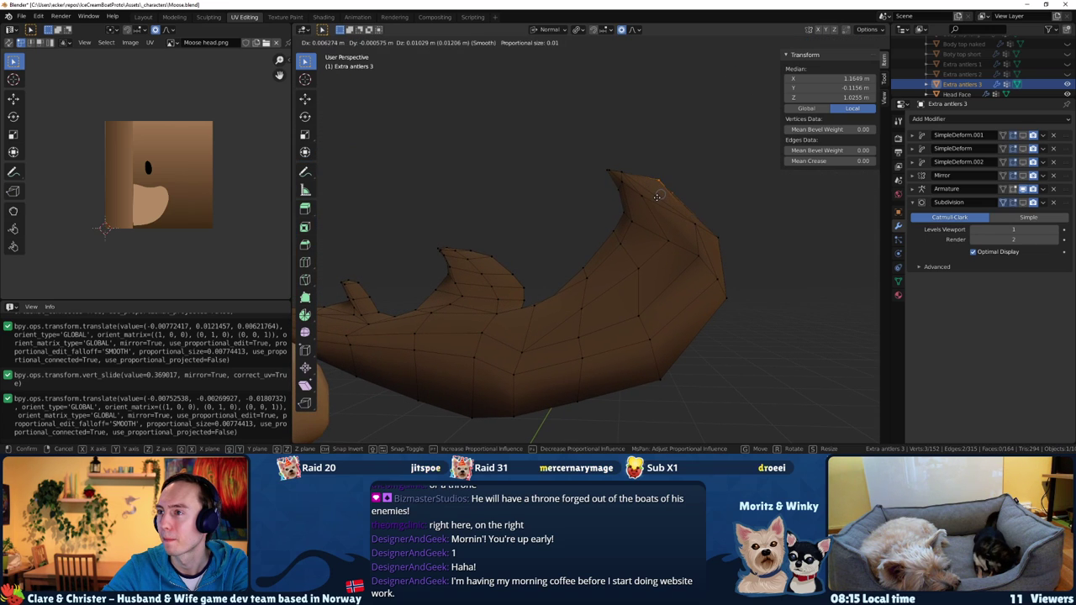
left_click(654, 195)
mouse_move(654, 195)
middle_mouse_down()
mouse_move(660, 275)
mouse_move(696, 252)
mouse_move(563, 267)
mouse_move(604, 253)
middle_mouse_up()
key("g")
left_click(701, 243)
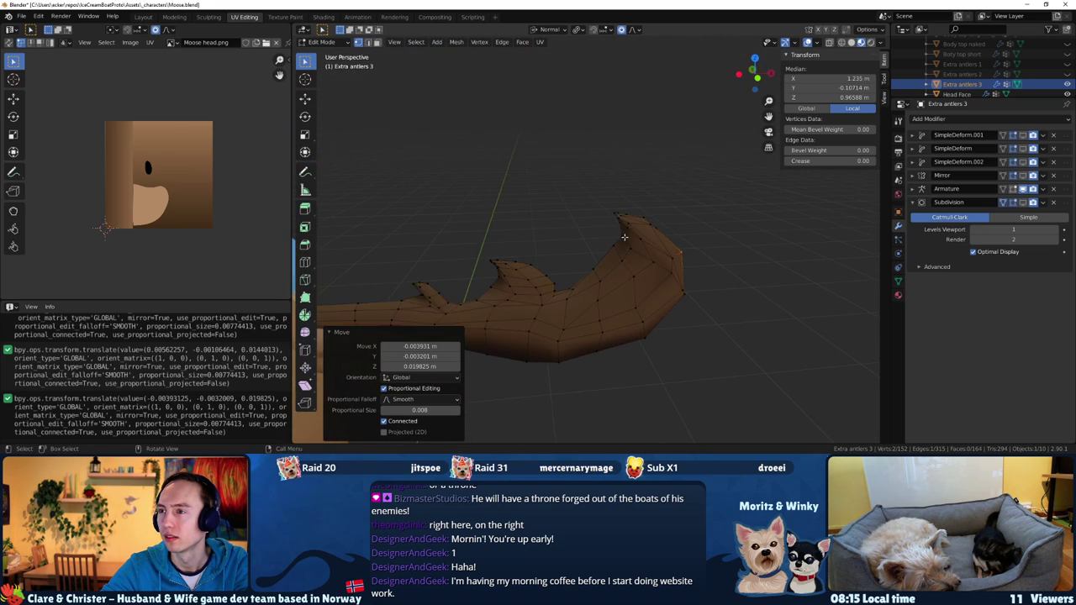
Move the tip vertex group and a nearby vertex with wider smooth falloff to refine the tip shape
left_click_drag(612, 252, 616, 254)
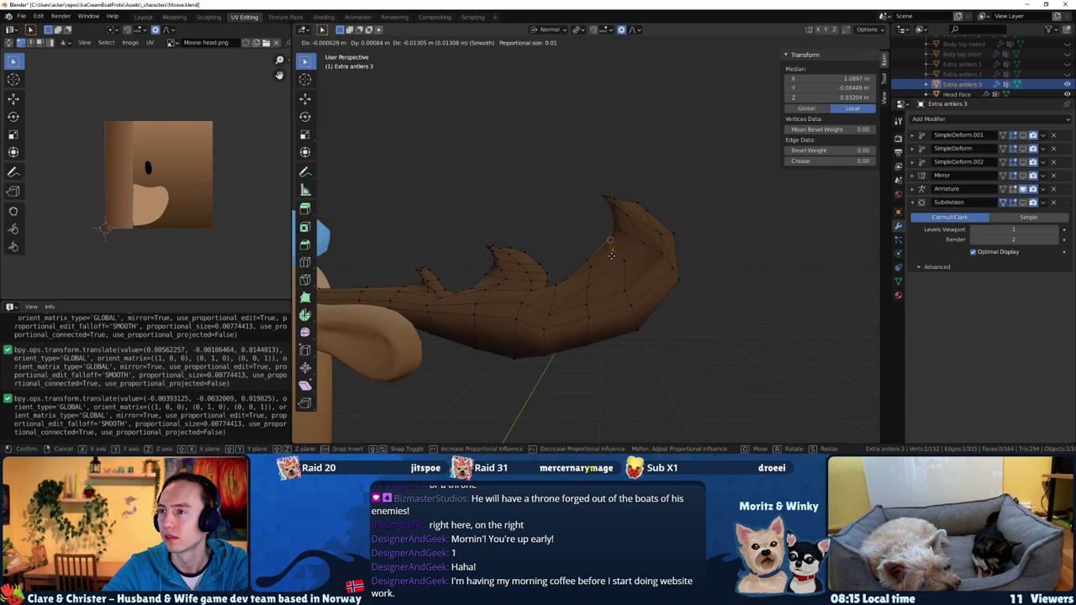
left_click(612, 254)
middle_click_drag(612, 254, 523, 247)
key("g")
left_click(589, 282)
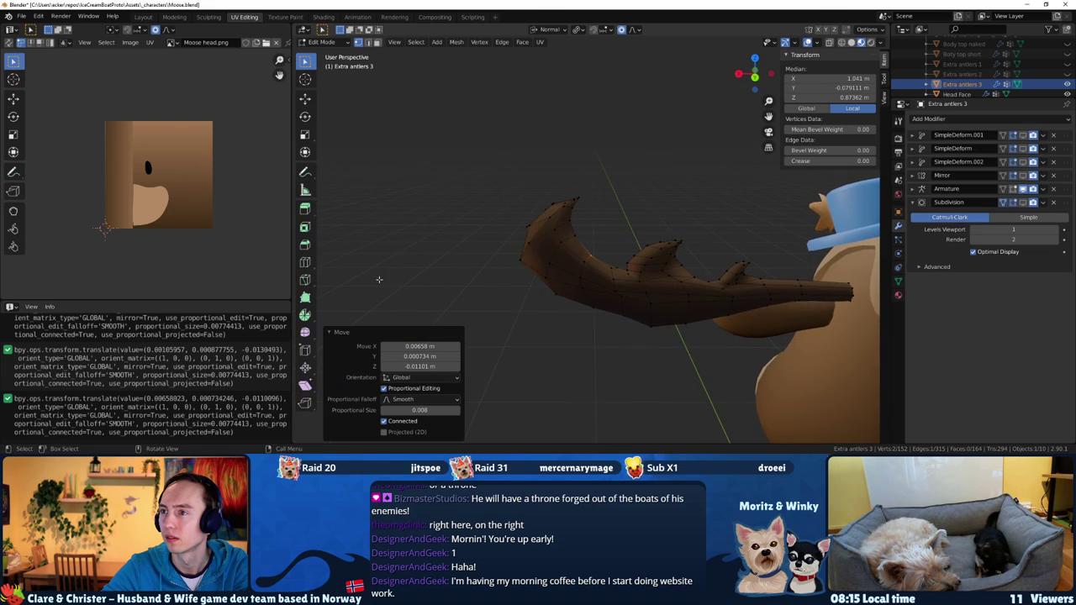
left_click(571, 264)
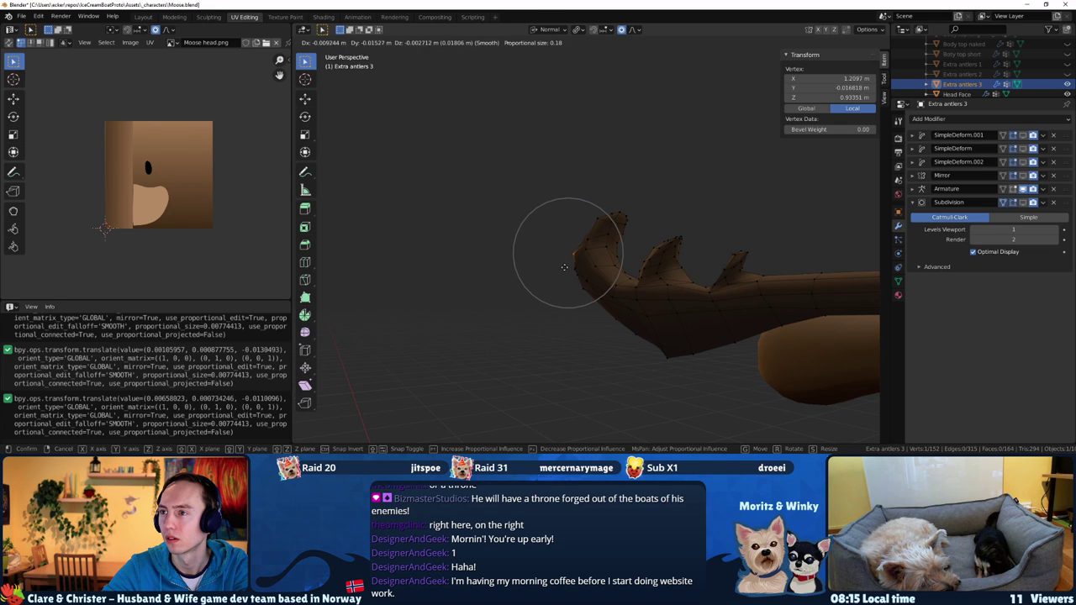
left_click(564, 265)
middle_click_drag(564, 265, 533, 269)
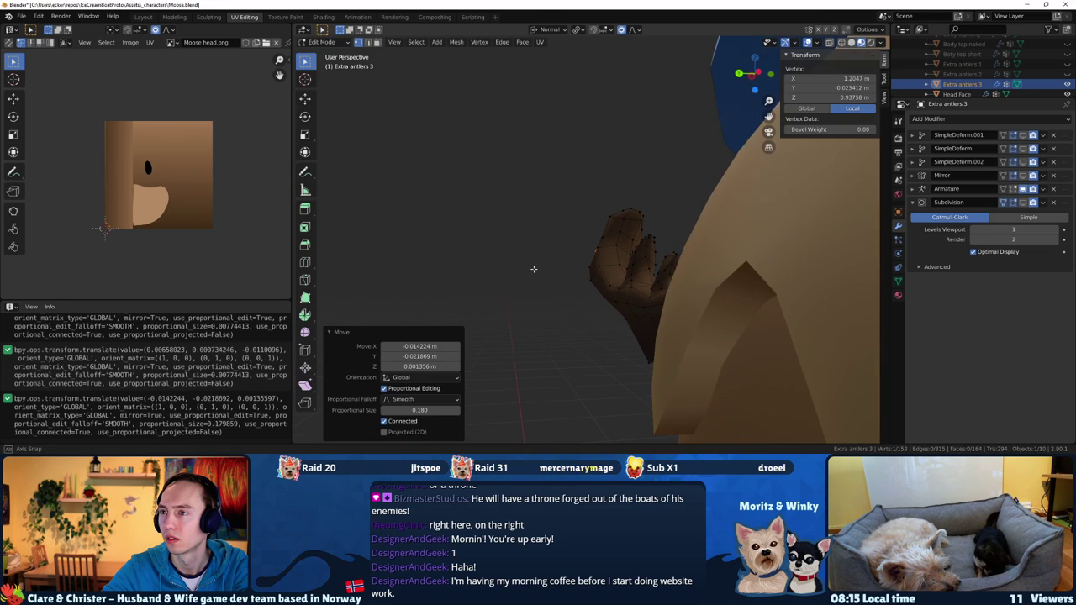
key("g")
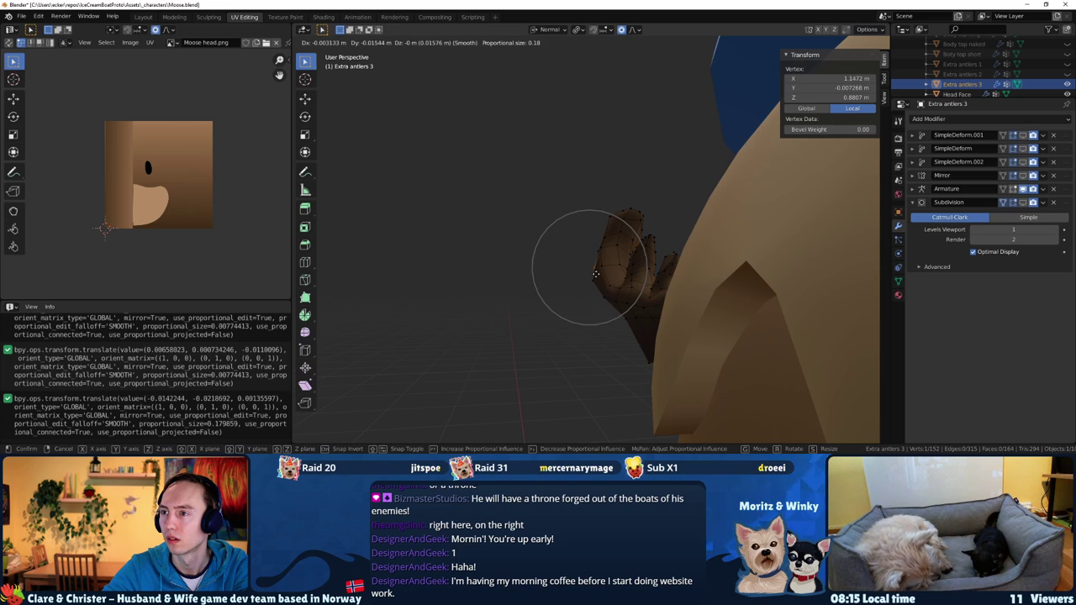
left_click(595, 274)
Nudge one more antler vertex with smooth falloff, then return to object mode
left_click(593, 281)
key("g")
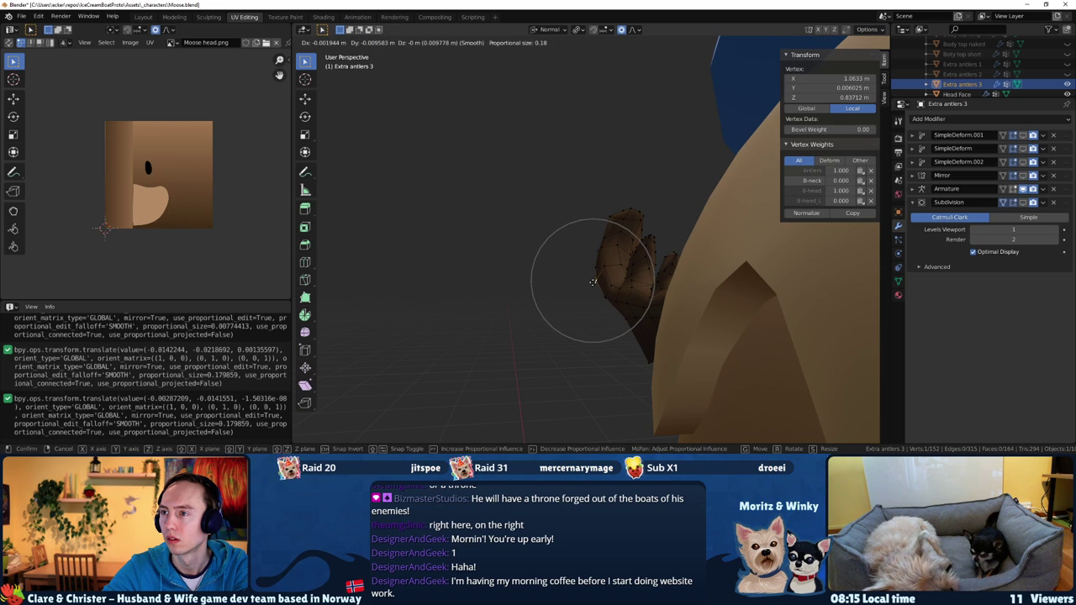
left_click(593, 282)
middle_click_drag(593, 282, 580, 258)
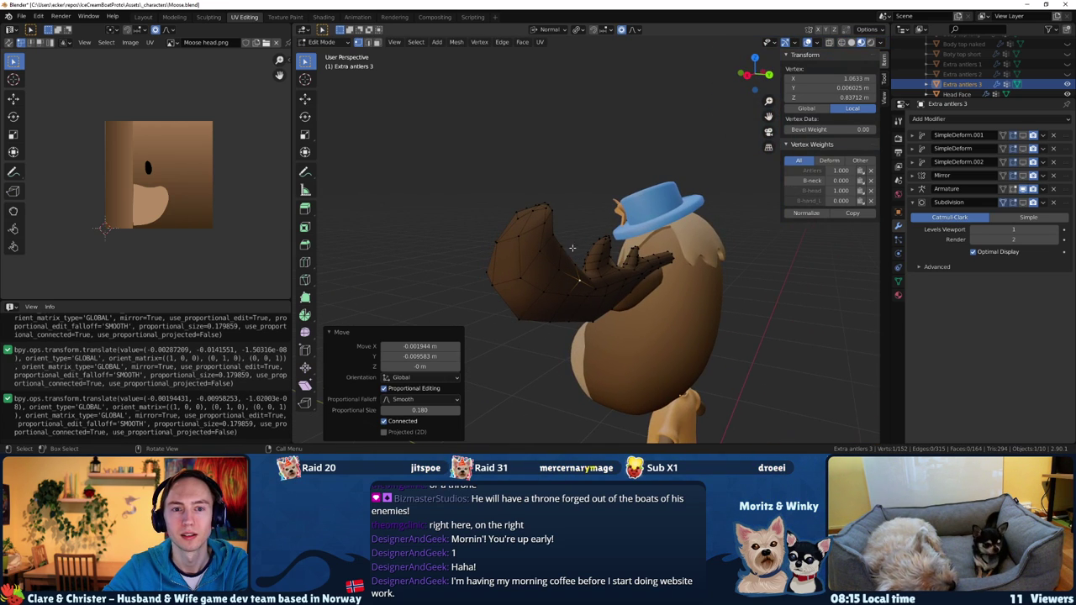
mouse_move(473, 253)
middle_mouse_down()
mouse_move(566, 287)
mouse_move(979, 190)
middle_mouse_up()
key("Tab")
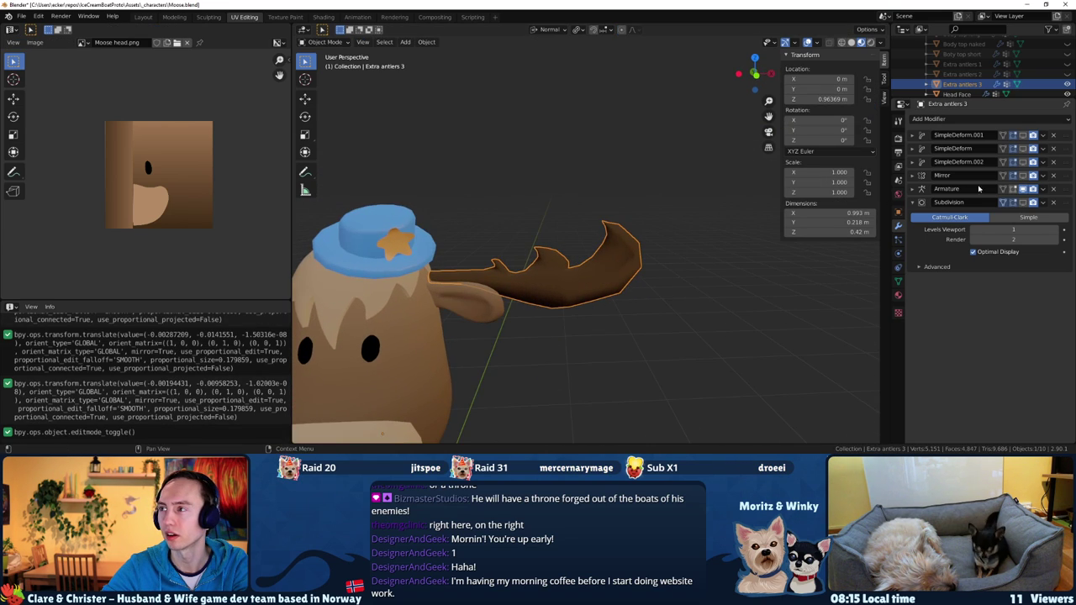
Re-enable the antlers' modifiers, toggling SimpleDeform.001 and SimpleDeform off and on to compare
left_click_drag(1023, 134, 1023, 175)
mouse_move(622, 232)
middle_mouse_down()
mouse_move(536, 245)
mouse_move(530, 262)
middle_mouse_up()
mouse_move(609, 224)
middle_mouse_down()
mouse_move(655, 315)
mouse_move(706, 247)
mouse_move(612, 234)
mouse_move(547, 252)
middle_mouse_up()
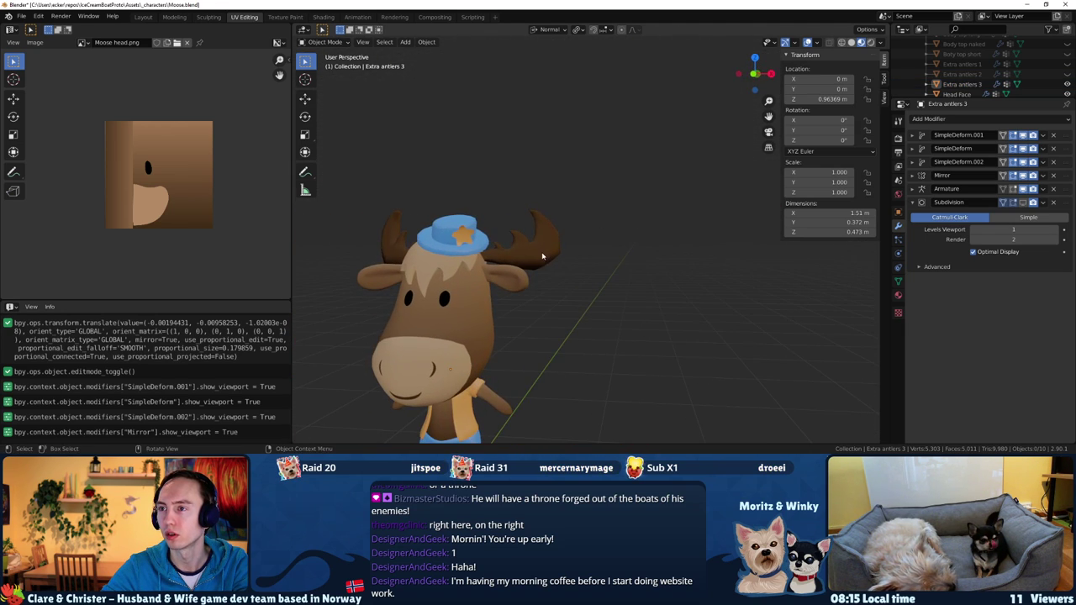
left_click(547, 252)
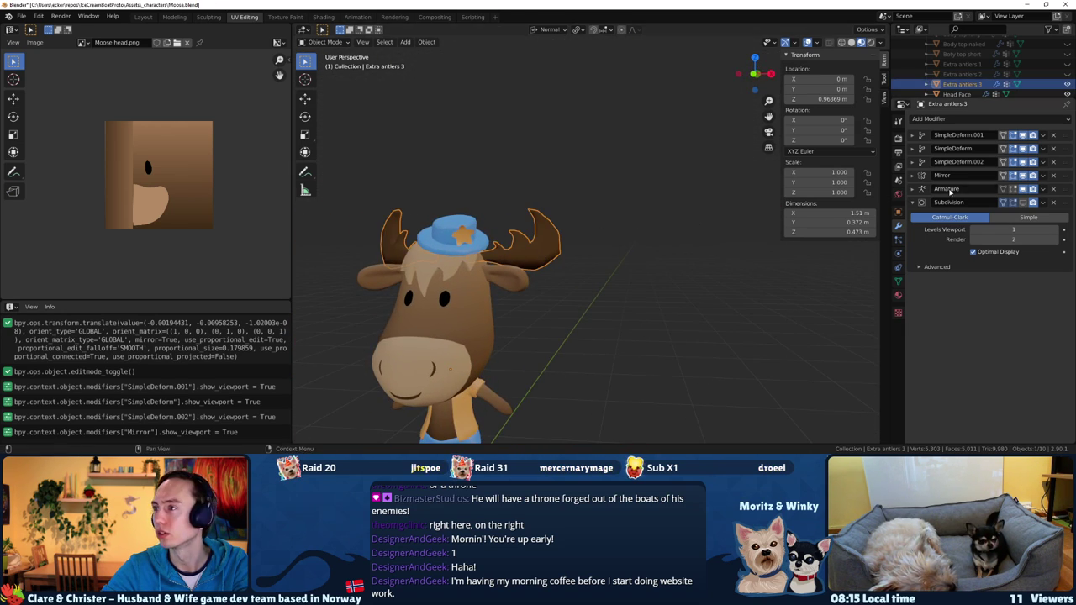
left_click(1022, 135)
left_click(1023, 136)
left_click(1022, 149)
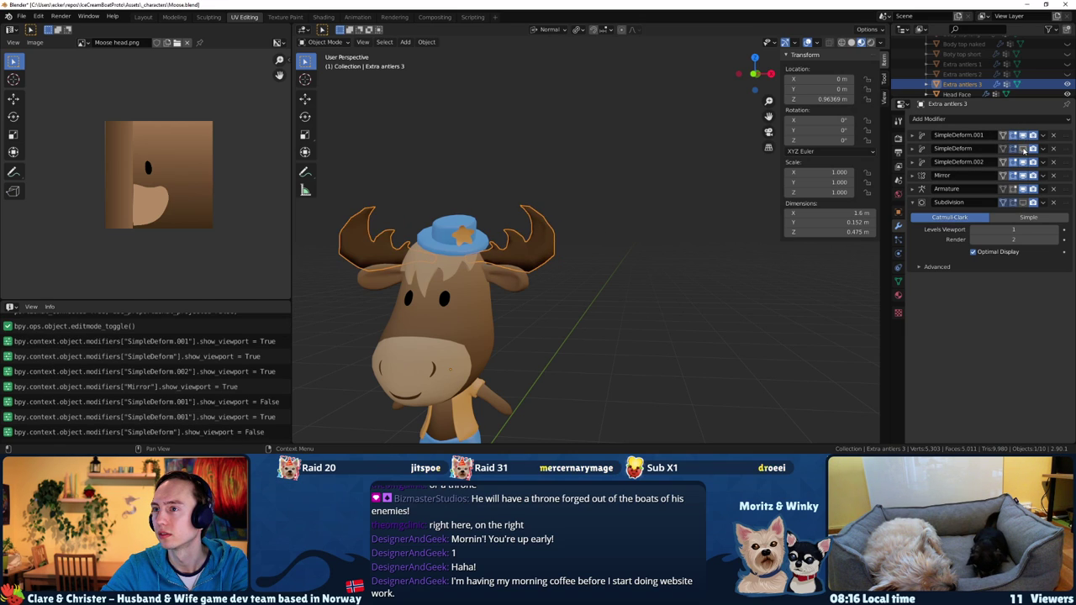
left_click(1022, 149)
left_click(1022, 148)
mouse_move(695, 176)
middle_mouse_down()
mouse_move(543, 231)
mouse_move(703, 177)
mouse_move(632, 187)
middle_mouse_up()
left_click(1022, 149)
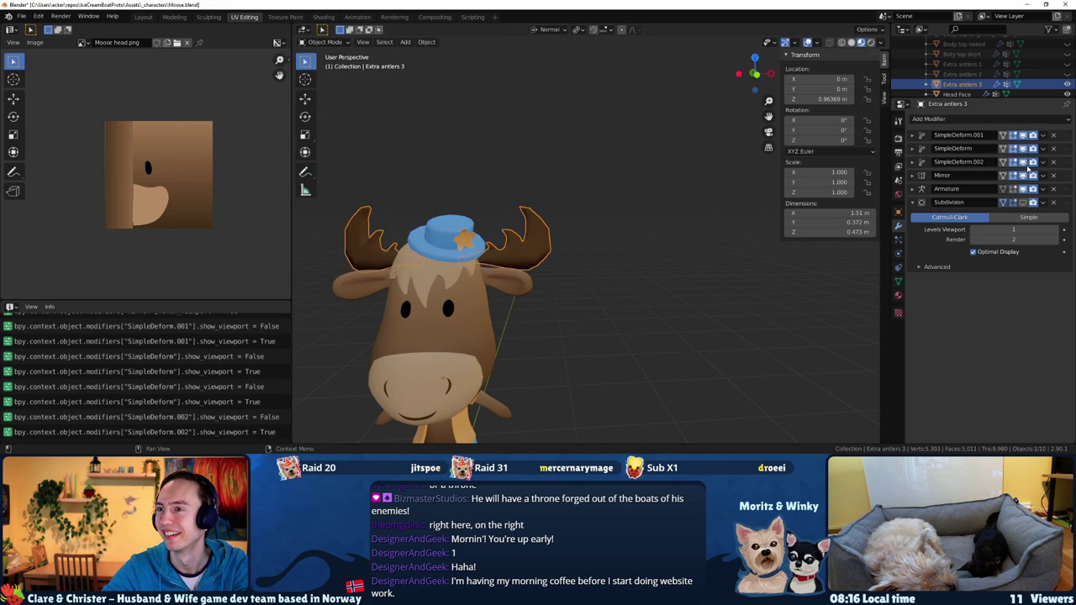
Check and adjust SimpleDeform.002's bend angle on the antlers, then collapse its settings
left_click(913, 162)
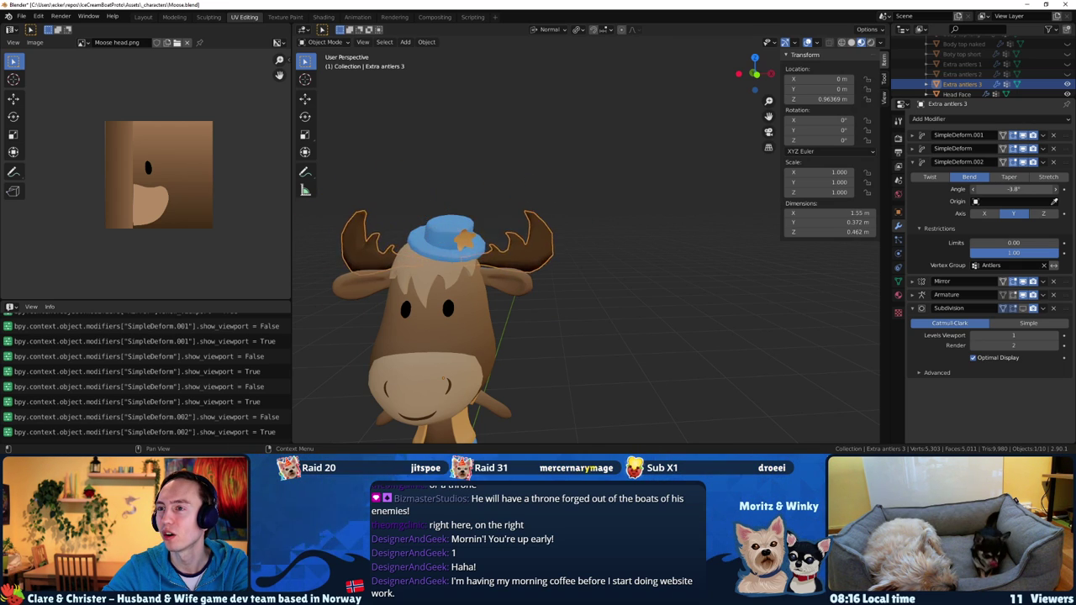
mouse_move(675, 238)
middle_mouse_down()
mouse_move(678, 265)
mouse_move(654, 238)
mouse_move(646, 365)
mouse_move(637, 215)
middle_mouse_up()
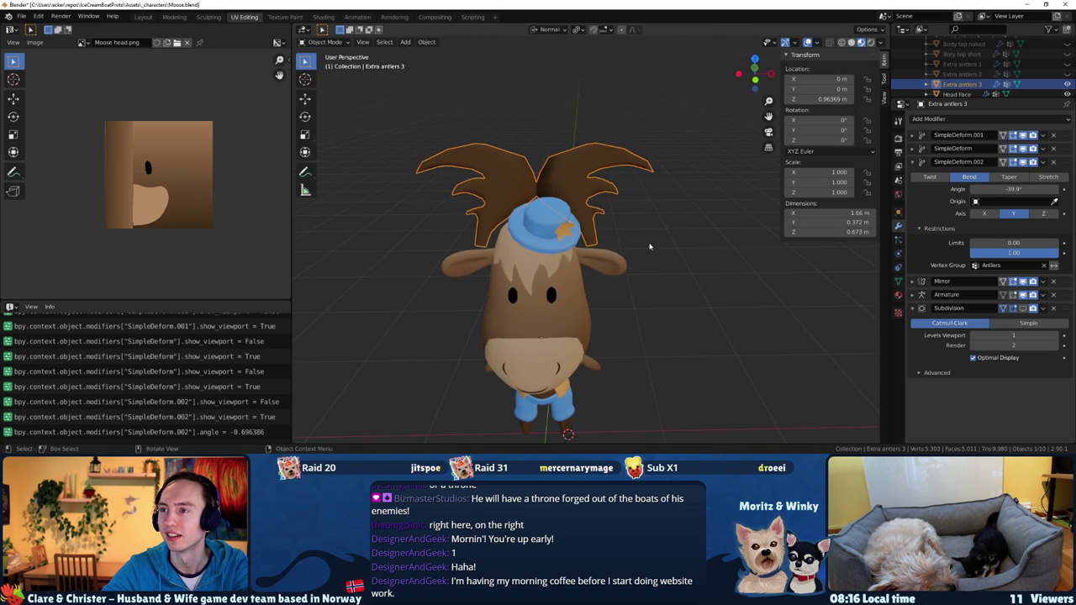
left_click(922, 161)
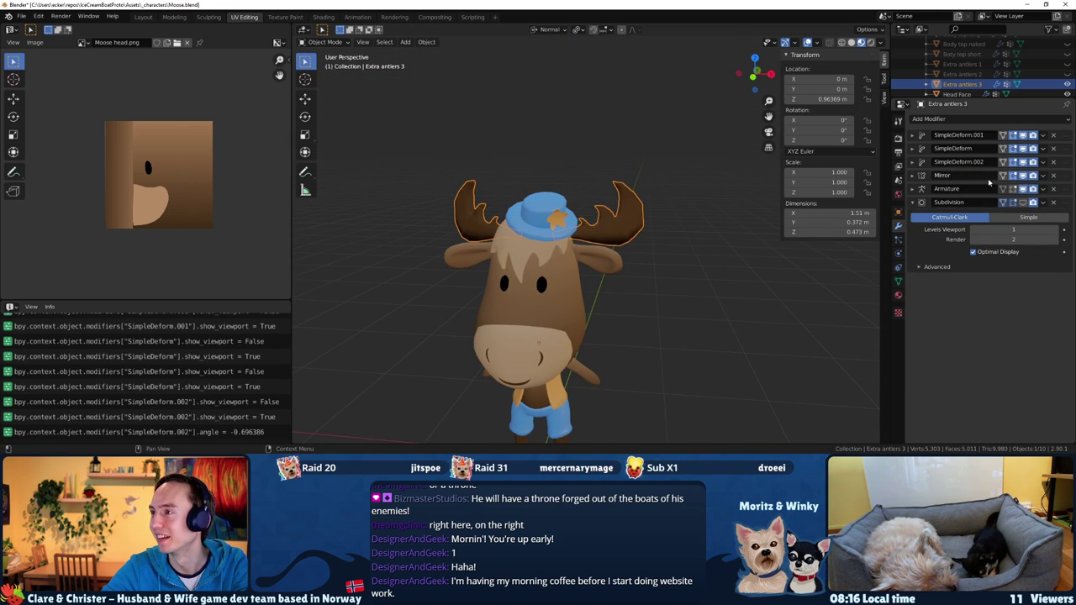
mouse_move(723, 228)
middle_mouse_down()
mouse_move(733, 224)
mouse_move(717, 222)
middle_mouse_up()
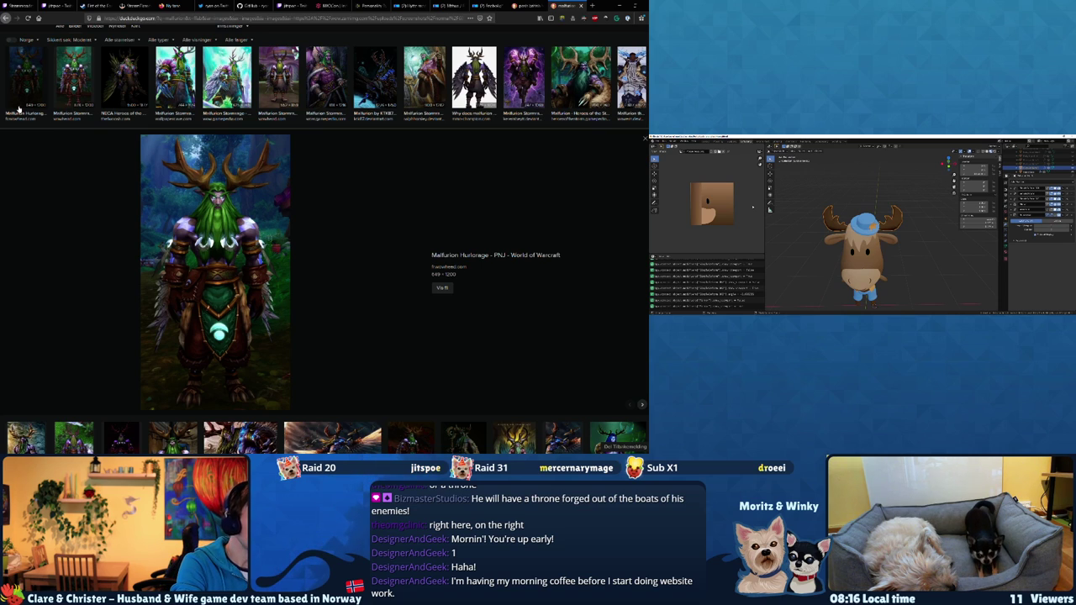
Step through the first Malfurion previews, including the Wowpedia, Wowhead and DeviantArt images
key("Right")
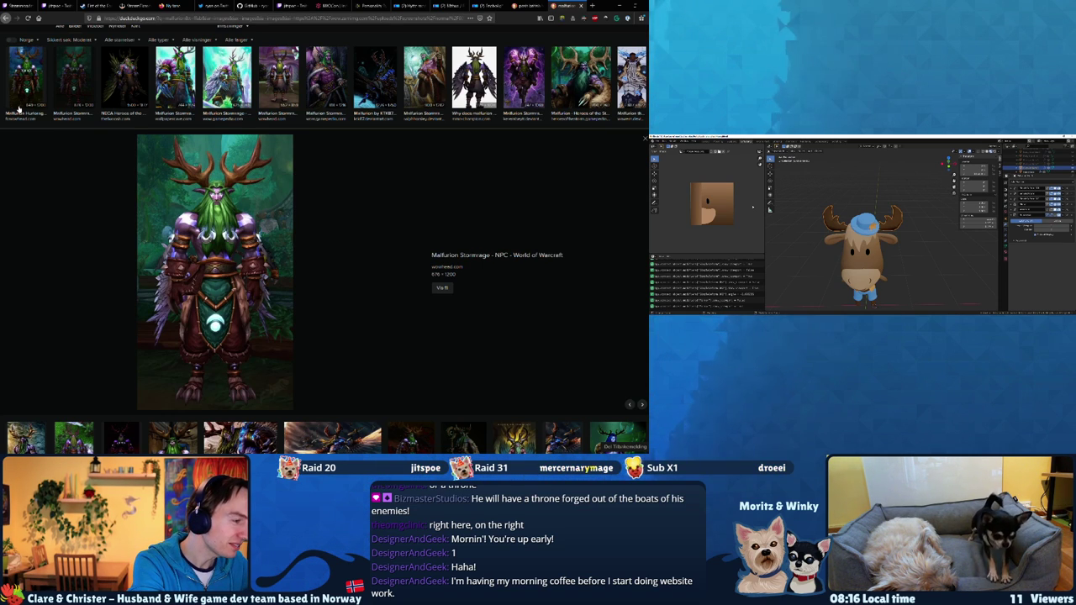
key("Right")
key("Right")
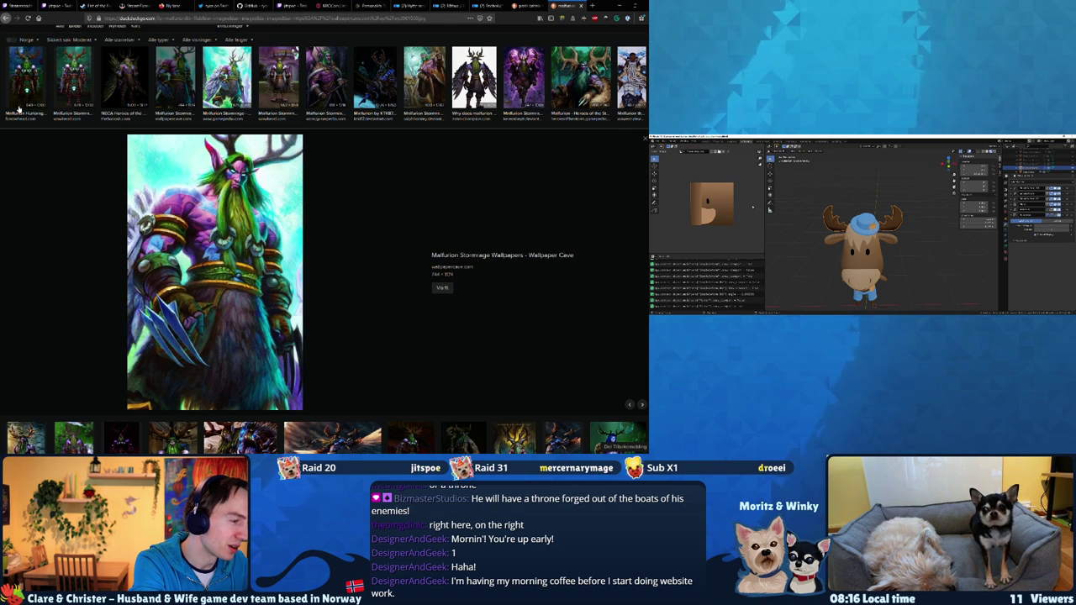
key("Right")
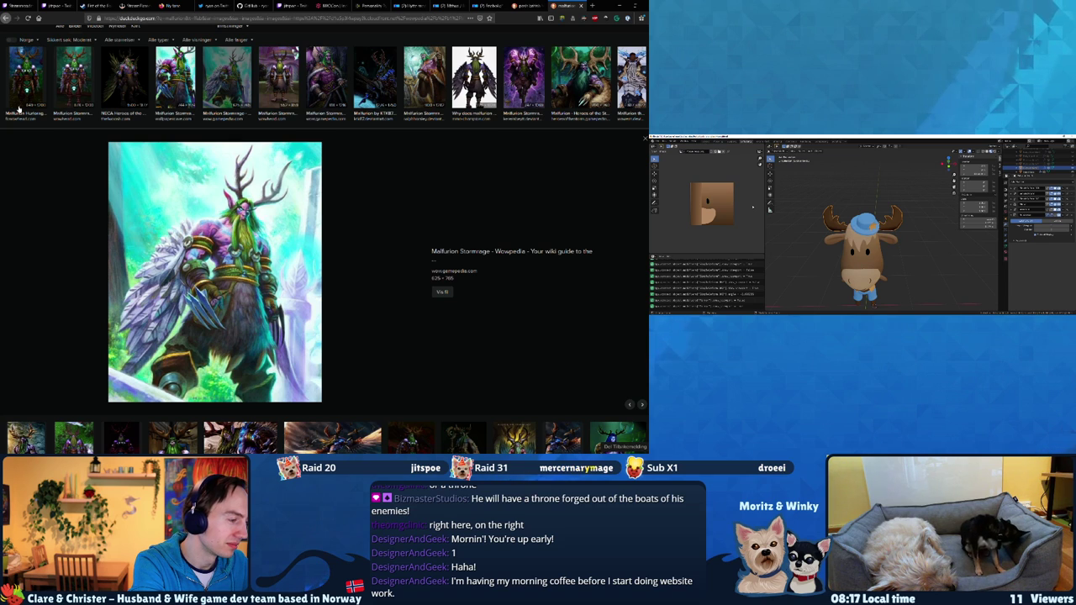
key("Right")
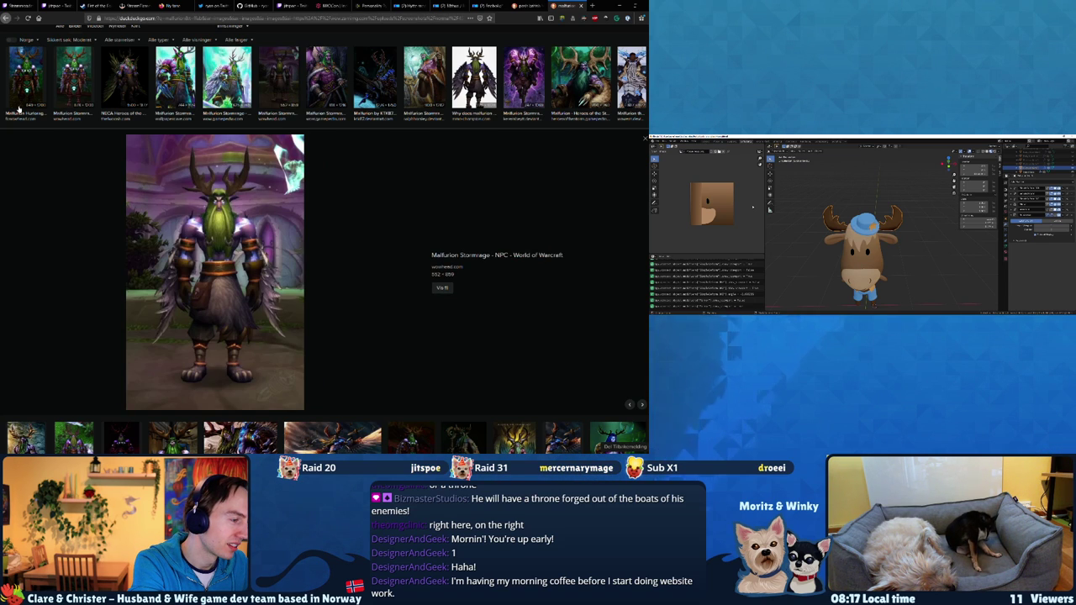
key("Left")
key("Left")
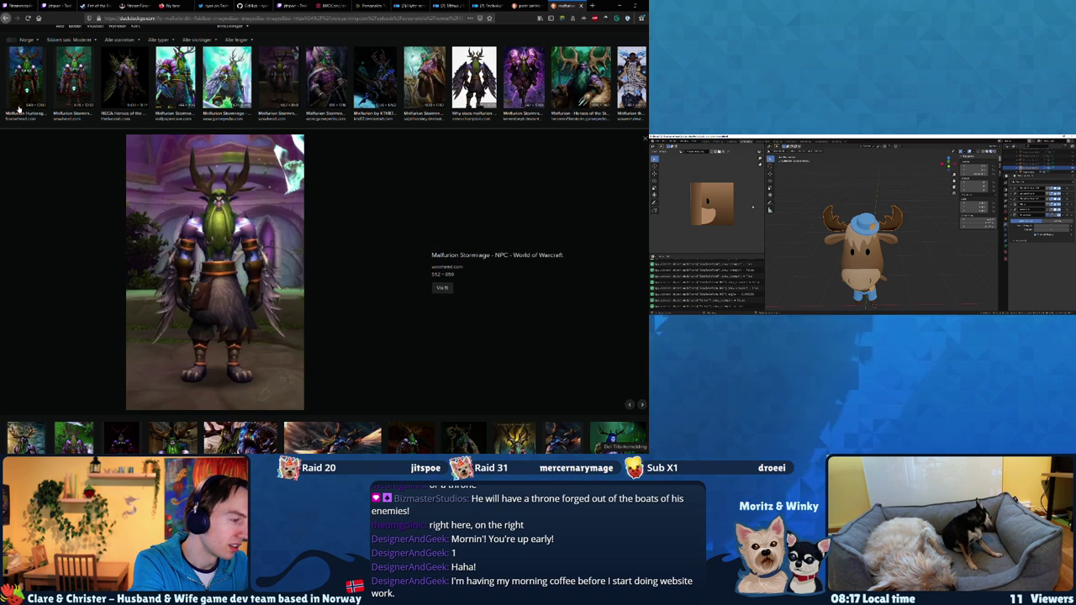
key("Left")
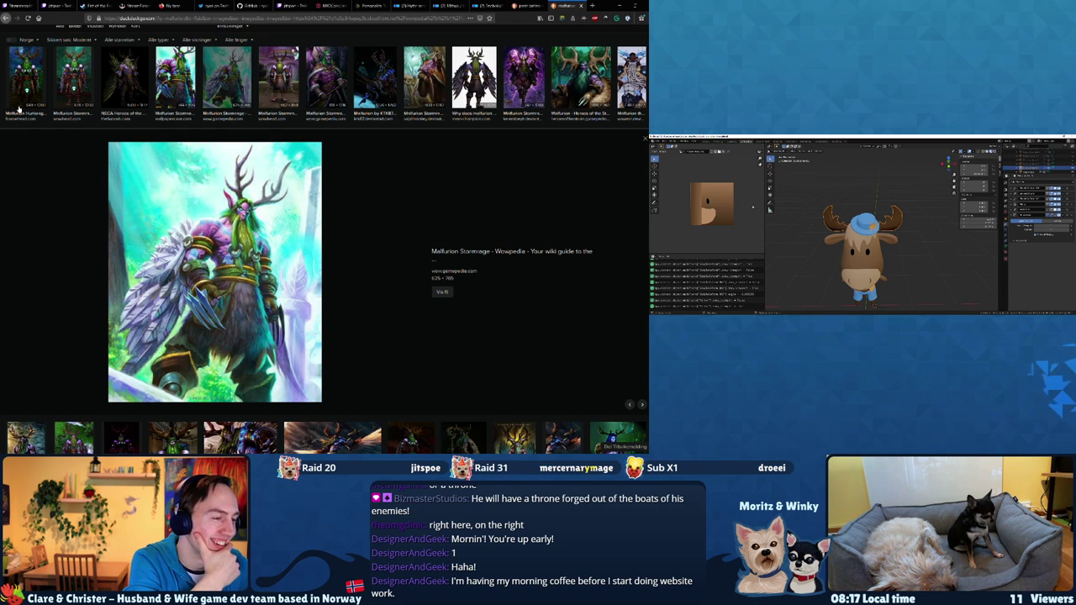
key("Right")
key("Right")
key("Right")
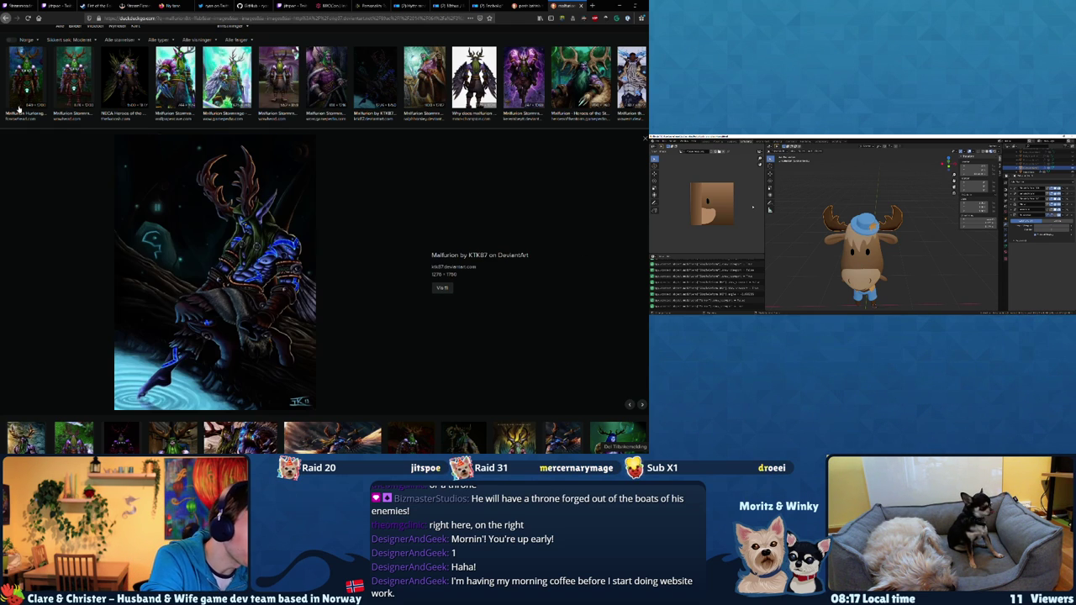
key("Right")
key("Right")
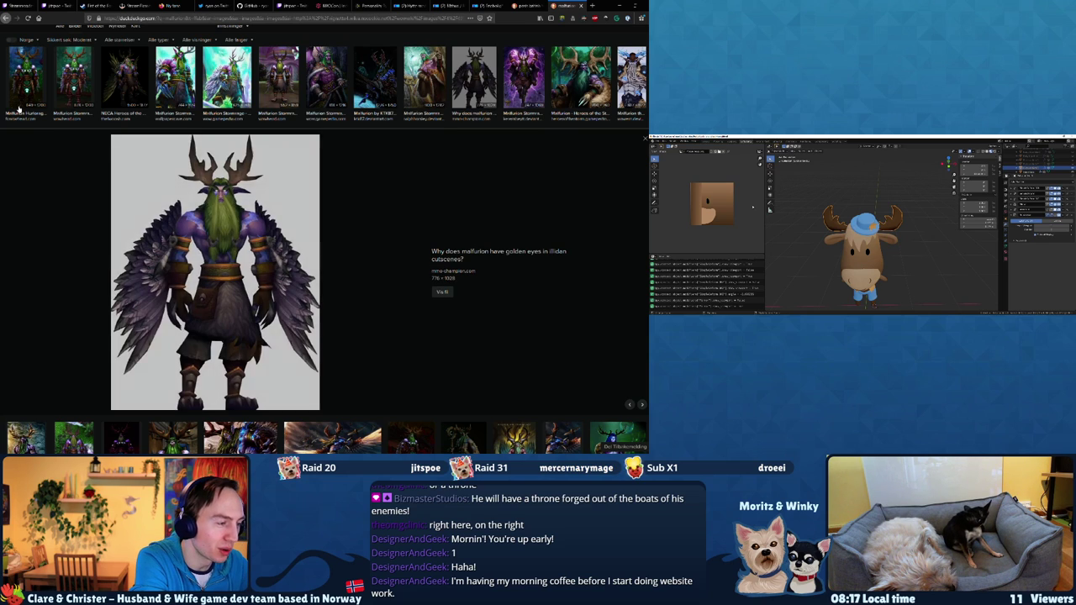
key("Right")
key("Right")
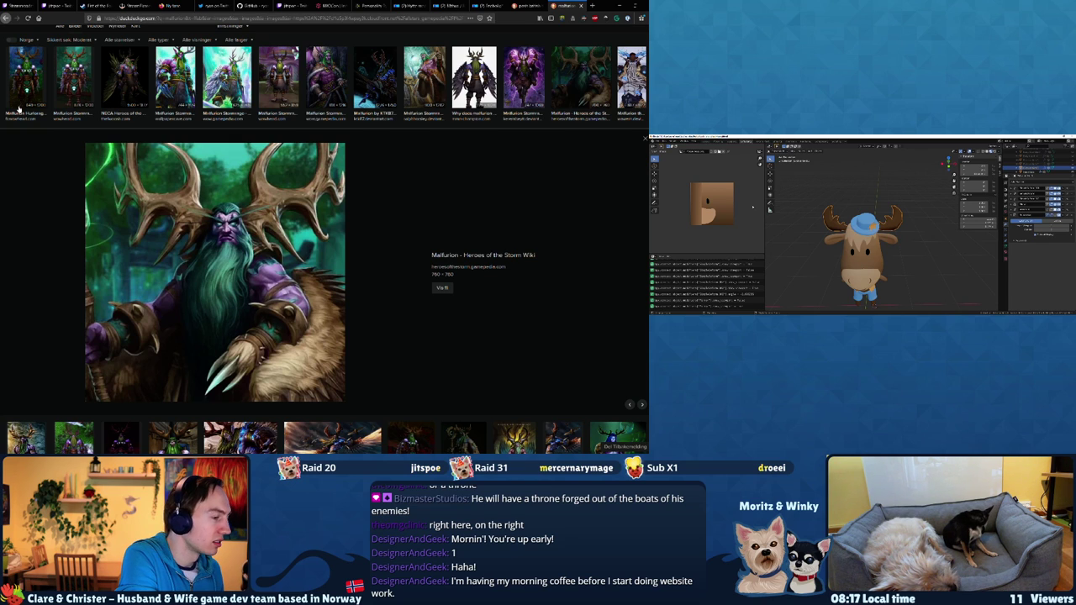
Browse the WoWWiki, Giant Bomb, ArtStation and other Malfurion images, then go back to the results grid
key("Right")
key("Right")
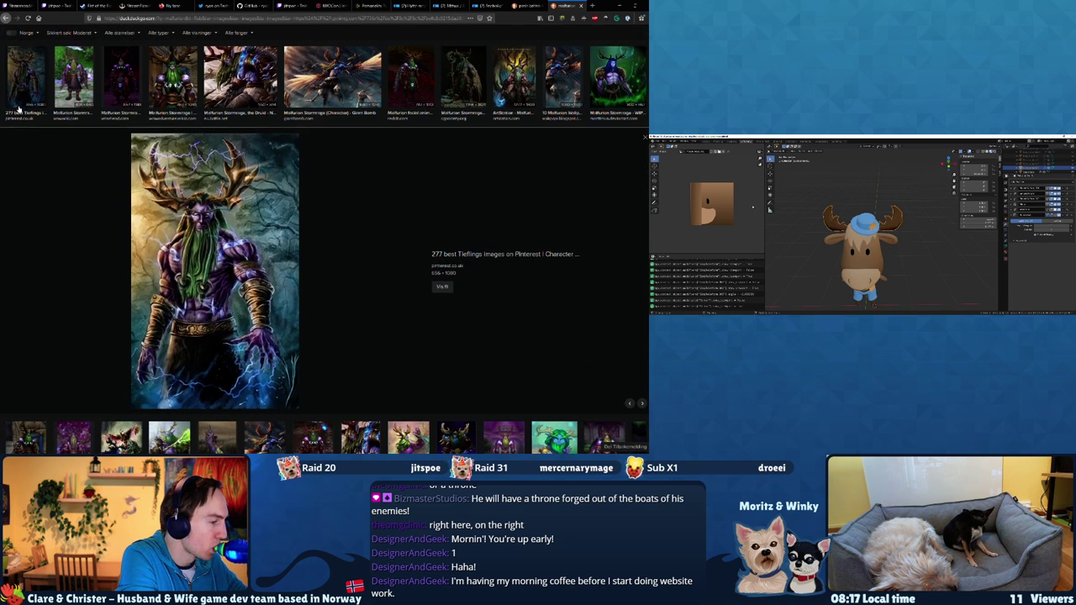
key("Right")
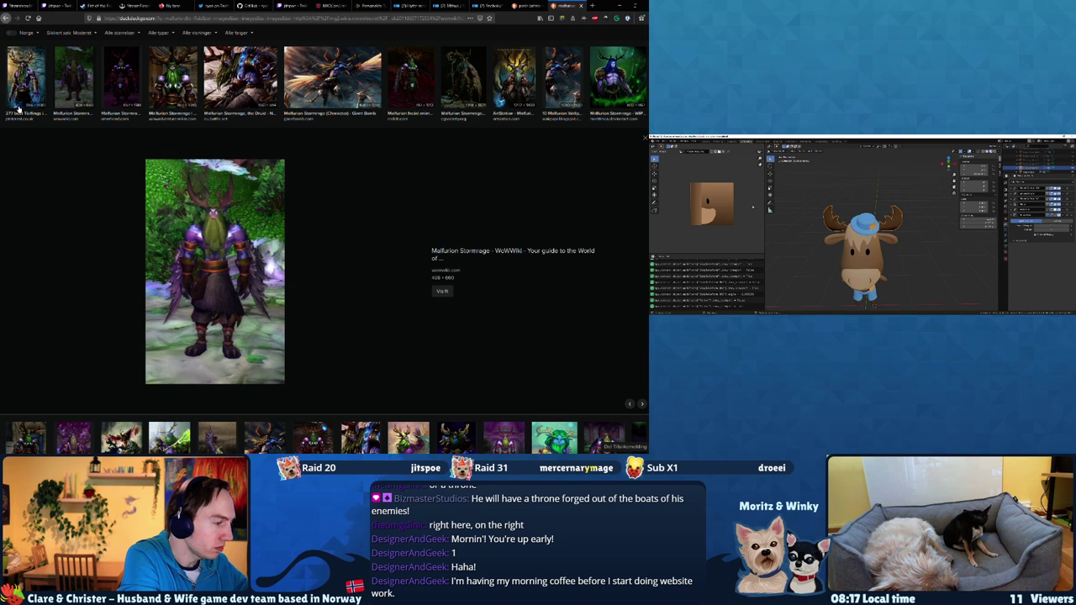
key("Right")
key("Right")
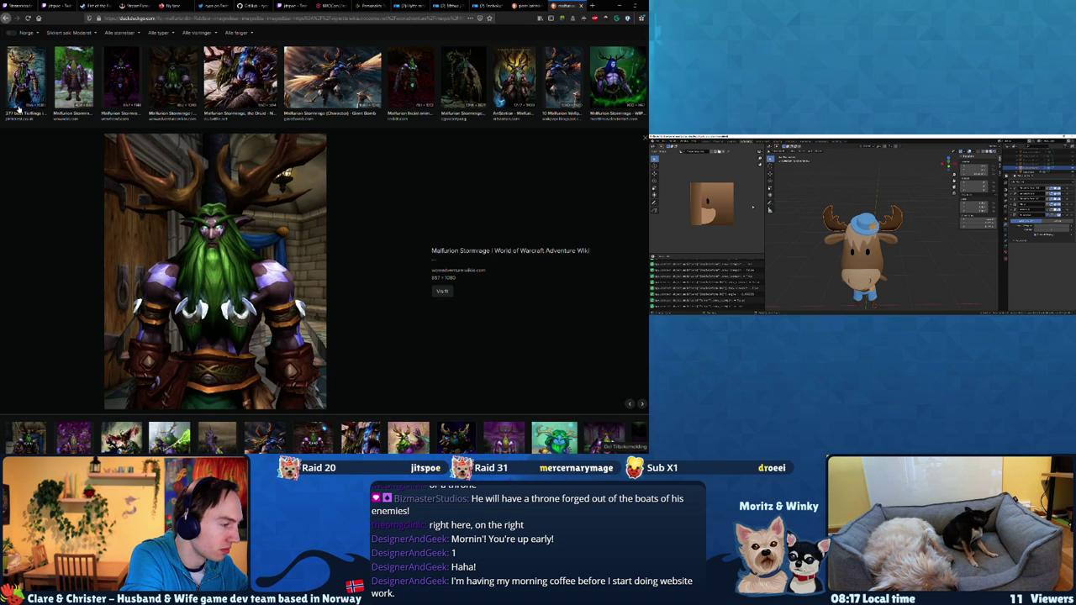
key("Right")
key("Right")
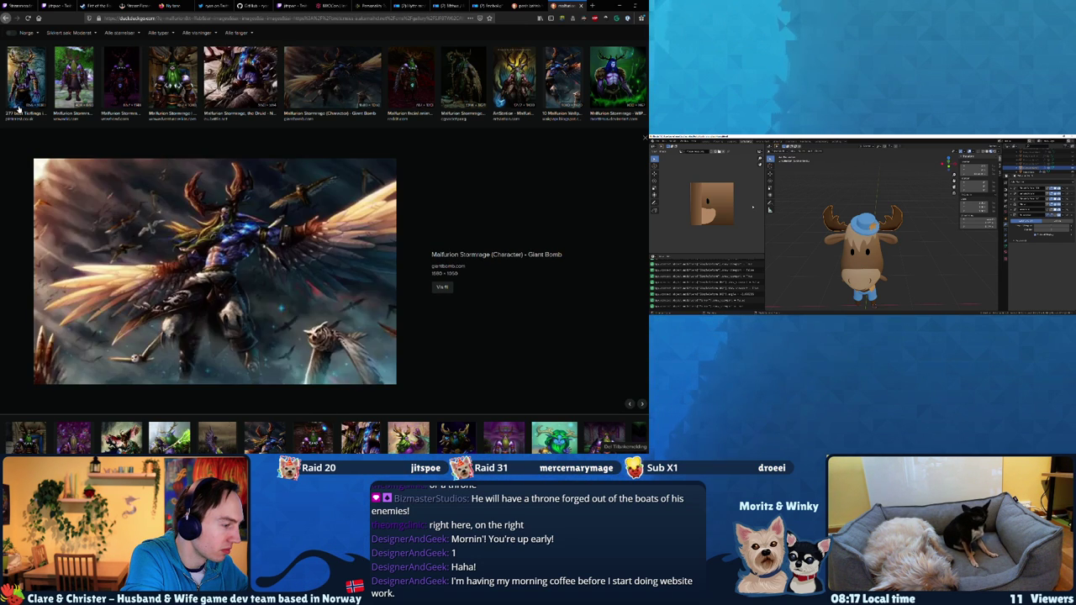
key("Right")
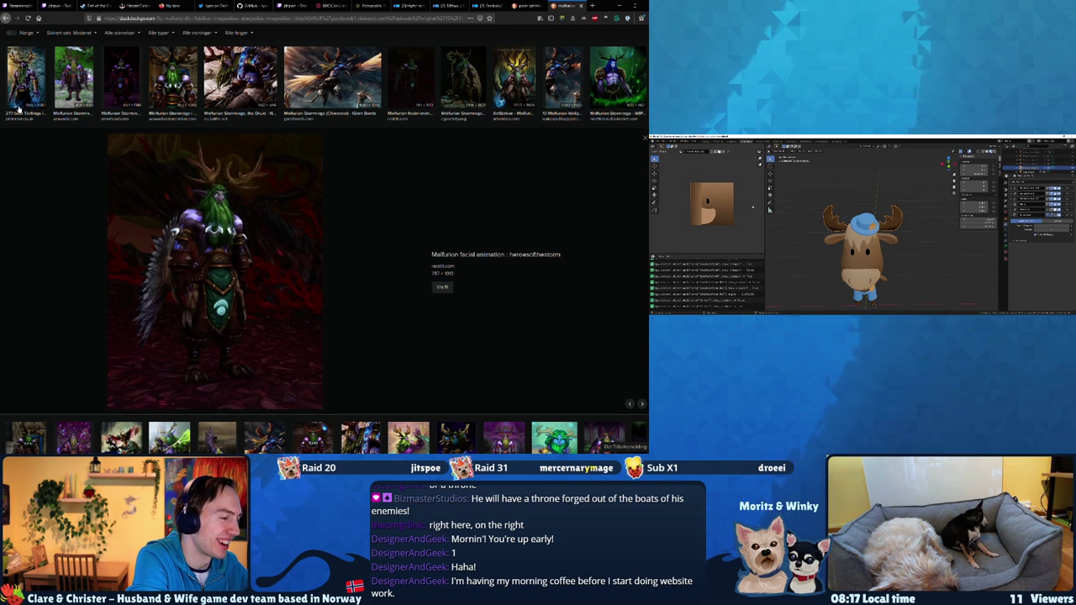
key("Right")
key("Right")
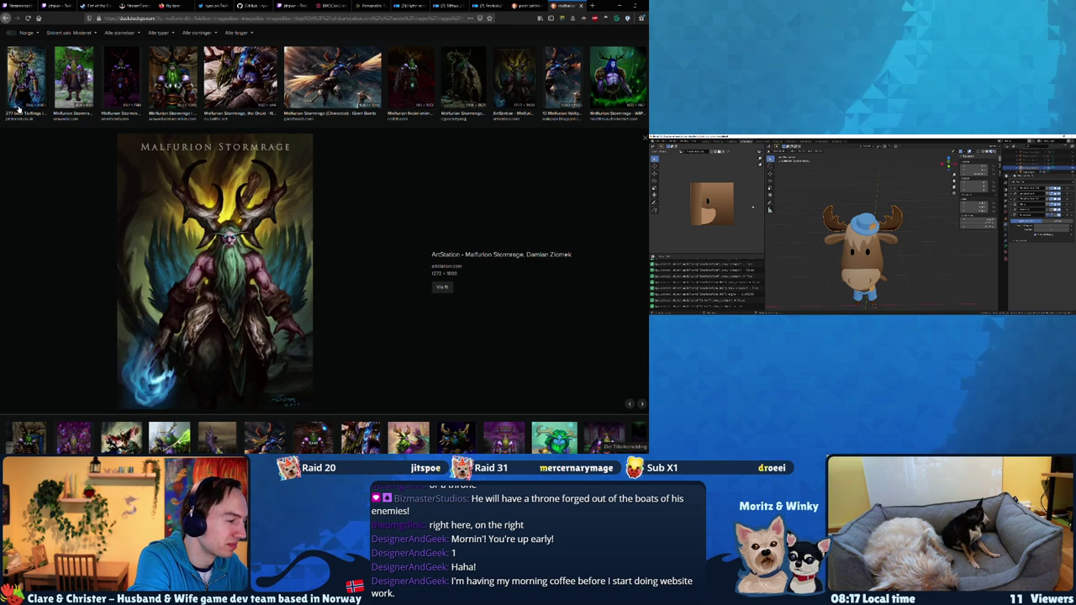
key("Right")
key("Right")
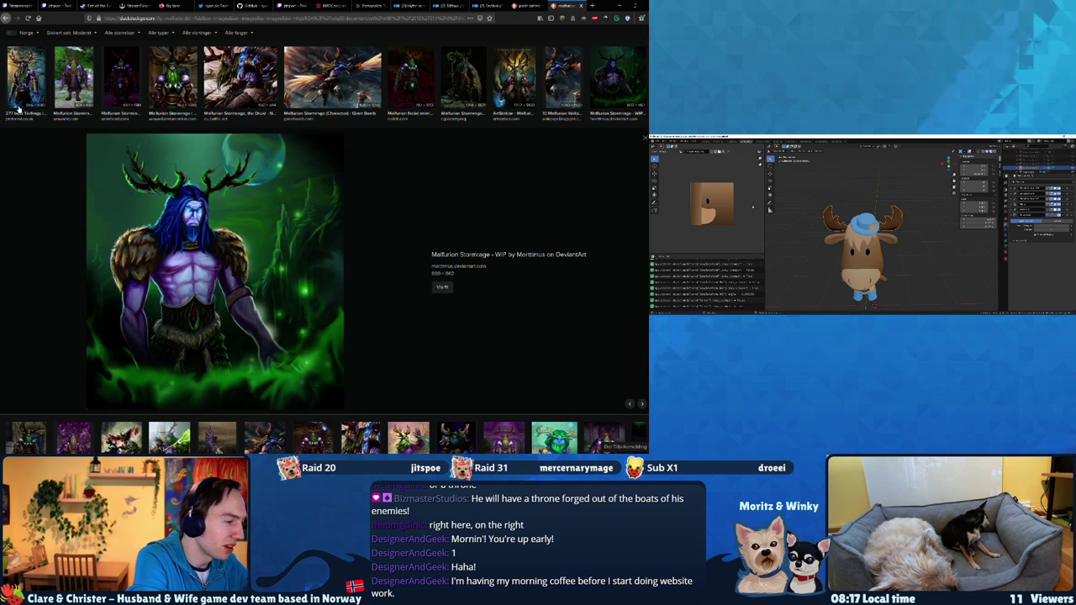
key("Right")
key("Right")
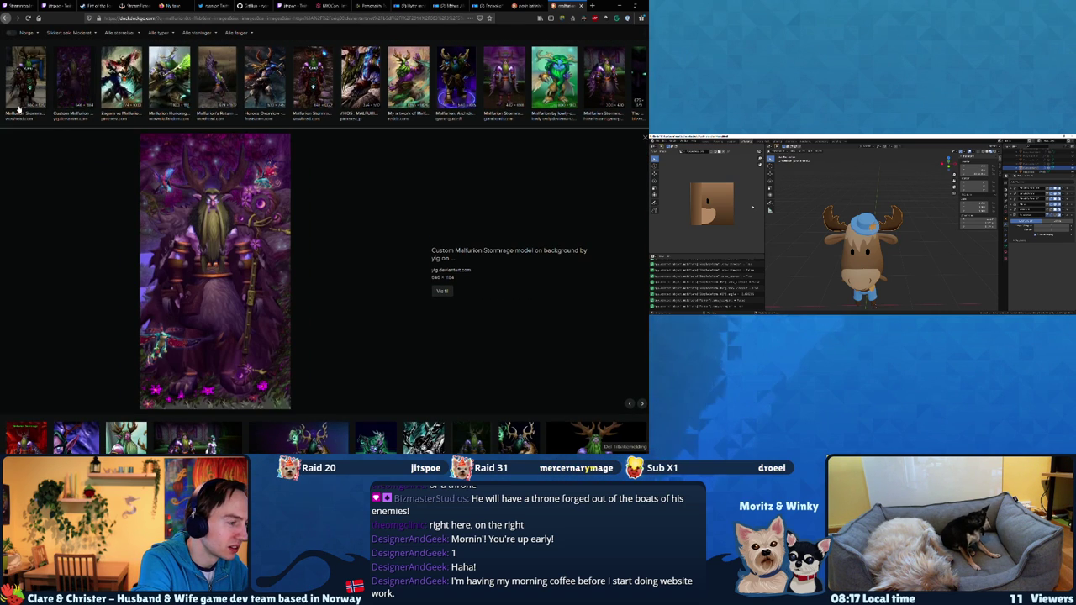
key("Right")
scroll(26, 101, "up", 5)
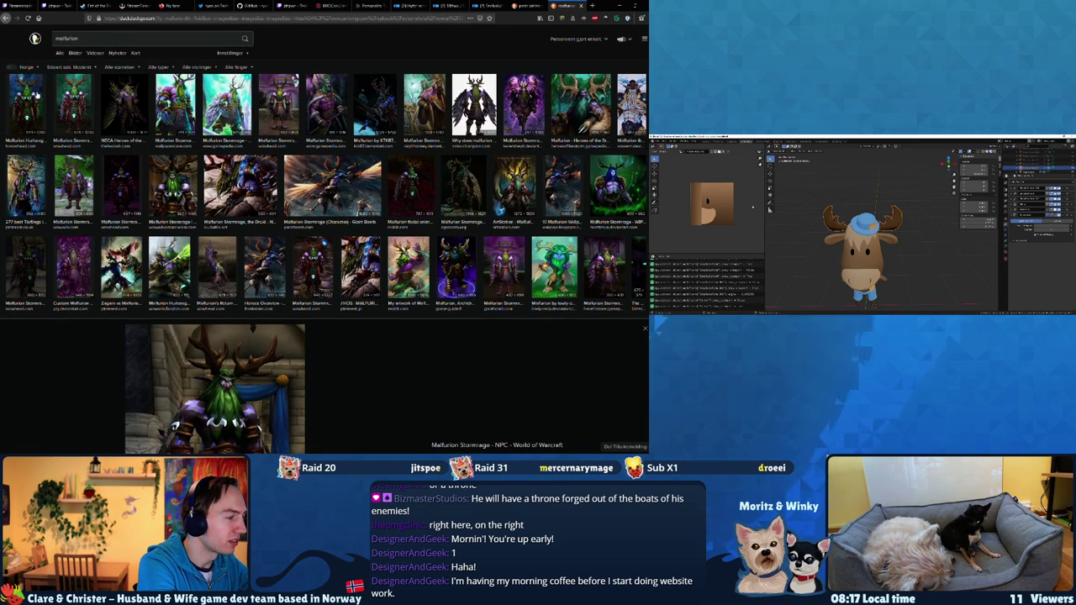
left_click(30, 97)
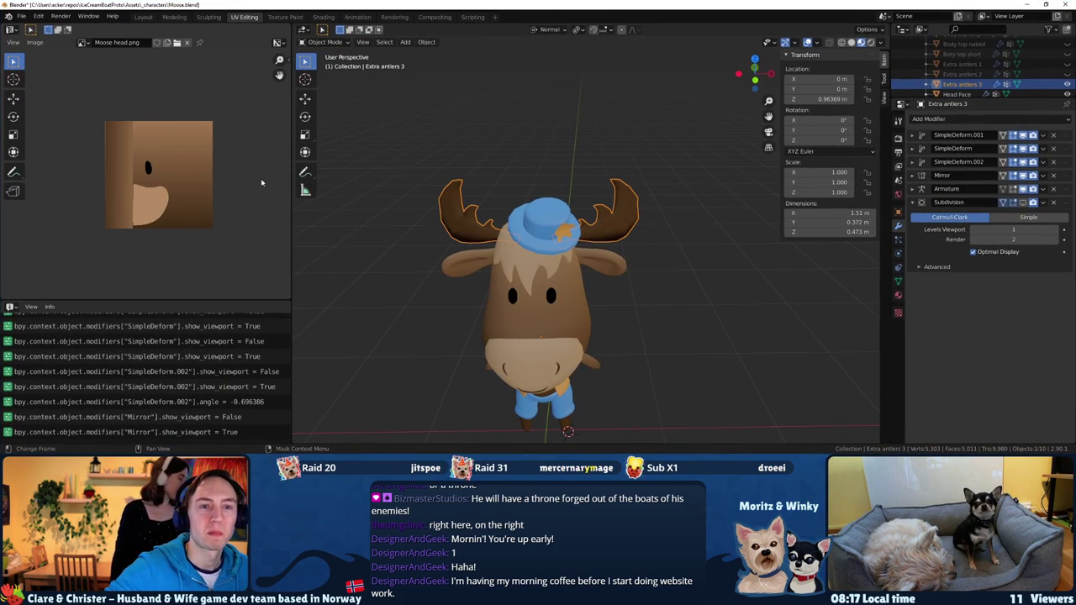
Enter Edit Mode on the antler, isolate it in local view with X-ray, and pick a base vertex
mouse_move(622, 210)
middle_mouse_down()
mouse_move(546, 202)
mouse_move(597, 200)
mouse_move(637, 236)
middle_mouse_up()
key("Tab")
scroll(546, 202, "up", 5)
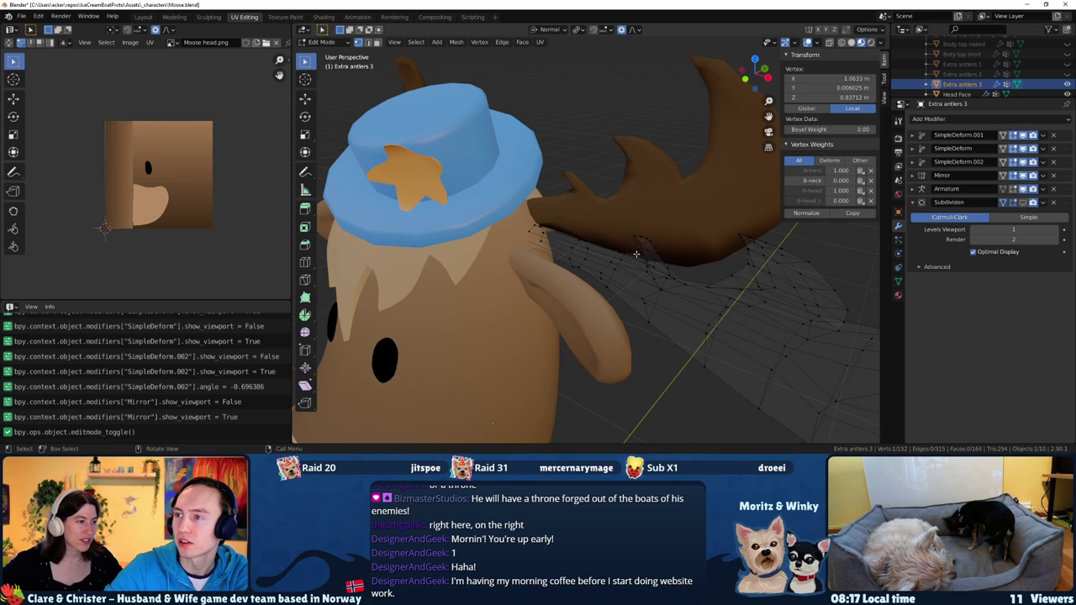
middle_click_drag(637, 253, 671, 252)
left_click_drag(691, 249, 682, 242)
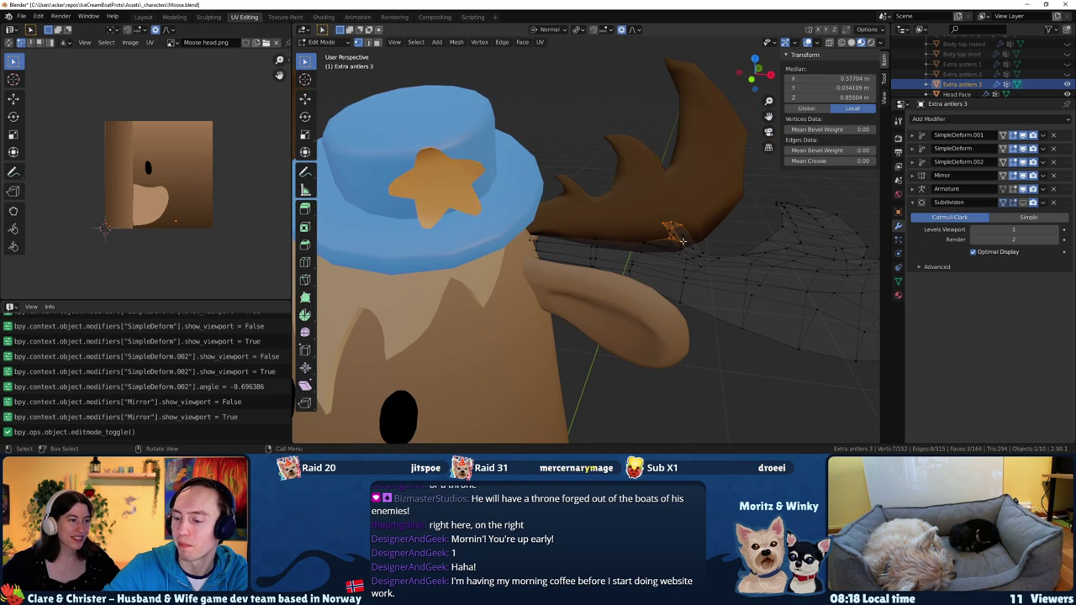
key("KP_Divide")
key("alt+z")
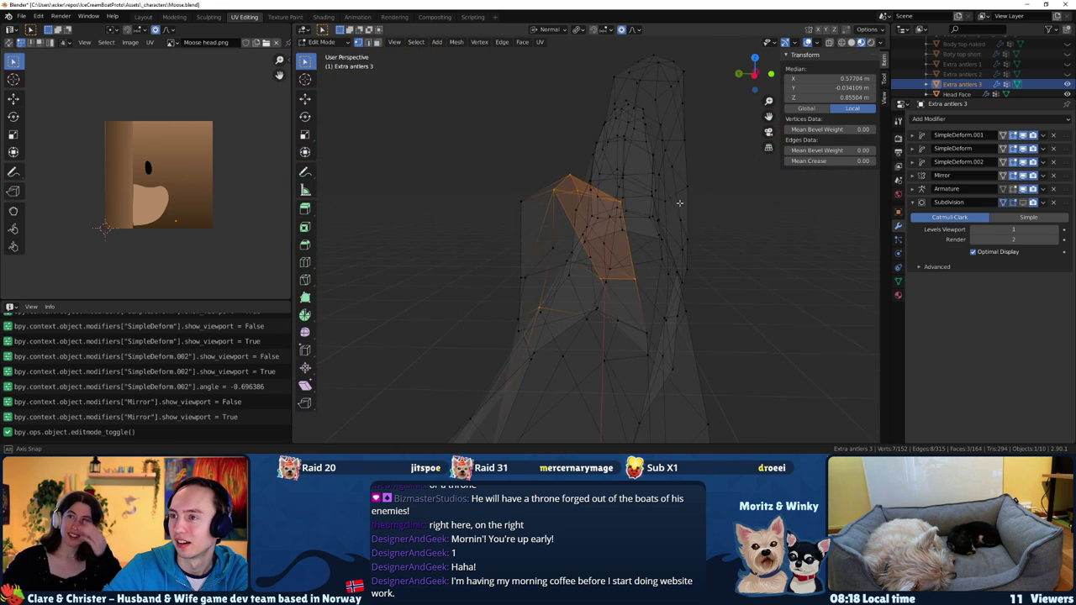
mouse_move(682, 241)
middle_mouse_down()
mouse_move(701, 204)
mouse_move(510, 303)
middle_mouse_up()
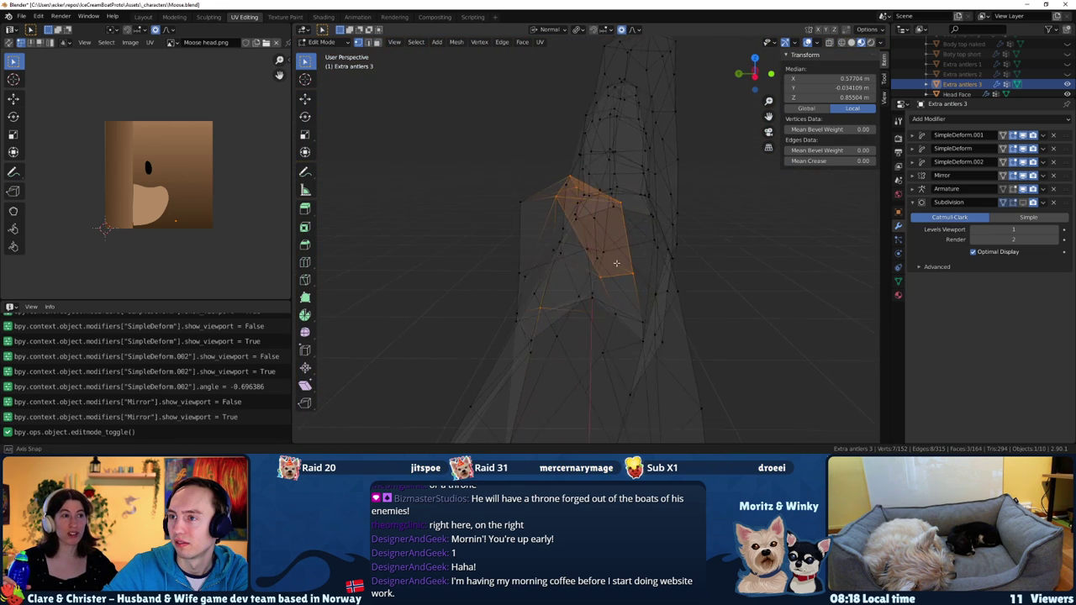
key("alt+a")
left_click(538, 308)
middle_click_drag(537, 308, 581, 304)
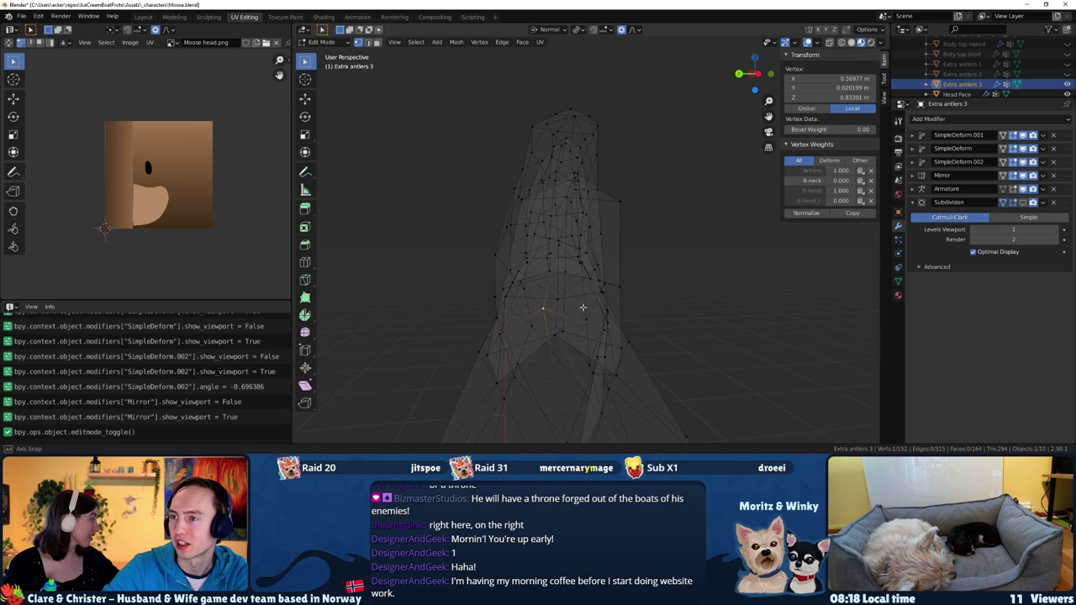
Move that antler vertex twice with proportional editing, adjusting the falloff radius
key("g")
scroll(591, 313, "down", 7)
scroll(587, 312, "down", 6)
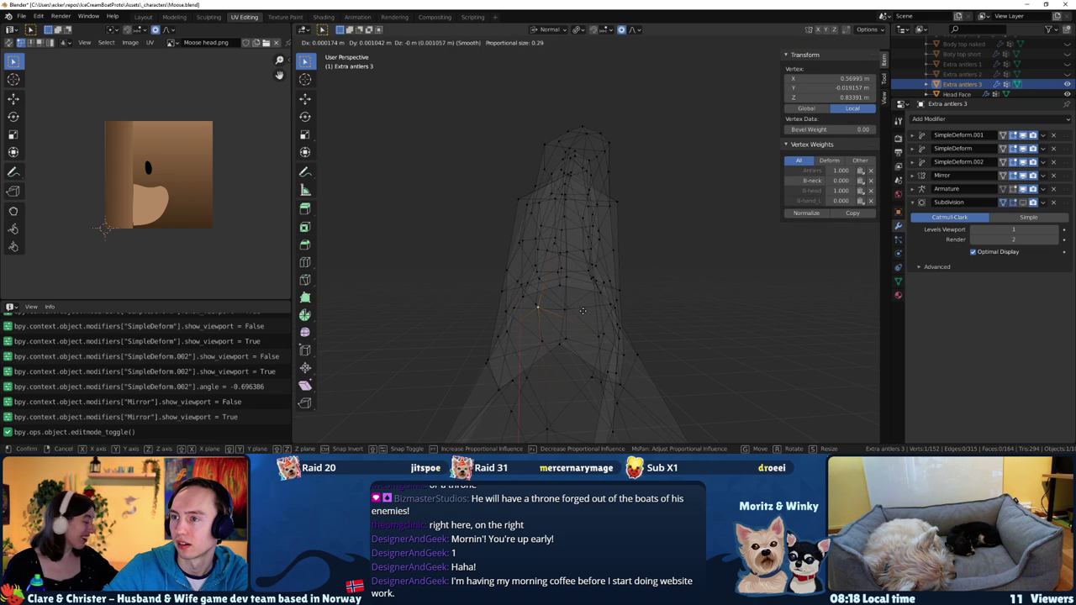
scroll(585, 313, "up", 8)
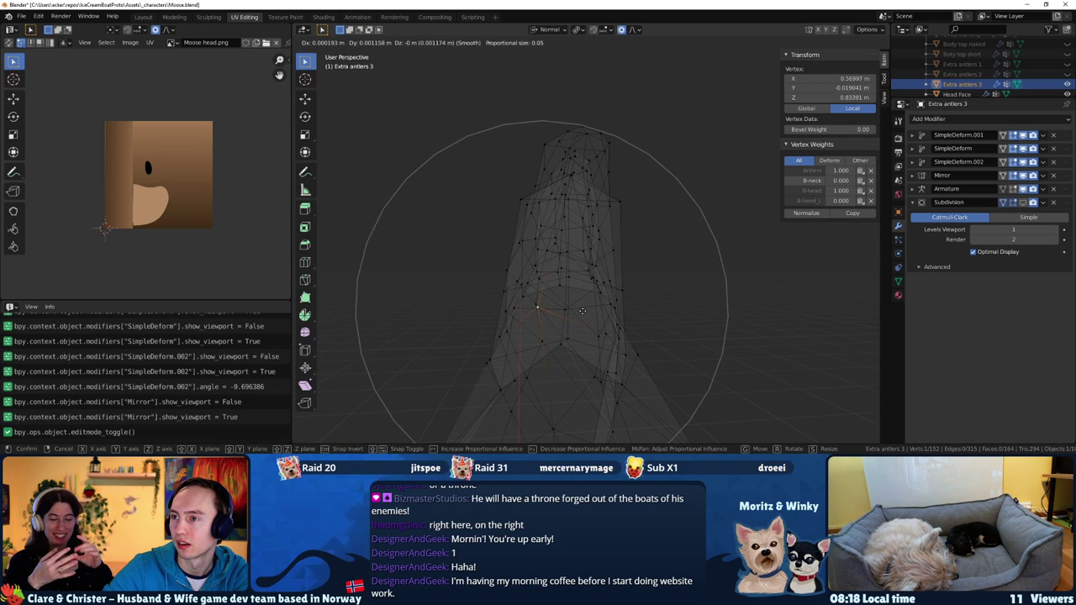
scroll(593, 316, "up", 6)
scroll(600, 318, "up", 6)
left_click(600, 318)
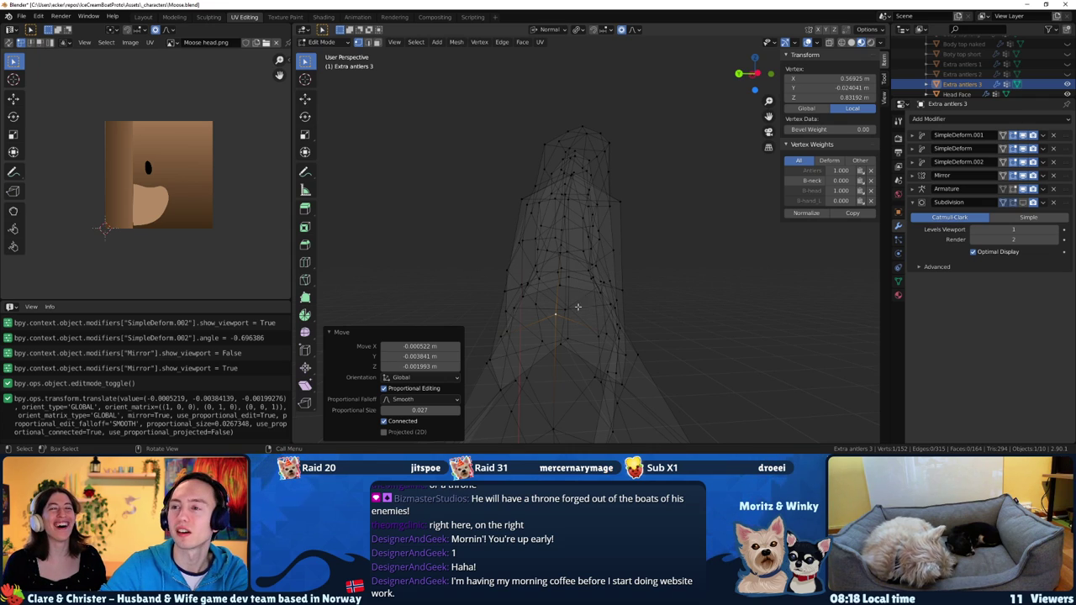
scroll(505, 303, "up", 4)
scroll(499, 294, "up", 2)
key("g")
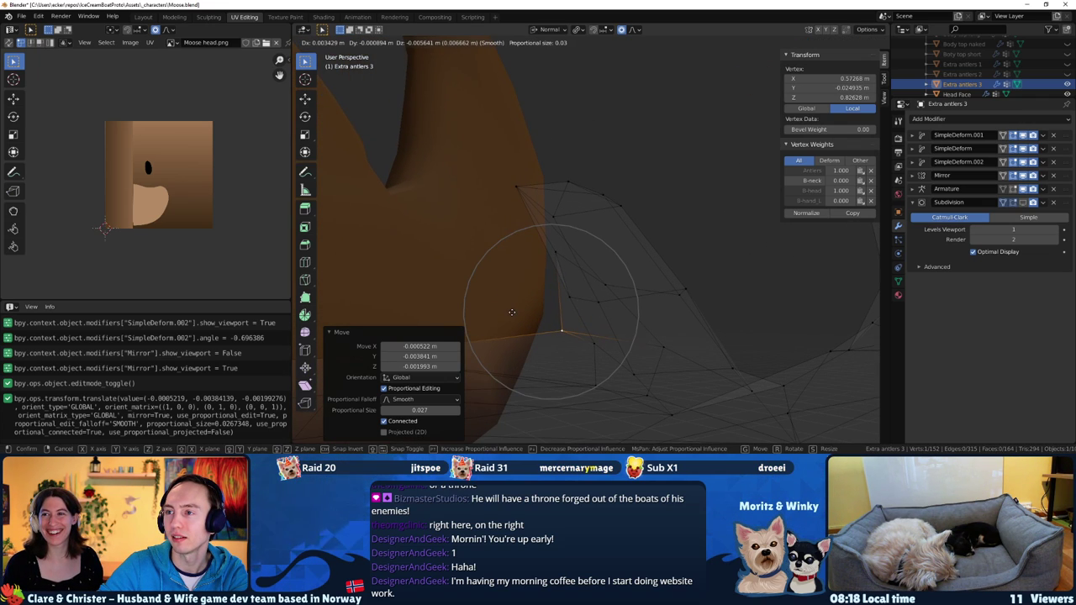
left_click(512, 312)
Make several more smooth-falloff moves on antler base vertices so the antler blends into the head
middle_click_drag(512, 313, 484, 312)
key("g")
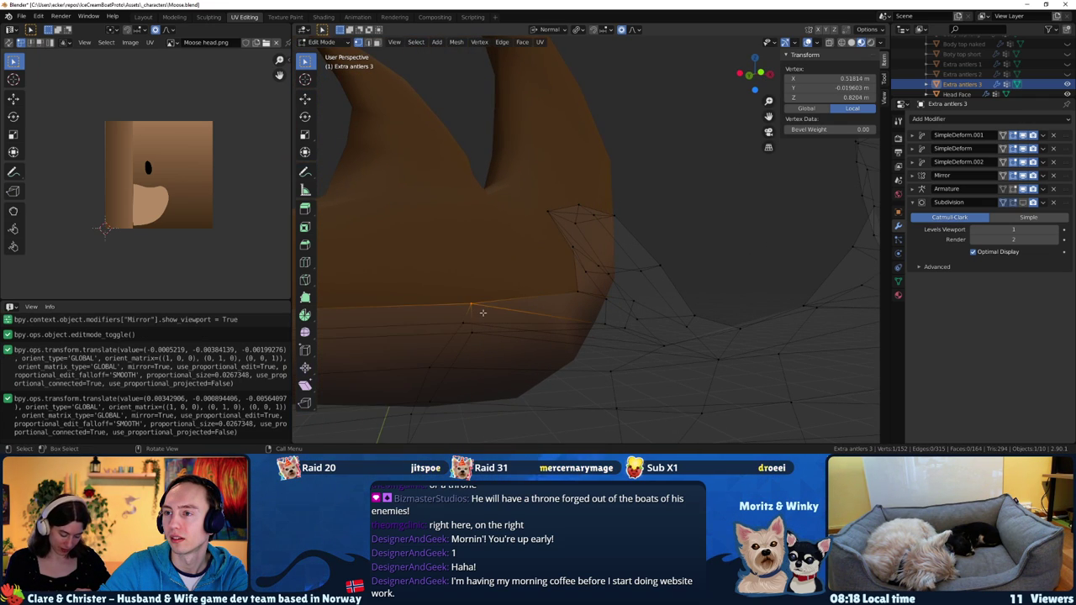
left_click(535, 314)
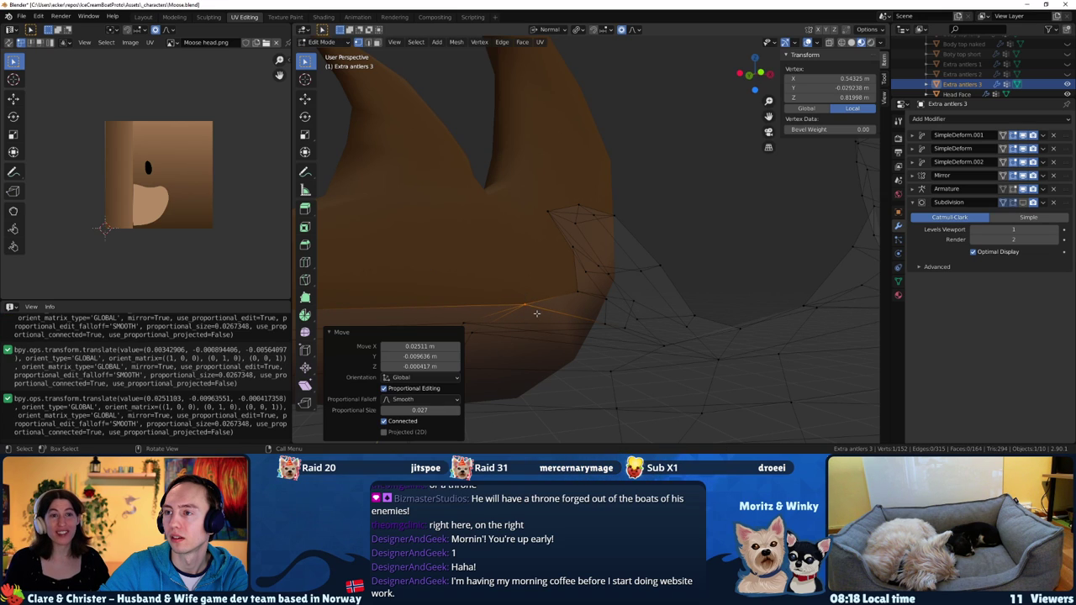
key("g")
left_click(574, 290)
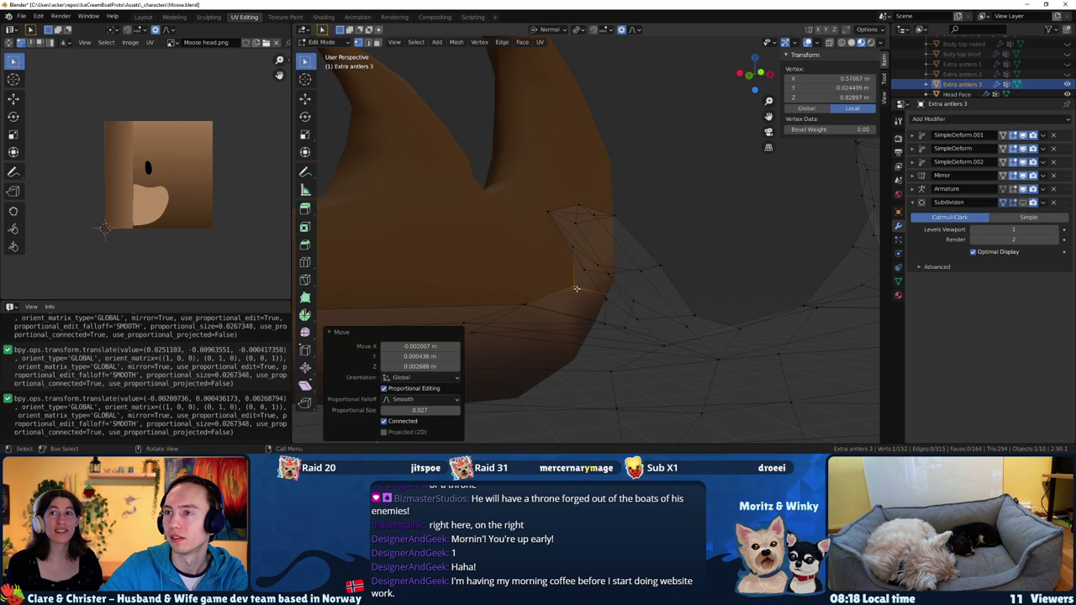
middle_click_drag(575, 290, 516, 297)
key("g")
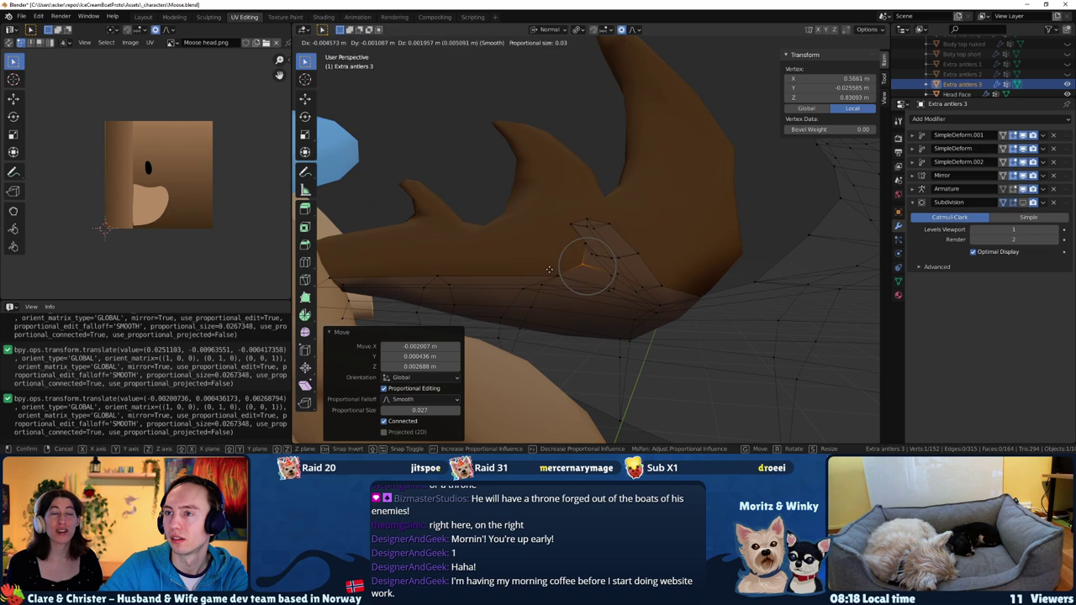
left_click(547, 268)
mouse_move(547, 268)
middle_mouse_down()
mouse_move(521, 264)
mouse_move(535, 298)
mouse_move(517, 308)
mouse_move(509, 253)
mouse_move(633, 218)
middle_mouse_up()
left_click(524, 311)
key("g")
left_click(513, 252)
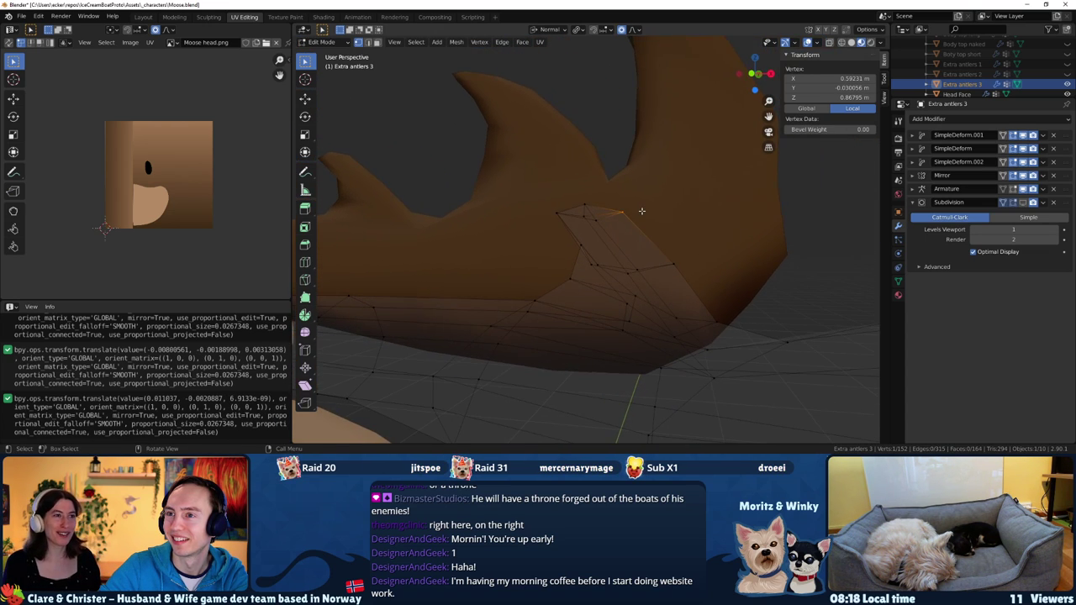
Cancel a vertex move, leave and re-enter Edit Mode, and select another antler vertex
left_click(632, 218)
key("g")
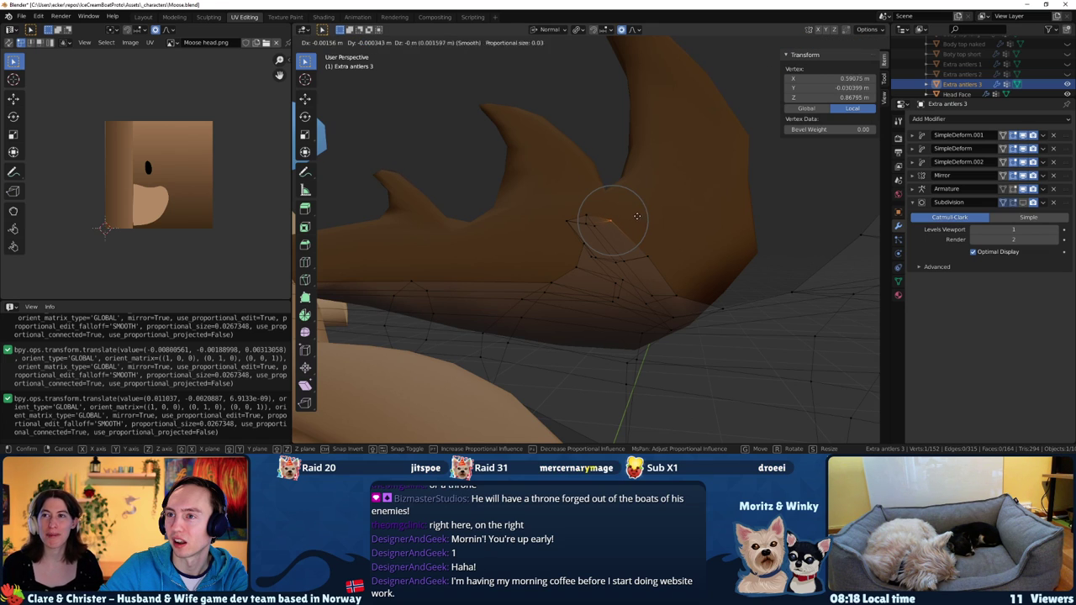
key("Escape")
key("Tab")
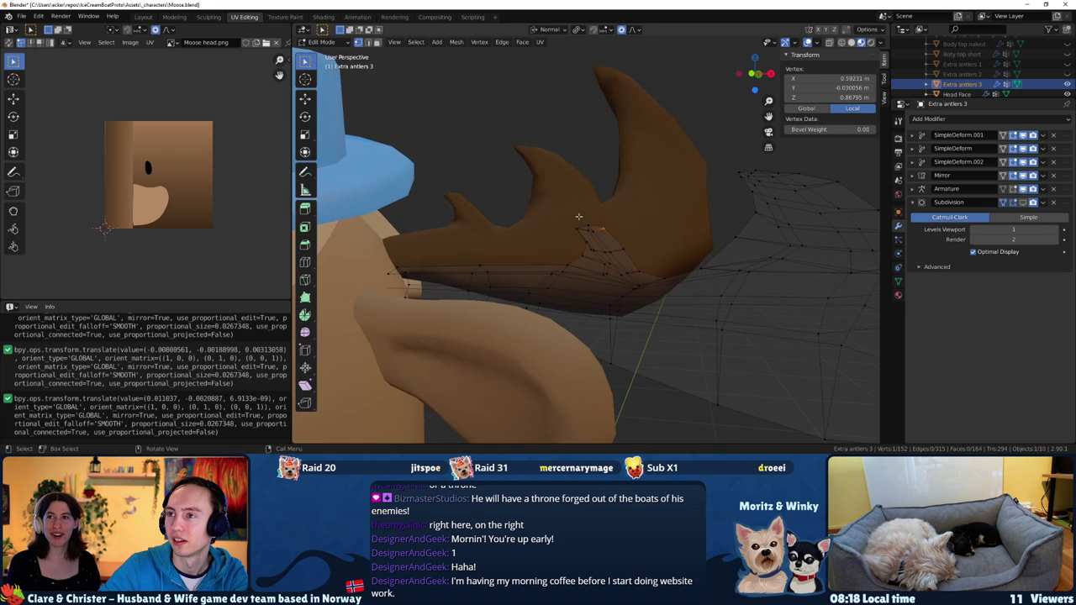
scroll(632, 216, "down", 5)
mouse_move(622, 252)
middle_mouse_down()
mouse_move(577, 289)
mouse_move(577, 266)
mouse_move(757, 177)
mouse_move(713, 187)
middle_mouse_up()
key("Tab")
scroll(658, 220, "up", 3)
left_click(757, 176)
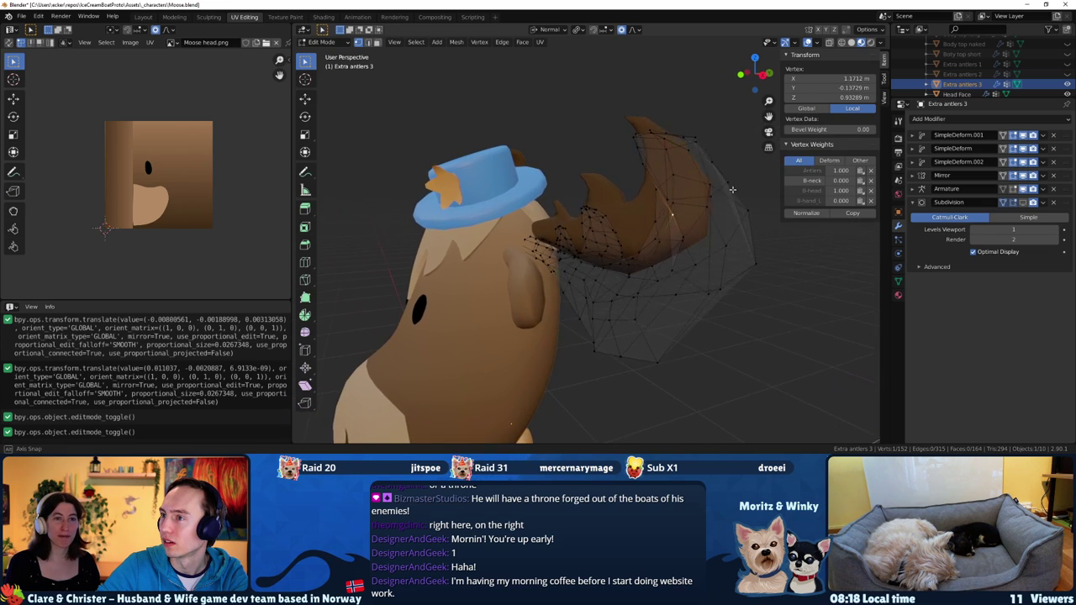
Nudge an antler vertex, then toggle local view on the antler and back to the full head
key("g")
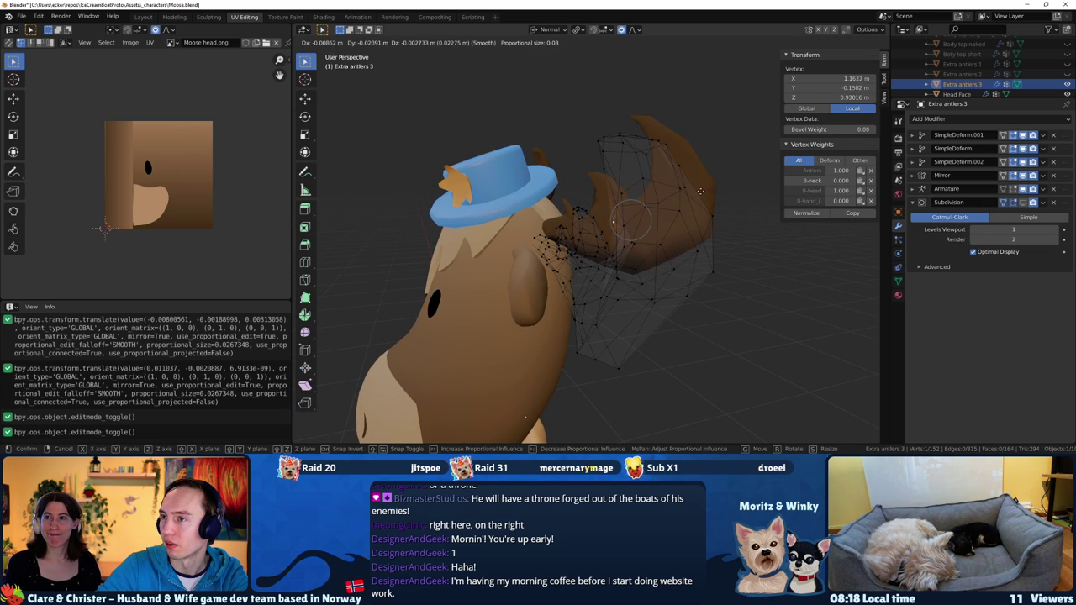
left_click(699, 192)
mouse_move(699, 191)
middle_mouse_down()
mouse_move(720, 220)
mouse_move(612, 236)
middle_mouse_up()
scroll(612, 236, "up", 5)
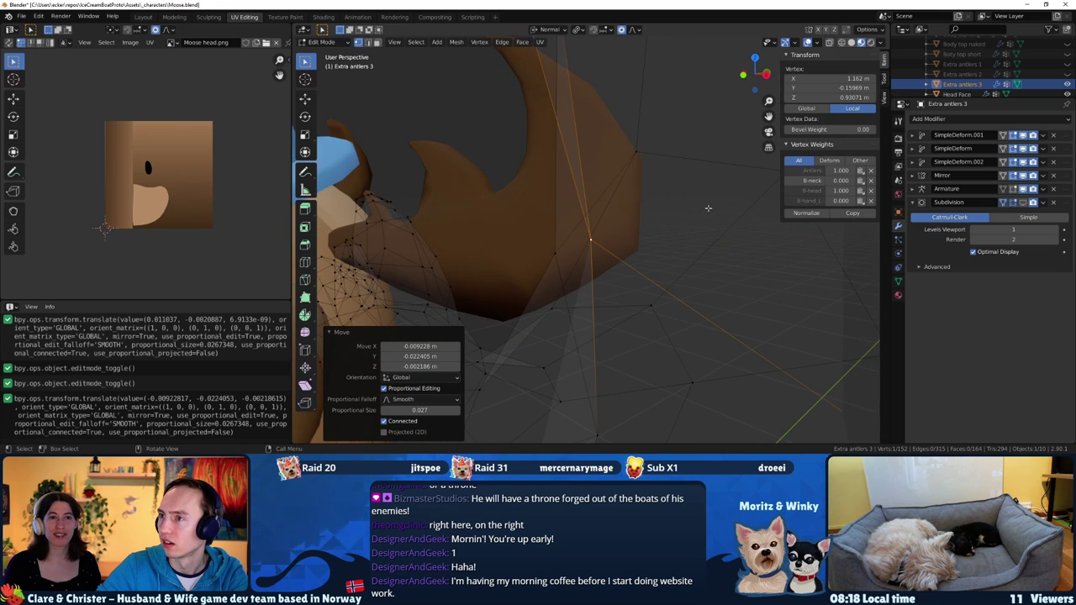
key("slash")
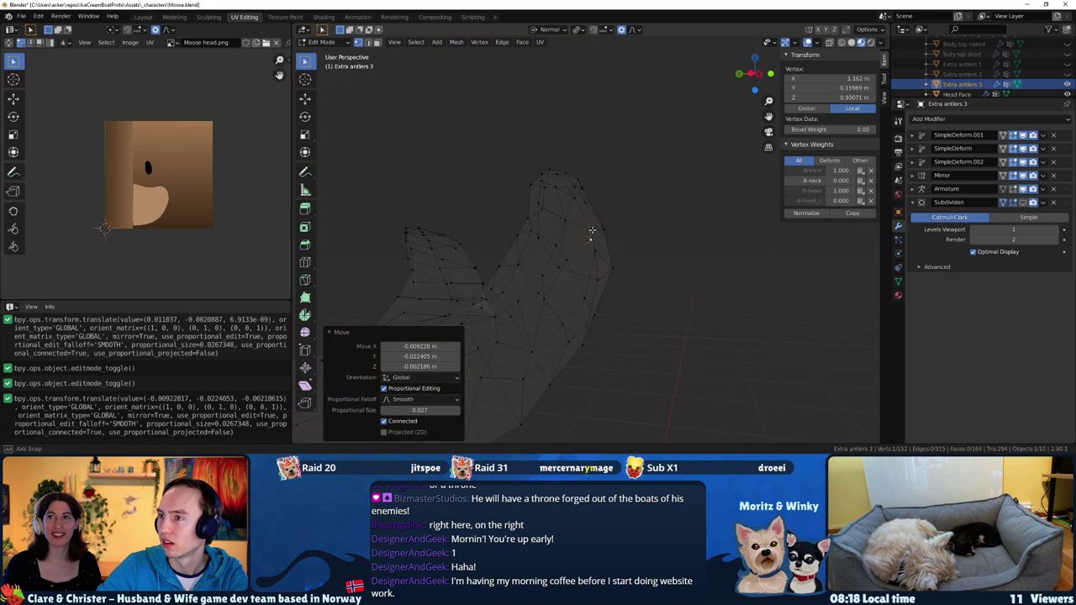
key("slash")
scroll(588, 255, "up", 3)
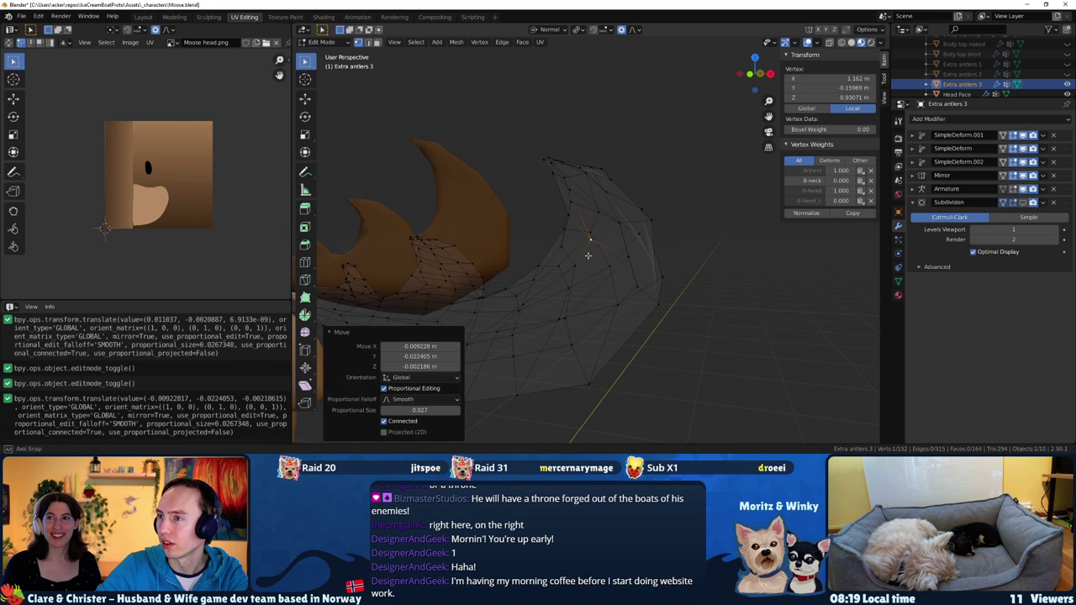
mouse_move(630, 256)
middle_mouse_down()
mouse_move(567, 236)
mouse_move(542, 265)
mouse_move(552, 288)
mouse_move(613, 238)
mouse_move(570, 255)
mouse_move(592, 221)
middle_mouse_up()
Make a series of small smooth-falloff moves on the outer antler vertices
key("g")
left_click(547, 256)
key("g")
left_click(569, 290)
key("g")
left_click(576, 251)
key("alt+a")
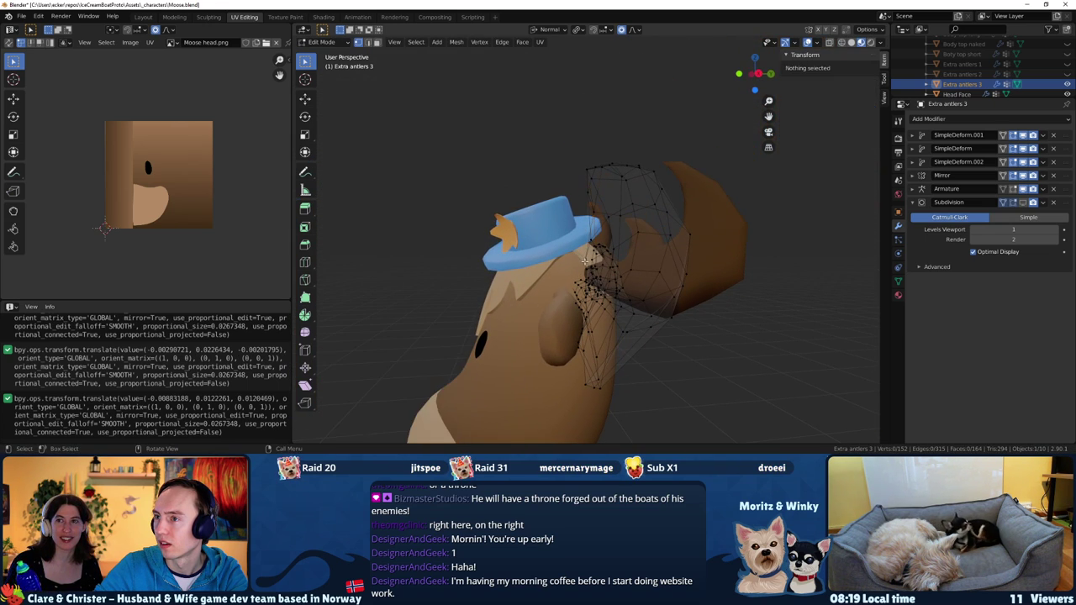
left_click(584, 261)
mouse_move(585, 261)
middle_mouse_down()
mouse_move(533, 258)
mouse_move(660, 242)
mouse_move(597, 260)
middle_mouse_up()
key("g")
left_click(546, 256)
Keep nudging antler vertices to smooth the outer antler's curve
key("g")
left_click(630, 249)
key("g")
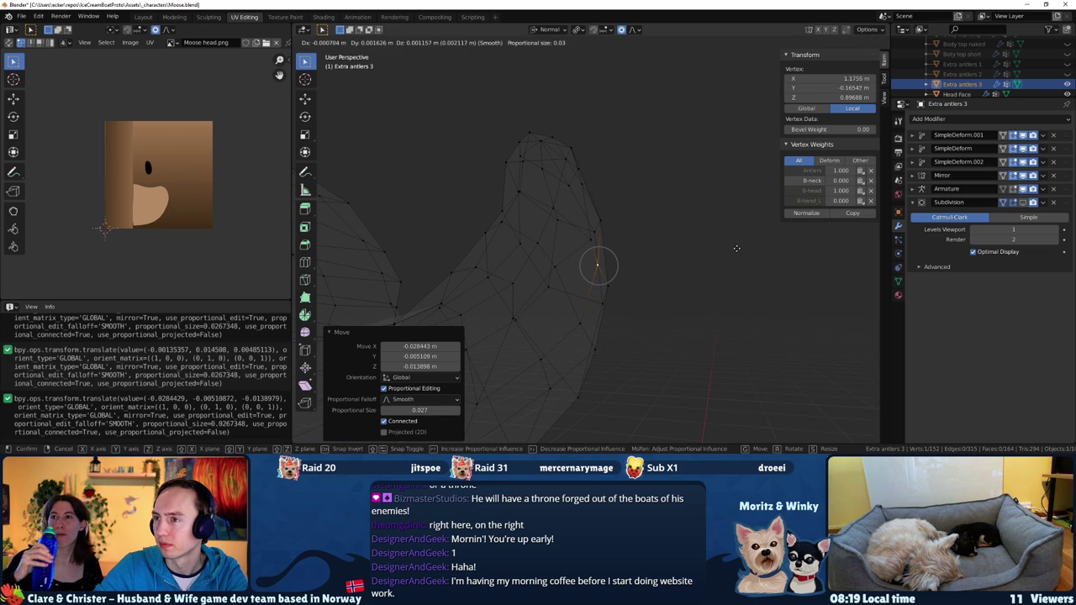
left_click(599, 260)
middle_click_drag(741, 246, 690, 243)
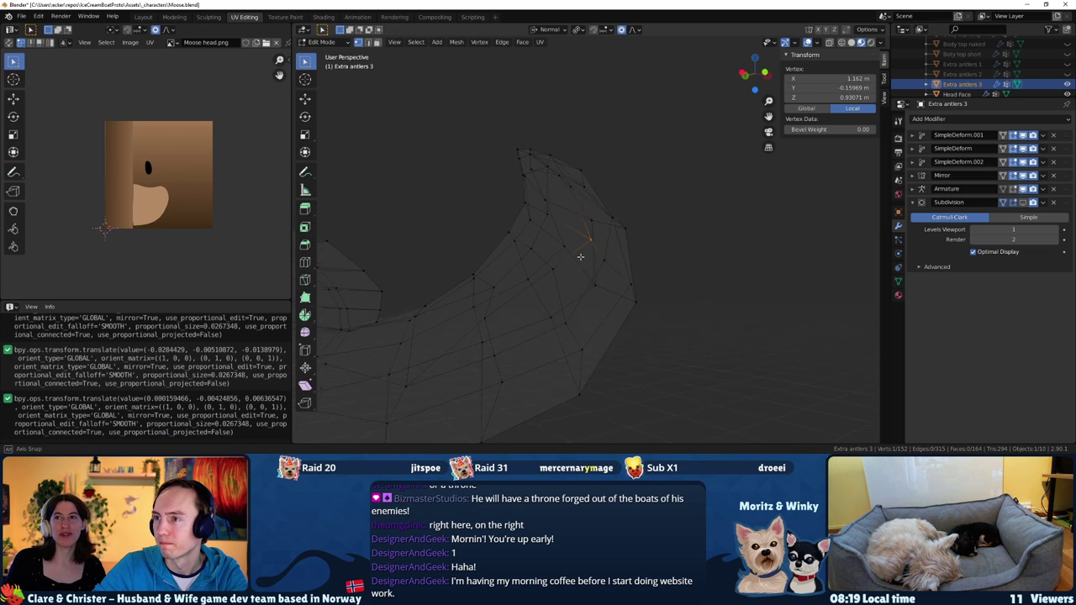
mouse_move(586, 234)
middle_mouse_down()
mouse_move(579, 255)
mouse_move(538, 281)
mouse_move(626, 236)
middle_mouse_up()
key("g")
left_click(528, 253)
key("g")
left_click(531, 287)
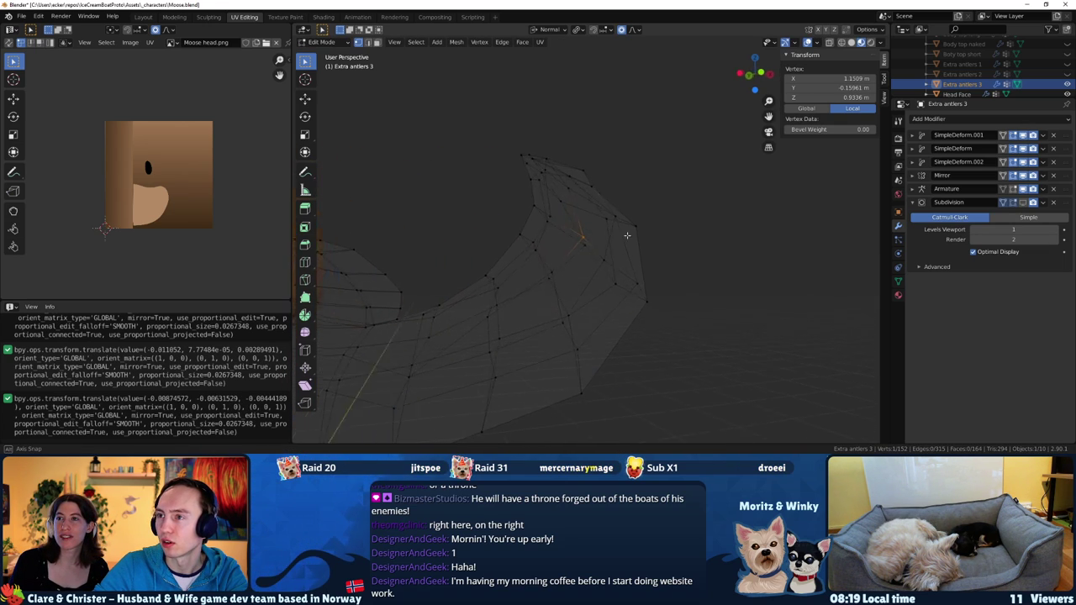
mouse_move(627, 235)
middle_mouse_down()
mouse_move(556, 206)
mouse_move(584, 200)
mouse_move(569, 190)
mouse_move(622, 219)
mouse_move(594, 177)
middle_mouse_up()
Move the antler-tip vertex about 0.001 m X and -0.005 m Y, then frame the tip vertices
key("Tab")
key("Tab")
key("Tab")
key("Tab")
left_click(571, 190)
key("g")
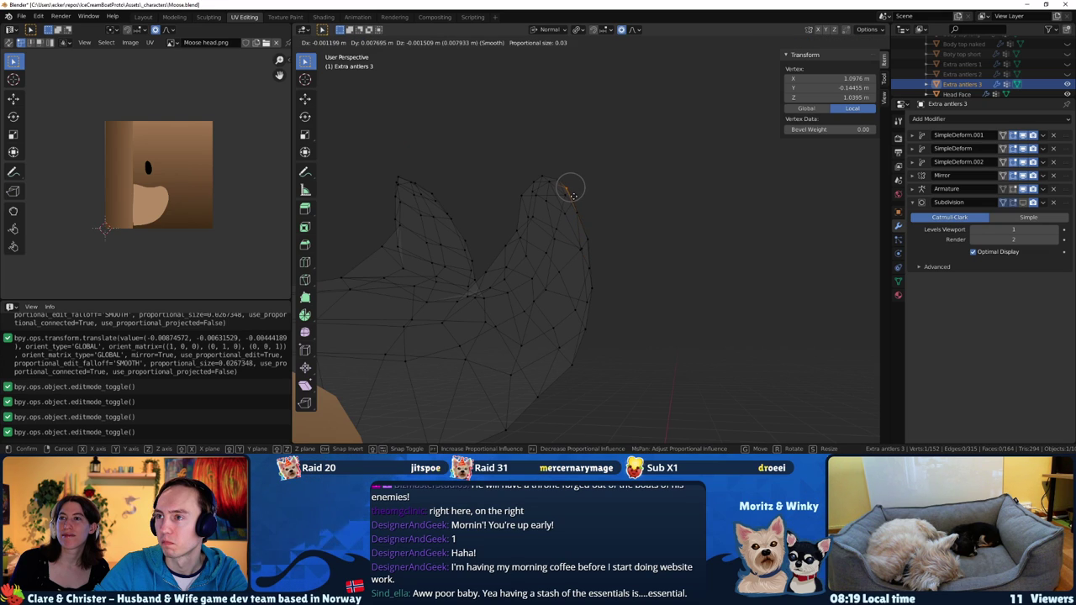
left_click(574, 199)
mouse_move(573, 198)
middle_mouse_down()
mouse_move(620, 196)
mouse_move(635, 213)
middle_mouse_up()
left_click_drag(627, 210, 628, 211)
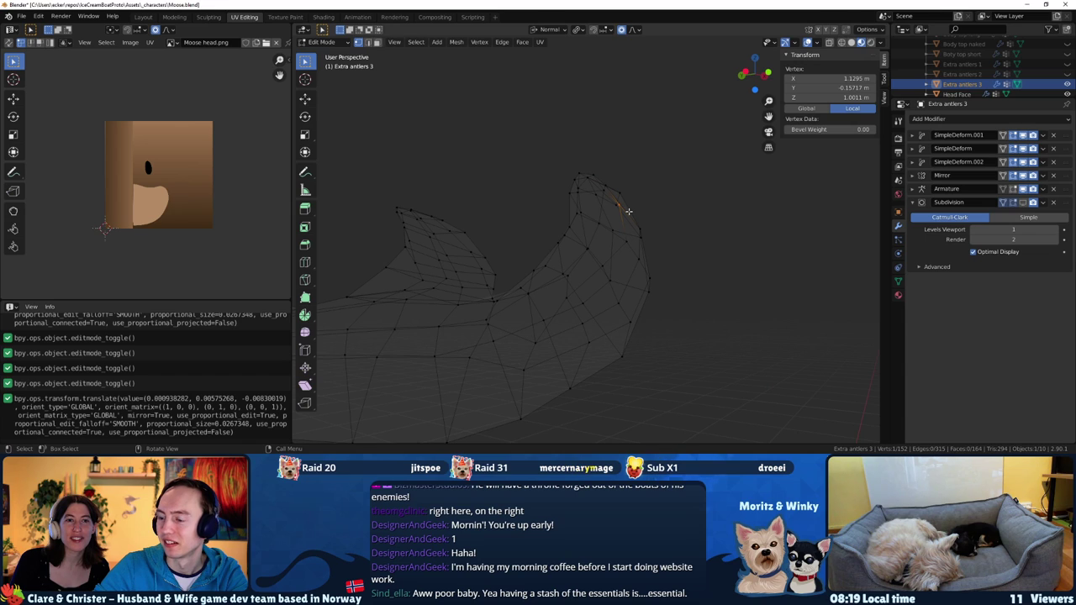
key("KP_Decimal")
scroll(618, 227, "down", 5)
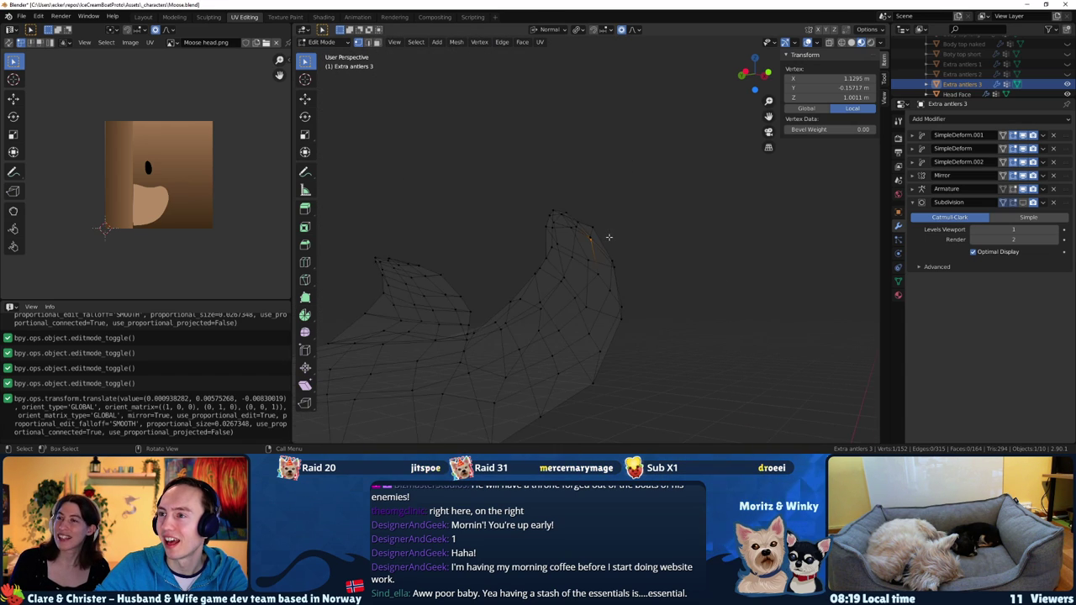
middle_click_drag(622, 223, 636, 221)
Make the final small moves on the antler vertices to finish the tip's shape
key("g")
left_click(639, 220)
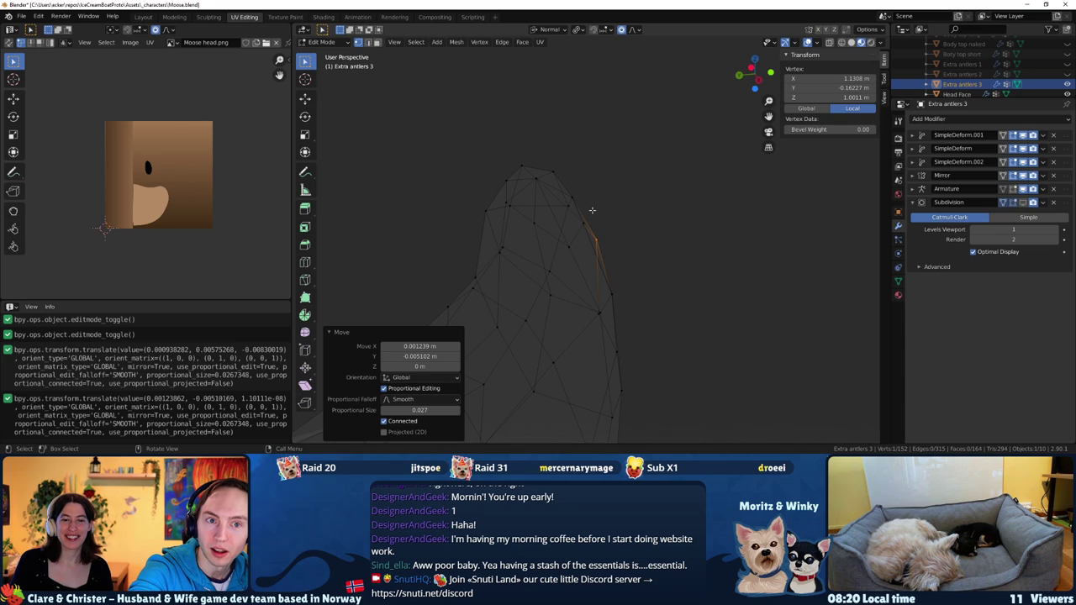
mouse_move(591, 210)
middle_mouse_down()
mouse_move(555, 185)
mouse_move(689, 228)
middle_mouse_up()
key("g")
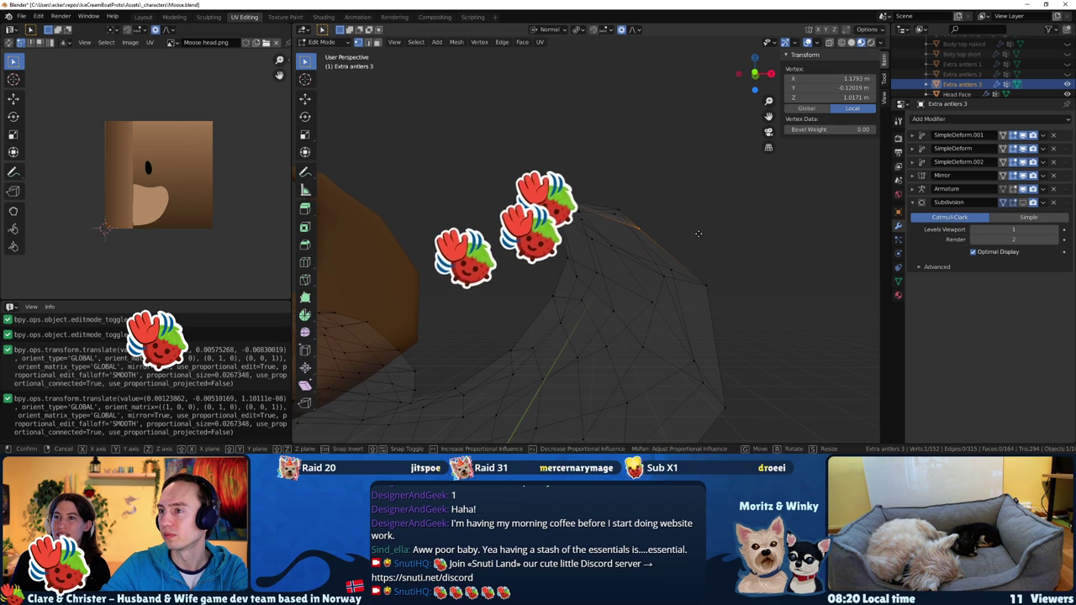
left_click(696, 232)
mouse_move(696, 232)
middle_mouse_down()
mouse_move(575, 180)
mouse_move(630, 171)
mouse_move(521, 195)
mouse_move(562, 223)
mouse_move(600, 224)
middle_mouse_up()
key("g")
left_click(623, 160)
key("g")
left_click(630, 171)
Return to Object Mode, deselect the antlers, save Moose.blend and switch to Unity
key("Tab")
scroll(600, 224, "down", 4)
left_click(639, 269)
mouse_move(648, 271)
middle_mouse_down()
mouse_move(589, 296)
mouse_move(660, 251)
middle_mouse_up()
left_click(667, 148)
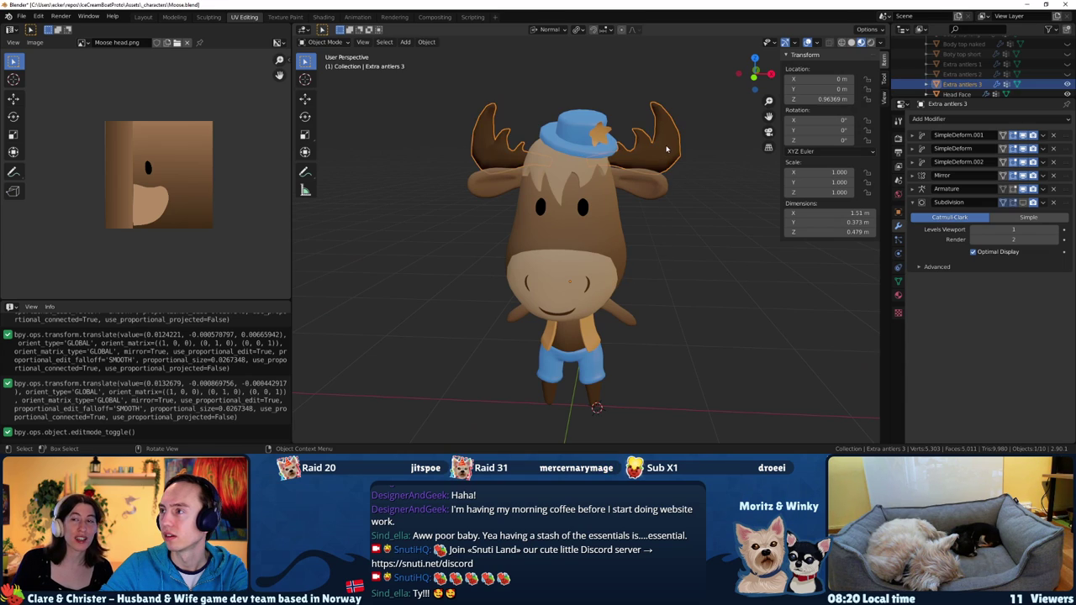
left_click(680, 241)
key("ctrl+s")
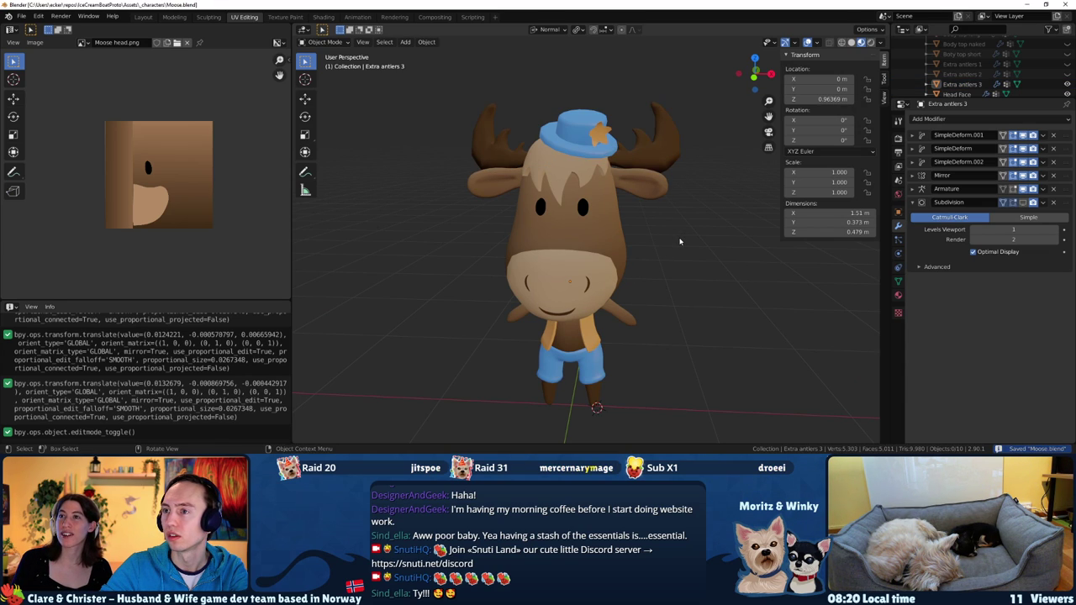
key("alt+Tab")
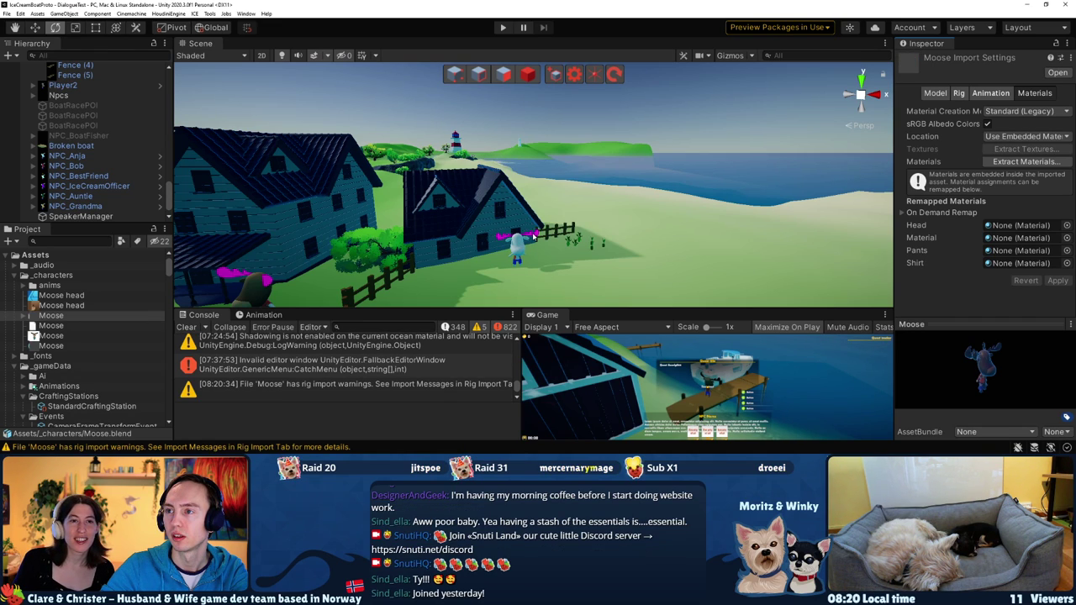
Frame the Scene view on the NPC_Anja moose character
left_click(533, 237)
key("f")
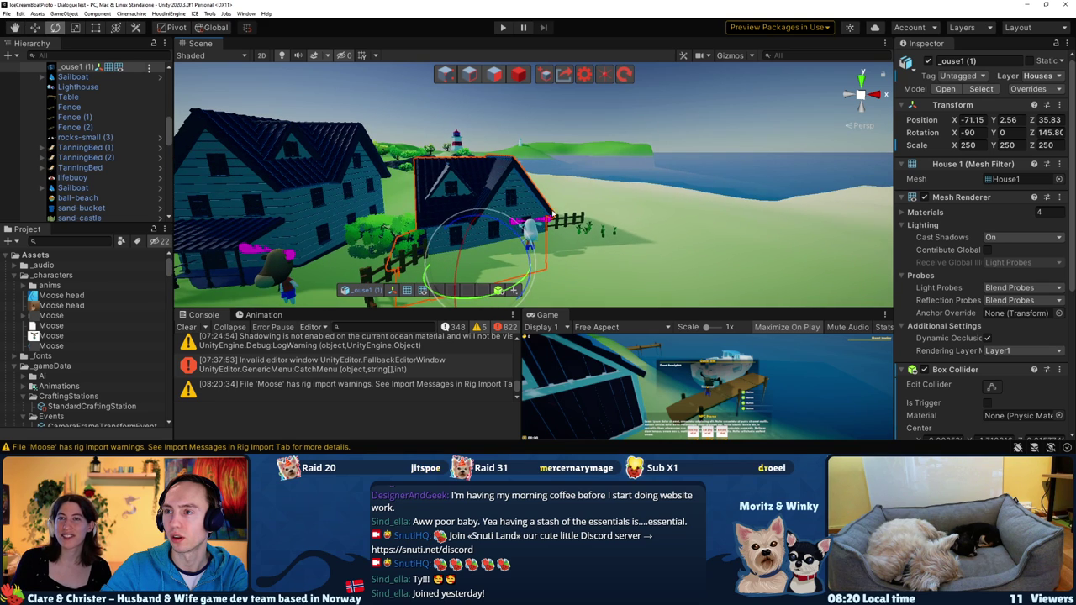
left_click(536, 228)
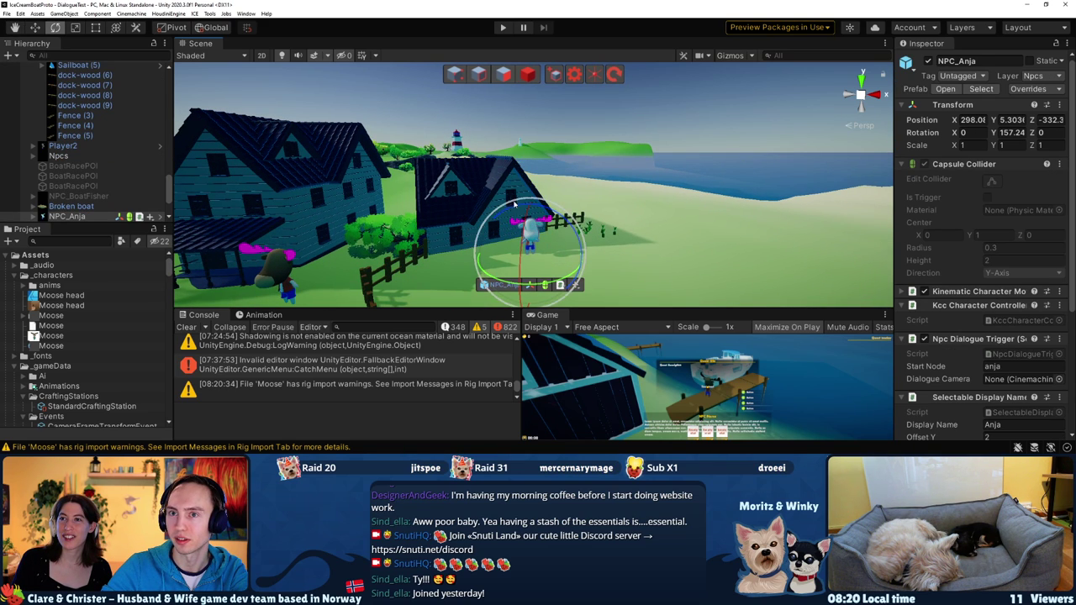
key("f")
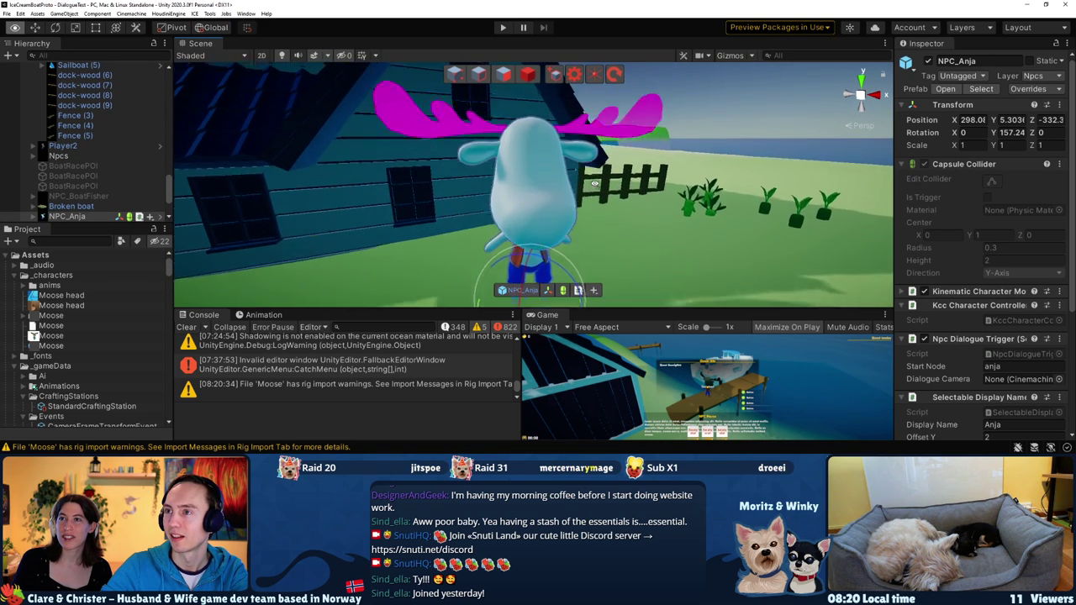
left_click_drag(594, 182, 555, 189, "alt")
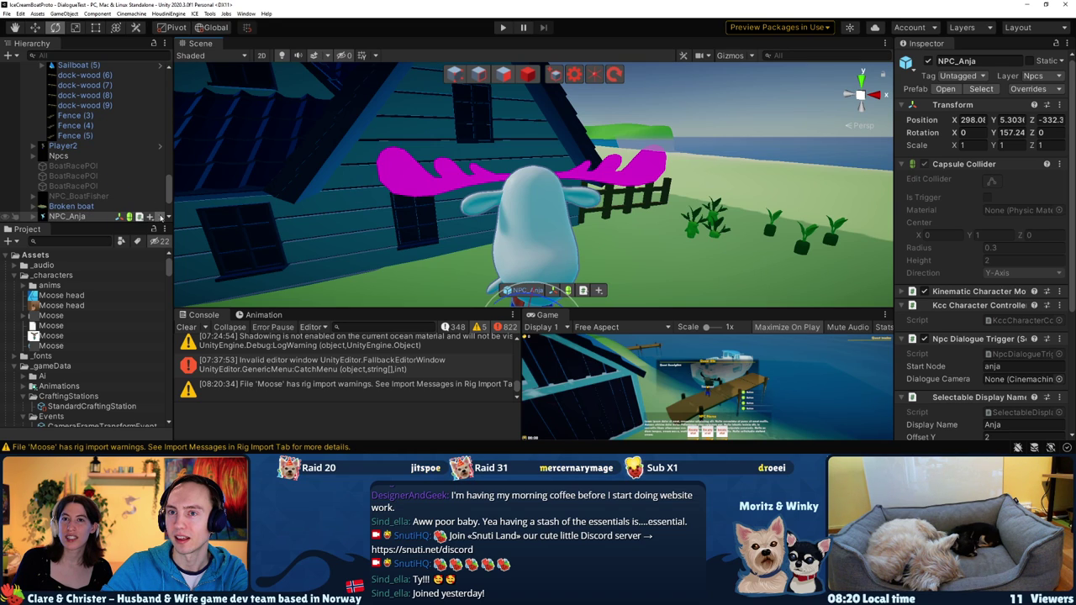
Open the NPC_Anja prefab and select its Extra antlers 1 object
left_click(165, 217)
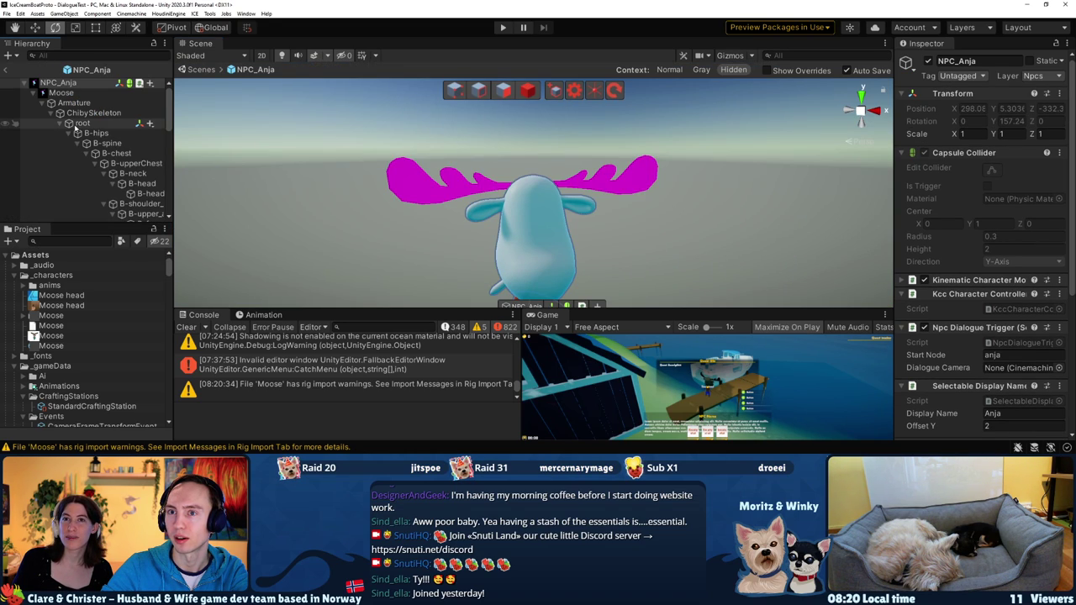
scroll(75, 128, "down", 5)
scroll(76, 128, "down", 5)
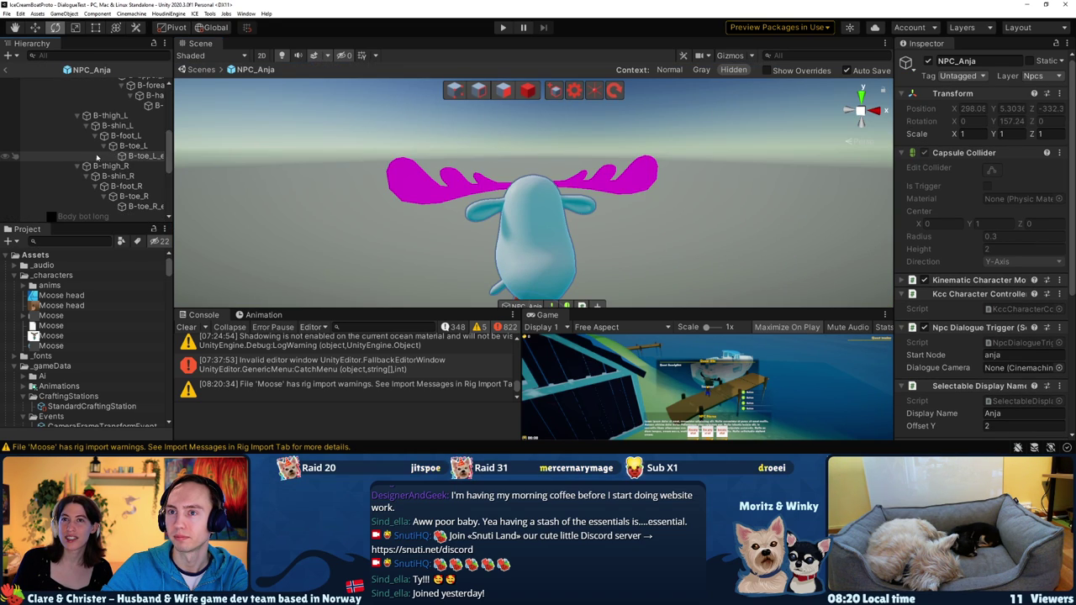
left_click(608, 183)
left_click(635, 180)
left_click(639, 178)
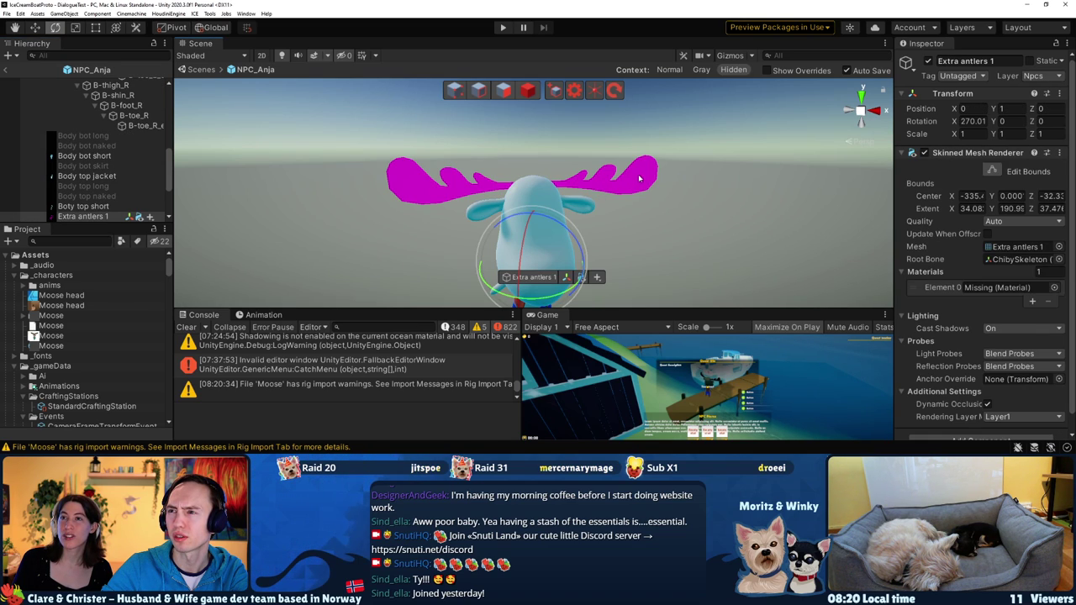
left_click(636, 180)
left_click(126, 216)
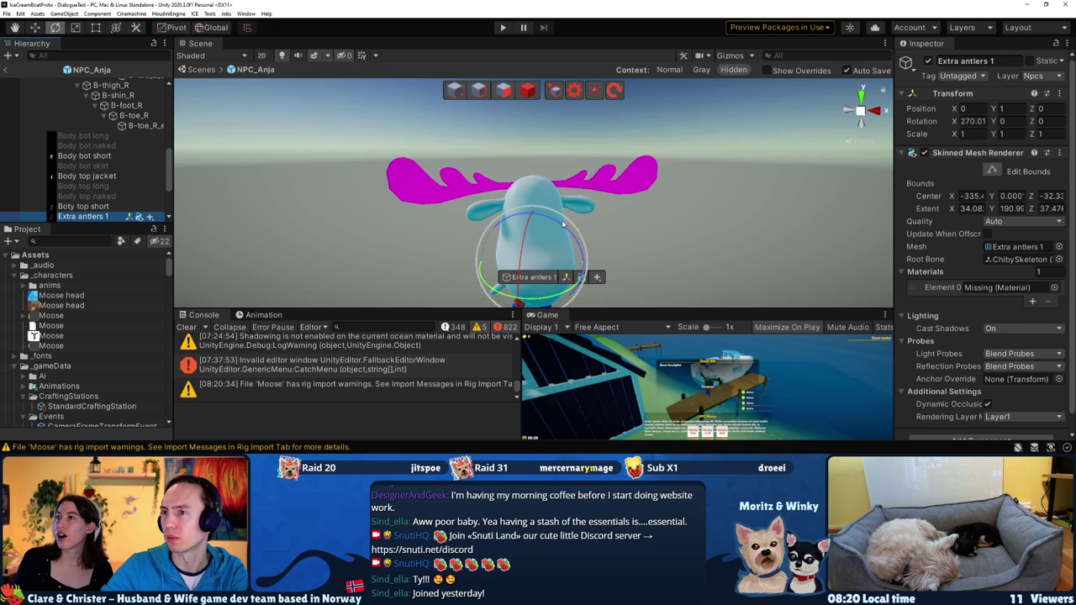
key("w")
right_click_drag(563, 224, 593, 227, "alt")
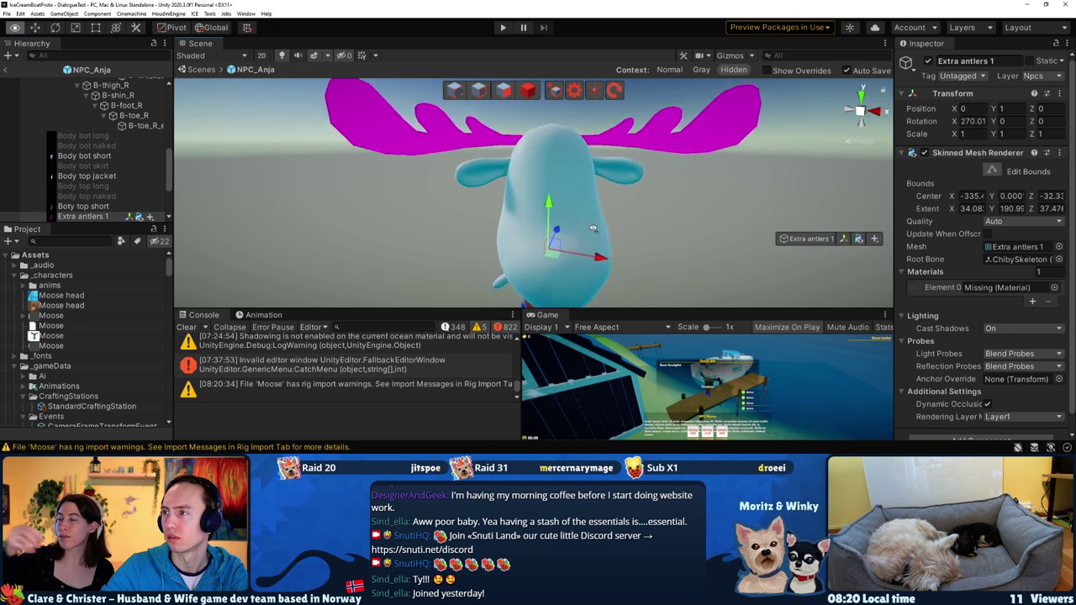
left_click_drag(593, 228, 605, 229, "alt")
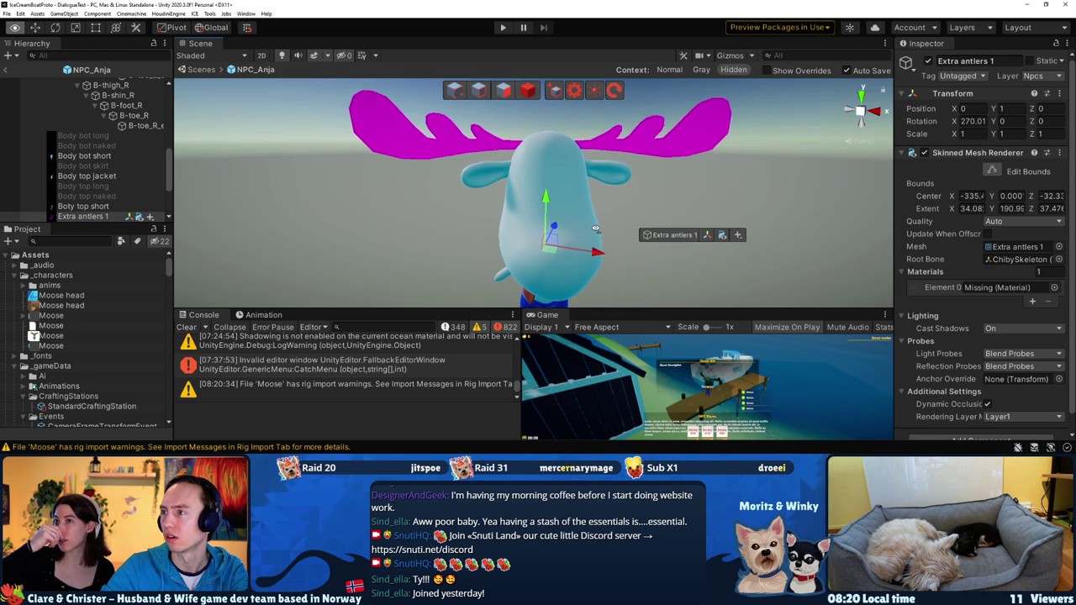
Open and dismiss the Element 0 material picker, then exit back to the scene
left_click(1054, 287)
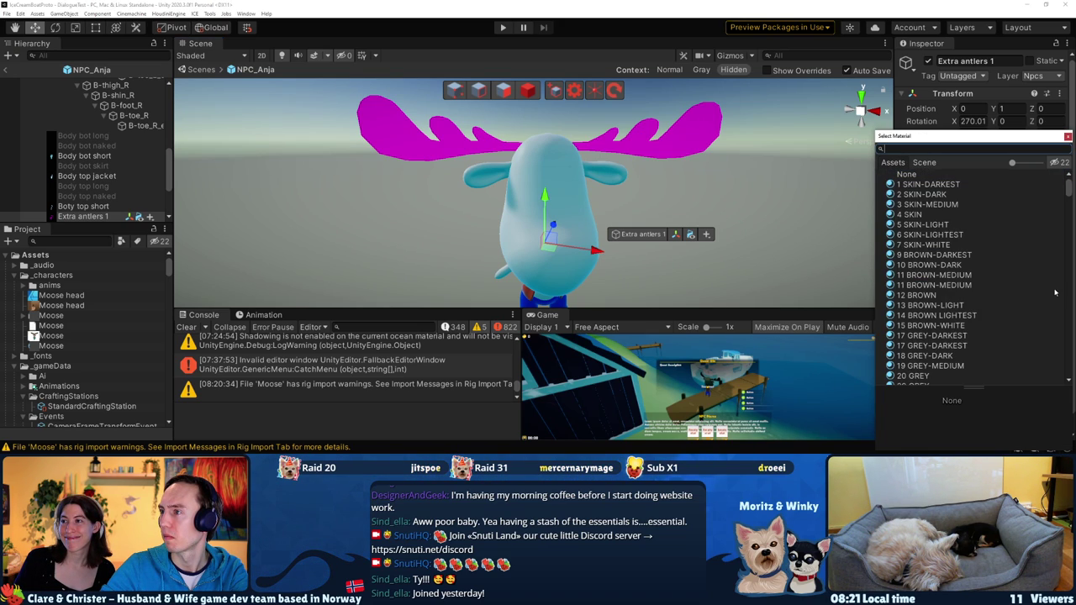
key("Escape")
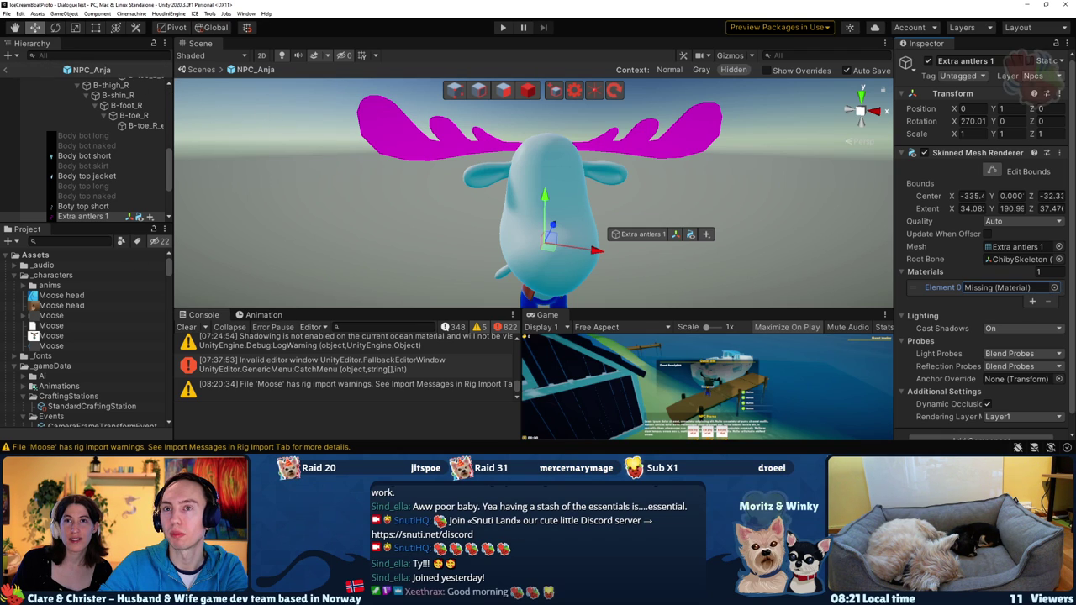
left_click(6, 72)
left_click(7, 72)
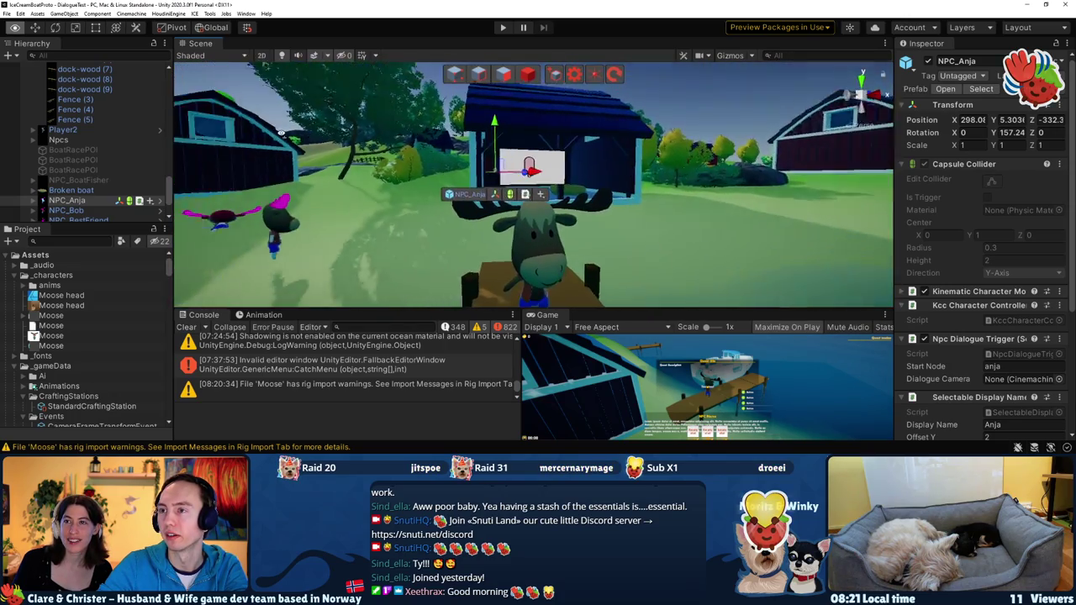
Orbit and zoom around NPC_Anja and the nearby barns, then switch to Blender
right_click_drag(246, 138, 352, 160)
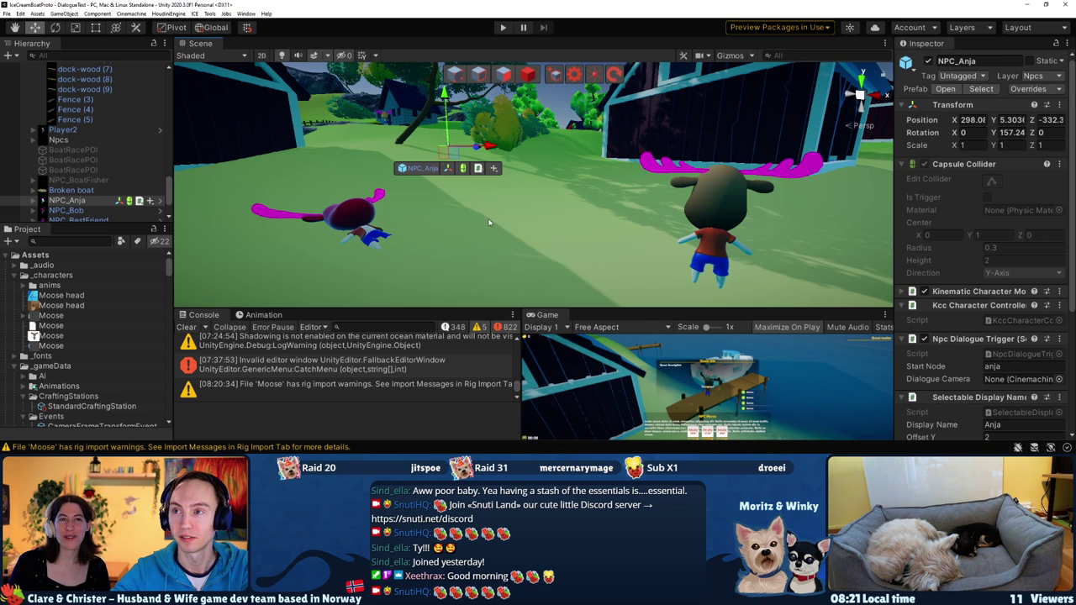
mouse_move(351, 157)
left_mouse_down("alt")
mouse_move(498, 199)
mouse_move(445, 251)
left_mouse_up("alt")
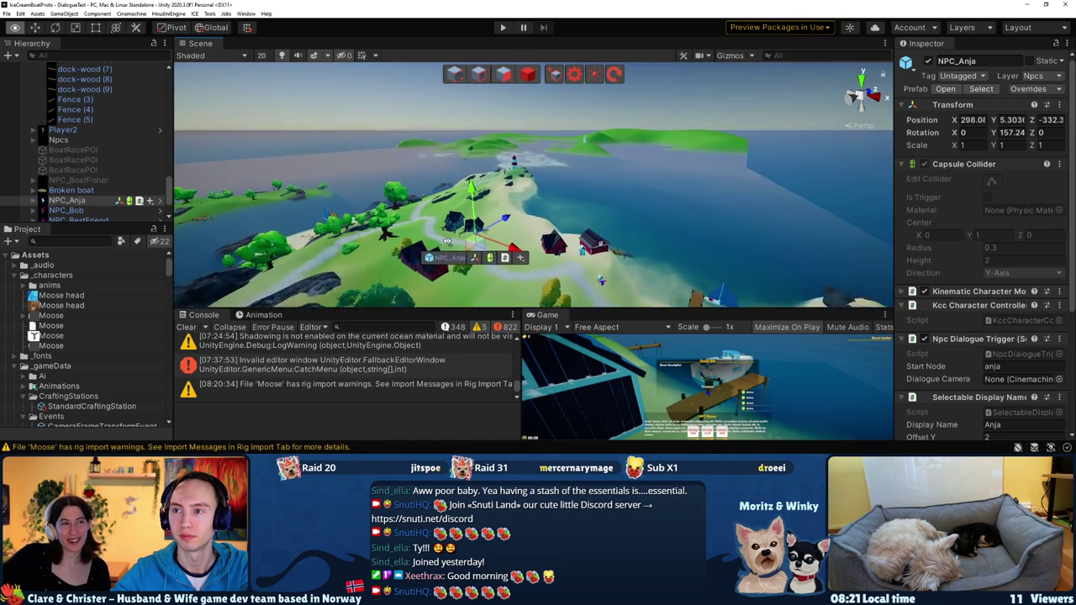
scroll(446, 252, "up", 3)
scroll(450, 257, "up", 3)
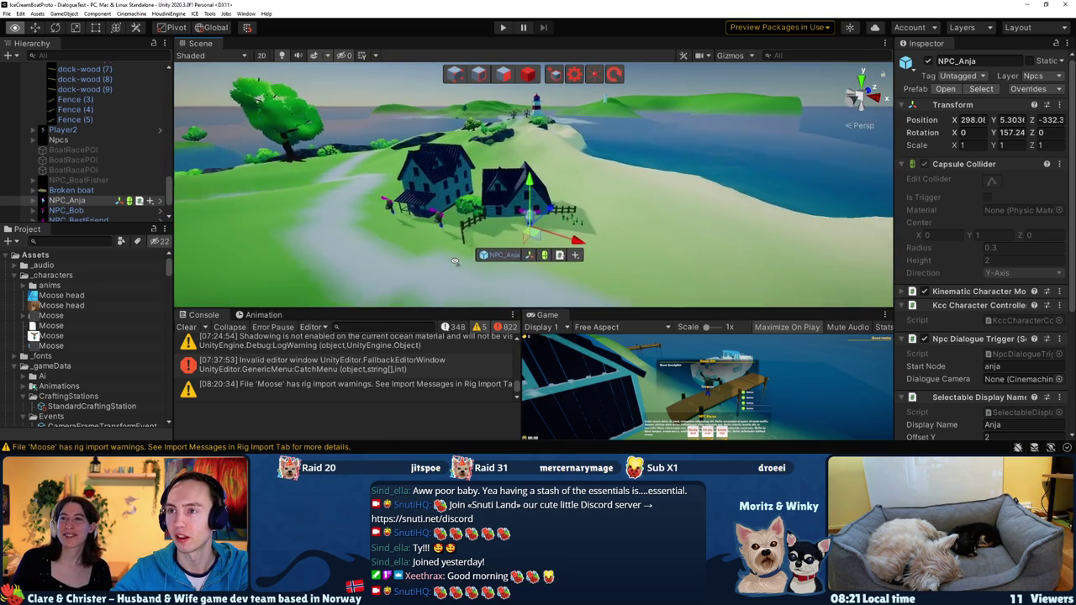
scroll(454, 263, "up", 3)
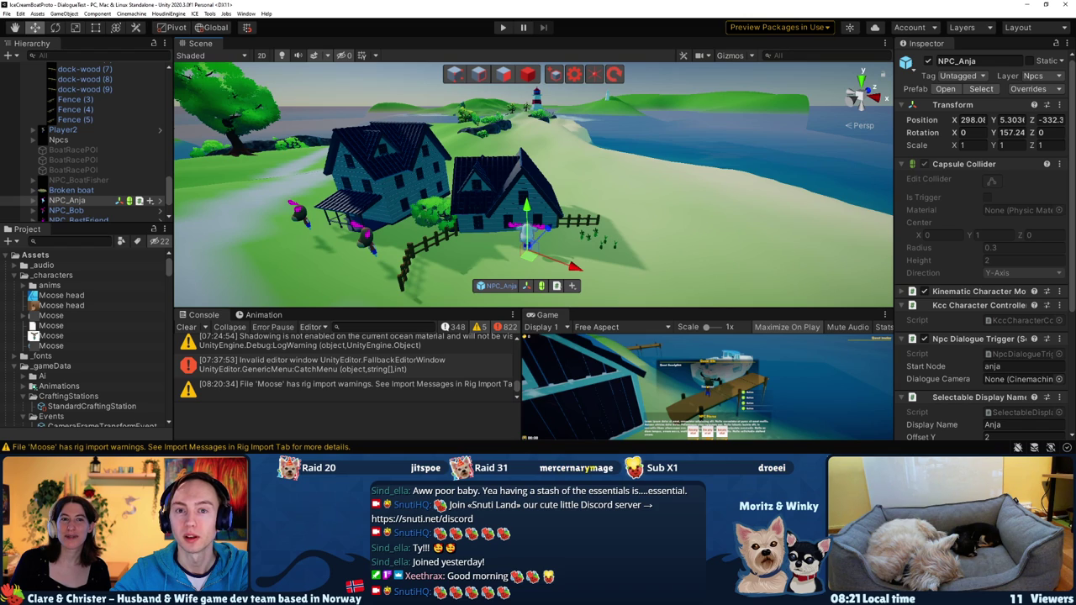
key("alt+Tab")
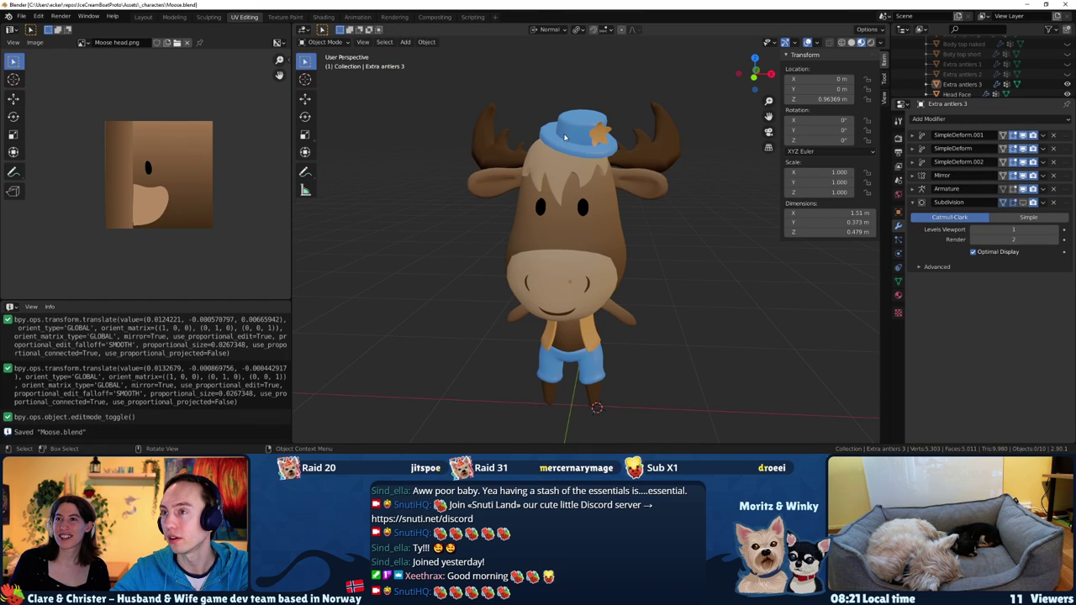
Select Accessory Hat 1, check its material settings, and save Moose.blend before returning to Unity
left_click(565, 137)
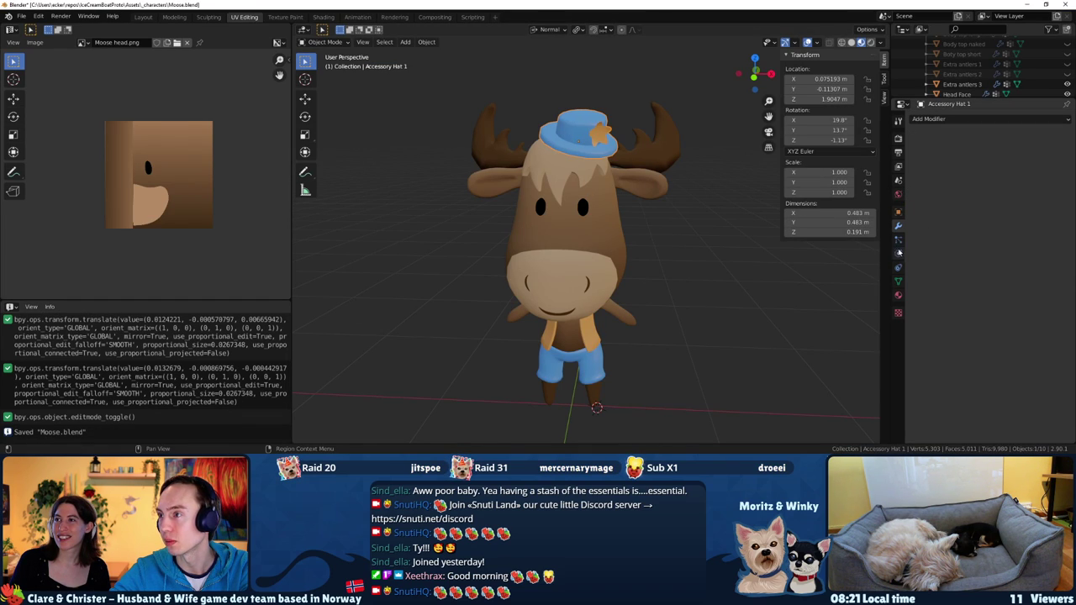
left_click(898, 295)
left_click(914, 181)
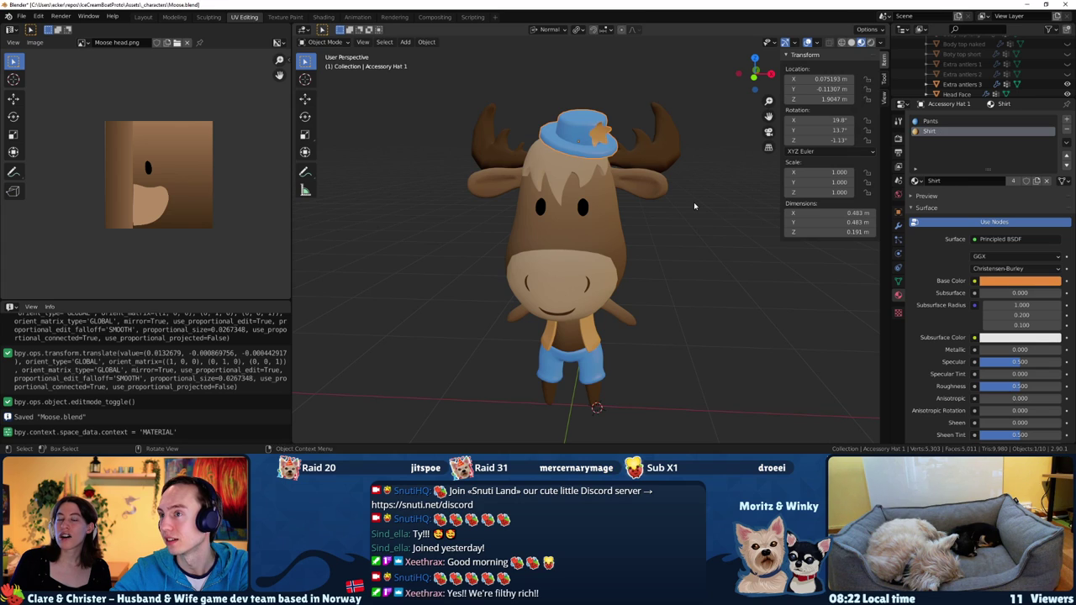
middle_click_drag(694, 205, 695, 203)
key("ctrl+s")
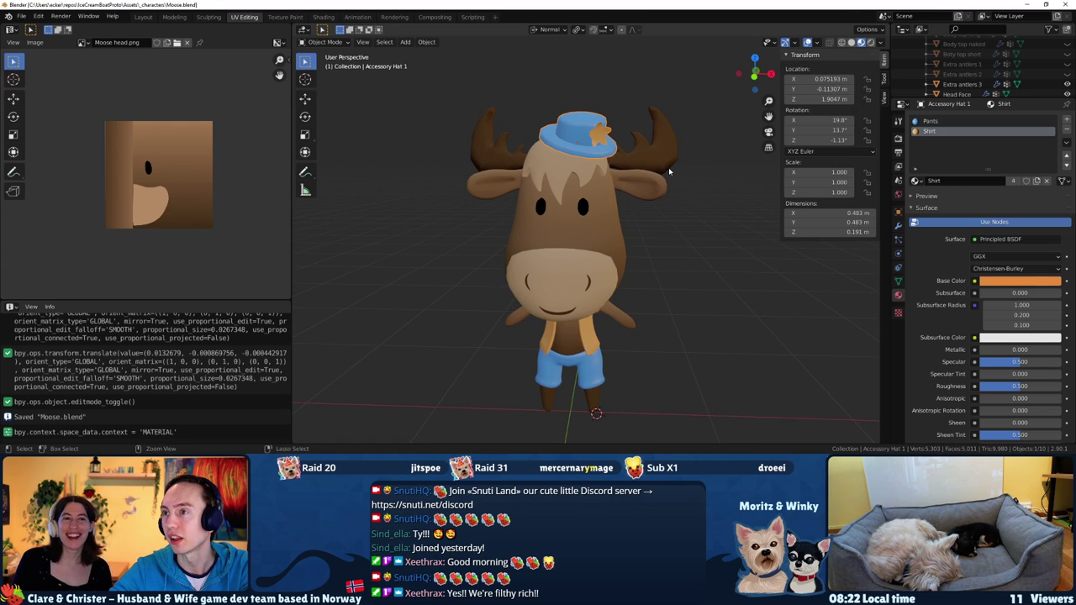
key("alt+Tab")
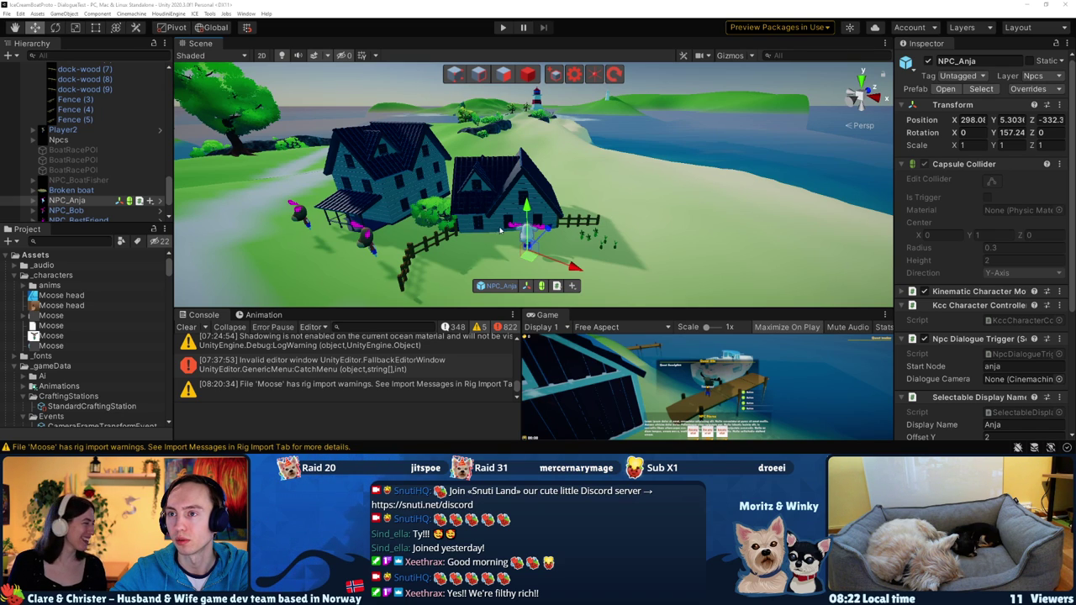
Open the NPC_Anja prefab and assign the Moose material to Head Moose
right_click_drag(378, 248, 507, 251)
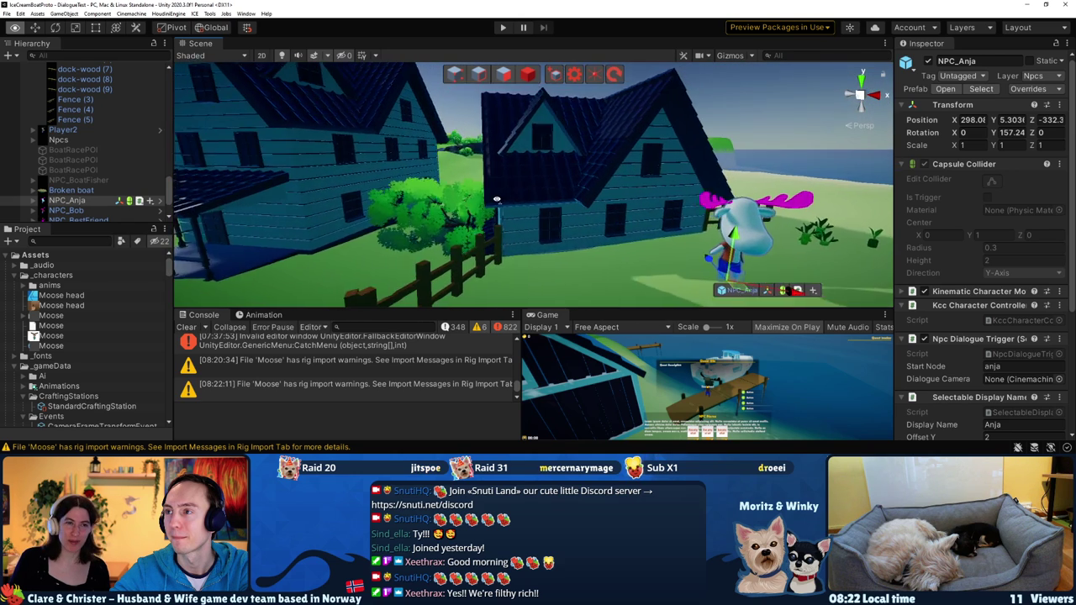
right_click_drag(507, 250, 437, 252)
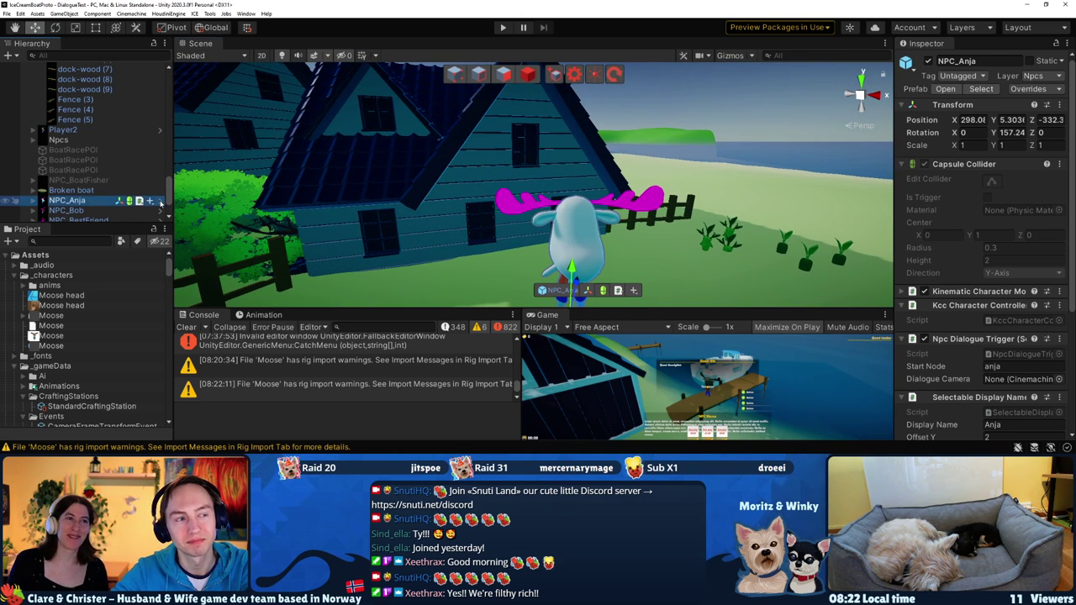
left_click(159, 202)
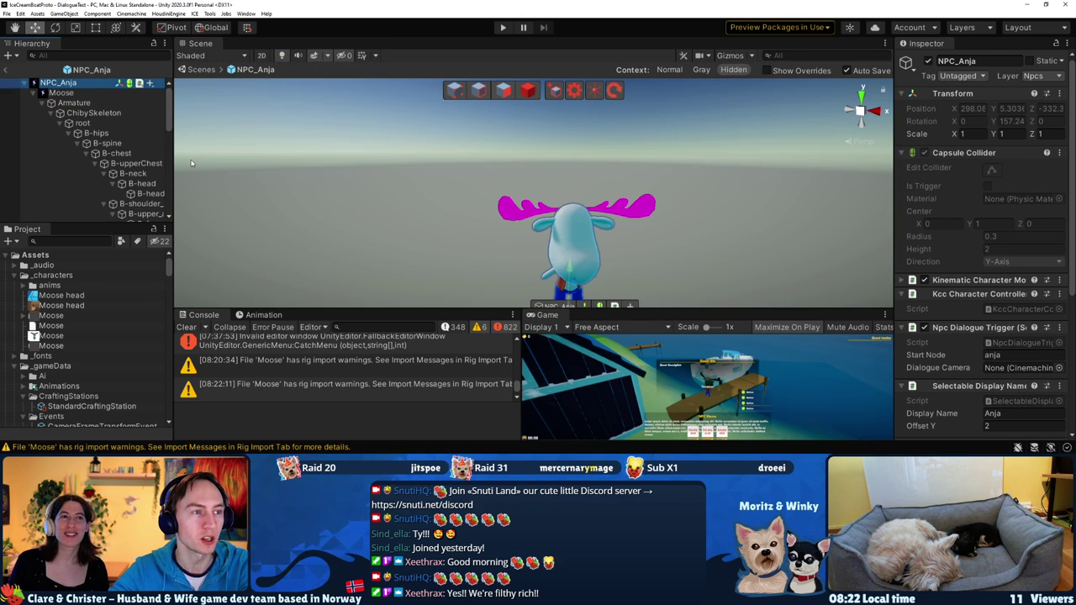
scroll(93, 151, "down", 3)
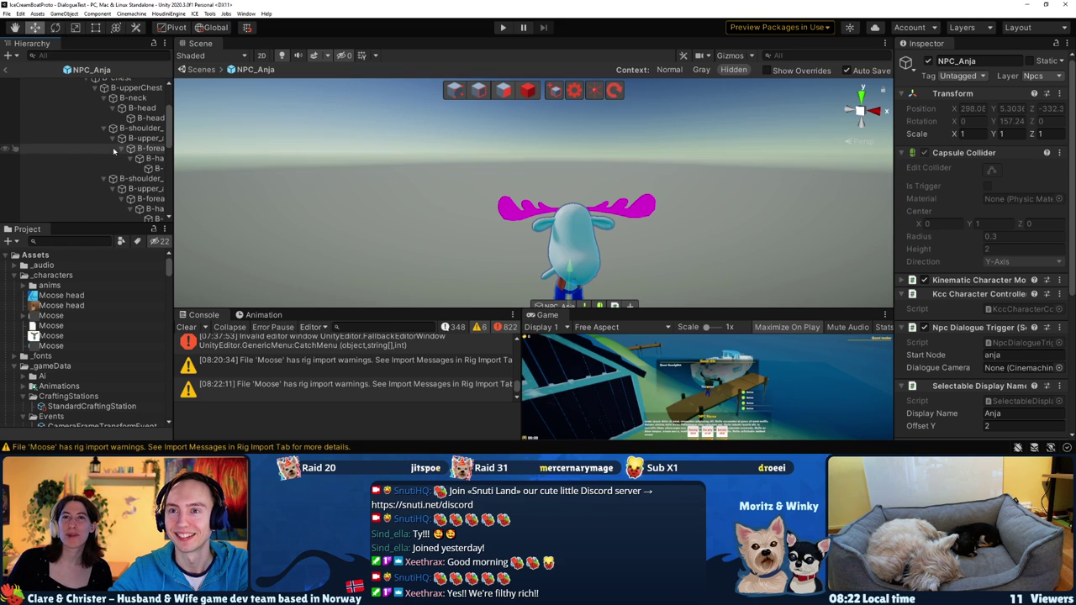
left_click(518, 216)
left_click(505, 213)
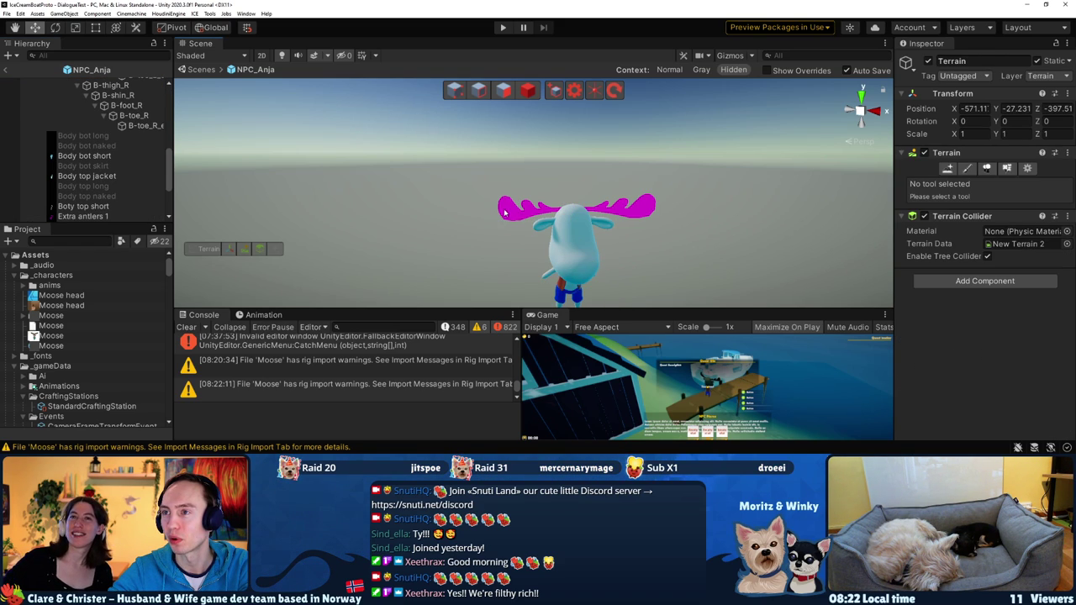
left_click(564, 244)
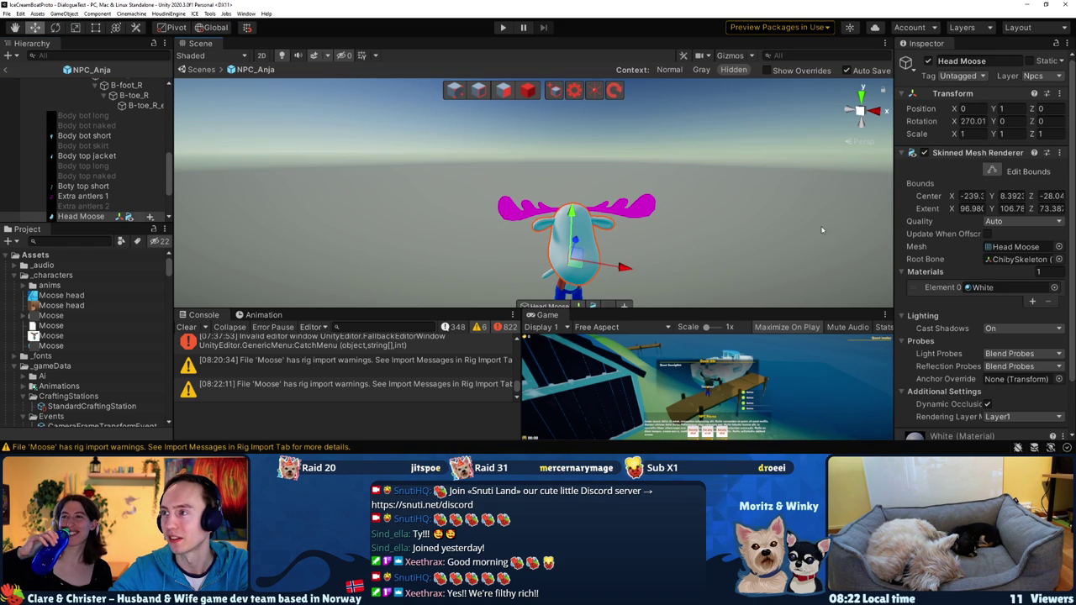
left_click(1055, 288)
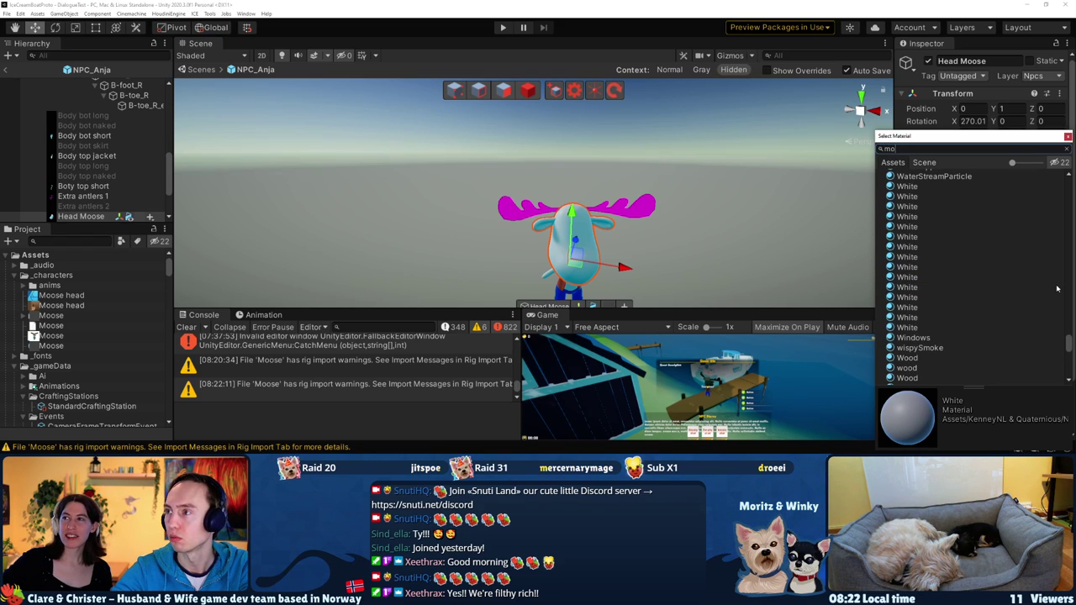
key("Down")
key("Return")
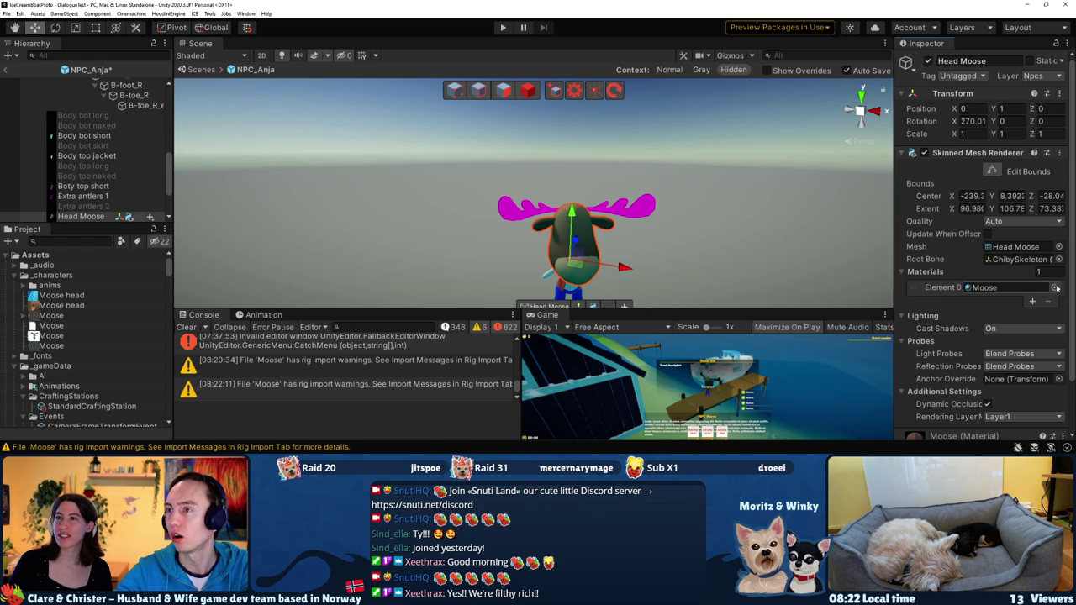
Assign the Moose material to Extra antlers 1 as well
left_click(650, 213)
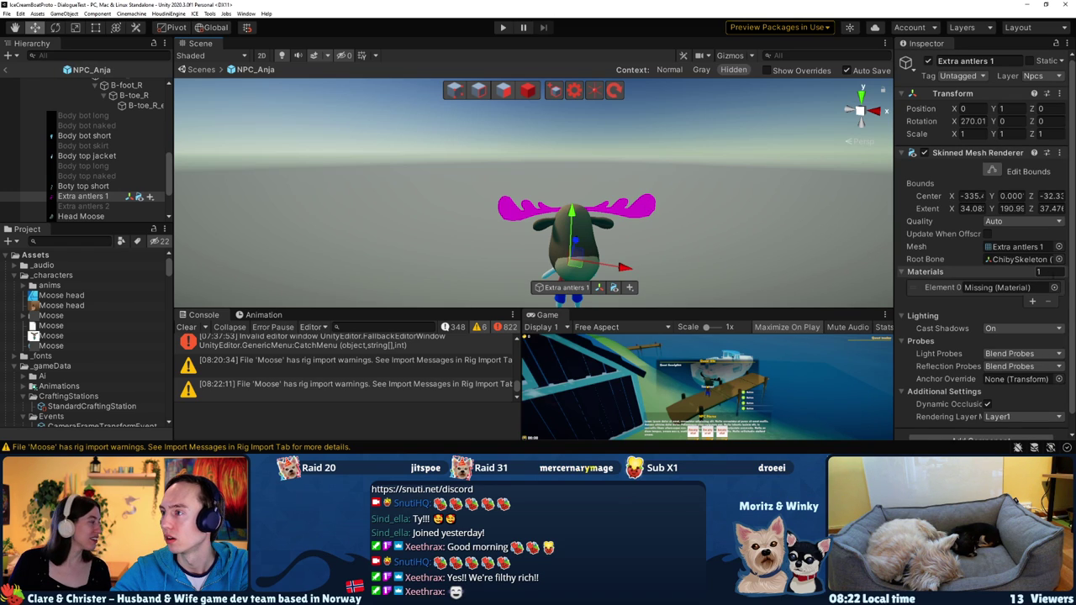
left_click(1055, 288)
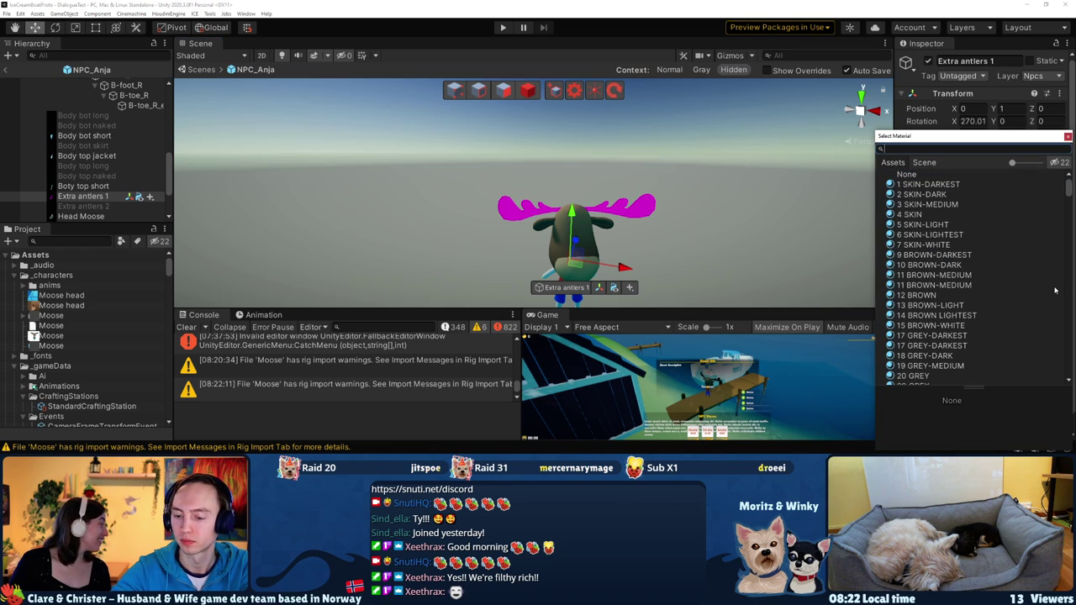
key("Down")
key("Return")
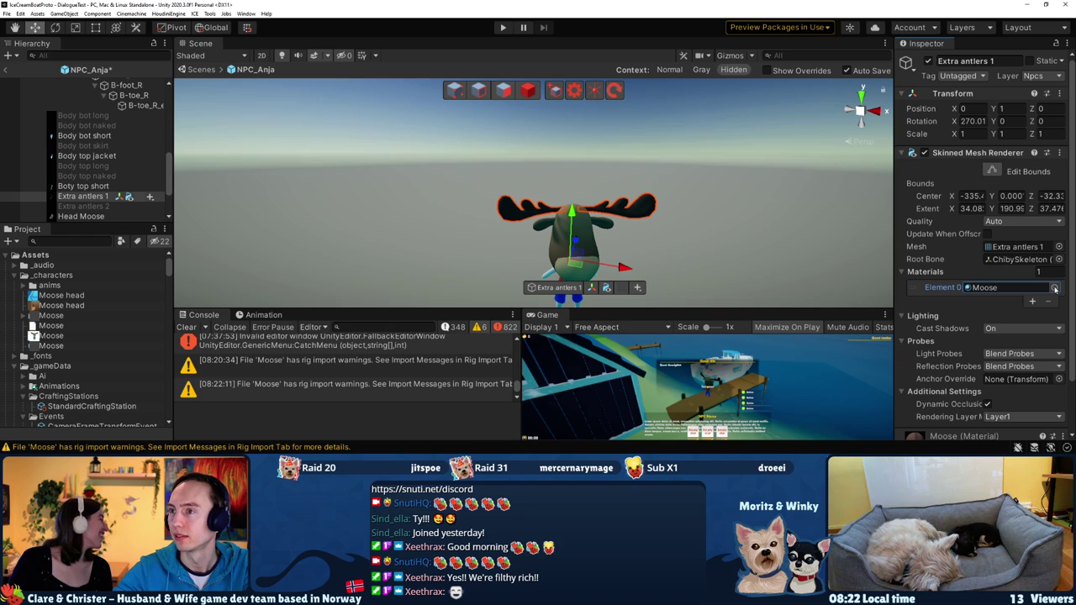
left_click_drag(757, 197, 711, 197, "alt")
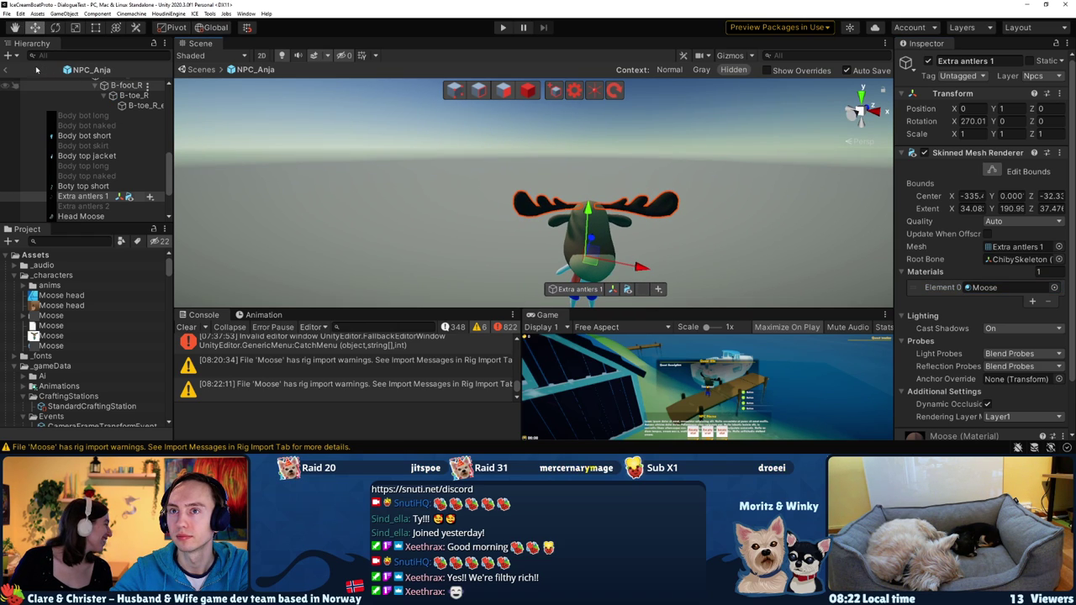
scroll(84, 202, "down", 2)
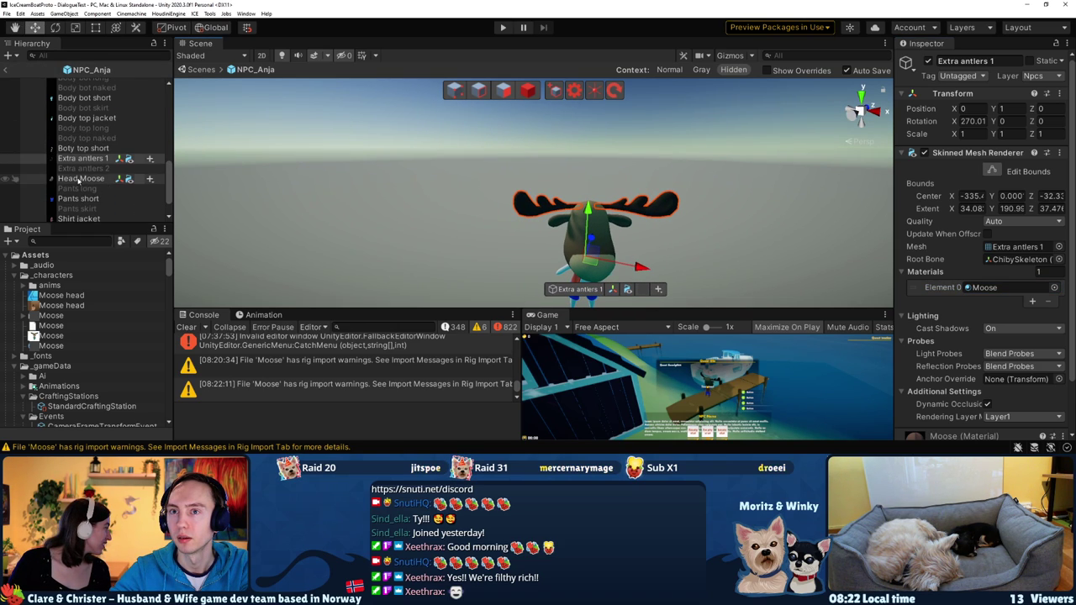
left_click(79, 169)
left_click(79, 159)
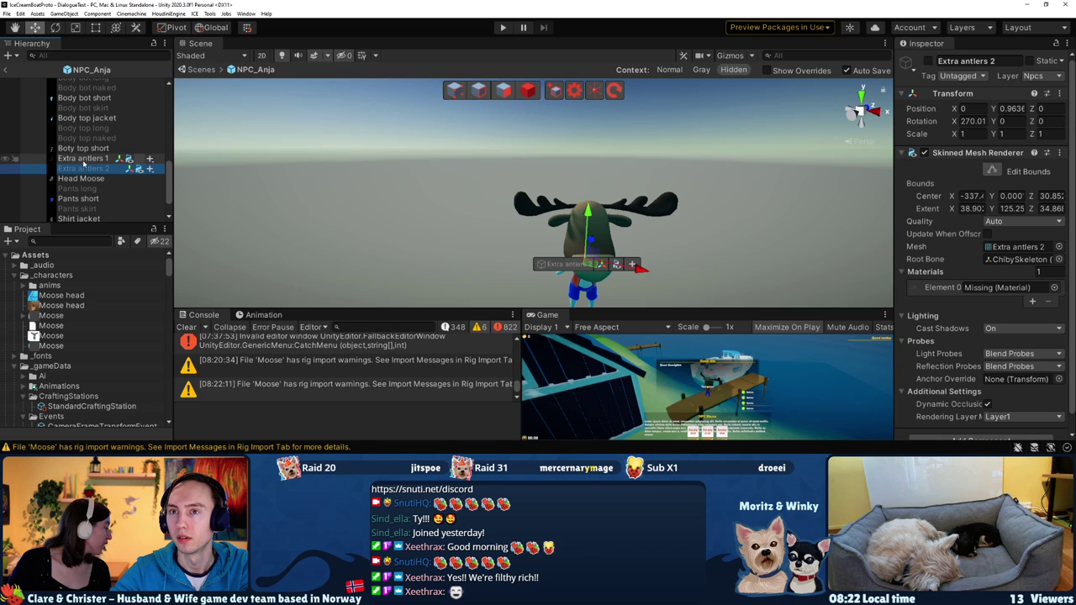
Try the Extra antlers 3 mesh on the antlers' Skinned Mesh Renderer
left_click(1057, 247)
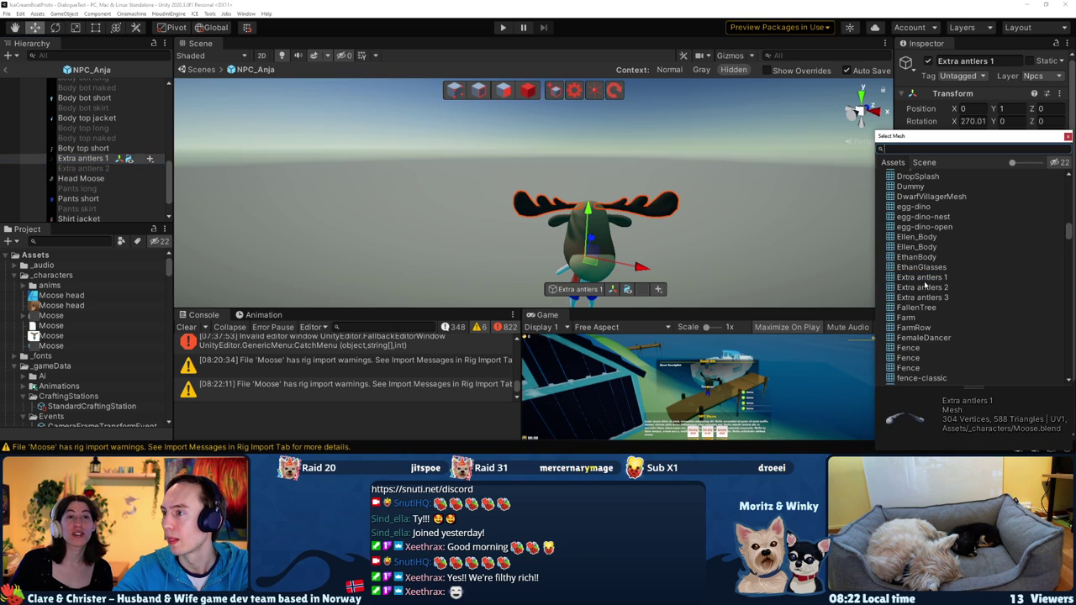
left_click(928, 298)
left_click(1068, 136)
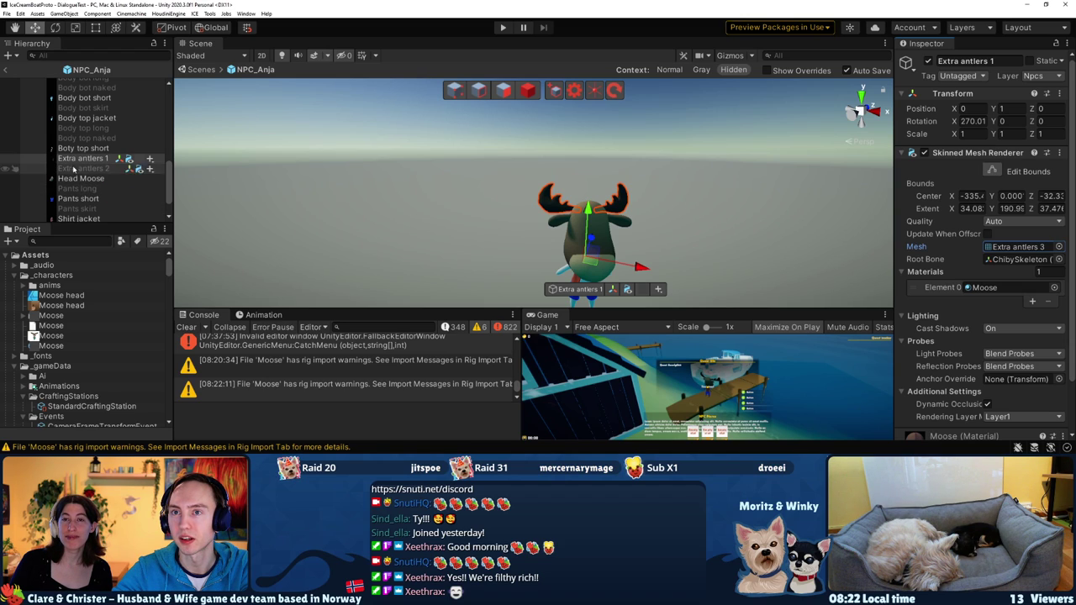
scroll(92, 336, "down", 2)
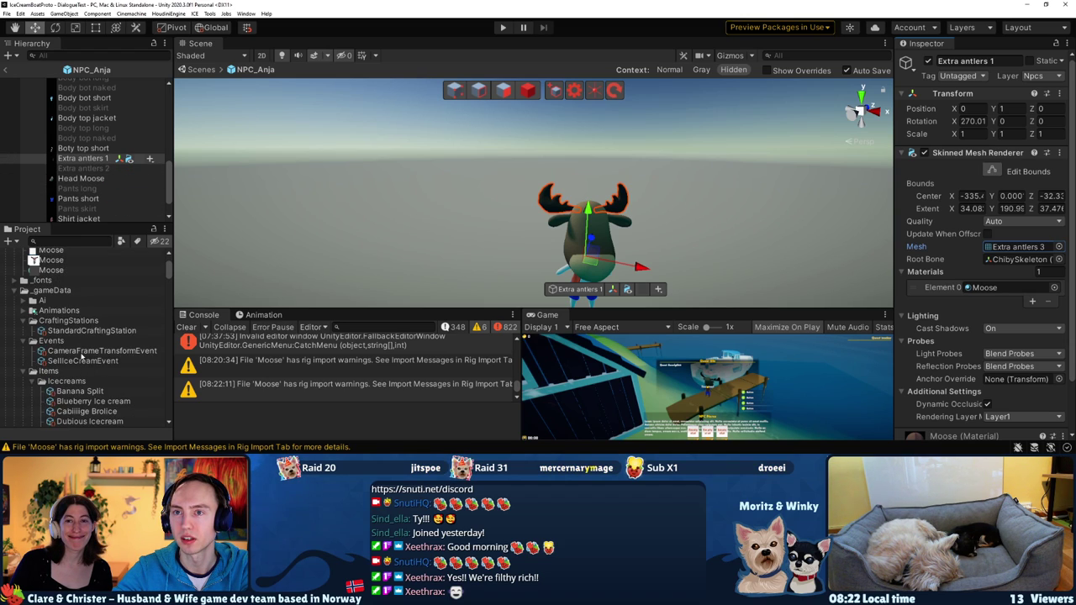
scroll(632, 196, "up", 2)
scroll(632, 196, "down", 2)
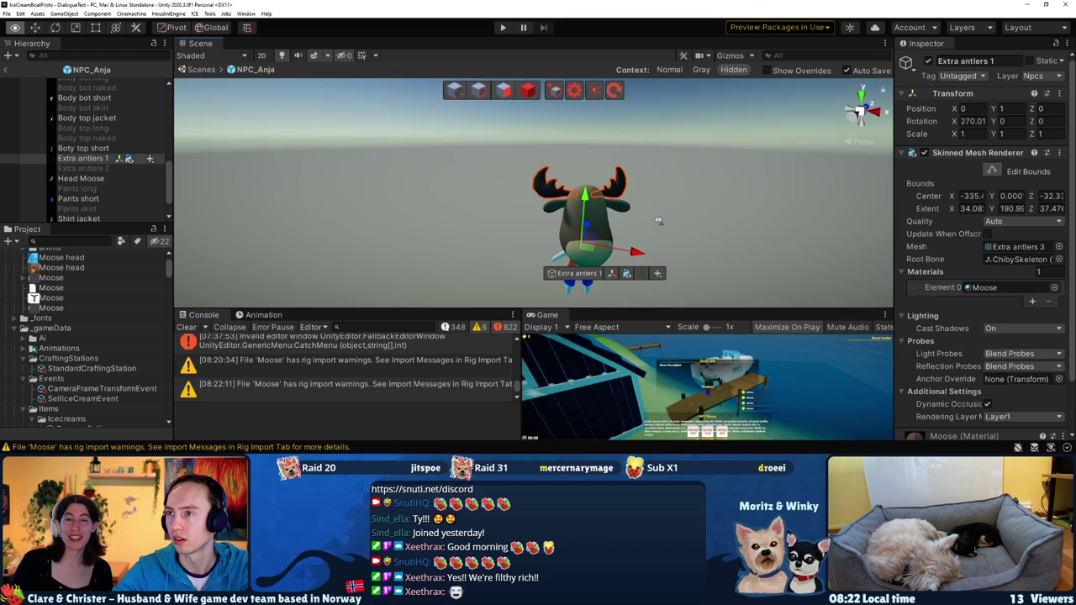
Set the antlers' mesh to Extra antlers 2 and exit Prefab Mode to the village scene
left_click(1060, 246)
key("Home")
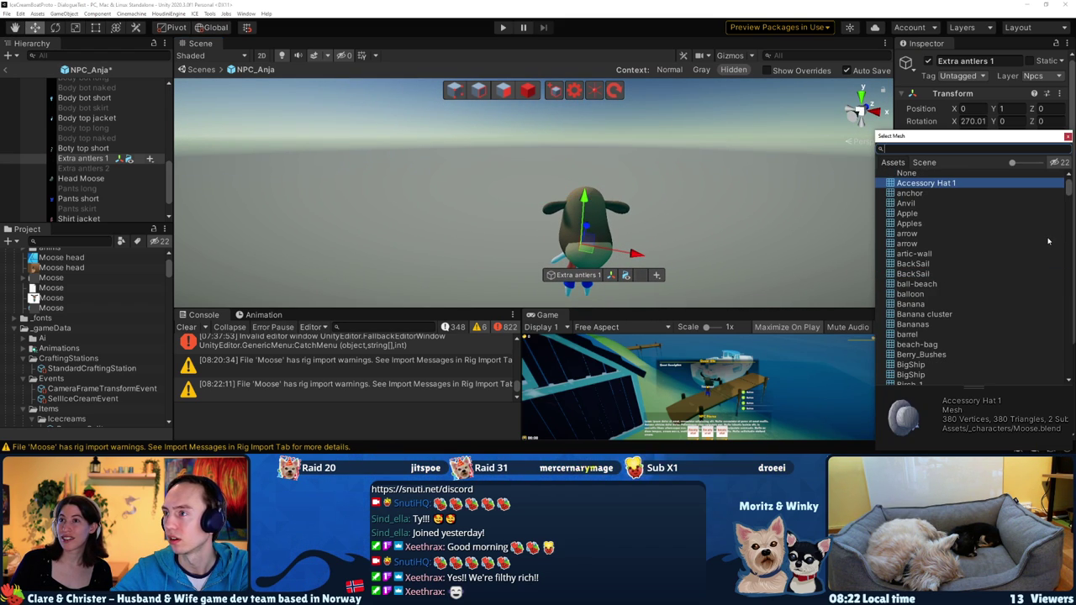
key("Down")
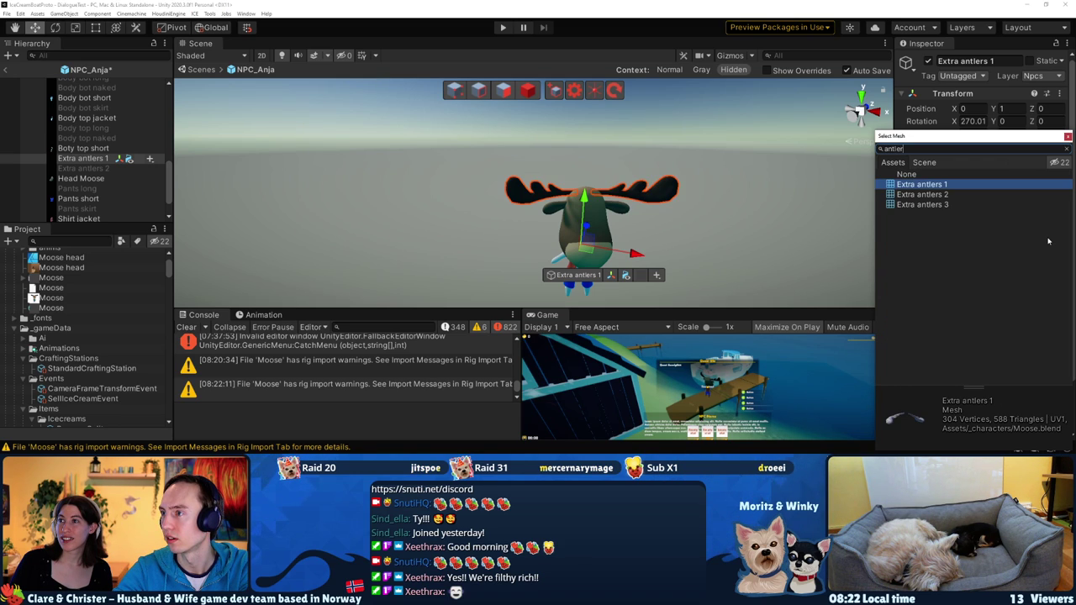
key("Down")
key("Return")
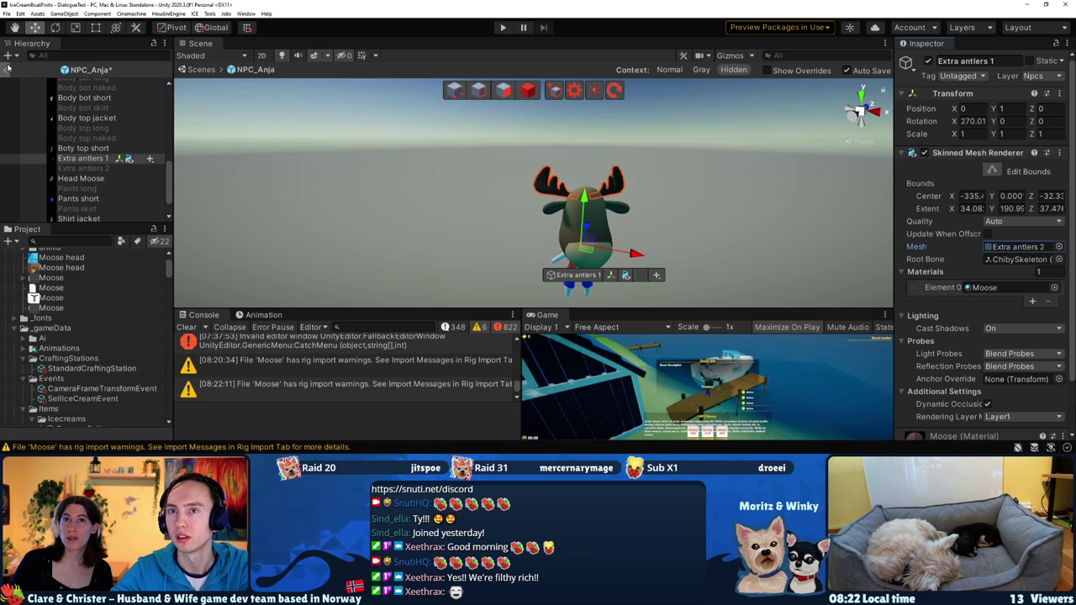
left_click(6, 69)
mouse_move(415, 130)
right_mouse_down()
mouse_move(404, 159)
mouse_move(466, 181)
mouse_move(488, 172)
right_mouse_up()
Open the GenericNpcFSM (6) prefab and set Extra antlers 1's Element 0 material to Moose
left_click(467, 181)
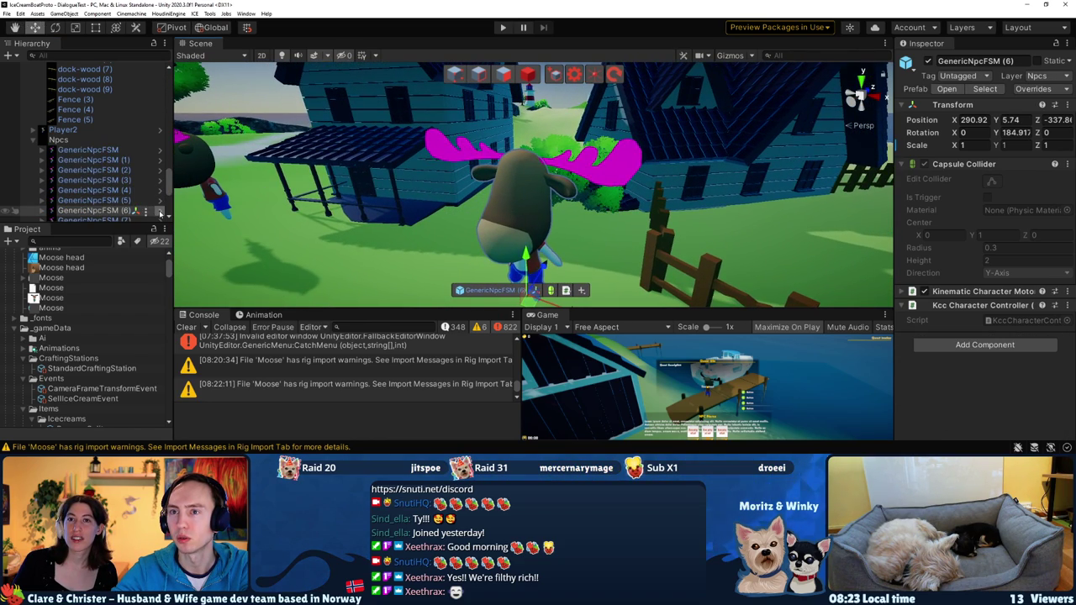
left_click(160, 213)
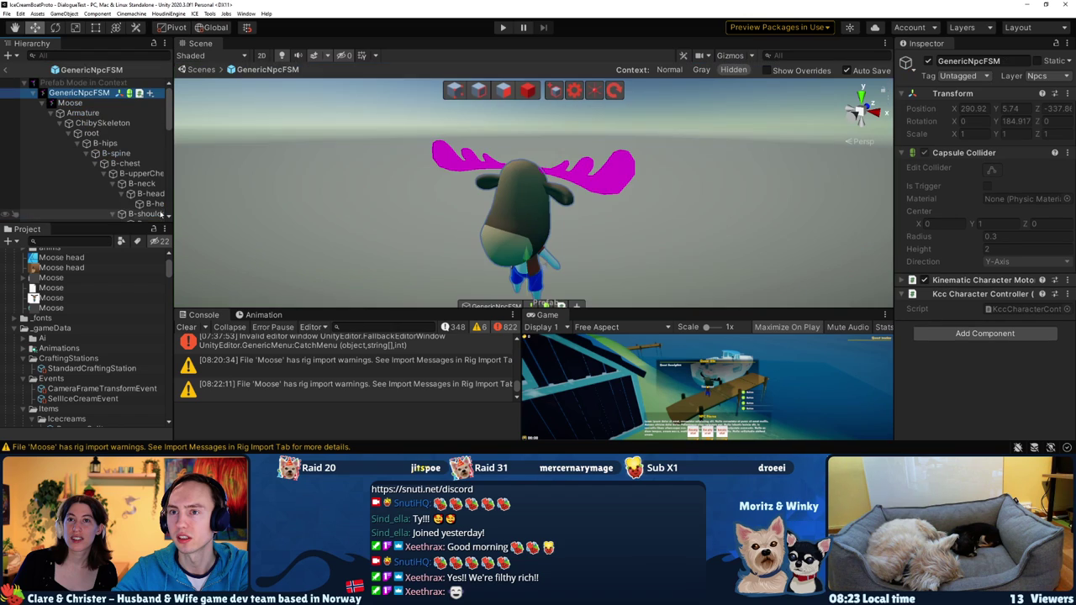
left_click(620, 183)
left_click(1059, 247)
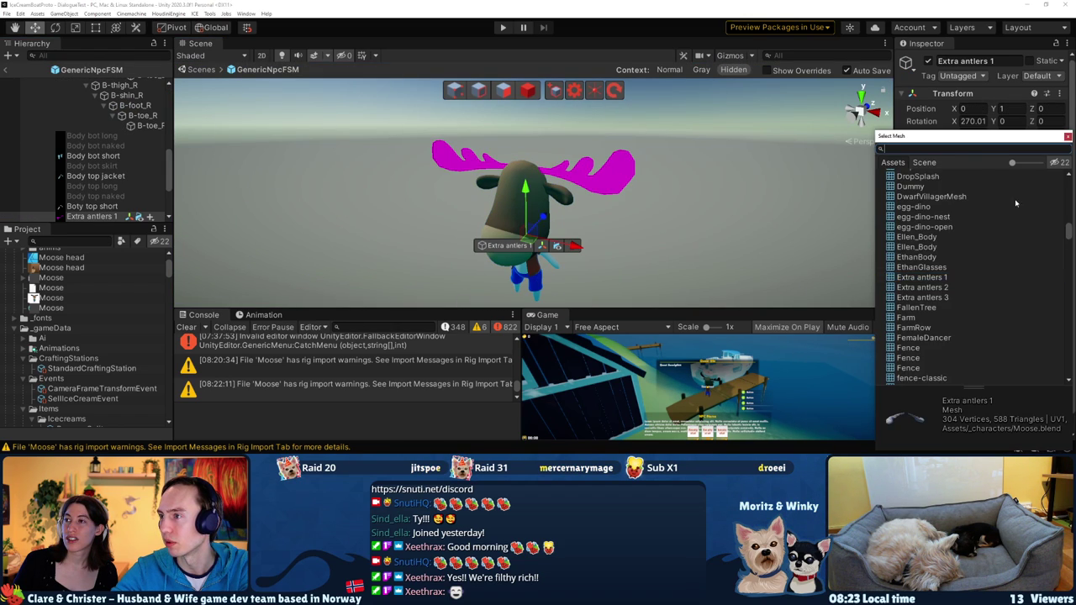
key("Escape")
left_click(1055, 288)
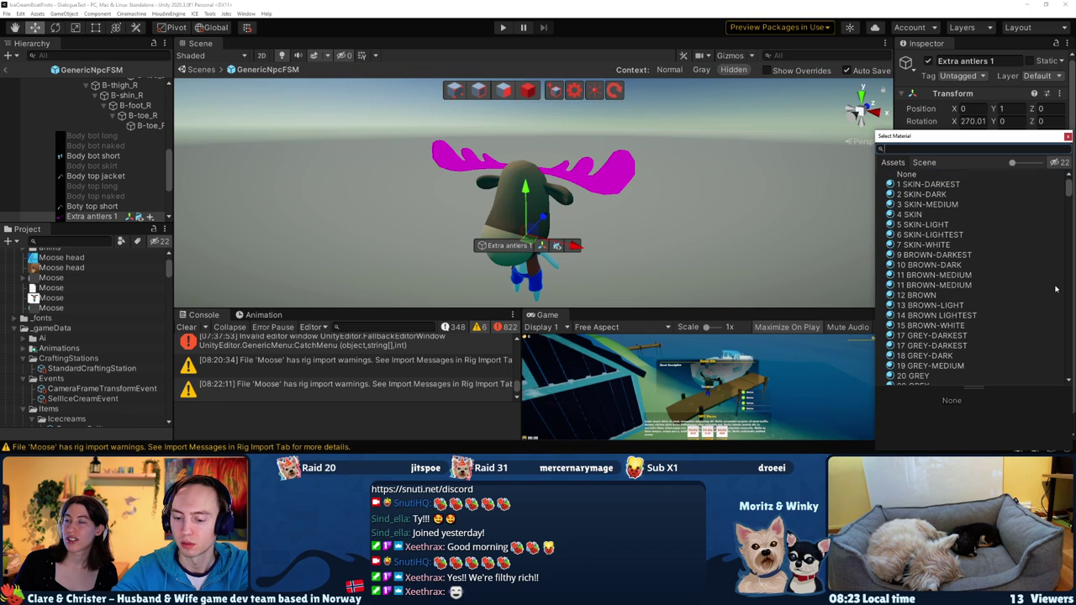
type("moose")
double_click(904, 184)
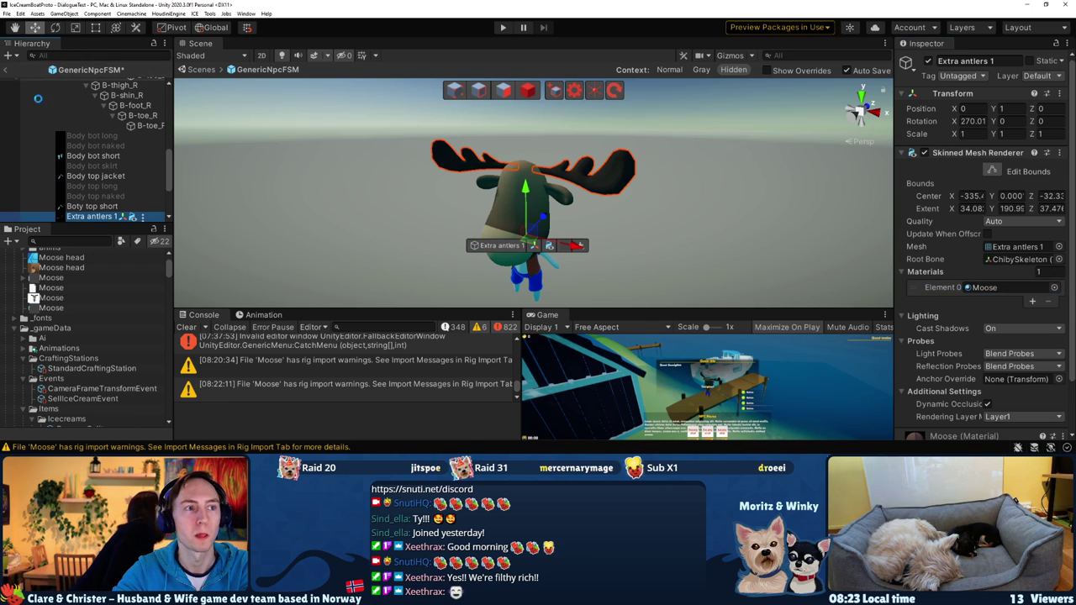
Return to the main scene and frame the view on NPC_Grandma
left_click(7, 70)
left_click_drag(505, 193, 540, 193, "alt")
mouse_move(511, 192)
right_mouse_down()
mouse_move(443, 206)
mouse_move(575, 239)
mouse_move(689, 152)
right_mouse_up()
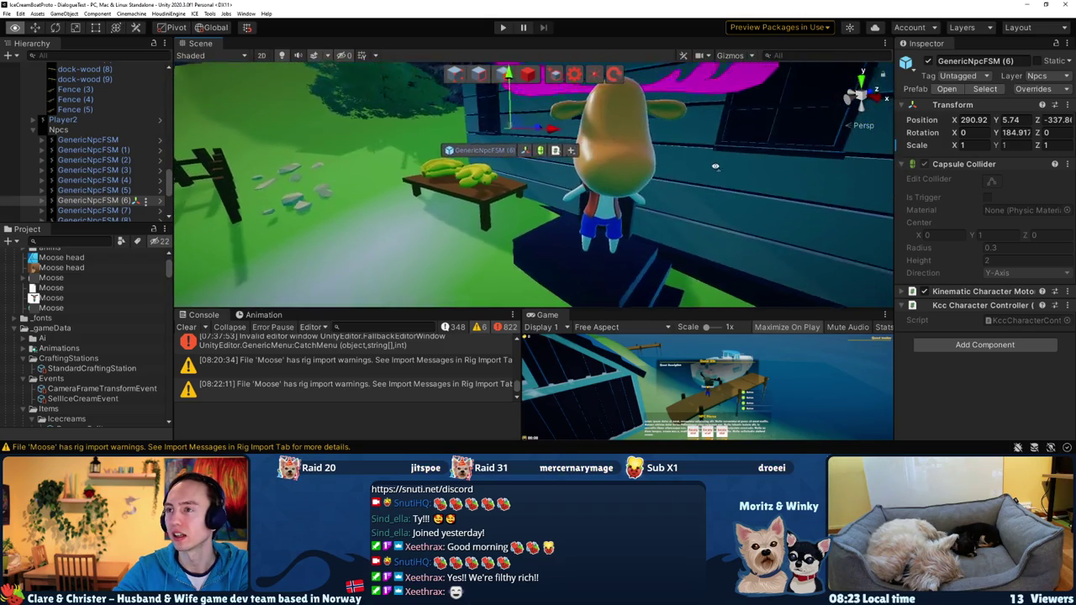
right_click_drag(689, 152, 646, 169)
left_click(646, 169)
key("f")
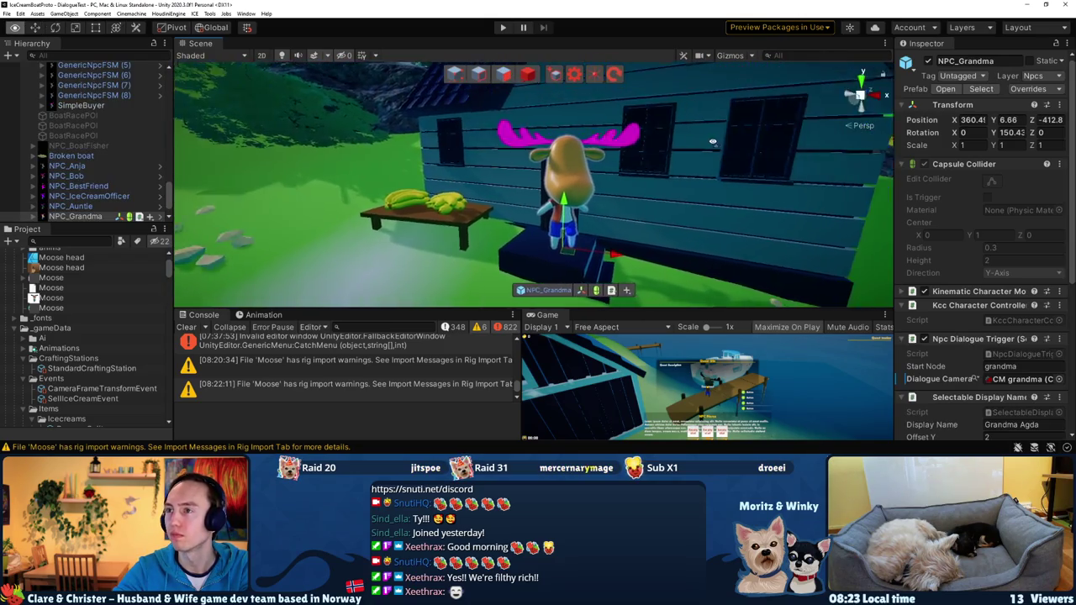
In the NPC_Grandma prefab, keep the Head Moose mesh and set its Element 0 material to Moose
left_click(160, 217)
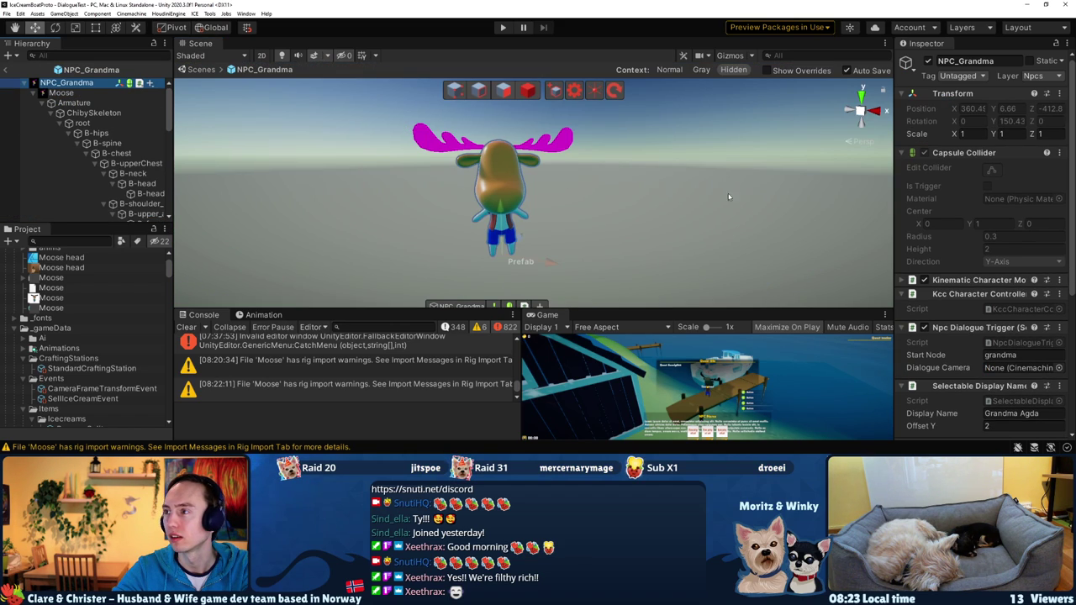
left_click(508, 185)
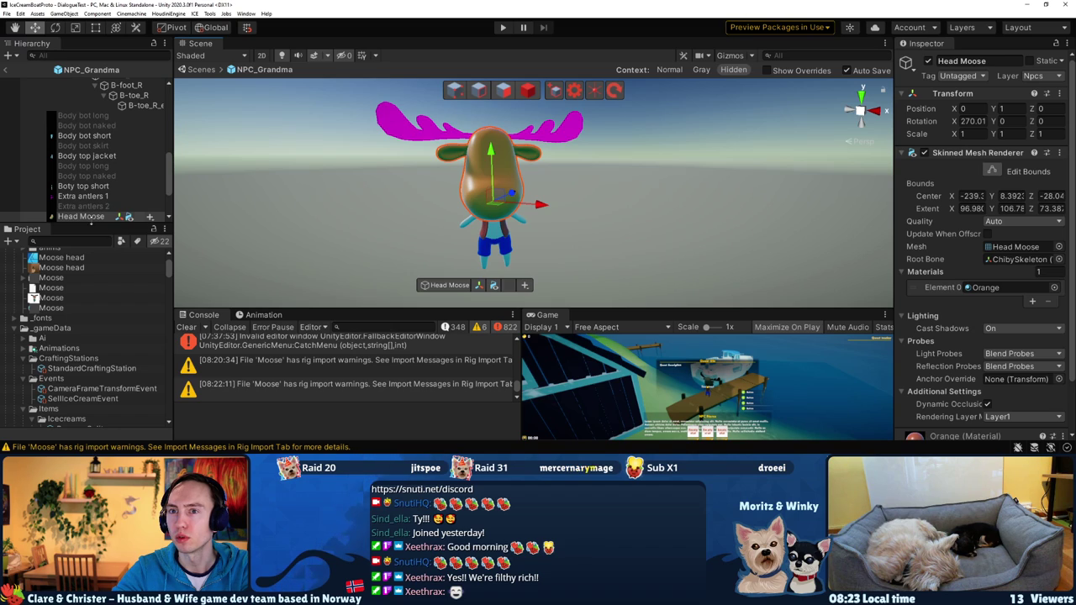
scroll(1006, 180, "down", 3)
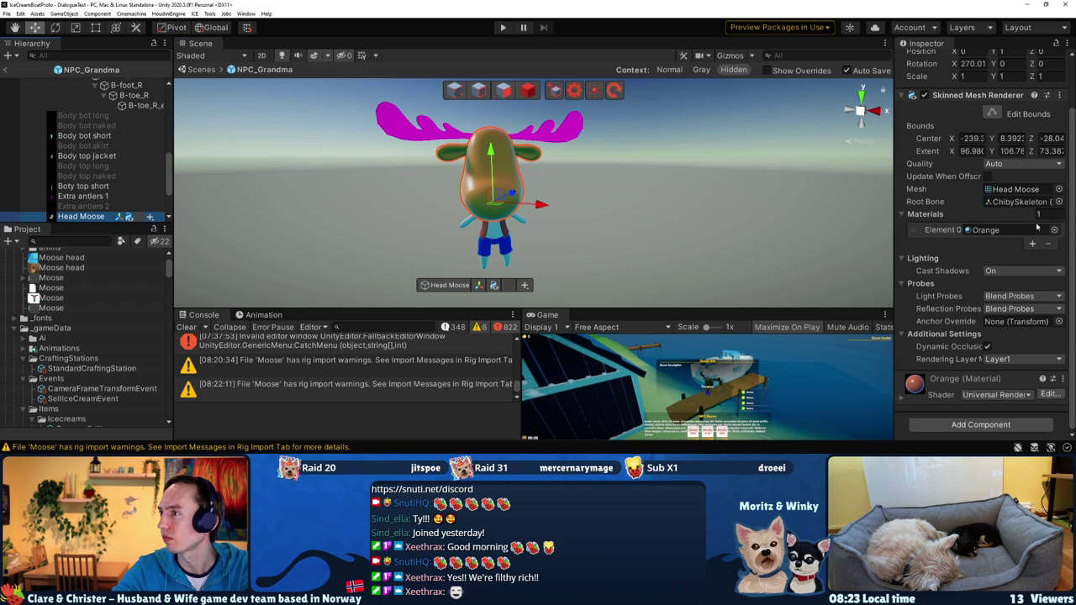
left_click(1056, 192)
type("moose")
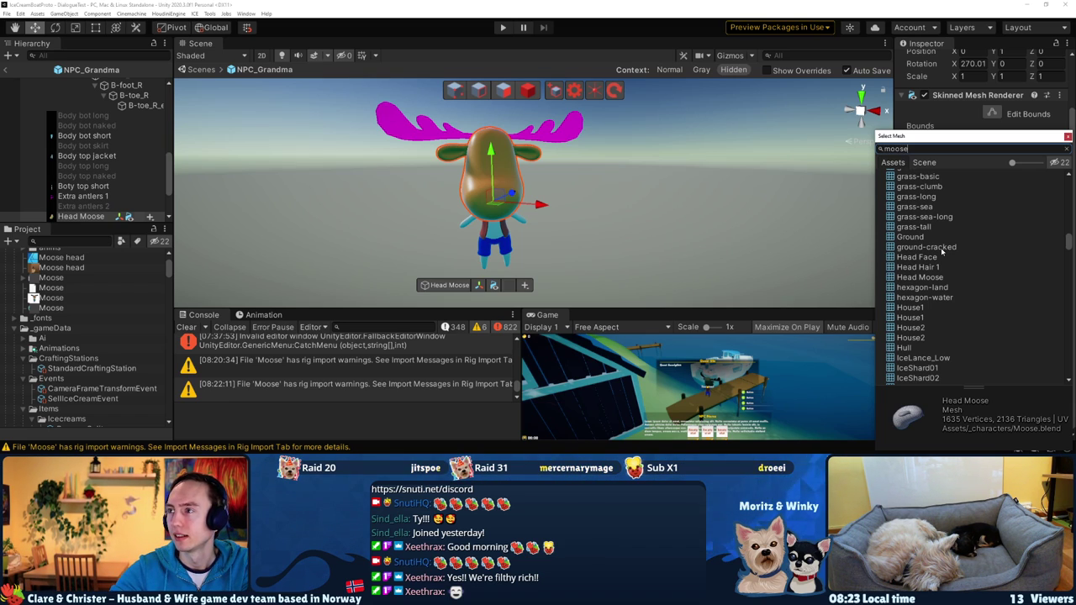
left_click(1067, 136)
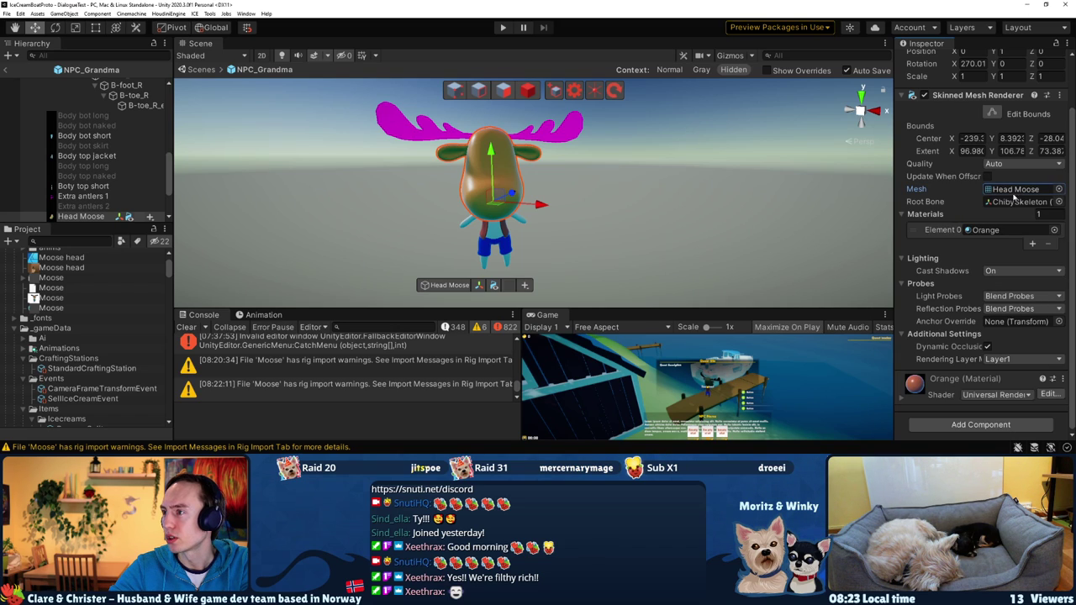
left_click(1054, 231)
type("moose")
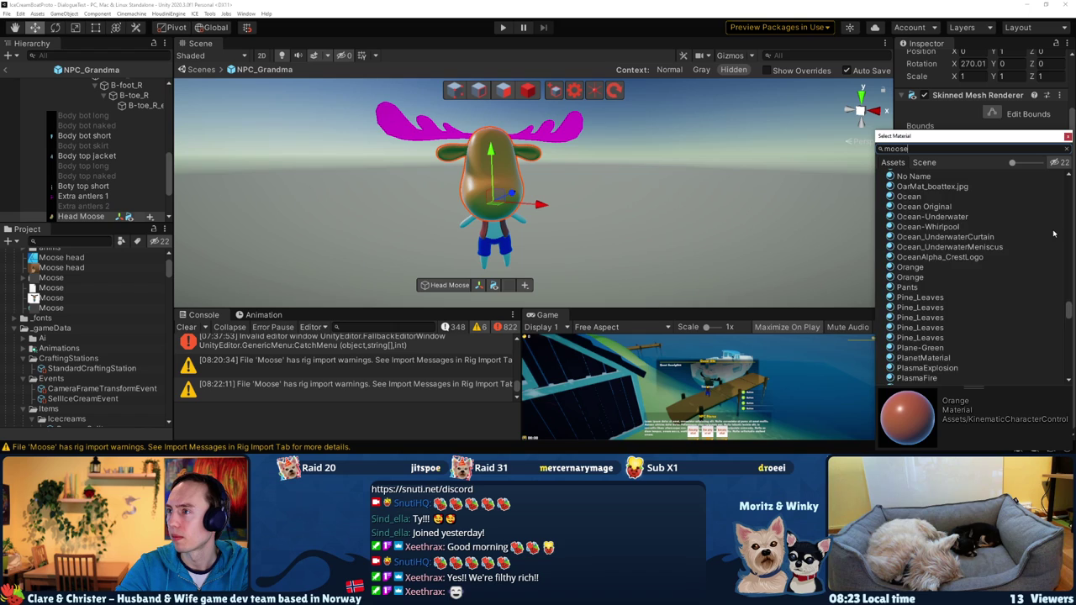
key("Return")
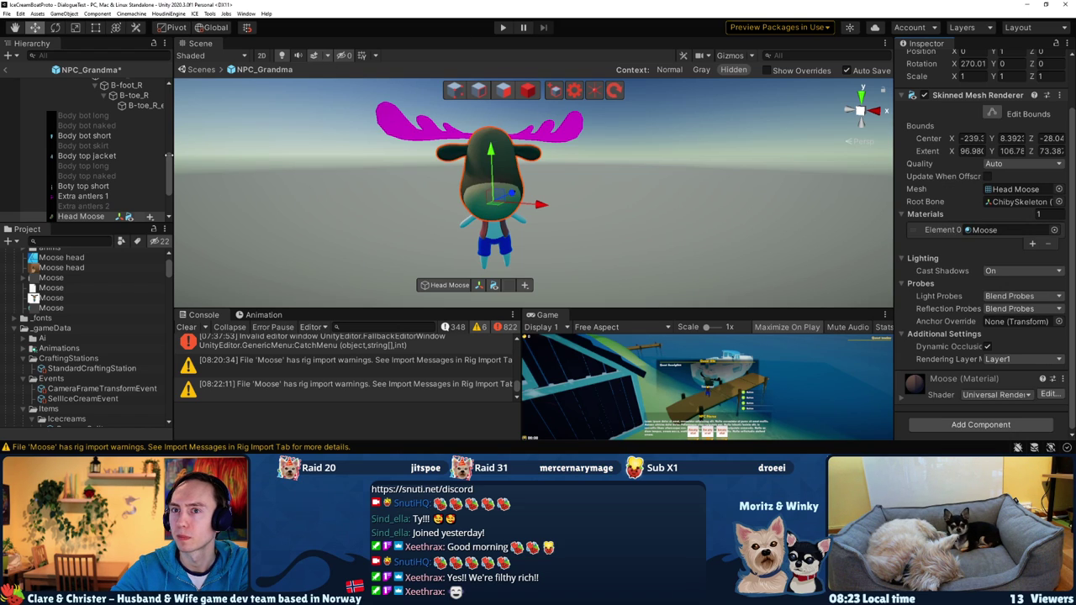
Change the Extra antlers 1 piece's mesh to Extra antlers 3 with Element 0 set to Moose
left_click(99, 196)
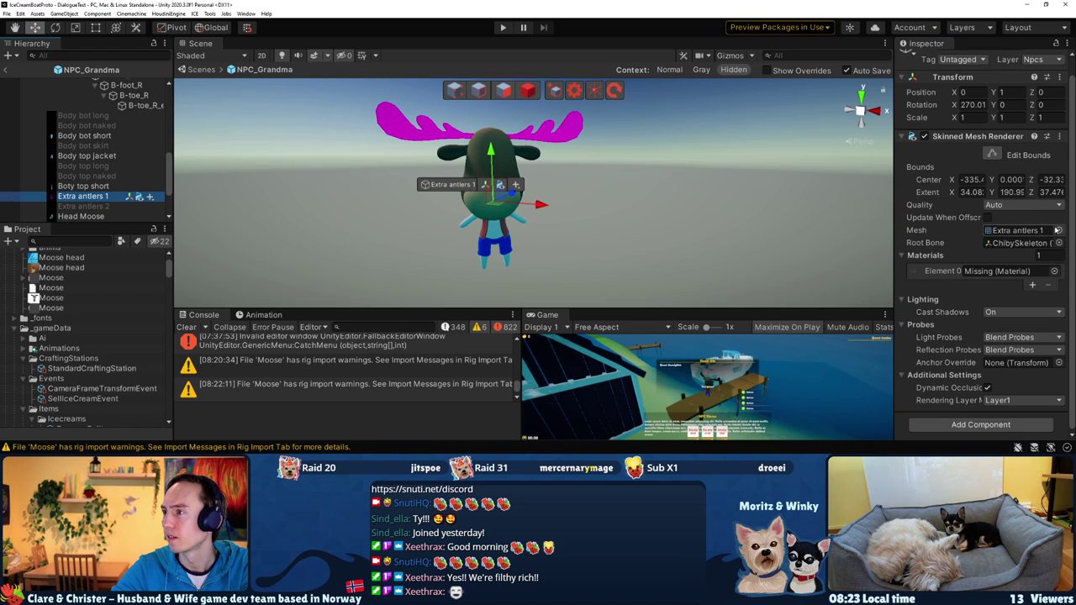
left_click(1057, 230)
left_click(946, 298)
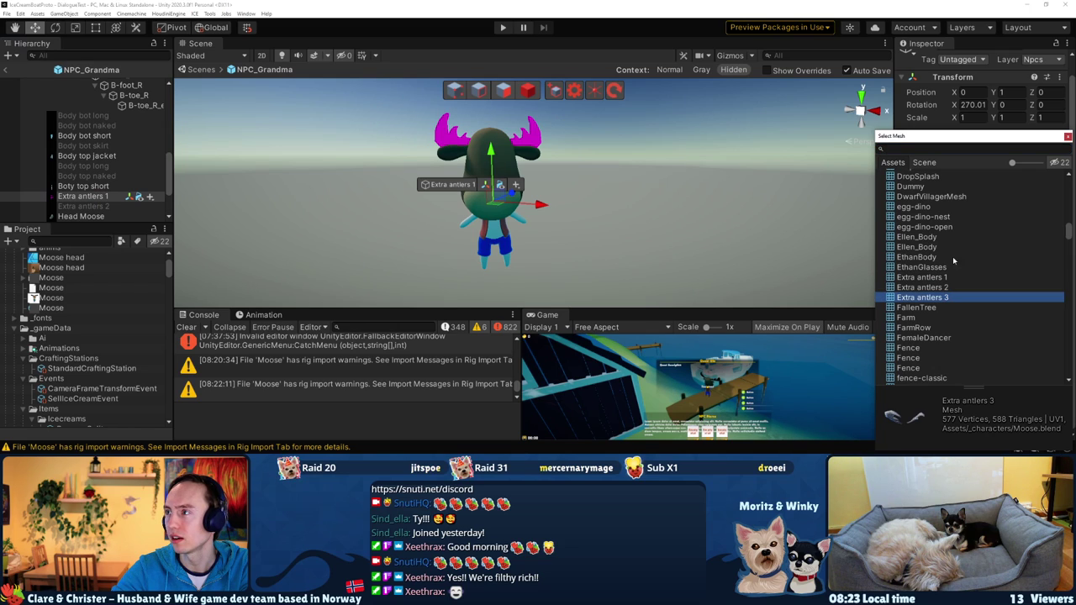
left_click(1066, 137)
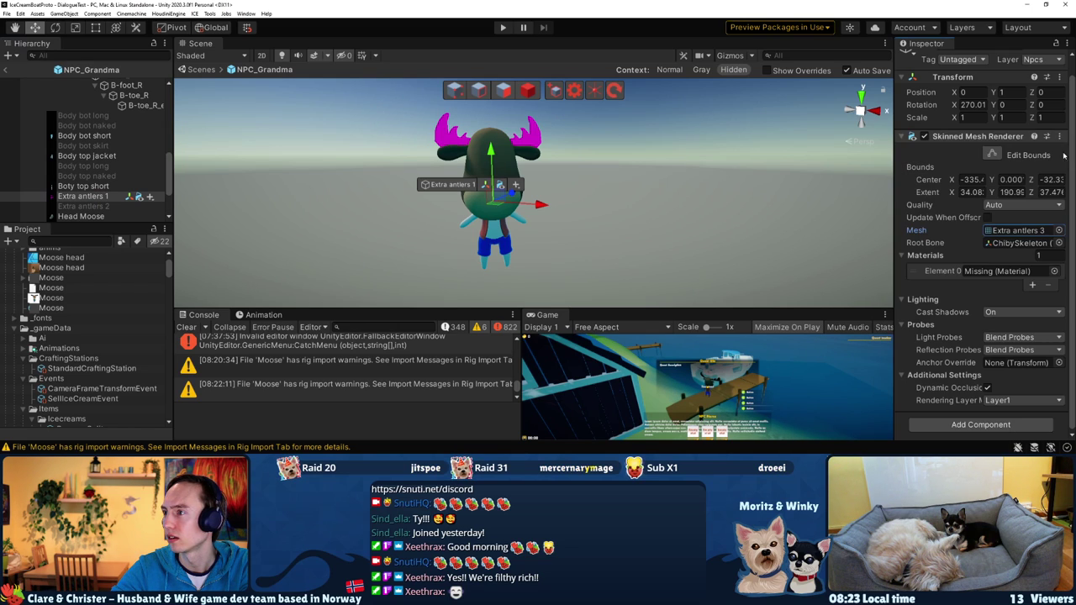
left_click(1058, 271)
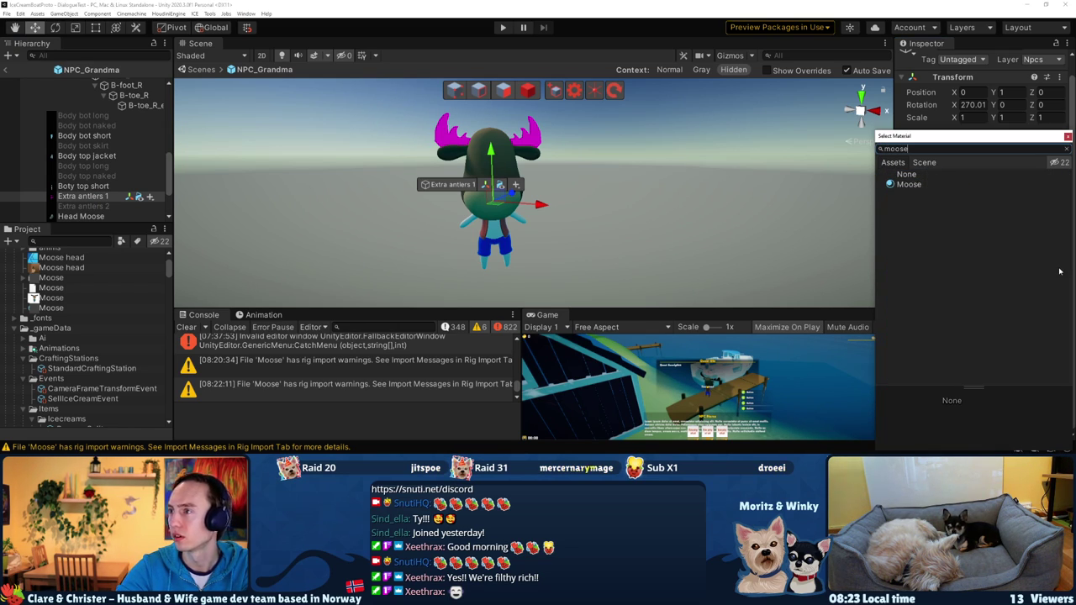
left_click(908, 184)
left_click(1066, 137)
mouse_move(631, 152)
left_mouse_down("alt")
mouse_move(650, 153)
mouse_move(572, 236)
left_mouse_up("alt")
scroll(649, 153, "up", 5)
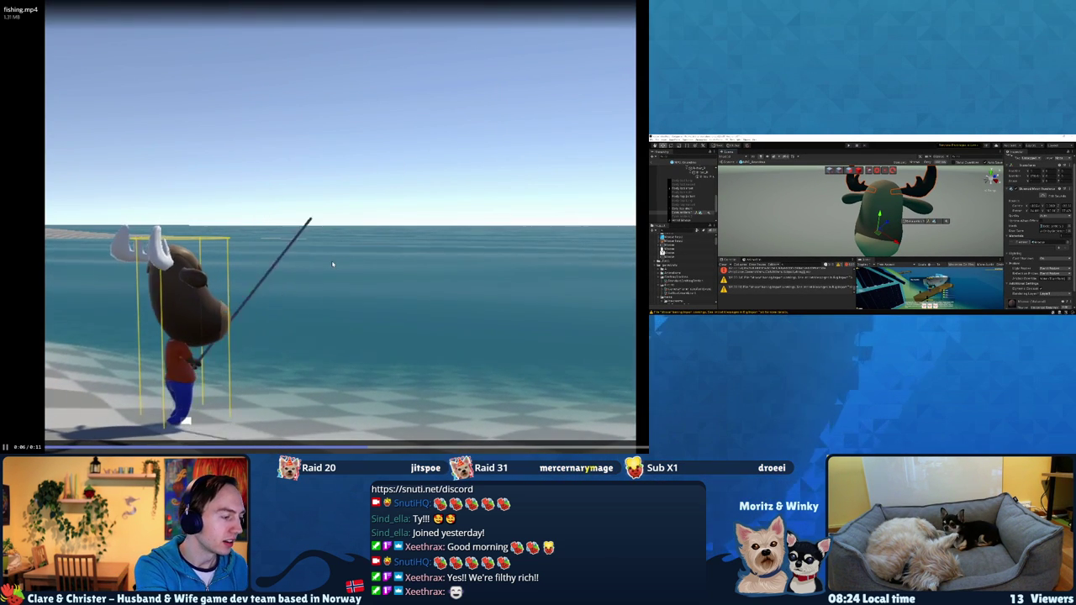
Seek the fishing.mp4 clip back to 0:00 and play it again
left_click(86, 443)
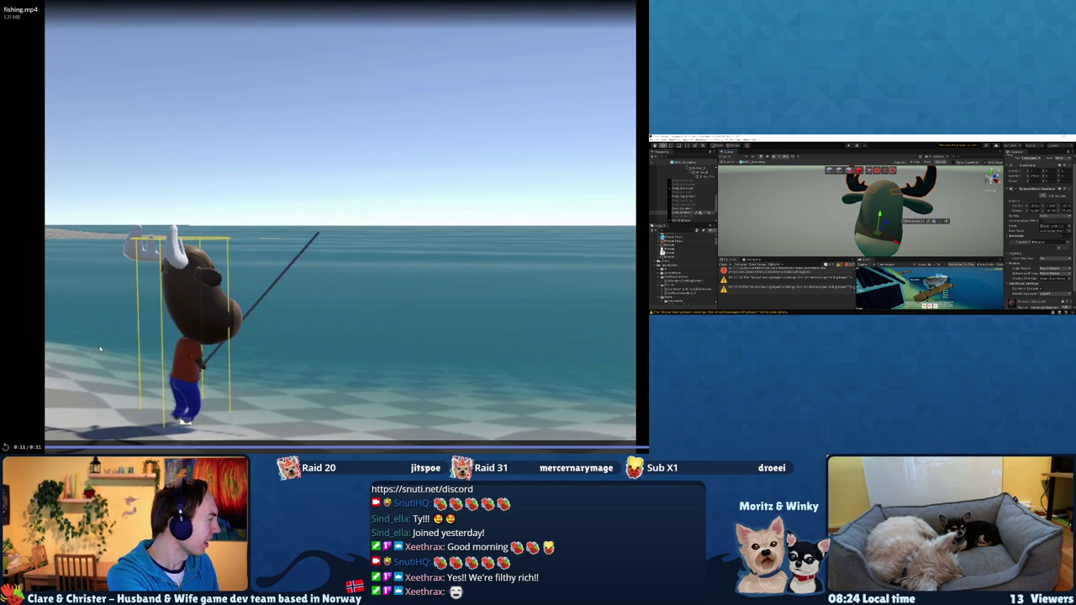
left_click(46, 449)
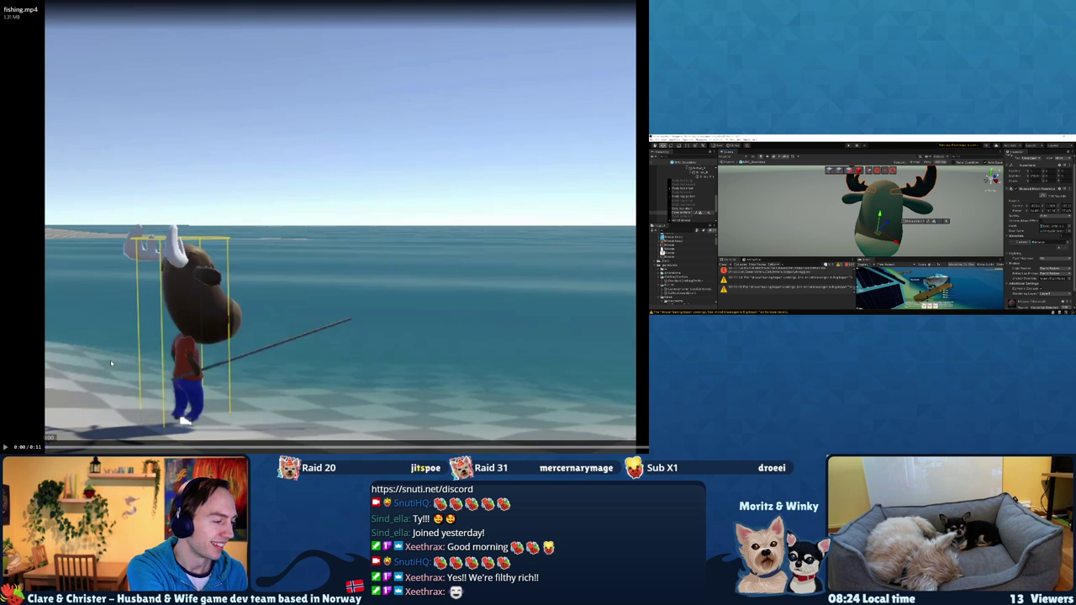
left_click(111, 363)
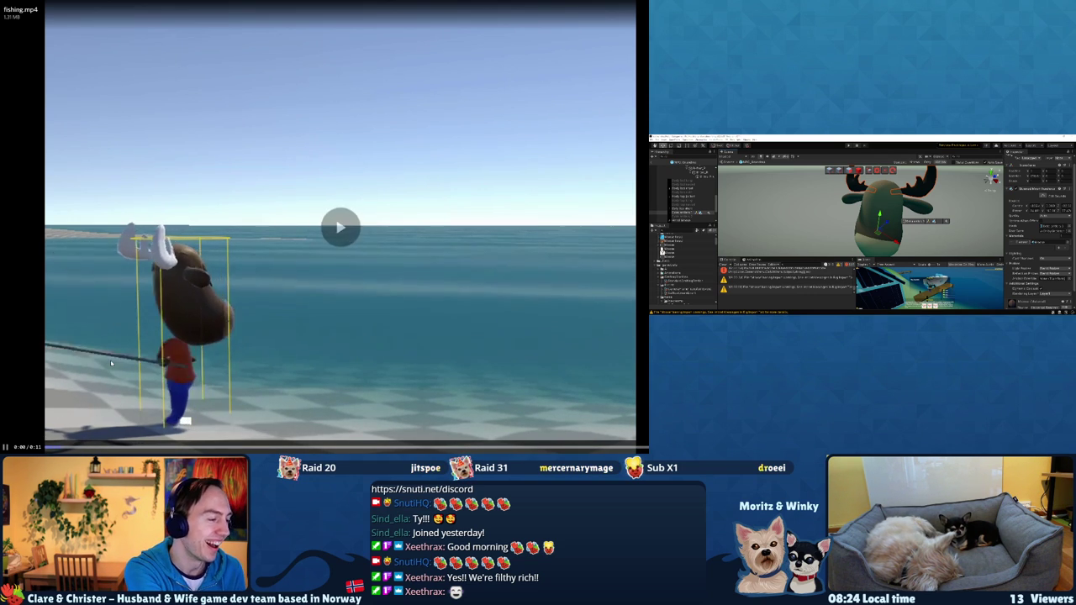
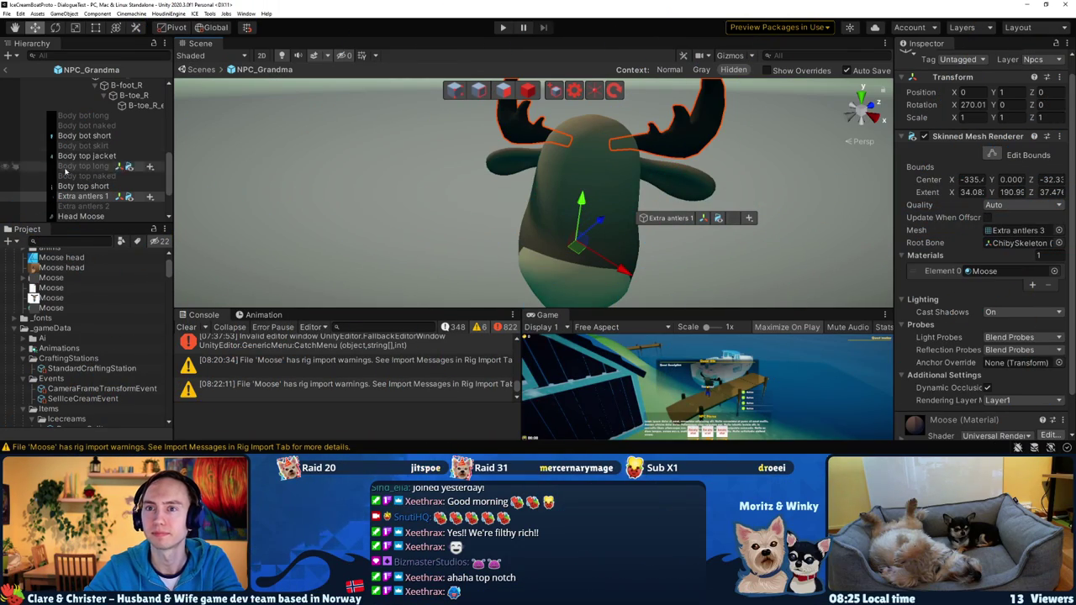
Activate the greyed-out Extra antlers 2 object and rename it 'Accessory Hat 1'
scroll(82, 198, "down", 2)
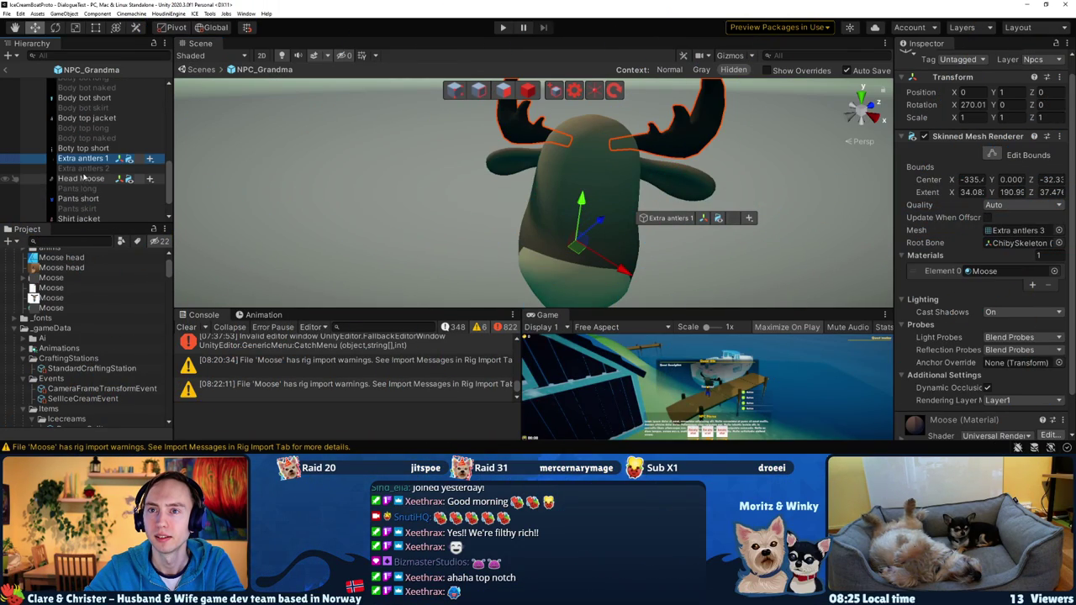
left_click(82, 173)
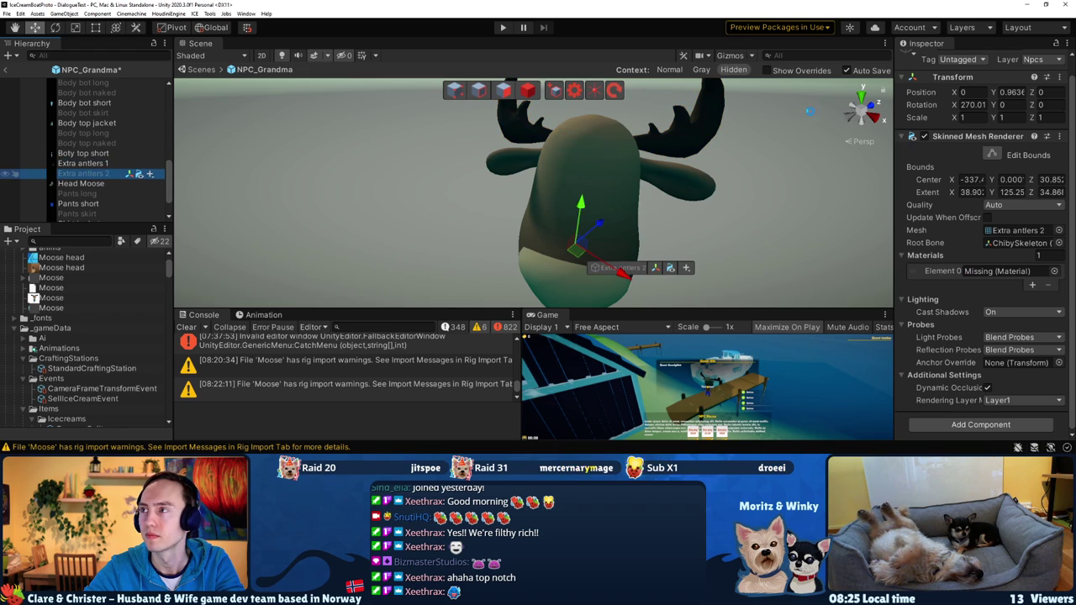
left_click(927, 61)
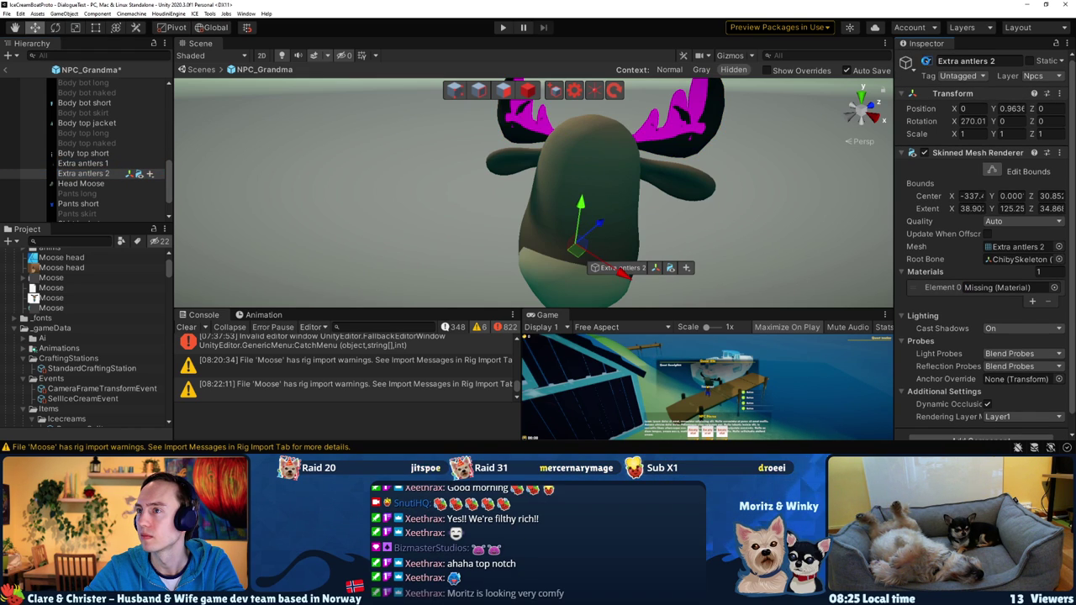
left_click(105, 173)
type("Accessory Hat")
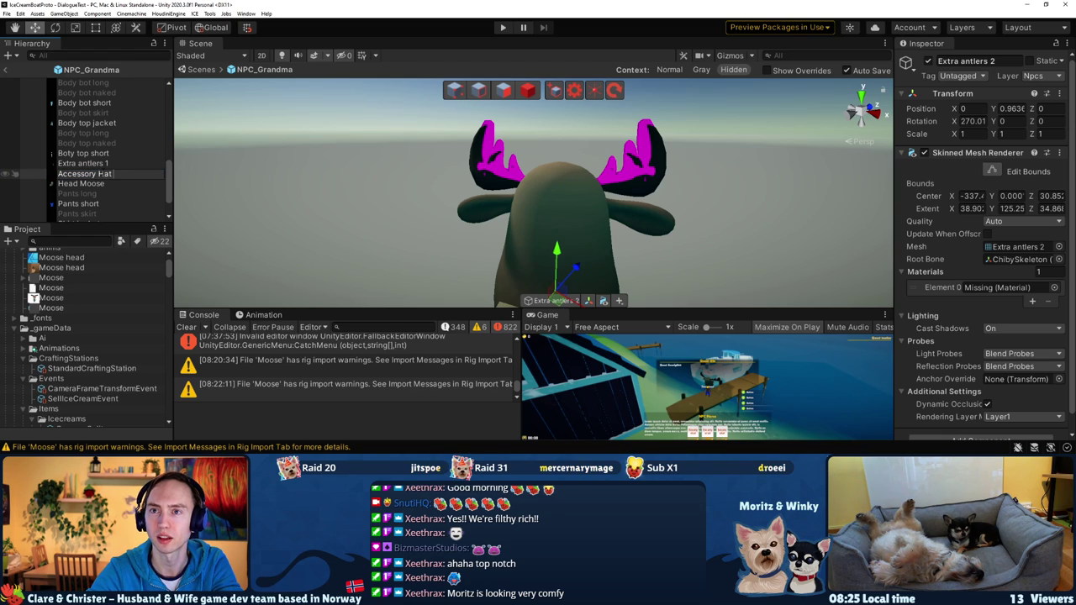
key("Return")
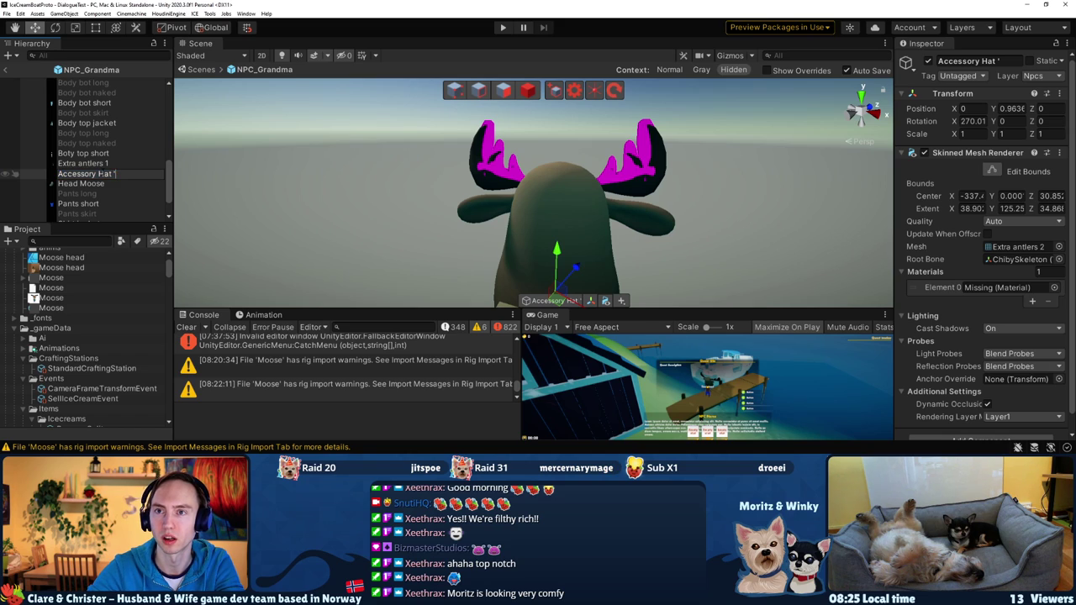
key("Return")
scroll(990, 207, "down", 1)
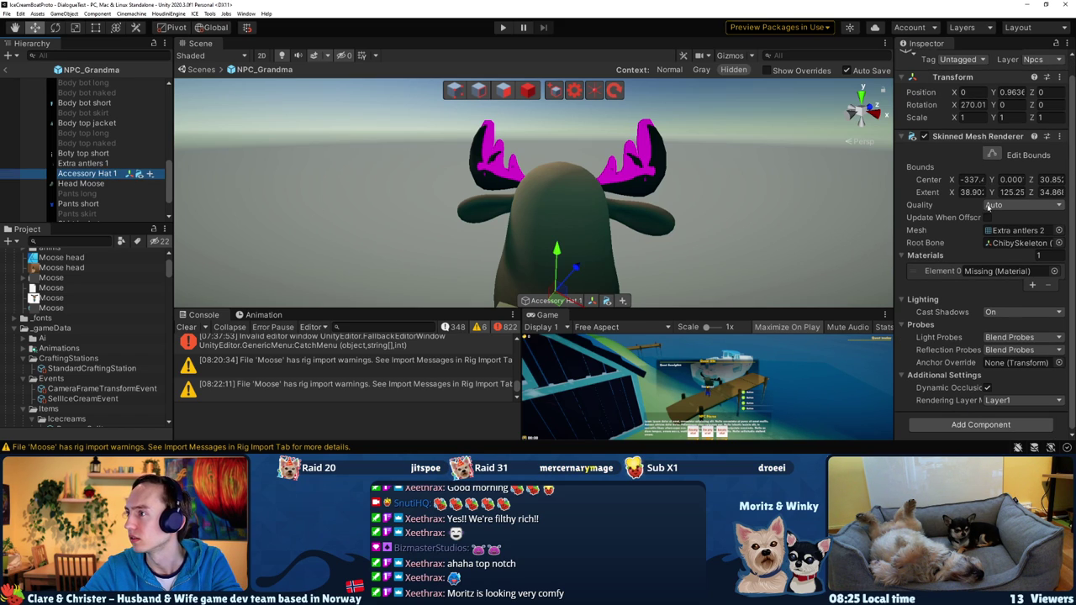
Assign the Accessory Hat 1 mesh to the Skinned Mesh Renderer and move it onto the moose's head
left_click(1058, 230)
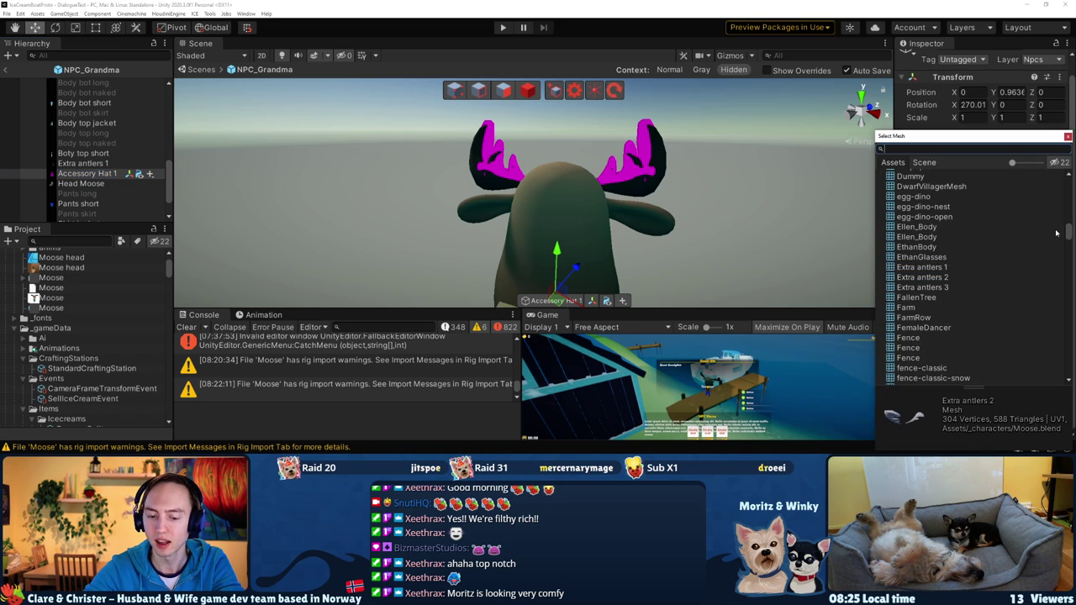
type("hat")
key("Down")
key("Return")
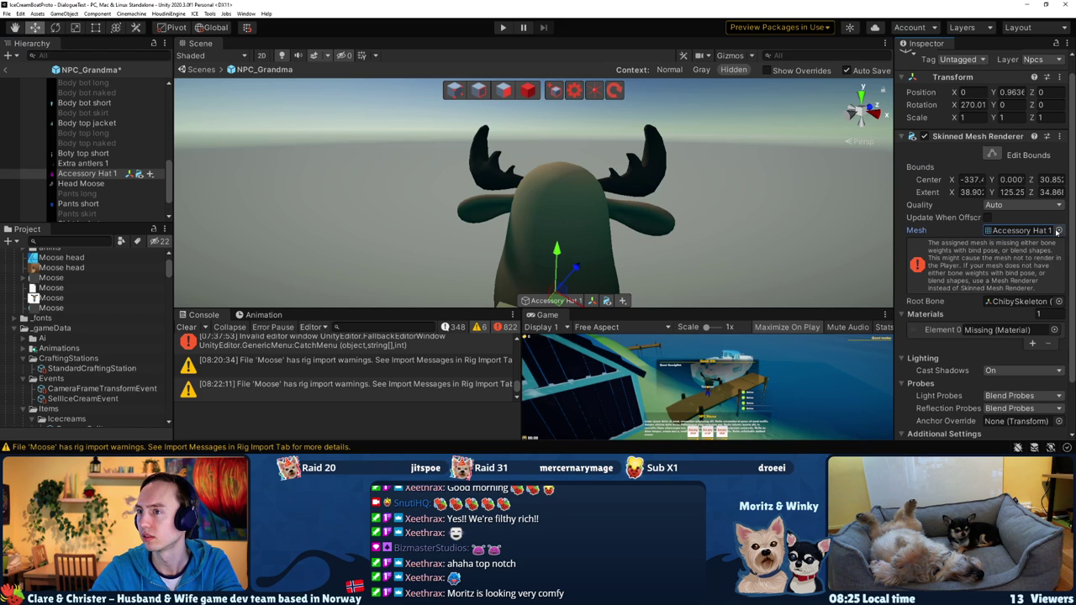
left_click_drag(774, 251, 794, 248, "alt")
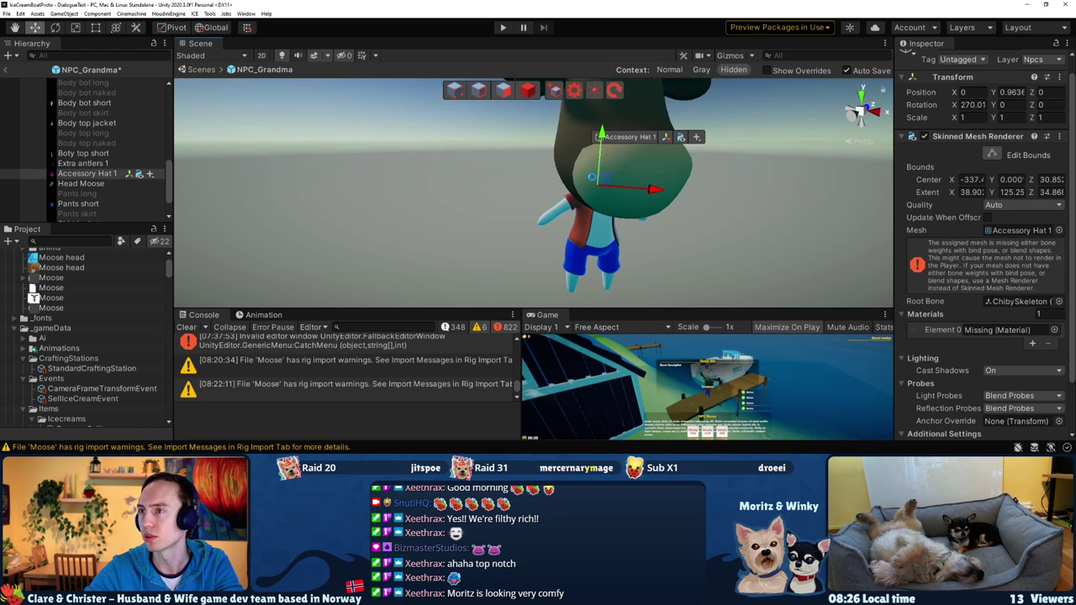
left_click_drag(605, 182, 628, 94)
right_click(595, 132)
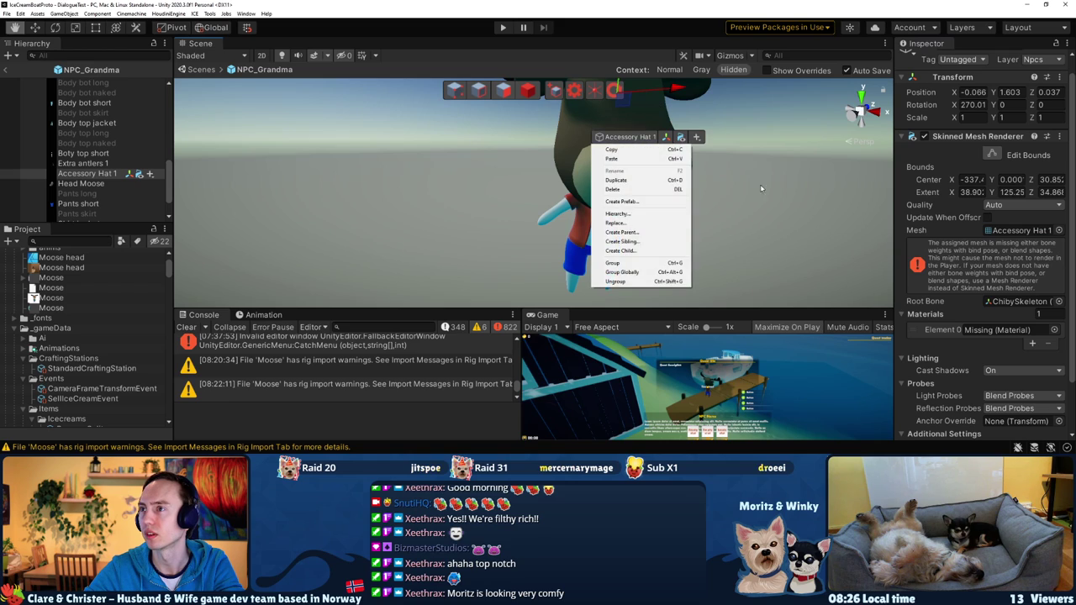
left_click_drag(759, 184, 641, 185, "alt")
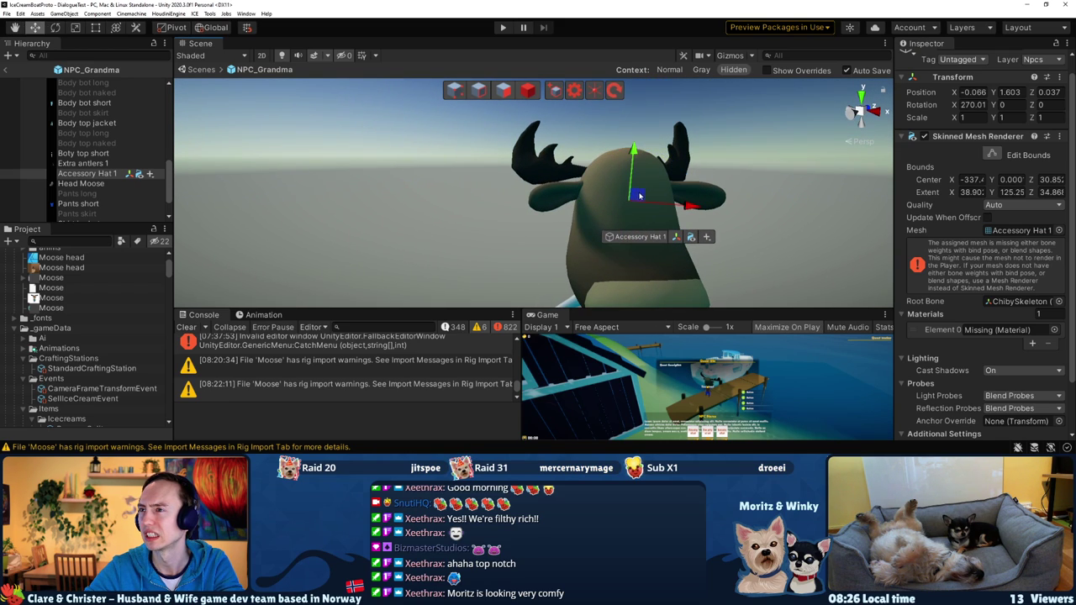
left_click_drag(694, 123, 616, 128)
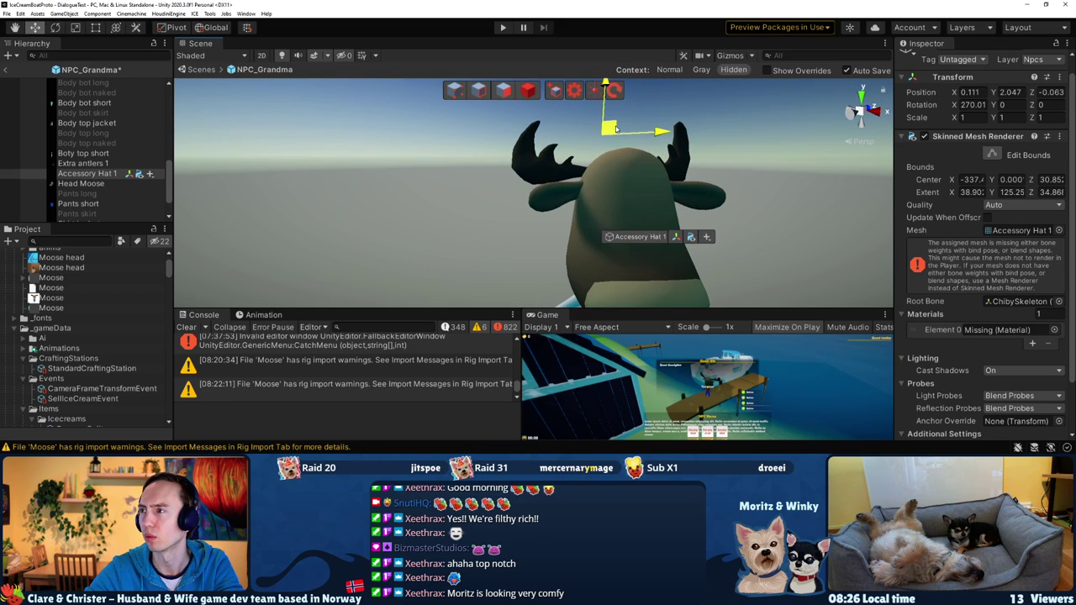
Set material Element 0 to 42 BLUE-DARK and add a second material slot
left_click(1054, 329)
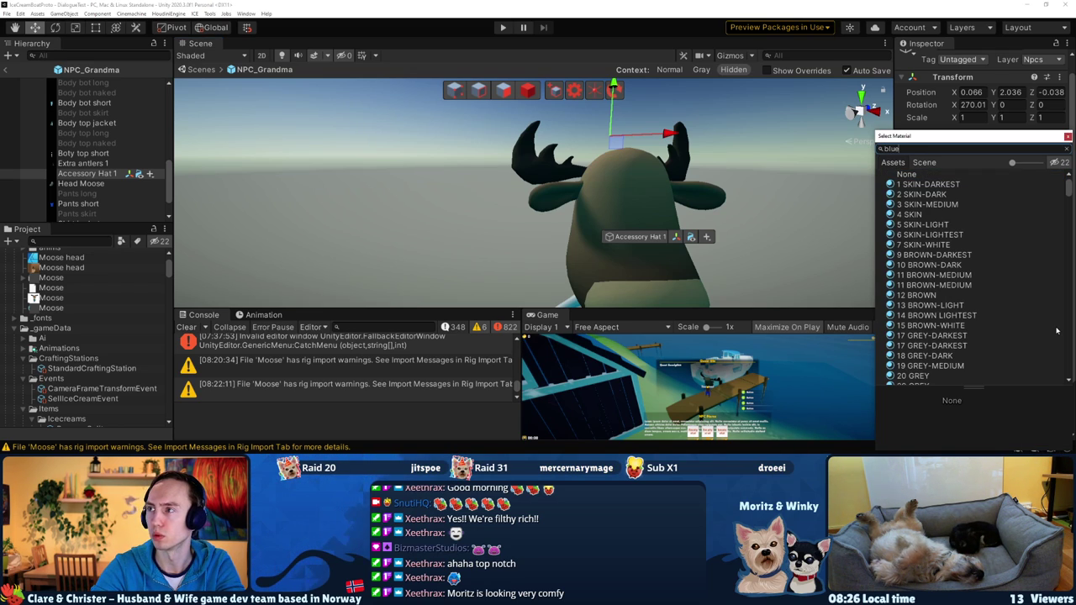
type("blue")
key("Down")
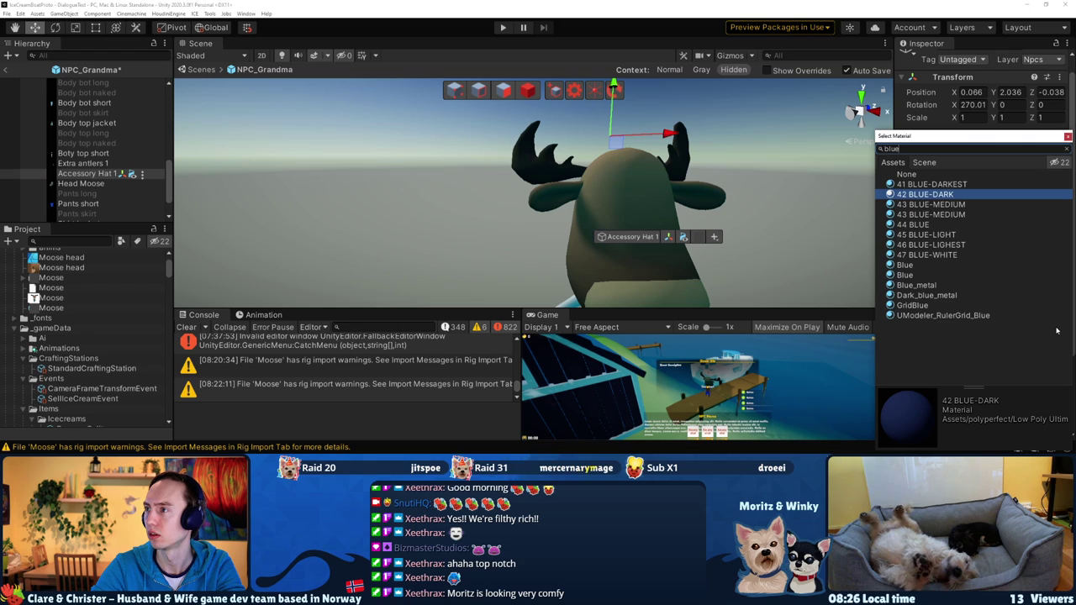
key("Down")
key("Down")
key("Up")
key("Up")
key("Return")
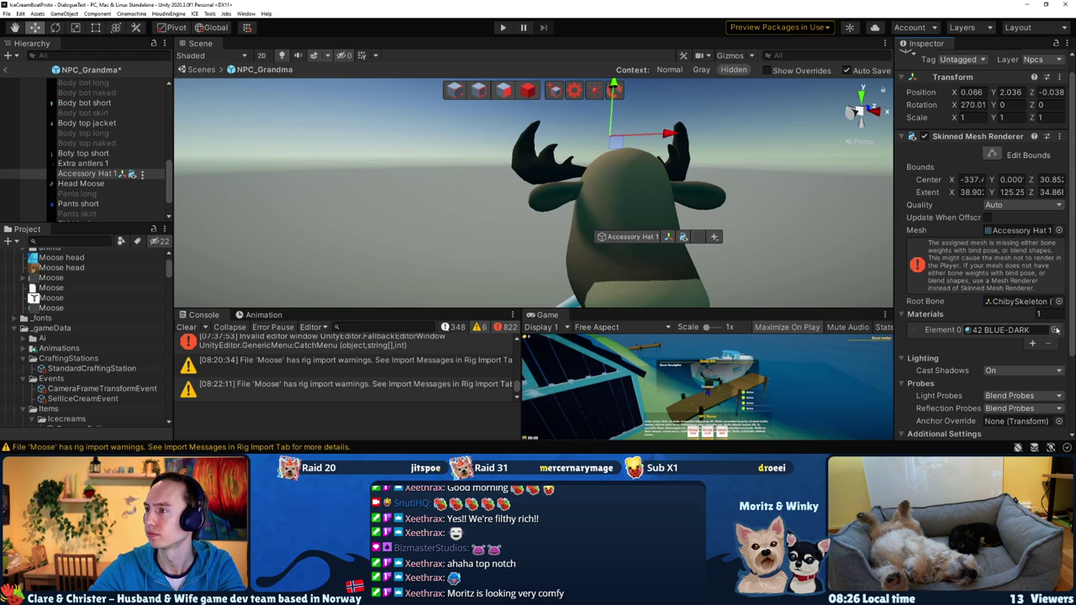
left_click(1033, 345)
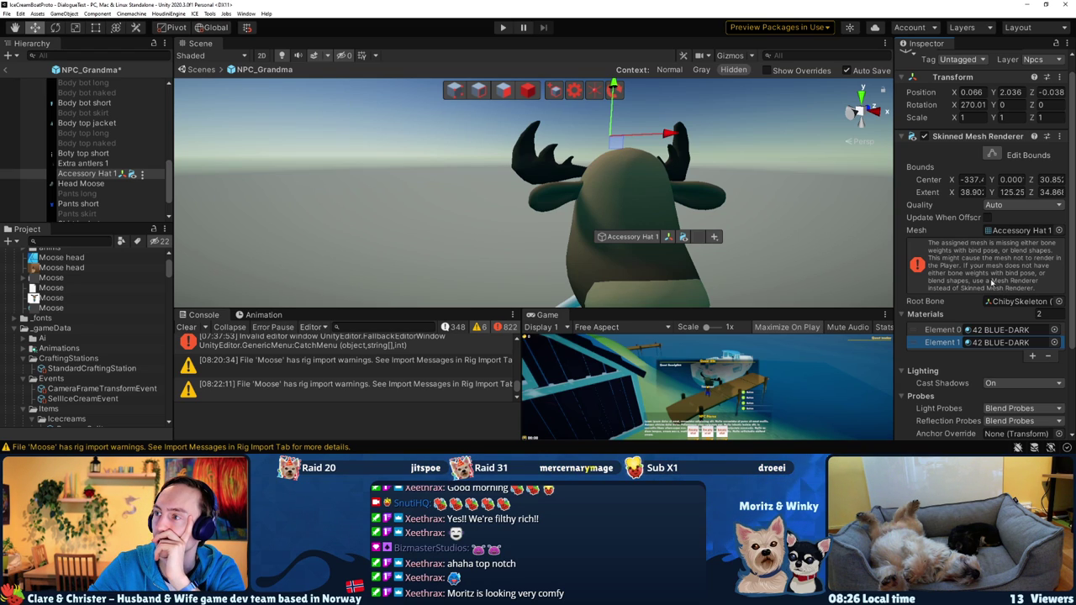
Glance at the hatted moose in Blender, then return to Unity's Inspector and Console
scroll(957, 270, "down", 3)
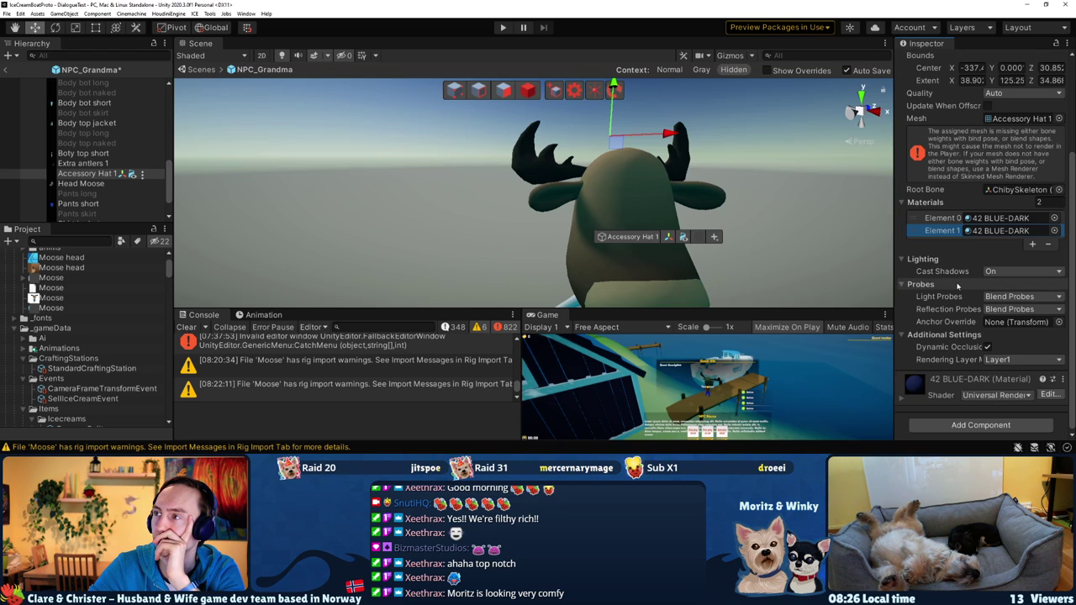
scroll(957, 285, "up", 3)
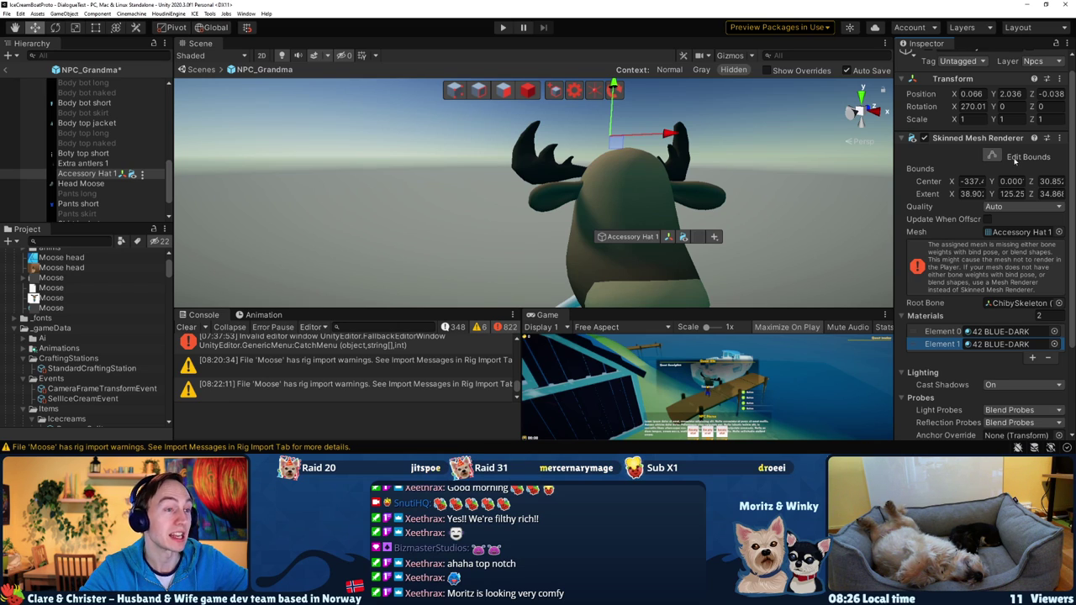
scroll(973, 223, "down", 3)
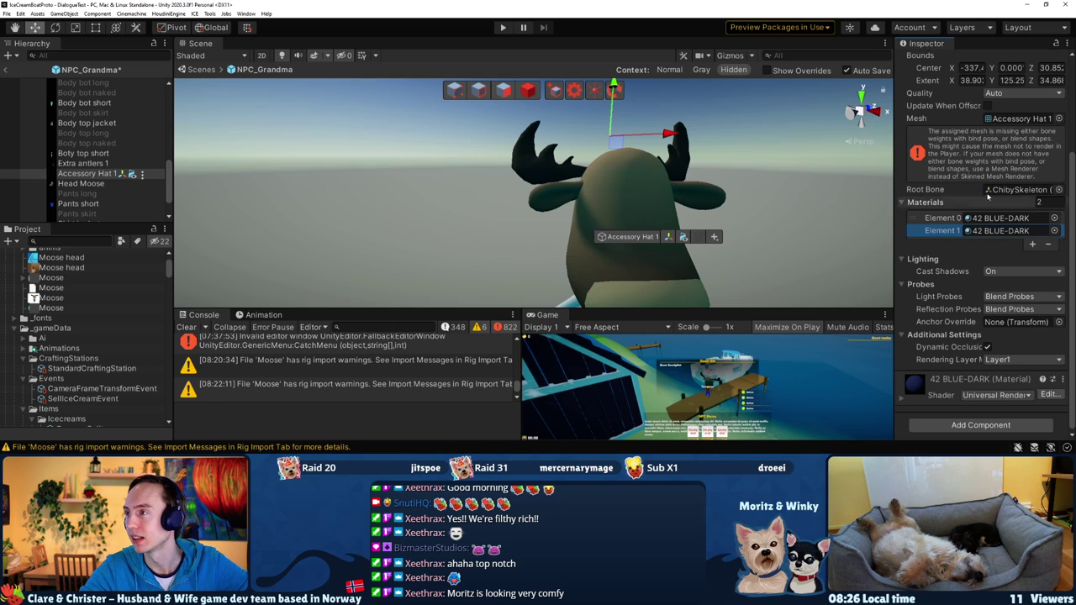
key("alt+Tab")
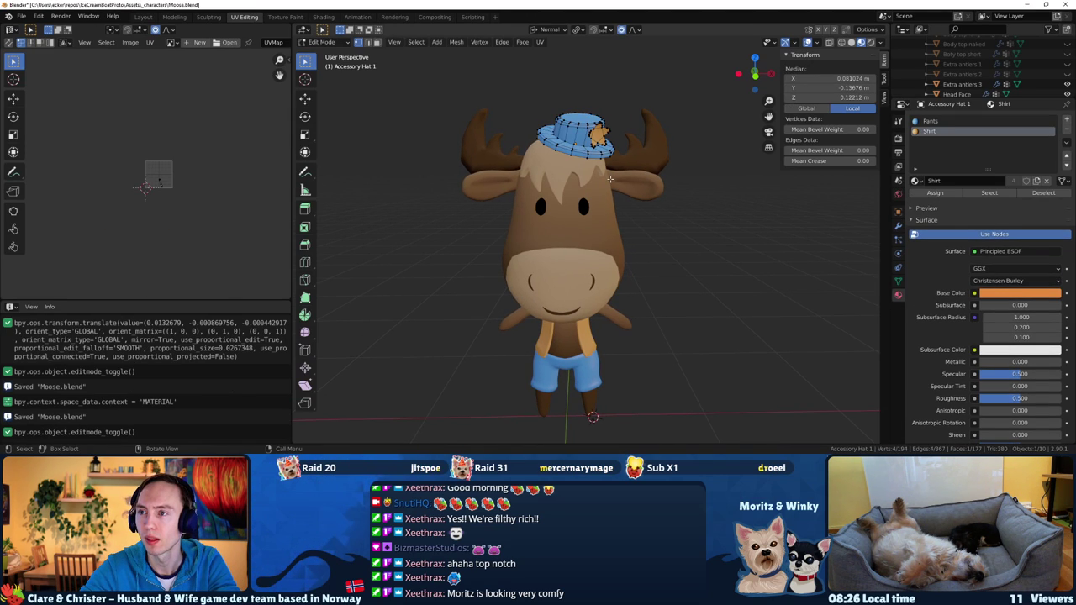
key("alt+Tab")
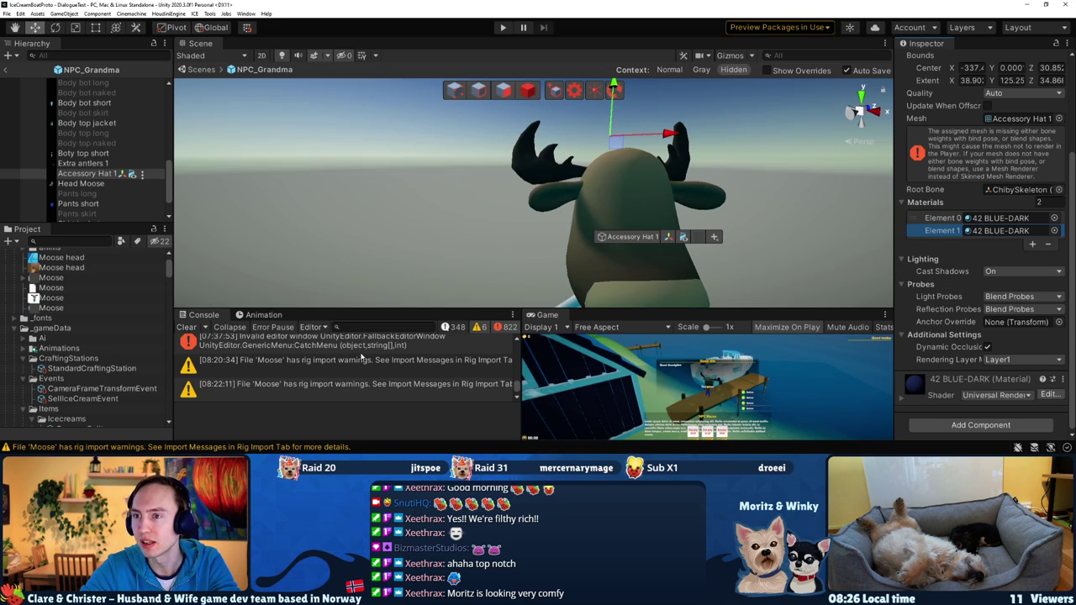
scroll(361, 358, "up", 2)
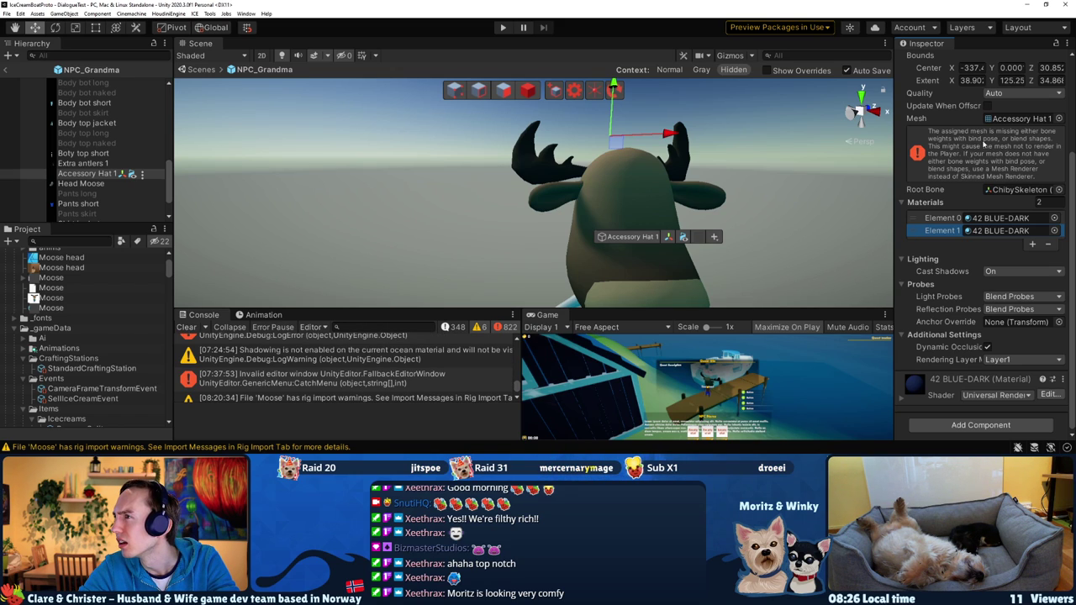
Back in Blender, select Extra antlers 3 and show its Object Data vertex groups
key("alt+Tab")
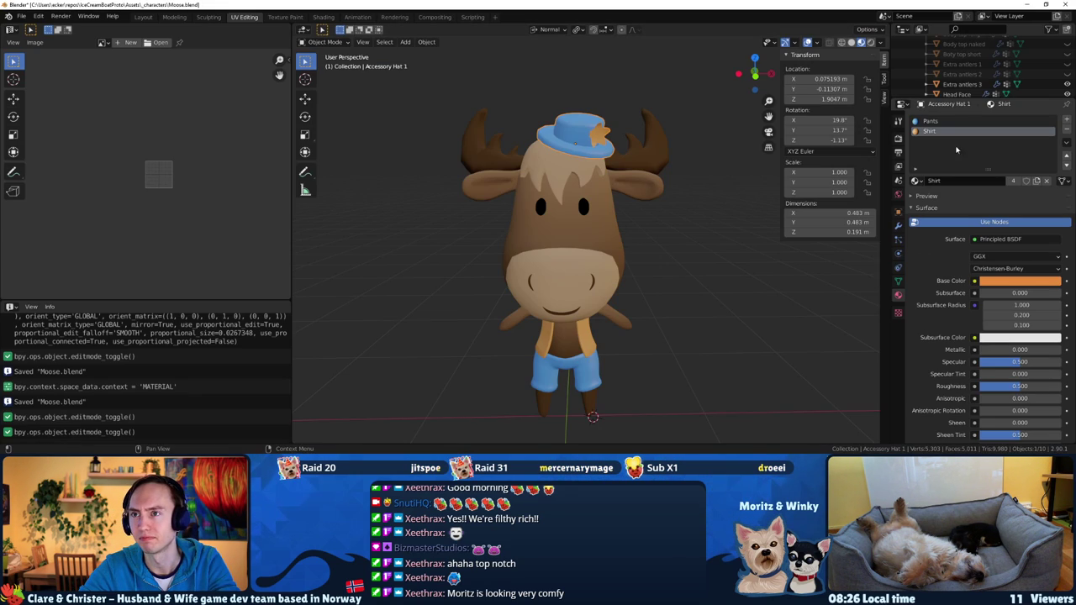
scroll(964, 87, "up", 3)
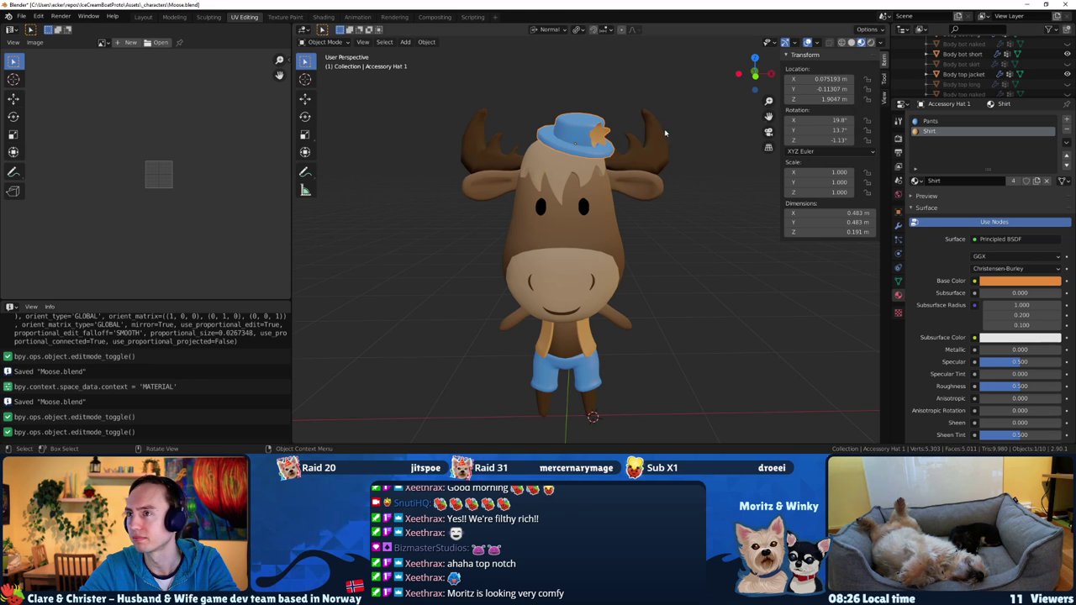
mouse_move(664, 129)
middle_mouse_down()
mouse_move(629, 174)
mouse_move(535, 172)
middle_mouse_up()
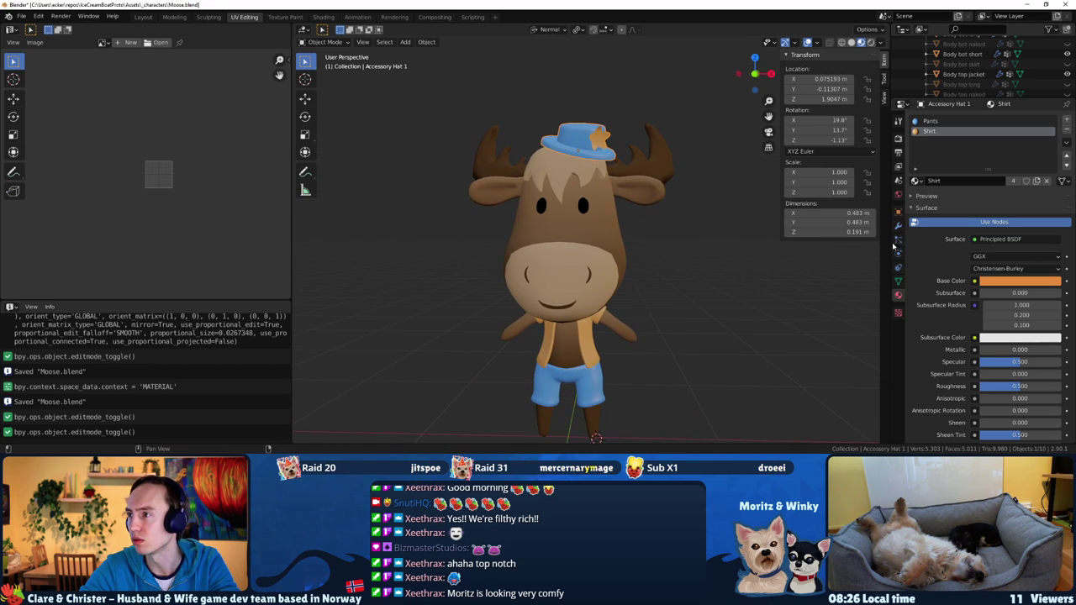
key("Tab")
key("Tab")
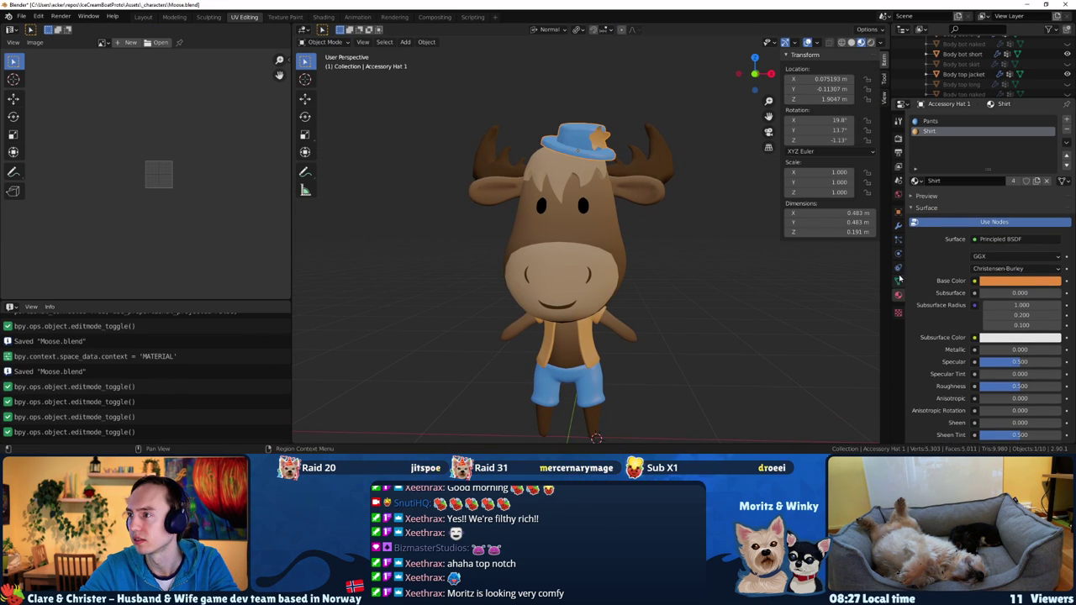
left_click(898, 281)
left_click(558, 196)
key("Tab")
key("Tab")
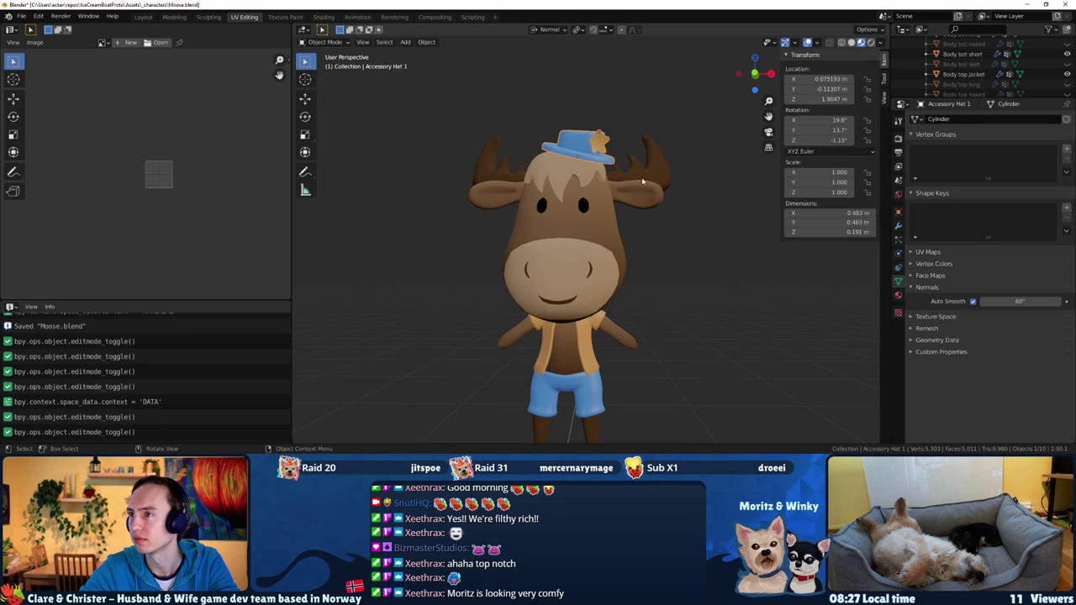
Make Head the active vertex group and orbit around the moose
scroll(939, 179, "up", 4)
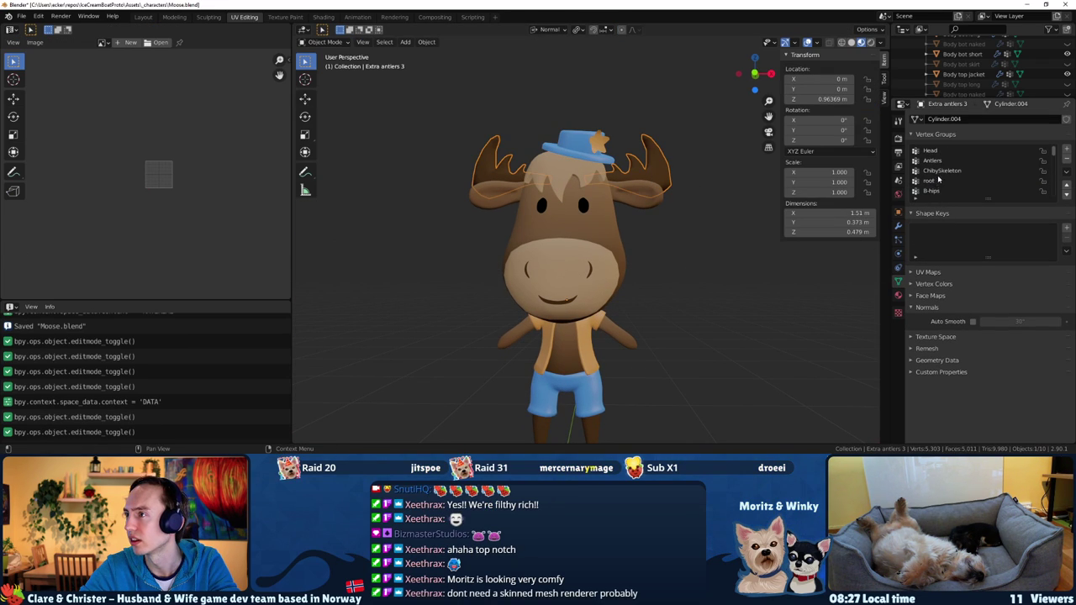
scroll(936, 174, "down", 5)
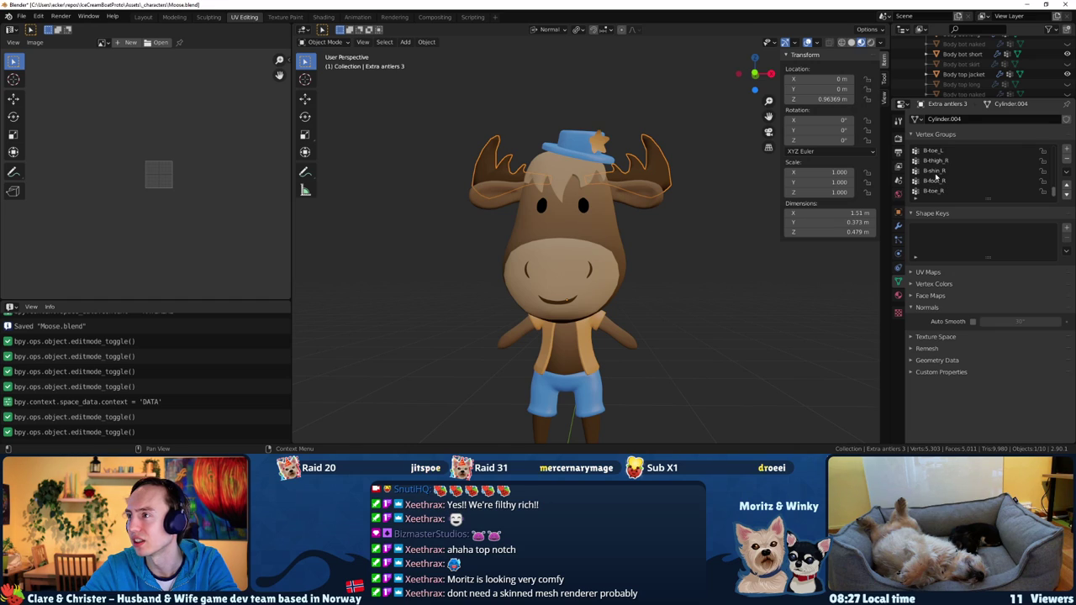
scroll(938, 174, "up", 10)
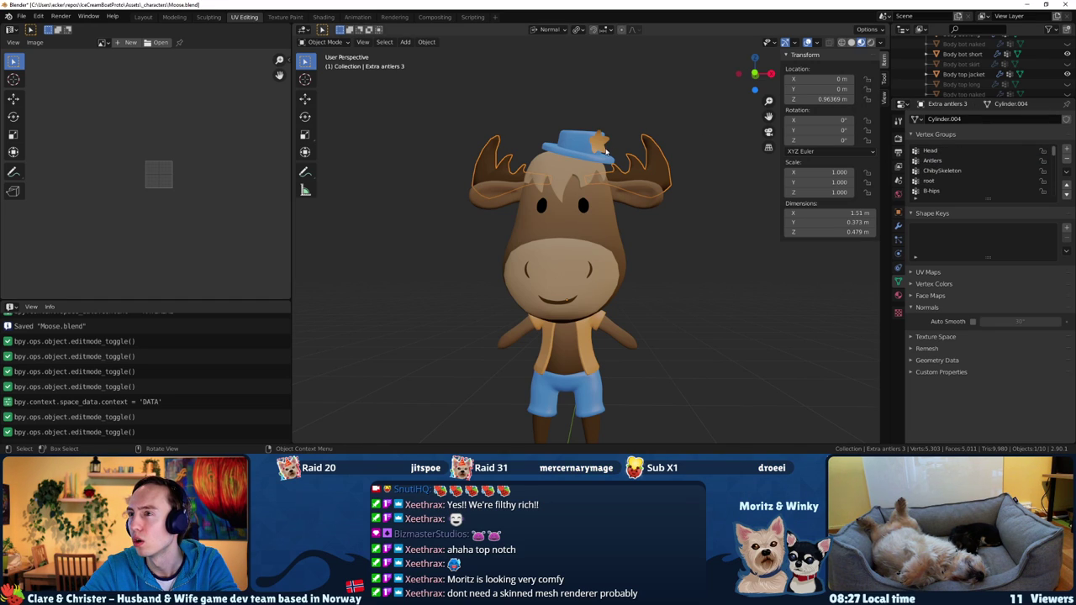
scroll(945, 155, "down", 2)
scroll(946, 156, "up", 2)
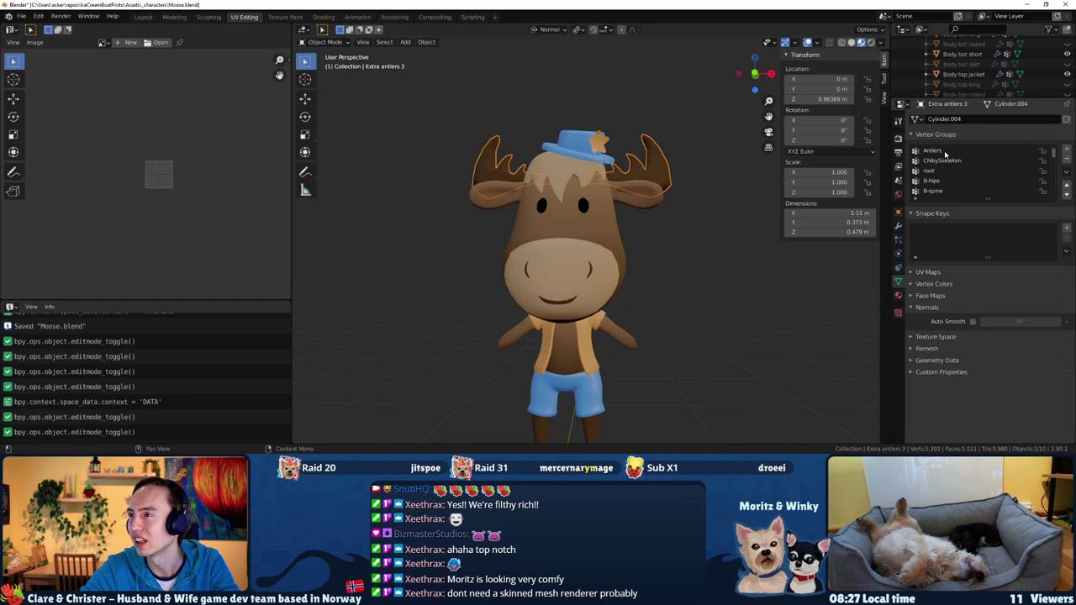
left_click(933, 151)
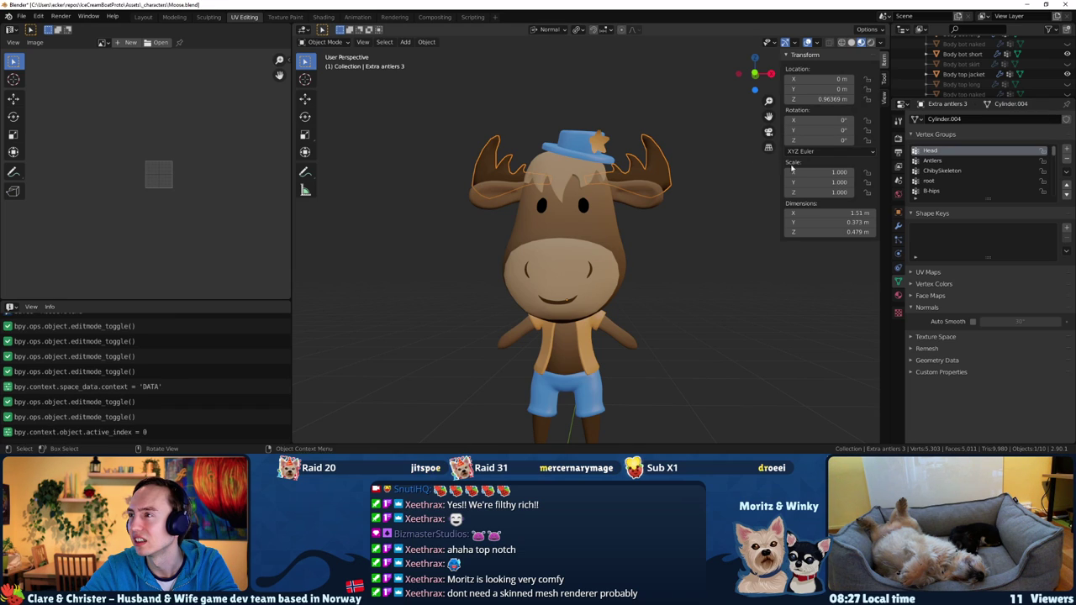
middle_click_drag(614, 250, 657, 224)
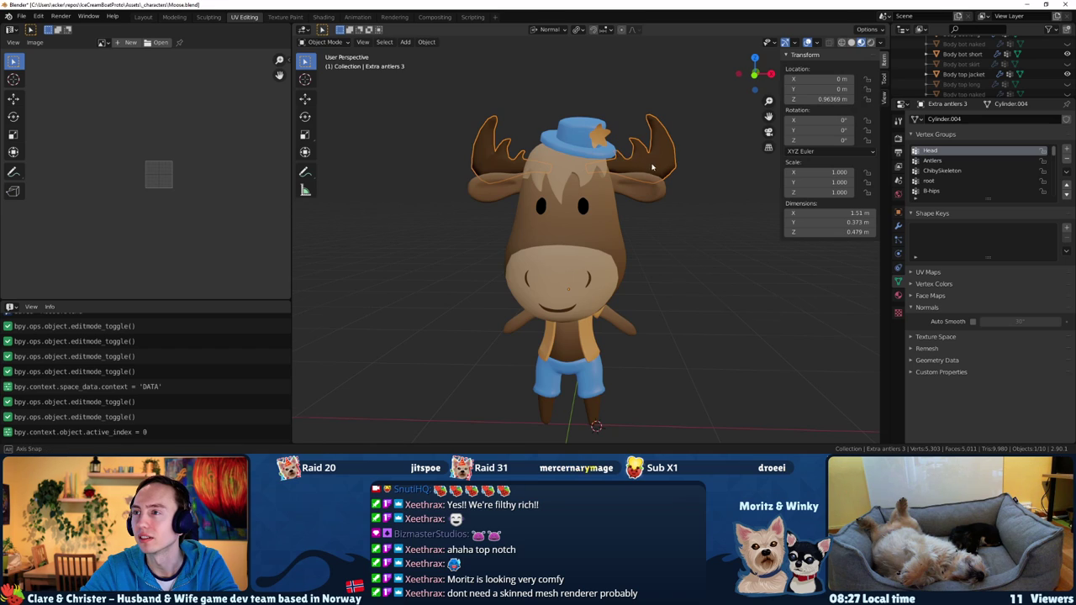
middle_click_drag(651, 167, 650, 170)
scroll(984, 67, "down", 3)
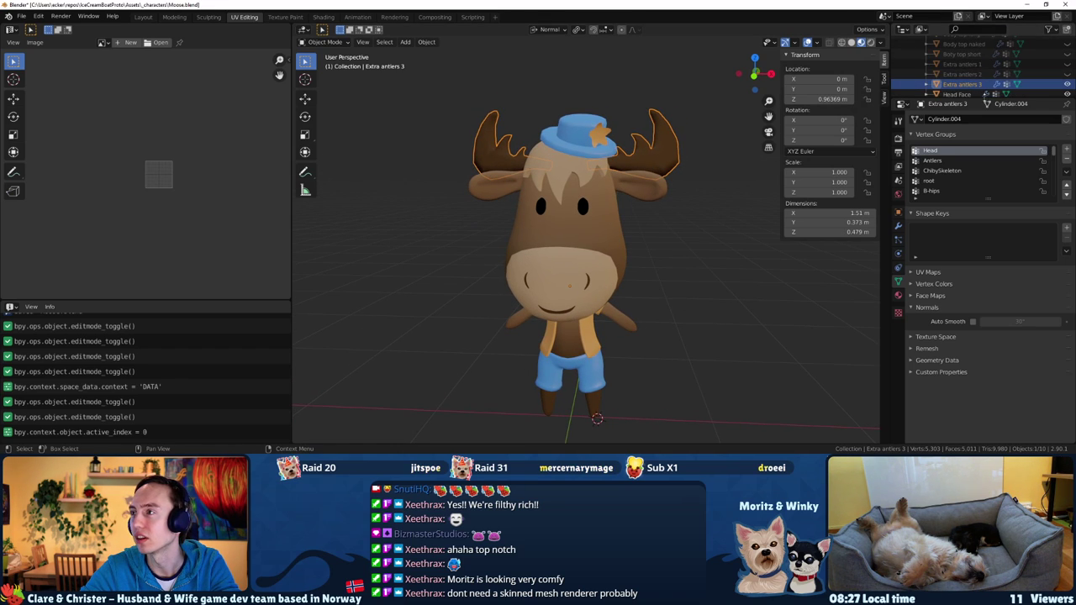
left_click_drag(1014, 103, 1014, 237)
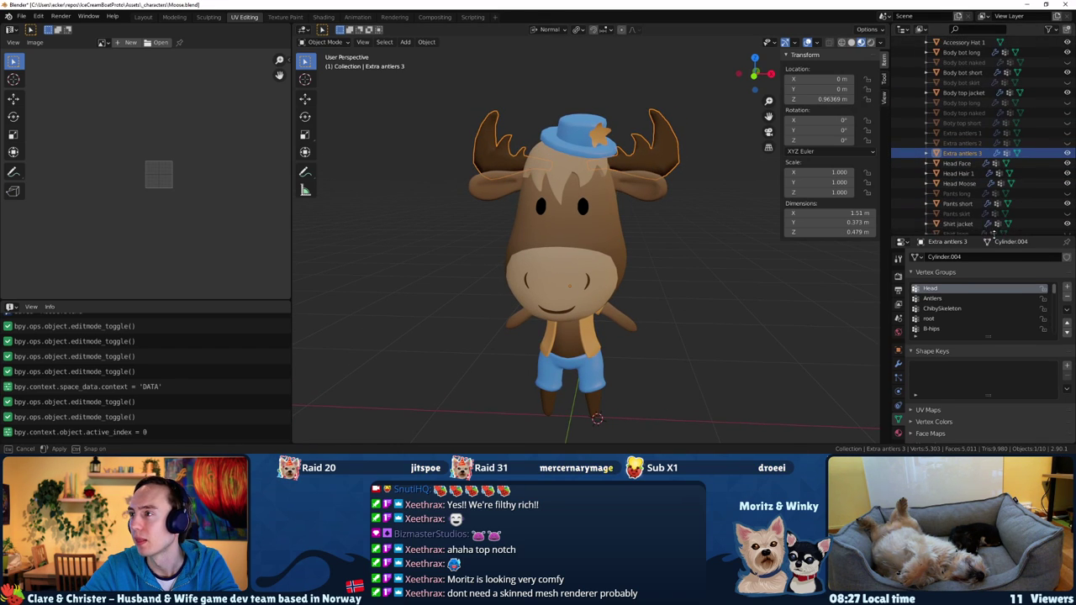
Duplicate Extra antlers 3 in place and rename the copy 'Accessory Hat 1 new'
key("shift+d")
right_click(615, 194)
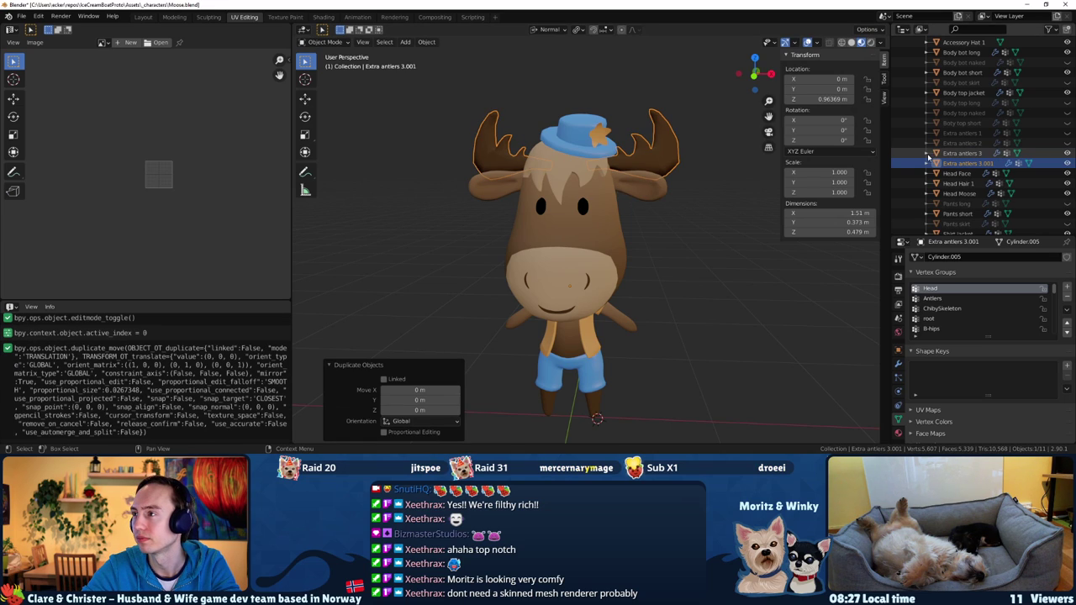
double_click(951, 165)
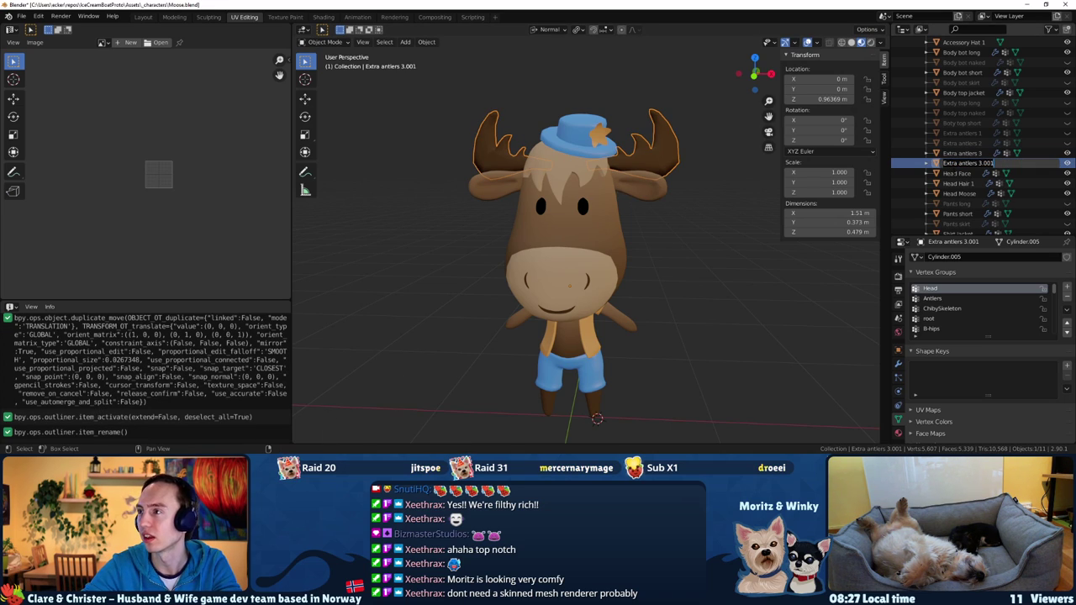
type("Accessory H")
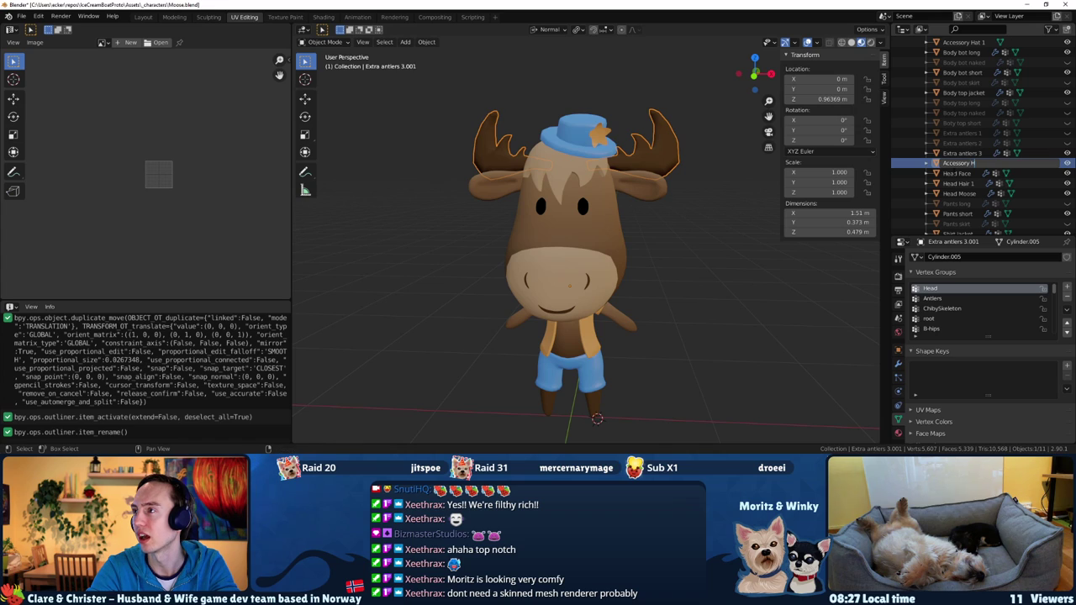
type(" 1 new")
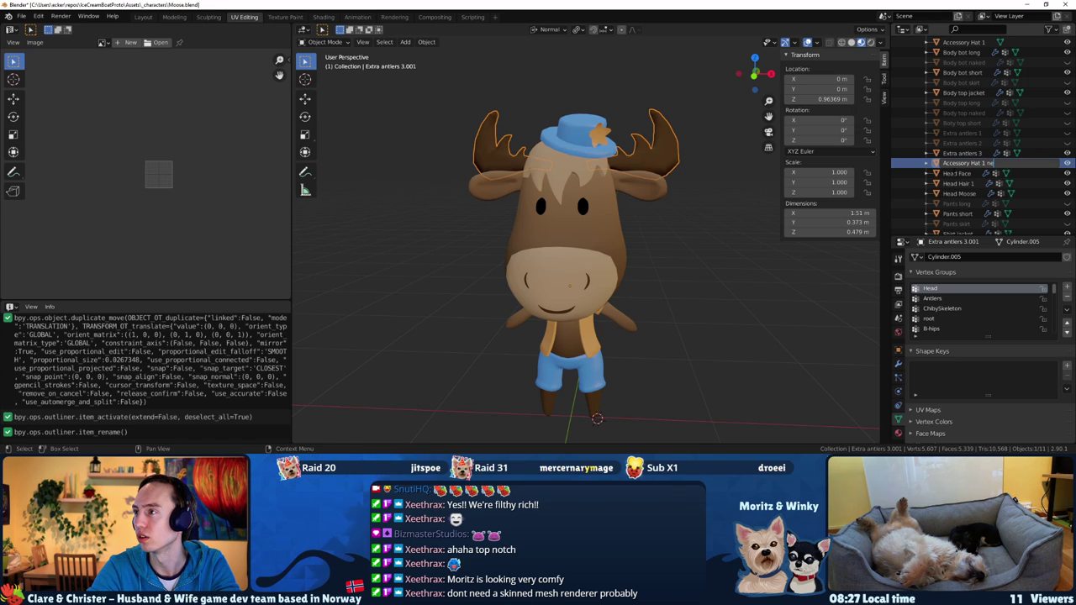
key("Return")
Select the blue hat on the moose and enter Edit Mode on its mesh
middle_click_drag(626, 149, 603, 146)
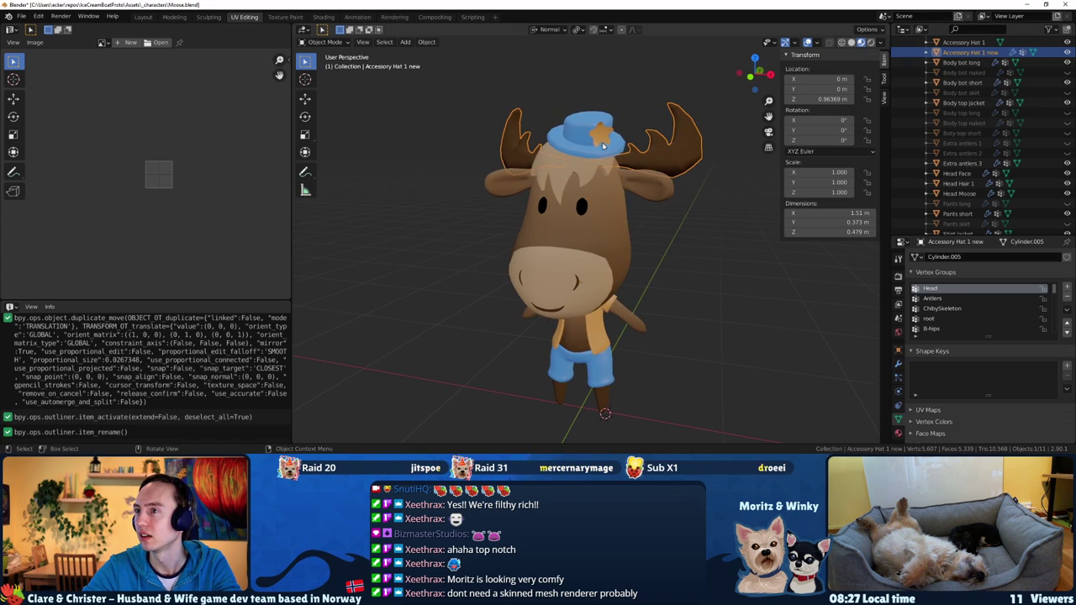
left_click(586, 129)
key("Tab")
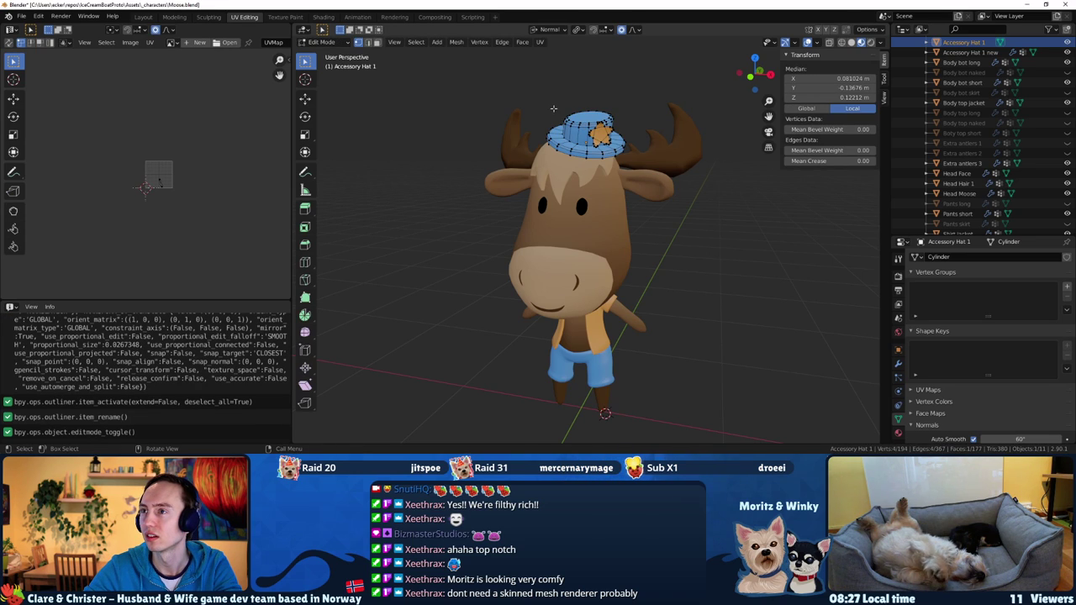
Copy the hat's linked geometry and try pasting it into Accessory Hat 1 new
key("ctrl+l")
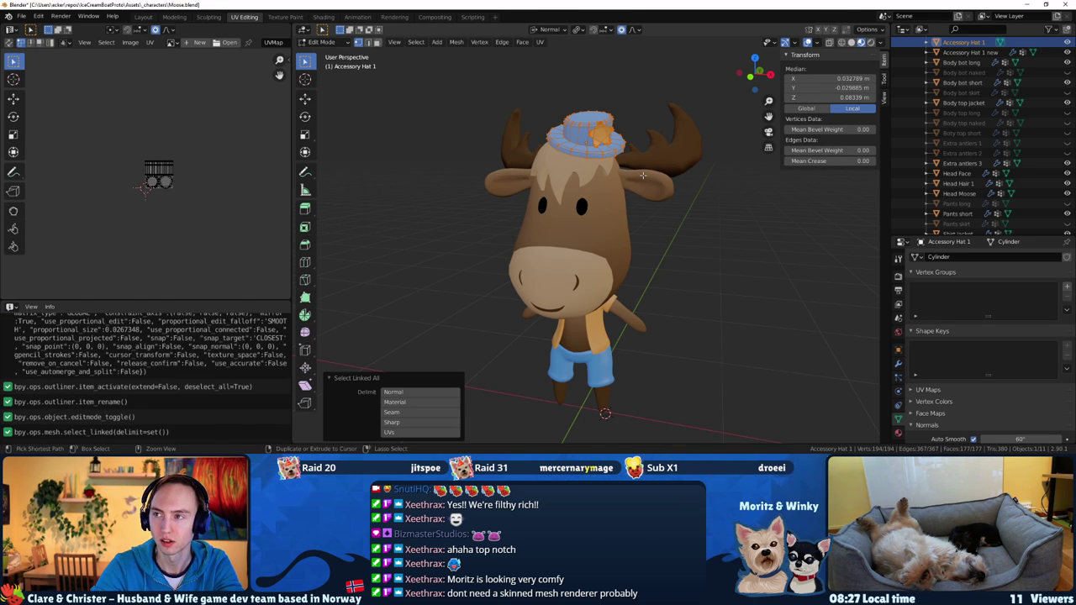
key("ctrl+c")
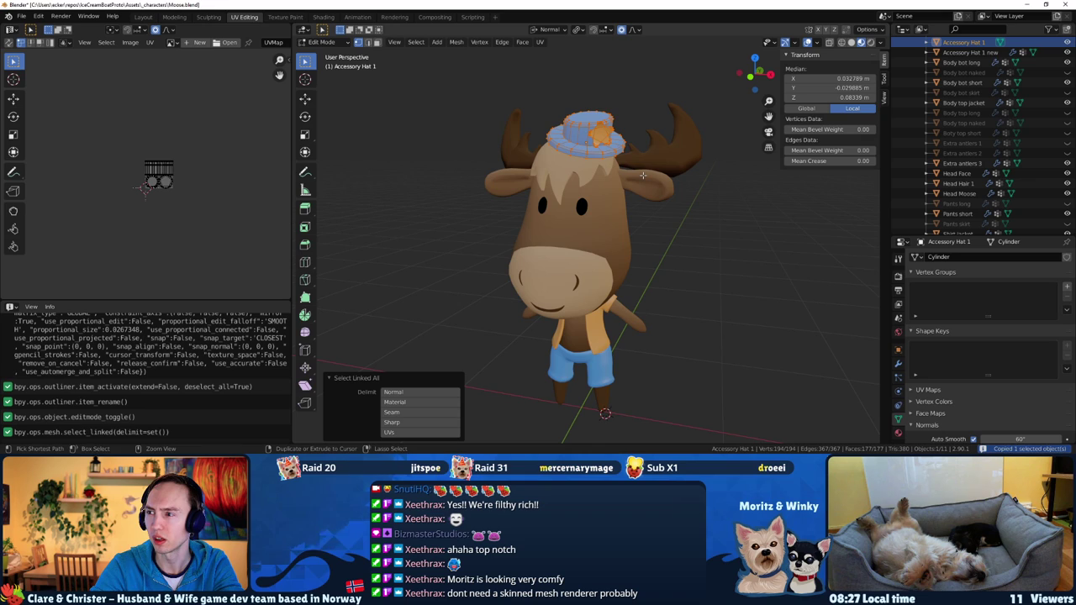
key("Tab")
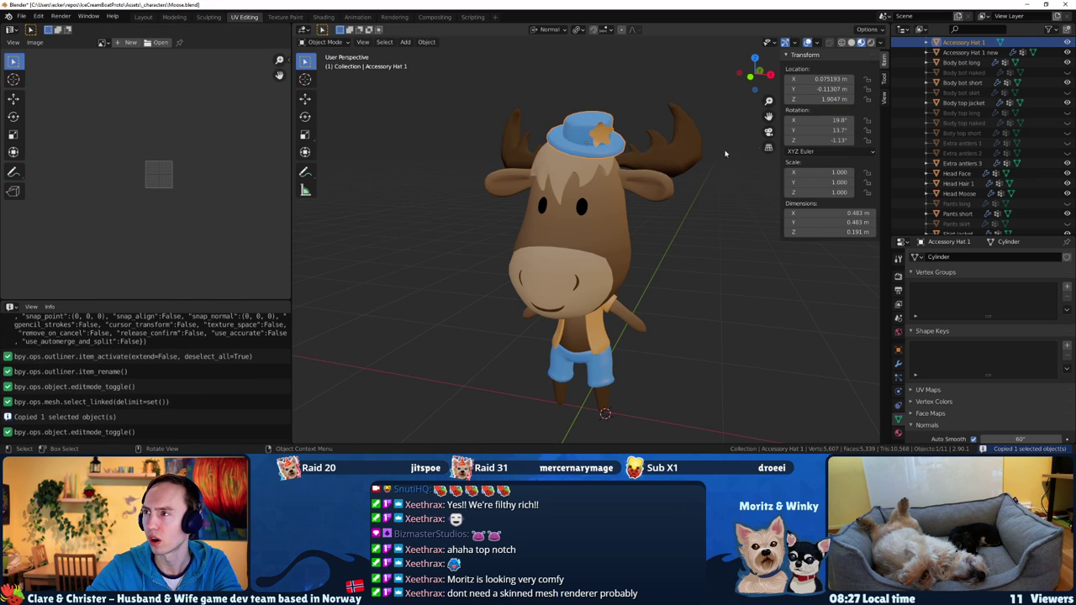
left_click(967, 52)
key("Tab")
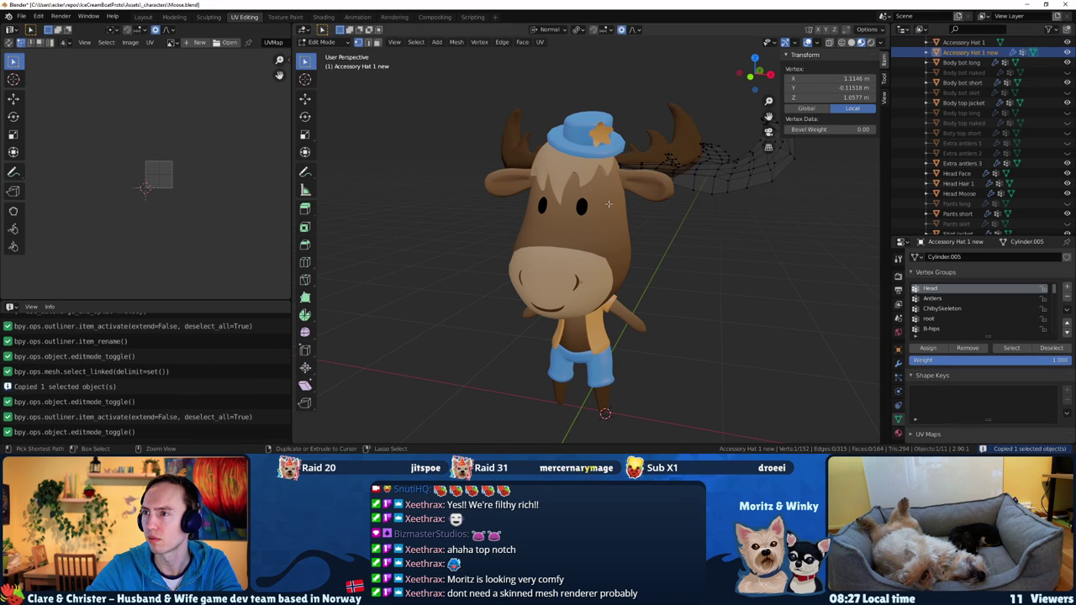
key("ctrl+v")
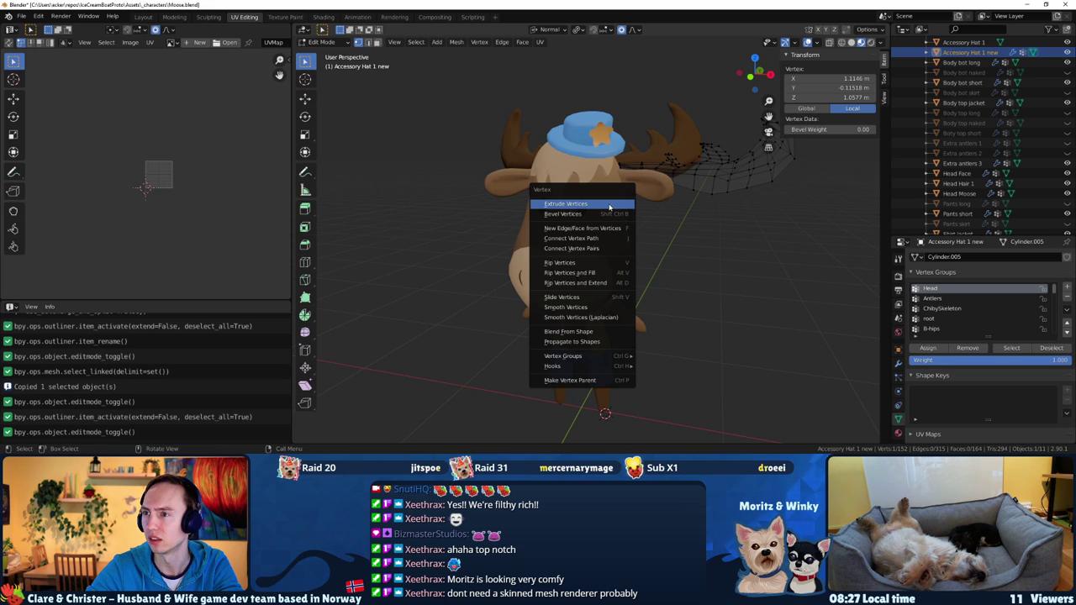
key("Escape")
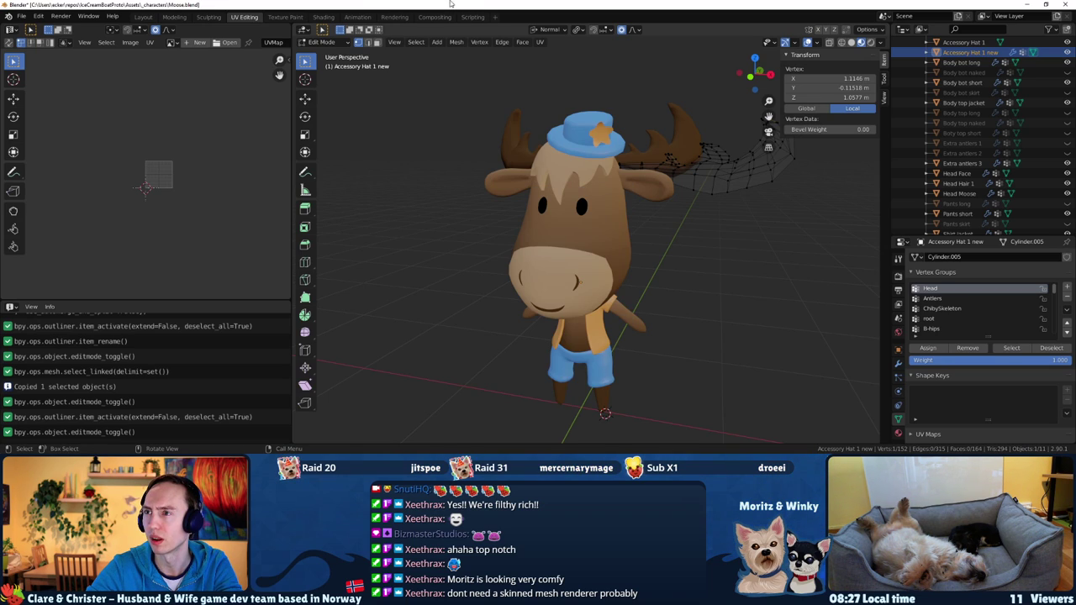
key("Tab")
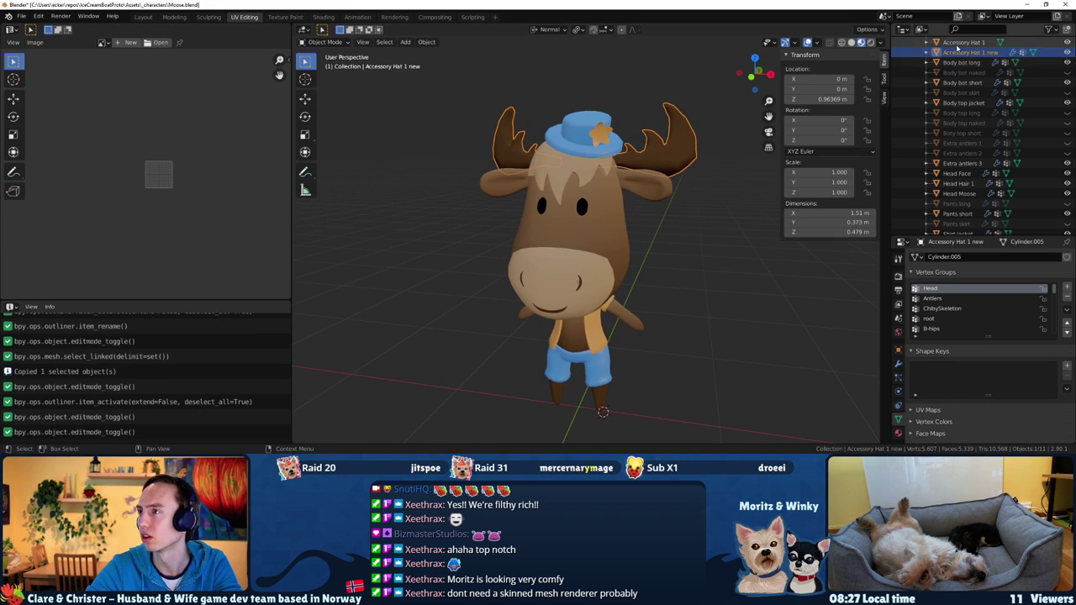
Select both hat objects in the Outliner with Accessory Hat 1 active
left_click(956, 45)
left_click(963, 51)
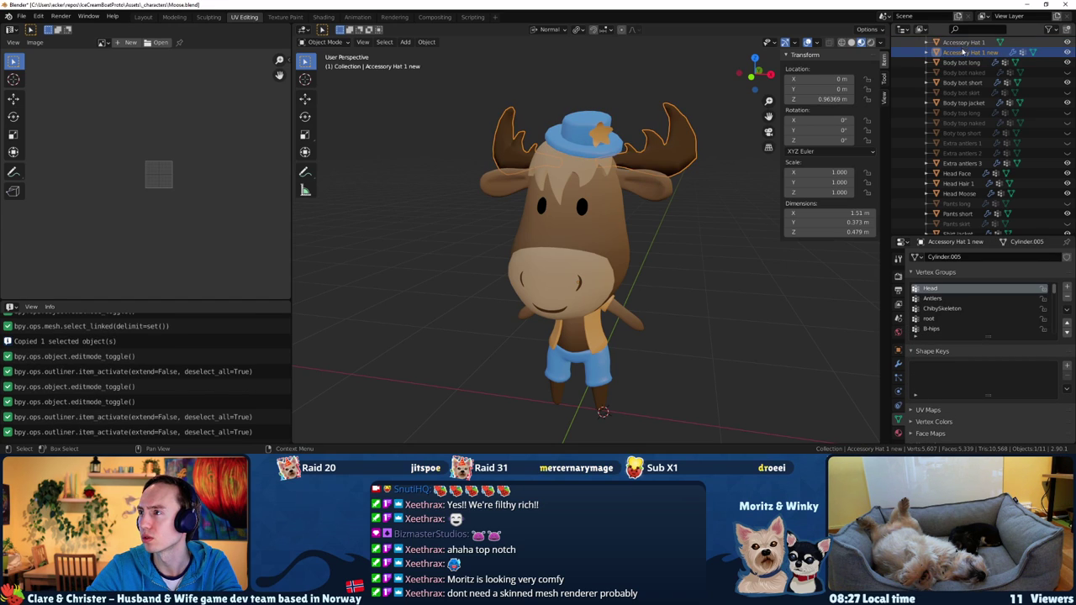
left_click(964, 42)
left_click(961, 53, "shift")
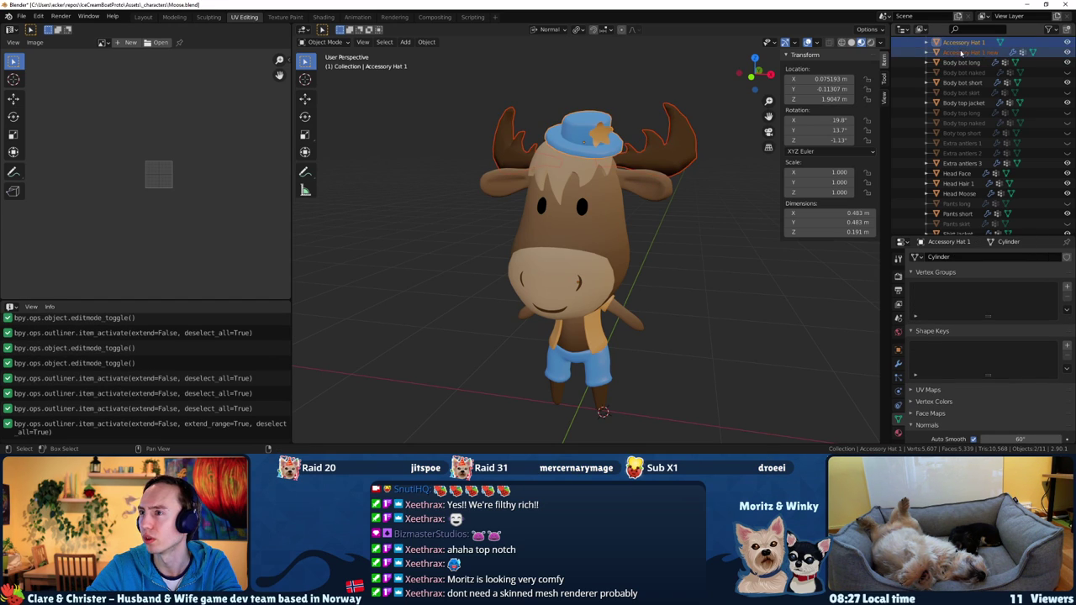
Join Accessory Hat 1 new into Accessory Hat 1 using the F3 Join search
key("F3")
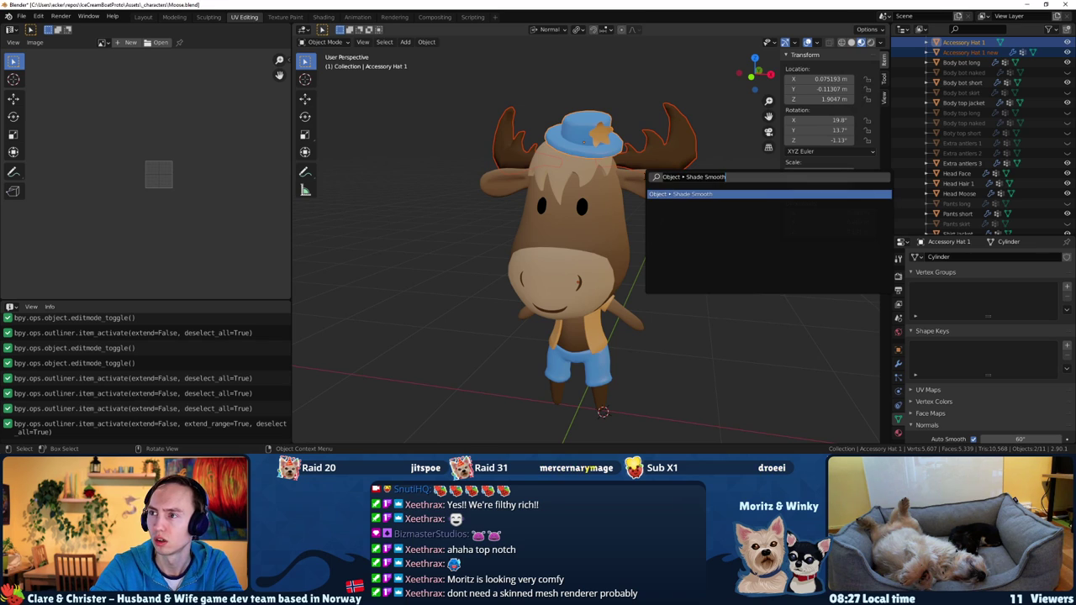
type("join")
key("Return")
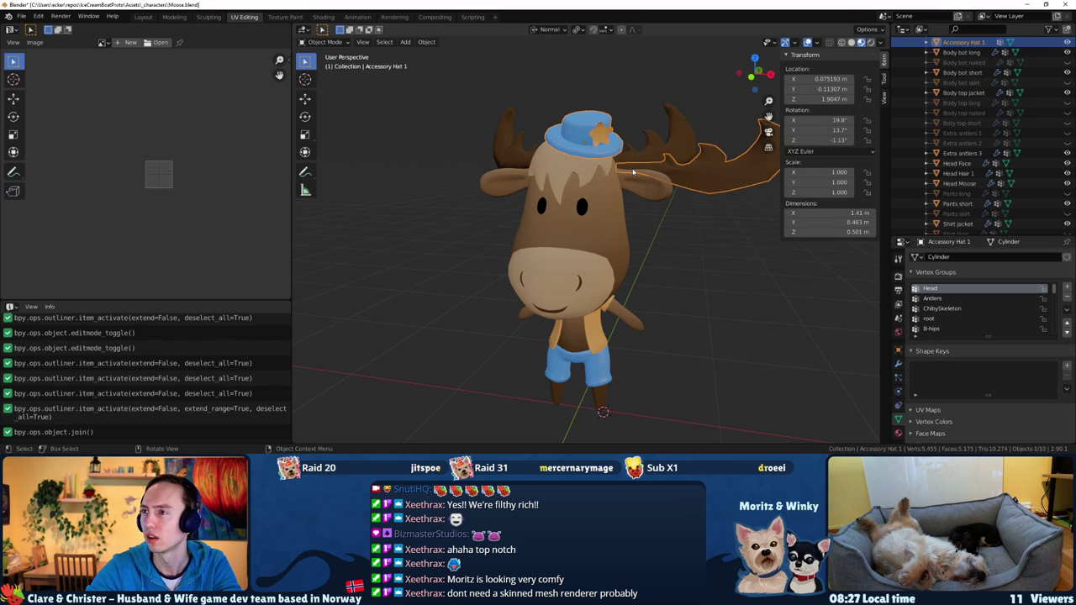
middle_click_drag(633, 172, 610, 173)
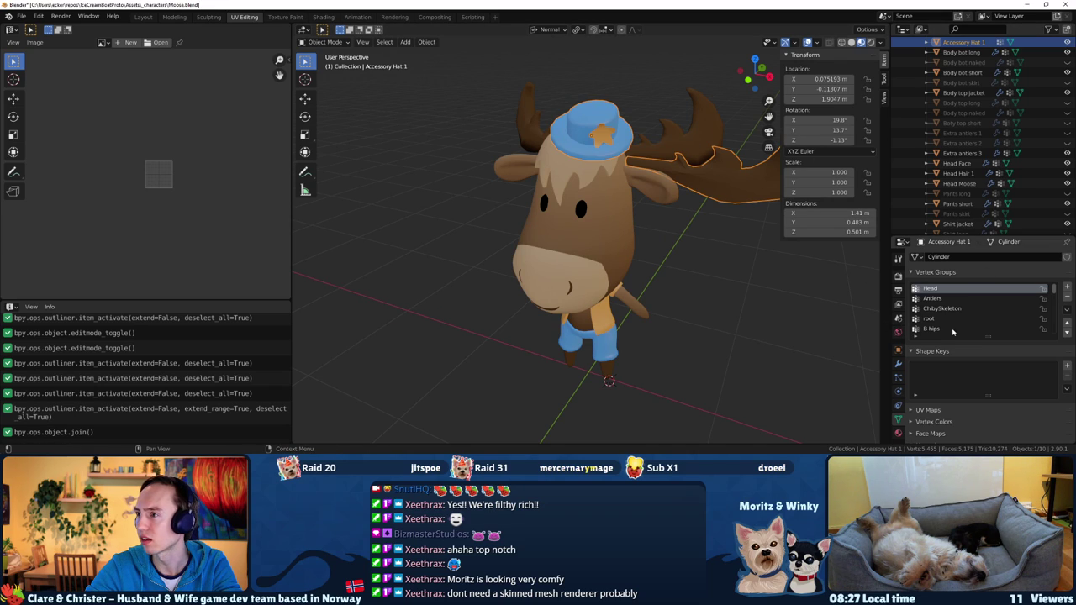
scroll(938, 309, "down", 5)
scroll(939, 309, "up", 2)
scroll(939, 311, "up", 1)
scroll(940, 311, "up", 2)
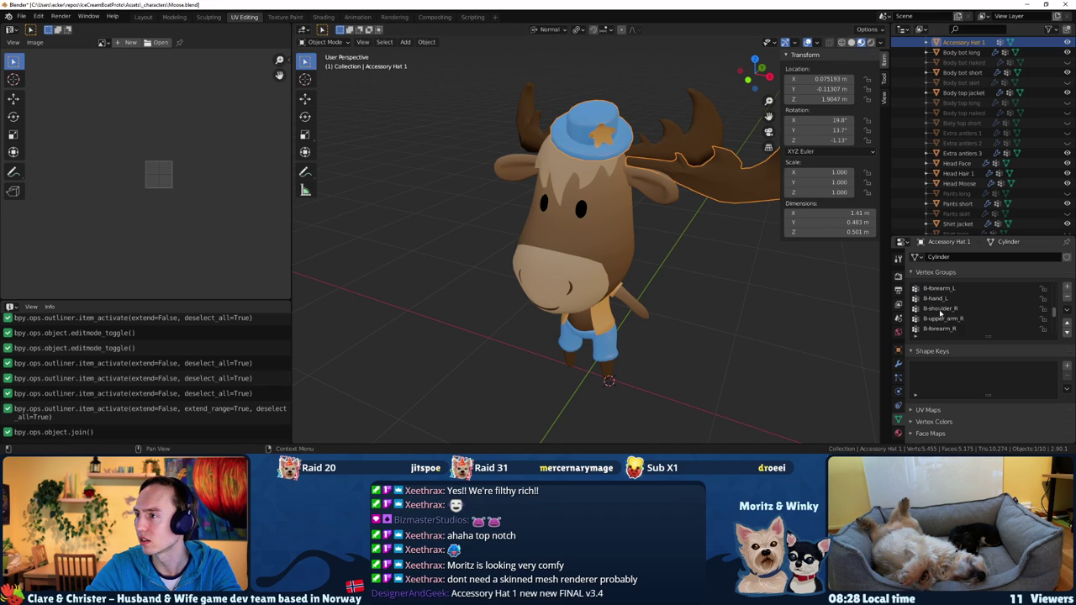
scroll(941, 313, "up", 1)
Delete the linked extra antler vertices in Edit Mode, then return to Object Mode
key("Tab")
middle_click_drag(672, 168, 711, 153)
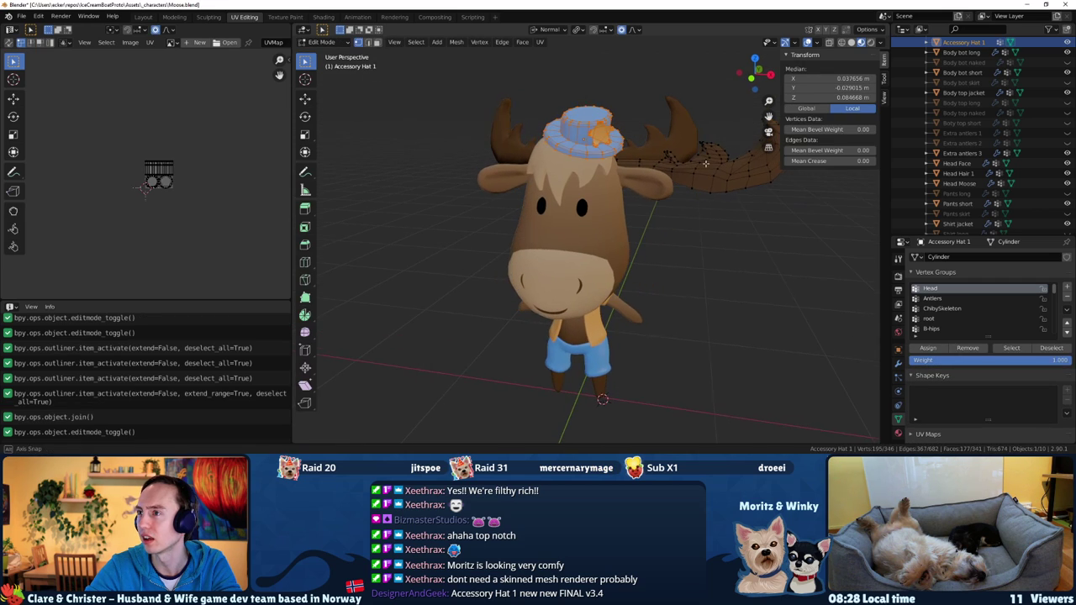
left_click(712, 150)
key("ctrl+l")
key("x")
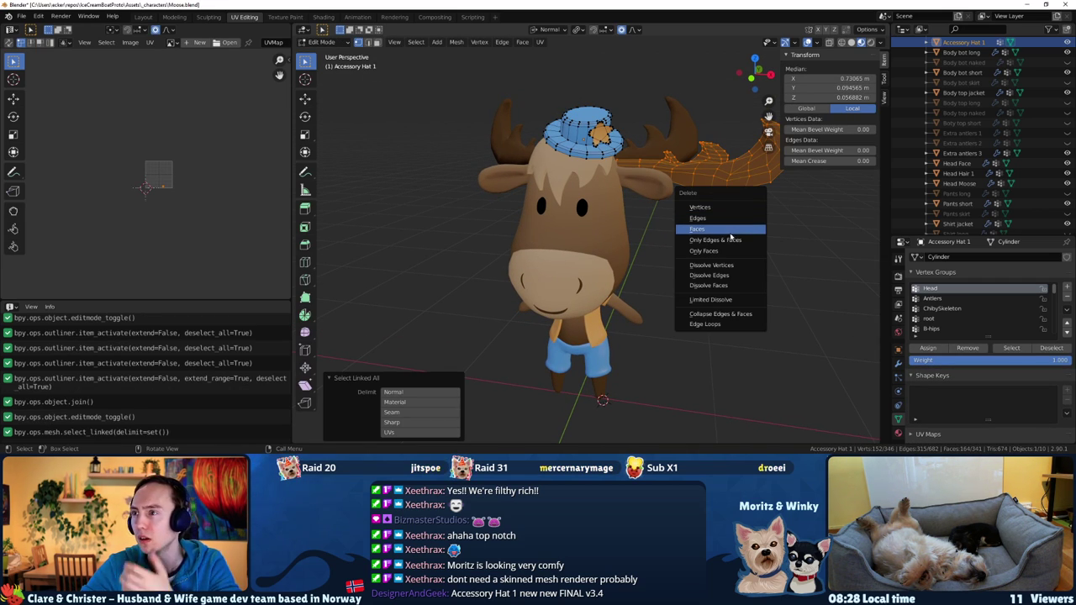
left_click(706, 210)
key("Tab")
mouse_move(664, 194)
middle_mouse_down()
mouse_move(601, 124)
mouse_move(580, 127)
middle_mouse_up()
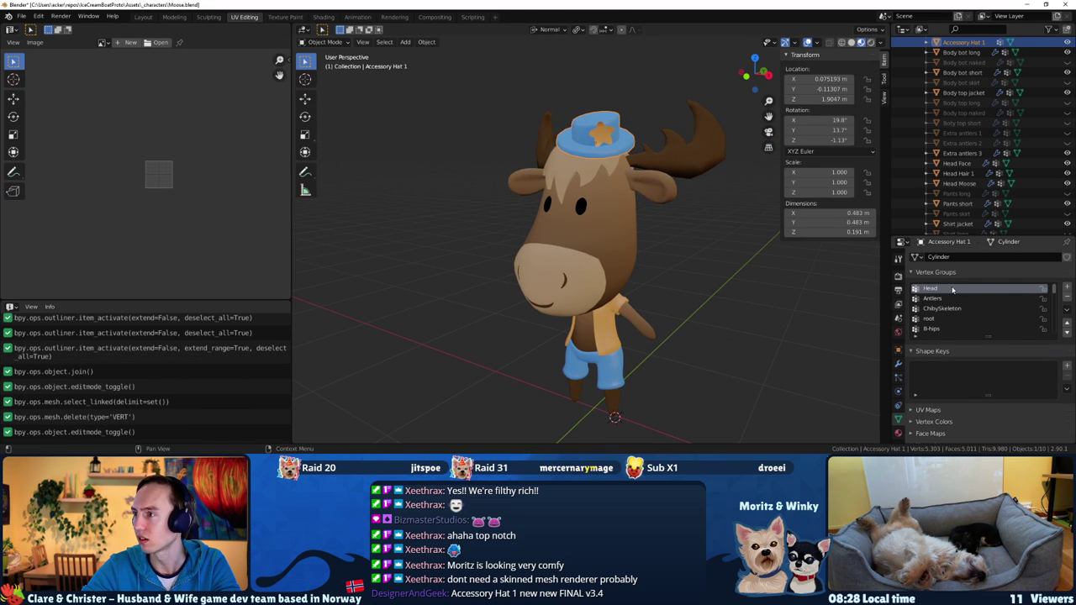
scroll(946, 302, "down", 10)
Pick B-head in the hat's Vertex Groups list and switch into Edit Mode
mouse_move(673, 210)
middle_mouse_down()
mouse_move(714, 206)
mouse_move(649, 176)
mouse_move(696, 227)
middle_mouse_up()
scroll(650, 172, "up", 1)
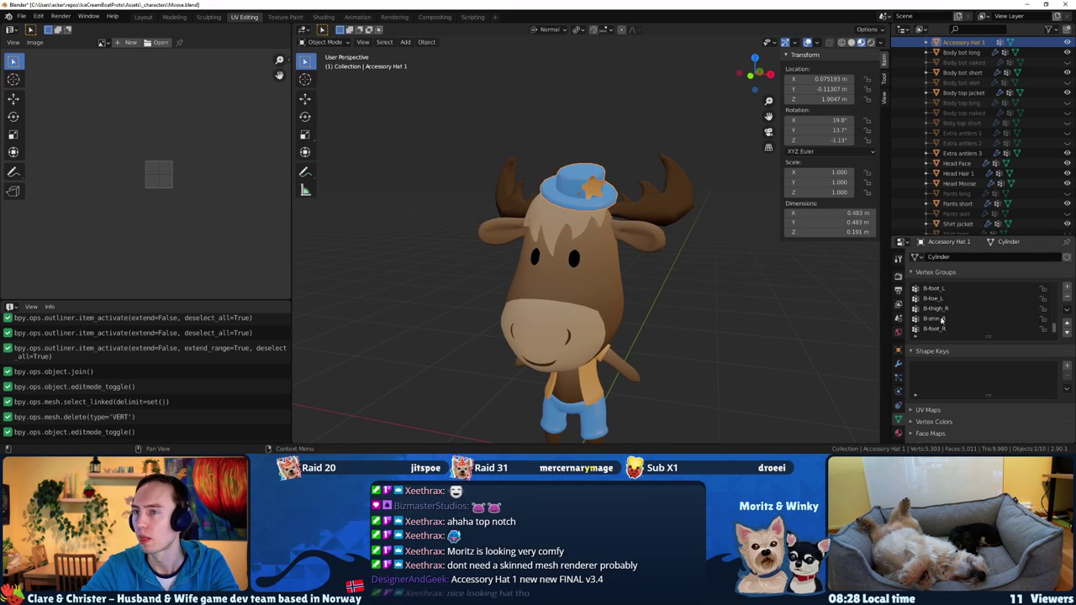
scroll(942, 319, "up", 1)
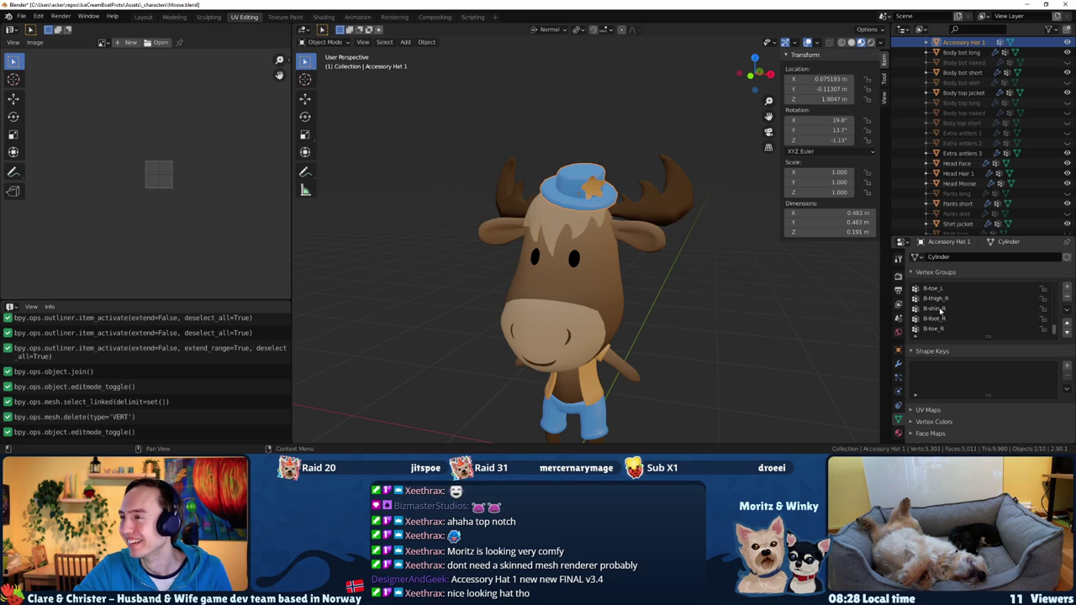
scroll(939, 316, "up", 2)
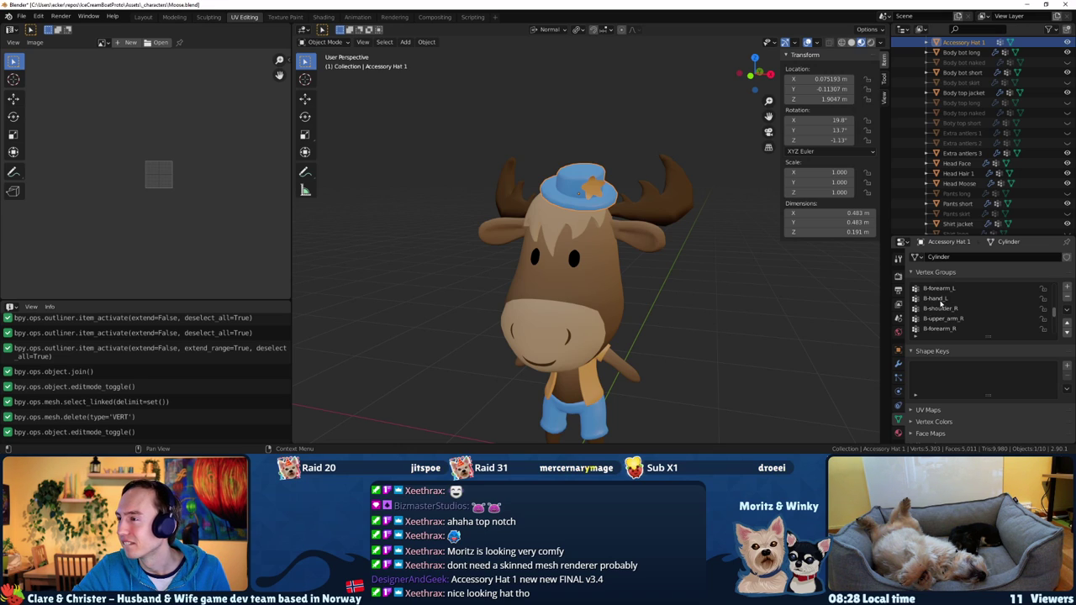
scroll(940, 303, "up", 2)
left_click(934, 289)
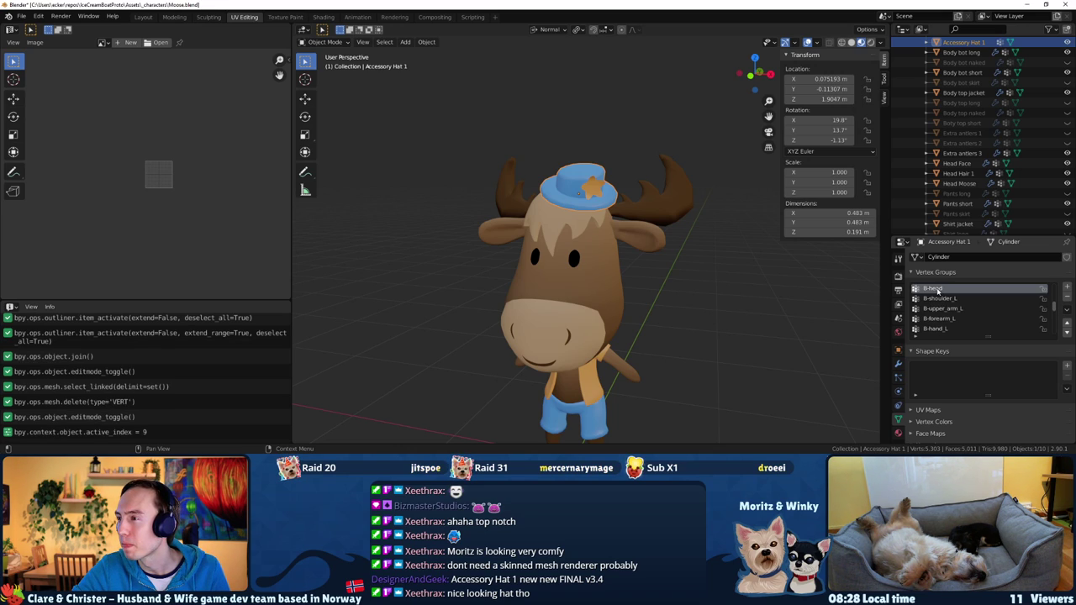
scroll(913, 299, "up", 1)
key("Tab")
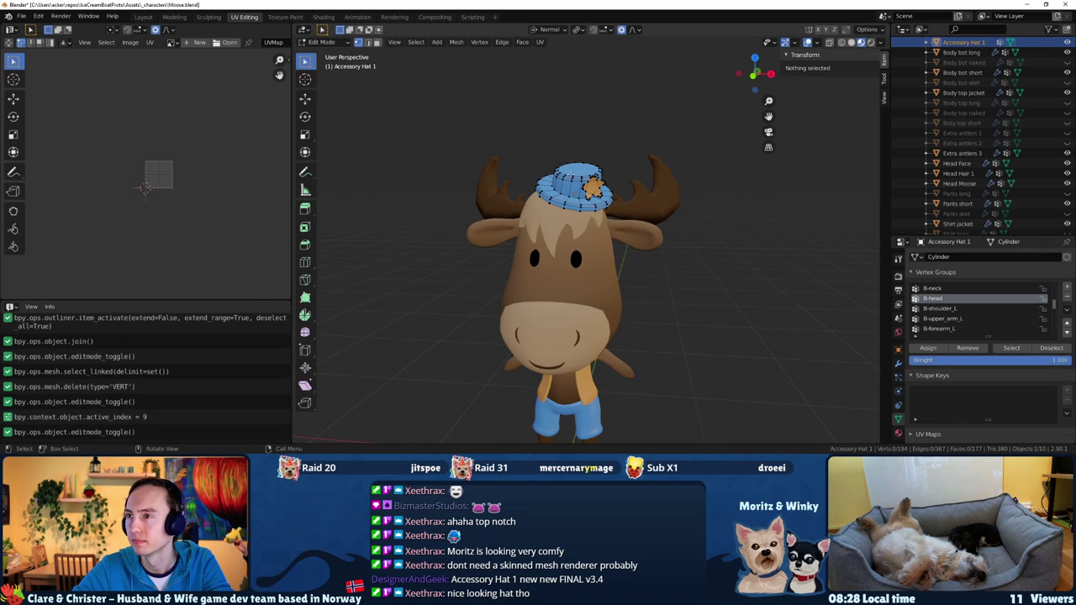
Assign all linked hat geometry to the active B-head vertex group
left_click(580, 181)
key("ctrl+l")
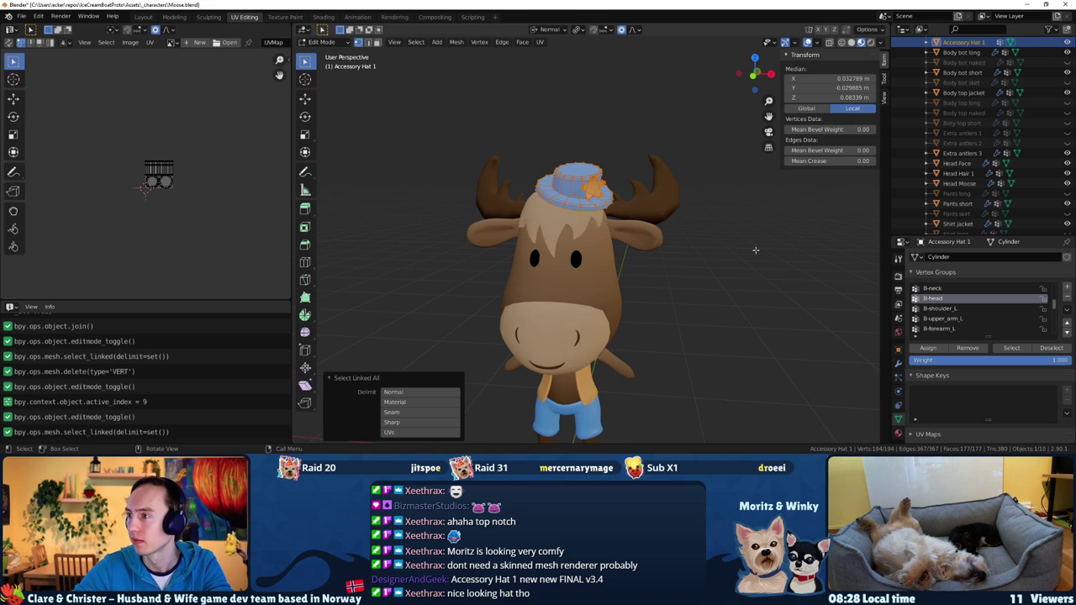
left_click(930, 349)
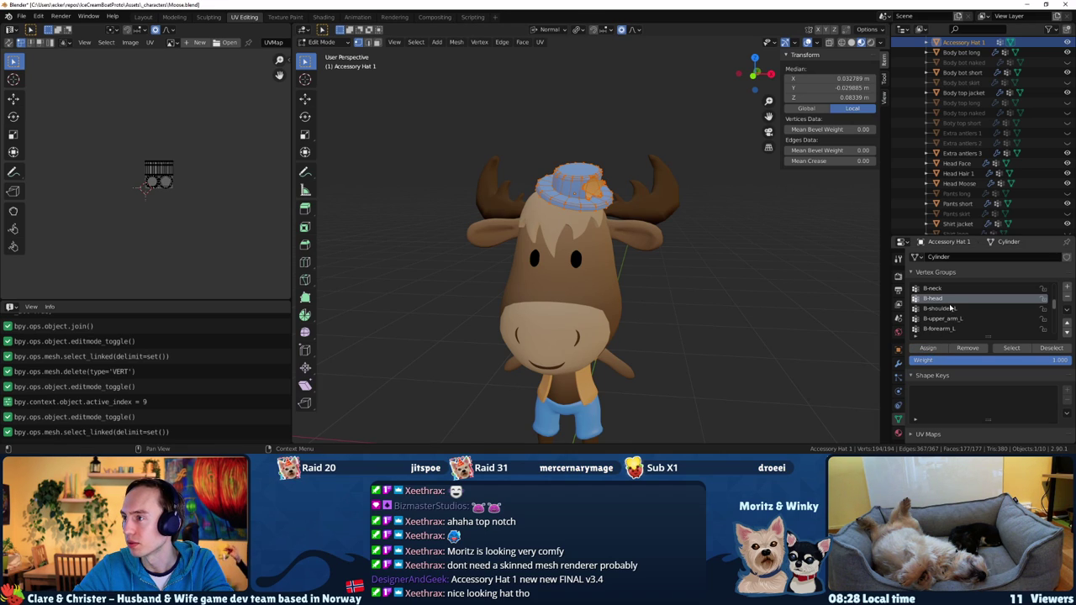
Make Head the active vertex group, save Moose.blend in Object Mode, and return to Unity
scroll(950, 309, "up", 1)
scroll(950, 307, "up", 2)
scroll(949, 305, "up", 2)
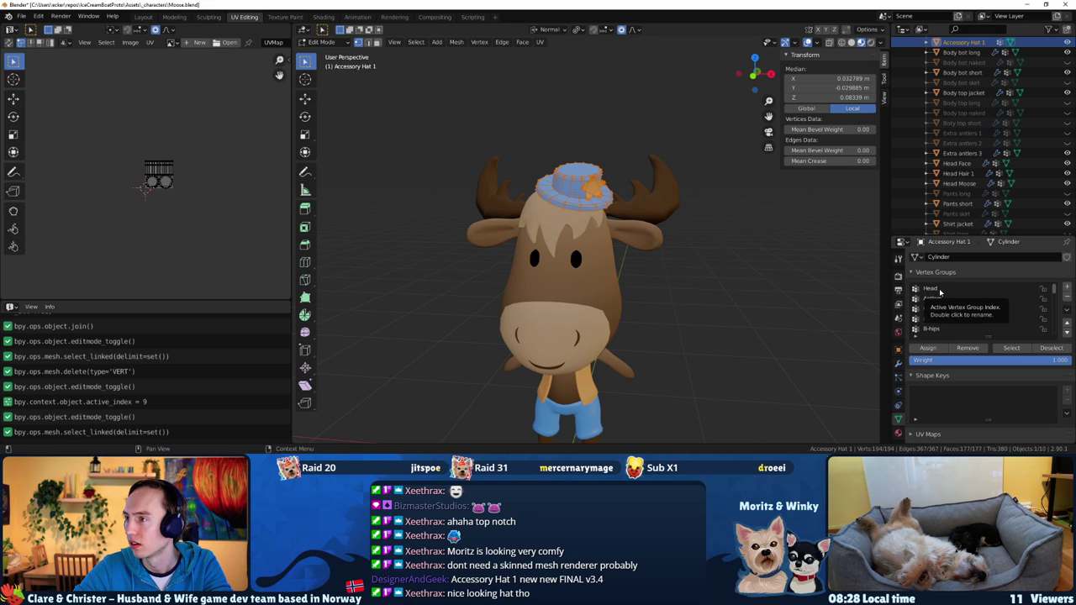
left_click(930, 287)
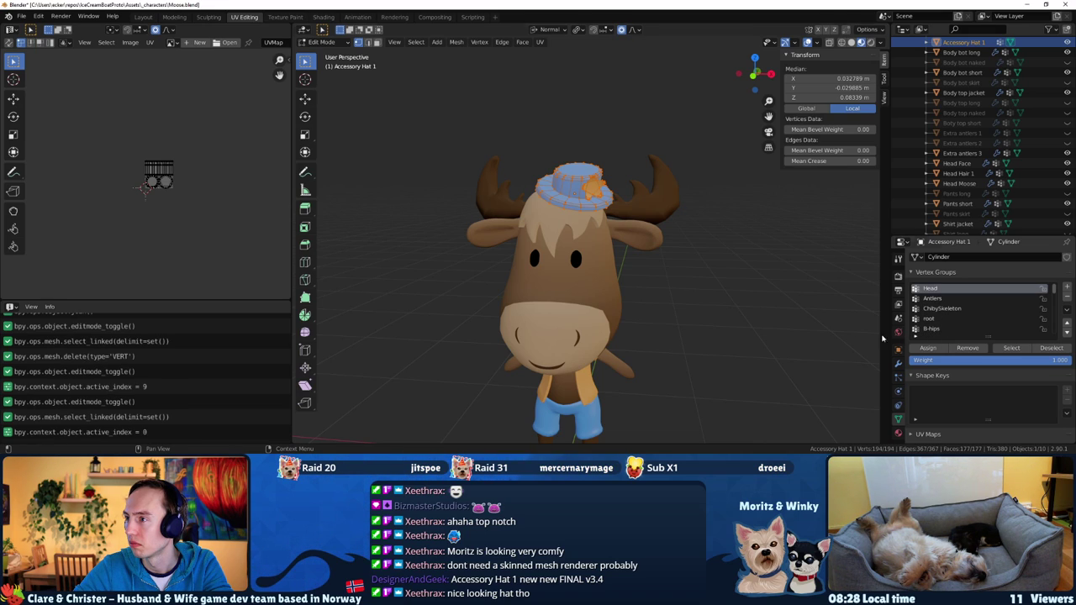
key("Tab")
key("ctrl+s")
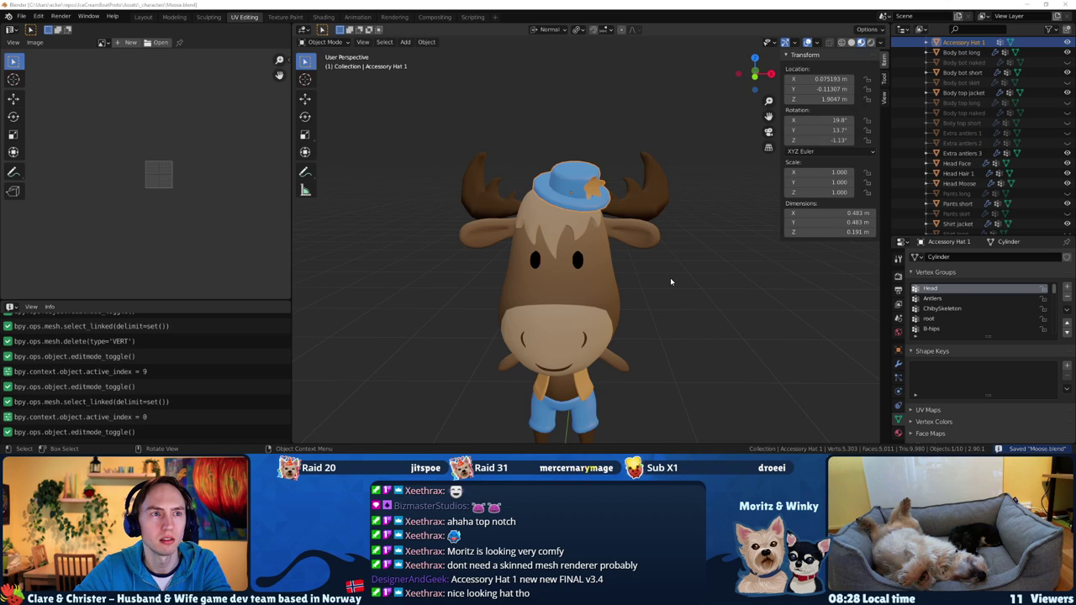
key("alt+Tab")
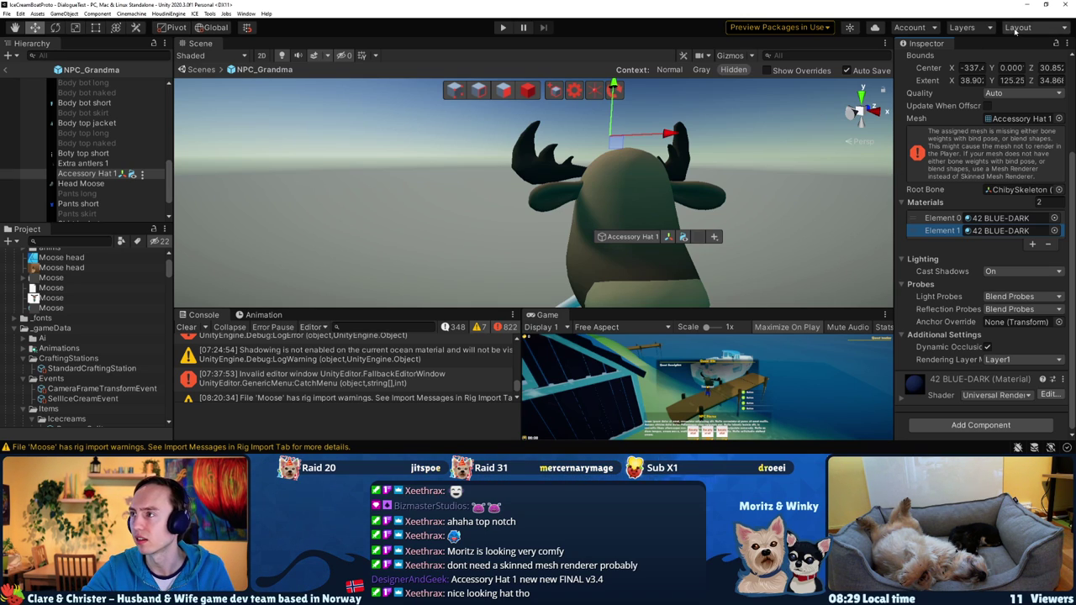
Refresh the hat renderer's mesh by swapping to the anchor mesh and back to Accessory Hat 1
left_click(1058, 119)
left_click(909, 168)
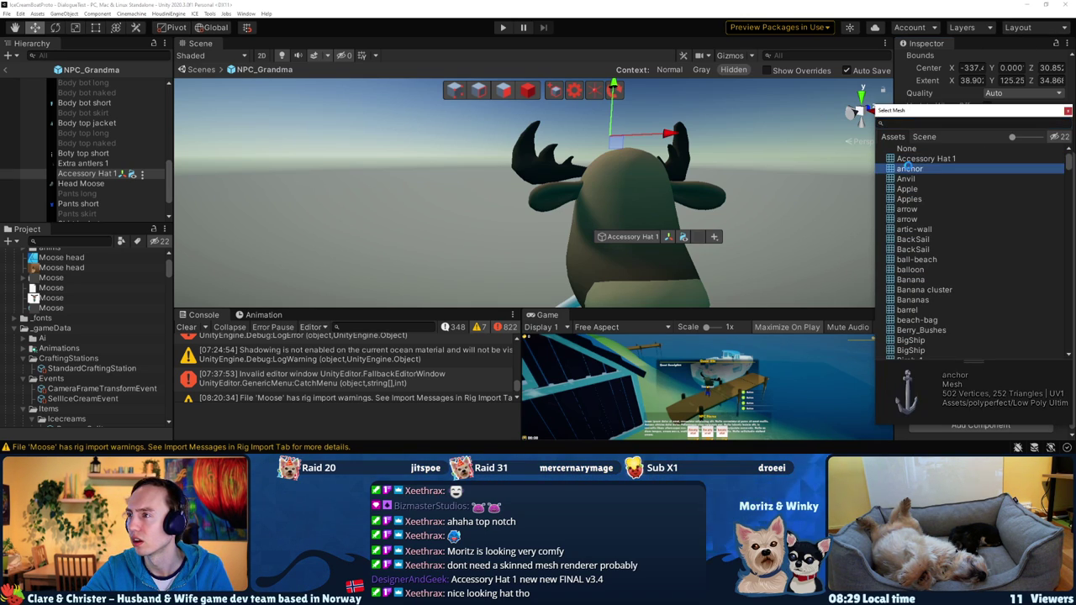
left_click(912, 158)
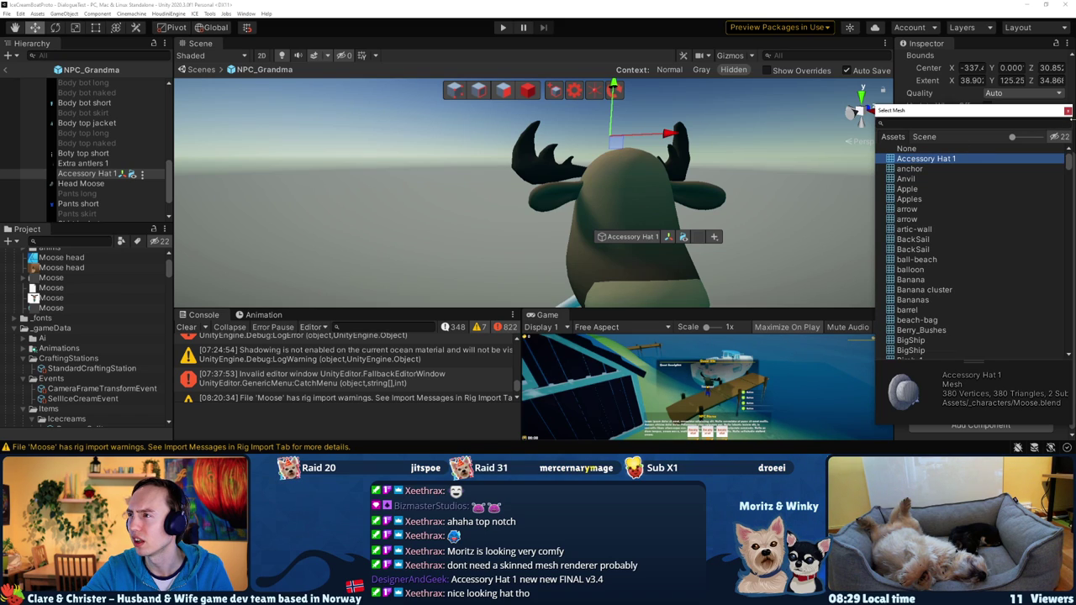
left_click(1068, 112)
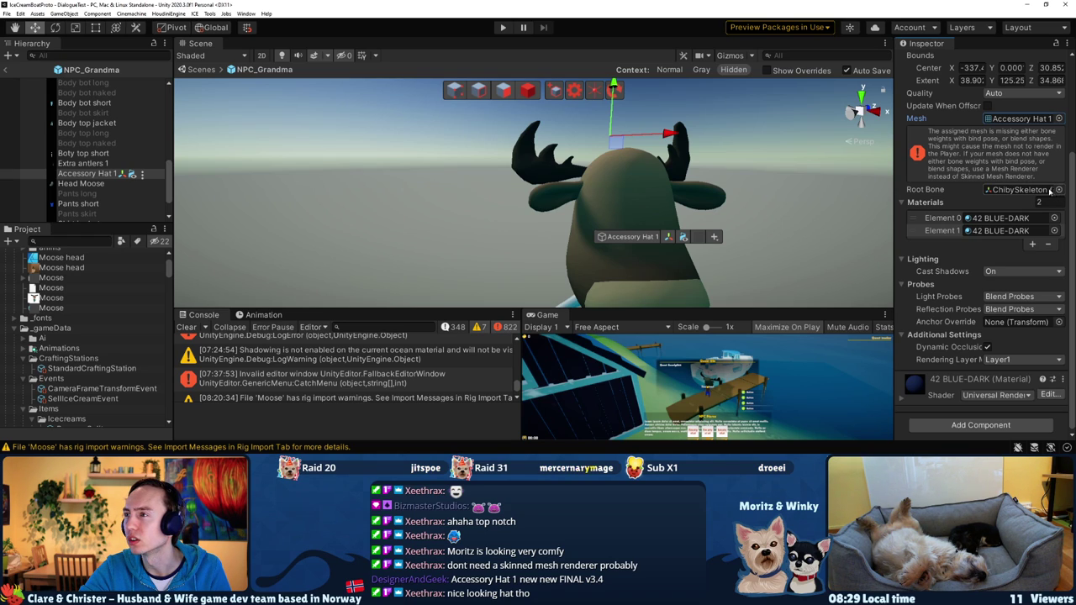
Clear the Console messages and re-pick Accessory Hat 1 as the mesh once more
scroll(290, 401, "up", 5)
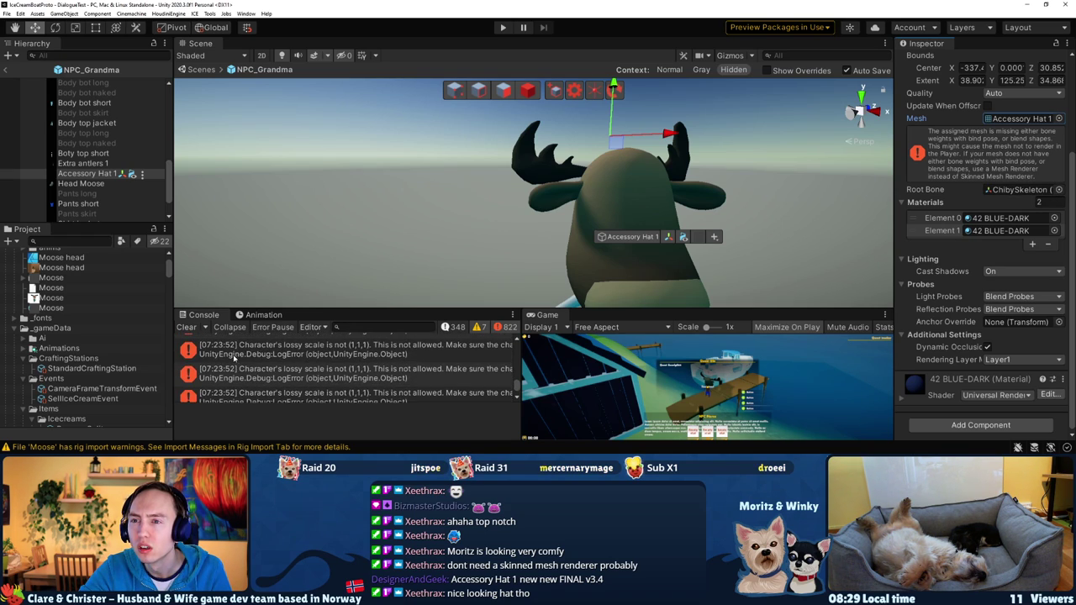
scroll(233, 356, "down", 2)
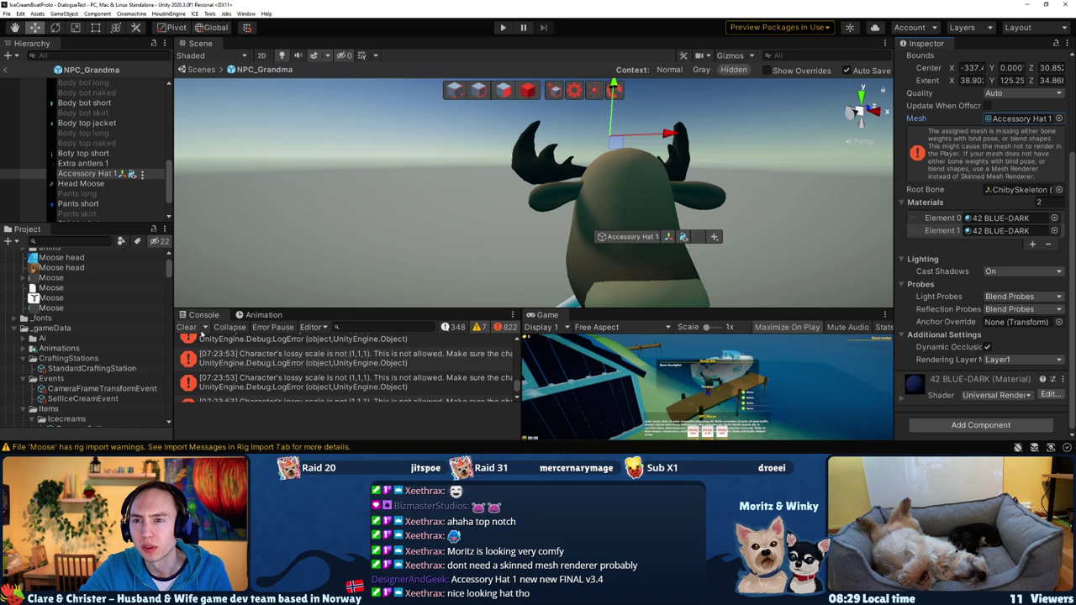
left_click(199, 327)
left_click(1059, 118)
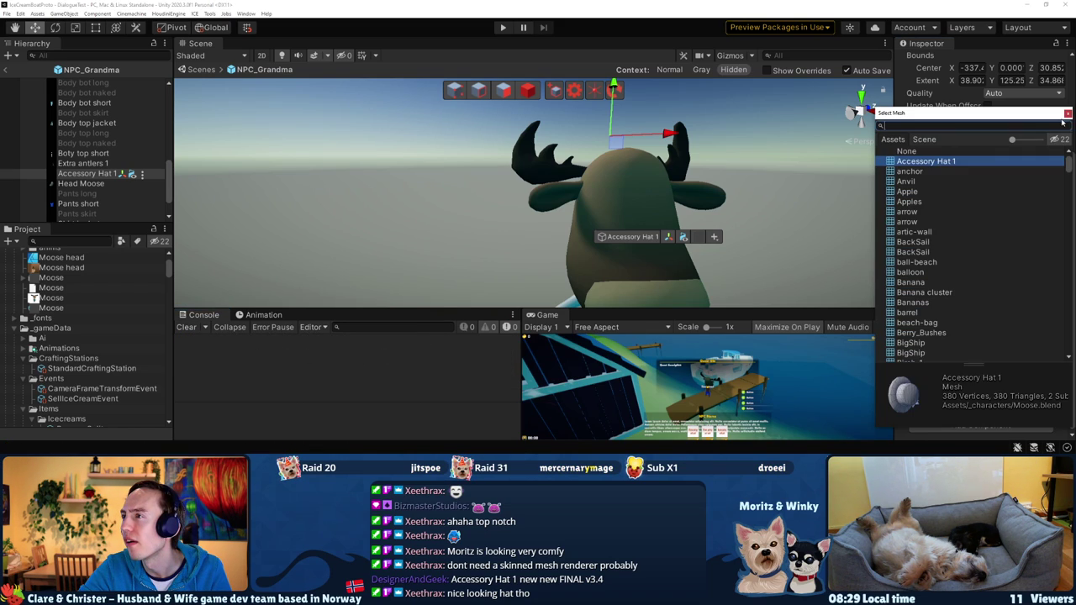
left_click(908, 170)
left_click(914, 162)
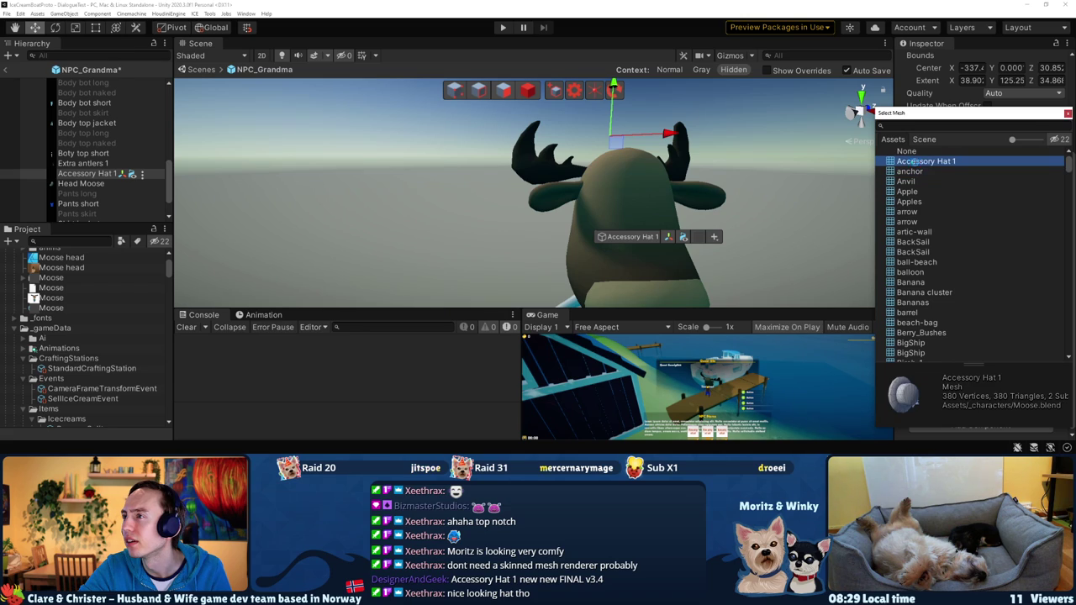
In Unity, swap the hat renderer's mesh to Extra antlers 2 and frame it in the scene view
key("t")
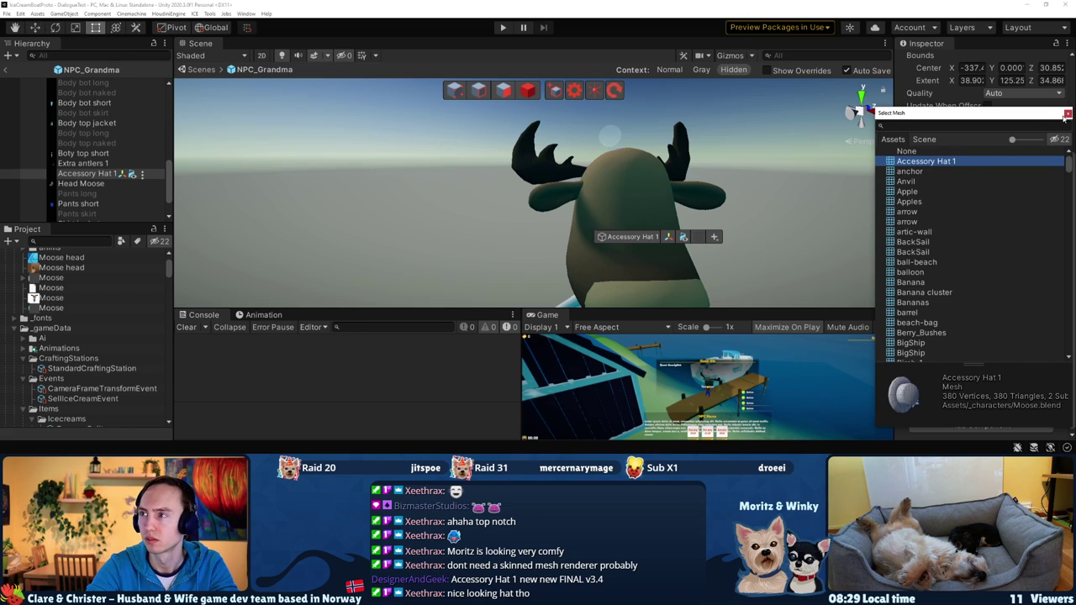
left_click(952, 127)
type("antlers")
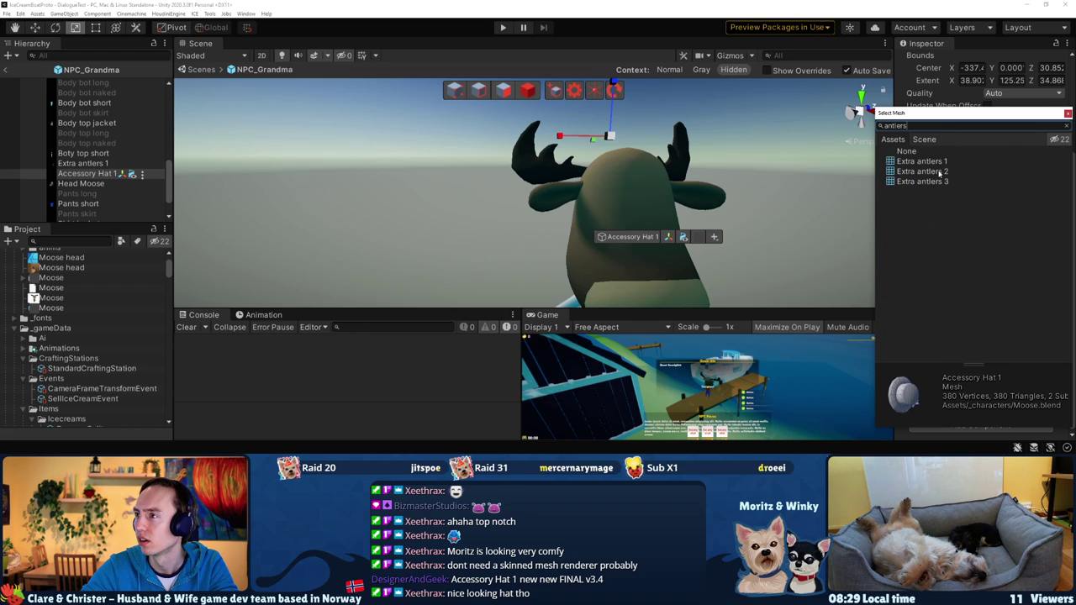
left_click(939, 172)
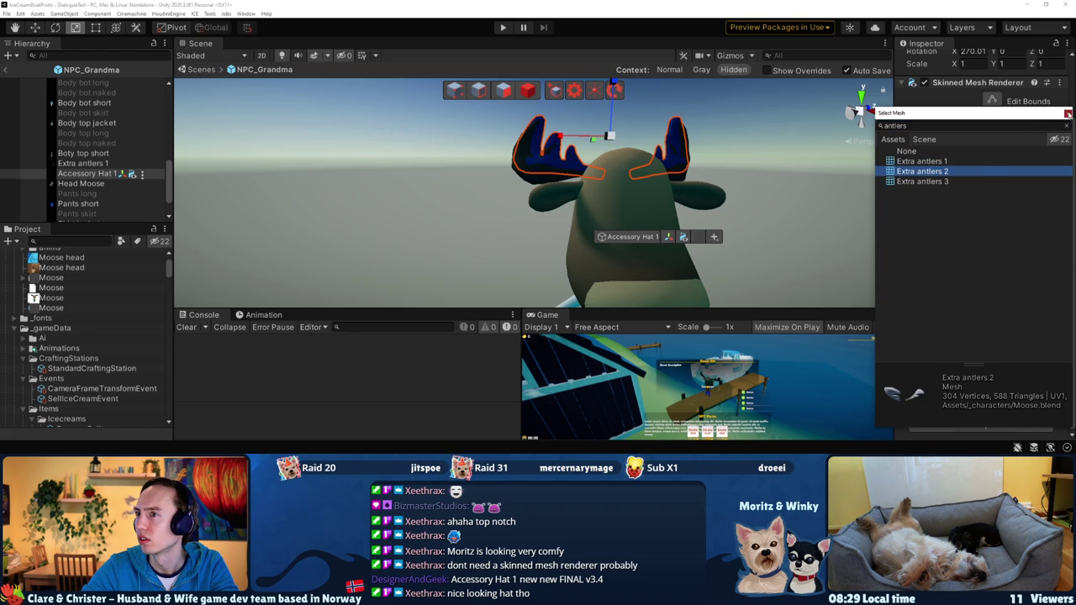
left_click(1068, 113)
scroll(698, 227, "up", 5)
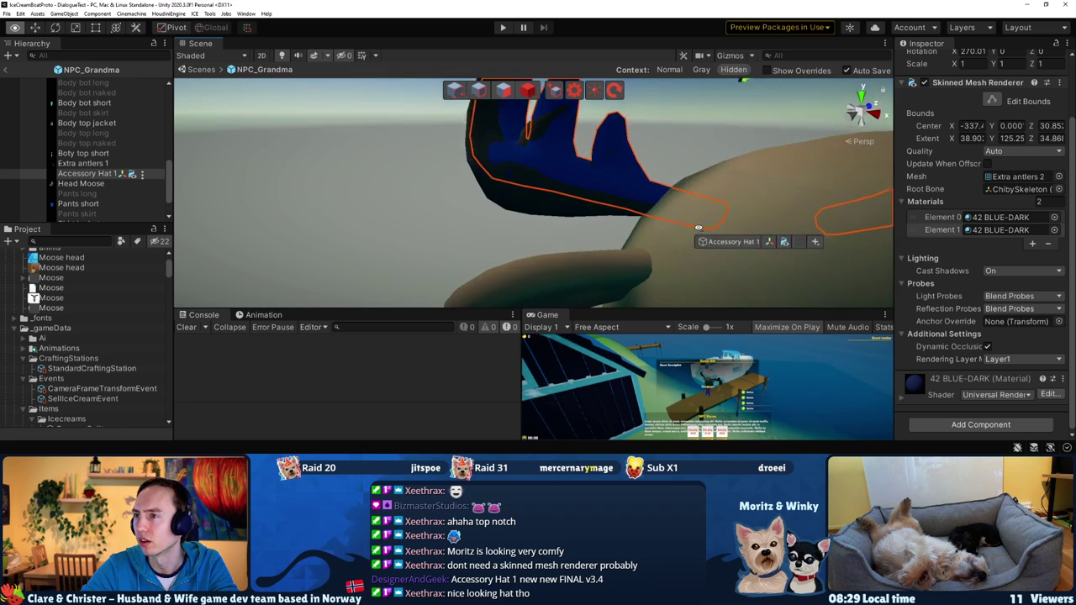
key("f")
Restore the renderer's mesh to Accessory Hat 1, then switch back to Blender
left_click(1059, 176)
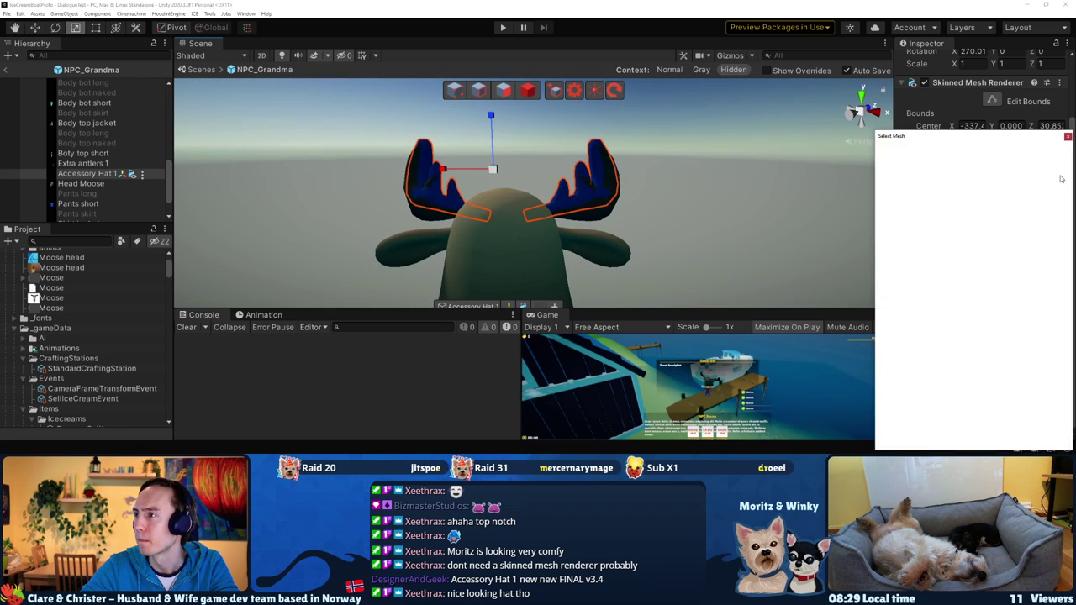
type("acce")
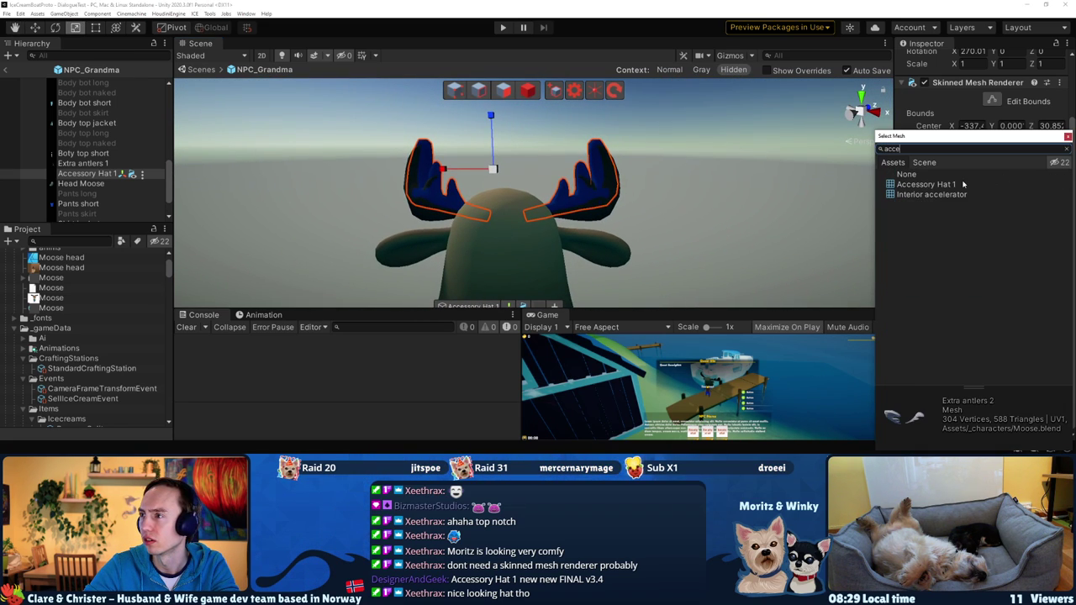
left_click(962, 183)
left_click(1067, 136)
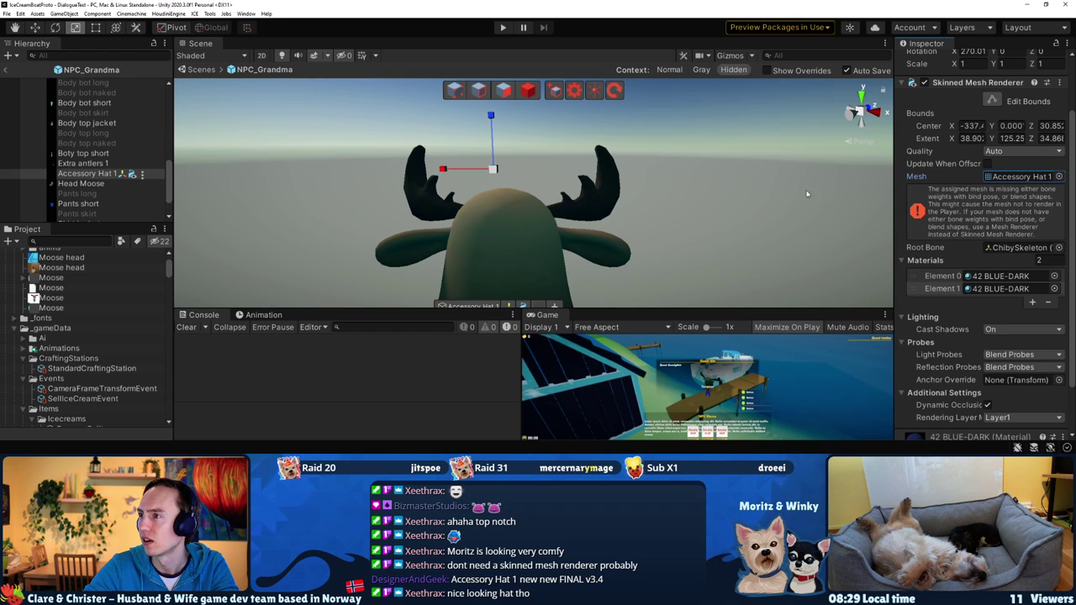
right_click_drag(849, 210, 750, 217)
key("r")
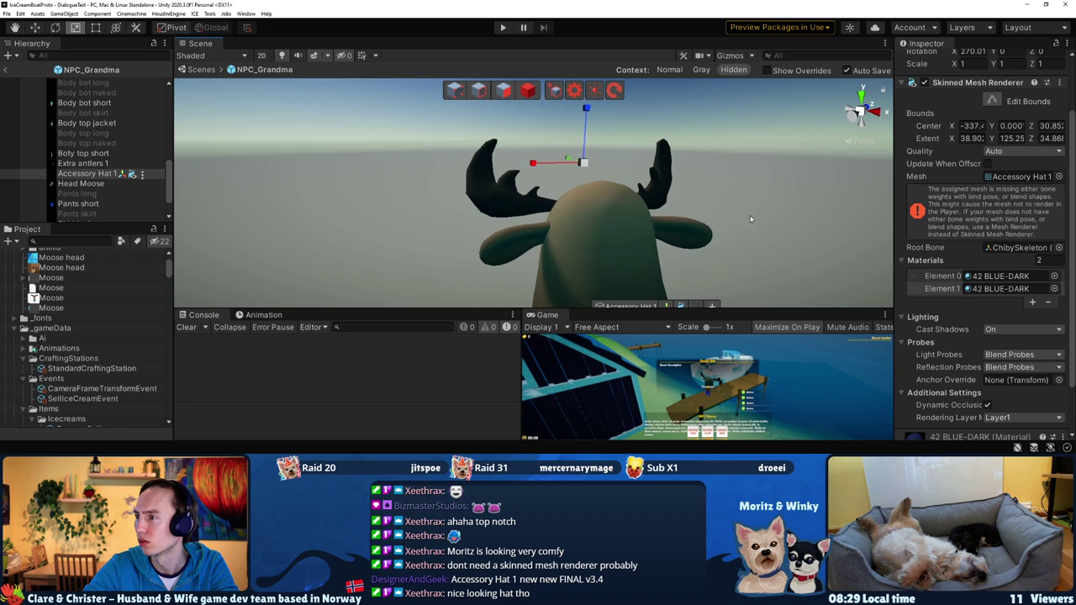
scroll(944, 301, "up", 3)
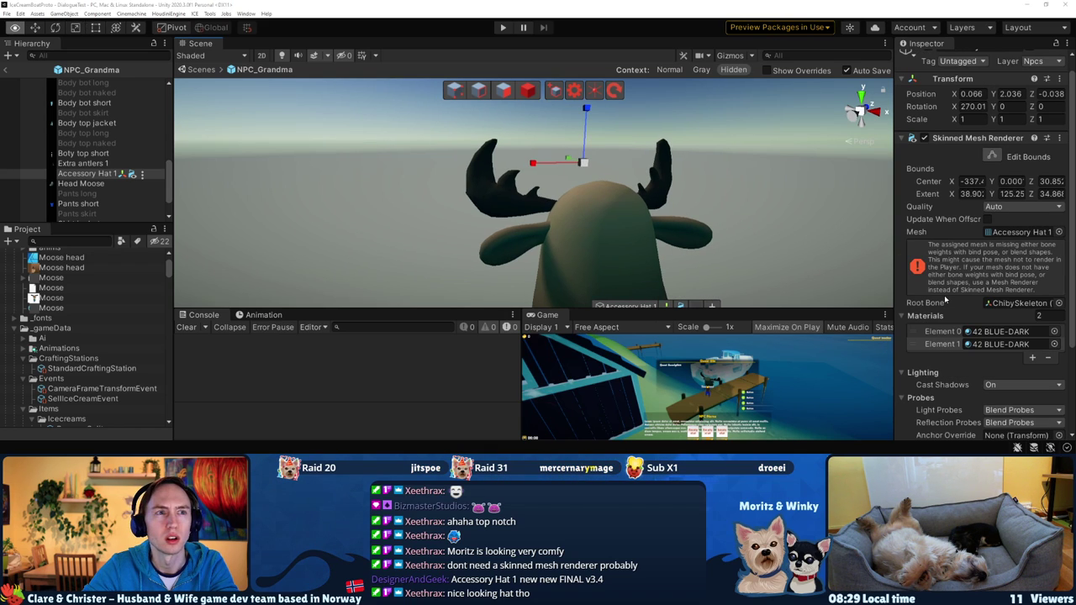
key("alt+Tab")
scroll(963, 87, "up", 1)
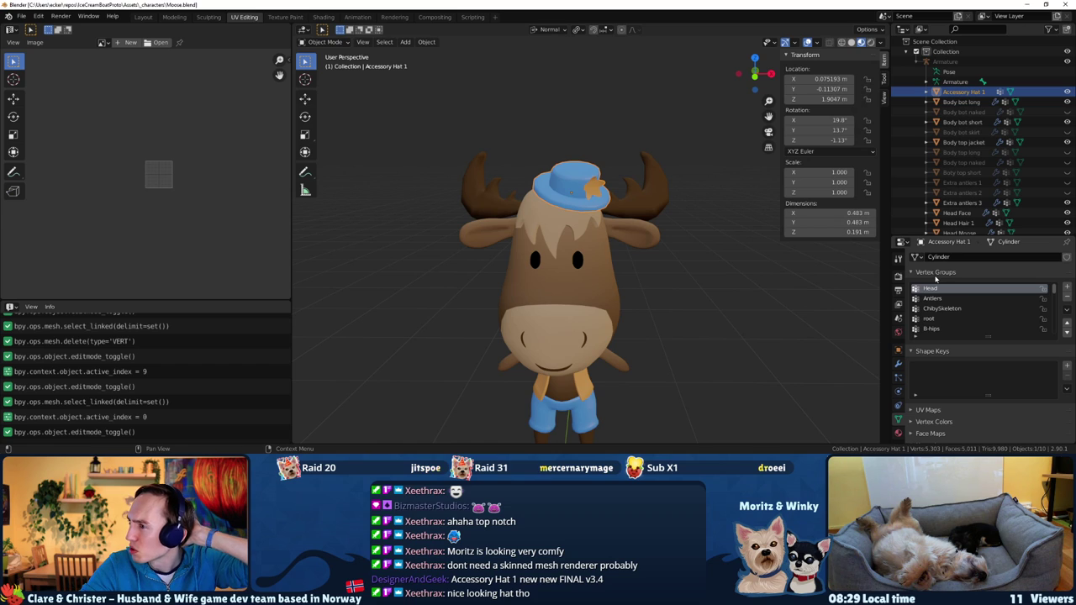
Save Moose.blend with Ctrl+S
middle_click_drag(489, 246, 492, 254)
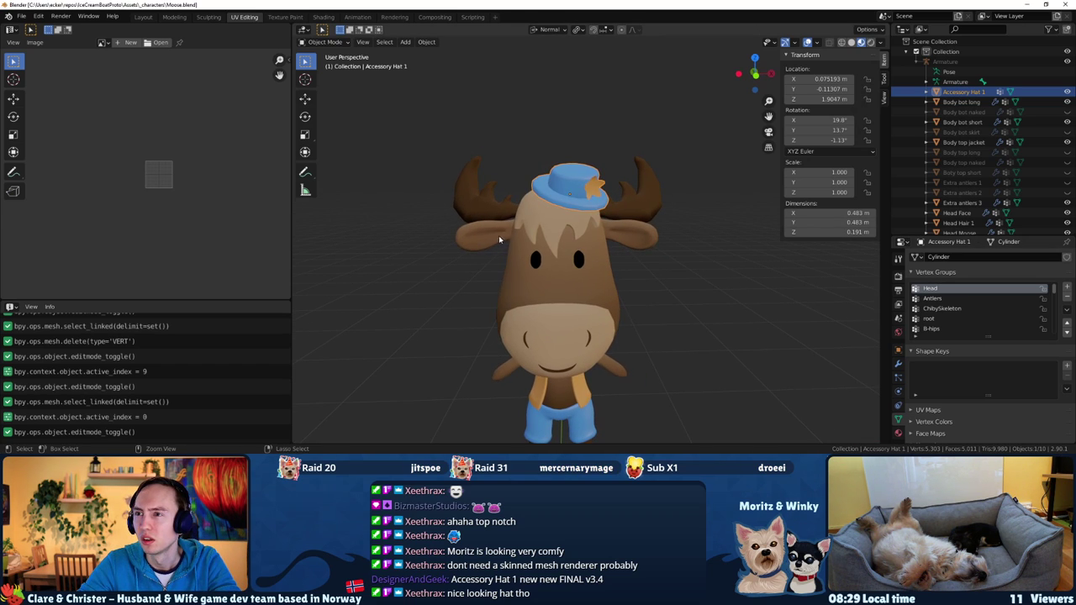
key("ctrl+s")
middle_click_drag(561, 180, 568, 182)
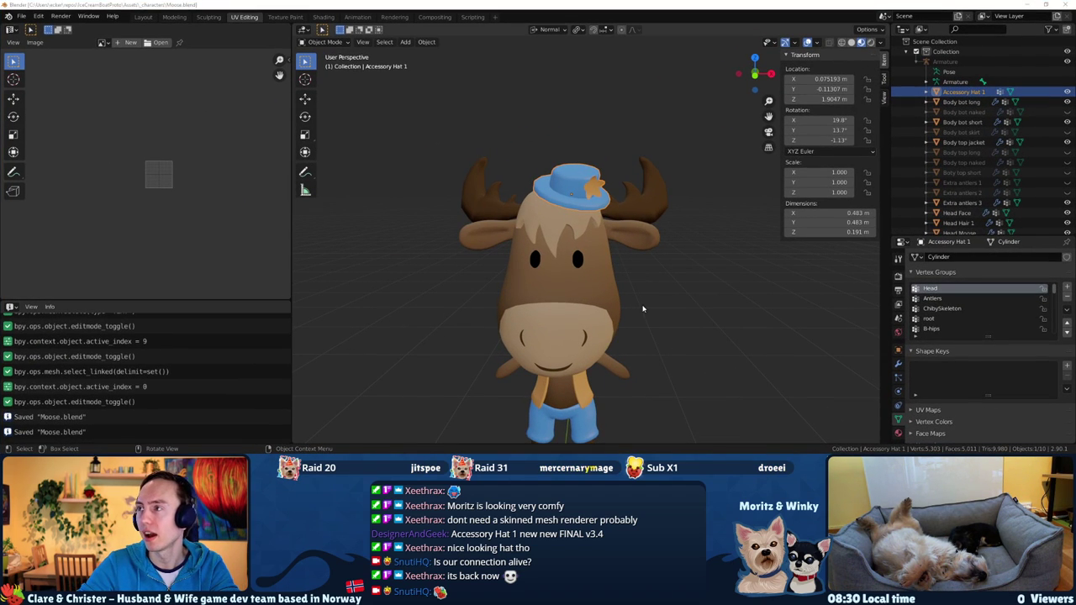
Scroll through the hat's vertex groups, check the Unity reimport, and return to Blender
middle_click_drag(538, 253, 605, 252)
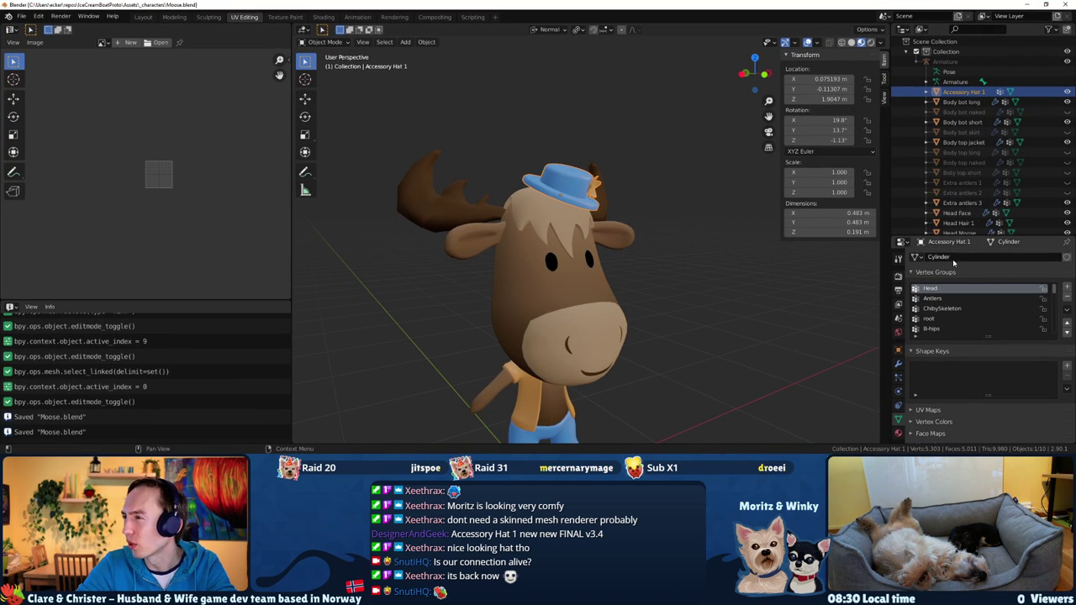
scroll(959, 290, "down", 2)
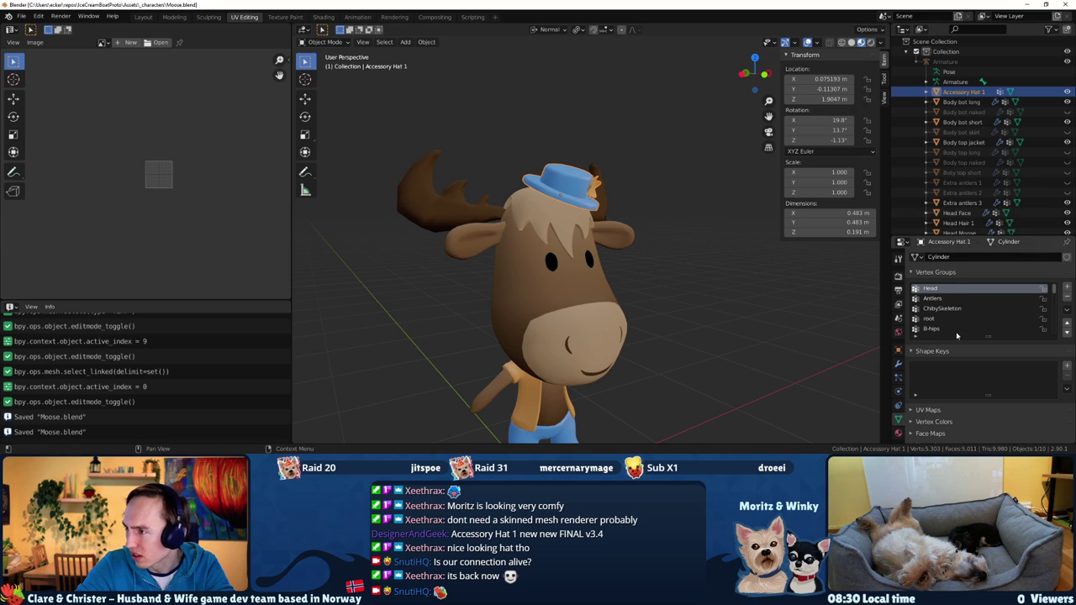
scroll(955, 335, "down", 3)
scroll(957, 332, "down", 4)
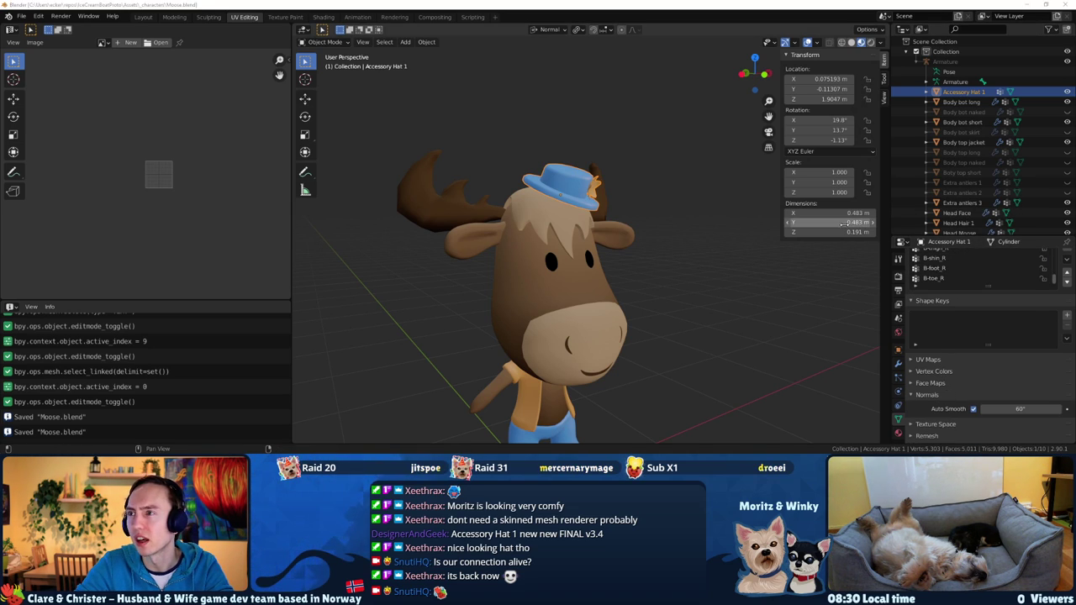
key("alt+Tab")
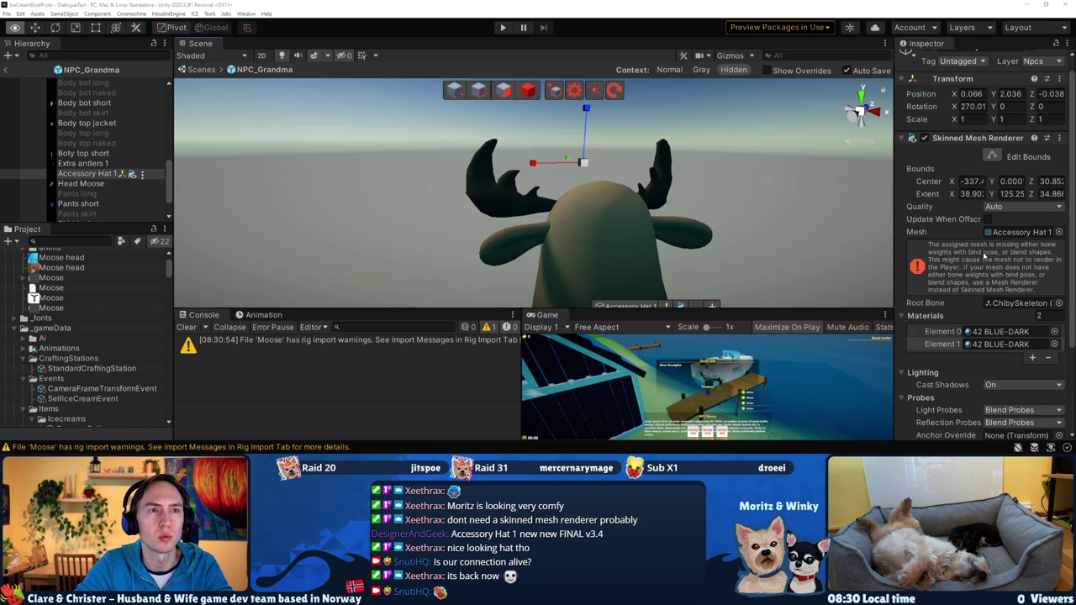
key("alt+Tab")
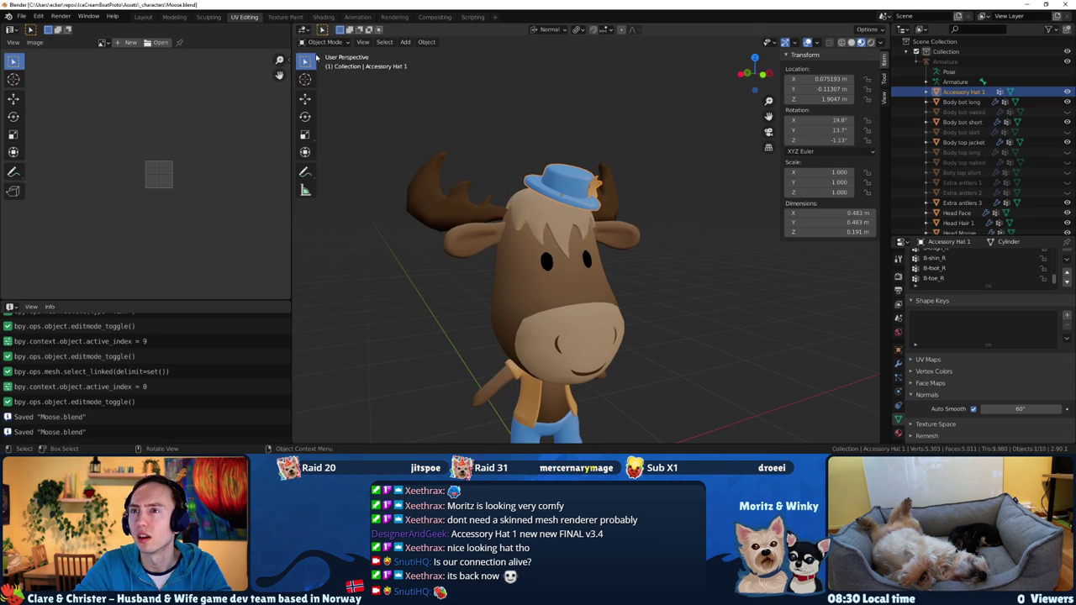
Put Accessory Hat 1 into Weight Paint mode, display its B-head weights, and save
left_click(327, 42)
left_click(326, 98)
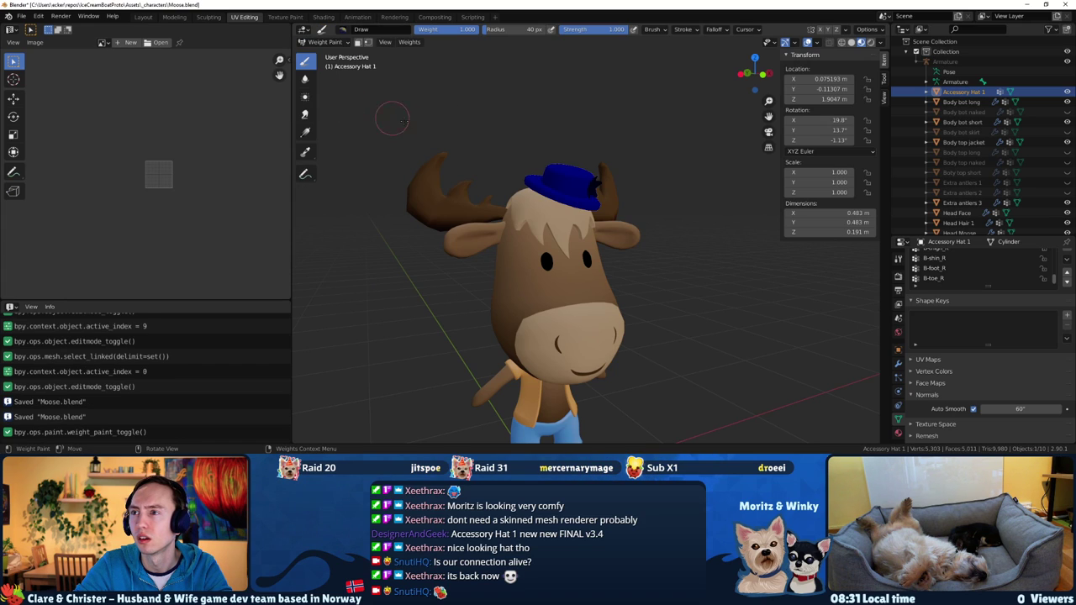
middle_click_drag(521, 278, 589, 277)
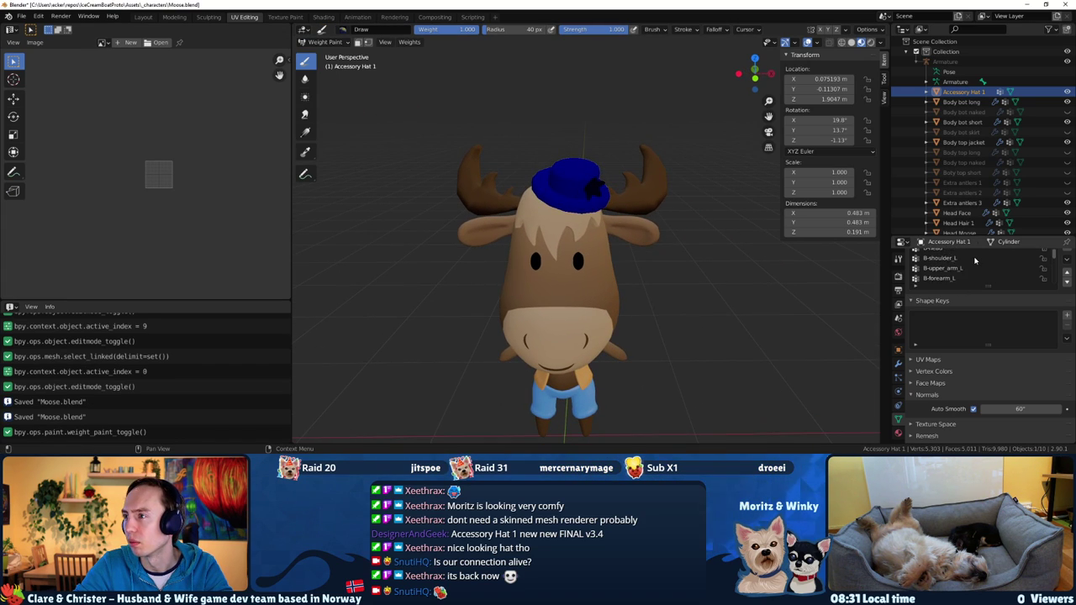
scroll(976, 261, "up", 10)
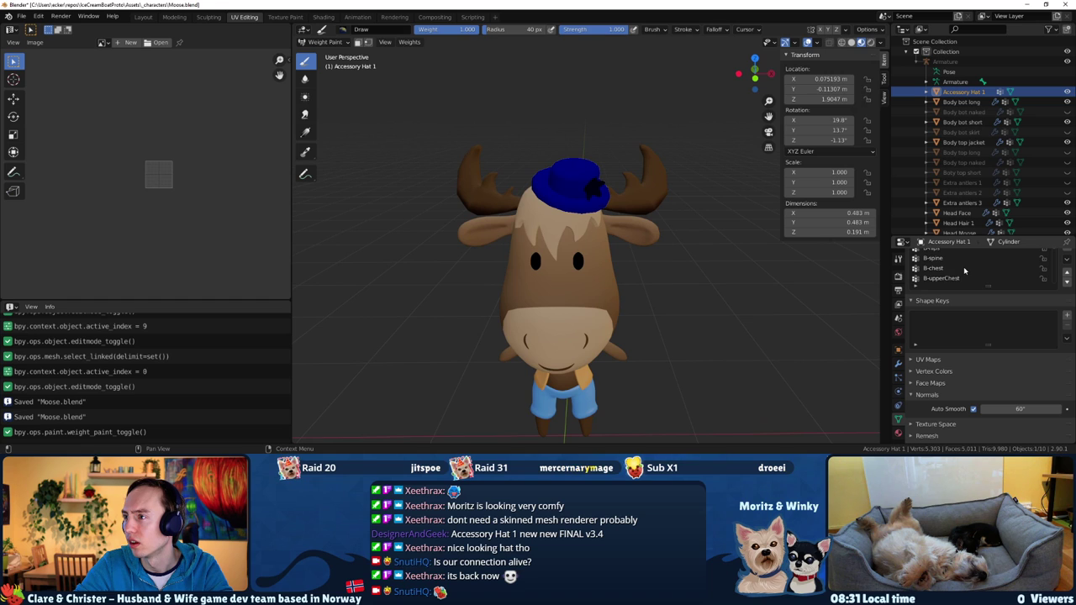
left_click(952, 277)
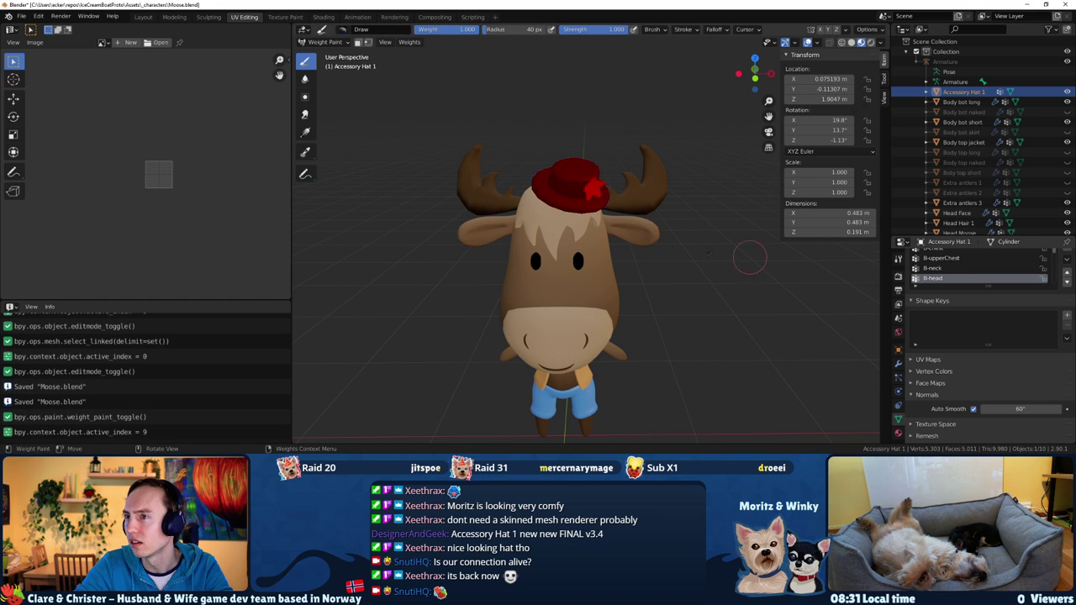
mouse_move(749, 252)
middle_mouse_down()
mouse_move(711, 278)
mouse_move(683, 194)
mouse_move(648, 222)
middle_mouse_up()
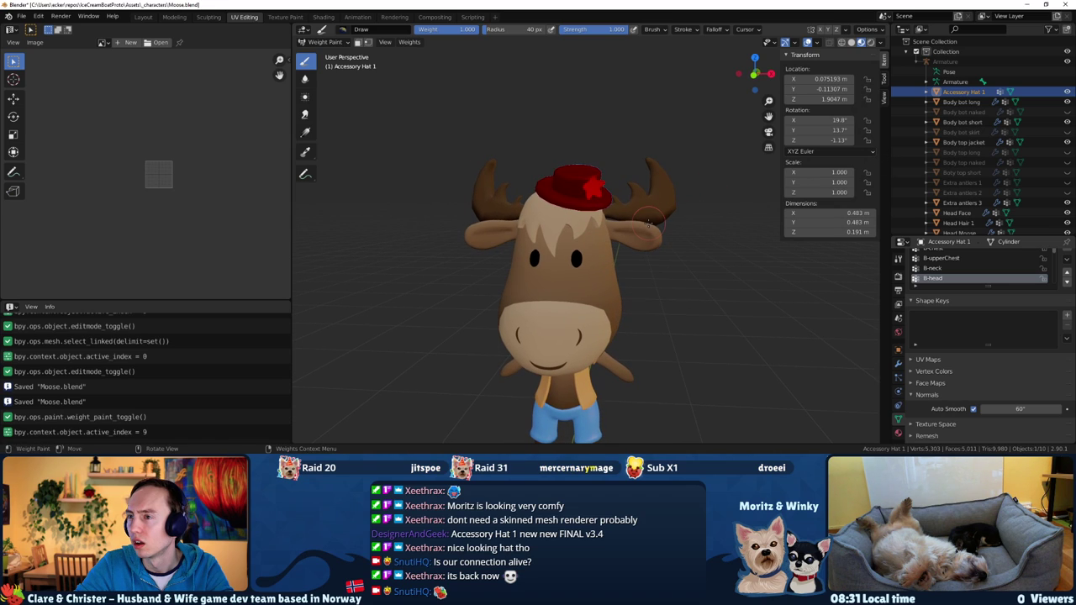
key("Tab")
key("Tab")
key("ctrl+s")
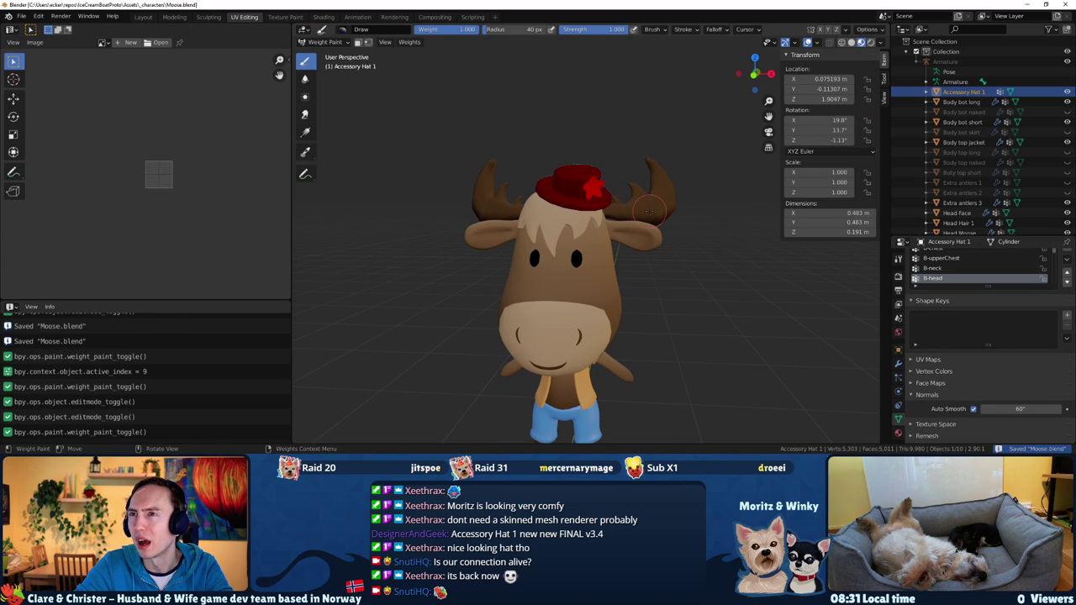
scroll(946, 263, "up", 3)
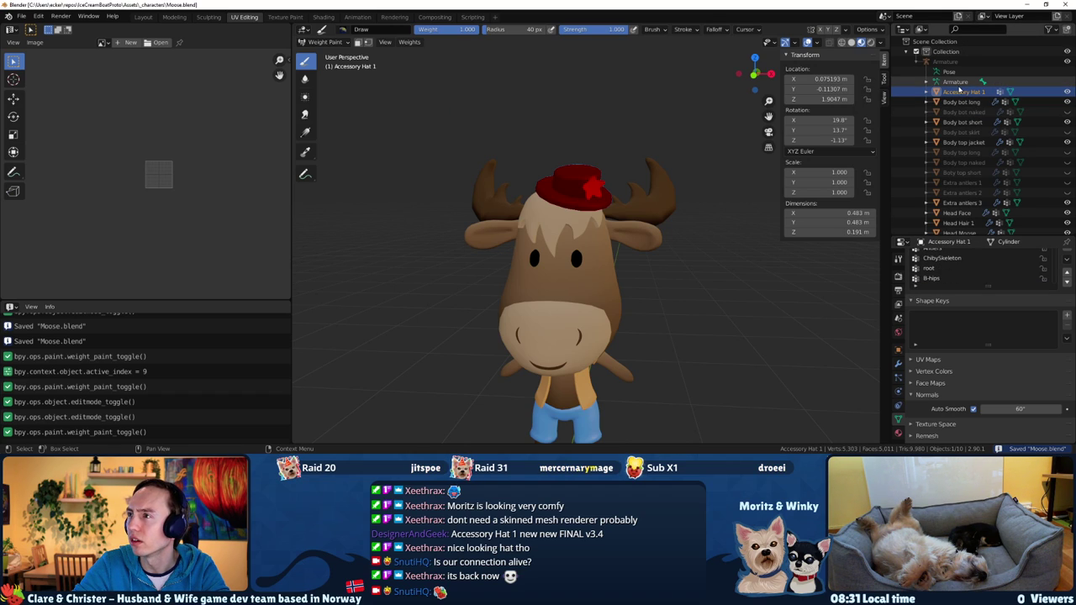
Expand Armature, ChibySkeleton, root and B-hips in the Outliner, then save Moose.blend
left_click(927, 82)
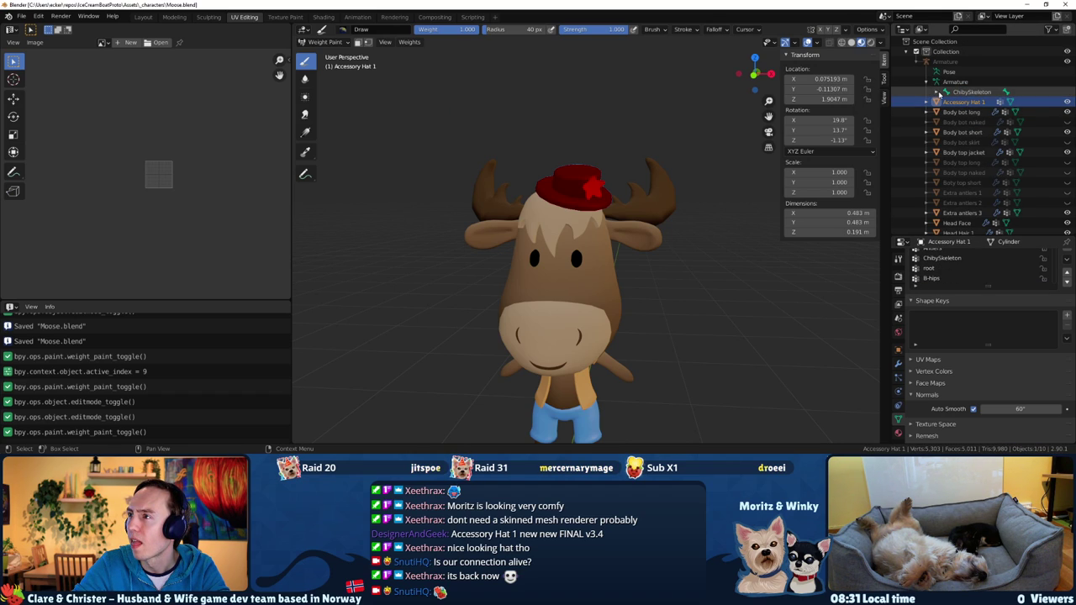
left_click(936, 91)
left_click(946, 102)
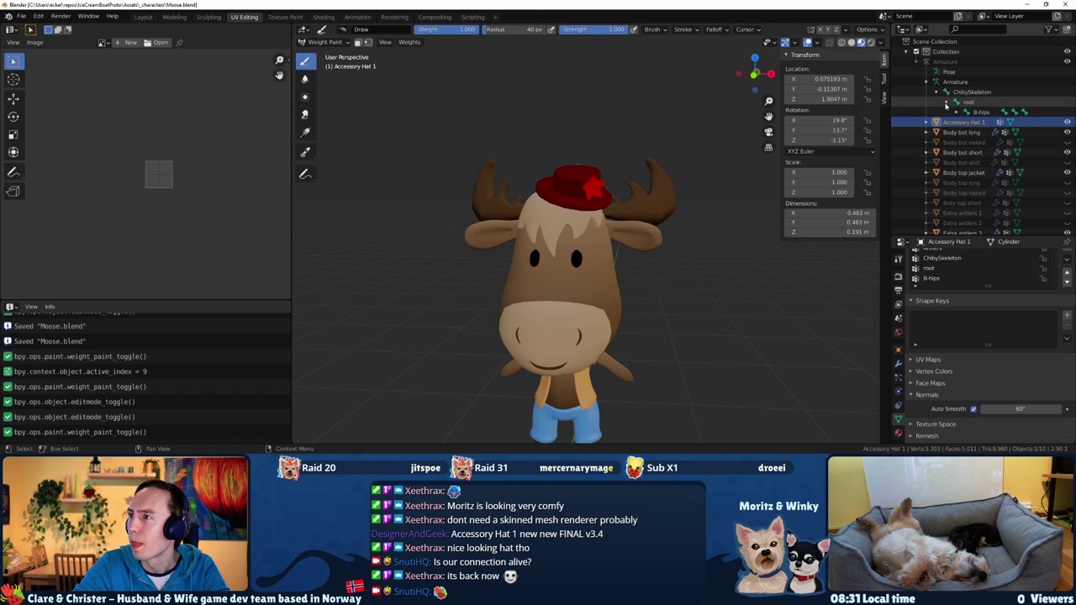
left_click(955, 113)
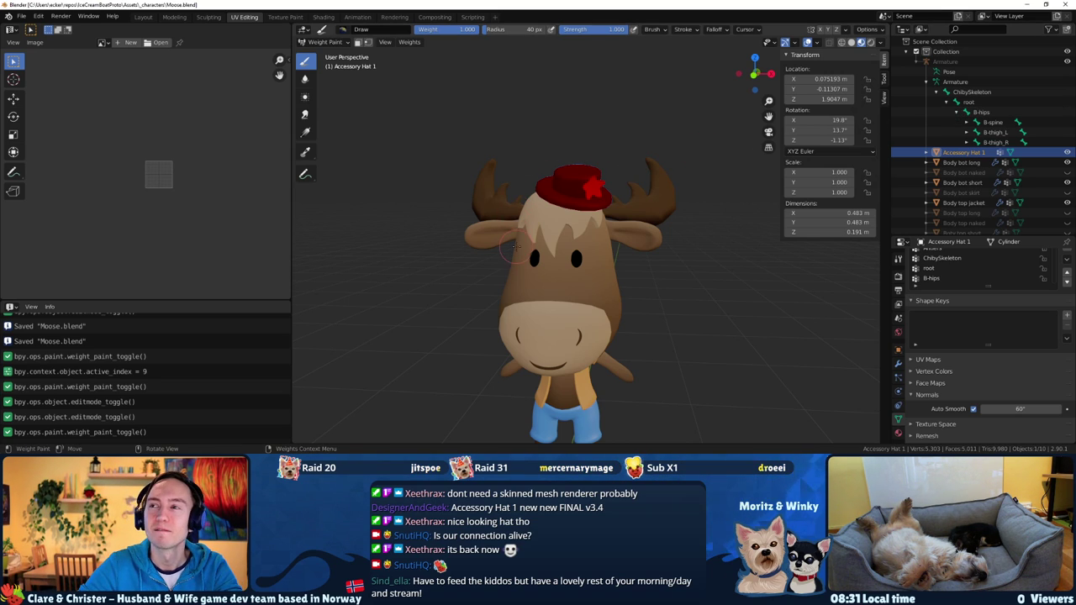
middle_click_drag(663, 157, 639, 160)
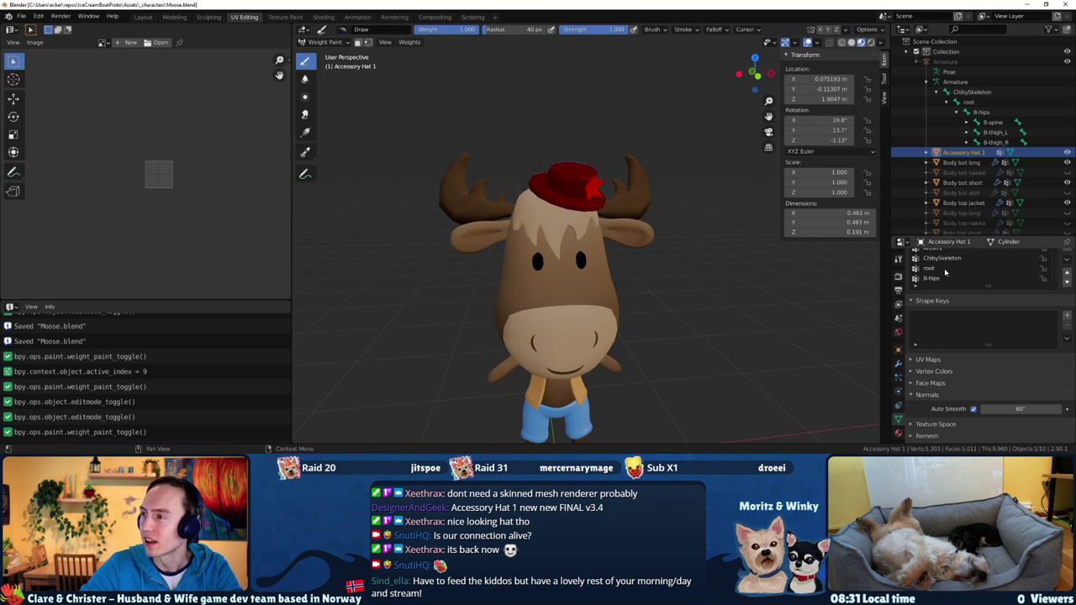
scroll(945, 277, "down", 3)
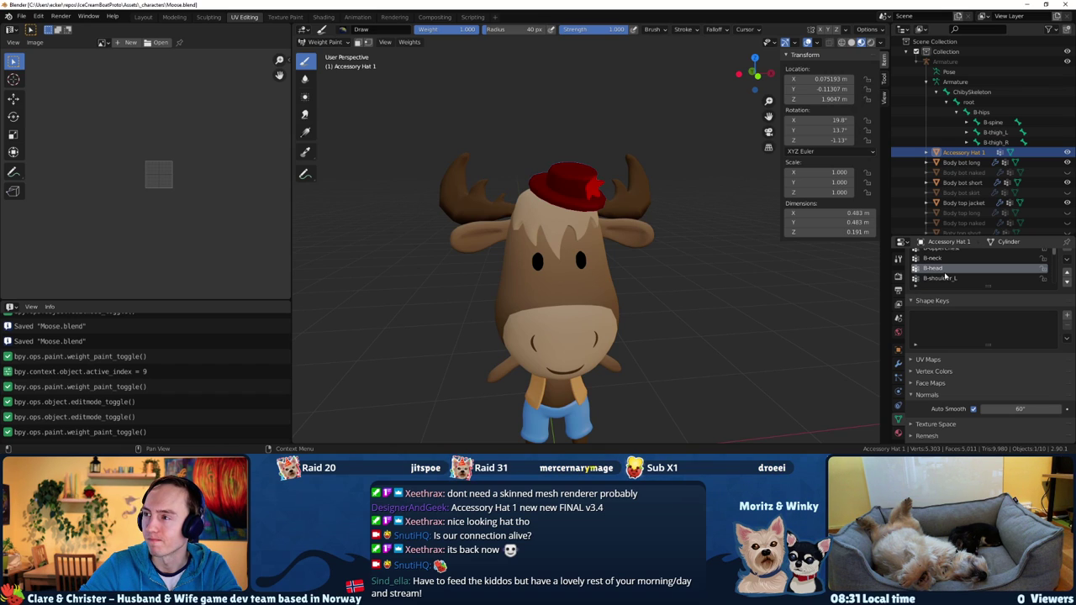
scroll(945, 277, "down", 1)
key("ctrl+s")
Compare the hat's B-head weights against the Head group in an enlarged properties area
left_click(958, 261)
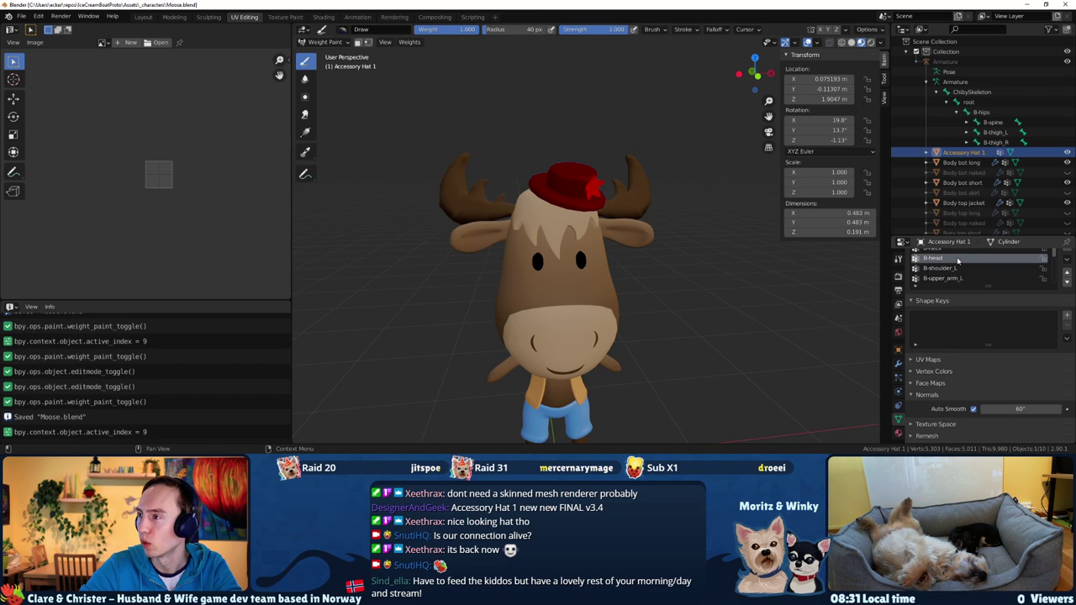
left_click_drag(755, 72, 769, 74)
scroll(950, 263, "up", 1)
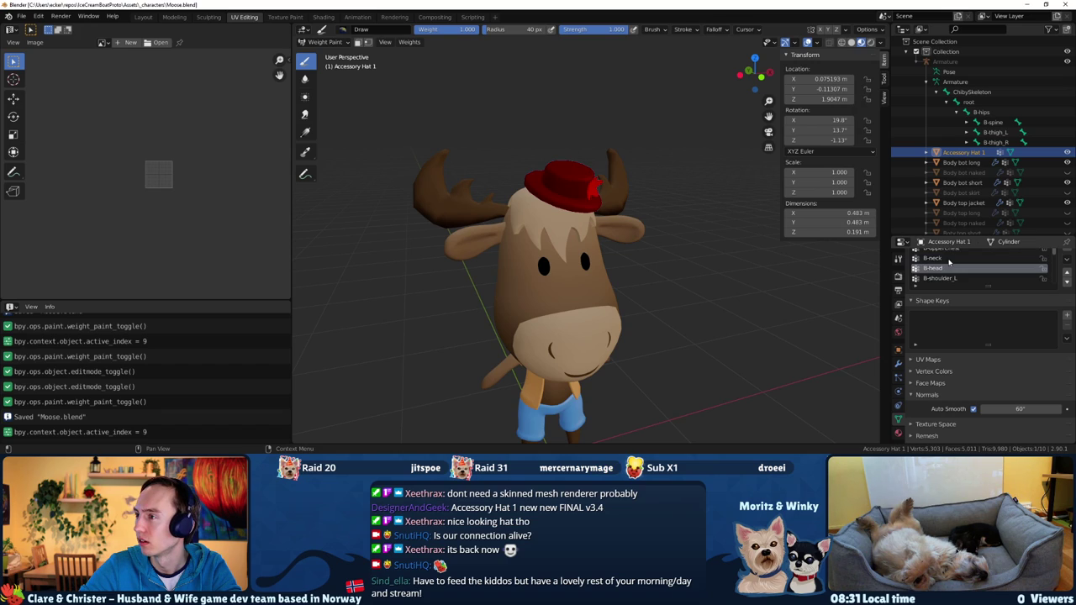
scroll(949, 263, "up", 3)
scroll(944, 266, "up", 1)
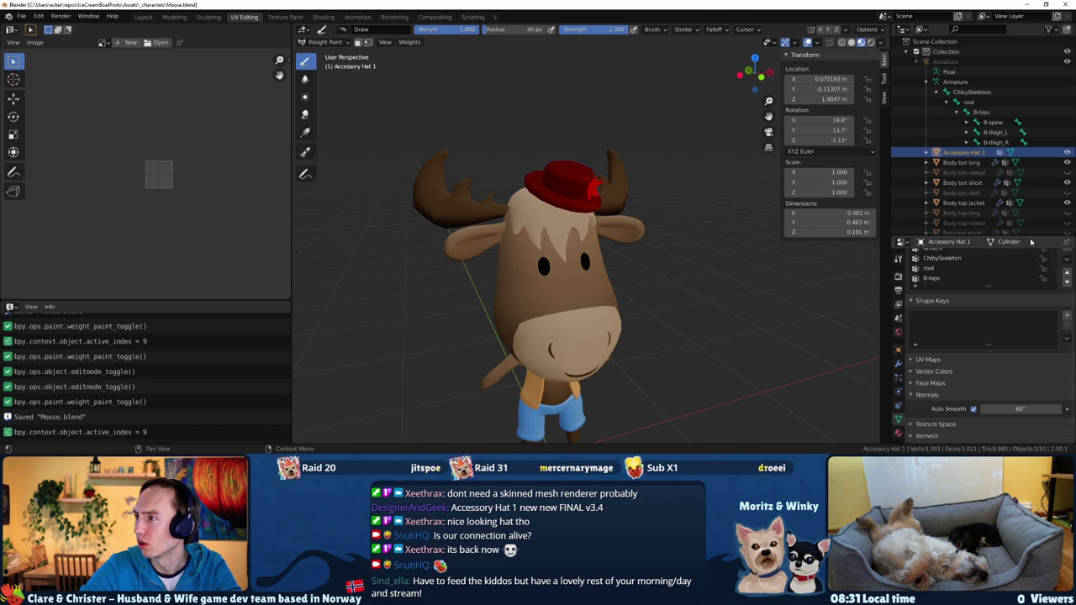
left_click_drag(1030, 237, 1031, 227)
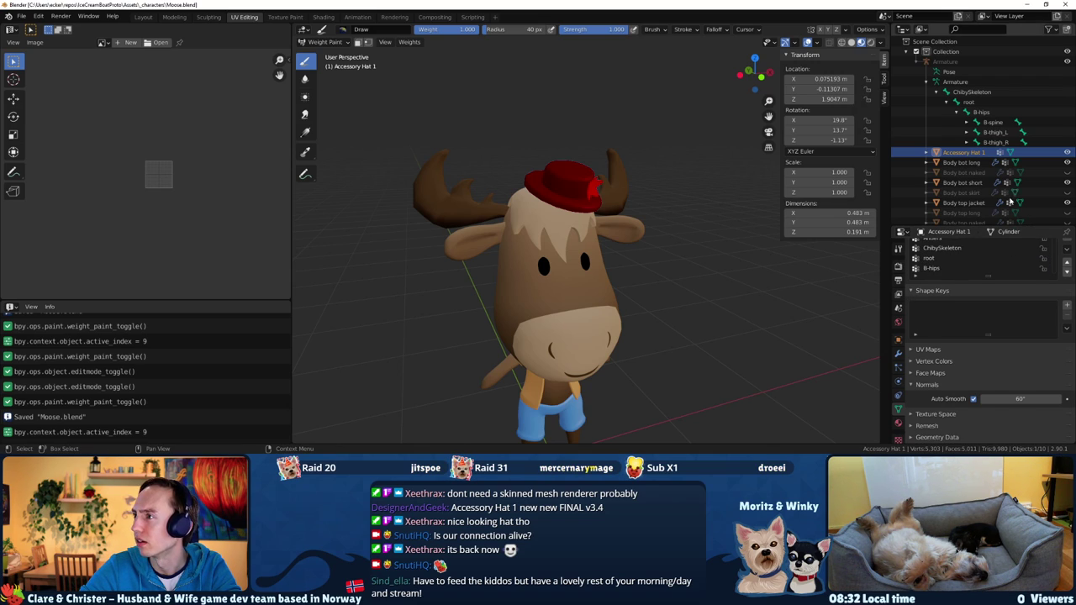
mouse_move(1012, 228)
left_mouse_down()
mouse_move(1011, 87)
mouse_move(1011, 203)
left_mouse_up()
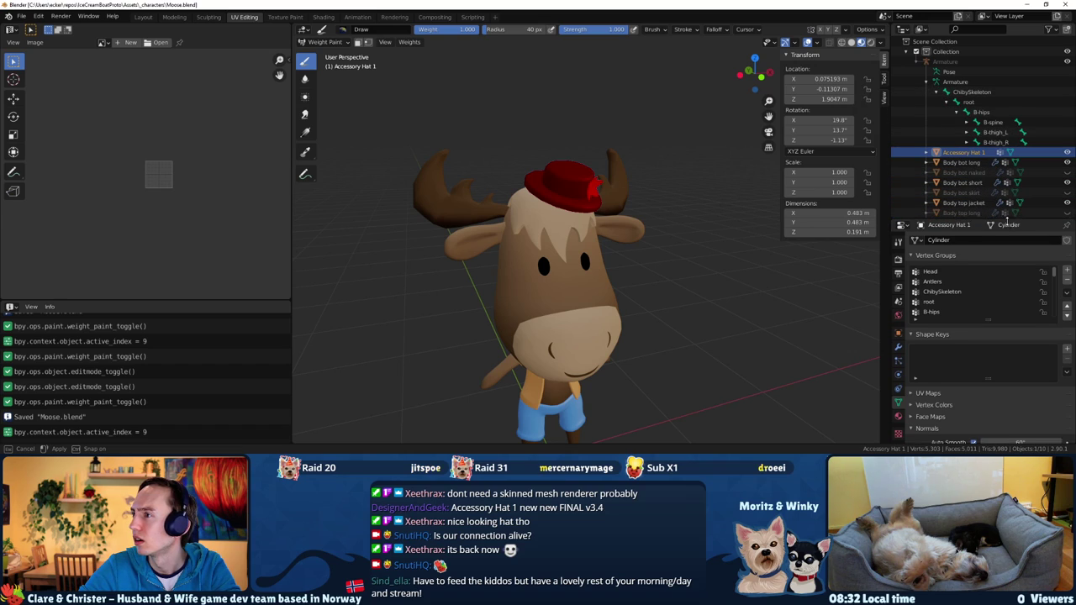
left_click(944, 255)
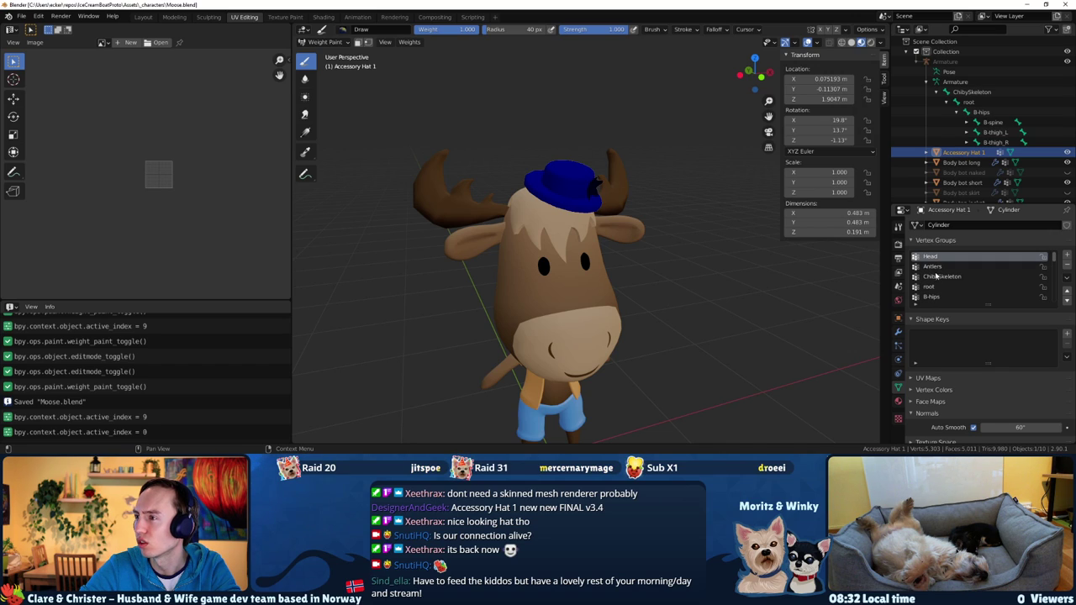
scroll(934, 269, "down", 10)
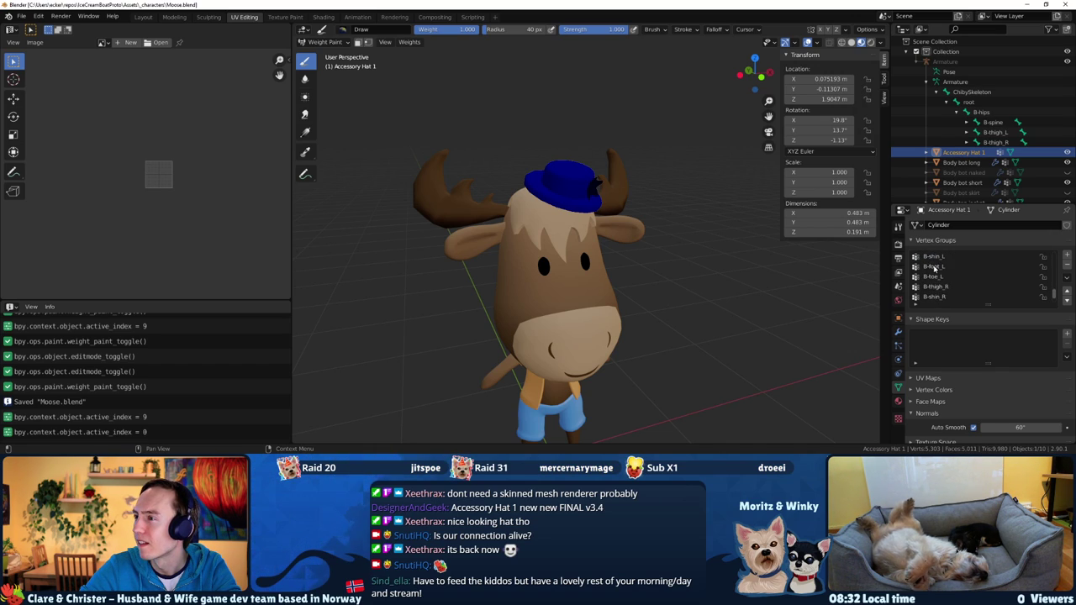
Show the object transform properties and select the Body bot long object
left_click(898, 318)
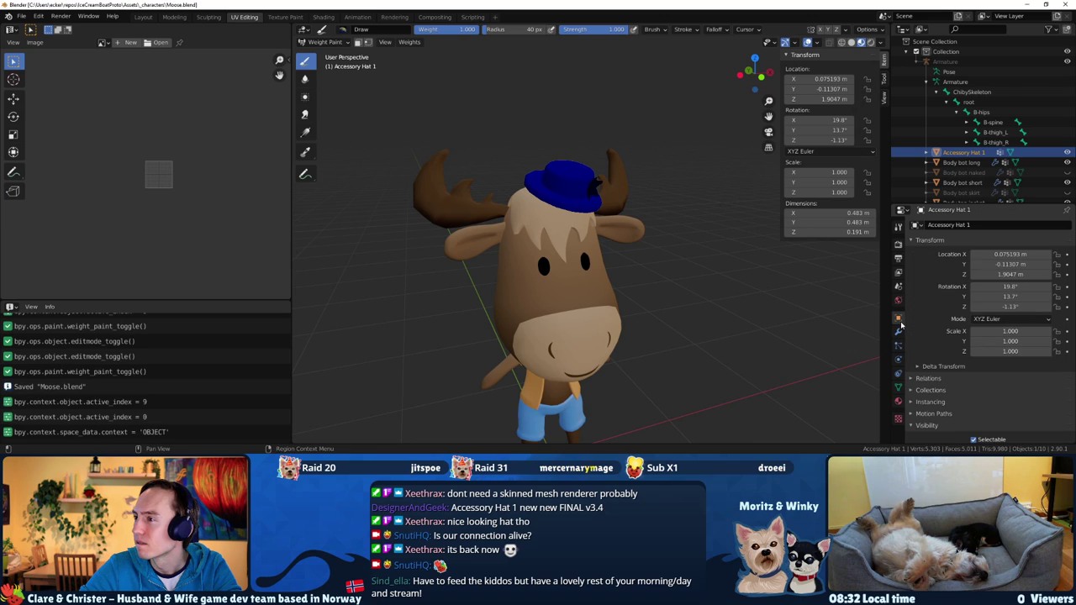
left_click(952, 162)
scroll(952, 165, "down", 1)
scroll(952, 165, "down", 3)
middle_click_drag(723, 277, 698, 267)
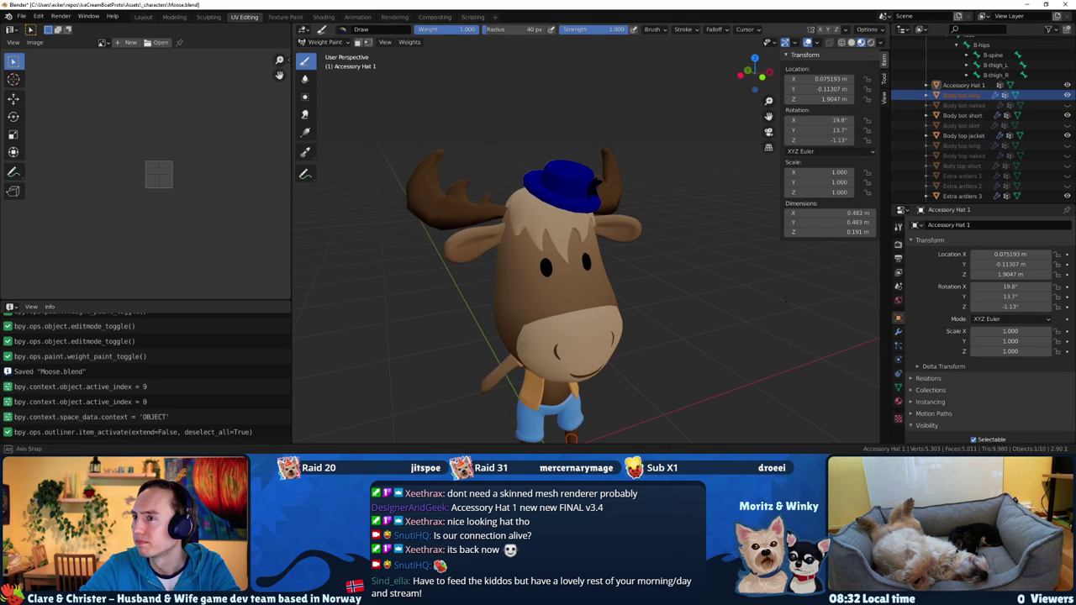
Return to Object Mode and select the Extra antlers 3 object
left_click(320, 42)
left_click(324, 55)
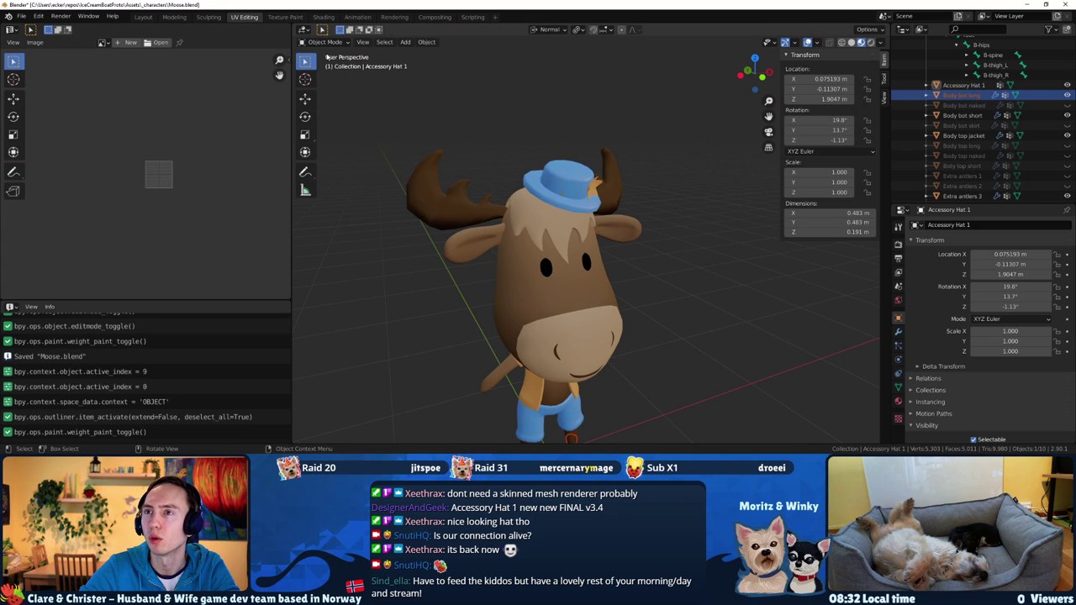
scroll(965, 122, "up", 3)
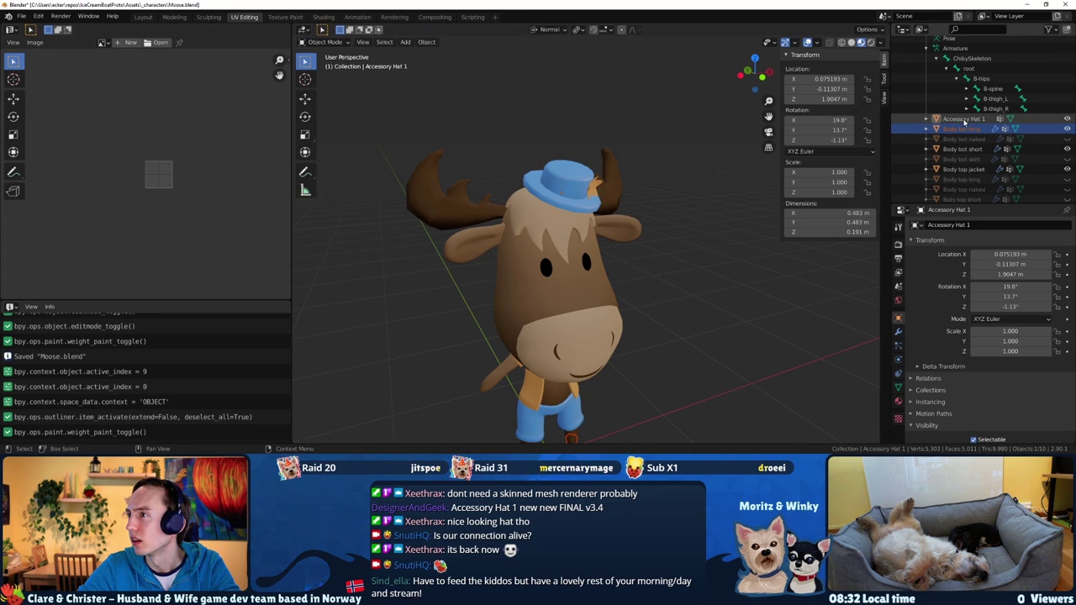
left_click(964, 122)
left_click(609, 183)
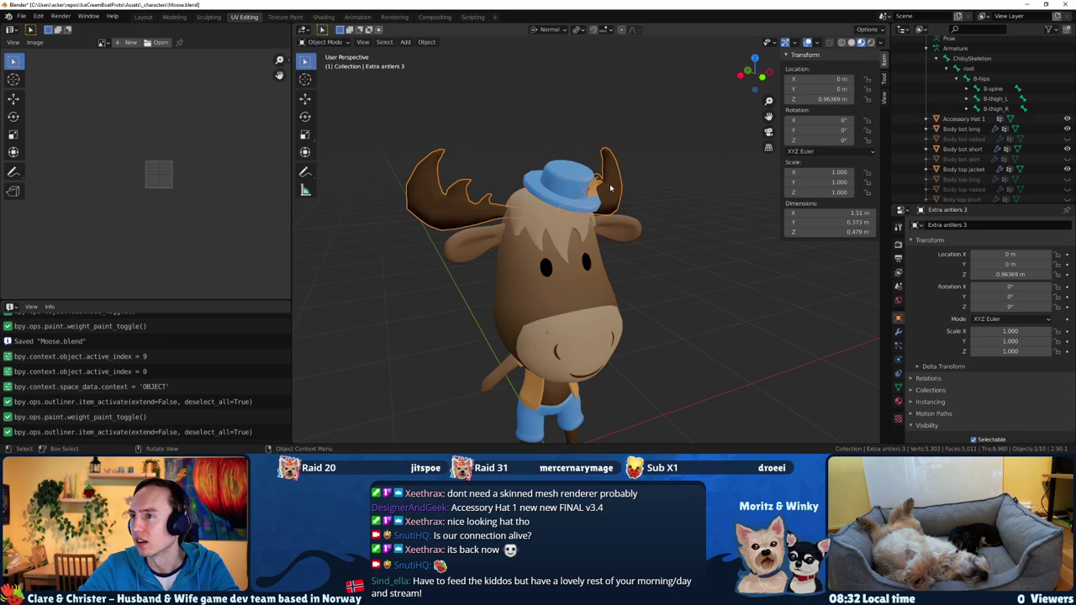
scroll(933, 178, "down", 3)
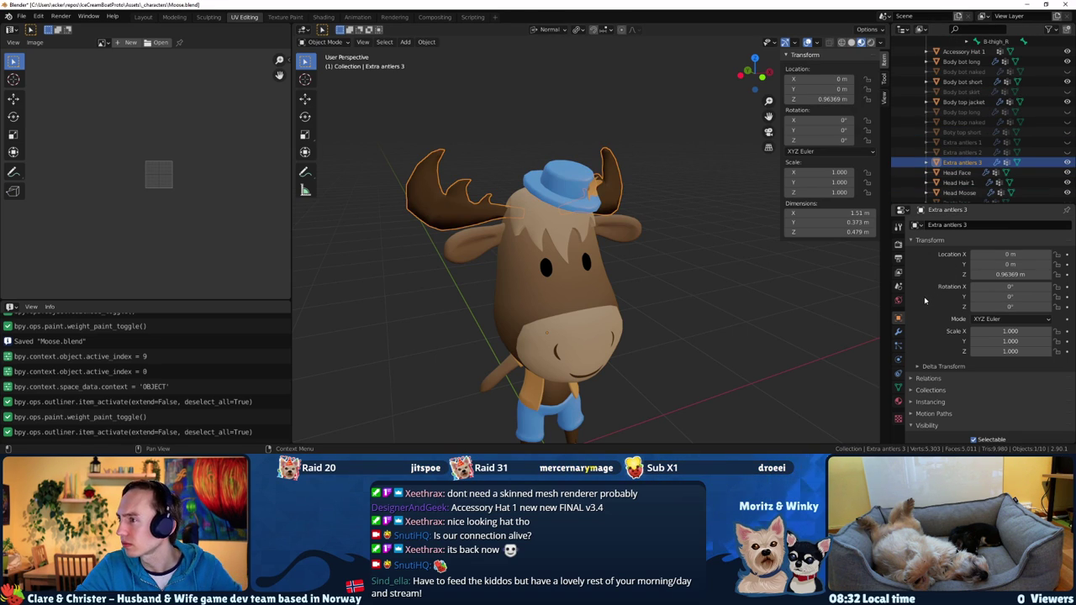
Step through the antlers' property tabs to reach its modifier stack
left_click(898, 387)
scroll(928, 356, "down", 2)
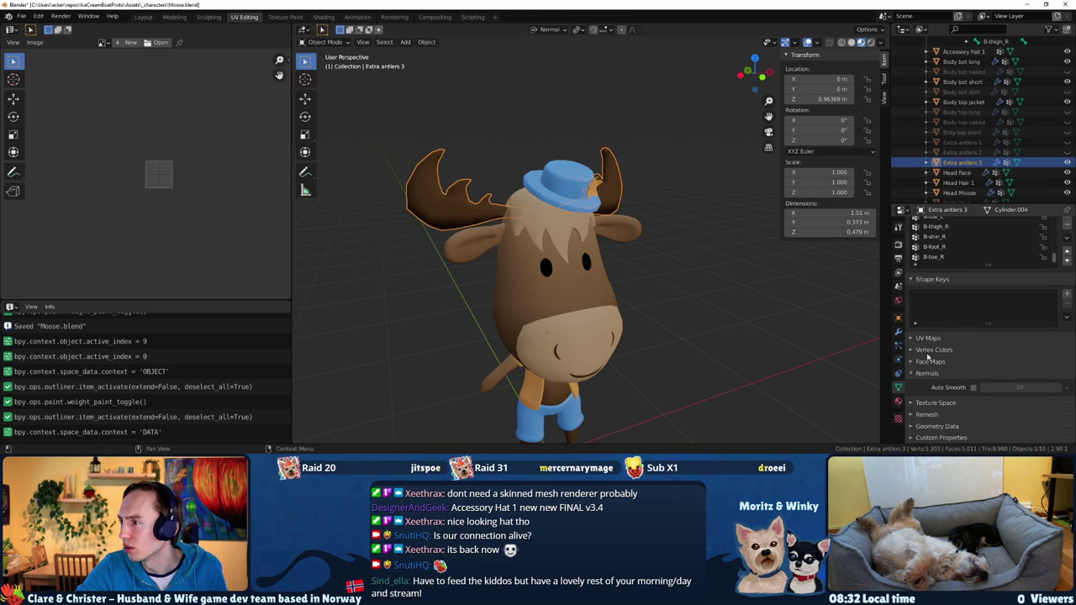
left_click(898, 373)
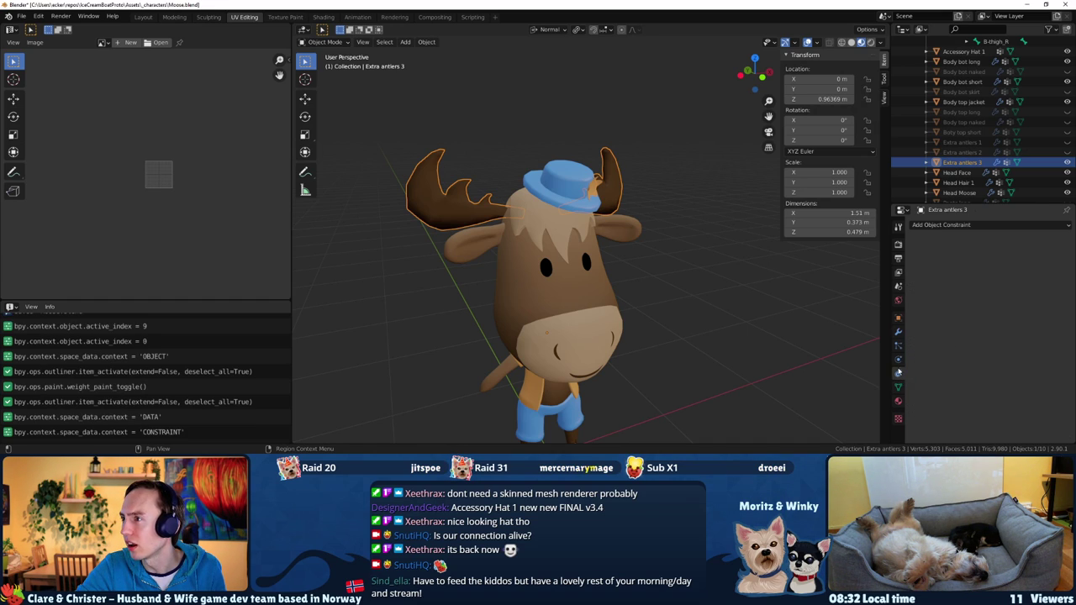
left_click(898, 359)
left_click(898, 345)
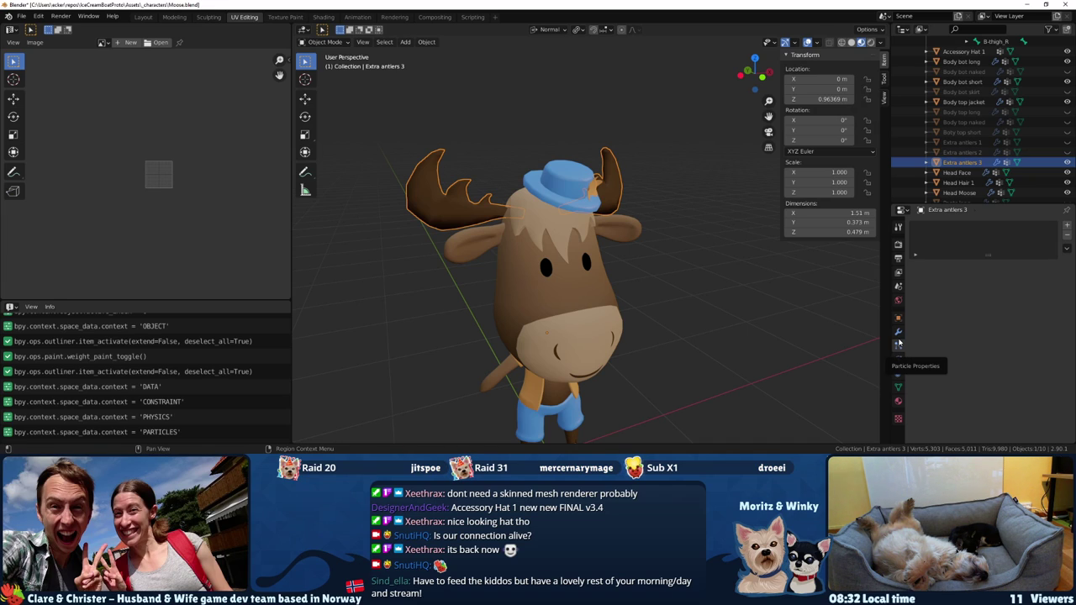
left_click(897, 332)
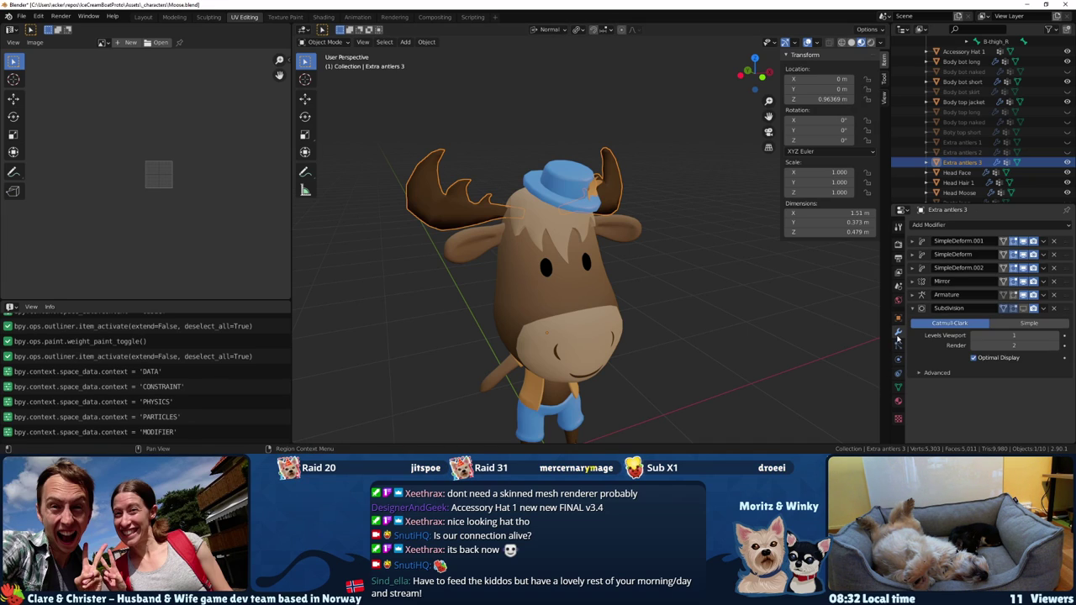